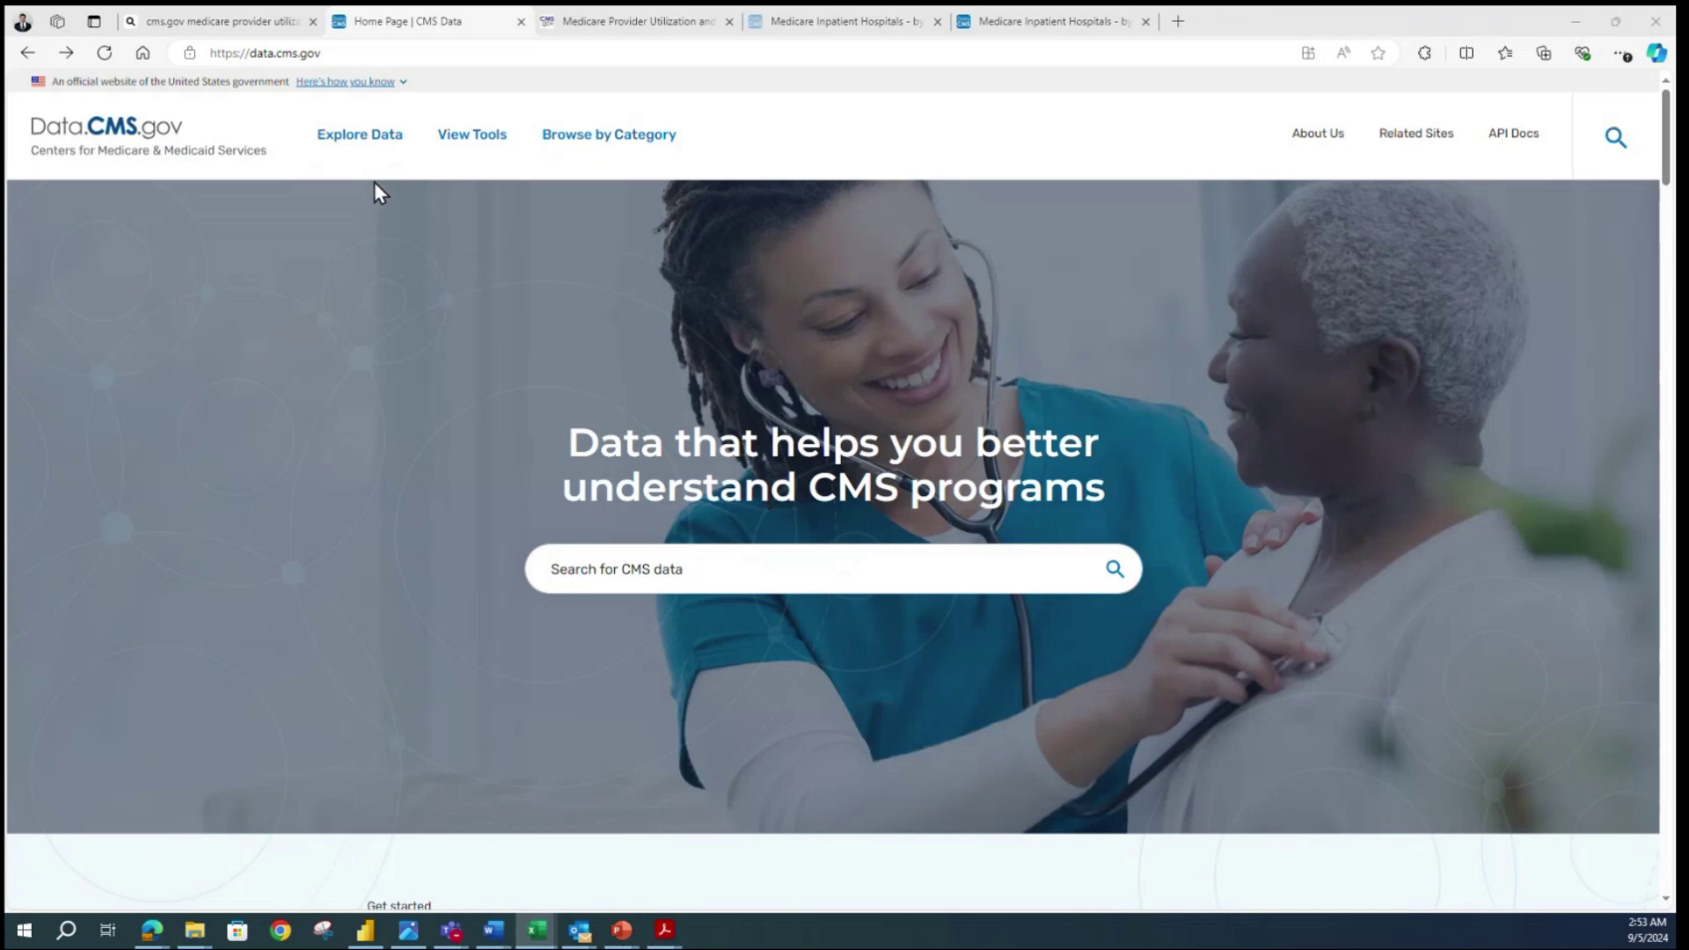
scroll(737, 409, down, 10)
scroll(738, 407, down, 5)
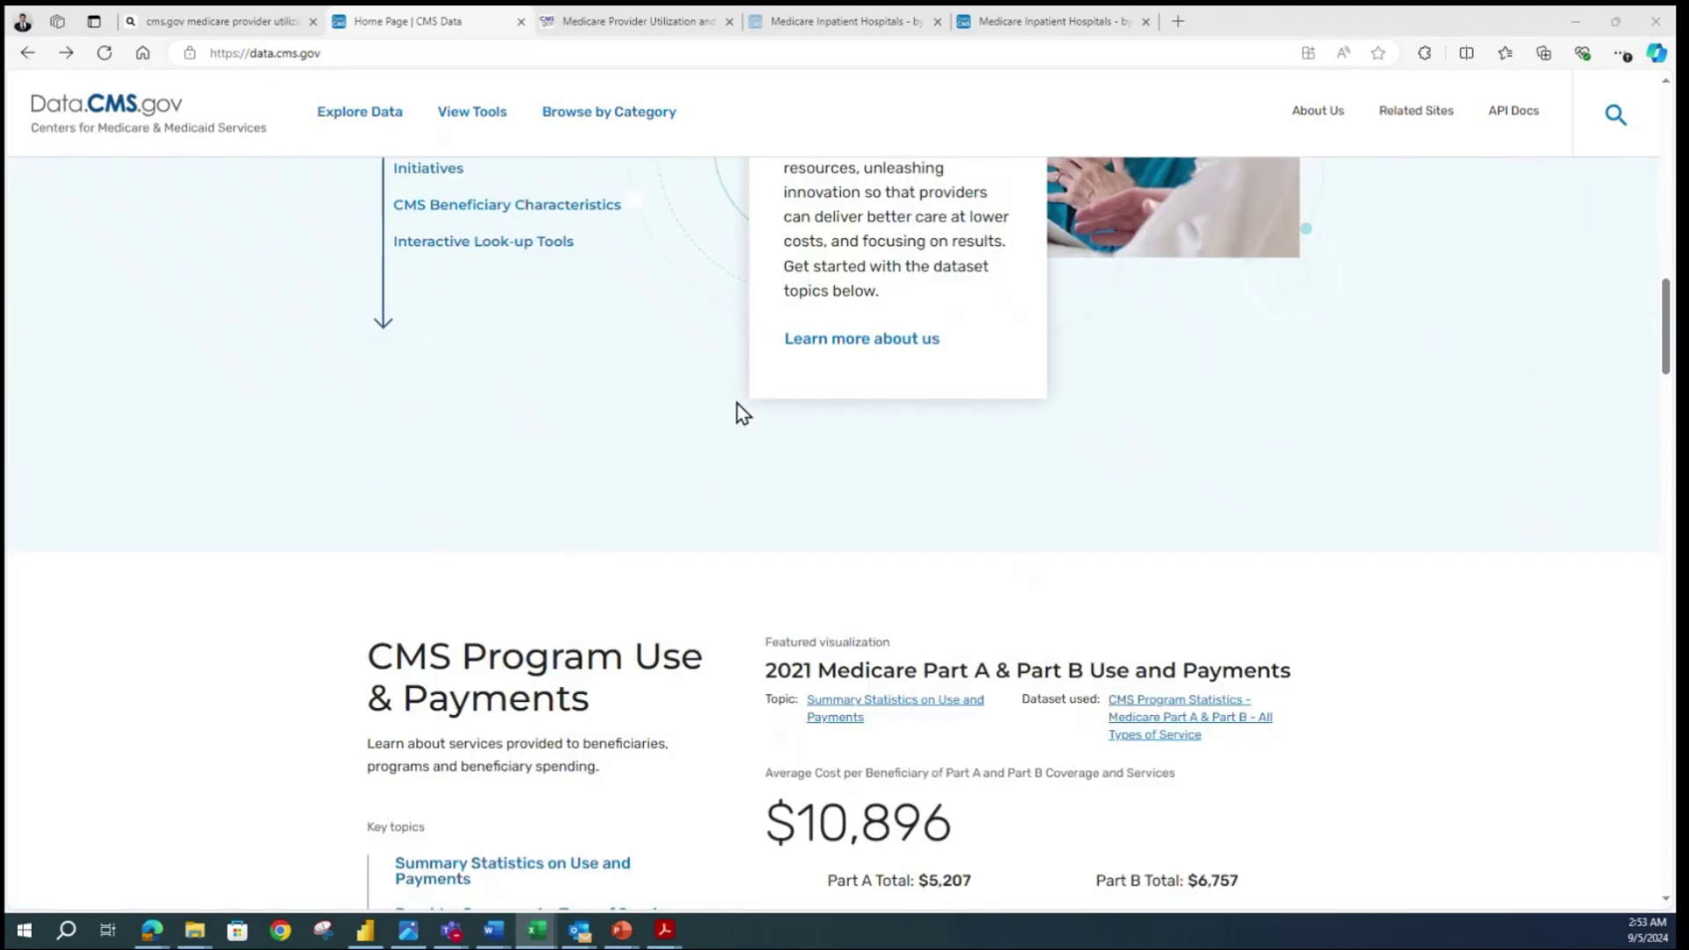
scroll(737, 404, up, 15)
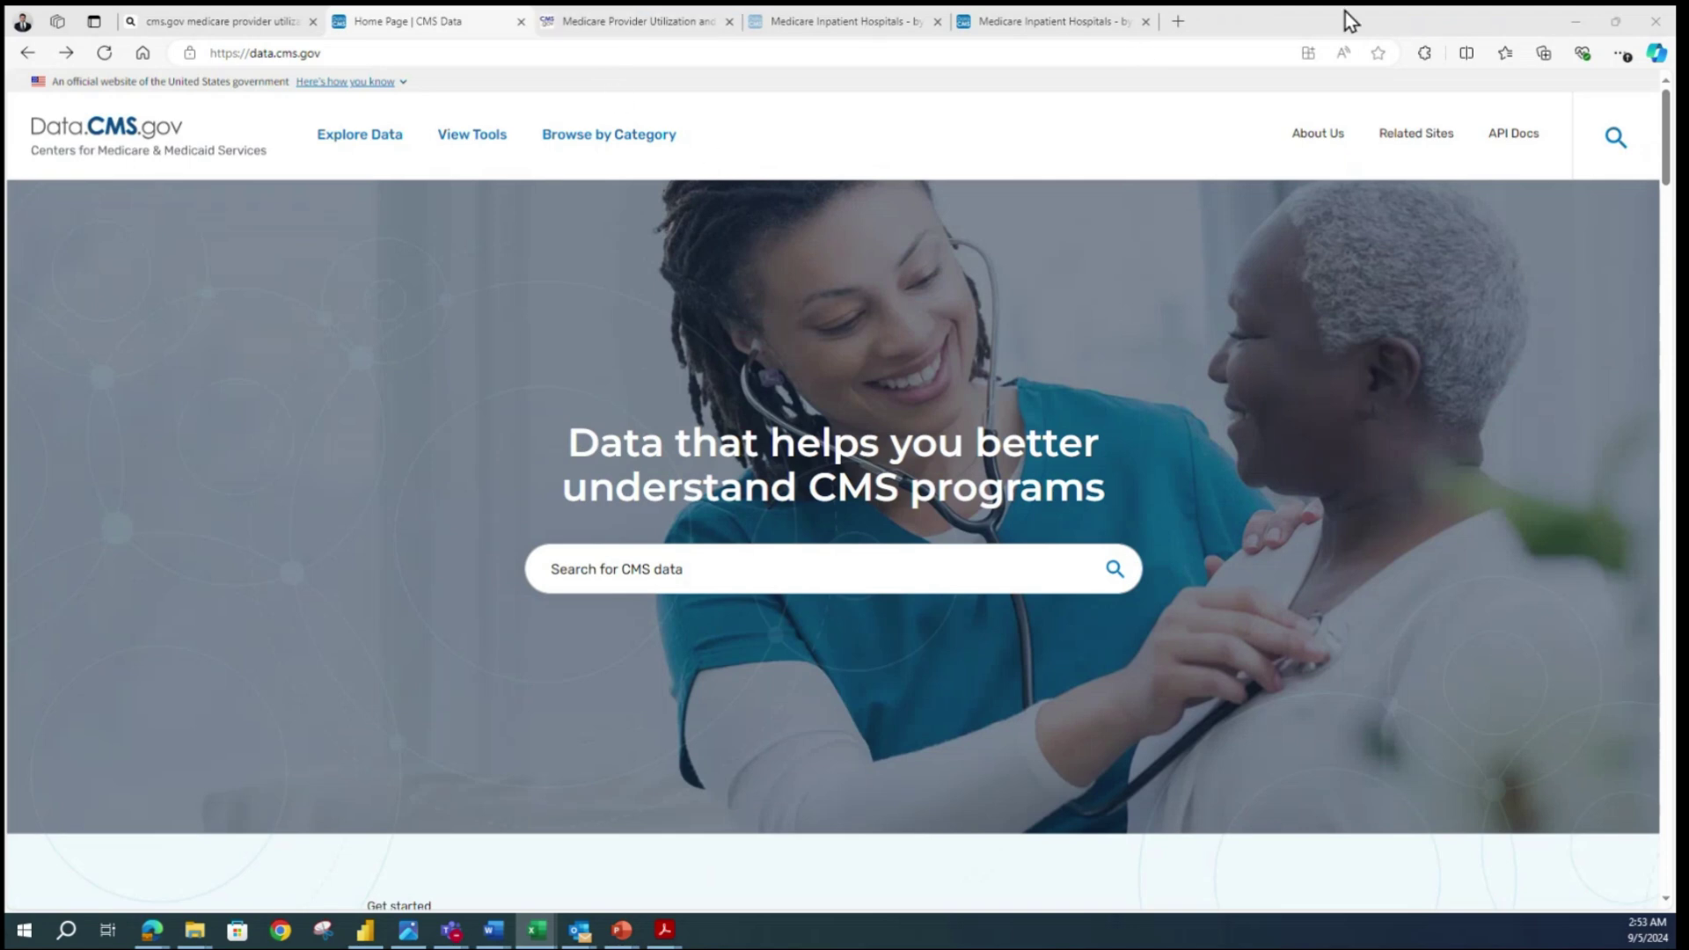
- Switch to the Medicare Provider Utilization and Payment Data: Inpatient page and look over its content and dataset links
drag(1284, 37, 846, 102)
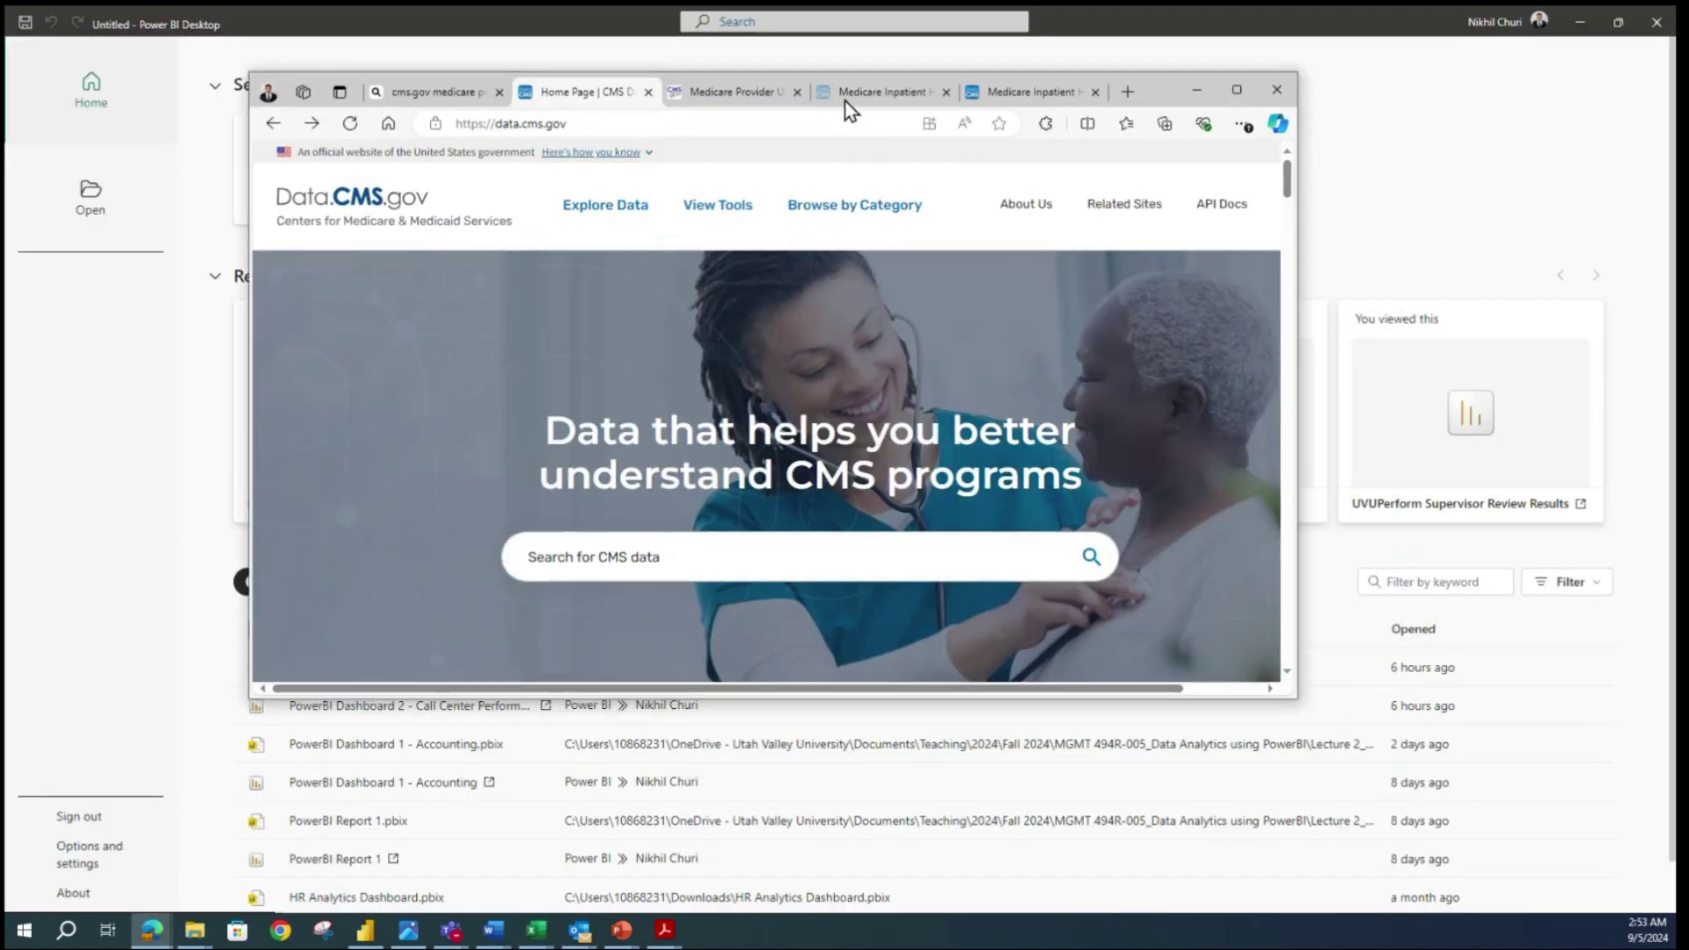
click(725, 97)
click(1239, 96)
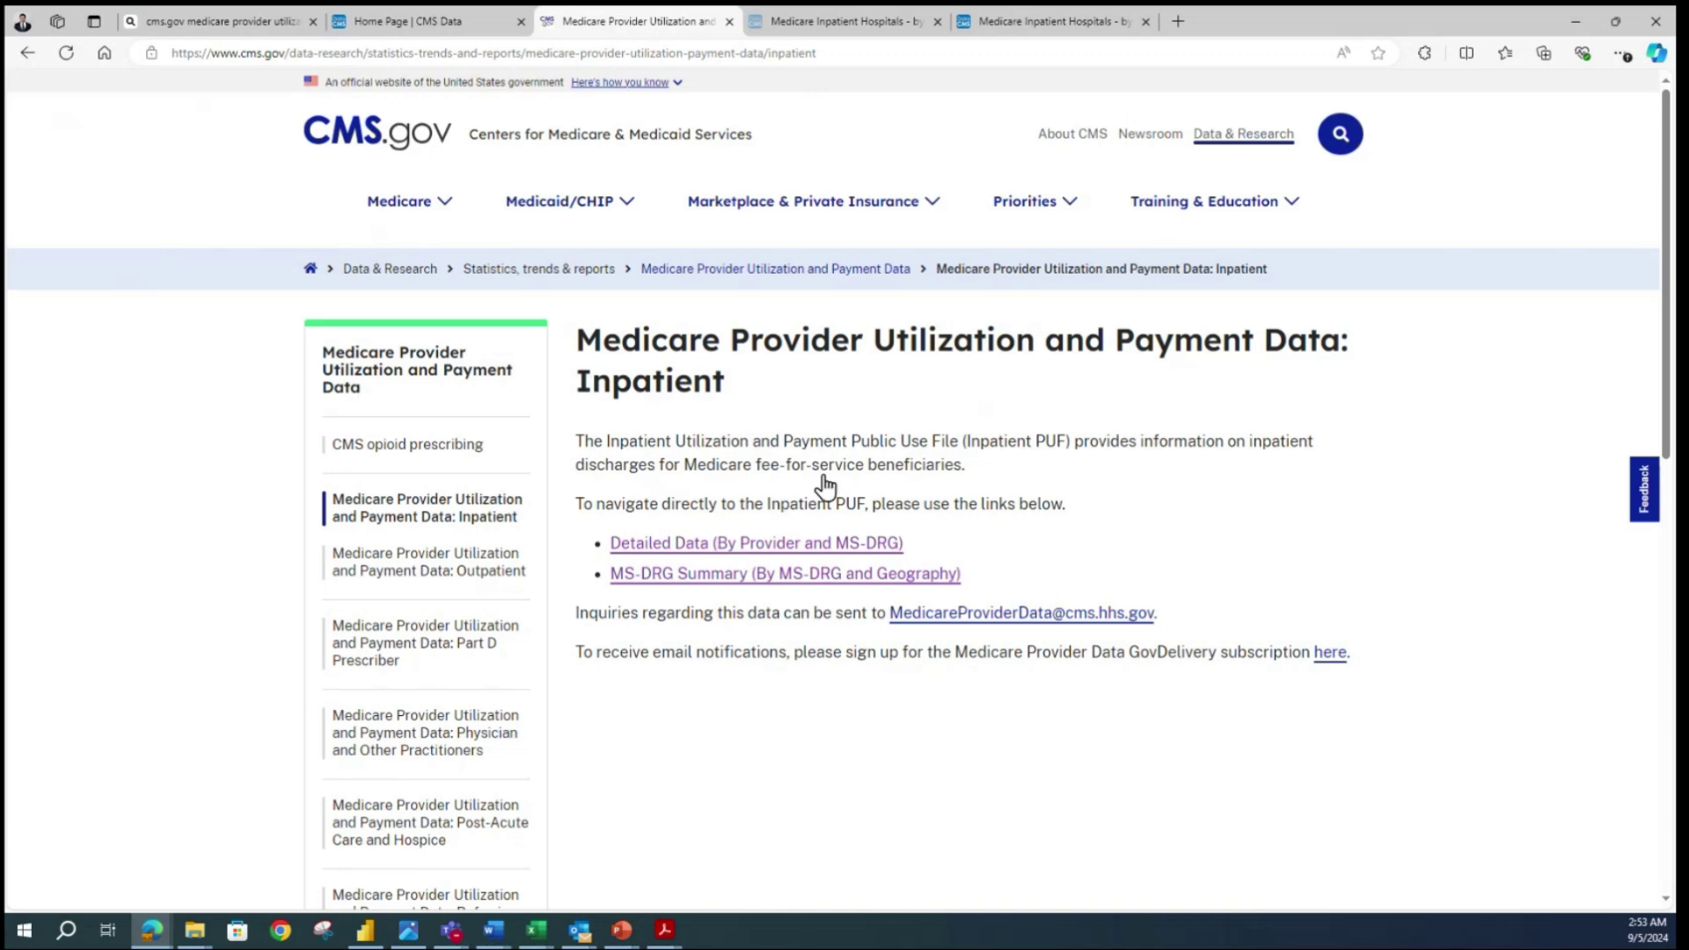
scroll(656, 576, down, 3)
scroll(464, 583, up, 3)
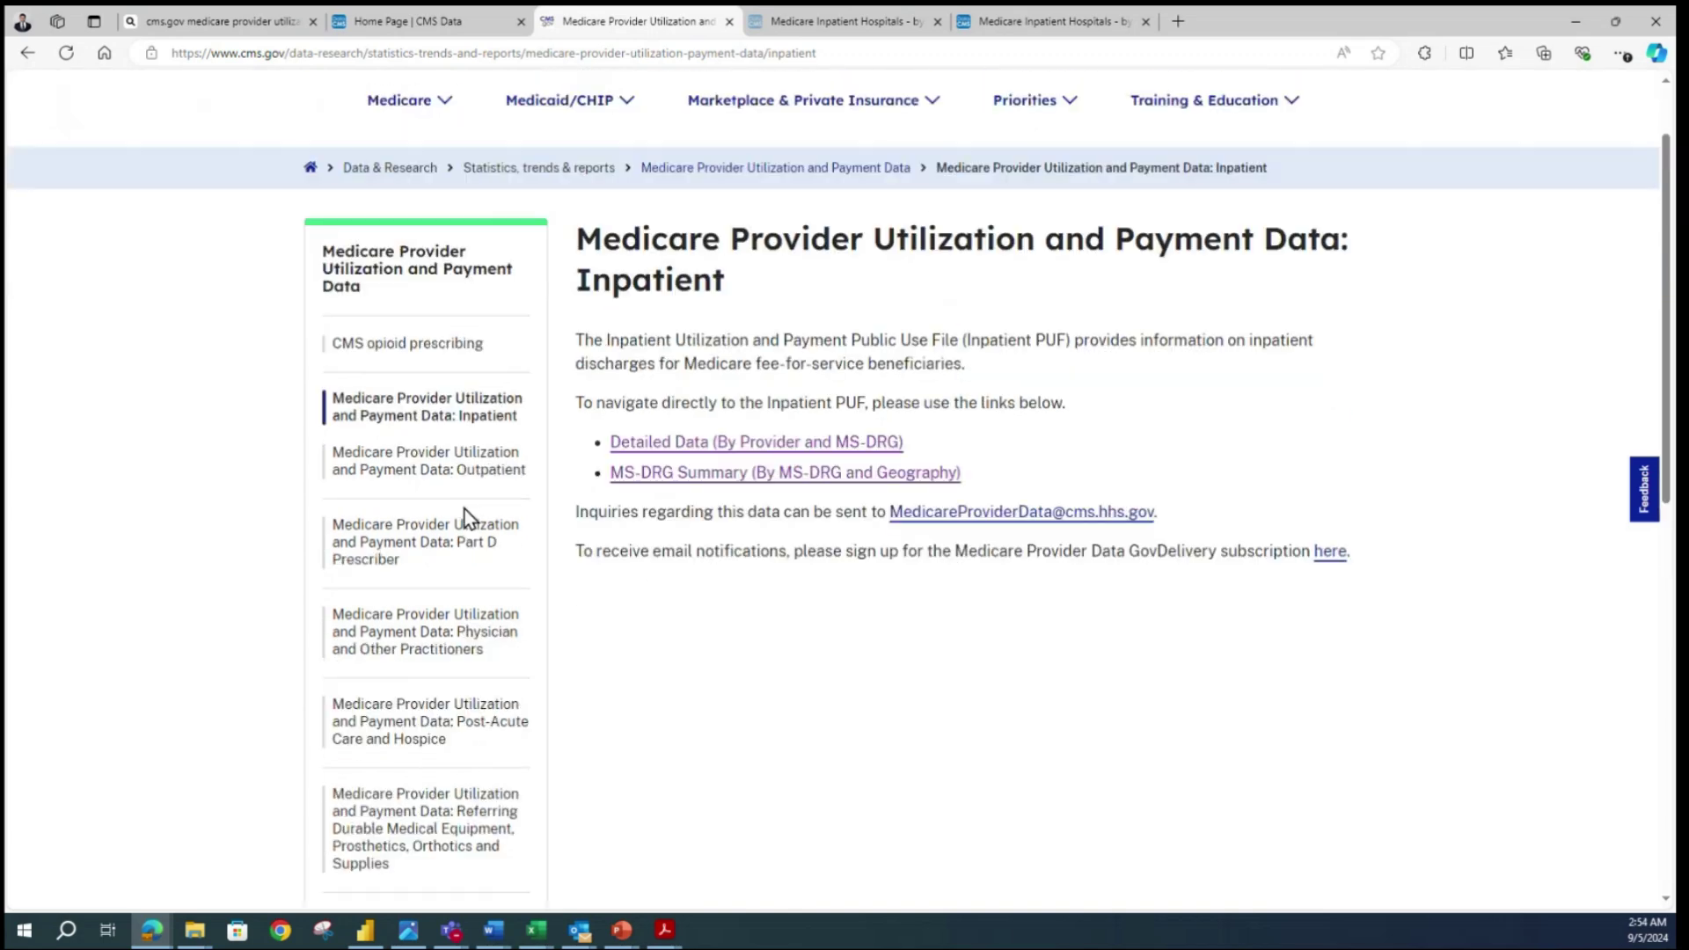
- Bring up the open Medicare Inpatient Hospitals - by Provider and Service dataset page in a maximized browser window
double_click(1251, 18)
click(887, 142)
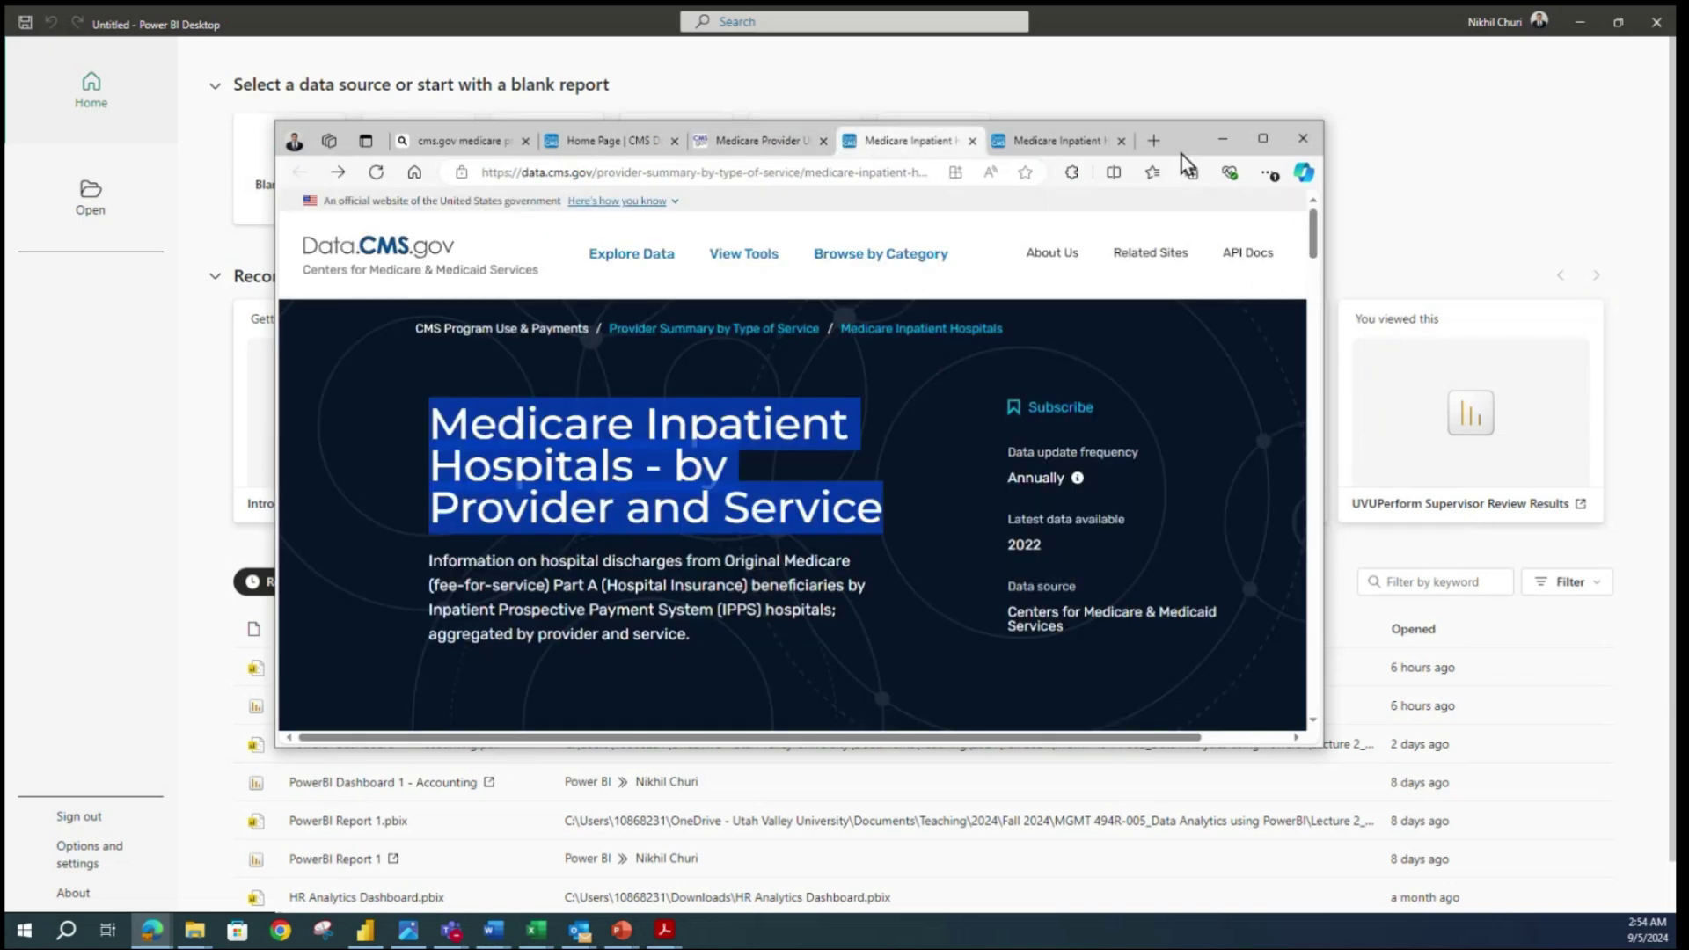
click(757, 140)
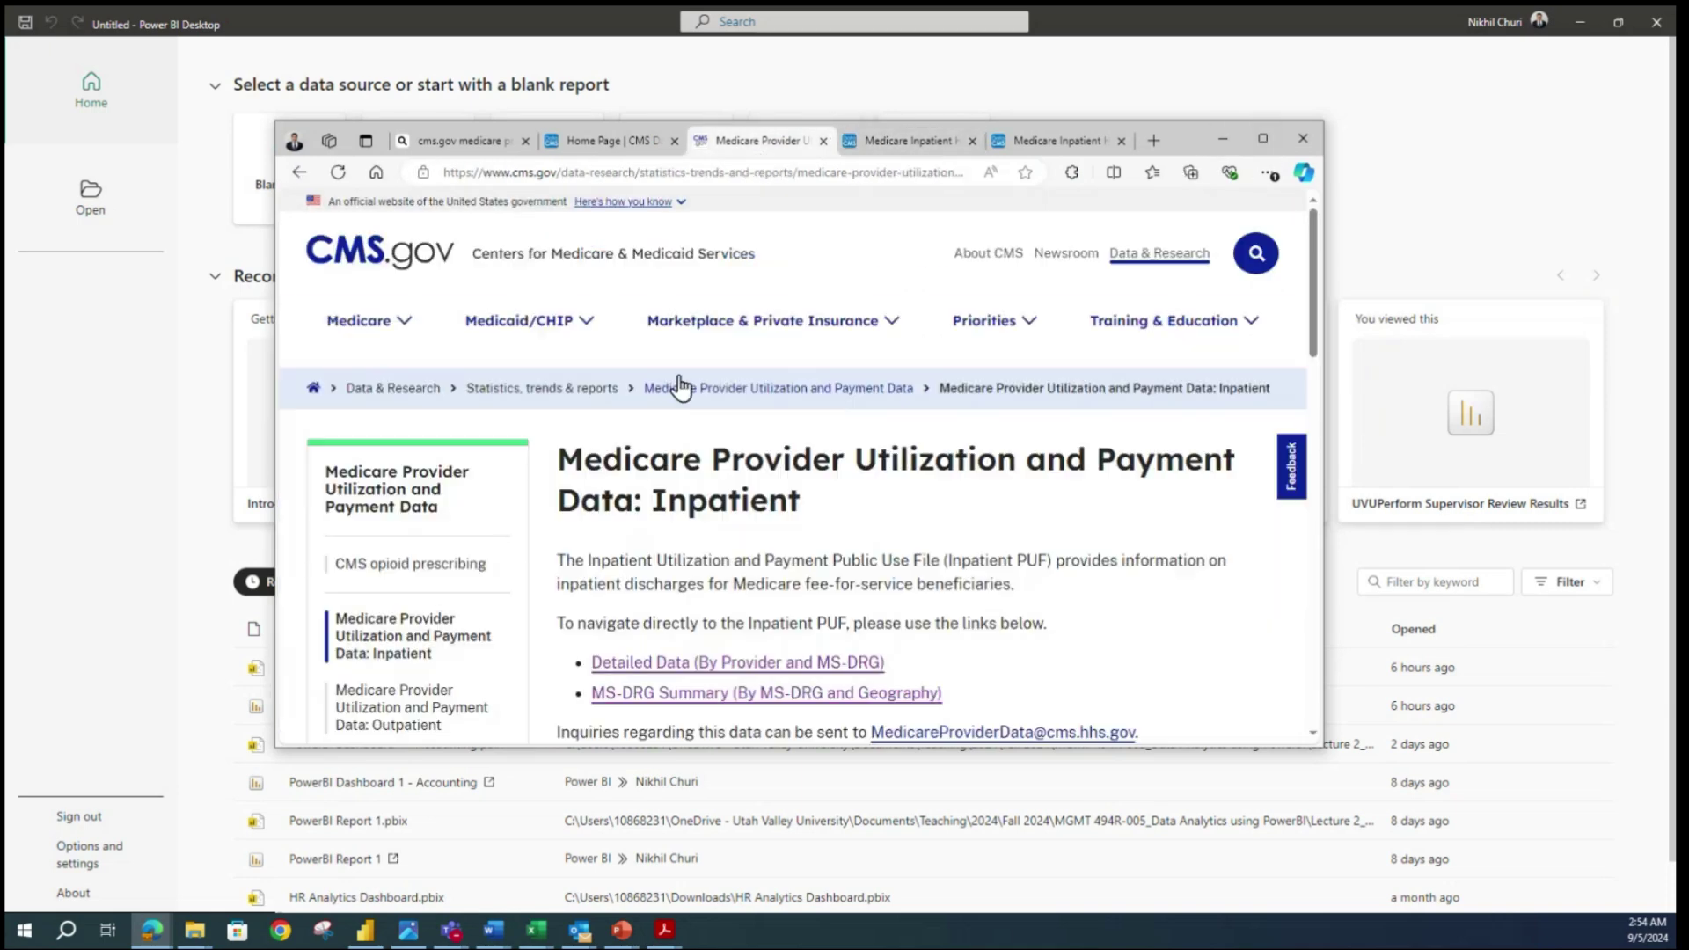
scroll(504, 559, down, 4)
scroll(762, 328, up, 4)
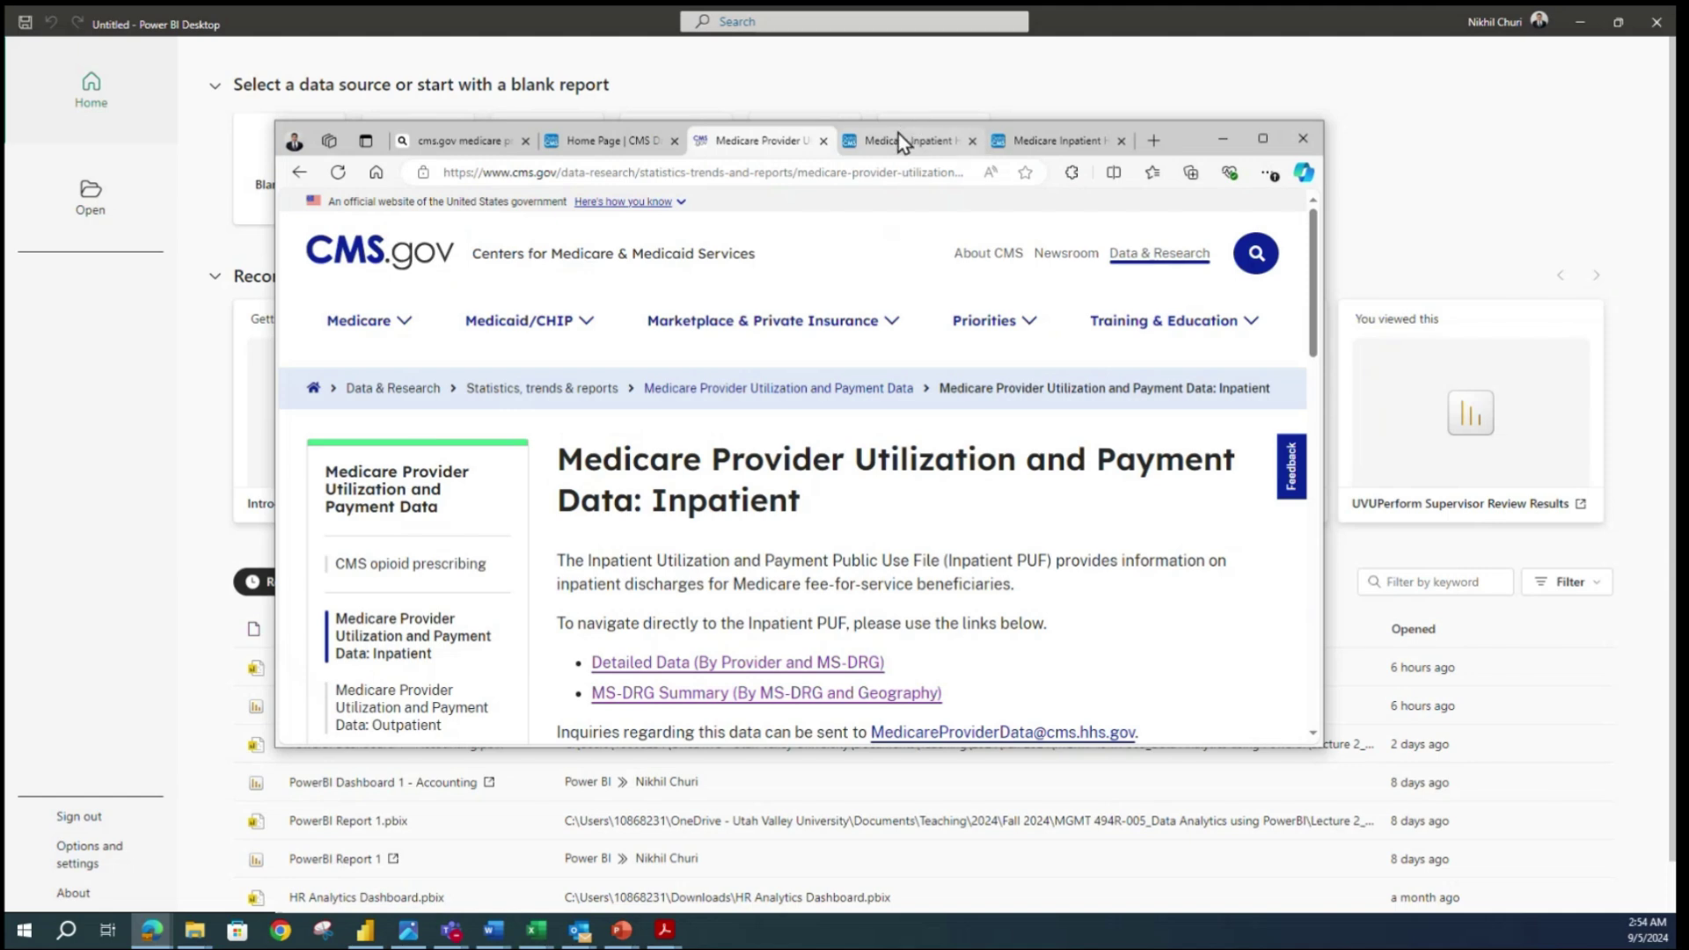
click(899, 136)
click(1264, 139)
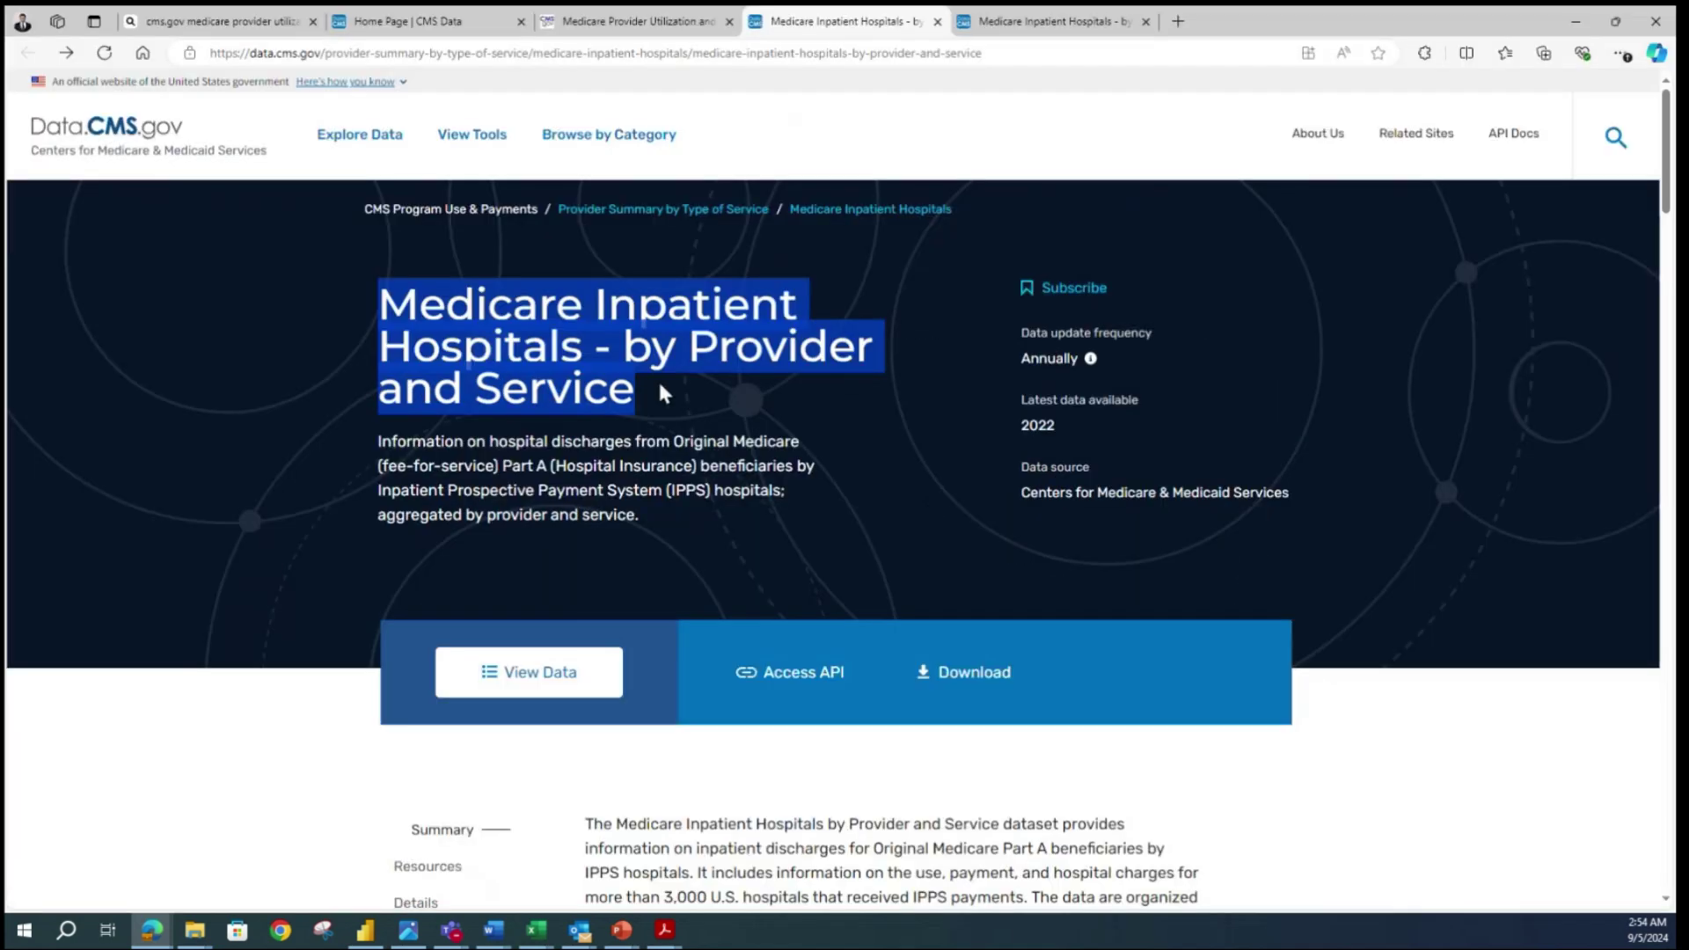
- Examine the dataset overview page, including its title, description, data access options and summary text
scroll(555, 431, down, 3)
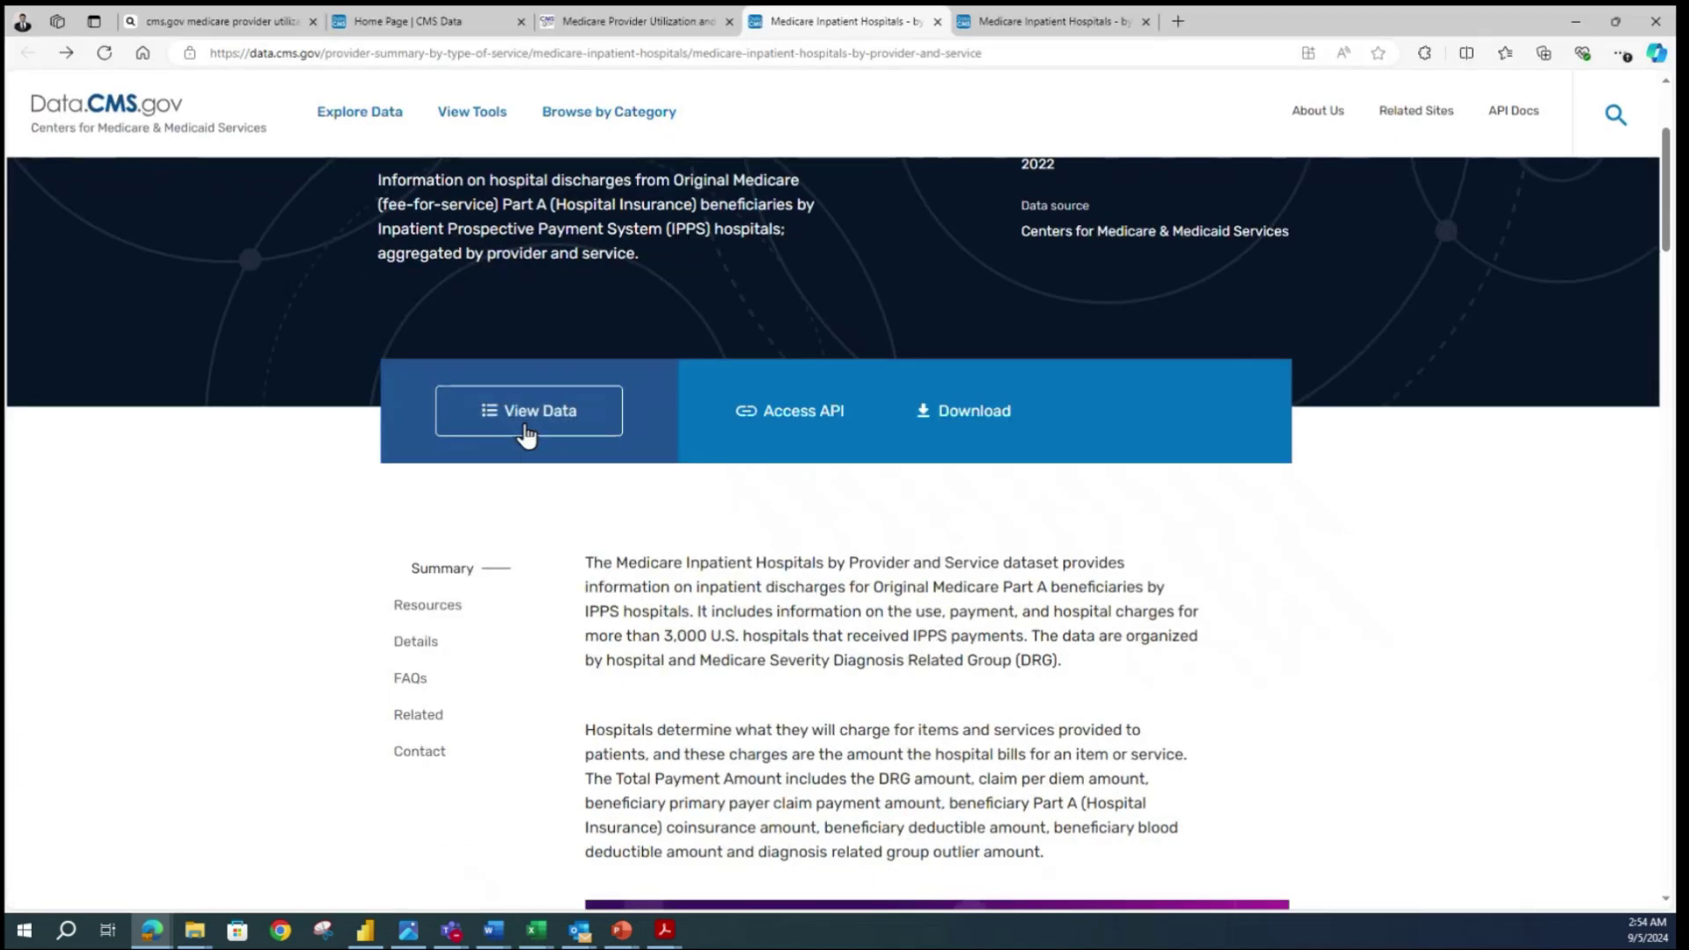
scroll(524, 437, up, 3)
triple_click(460, 322)
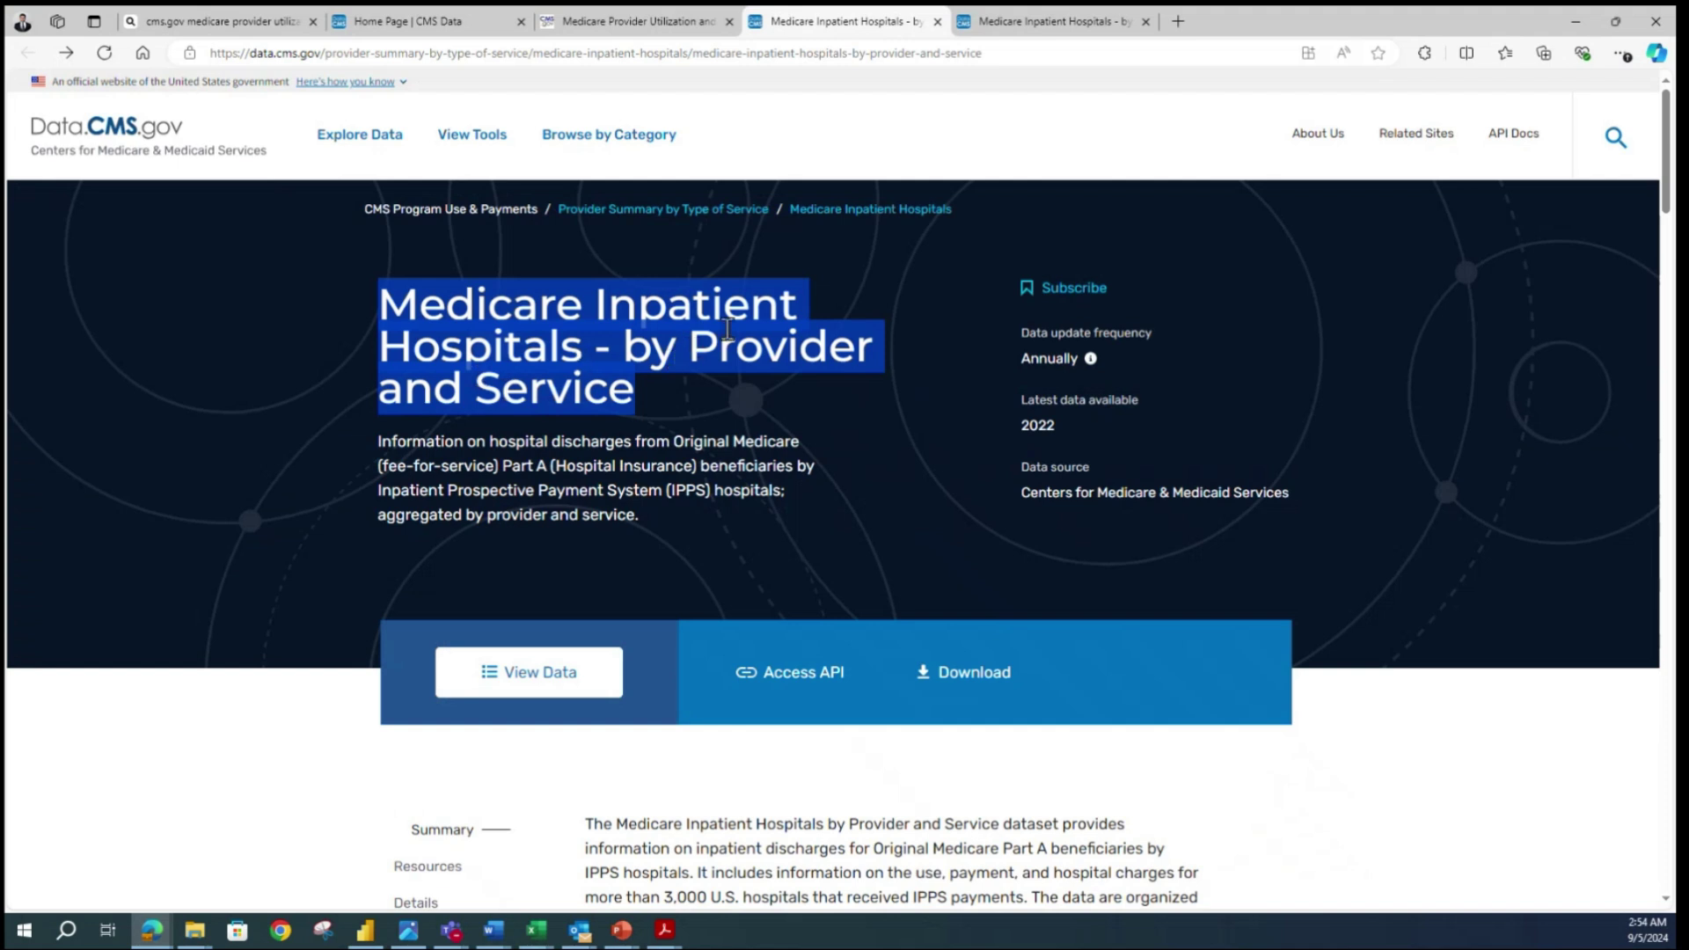
click(444, 304)
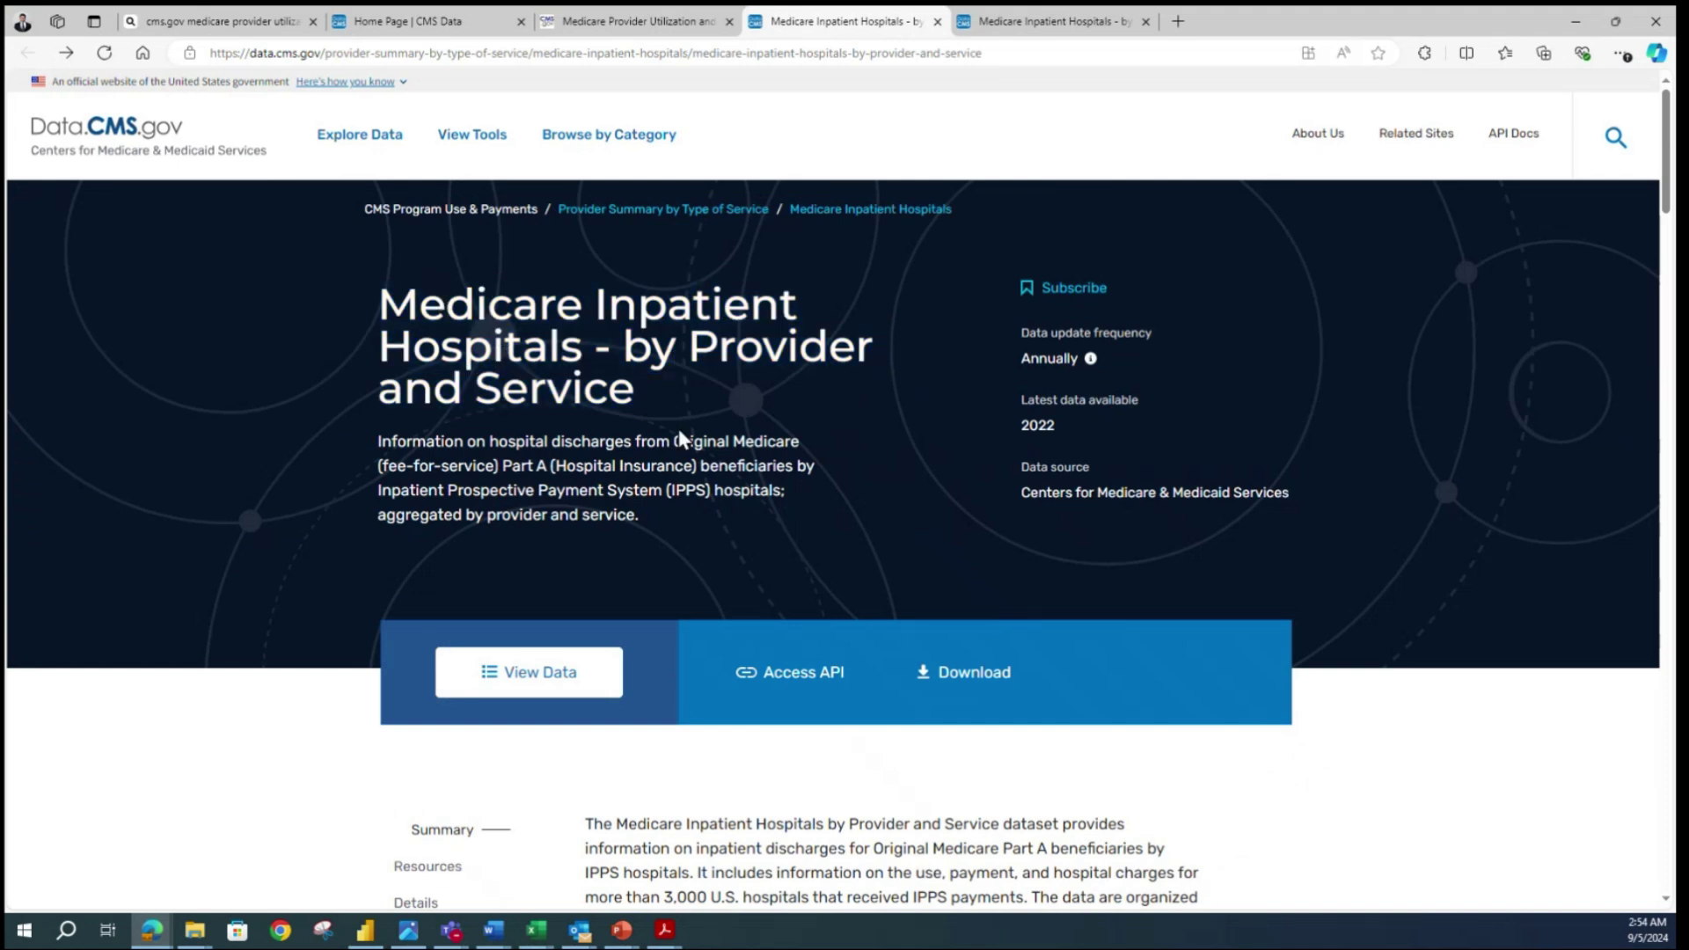
scroll(582, 409, down, 3)
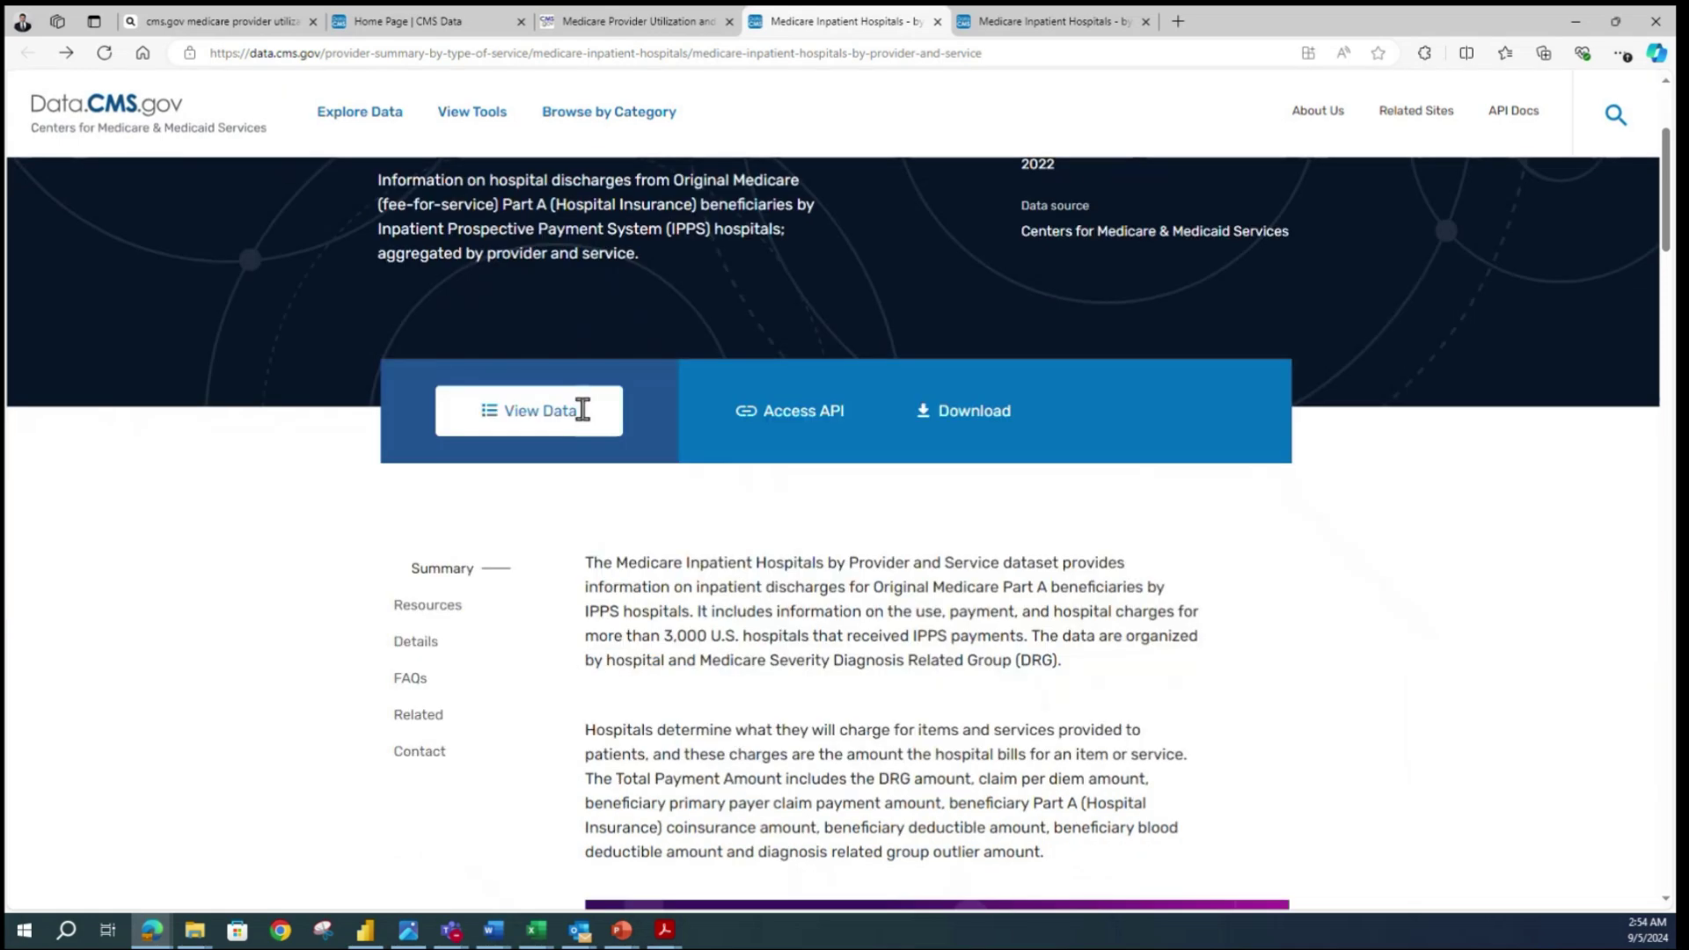
scroll(582, 414, up, 3)
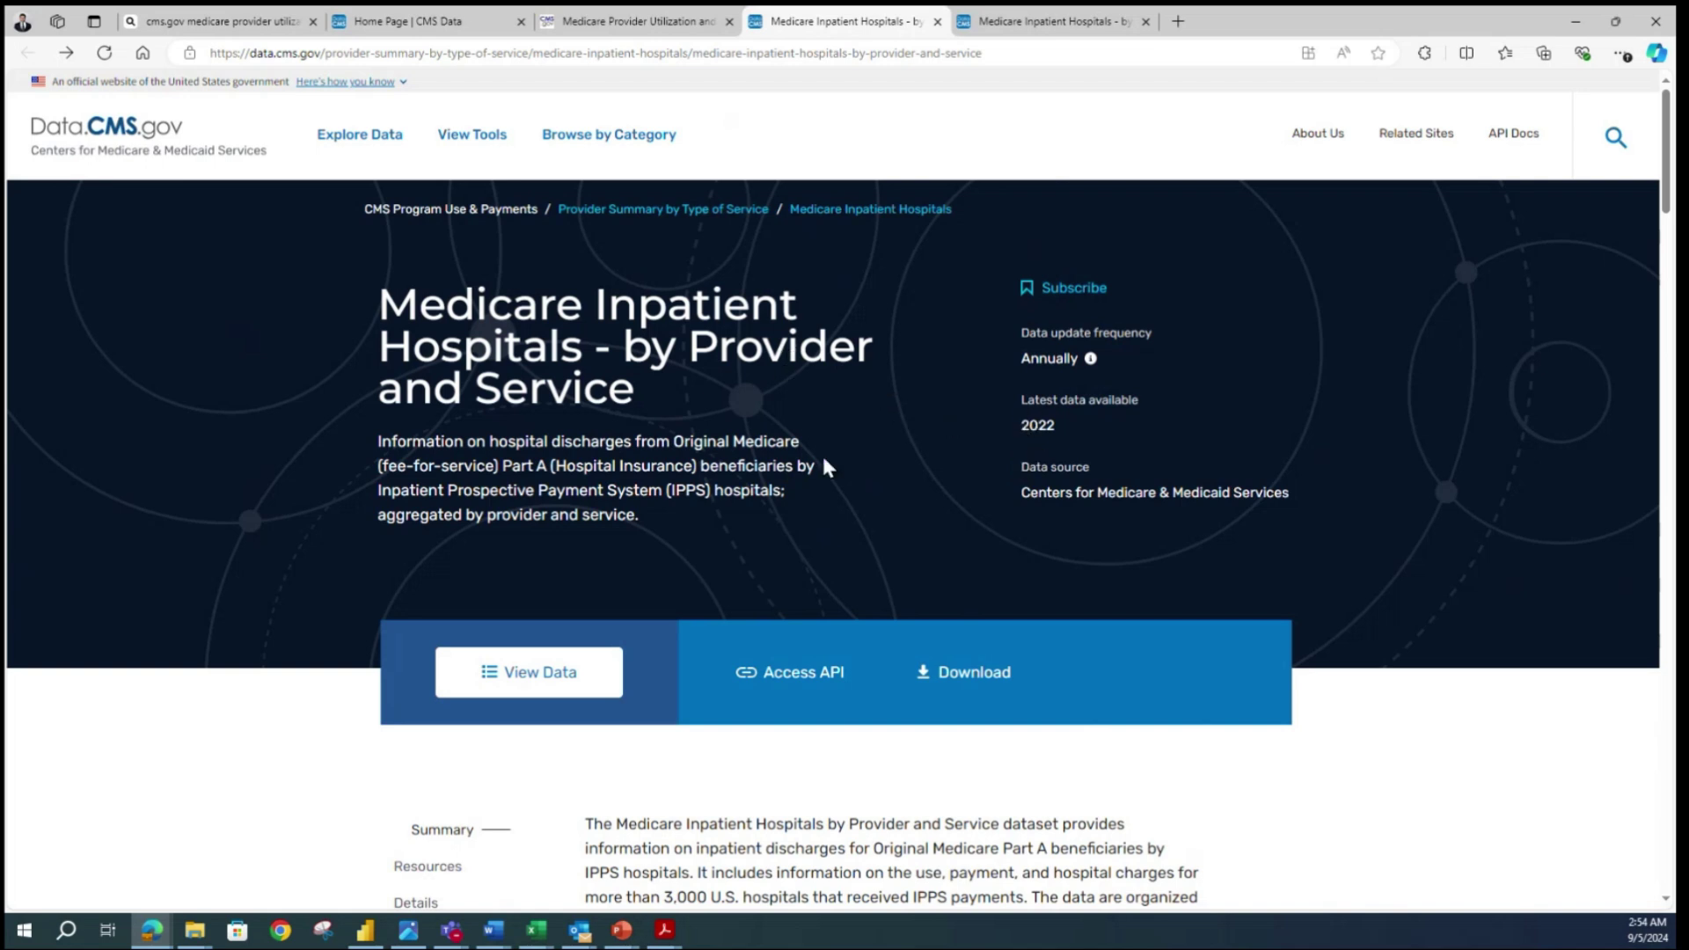
scroll(822, 458, down, 1)
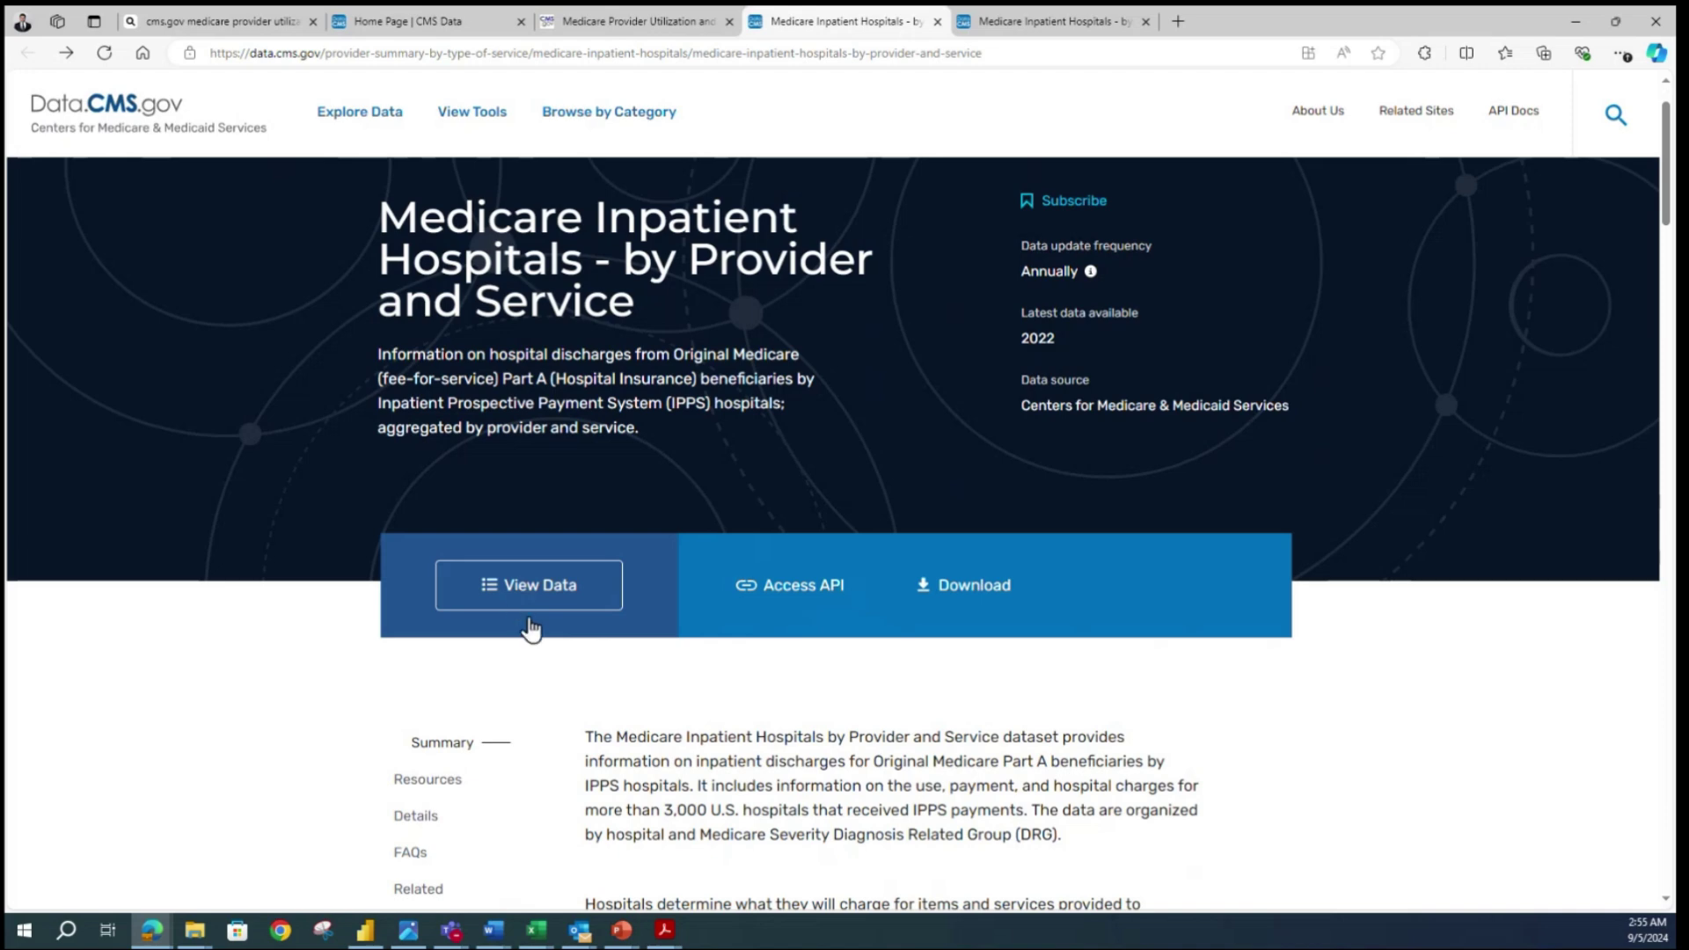
scroll(686, 764, down, 1)
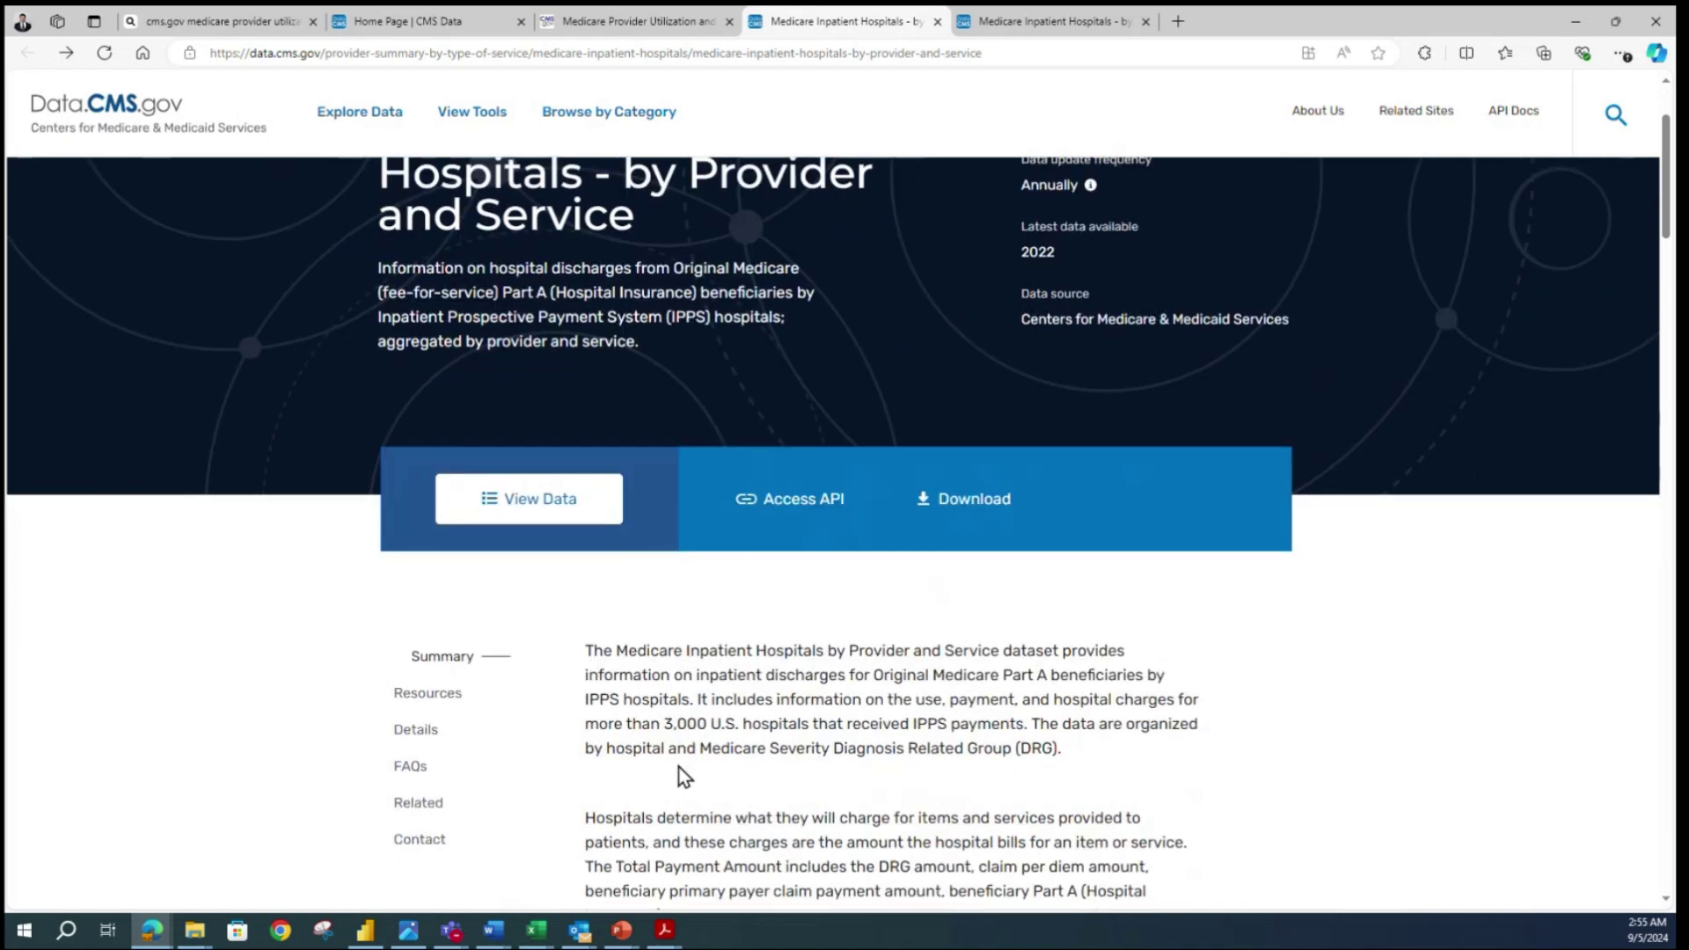
scroll(679, 767, up, 2)
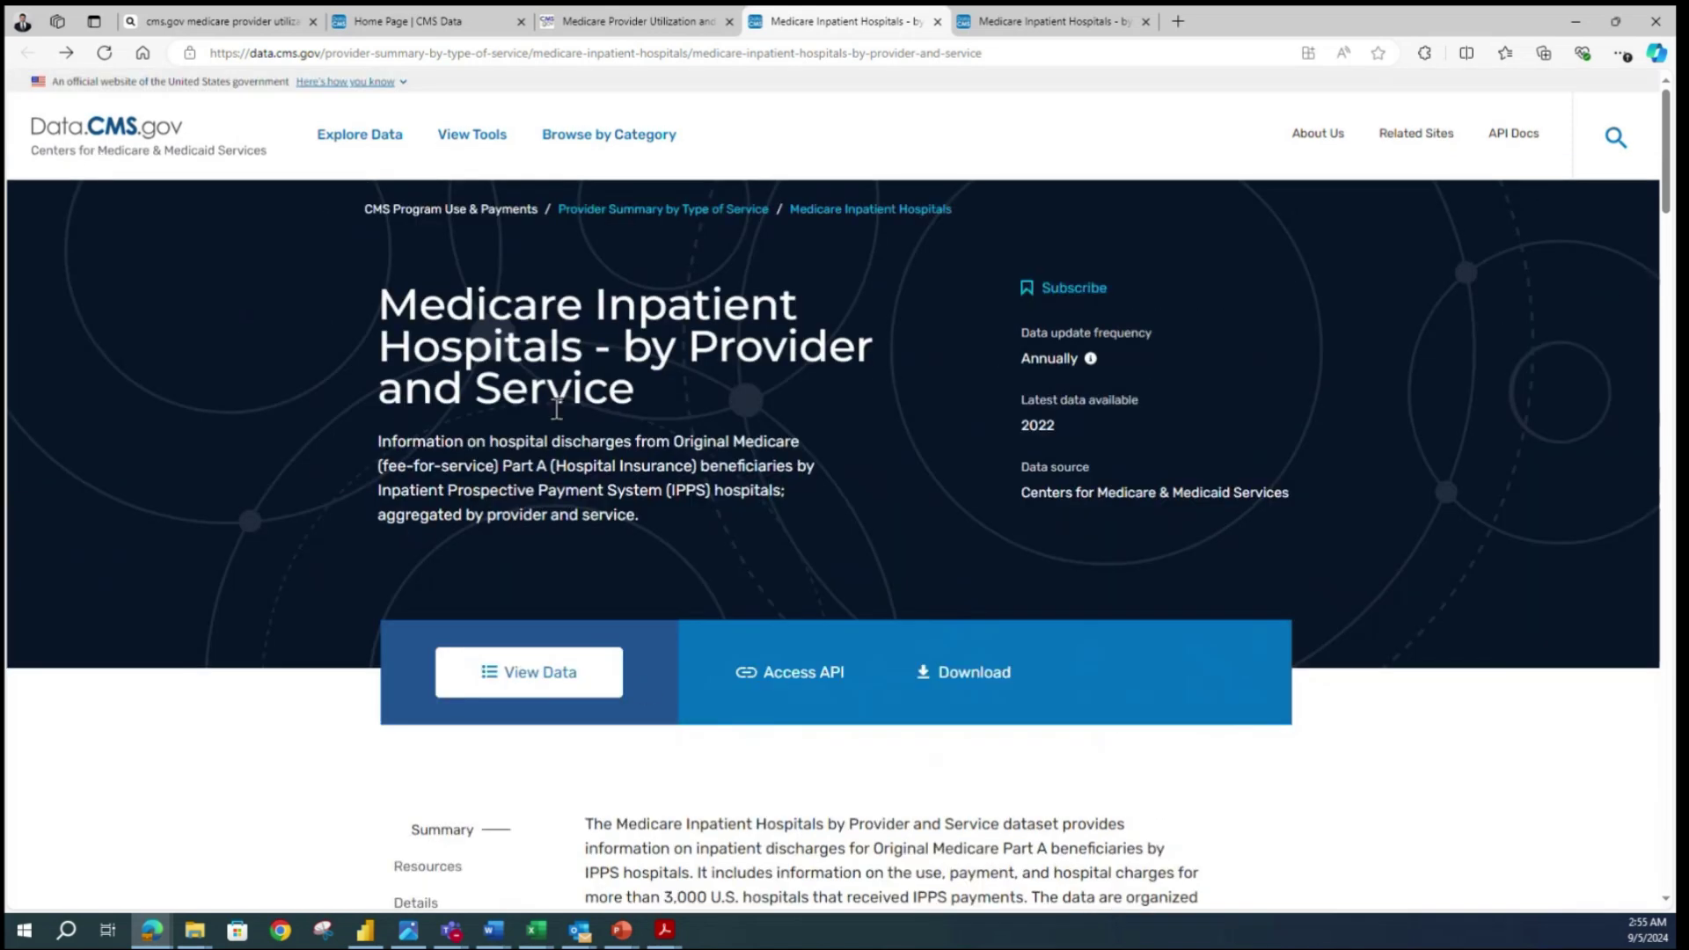
- Open the data view of the Medicare Inpatient Hospitals dataset and look through the table's columns and rows
click(520, 699)
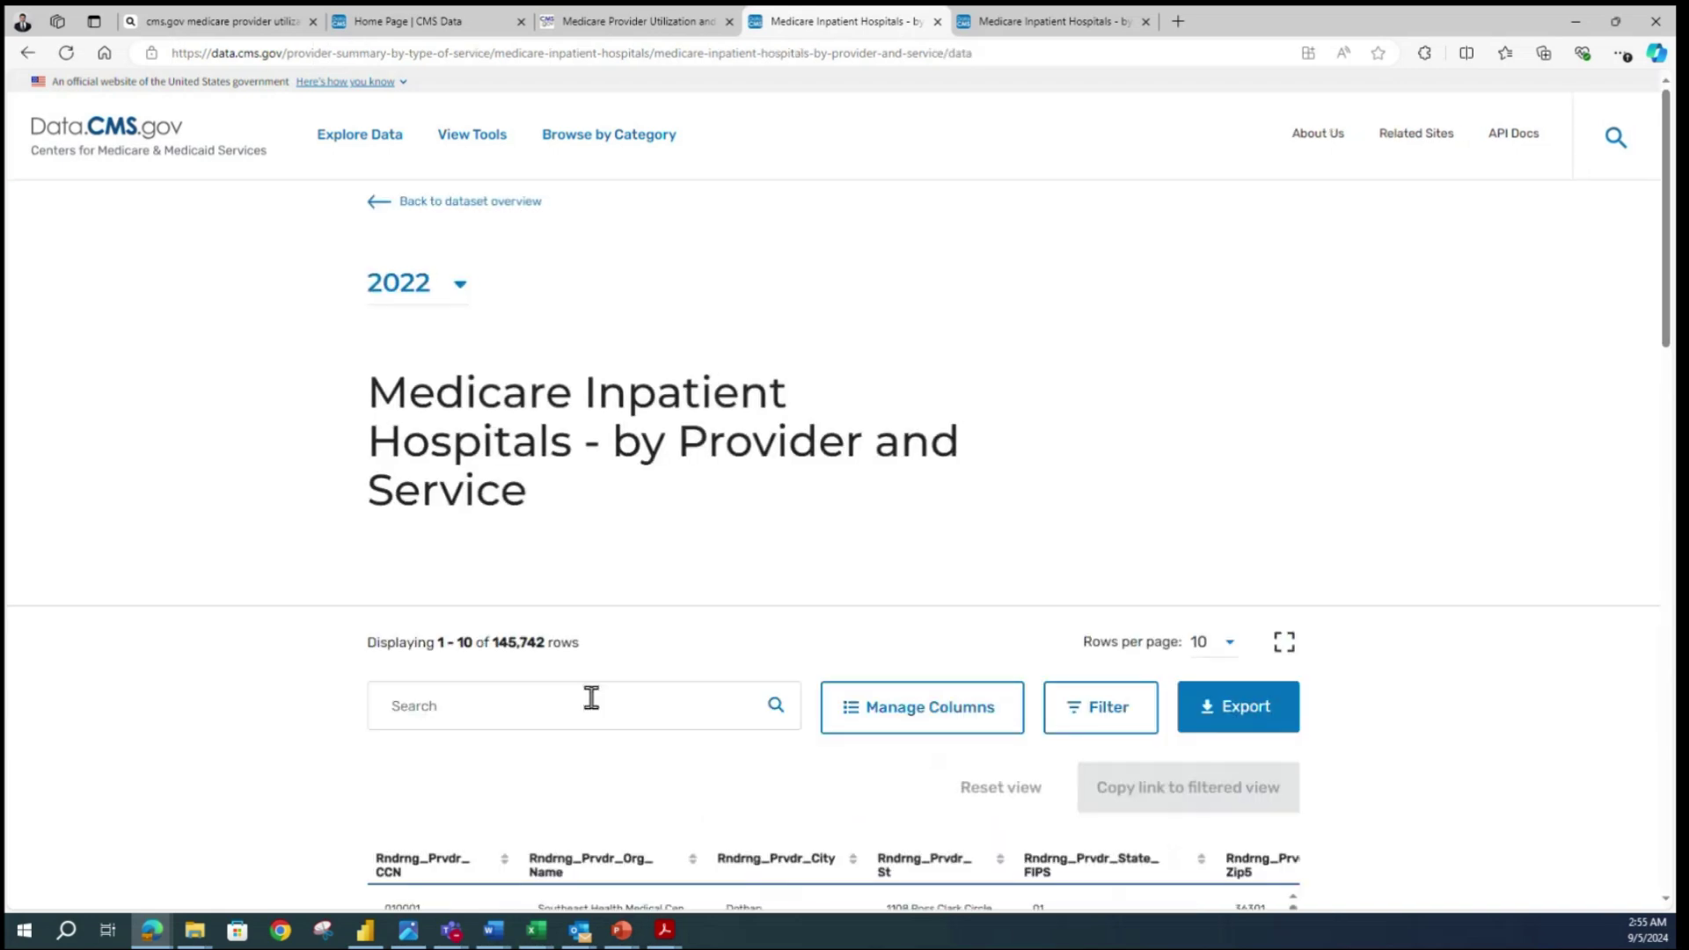
scroll(618, 698, down, 3)
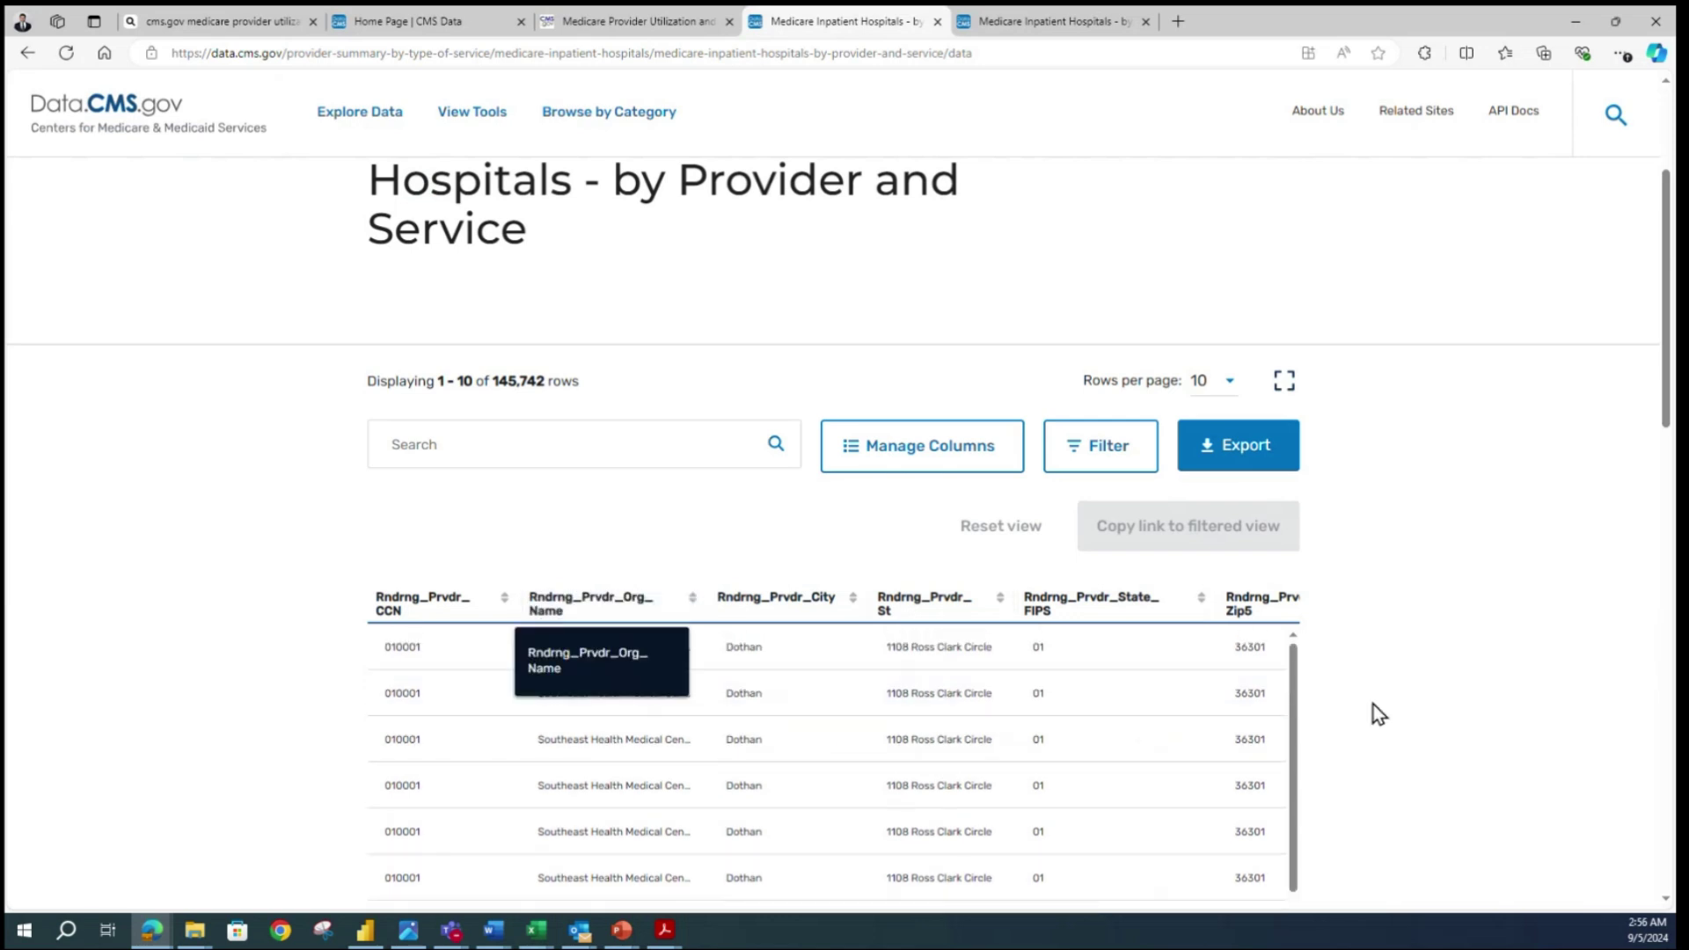
scroll(672, 475, down, 2)
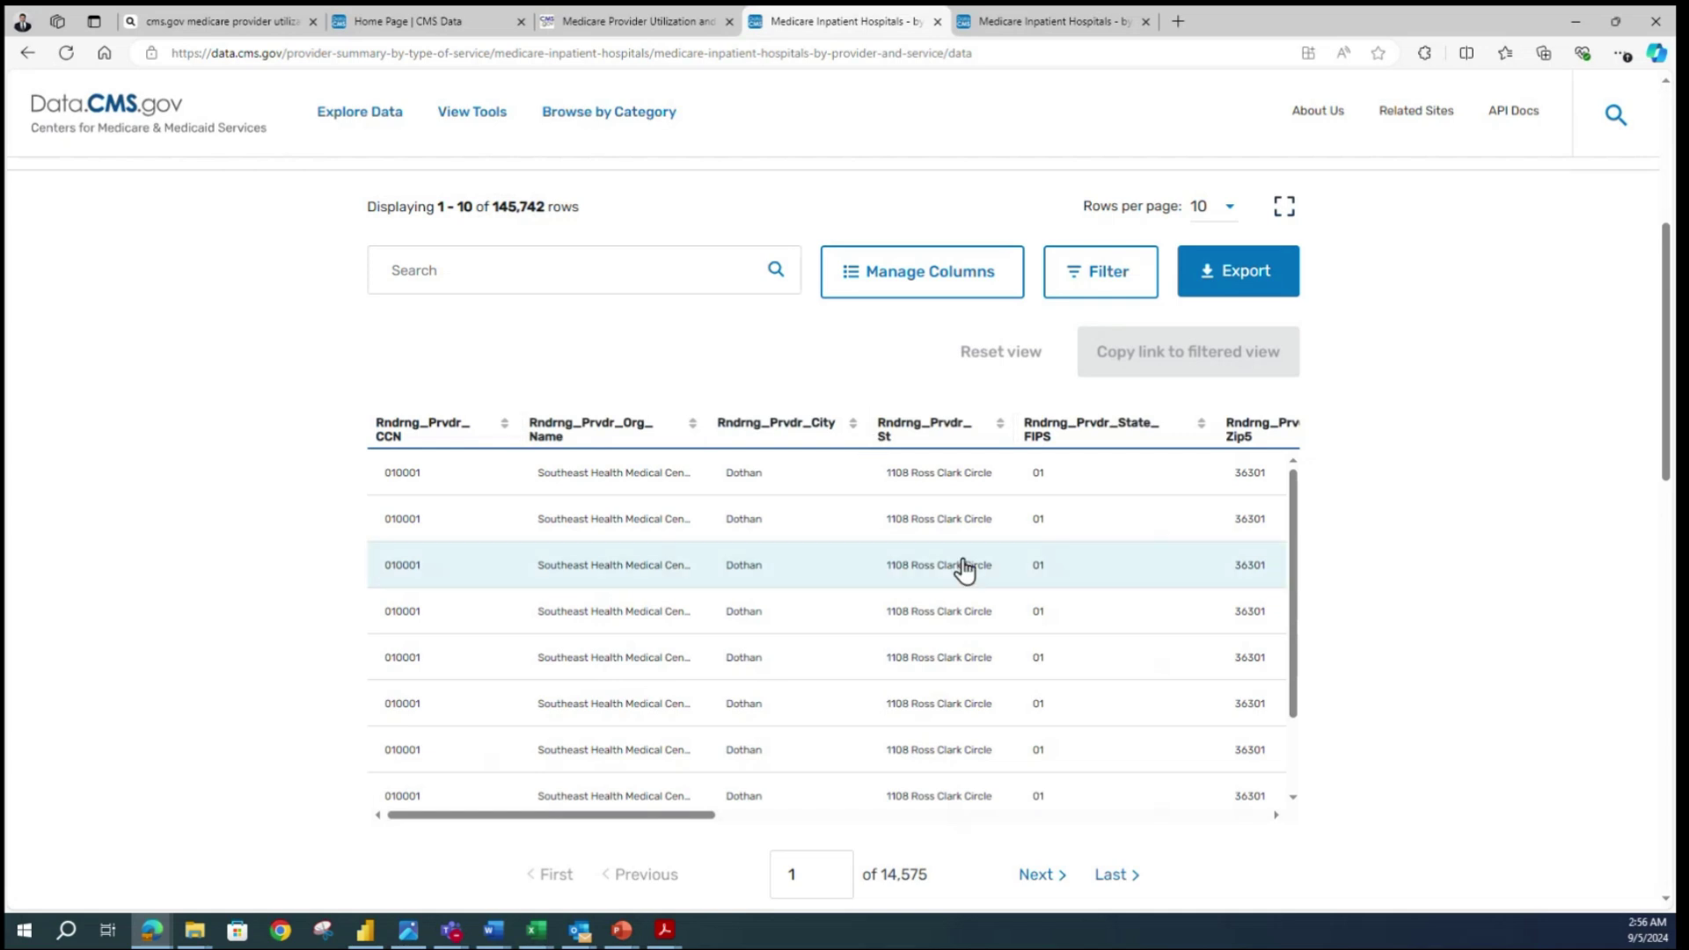
scroll(964, 564, down, 3)
scroll(1063, 675, up, 3)
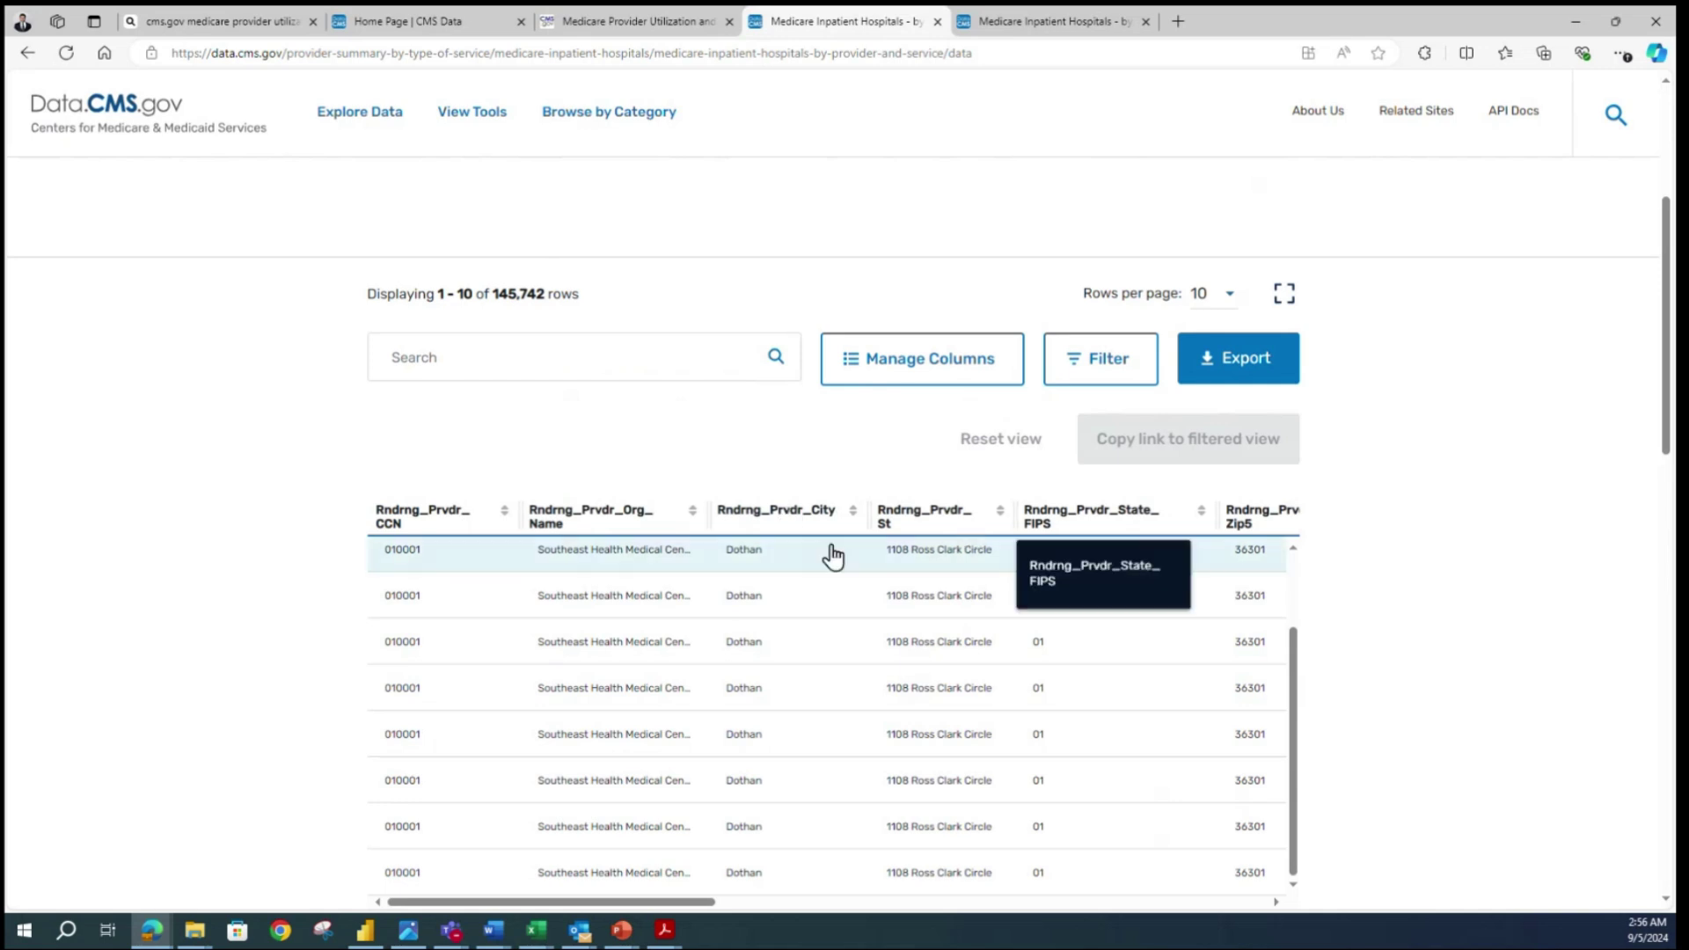
scroll(832, 556, down, 5)
scroll(1335, 584, up, 7)
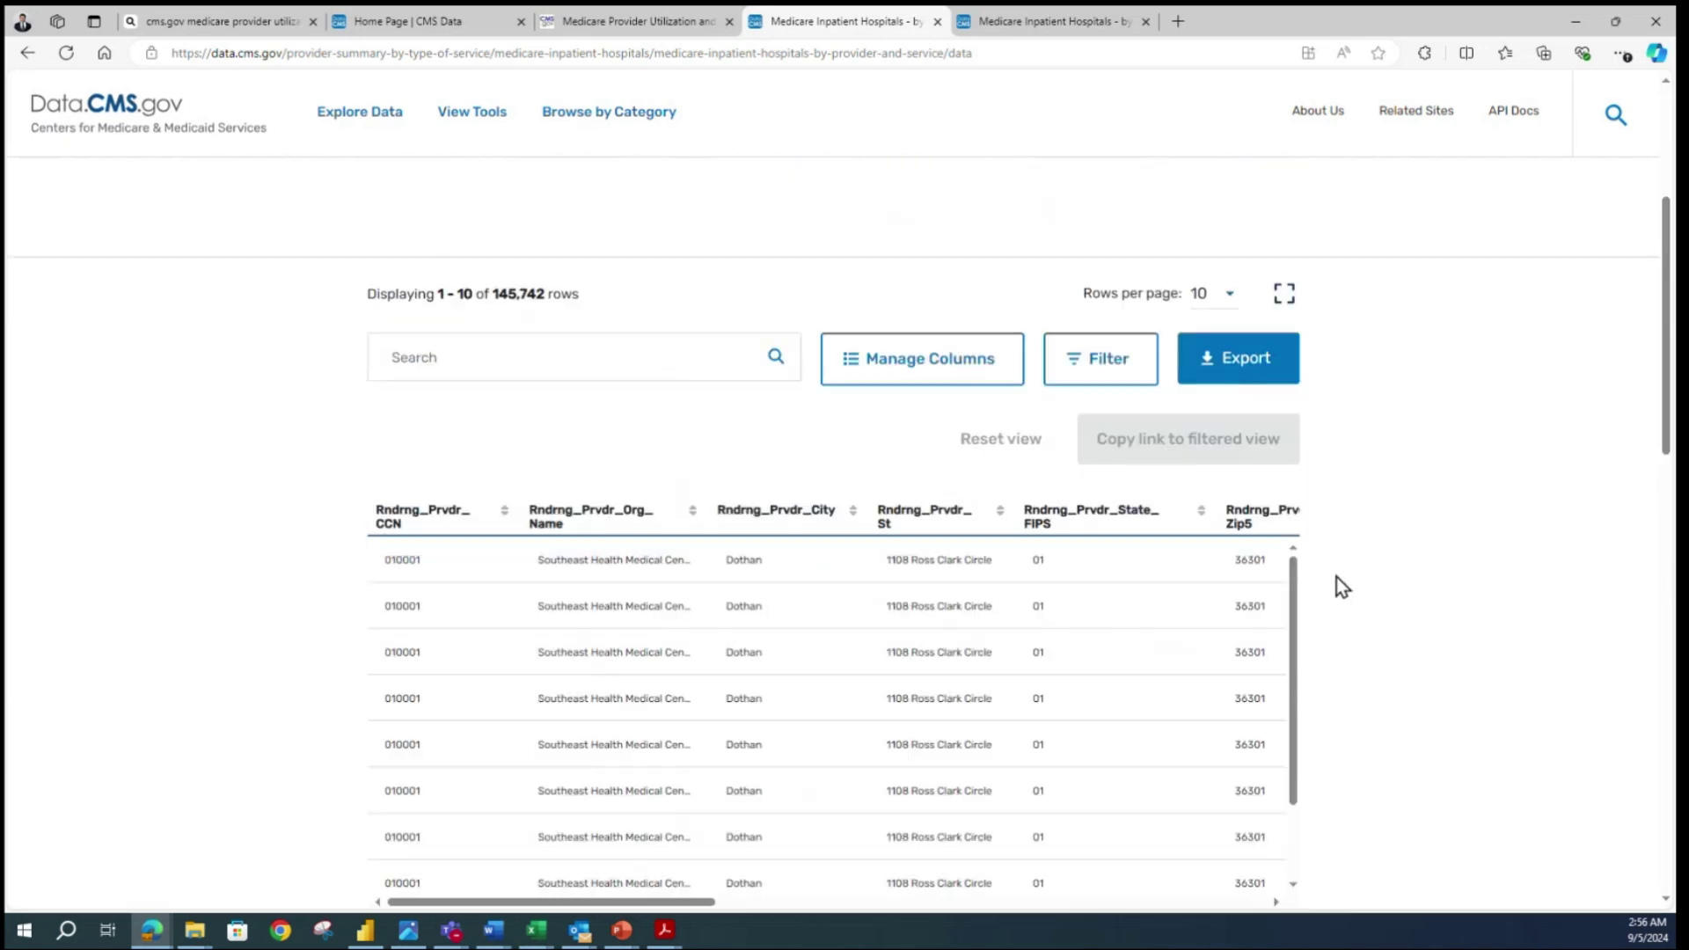
scroll(1333, 622, down, 2)
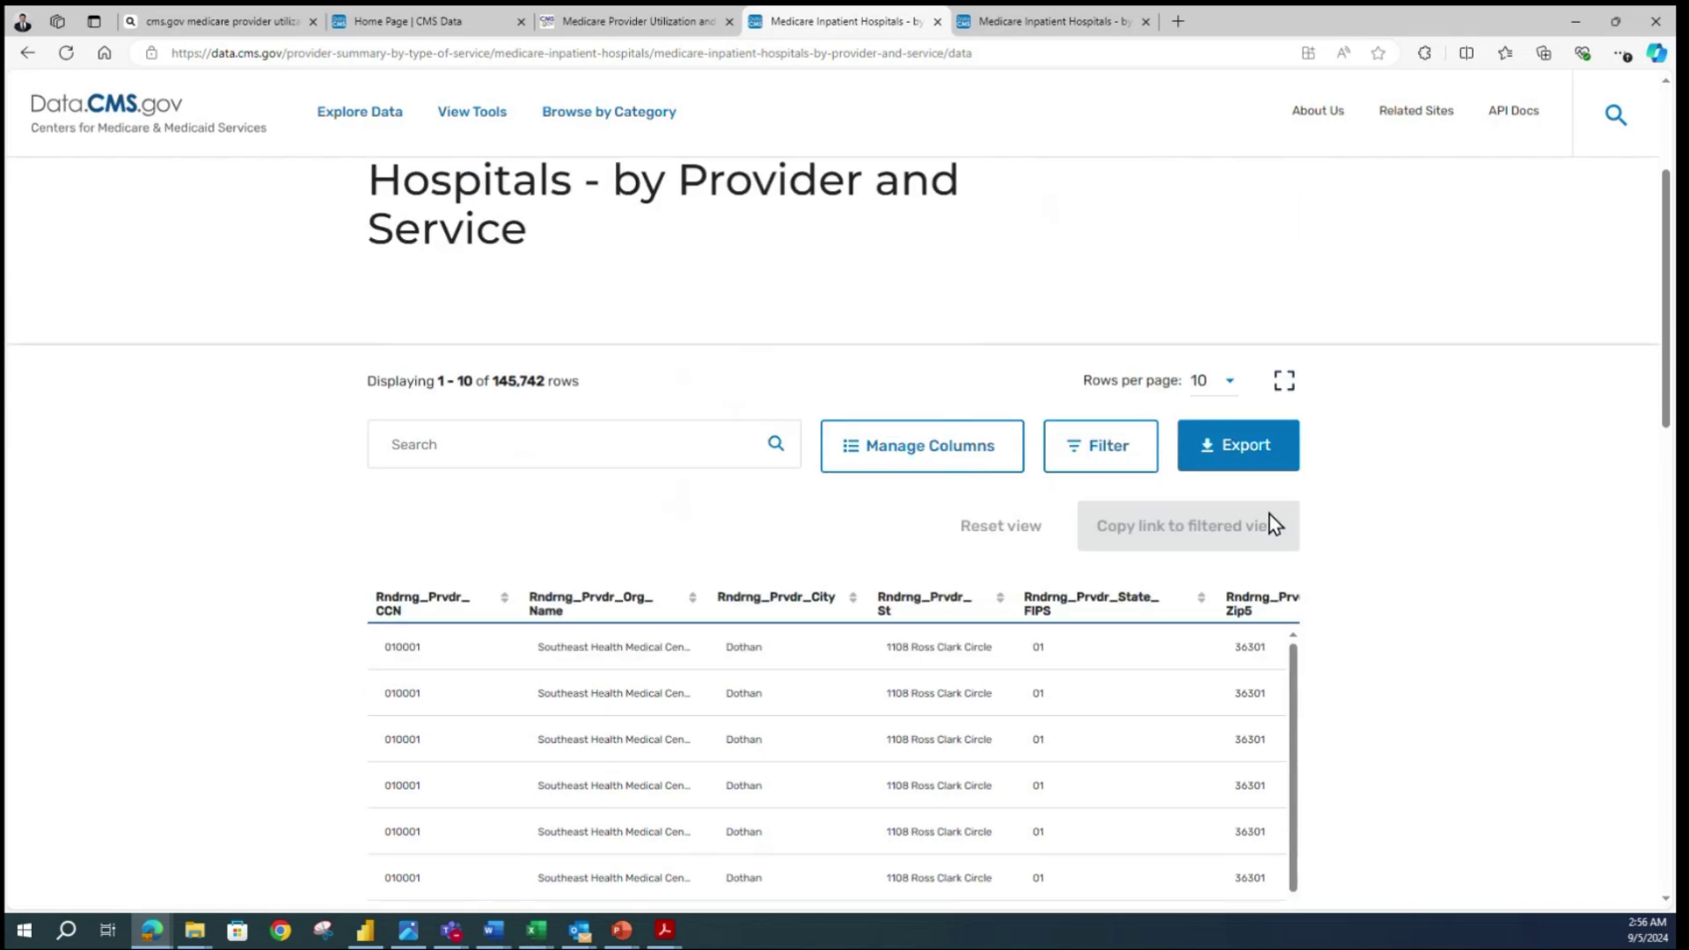
- Export the 2022 dataset as a CSV file and show the downloaded archive in its folder
click(1232, 453)
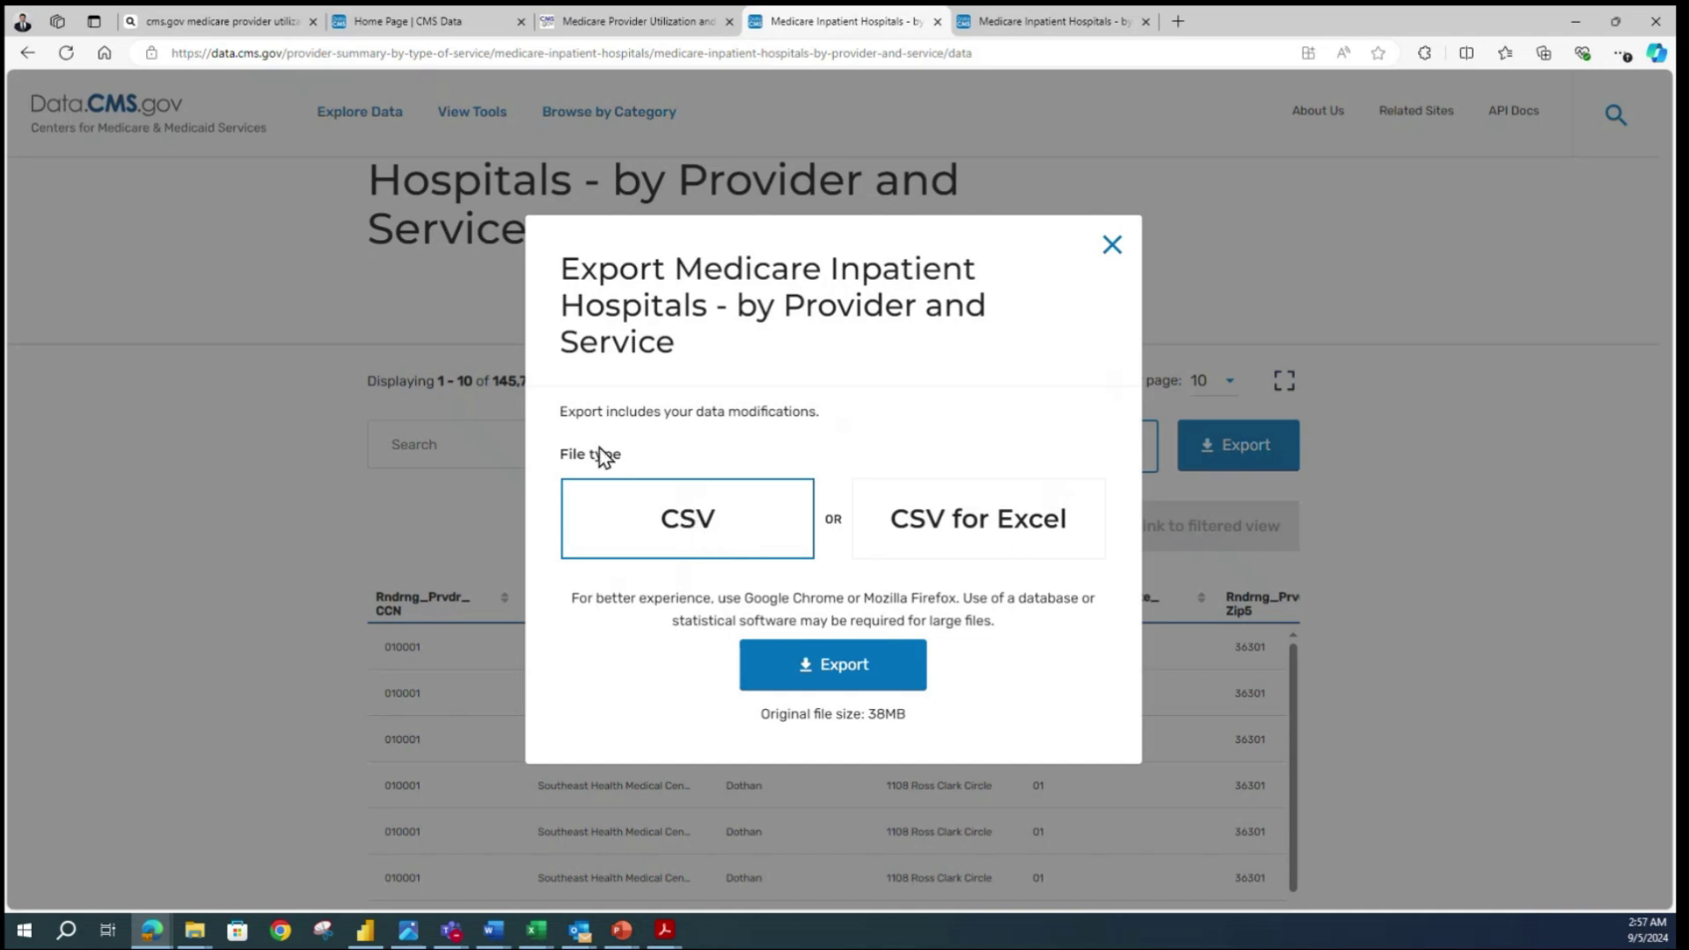
click(816, 669)
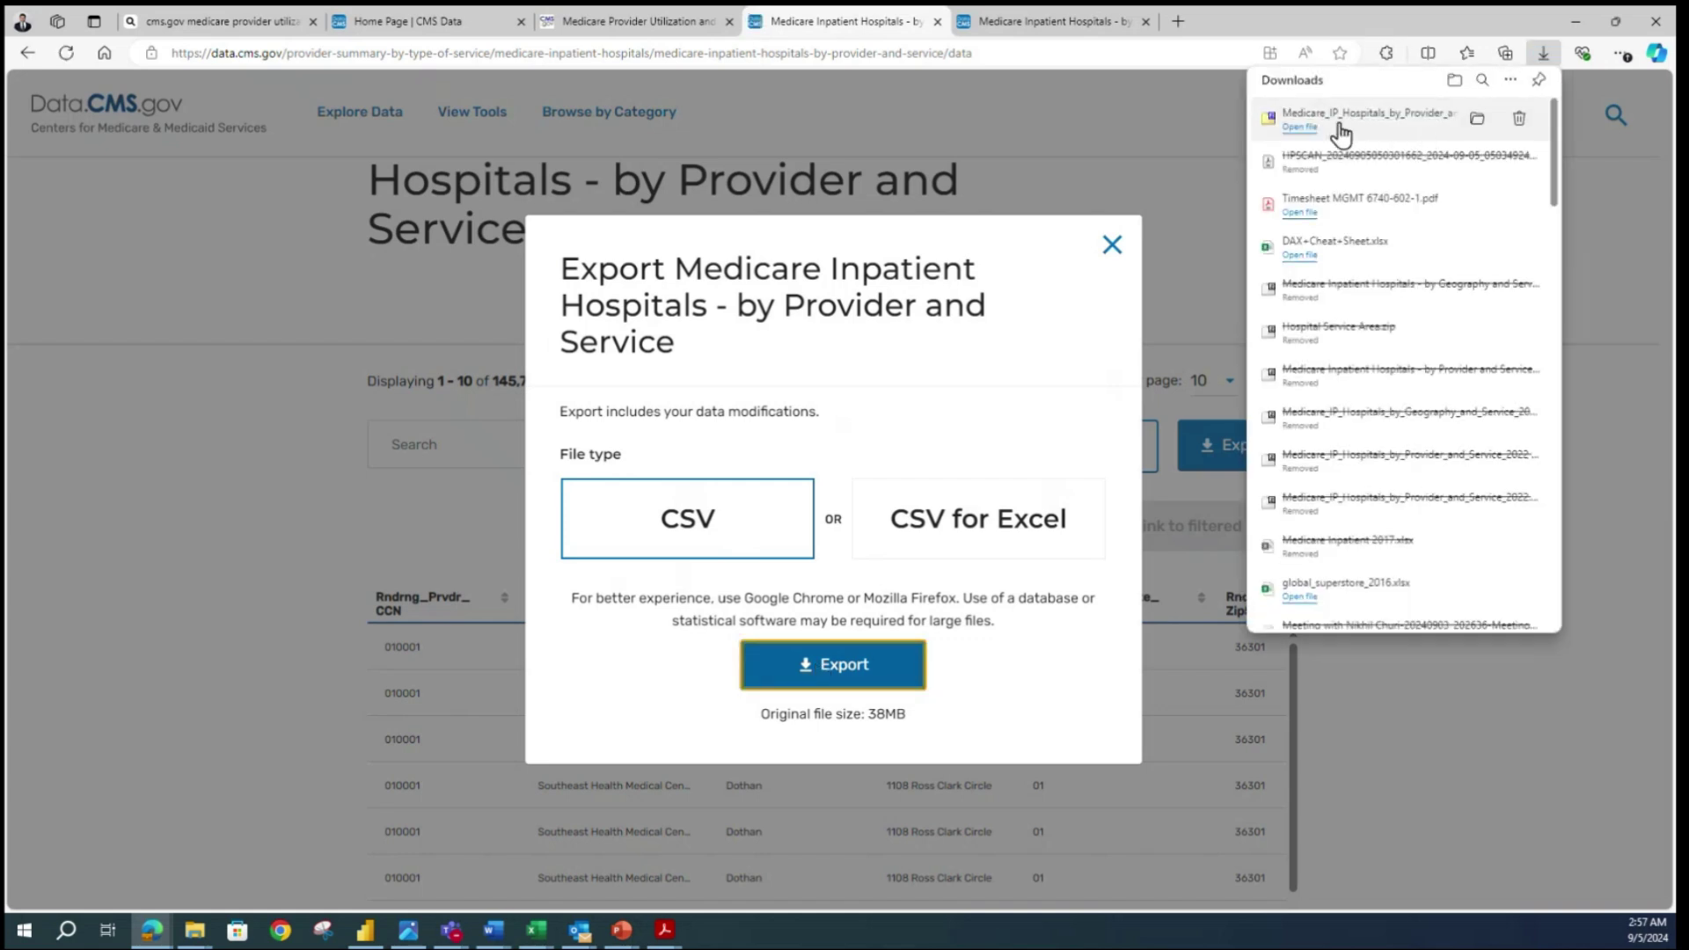
click(1478, 118)
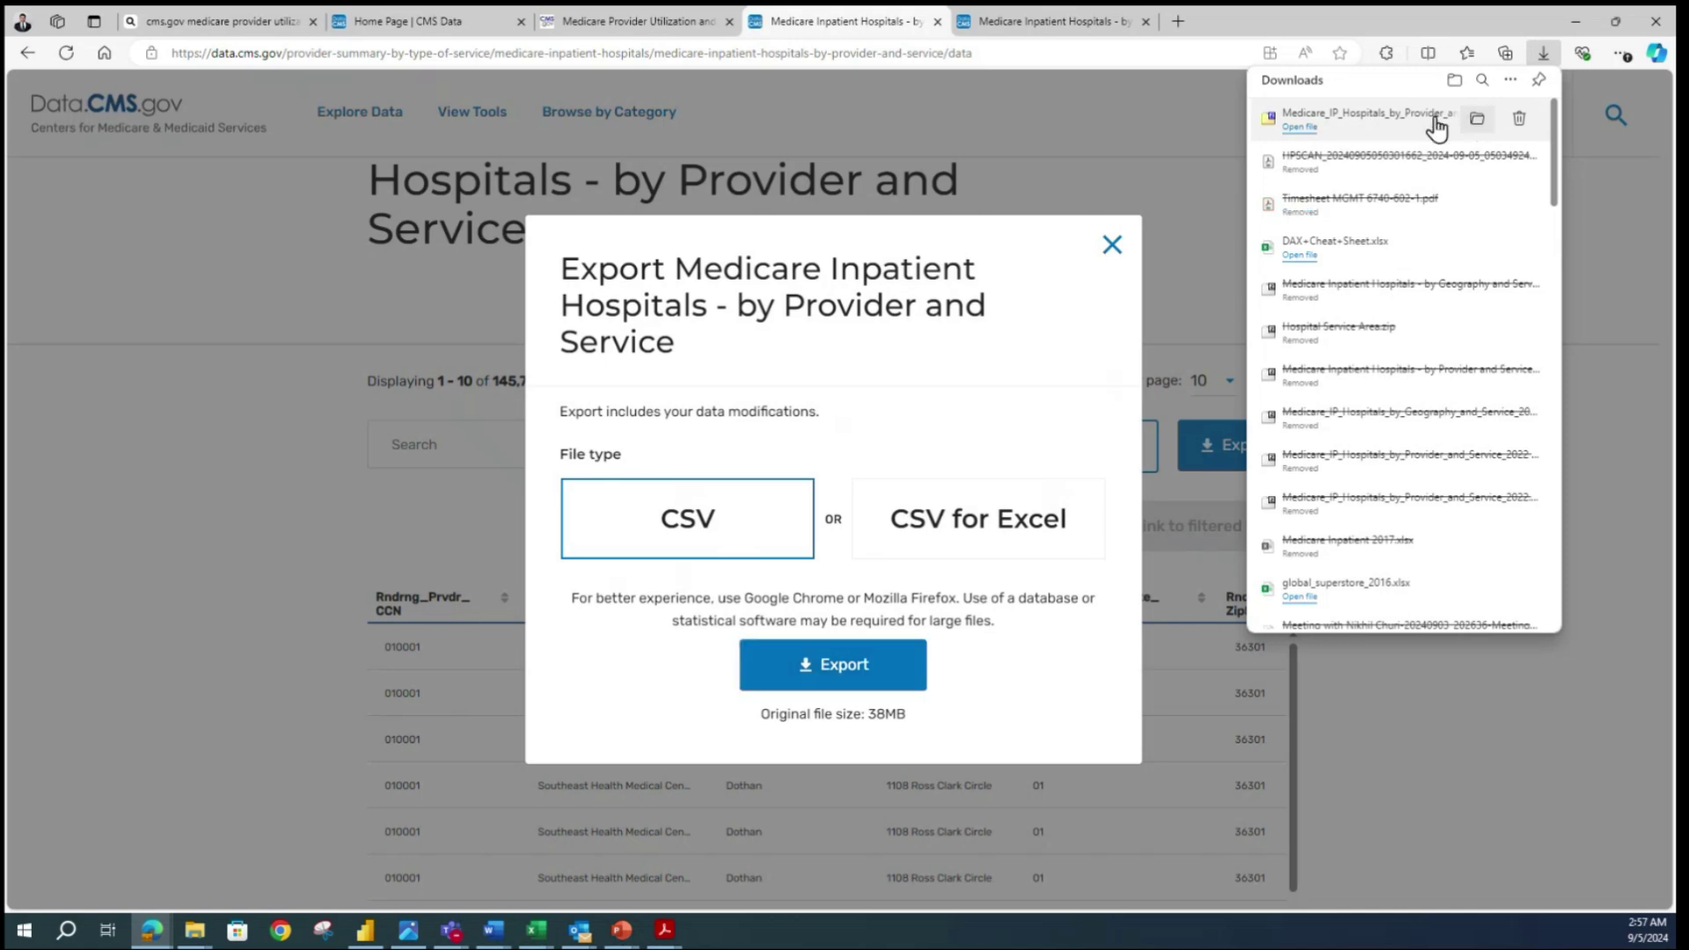
click(1302, 123)
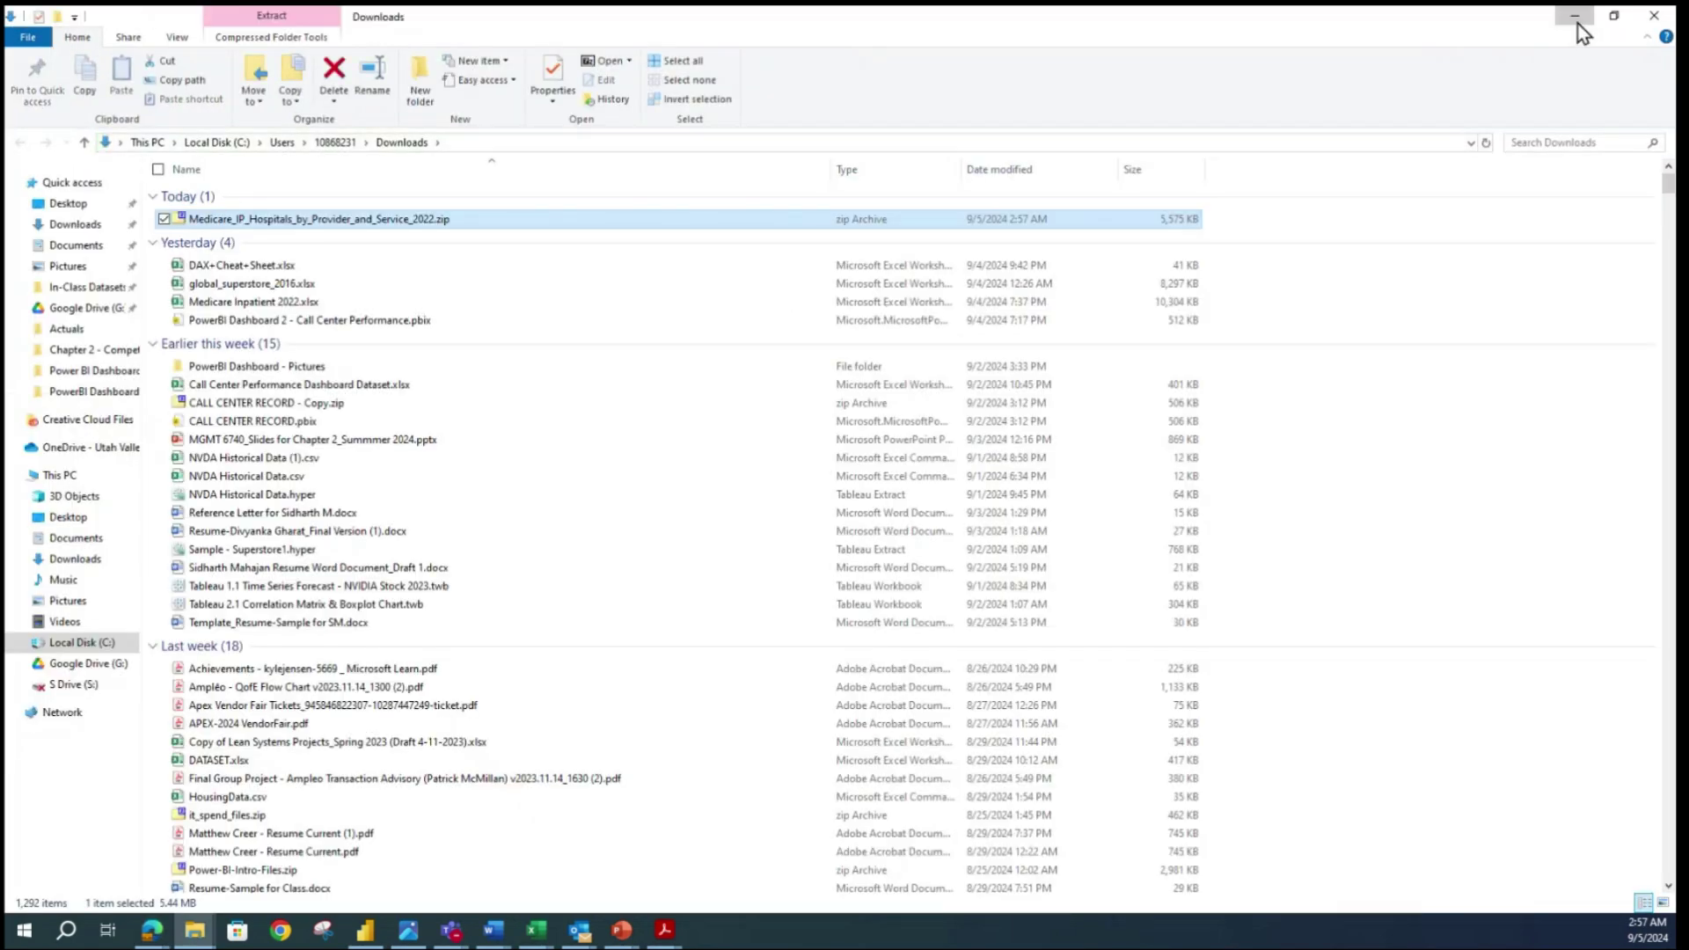
click(1575, 15)
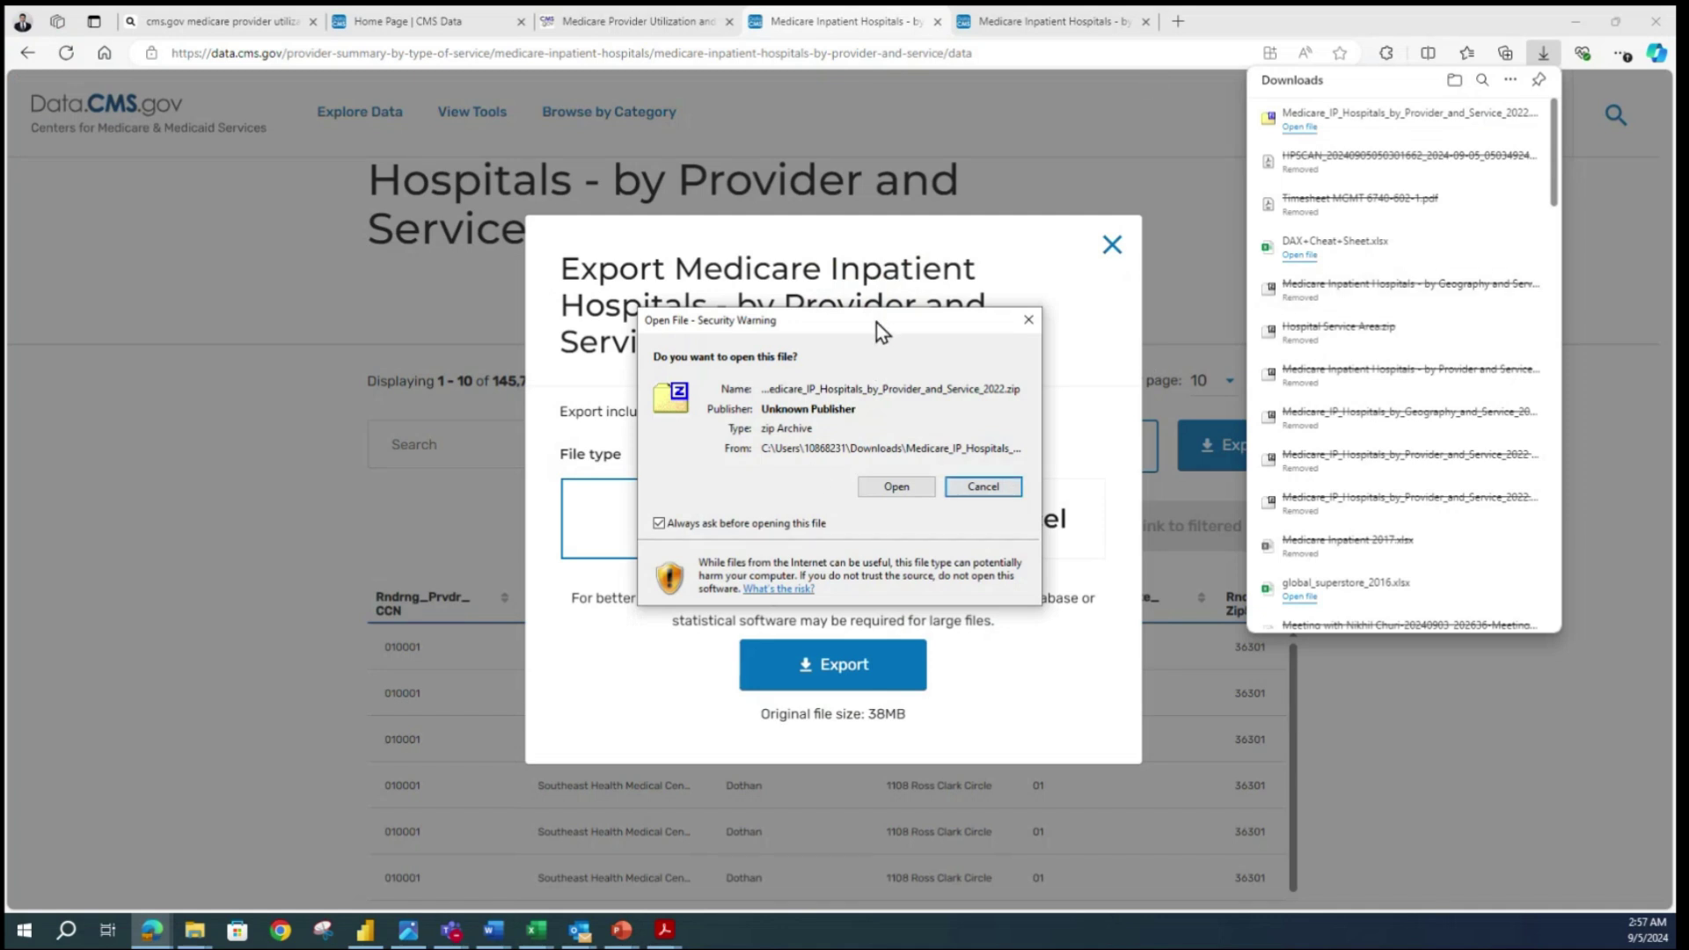
key(Escape)
click(1419, 14)
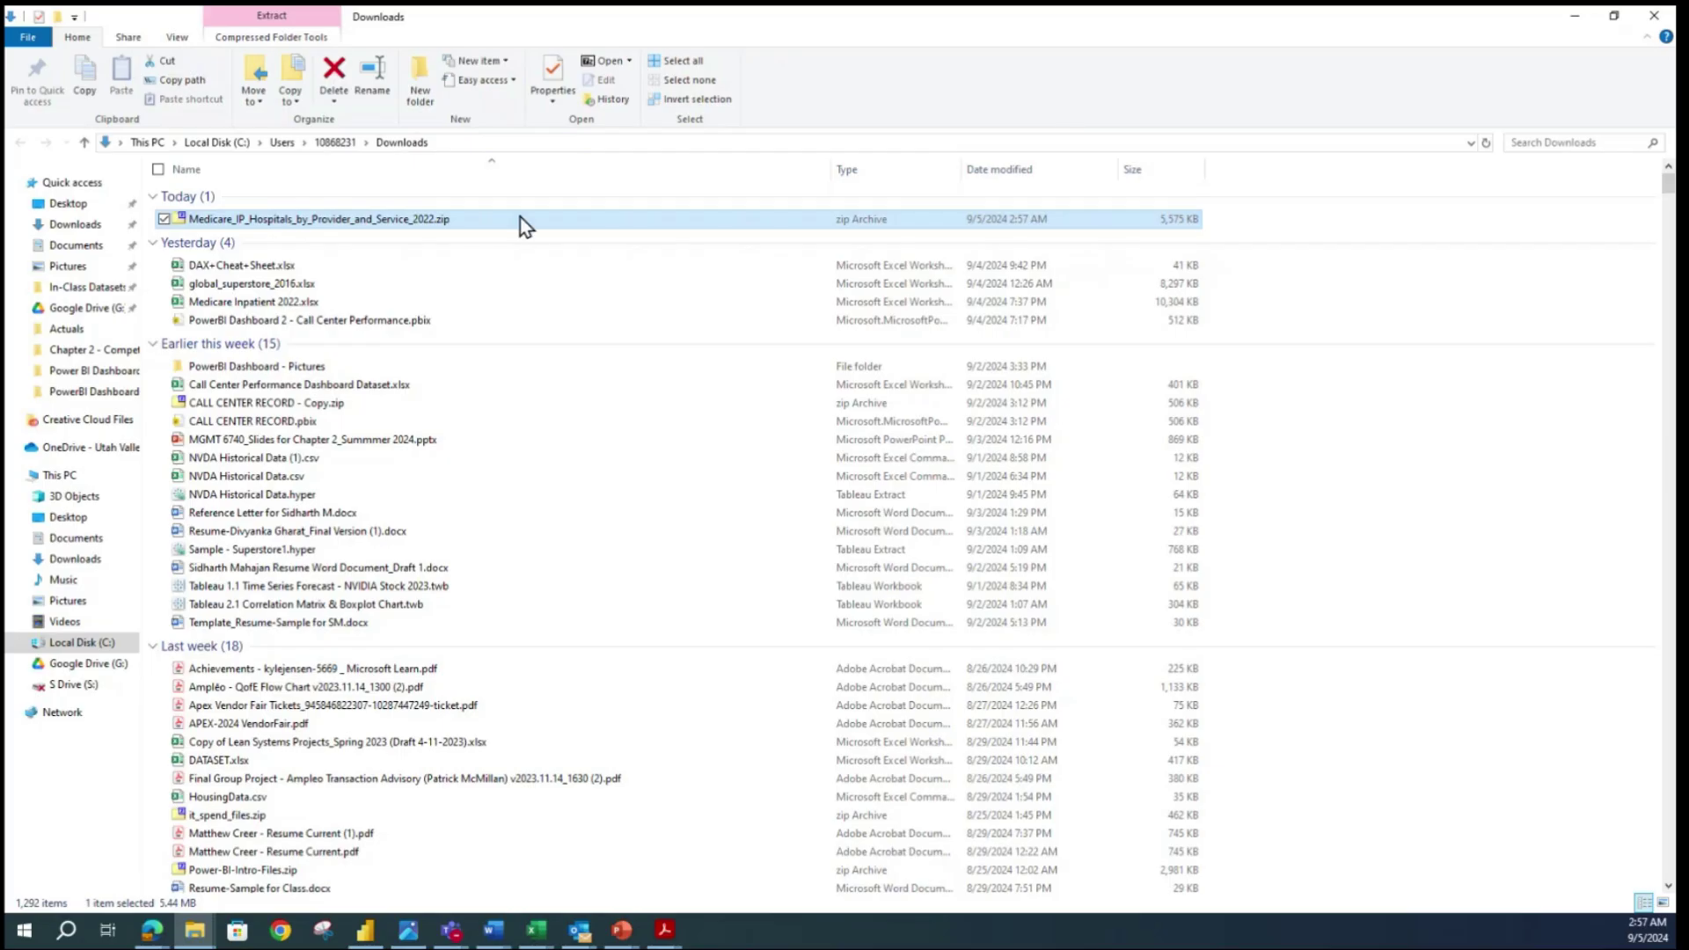
- Open Medicare_IP_Hospitals_by_Provider_and_Service_2022.zip from the Downloads folder, allow it past the security warning, and open the CSV file inside
double_click(368, 220)
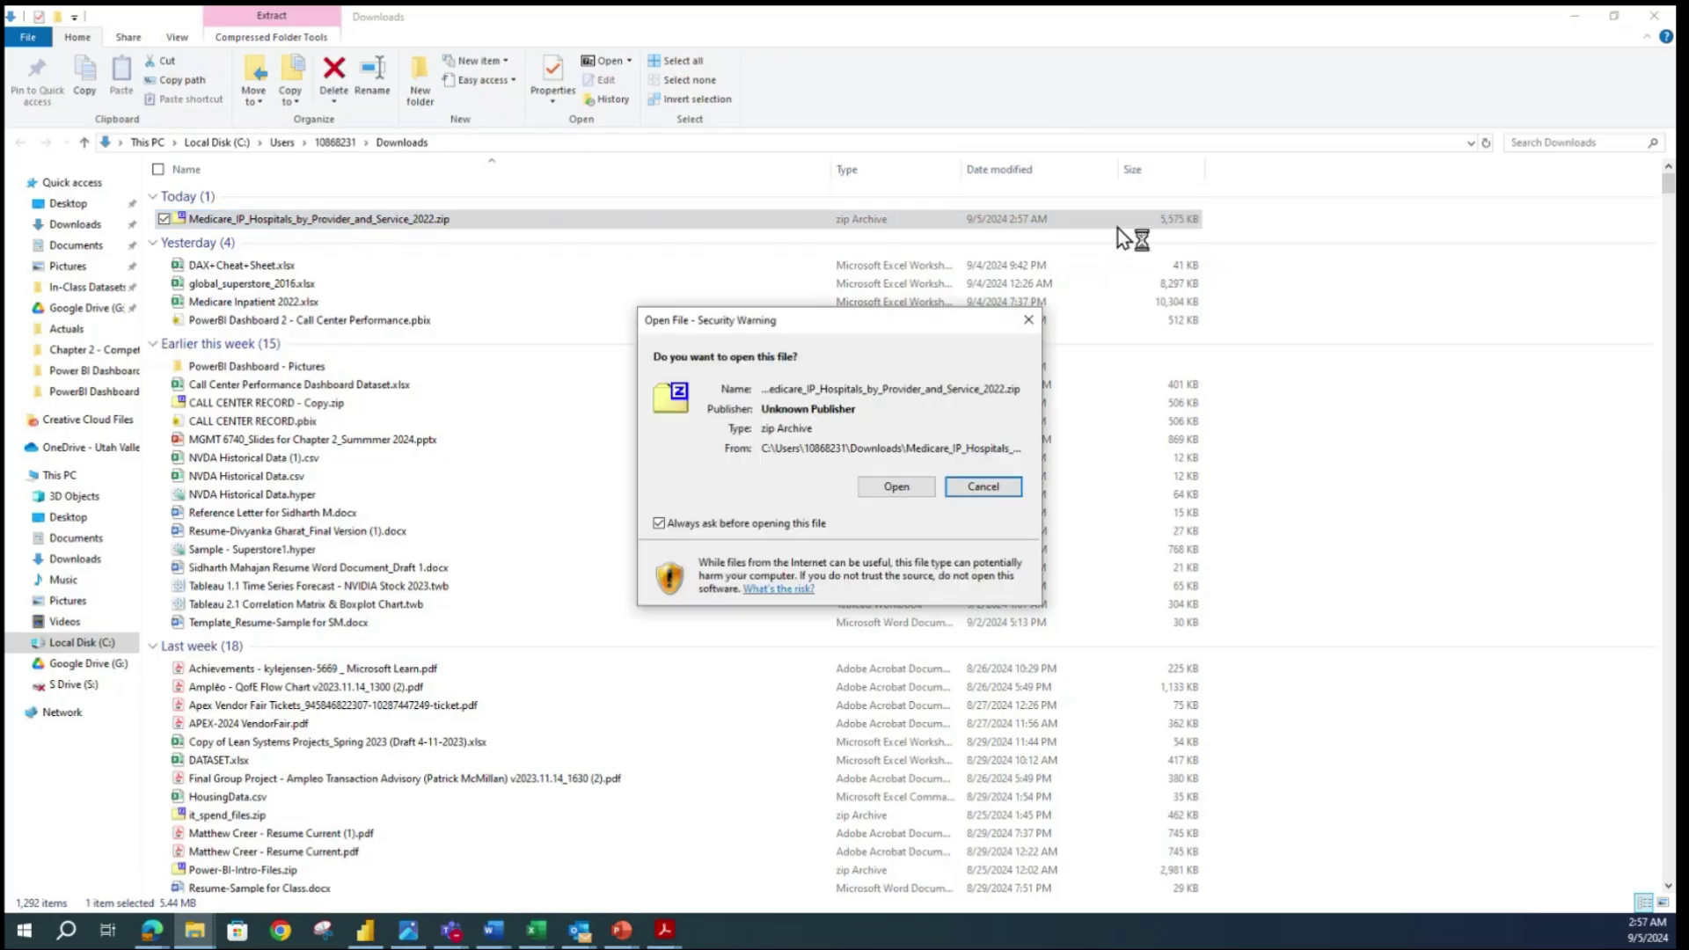
click(931, 487)
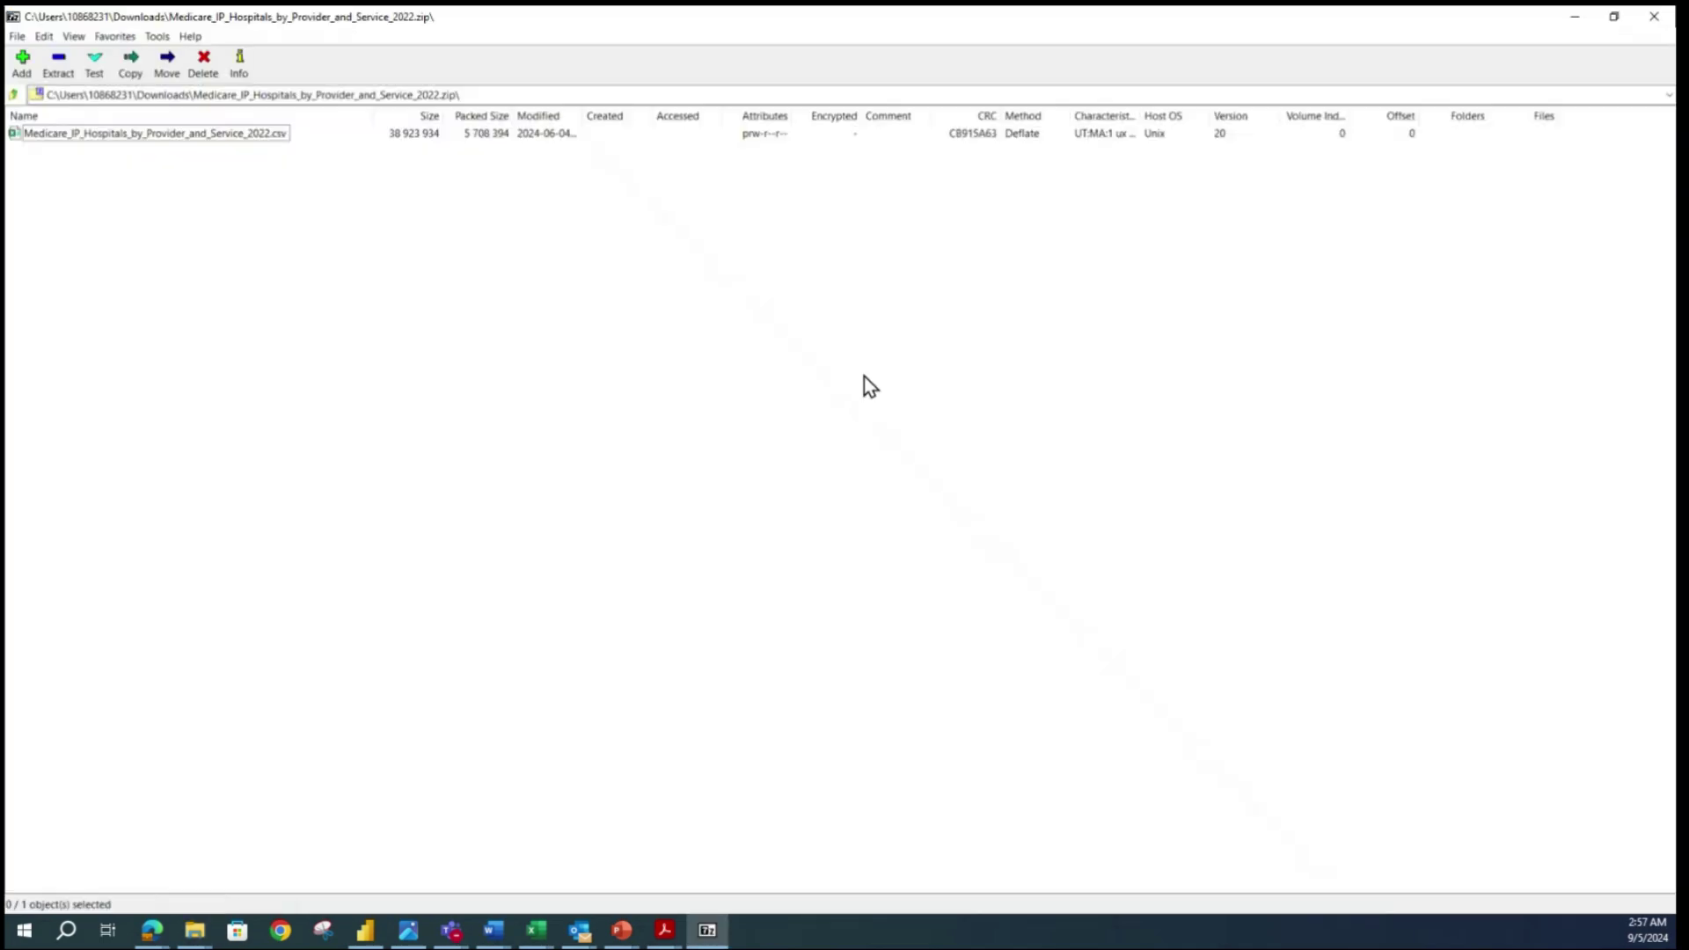
double_click(49, 139)
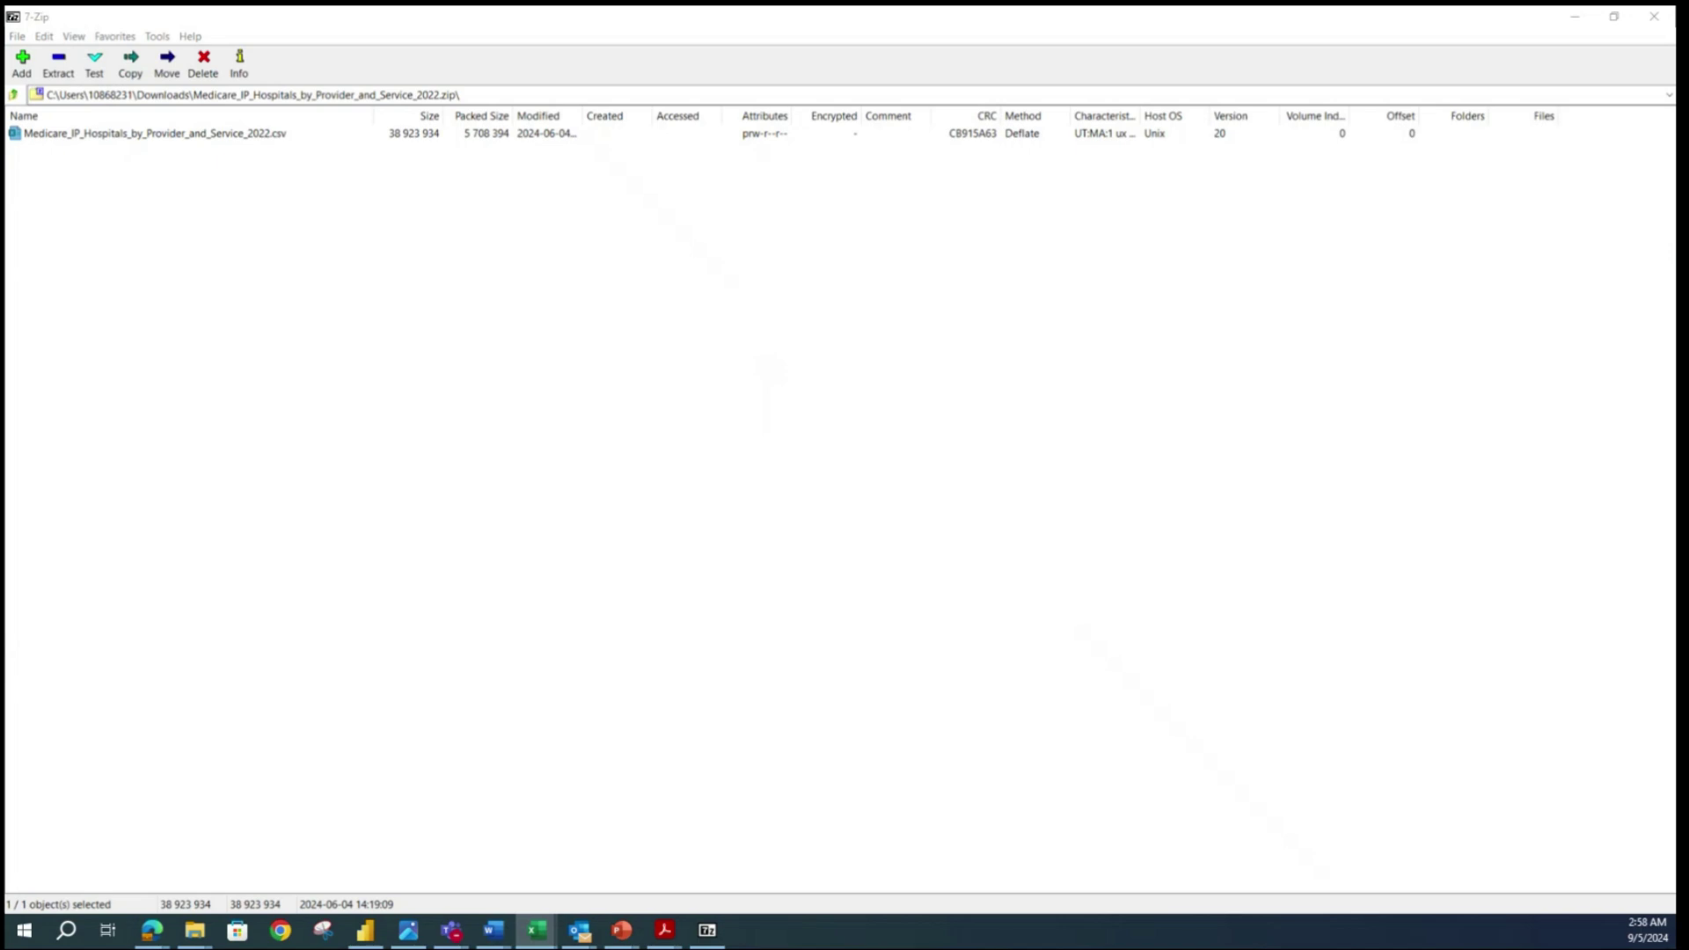
- Extract Medicare_IP_Hospitals_by_Provider_and_Service_2022.csv from the archive to the Downloads folder
click(70, 133)
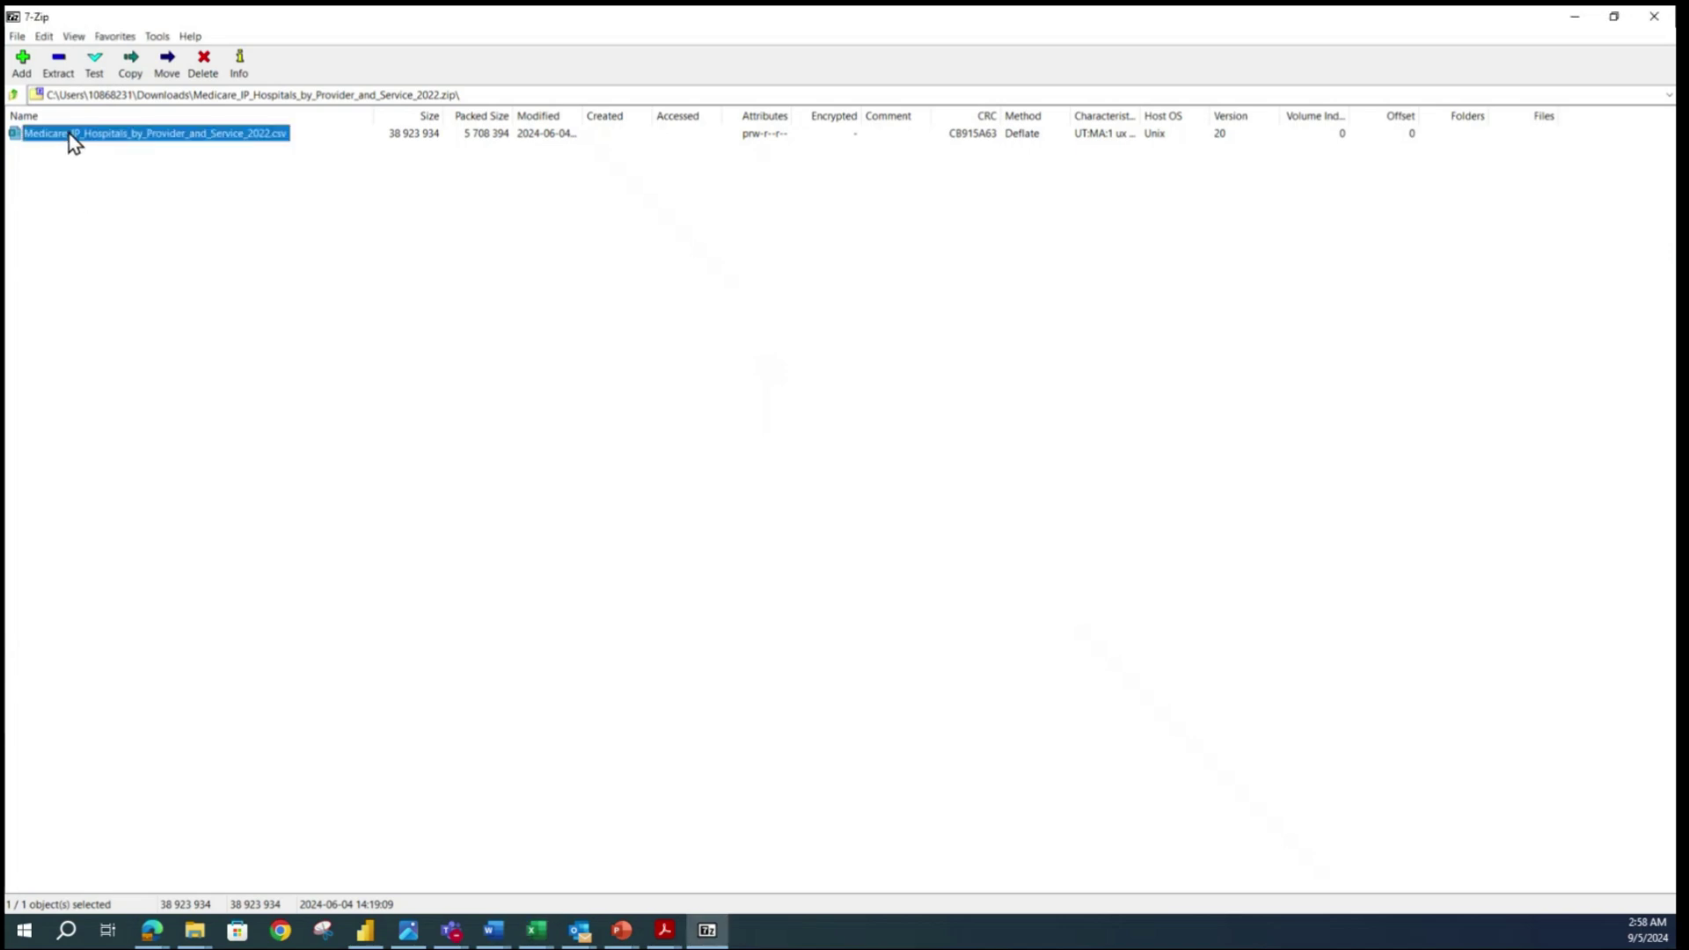
click(56, 69)
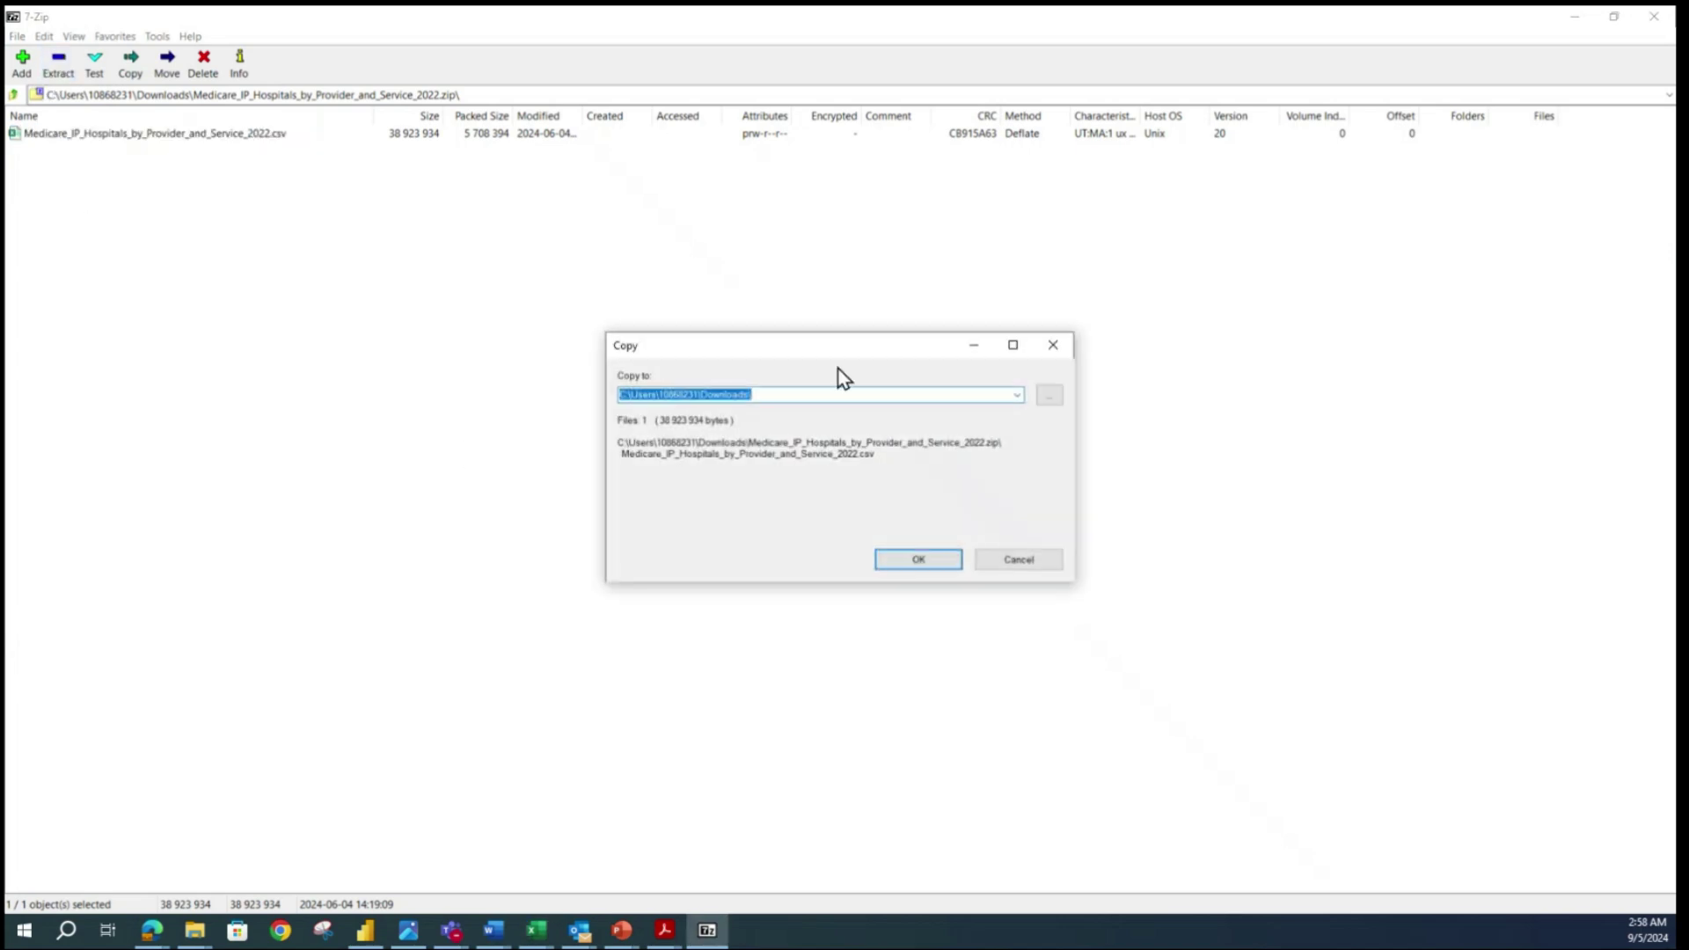
click(909, 568)
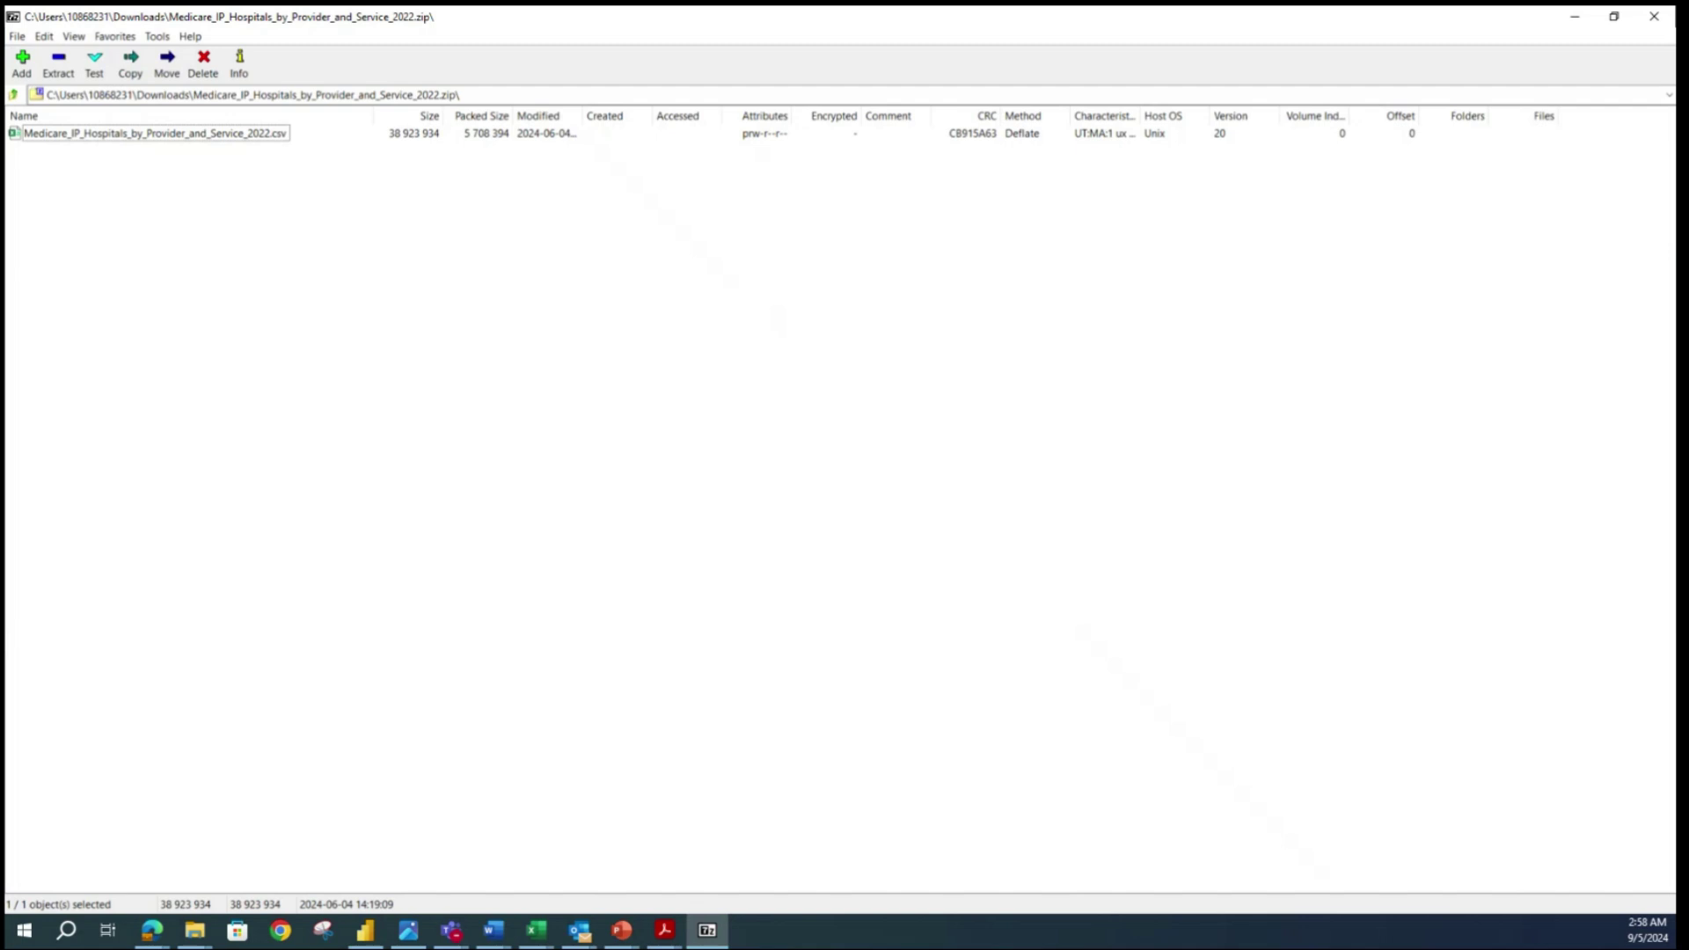
- Close the archive window, search the Downloads folder for "medicare", and open Medicare_IP_Hospitals_by_Provider_and_Service_2022.csv
click(1654, 19)
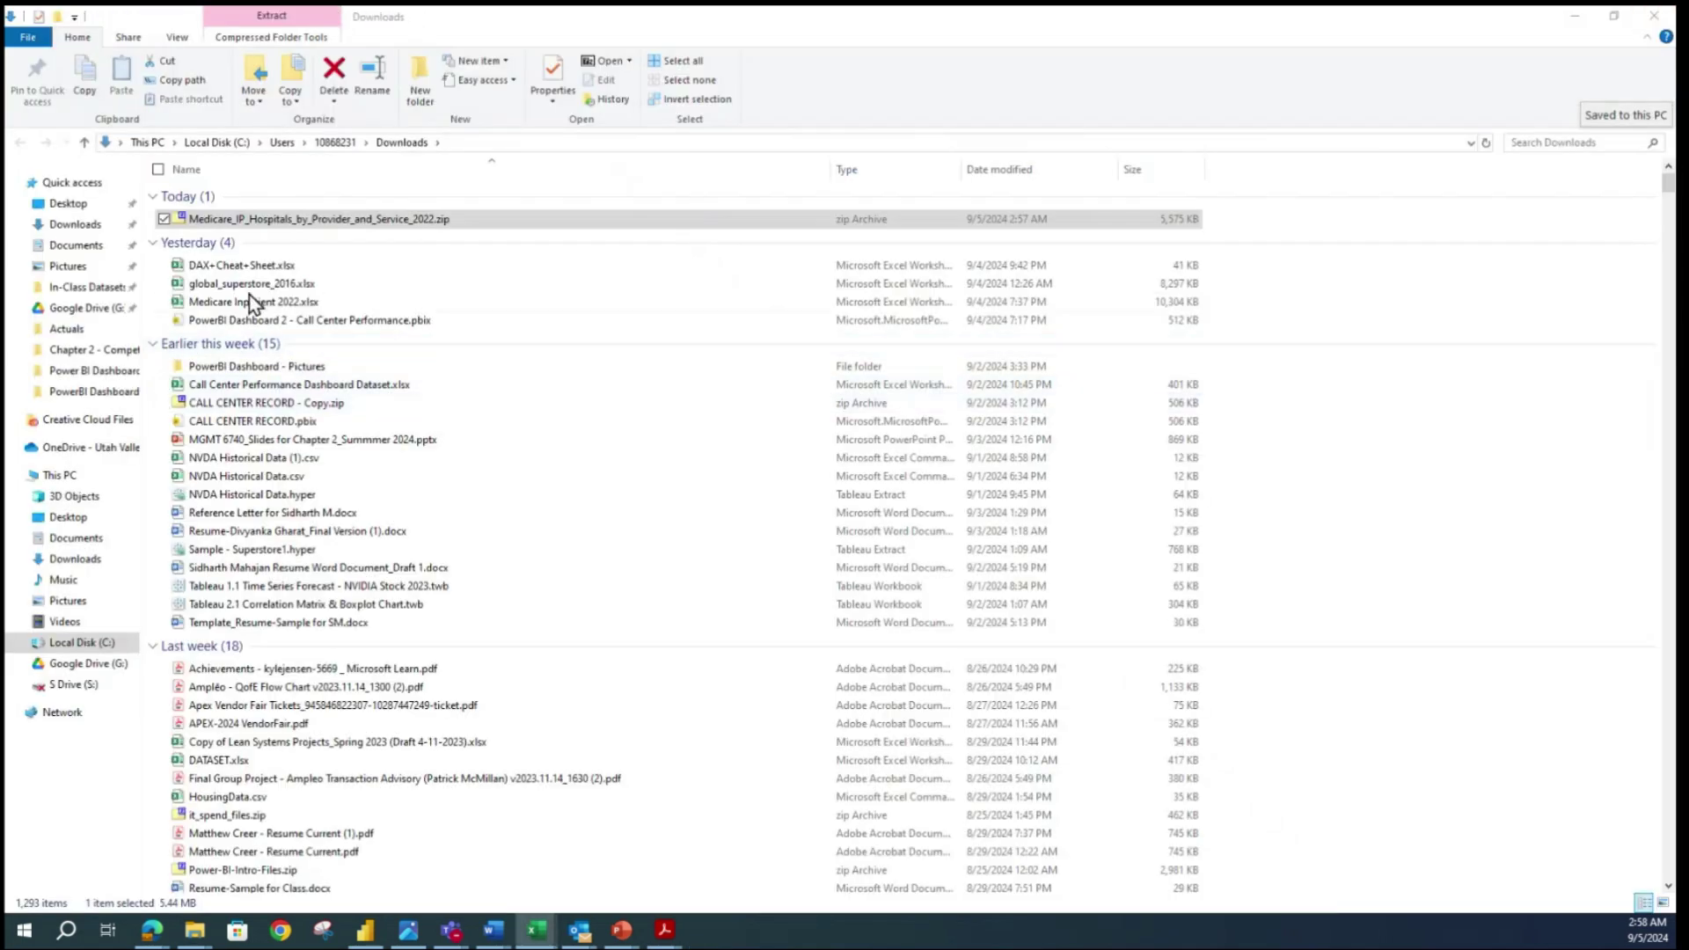
click(1522, 140)
text(medi)
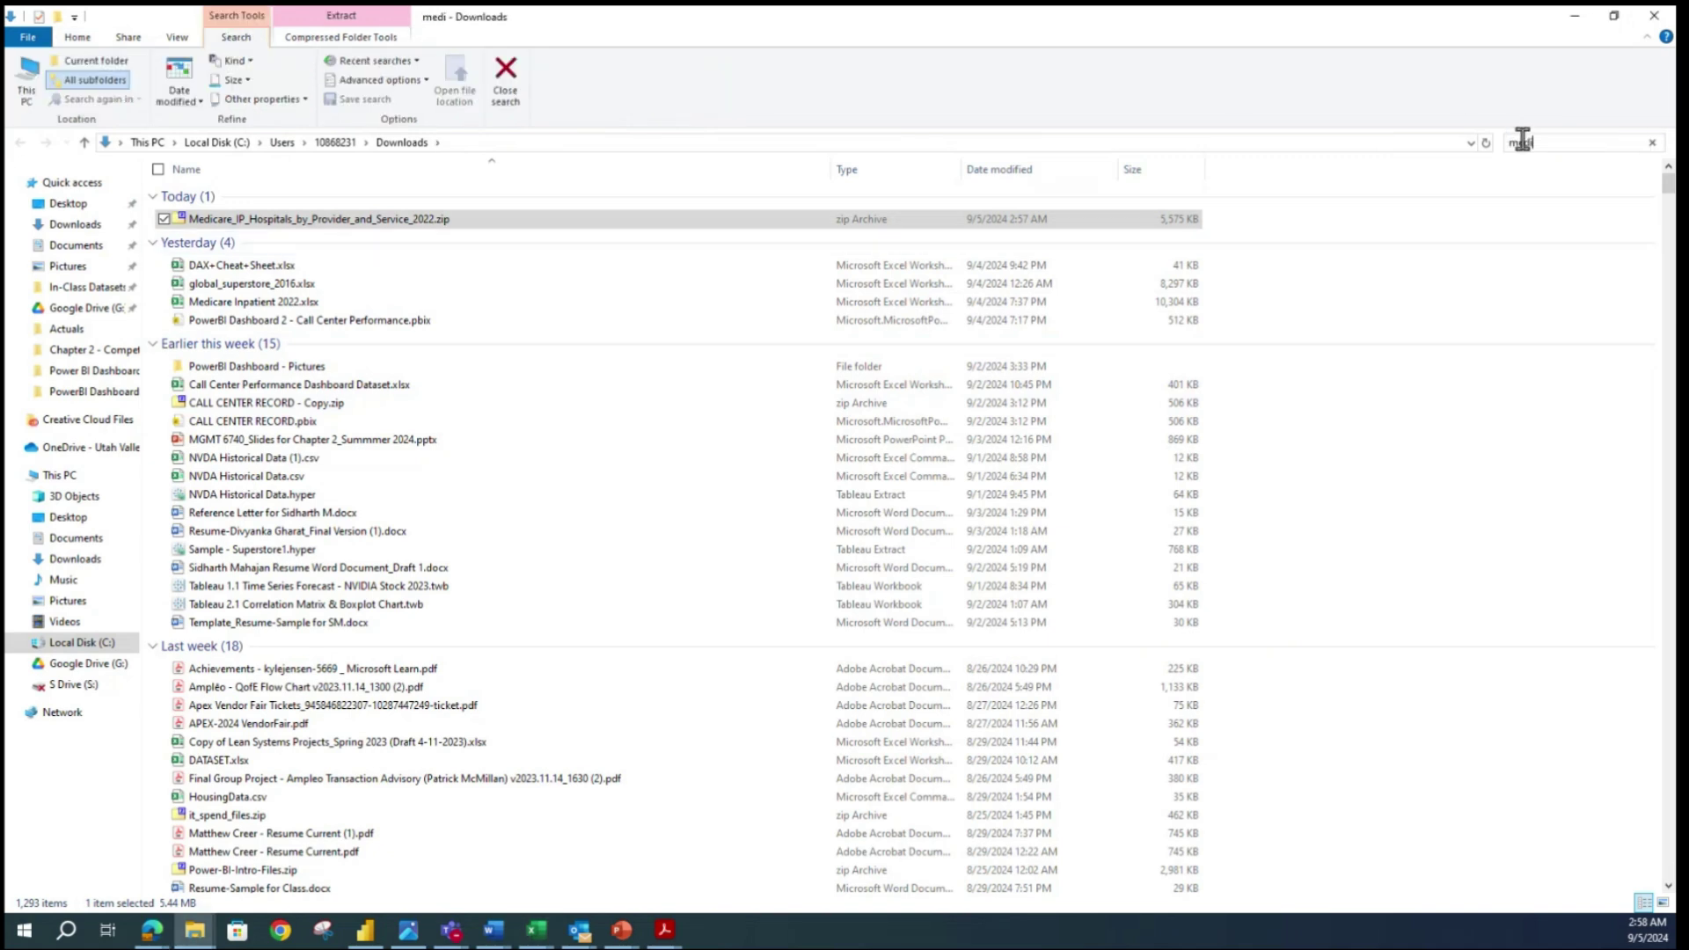
text(care)
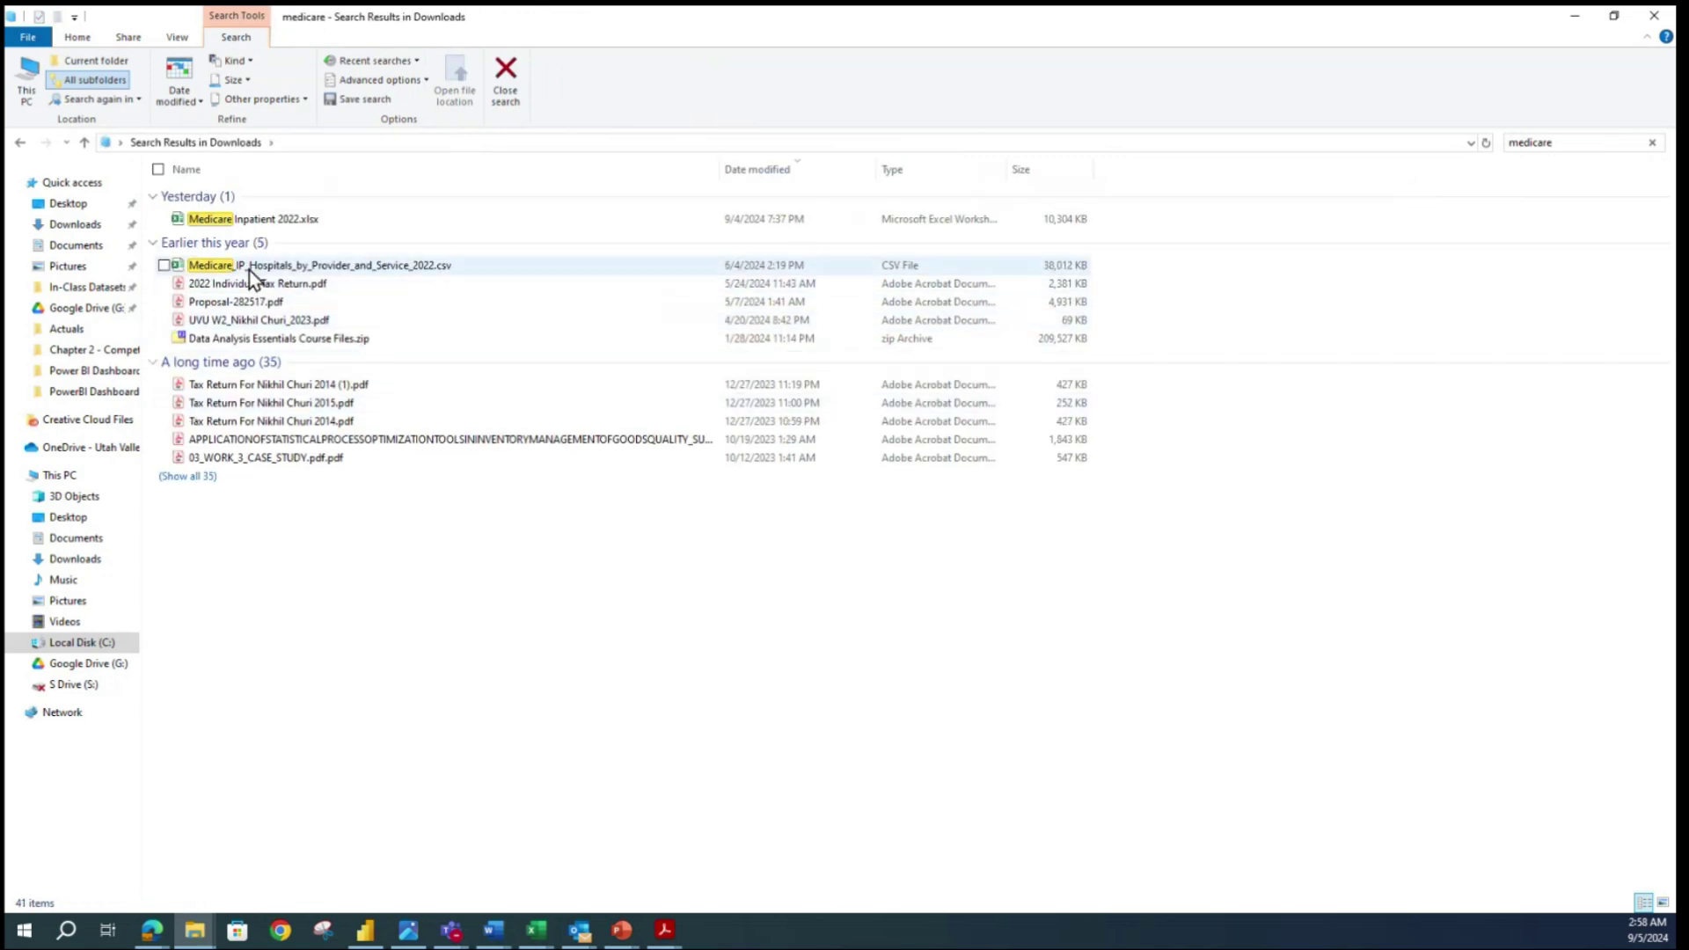
click(250, 269)
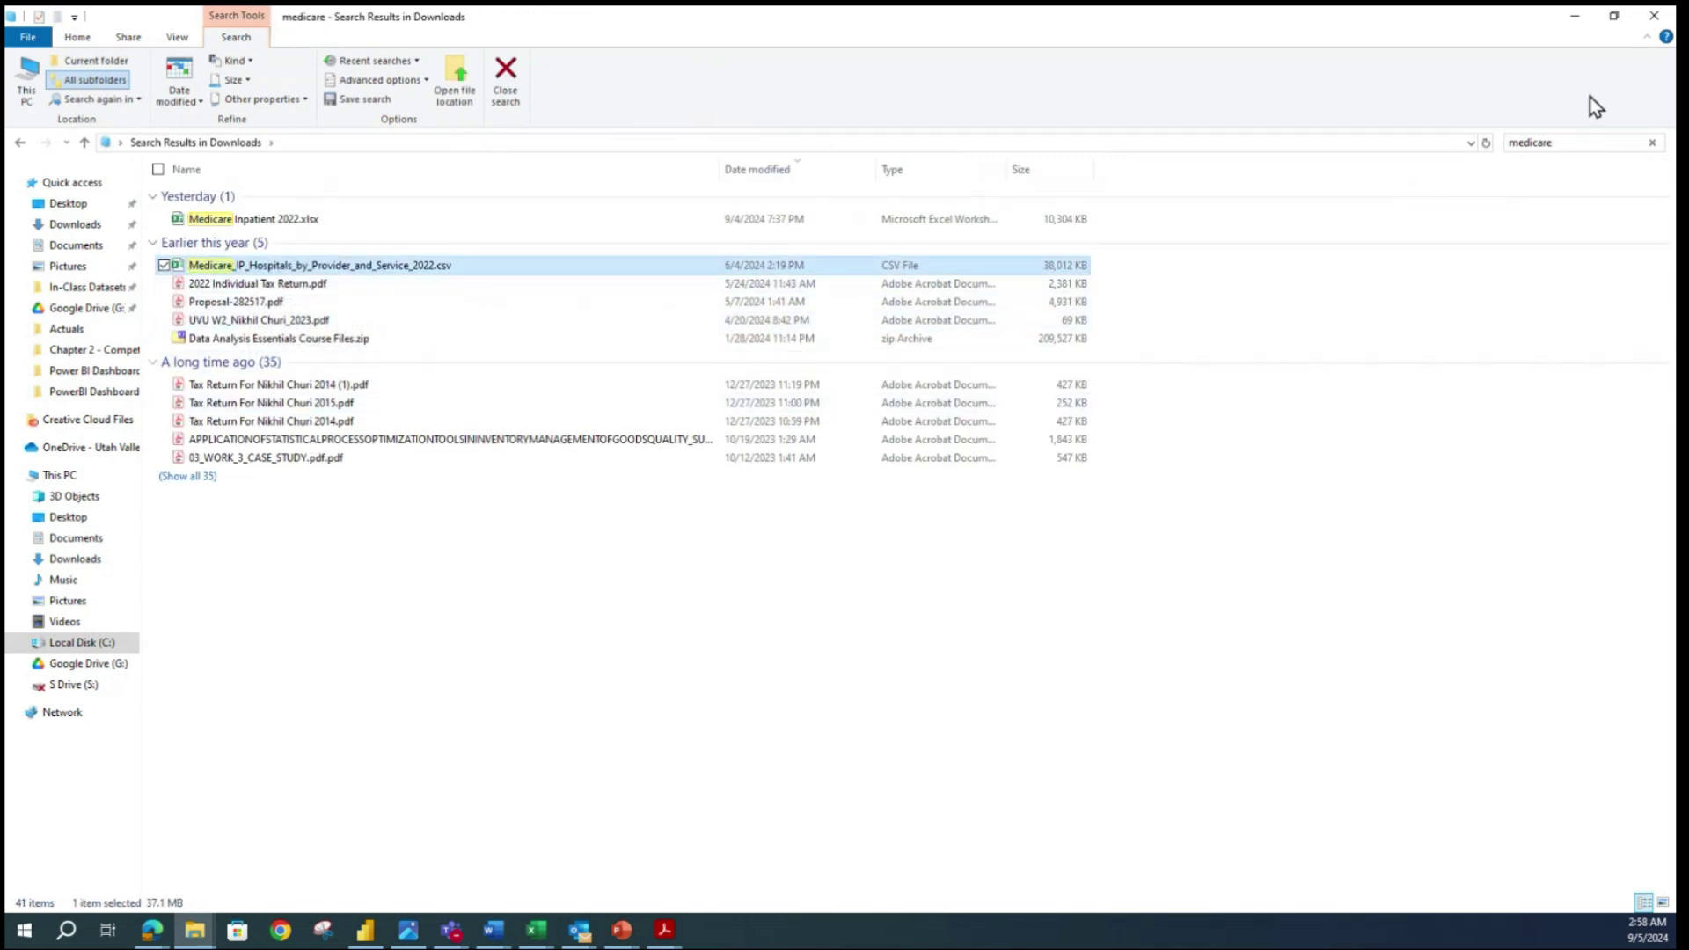
- Minimize the Downloads search results and close the export dialog on the dataset's web page
click(1573, 18)
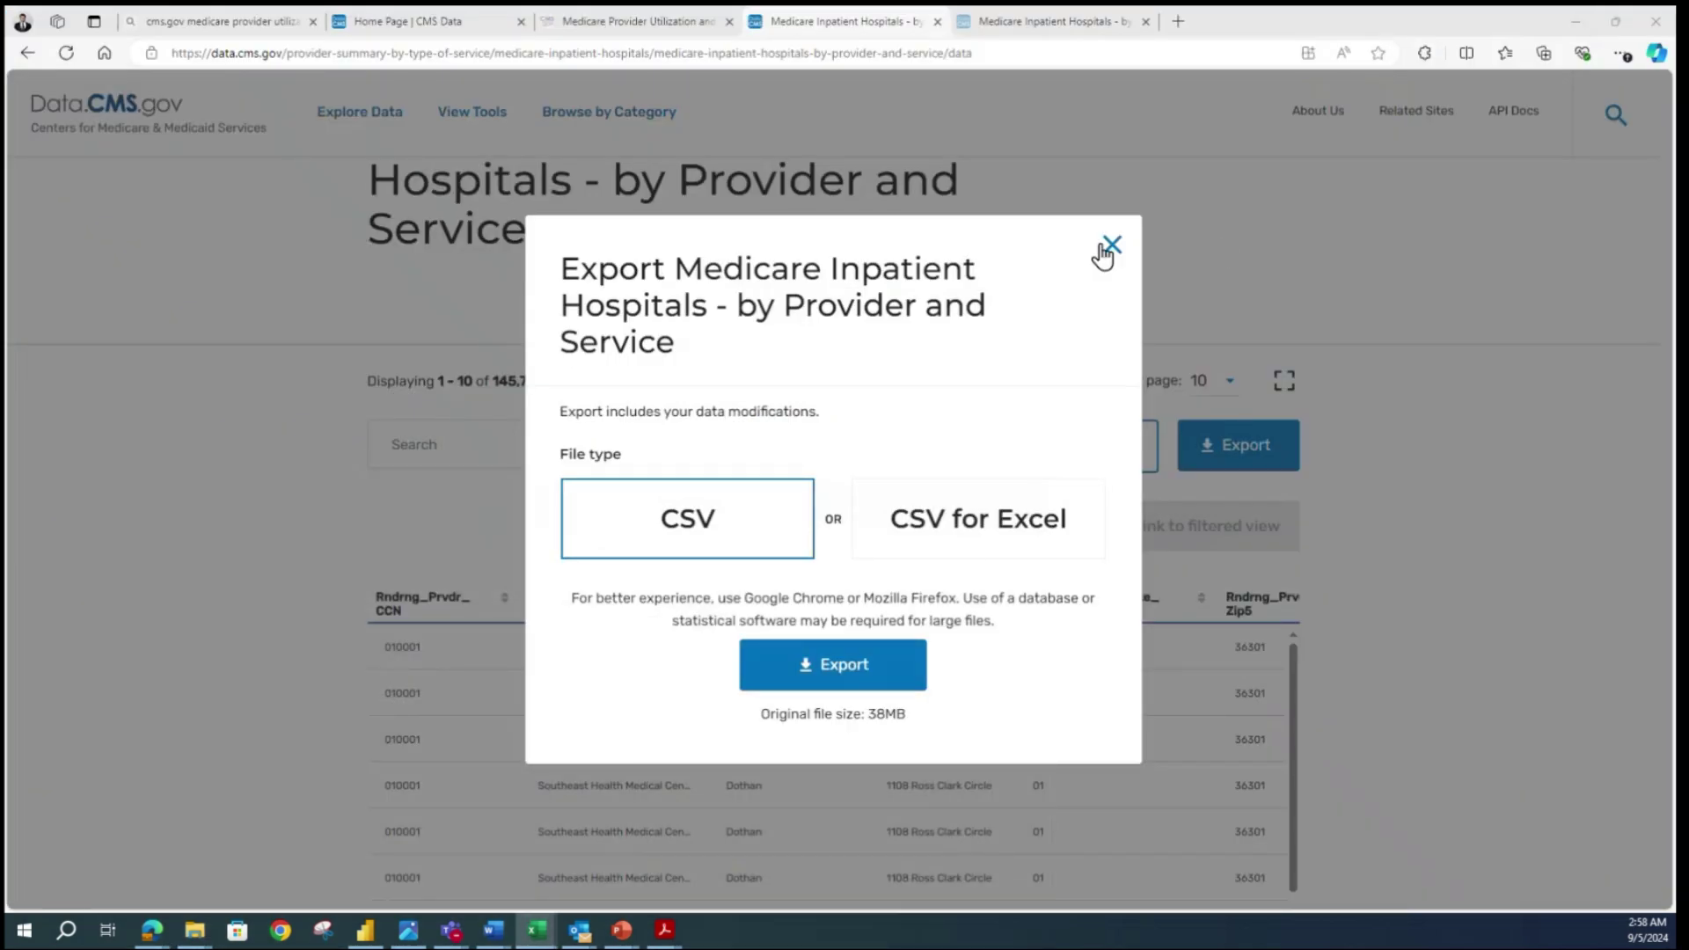
key(Escape)
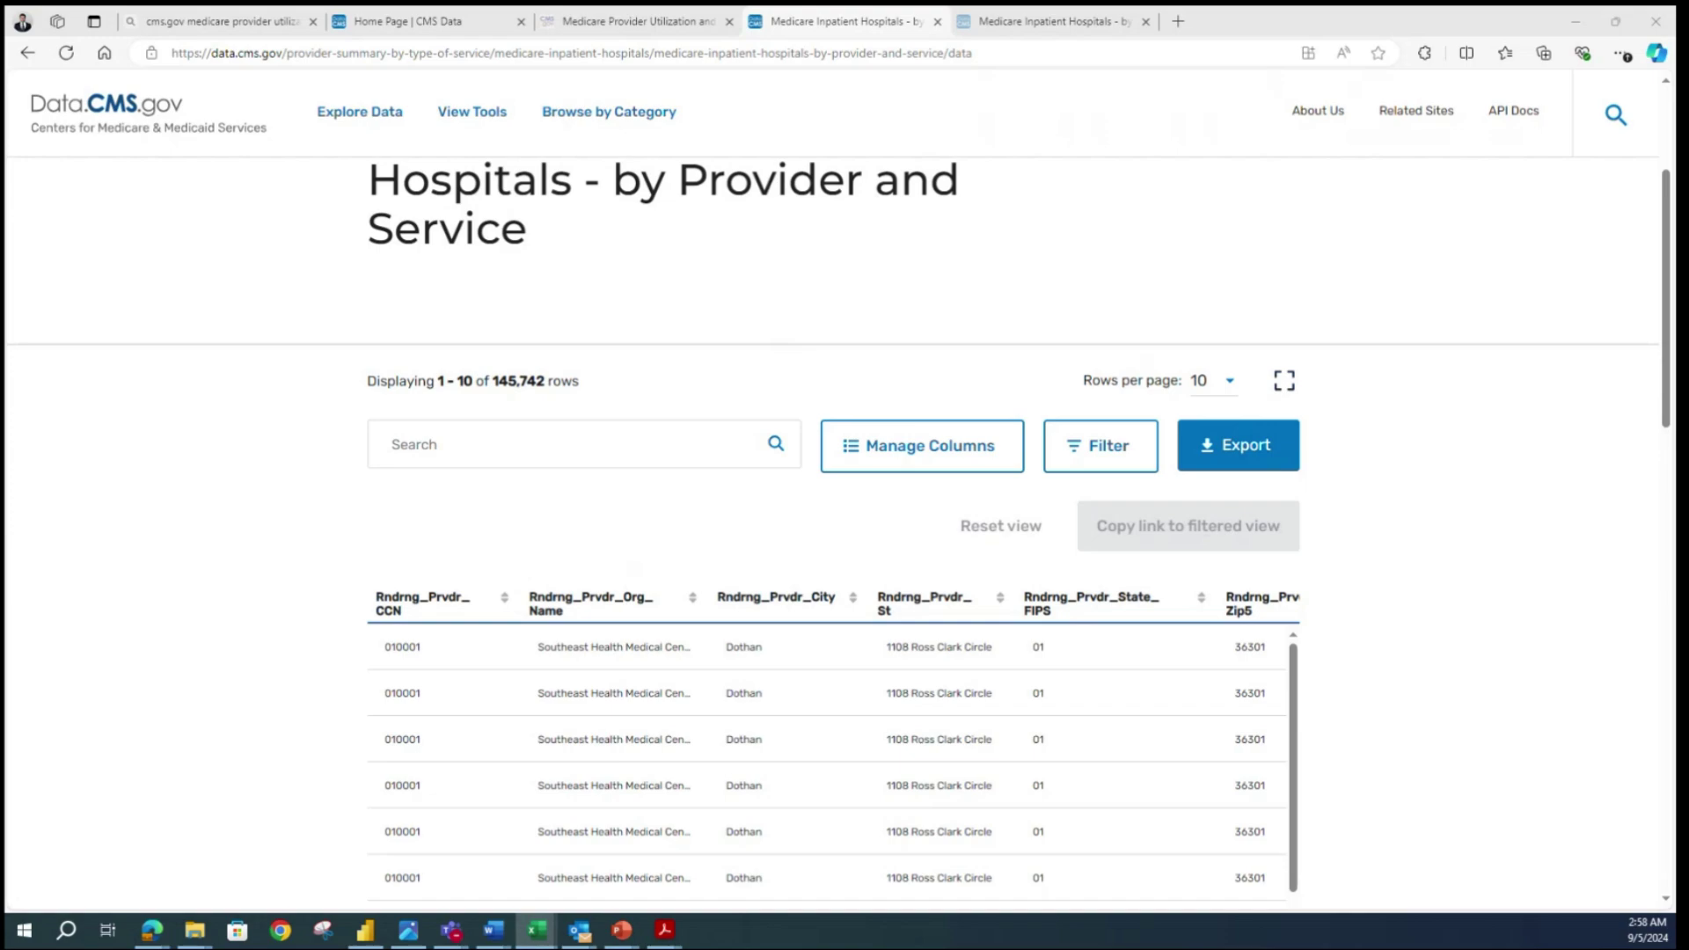
key(super+d)
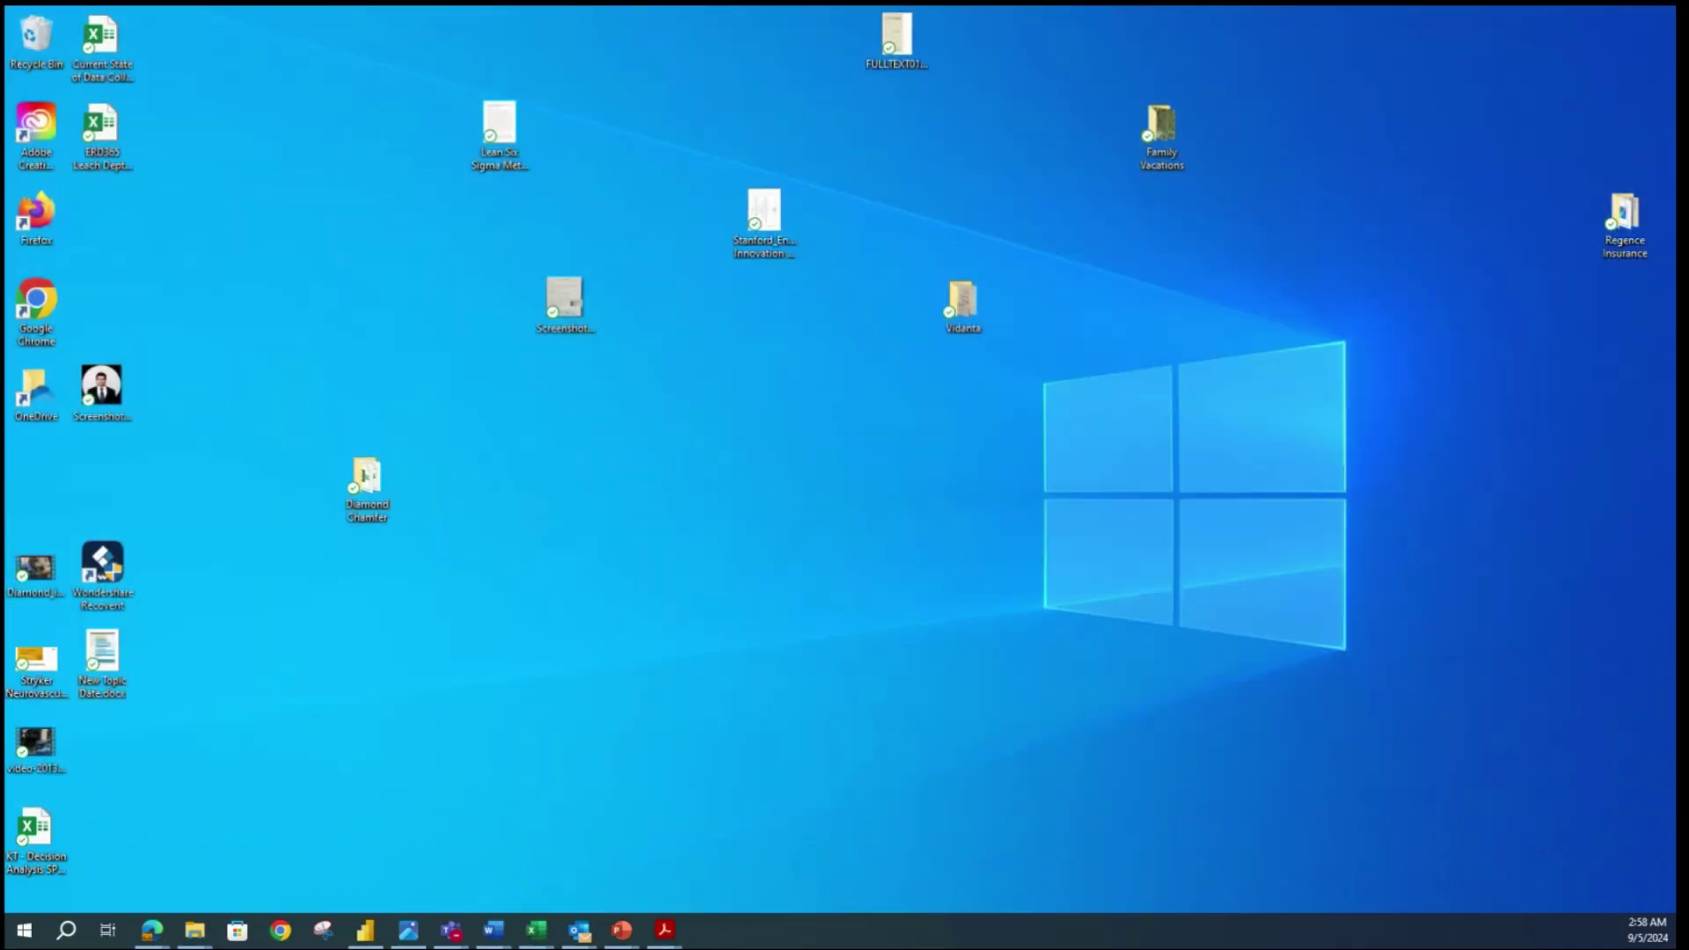
key(super+d)
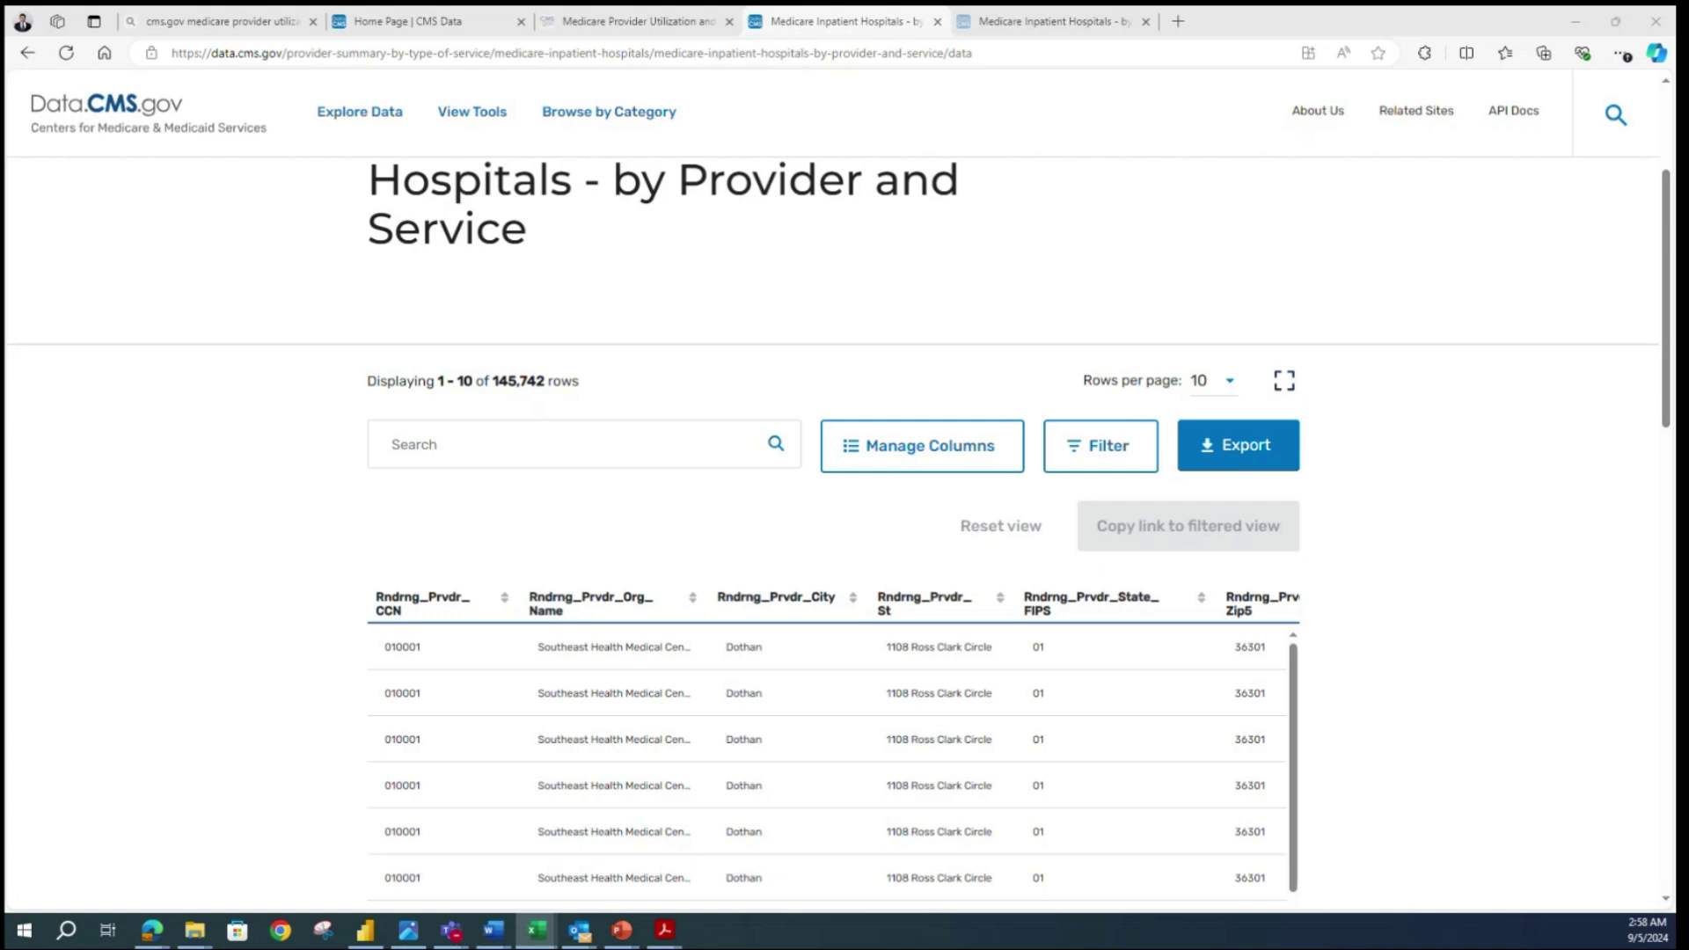
key(alt+Tab)
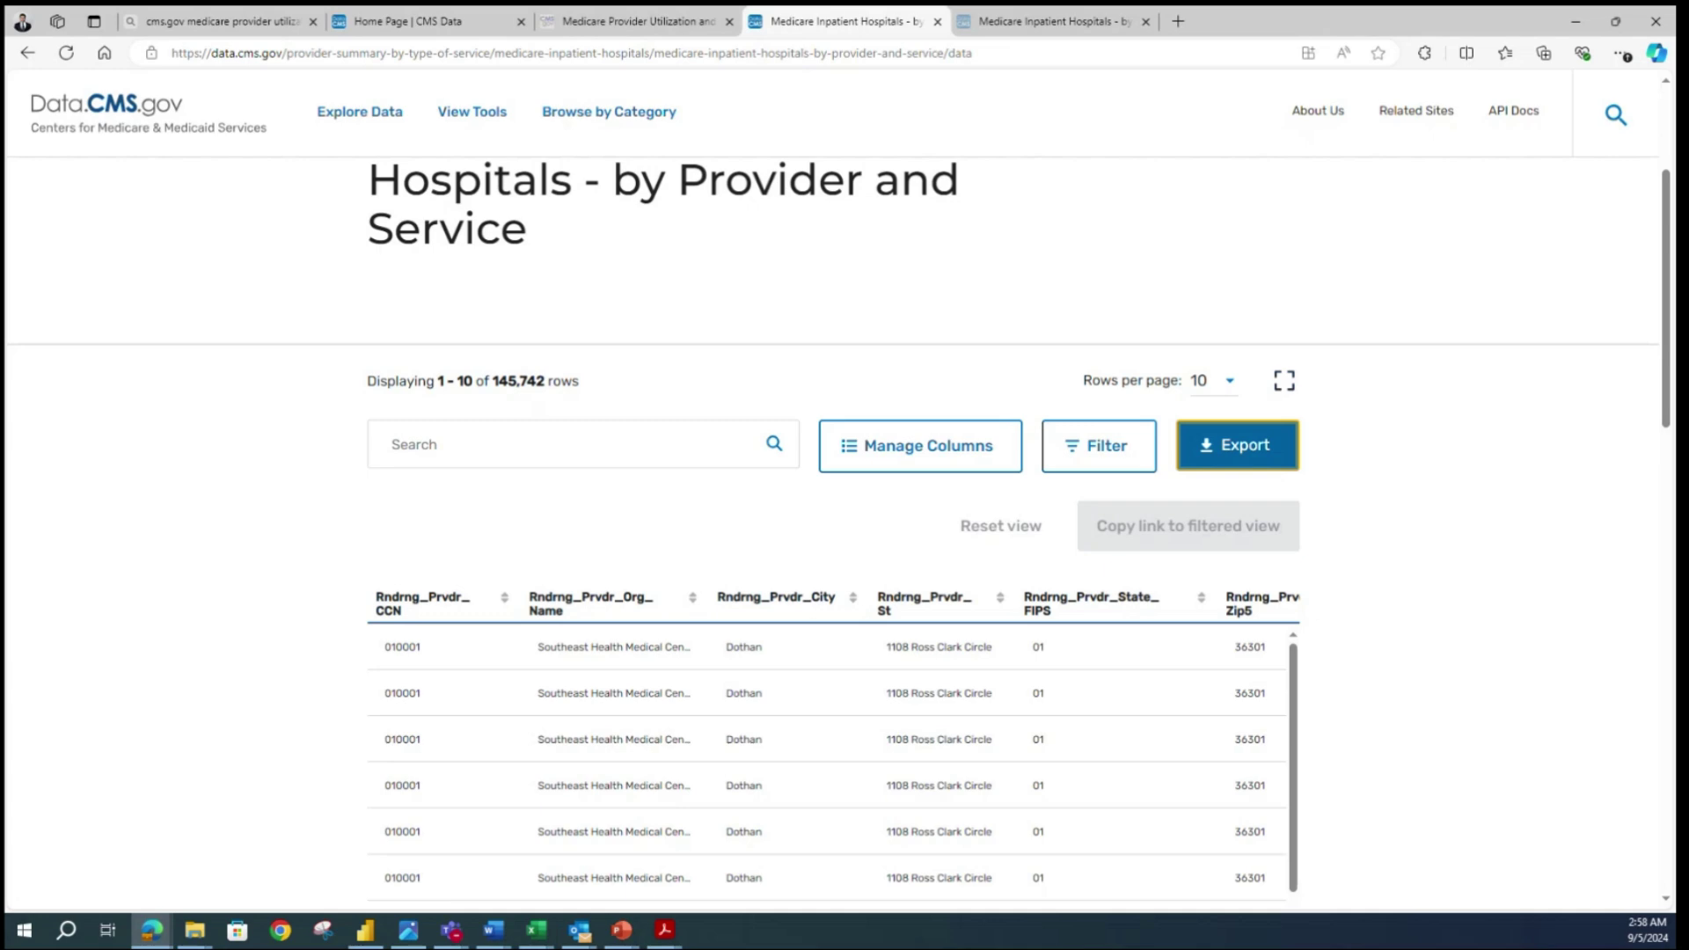
key(super+d)
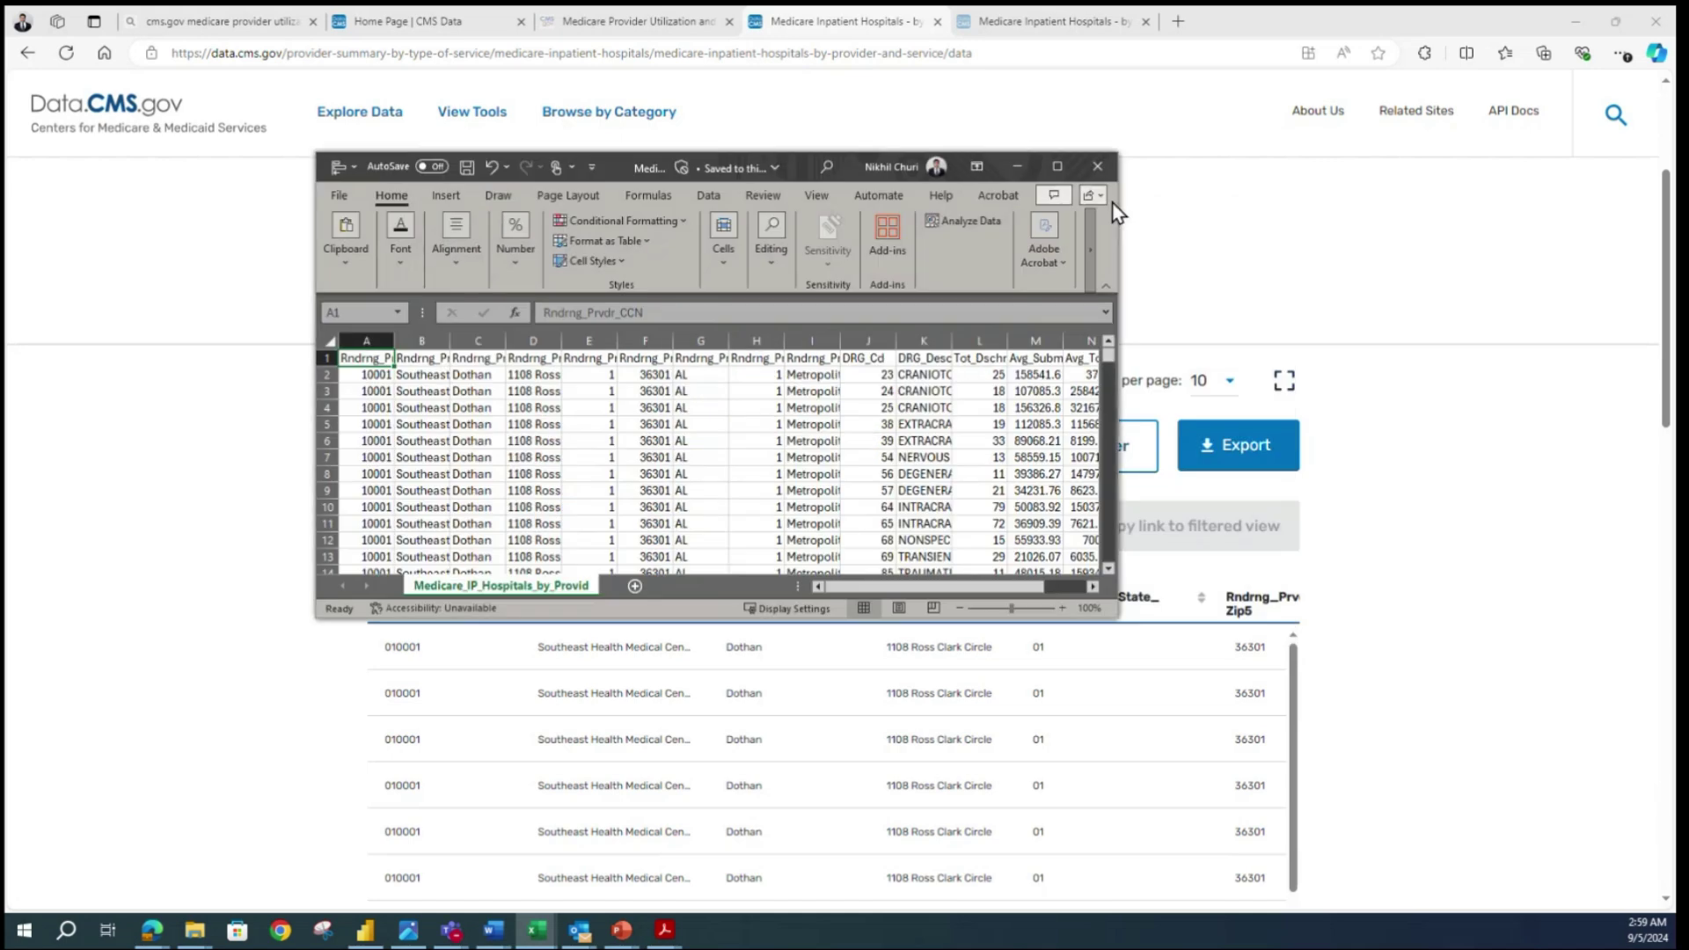
- Maximize the opened CSV workbook and center all of the sheet's cells both vertically and horizontally
click(1059, 167)
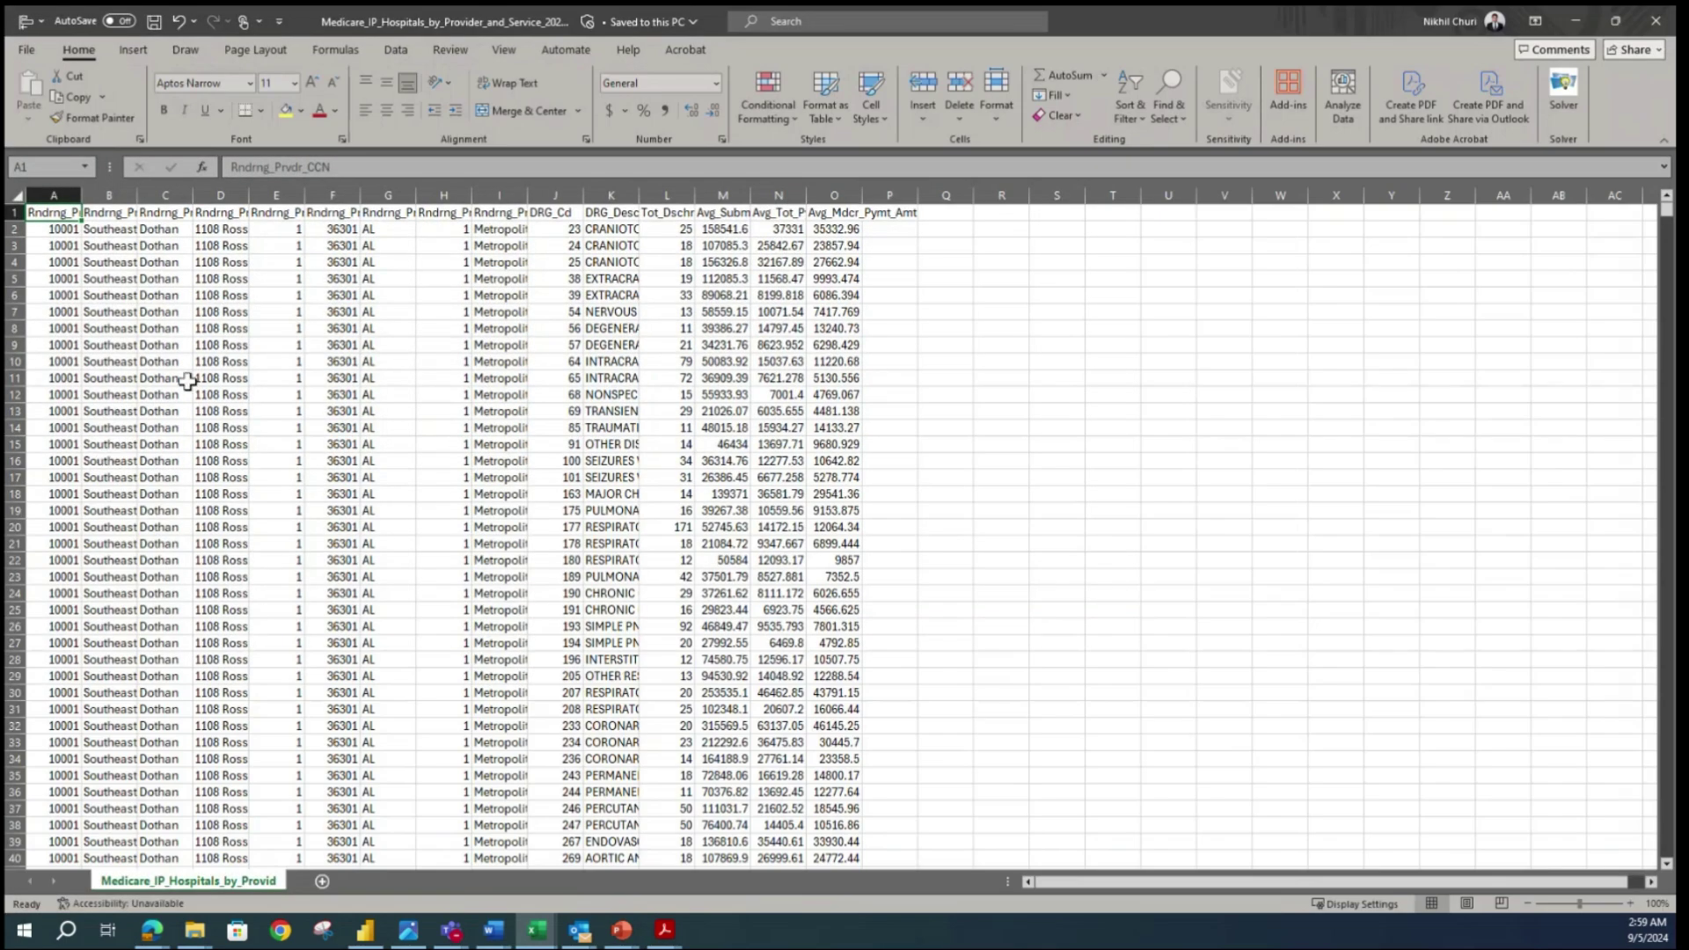
click(15, 194)
click(555, 493)
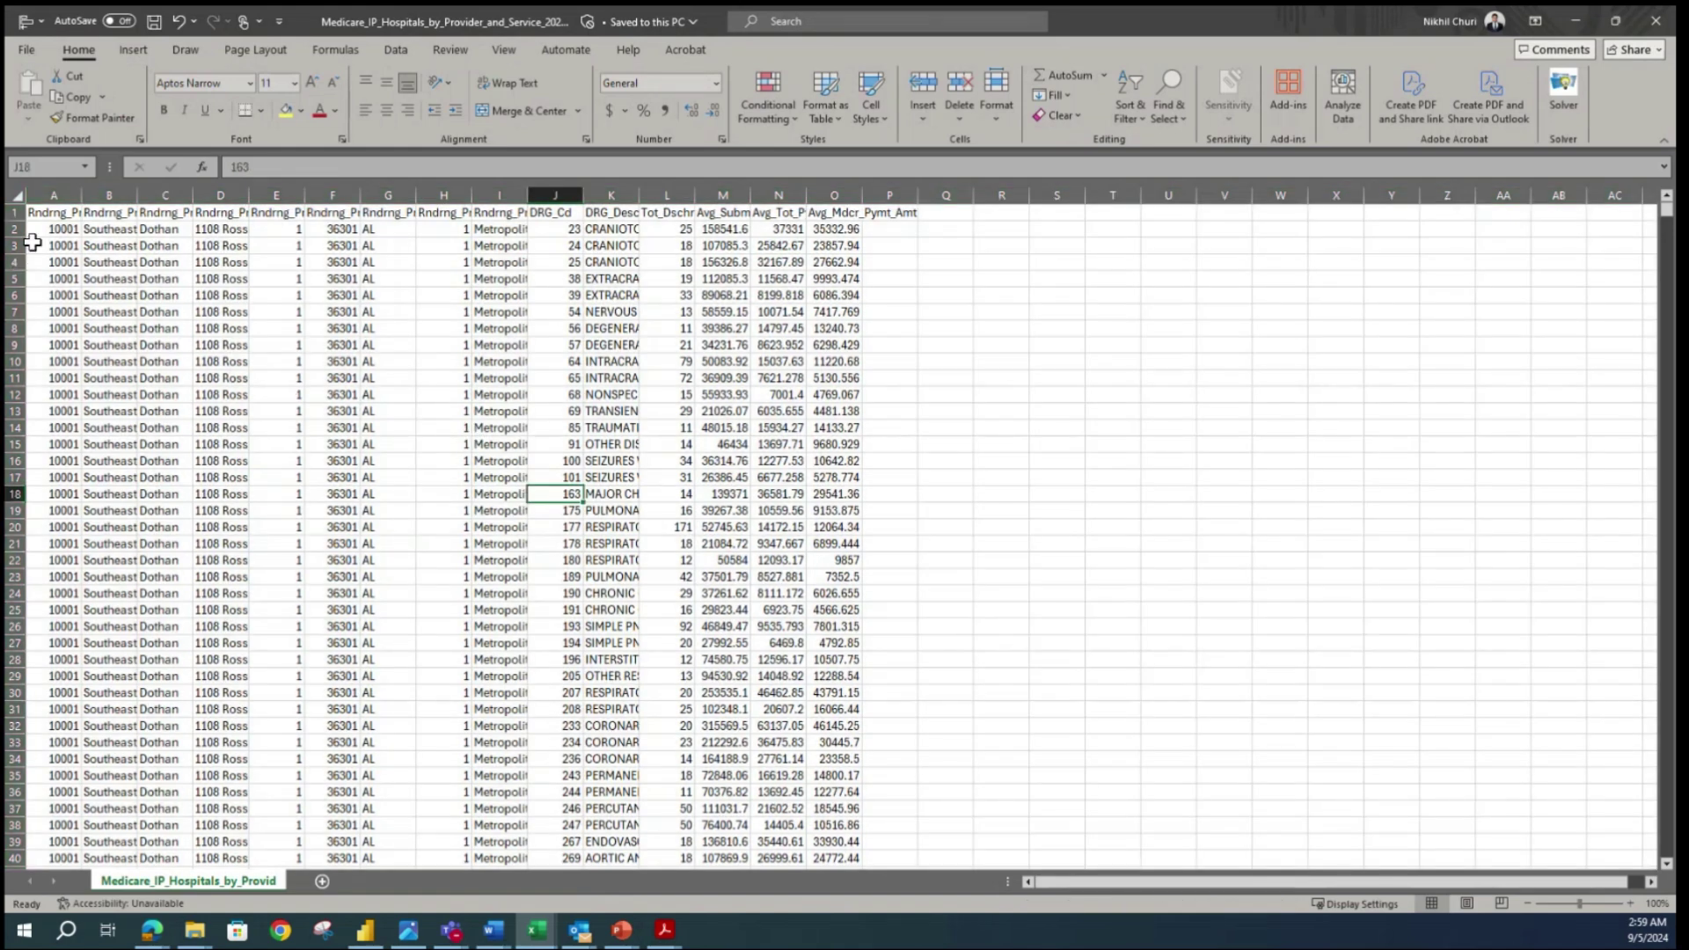
click(13, 194)
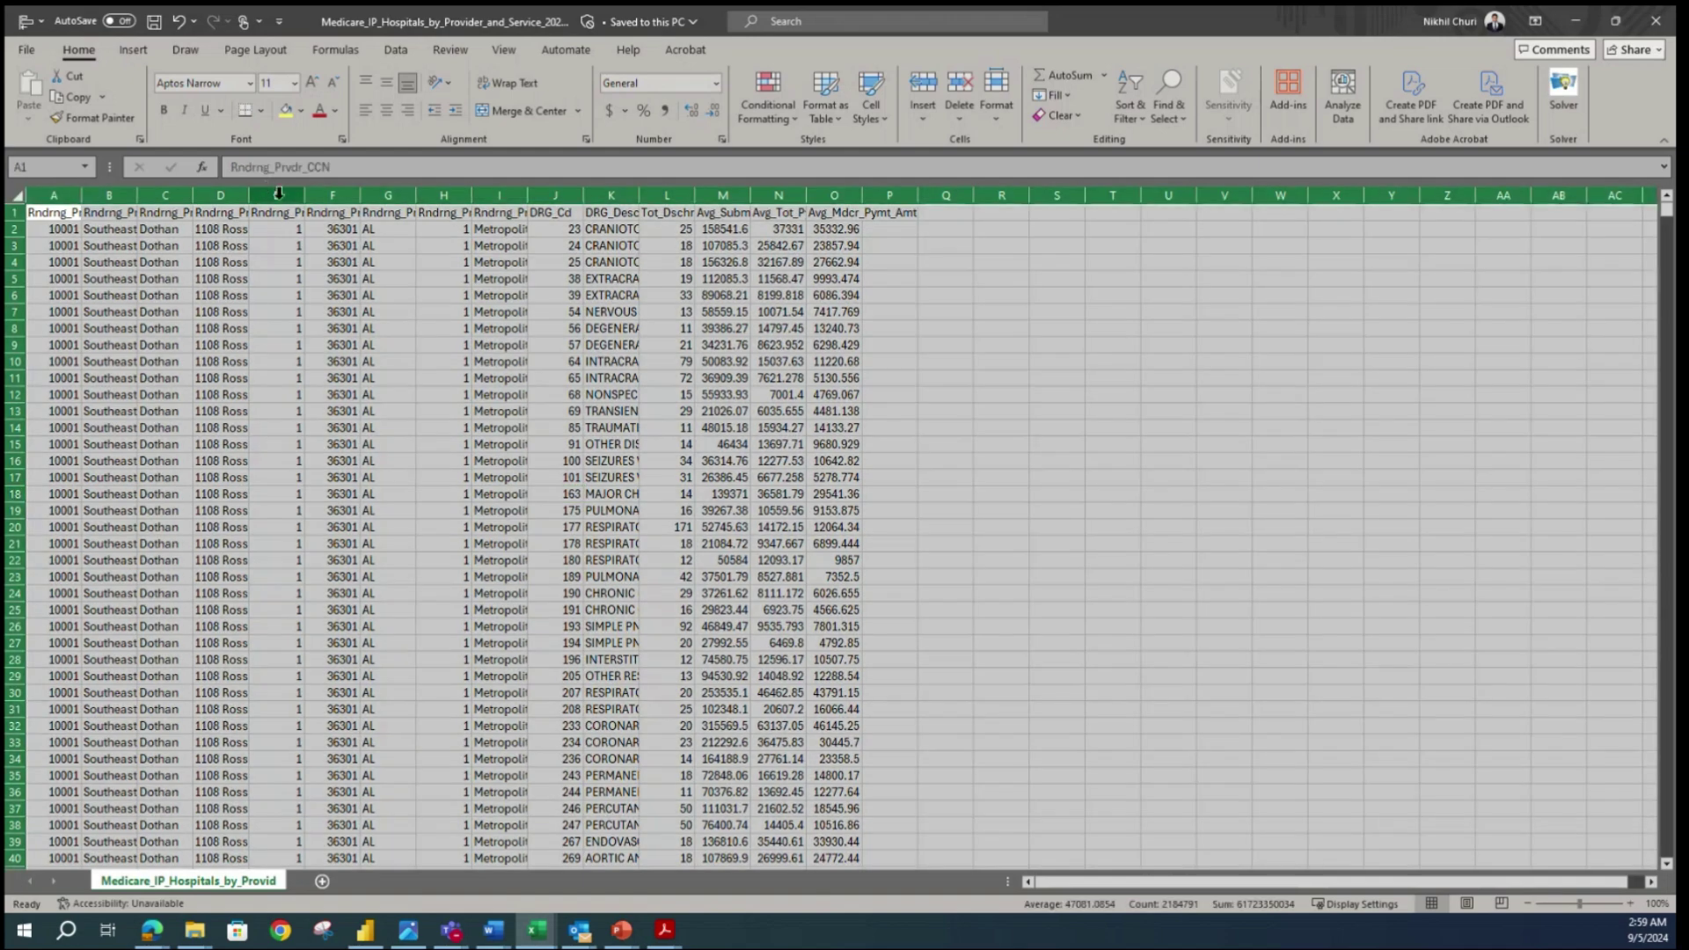
click(151, 279)
click(13, 195)
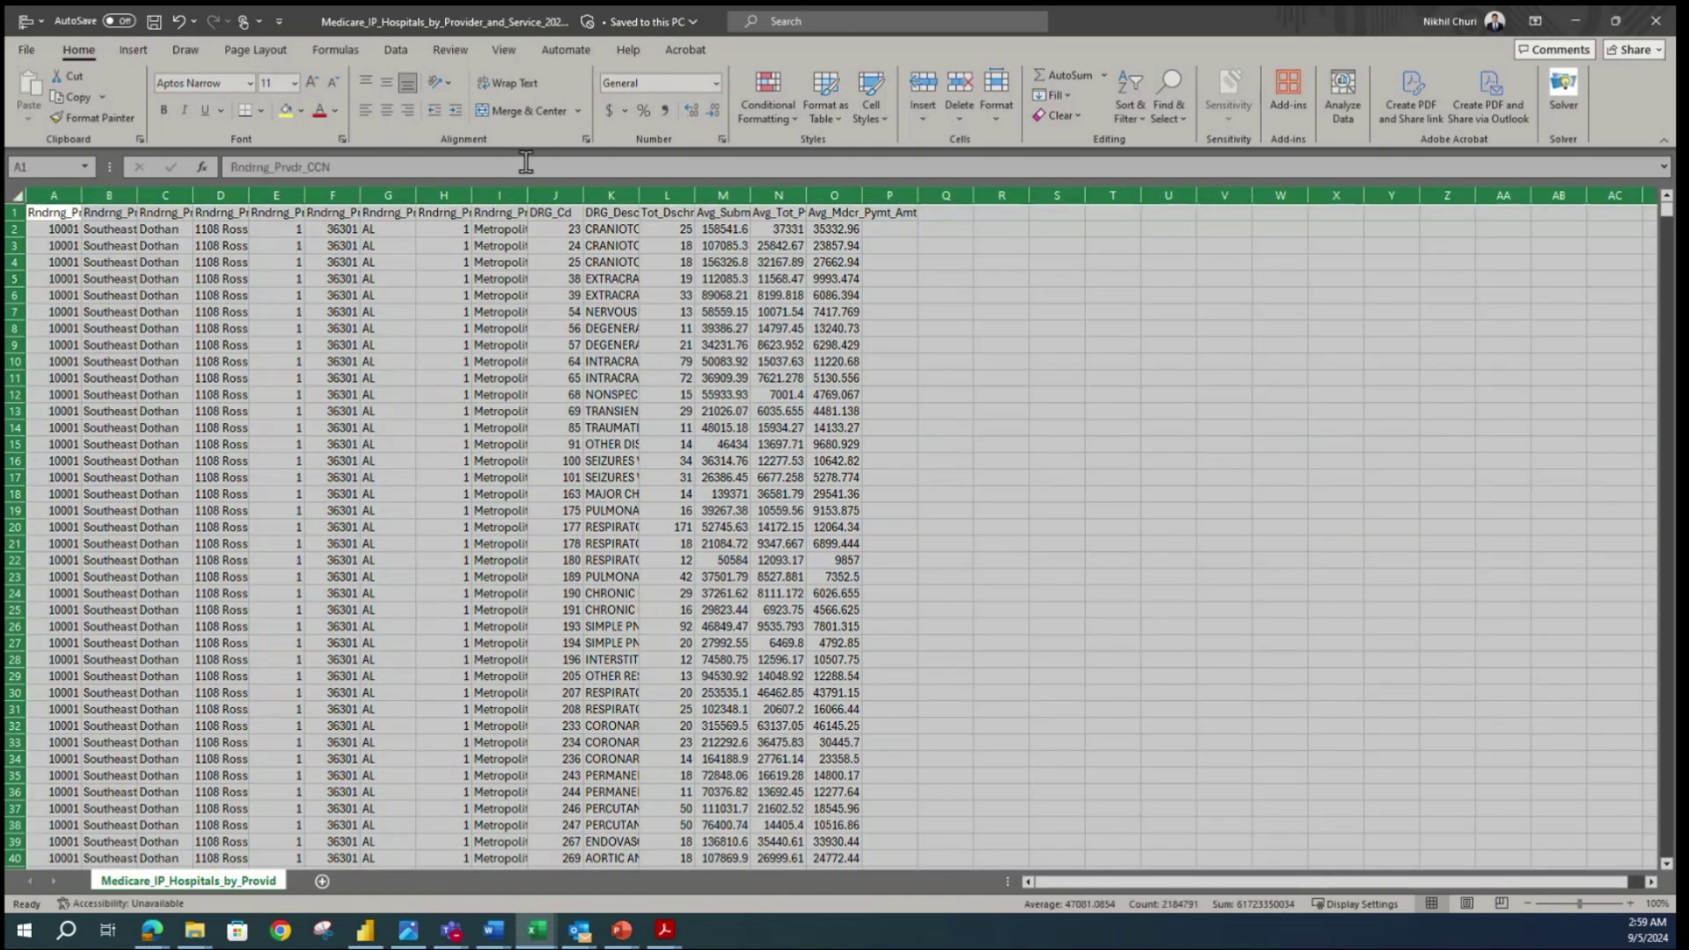
click(387, 83)
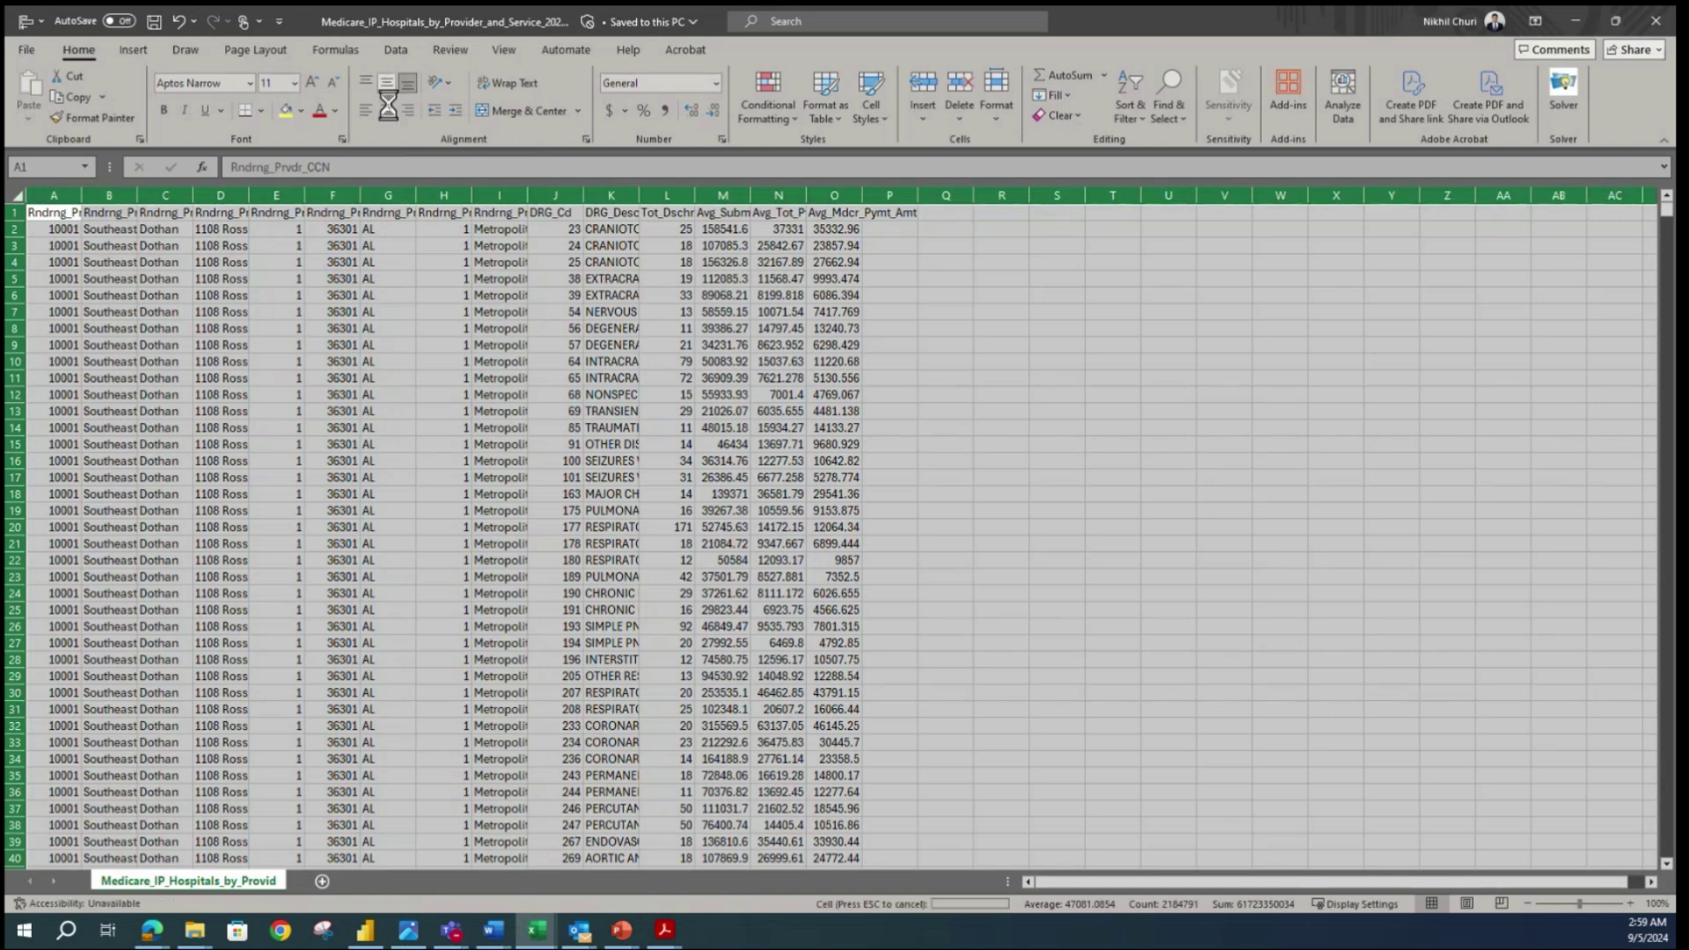
click(387, 112)
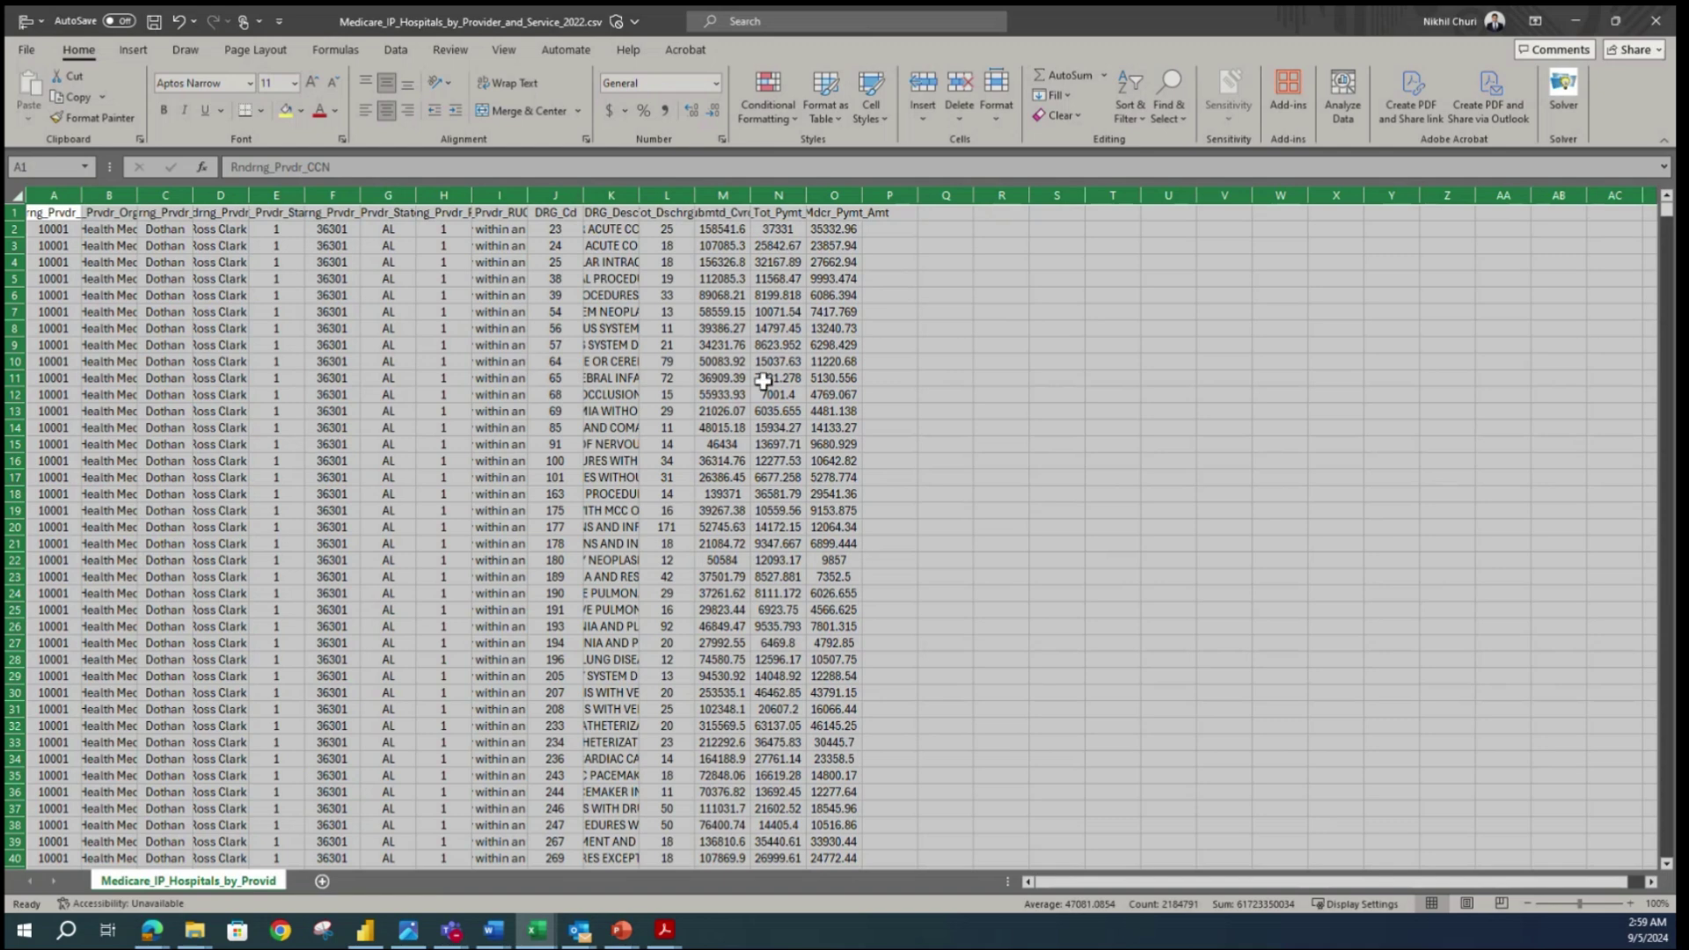
- Autofit the width of every column in the sheet to its contents and clear the selection
double_click(252, 196)
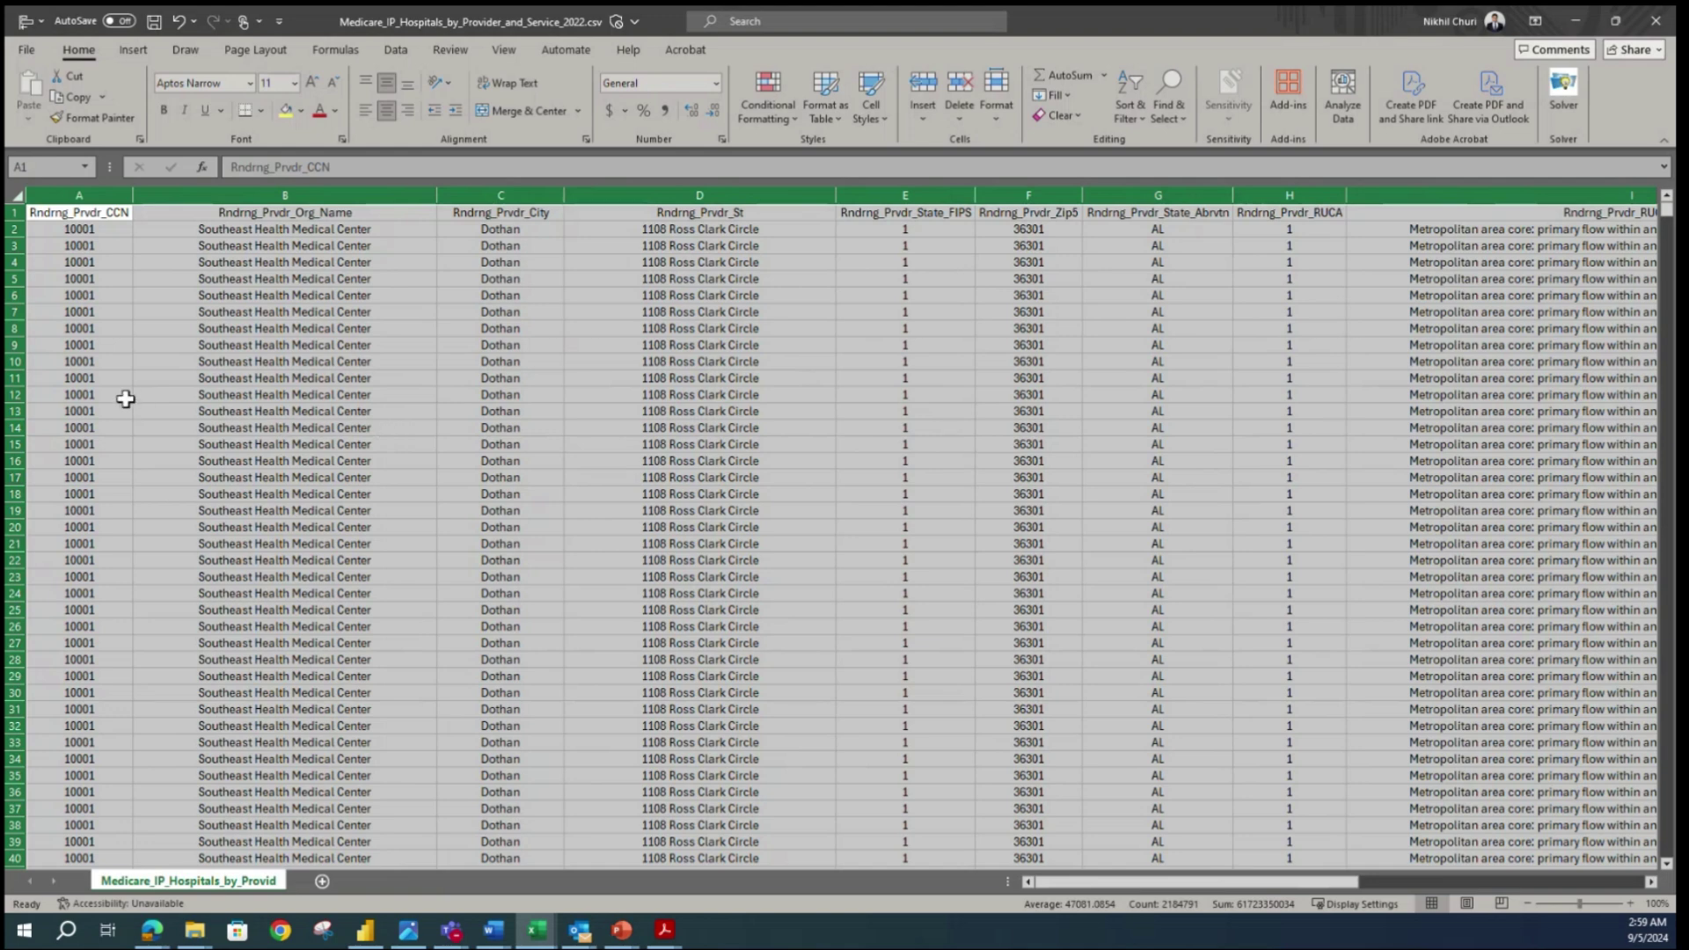
click(46, 215)
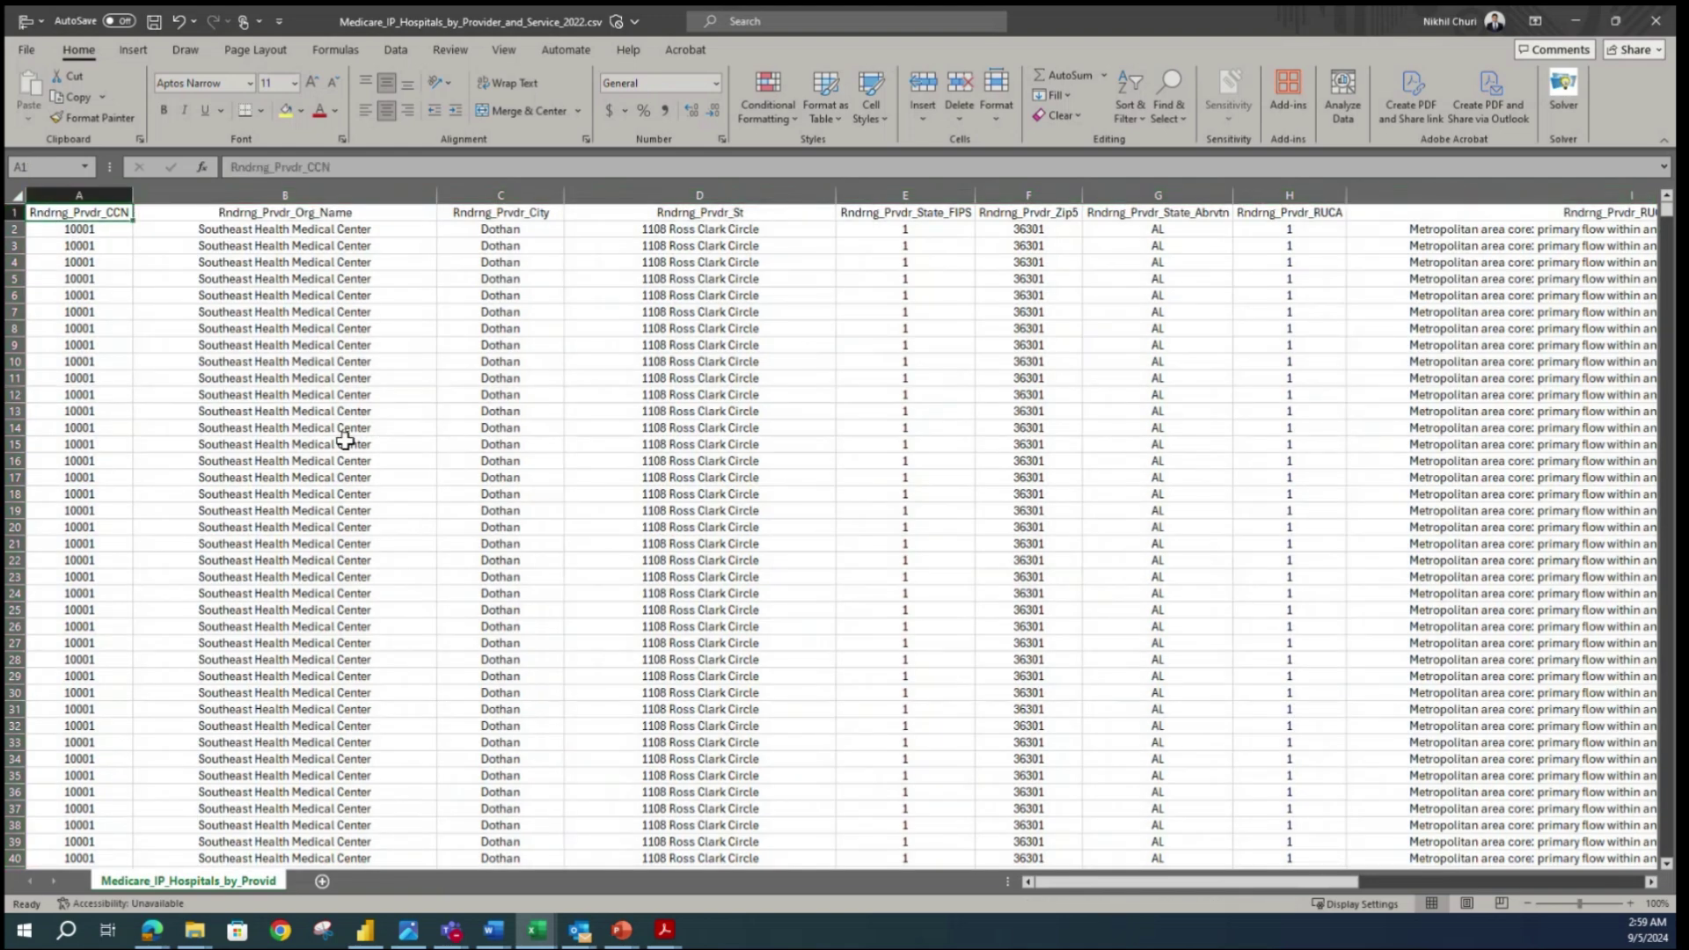
click(472, 594)
- Check the dataset's extent by selecting the headers through the last column and the Rndrng_Prvdr_CCN column through the last row
click(96, 214)
key(ctrl+shift+Right)
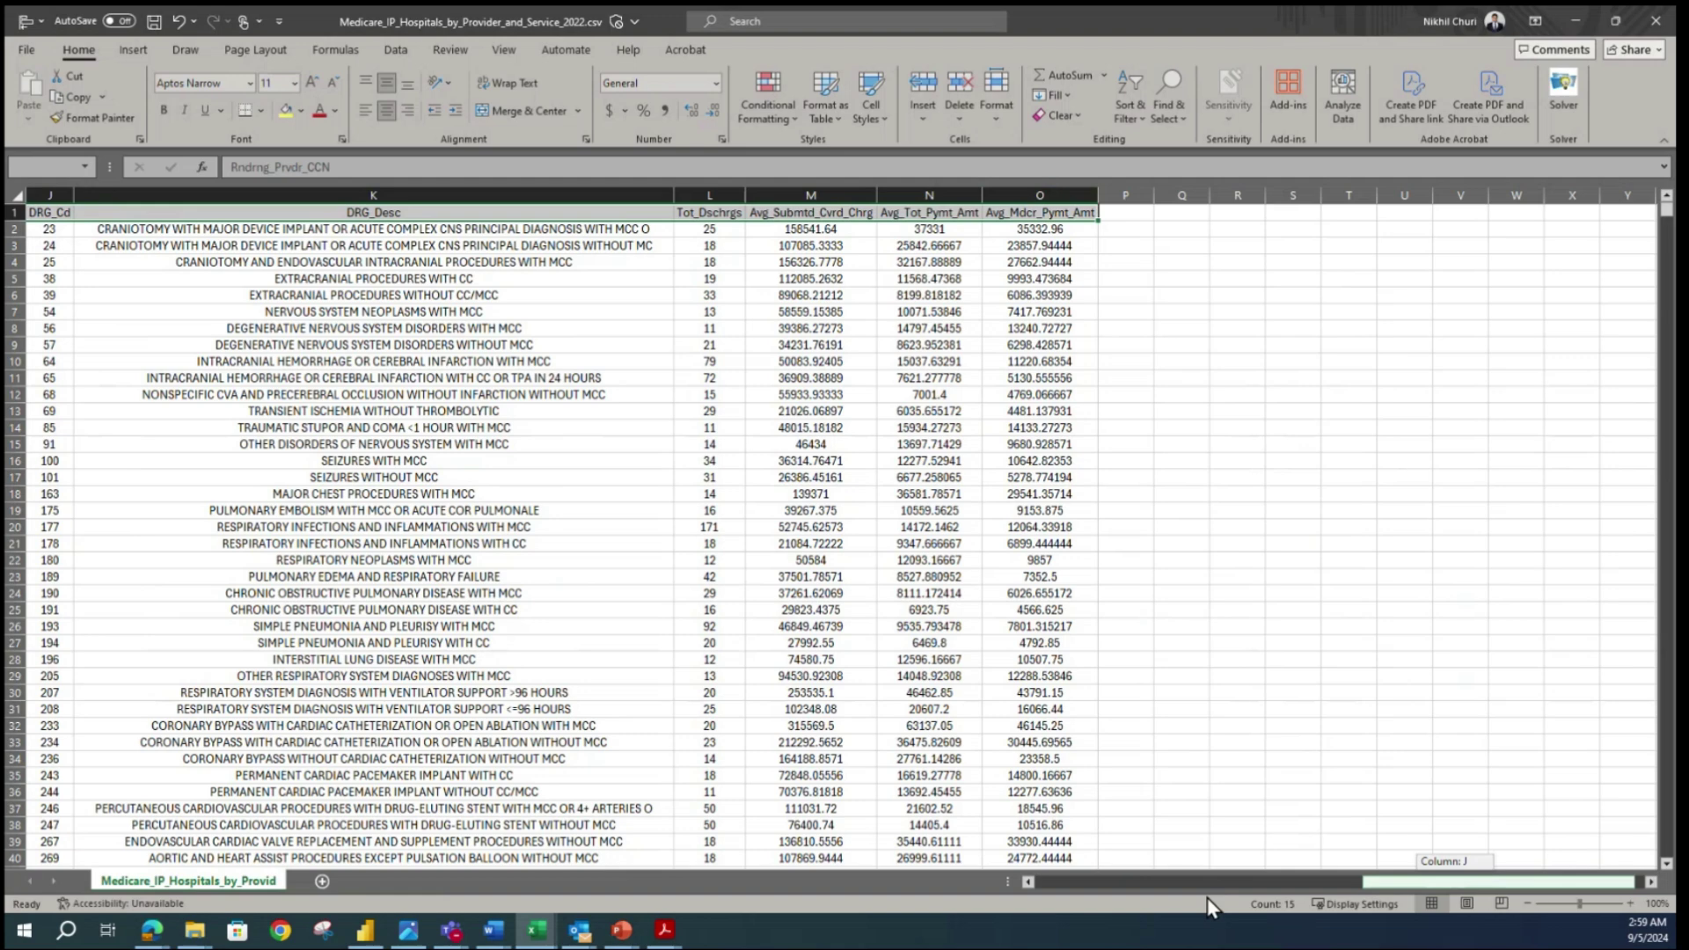
key(ctrl+BackSpace)
click(70, 213)
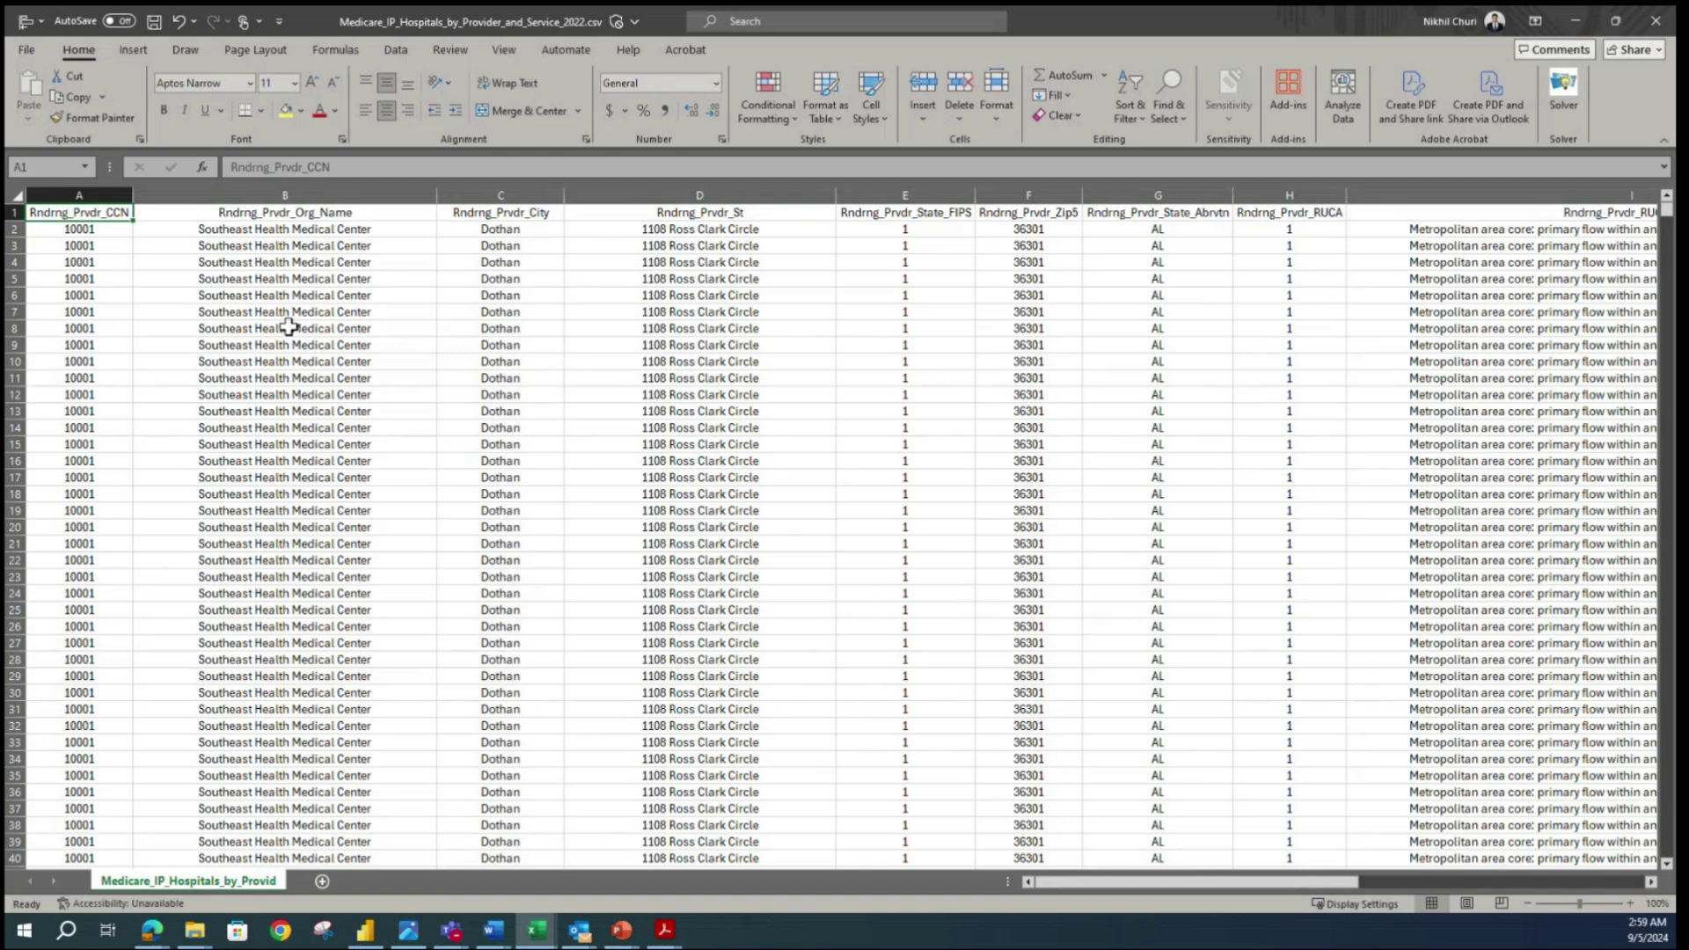
key(ctrl+shift+Down)
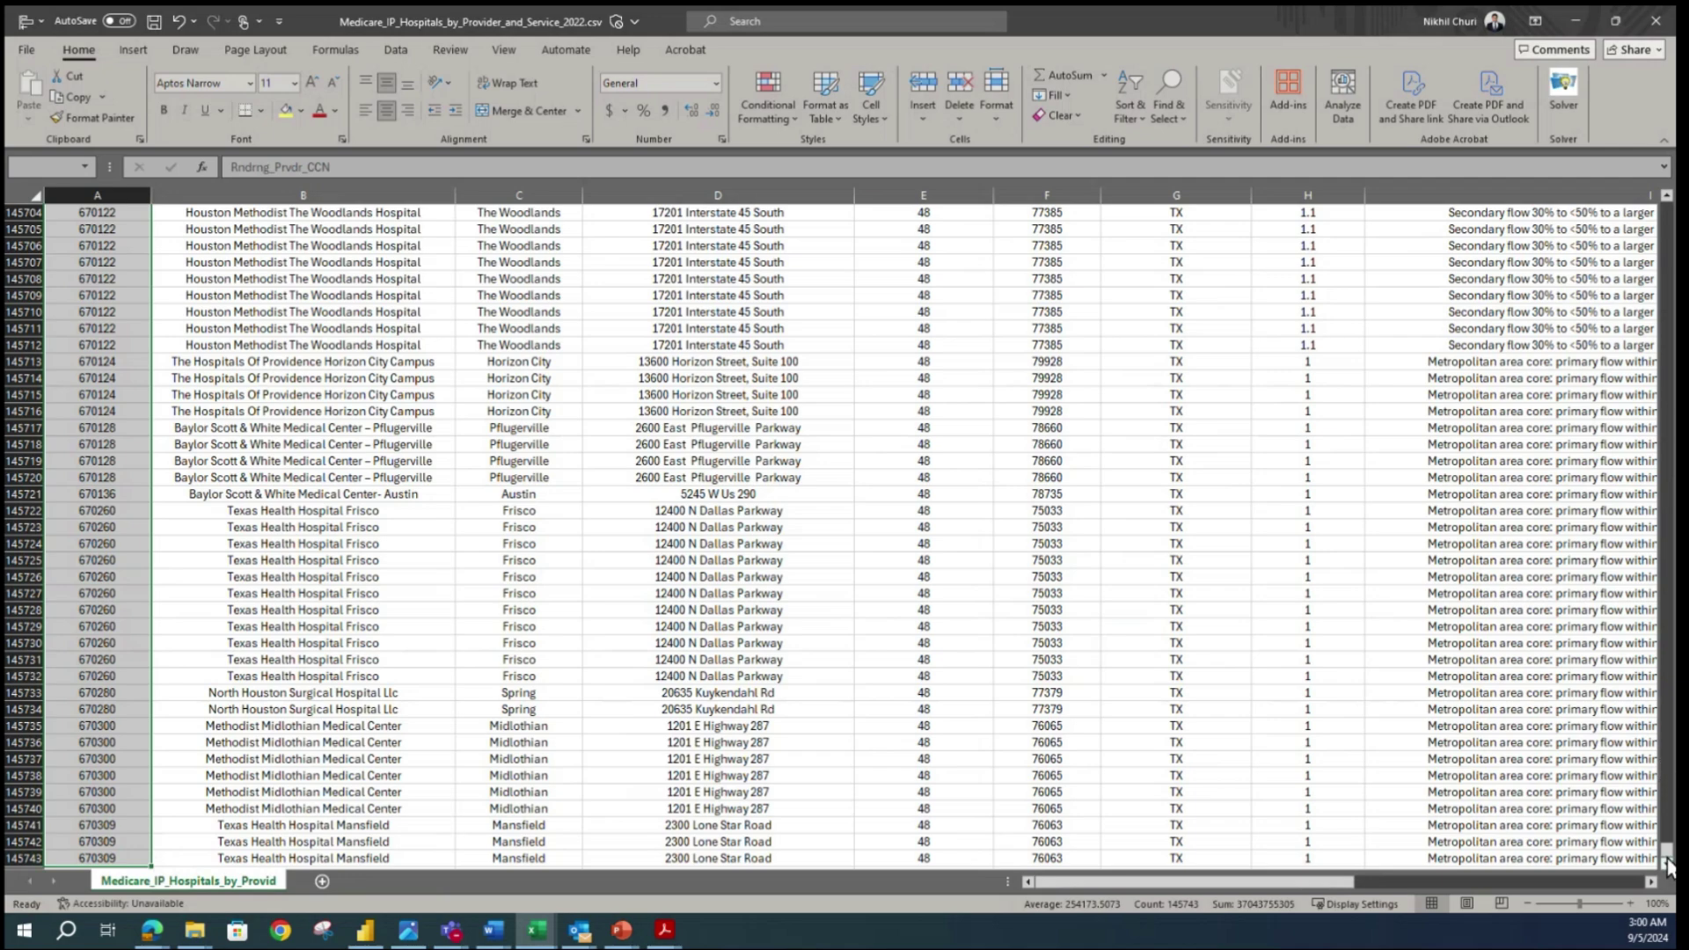
drag(1669, 860, 1667, 204)
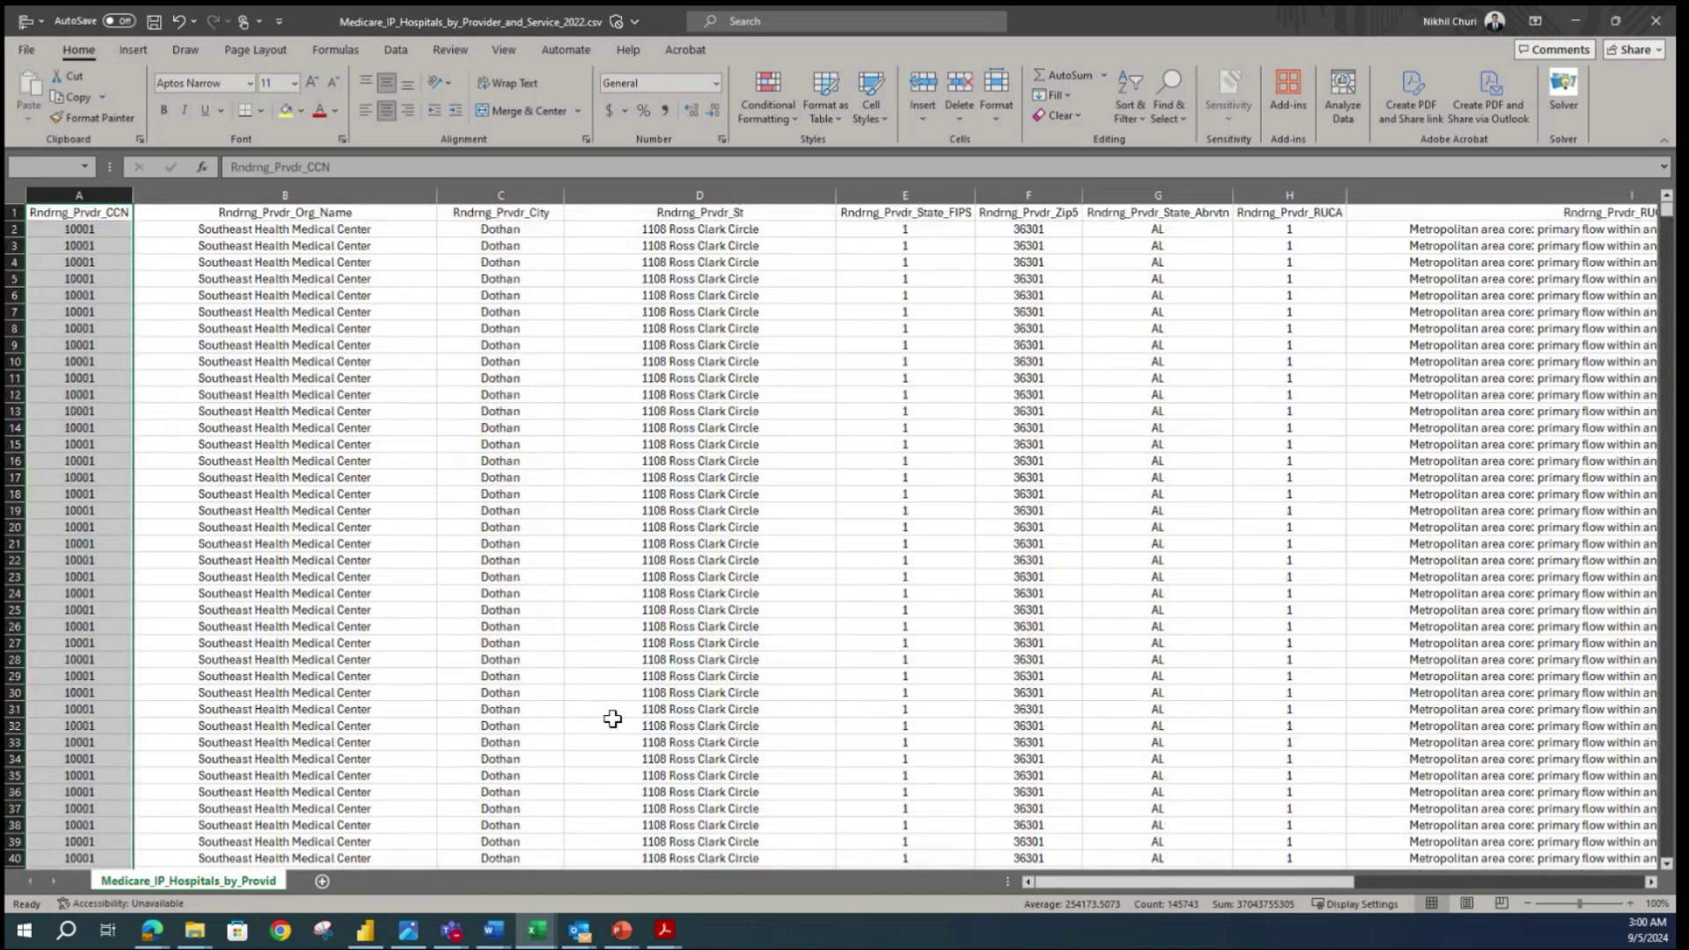
click(547, 690)
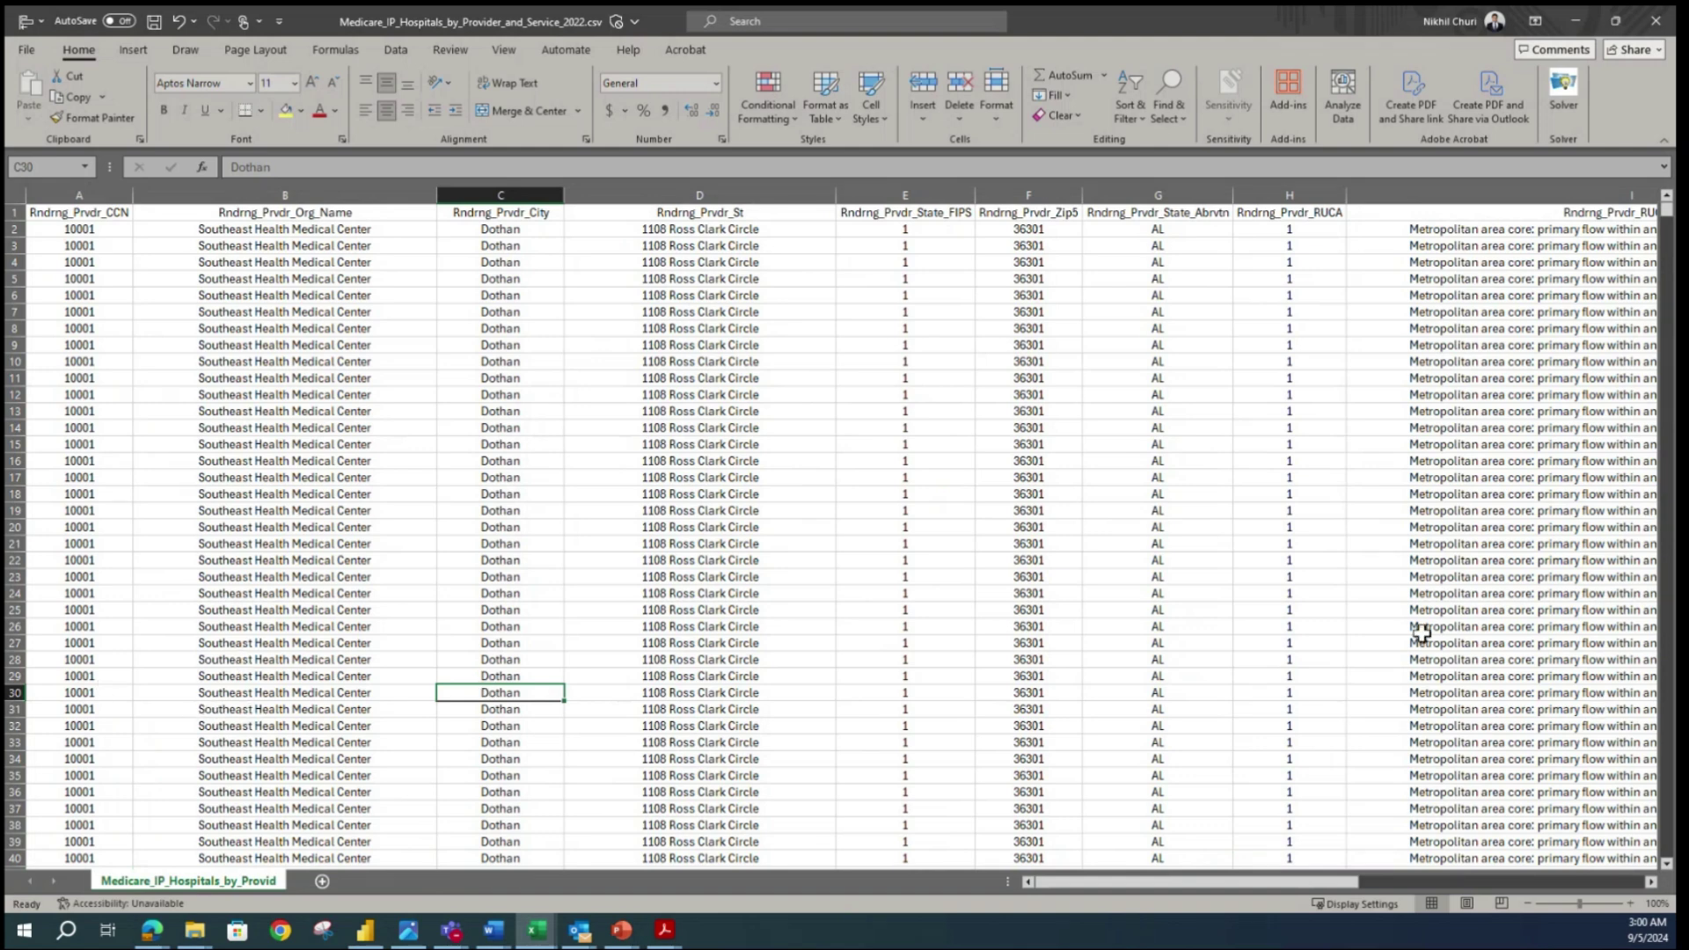
click(444, 628)
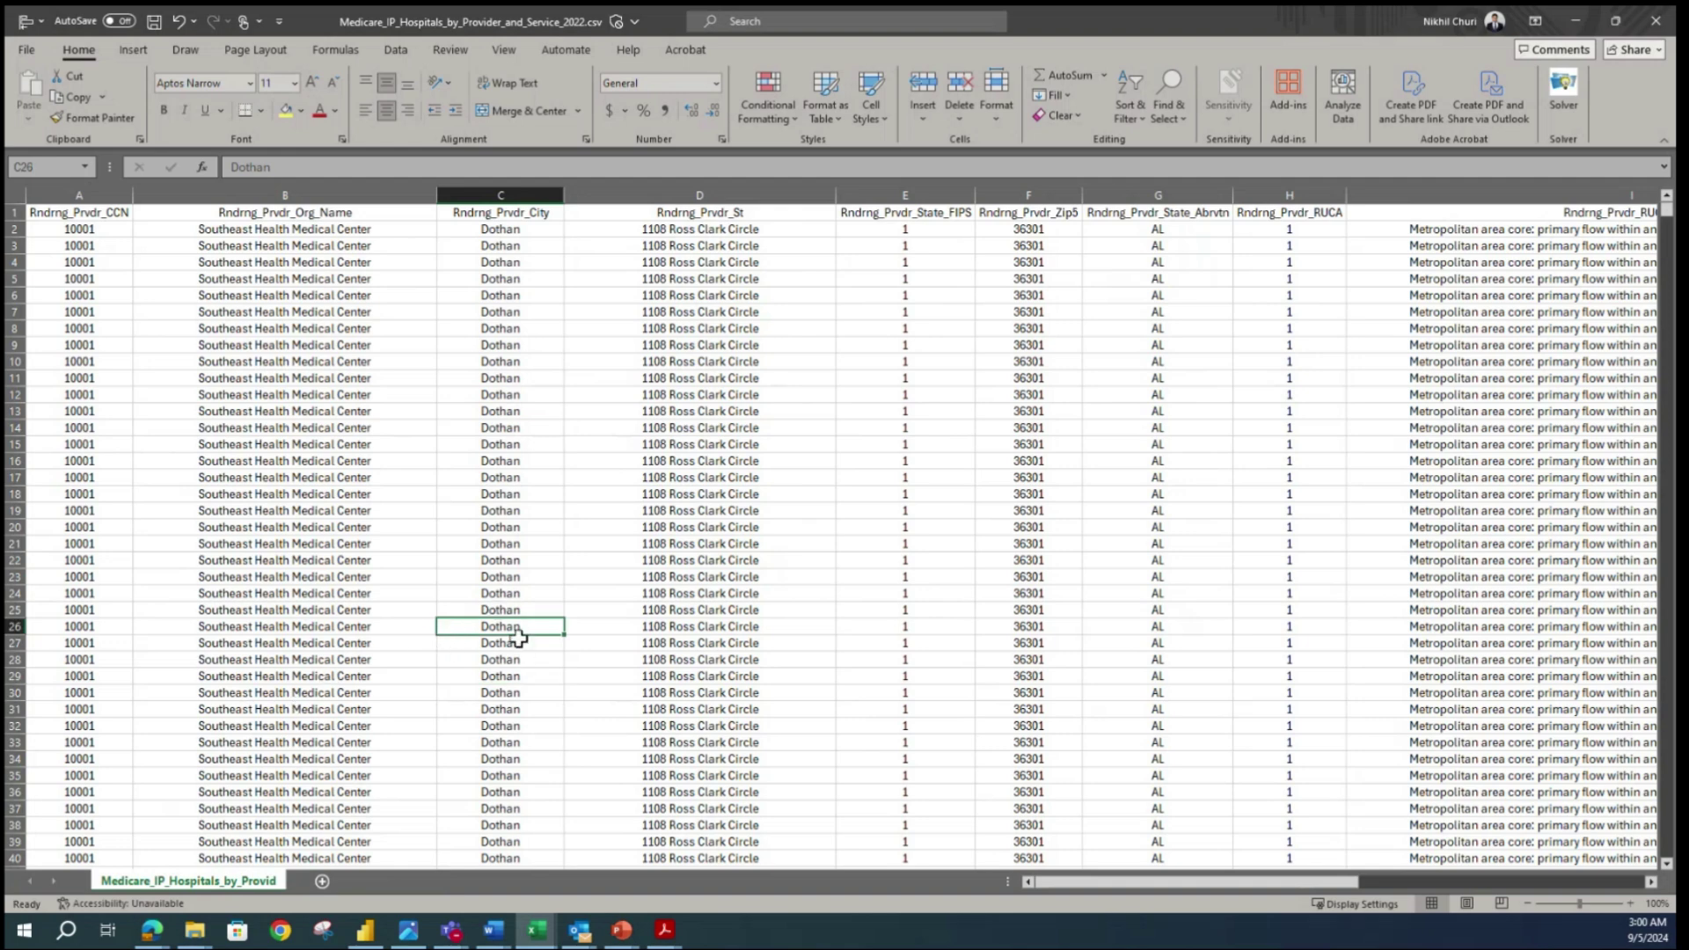
click(321, 550)
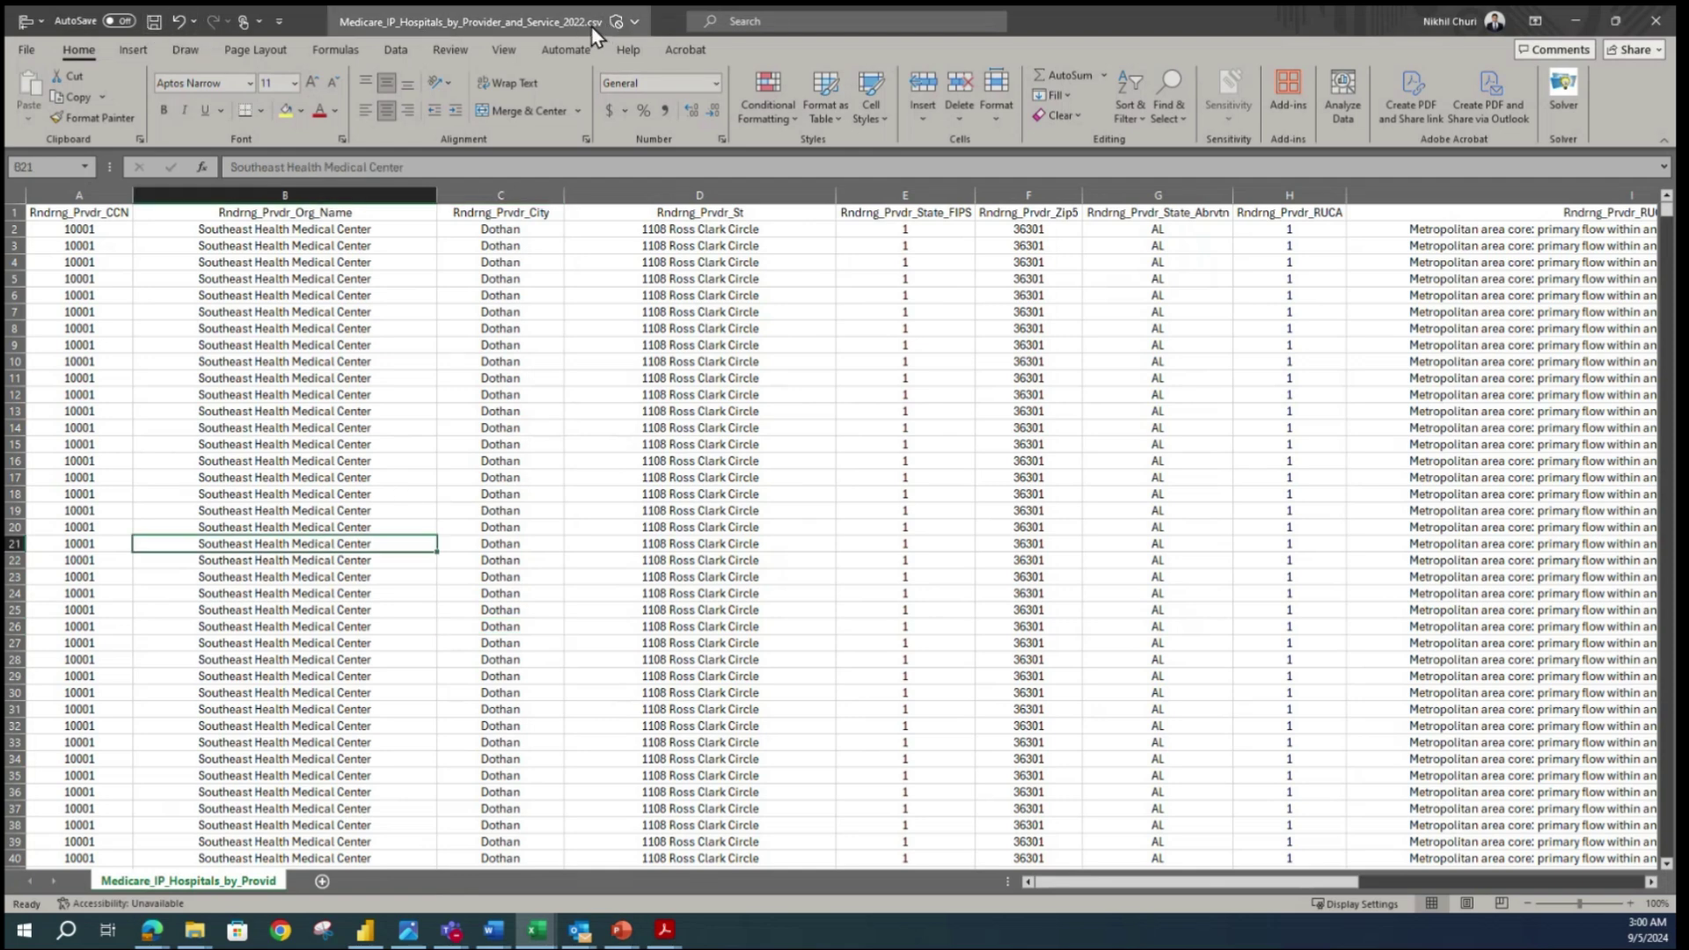
click(582, 295)
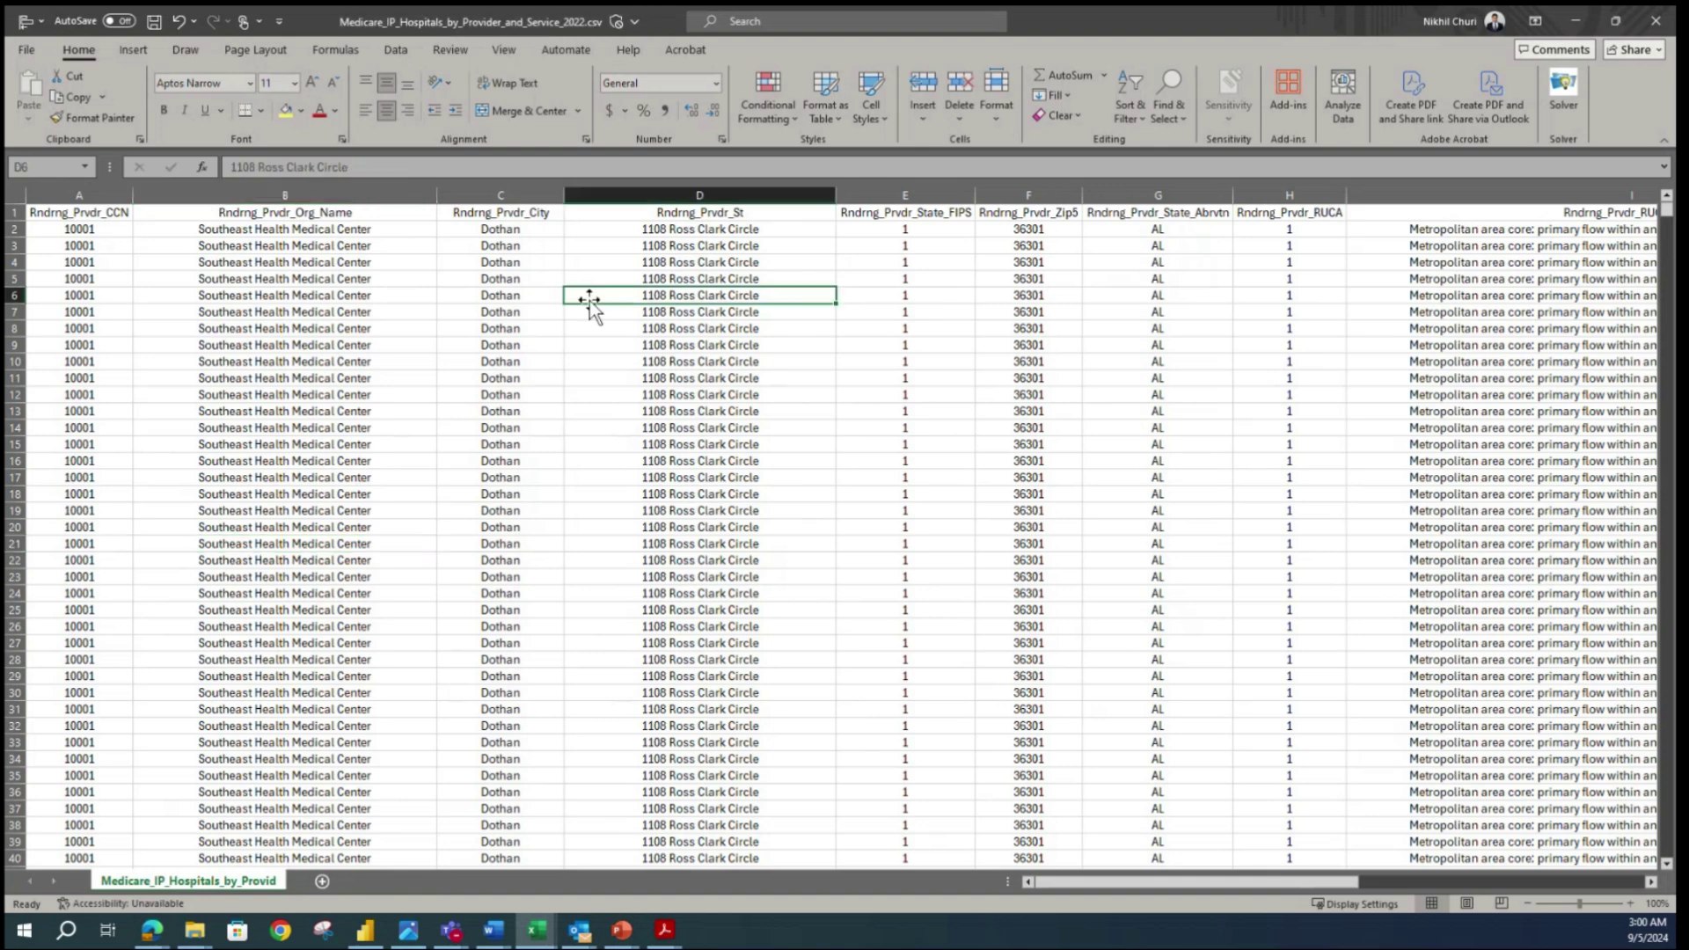
- Save the file in Downloads as an Excel Workbook (*.xlsx) under the name Medicare_IP_Hospitals_by_Provider_and_Service_2022
click(23, 51)
click(67, 322)
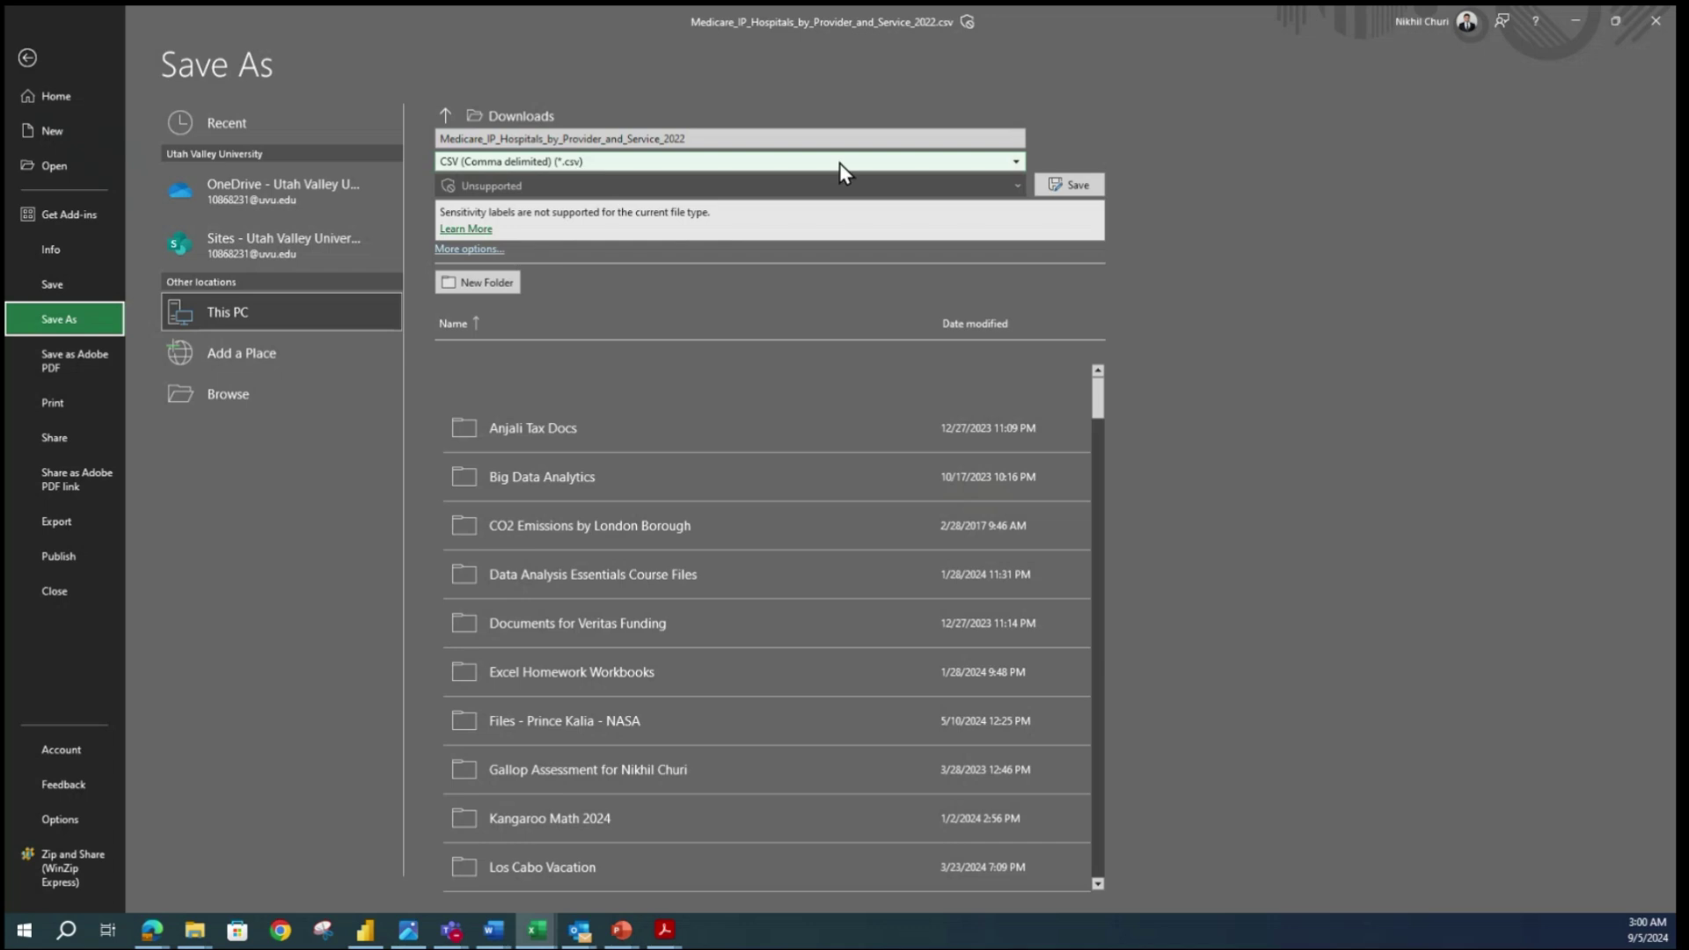
click(1014, 162)
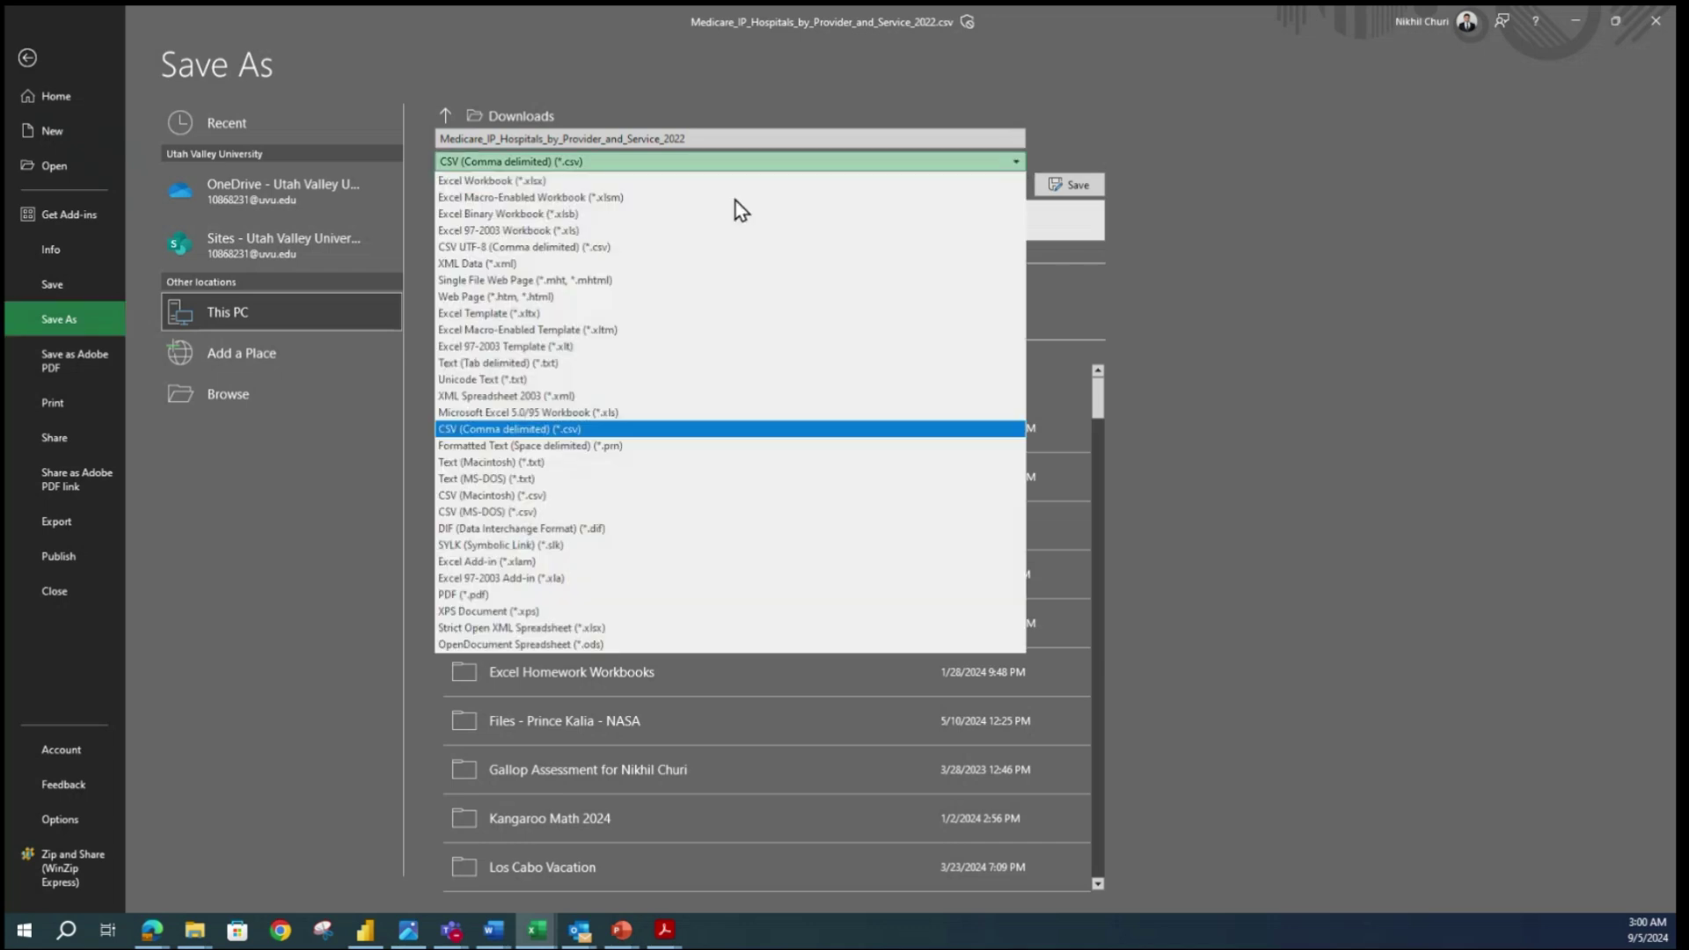
click(539, 185)
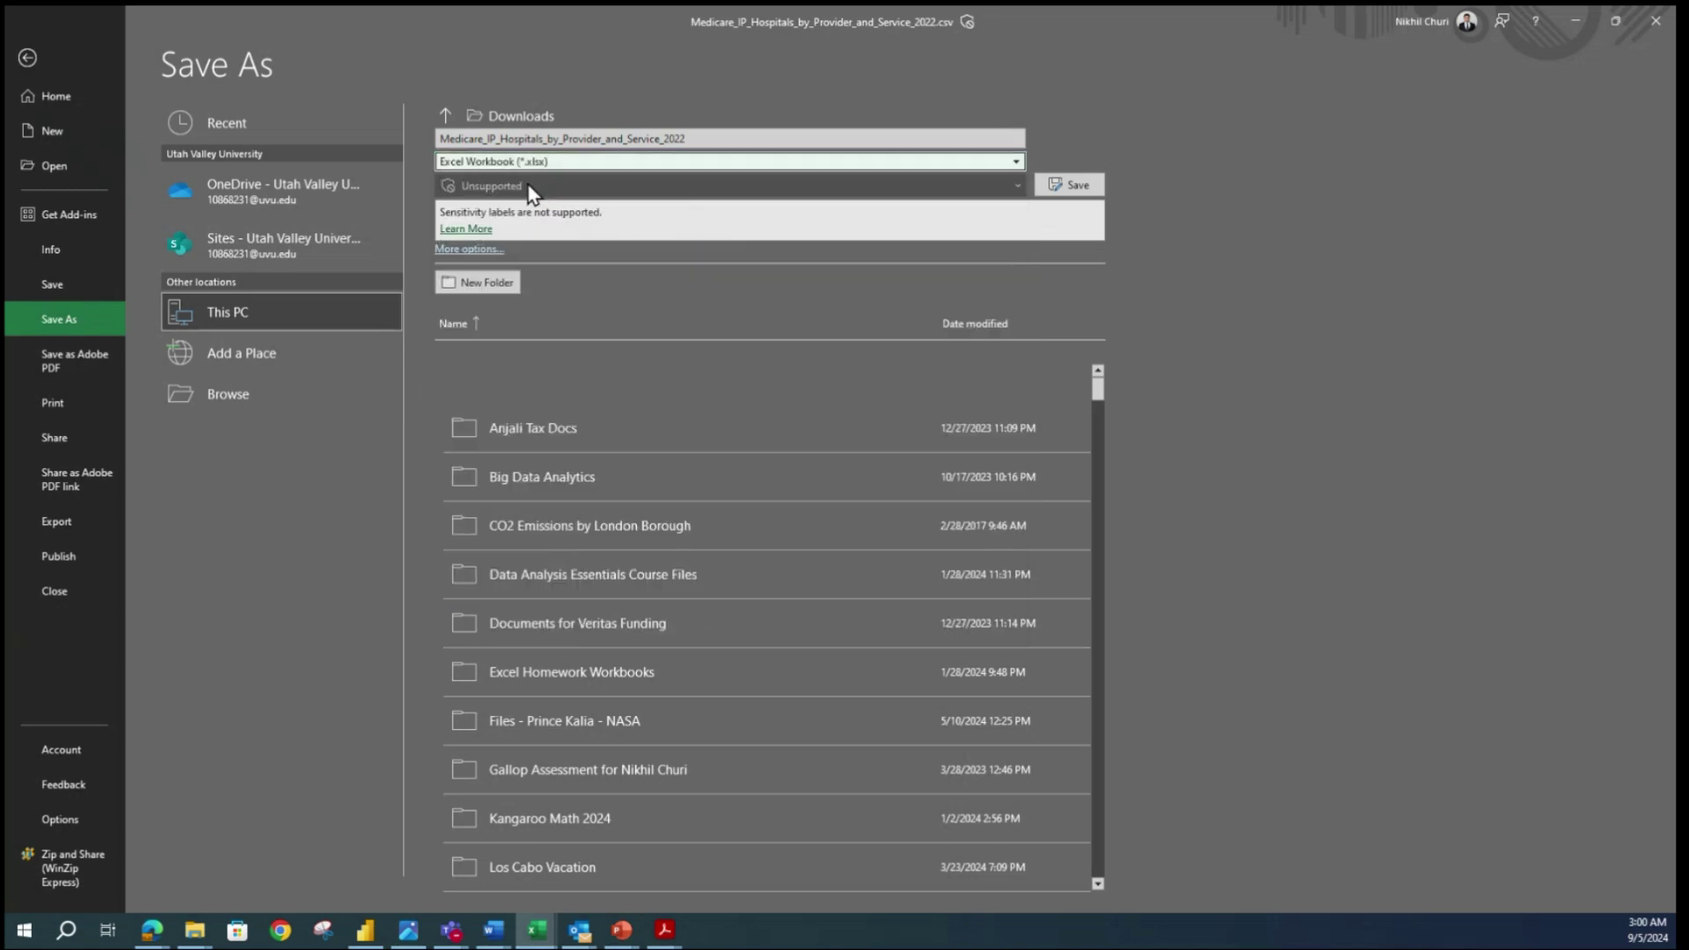
click(1068, 187)
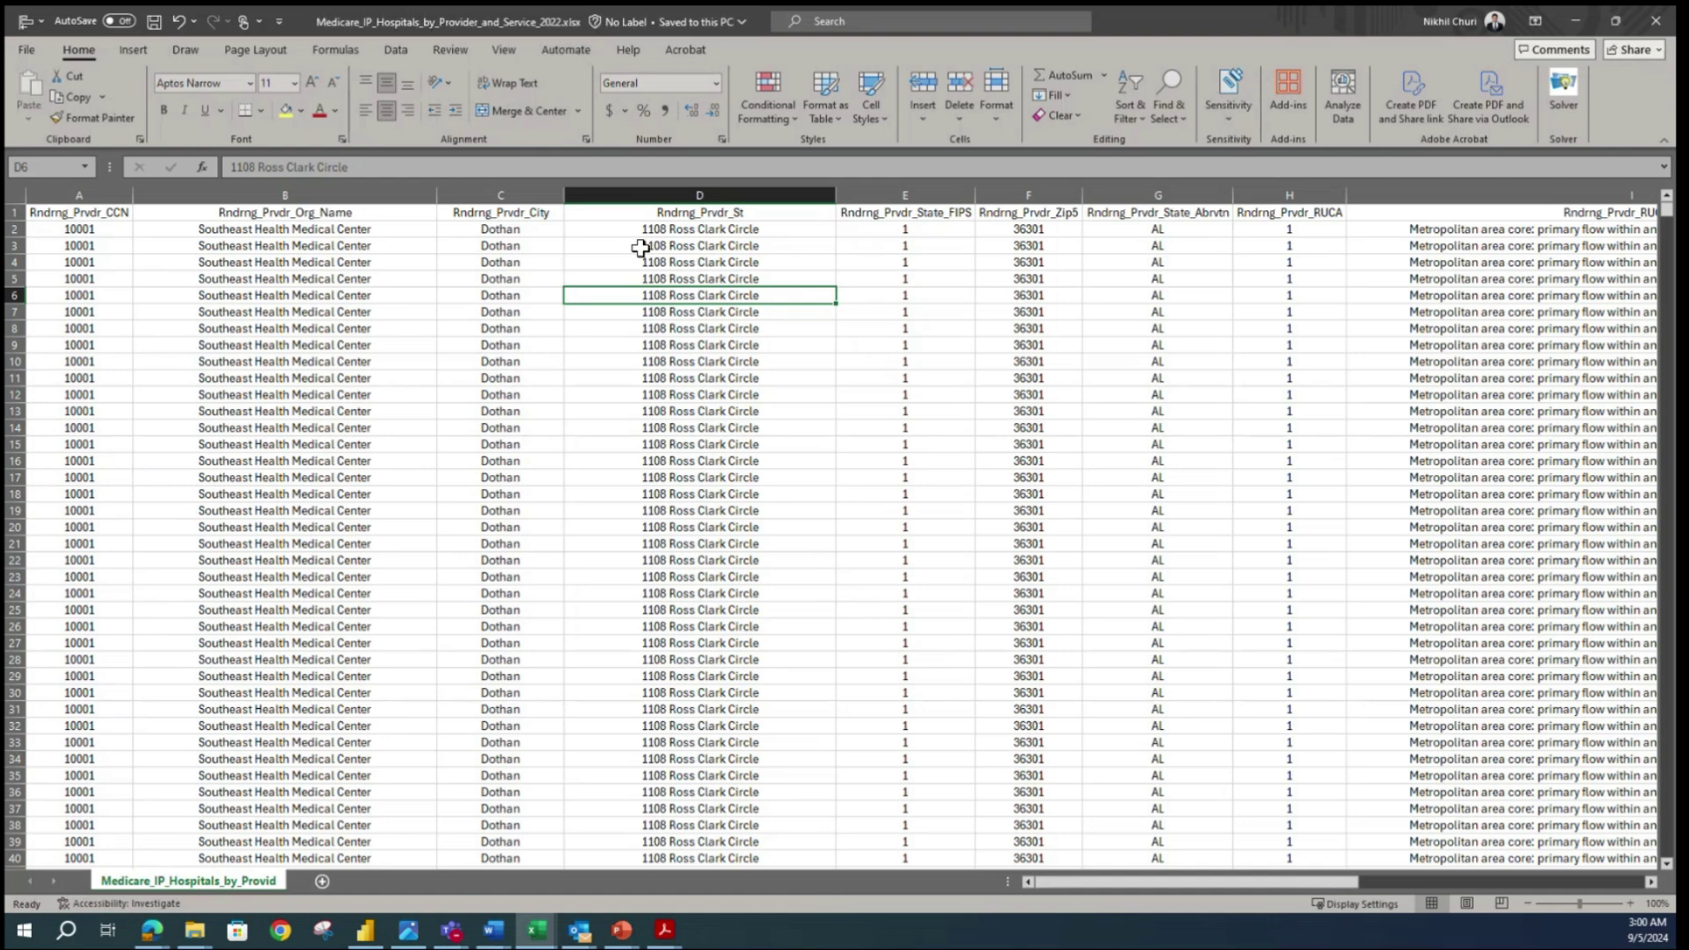
click(589, 377)
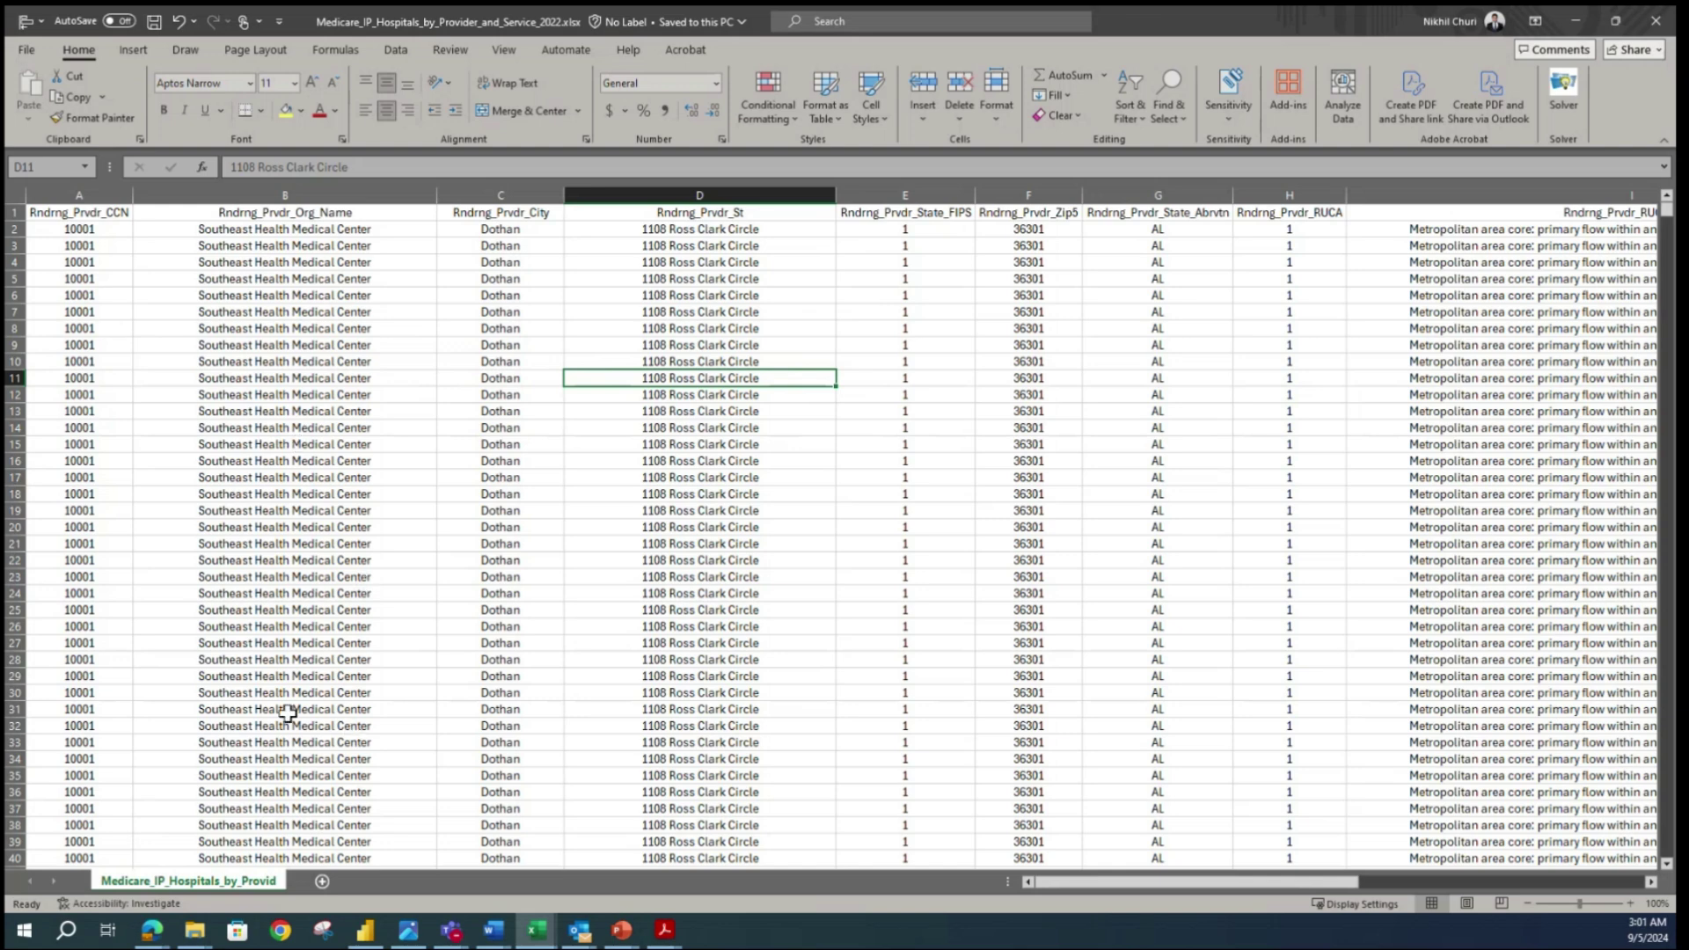
click(268, 660)
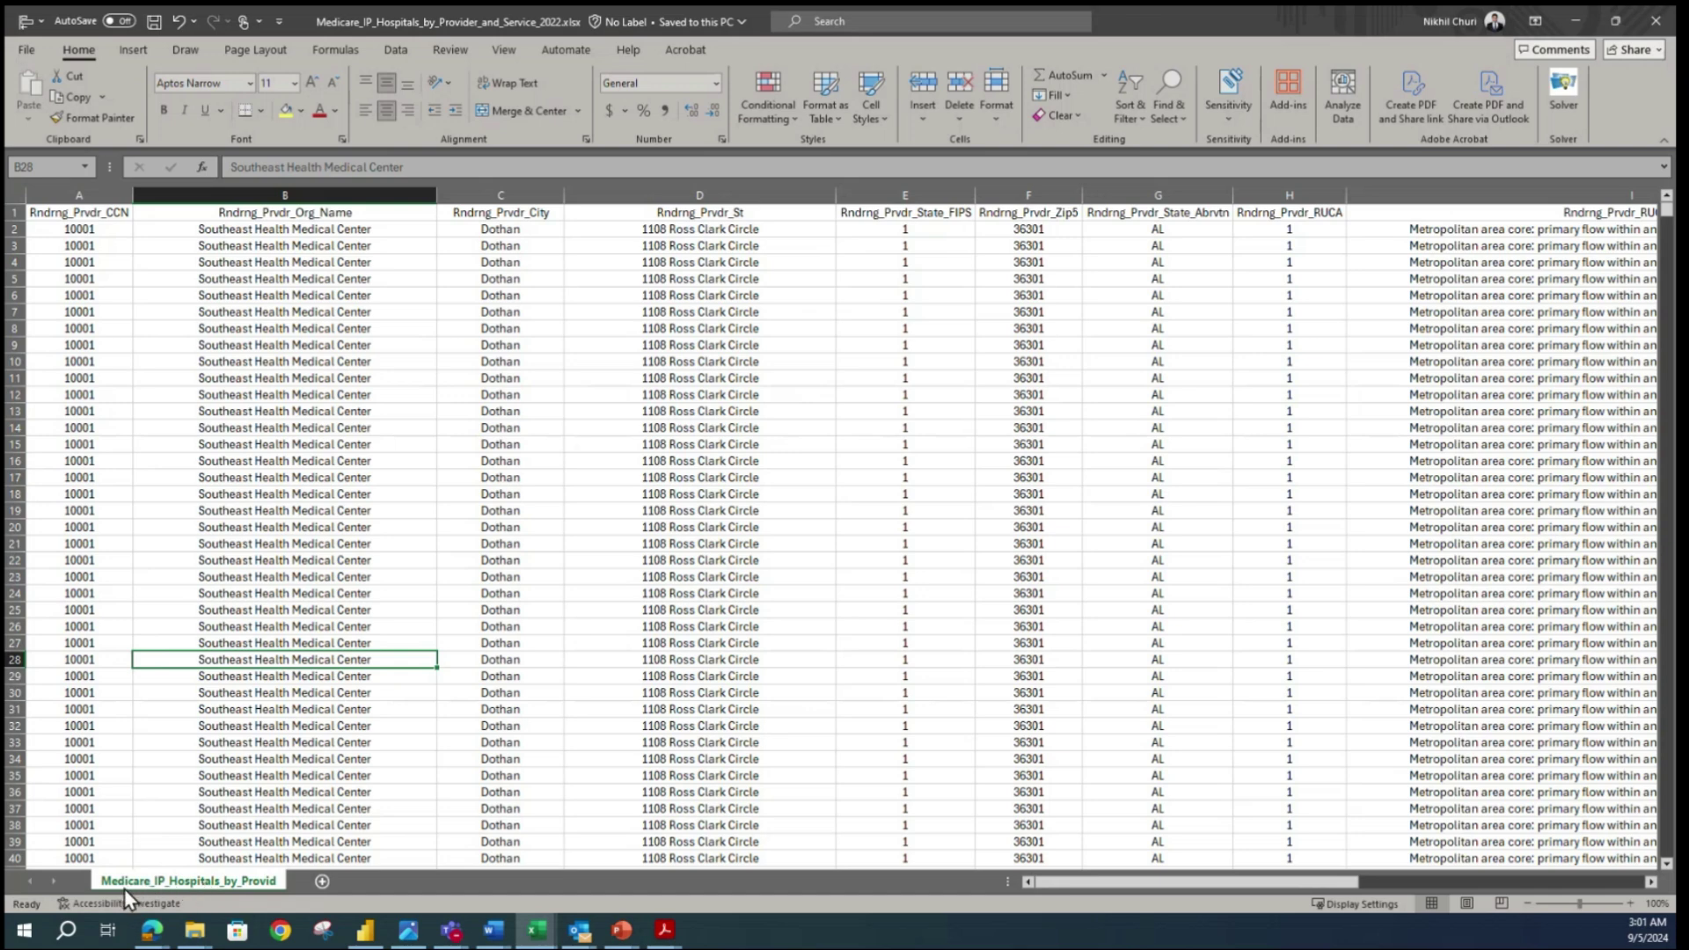
- Create a copy of the Medicare_IP_Hospitals_by_Provid sheet in the same workbook and place the copy after the original
right_click(198, 883)
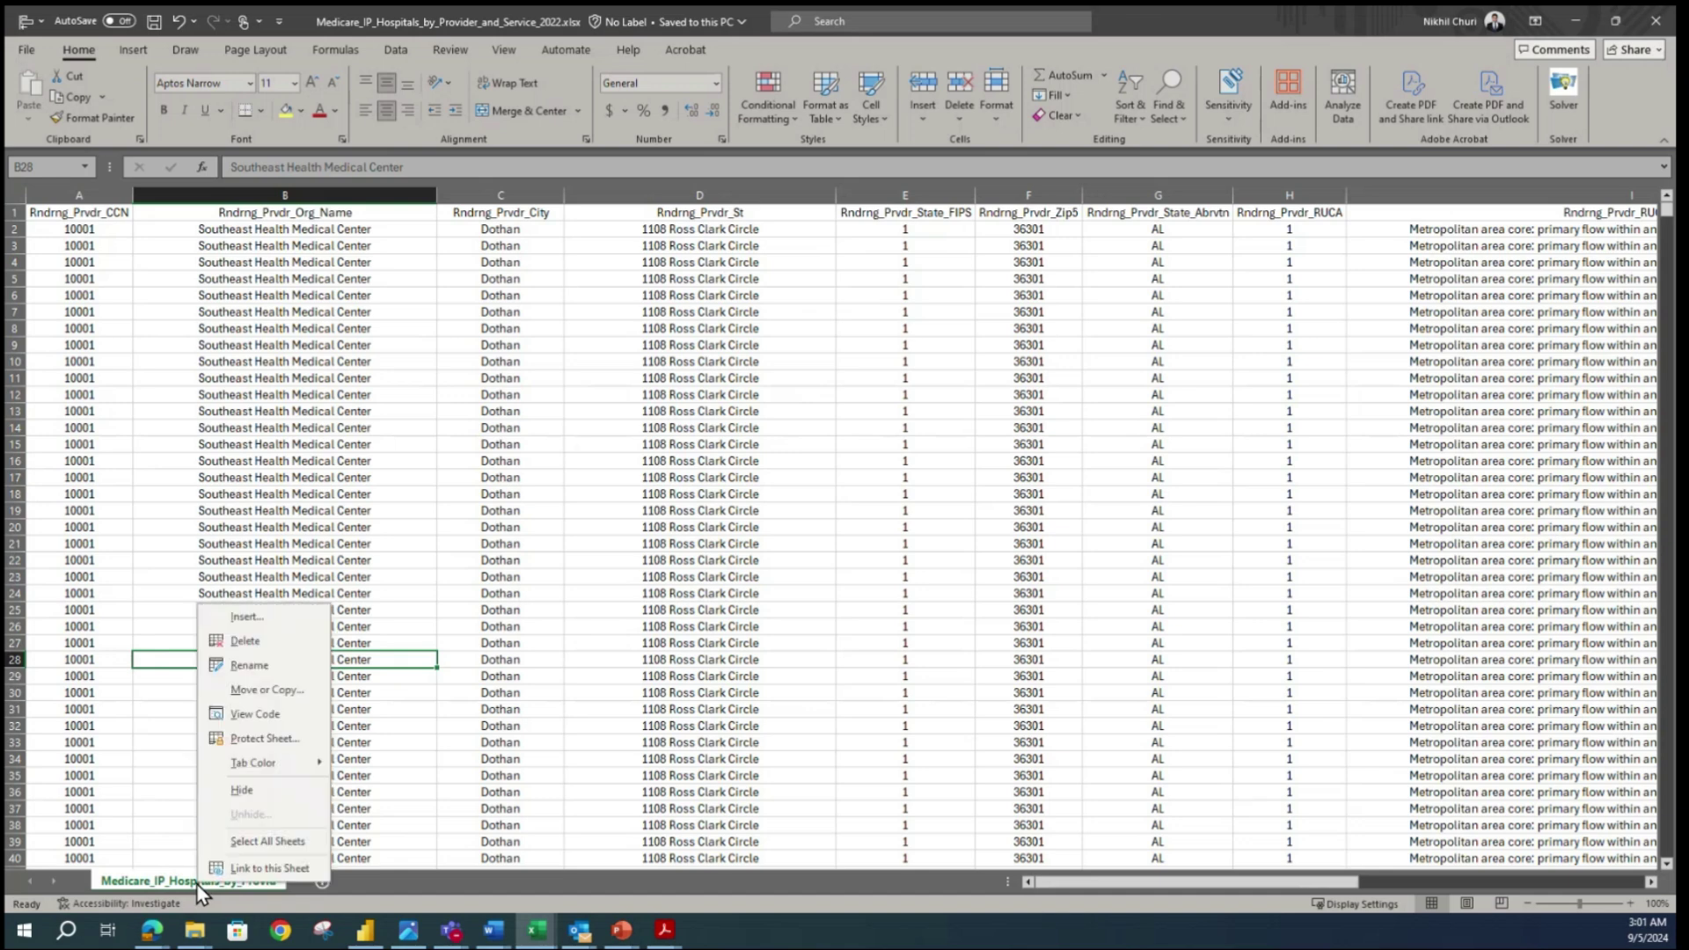
click(264, 692)
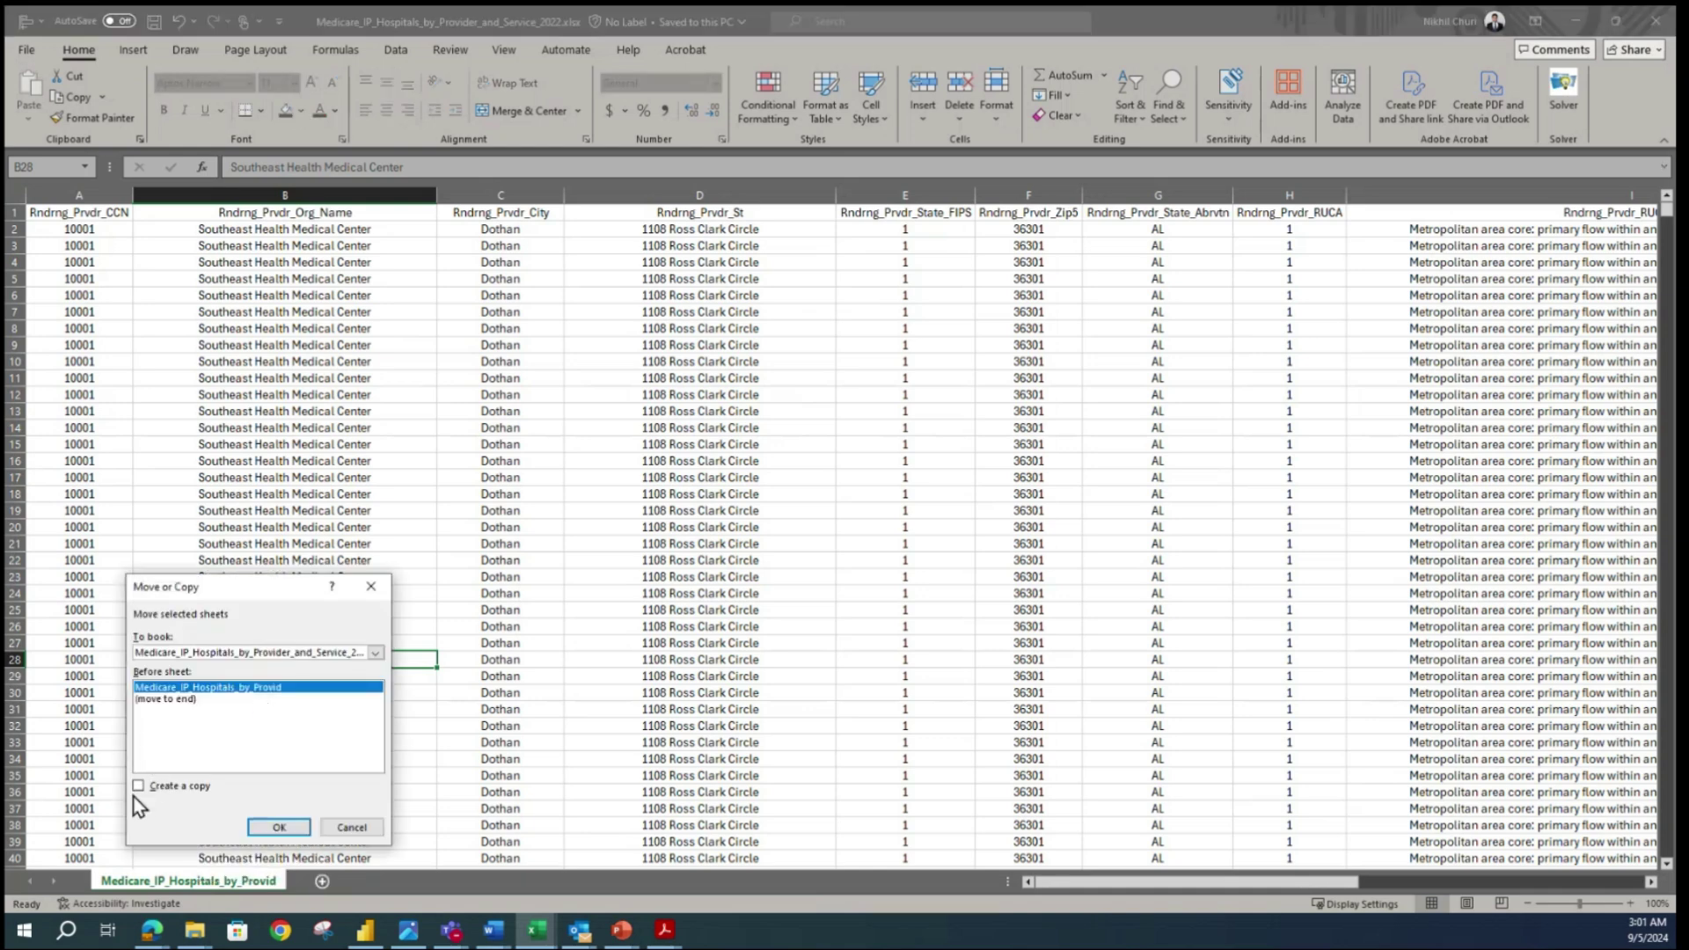
click(138, 786)
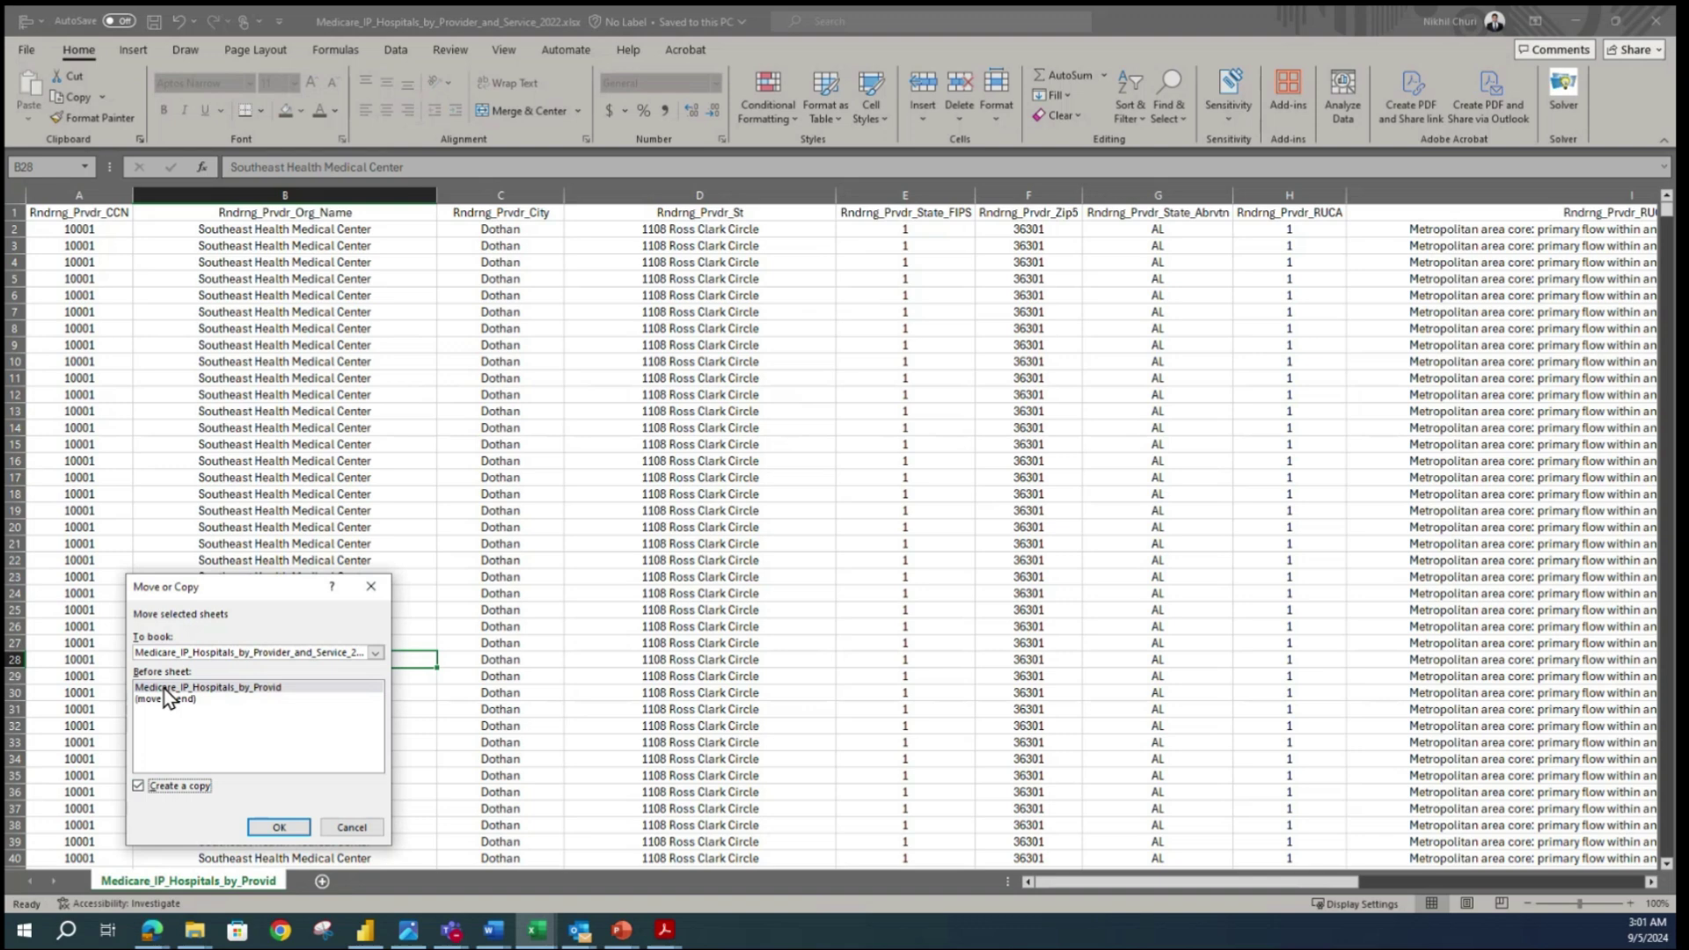
click(202, 687)
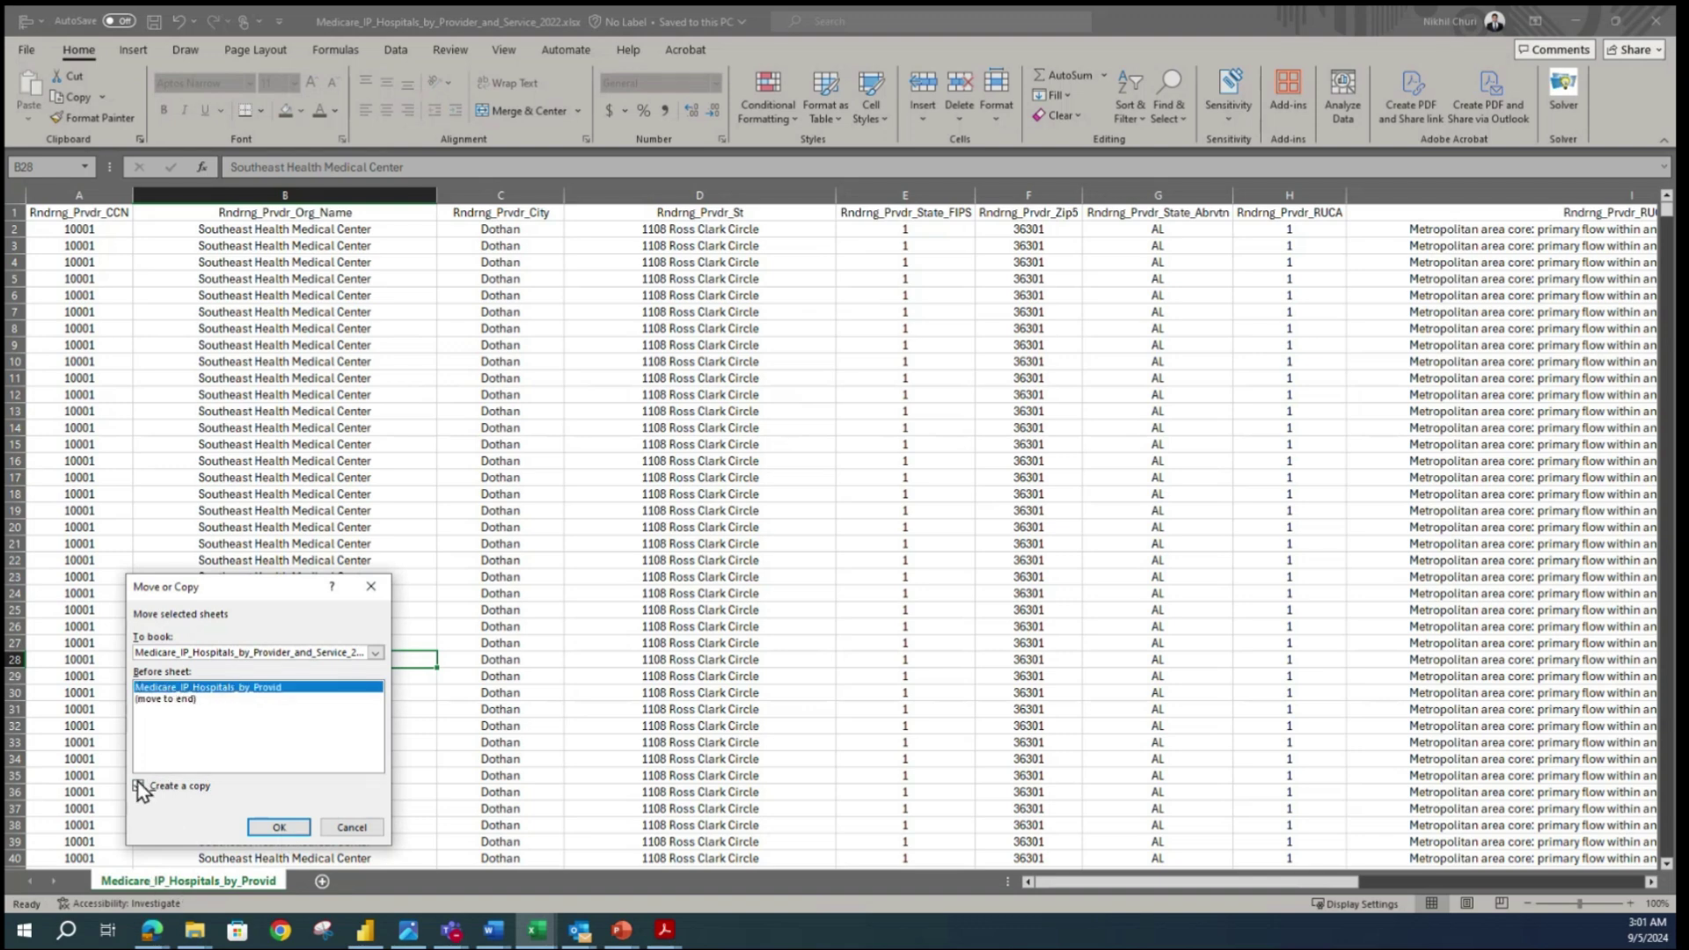
click(277, 828)
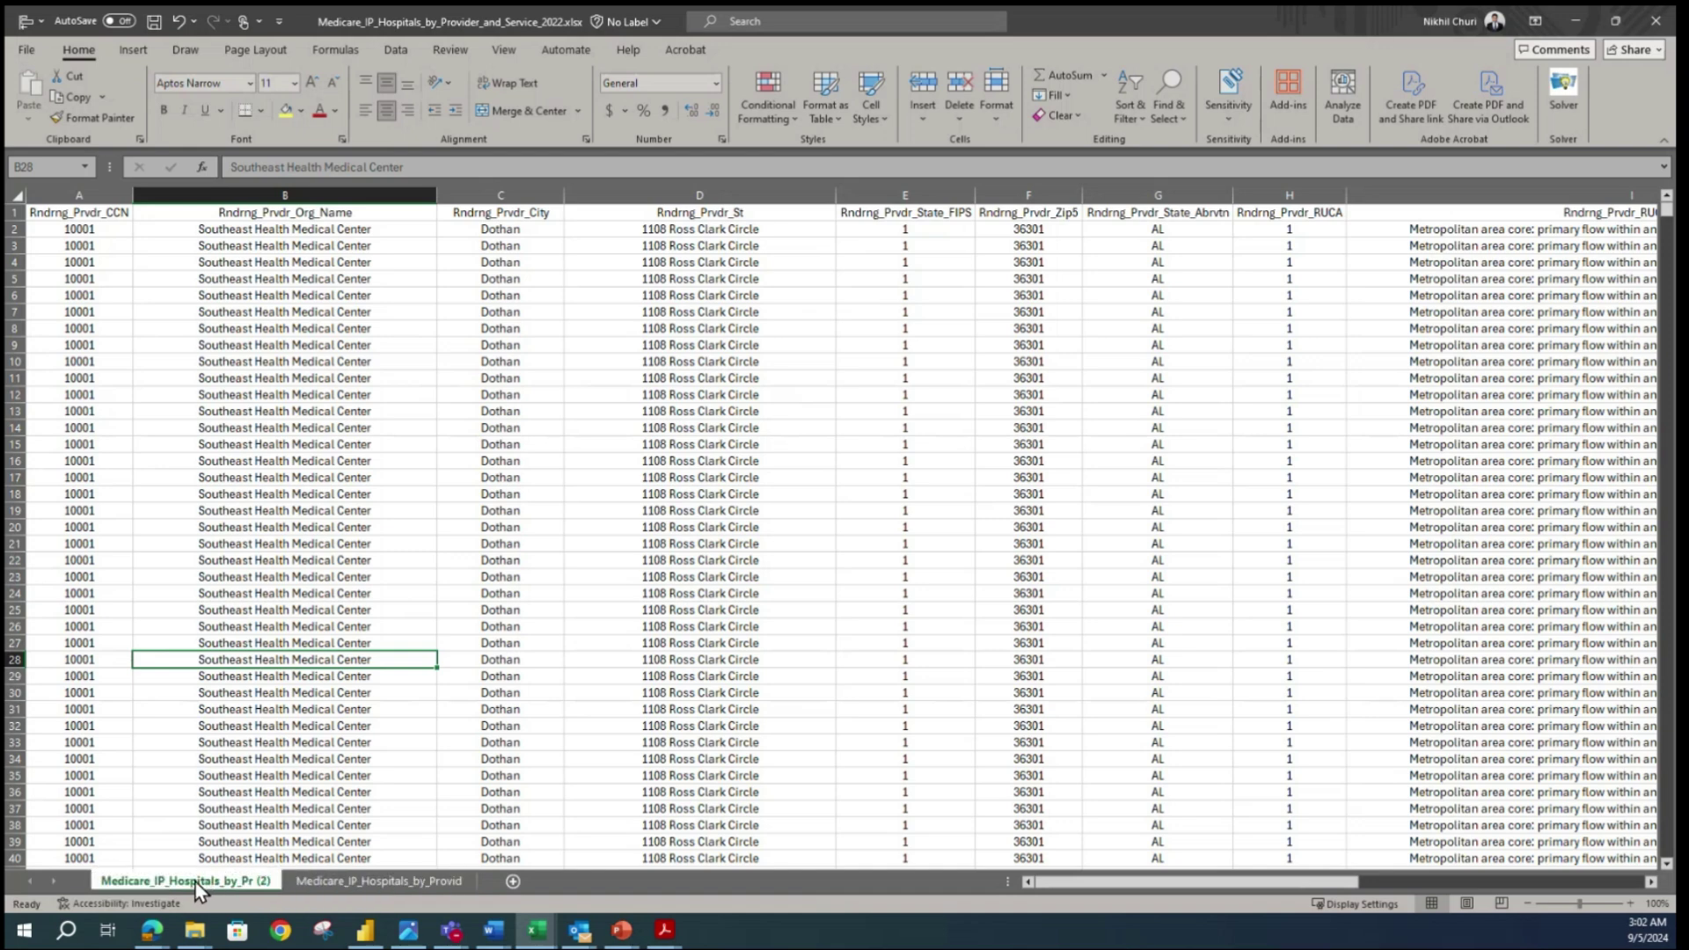
drag(280, 884, 485, 876)
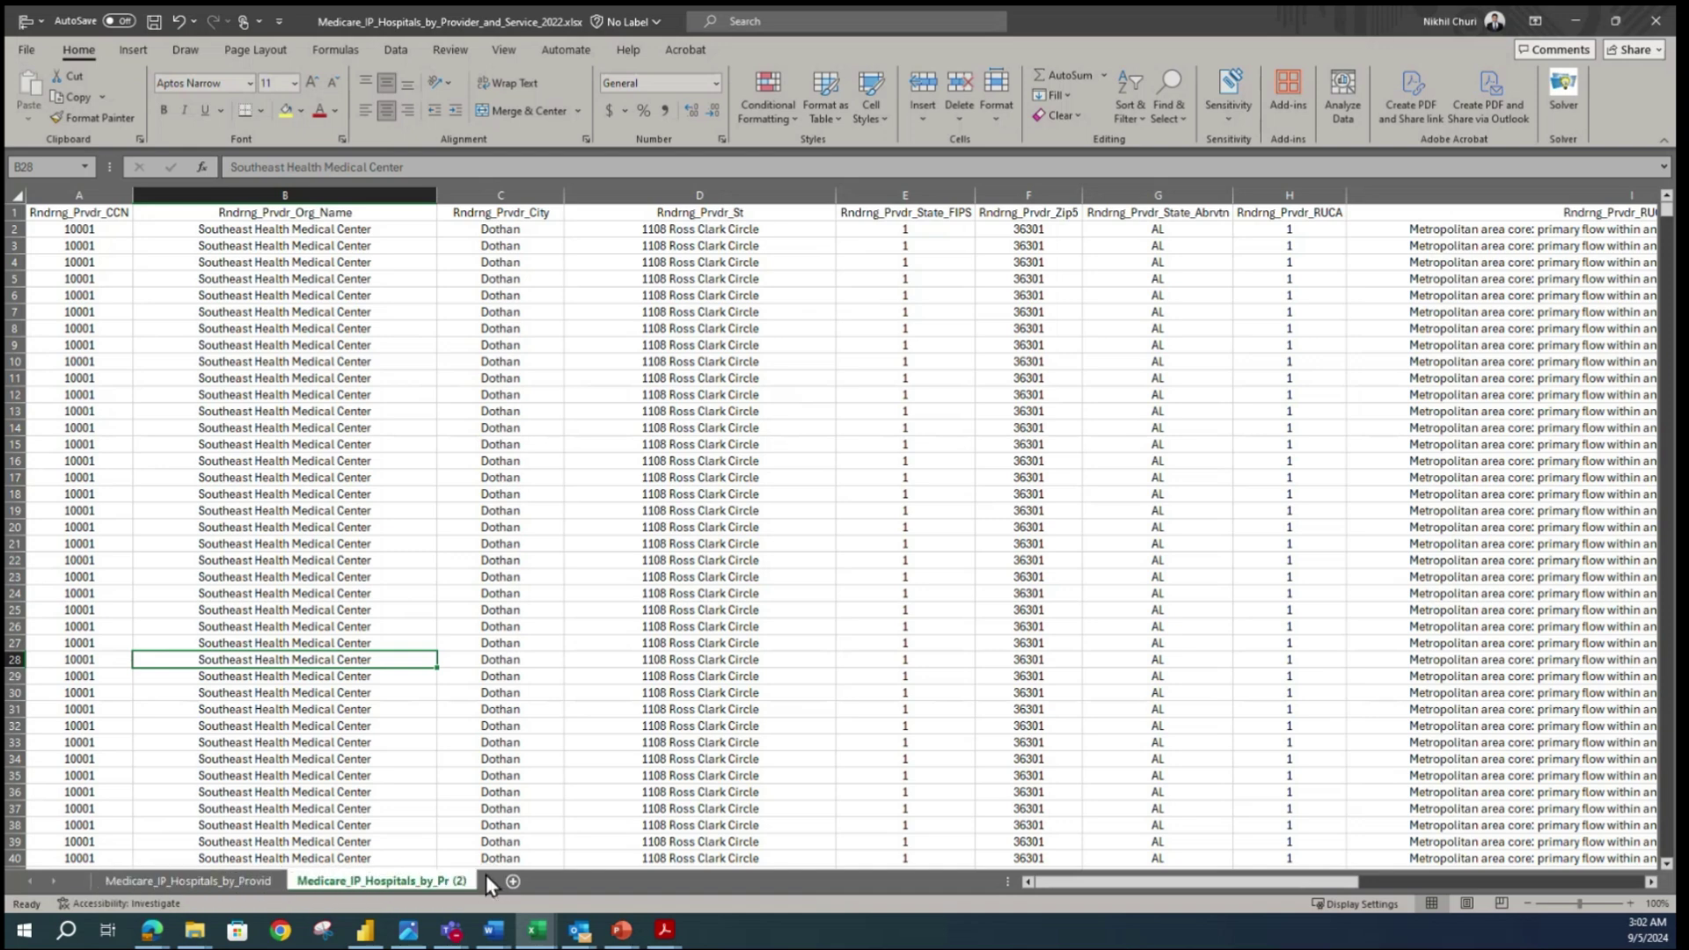
- Rename the copied sheet as Providers
double_click(430, 884)
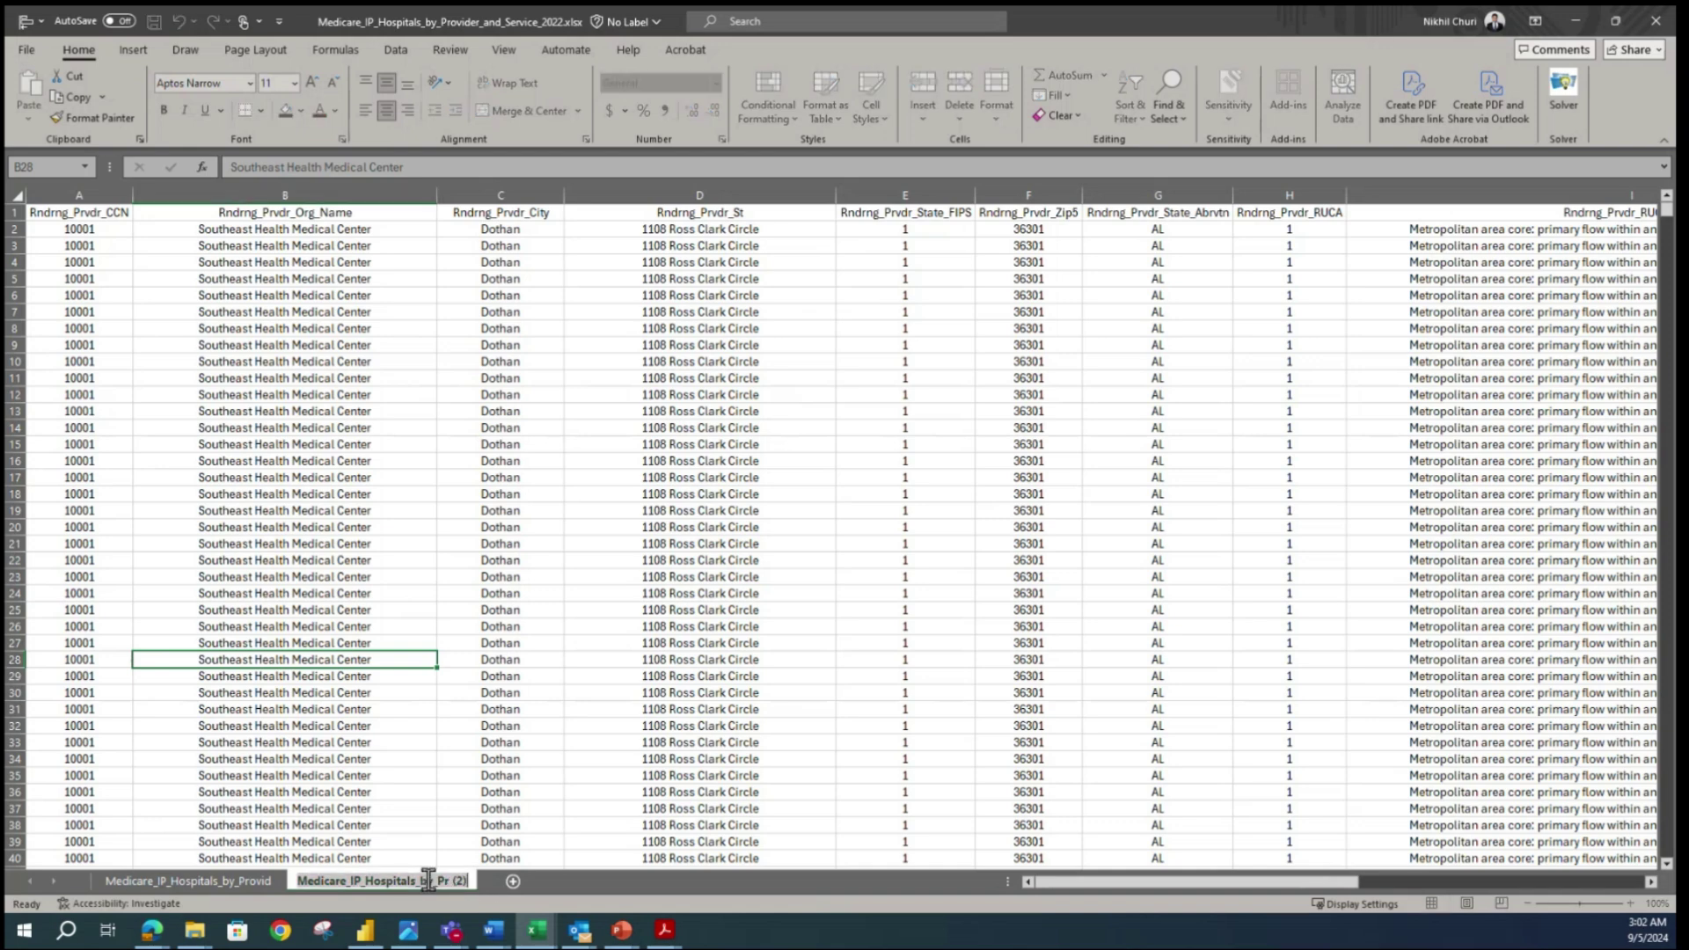
click(466, 627)
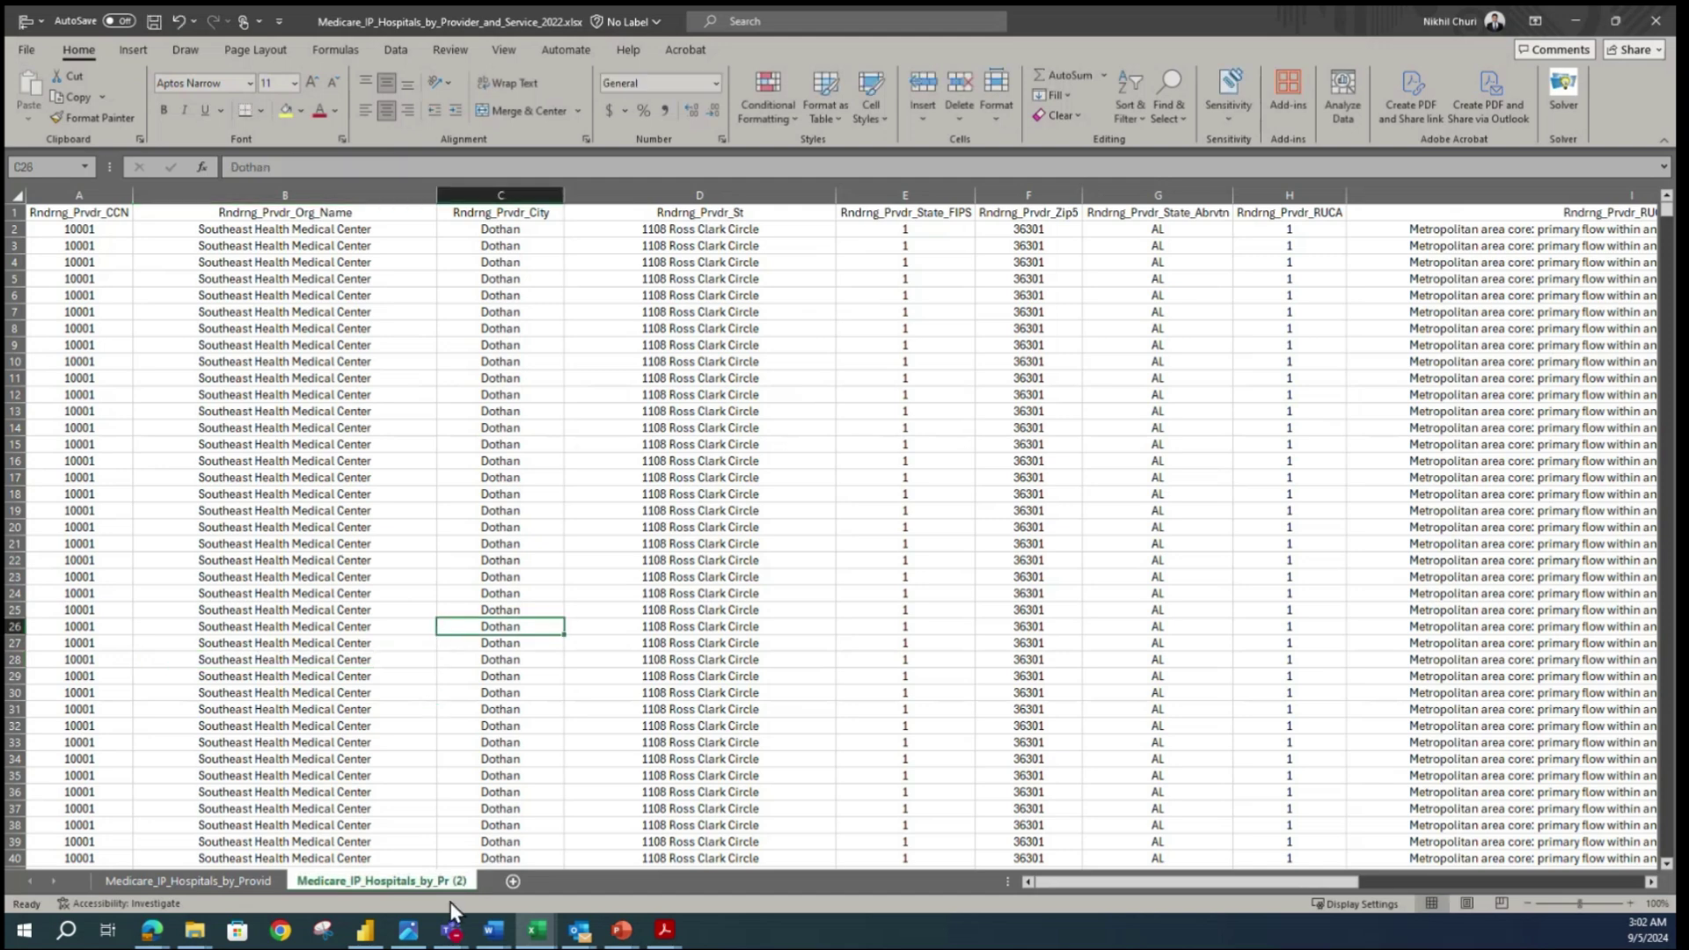
double_click(441, 884)
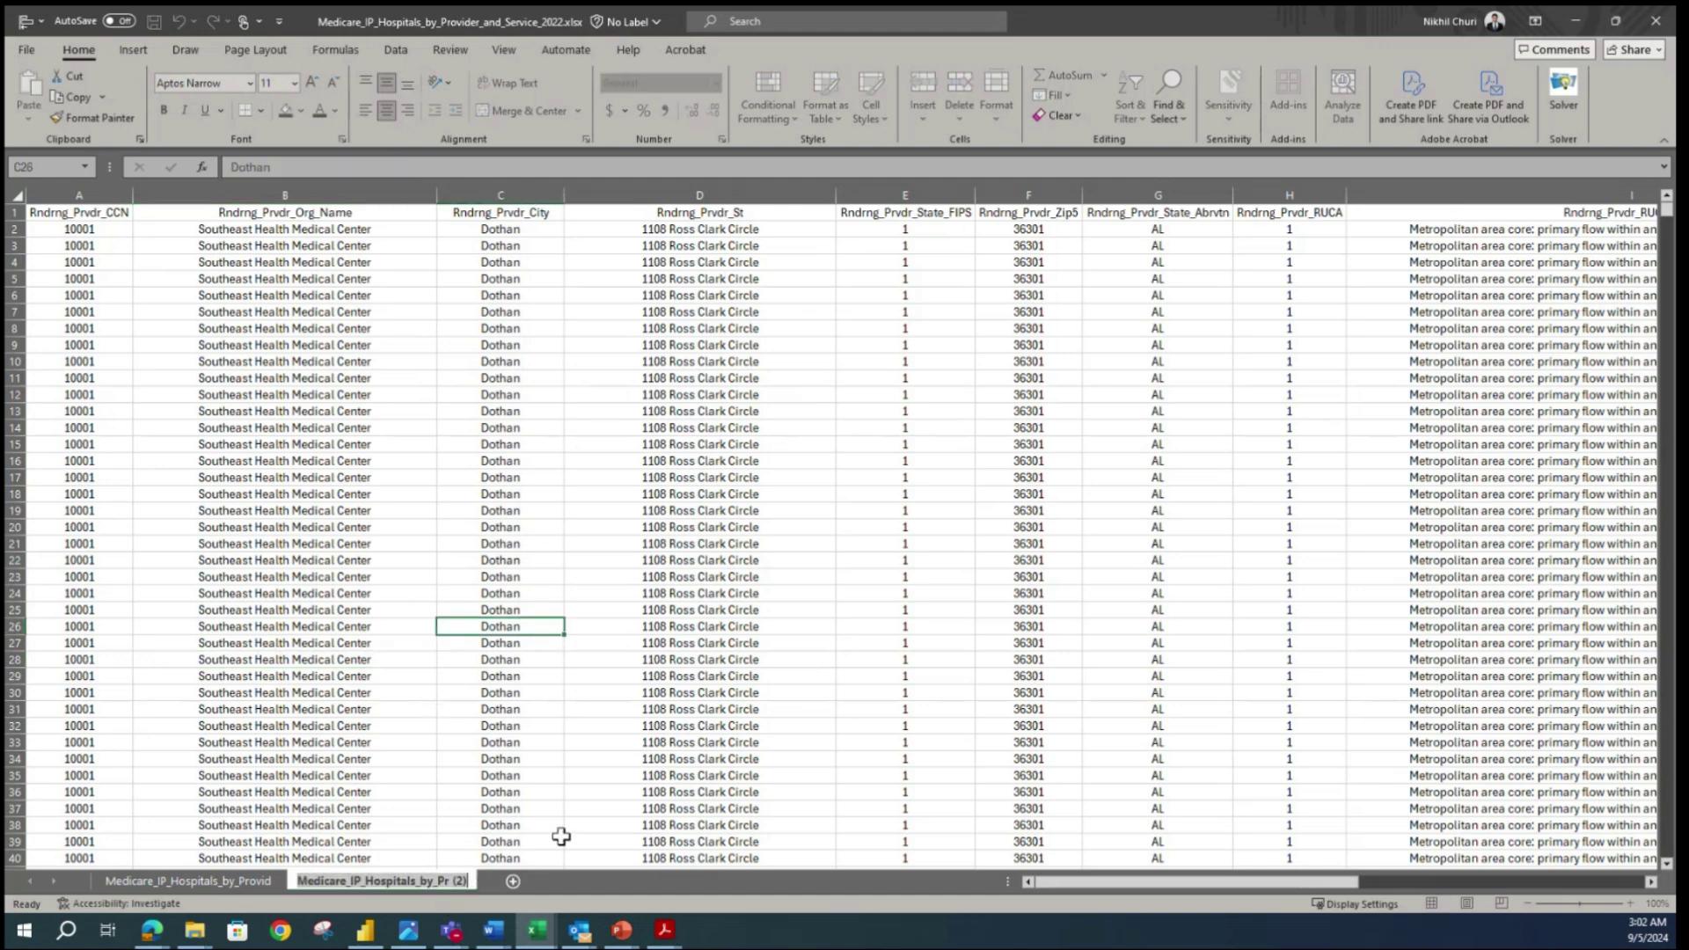
drag(325, 876, 508, 852)
text(Providers)
click(359, 692)
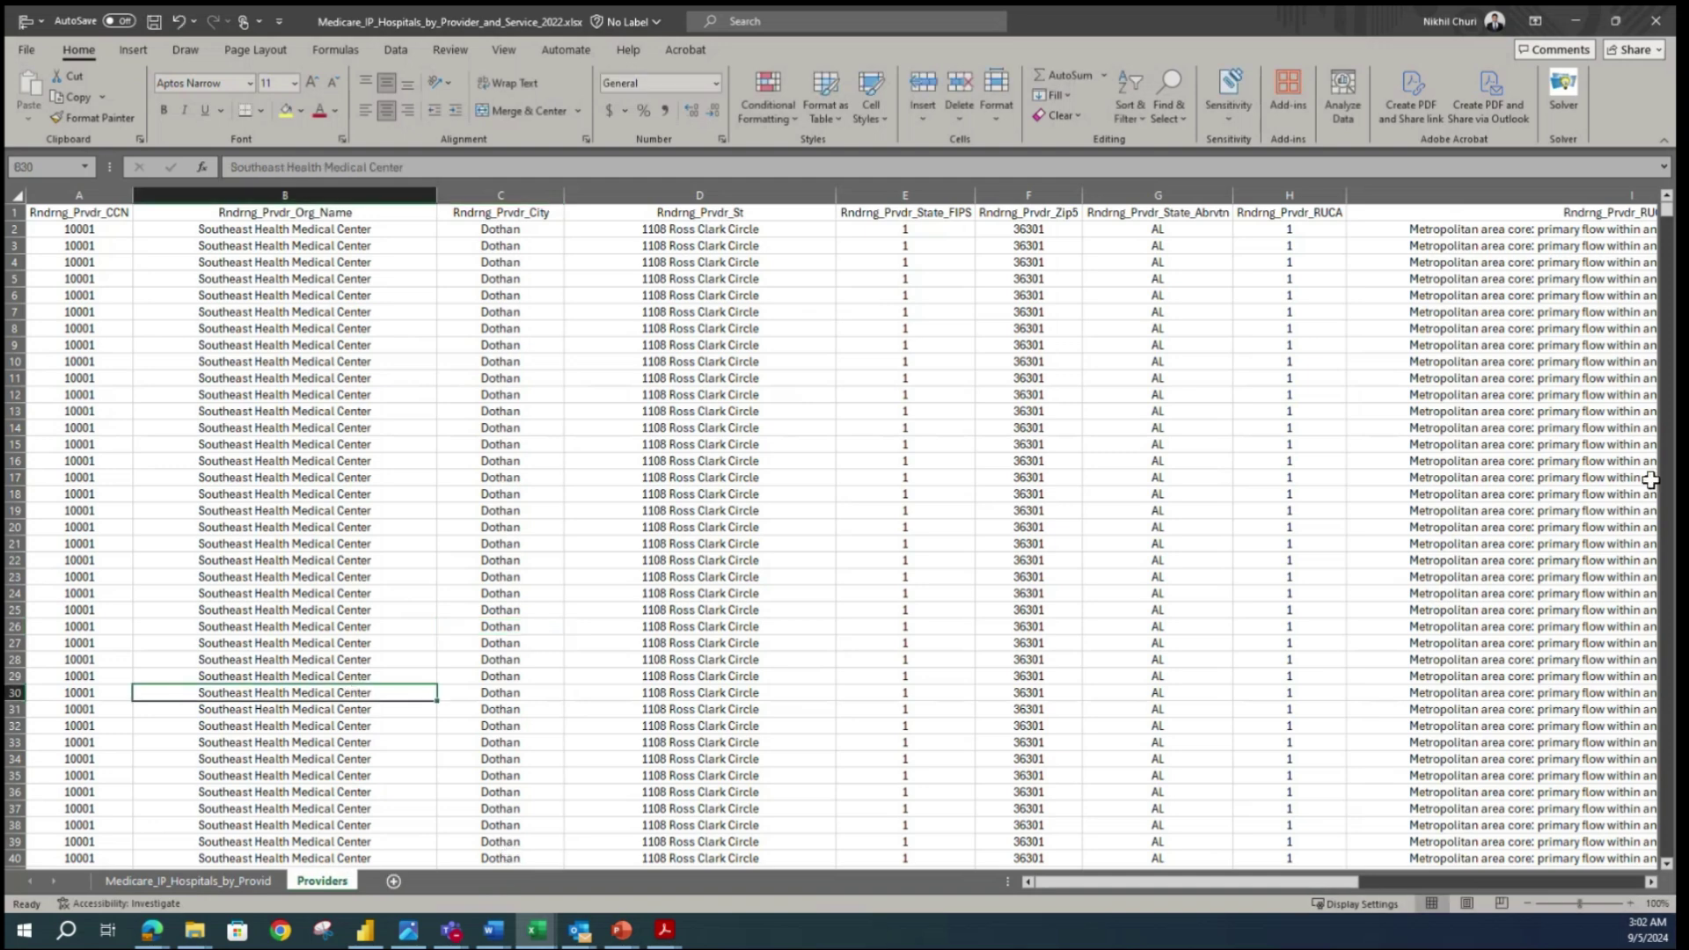
- Examine the Providers sheet's columns, from the CCN, organization name, city and street through the state FIPS code, to see which describe the provider
click(955, 446)
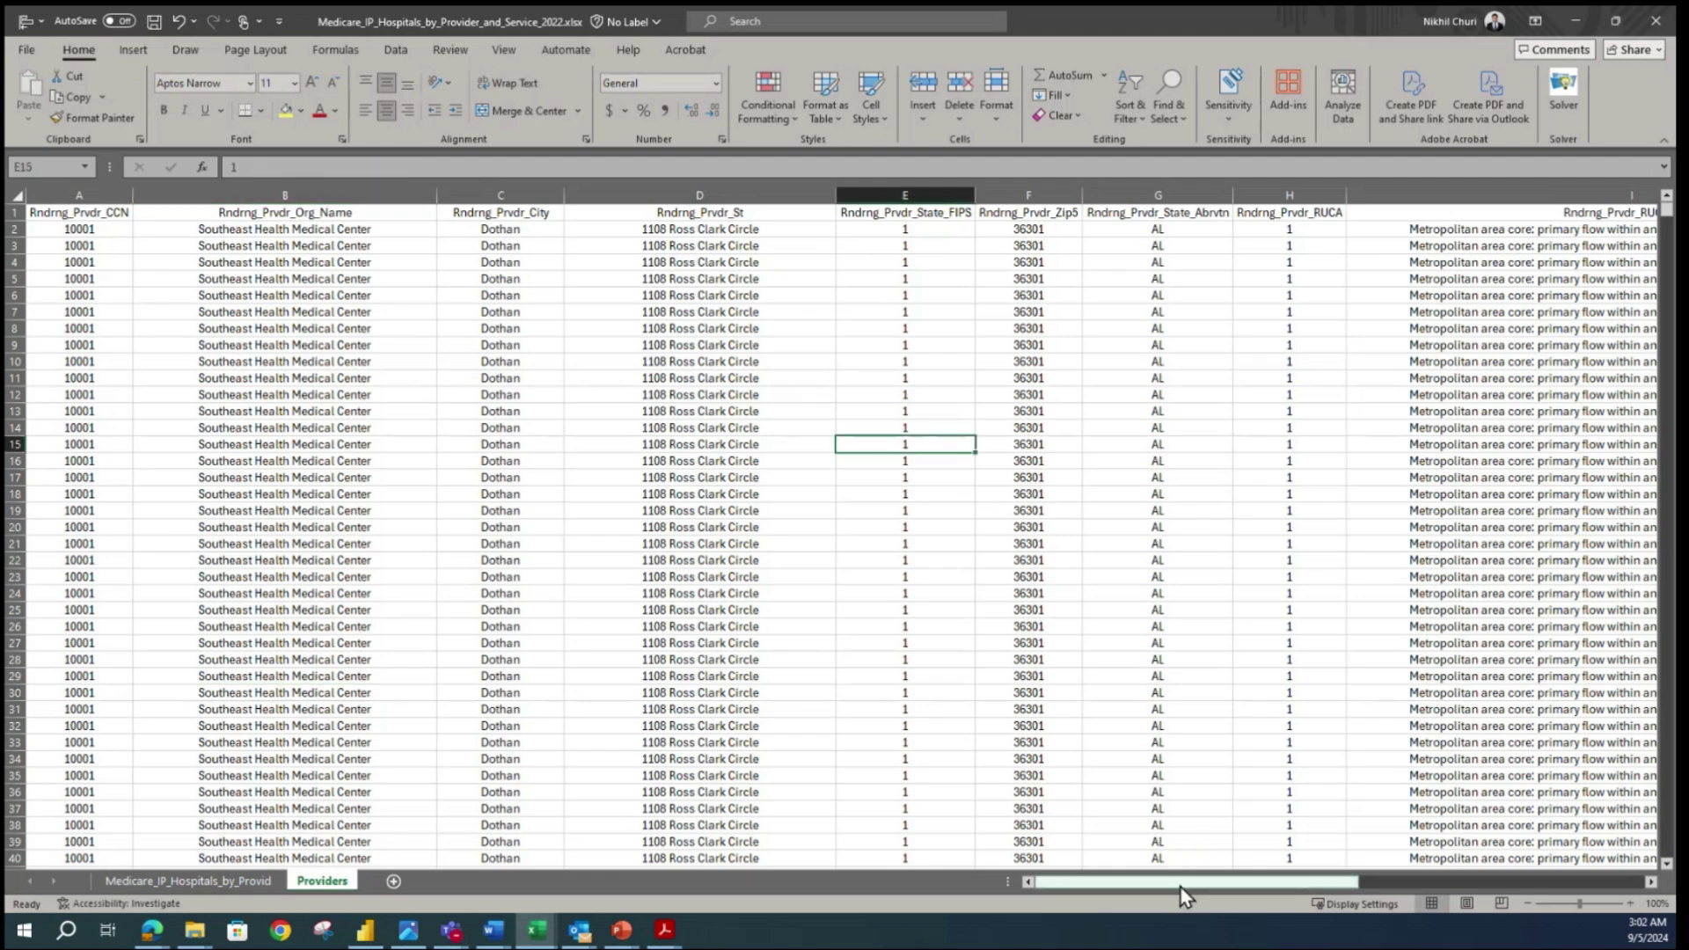
drag(1350, 886, 816, 863)
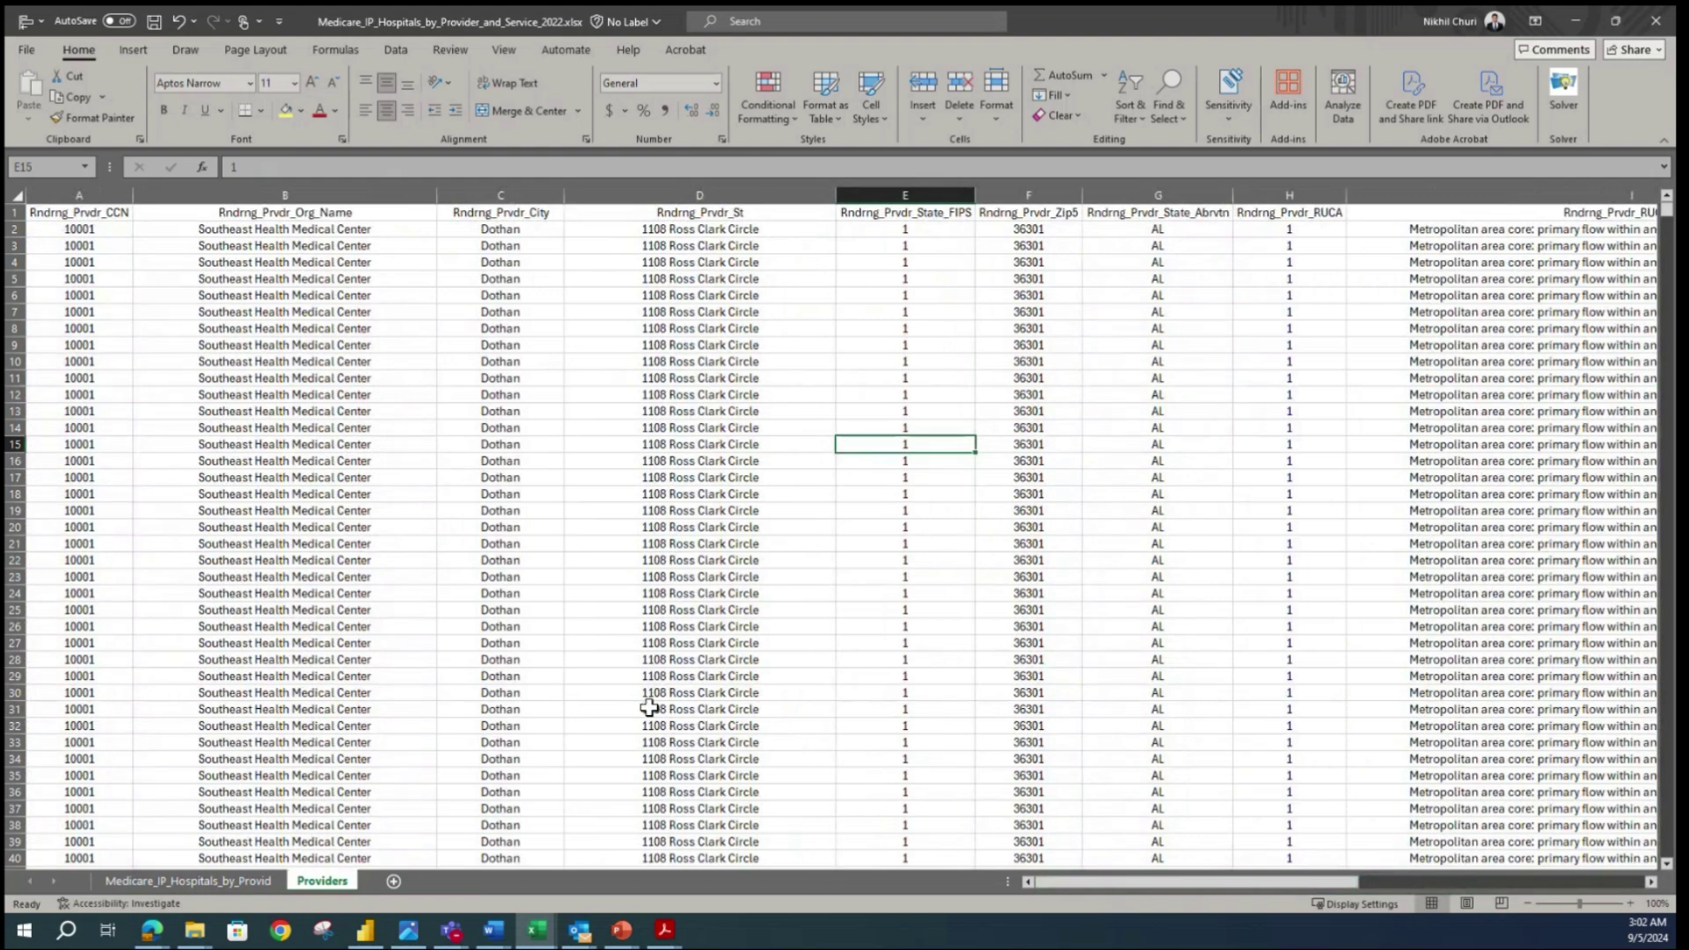
click(453, 609)
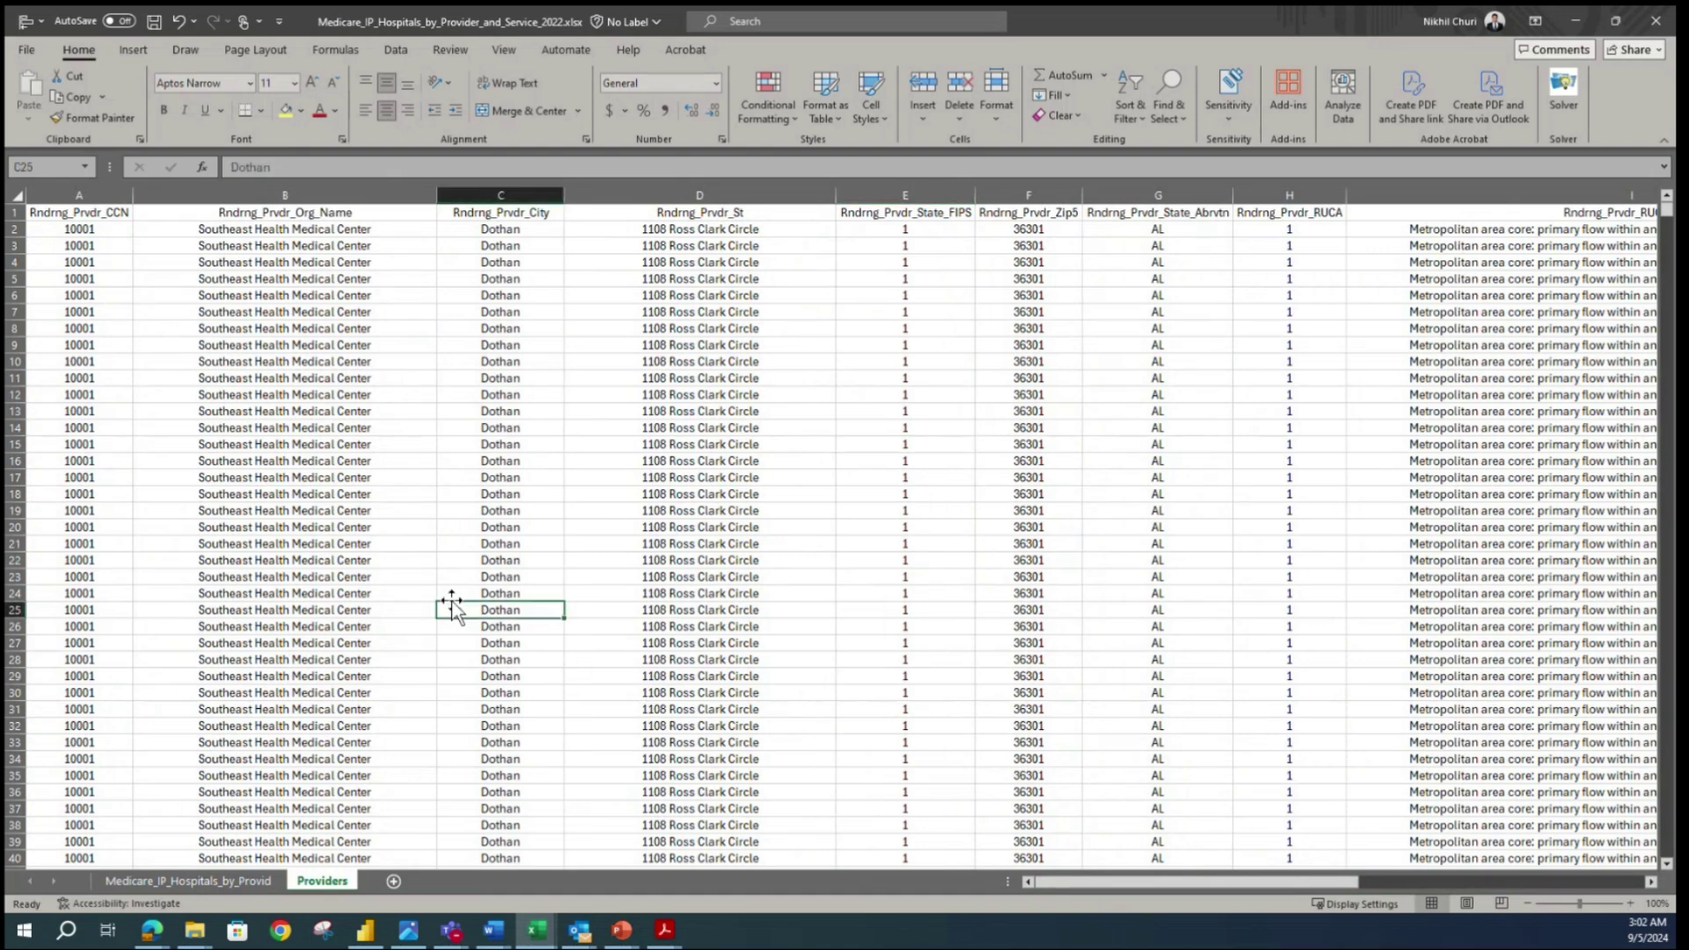
click(183, 430)
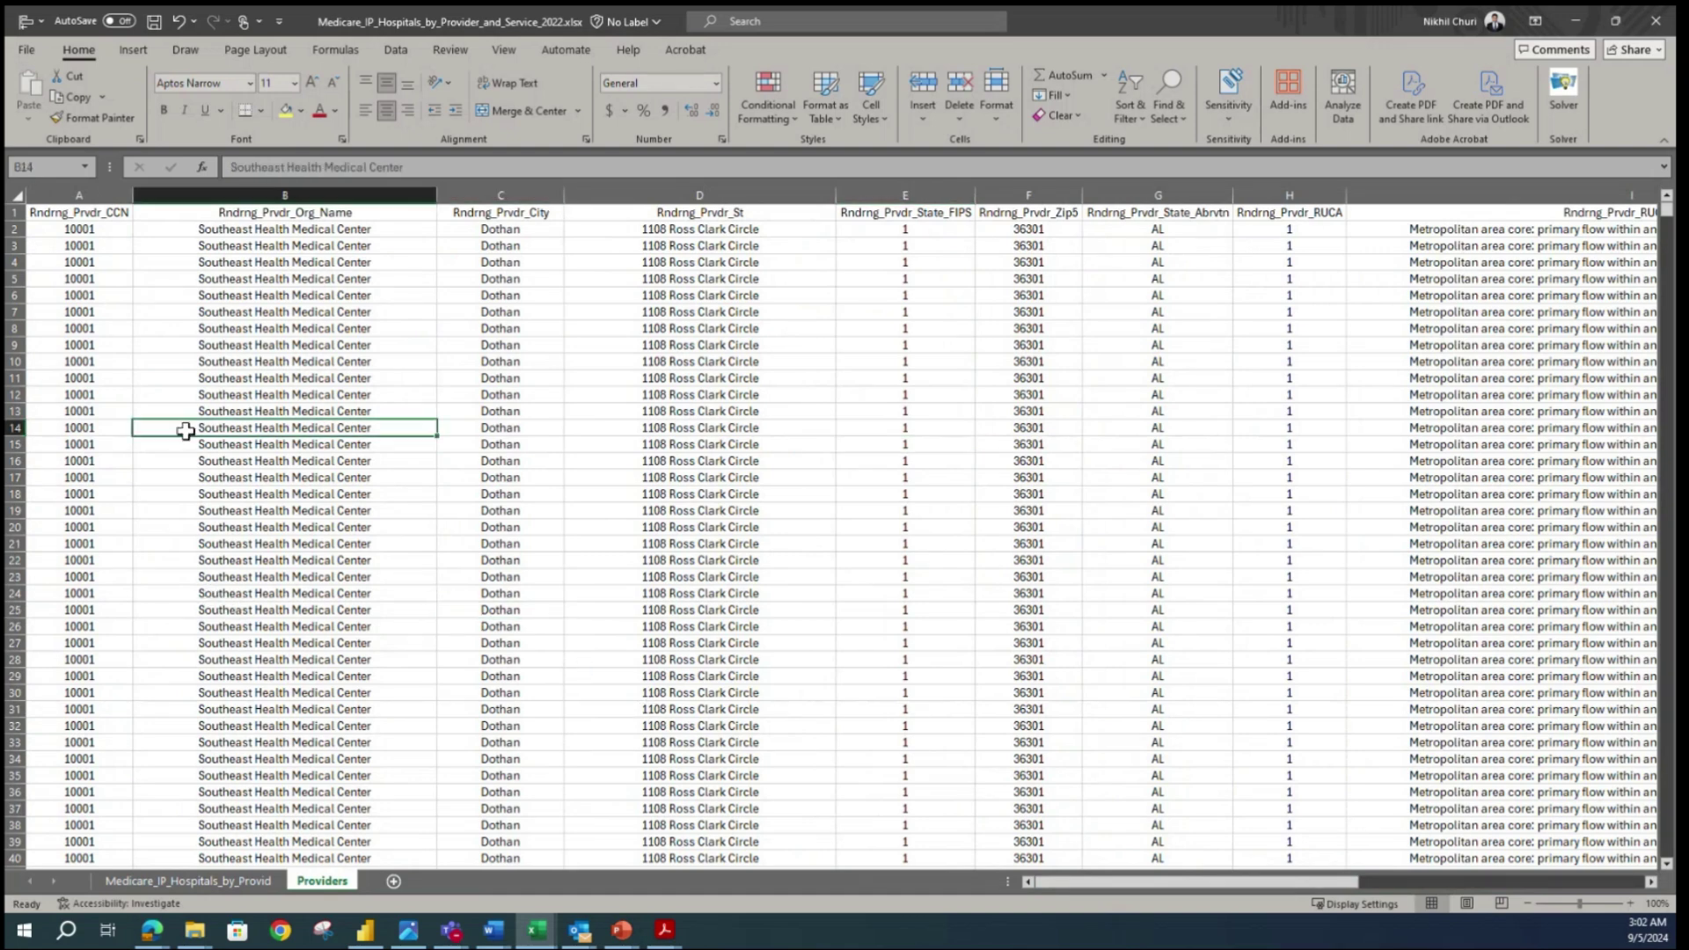
click(44, 216)
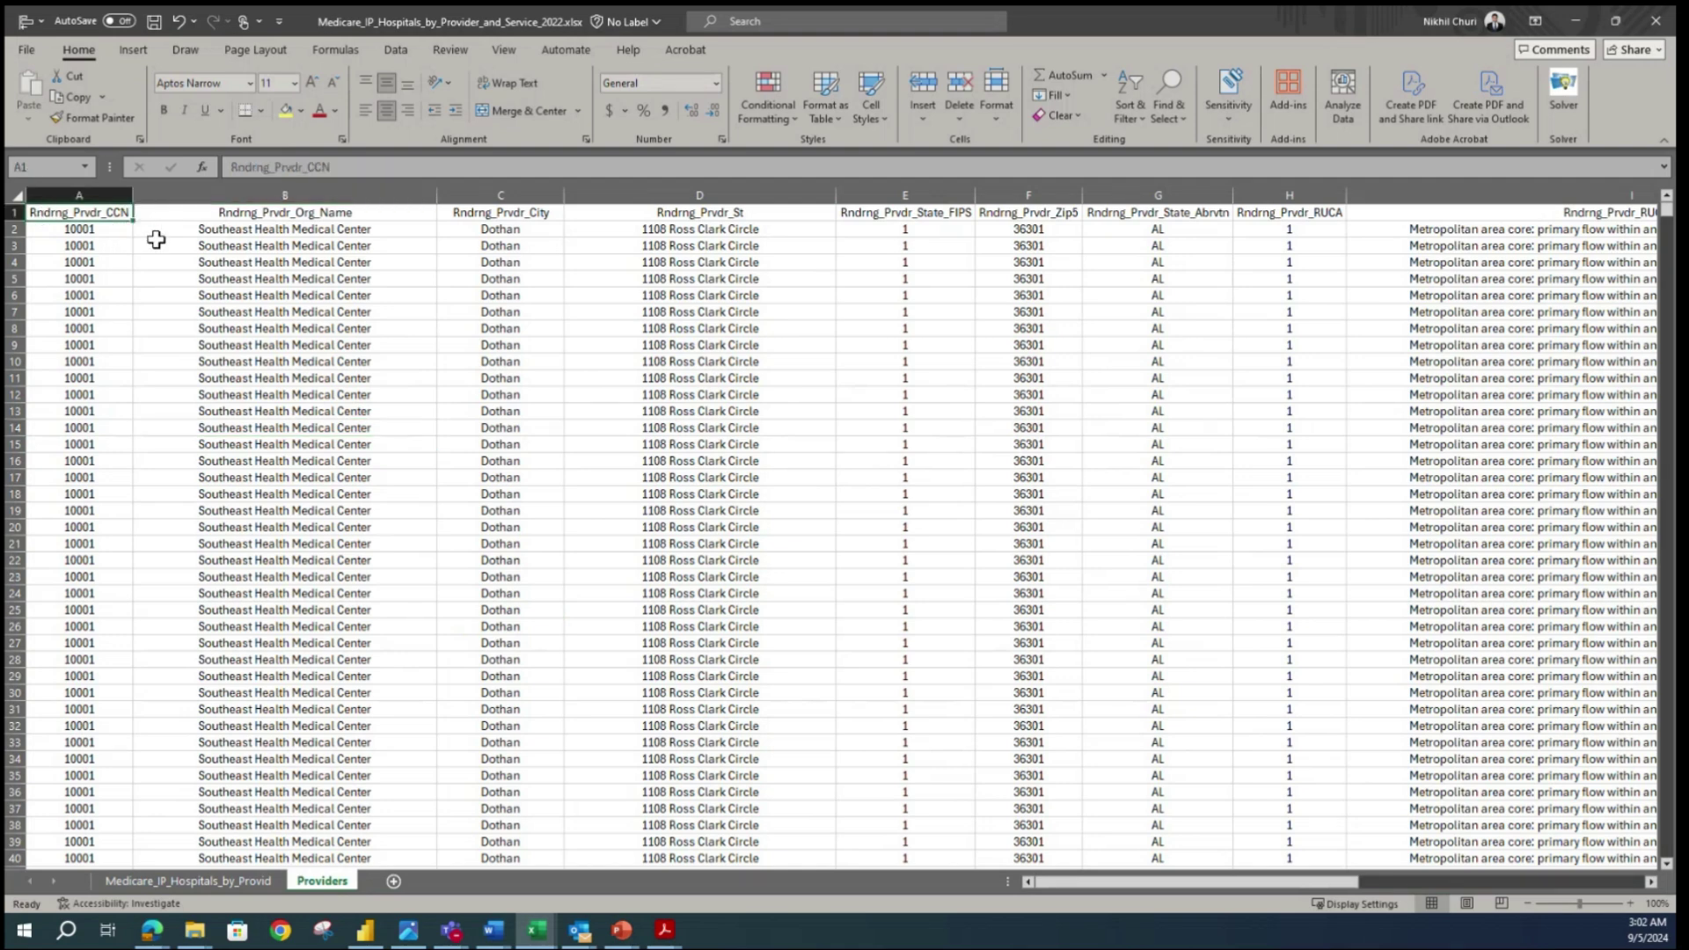
click(286, 343)
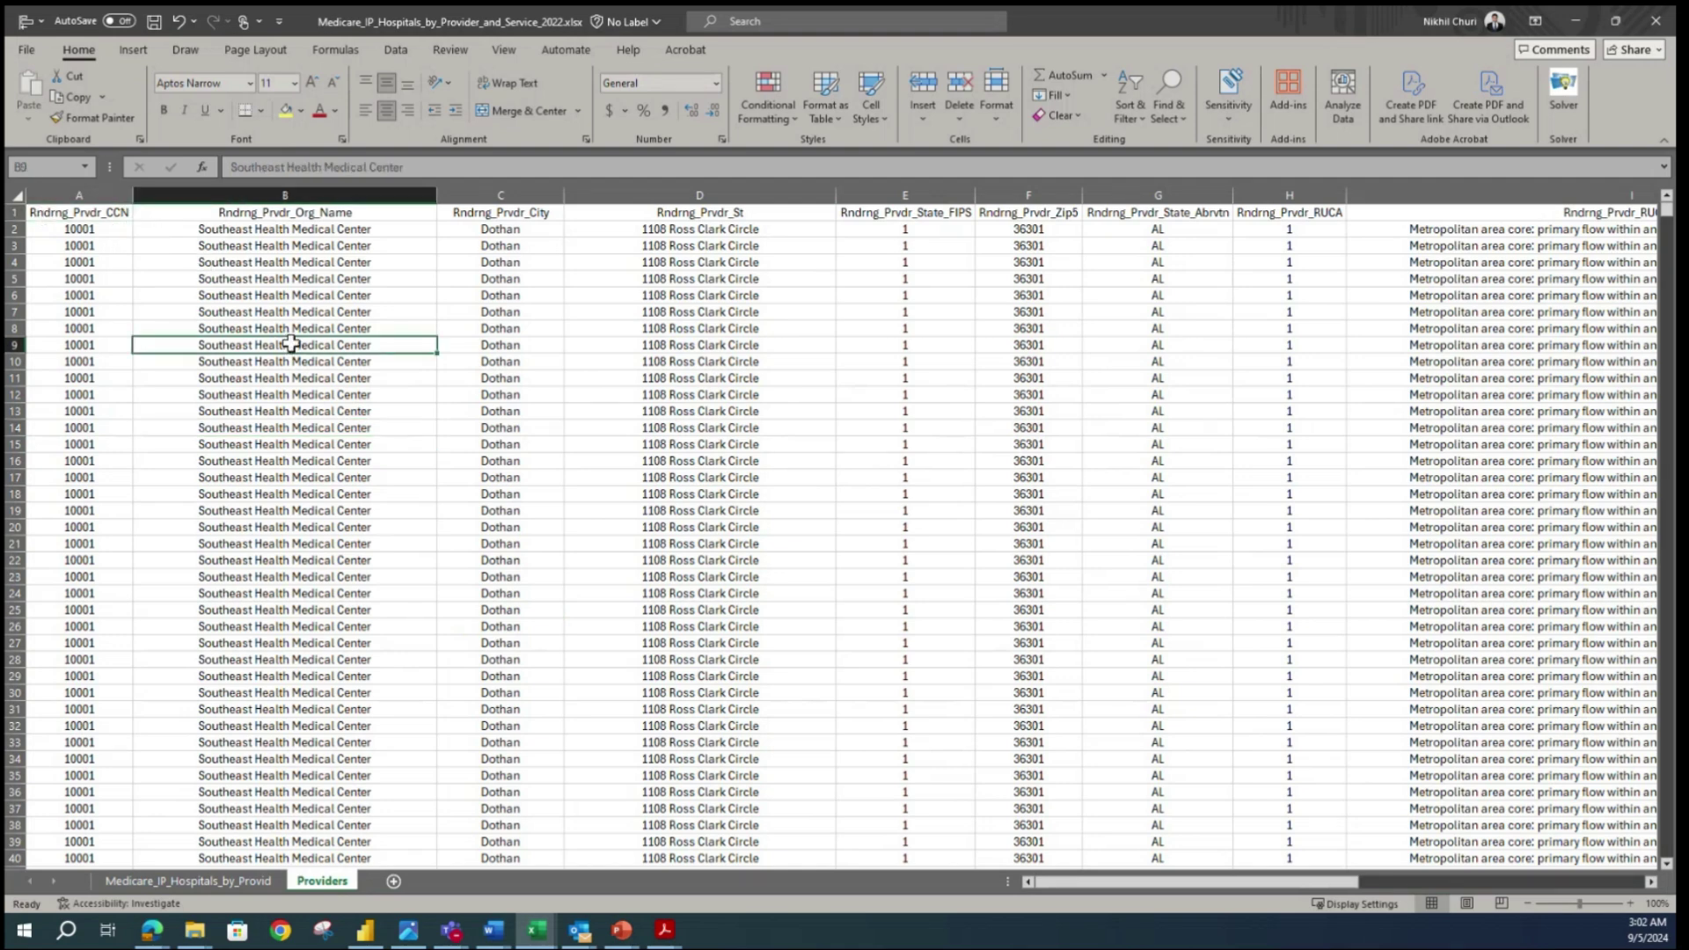
click(256, 215)
click(376, 293)
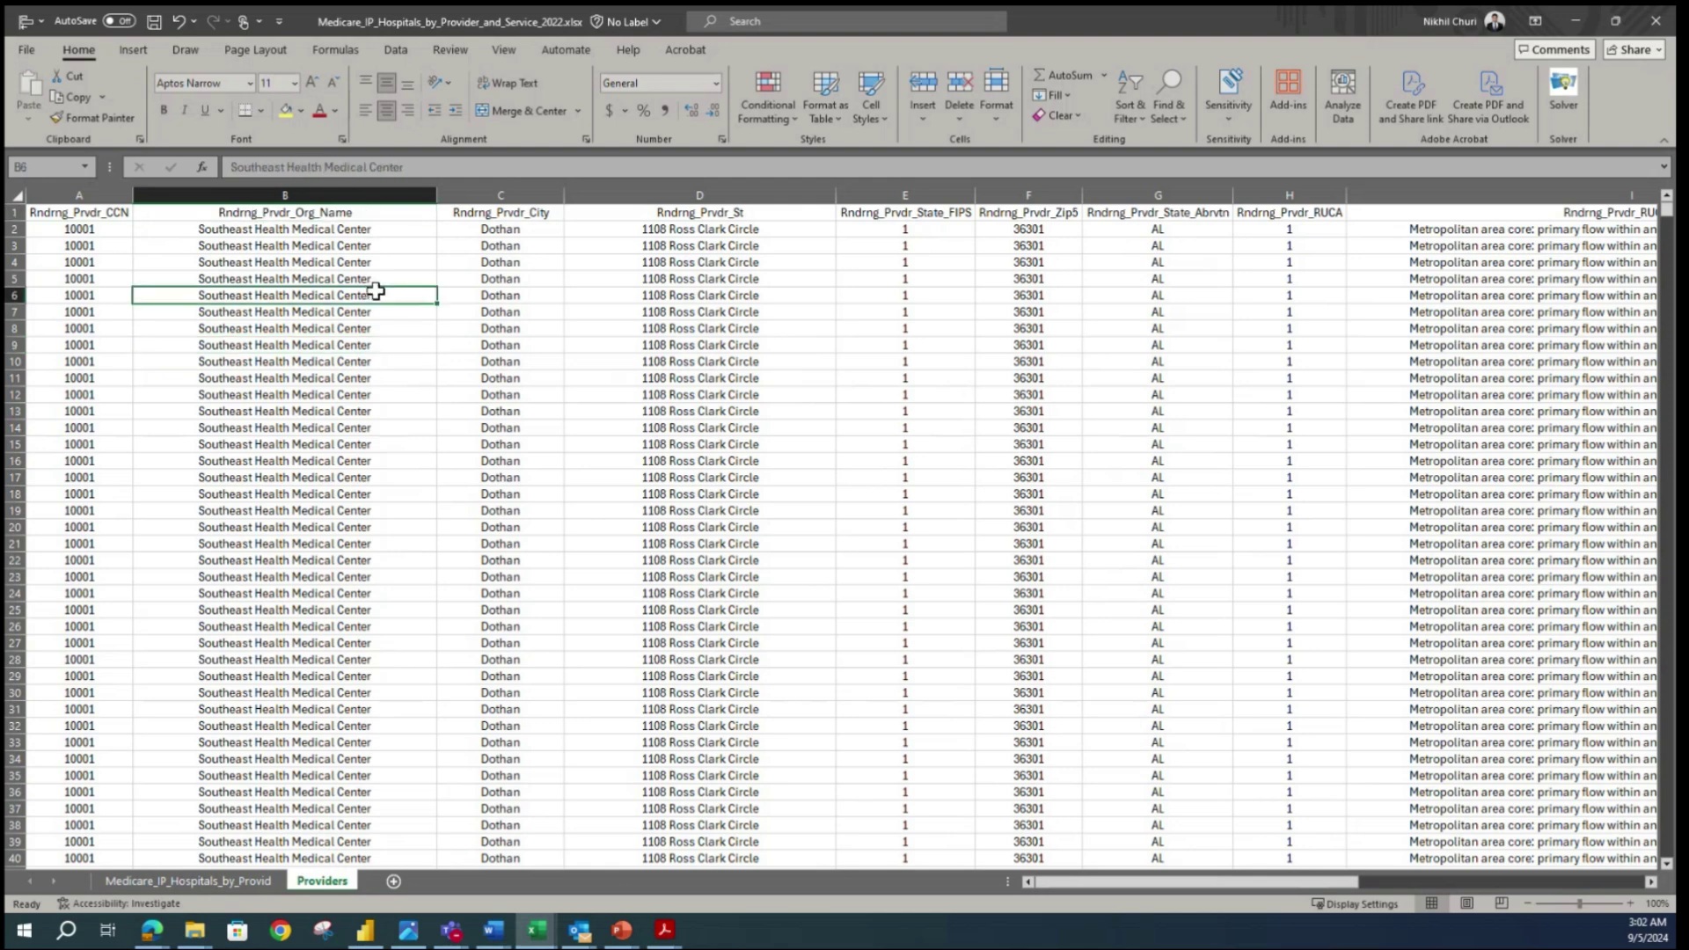
click(483, 294)
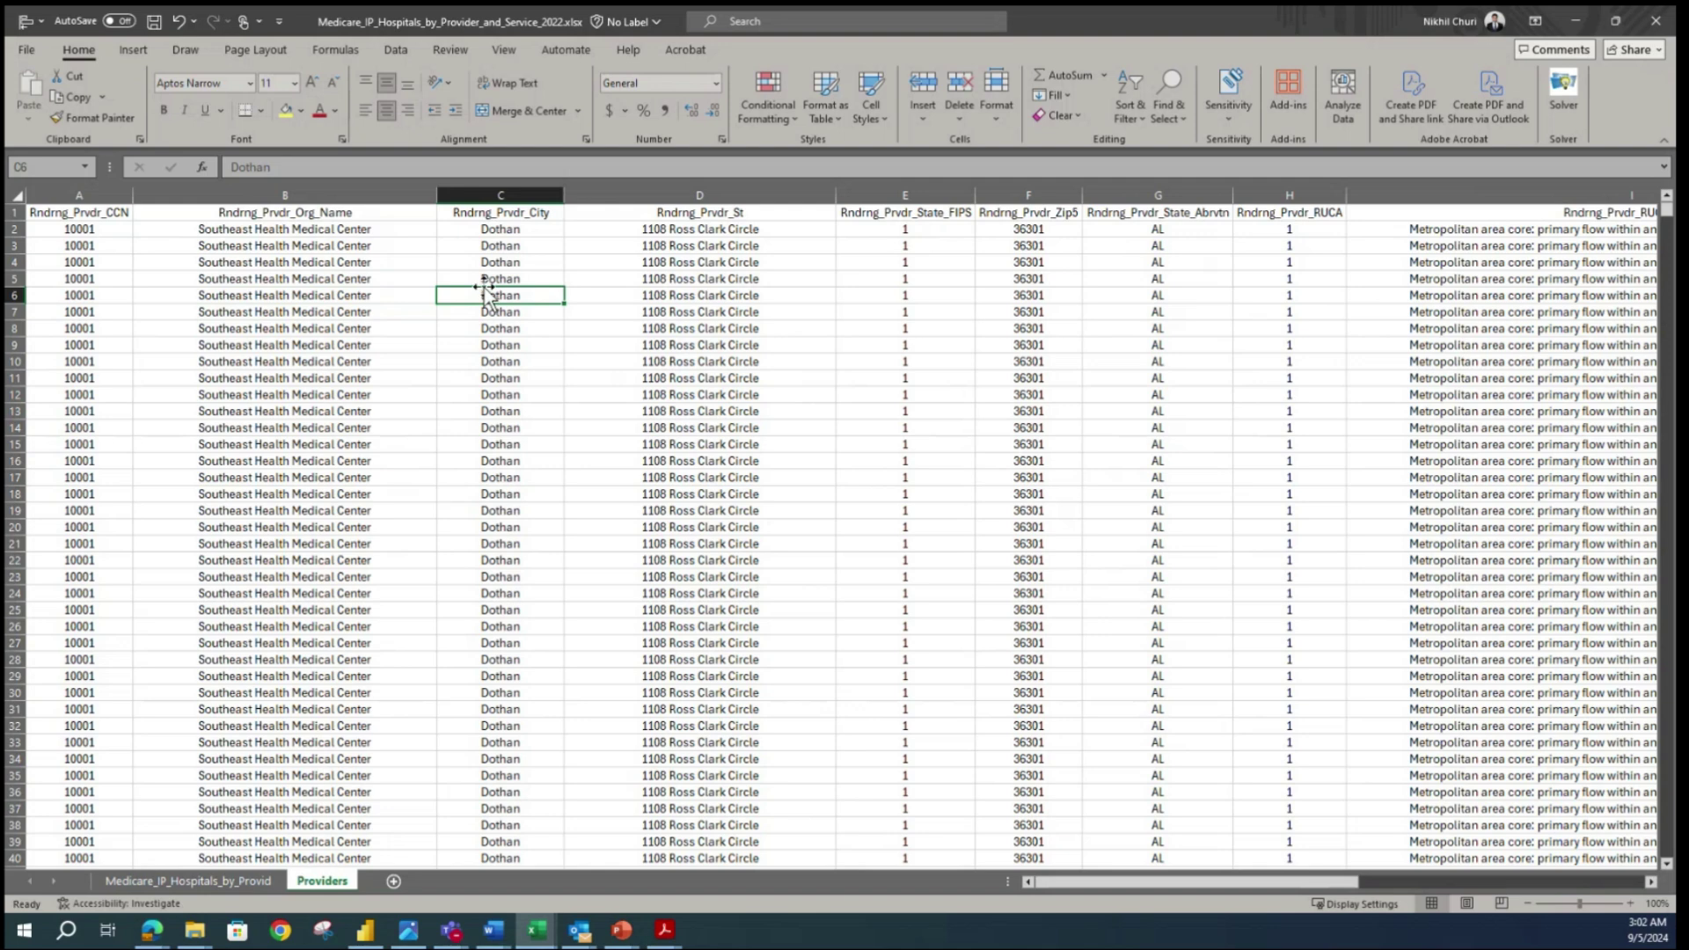
click(691, 310)
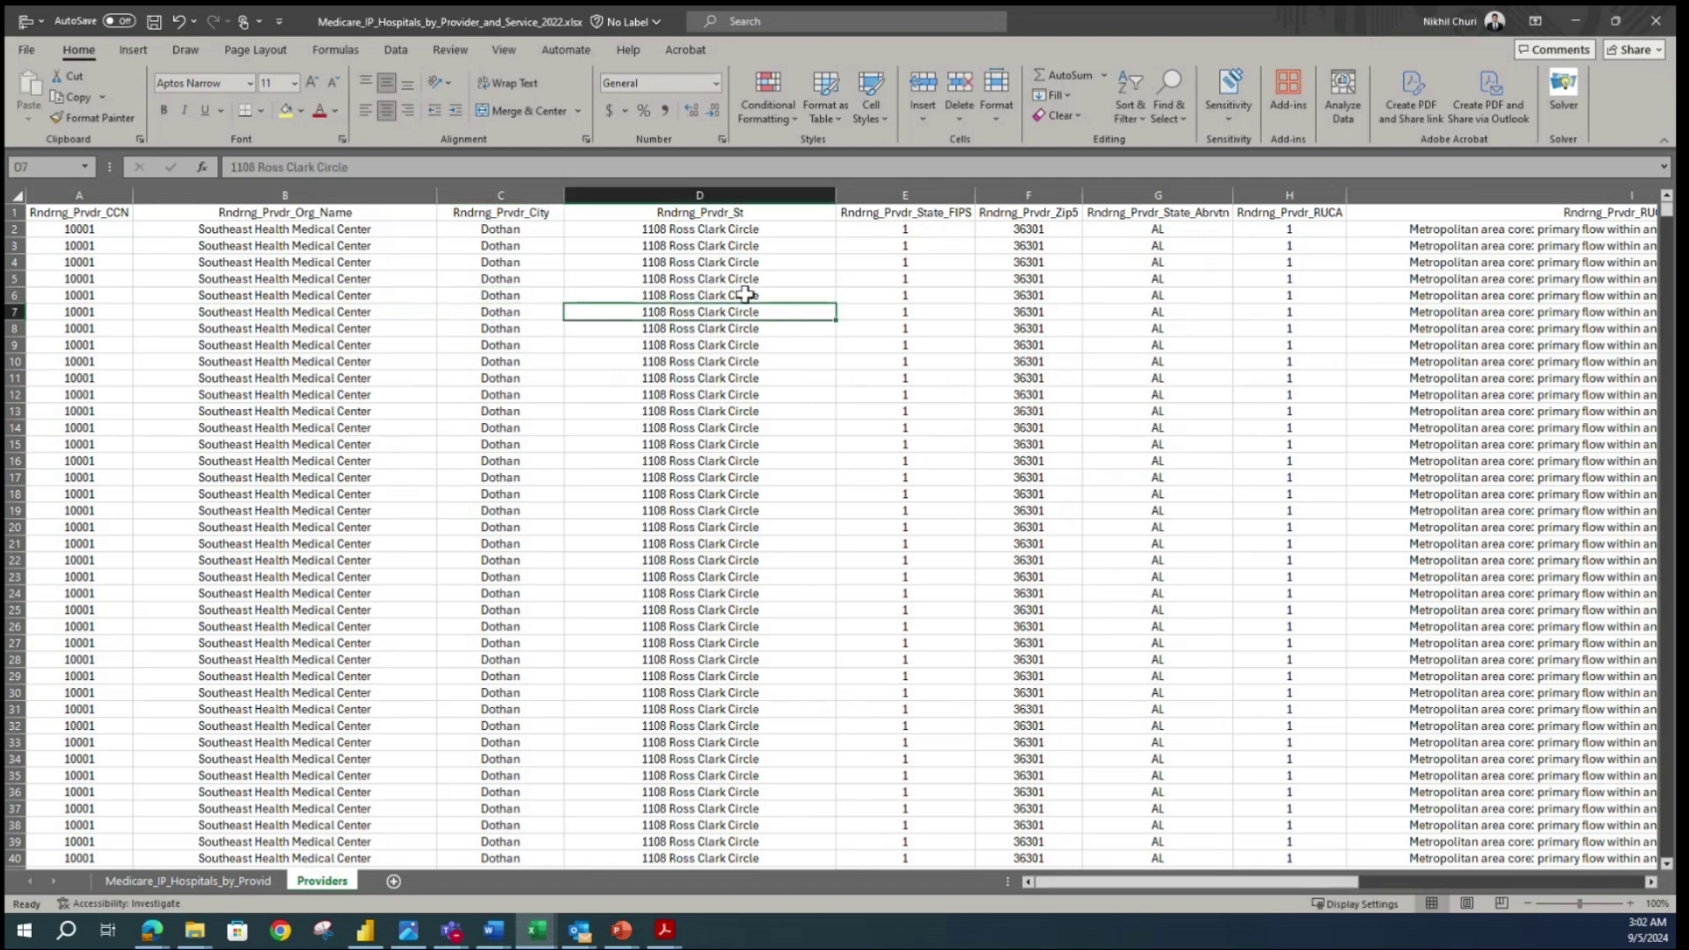
click(928, 290)
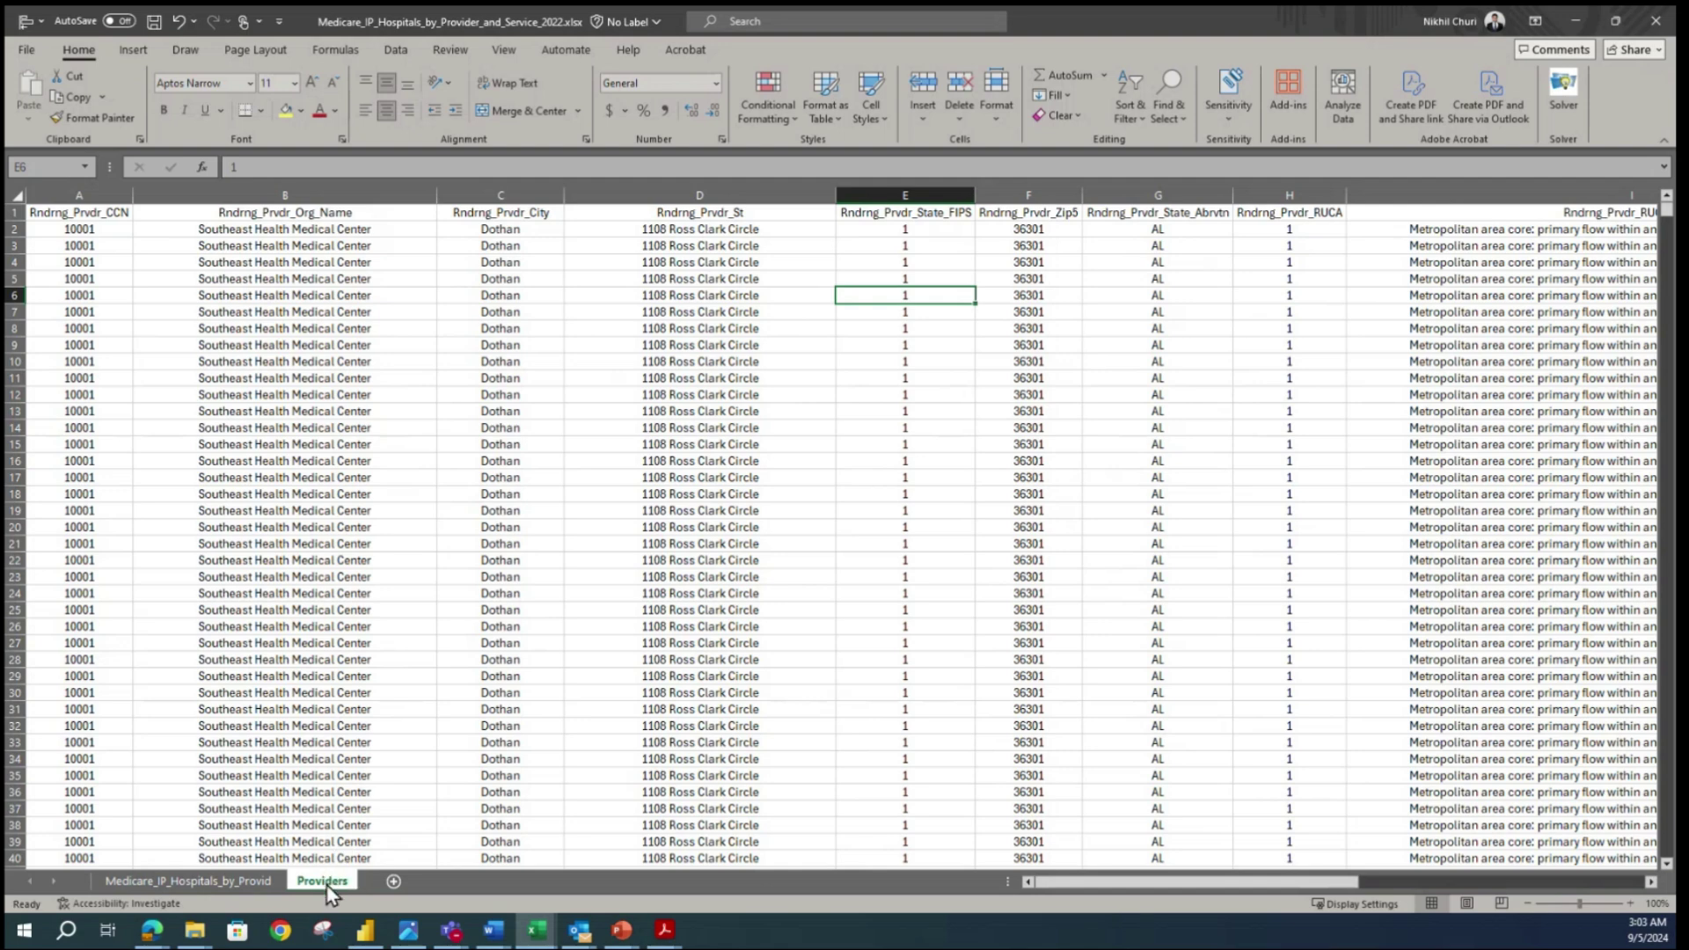
click(196, 330)
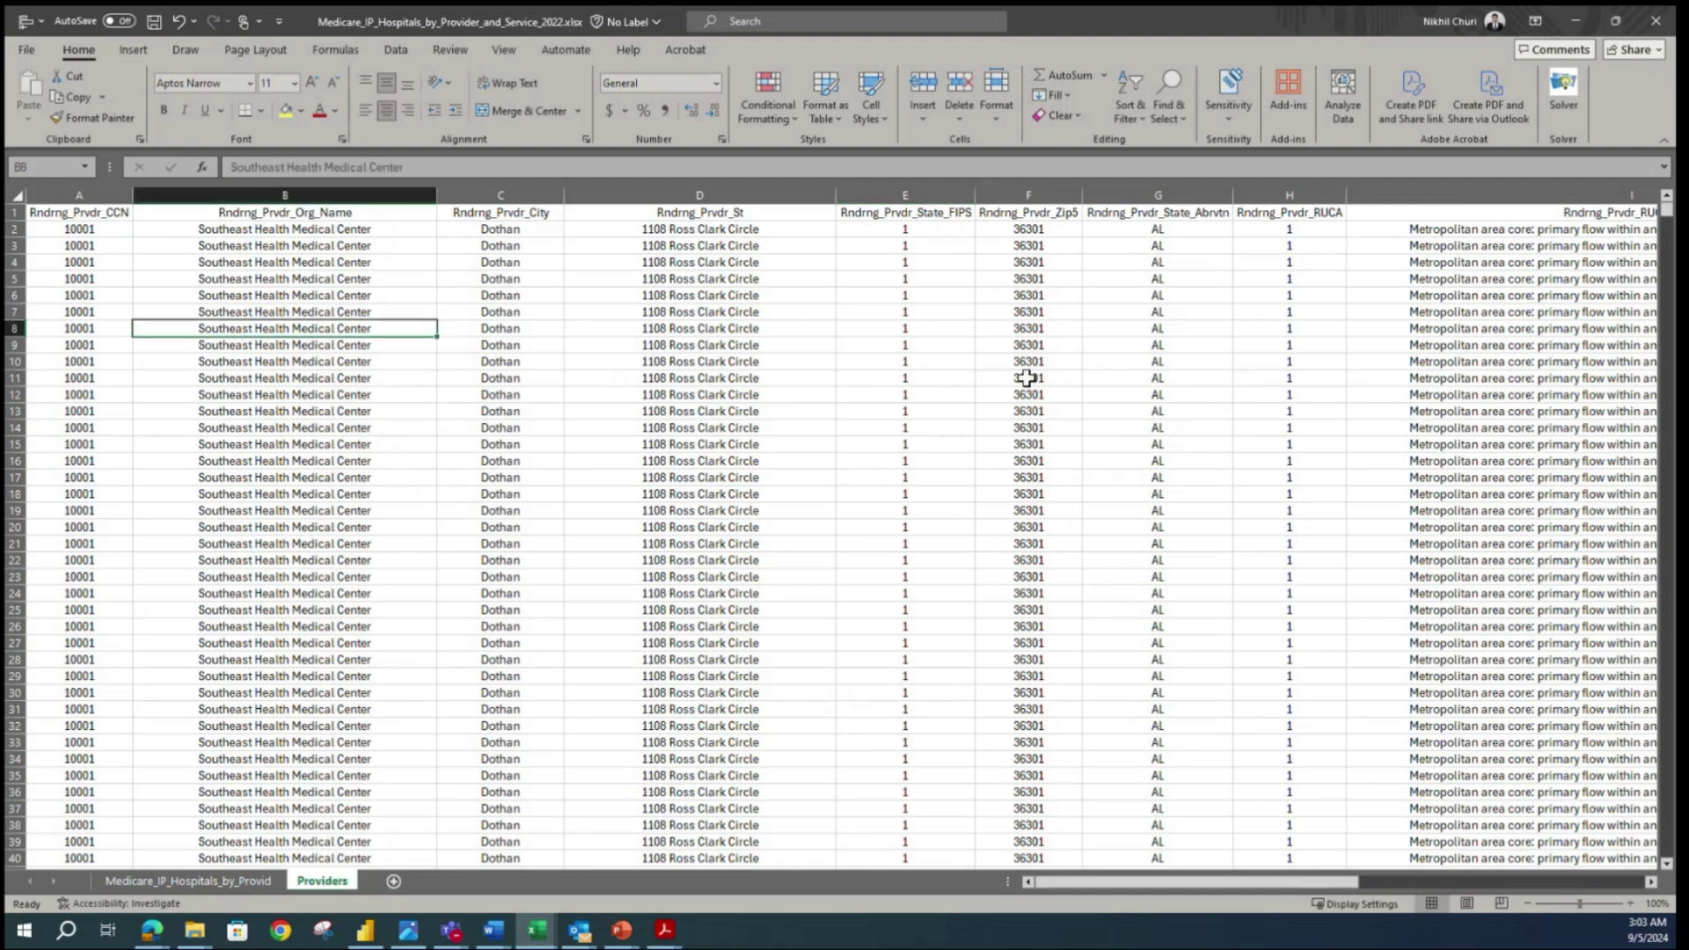
- Delete the entire Rndrng_Prvdr_State_FIPS column from the Providers sheet
click(926, 192)
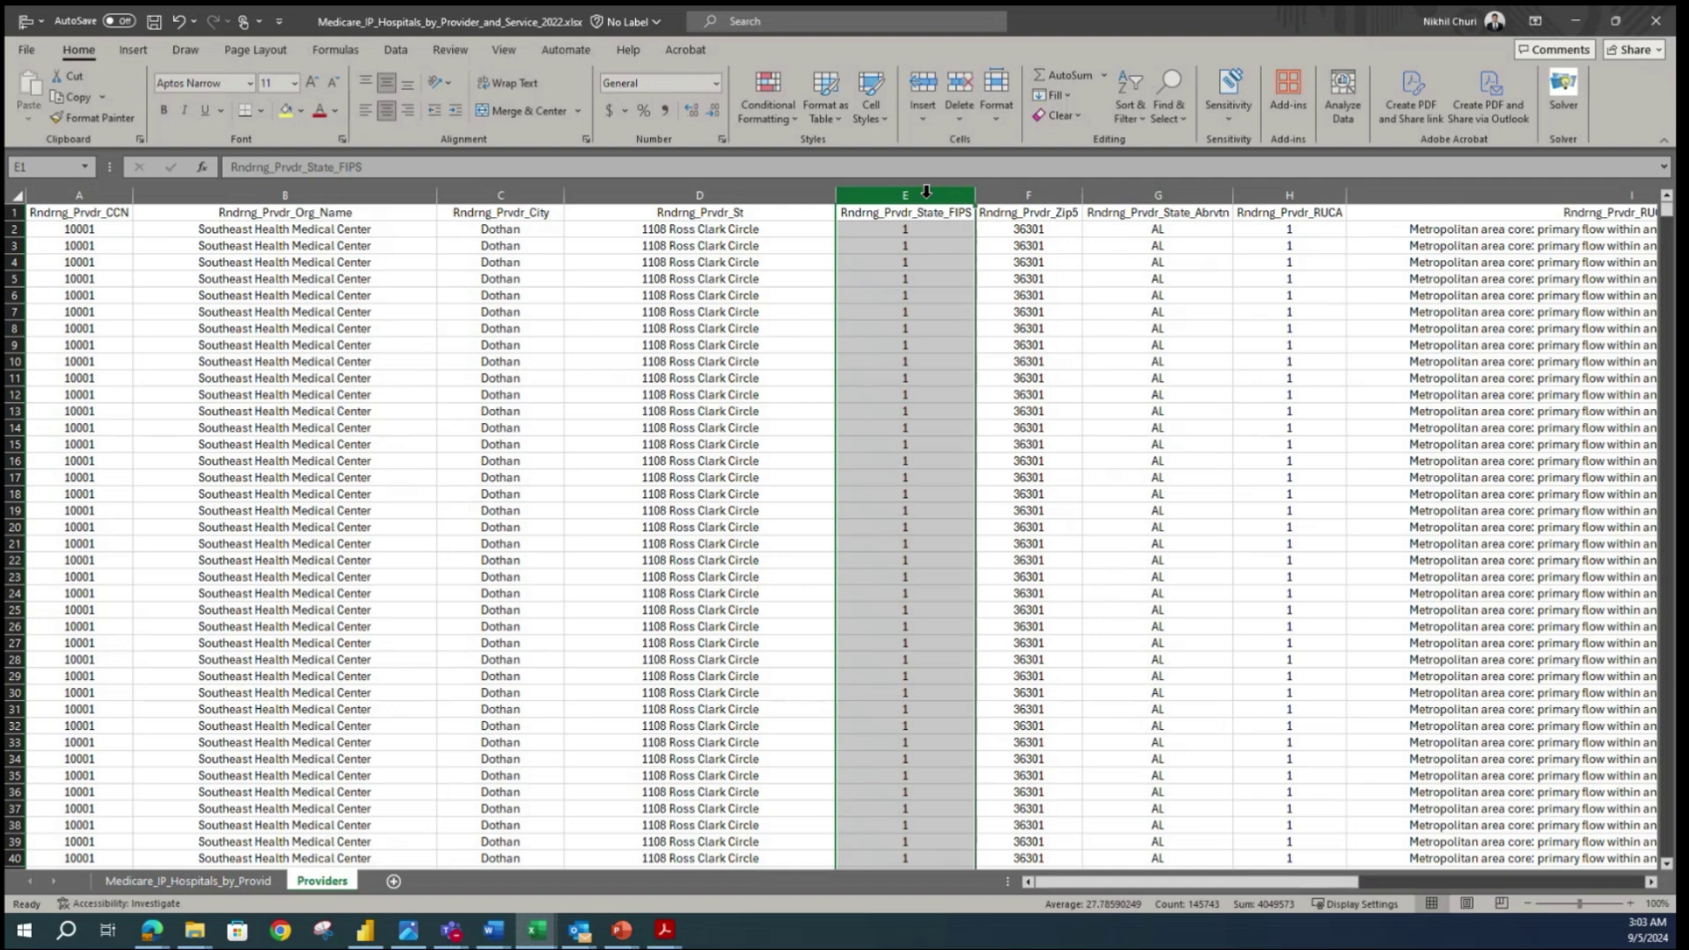
right_click(926, 192)
key(Escape)
right_click(925, 192)
key(Escape)
right_click(925, 192)
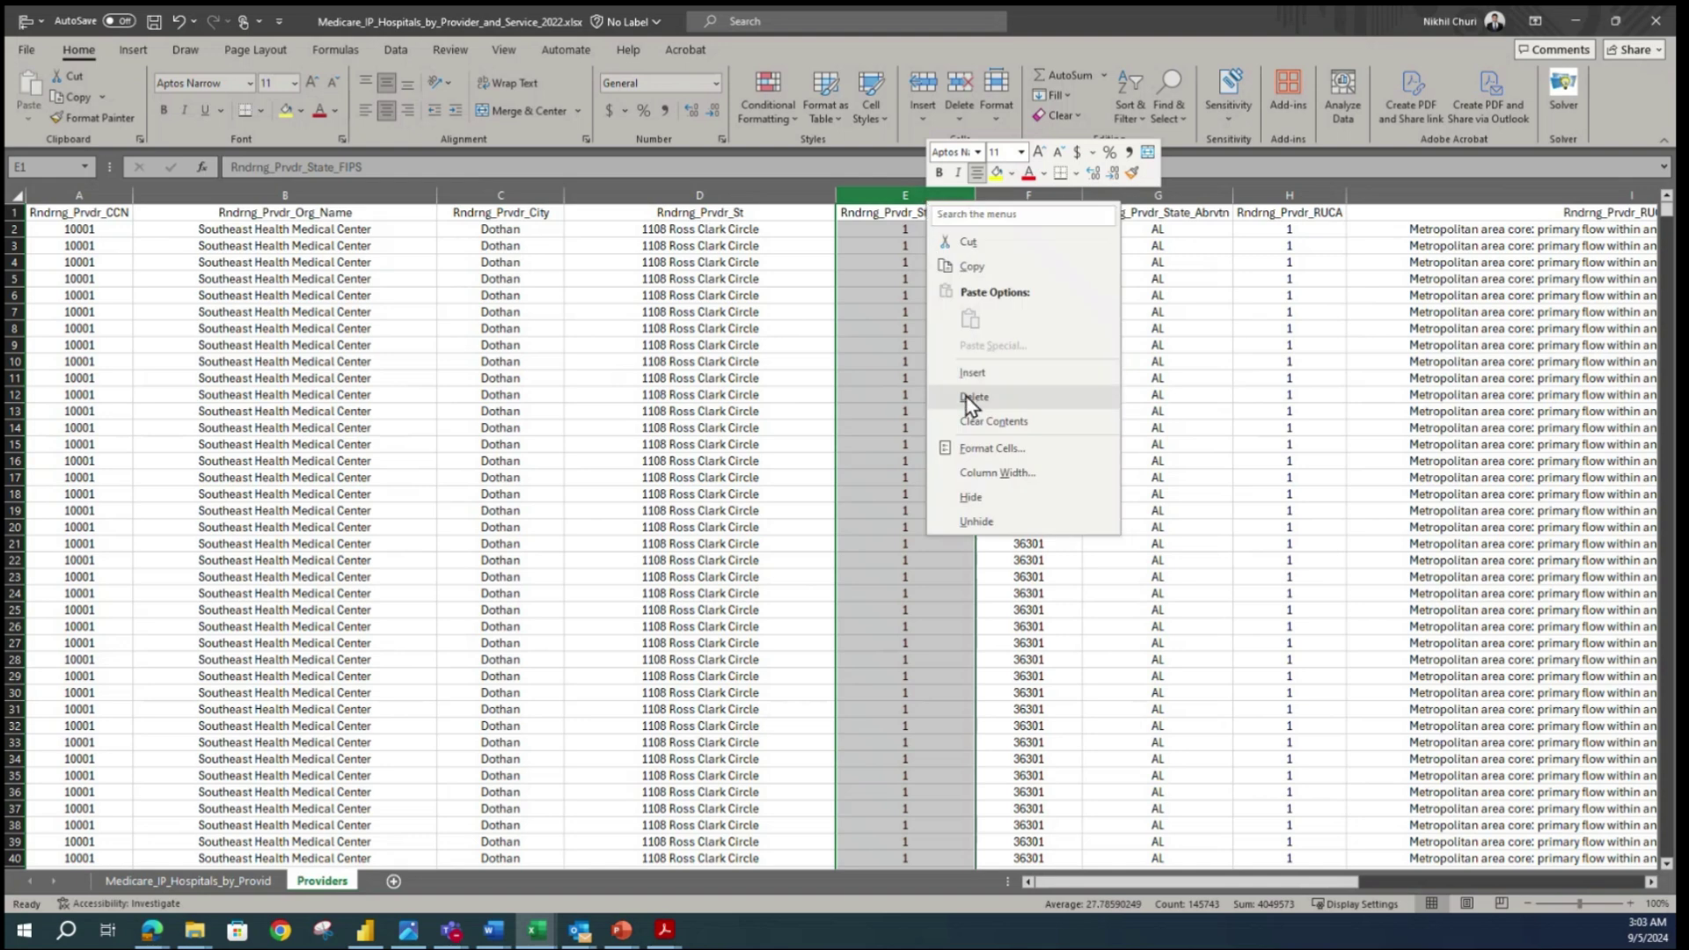
click(967, 398)
click(891, 377)
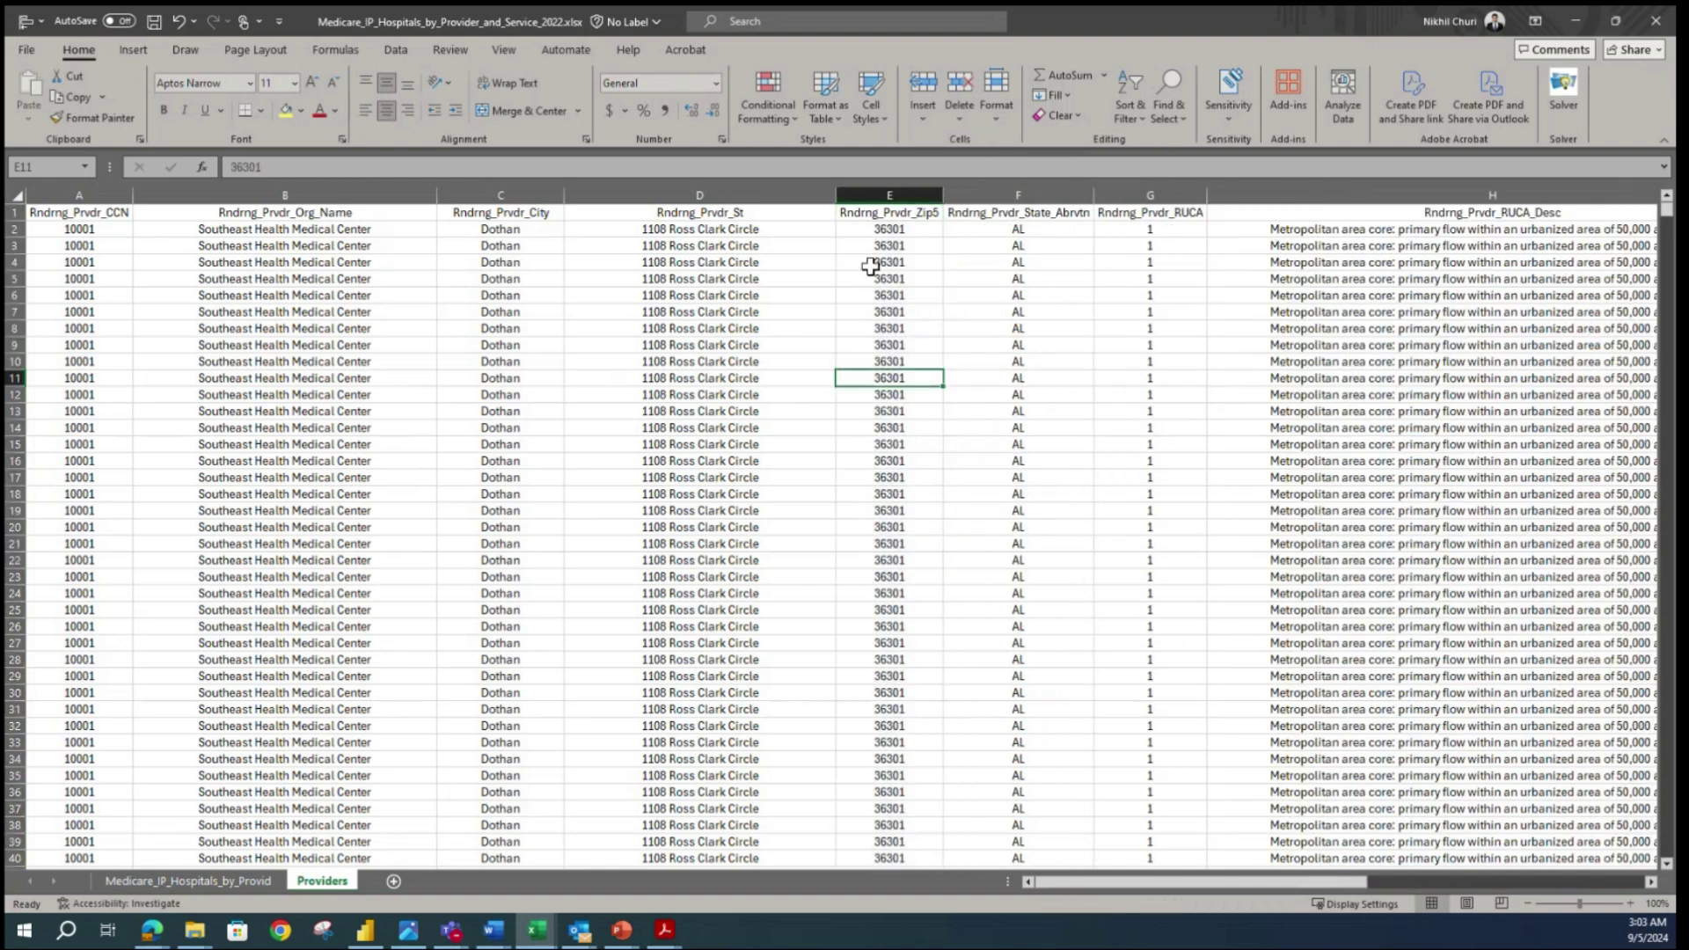
- Delete the Rndrng_Prvdr_RUCA column from the Providers sheet, keeping the state abbreviation column
click(982, 217)
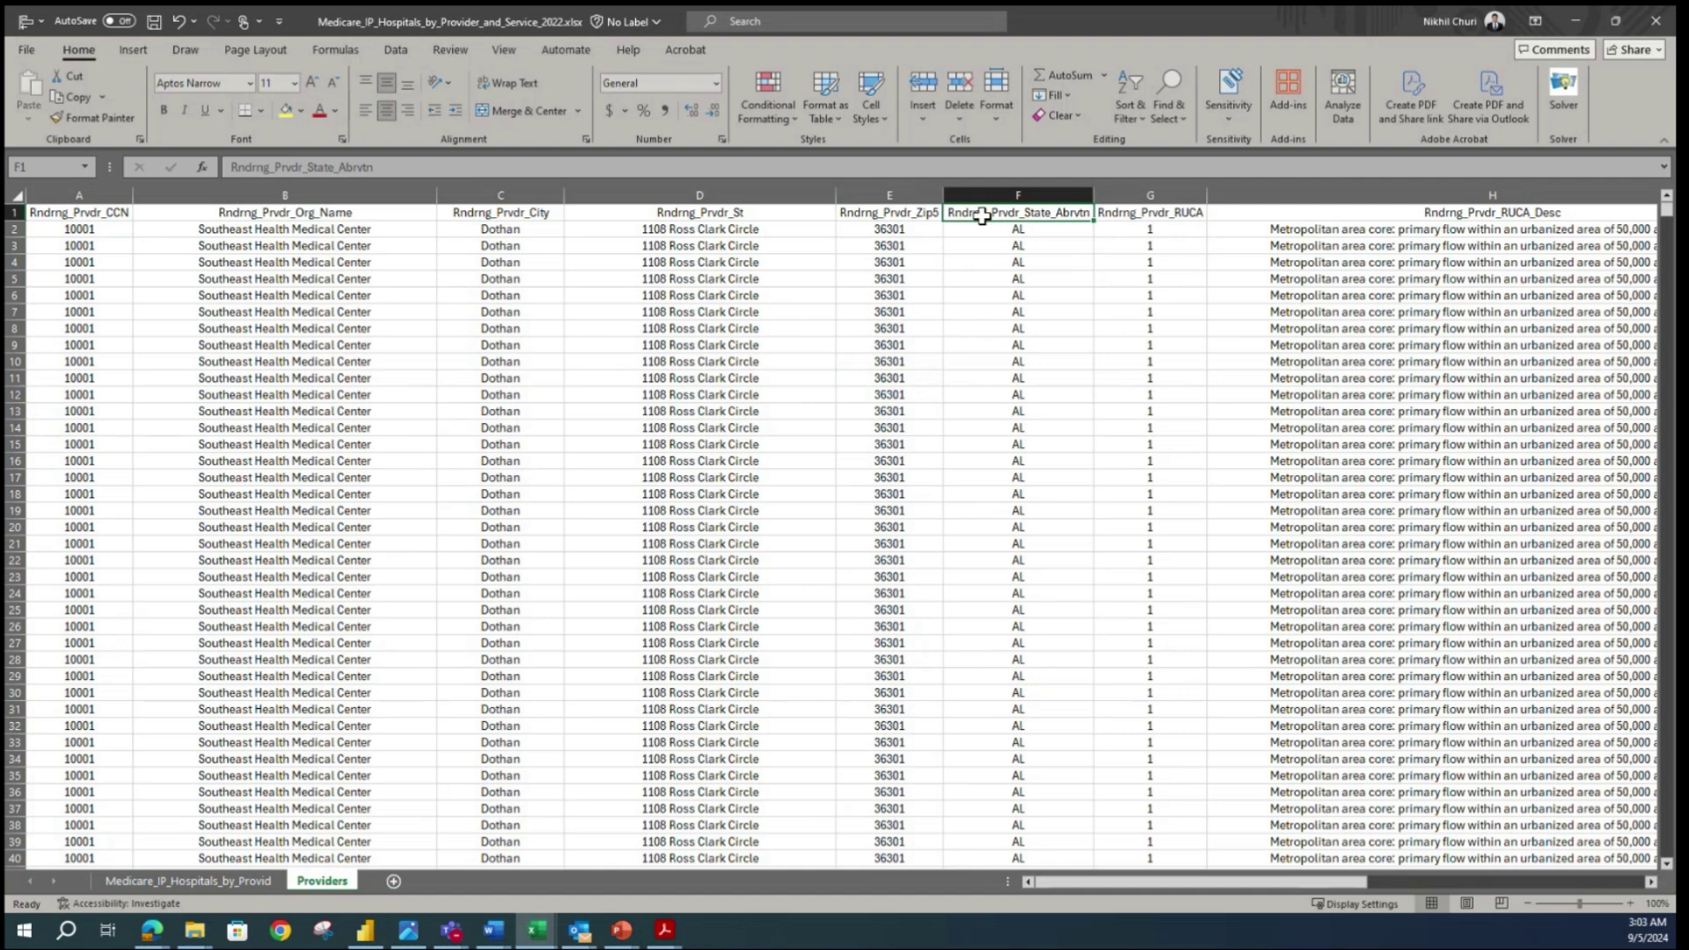
click(1140, 216)
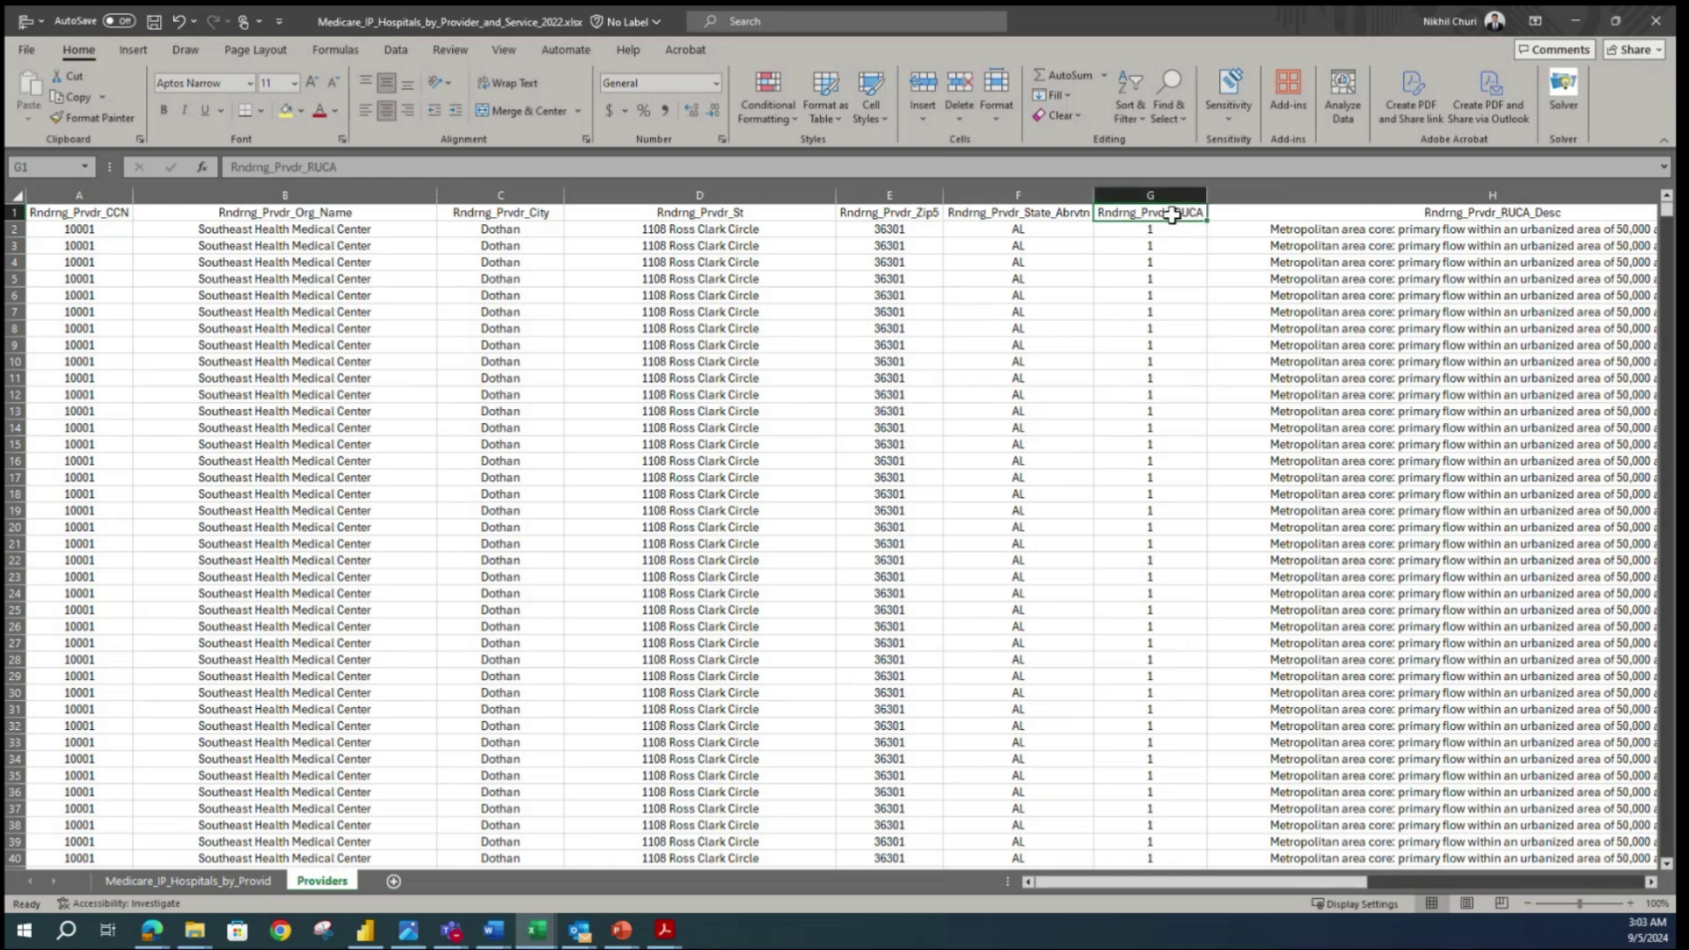
right_click(1126, 195)
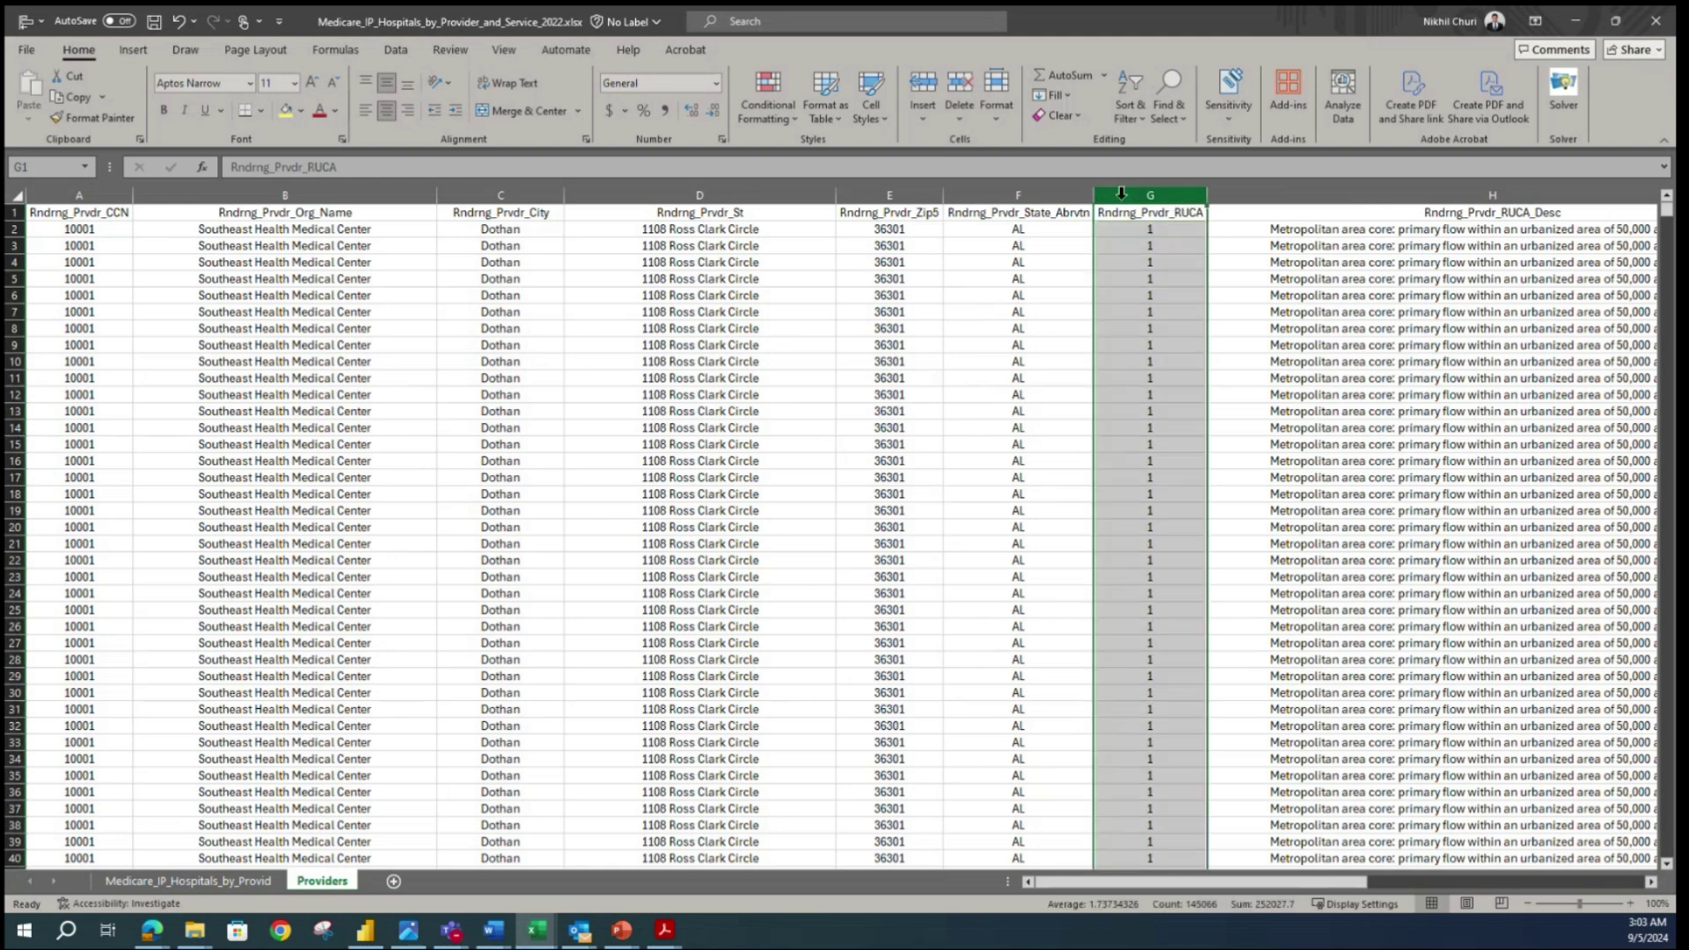
click(1171, 395)
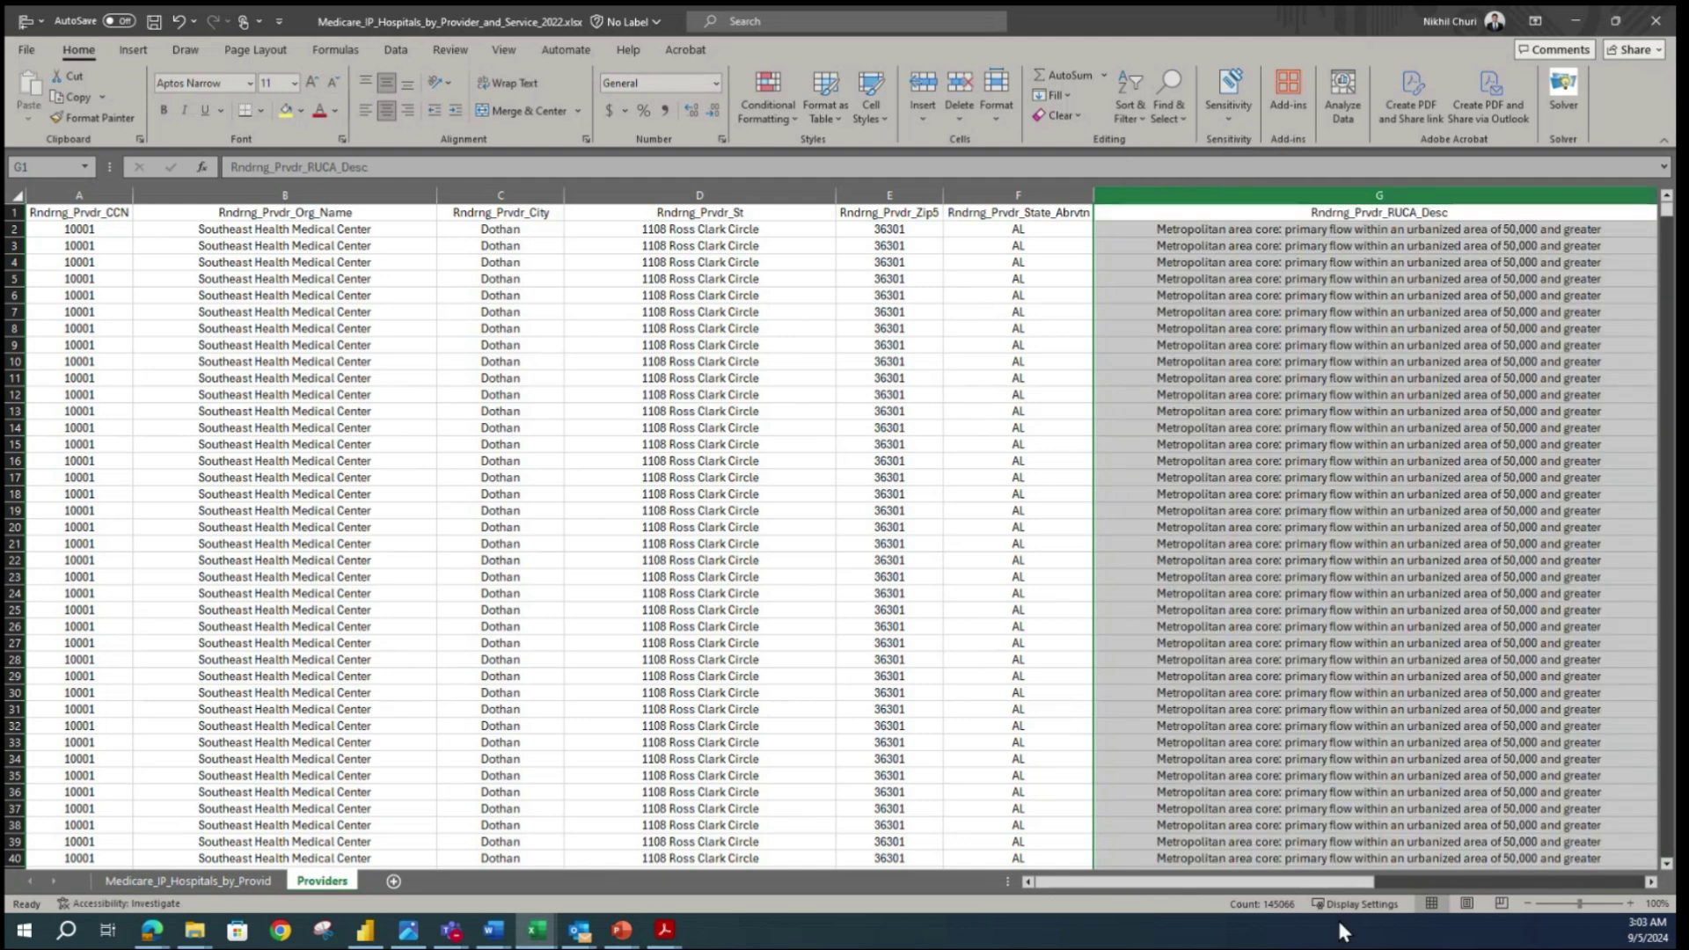
- Delete the Rndrng_Prvdr_RUCA_Desc column from the Providers sheet and clear the column selection
drag(1342, 887, 1533, 891)
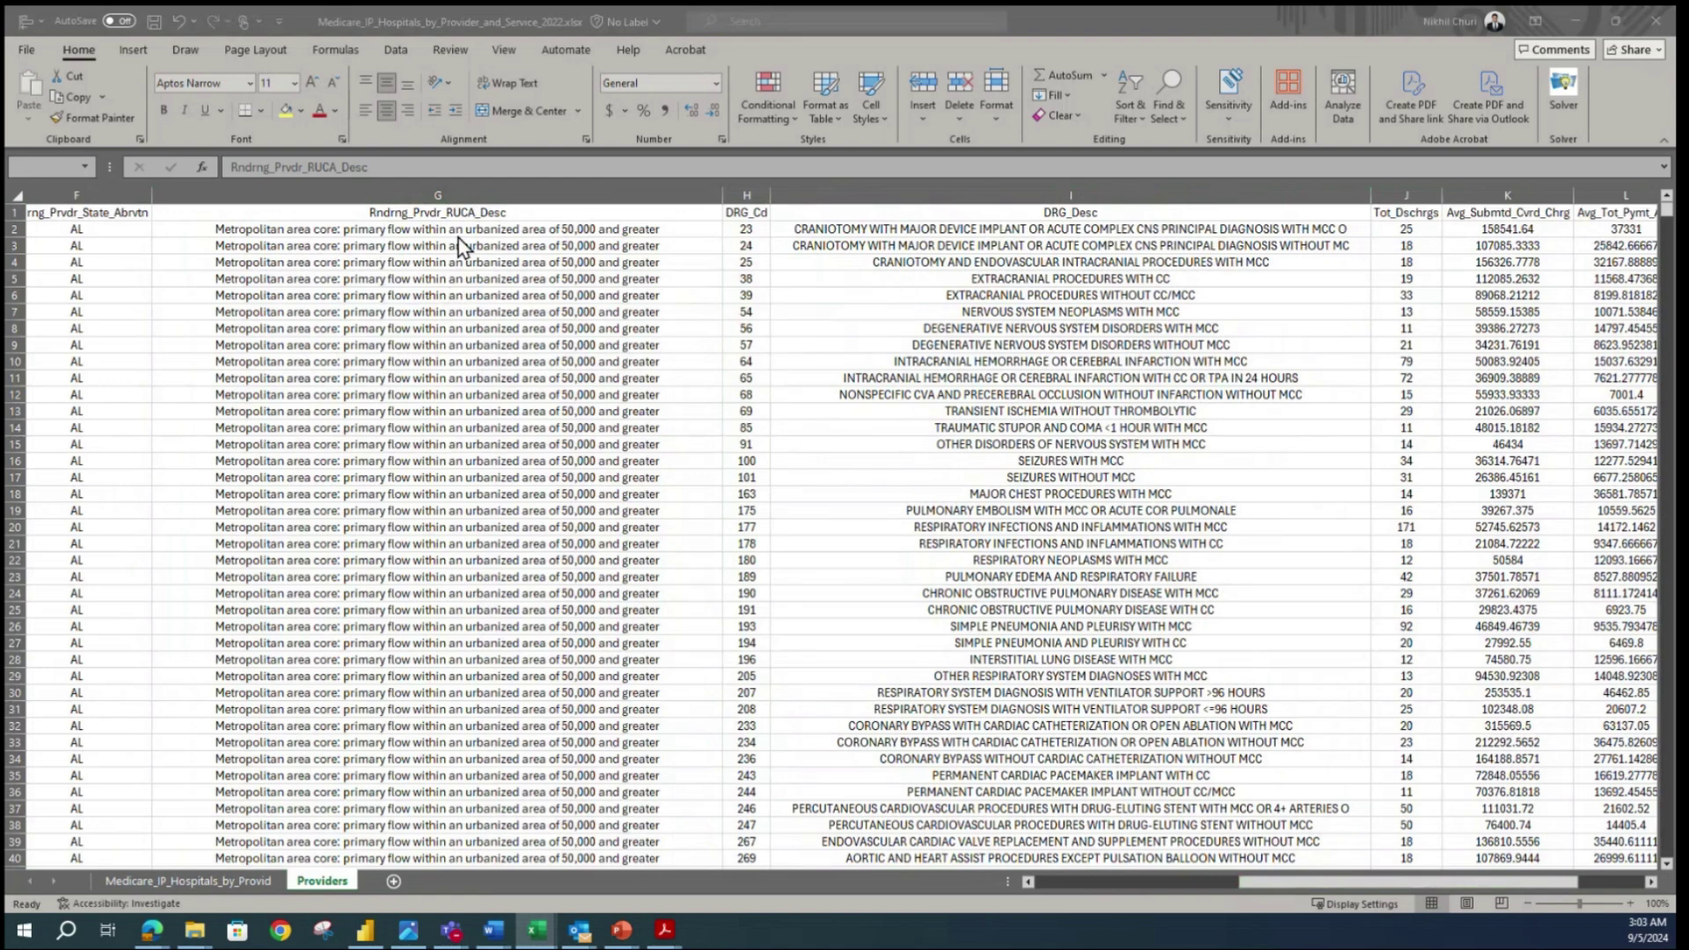
click(387, 185)
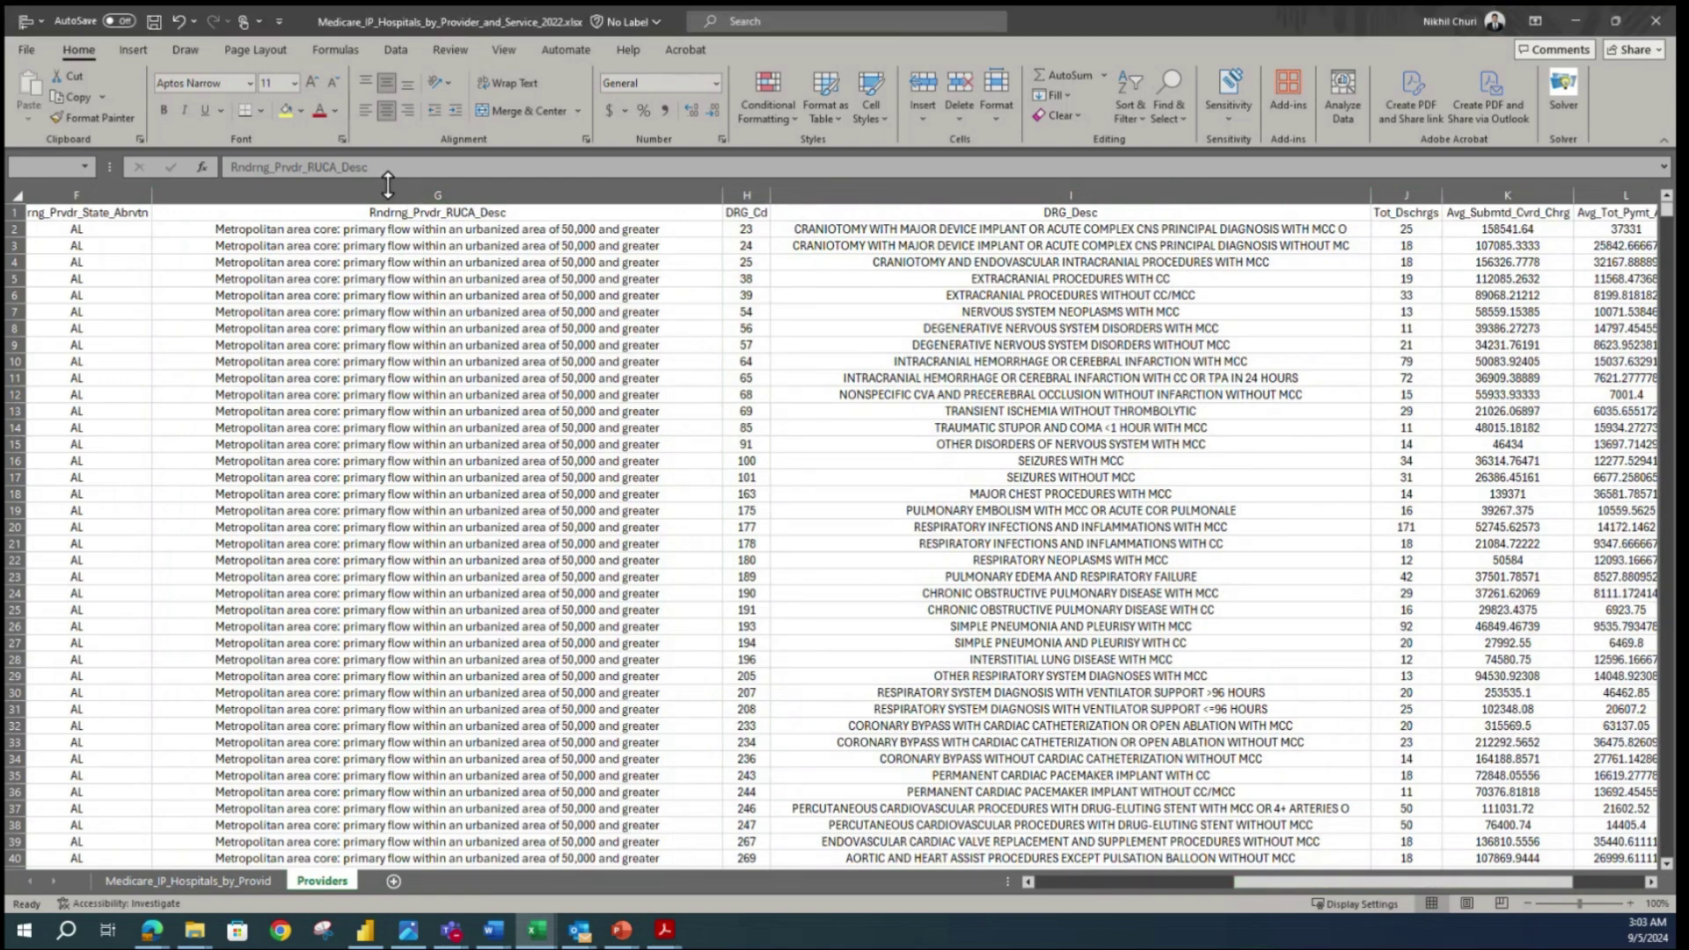
right_click(390, 197)
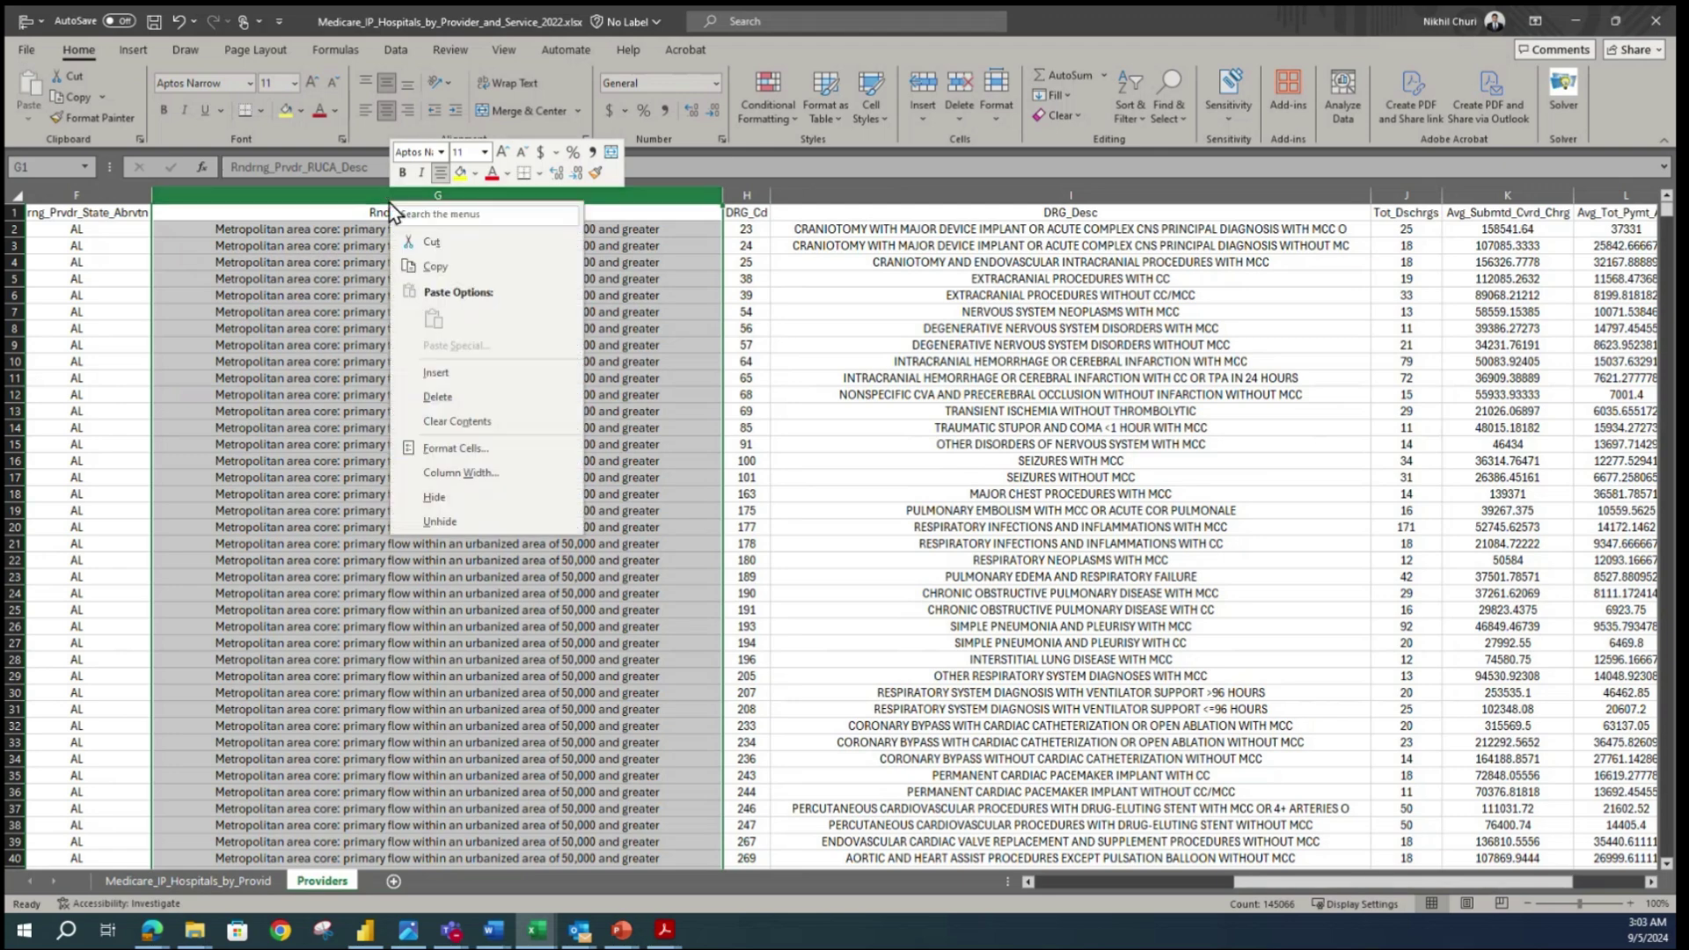
click(457, 396)
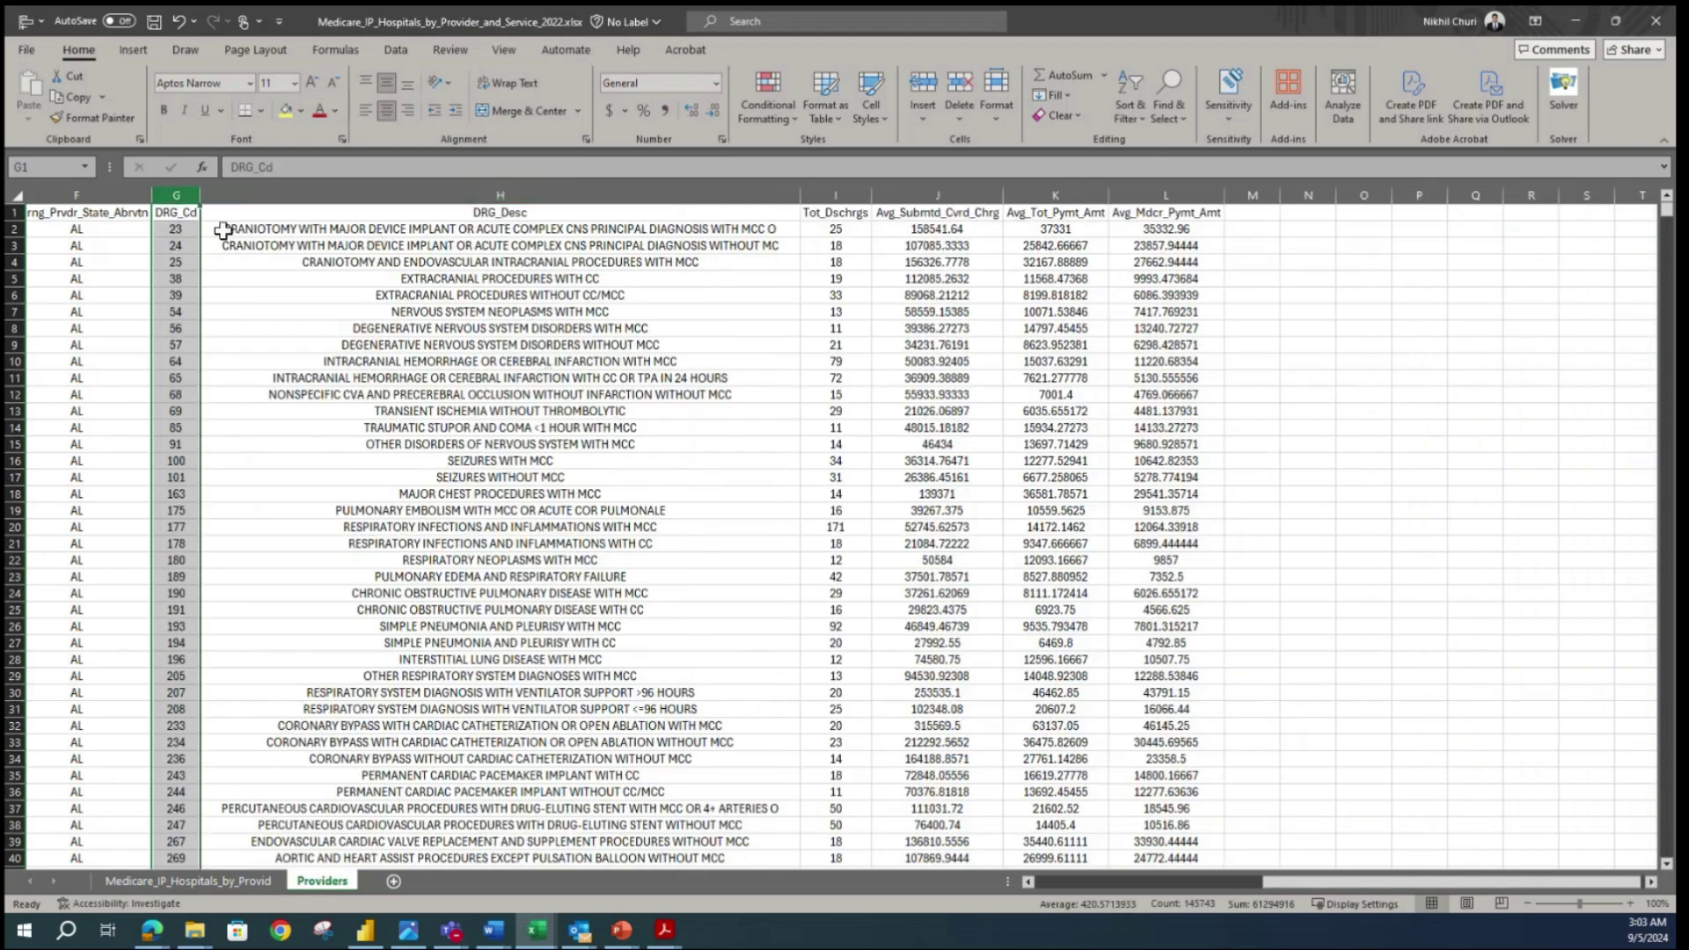
click(176, 246)
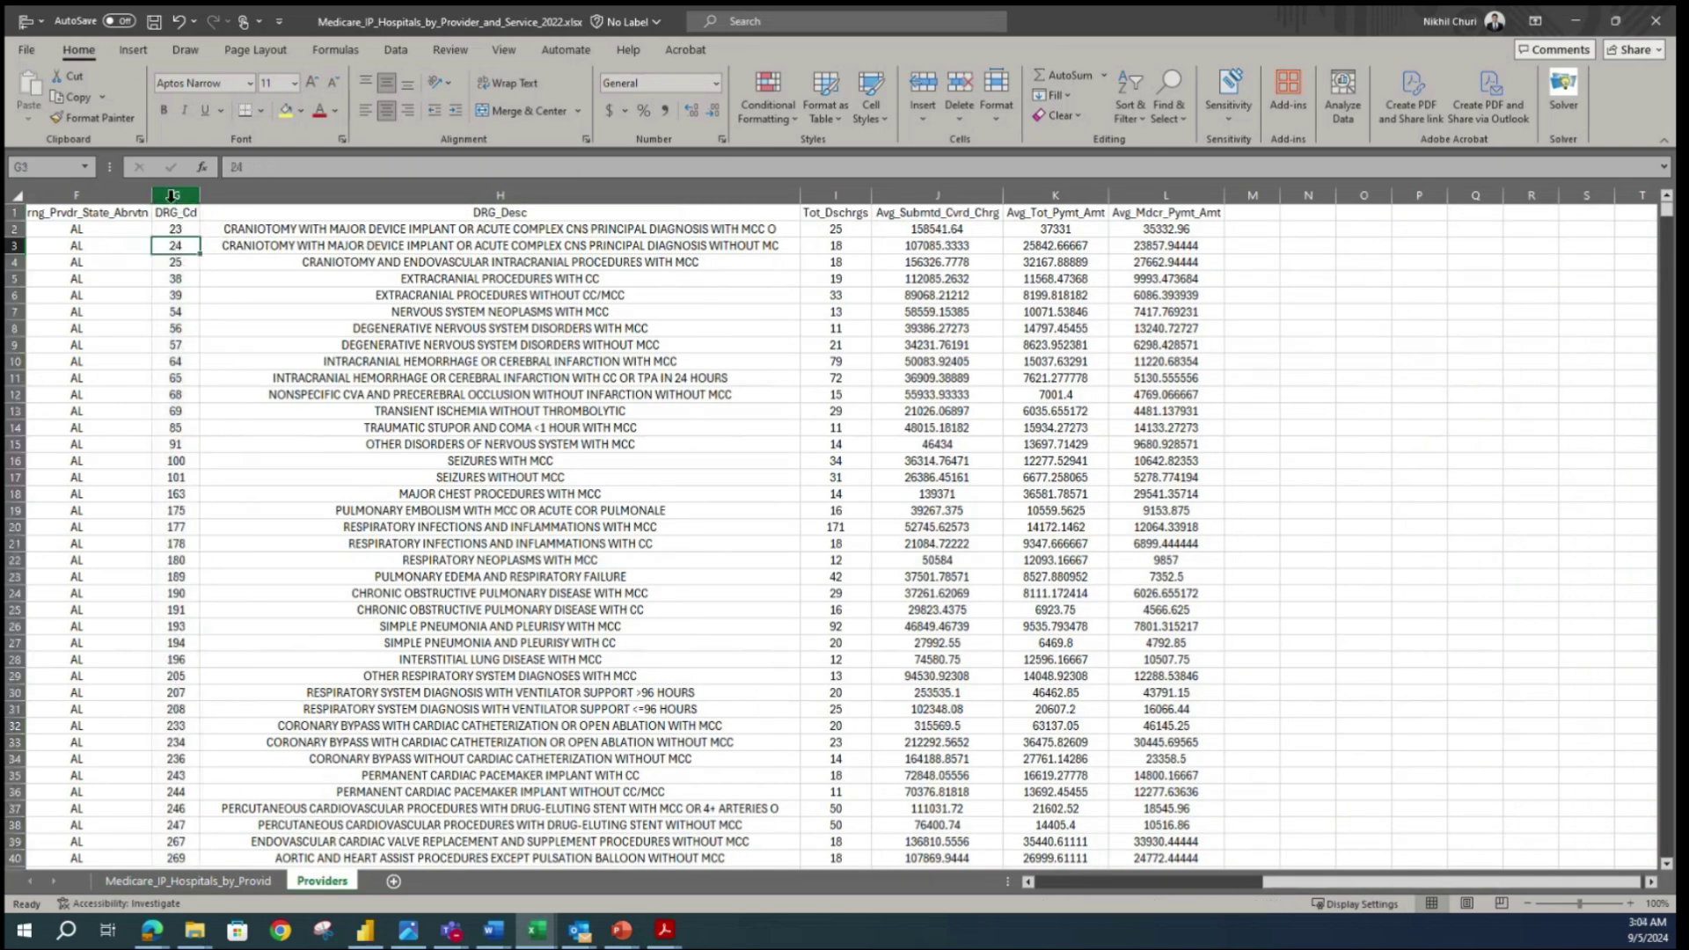
- Delete the DRG_Cd column from the Providers sheet
click(174, 196)
right_click(176, 197)
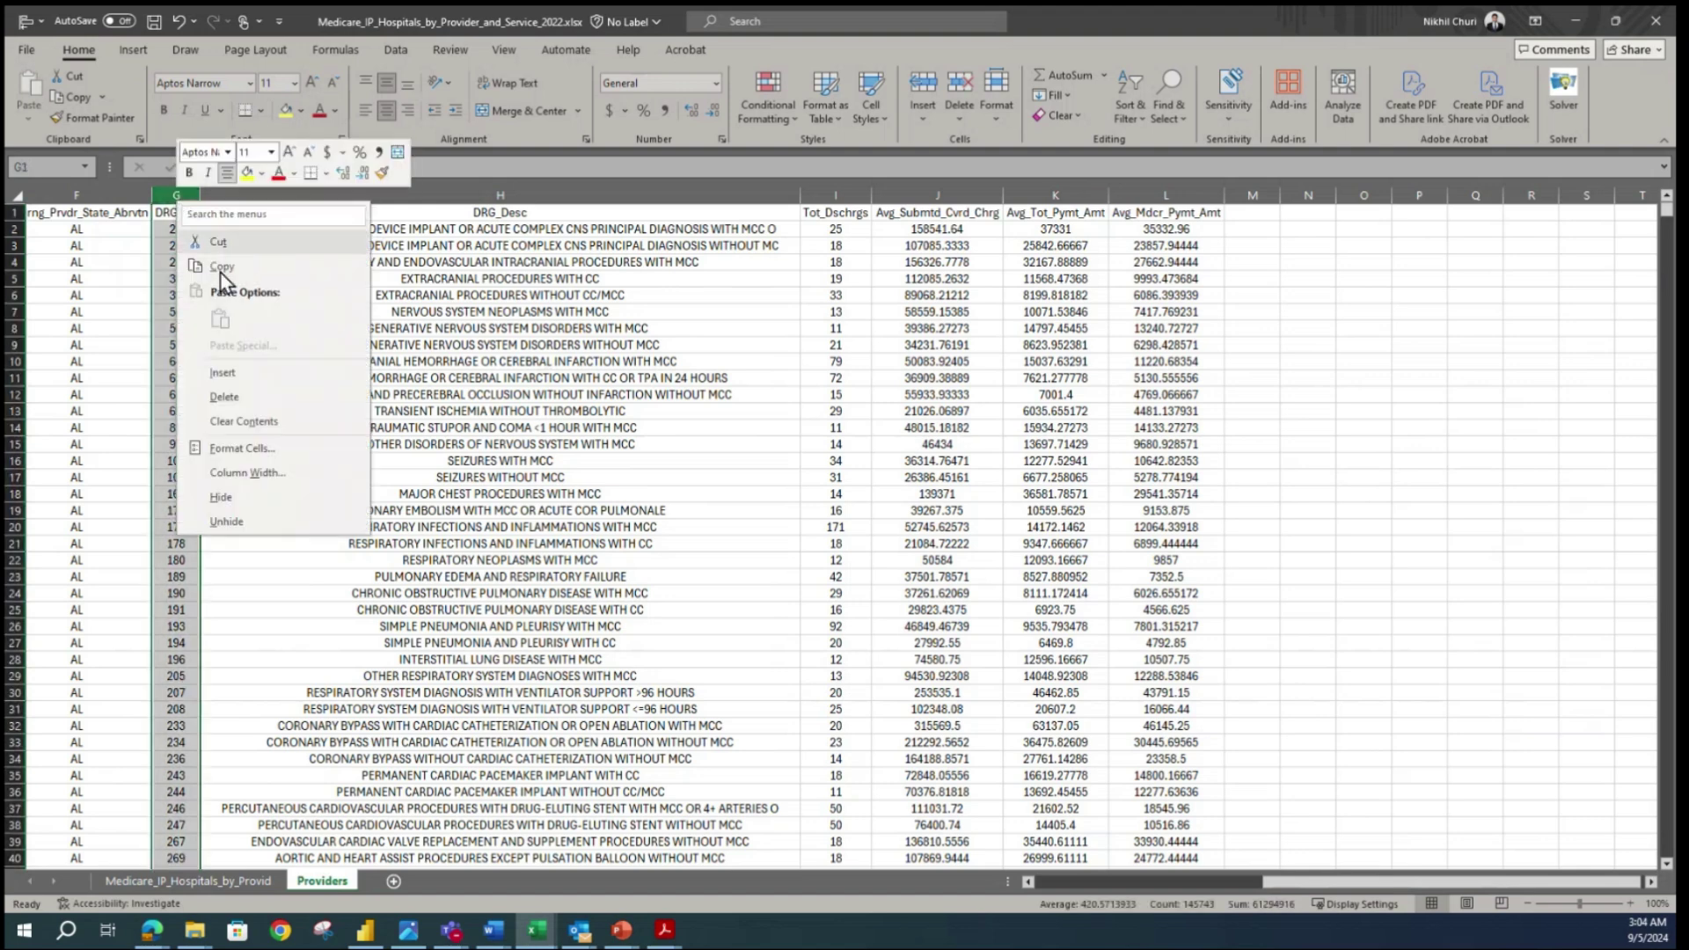
click(247, 403)
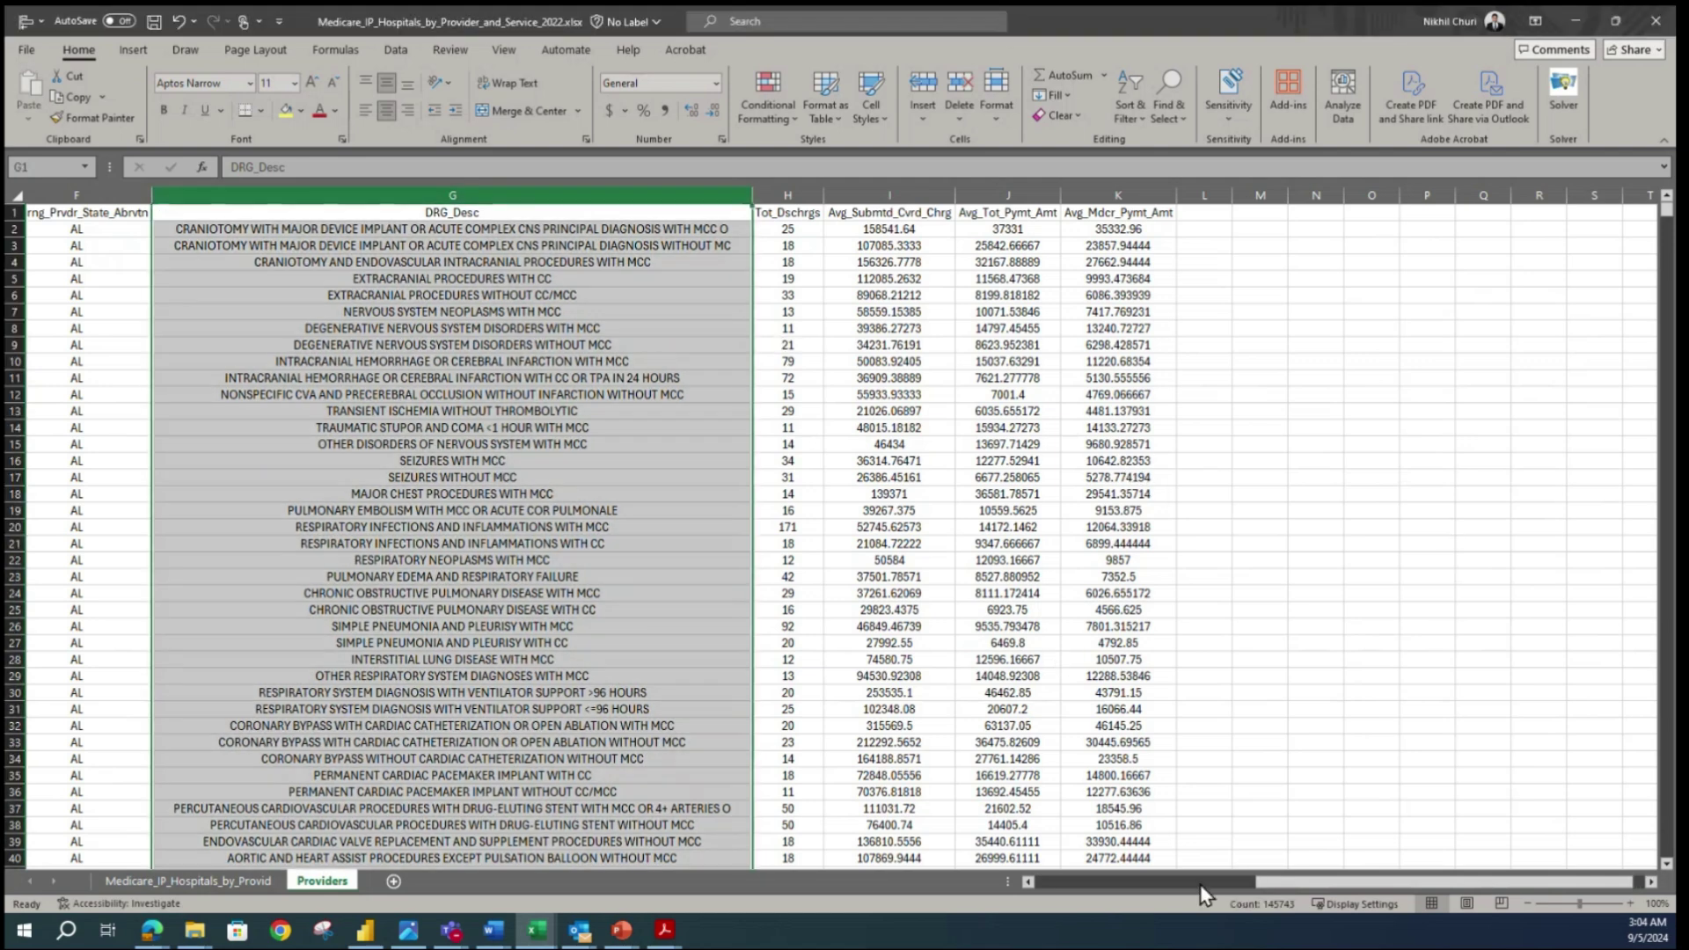
- Delete the DRG_Desc column from the Providers sheet and clear the column selection
drag(1286, 882, 1249, 861)
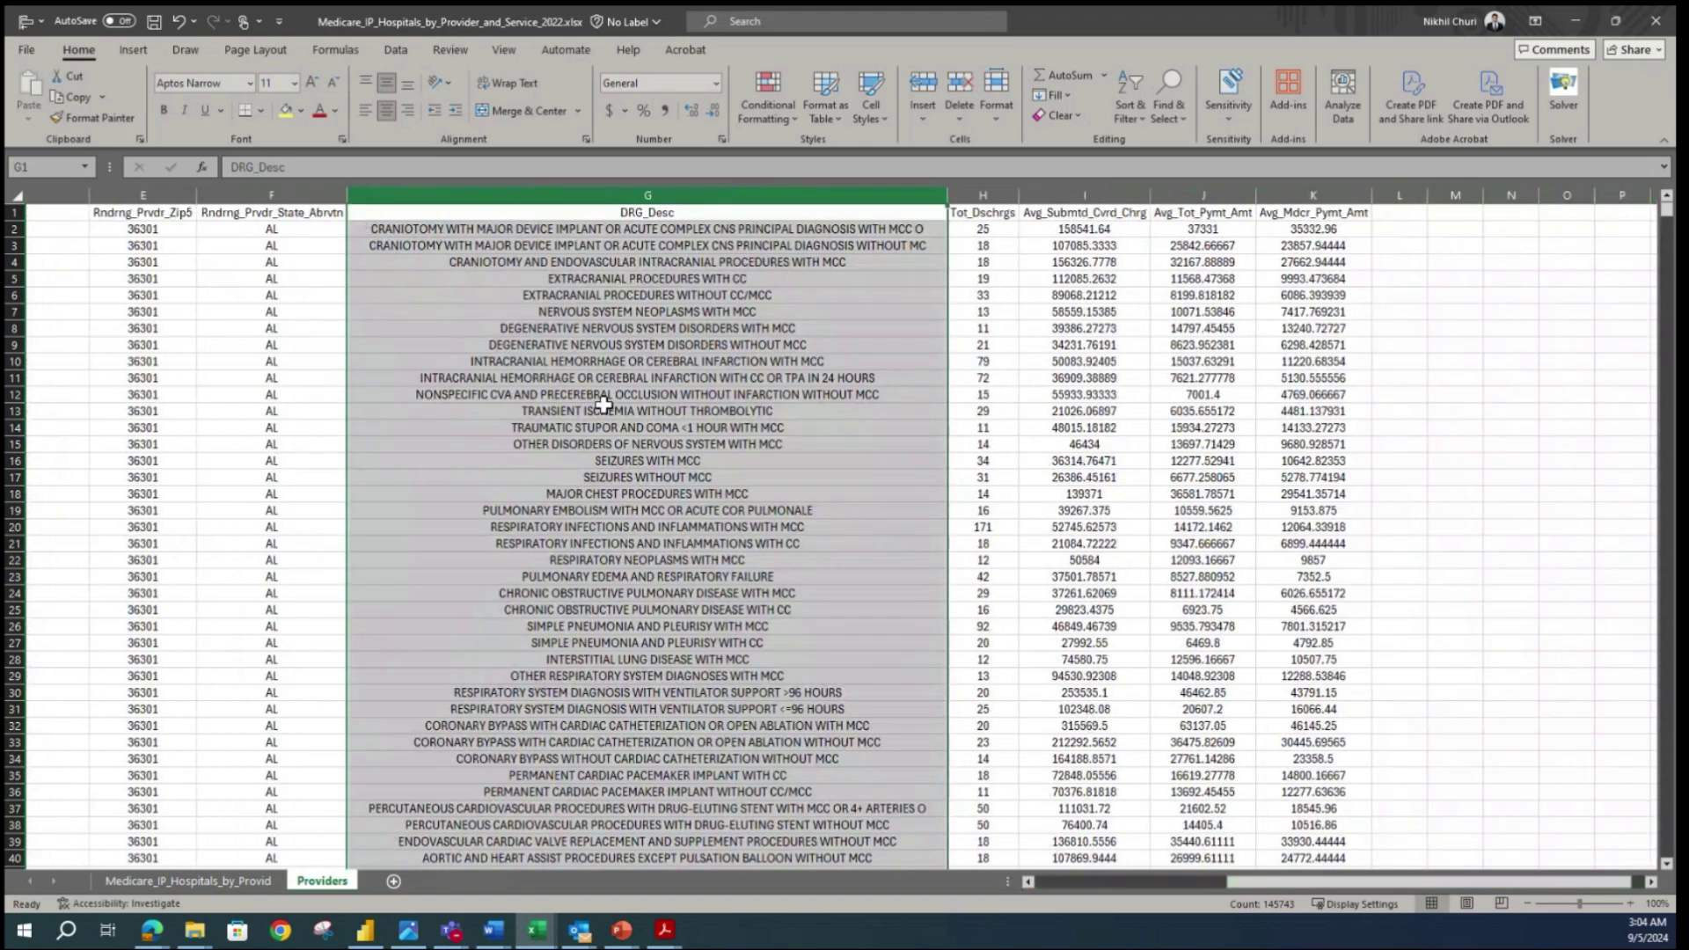
right_click(644, 192)
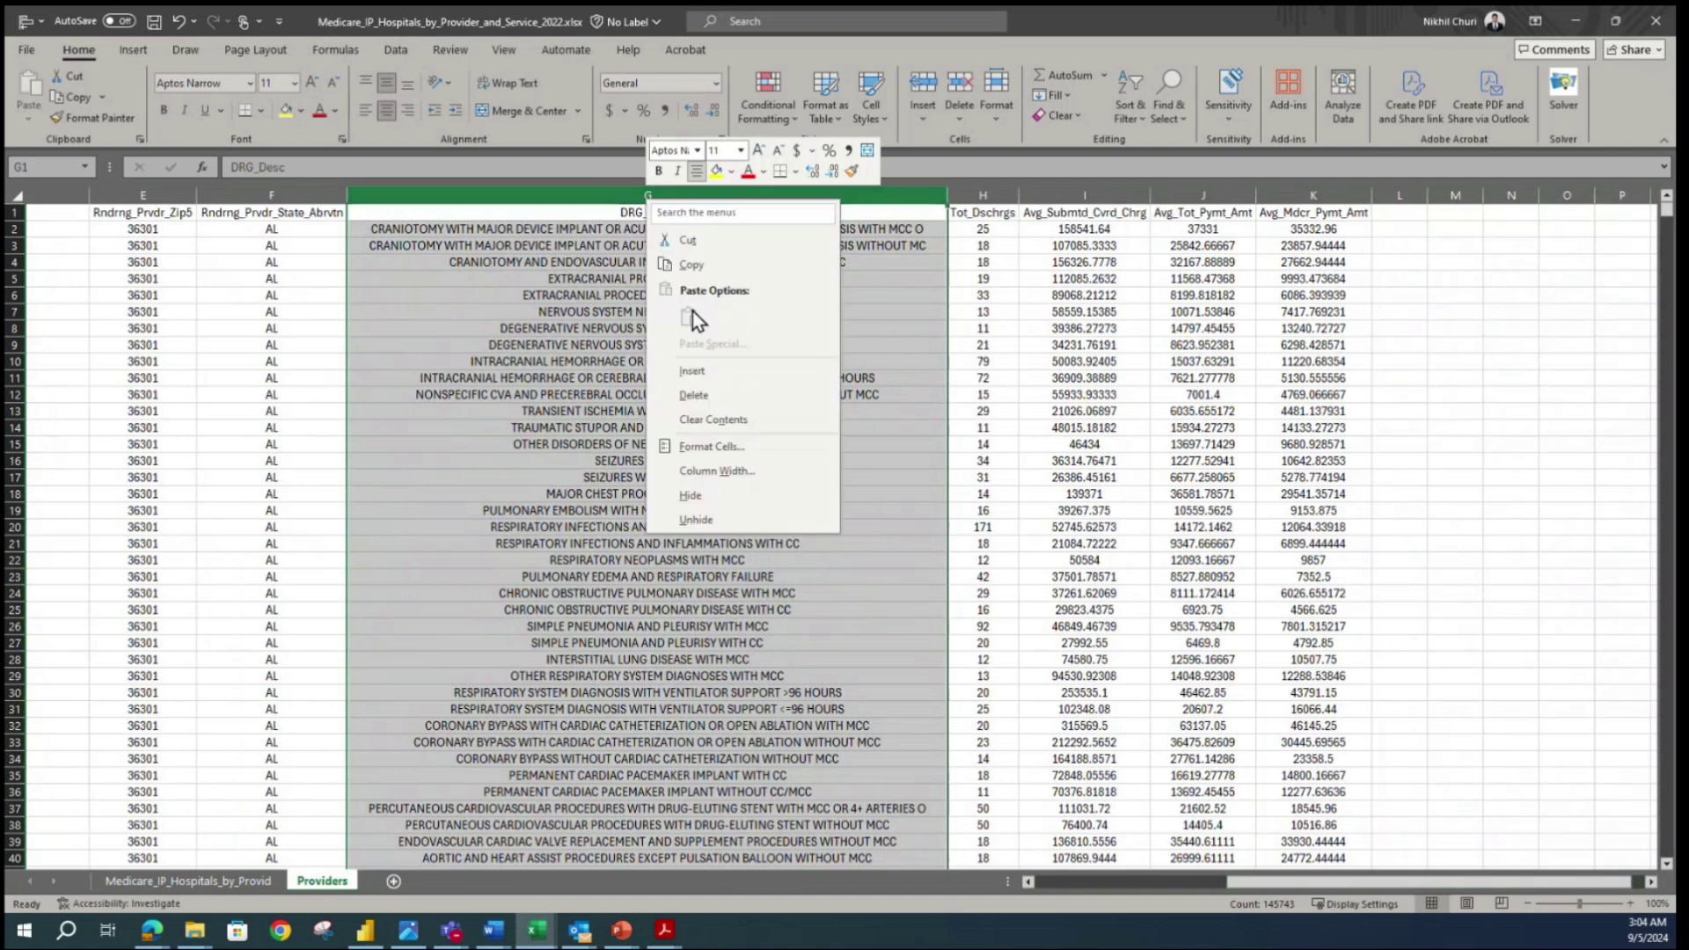
click(715, 400)
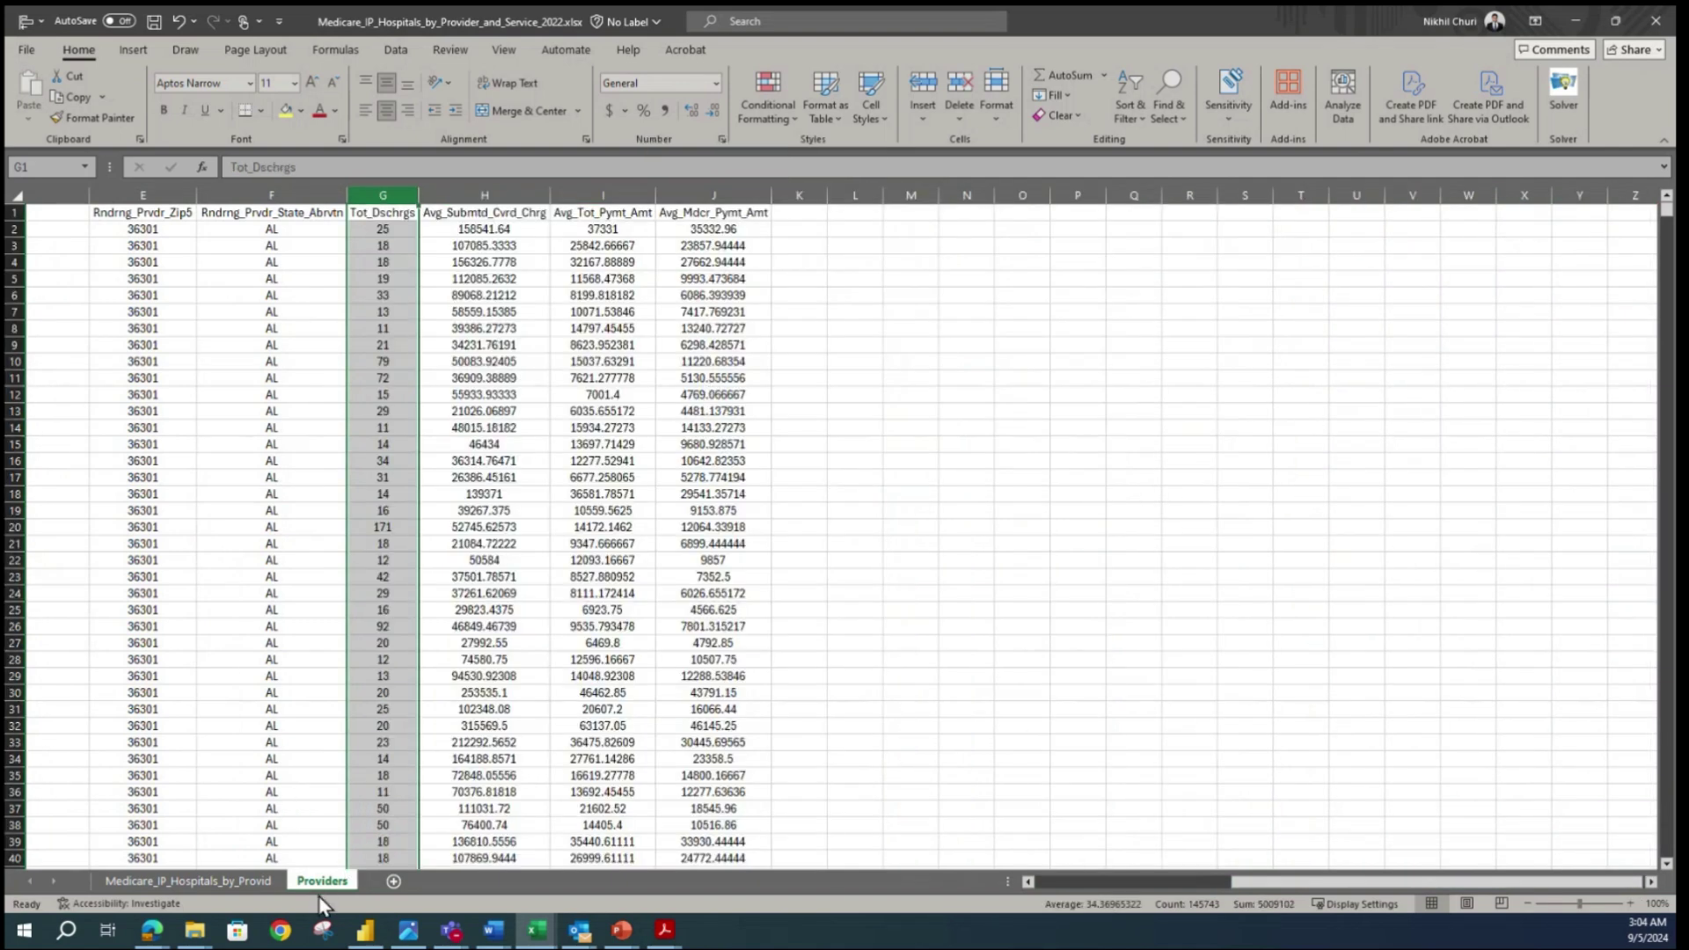
click(483, 662)
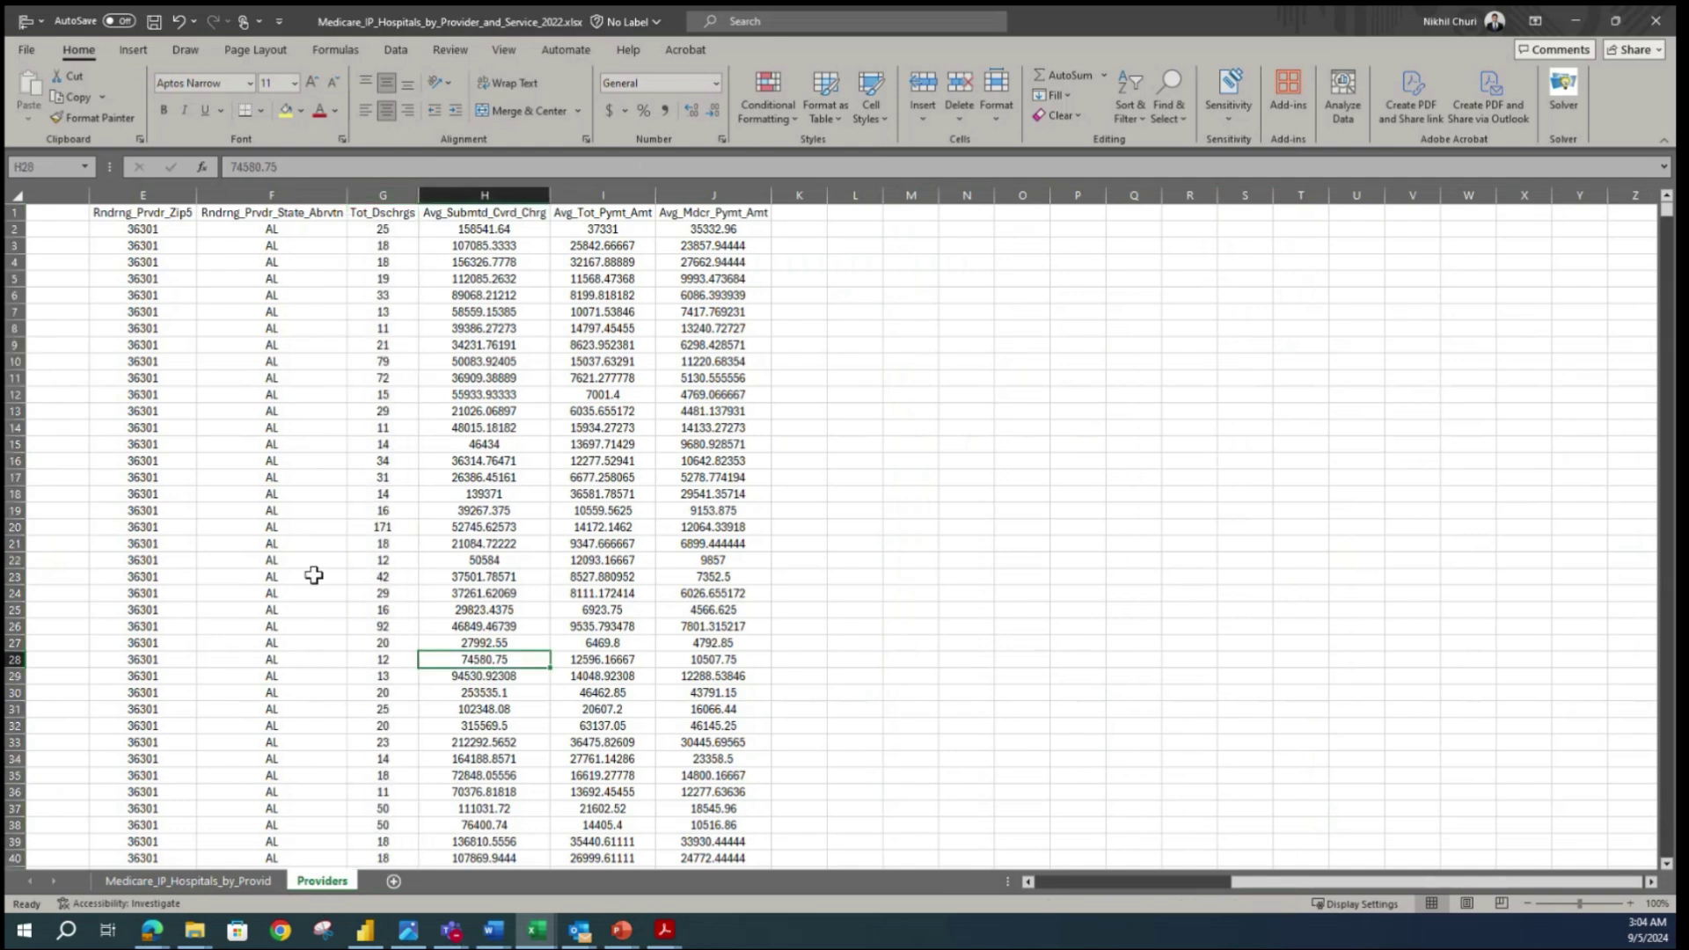
- Delete the four columns from Tot_Dschrgs through Avg_Mdcr_Pymt_Amt from the Providers sheet and clear the selection
click(374, 195)
drag(374, 195, 726, 198)
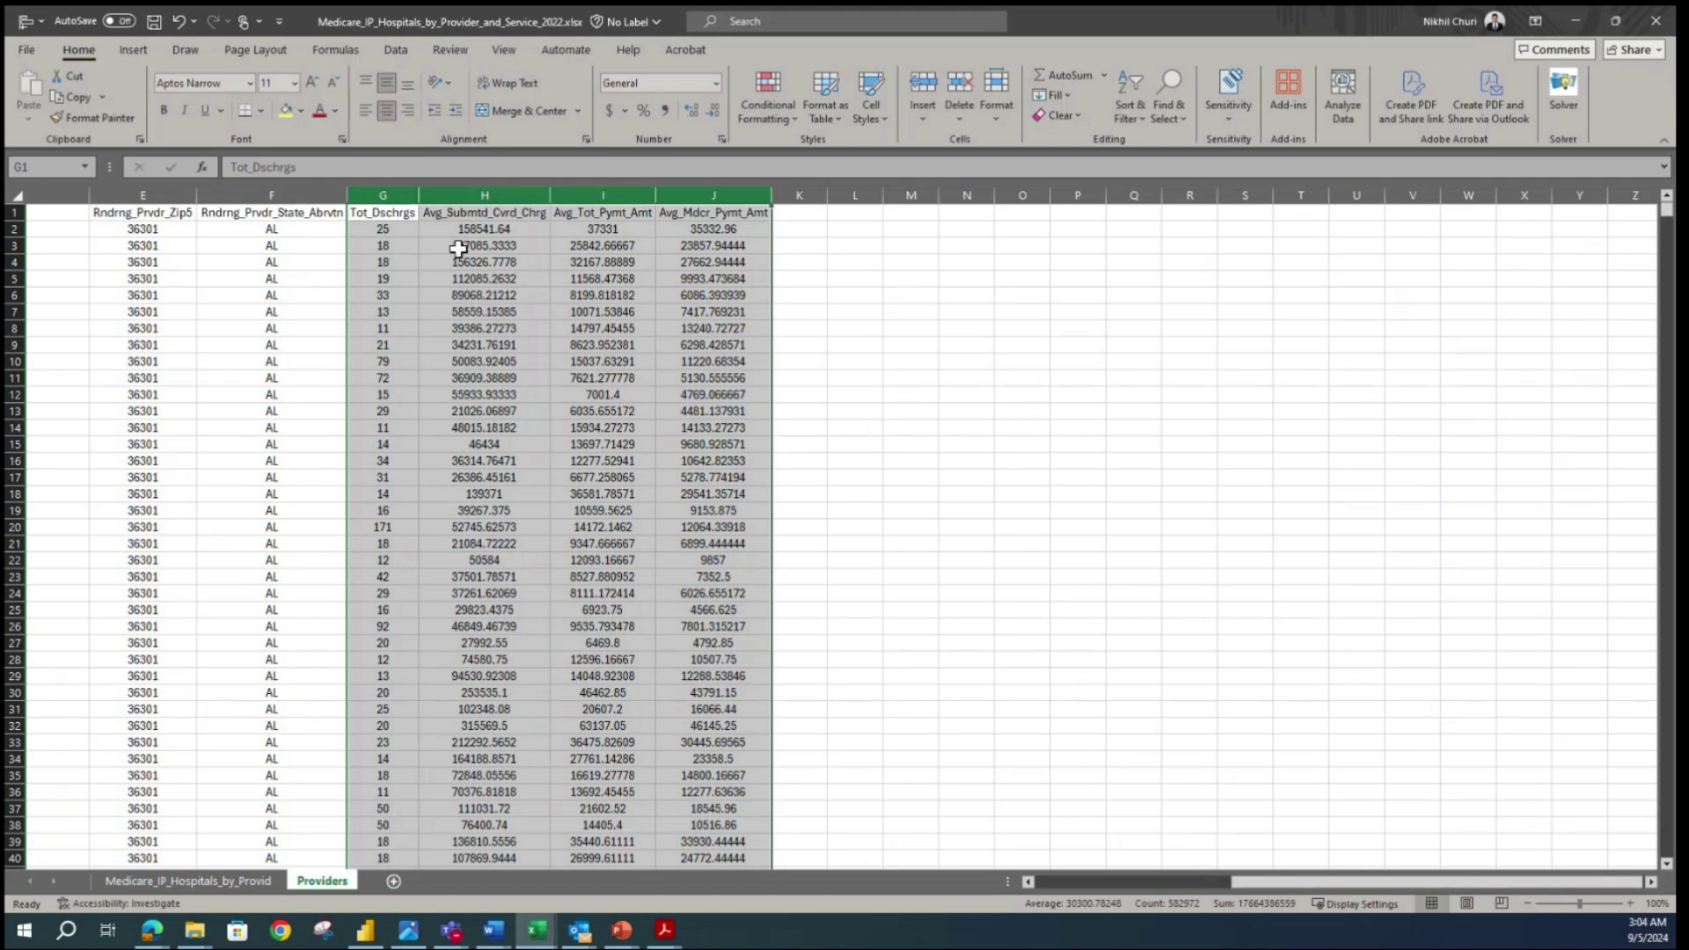
click(439, 312)
drag(371, 194, 726, 194)
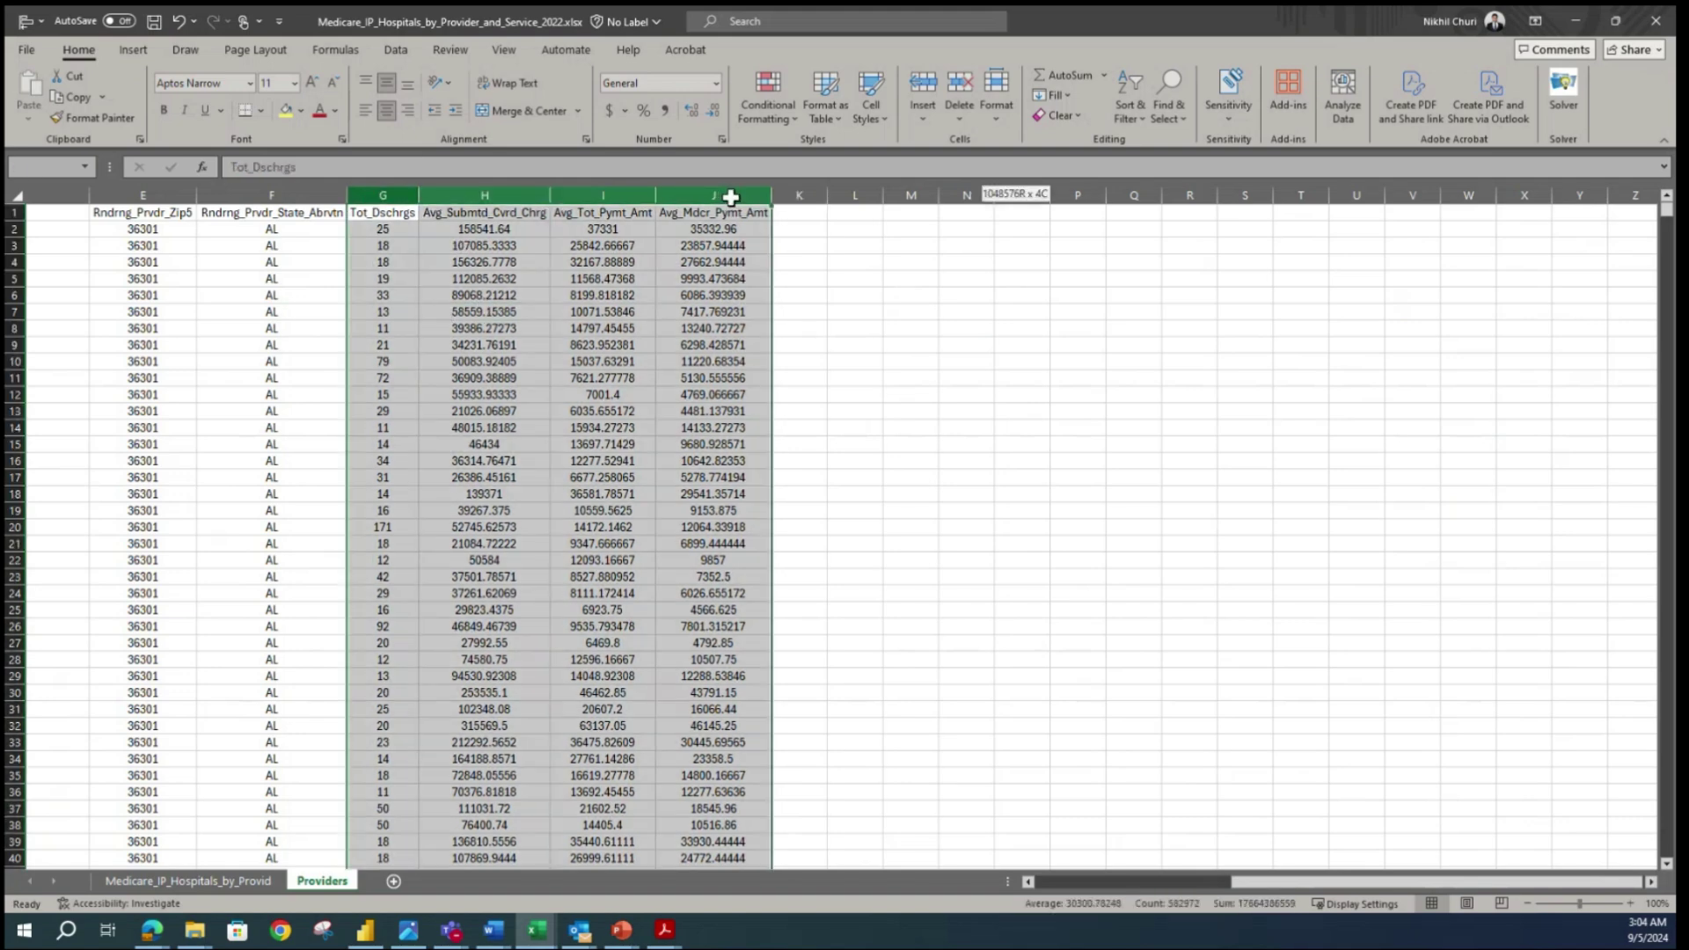
right_click(391, 195)
click(450, 396)
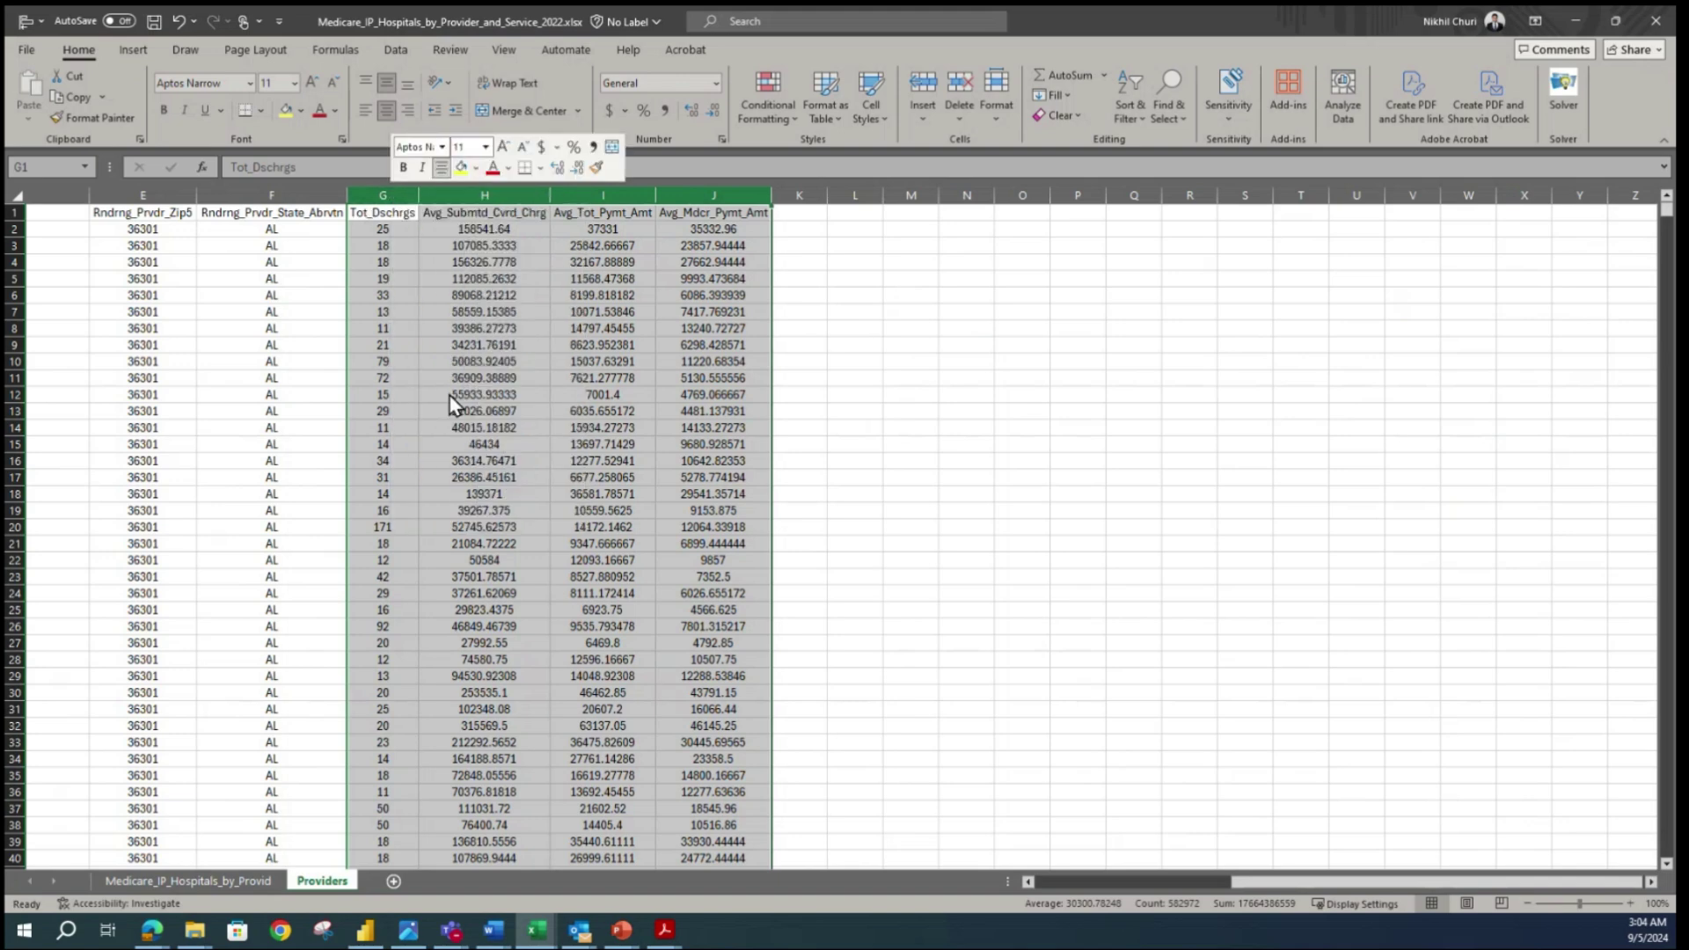
drag(1077, 886, 936, 885)
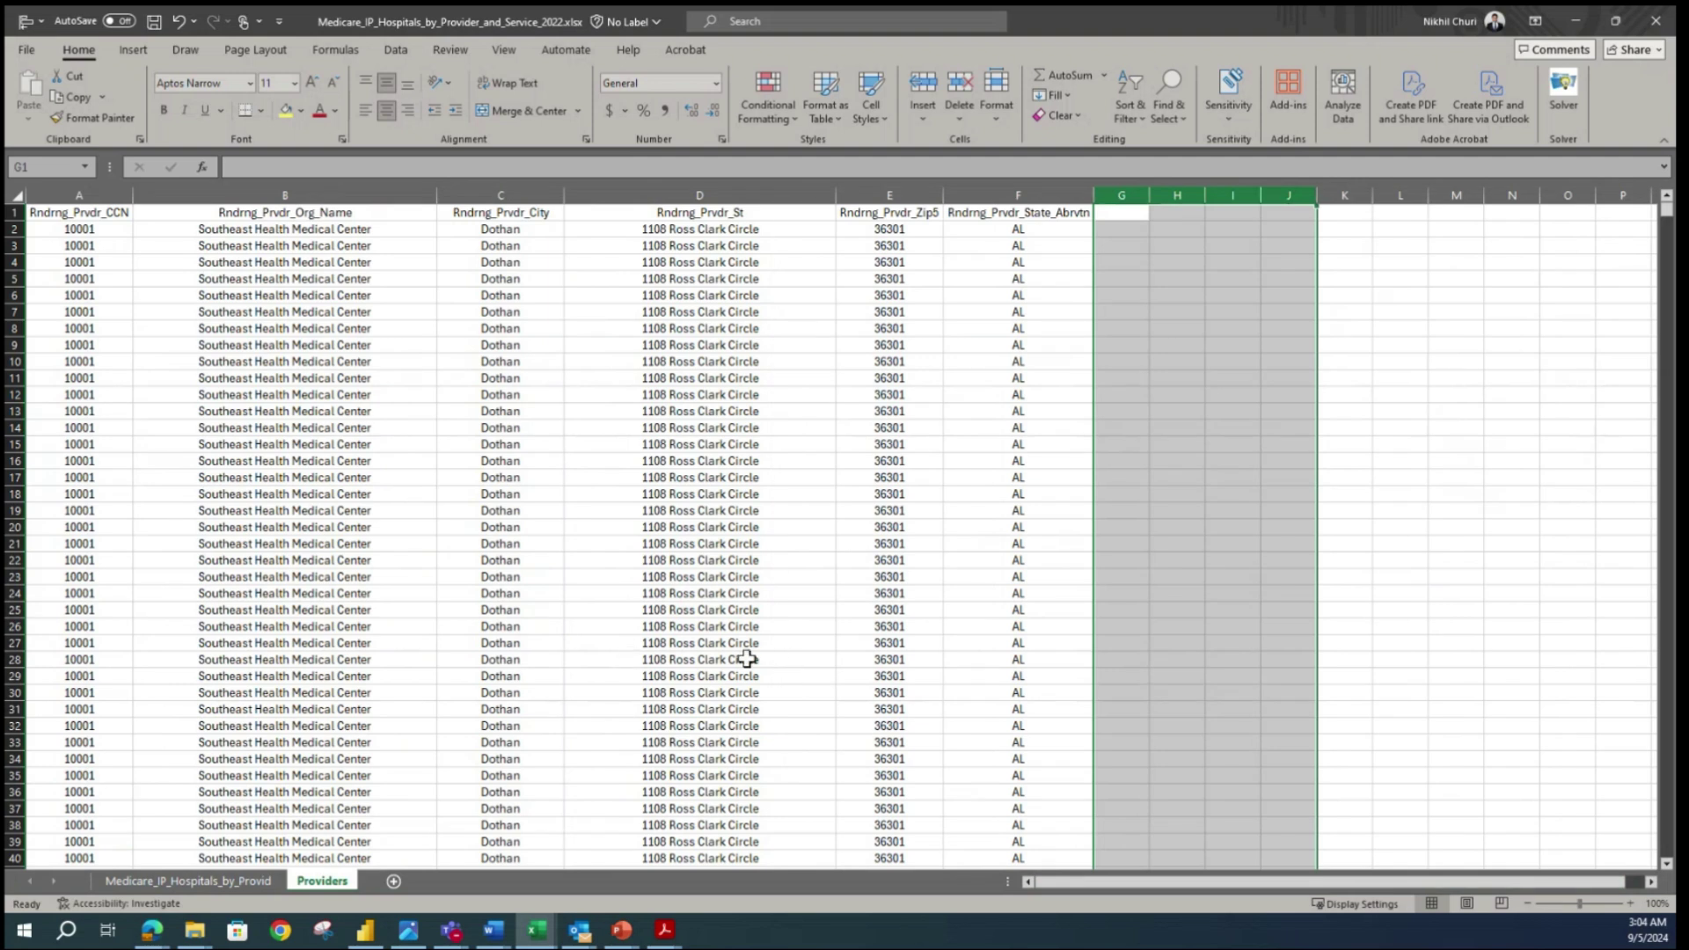
click(595, 593)
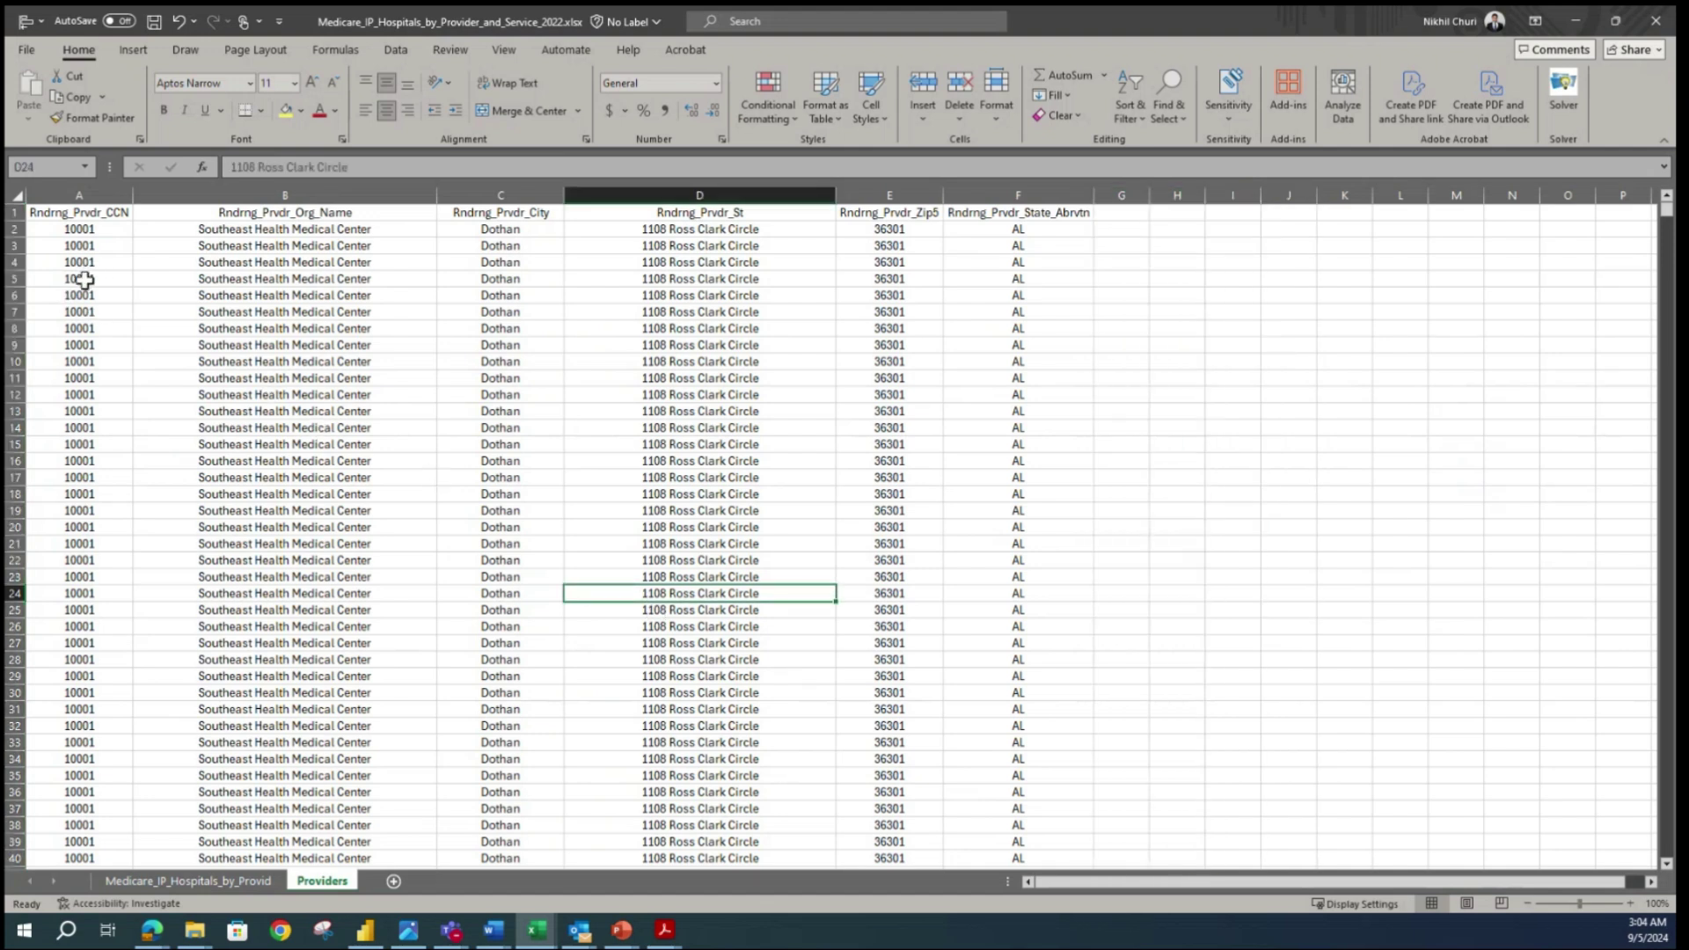
- Freeze the top header row of the Providers sheet
ctrl+scroll(77, 274, up, 2)
drag(1206, 880, 999, 885)
click(332, 530)
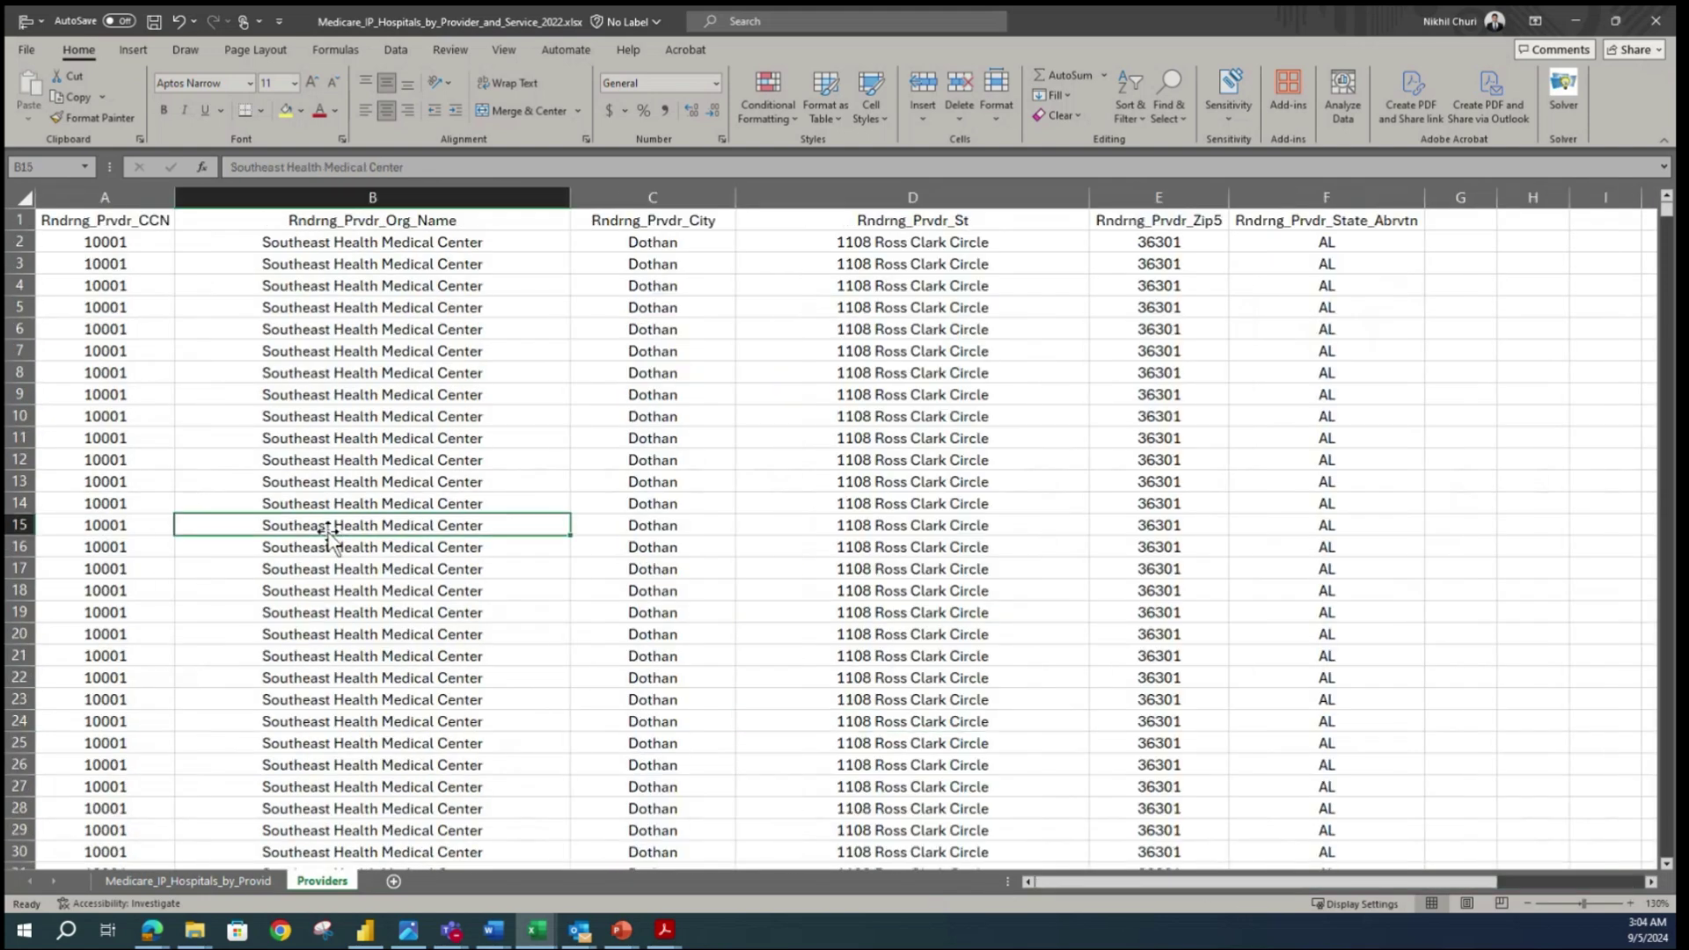
click(12, 220)
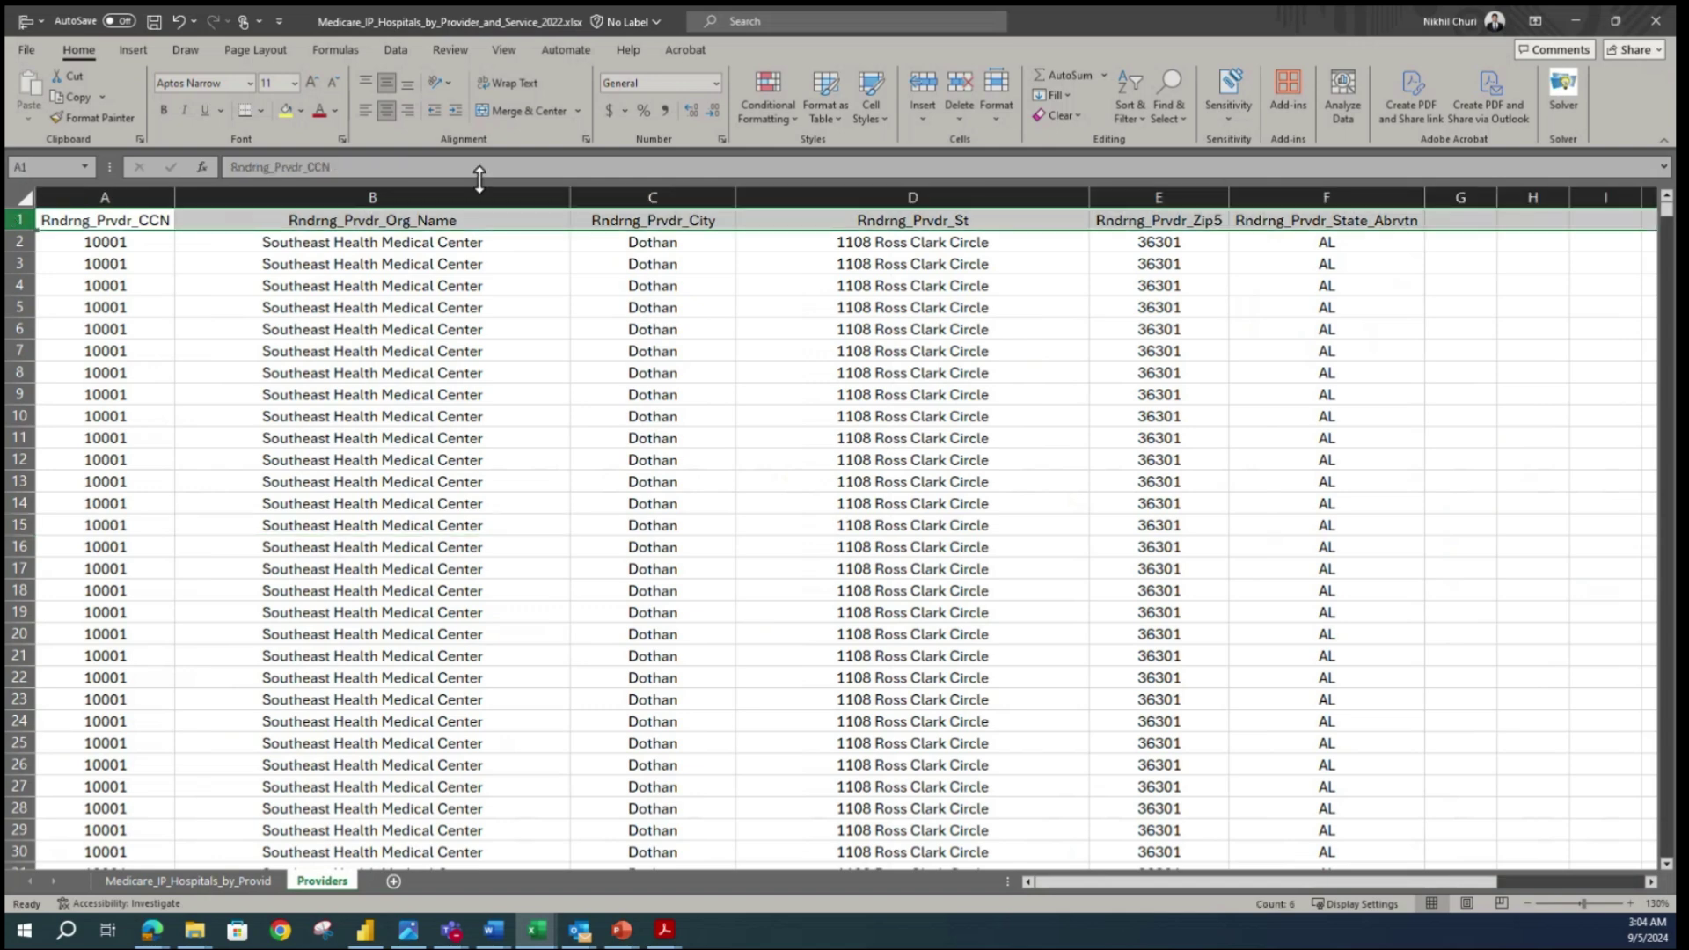
click(502, 48)
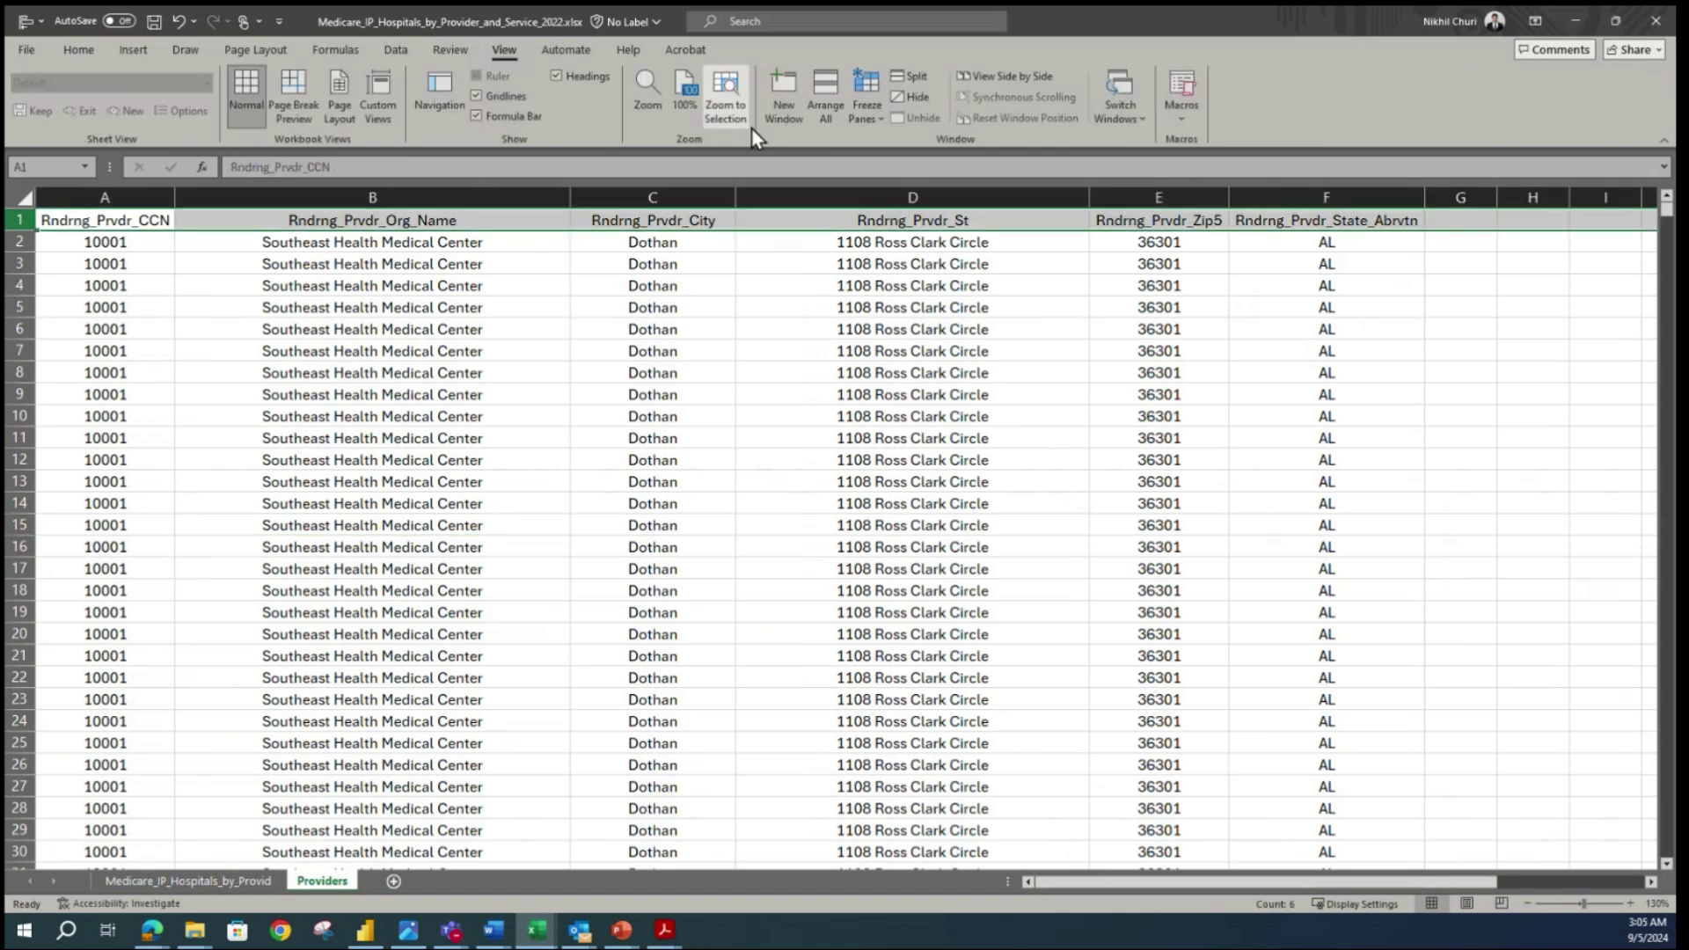
click(865, 112)
click(939, 196)
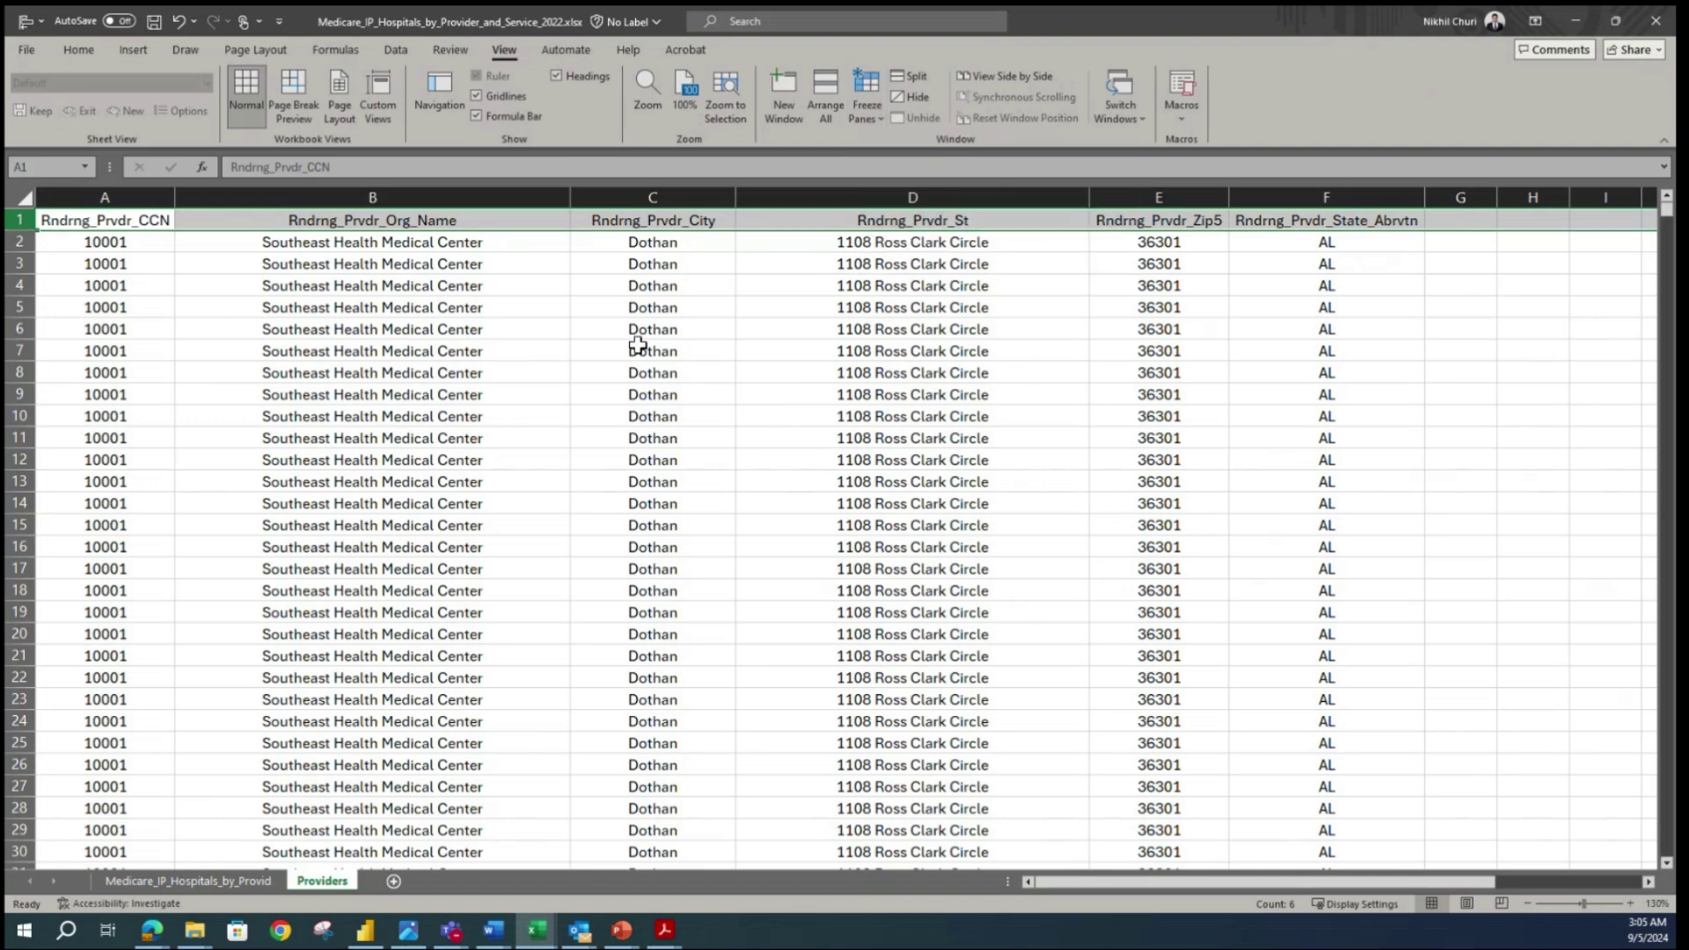
click(653, 351)
- Add filters to the entire header row of the Providers sheet
click(398, 49)
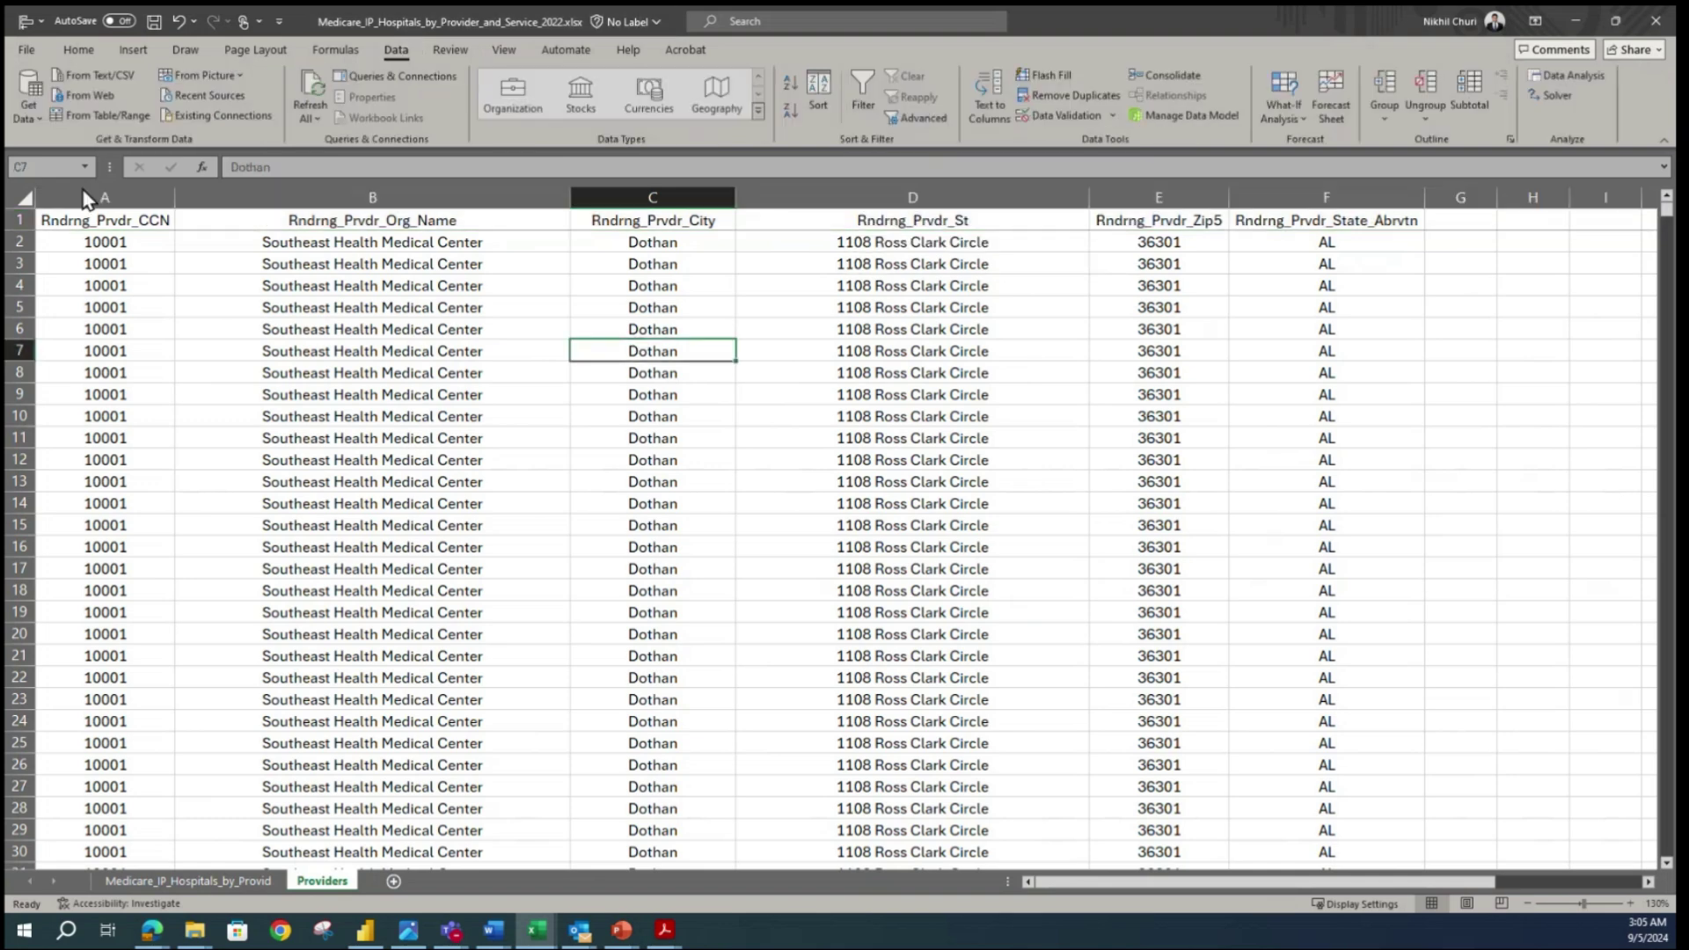
click(12, 220)
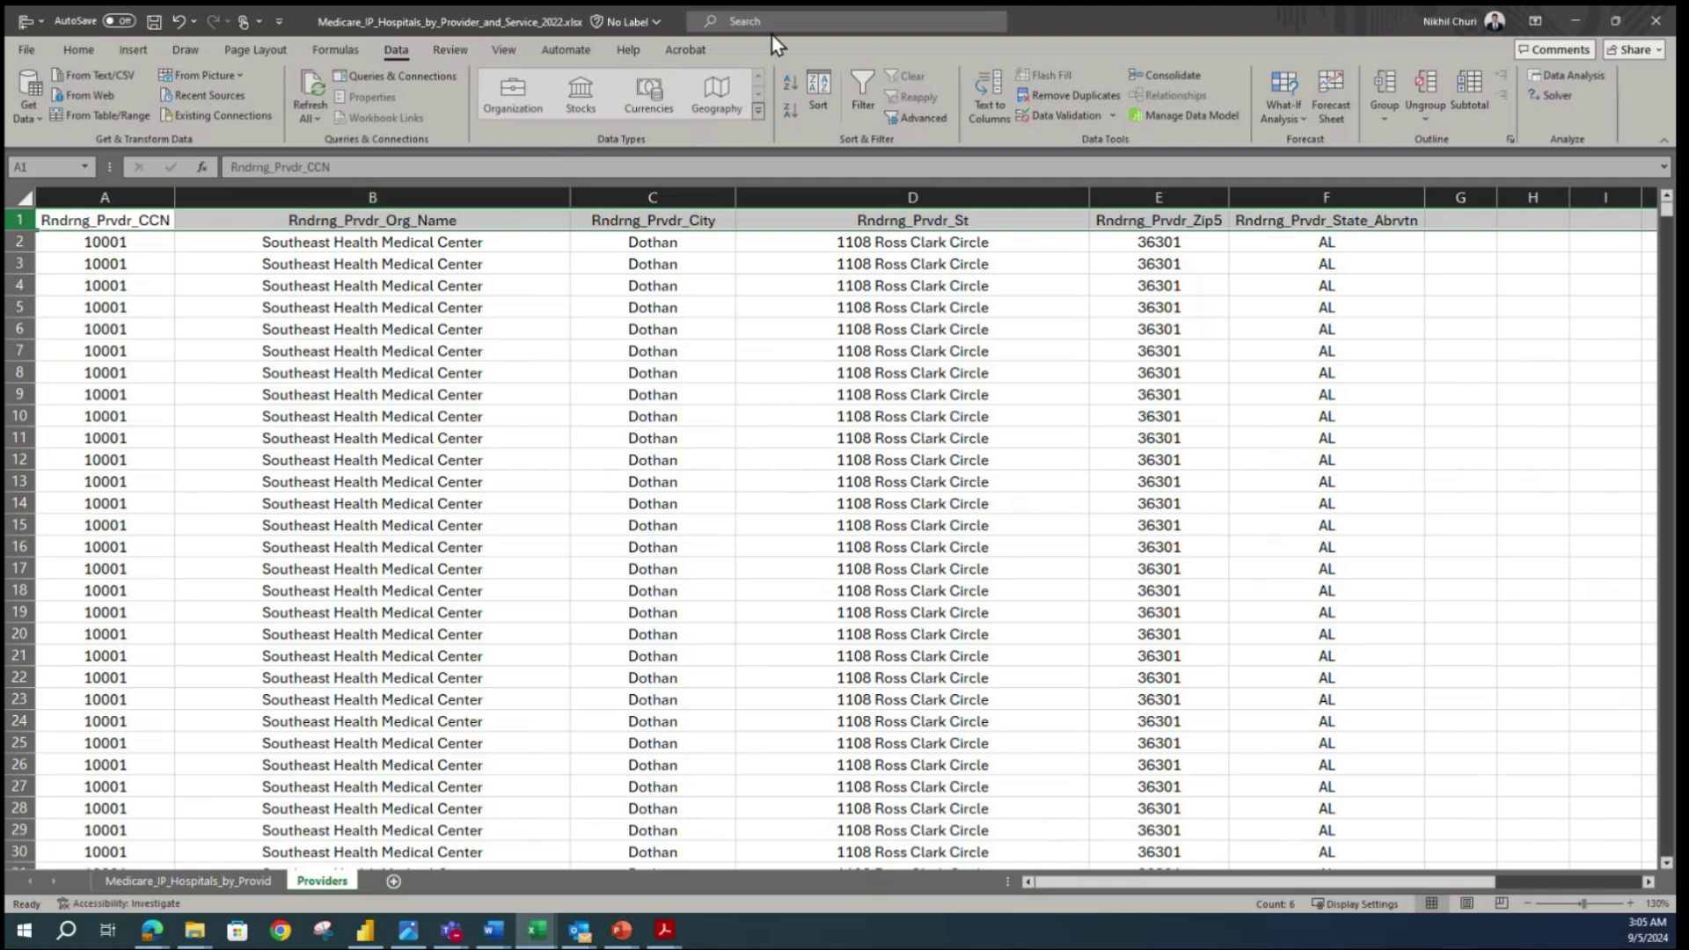
click(864, 92)
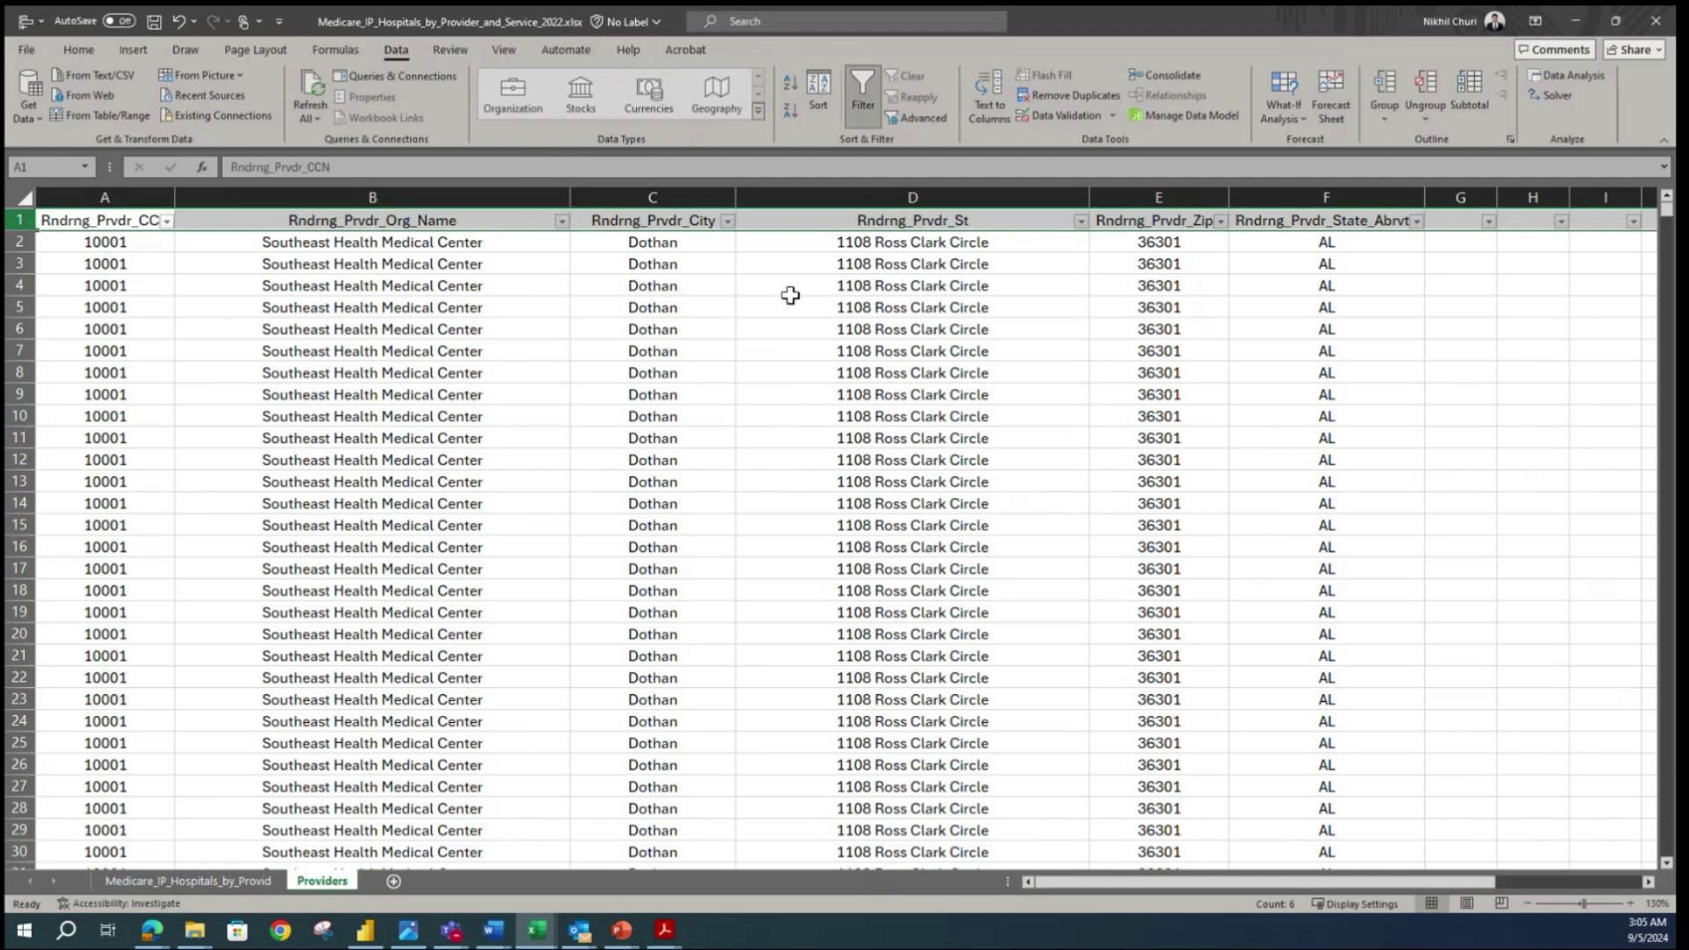
click(442, 438)
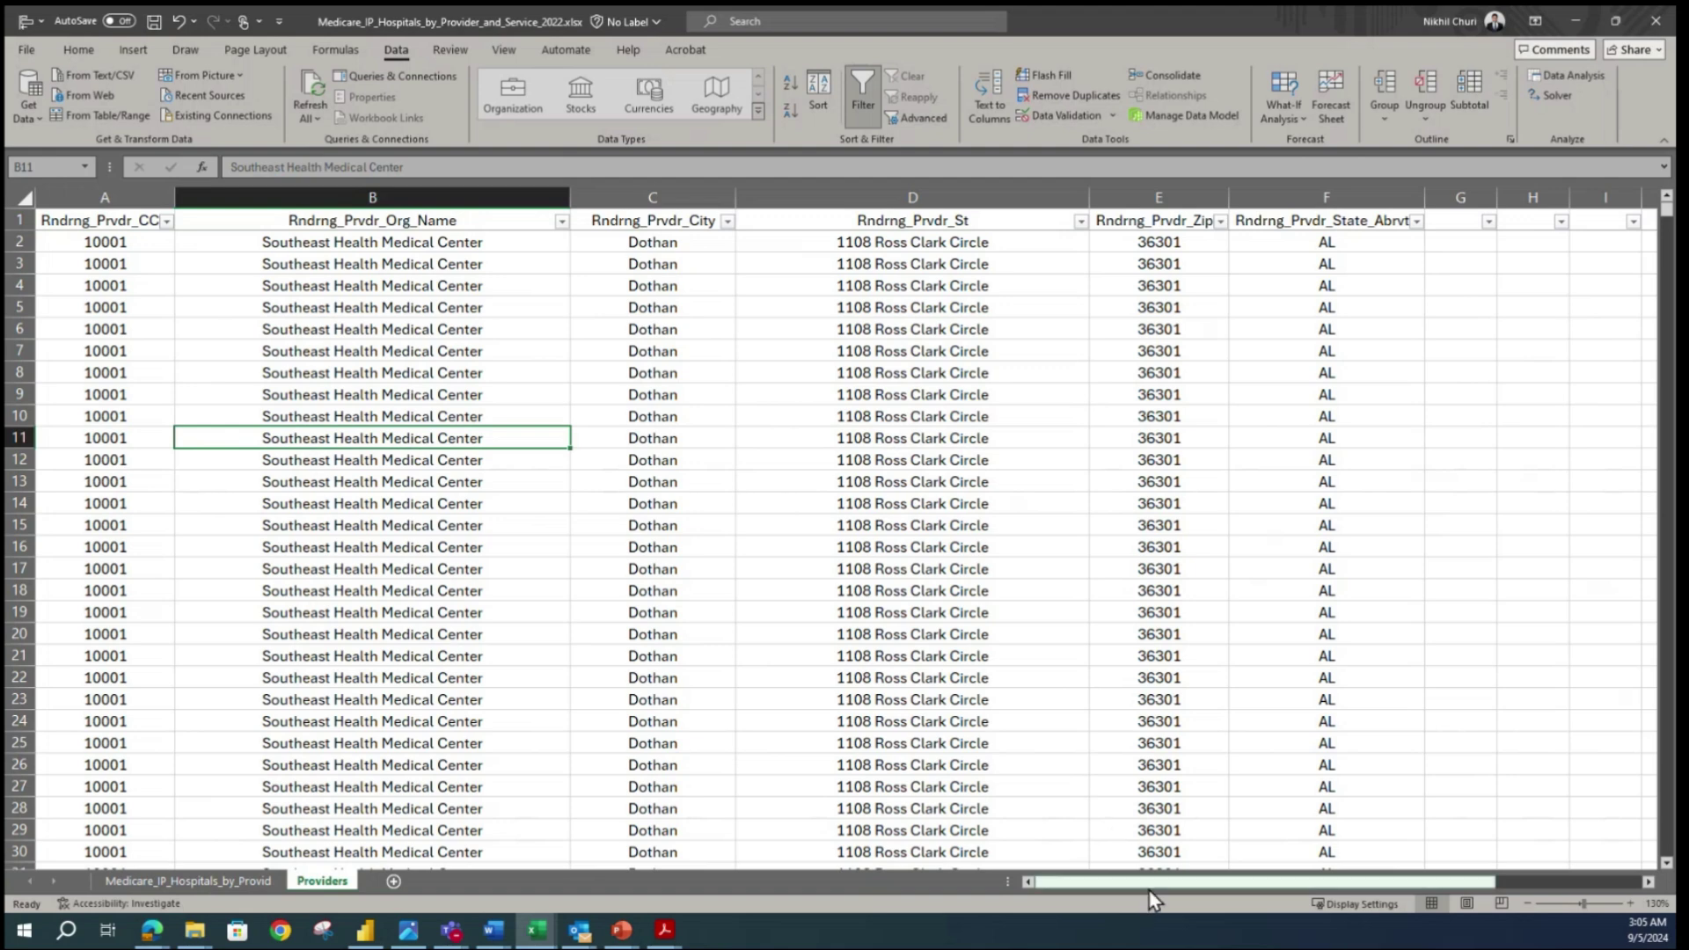
- Enter the header (HRR) in cell G1, beside the state abbreviation column, and widen column G
drag(1149, 886, 1324, 884)
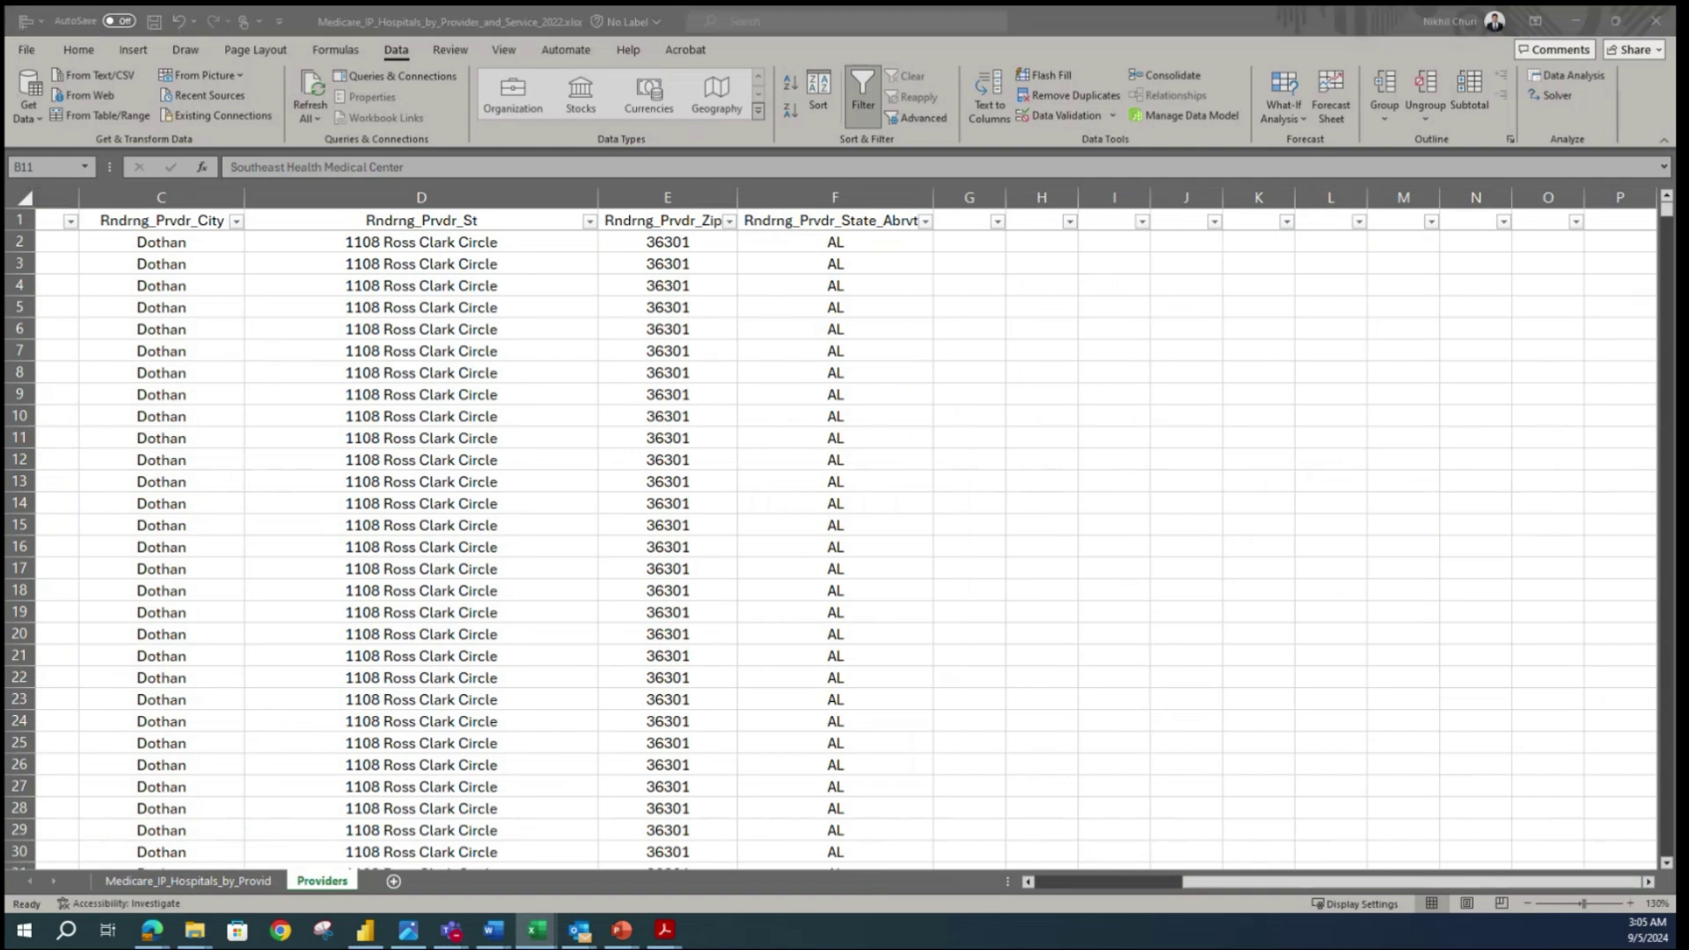
click(966, 220)
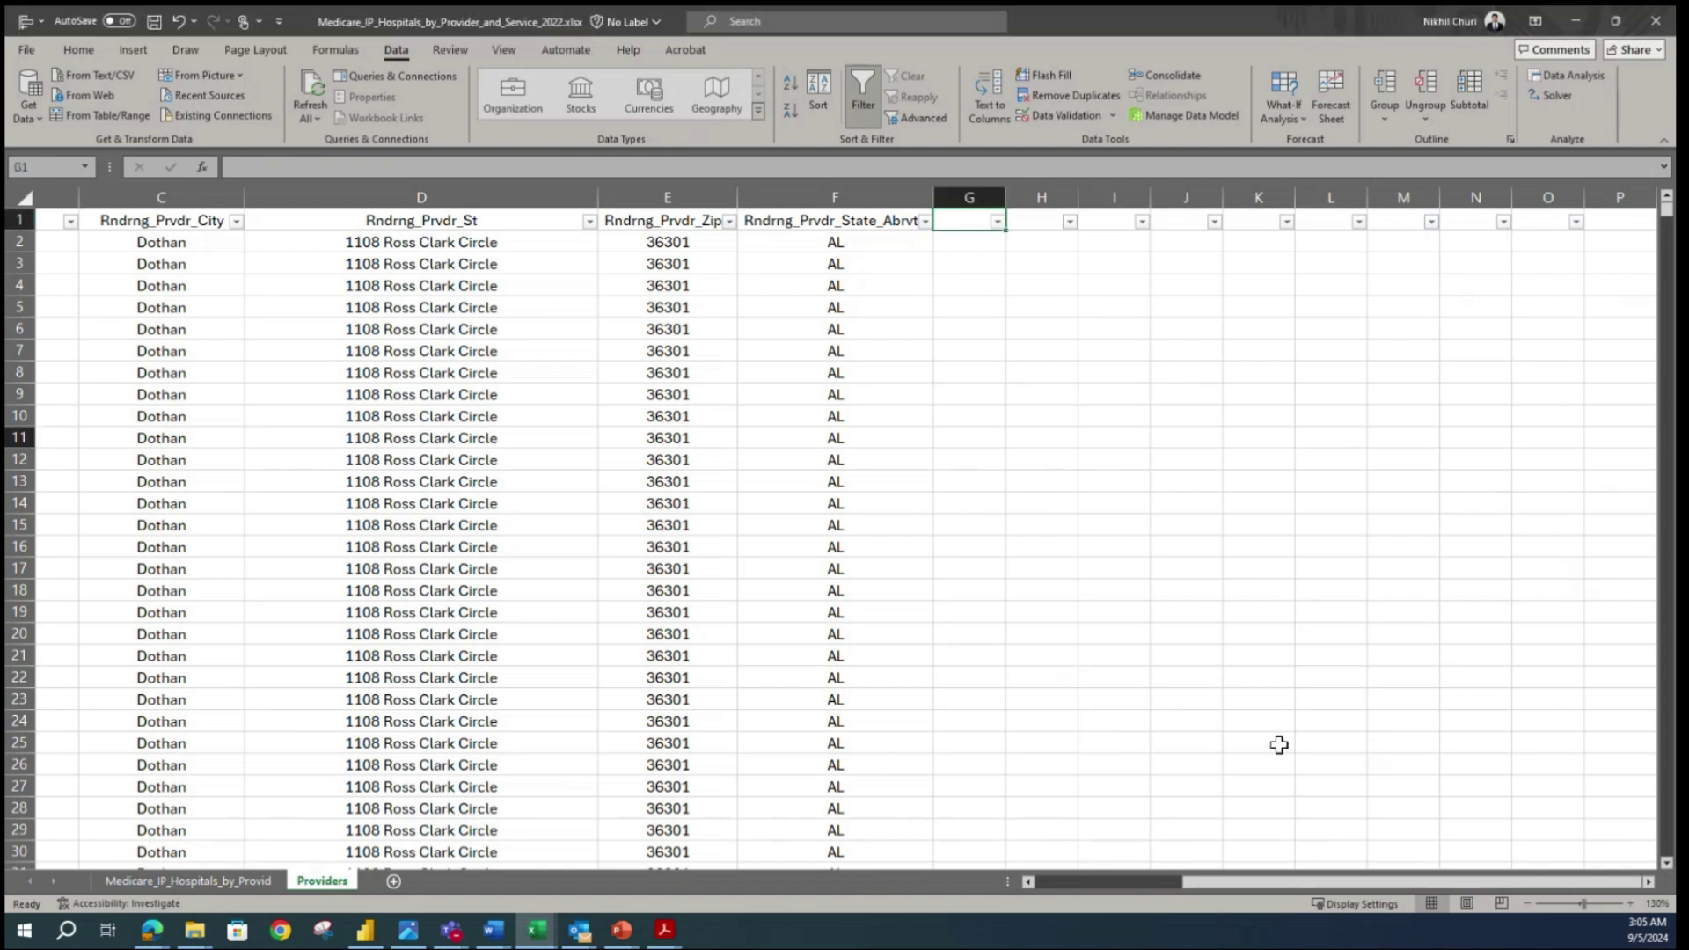
drag(1472, 880, 1472, 880)
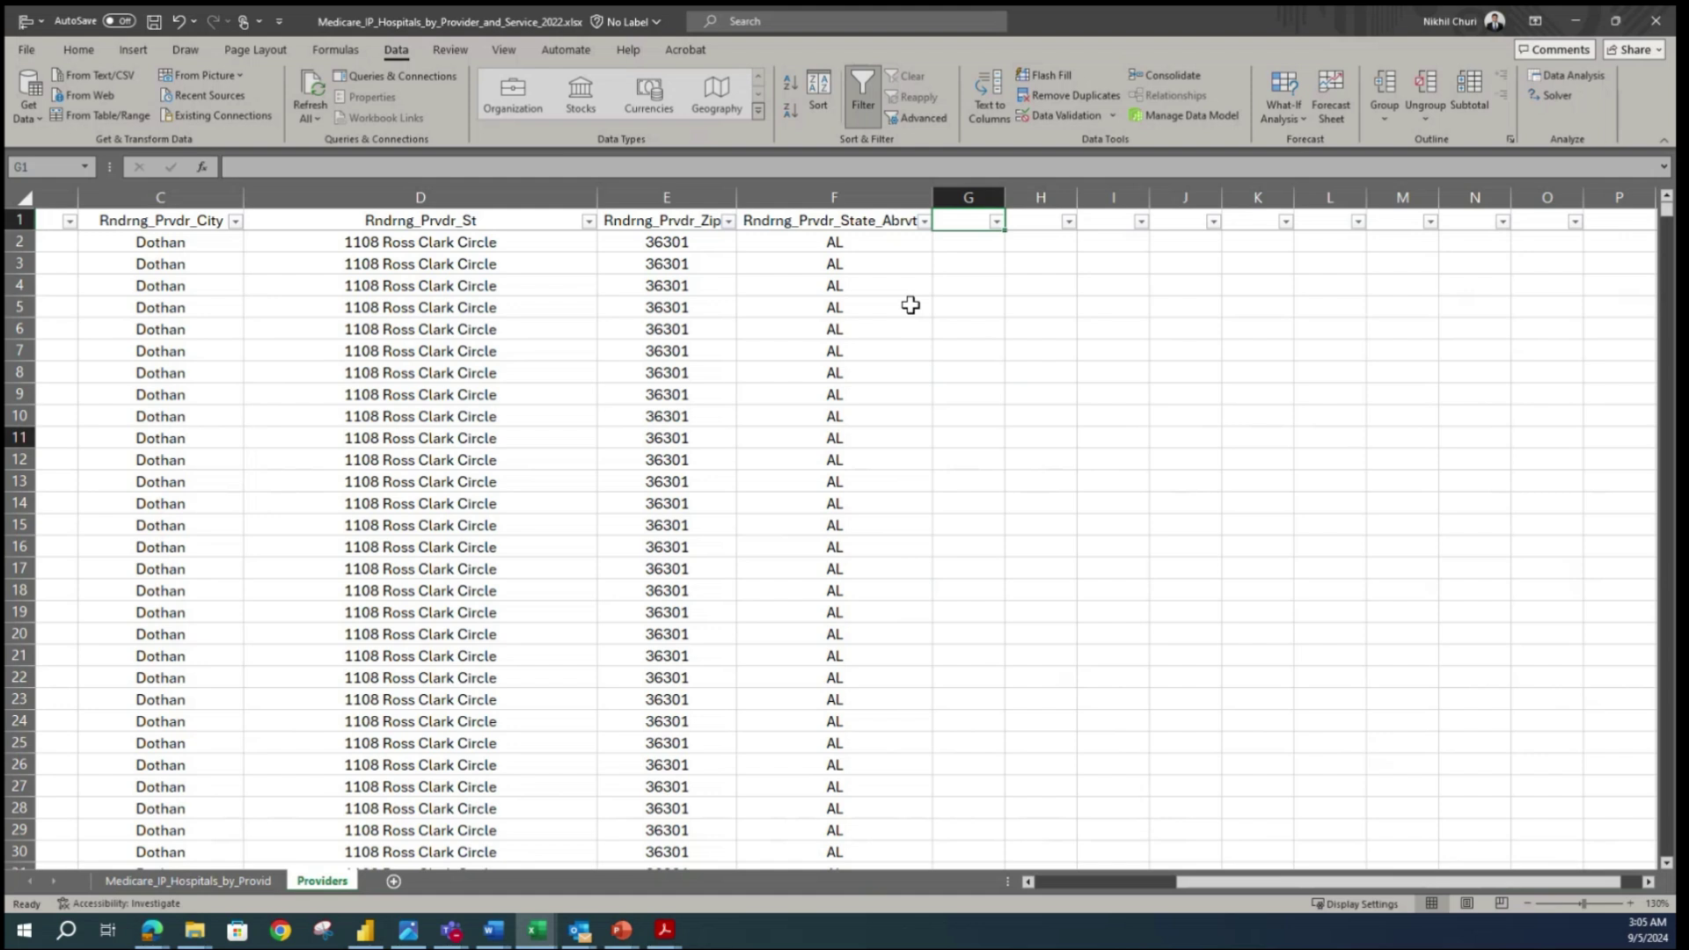
text(HRR)
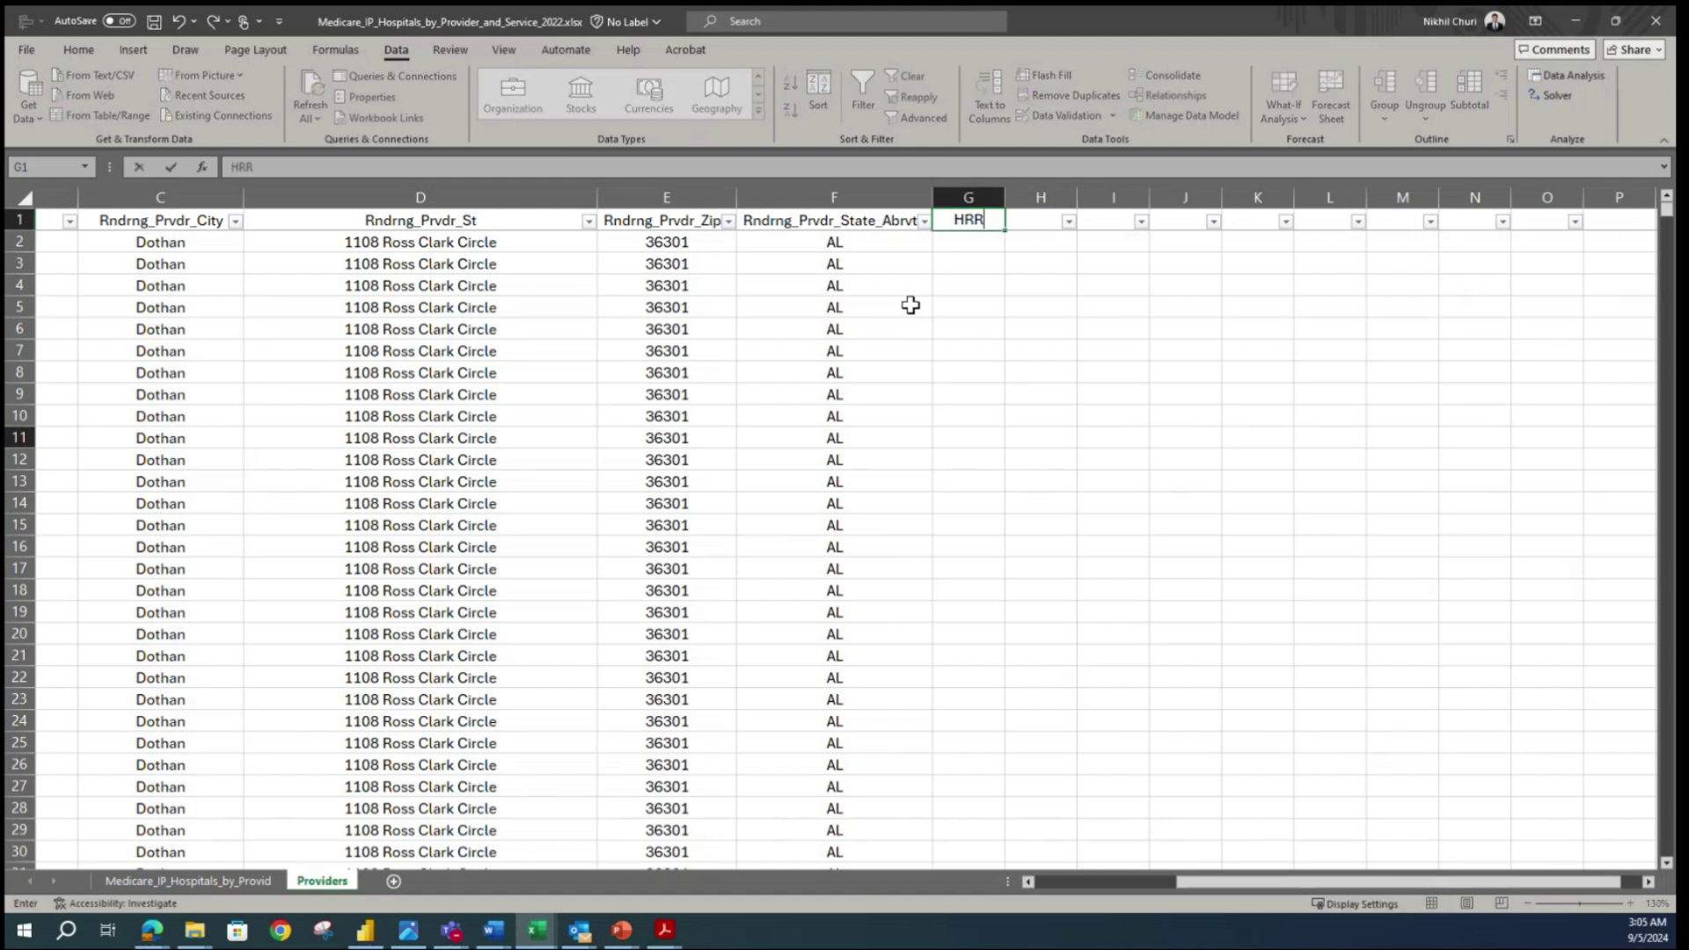
text())
click(950, 220)
text(()
key(Return)
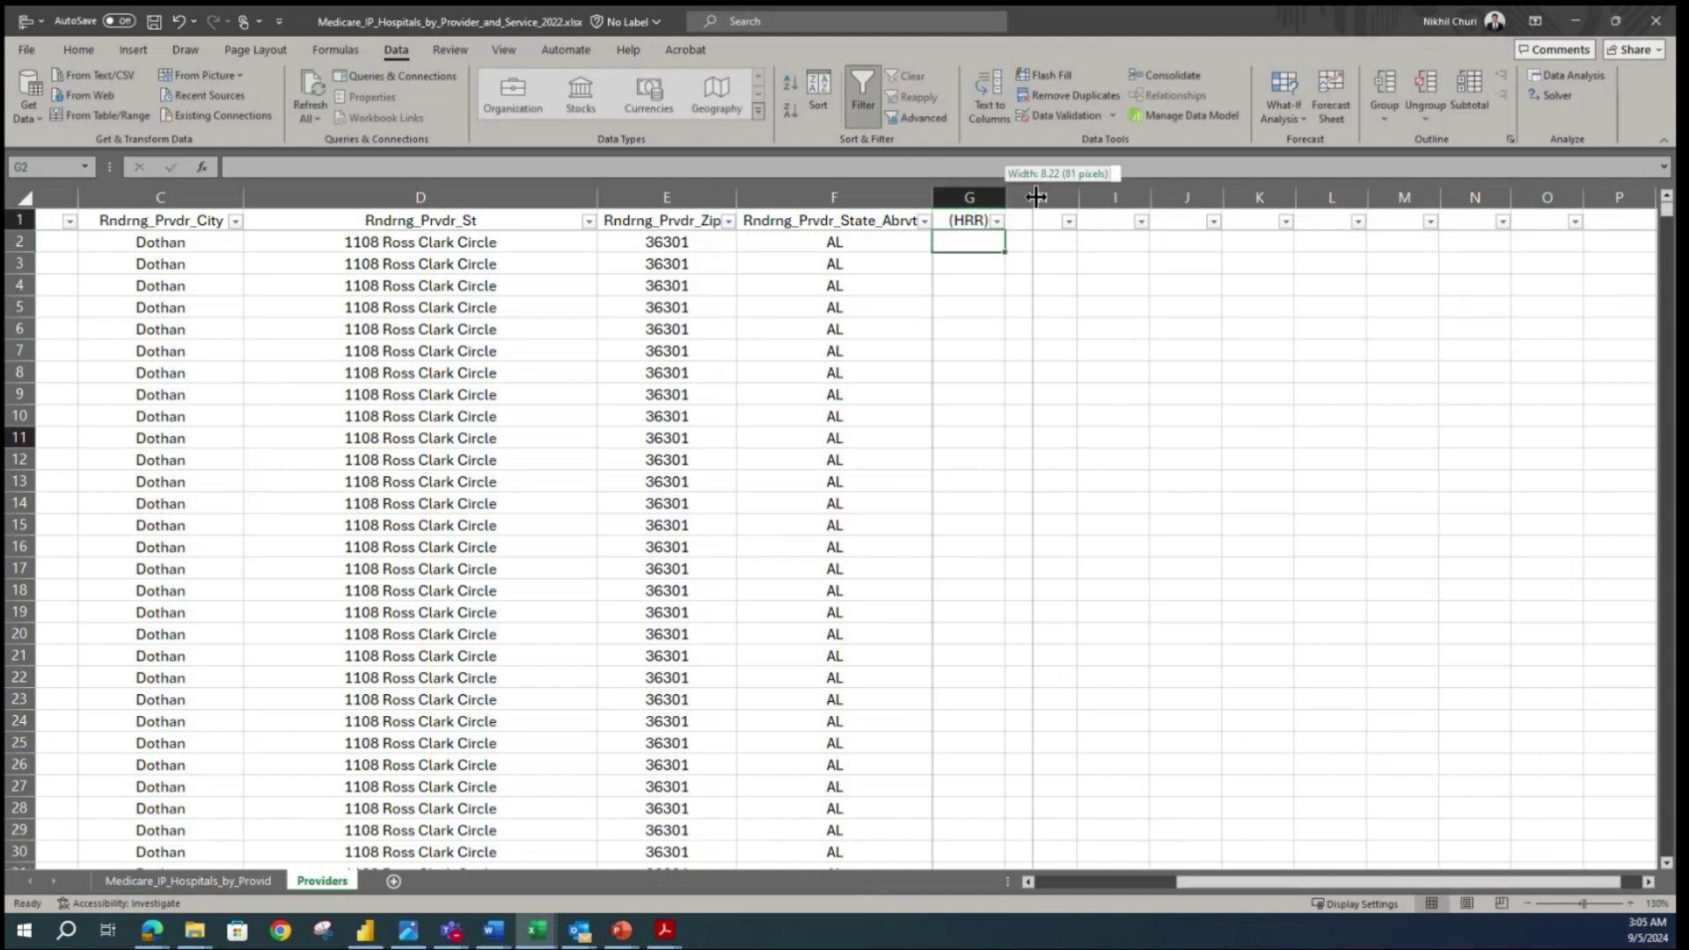
double_click(1005, 195)
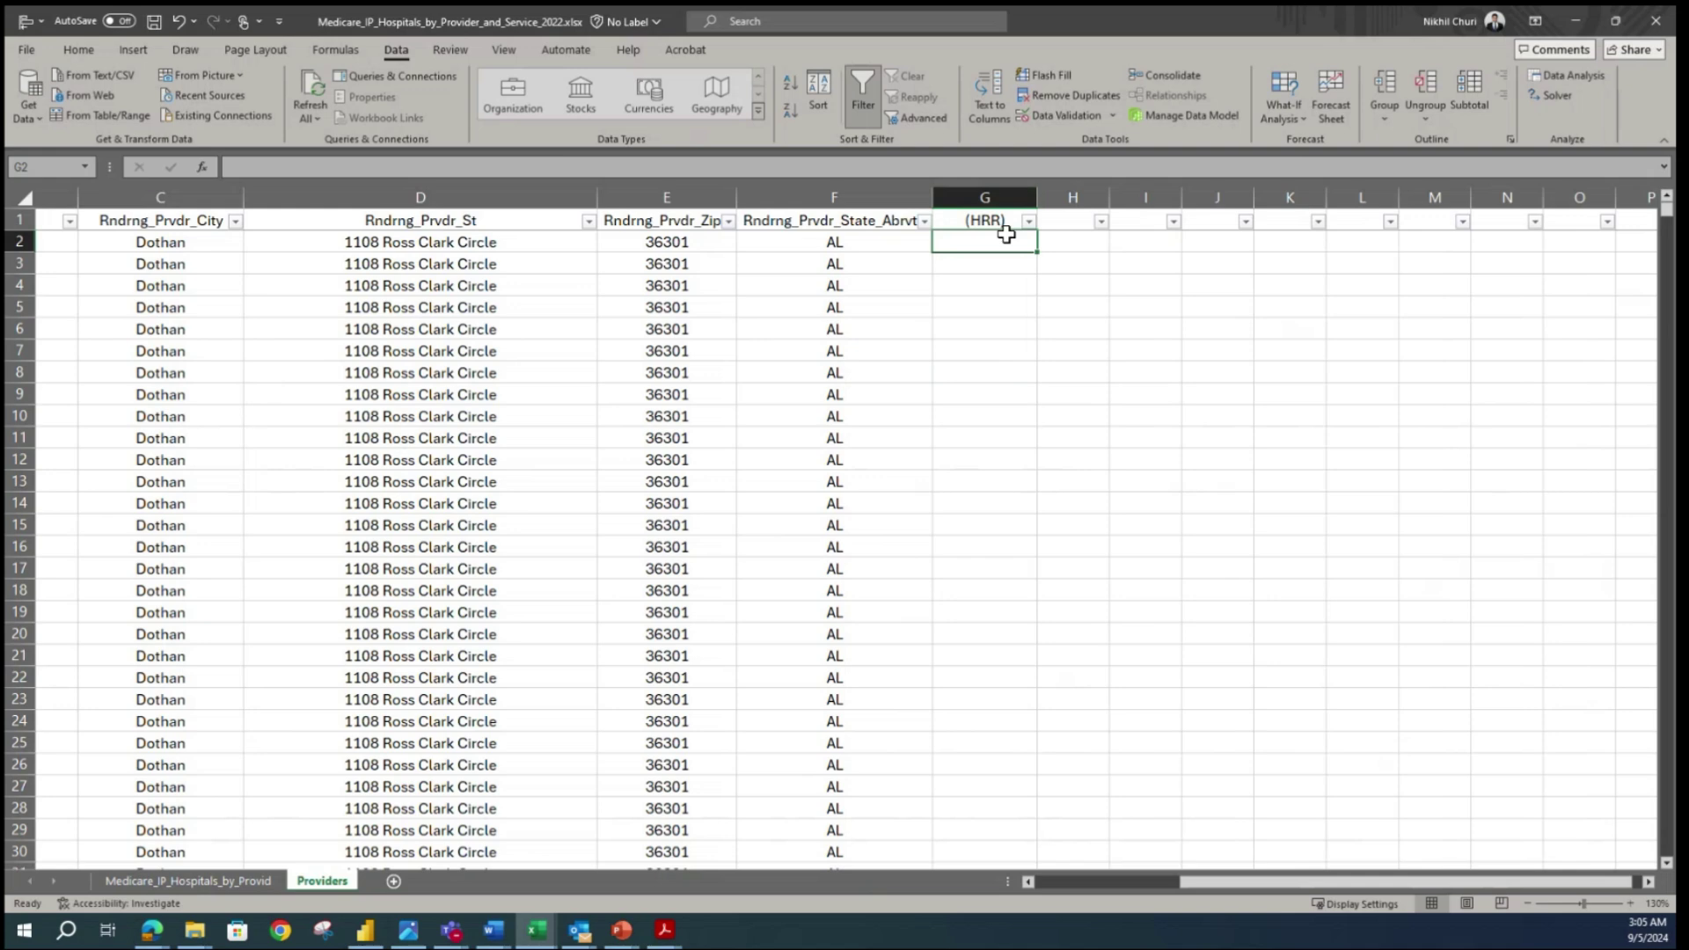
- Enter the formula =CONCAT(F2," - ",C2) in cell G2 to join the state abbreviation and city
scroll(951, 237, up, 1)
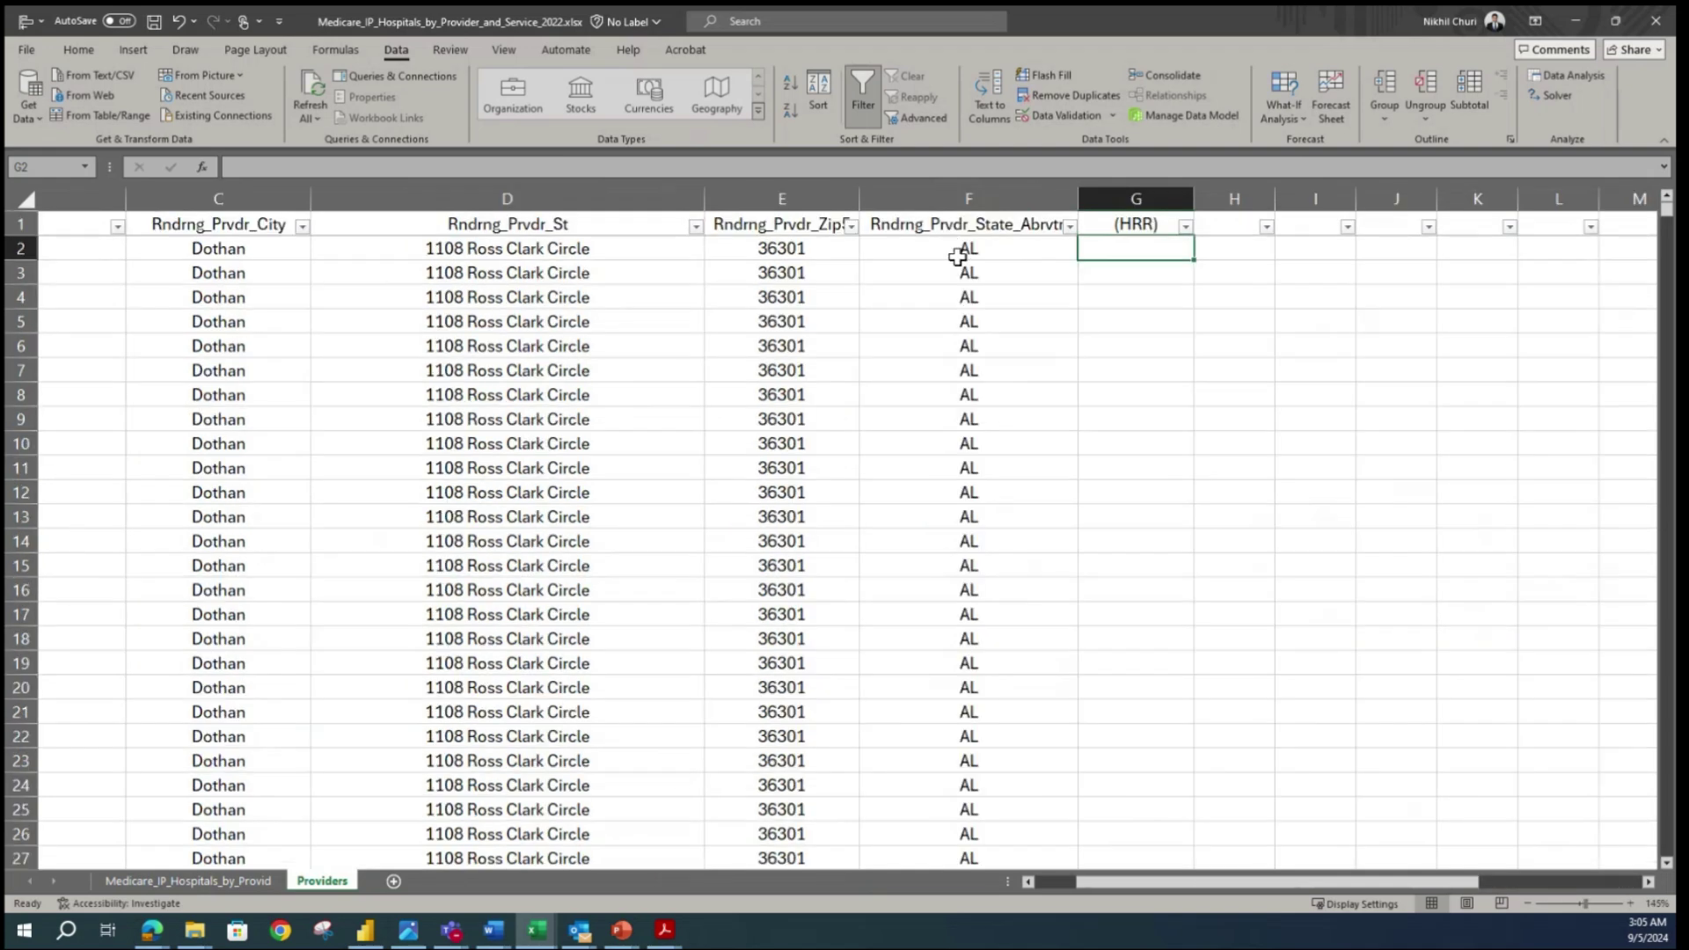
drag(1164, 889, 1106, 891)
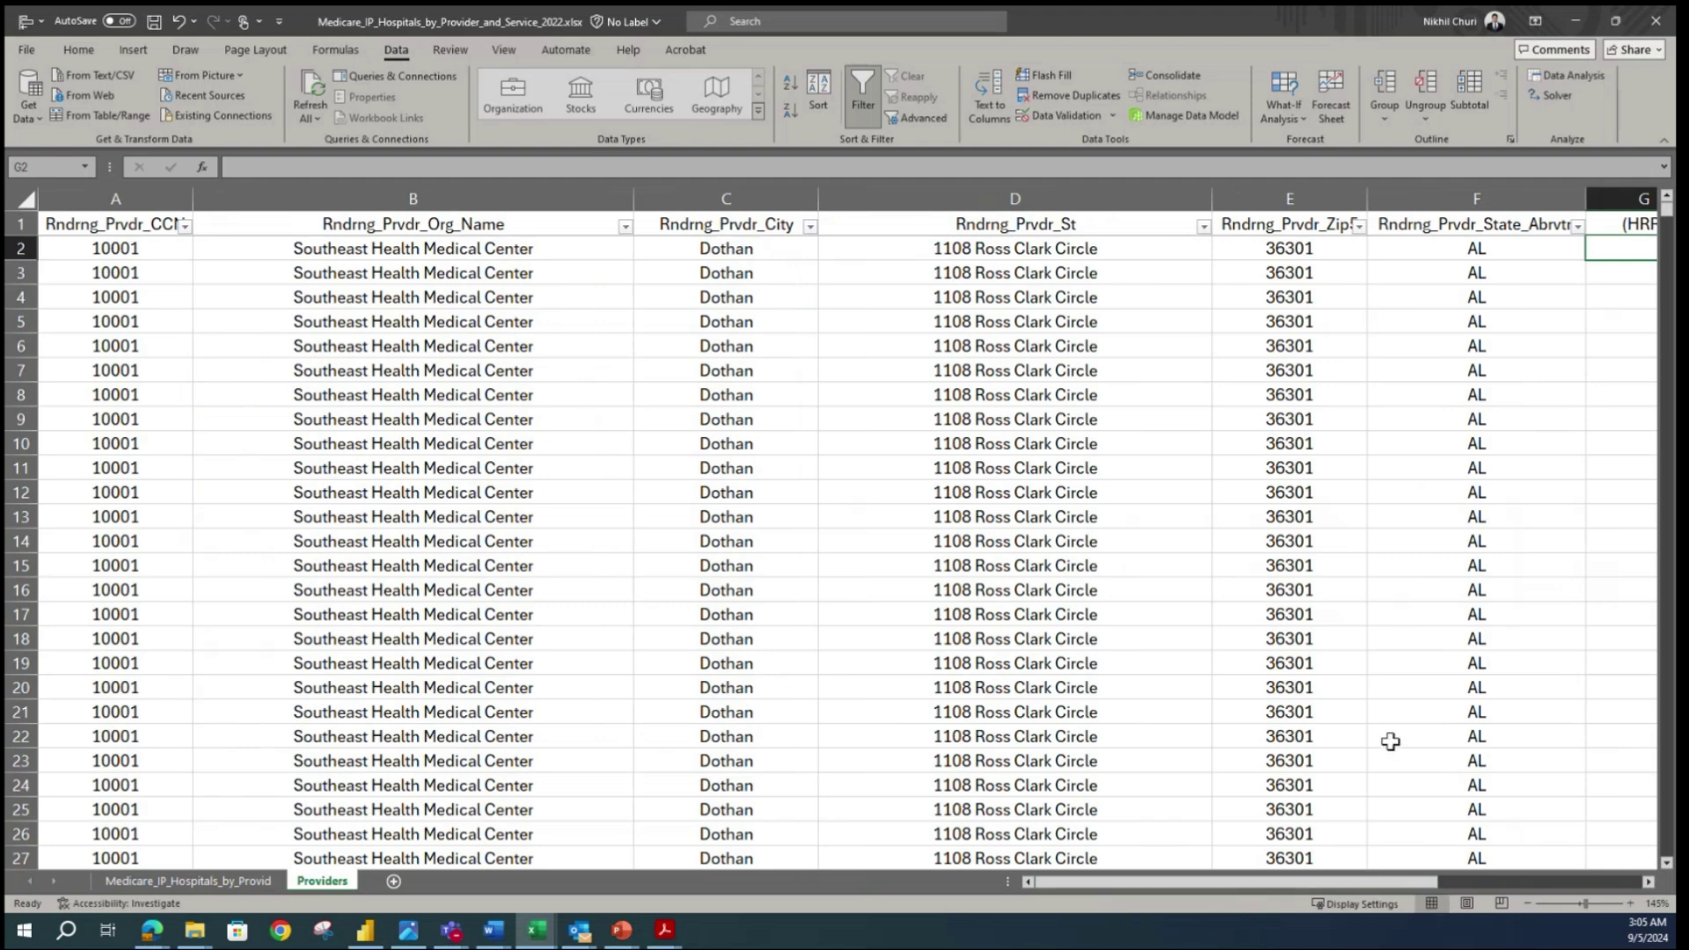
scroll(1391, 743, down, 1)
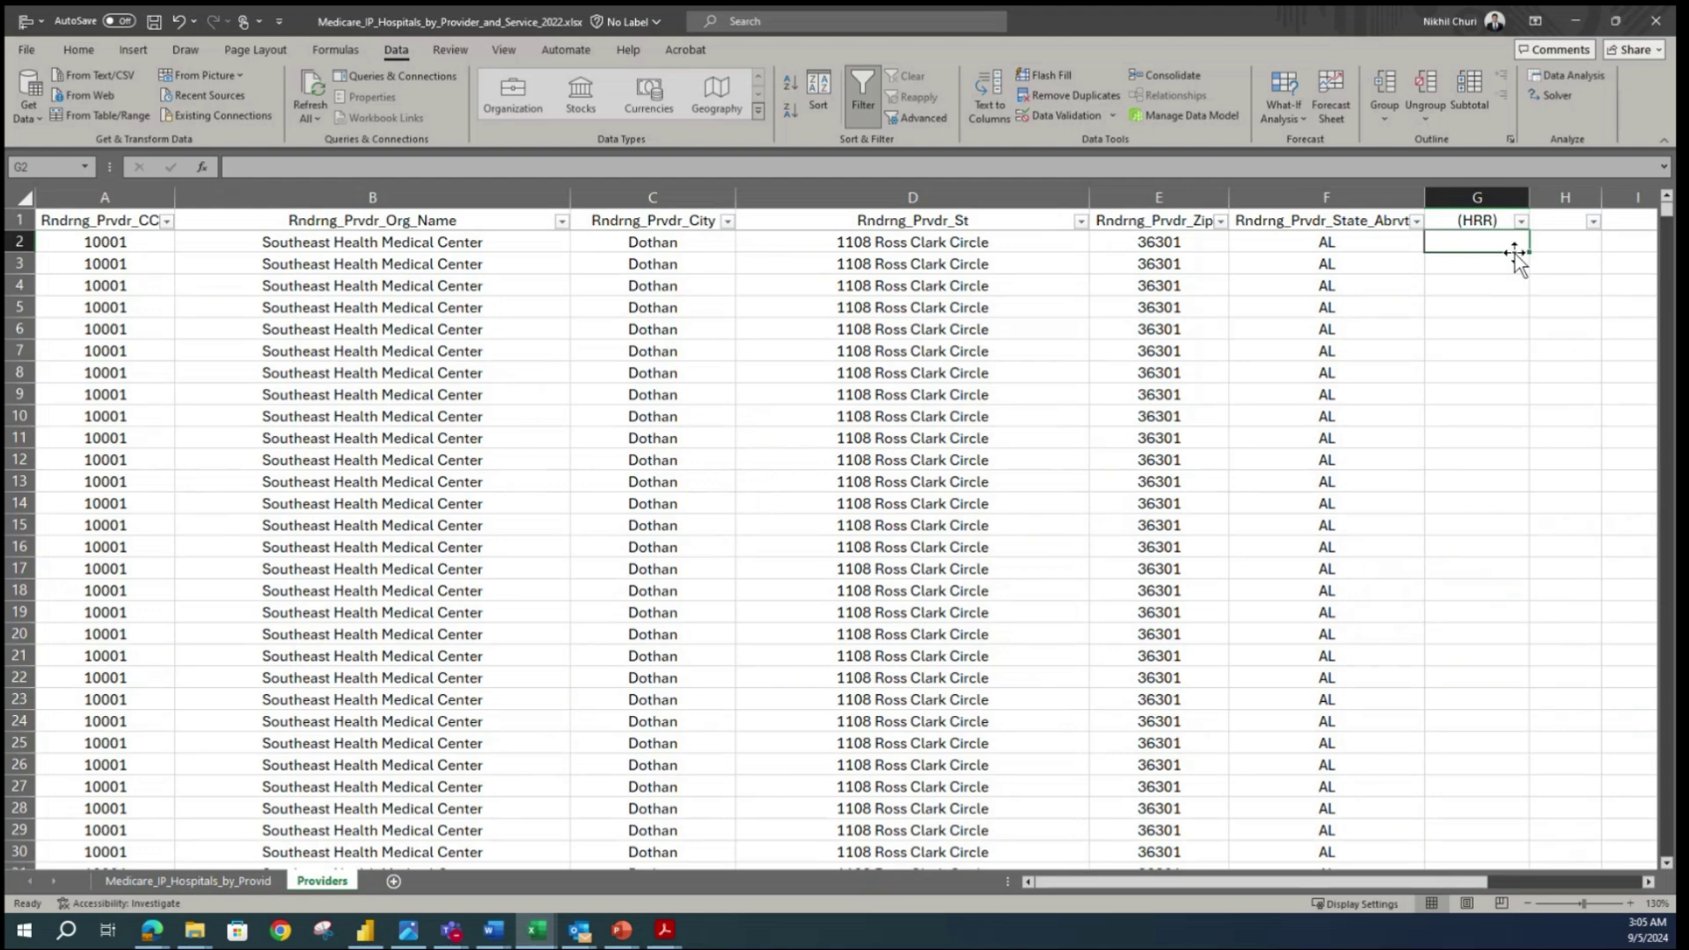
text(=)
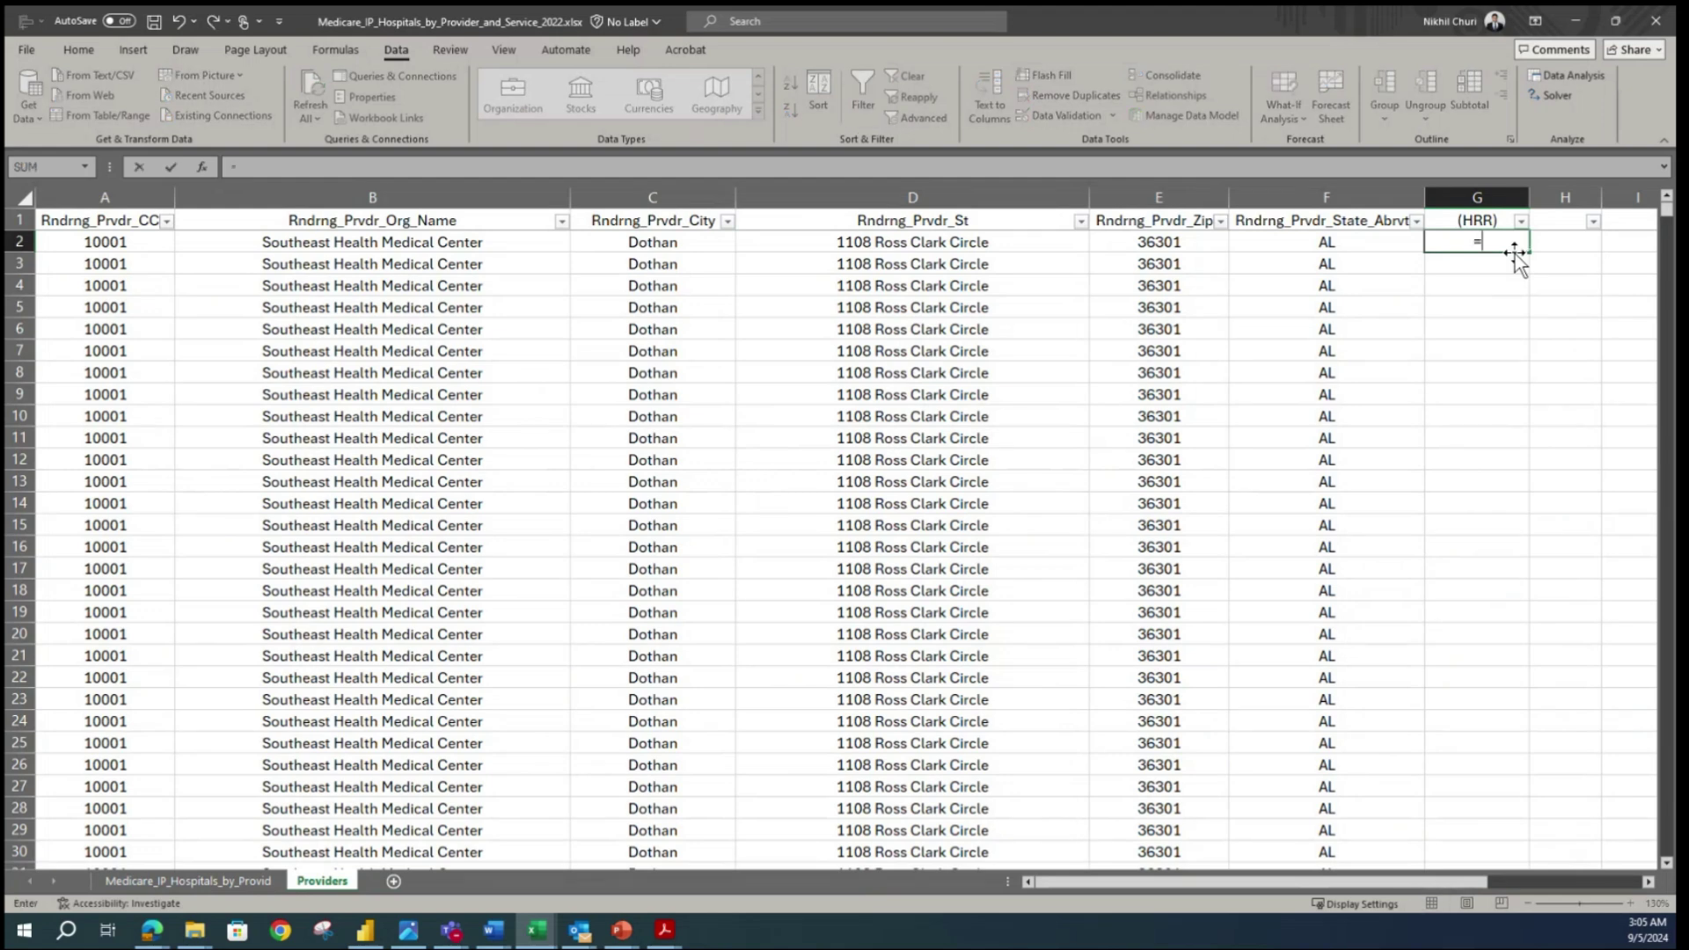
text(concat)
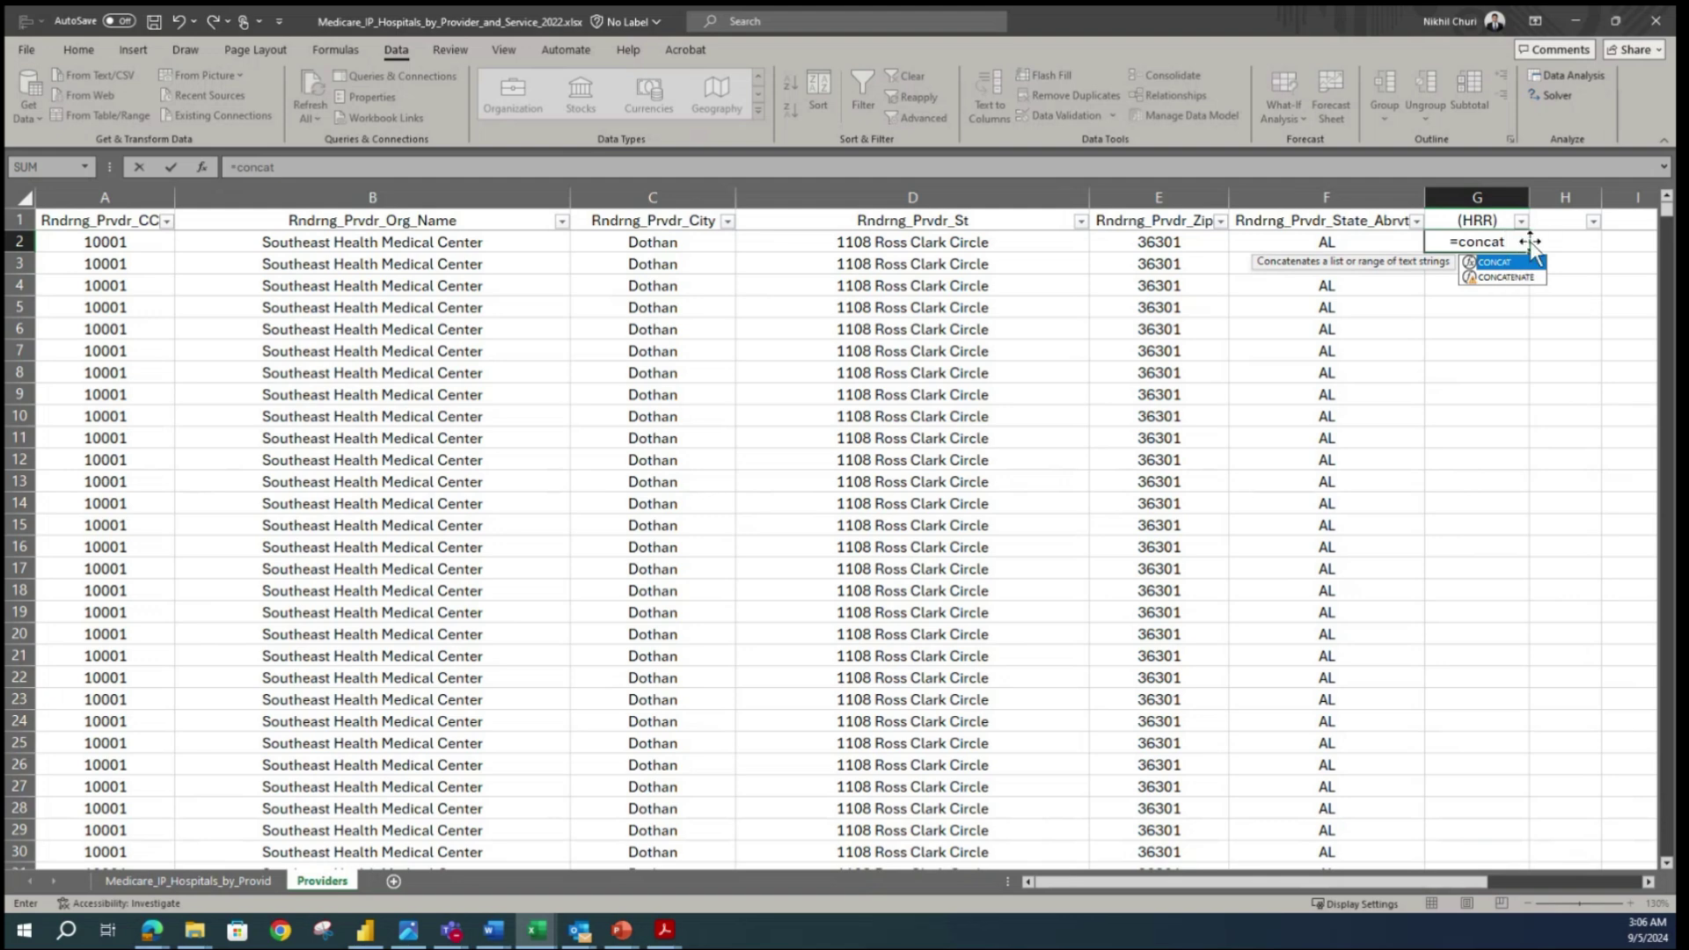
text(()
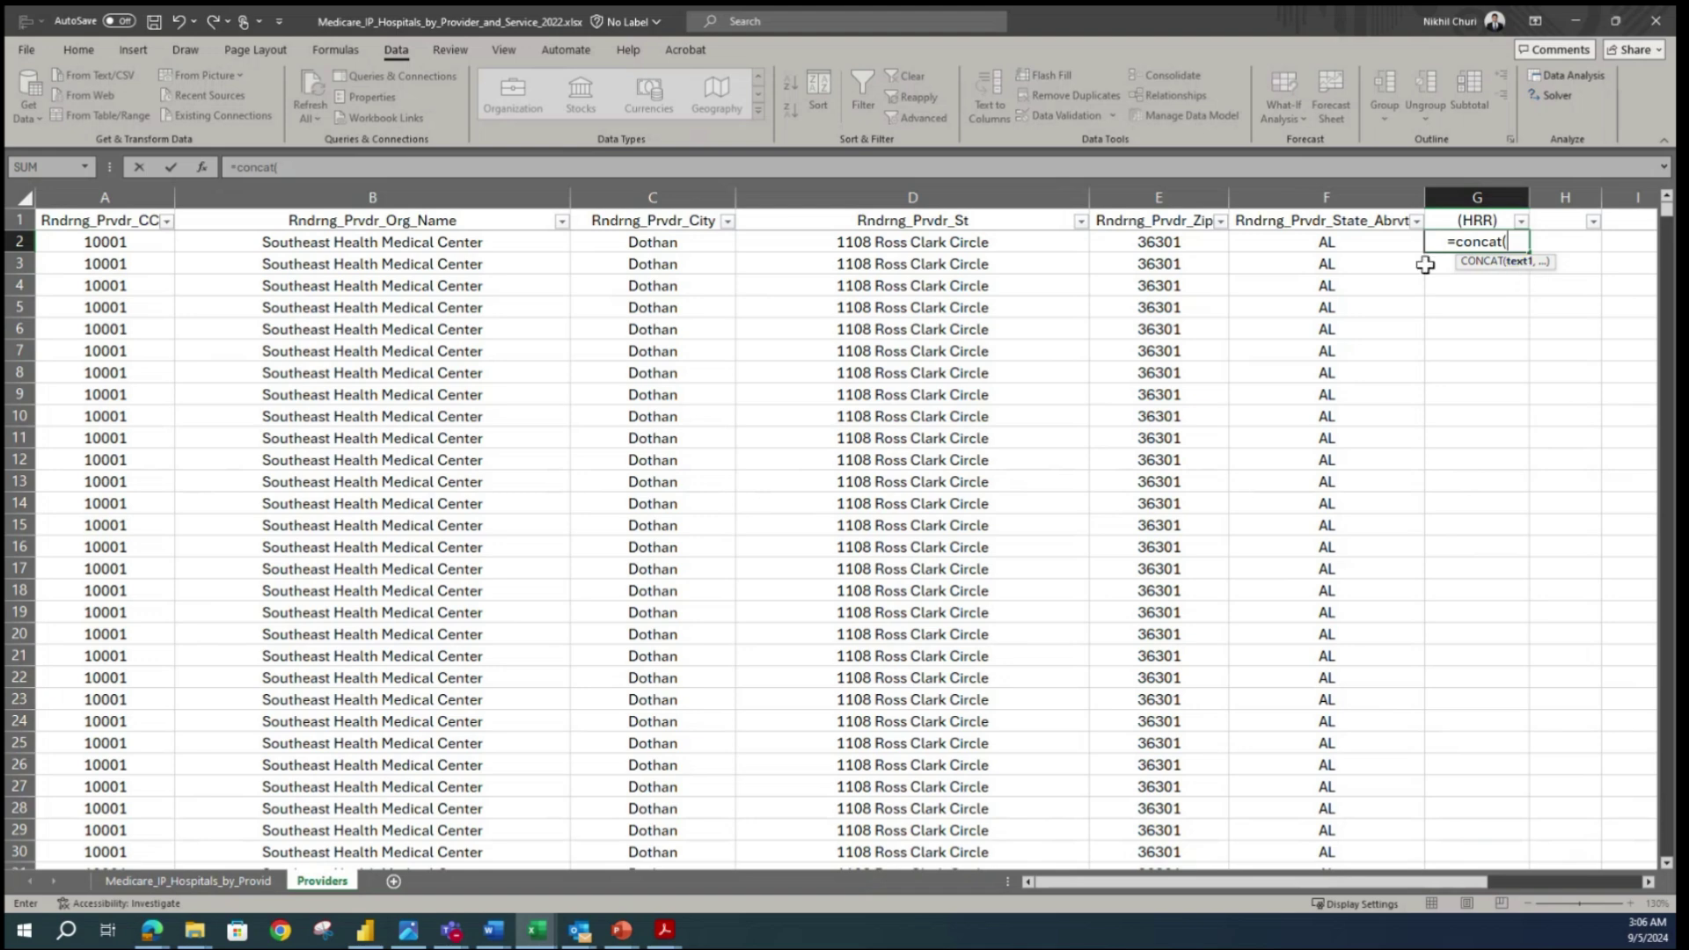
click(1311, 245)
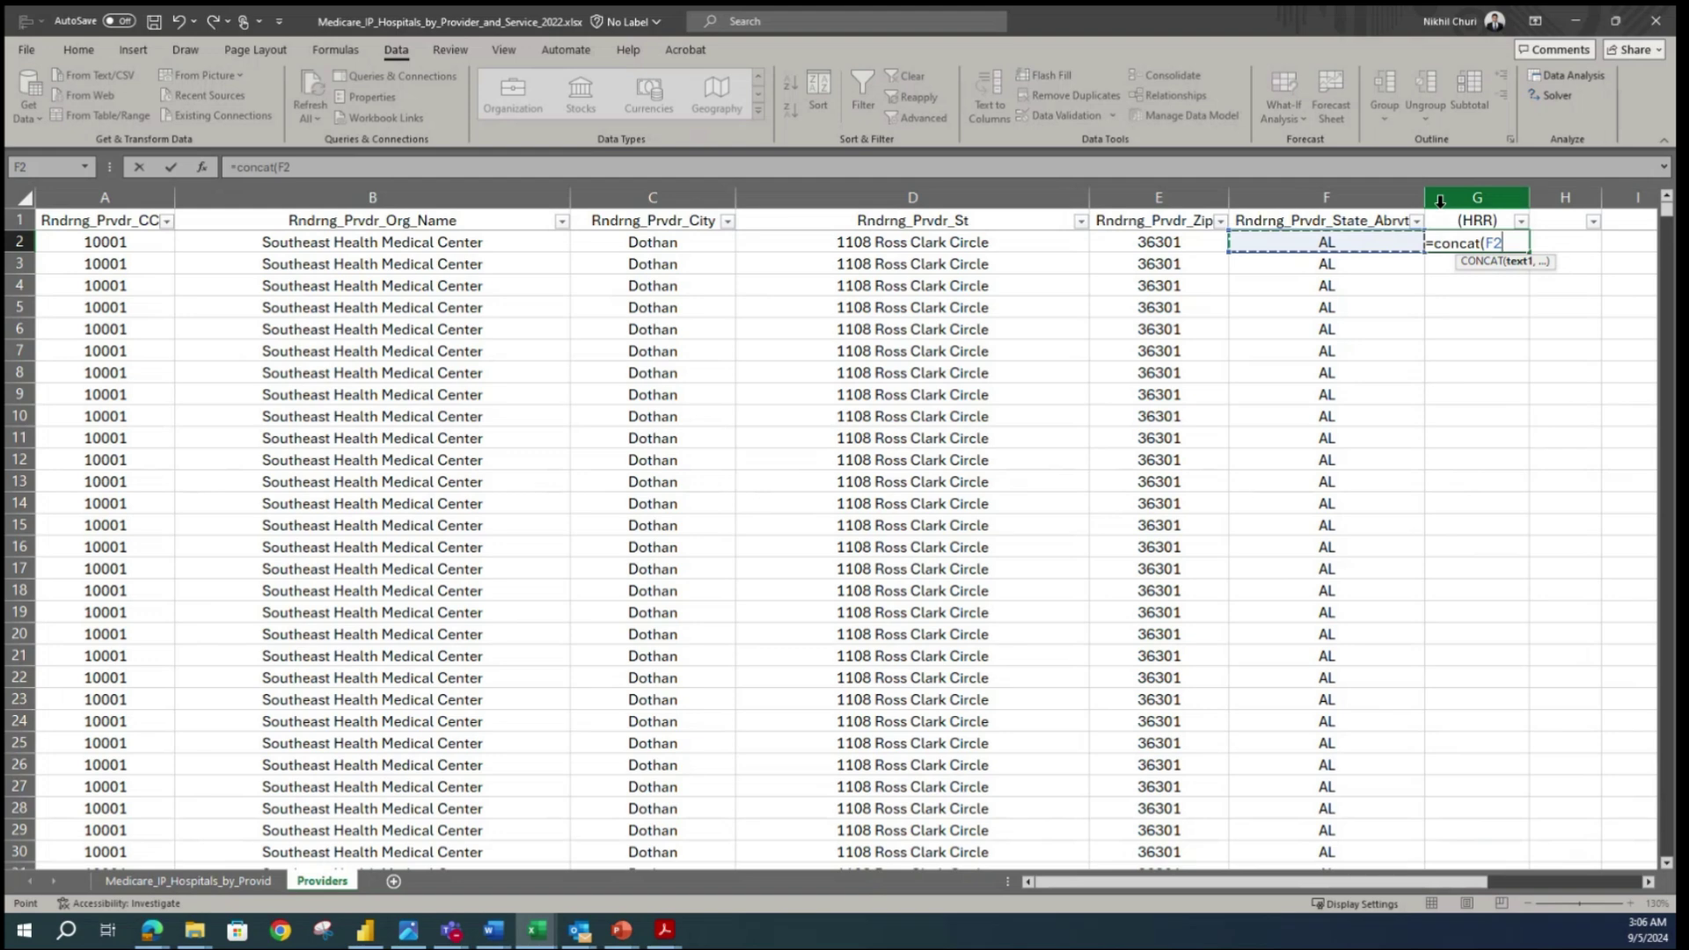
text(," -)
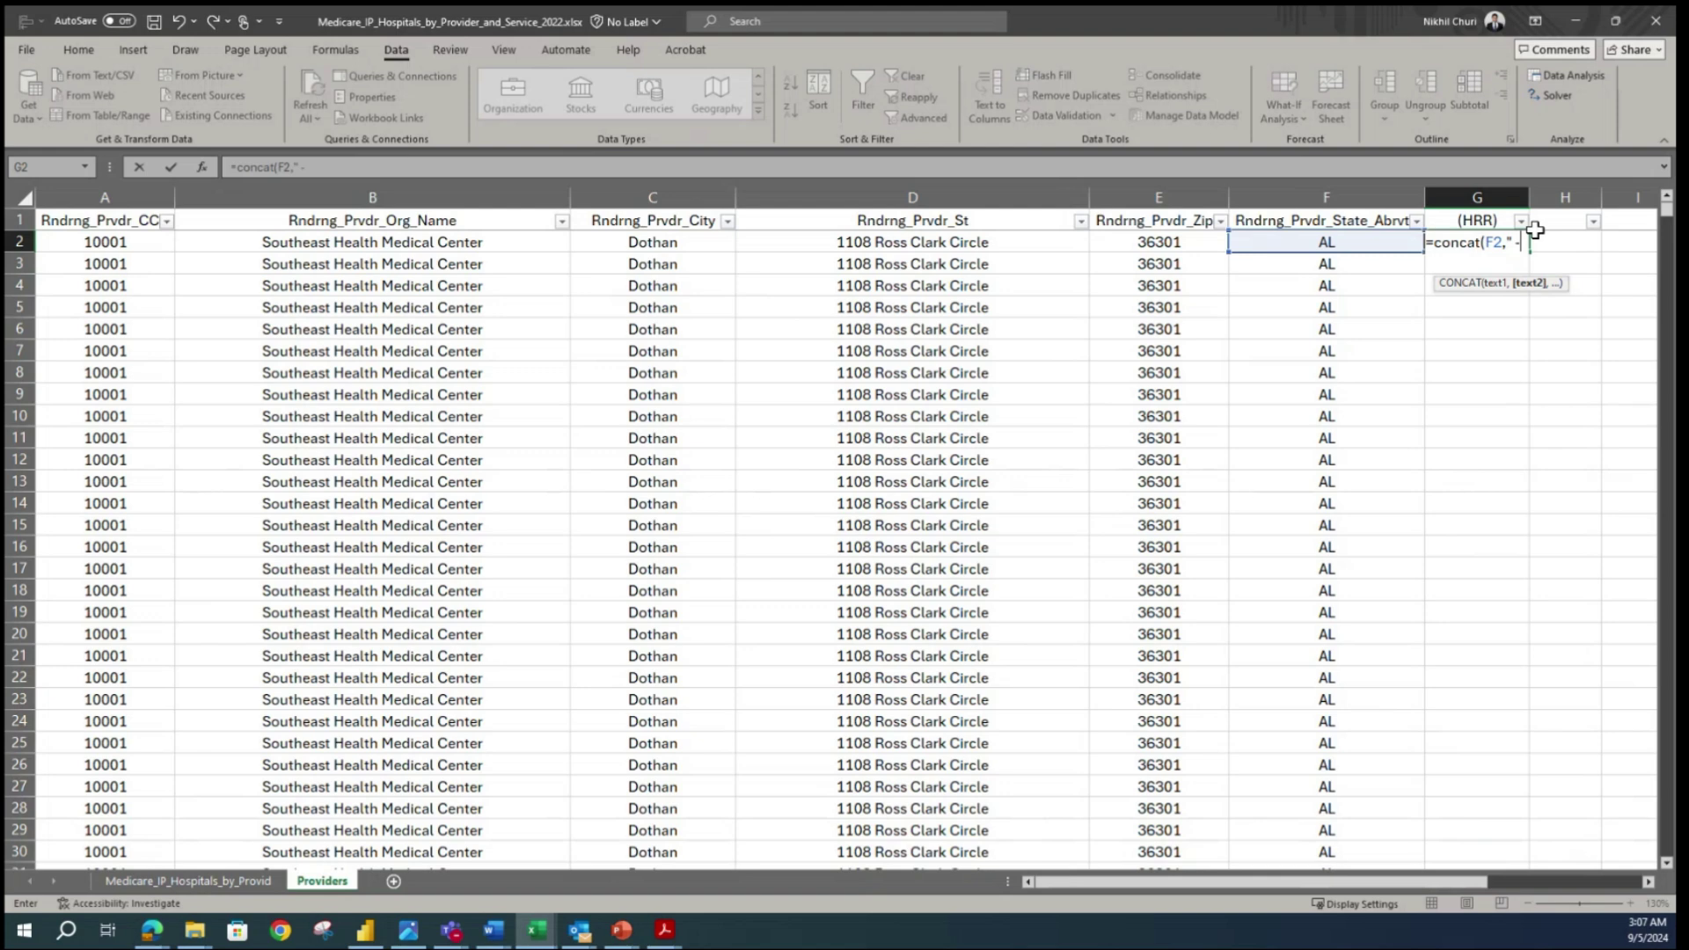
text(")
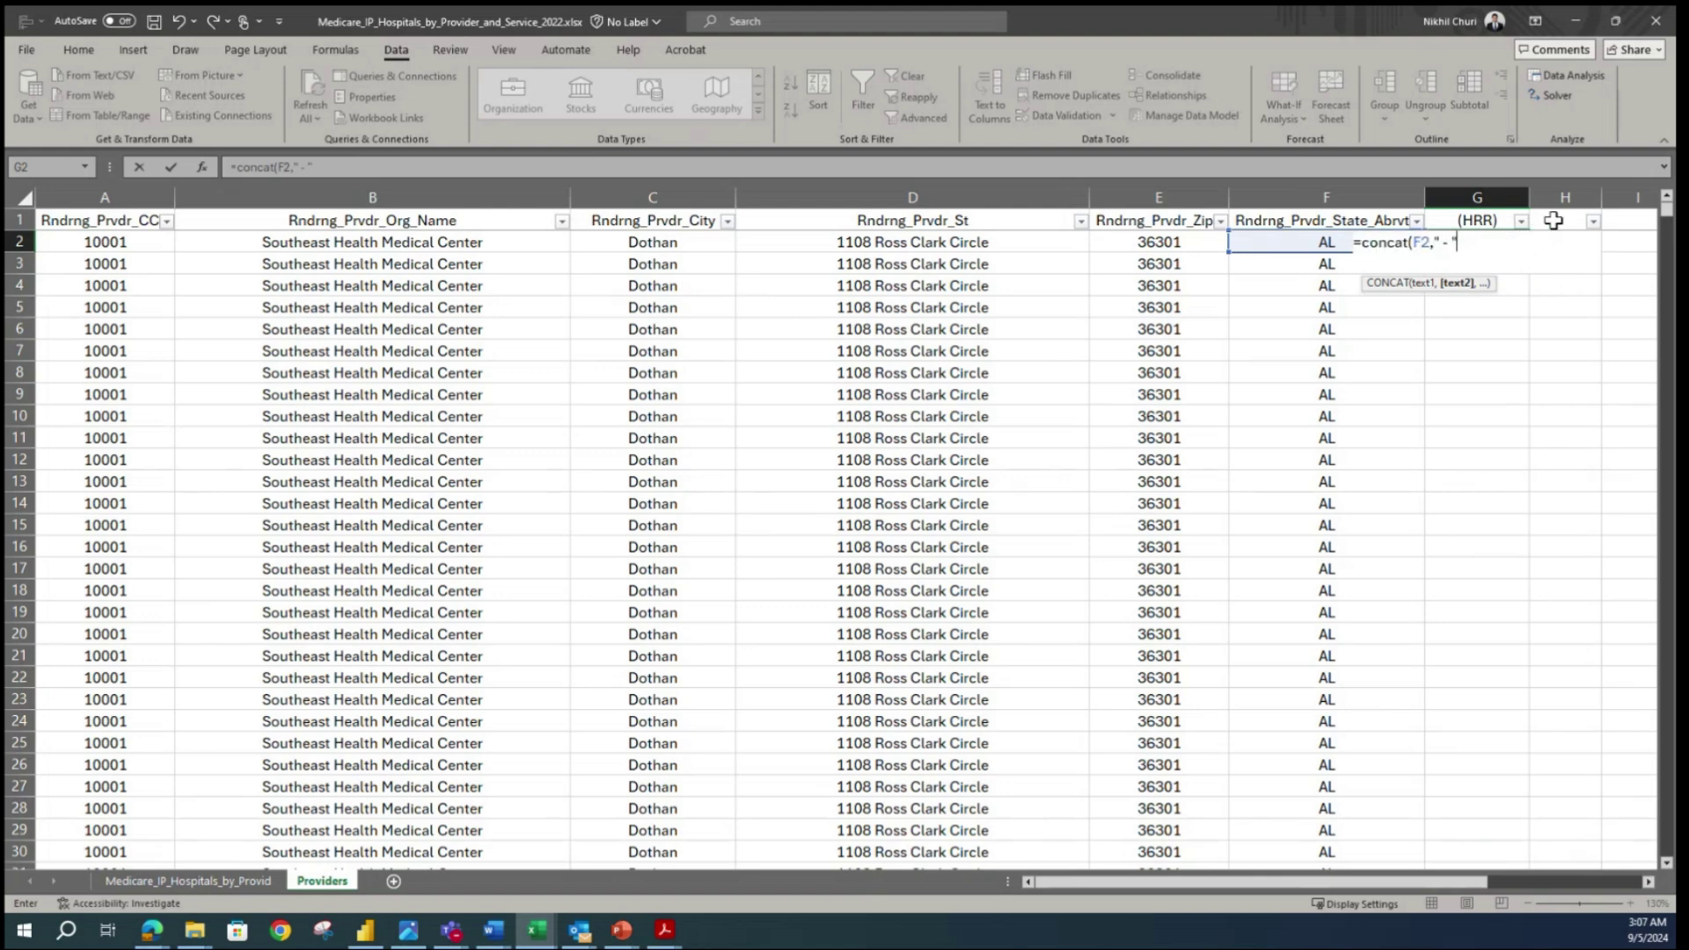
text(,)
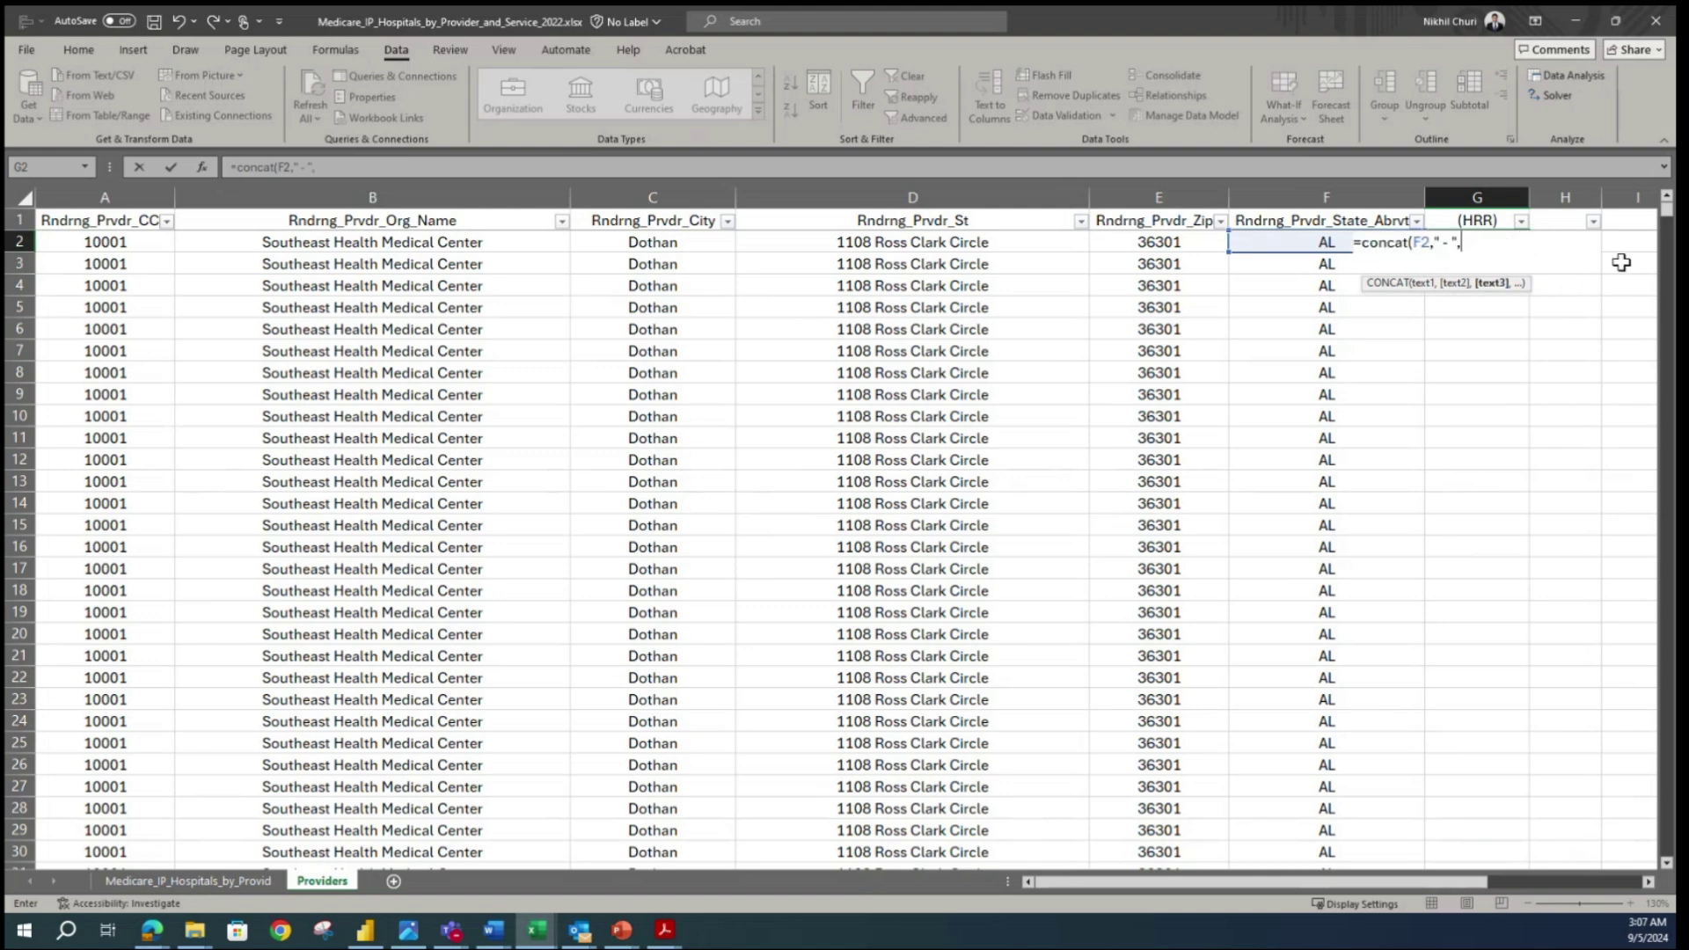
click(648, 239)
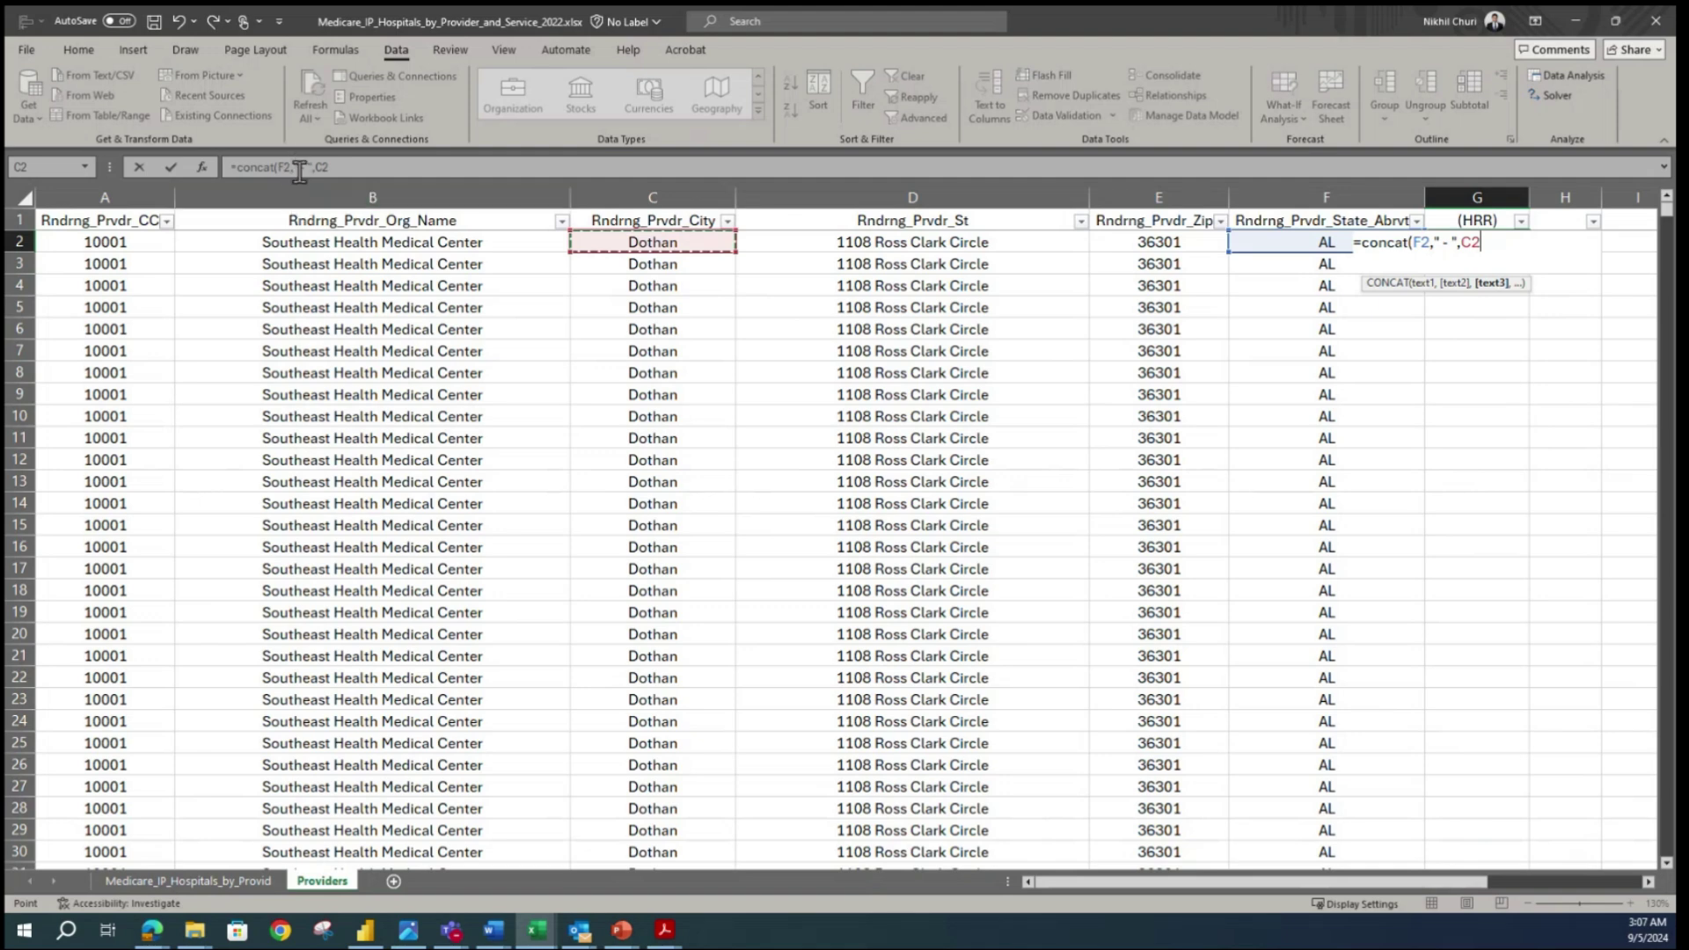
click(348, 167)
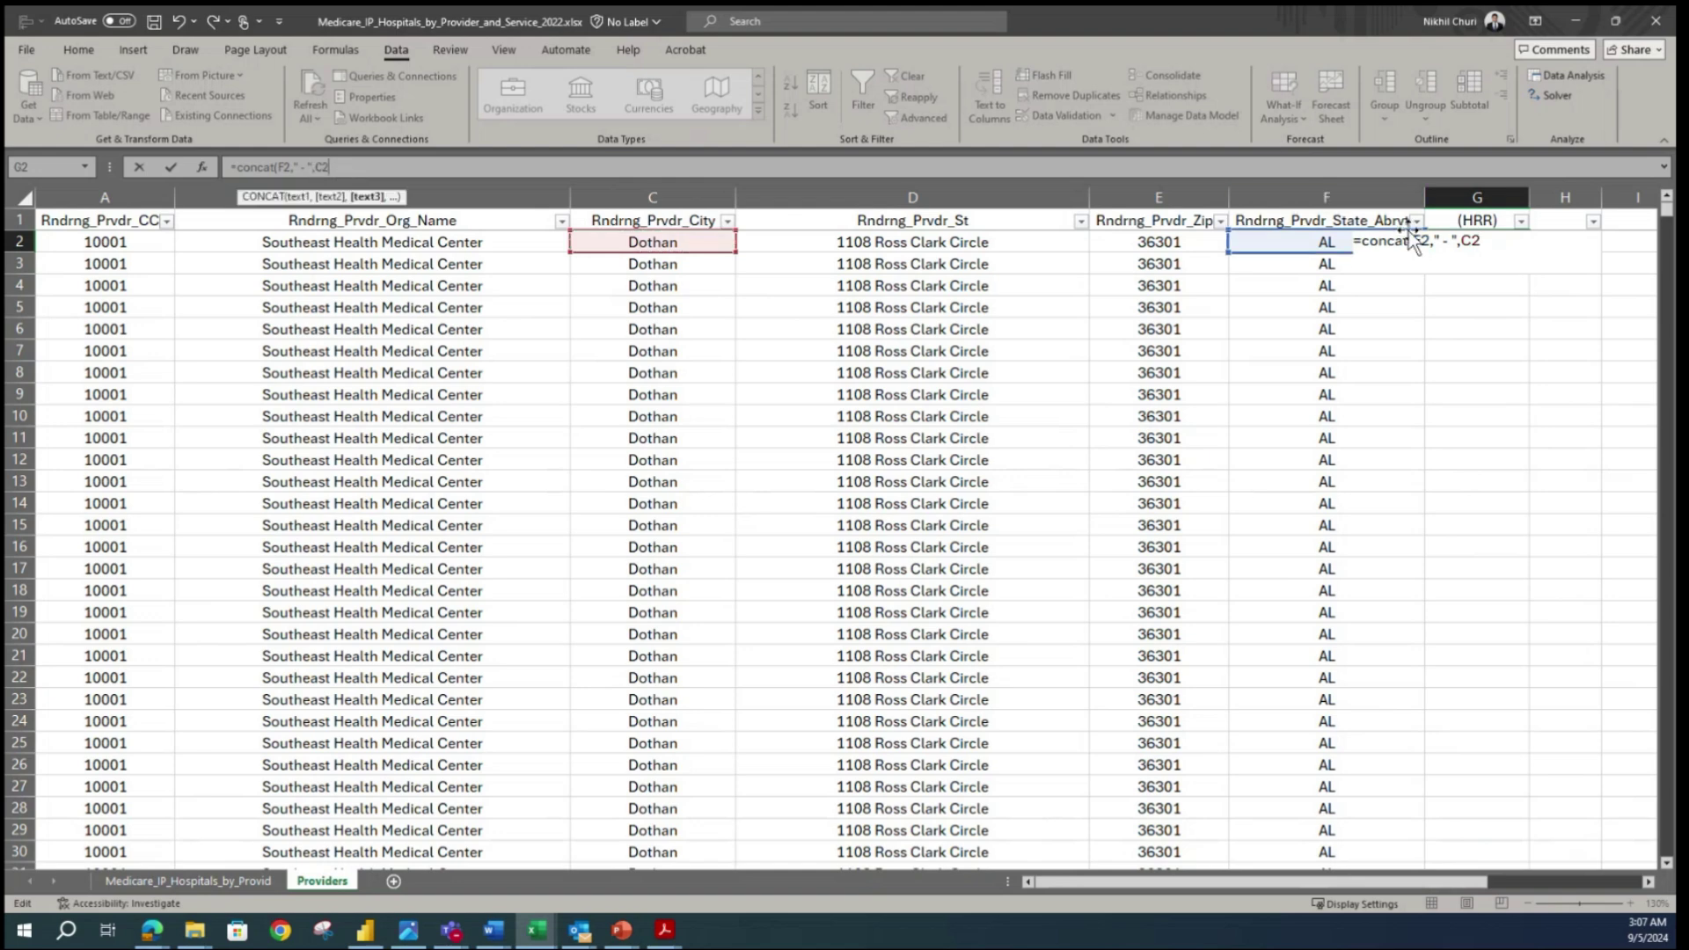
text())
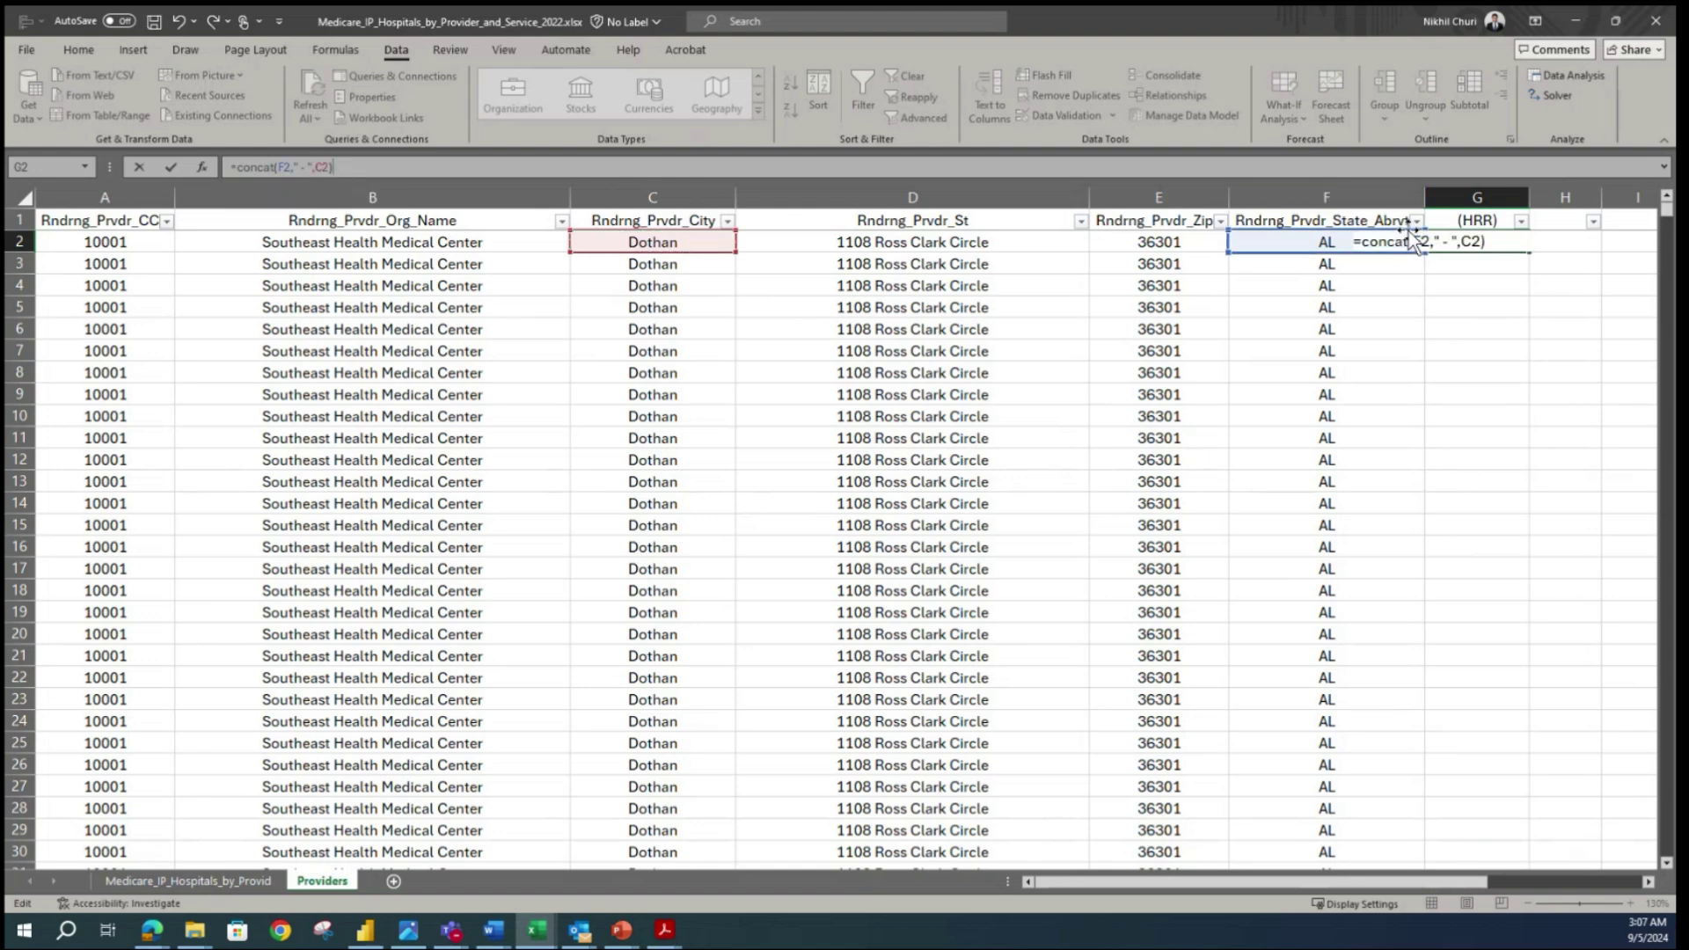
key(Return)
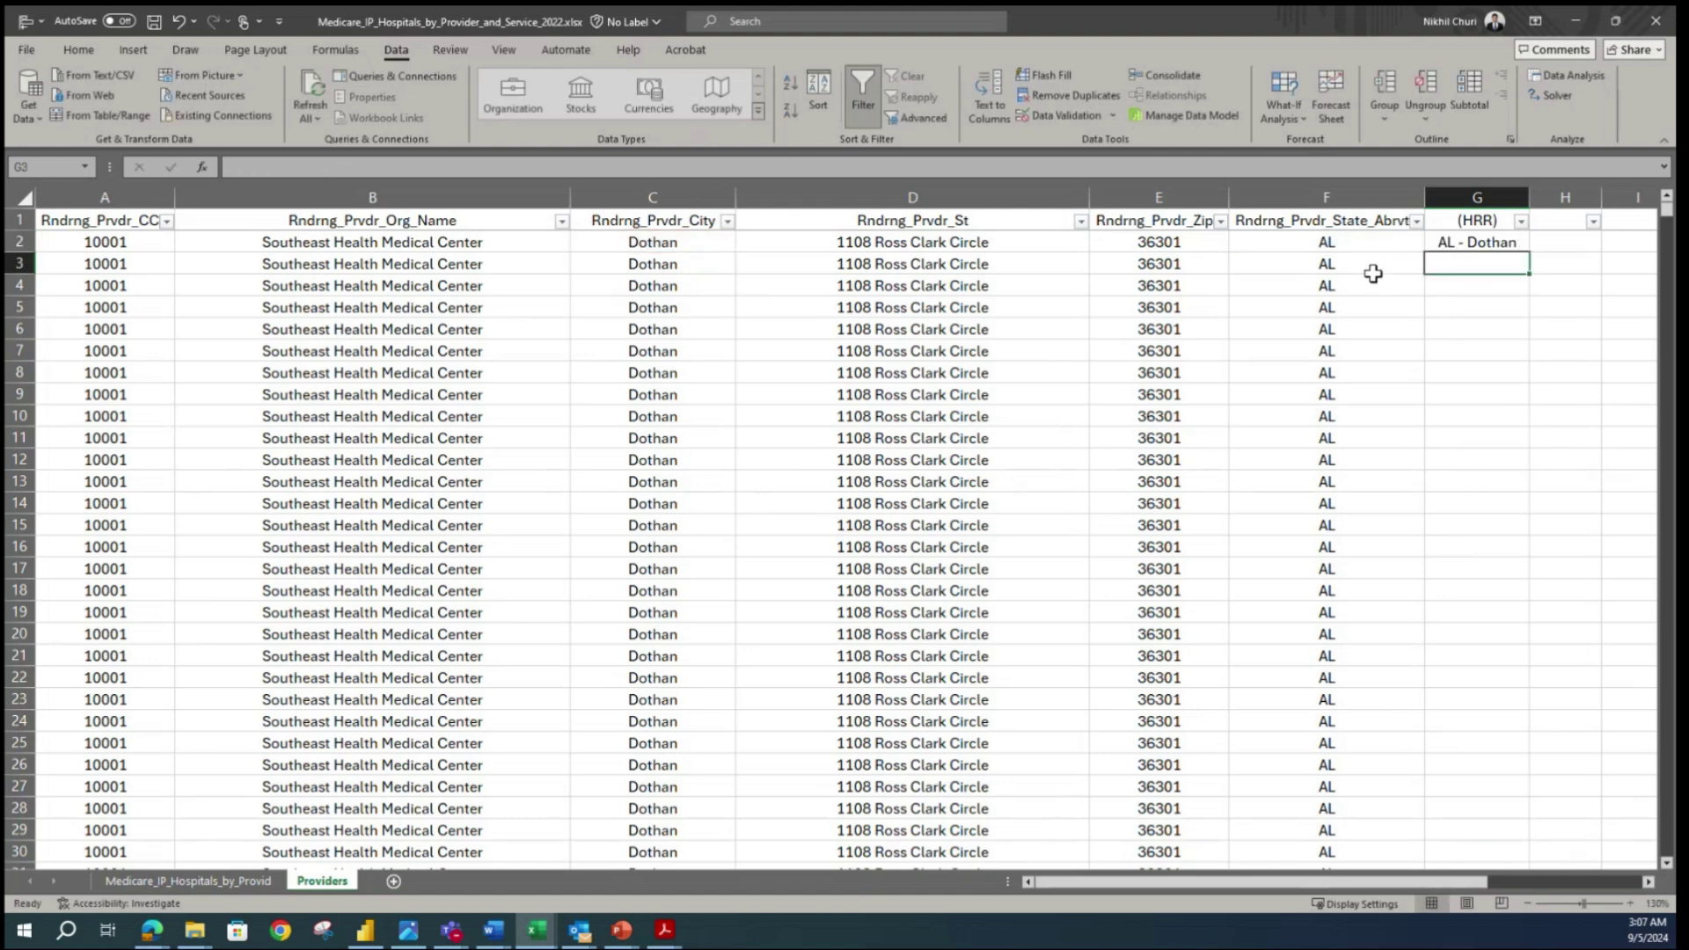
- Fill the G2 formula down to the last data row of the (HRR) column and fit column G's width to its contents
click(1307, 240)
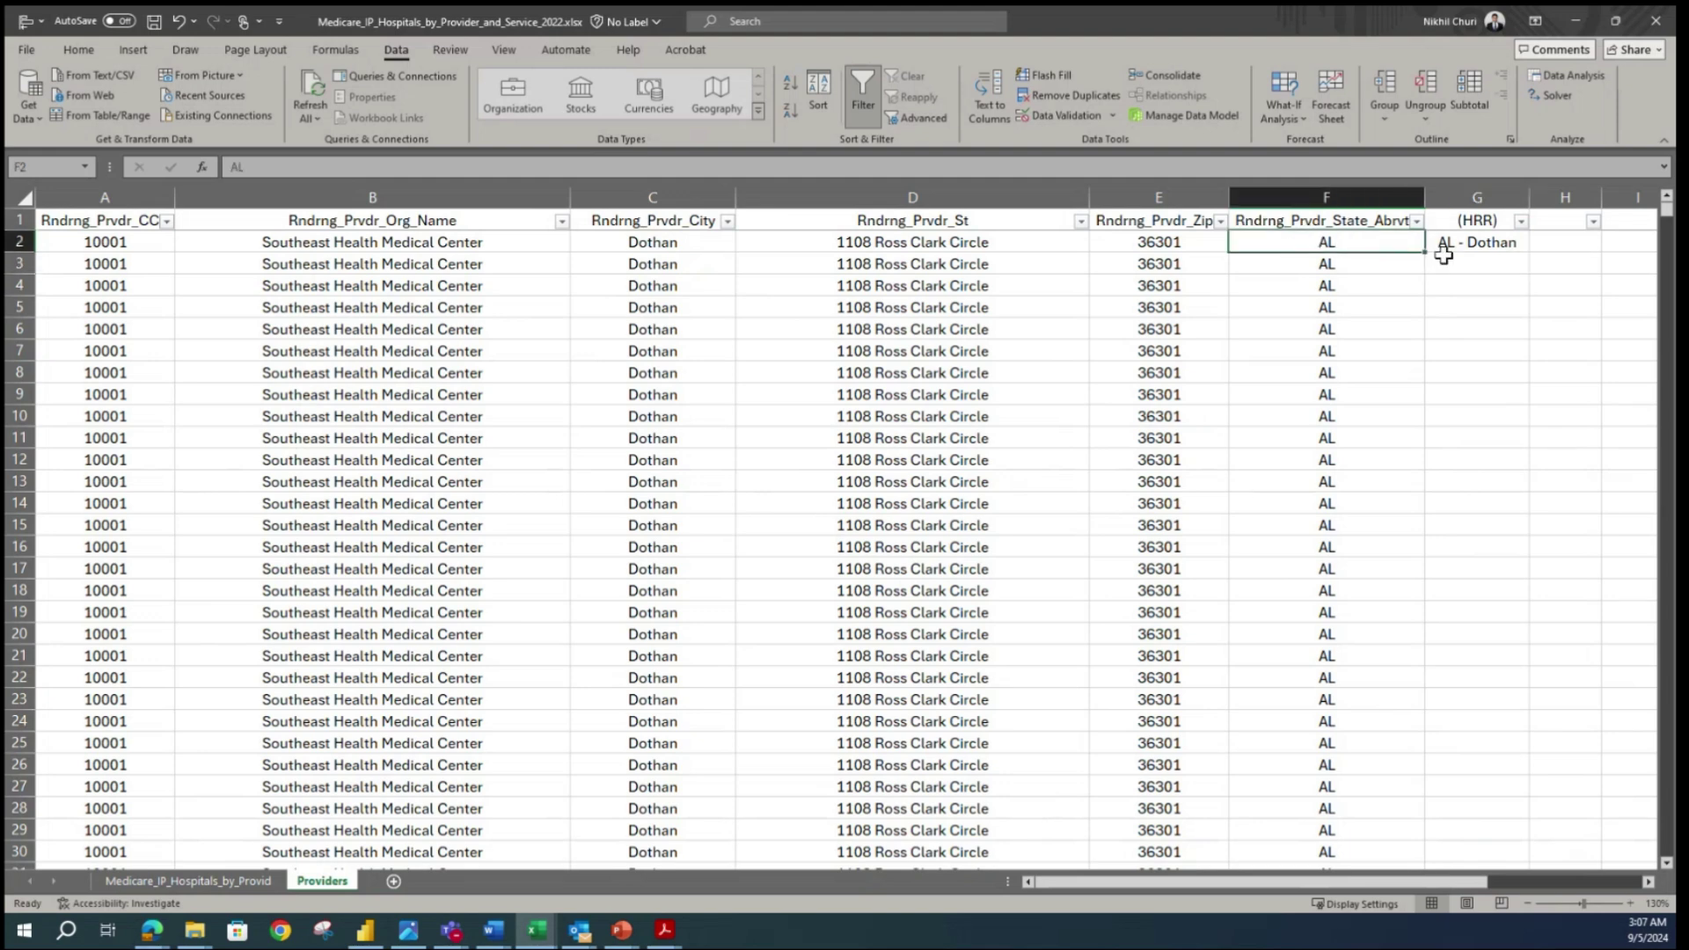
click(1496, 238)
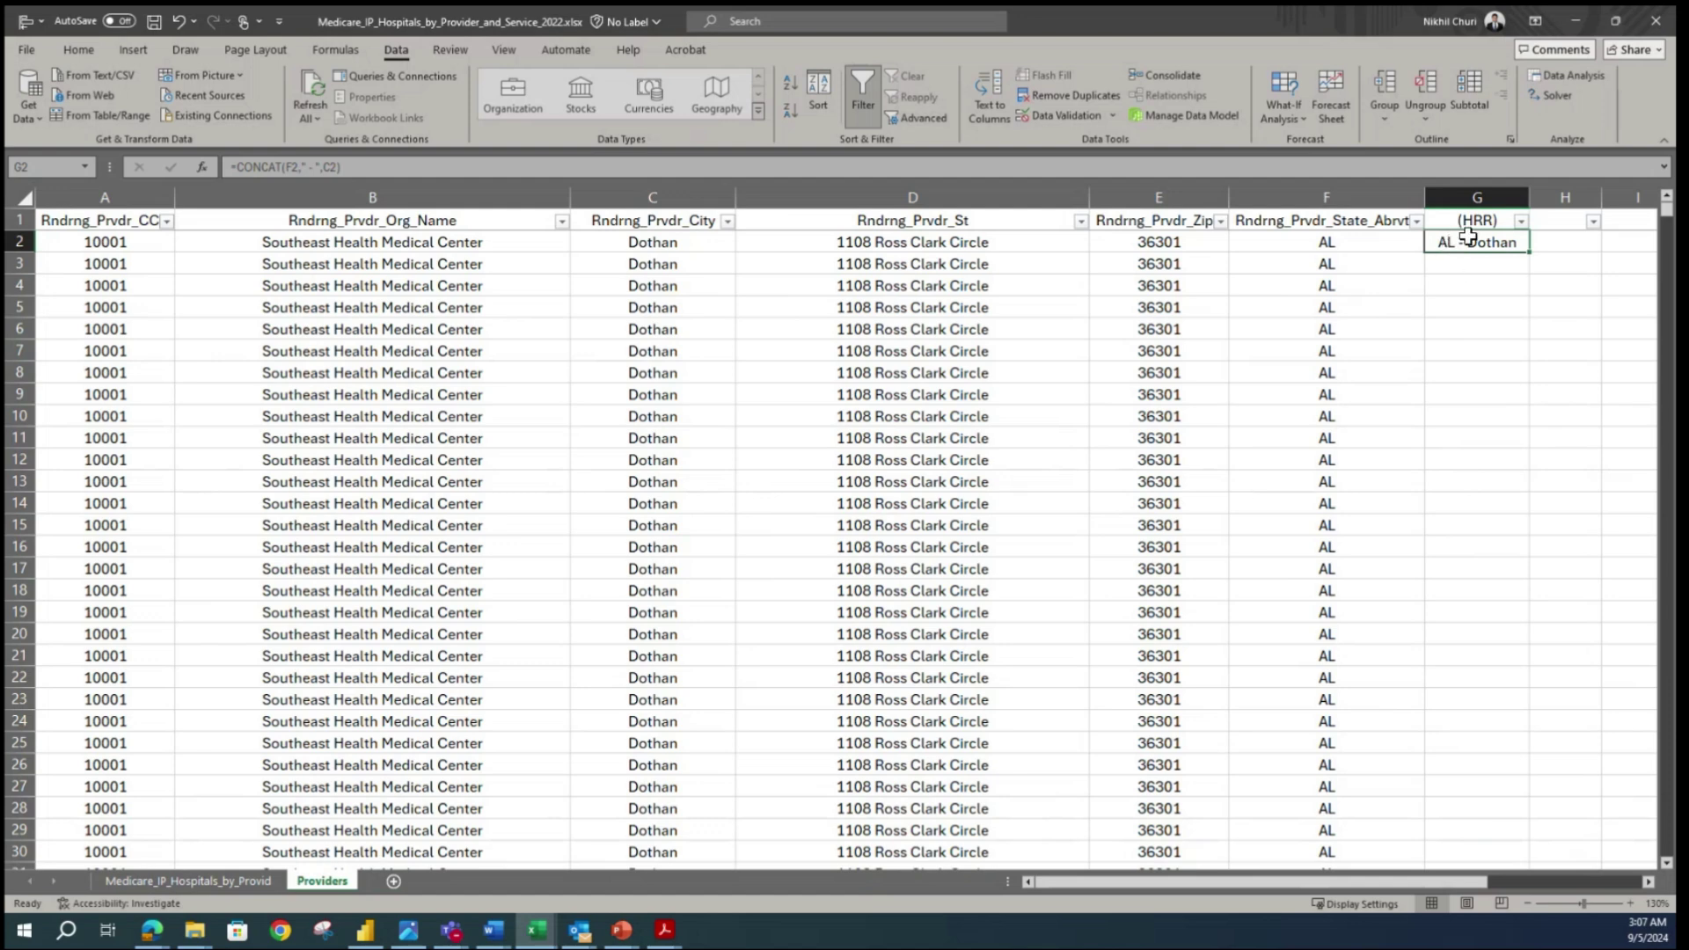
click(1471, 328)
click(1456, 242)
double_click(1530, 249)
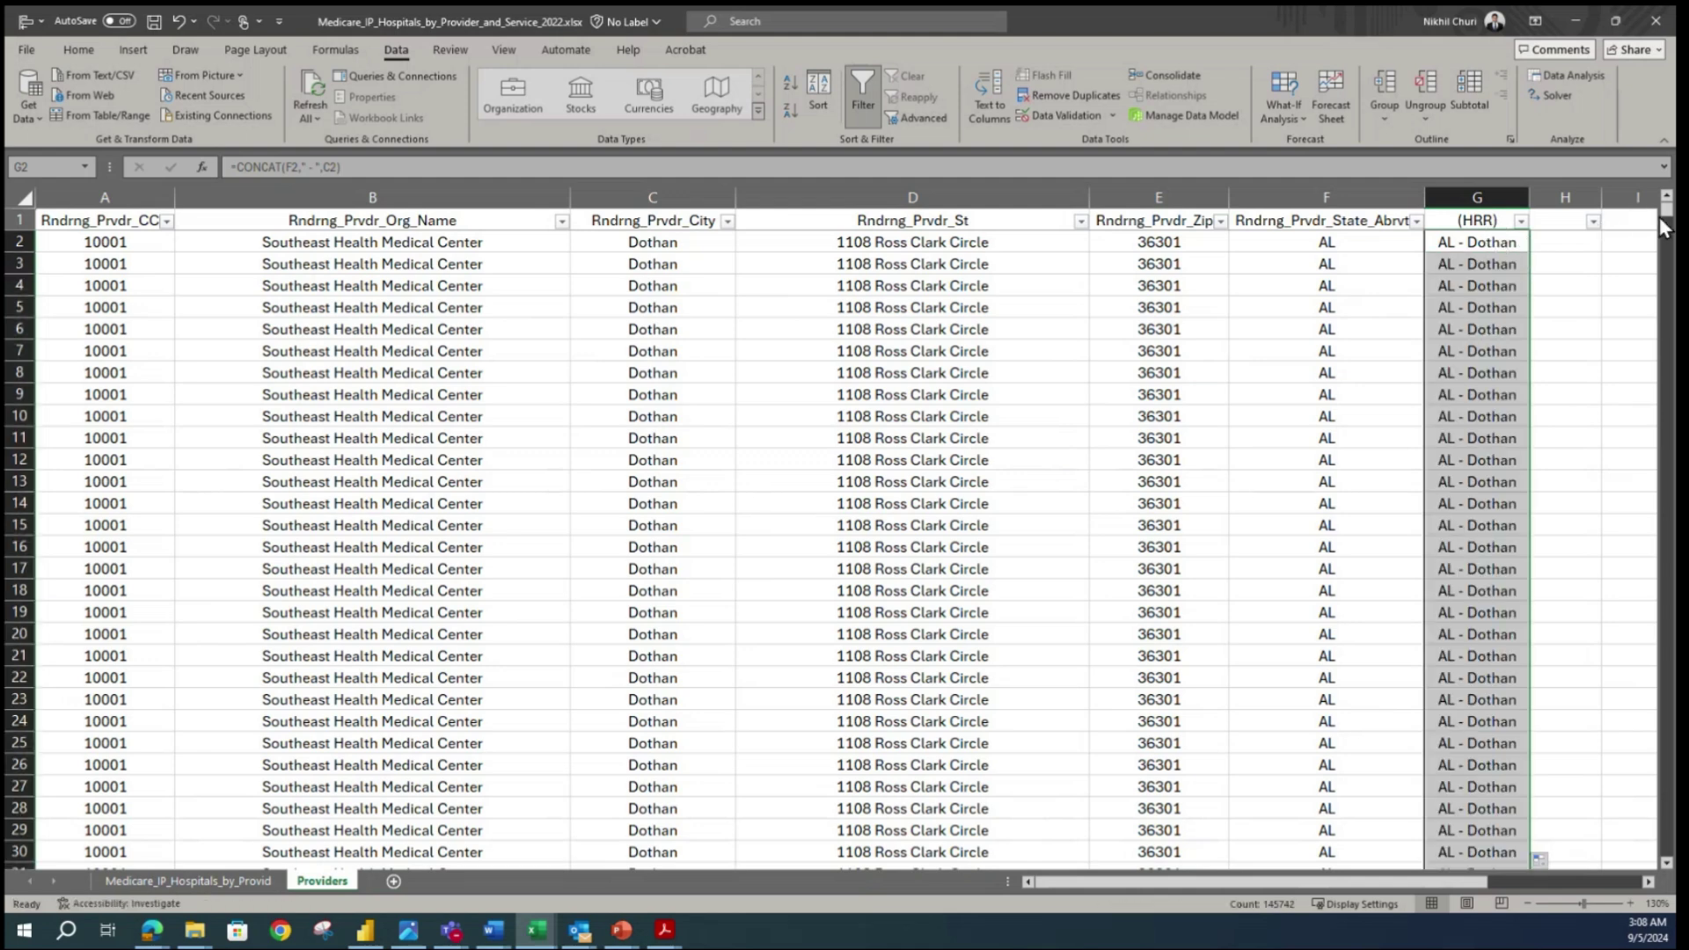
drag(1670, 227, 1668, 849)
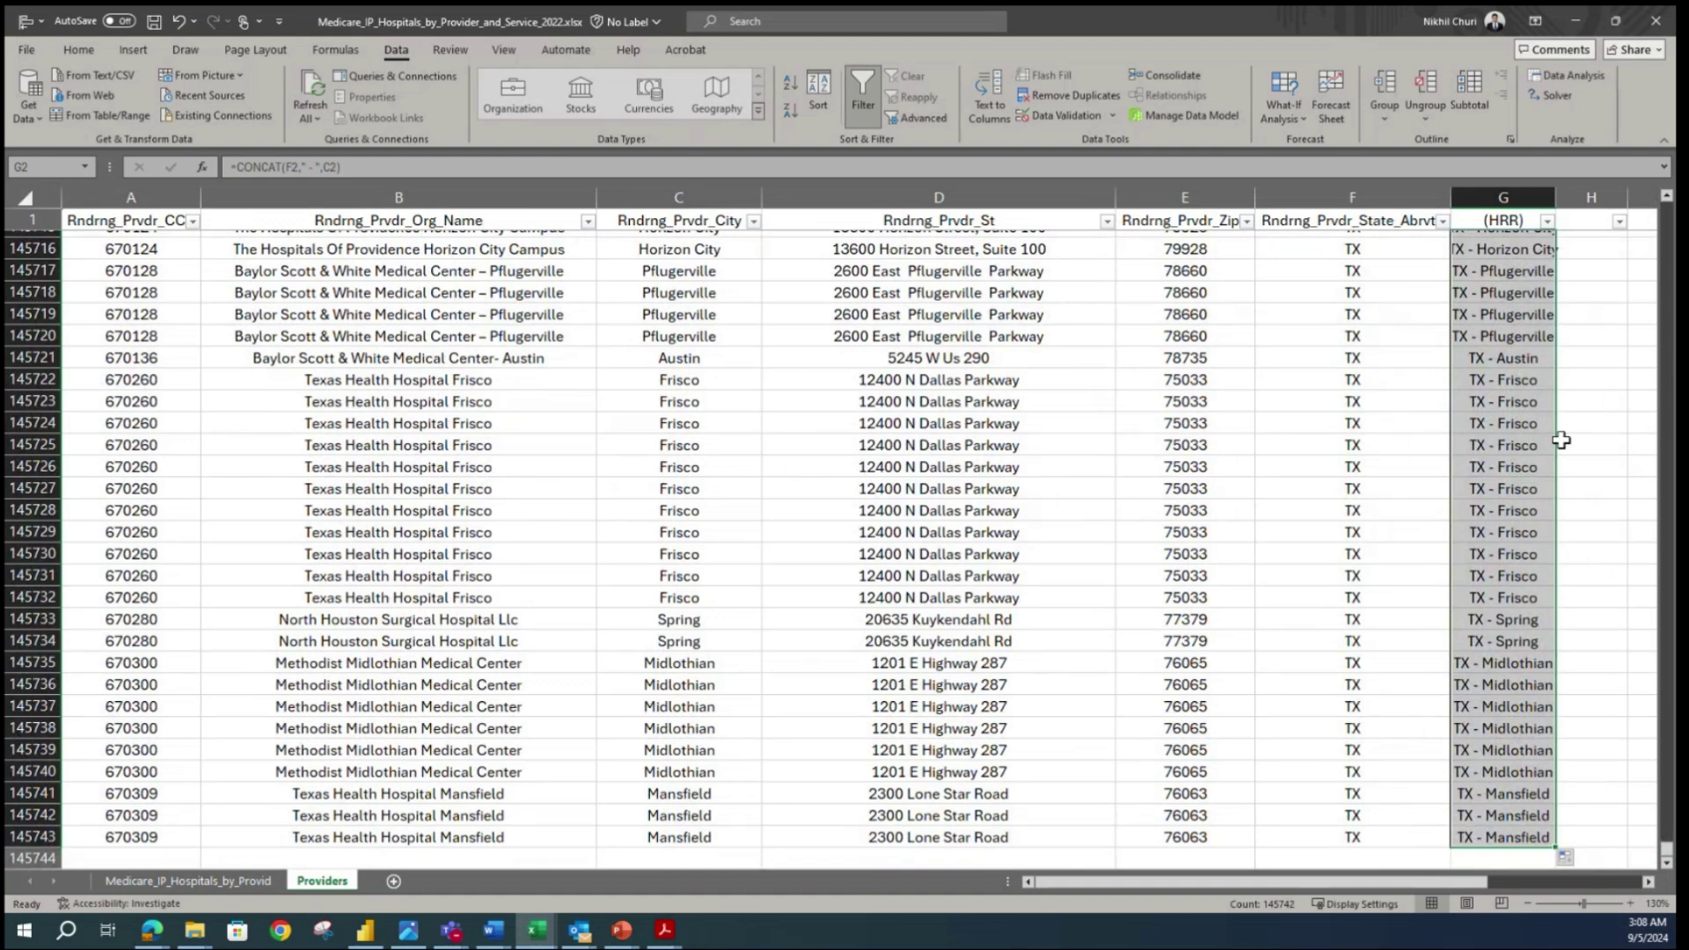
double_click(1556, 195)
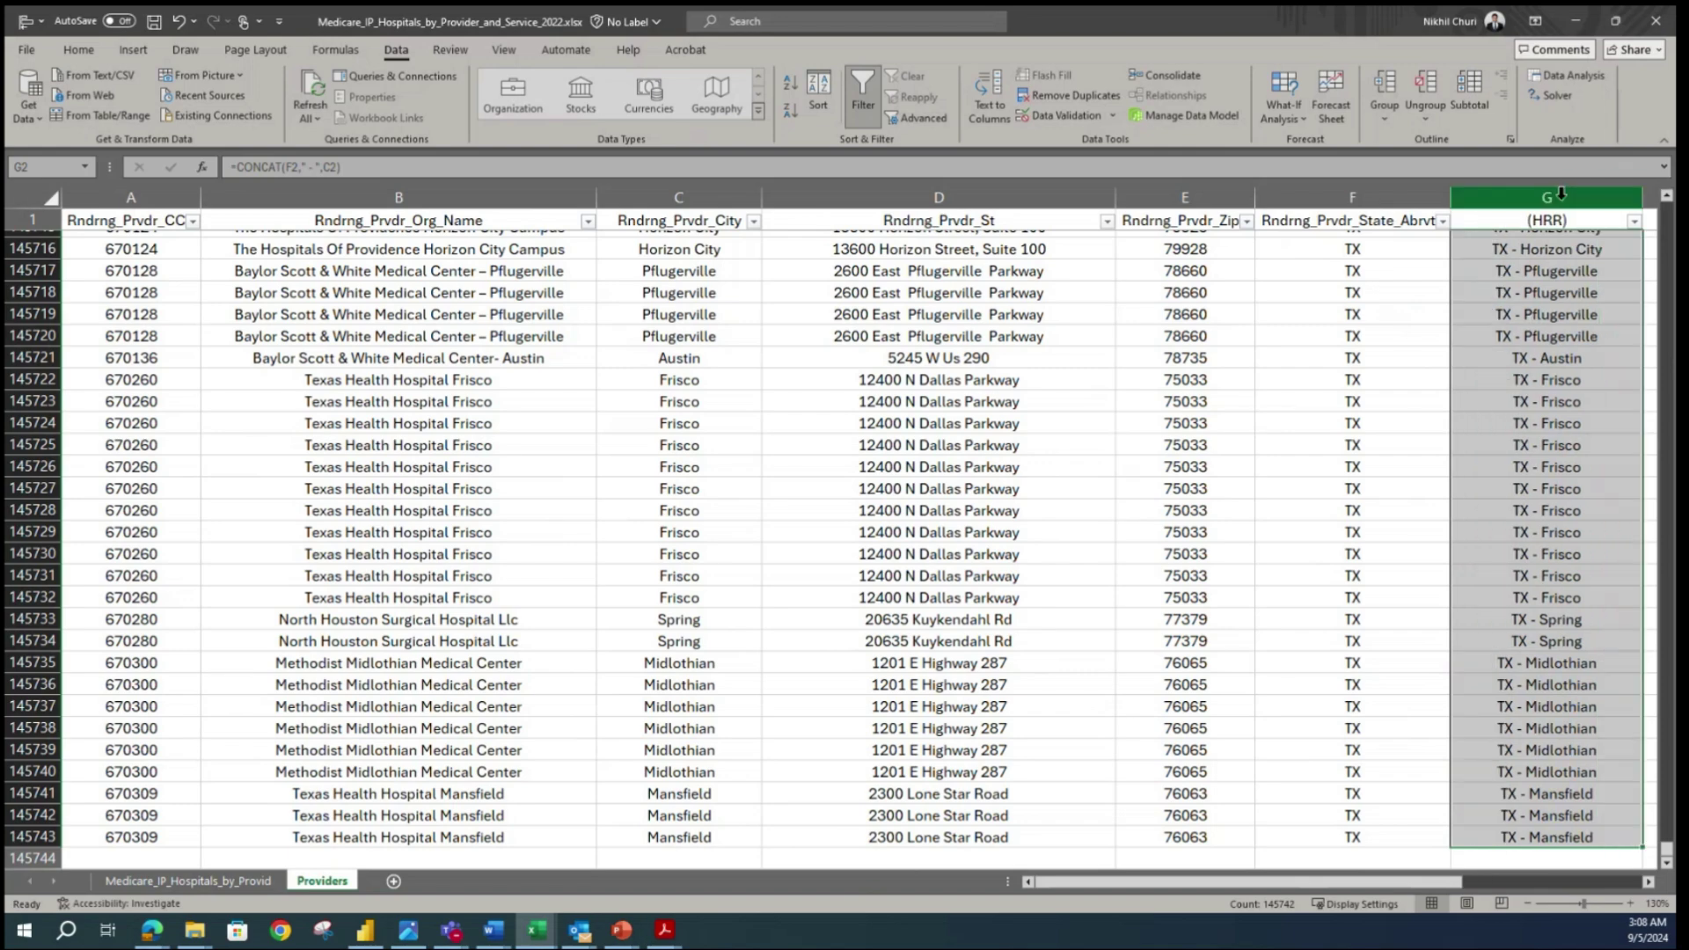
drag(1667, 850, 1668, 206)
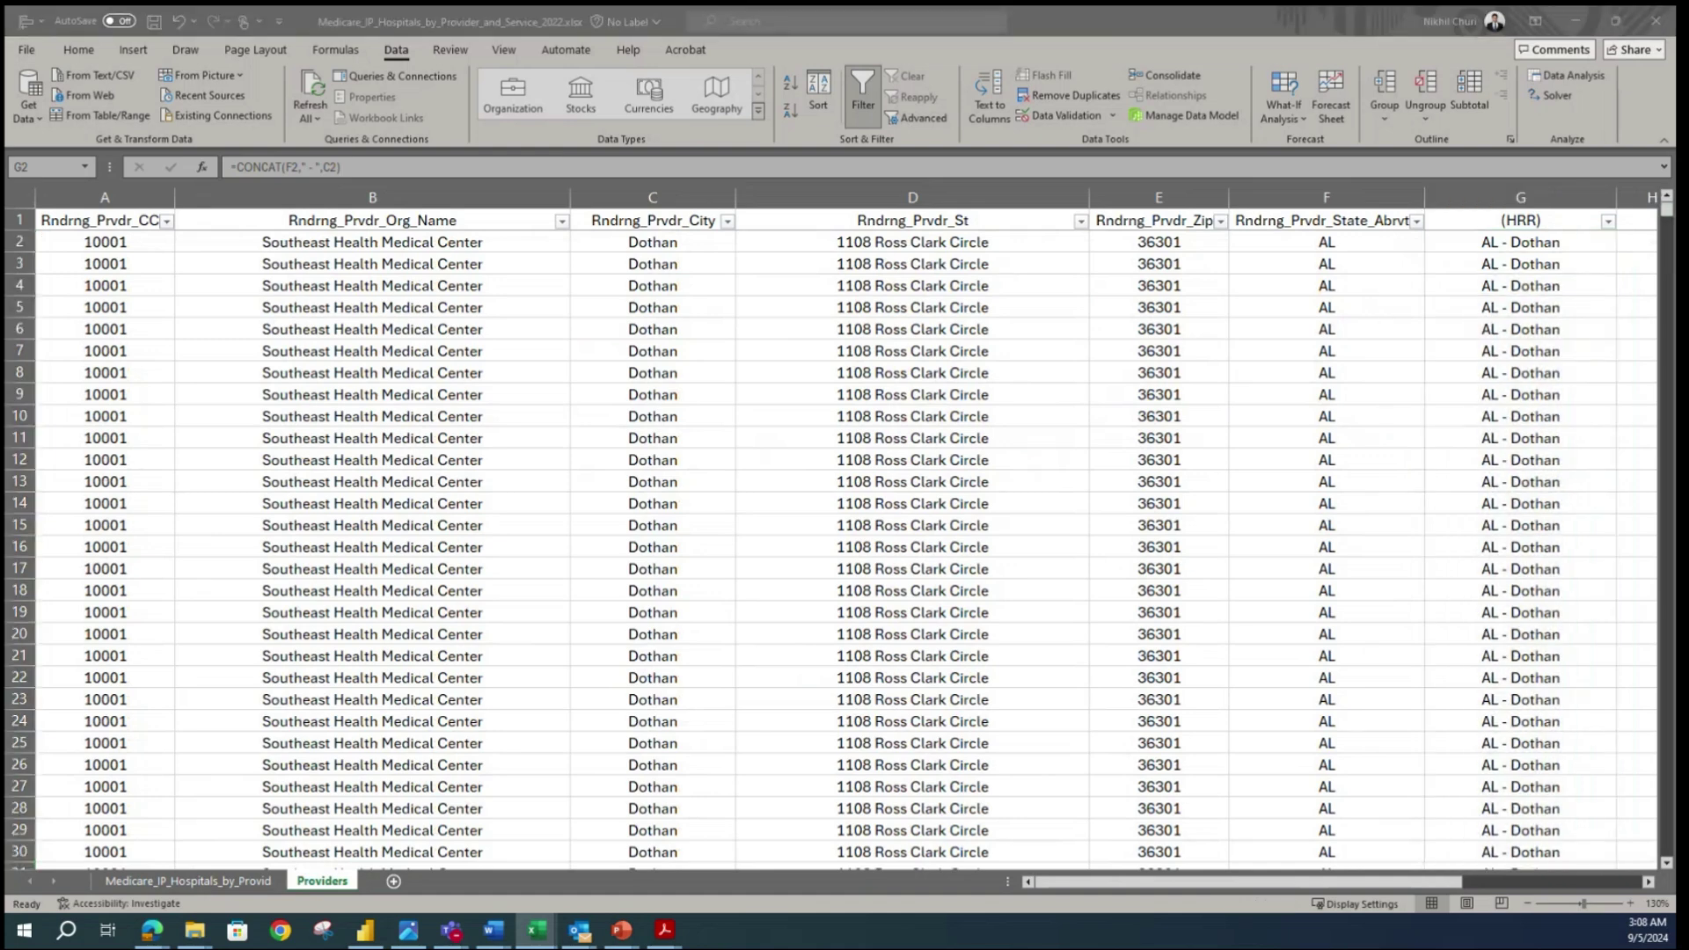
key(alt+Tab)
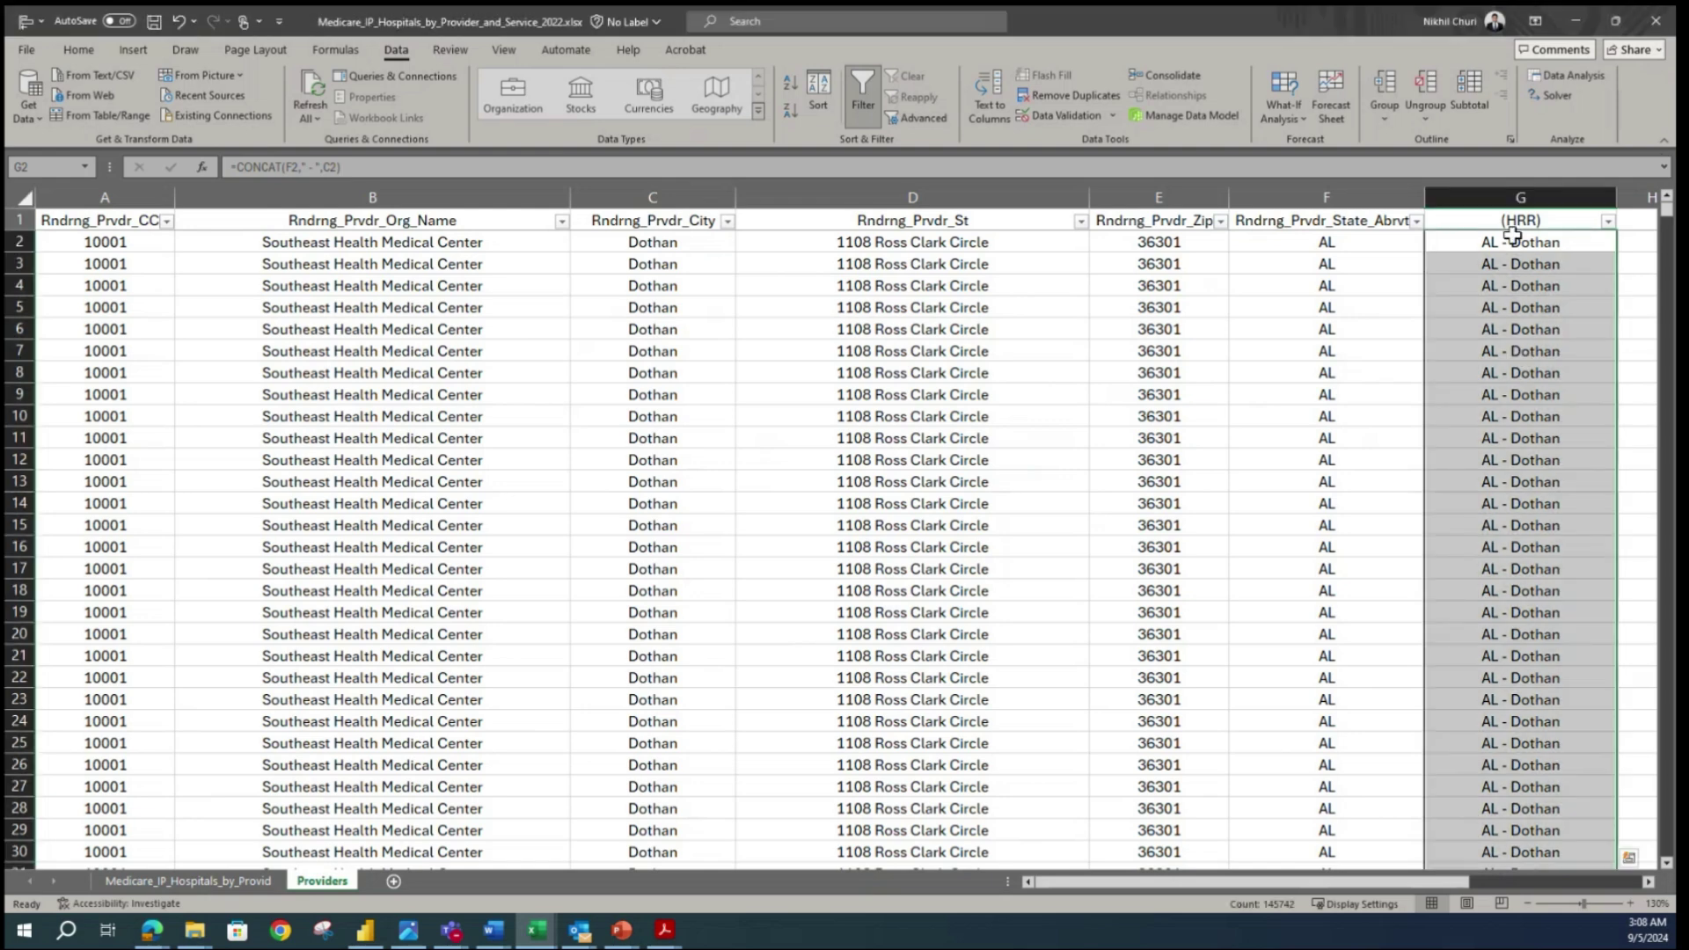
click(1511, 236)
click(1538, 482)
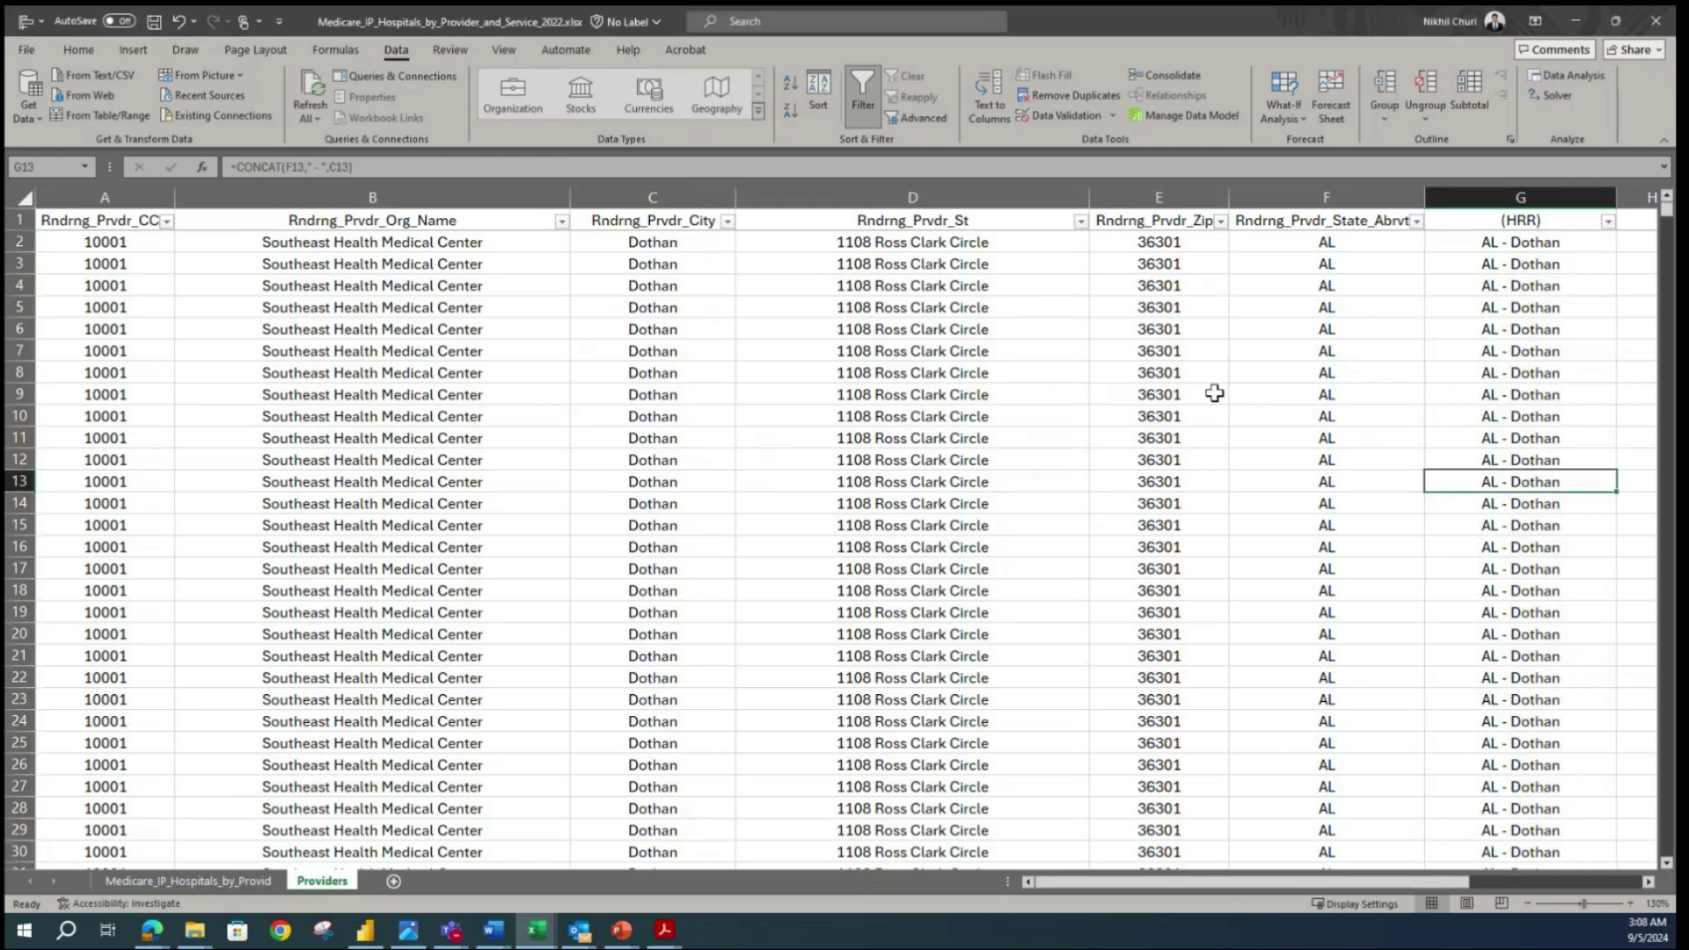
- Copy the (HRR) formulas from G2 down to row 145743 and paste them over themselves as values, checking a few cells
click(1507, 236)
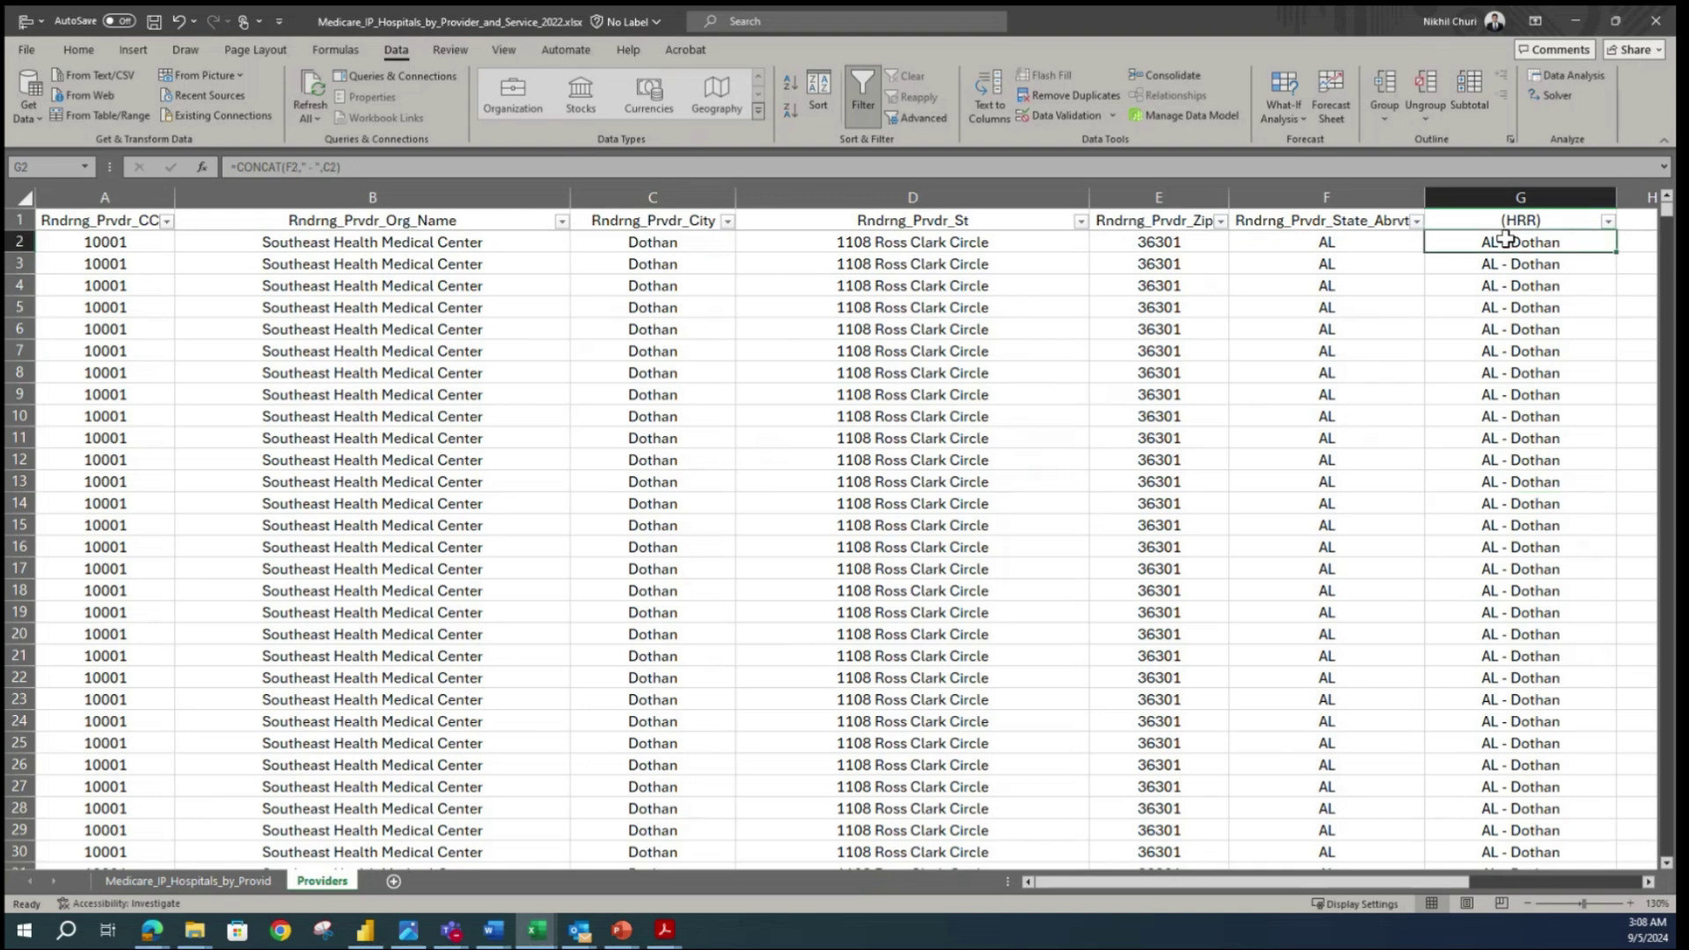
click(1520, 192)
key(ctrl+shift+Down)
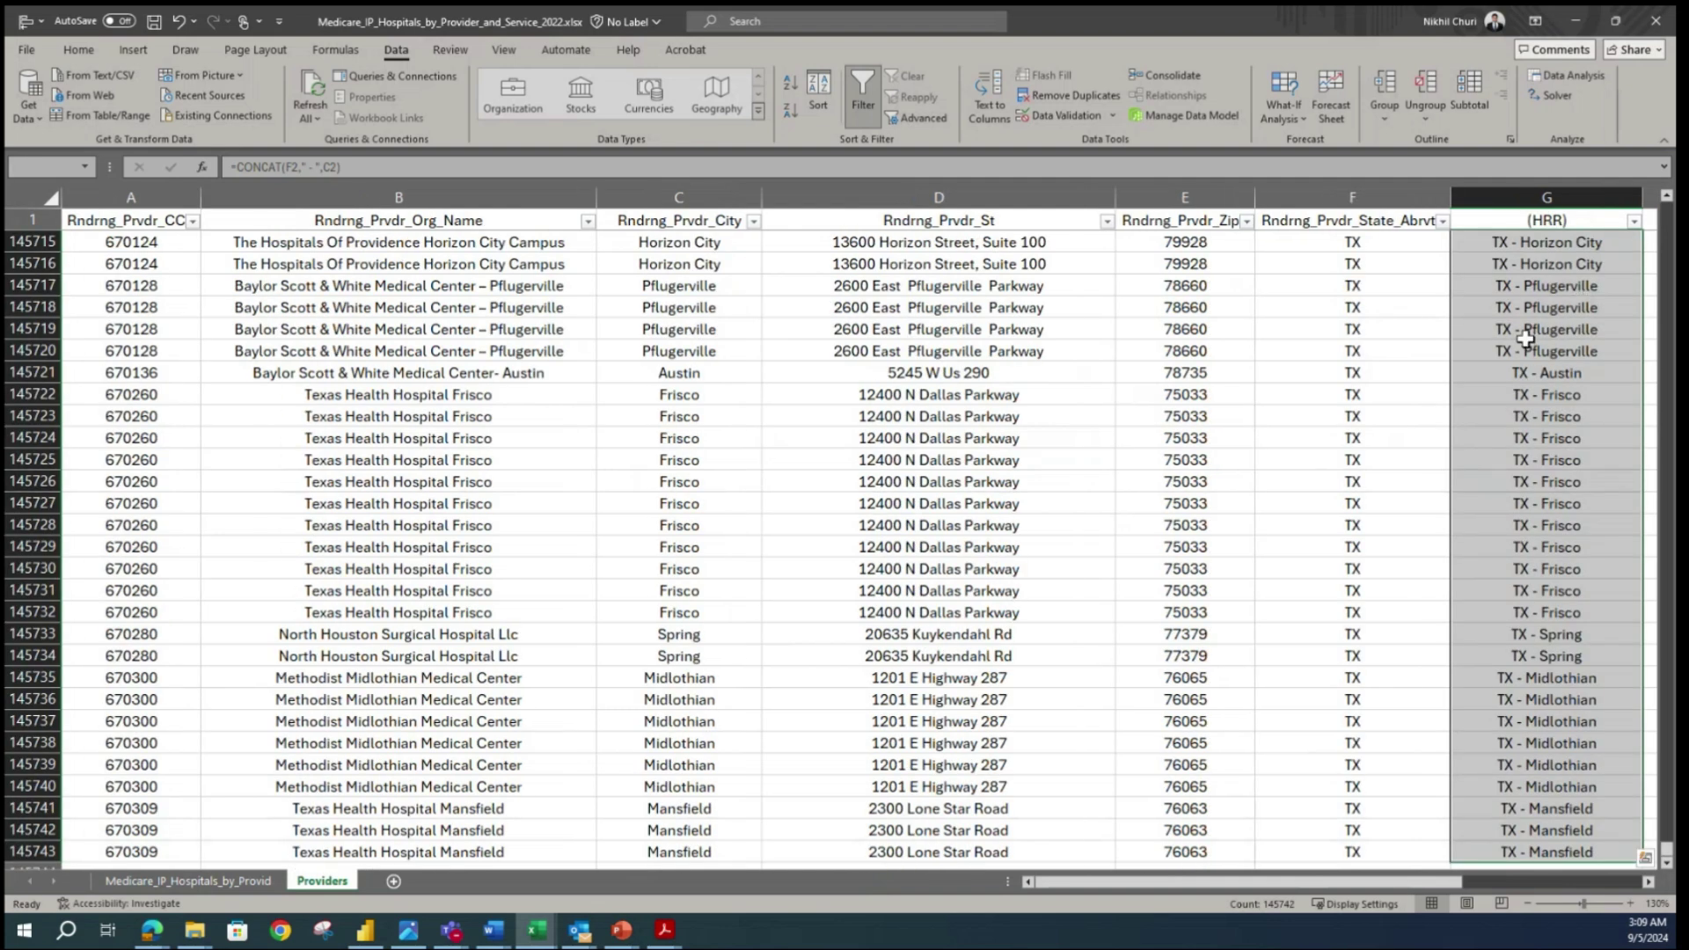
right_click(1536, 295)
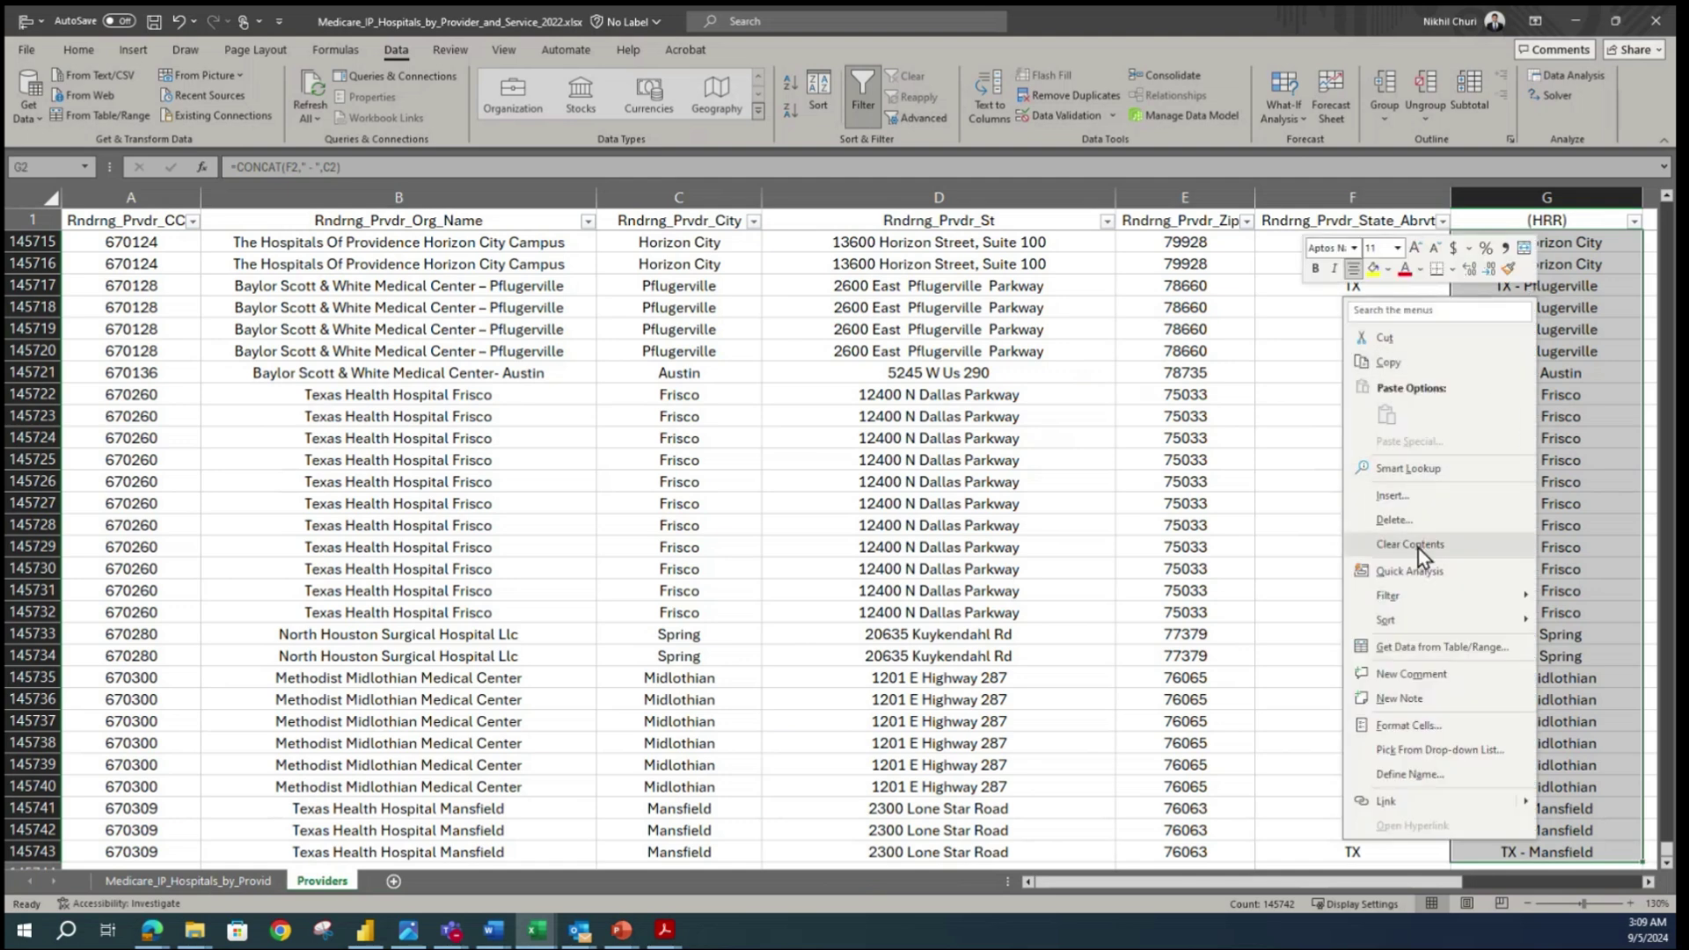
click(1406, 363)
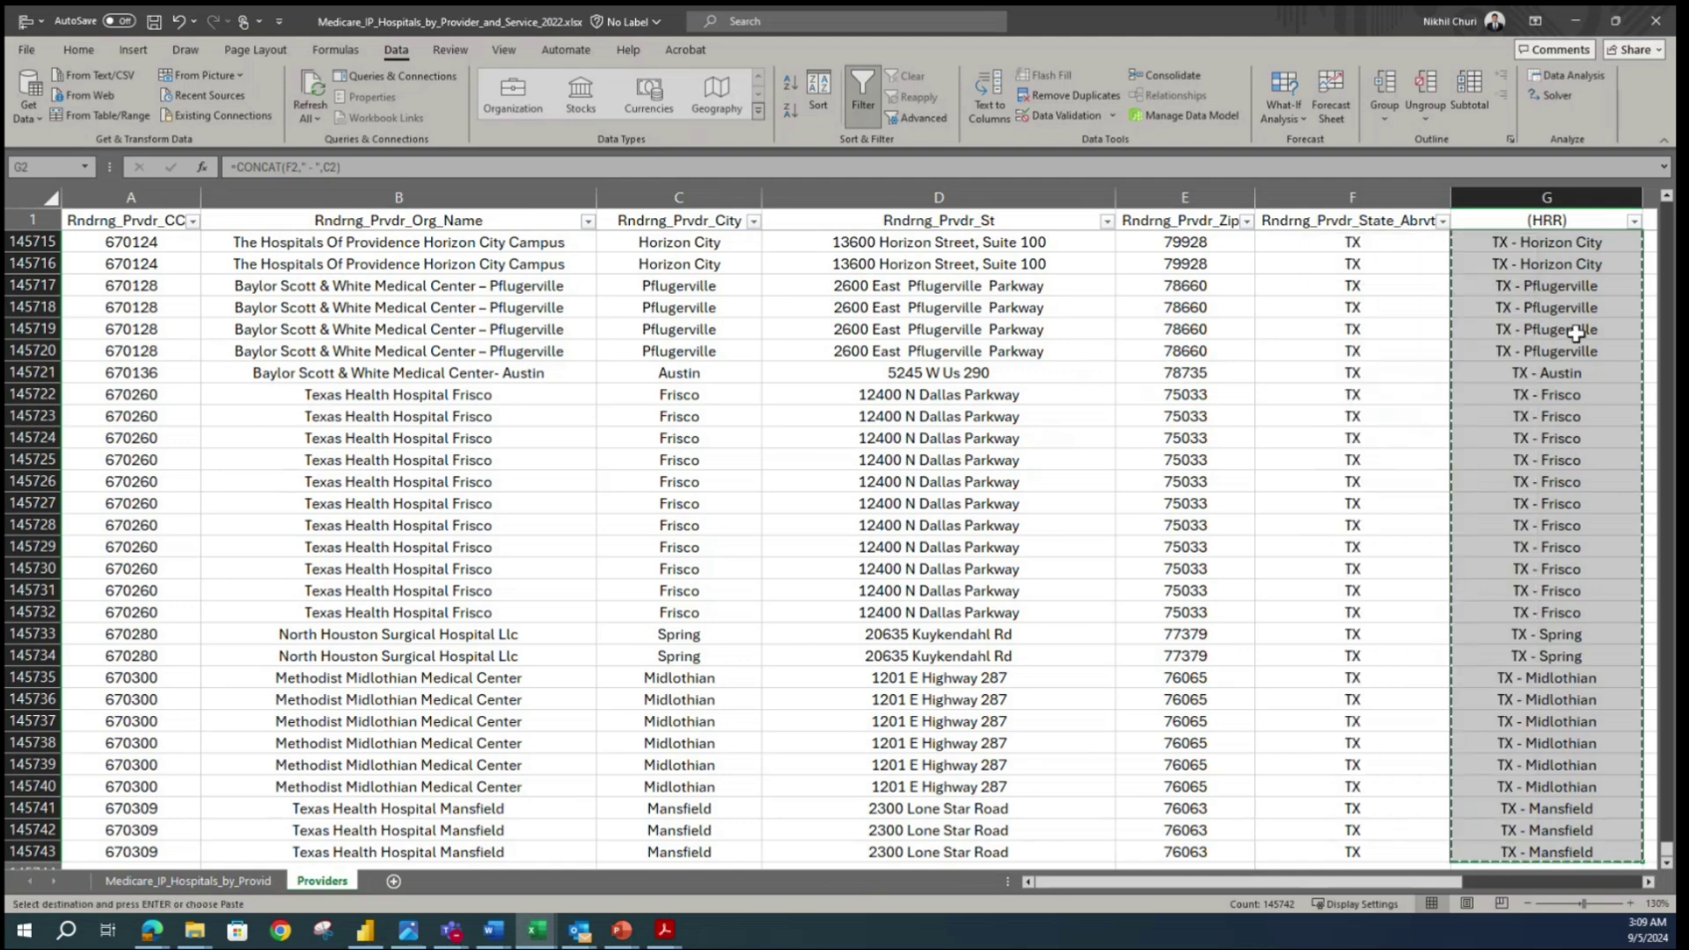
scroll(1585, 482, up, 20)
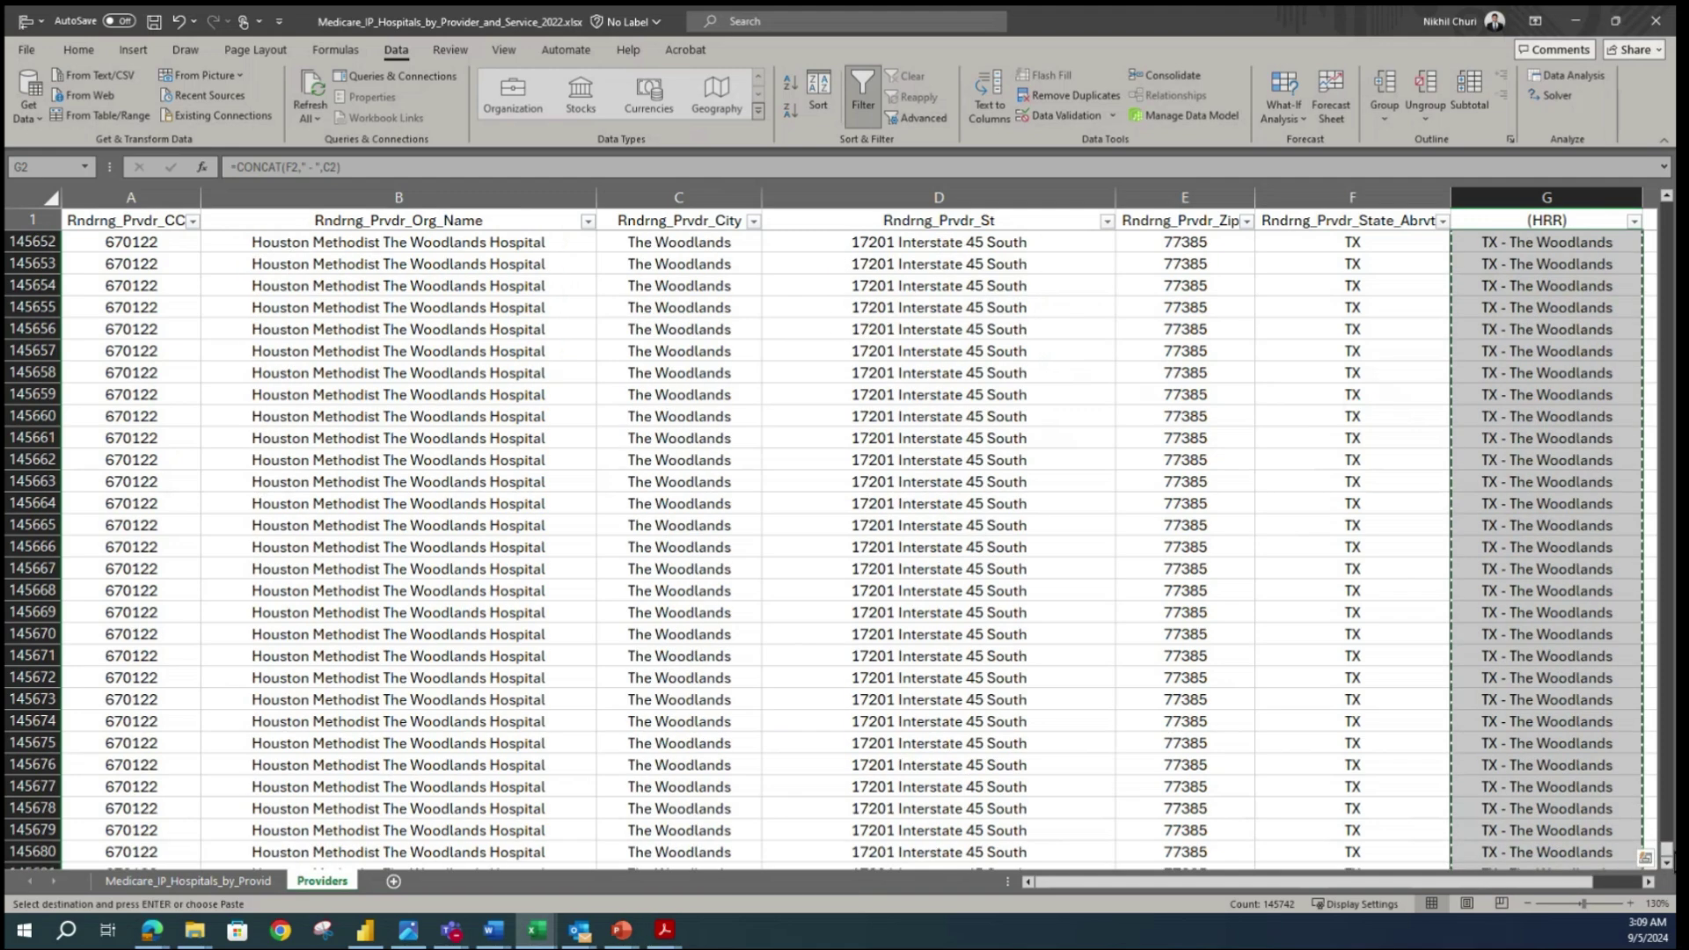
drag(1667, 852, 1667, 207)
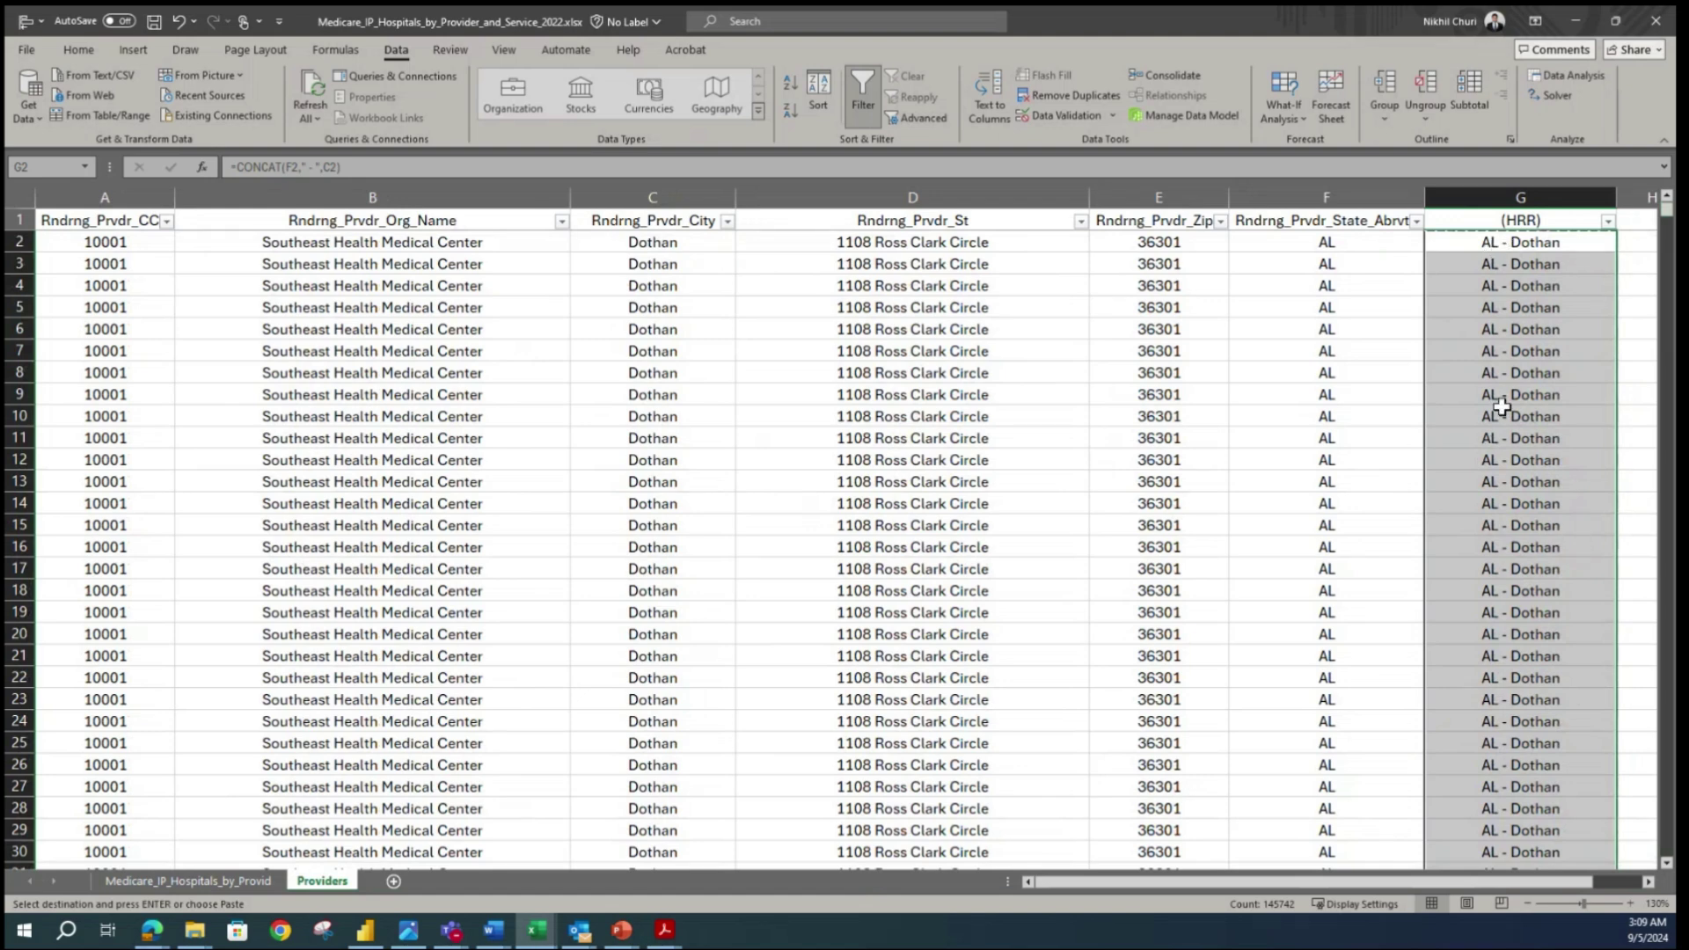
right_click(1507, 355)
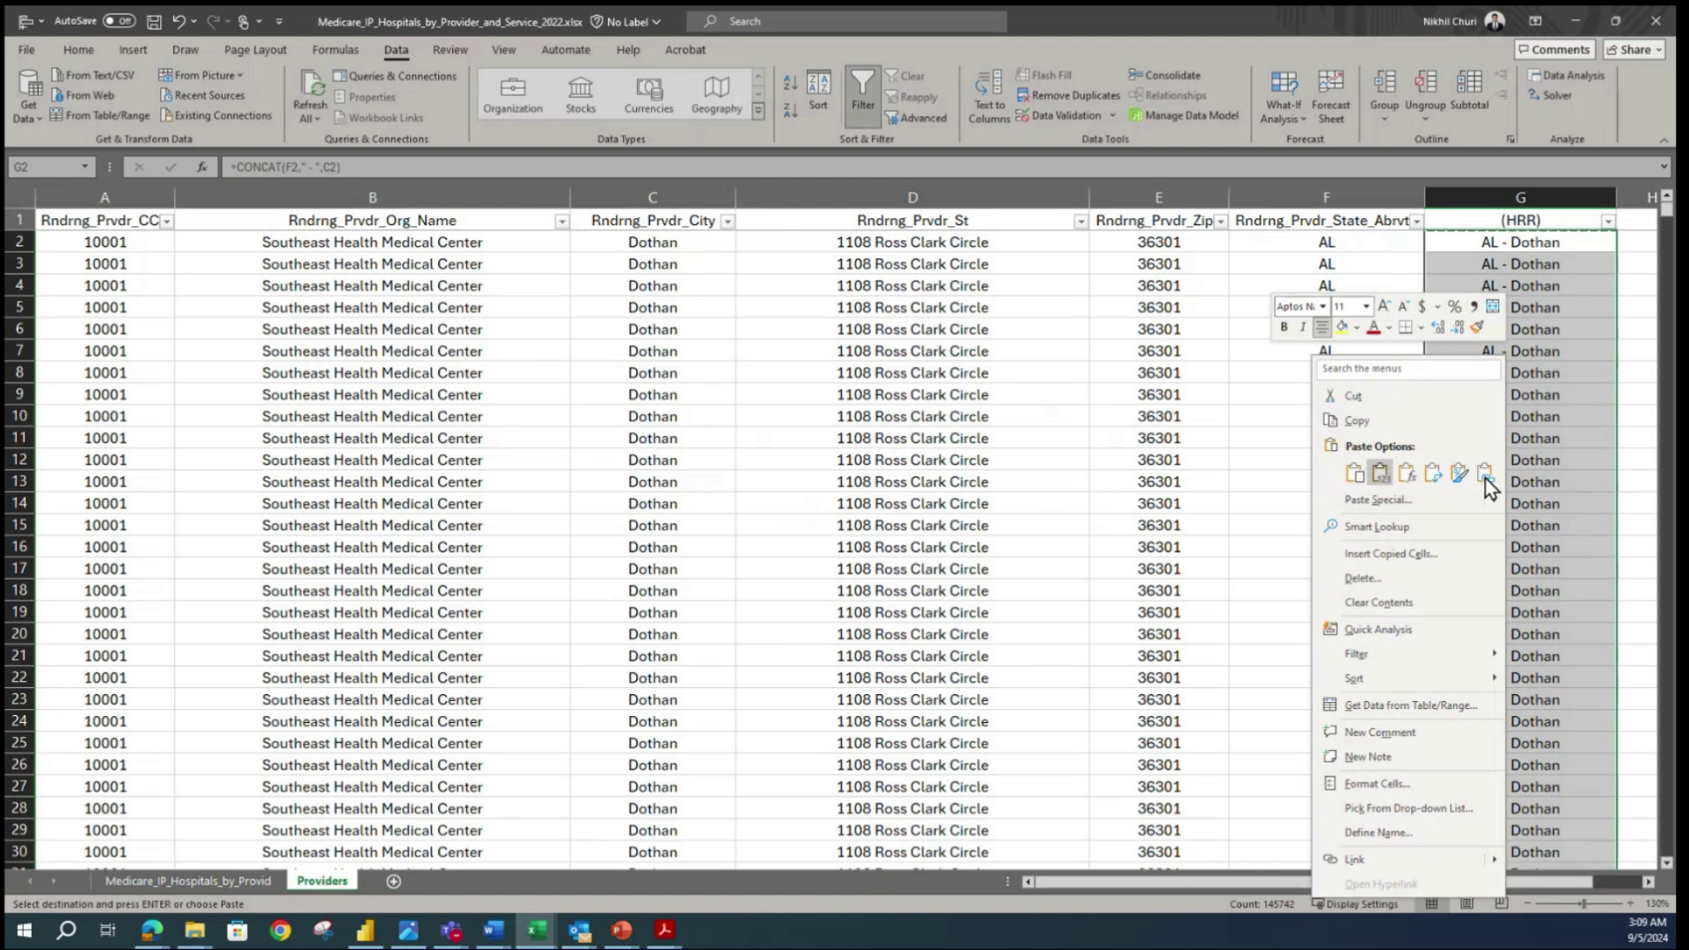
click(1383, 478)
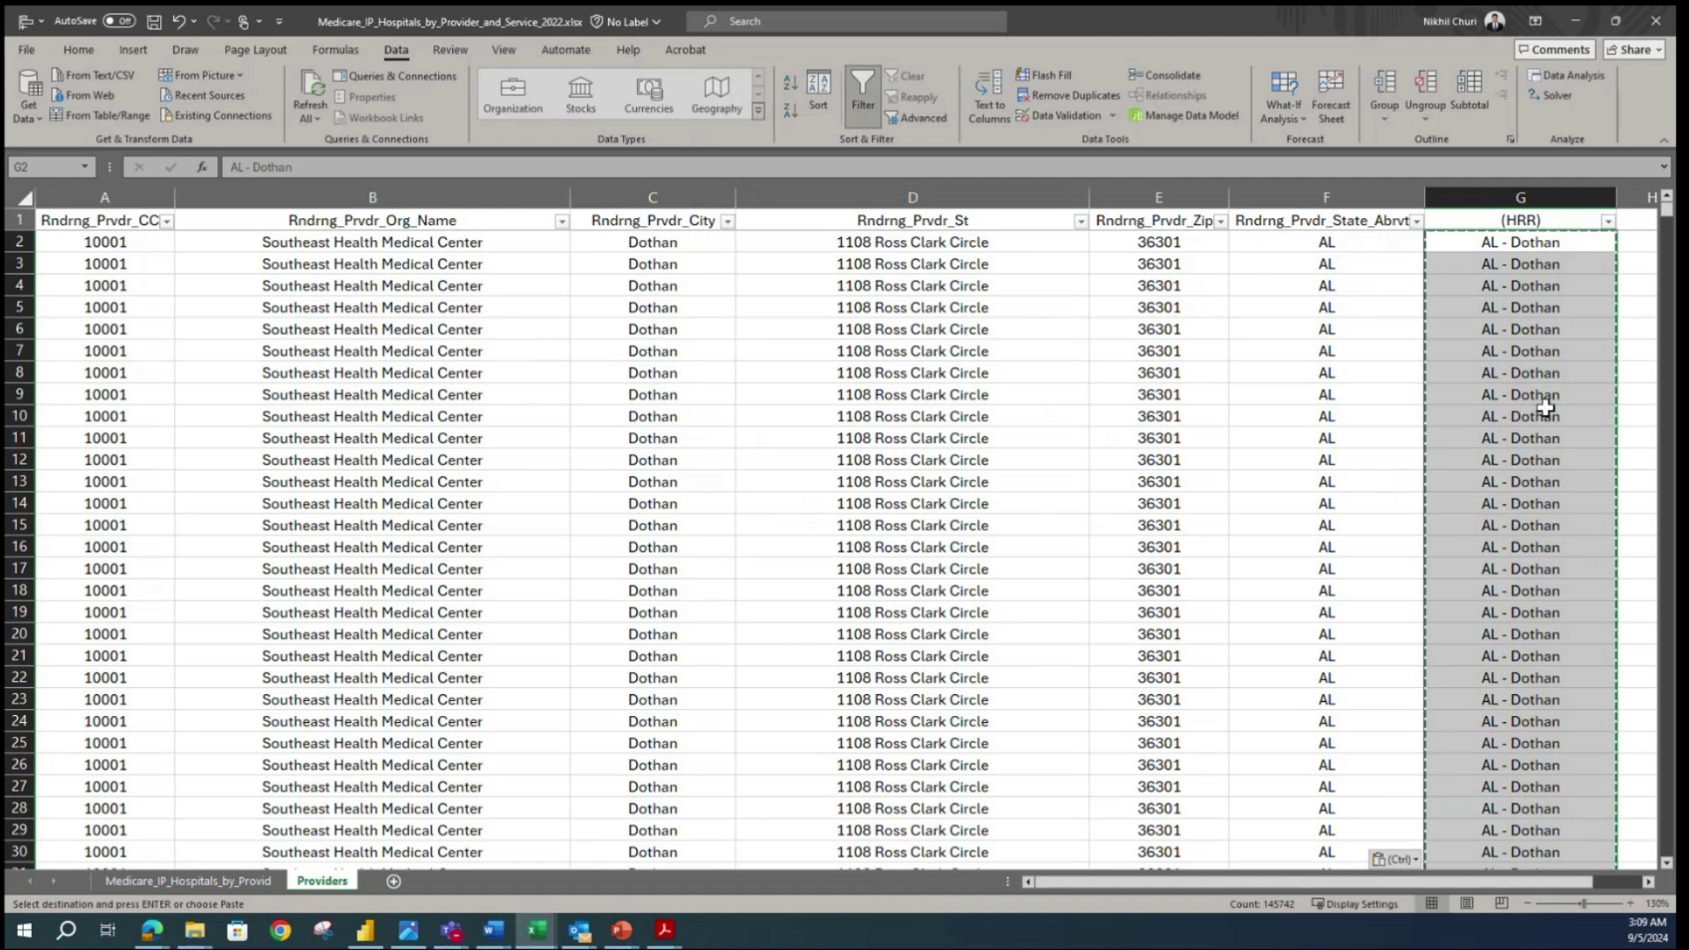
click(1320, 454)
click(1549, 369)
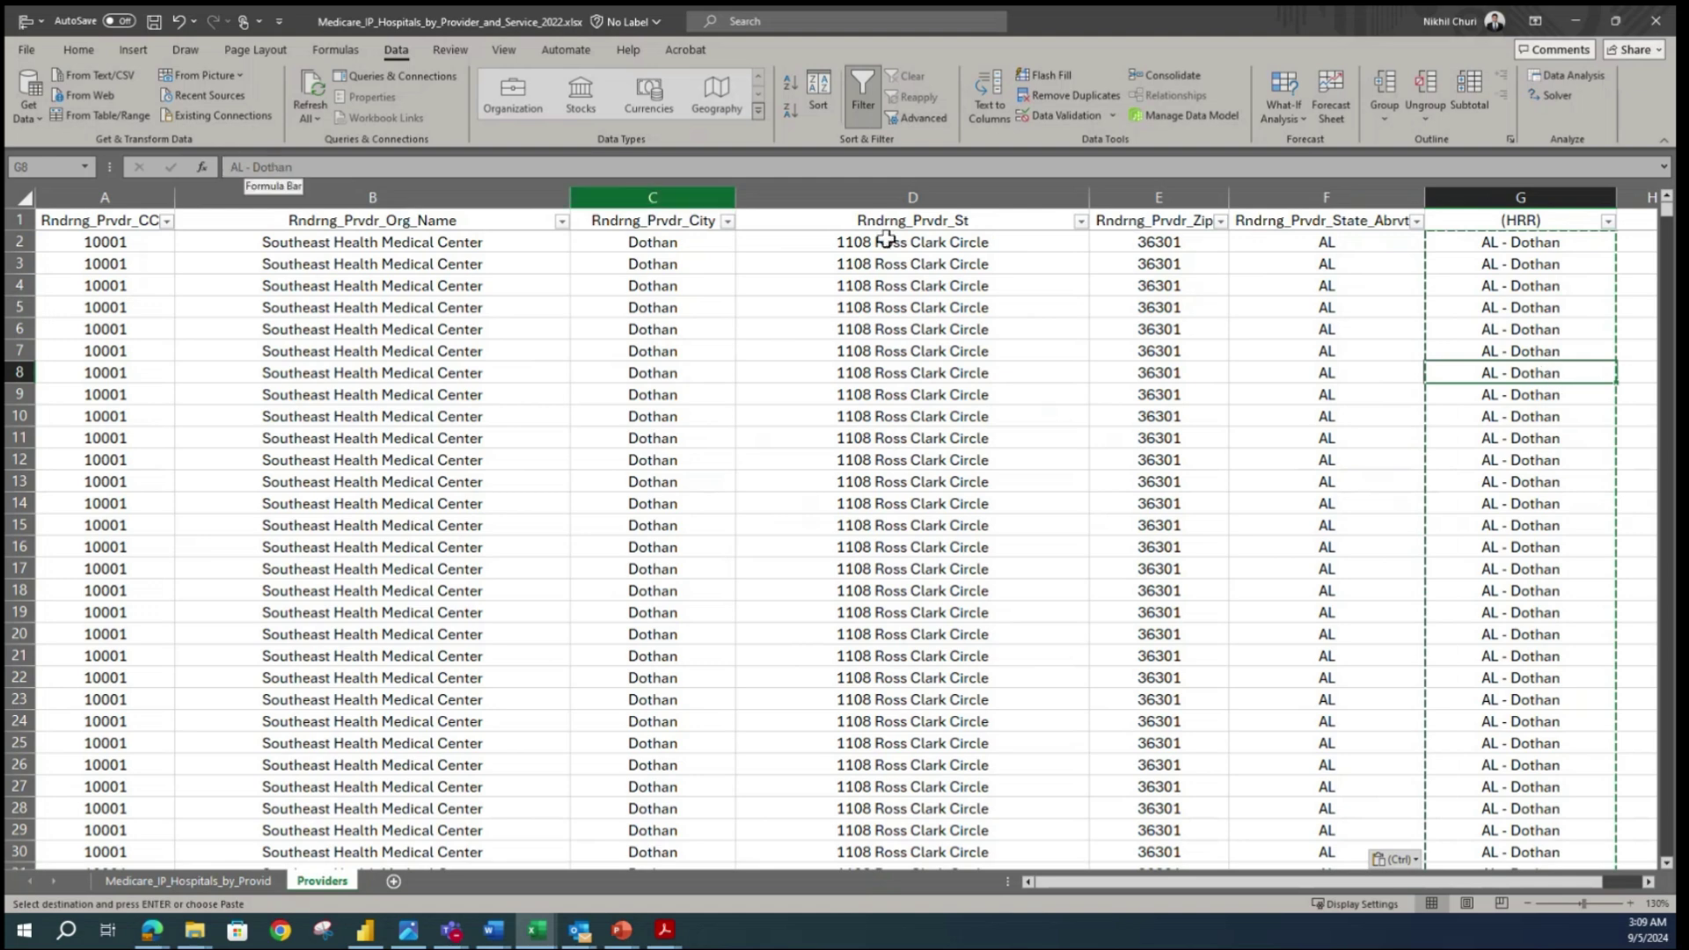
click(1520, 333)
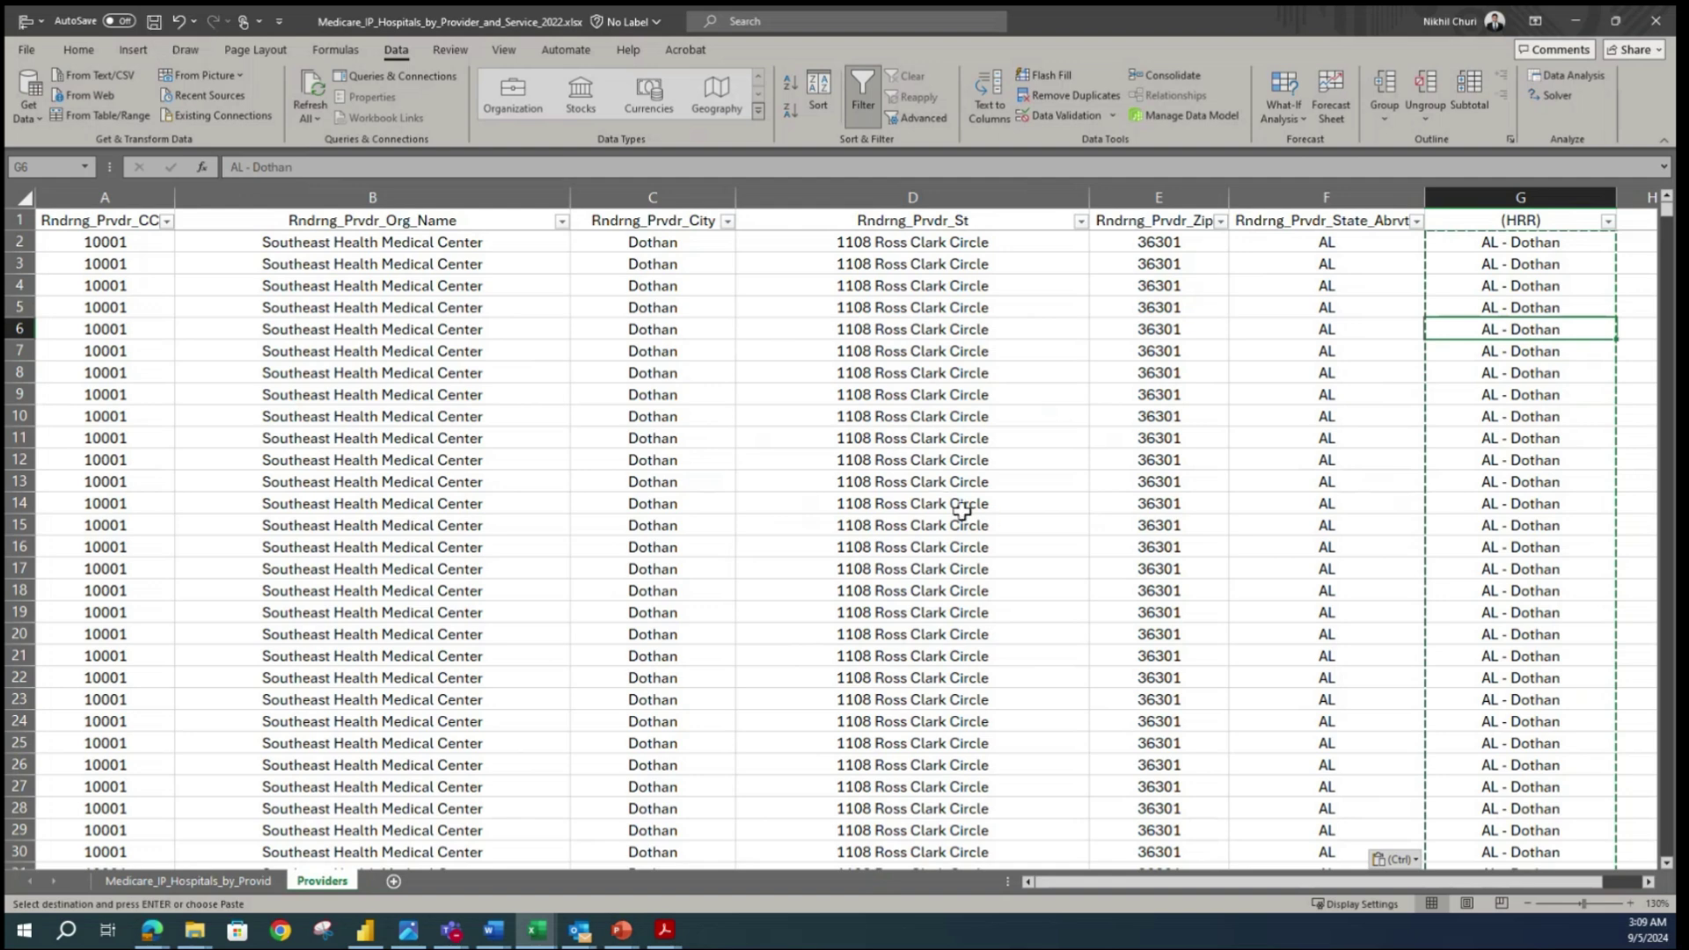
- Save the workbook with the completed Providers sheet
click(299, 356)
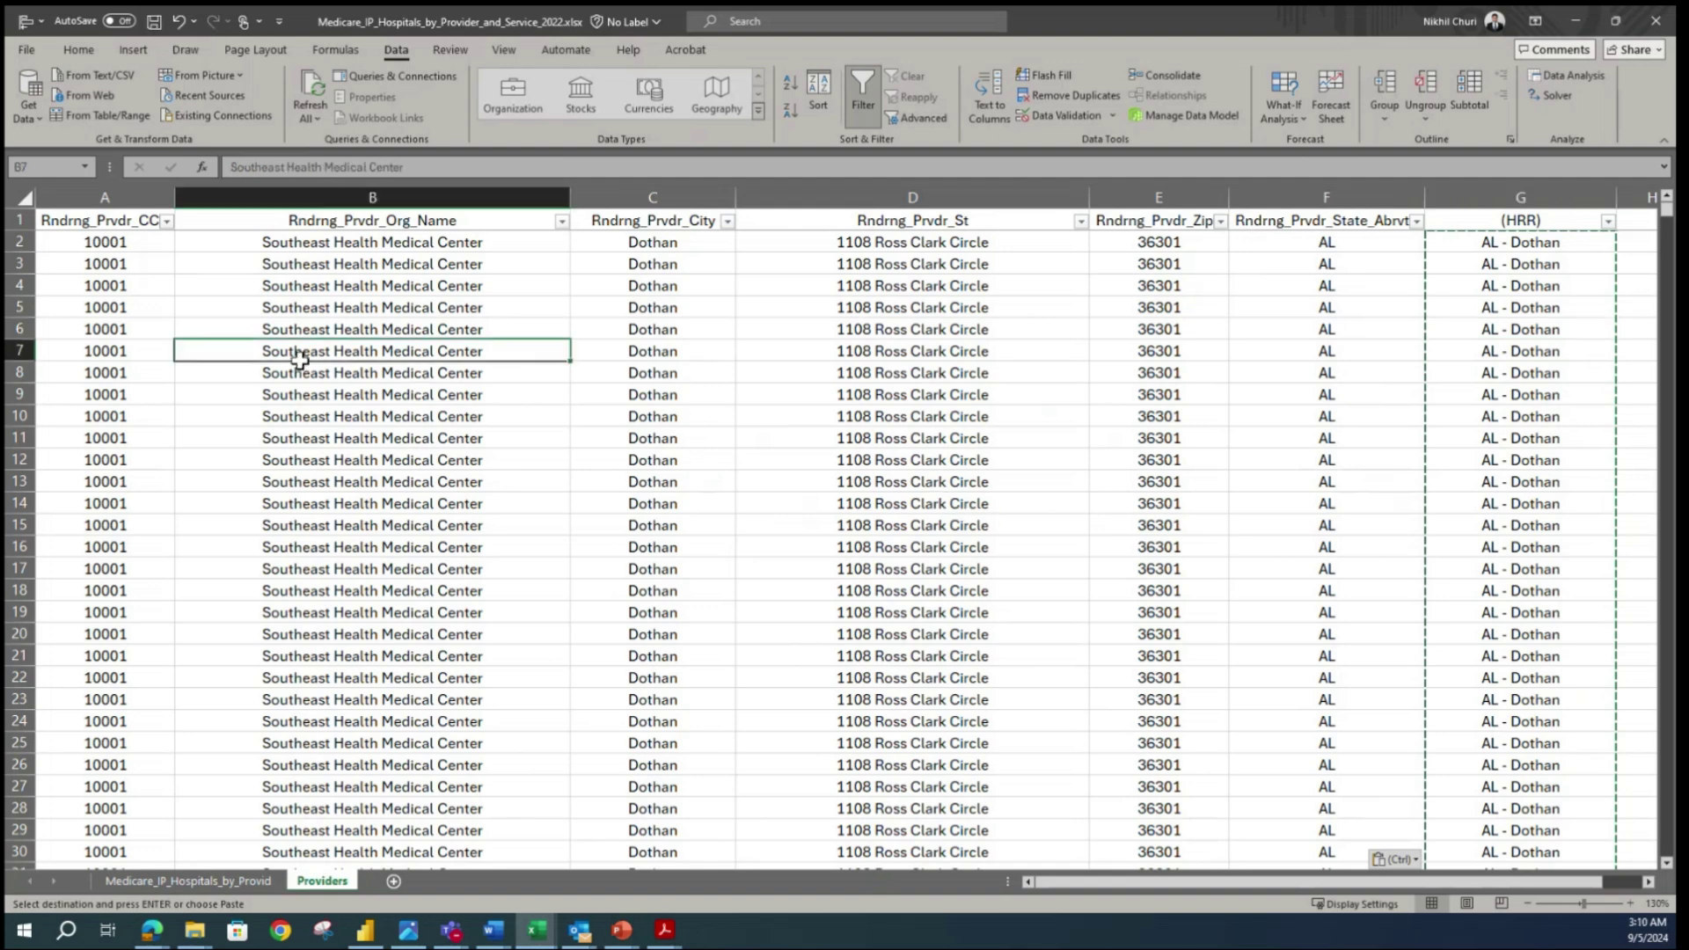
click(154, 24)
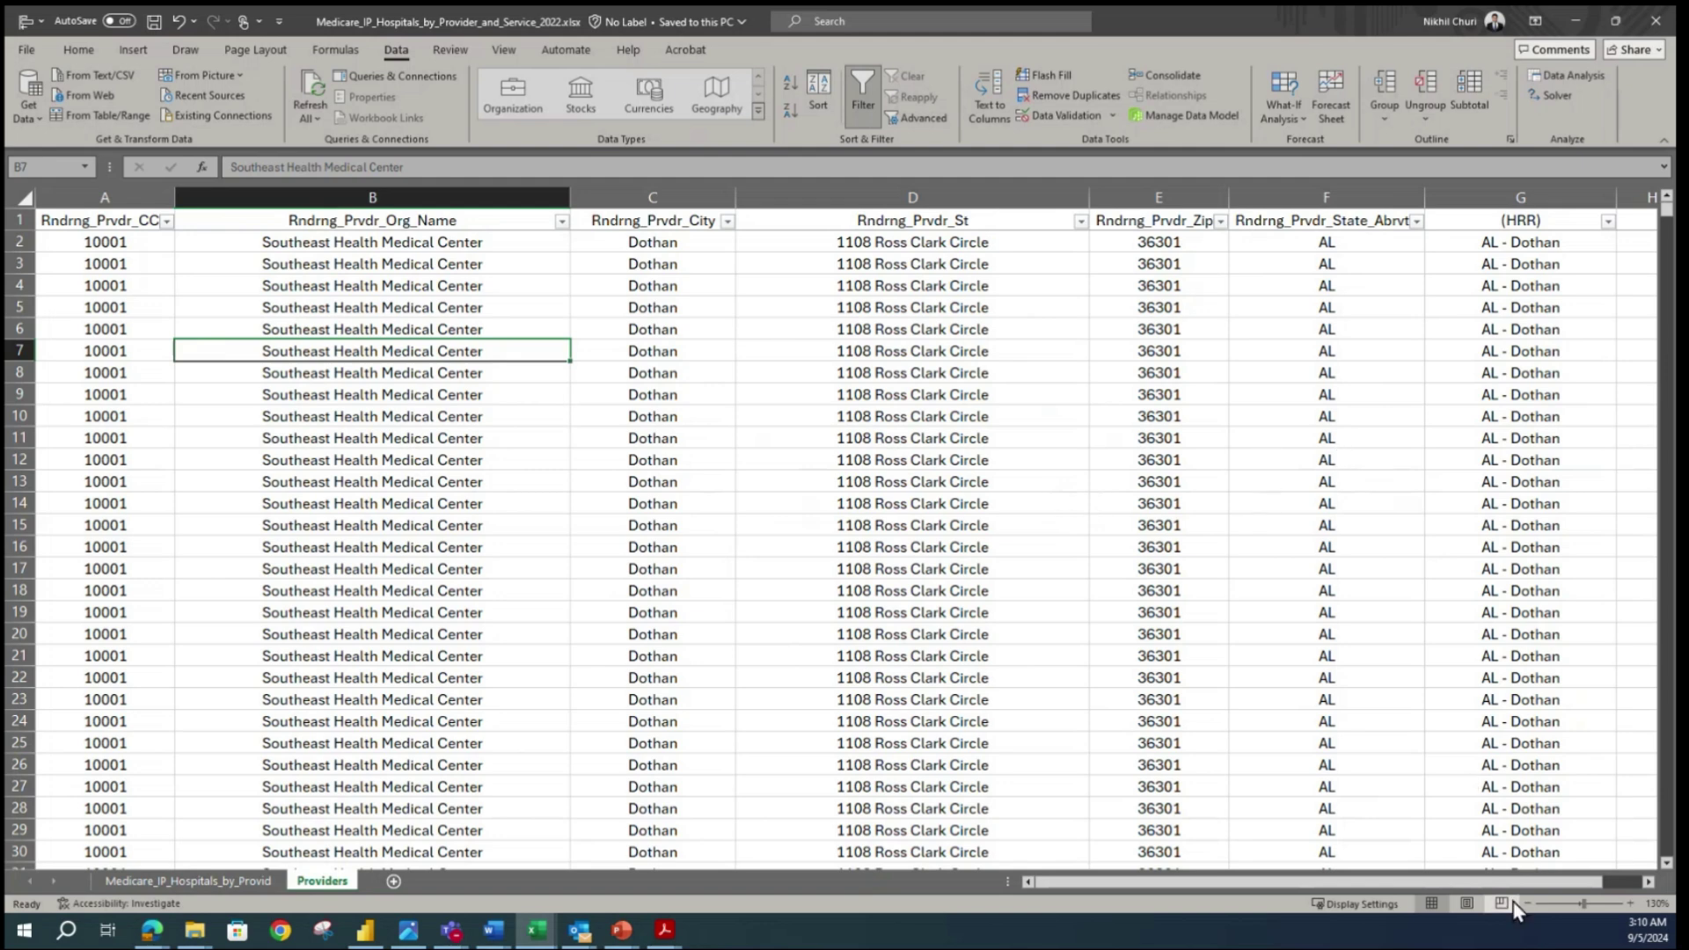
click(106, 329)
click(166, 222)
key(Escape)
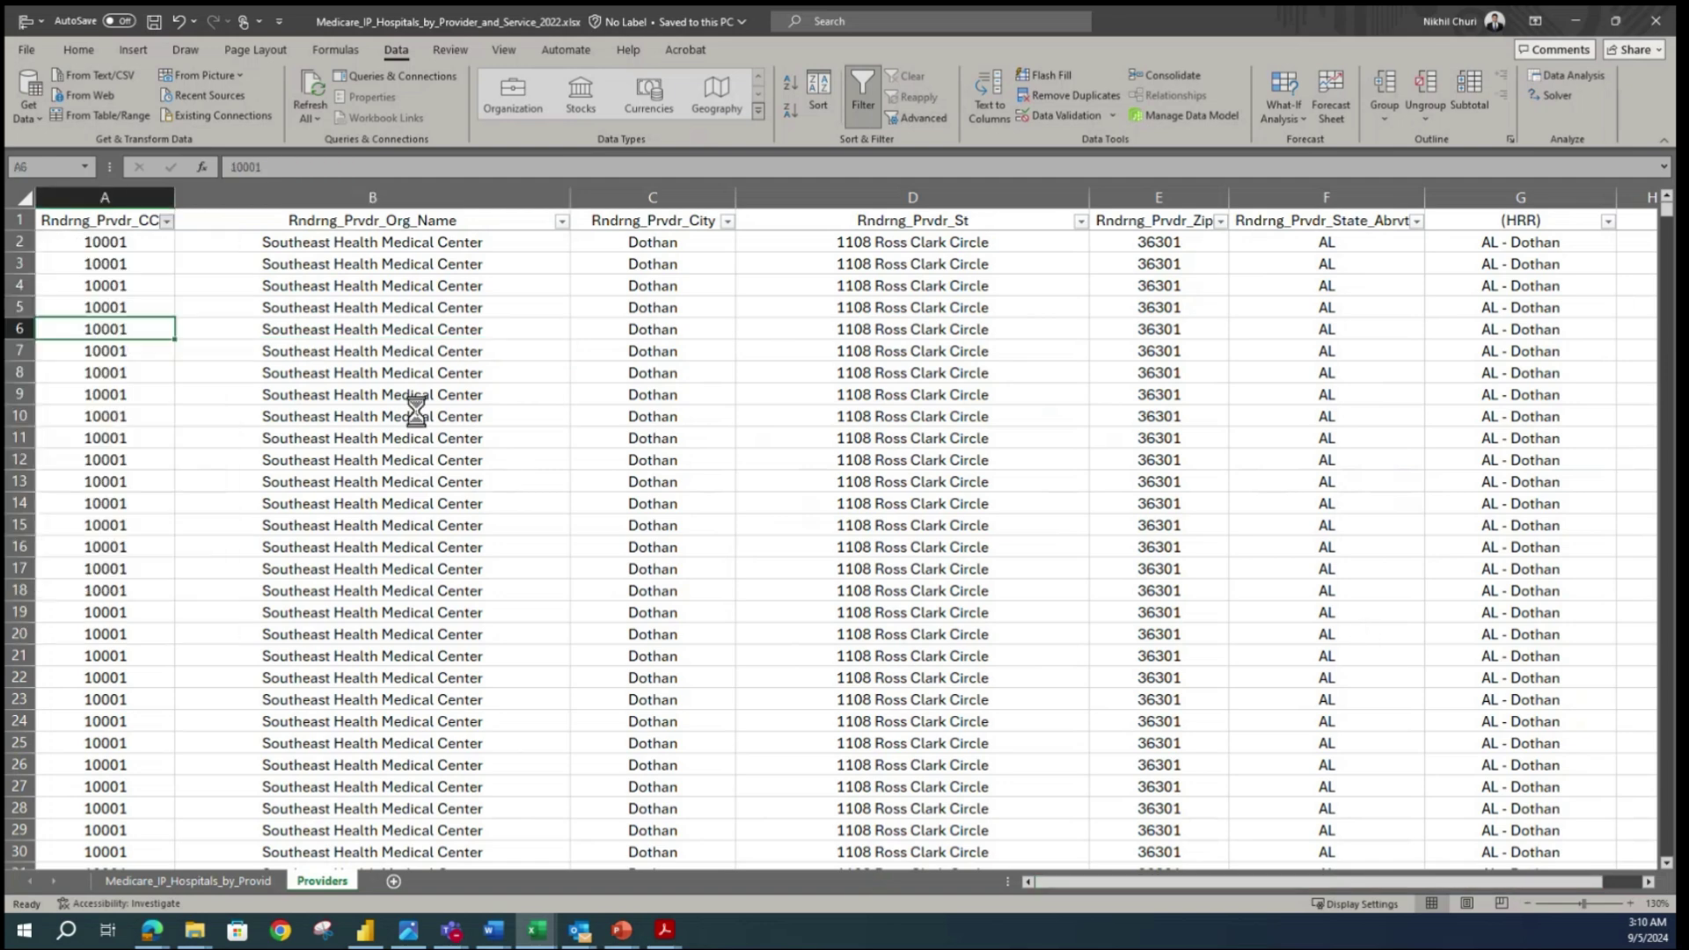
- Review the distinct values in the filter lists of the Rndrng_Prvdr_CCN and Rndrng_Prvdr_Org_Name columns
click(167, 221)
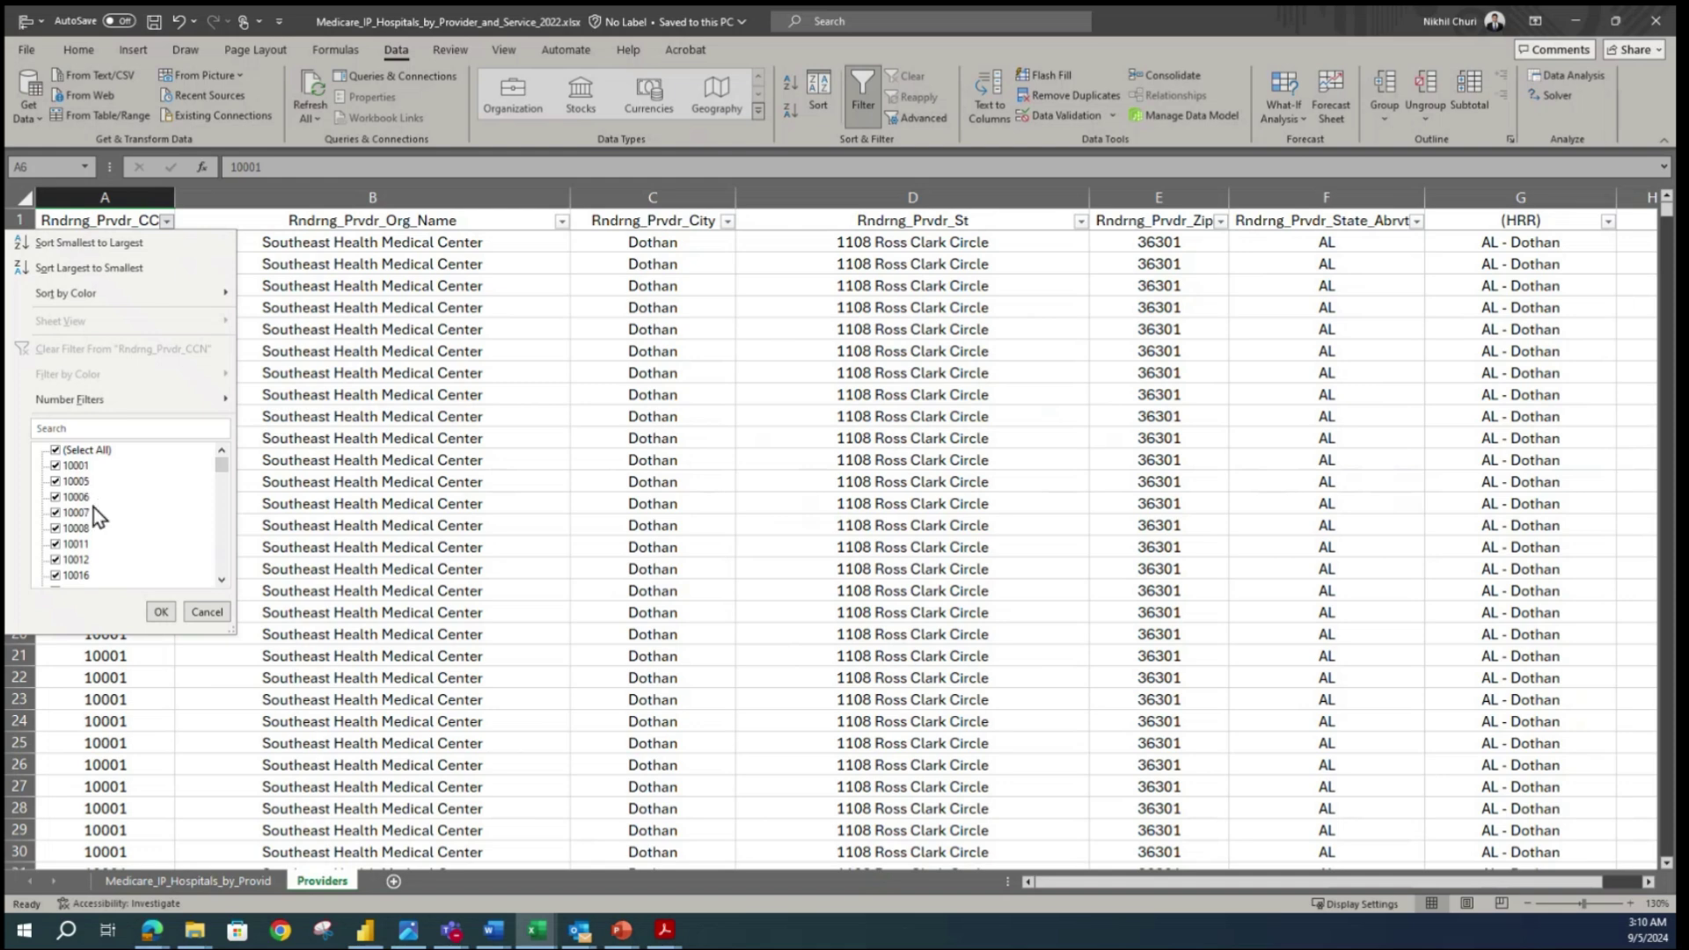
mouse_move(222, 484)
mouse_down()
mouse_move(234, 599)
mouse_move(236, 463)
mouse_up()
drag(216, 470, 217, 570)
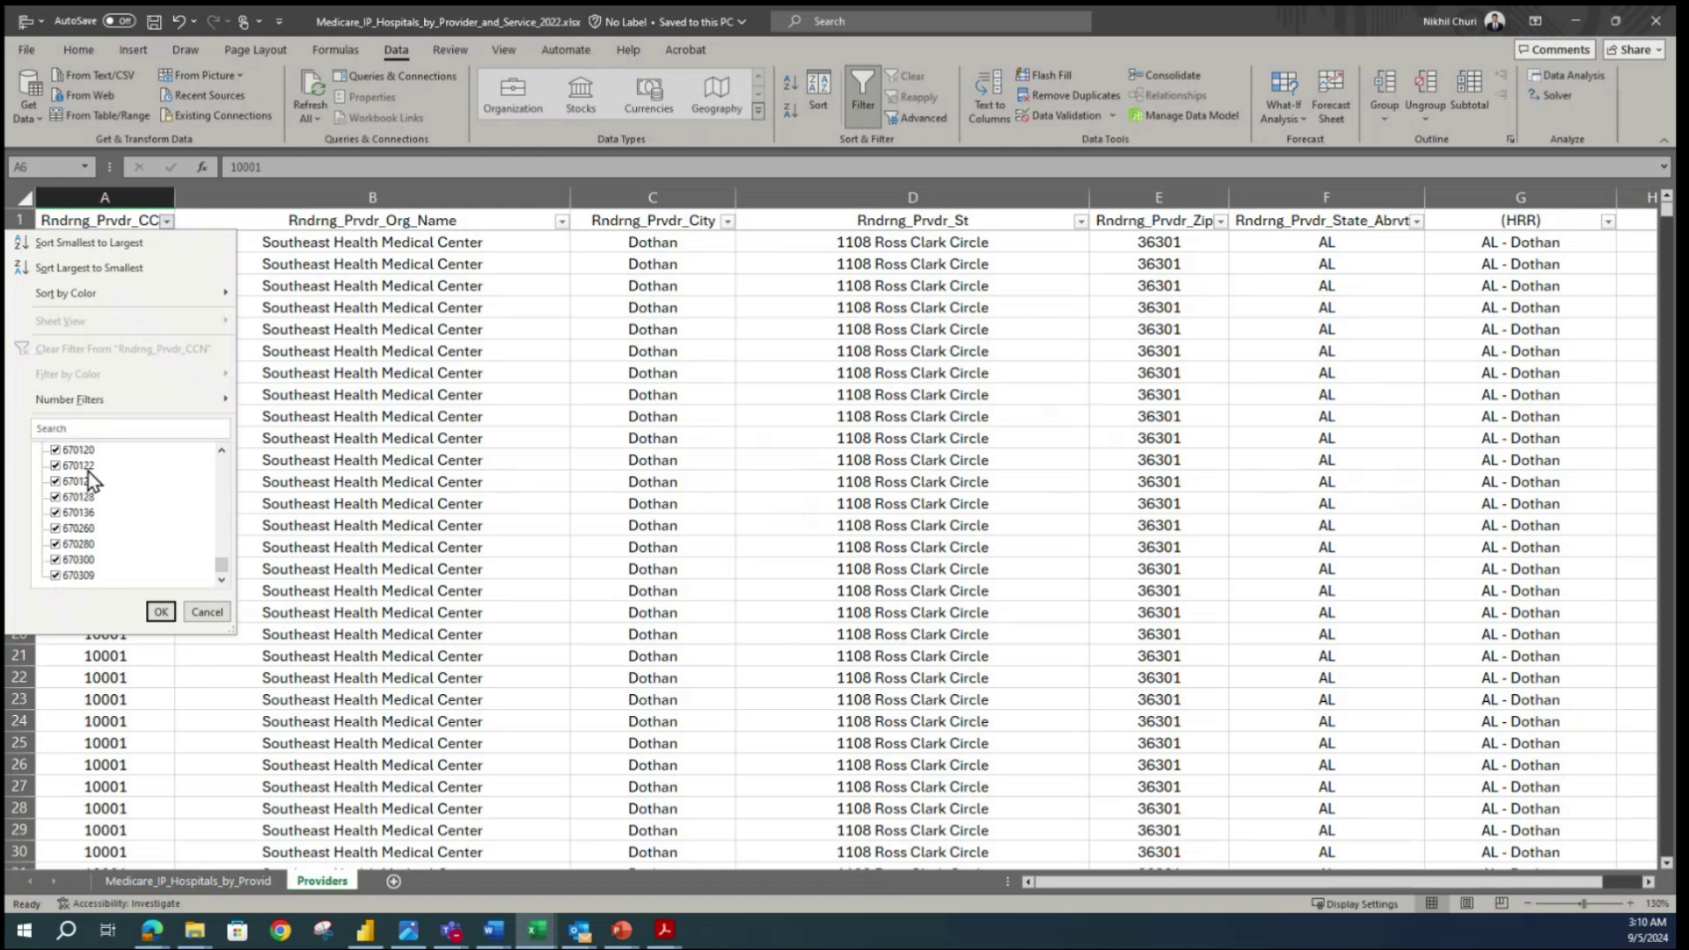
click(161, 611)
click(378, 461)
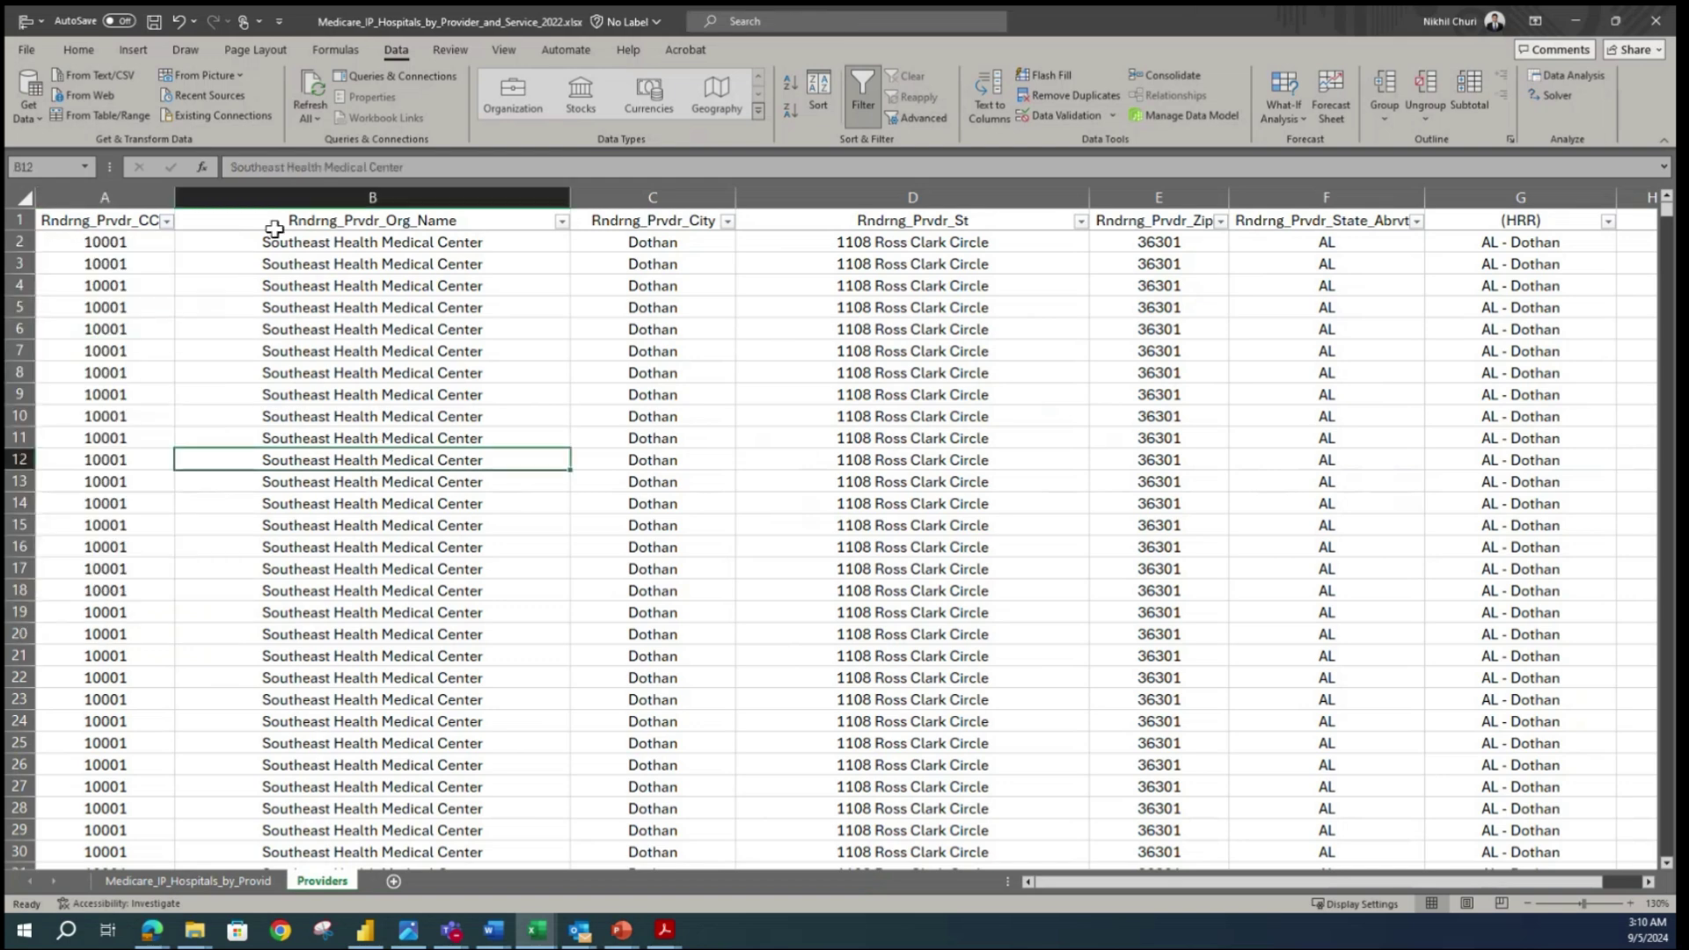
click(561, 222)
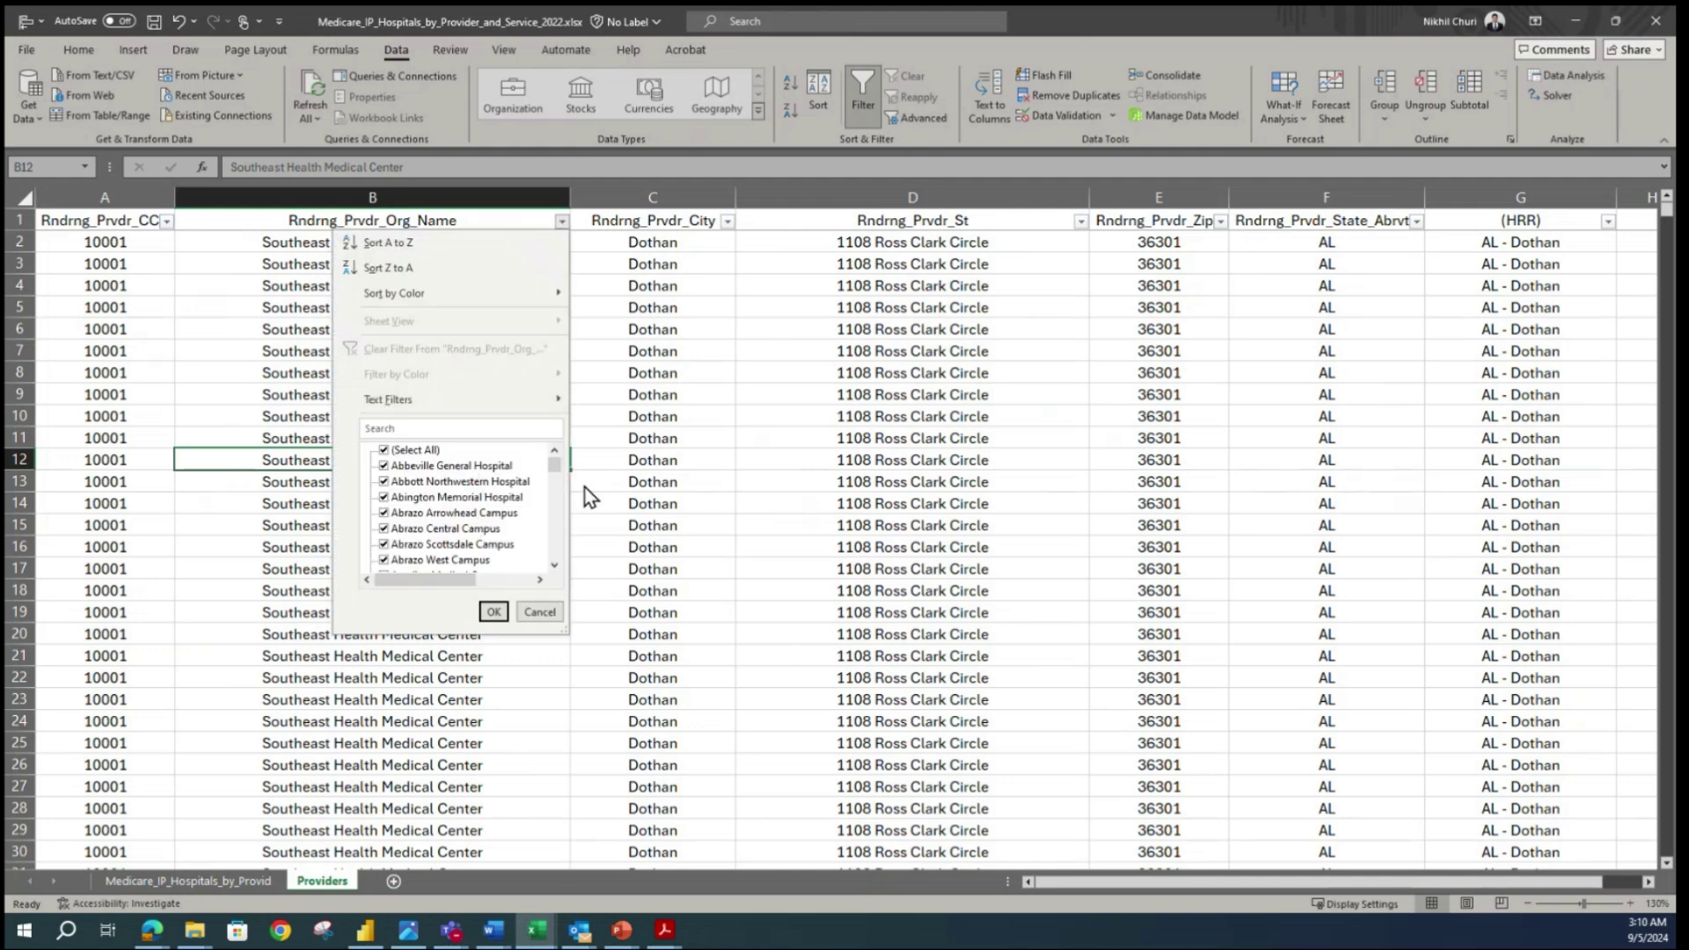
click(538, 612)
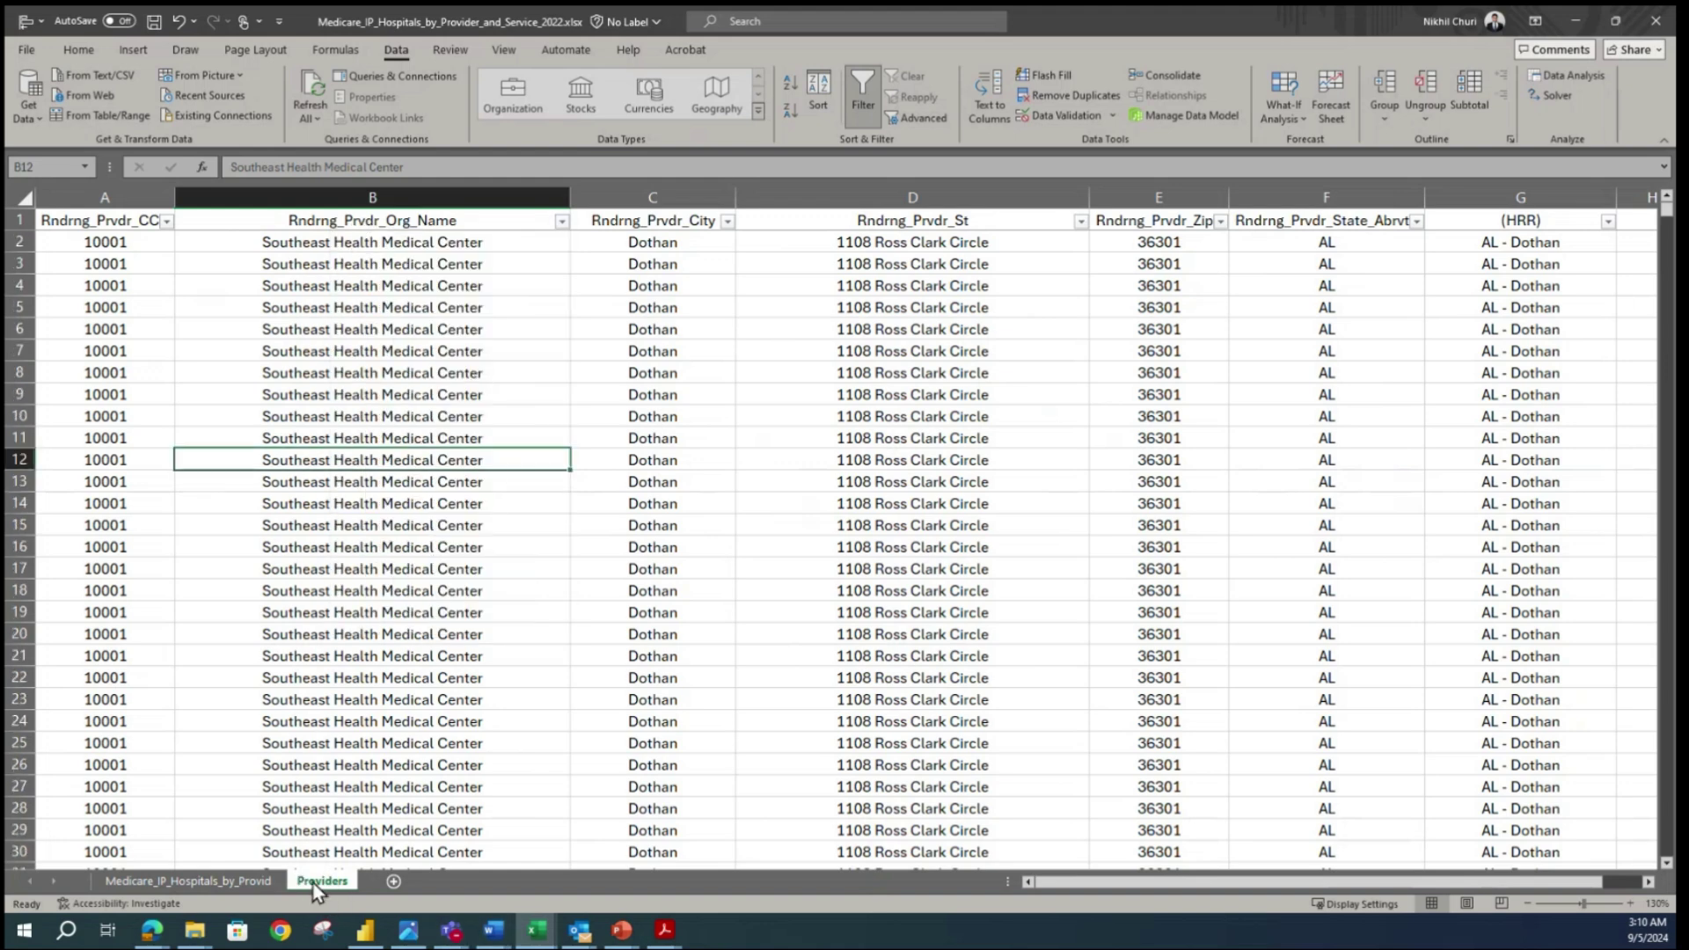
- Compare the Medicare_IP_Hospitals_by_Provid and Providers sheets, examining the repeated CCN, organization name and (HRR) entries on Providers
click(220, 883)
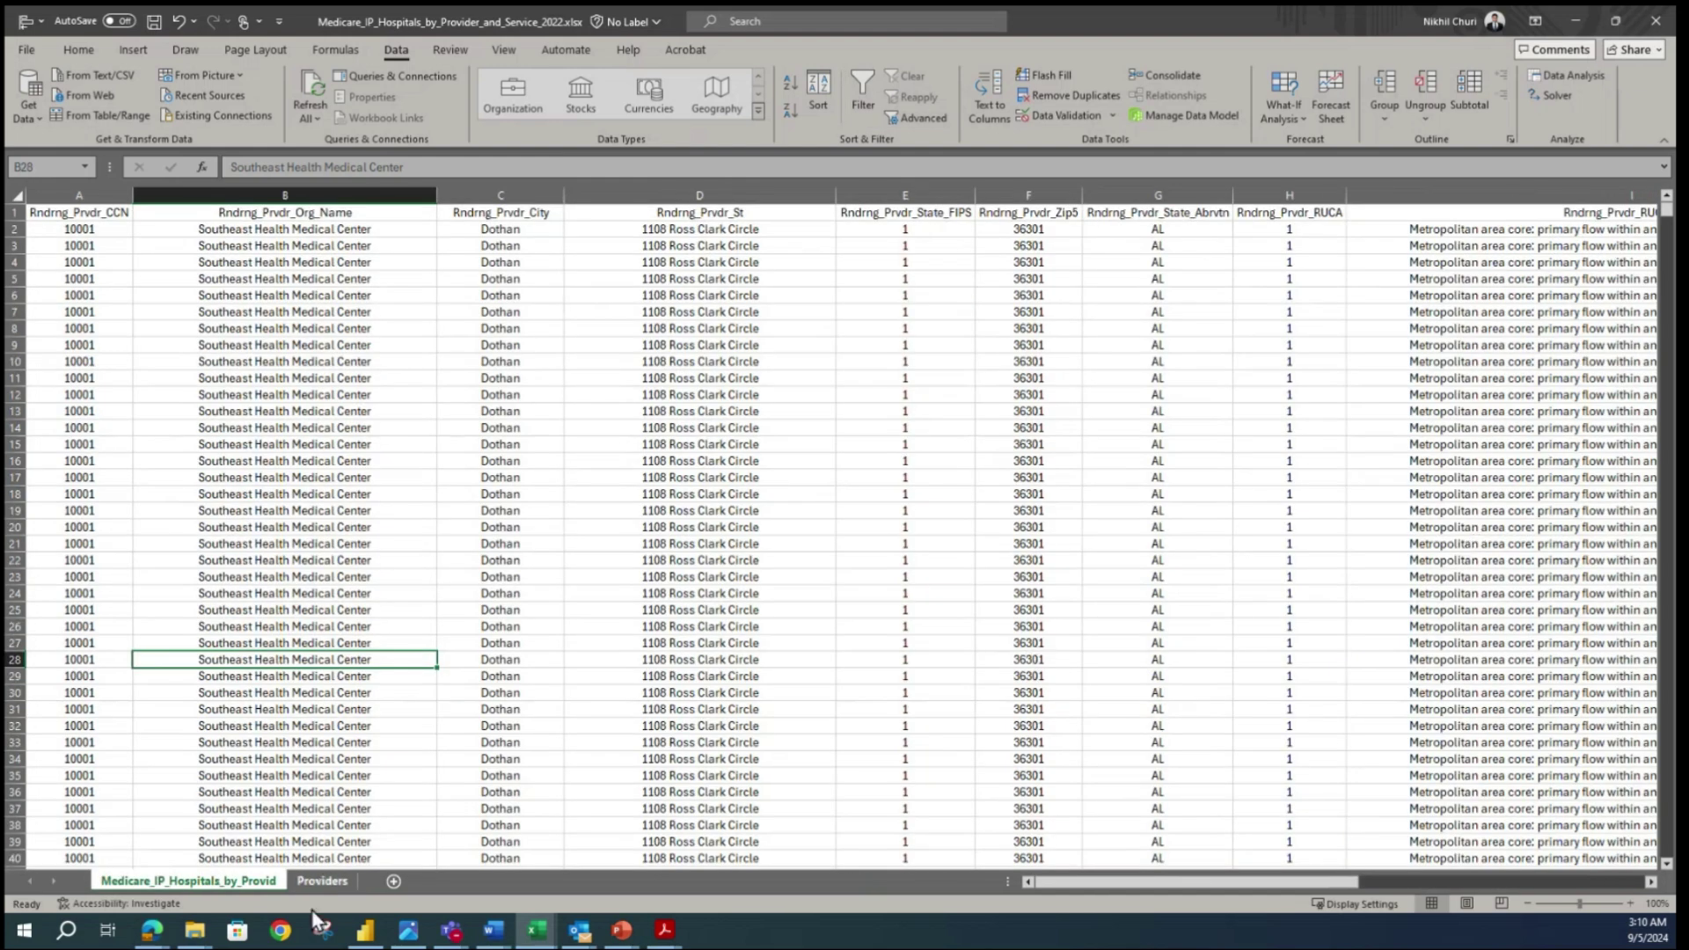
click(325, 883)
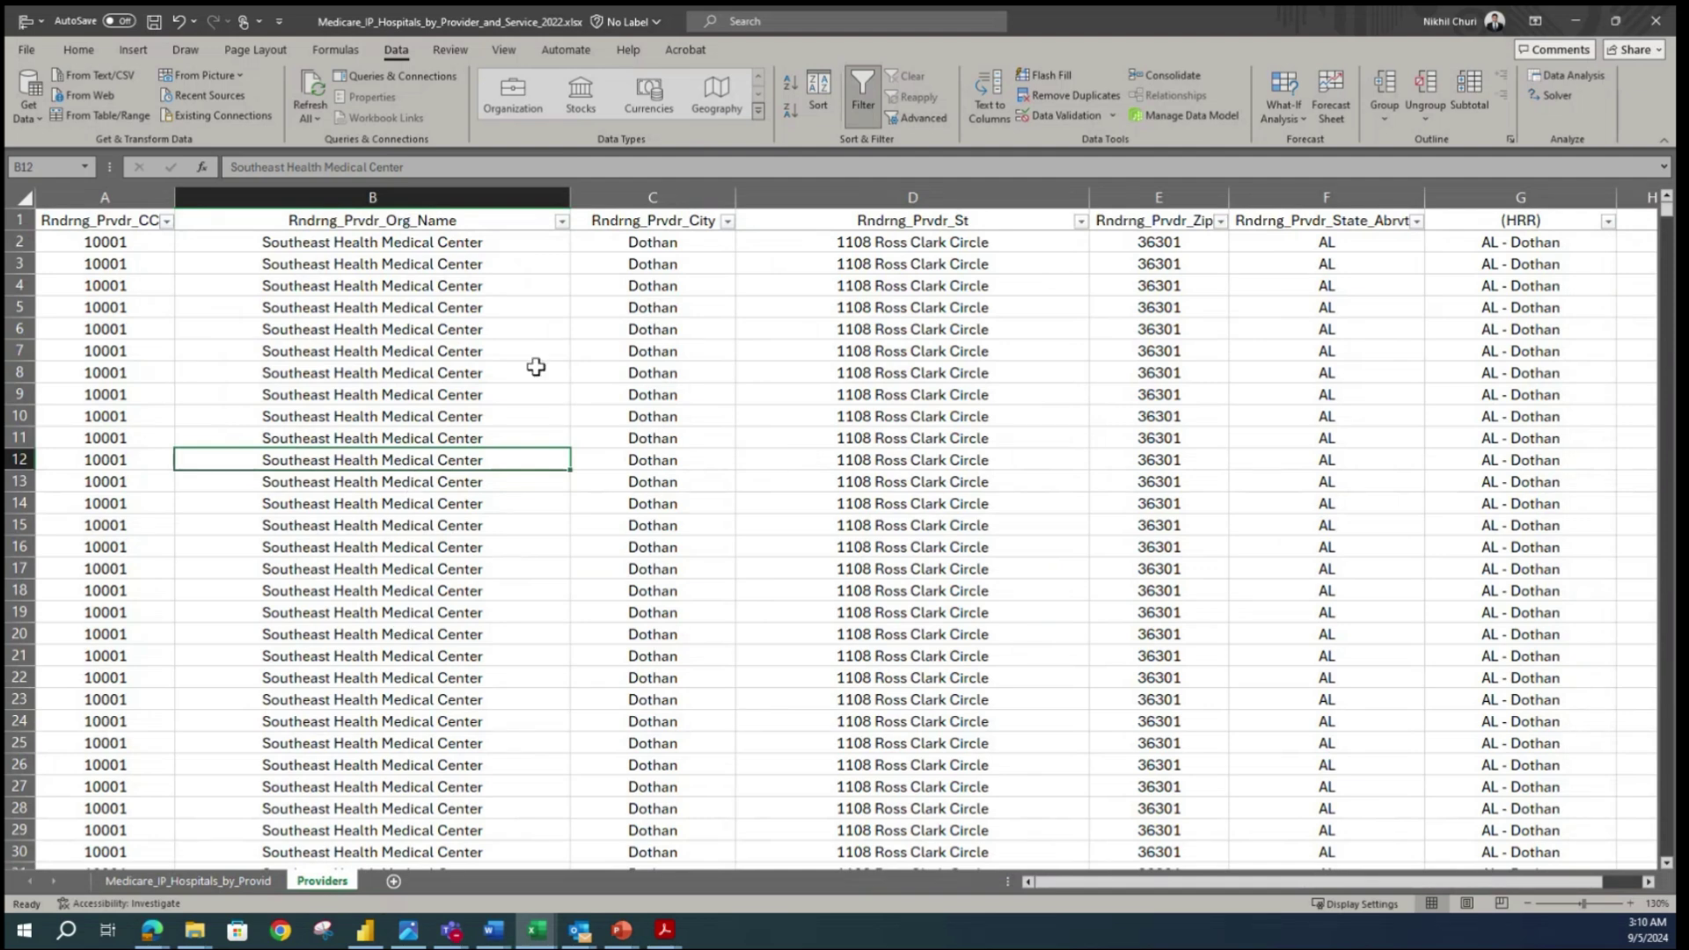
click(220, 882)
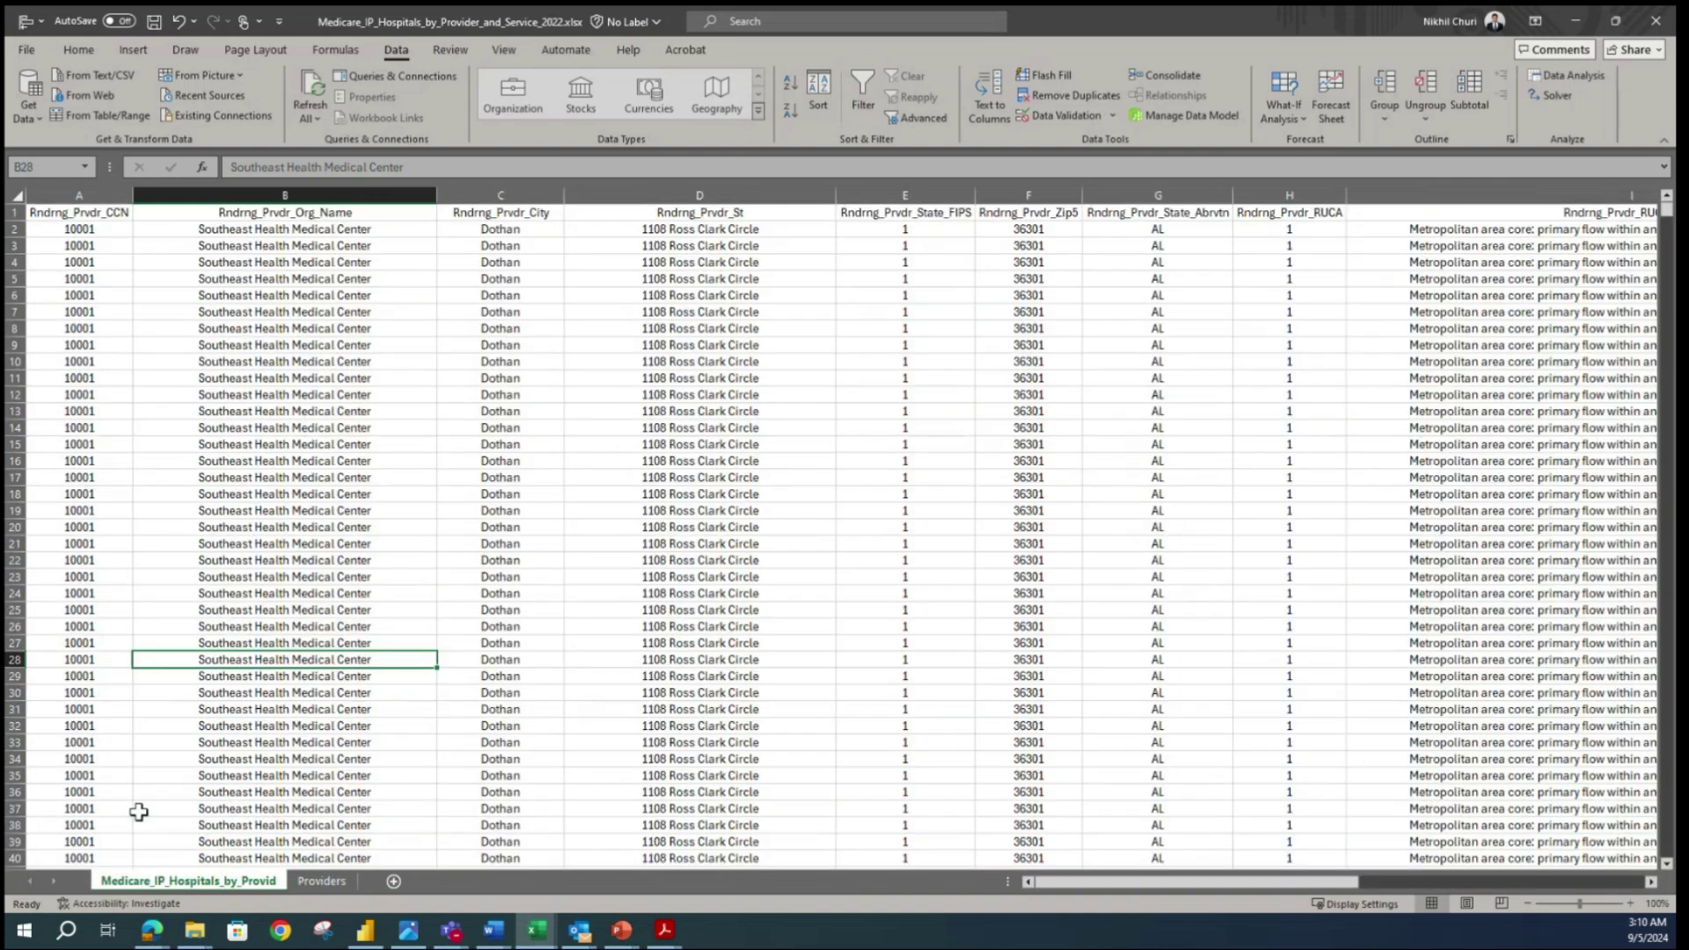
click(322, 882)
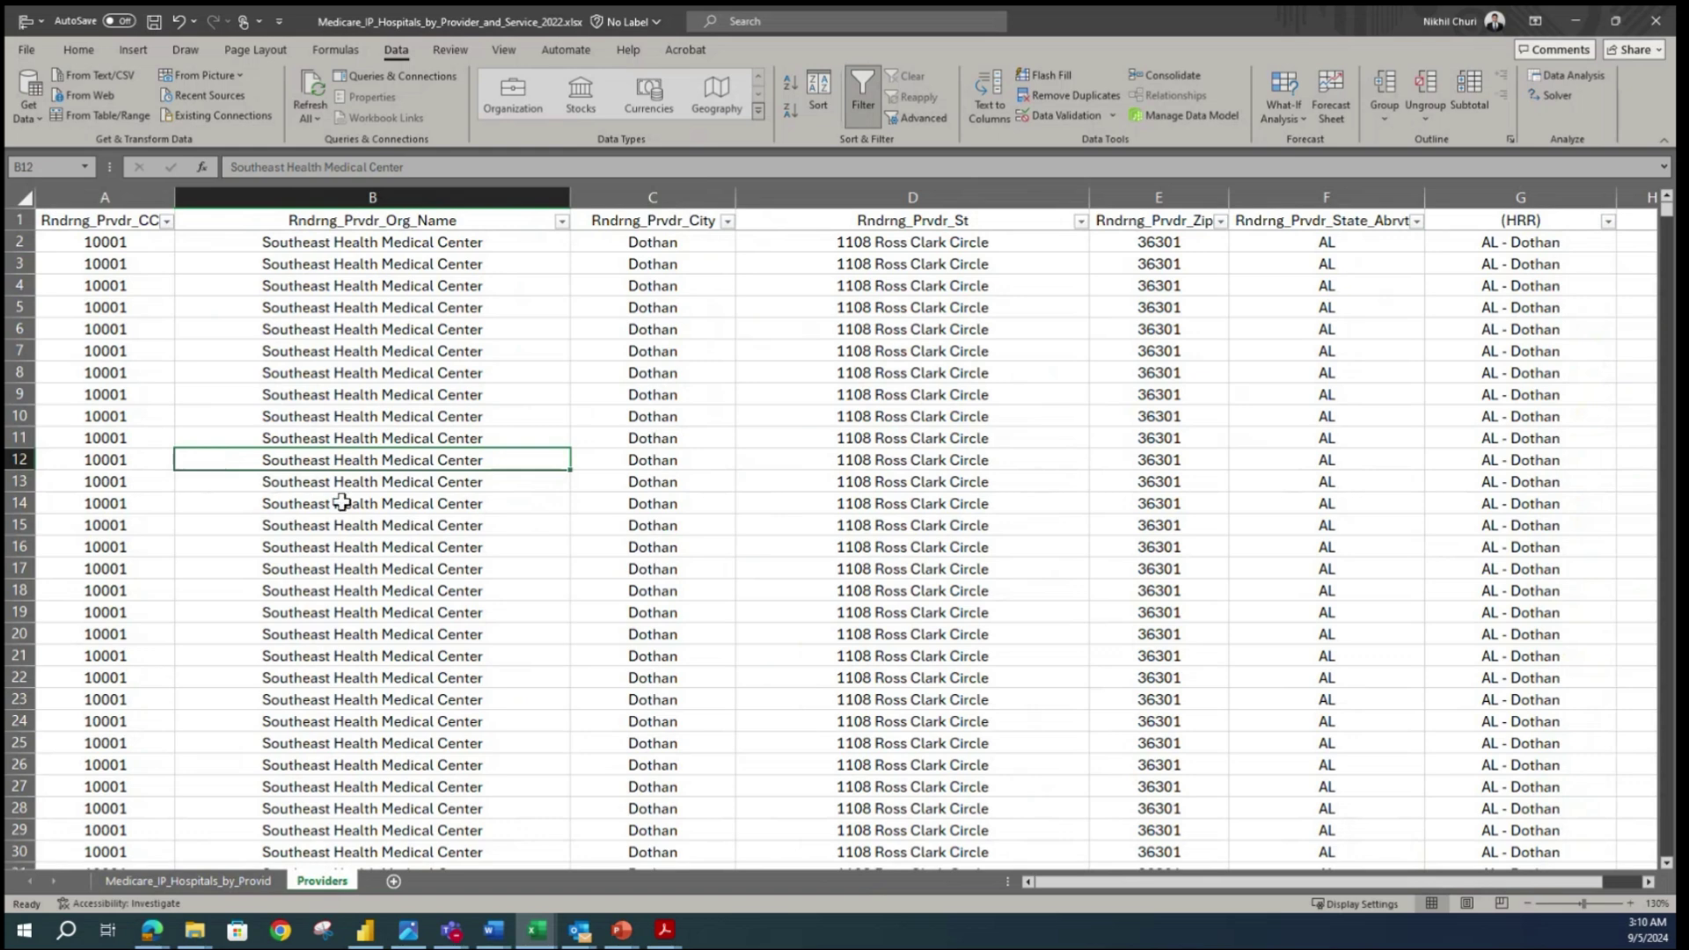
click(1518, 262)
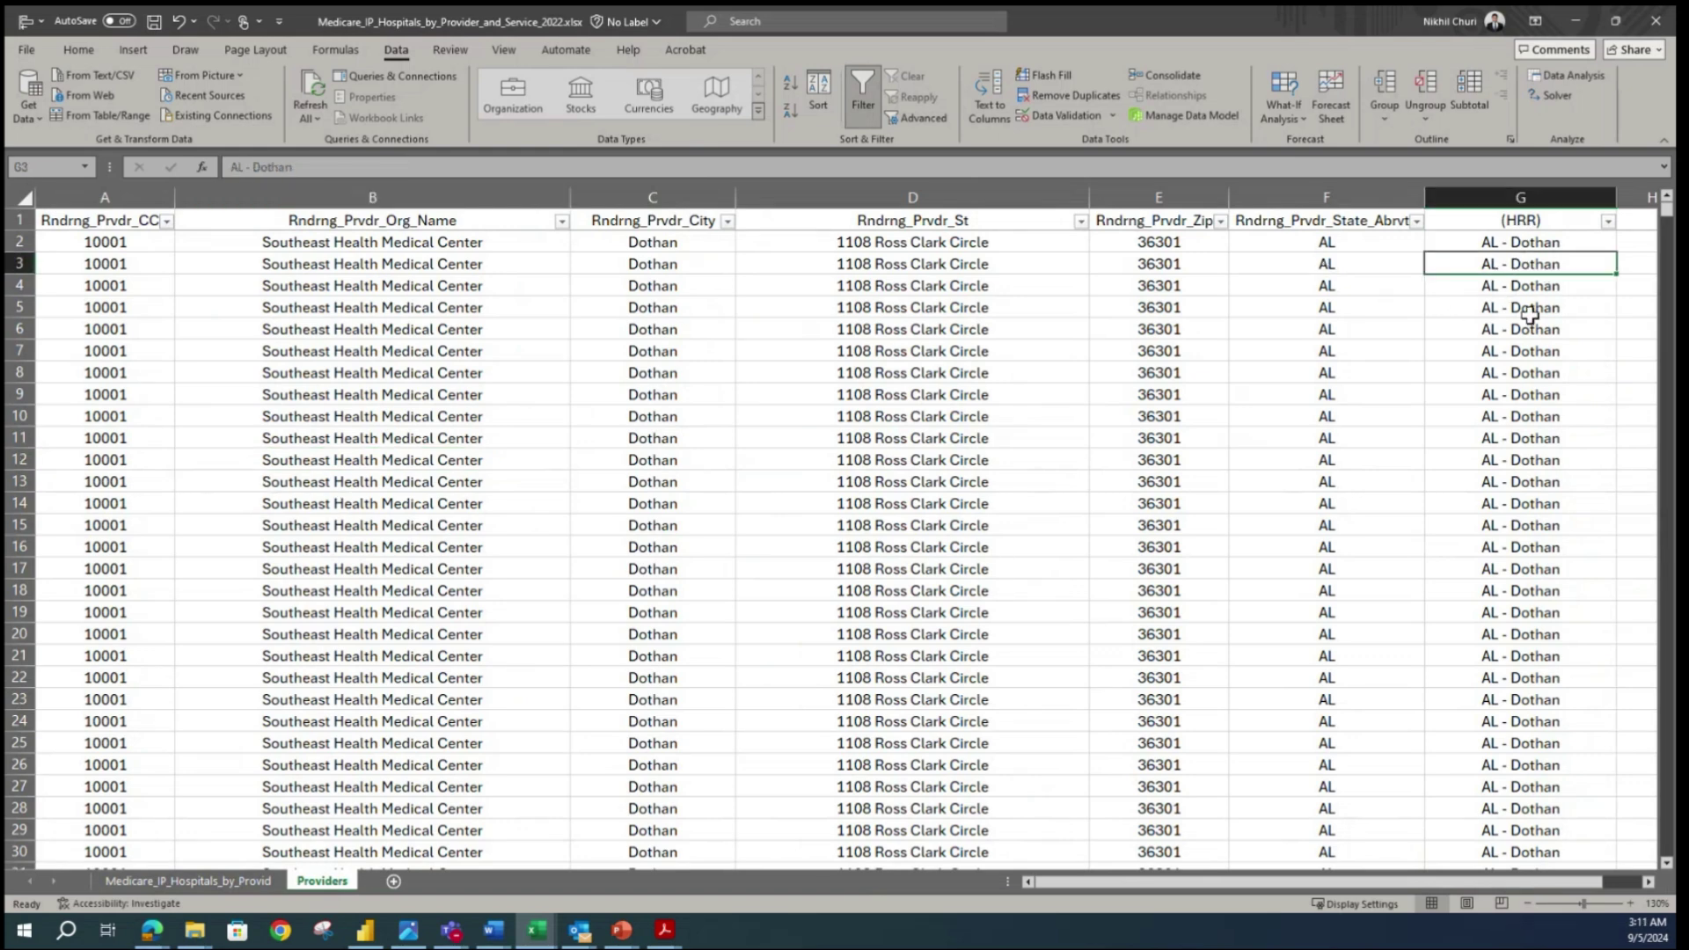
click(349, 418)
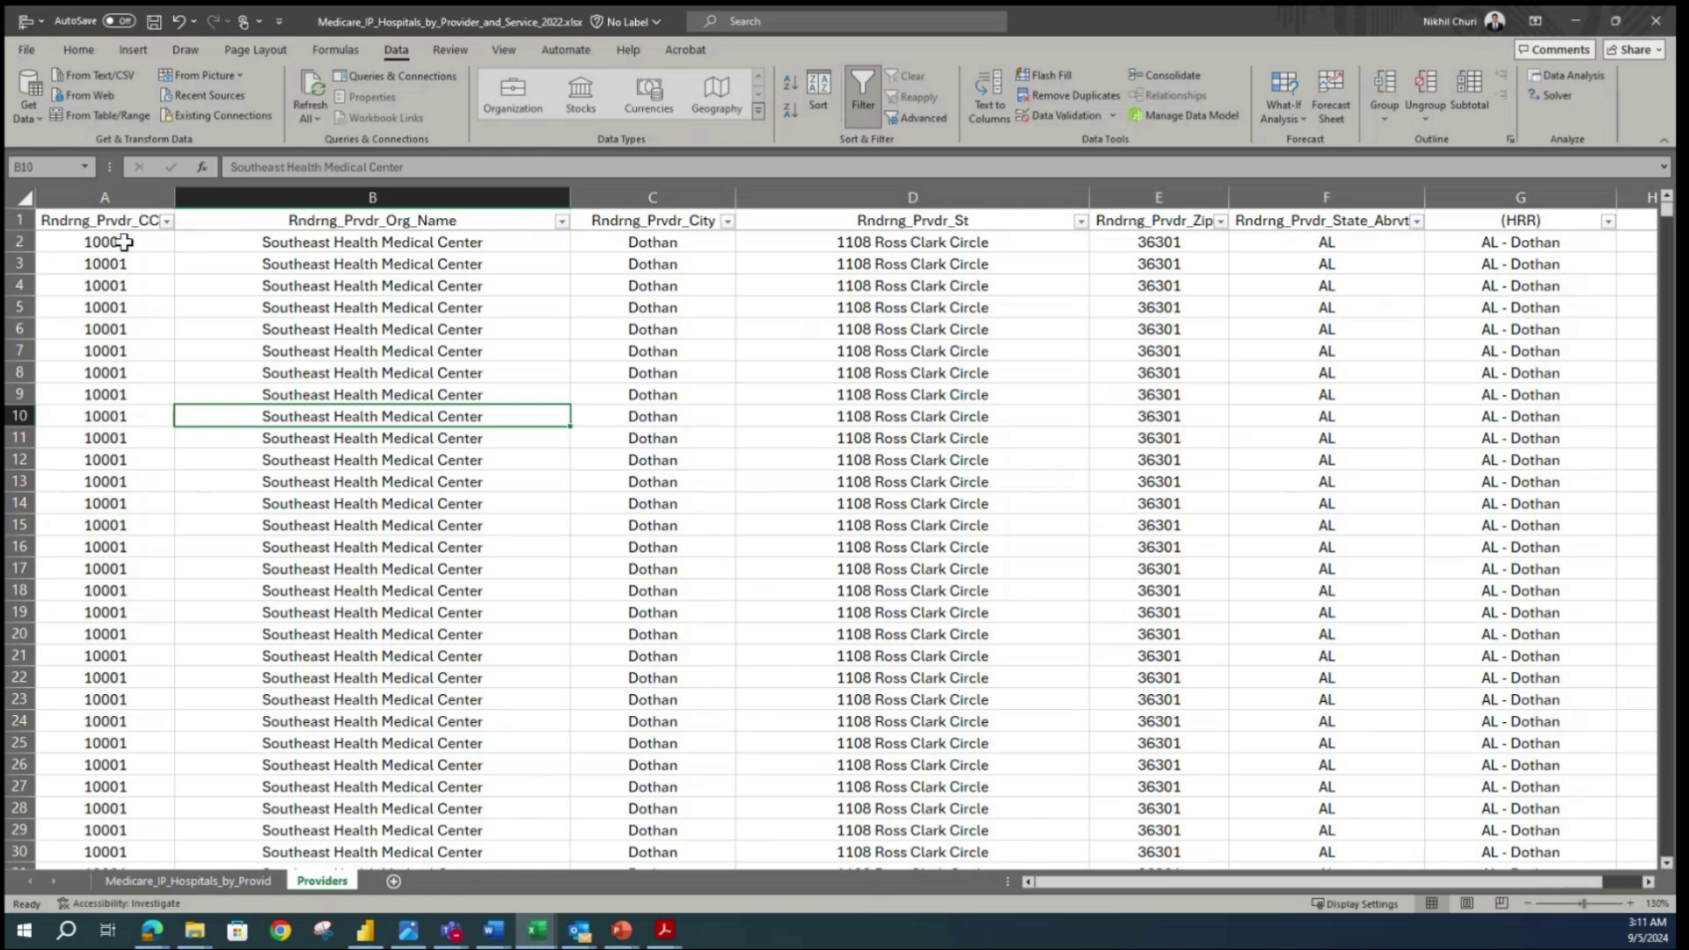
click(351, 358)
click(132, 242)
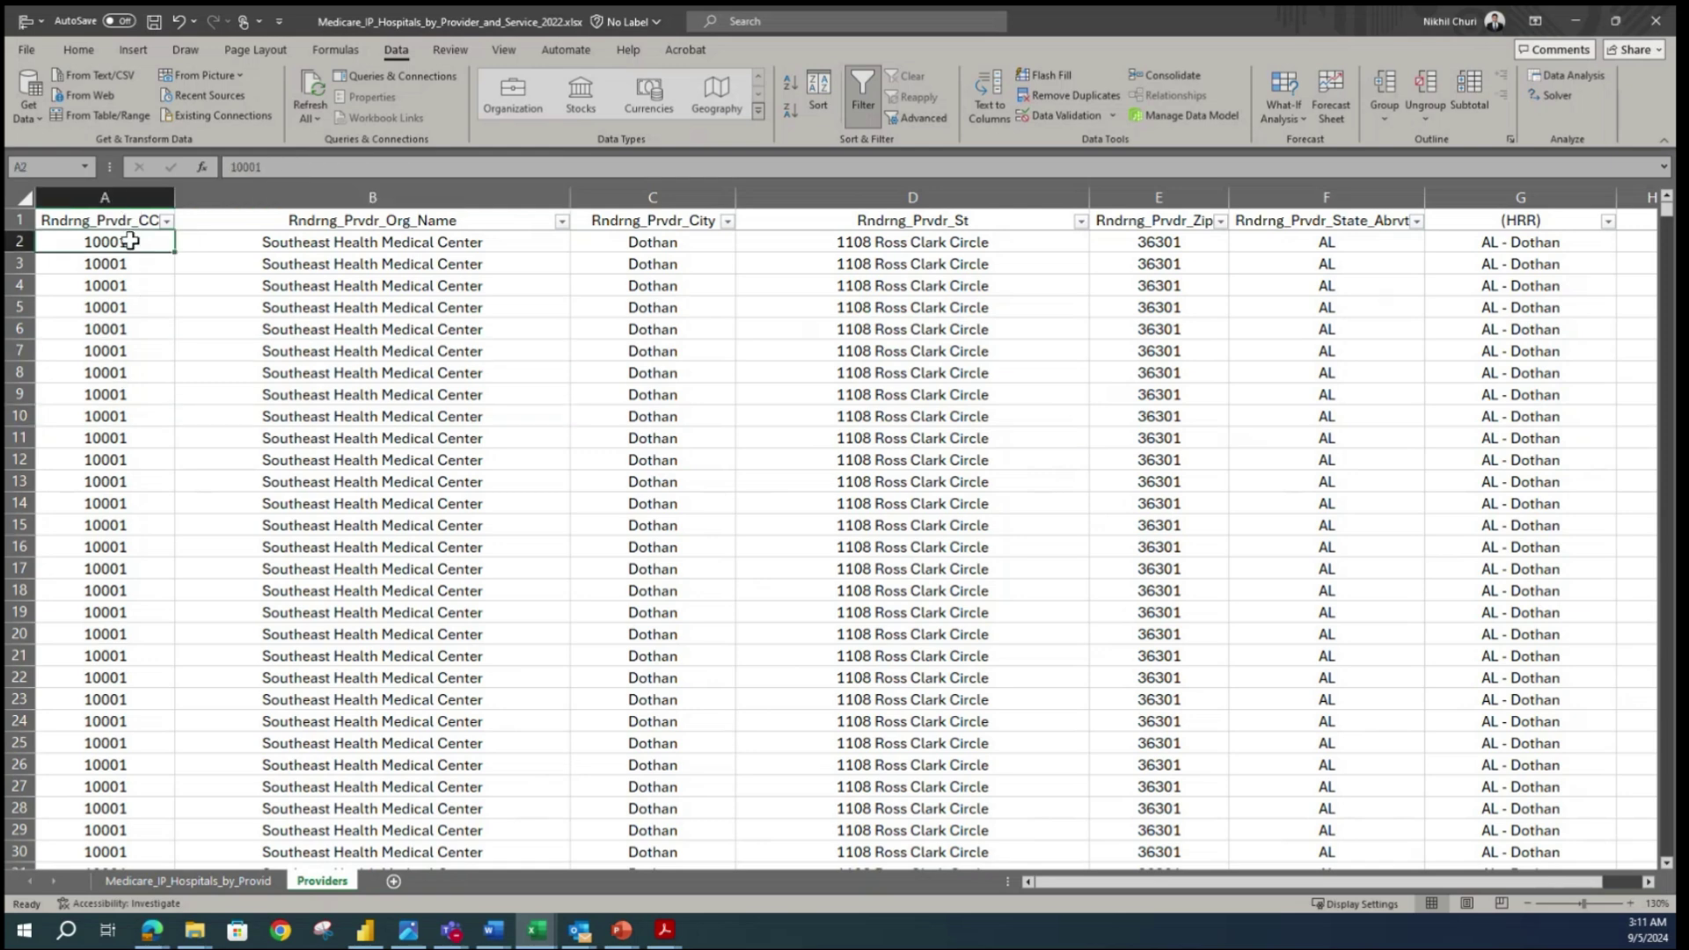
click(299, 243)
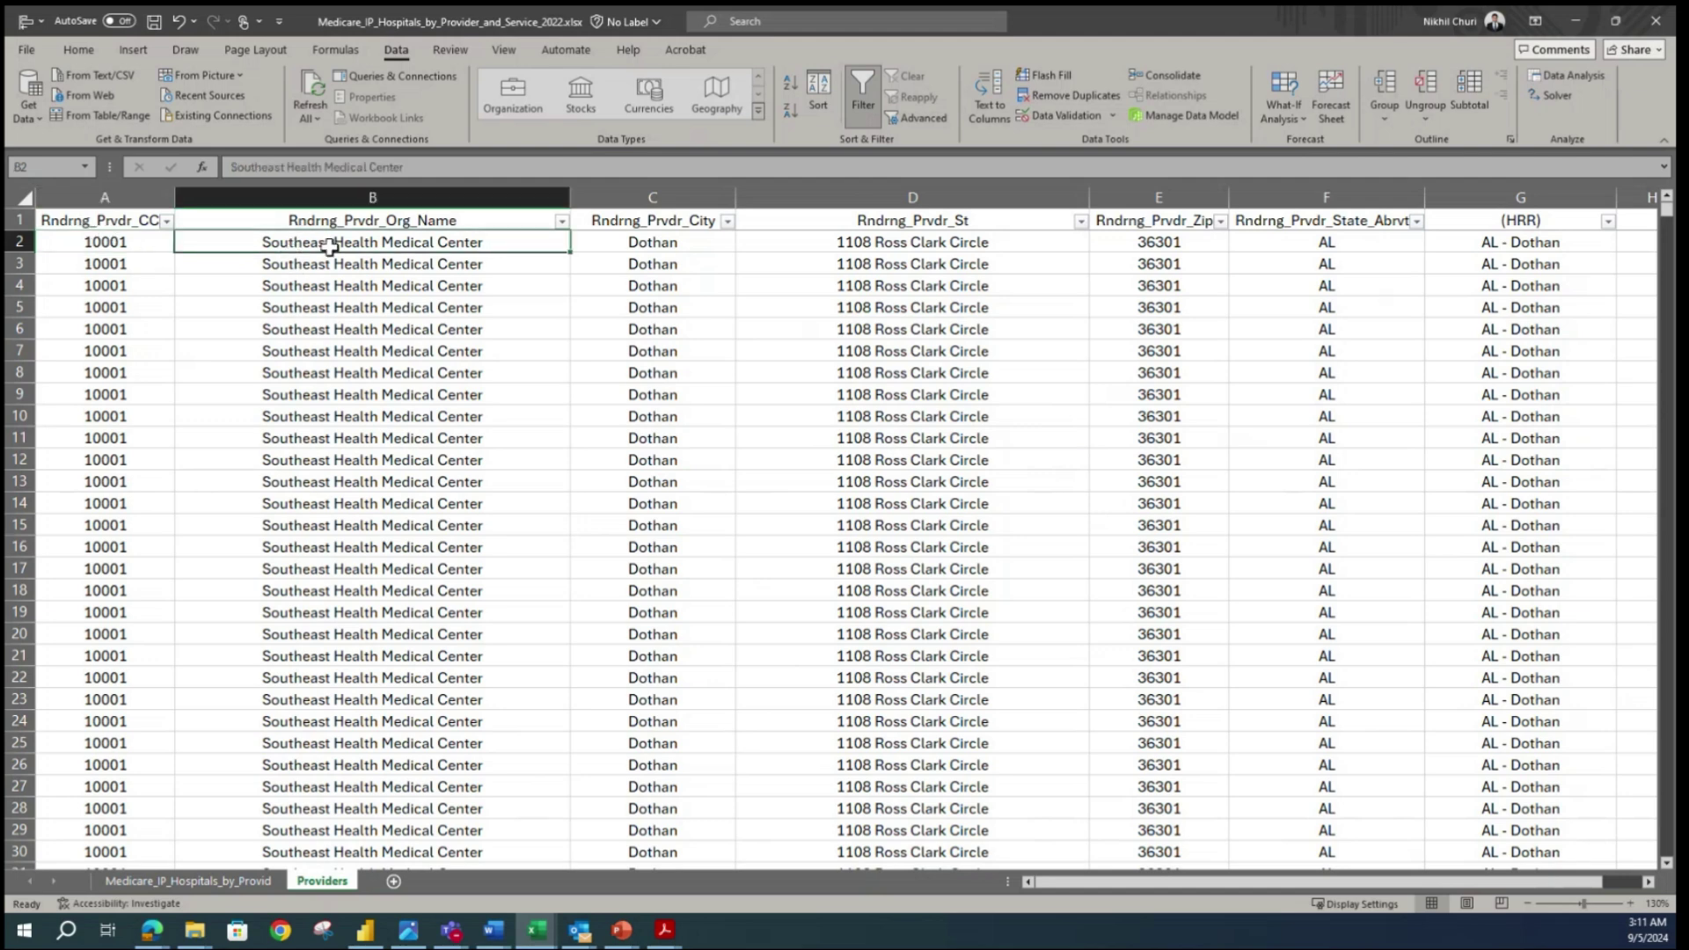
click(140, 243)
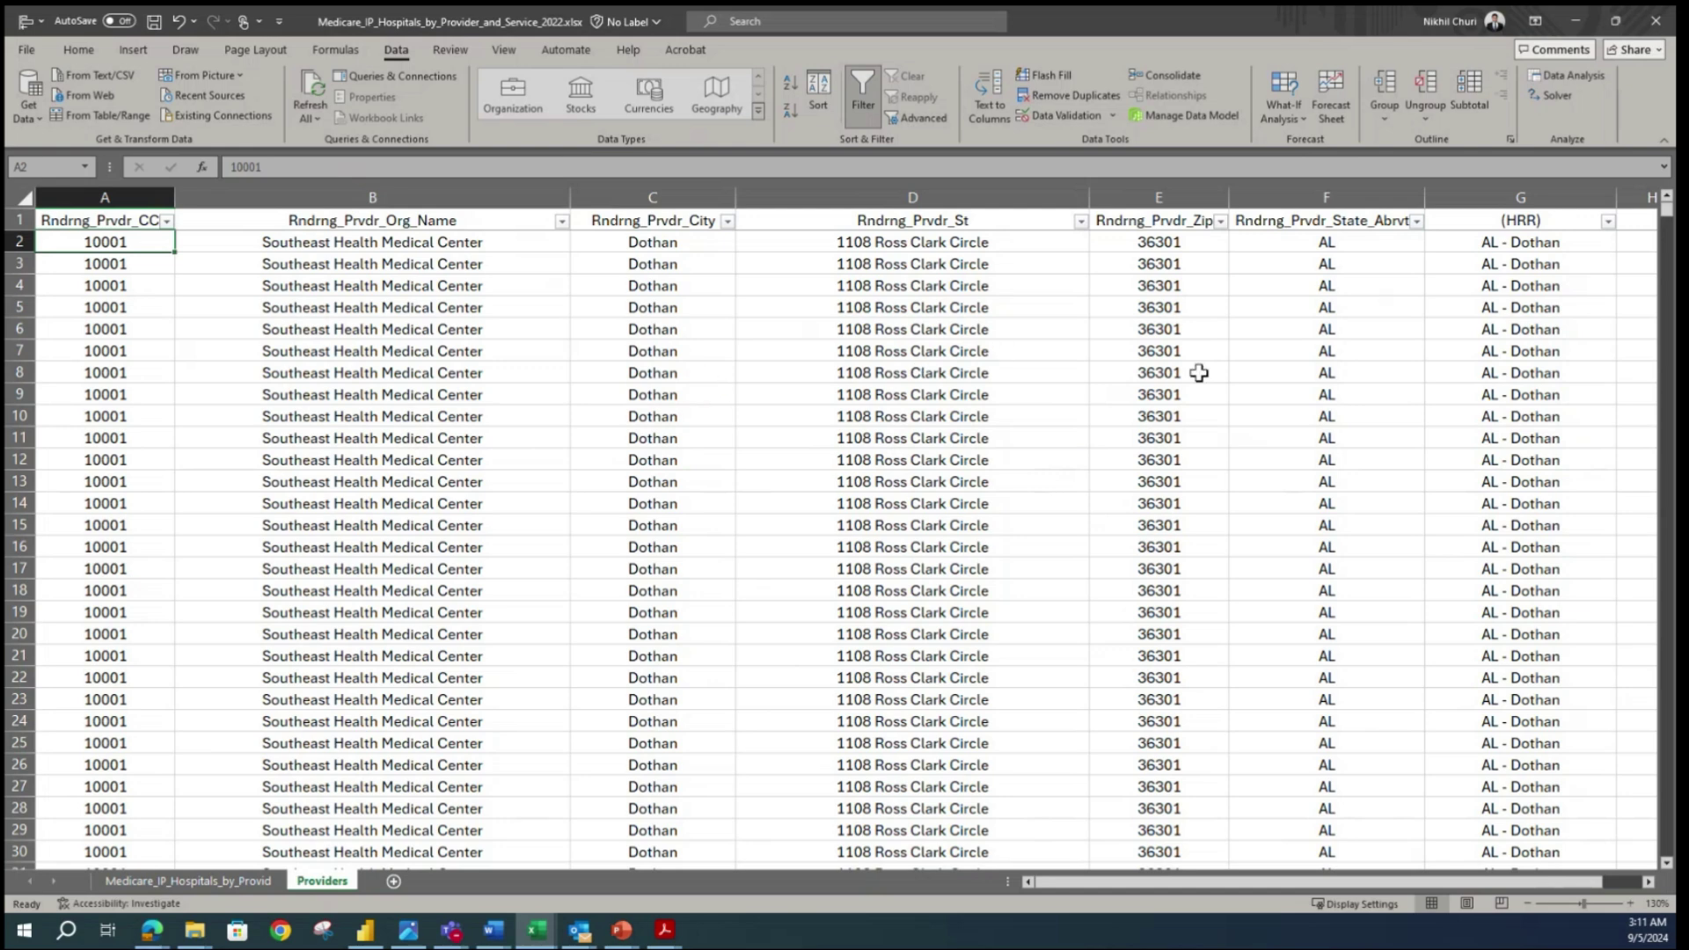
click(151, 394)
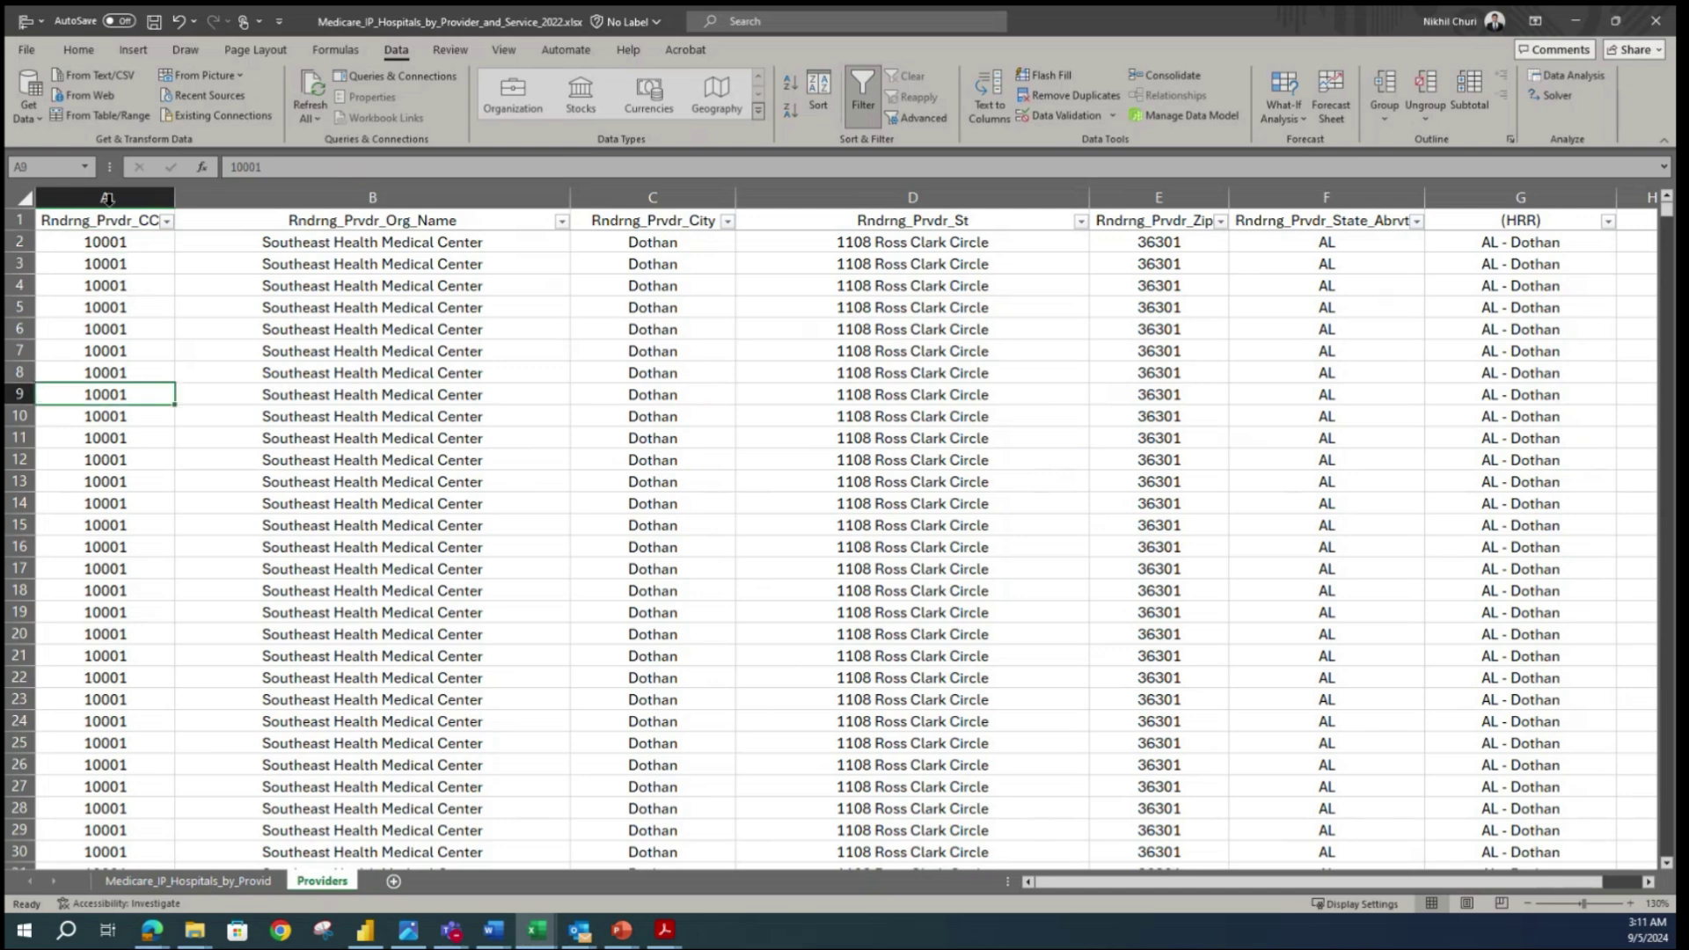
click(177, 329)
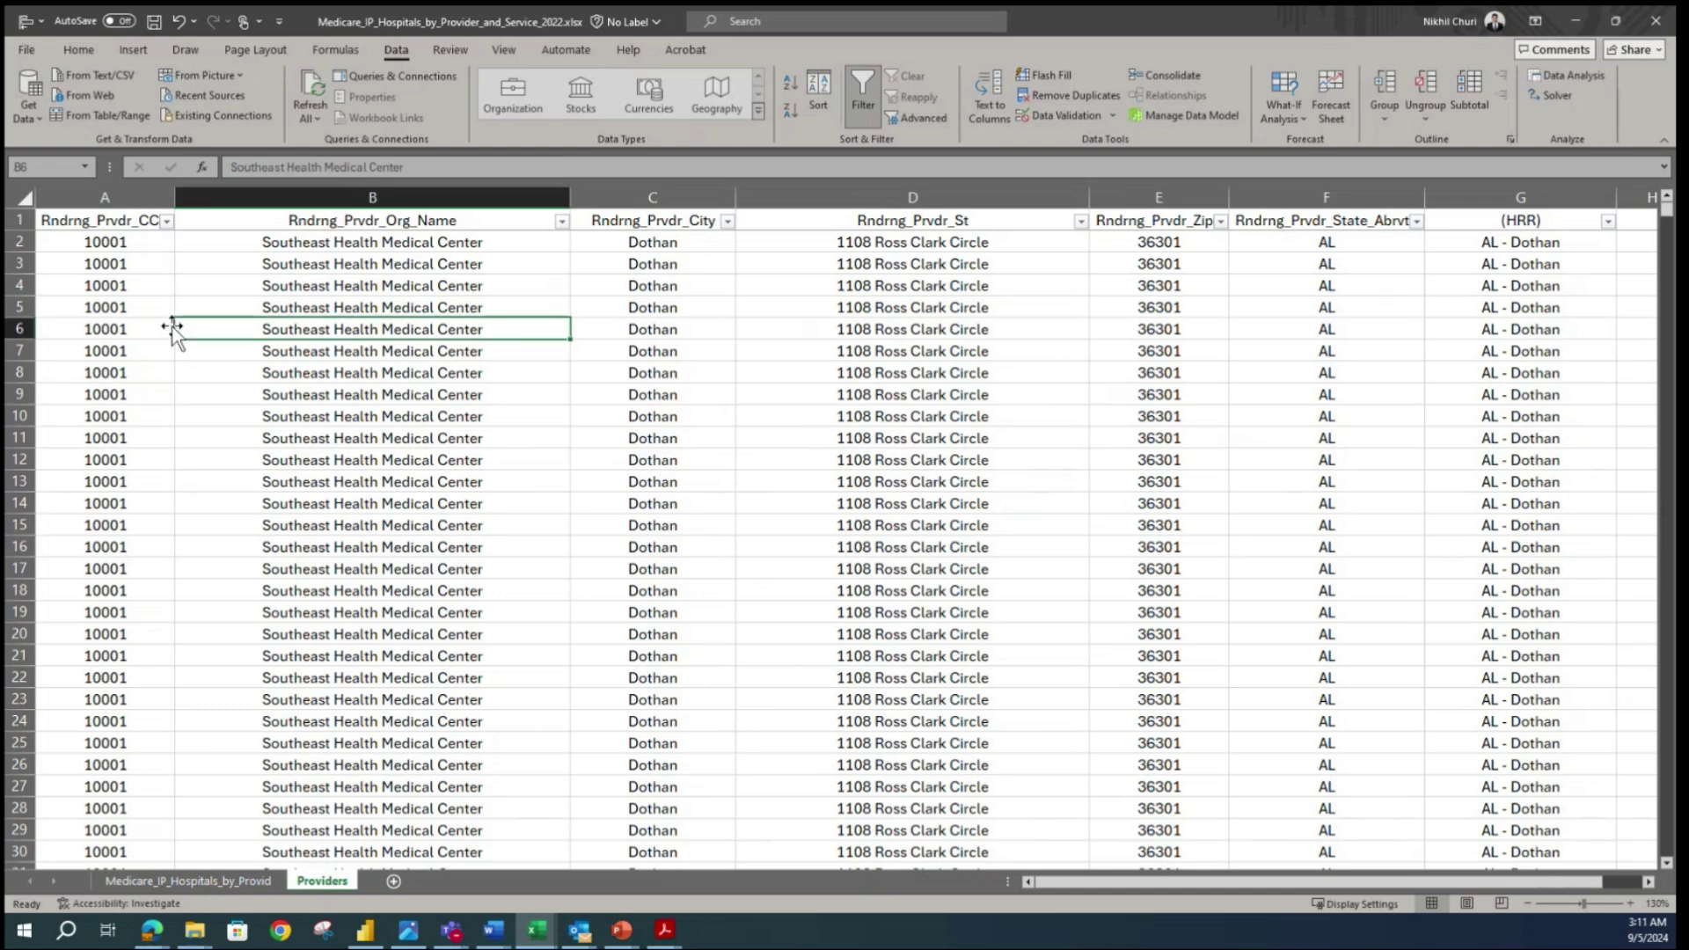
- Remove duplicate rows from the Providers sheet, expanding the selection from column A and matching on all seven columns with headers
click(139, 220)
click(112, 195)
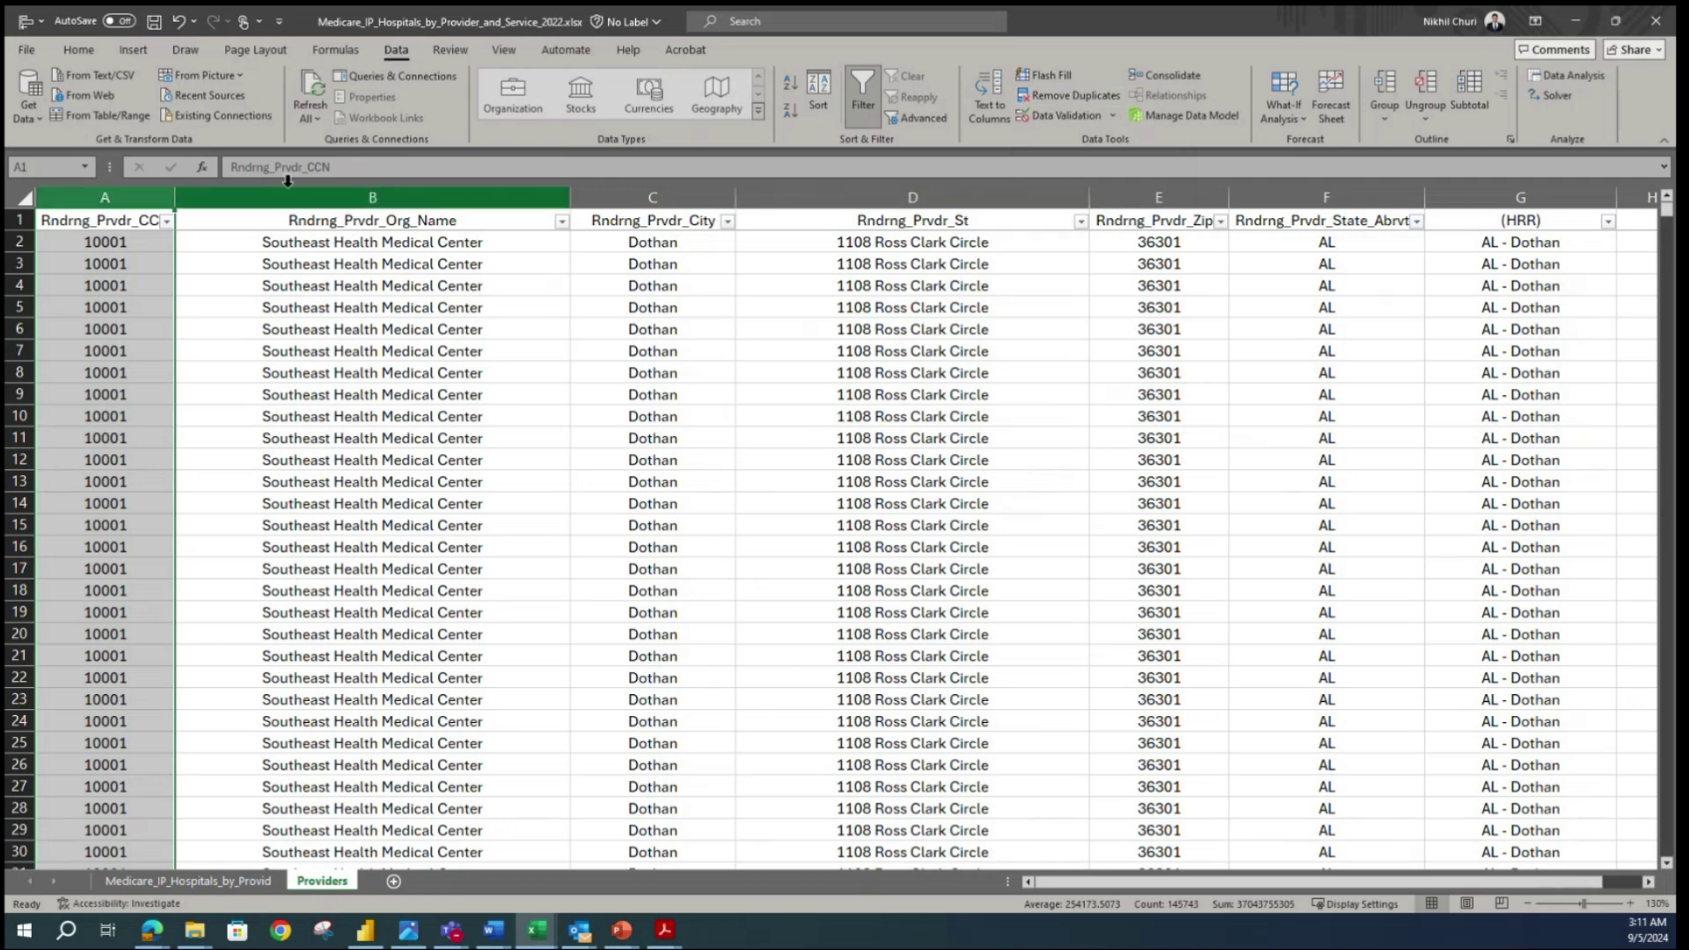
click(78, 52)
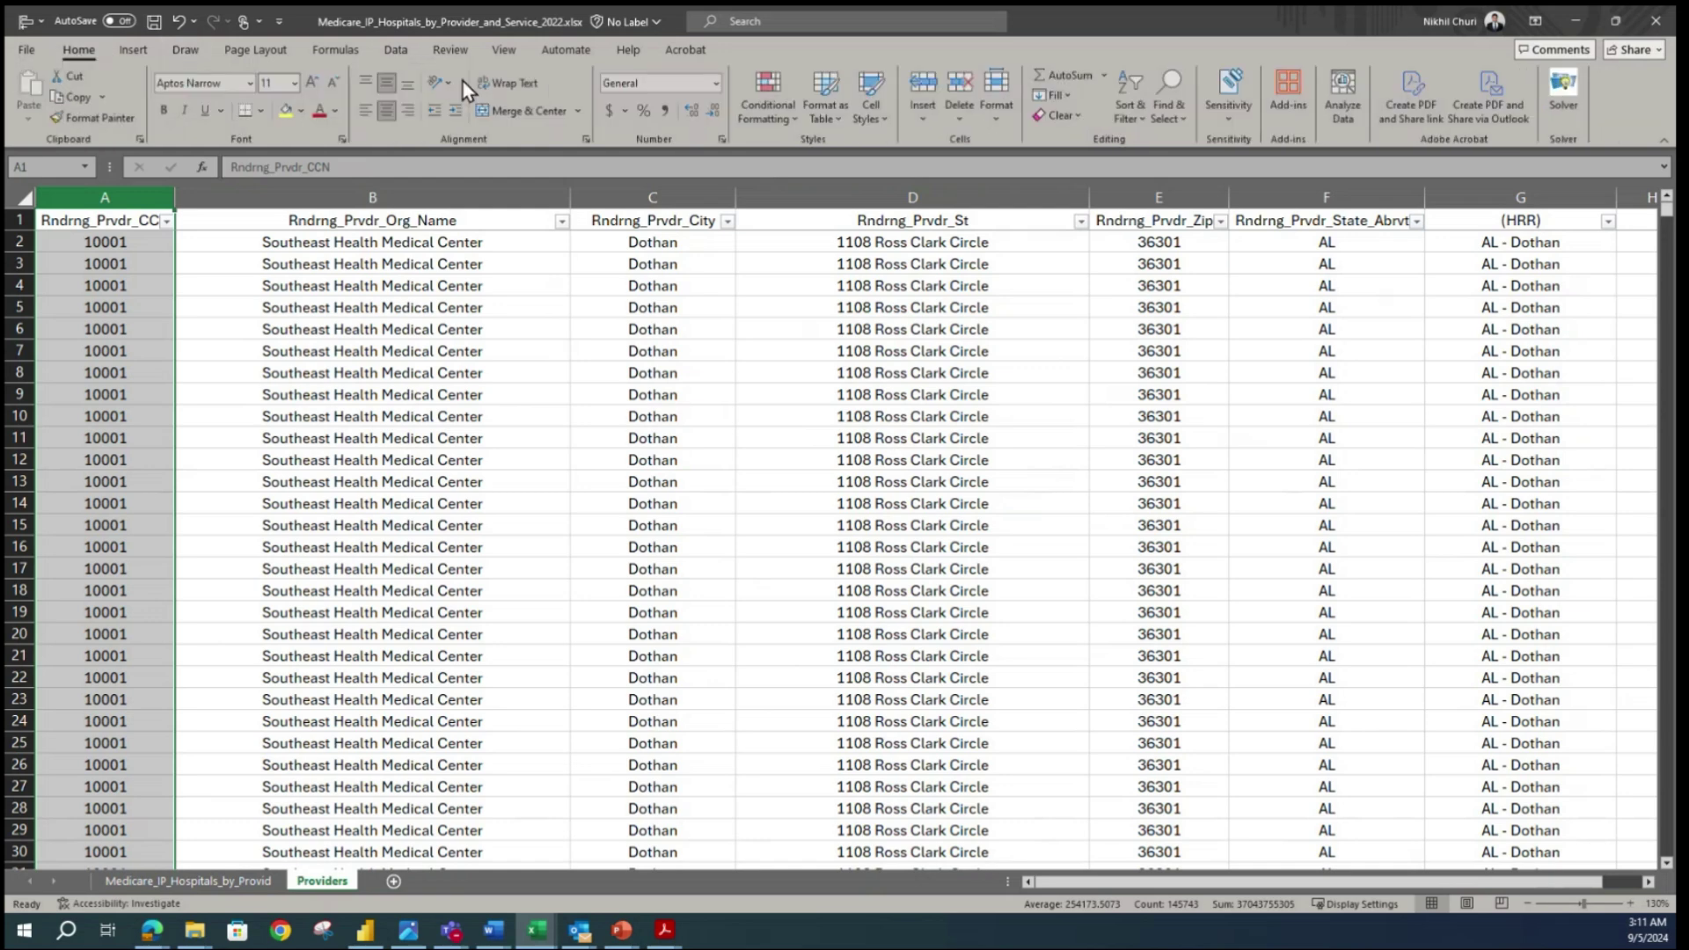
click(399, 50)
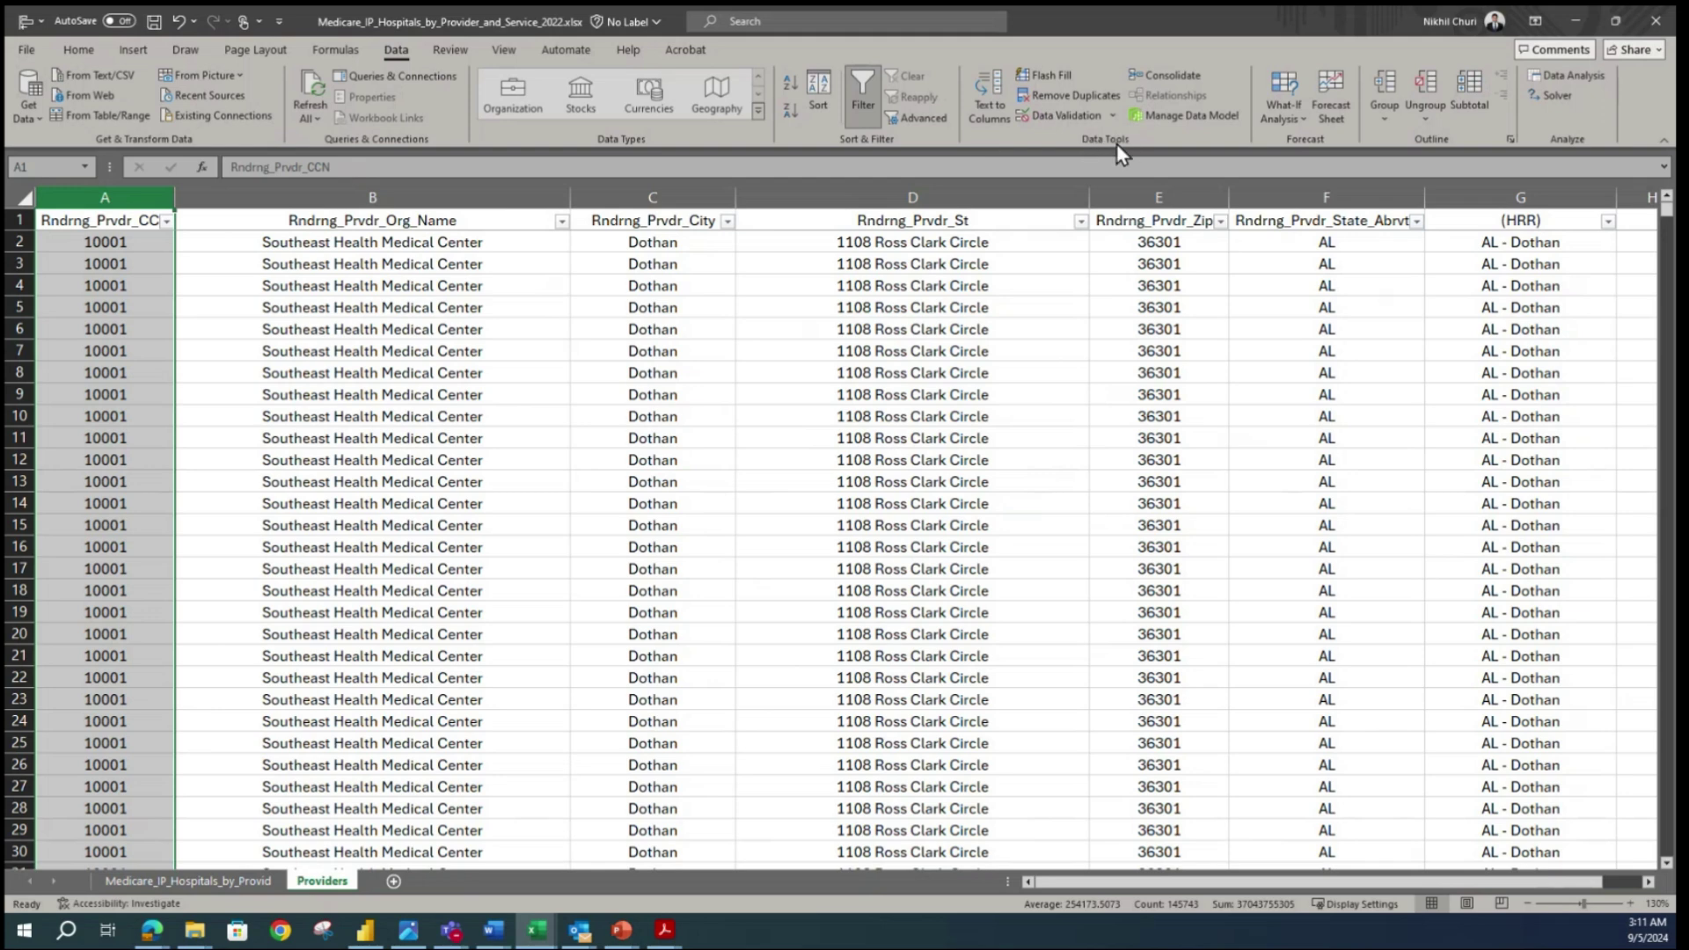
click(1045, 93)
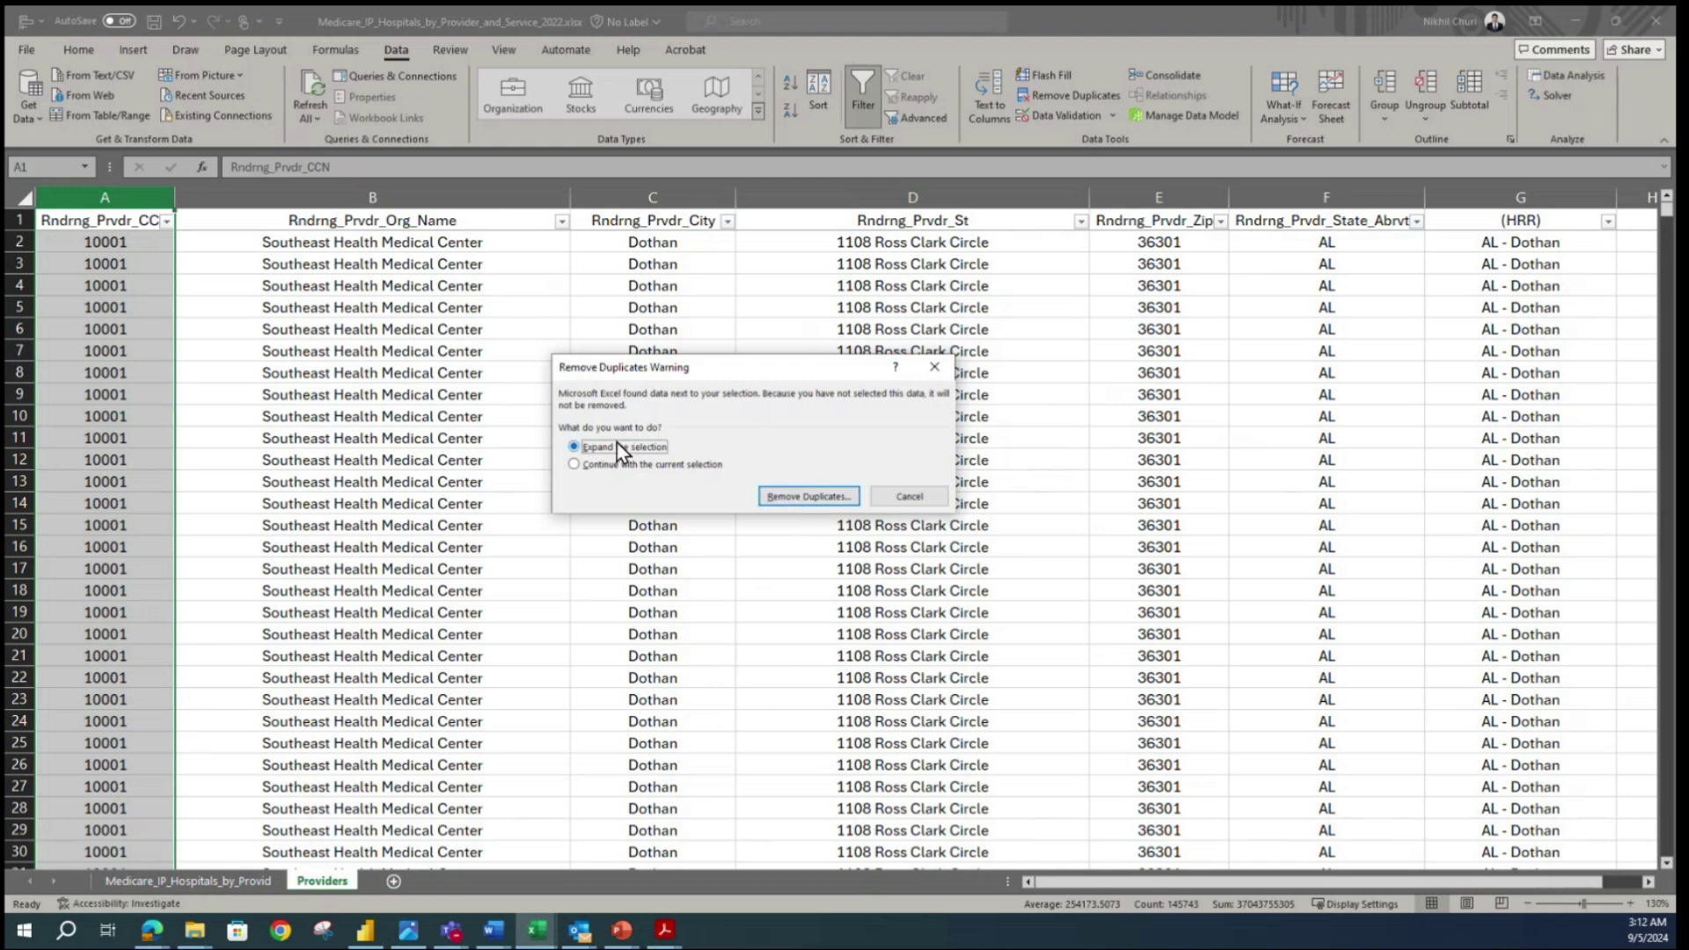
click(786, 498)
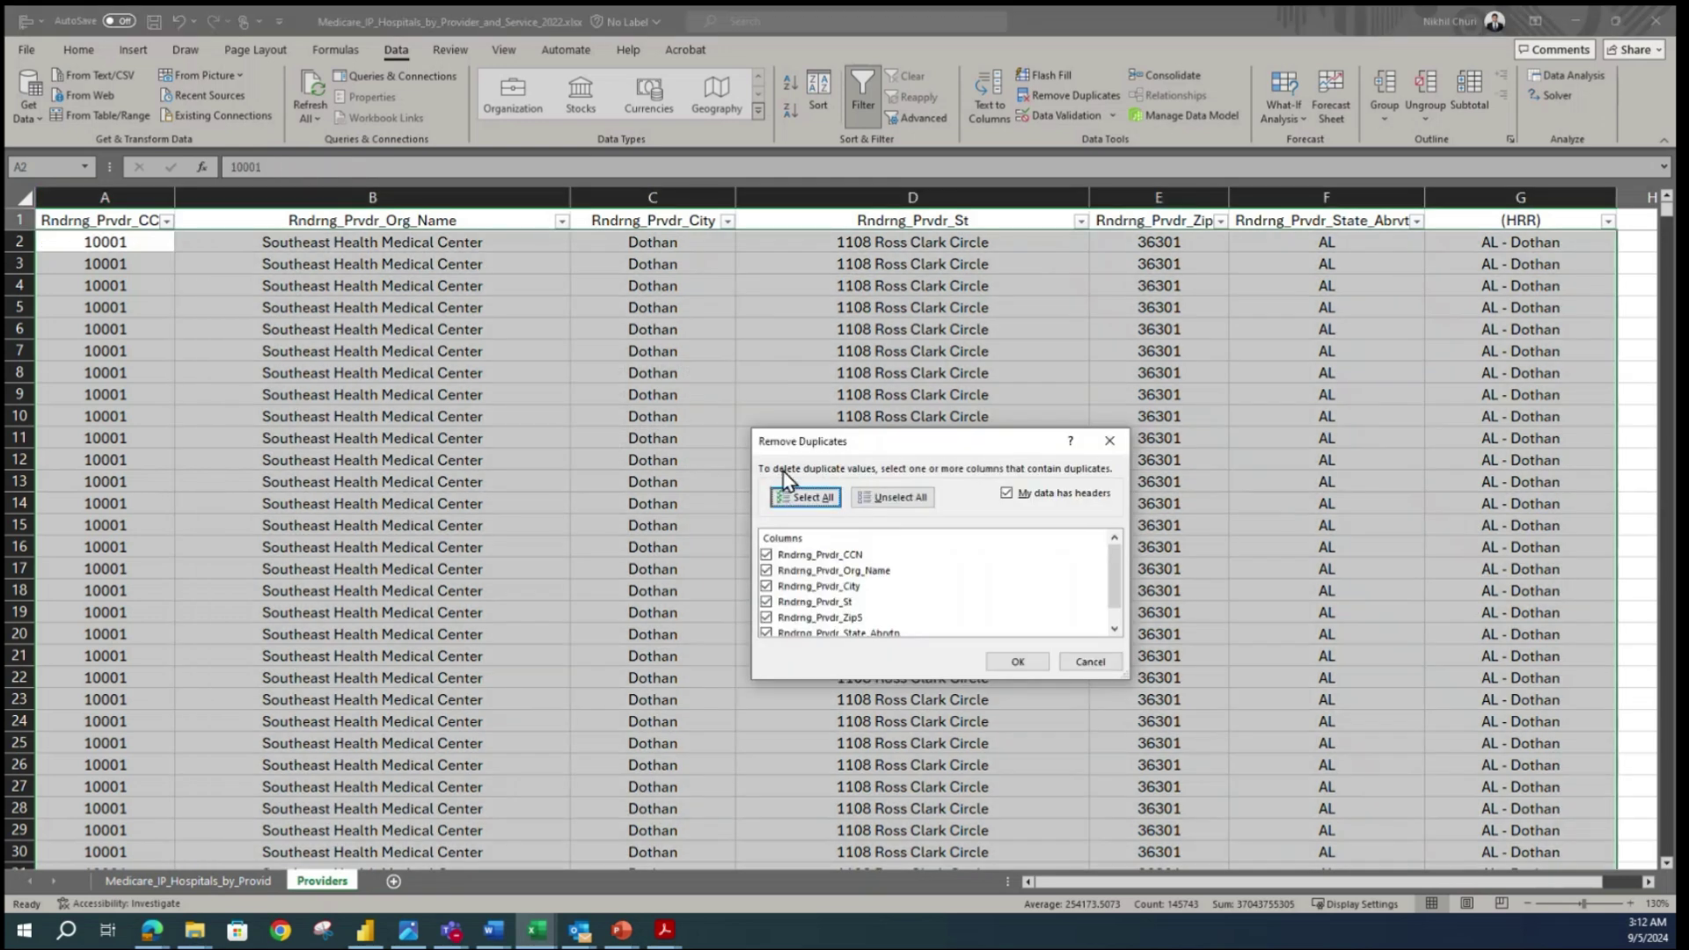
scroll(831, 550, down, 1)
scroll(830, 545, up, 1)
scroll(830, 546, down, 1)
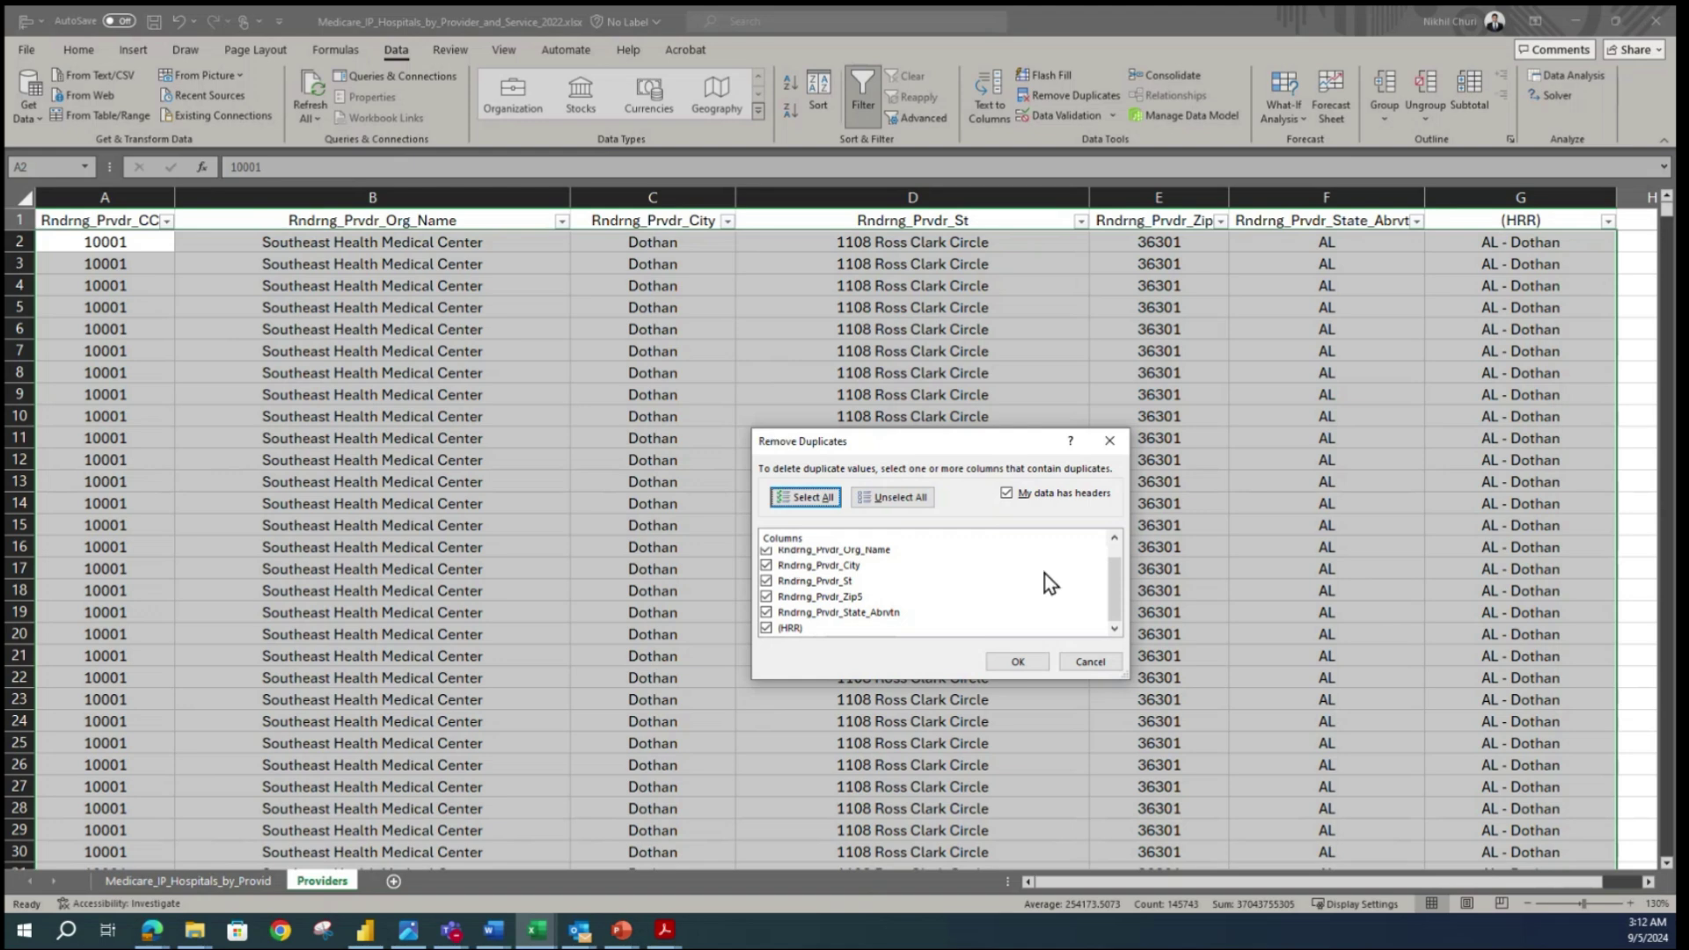
click(1015, 662)
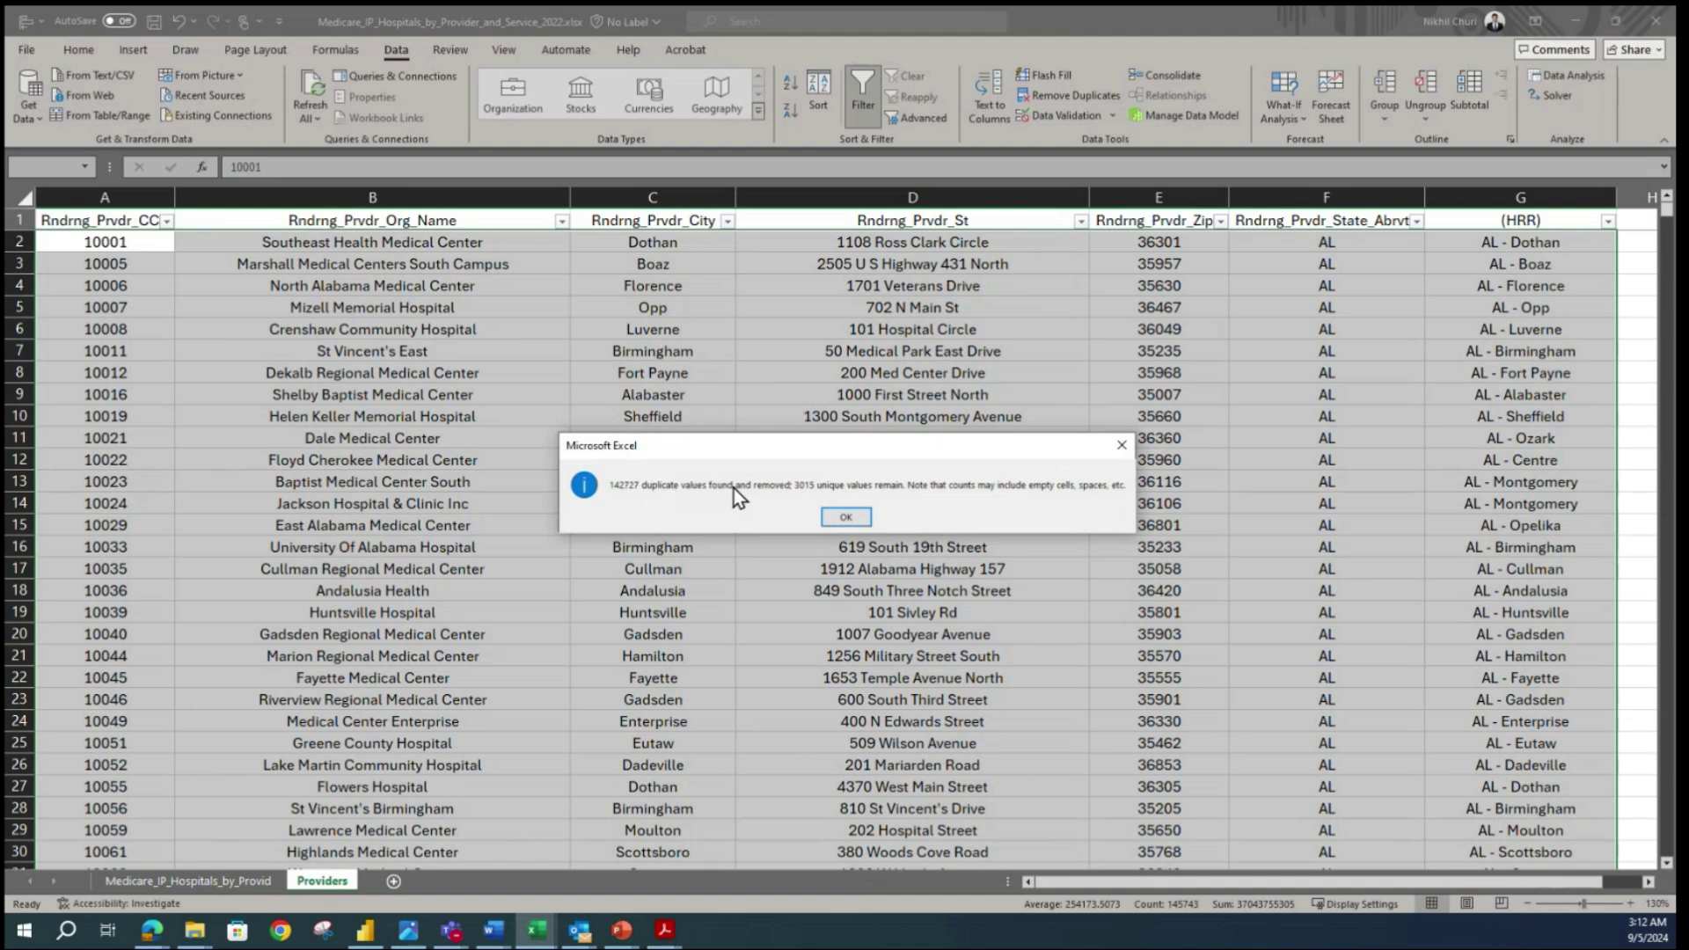
click(845, 517)
- Check the deduplicated Providers rows against the Medicare_IP_Hospitals_by_Provid sheet and inspect the organization name filter list
click(141, 880)
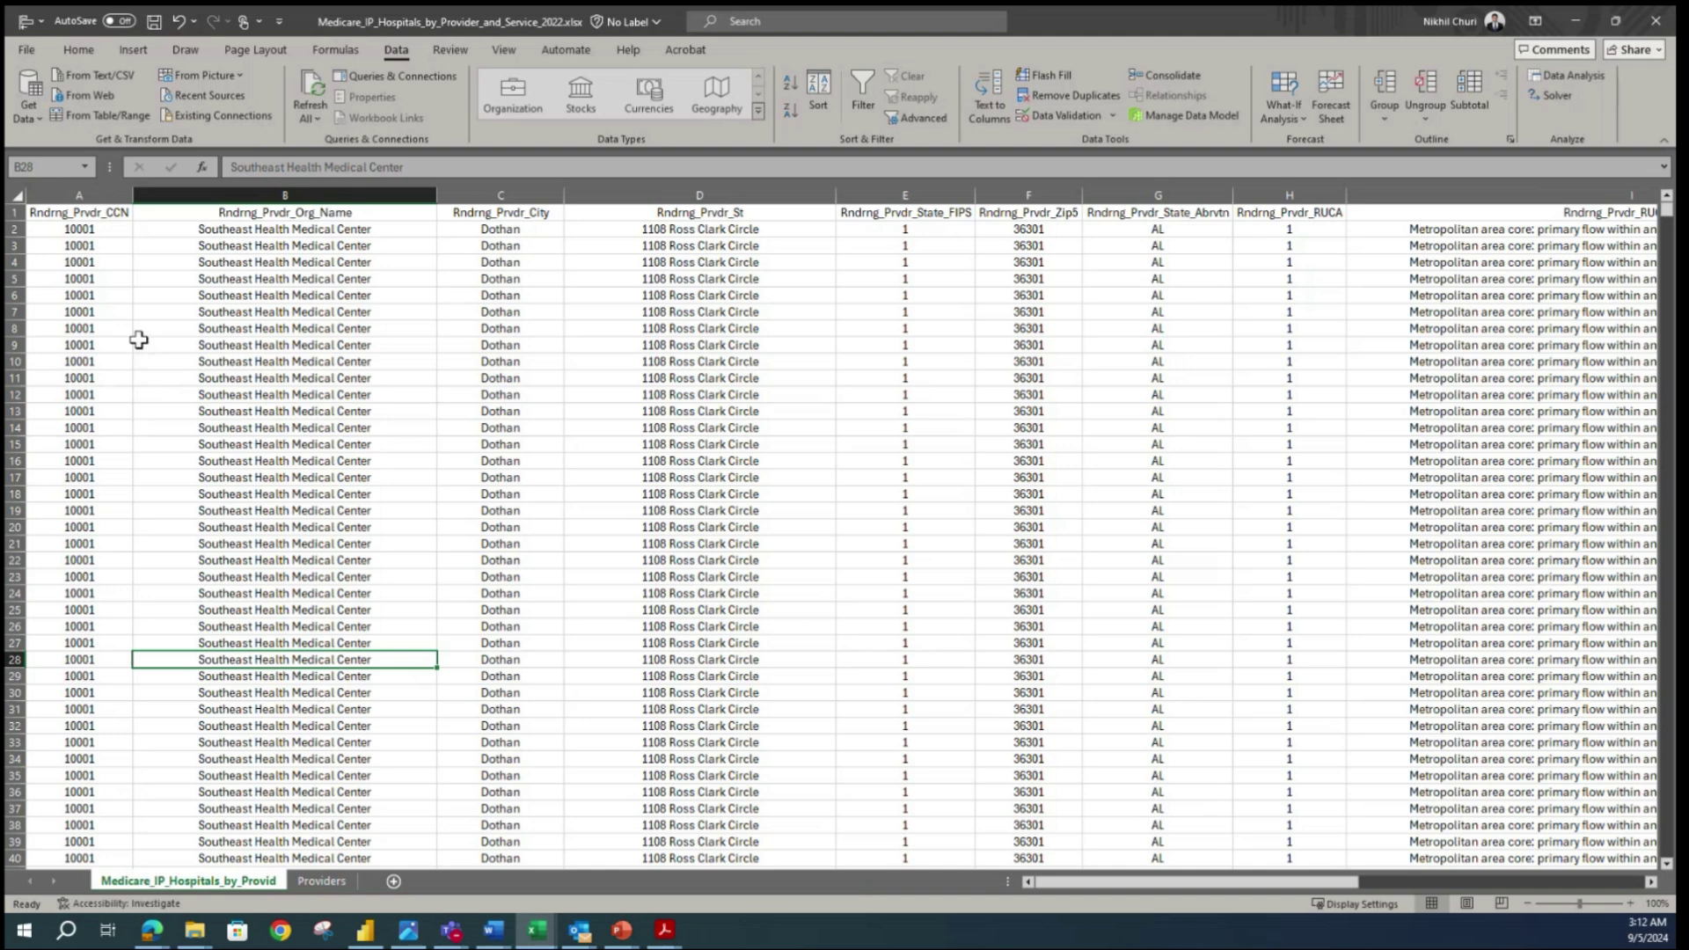
click(321, 882)
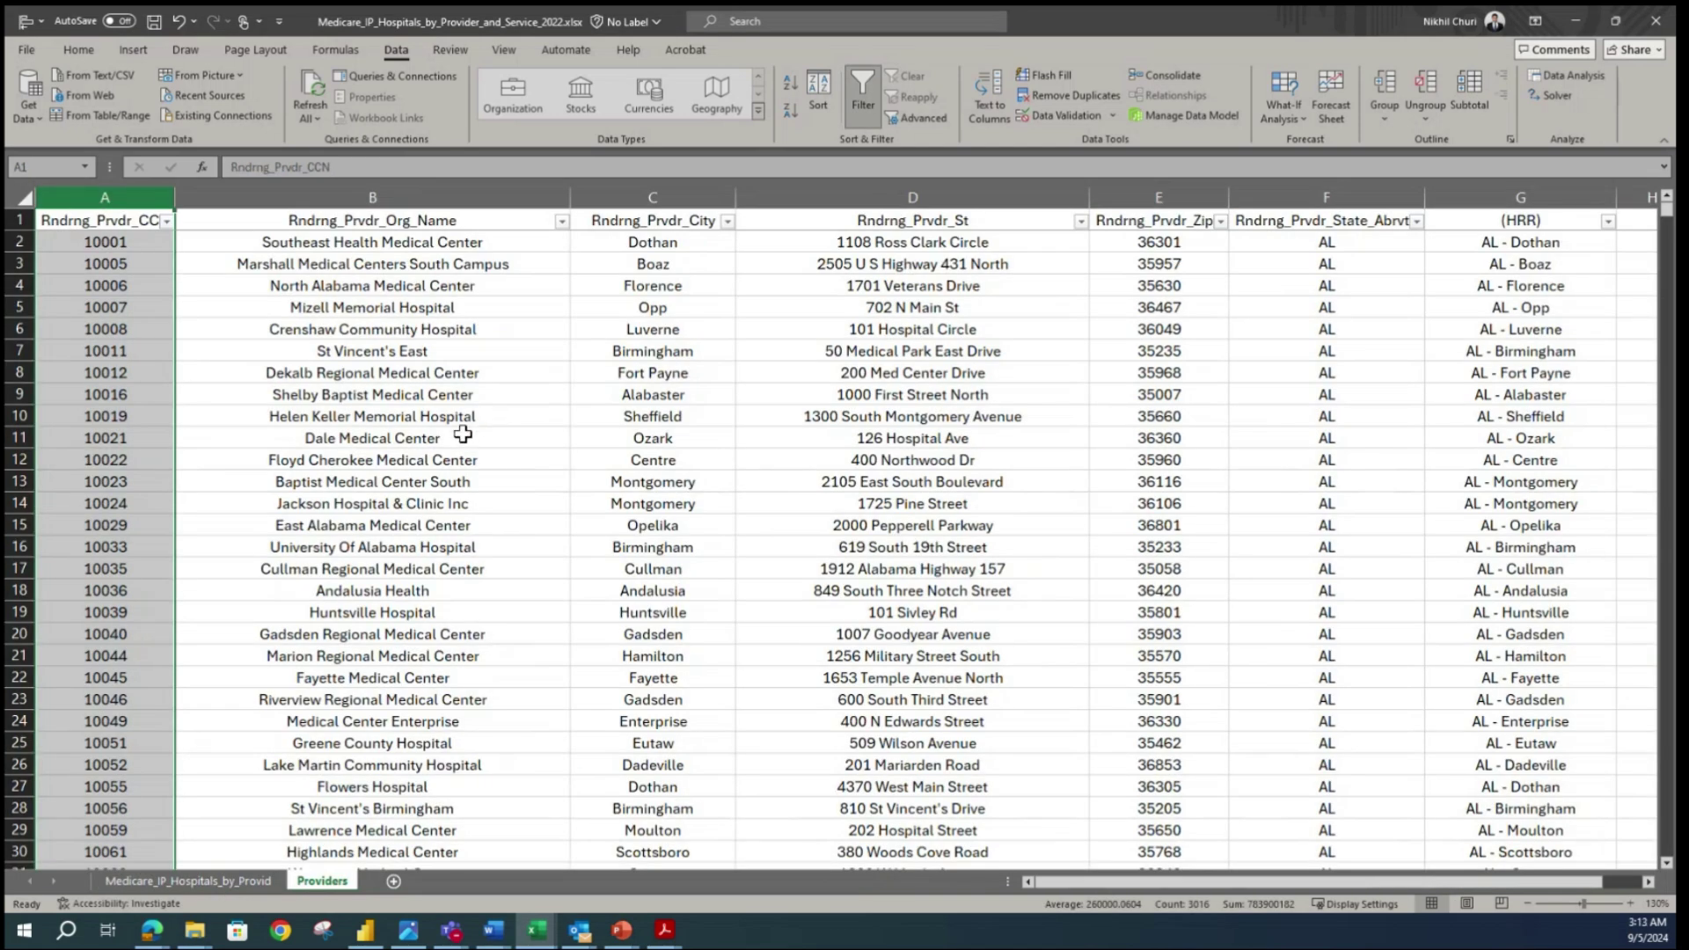
scroll(238, 322, down, 1)
scroll(231, 320, up, 1)
click(356, 239)
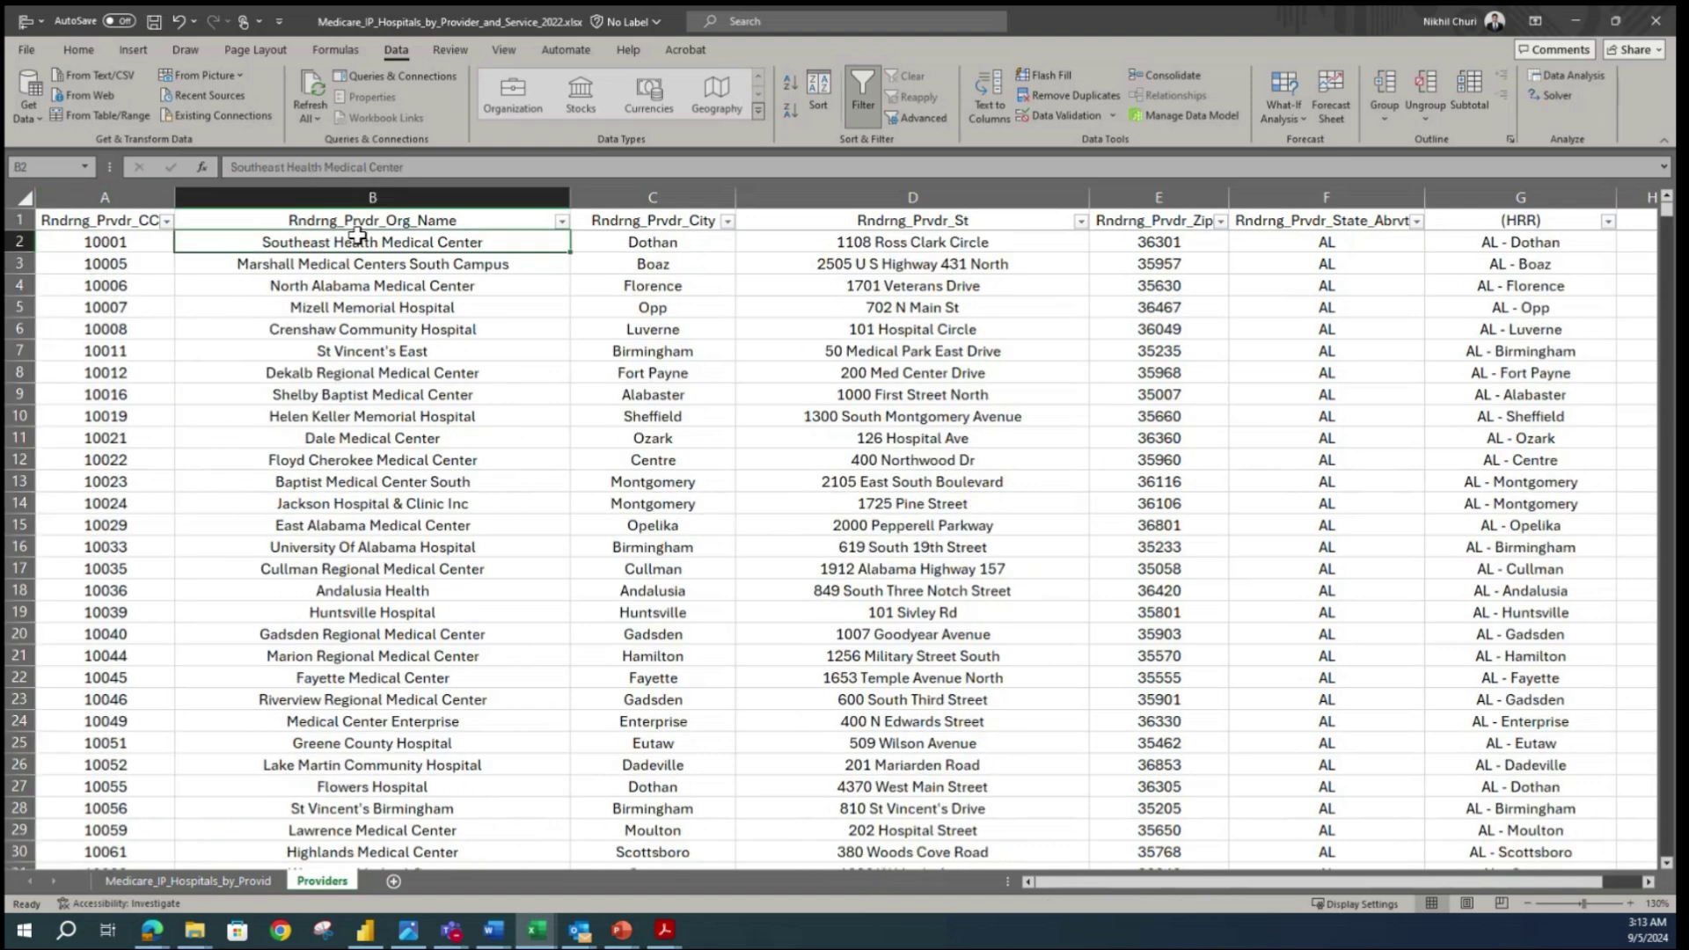
click(561, 221)
key(Escape)
click(563, 376)
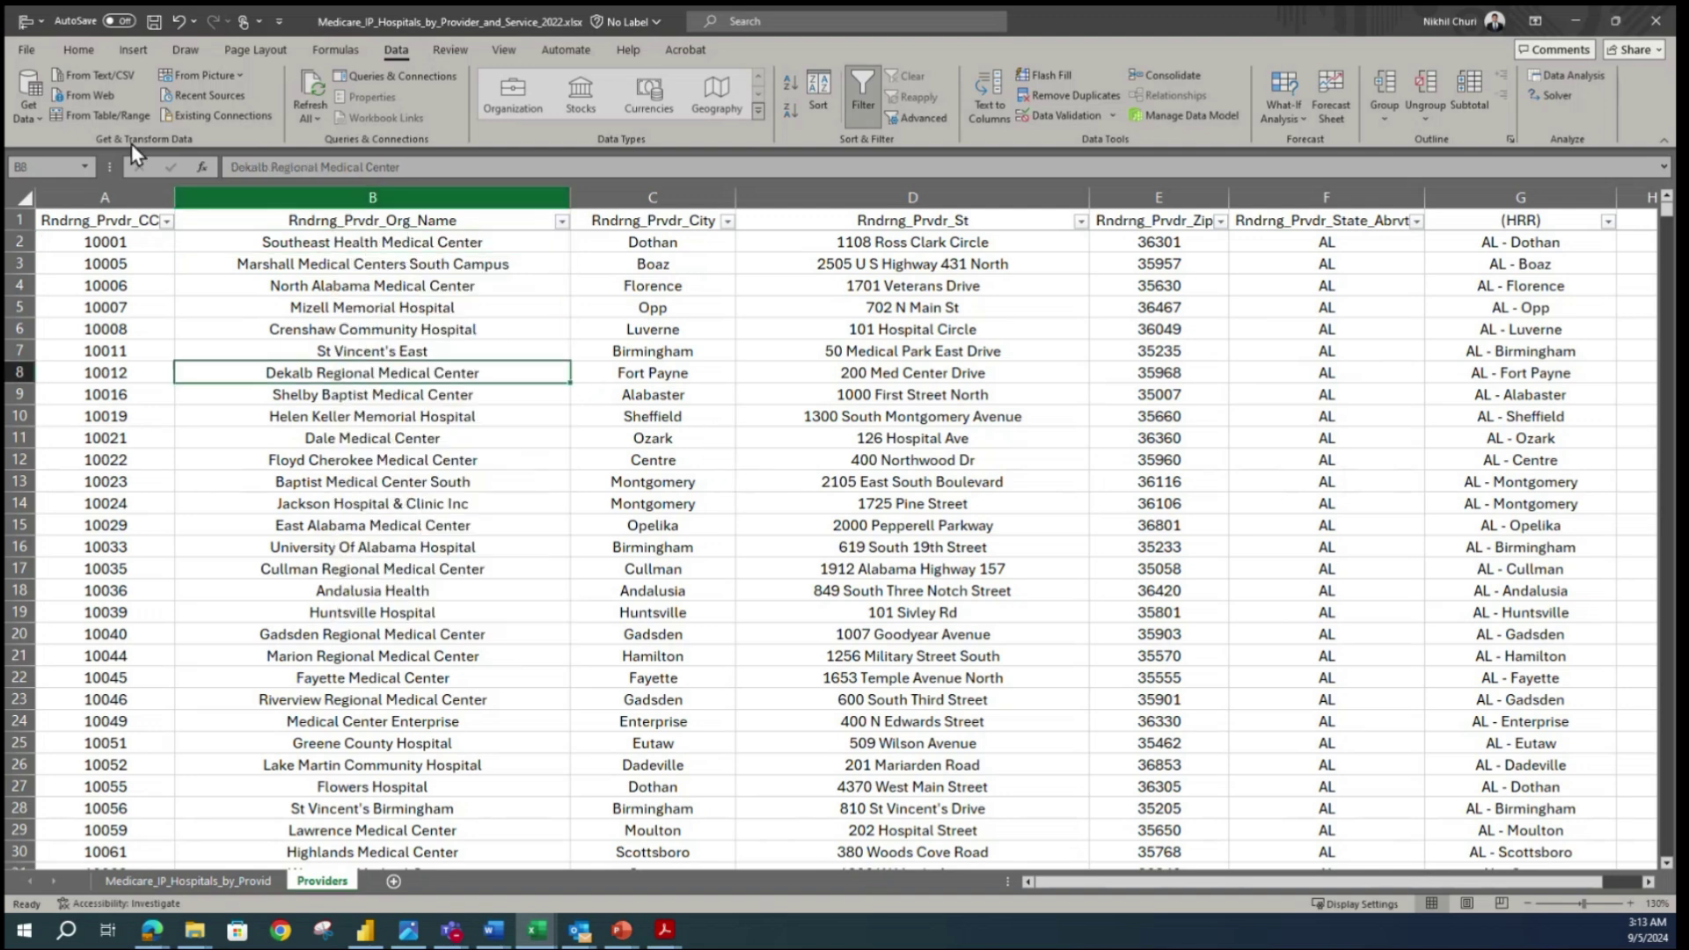
- Save the workbook with the deduplicated Providers rows and look over the Medicare_IP_Hospitals_by_Provid sheet once more
click(155, 21)
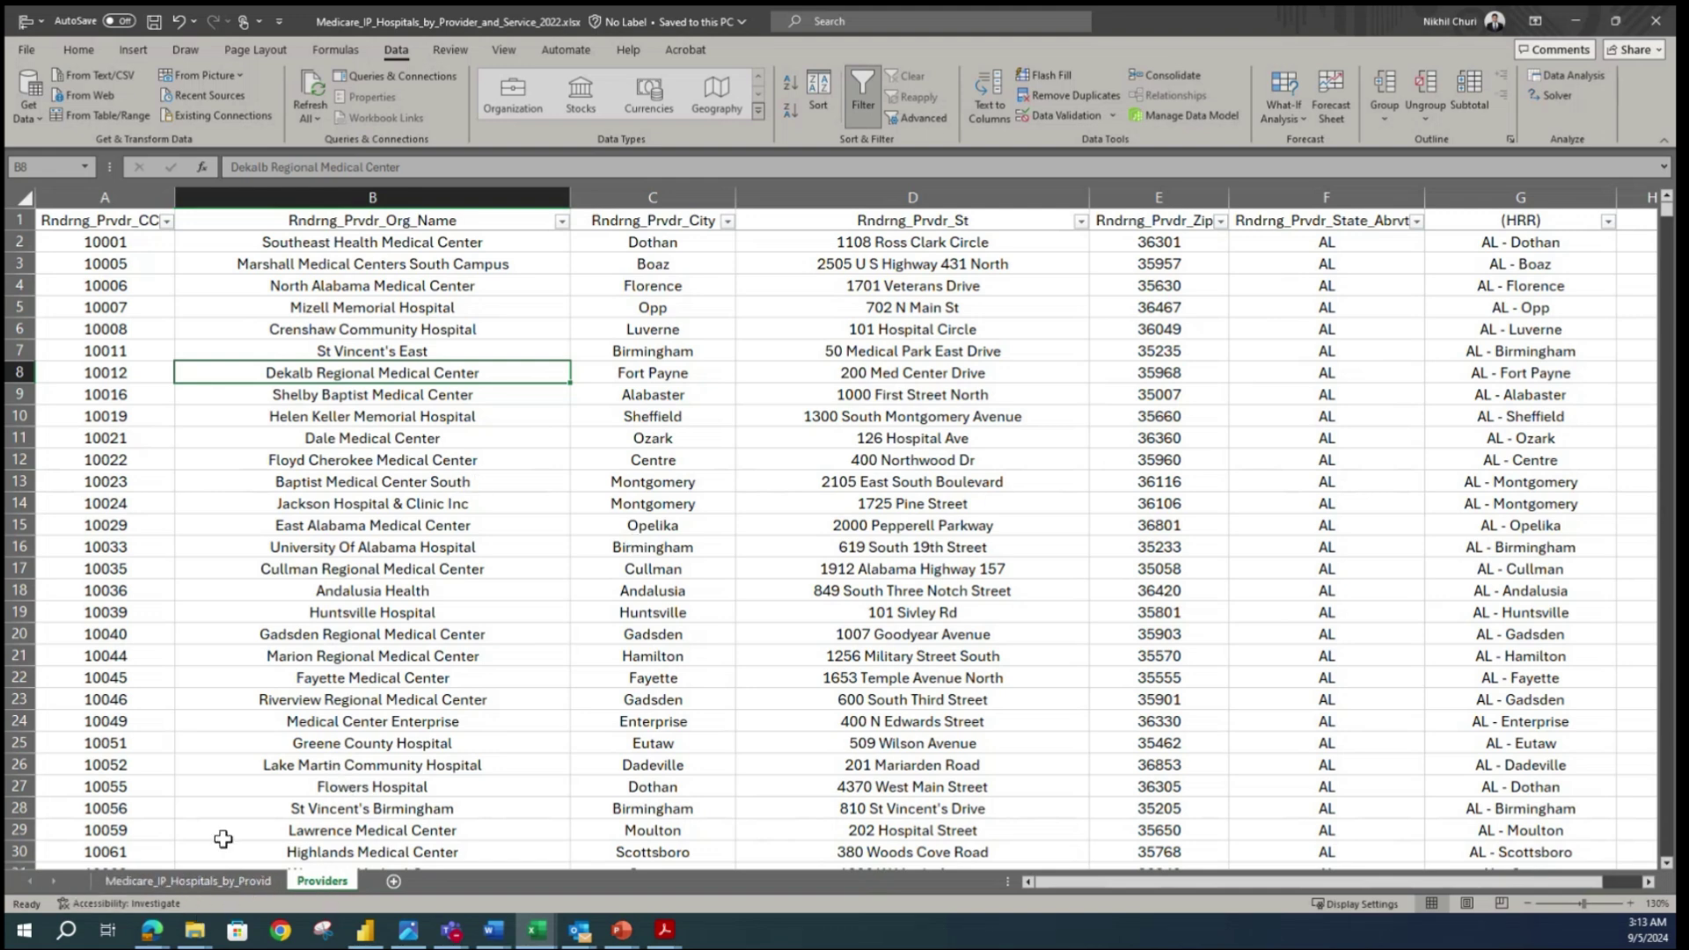
click(221, 884)
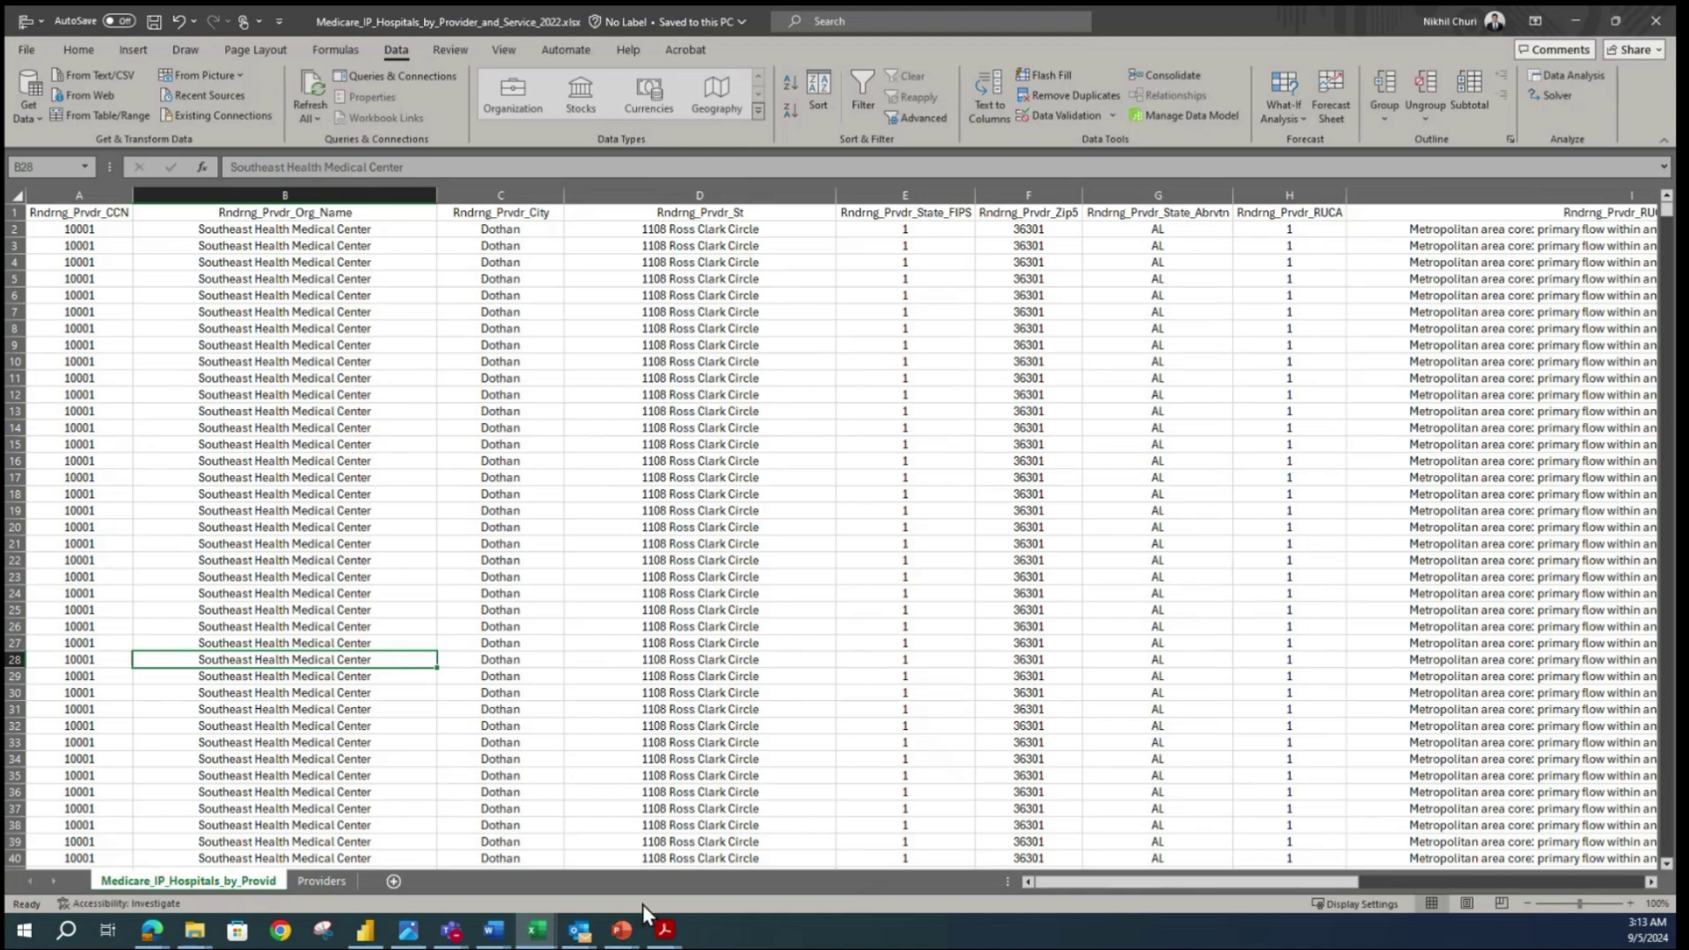
drag(1197, 871, 850, 836)
click(330, 882)
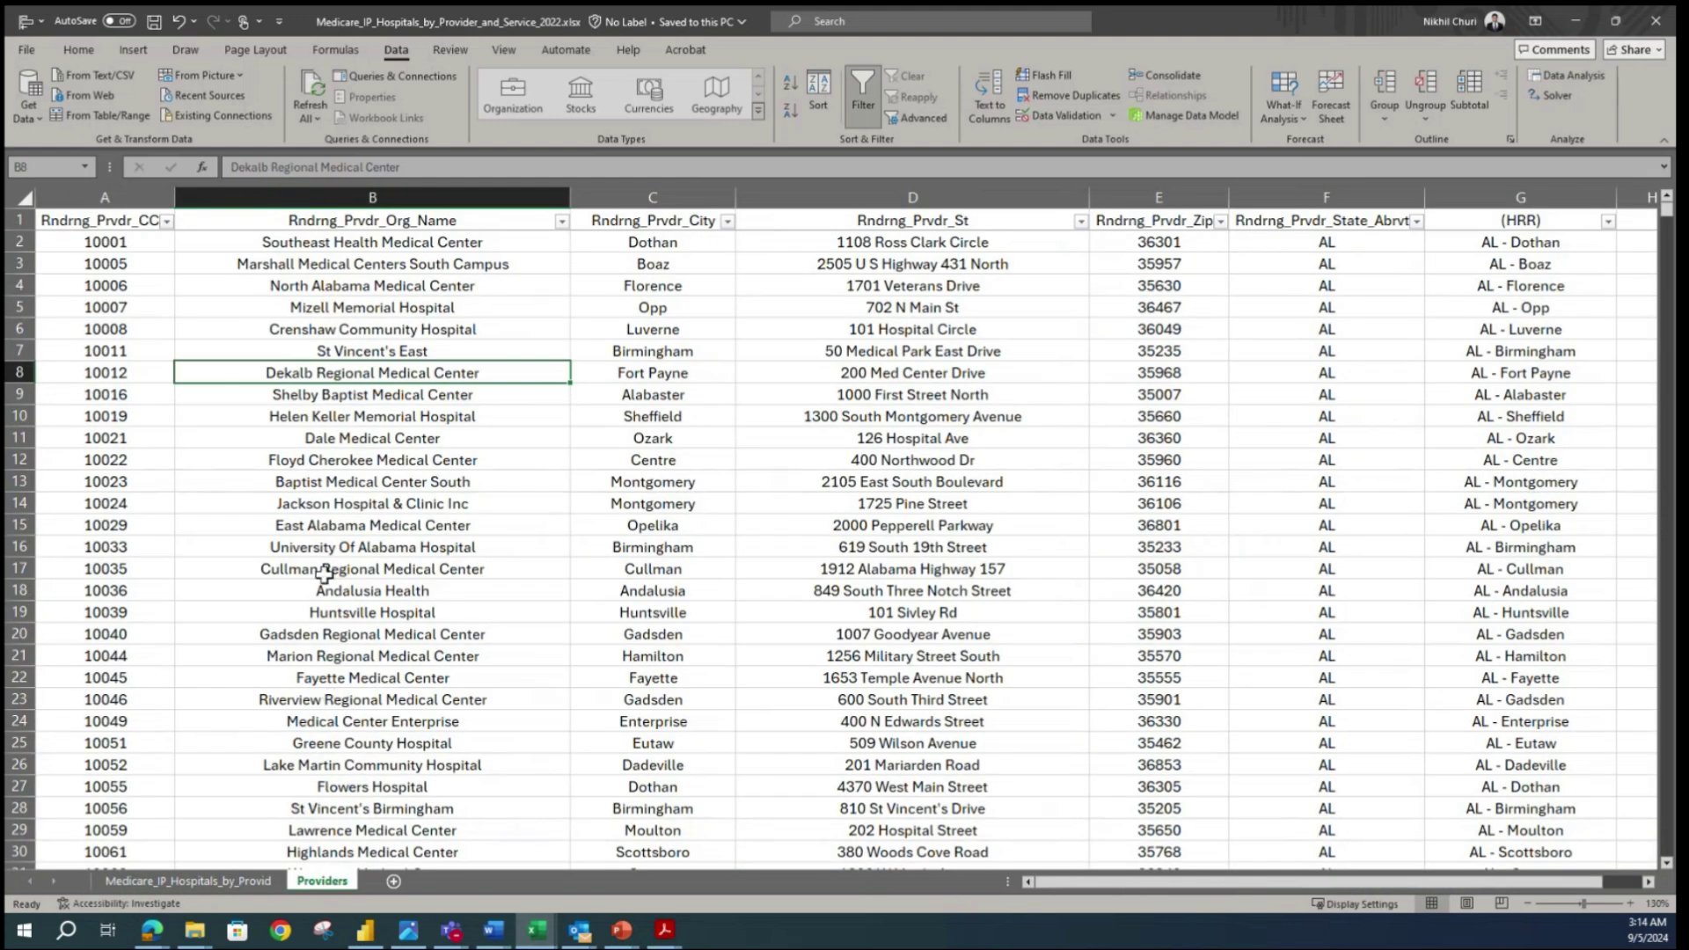
click(13, 219)
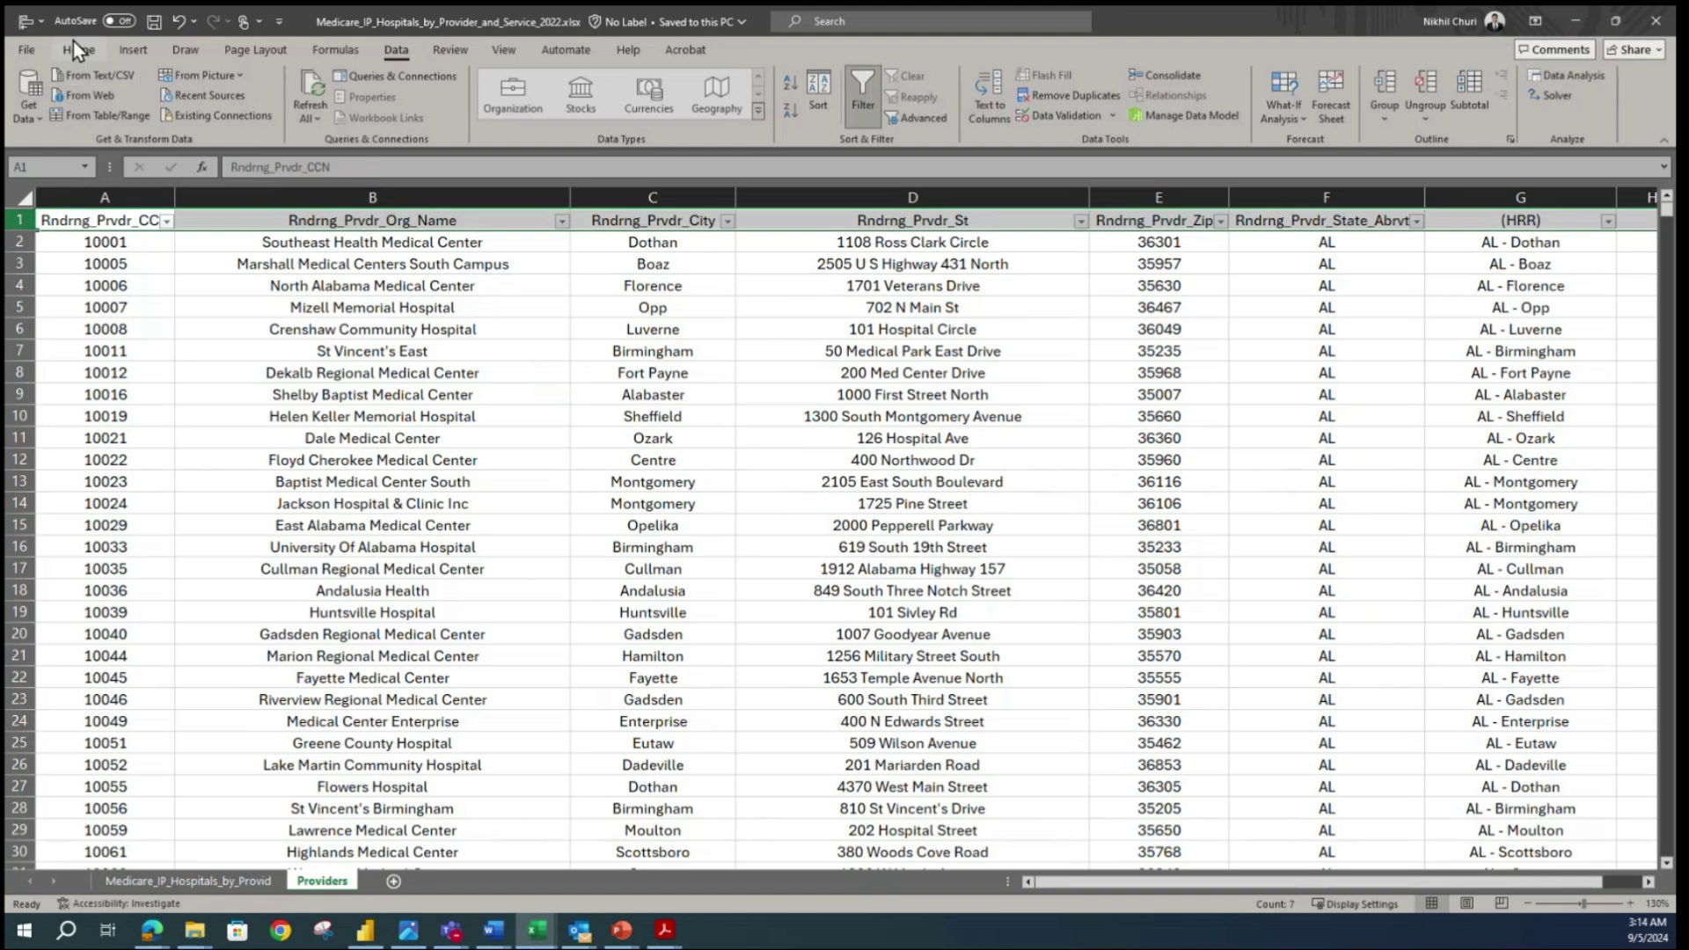
click(429, 456)
click(154, 21)
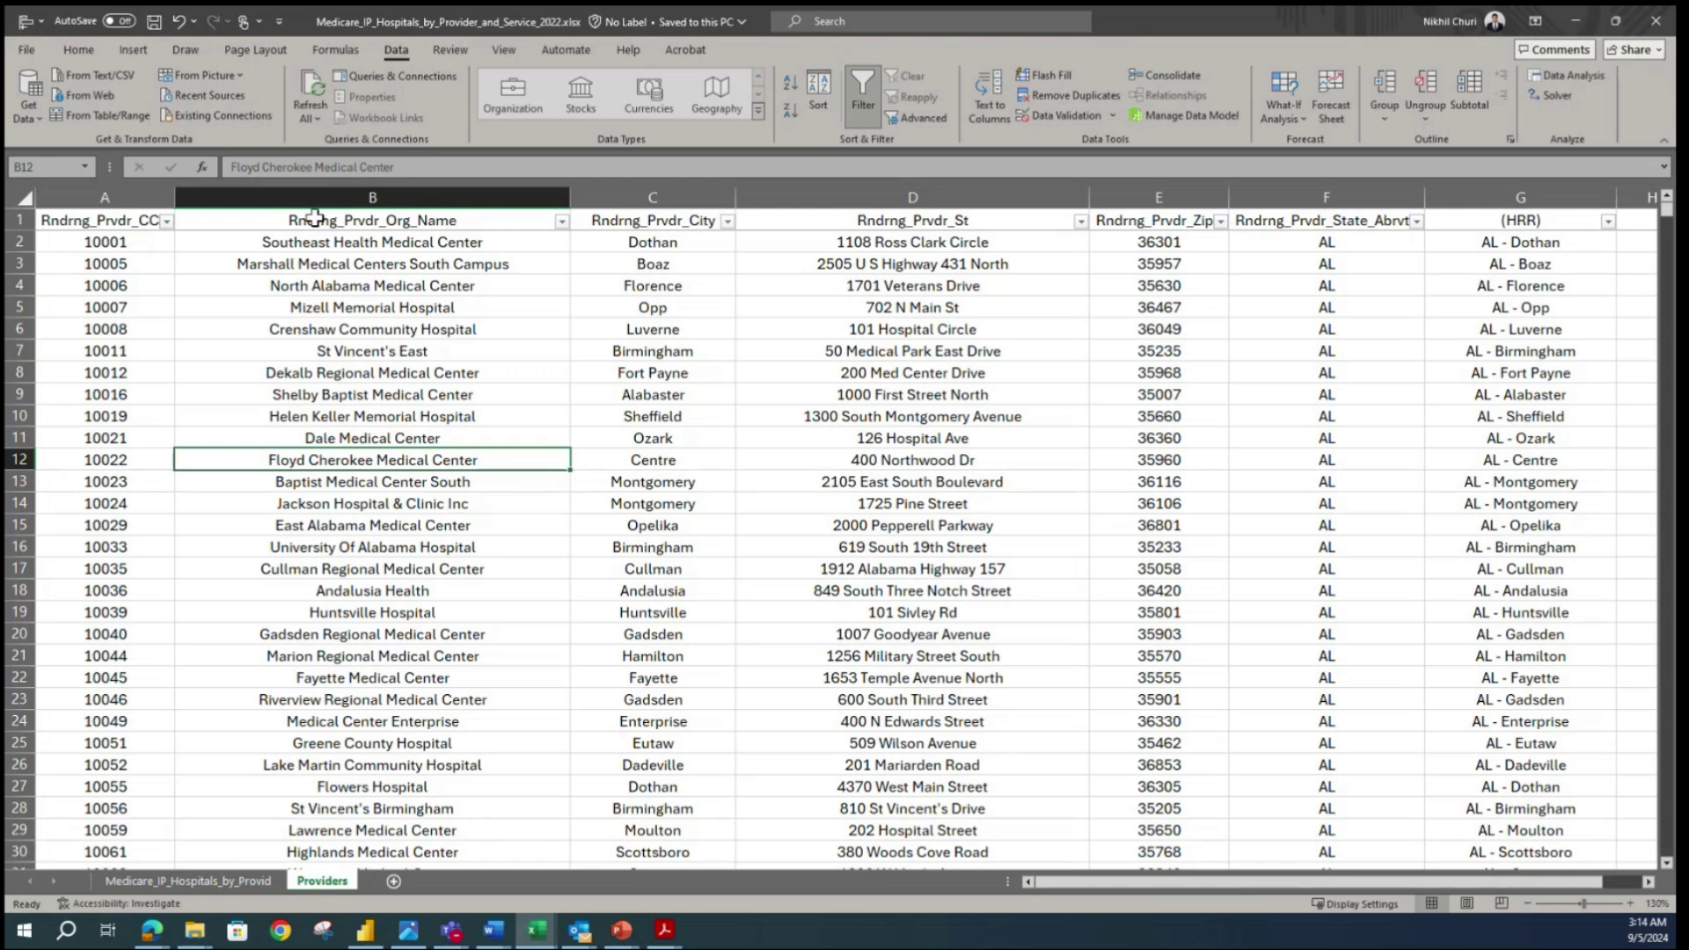
- Make the header row of the Providers sheet bold
click(19, 220)
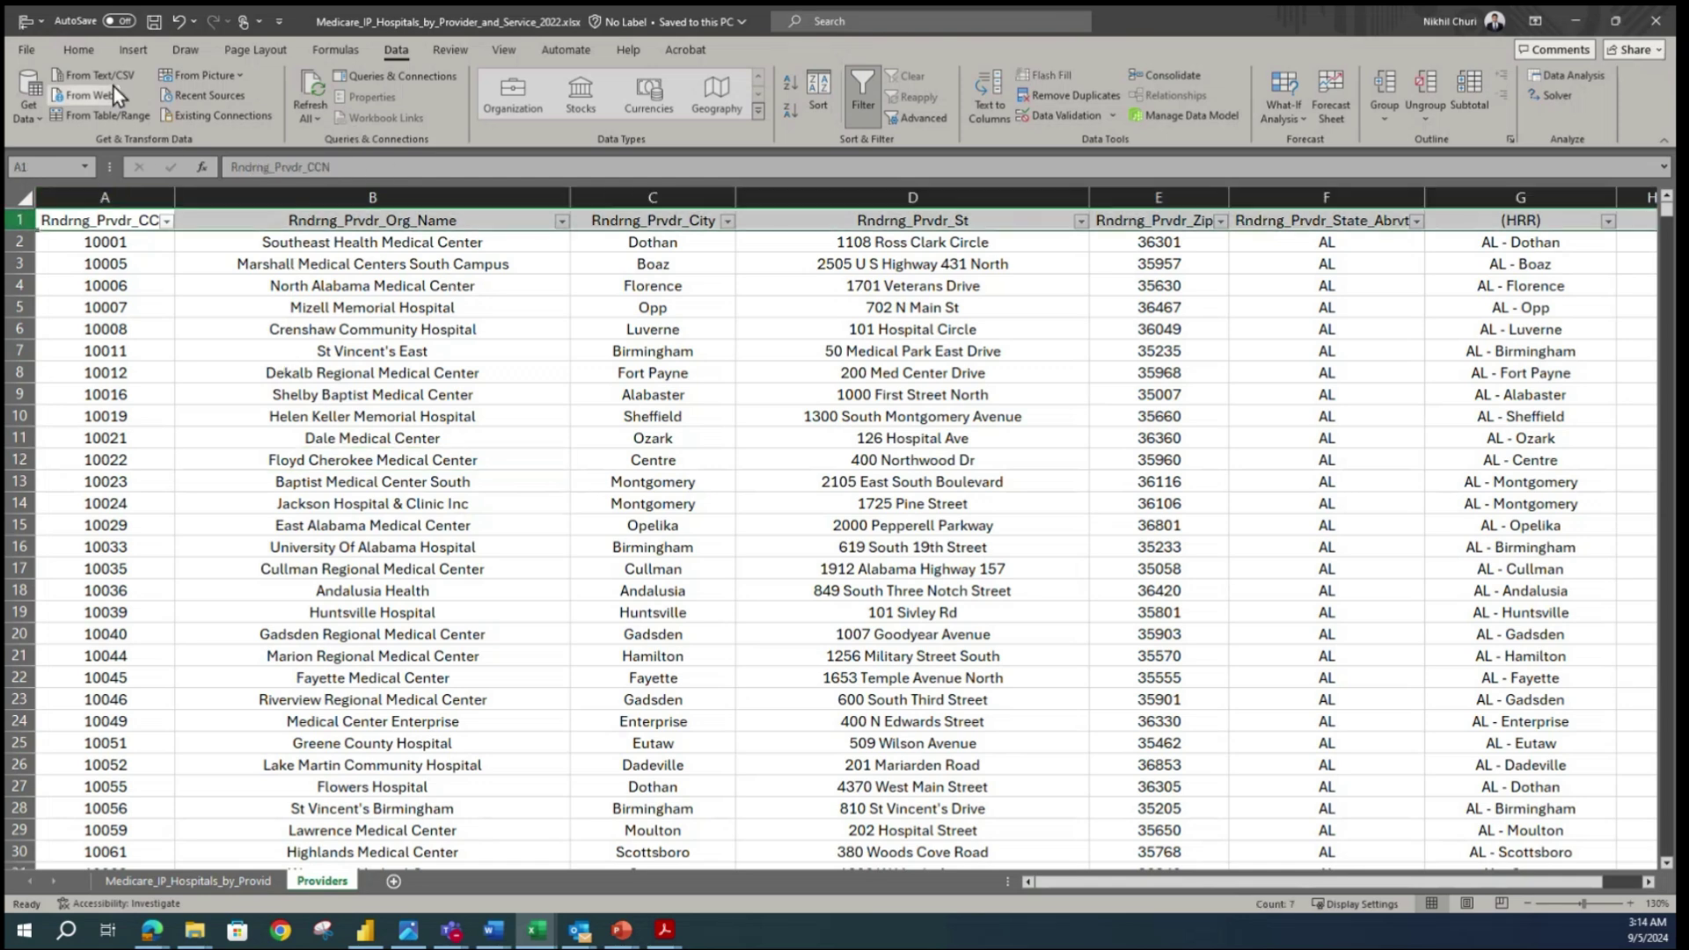
click(90, 51)
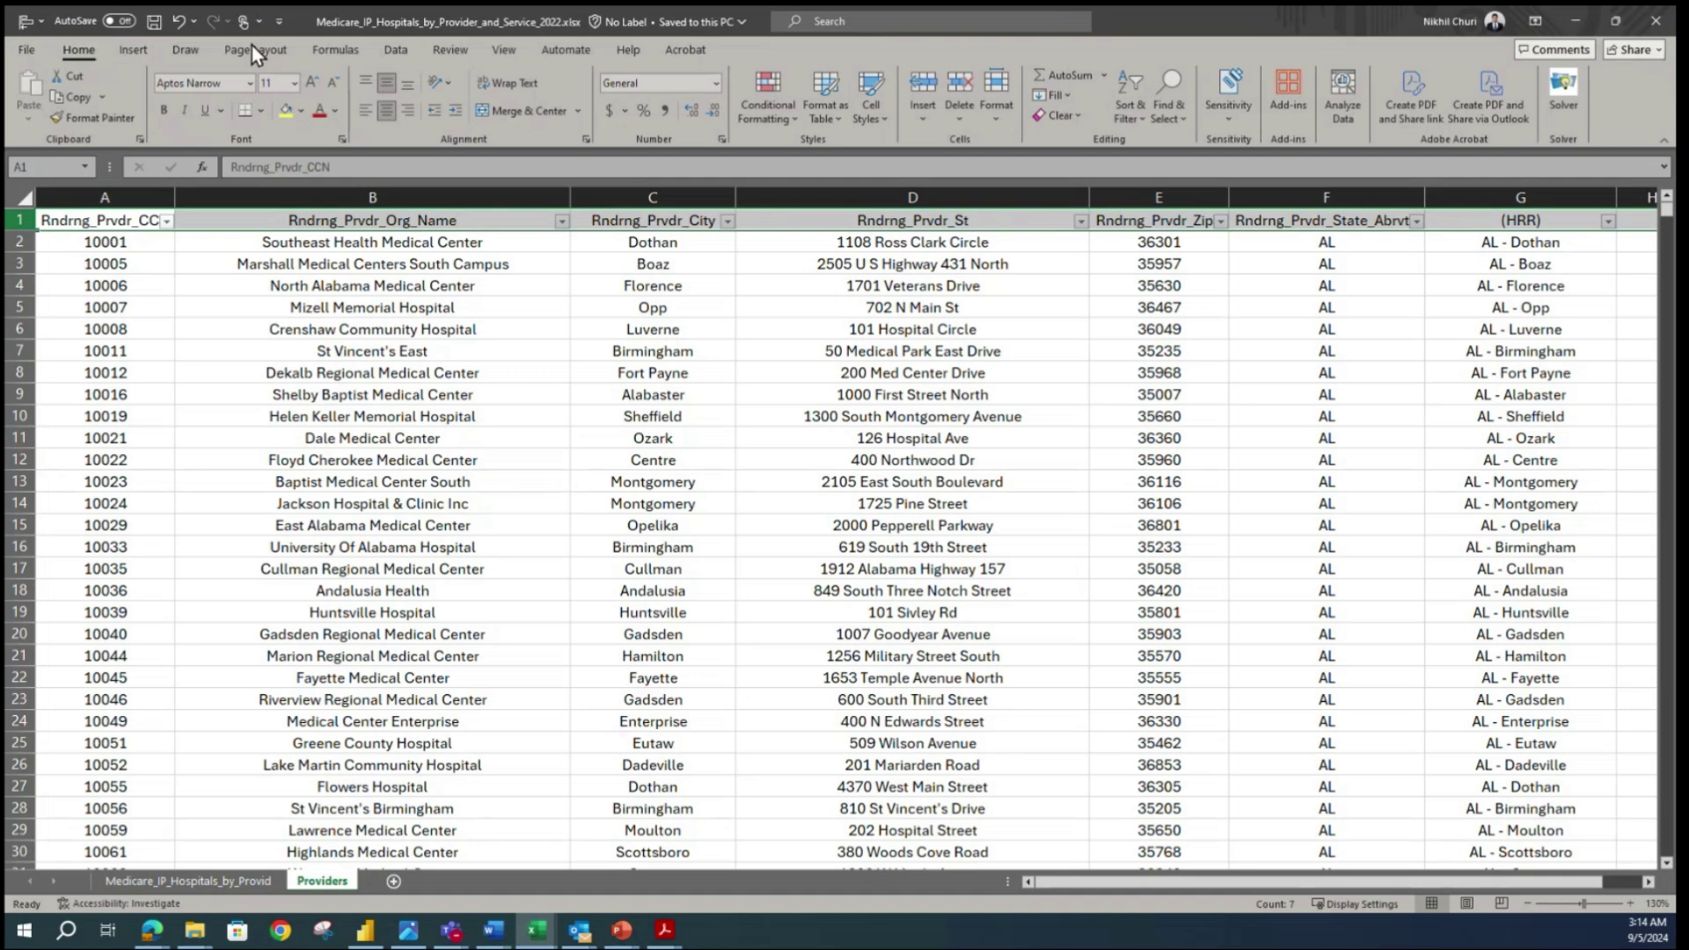
click(163, 111)
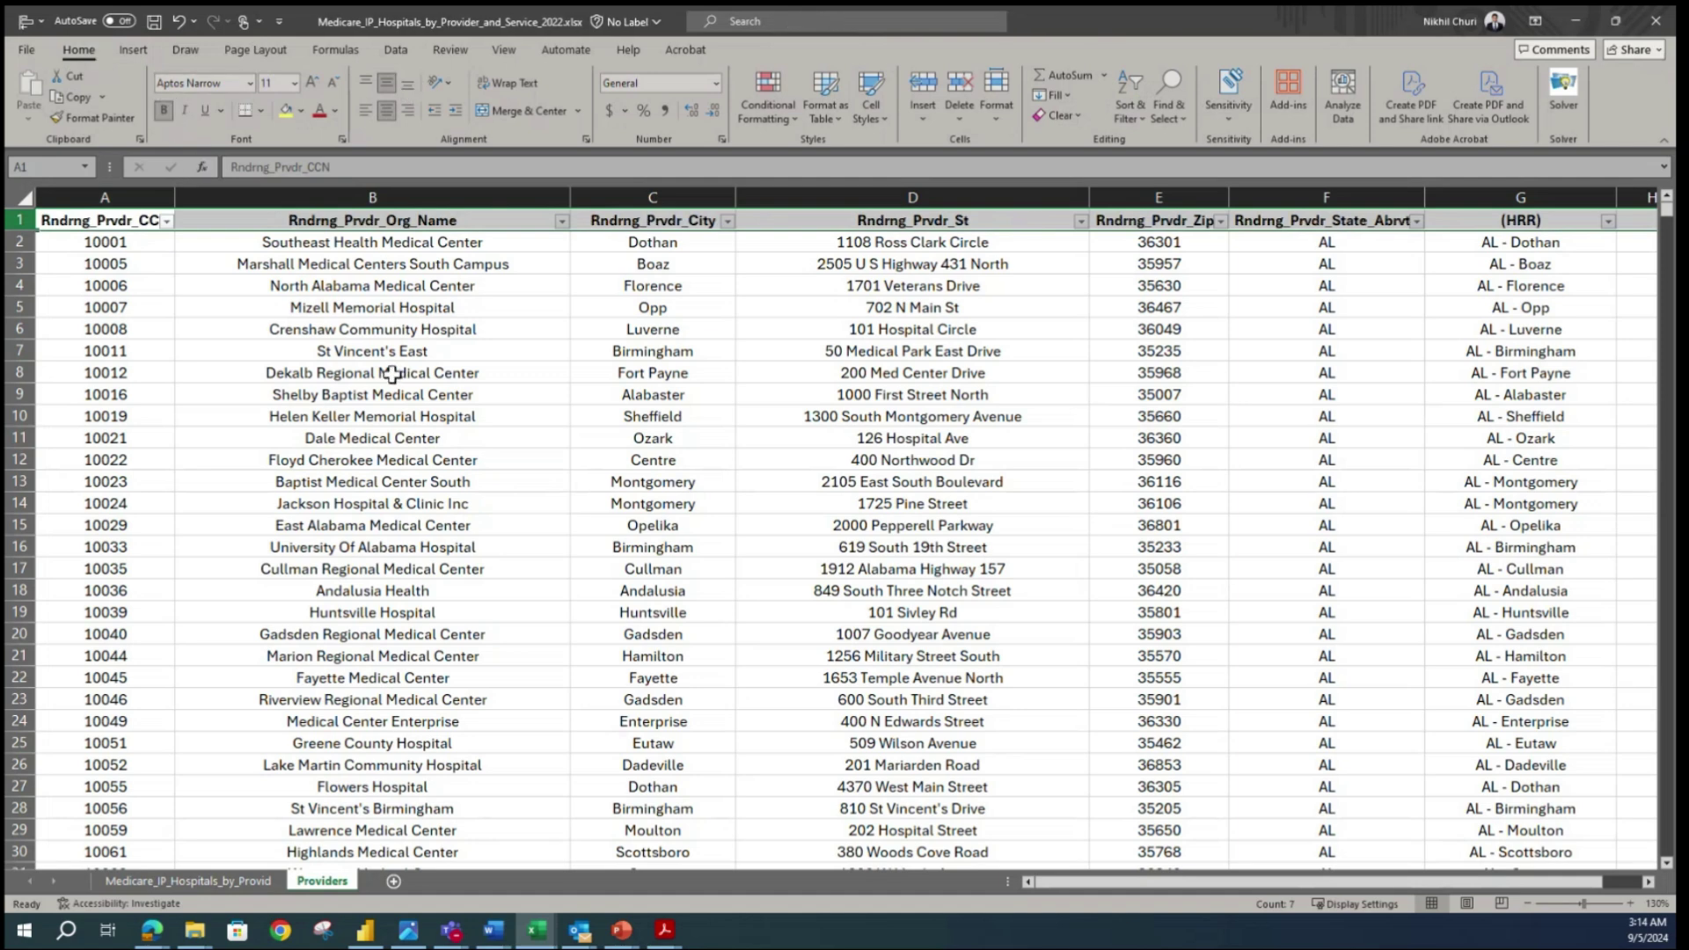
- Left-align the Rndrng_Prvdr_Org_Name column on the Providers sheet
click(392, 374)
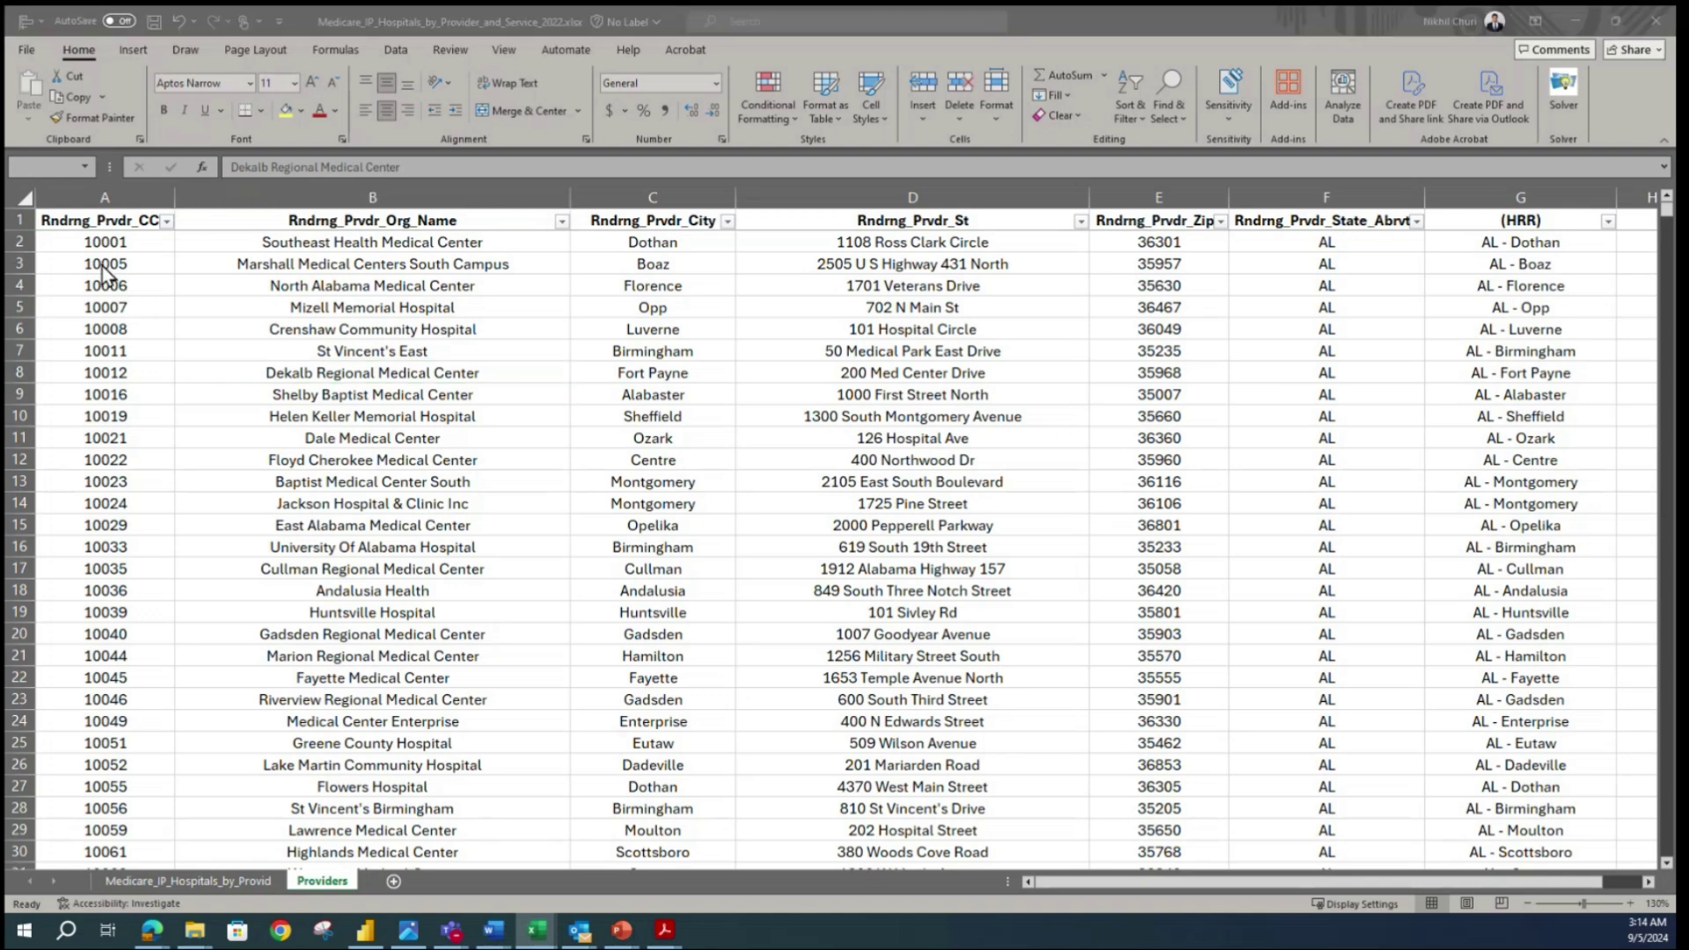
click(307, 191)
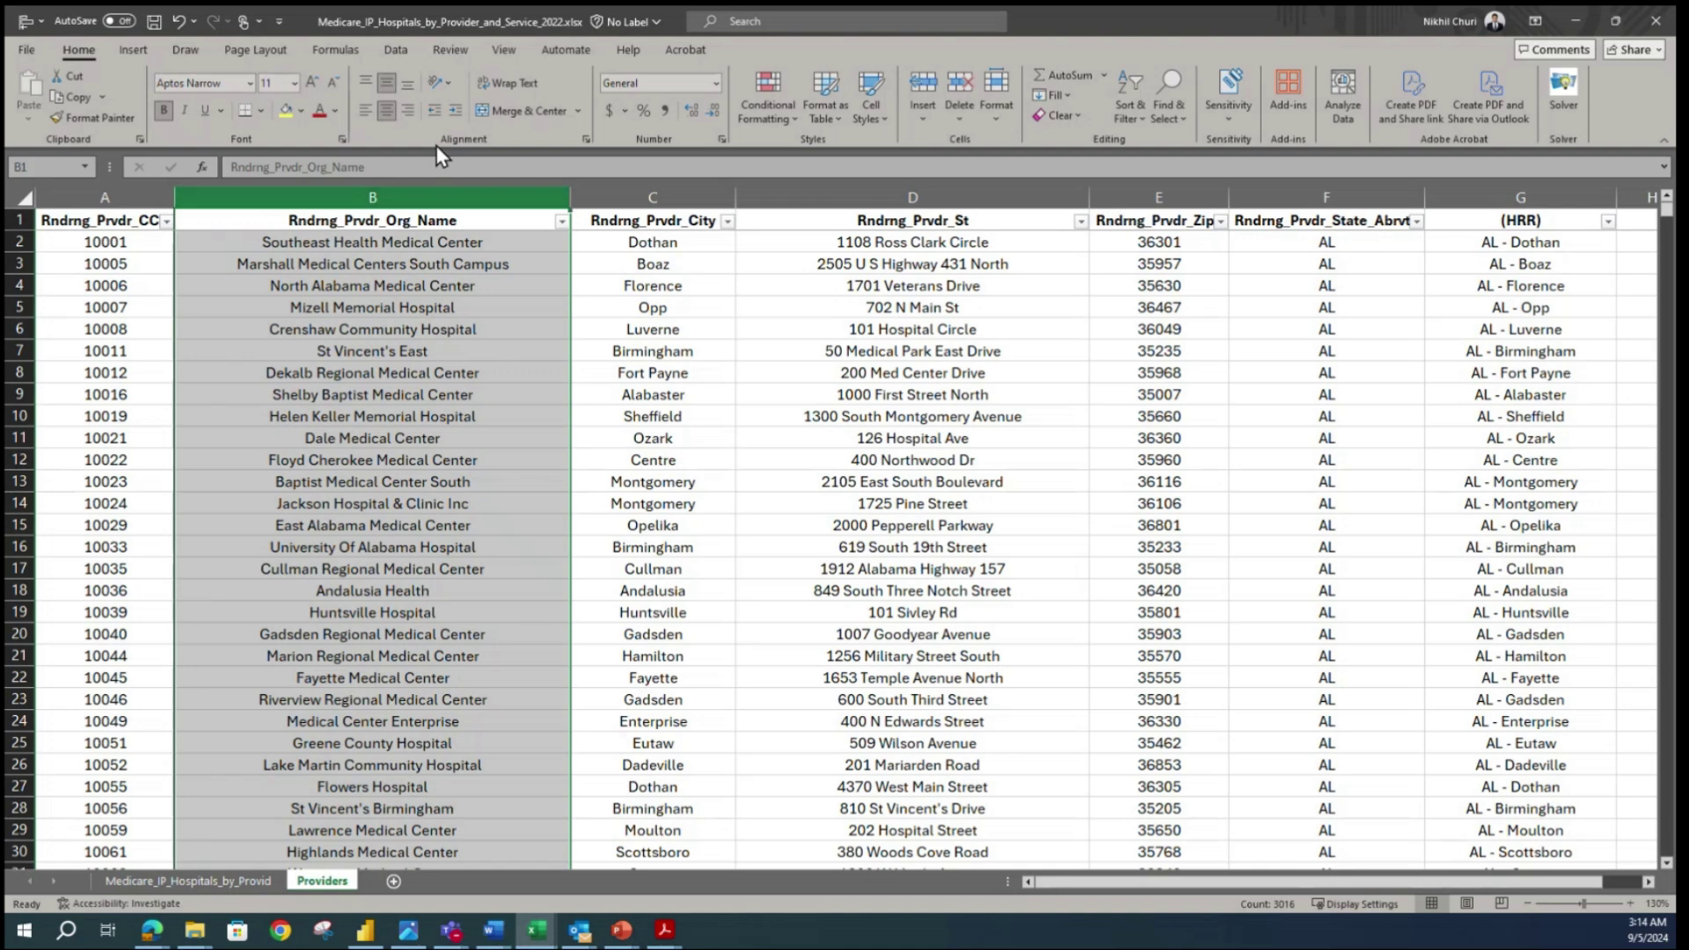
click(363, 113)
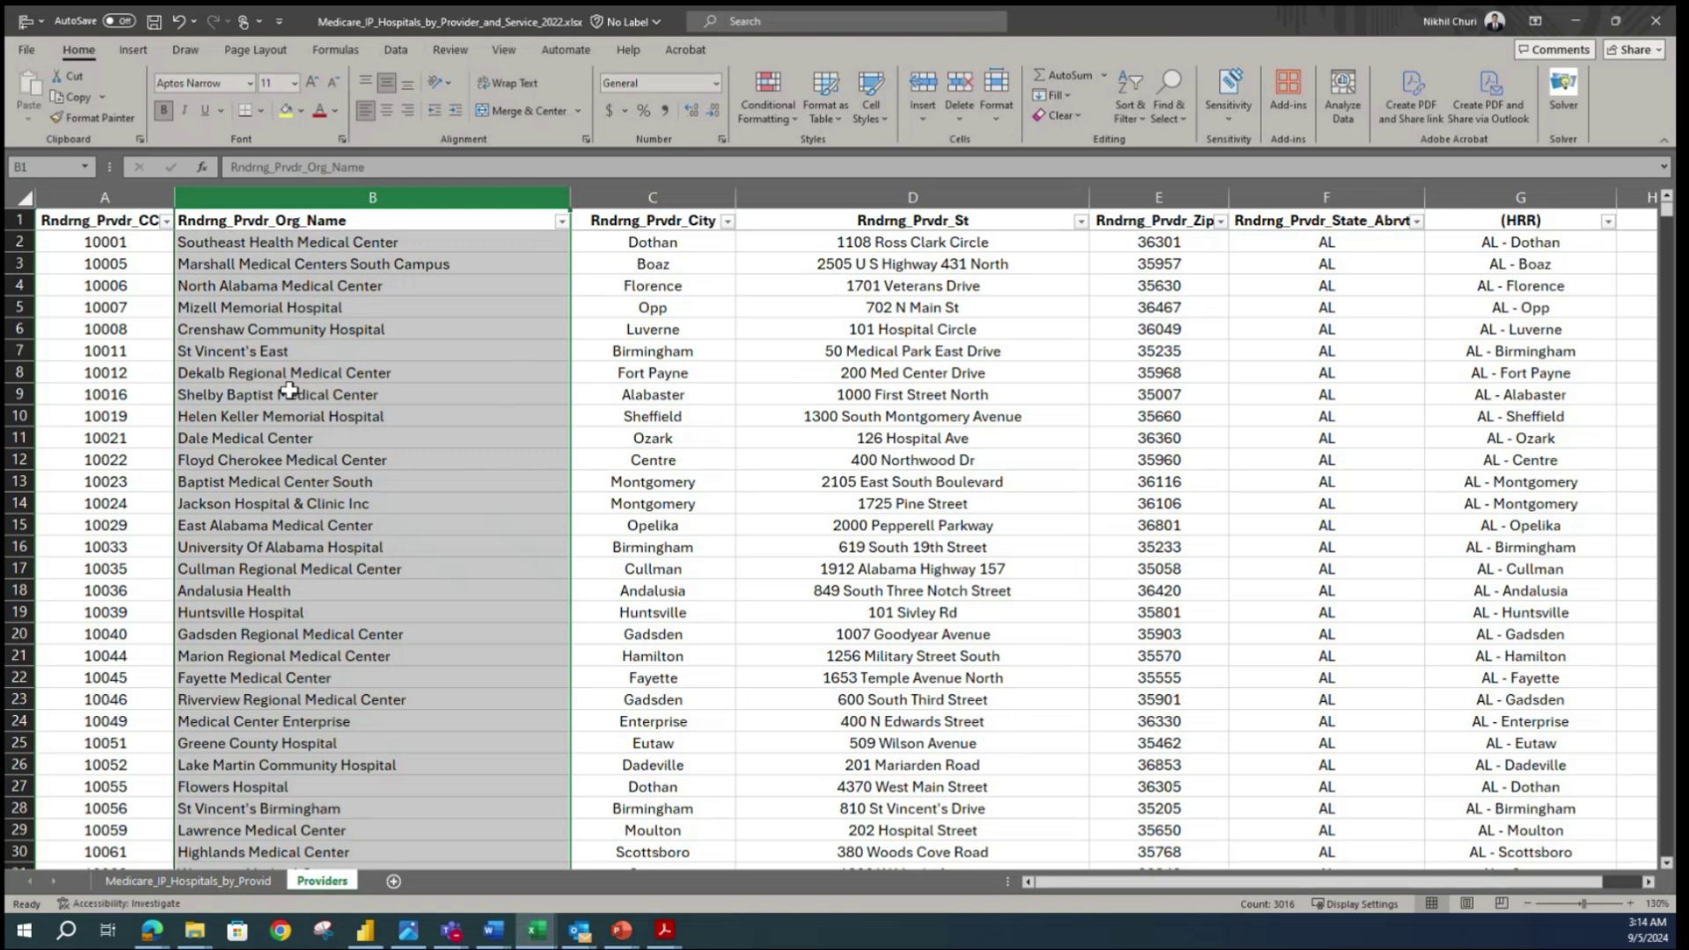
- Move the Rndrng_Prvdr_St column in front of the Rndrng_Prvdr_City column by cutting it and inserting the cut cells
click(908, 413)
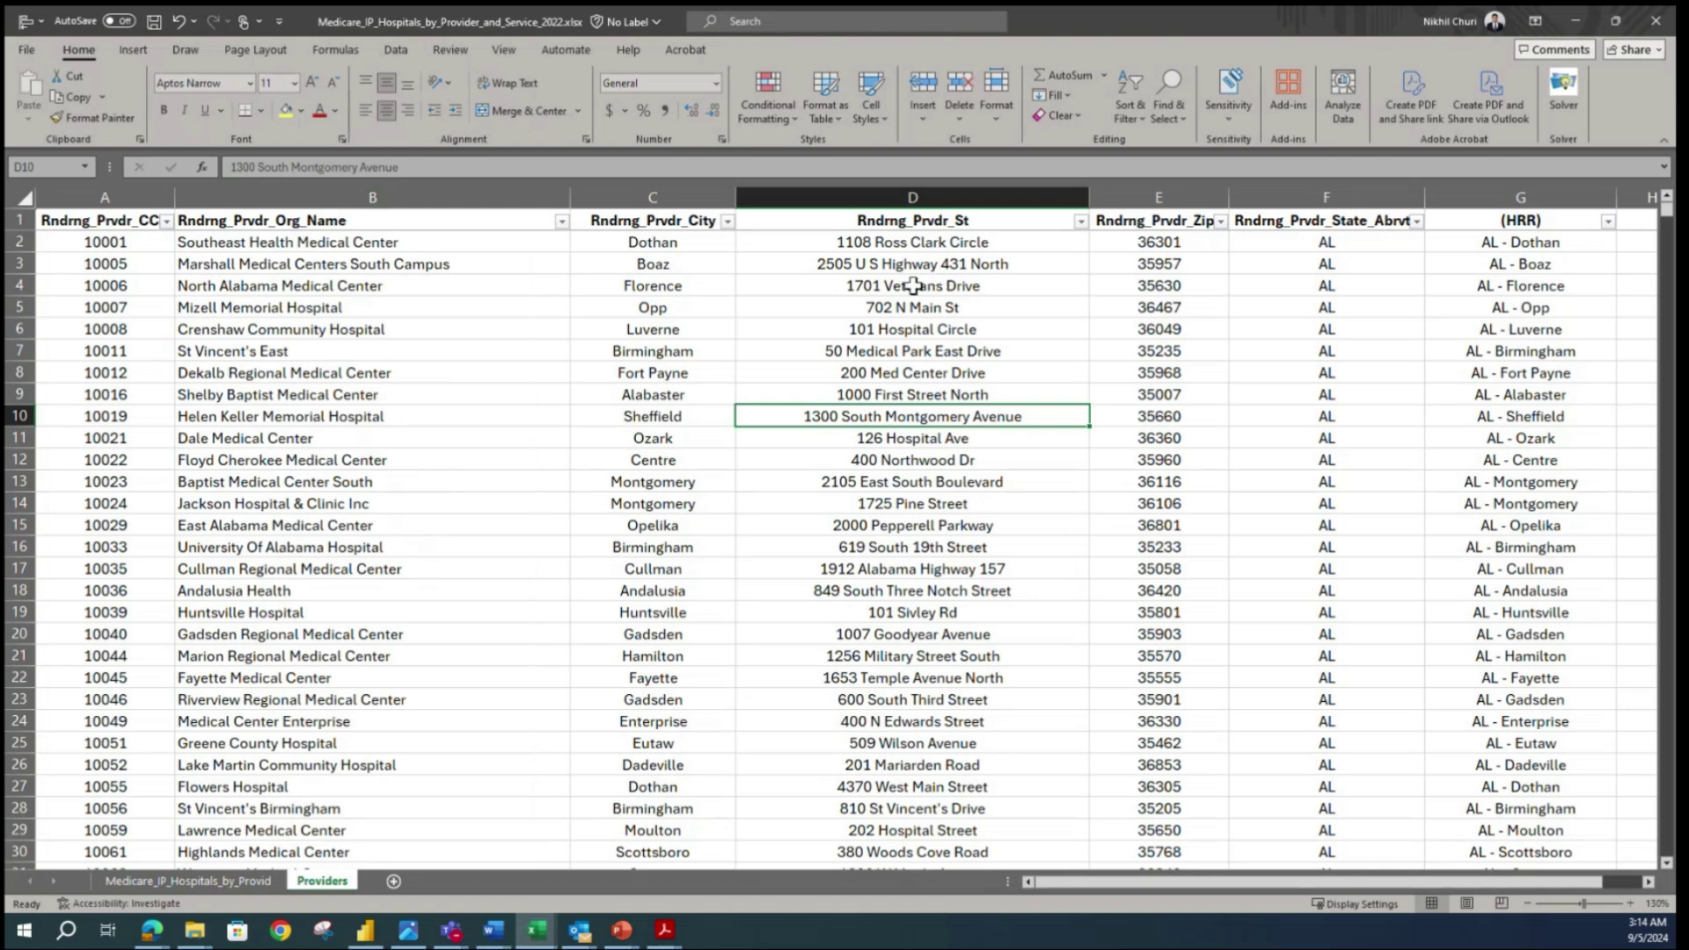
click(818, 241)
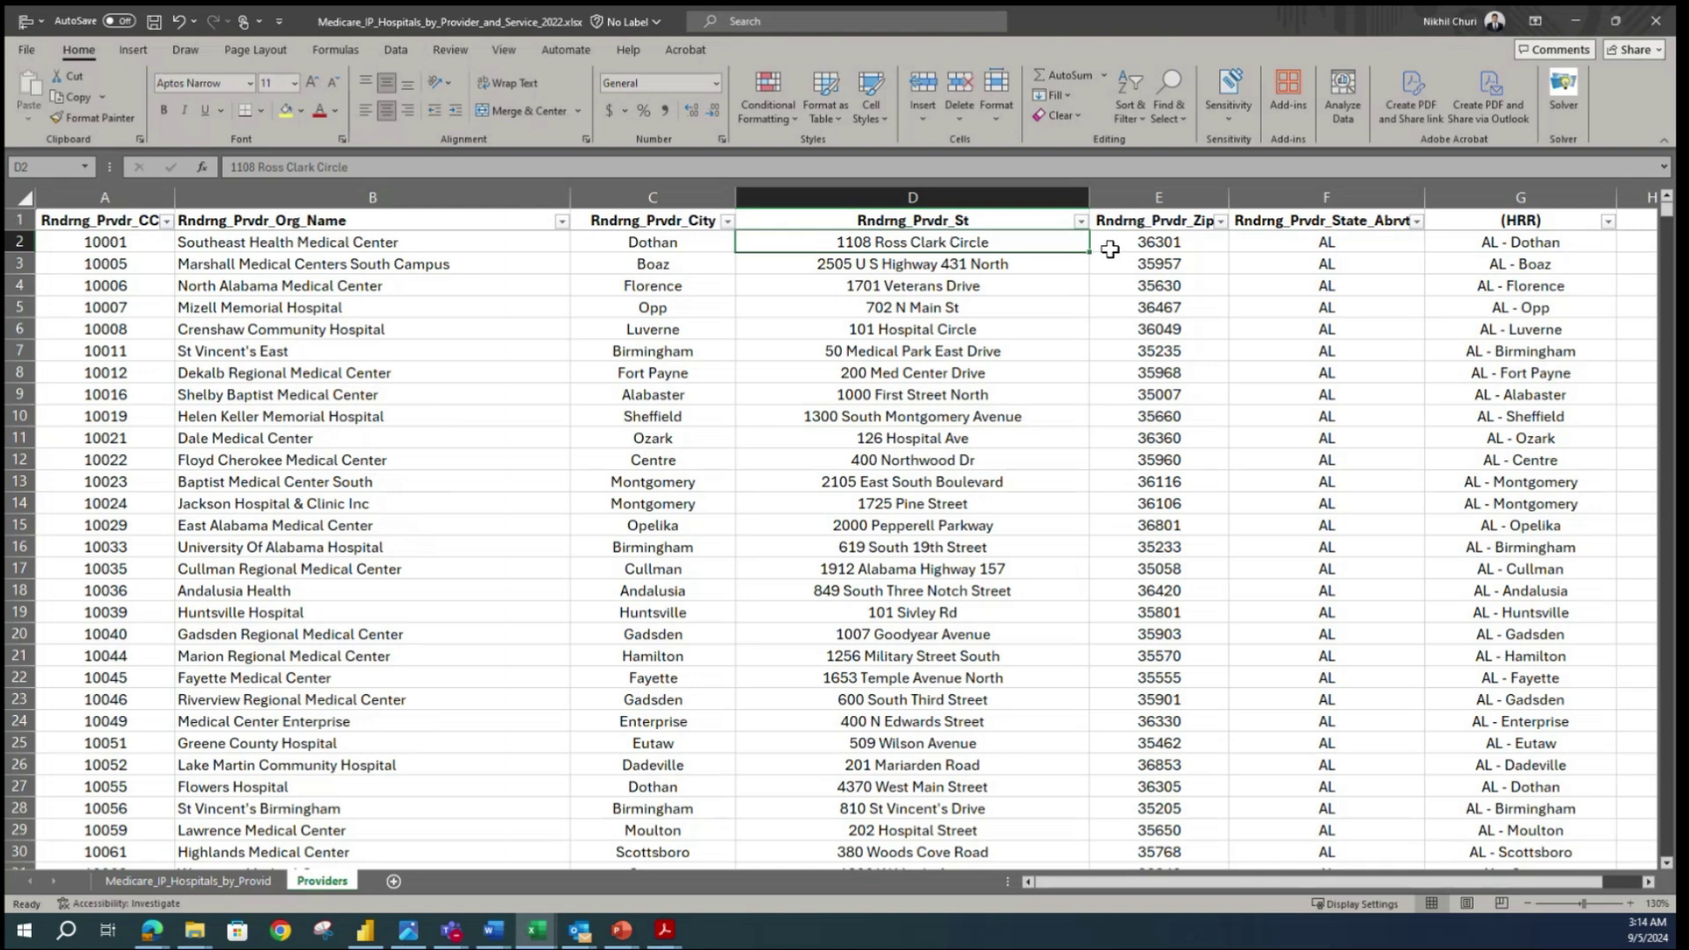
click(639, 240)
click(1336, 240)
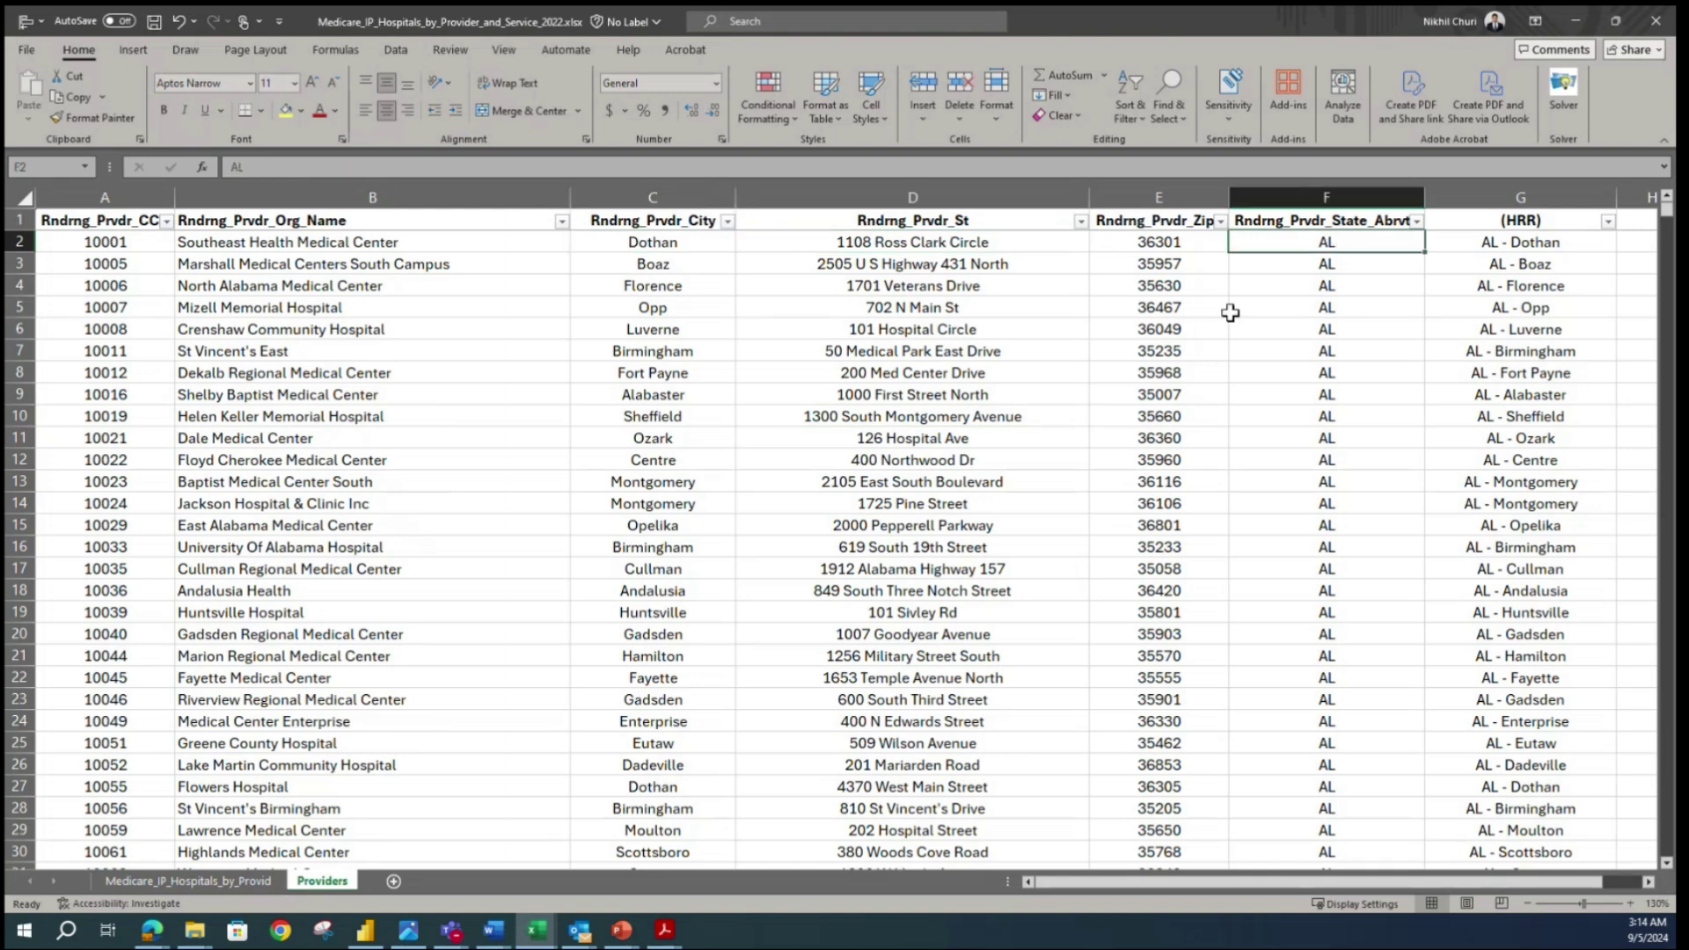
click(1162, 243)
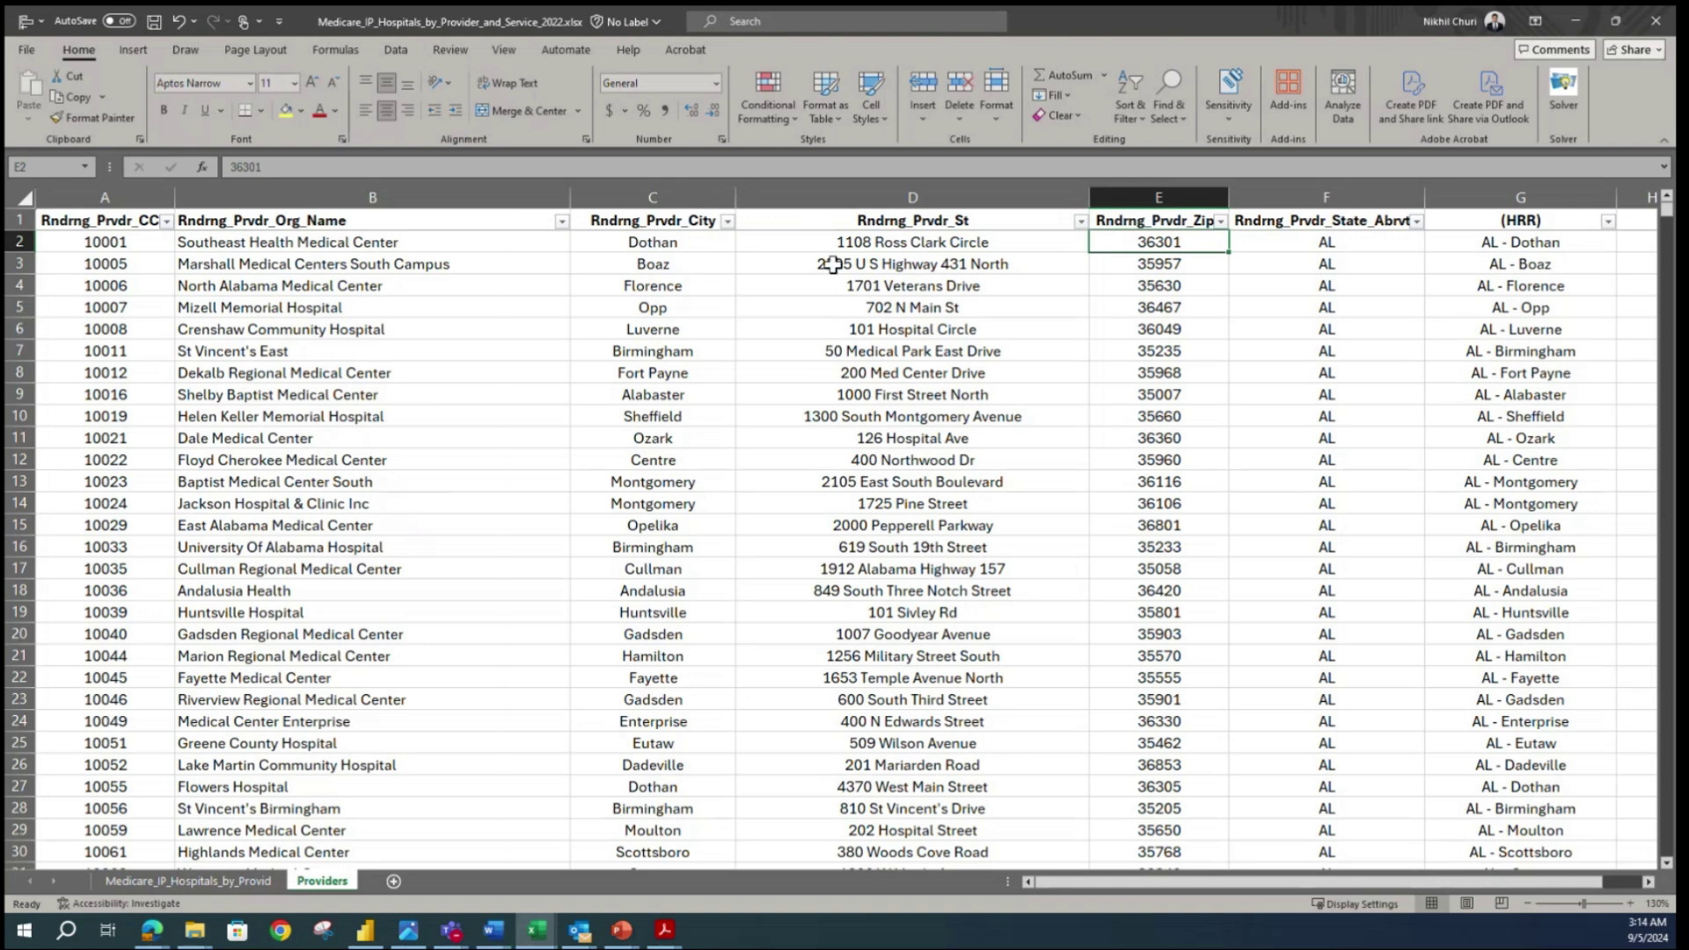
click(922, 187)
right_click(919, 195)
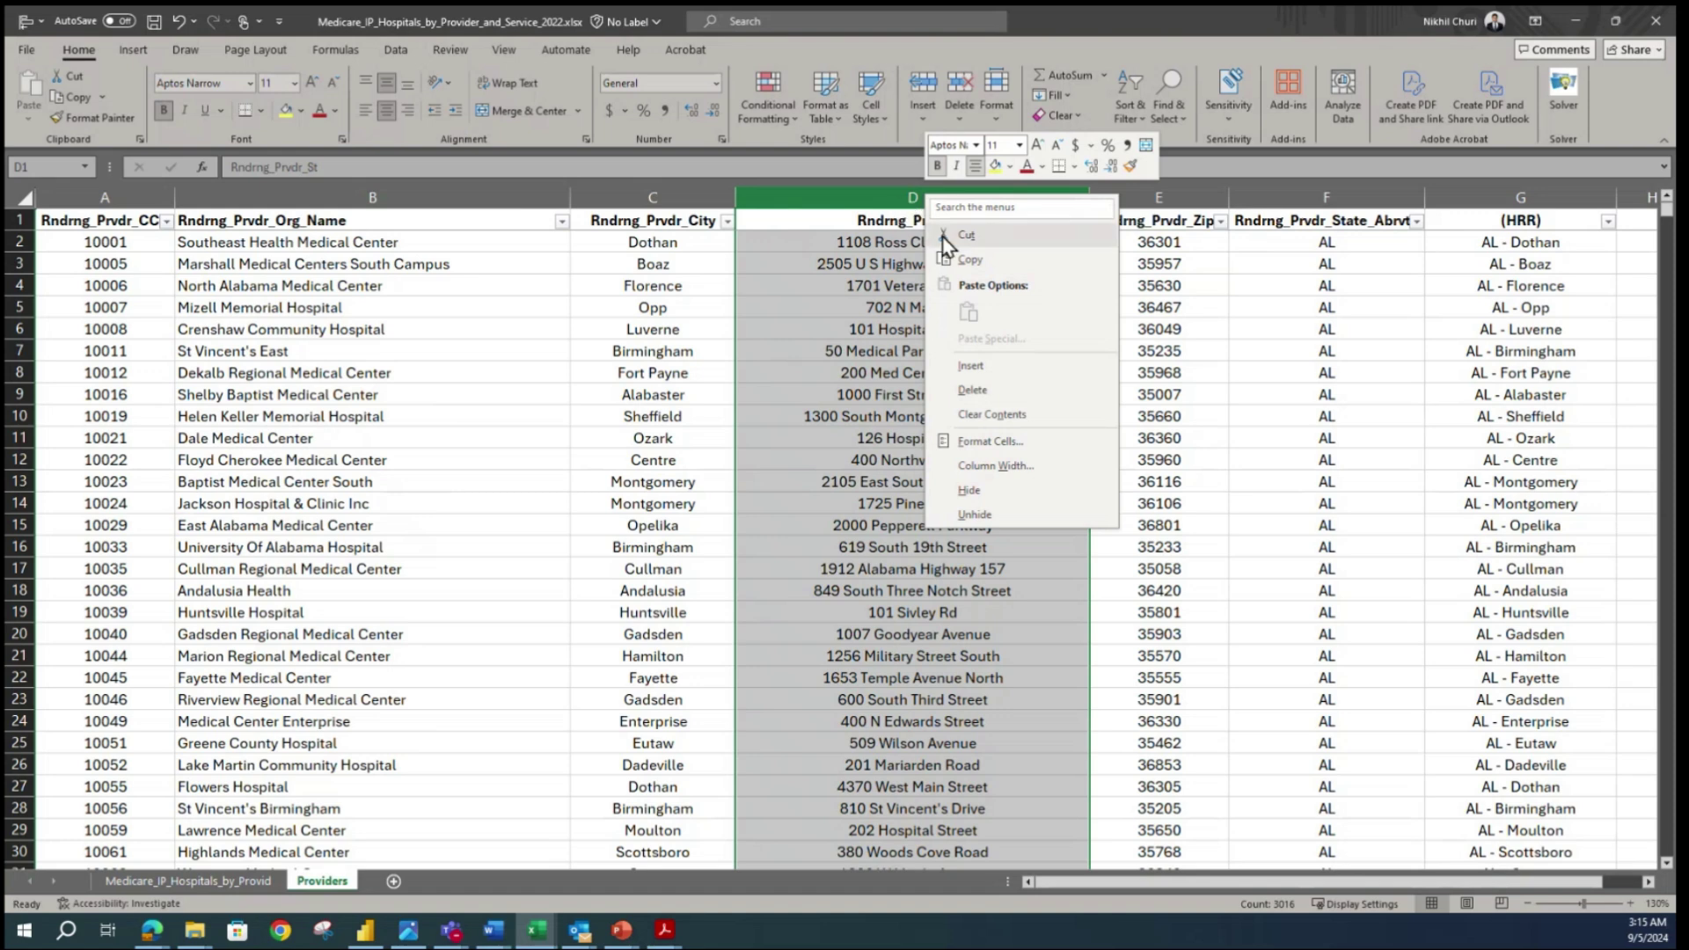
click(969, 259)
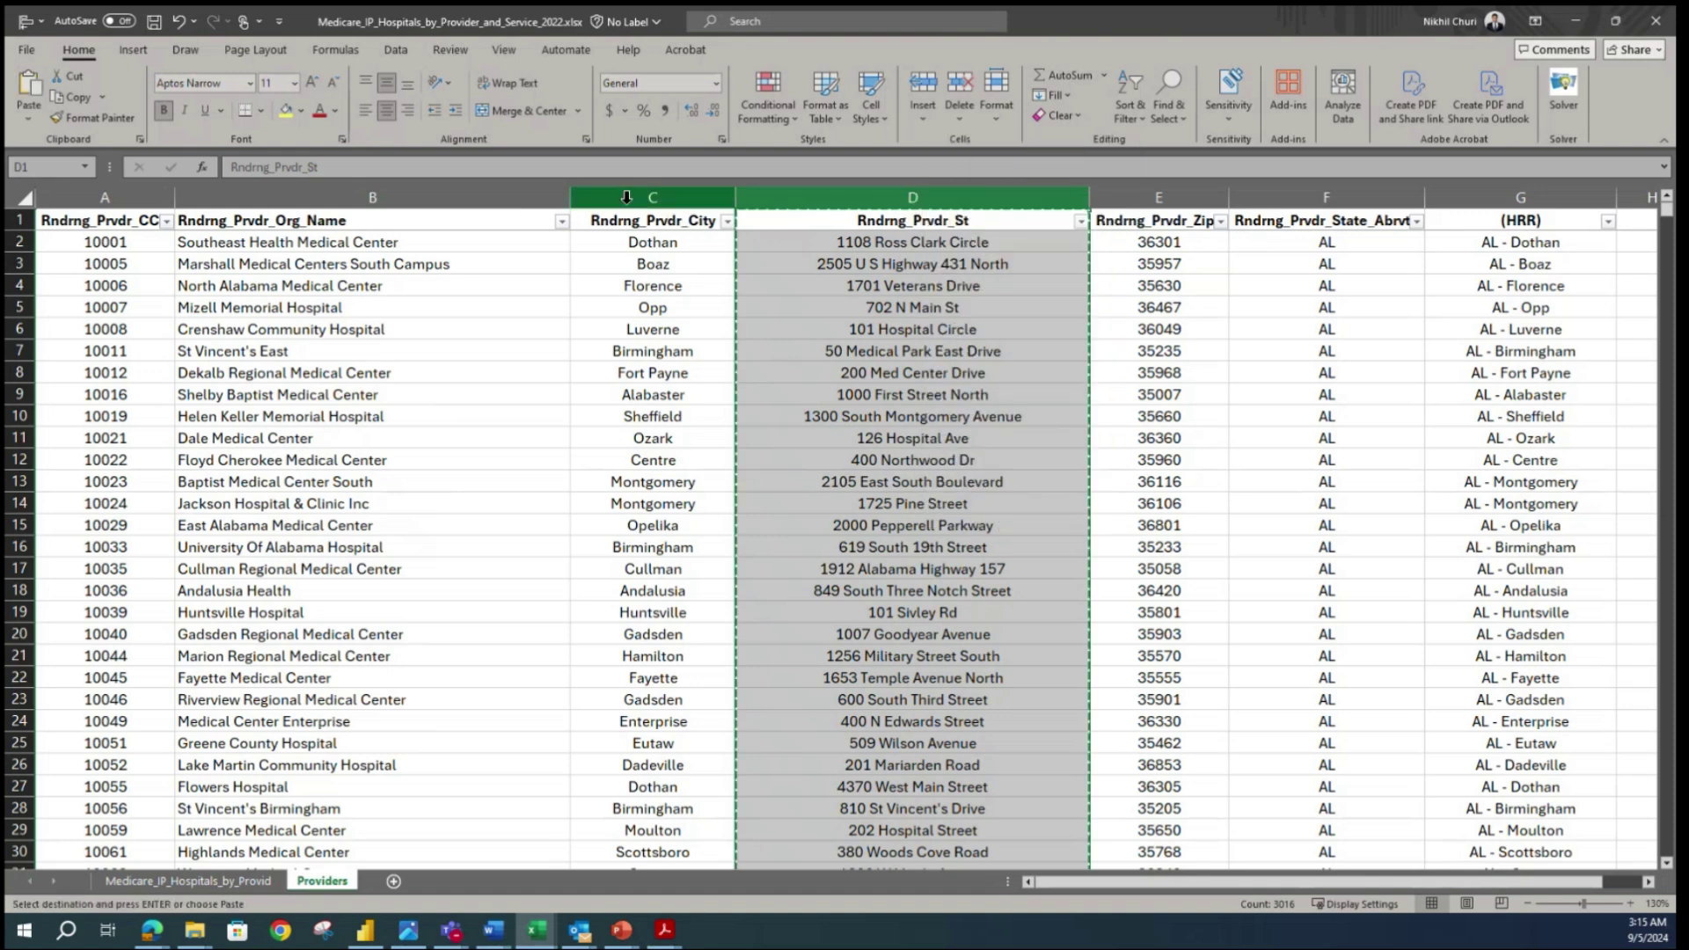
click(611, 194)
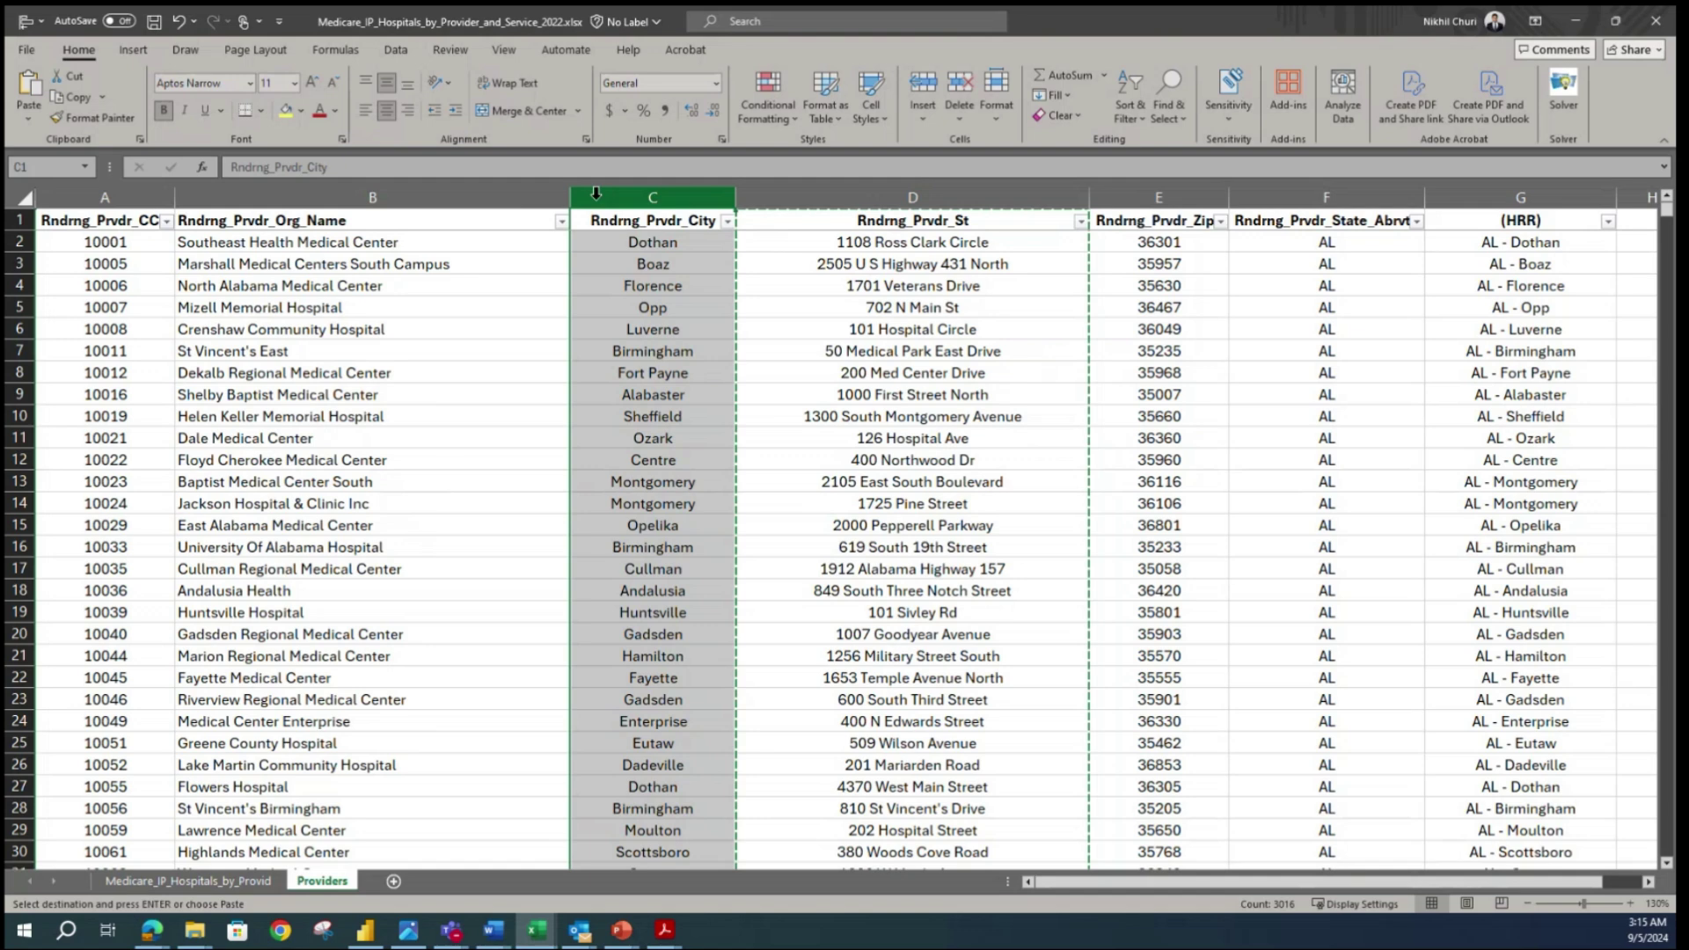
right_click(597, 196)
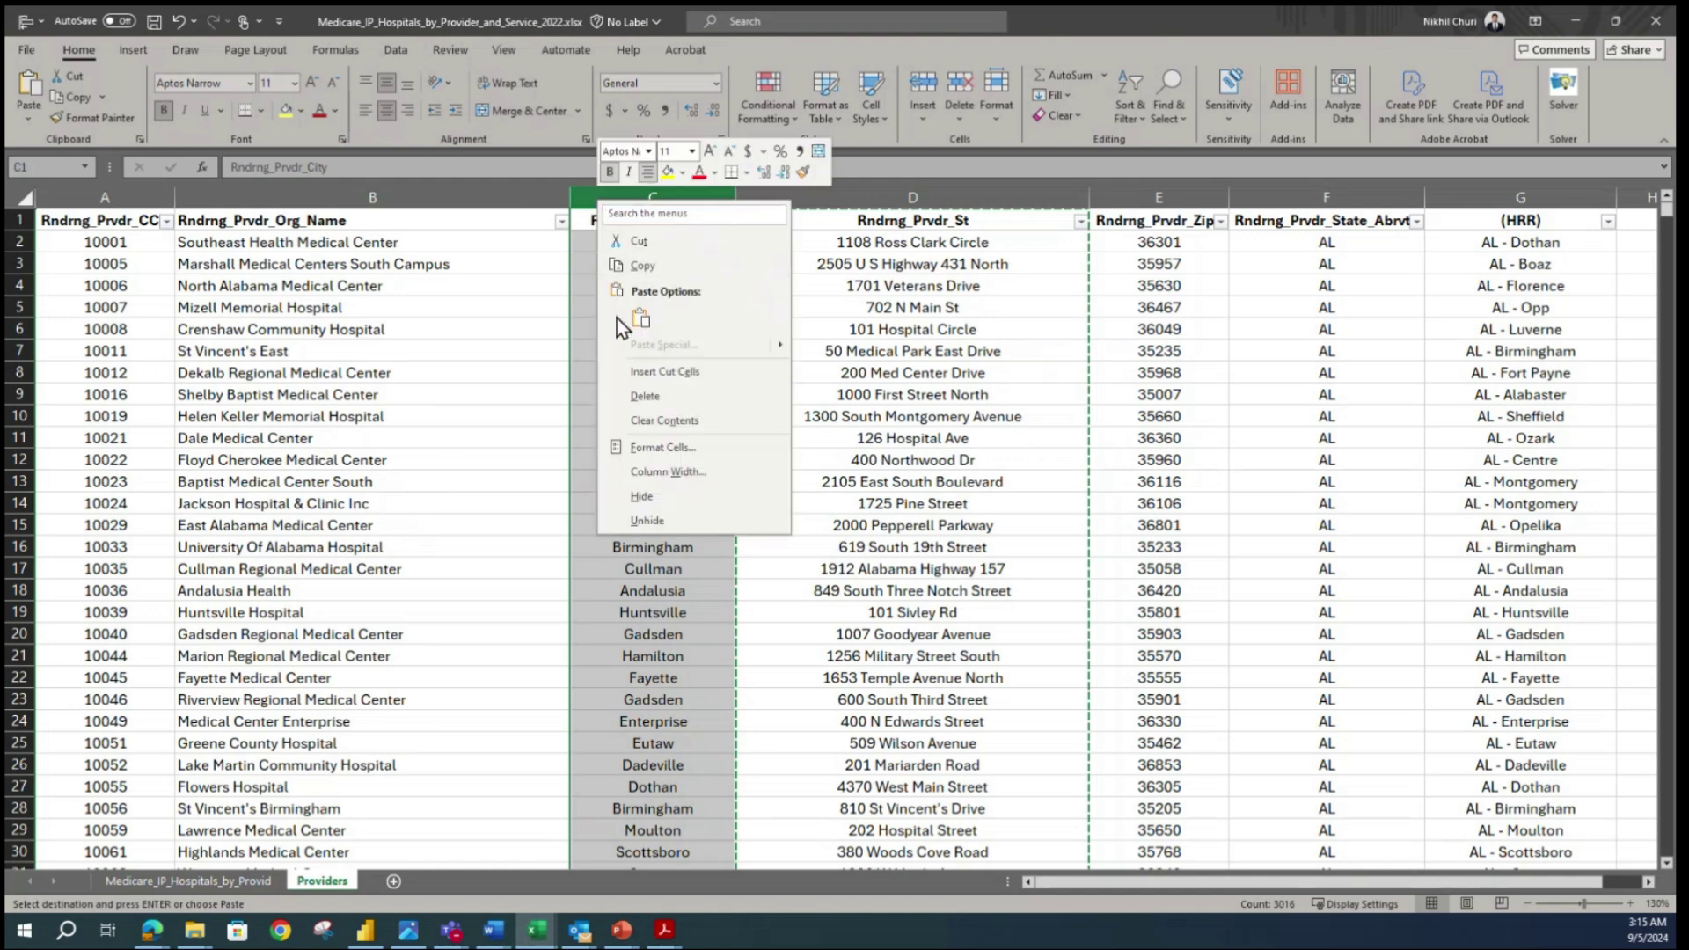
click(642, 373)
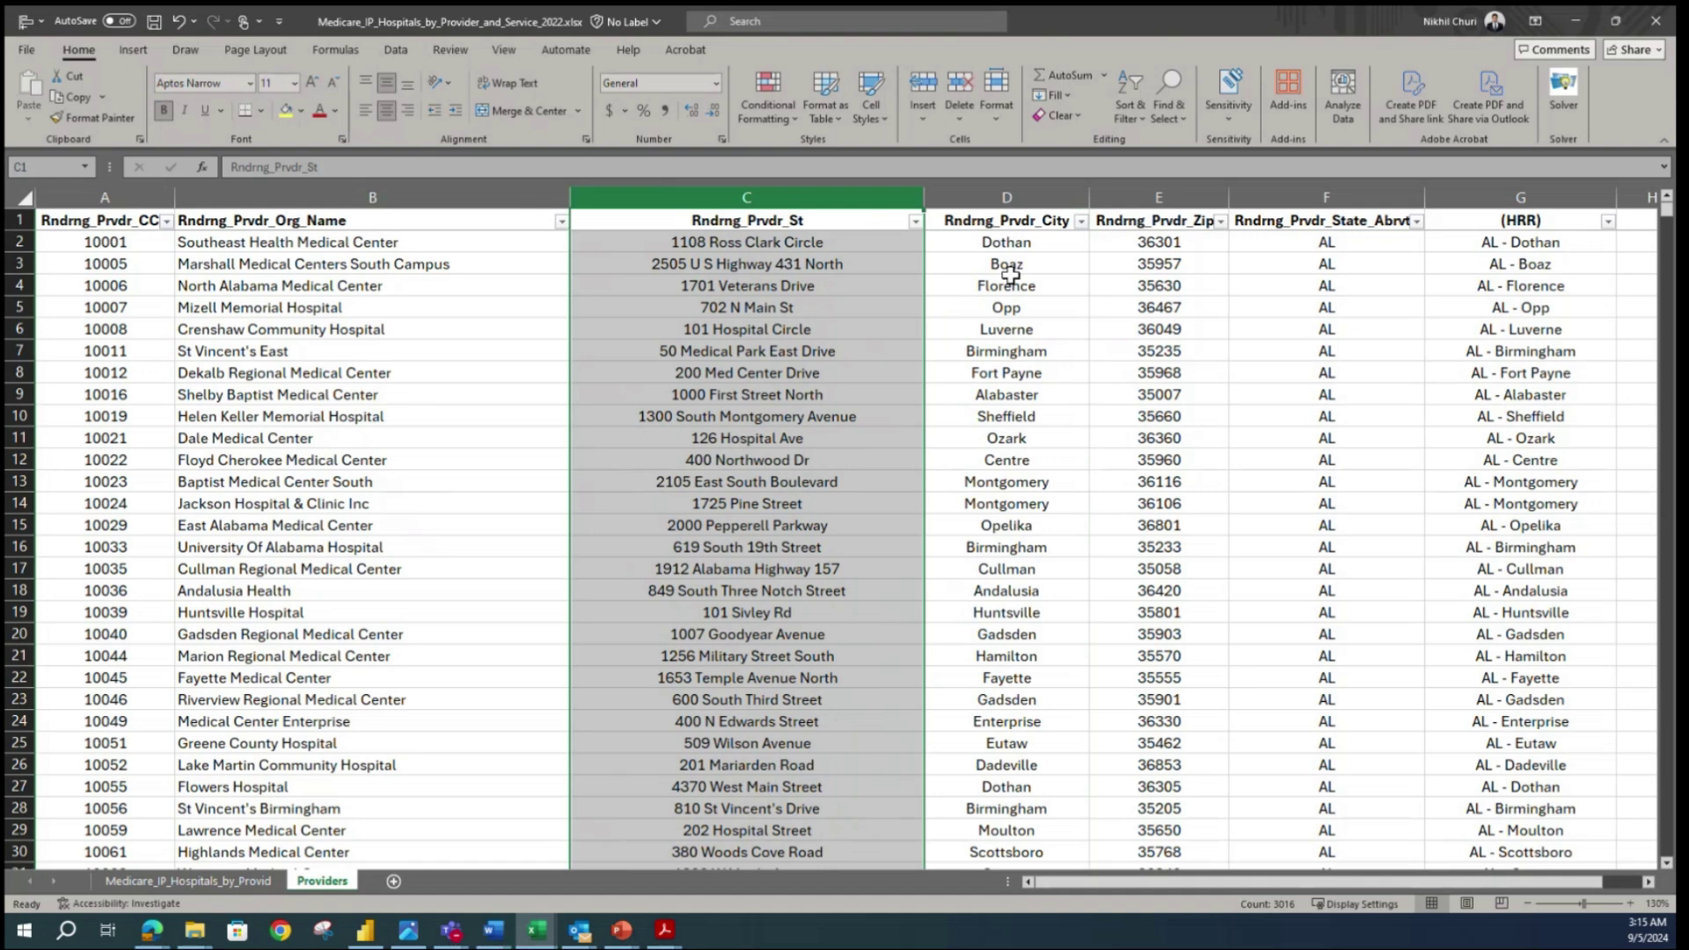
- Move the Rndrng_Prvdr_State_Abrvtn column between the city and Rndrng_Prvdr_Zip5 columns by cutting it and inserting the cut cells
click(1026, 299)
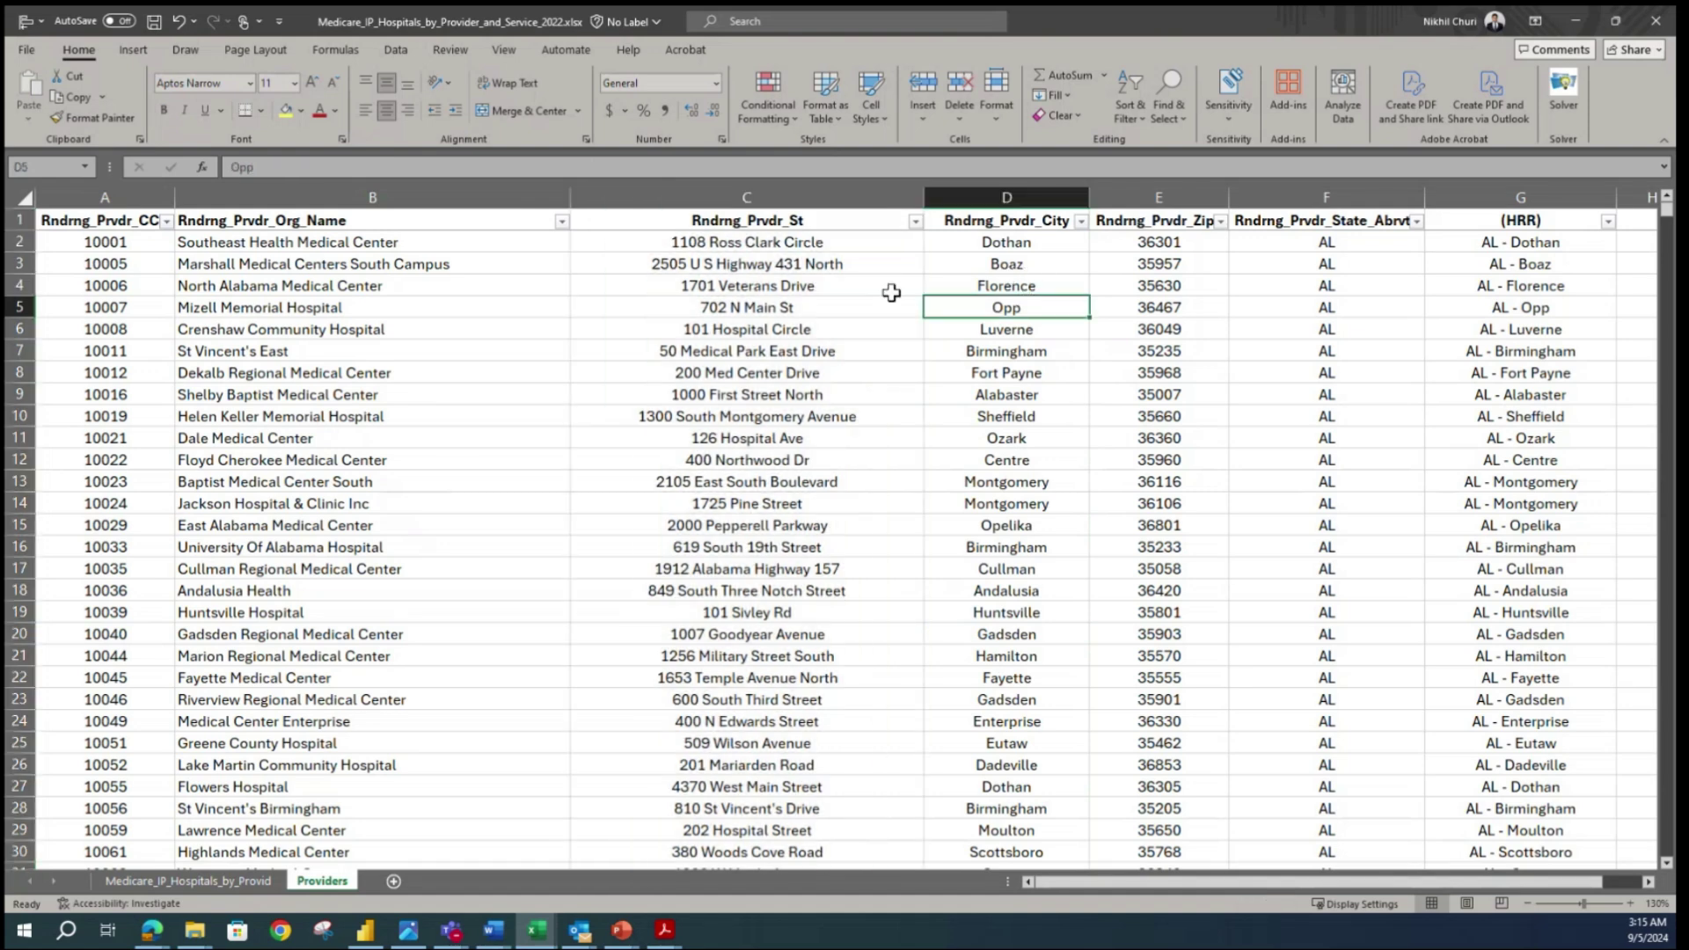
click(728, 247)
click(1020, 251)
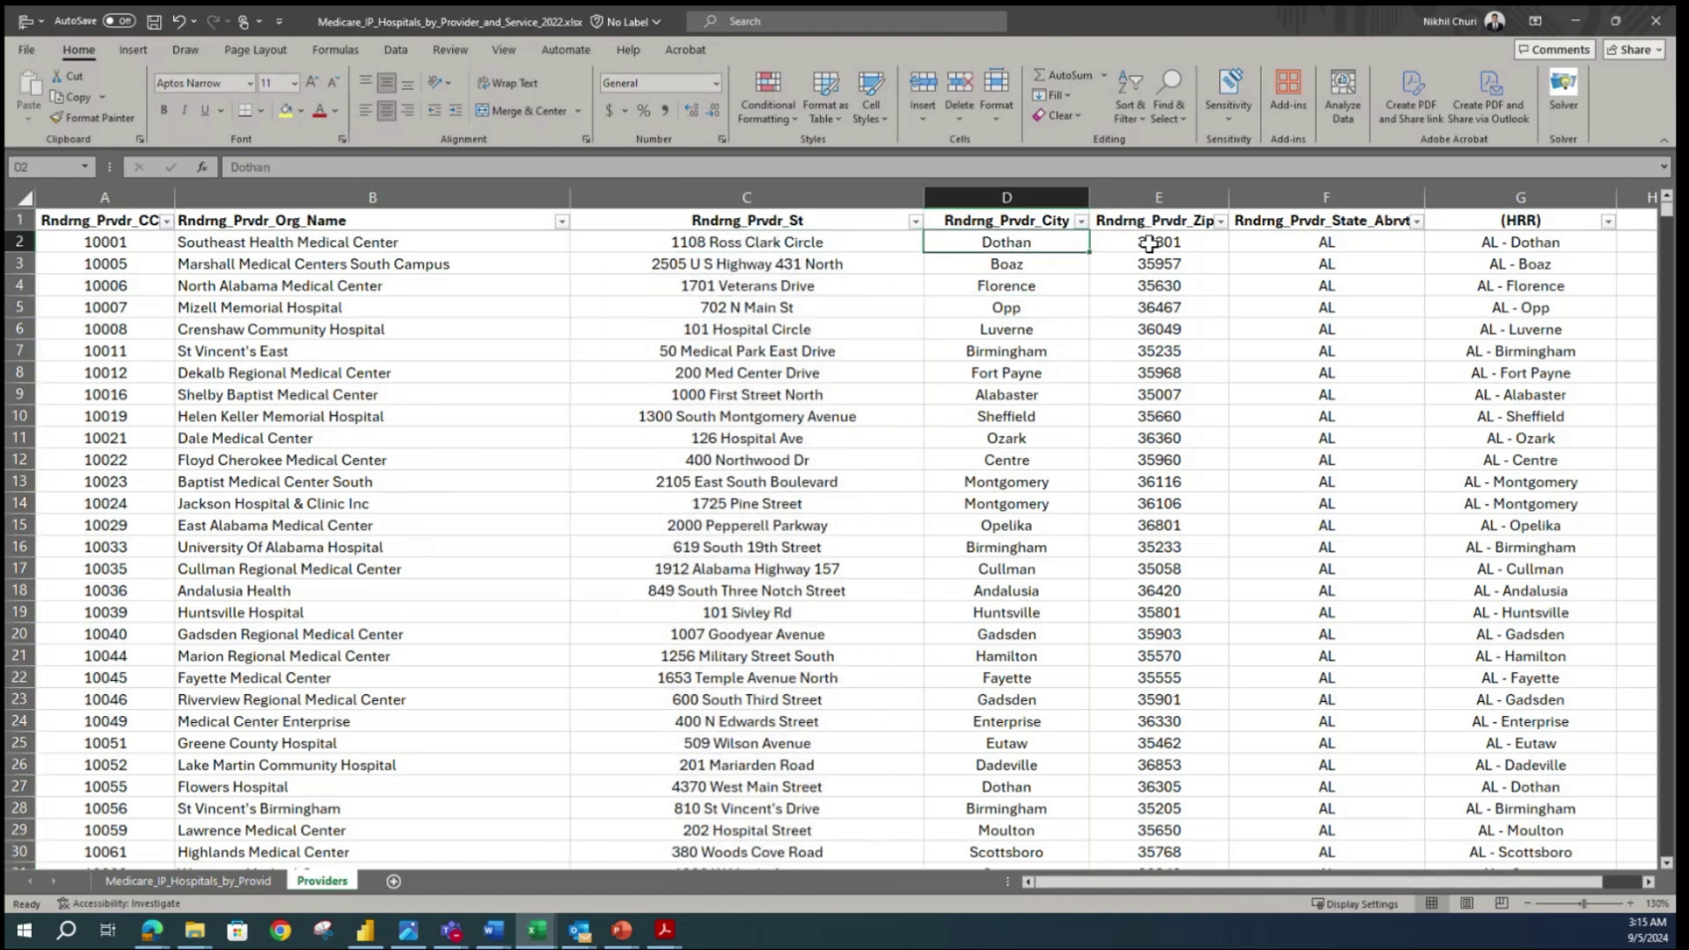
click(1150, 244)
click(1284, 244)
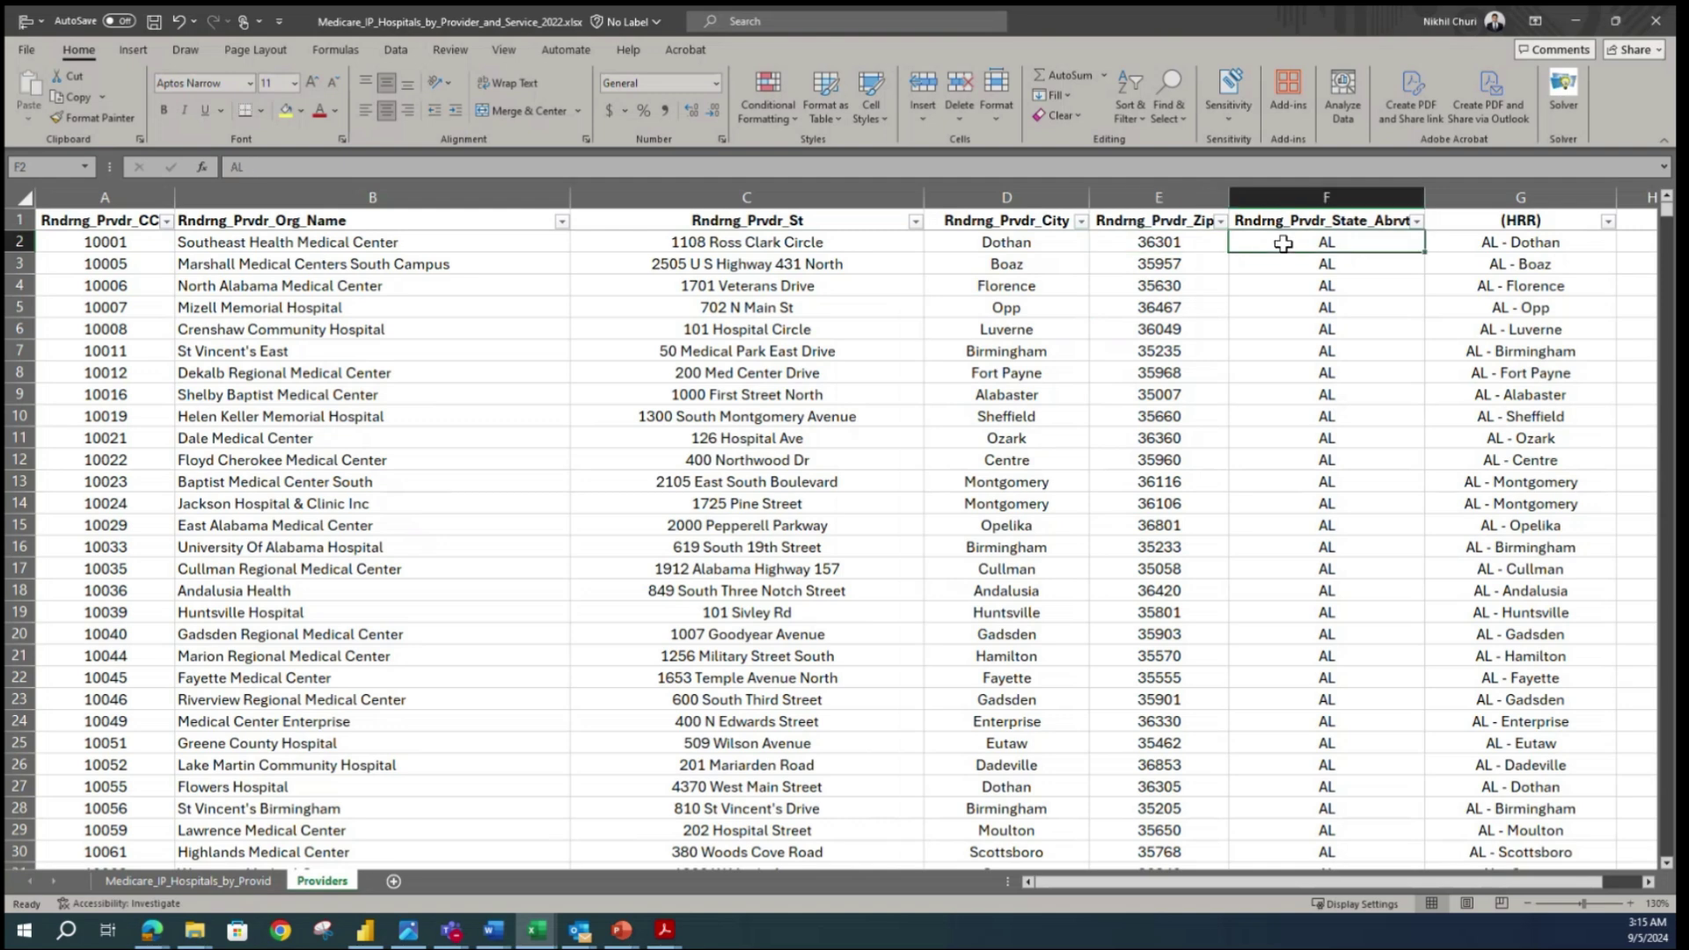
right_click(1302, 195)
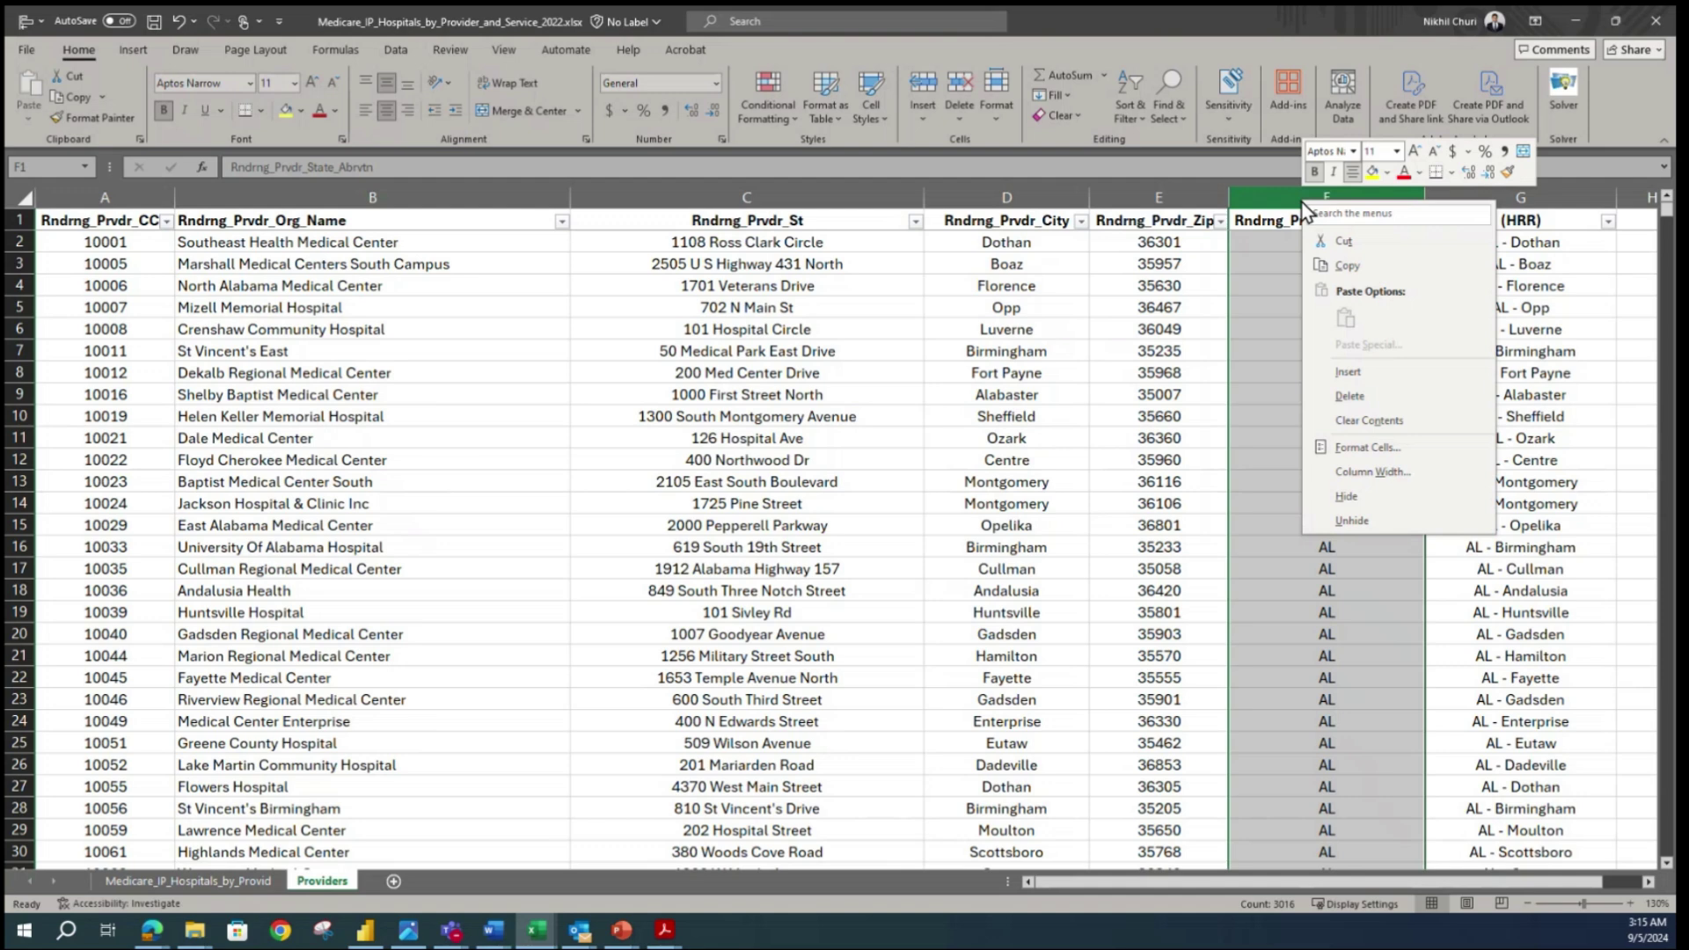
click(1337, 245)
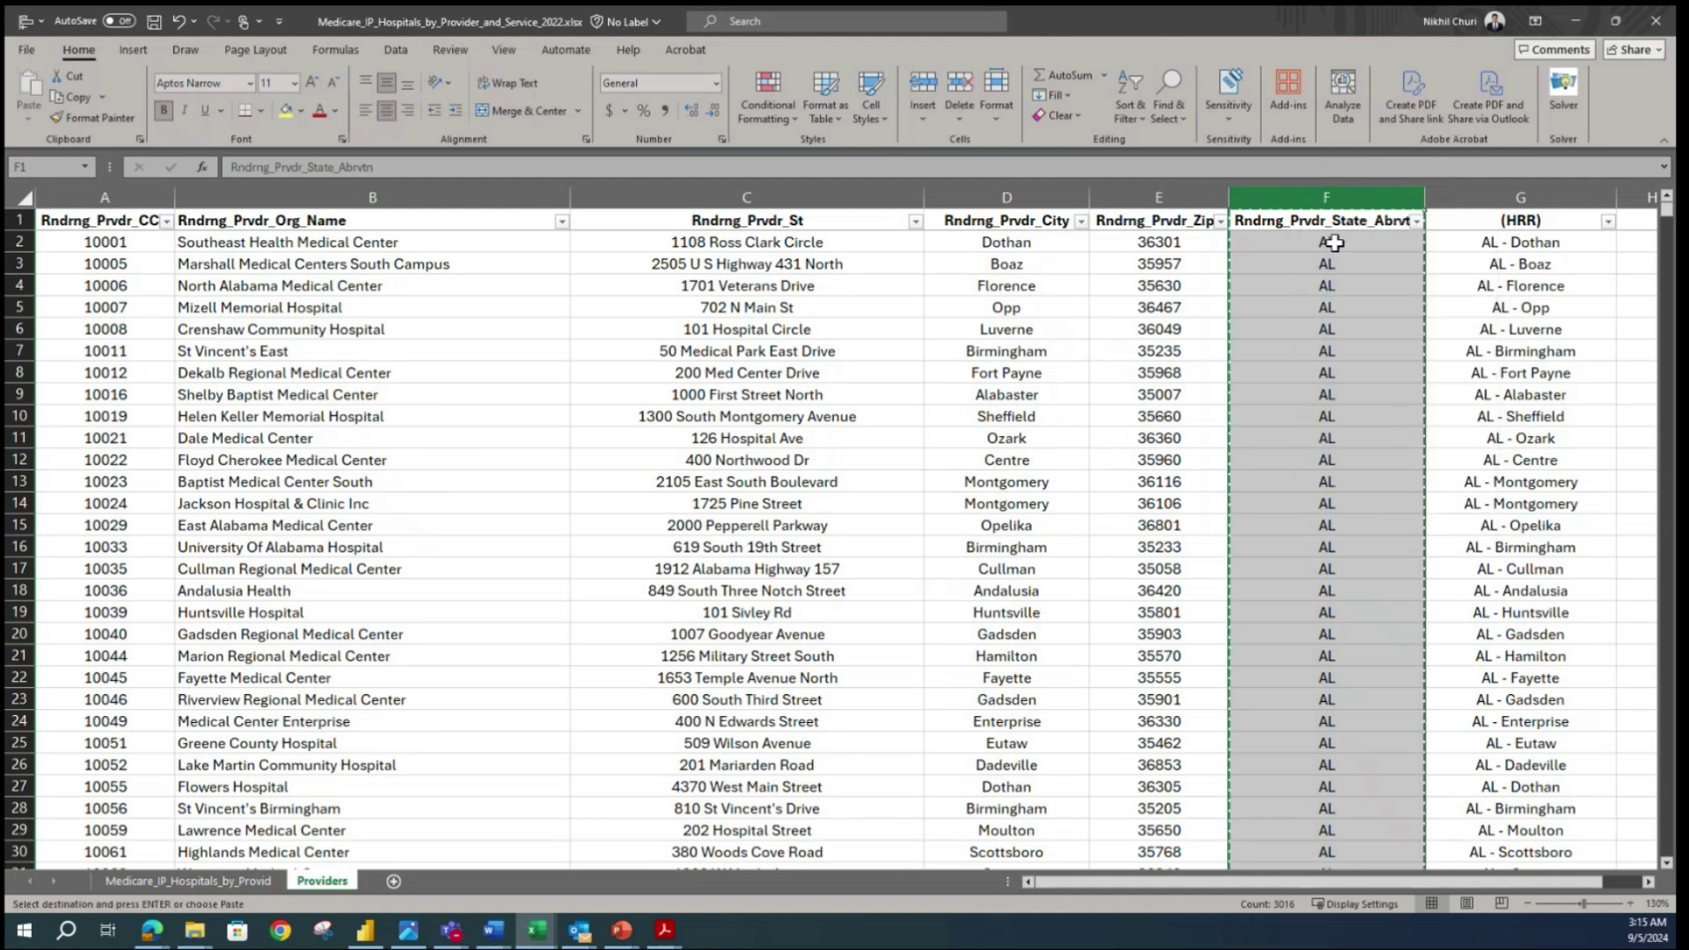
click(1127, 194)
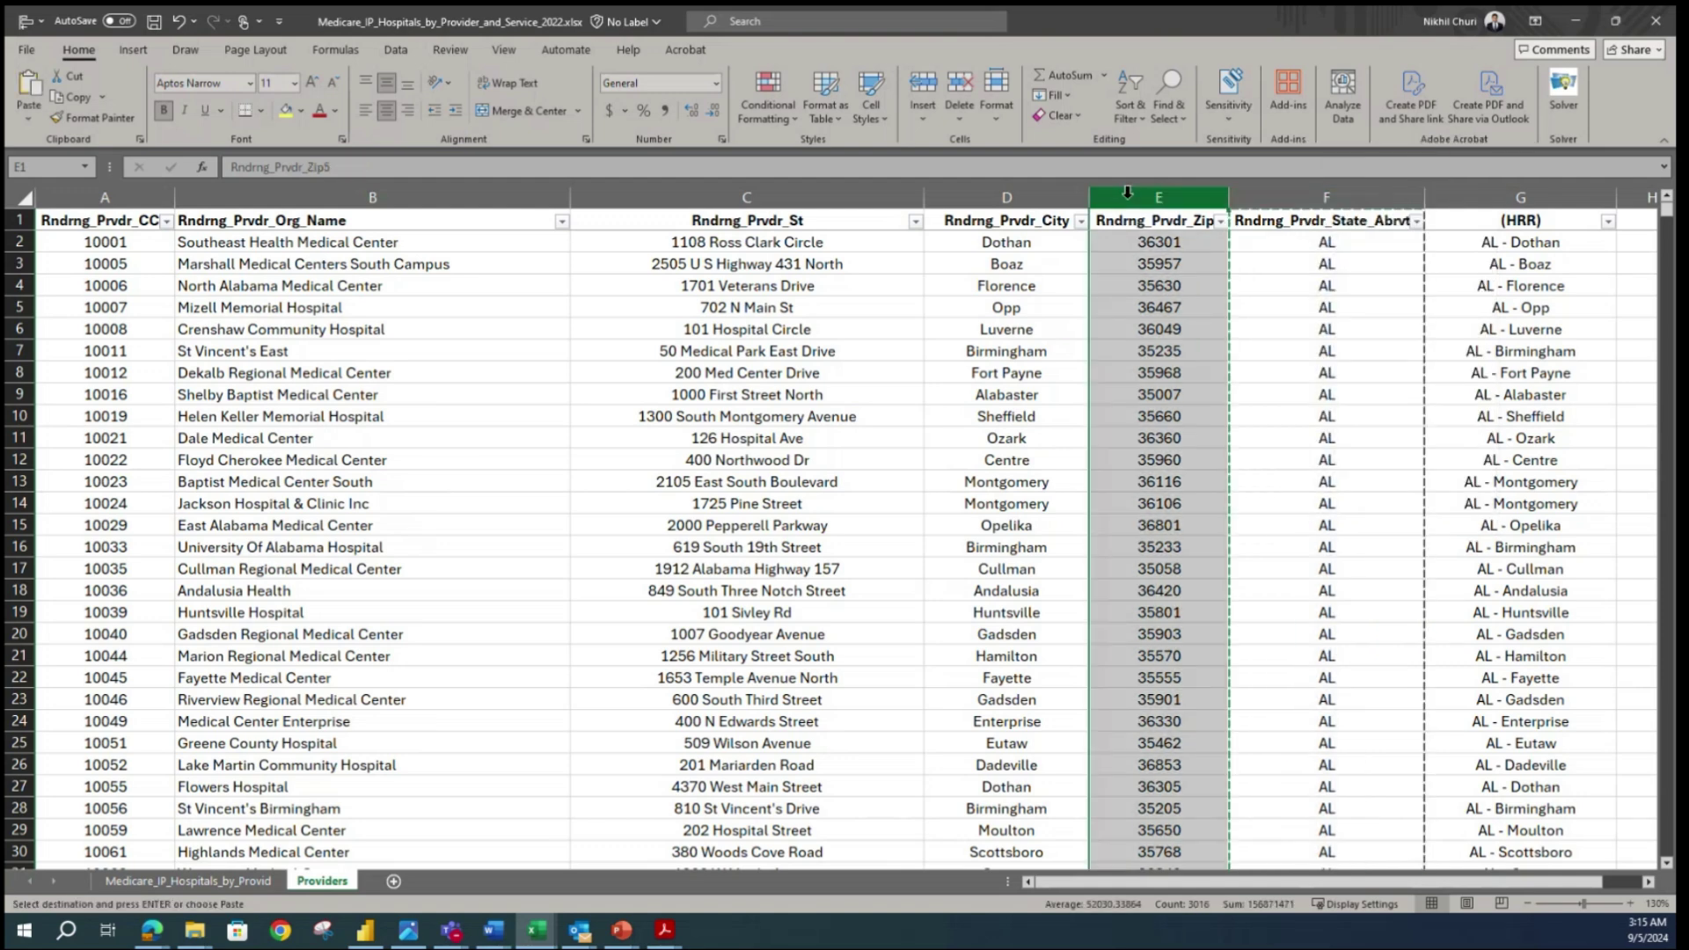
right_click(1129, 198)
click(1184, 370)
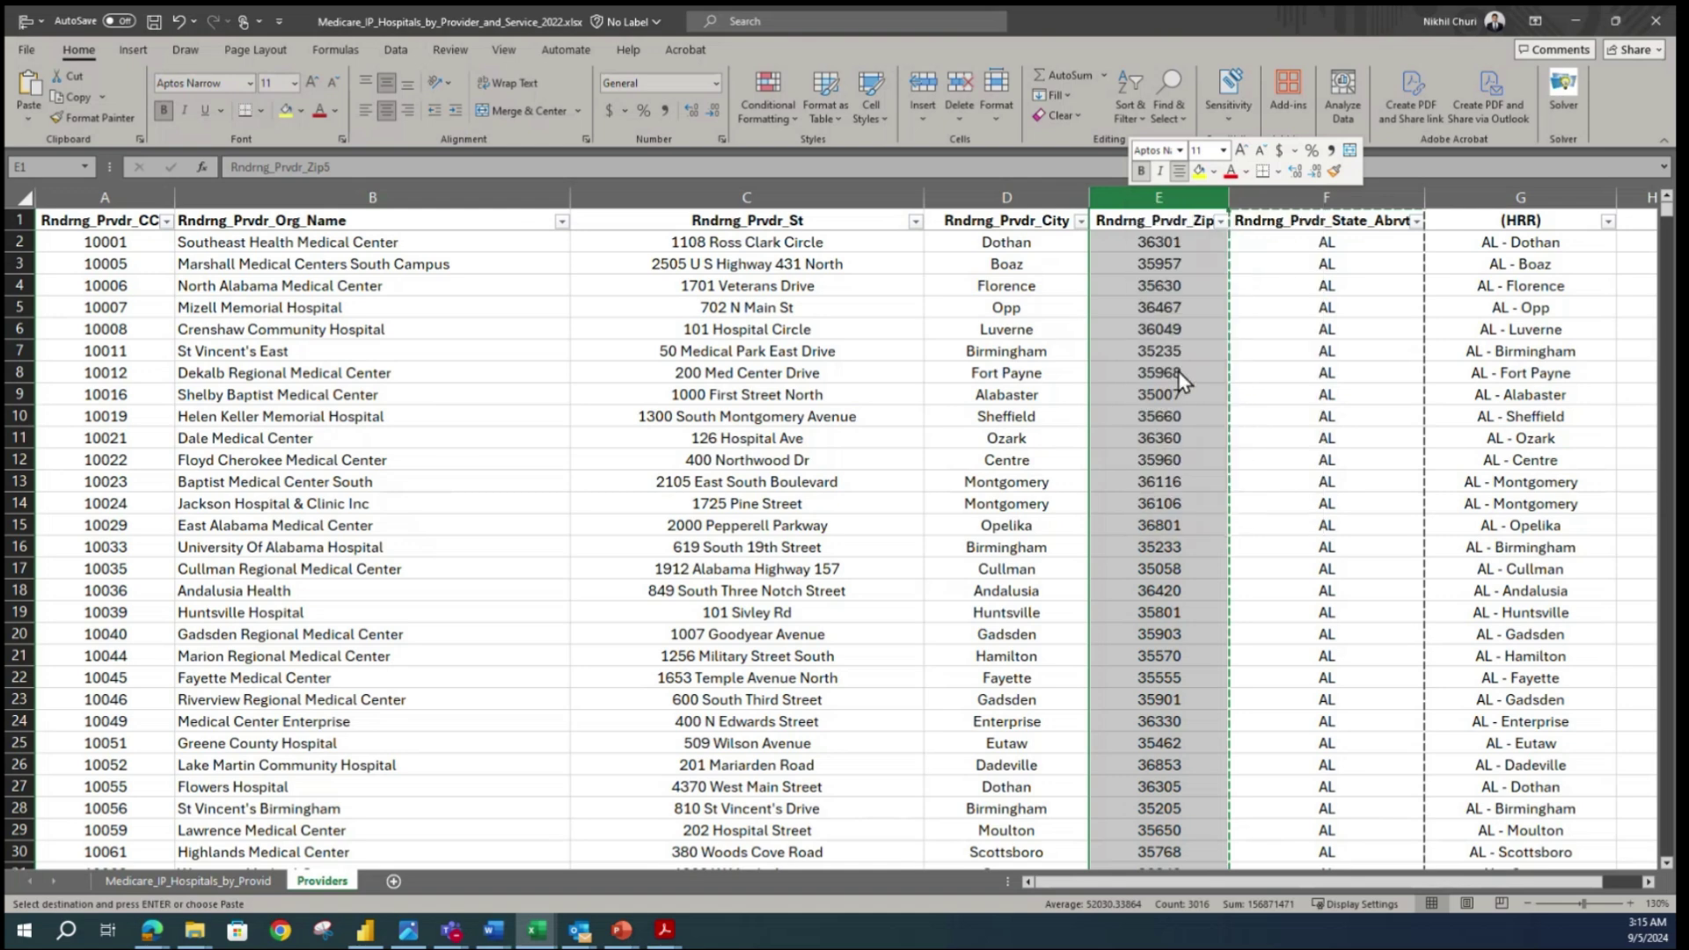
- Check the new address column order across row 2 and left-align the street, city and state abbreviation columns
click(708, 245)
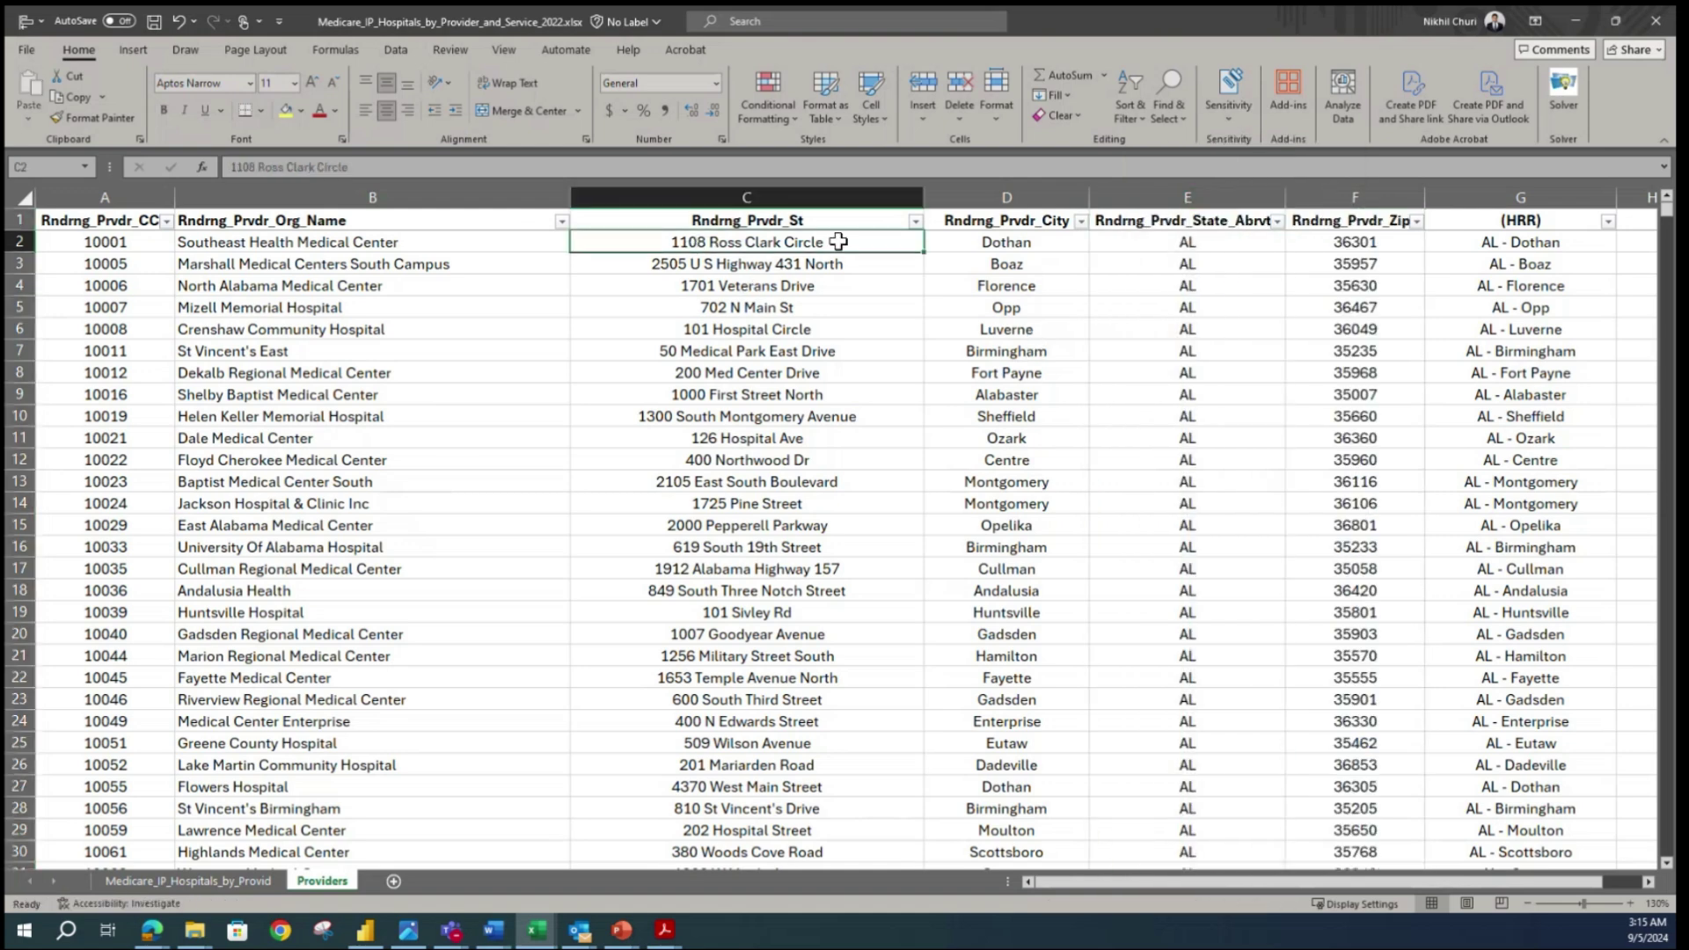
click(1004, 246)
click(1153, 249)
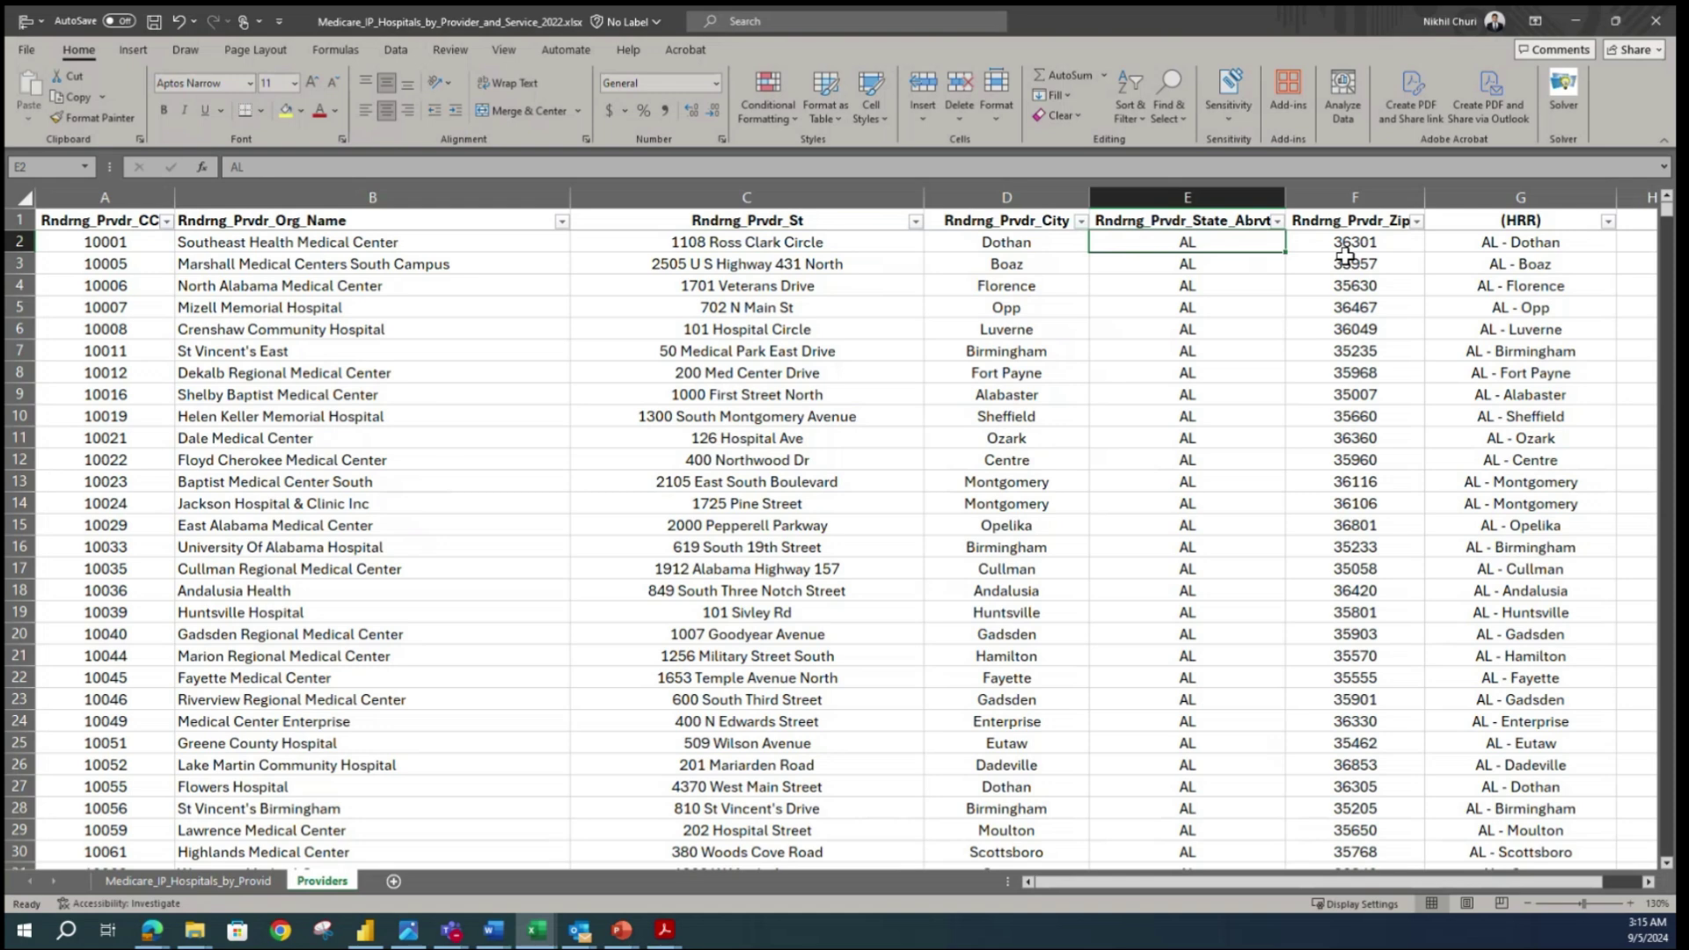
click(1349, 250)
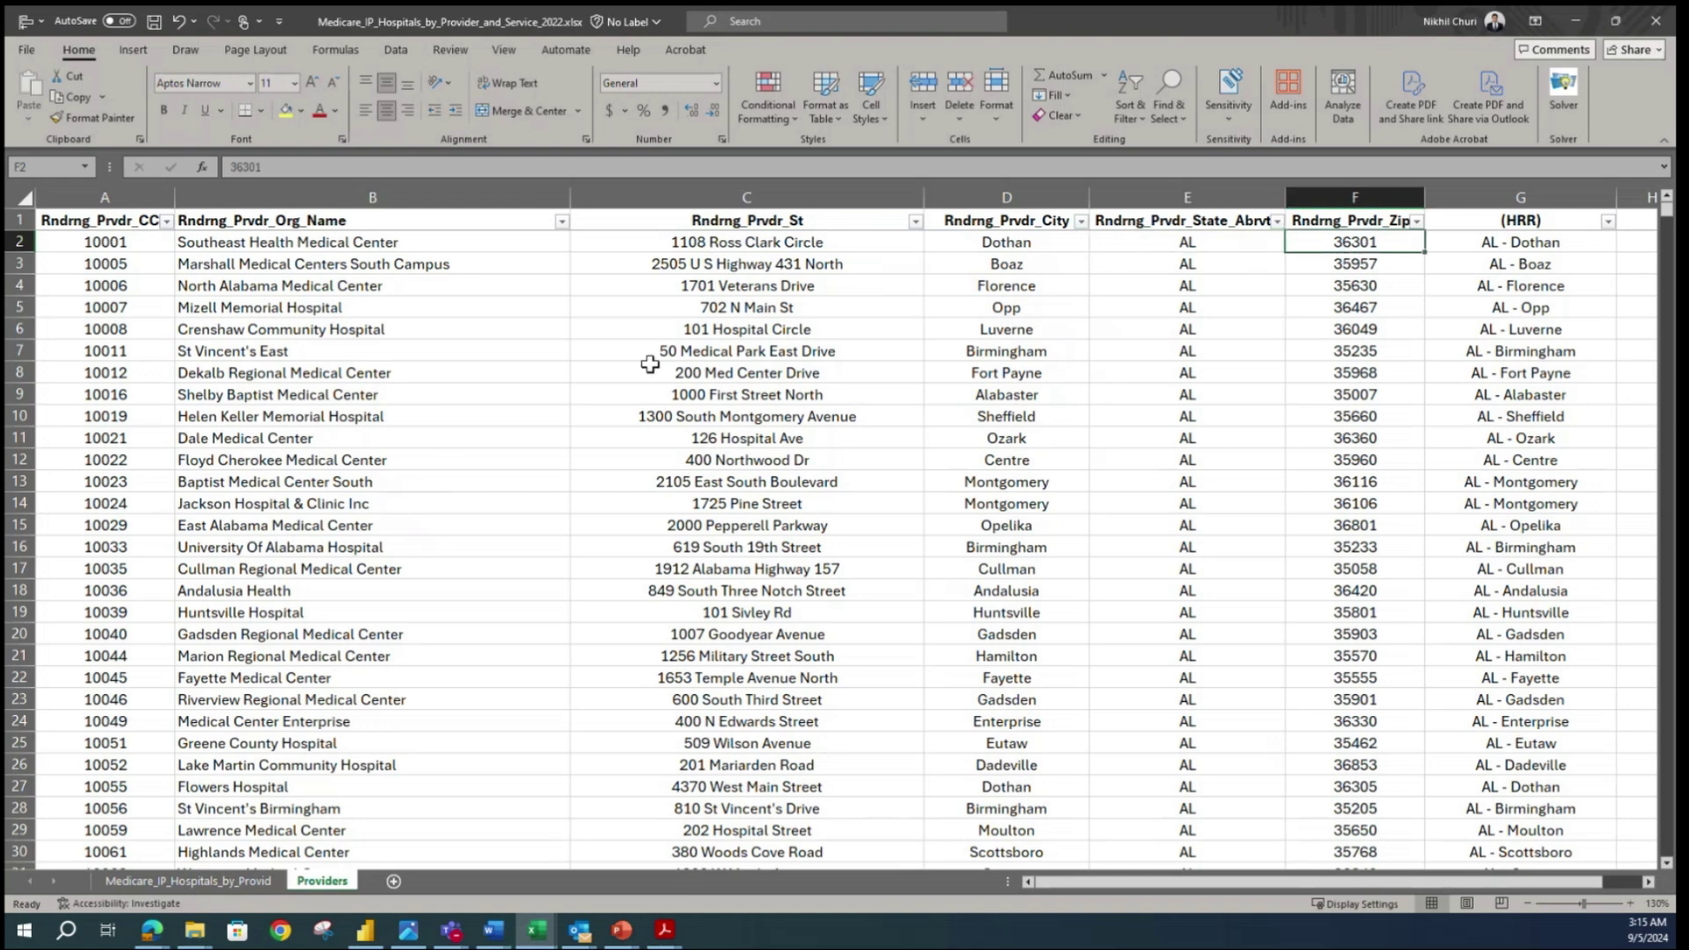
click(732, 197)
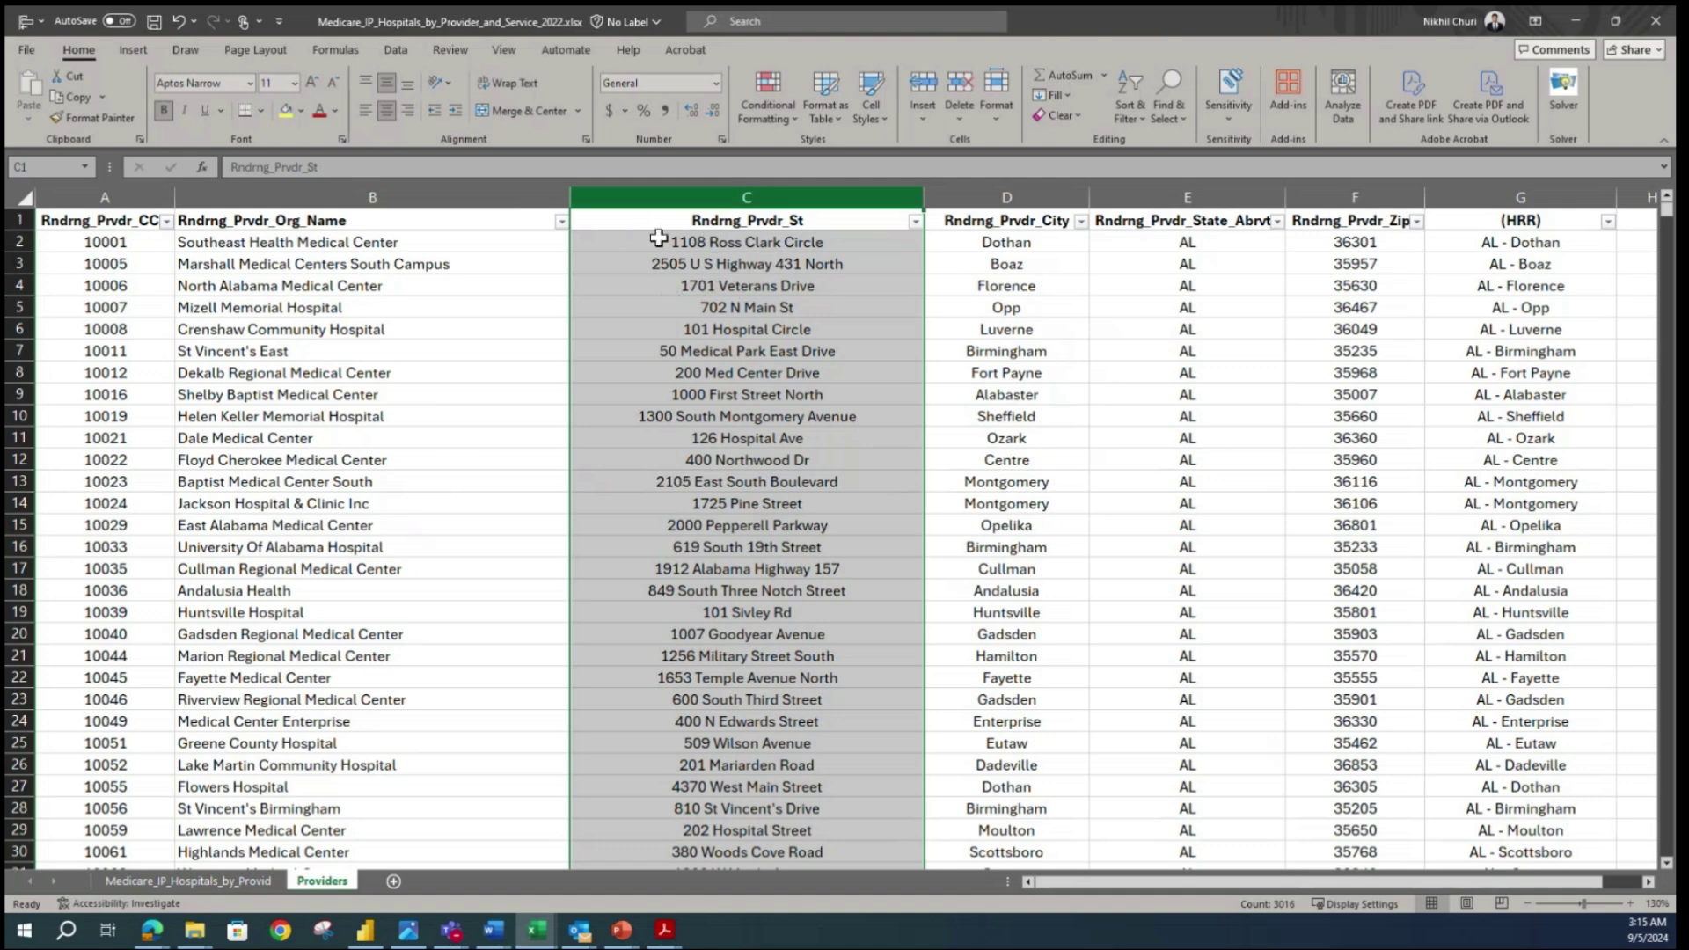
click(365, 110)
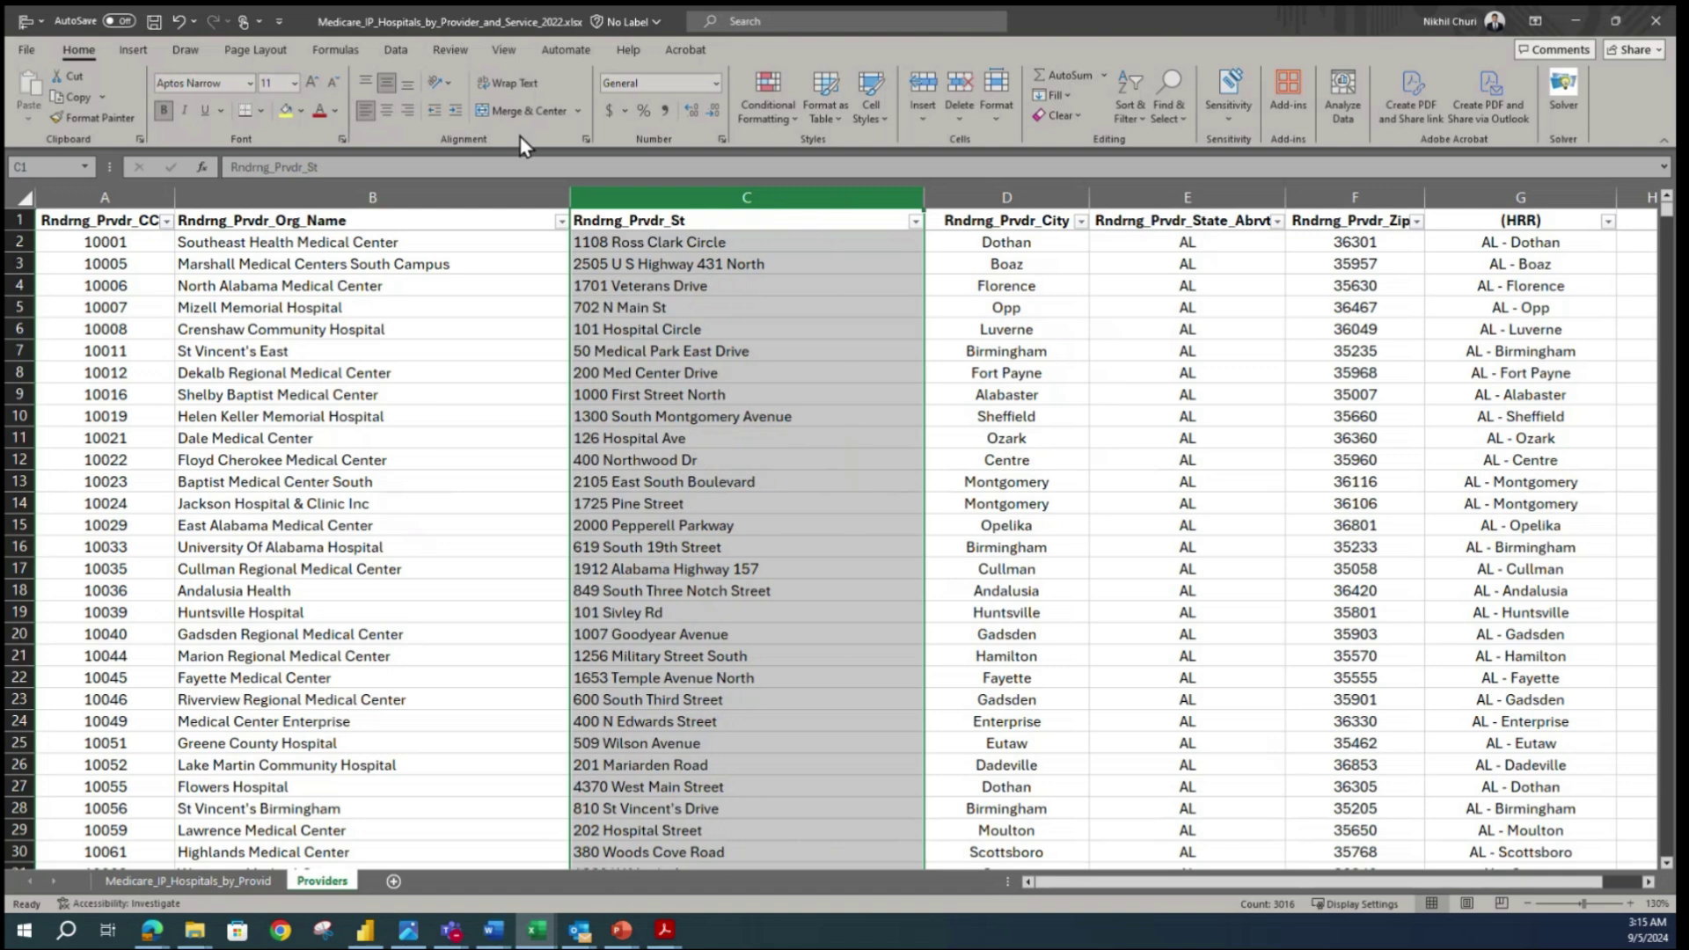
click(1015, 262)
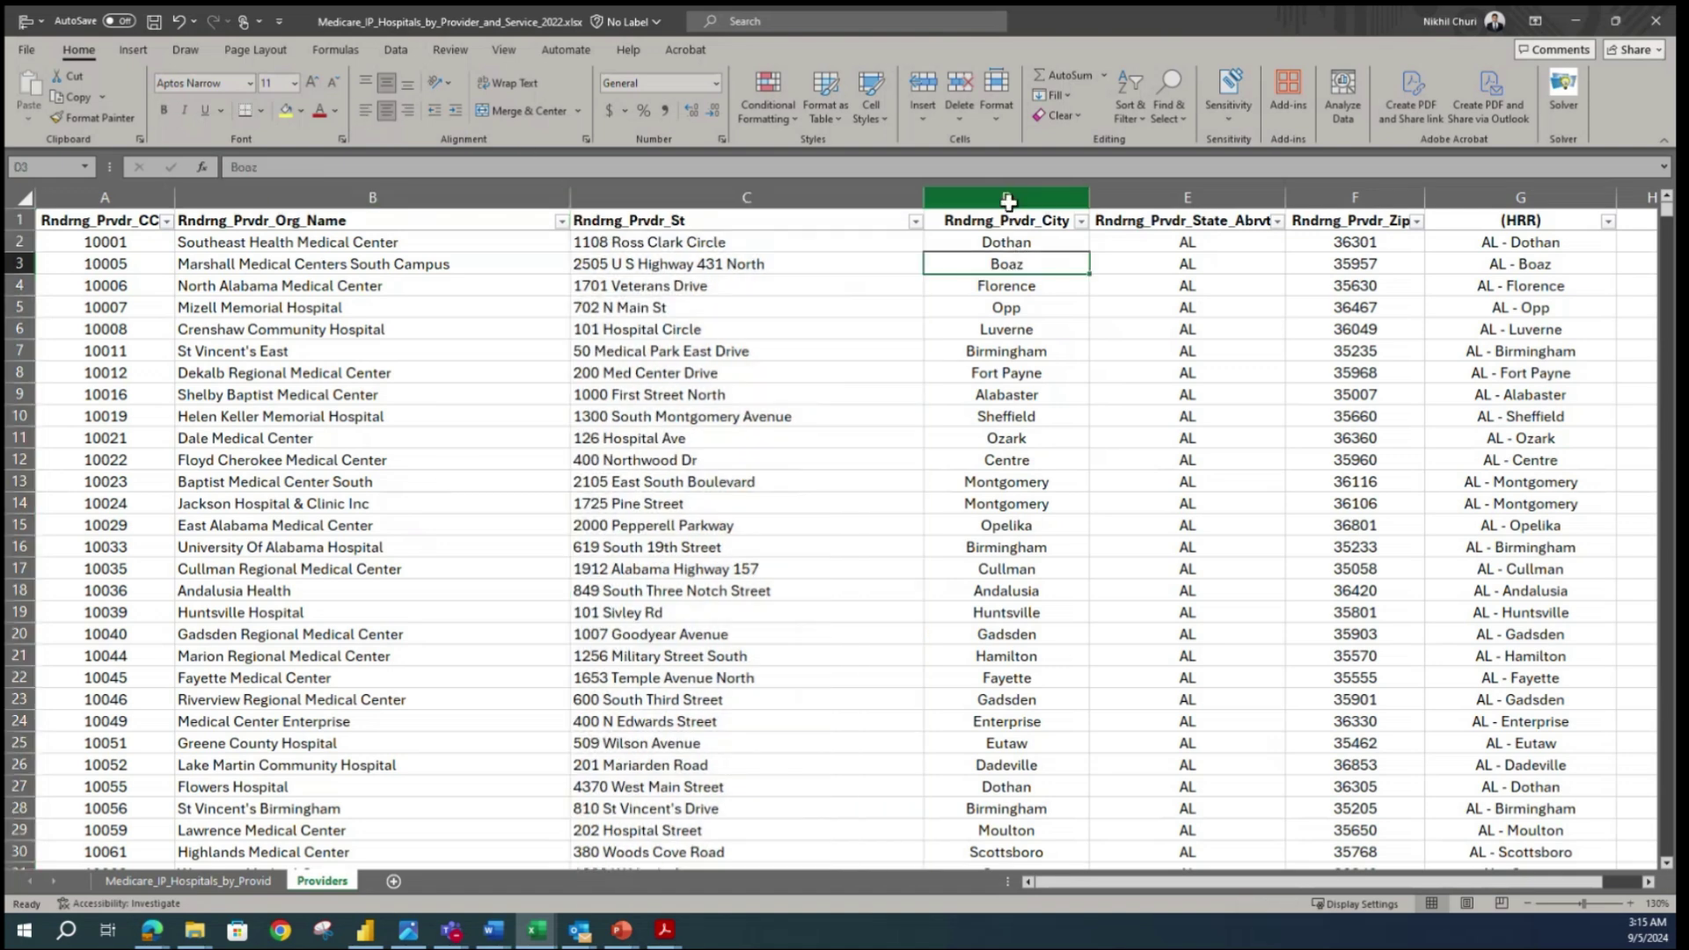
click(1008, 197)
click(364, 111)
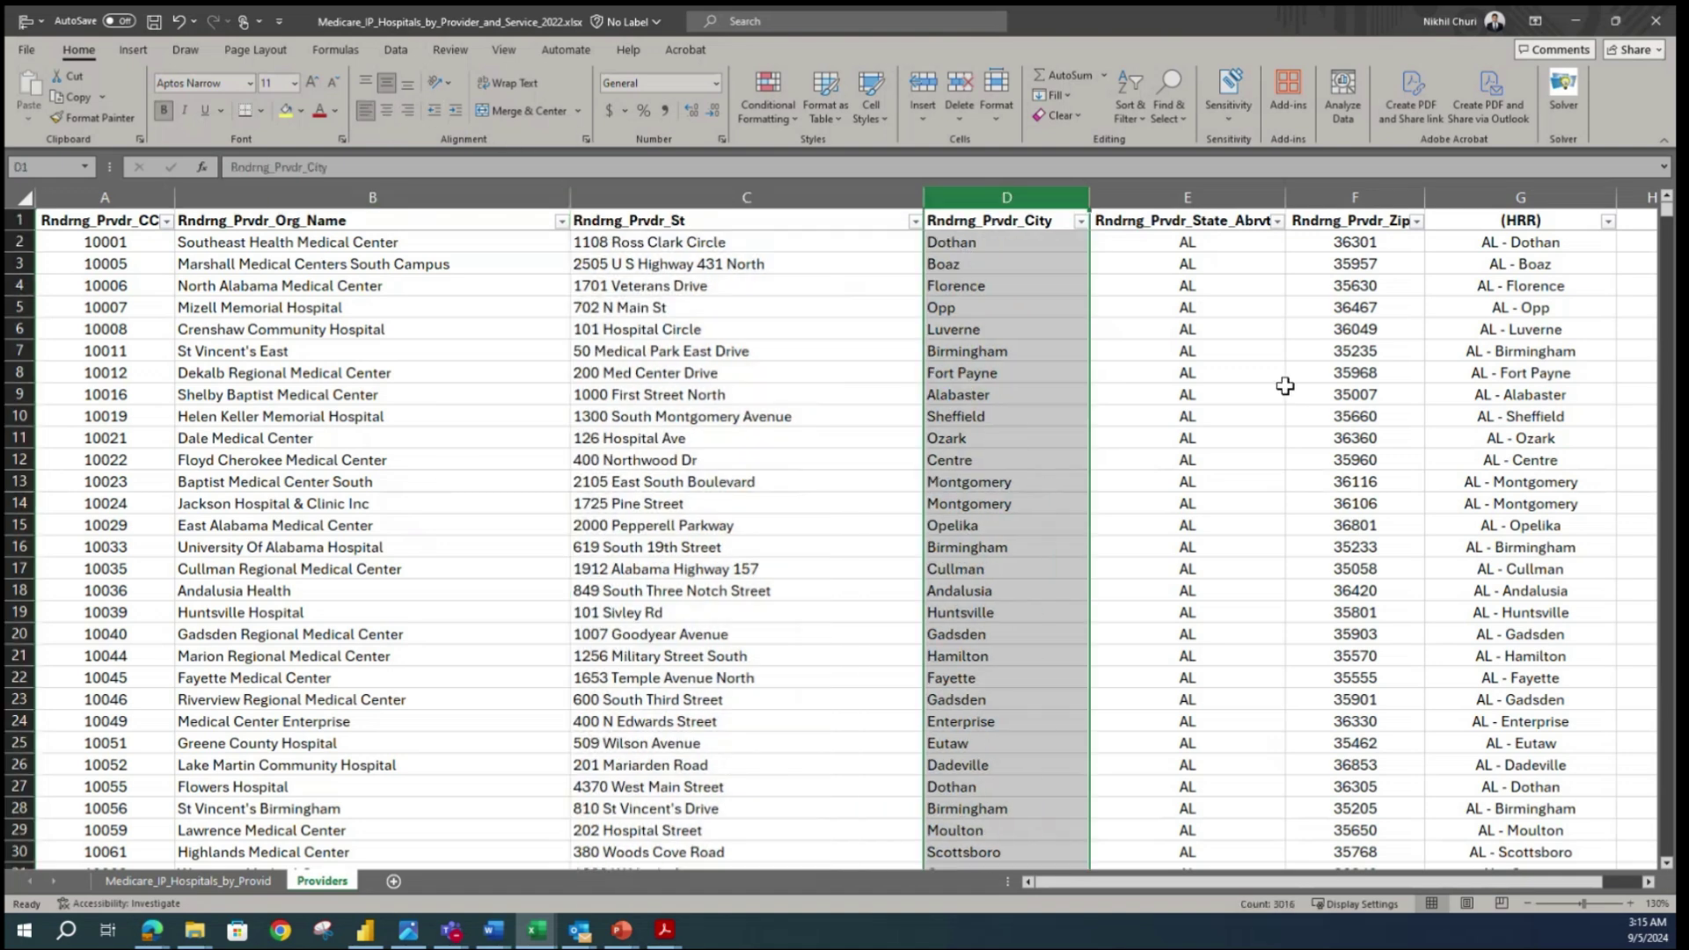
click(1188, 197)
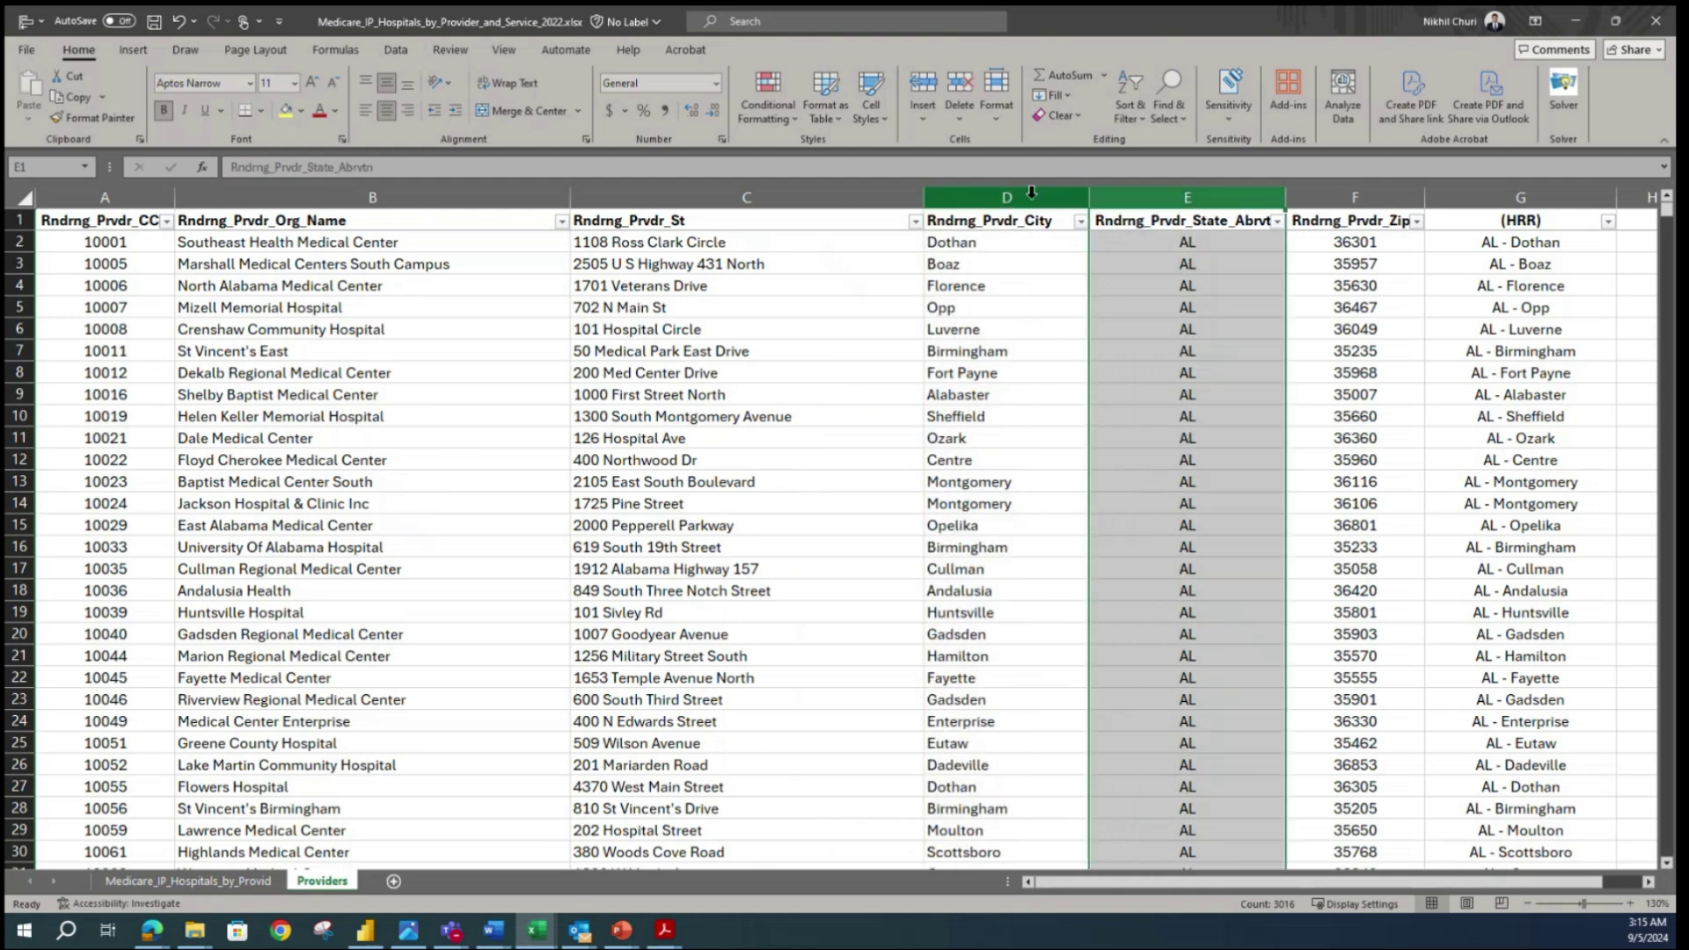
click(363, 111)
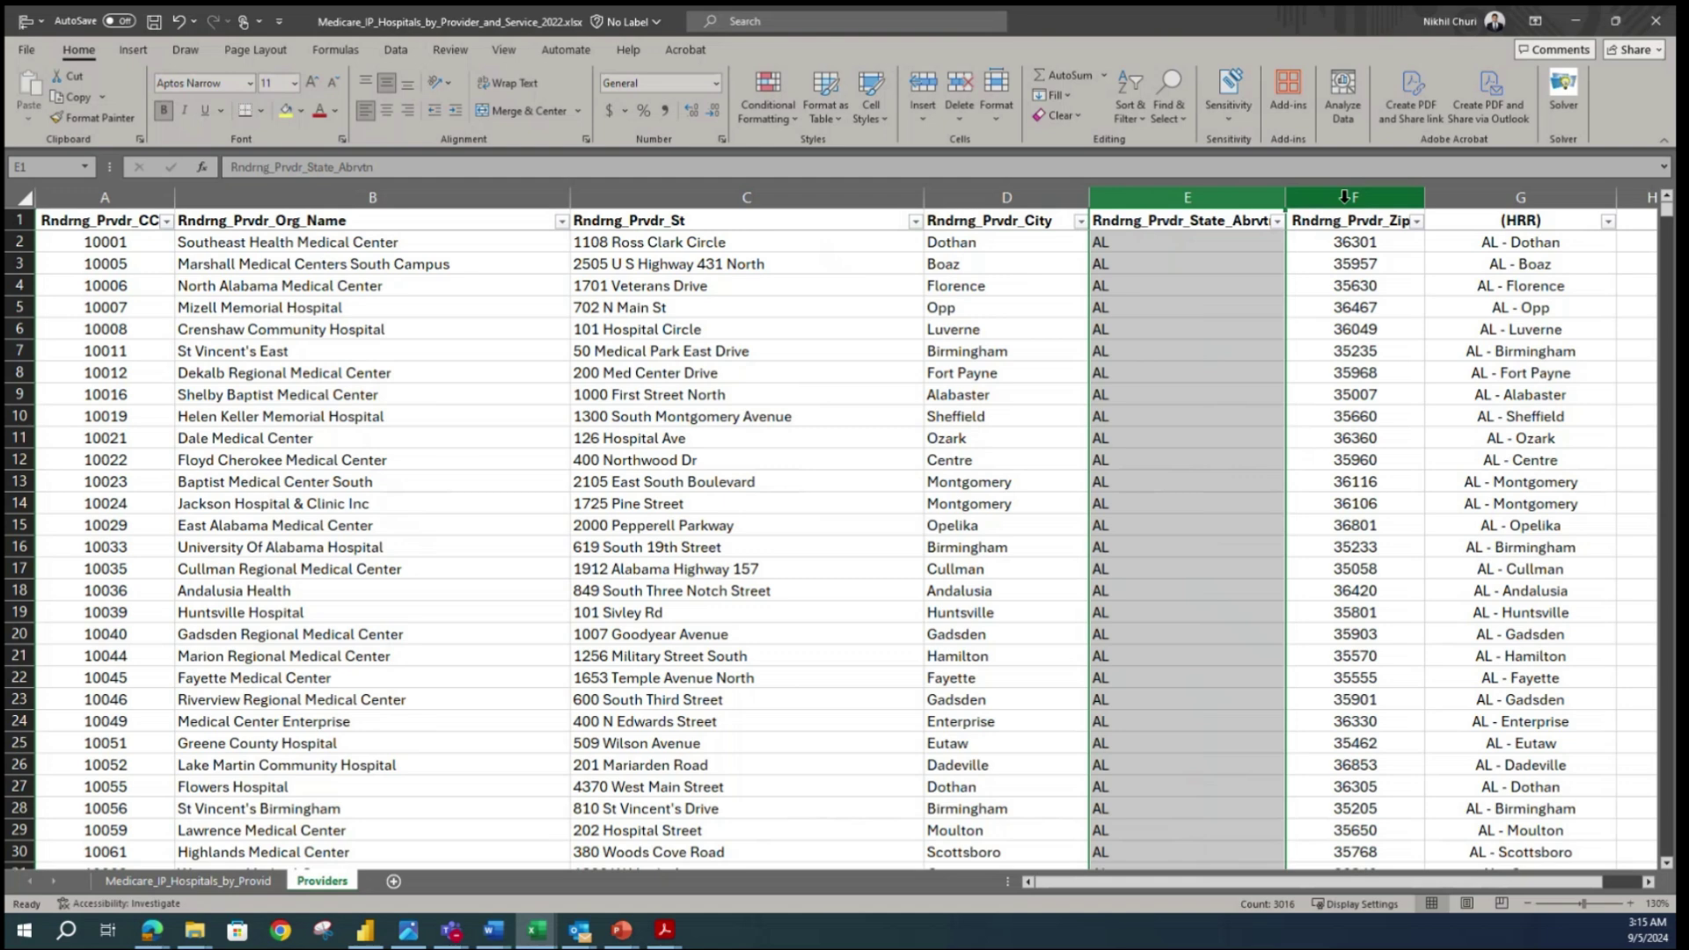
- Save the workbook with the rearranged Providers columns and return to cell A1
click(154, 21)
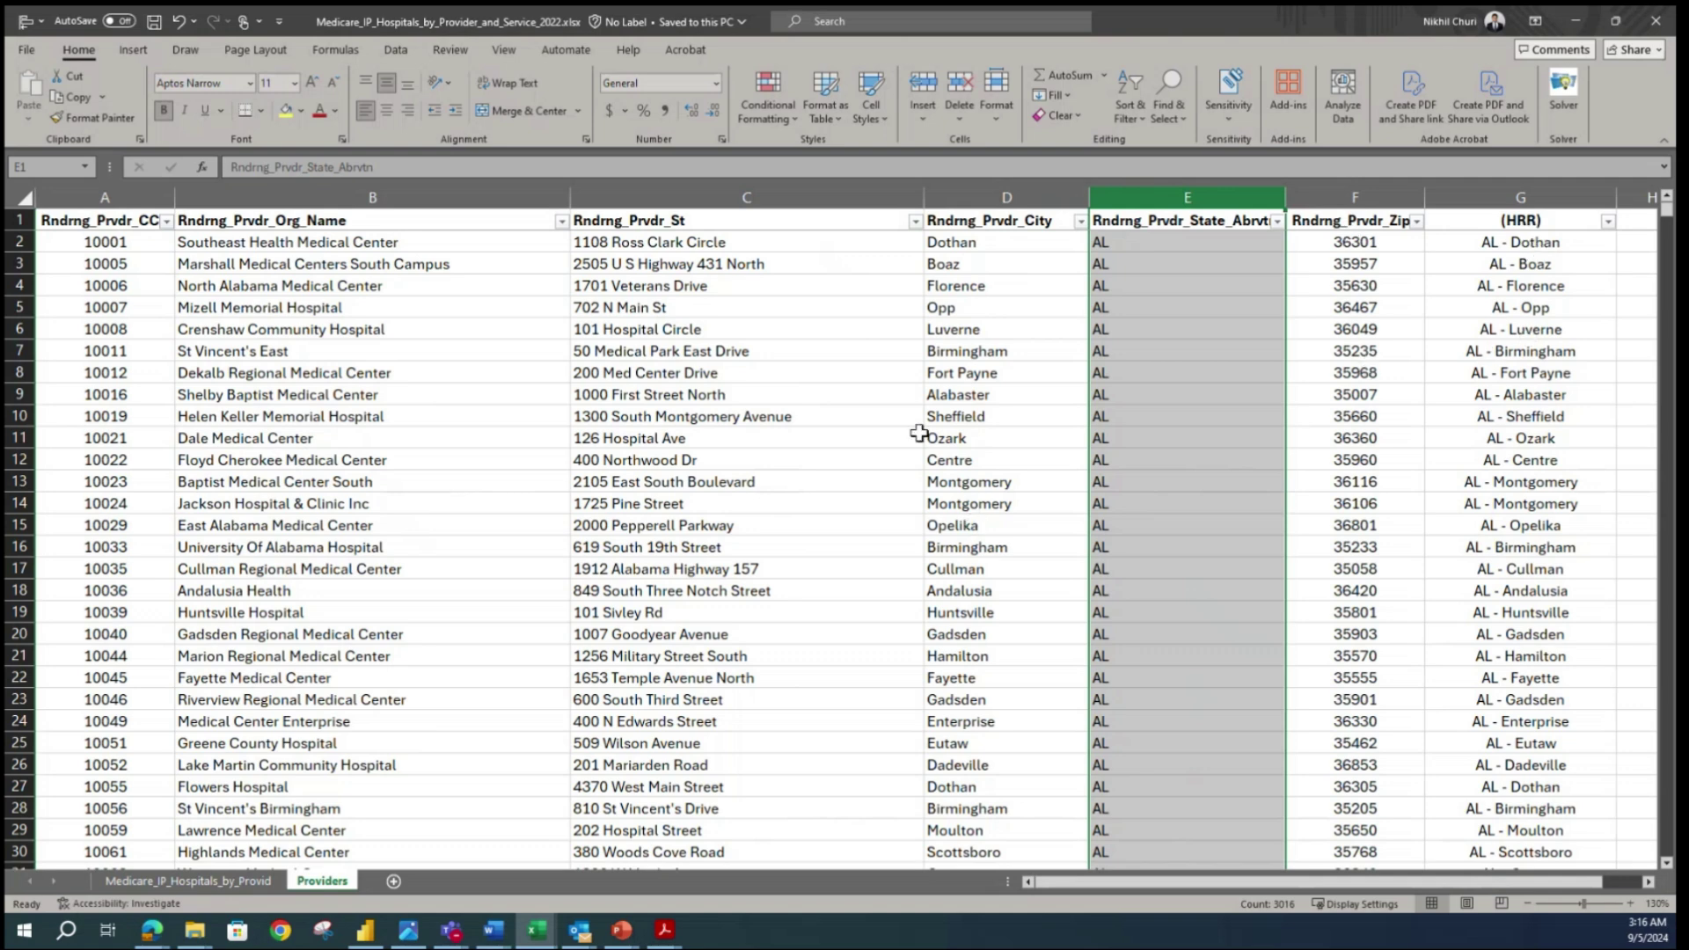
click(372, 440)
key(ctrl+Home)
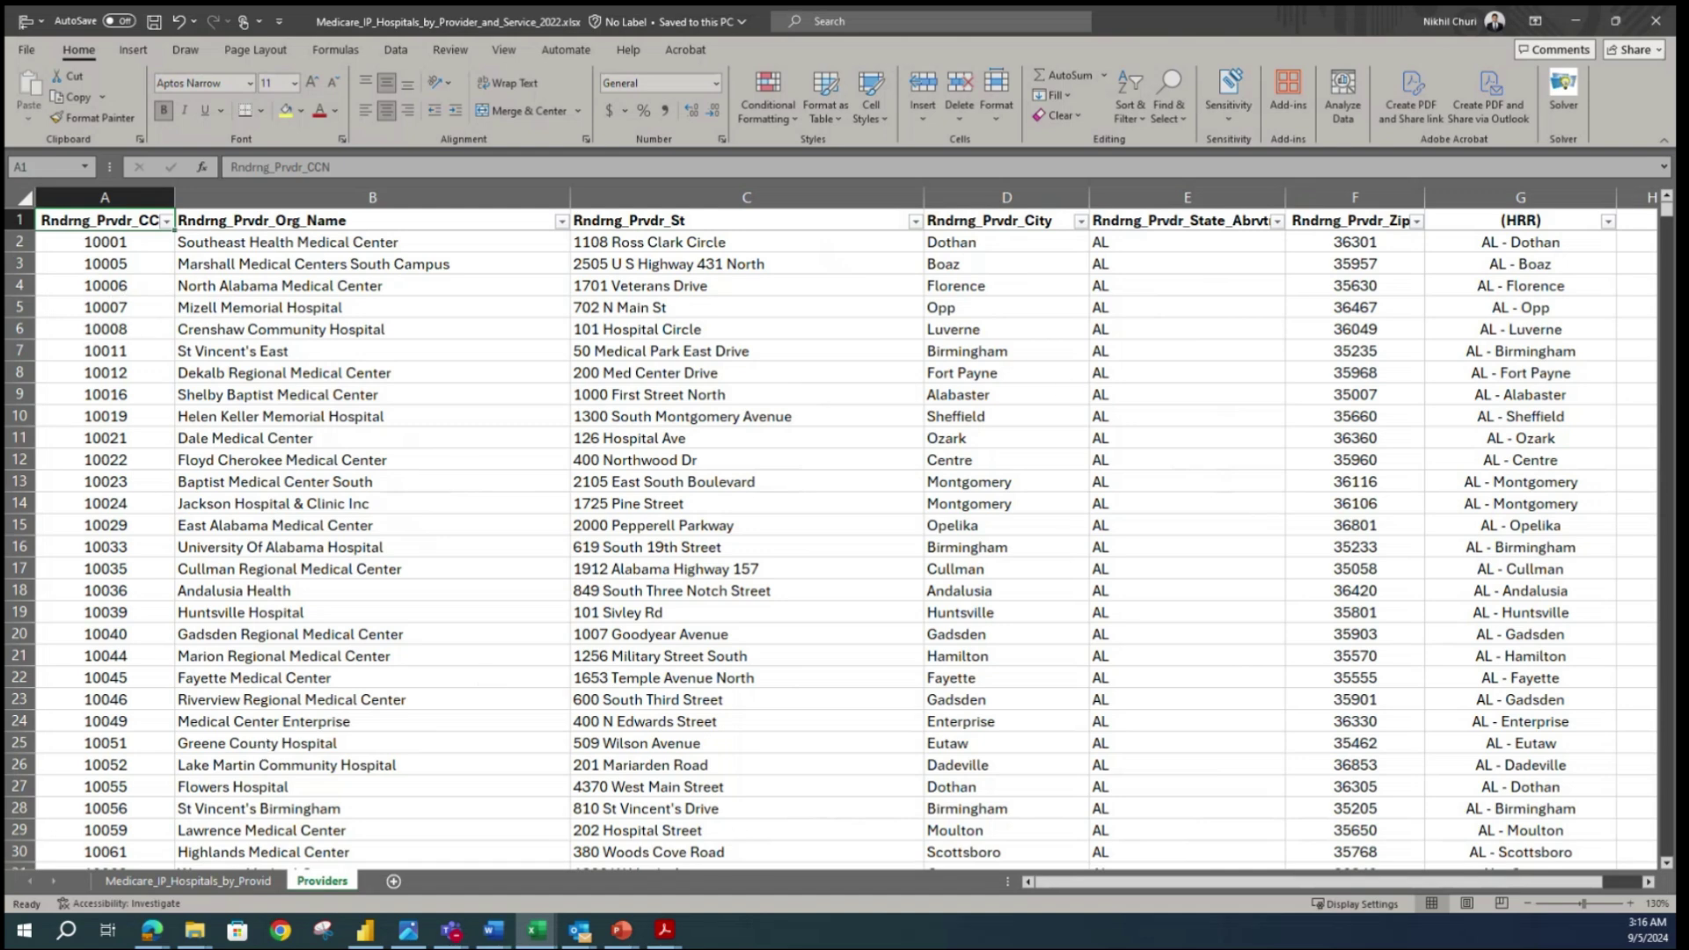
- Rename the Rndrng_Prvdr_CCN header in cell A1 as Provider ID, correcting any stray characters
click(97, 225)
text(Provider ID=)
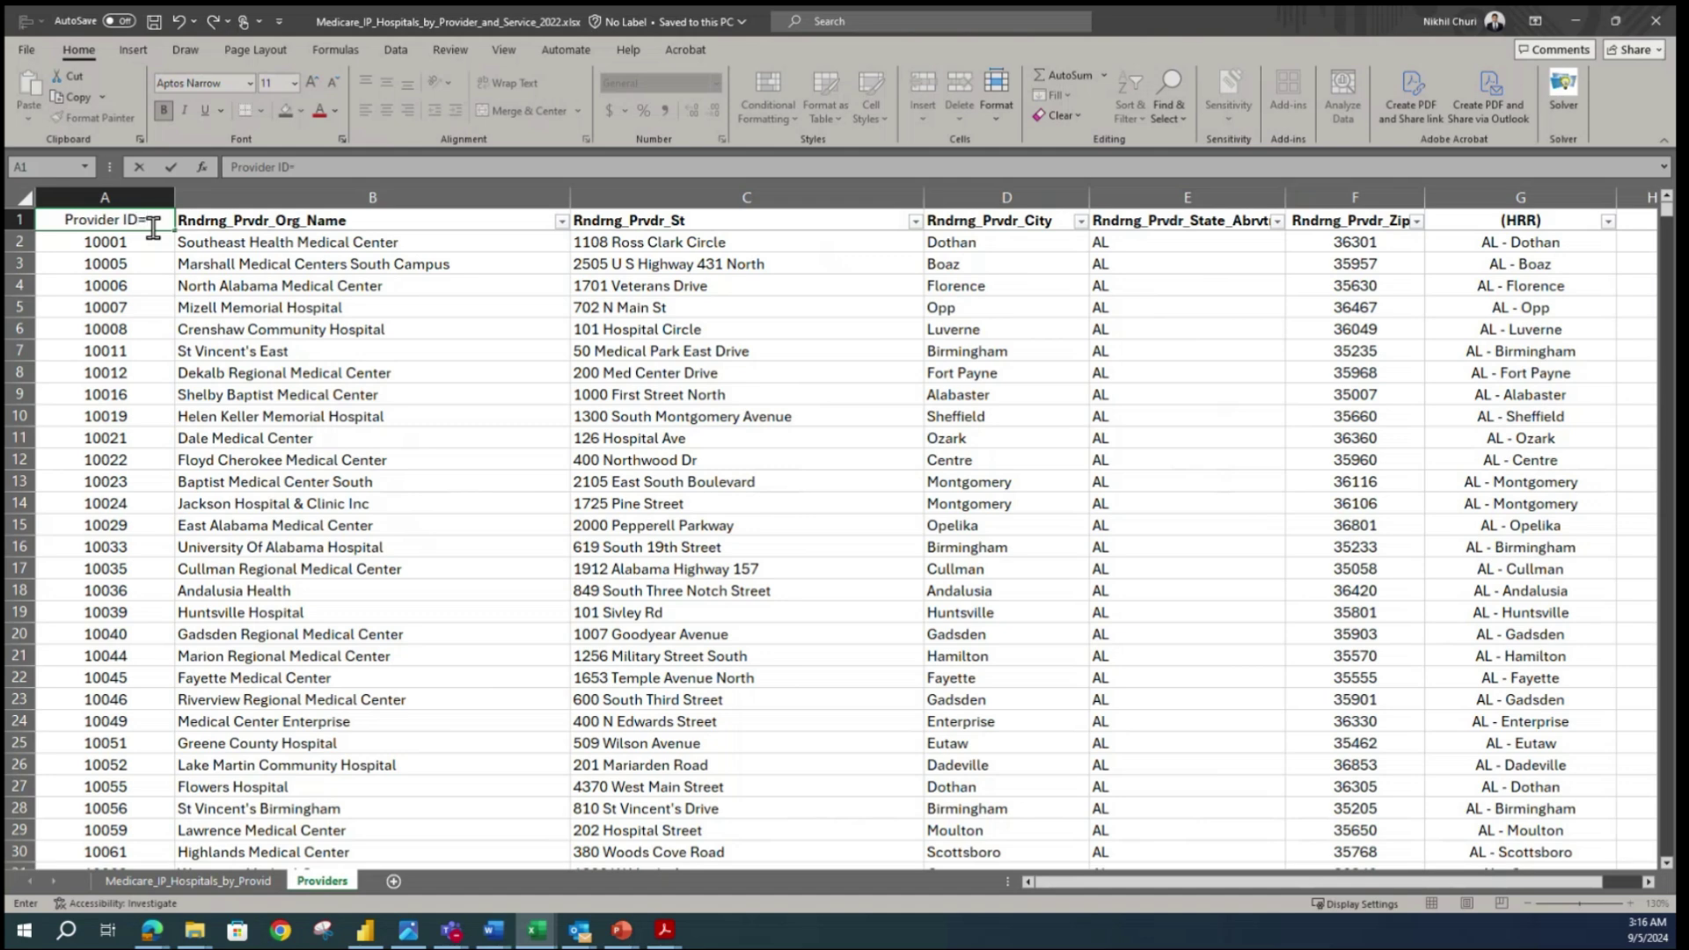
key(Return)
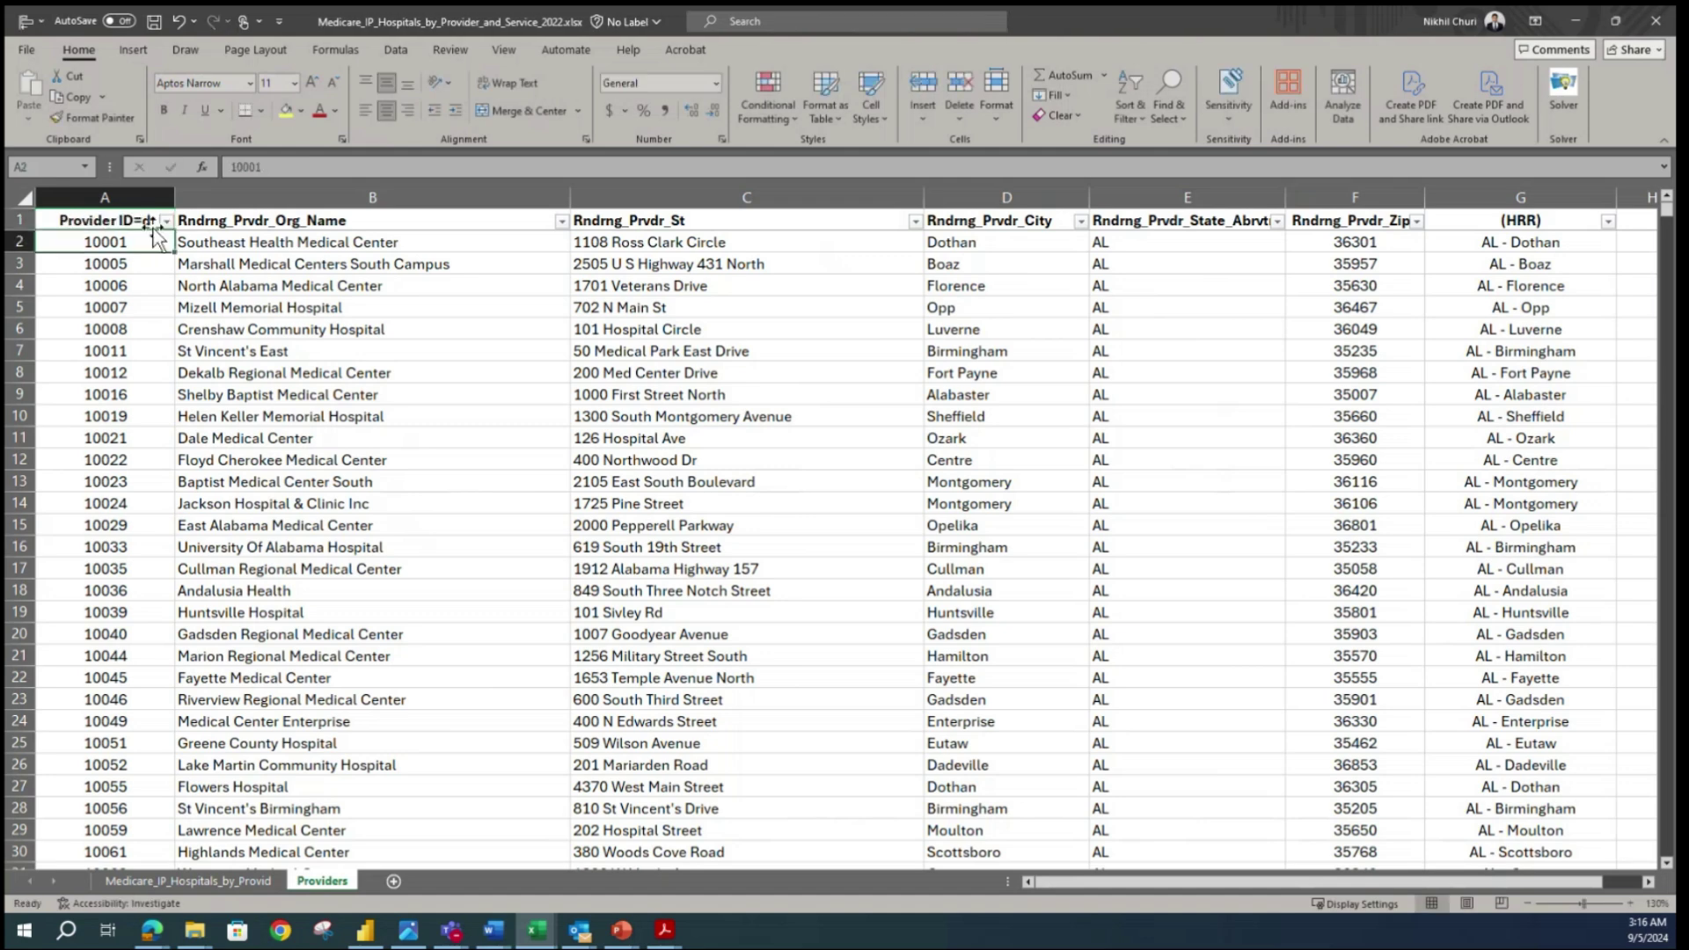
double_click(148, 218)
key(BackSpace)
key(BackSpace)
key(Return)
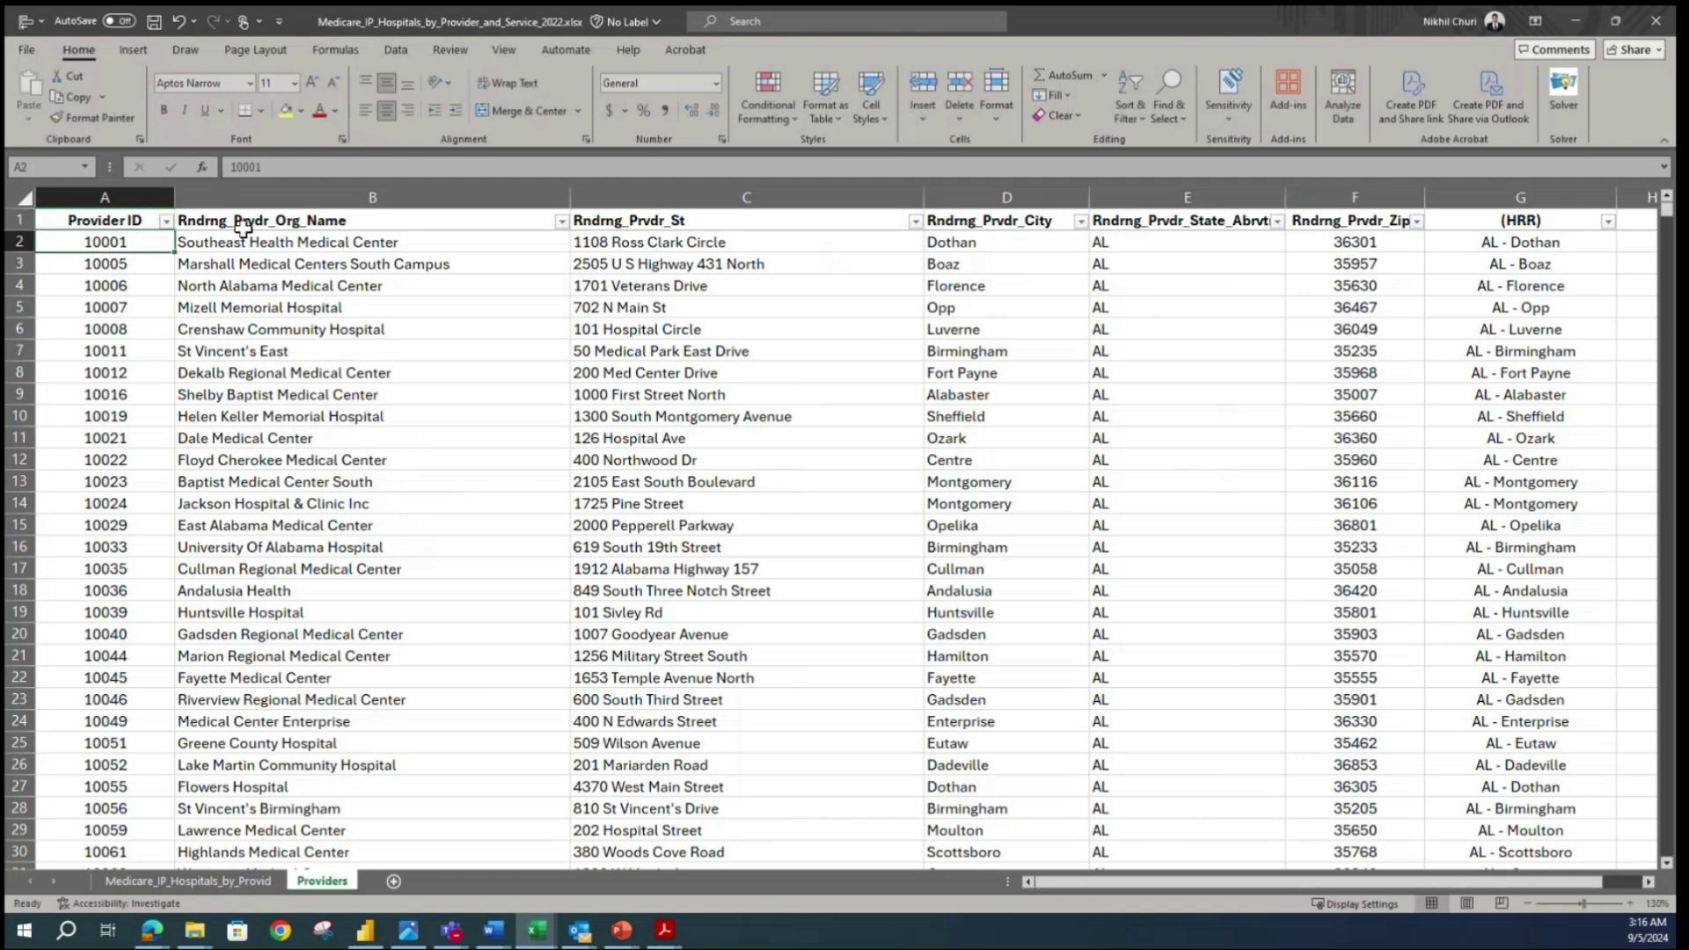
- Rename the Rndrng_Prvdr_Org_Name header in cell B1 as Provider Name
click(243, 241)
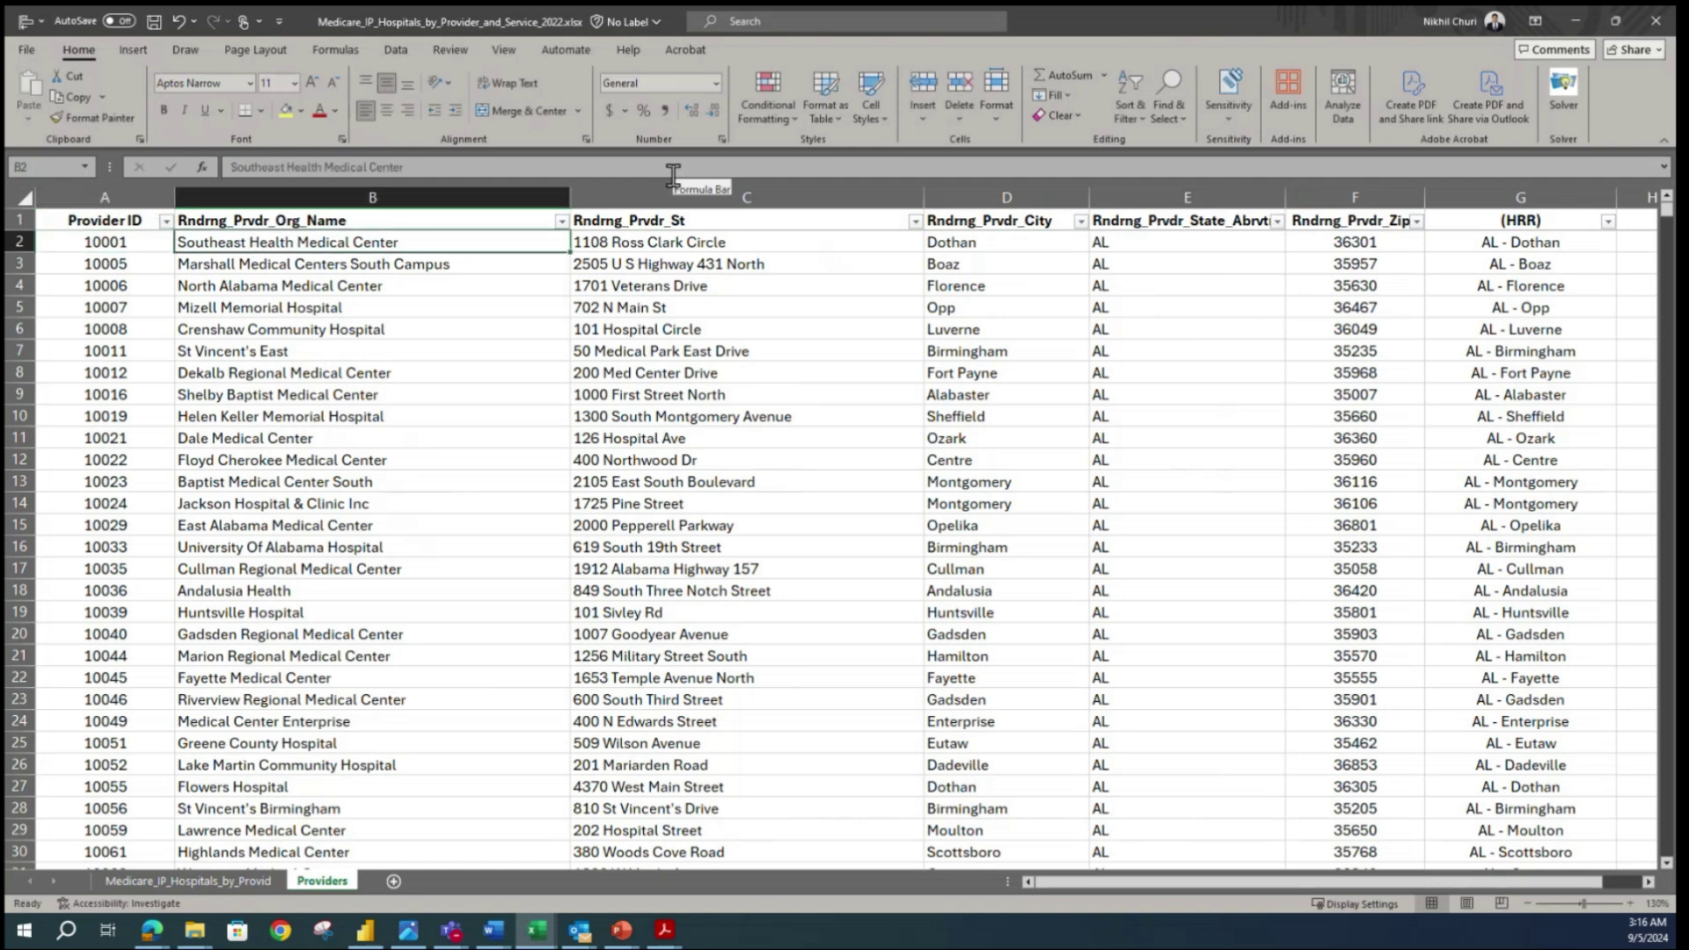
click(447, 217)
text(P)
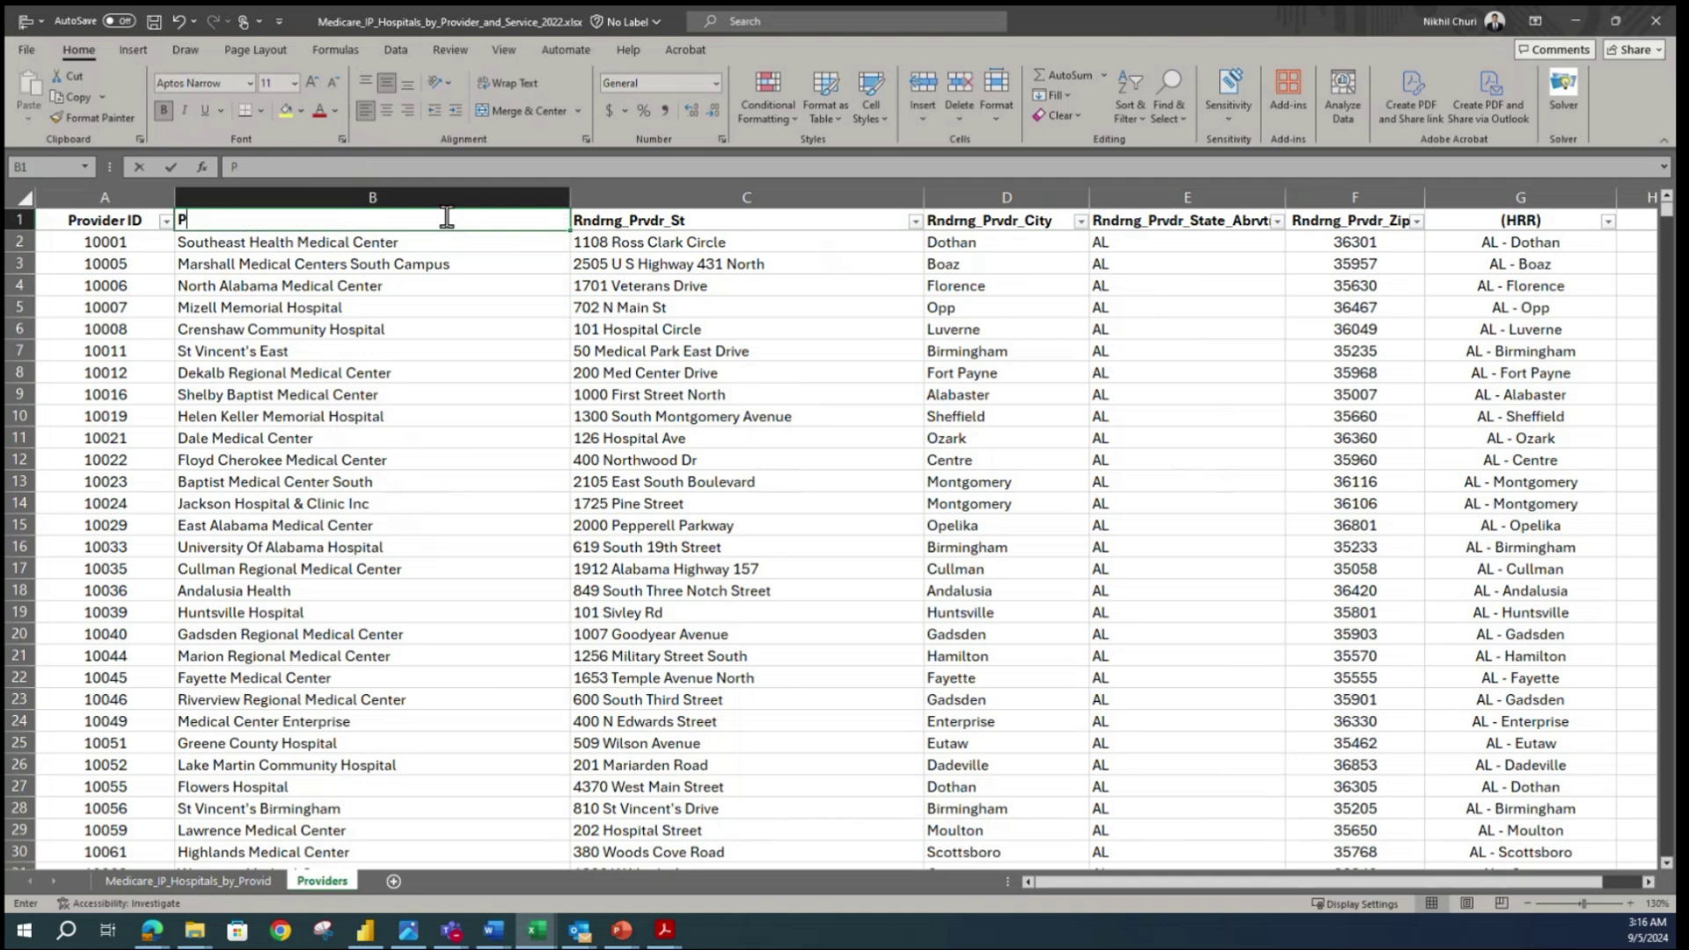
text(rovider Name)
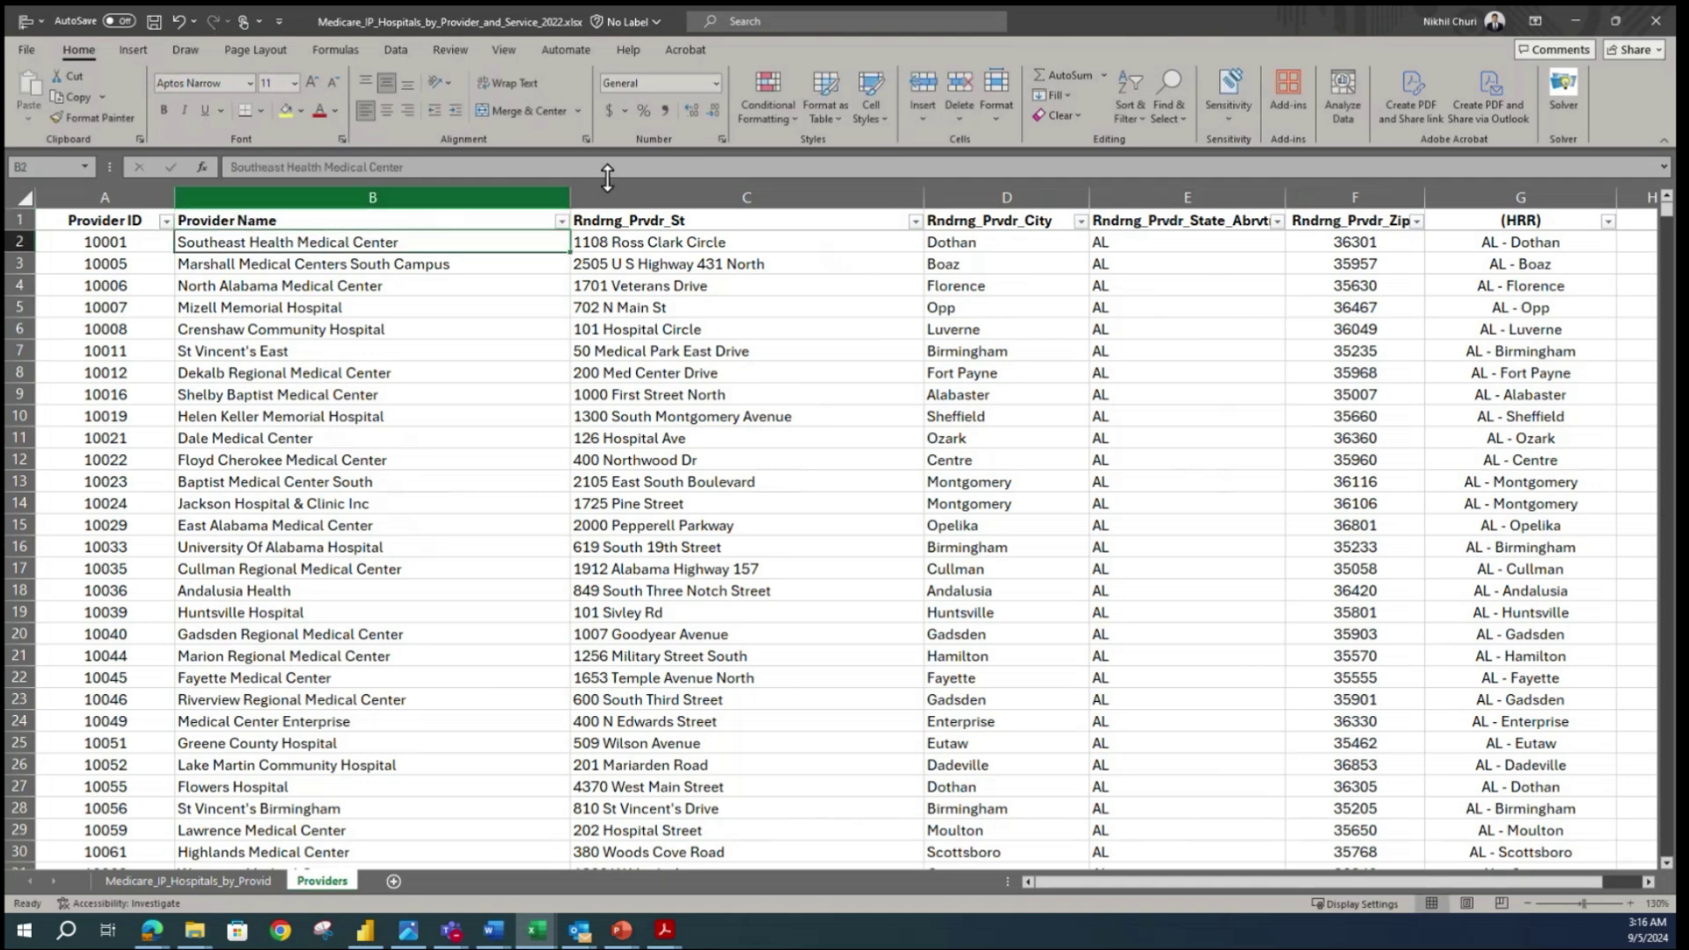
- Rename the Rndrng_Prvdr_St header in cell C1 as Provider Street Address
click(725, 225)
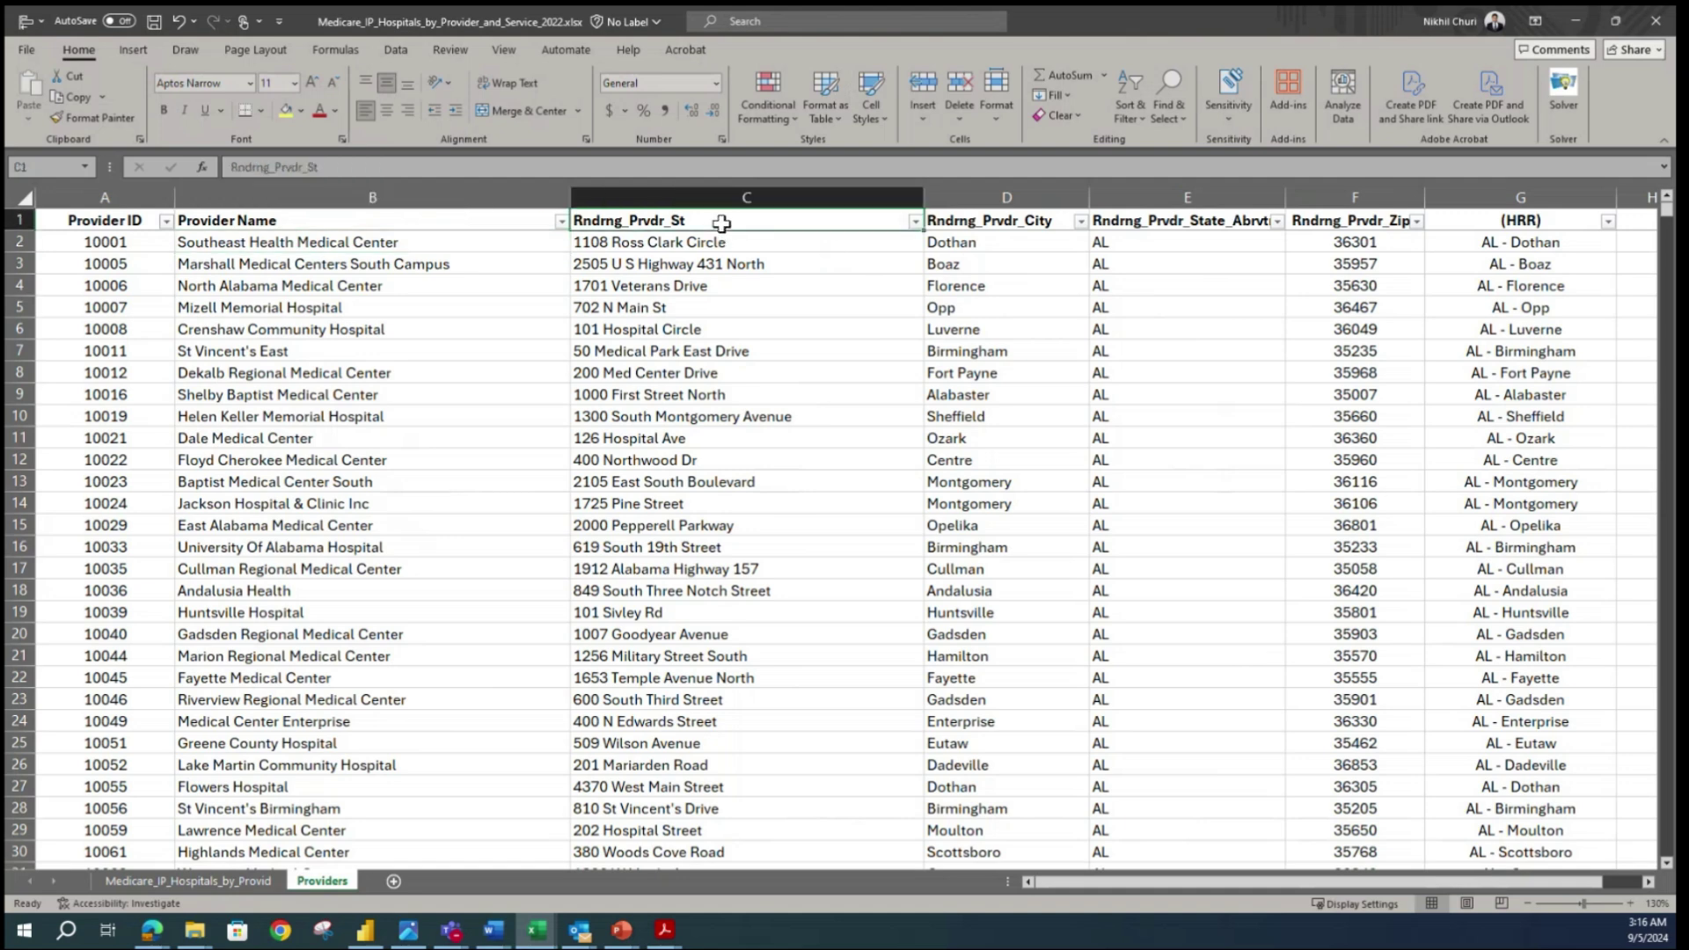
text(Provid)
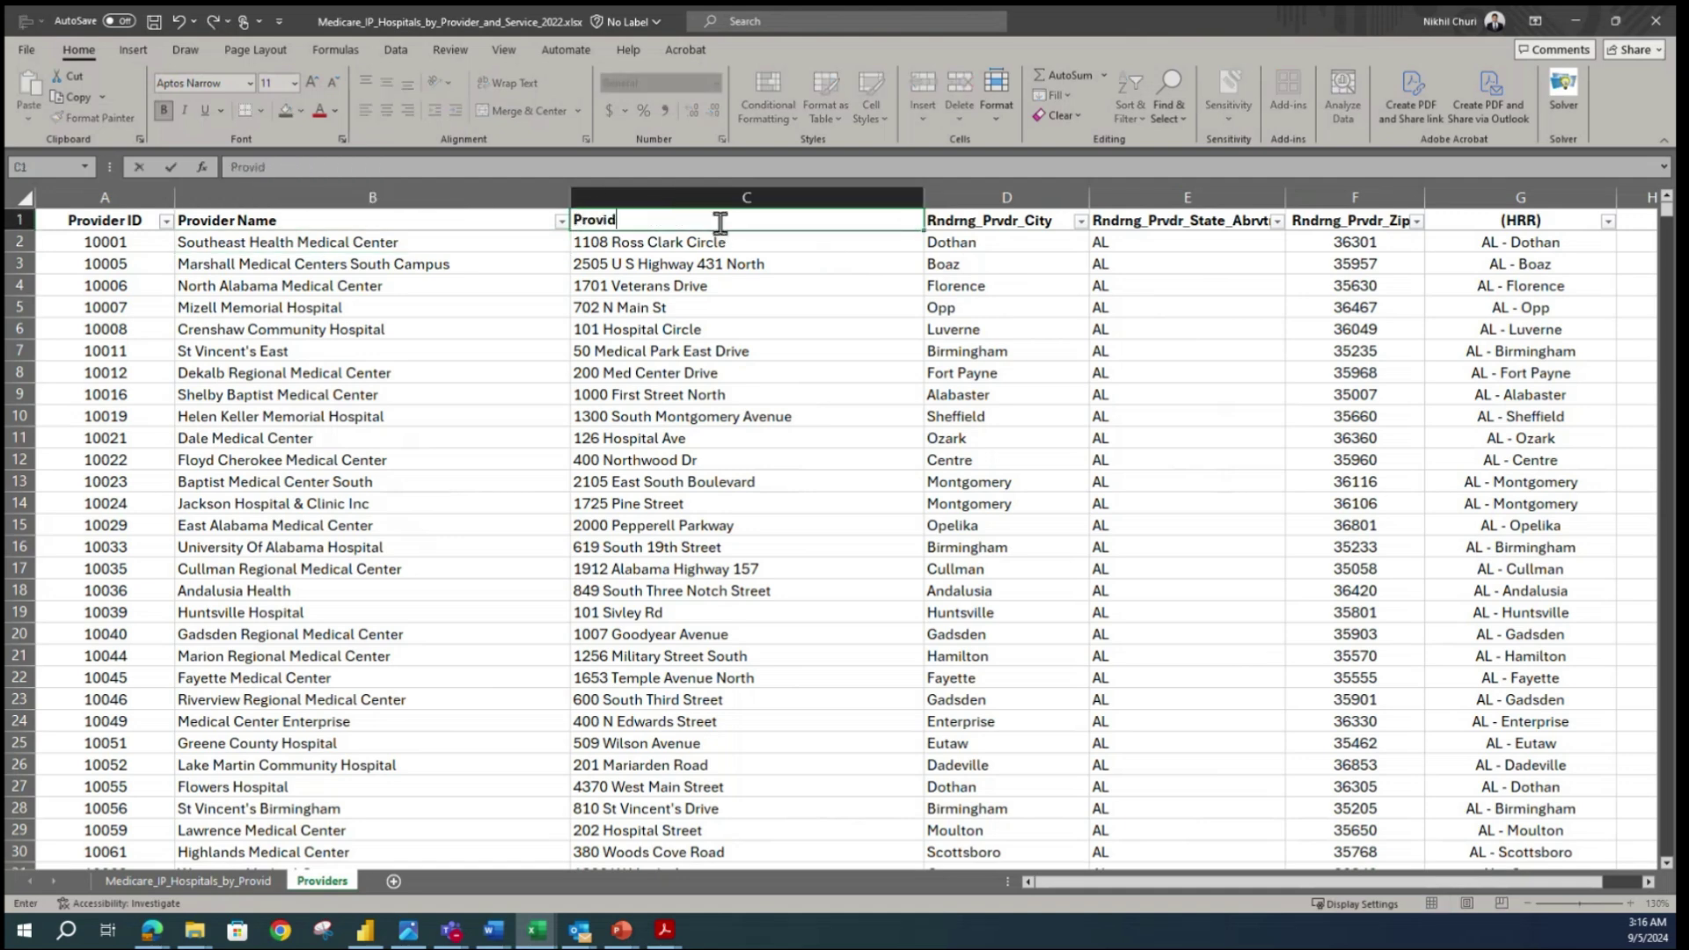
text(er Street Address)
key(Return)
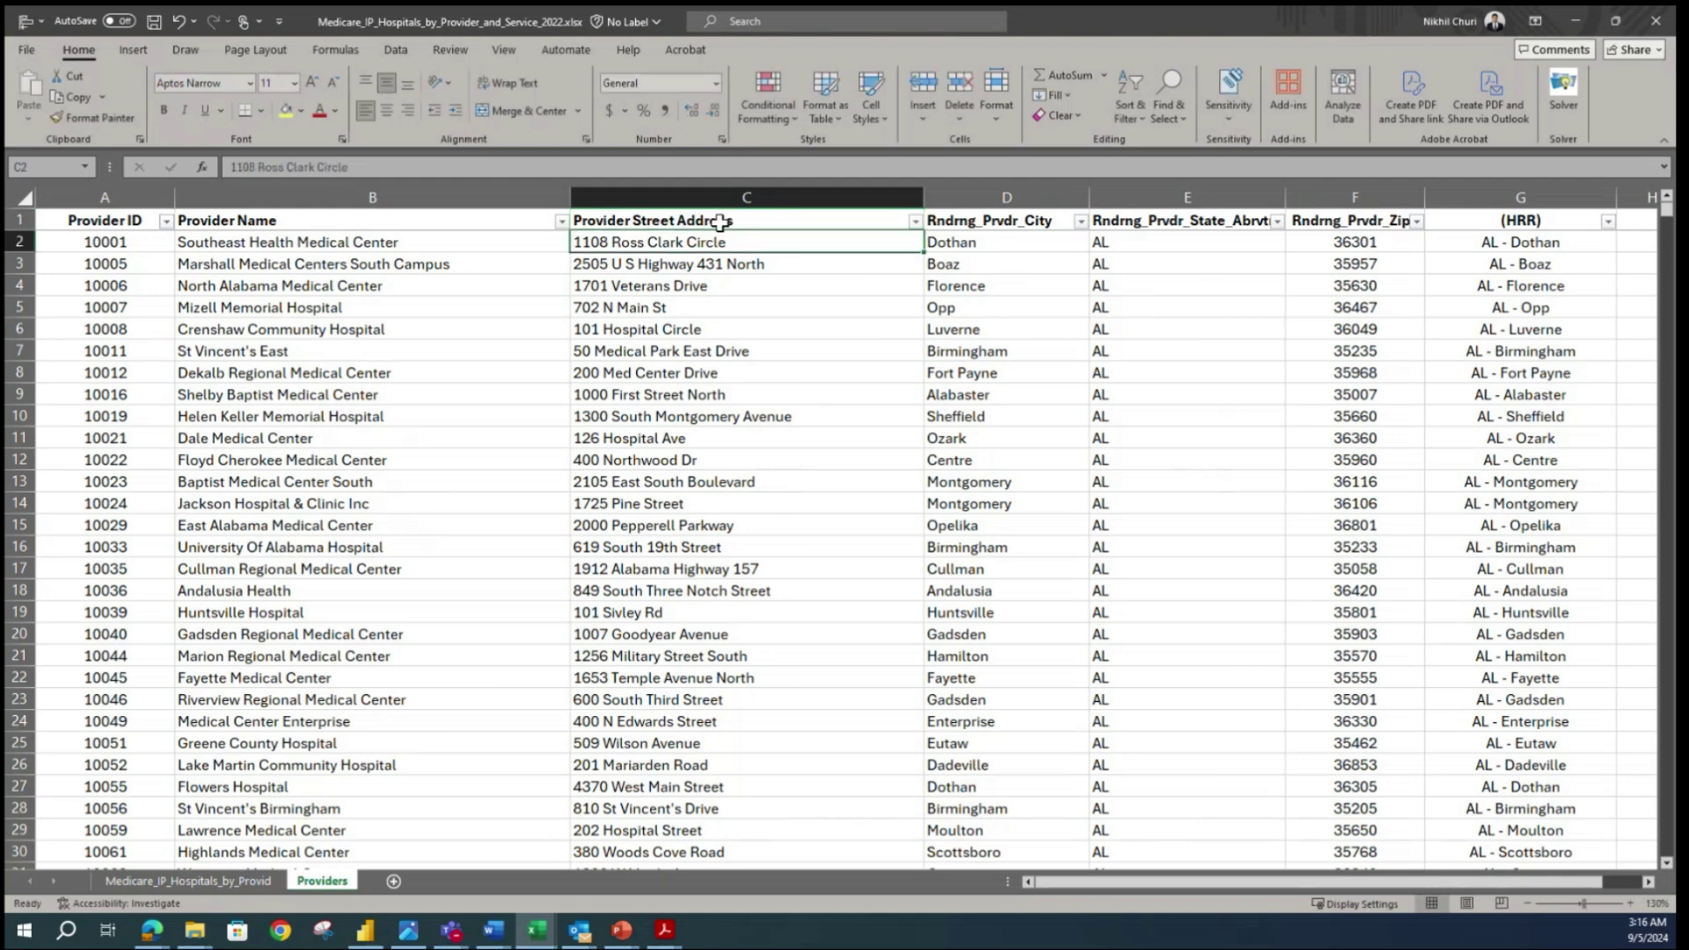
- Change the Rndrng_Prvdr_City header in cell D1 to Provider City by replacing its prefix
click(1037, 221)
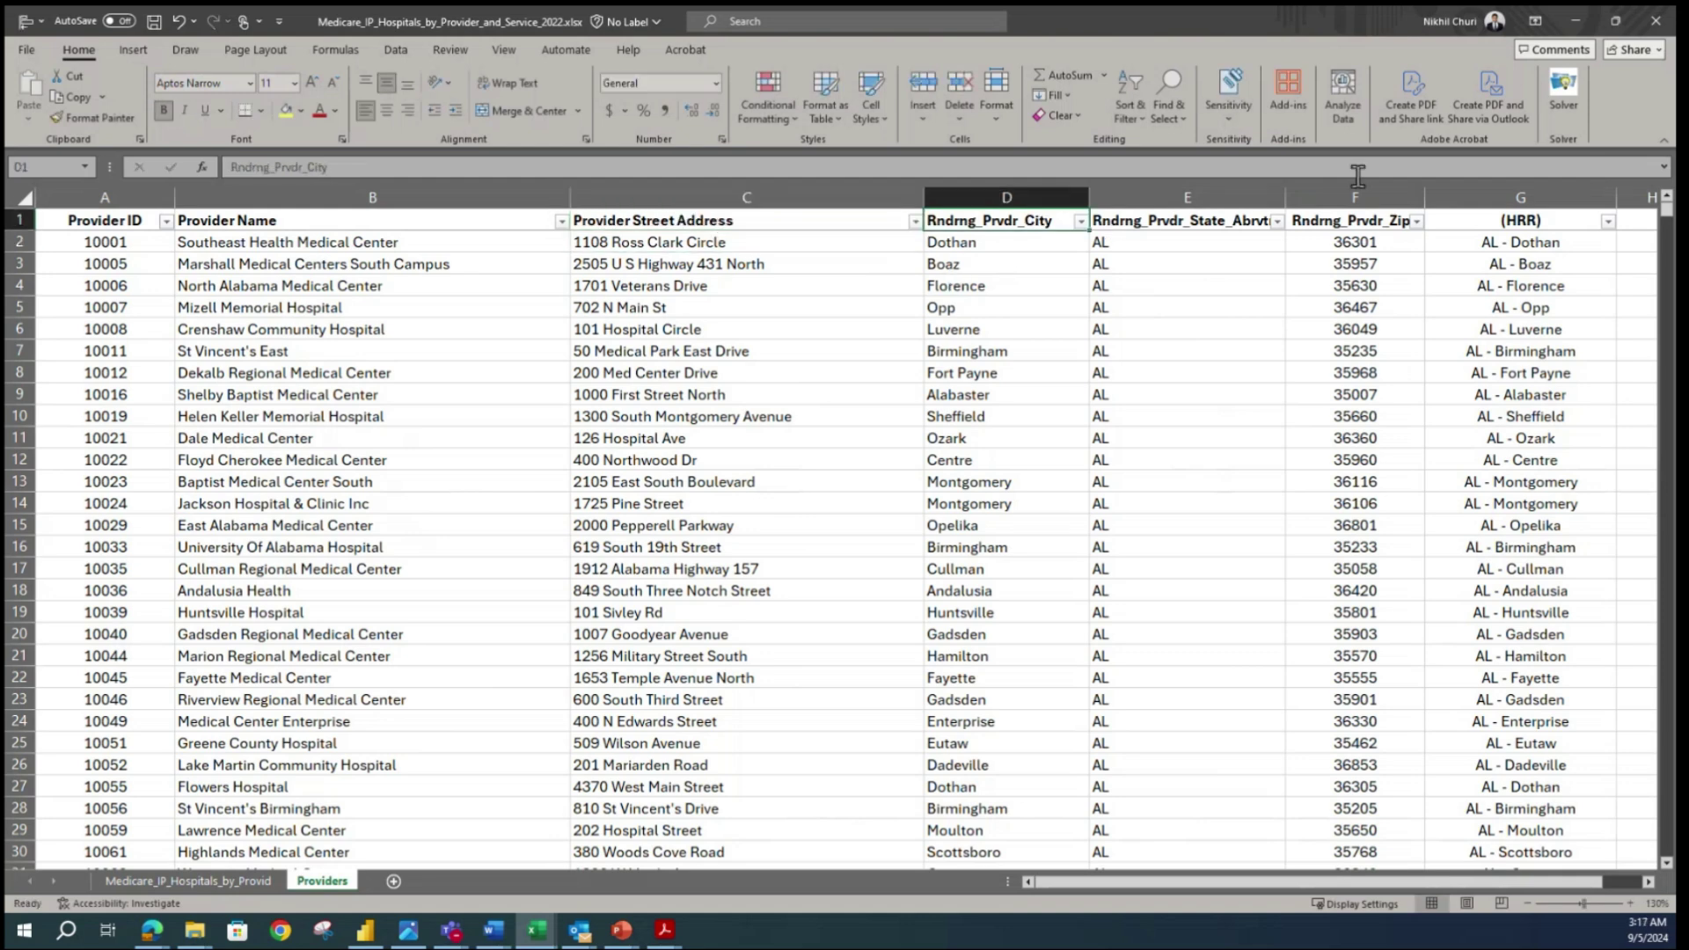
double_click(1038, 227)
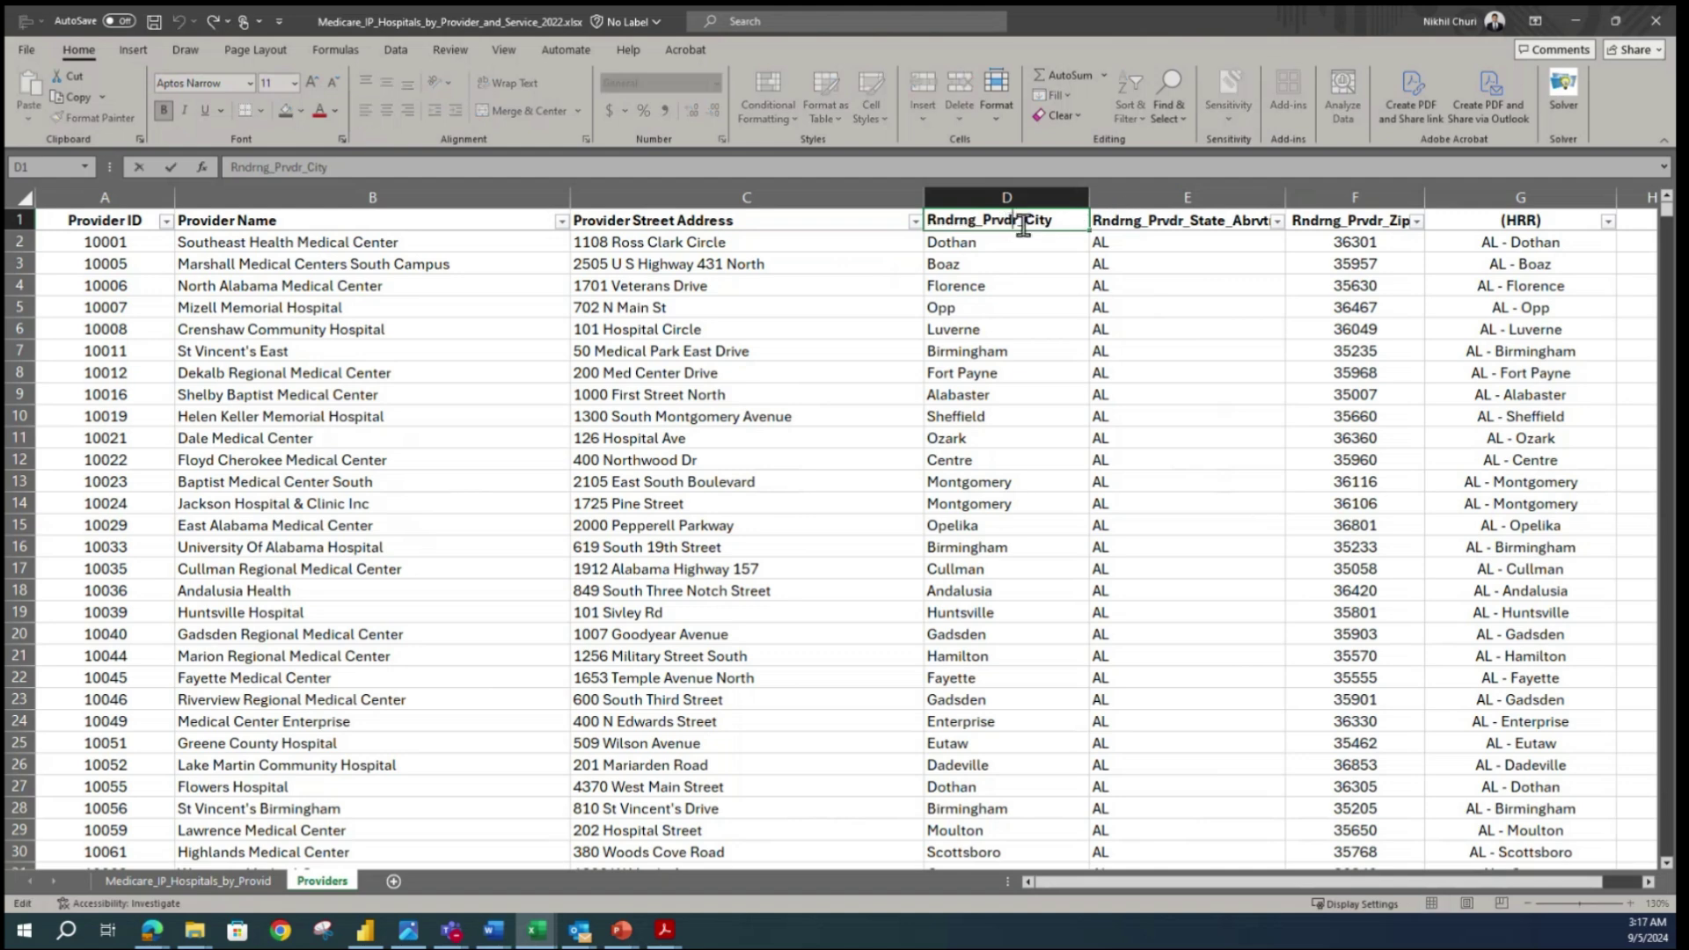
drag(961, 220, 651, 195)
text(Provi)
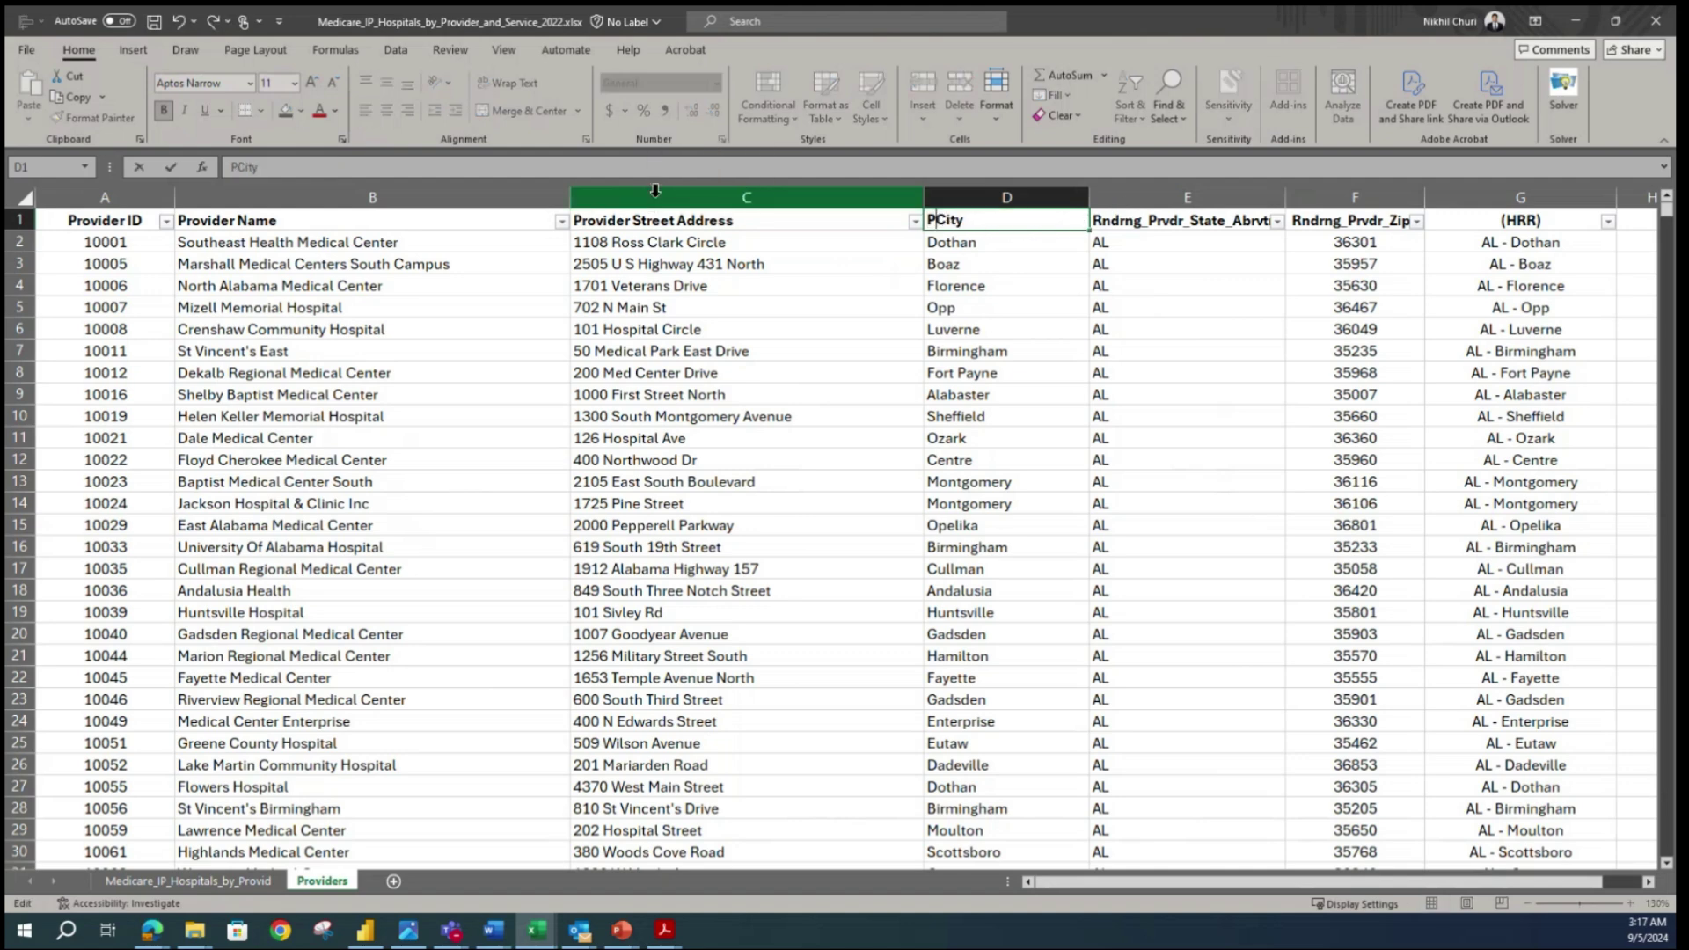
text(der)
key(Return)
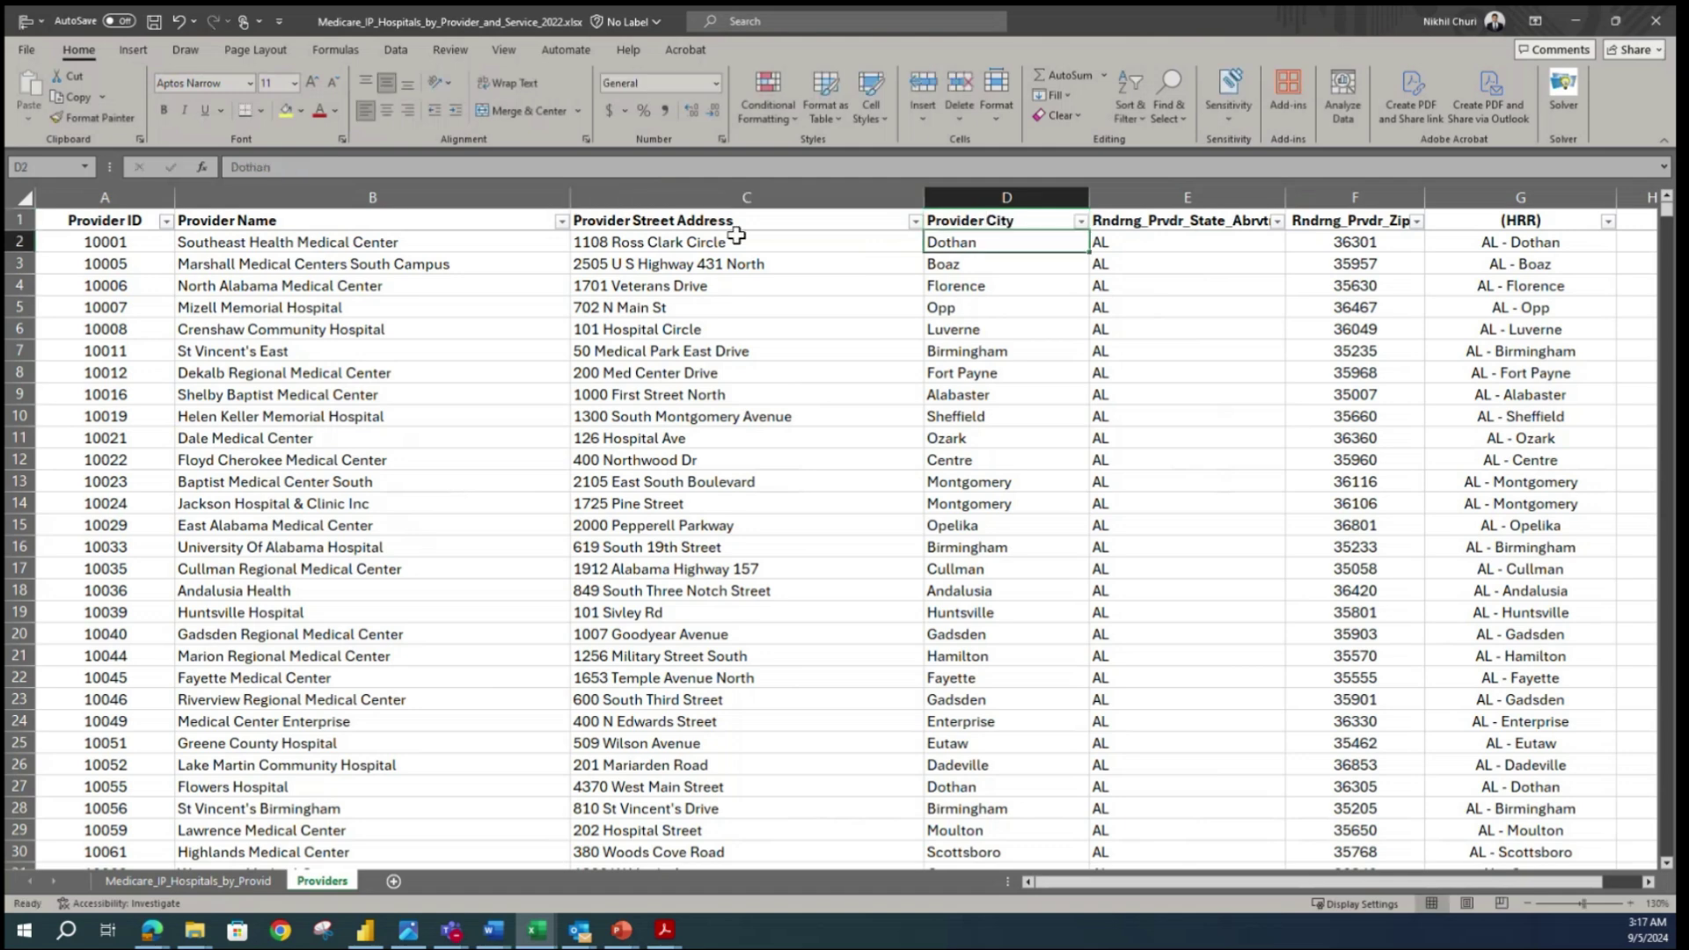
- Change the Rndrng_Prvdr_State_Abrvtn header in cell E1 to Provider State, removing the abbreviation suffix and the old prefix
double_click(1232, 222)
drag(1283, 222, 1233, 222)
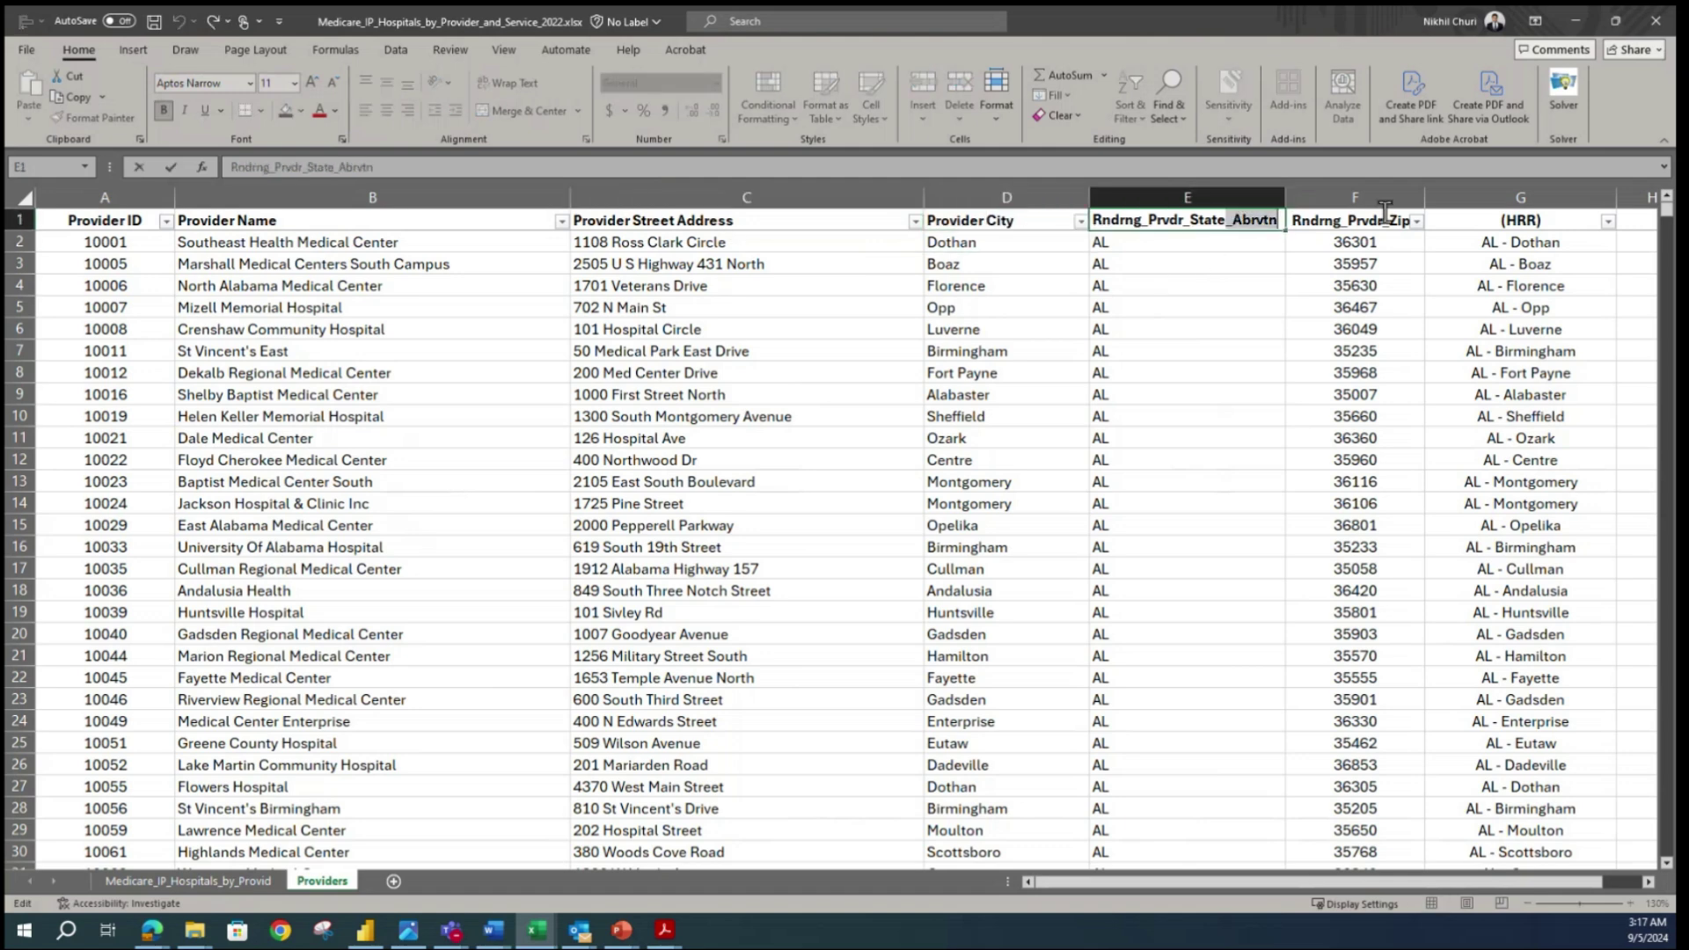
key(BackSpace)
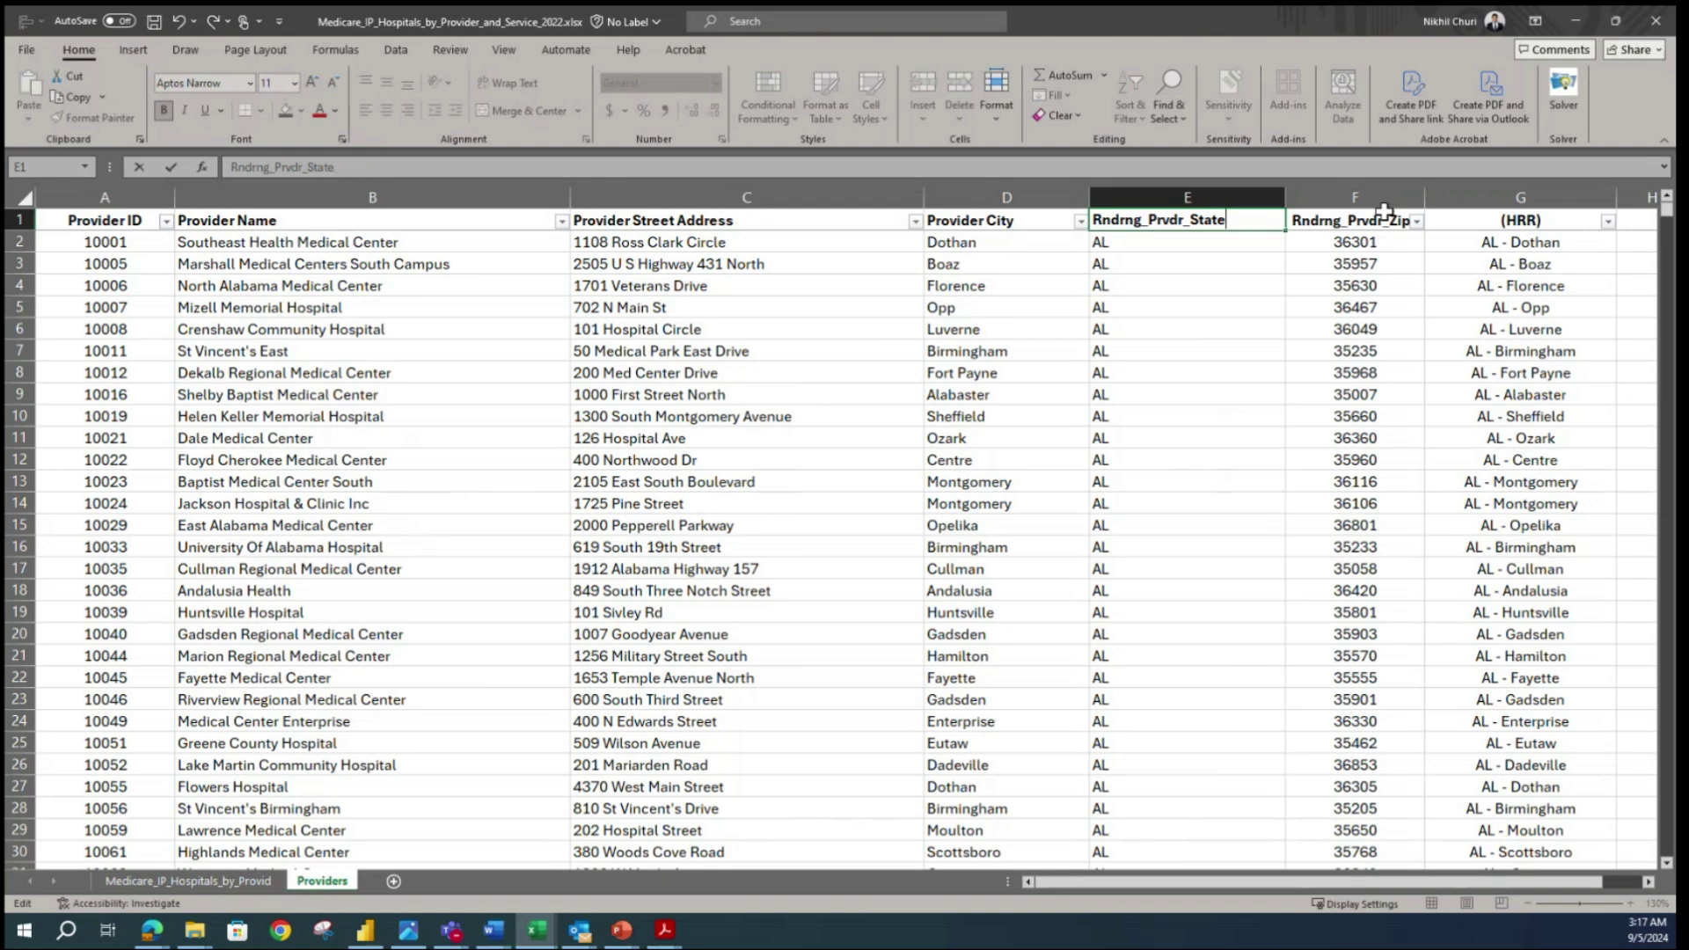
key(BackSpace)
key(BackSpace)
key(BackSpace)
key(BackSpace)
key(BackSpace)
key(BackSpace)
key(BackSpace)
key(BackSpace)
key(BackSpace)
key(BackSpace)
key(BackSpace)
key(BackSpace)
key(BackSpace)
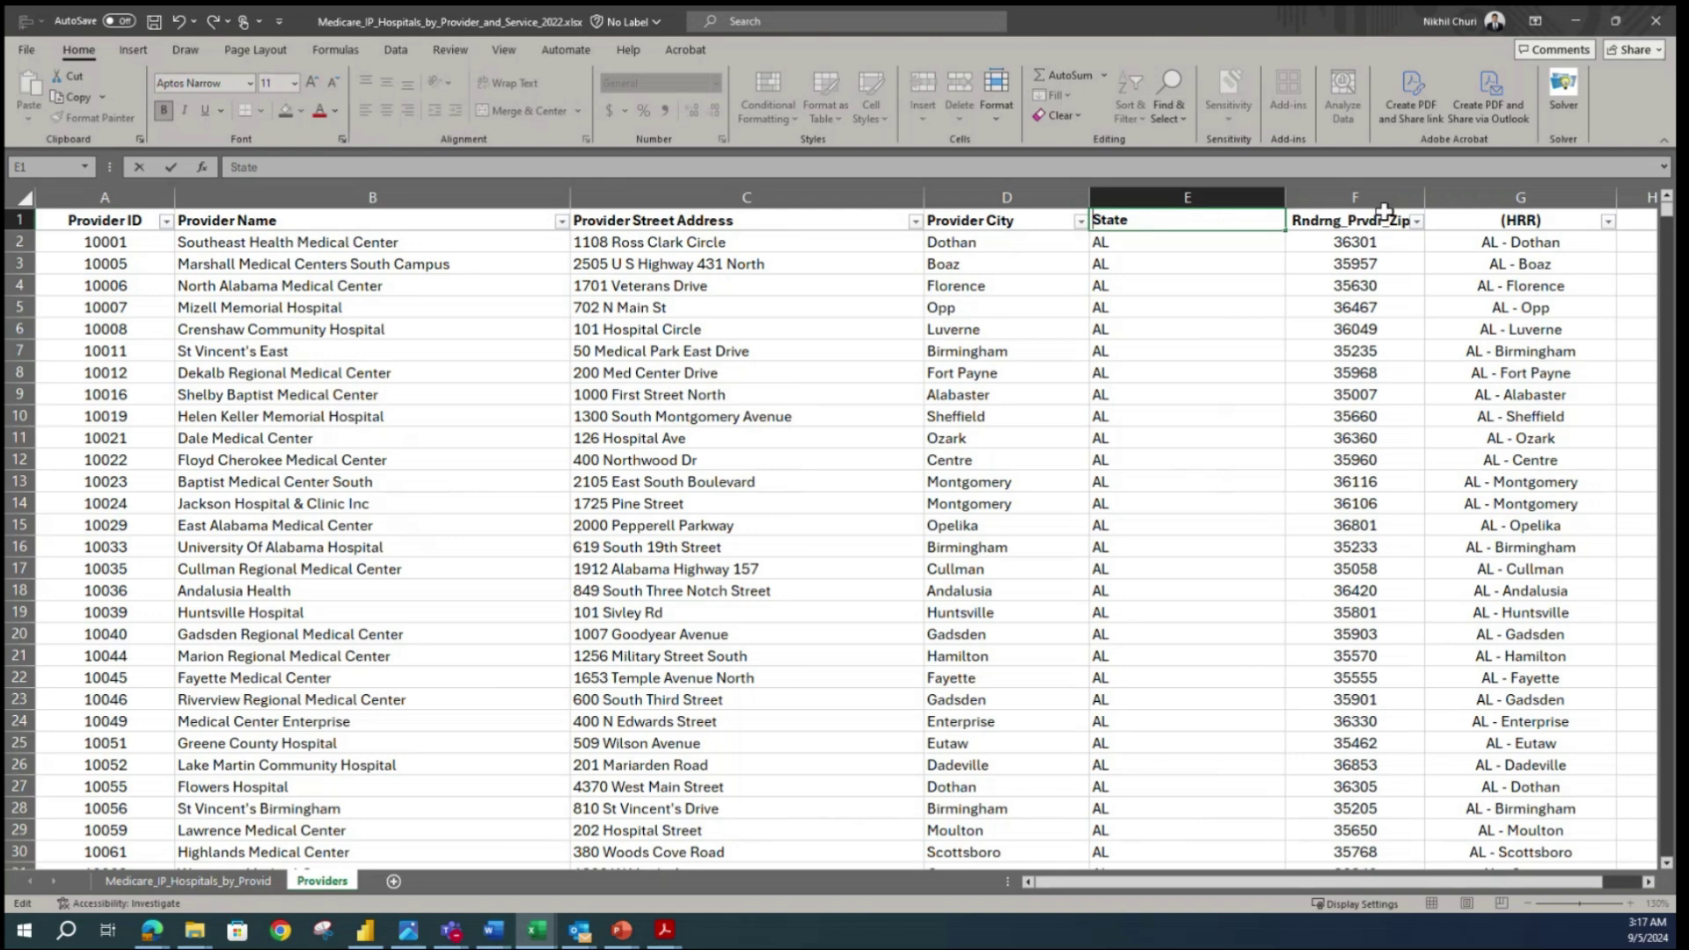
text(Provider)
key(Return)
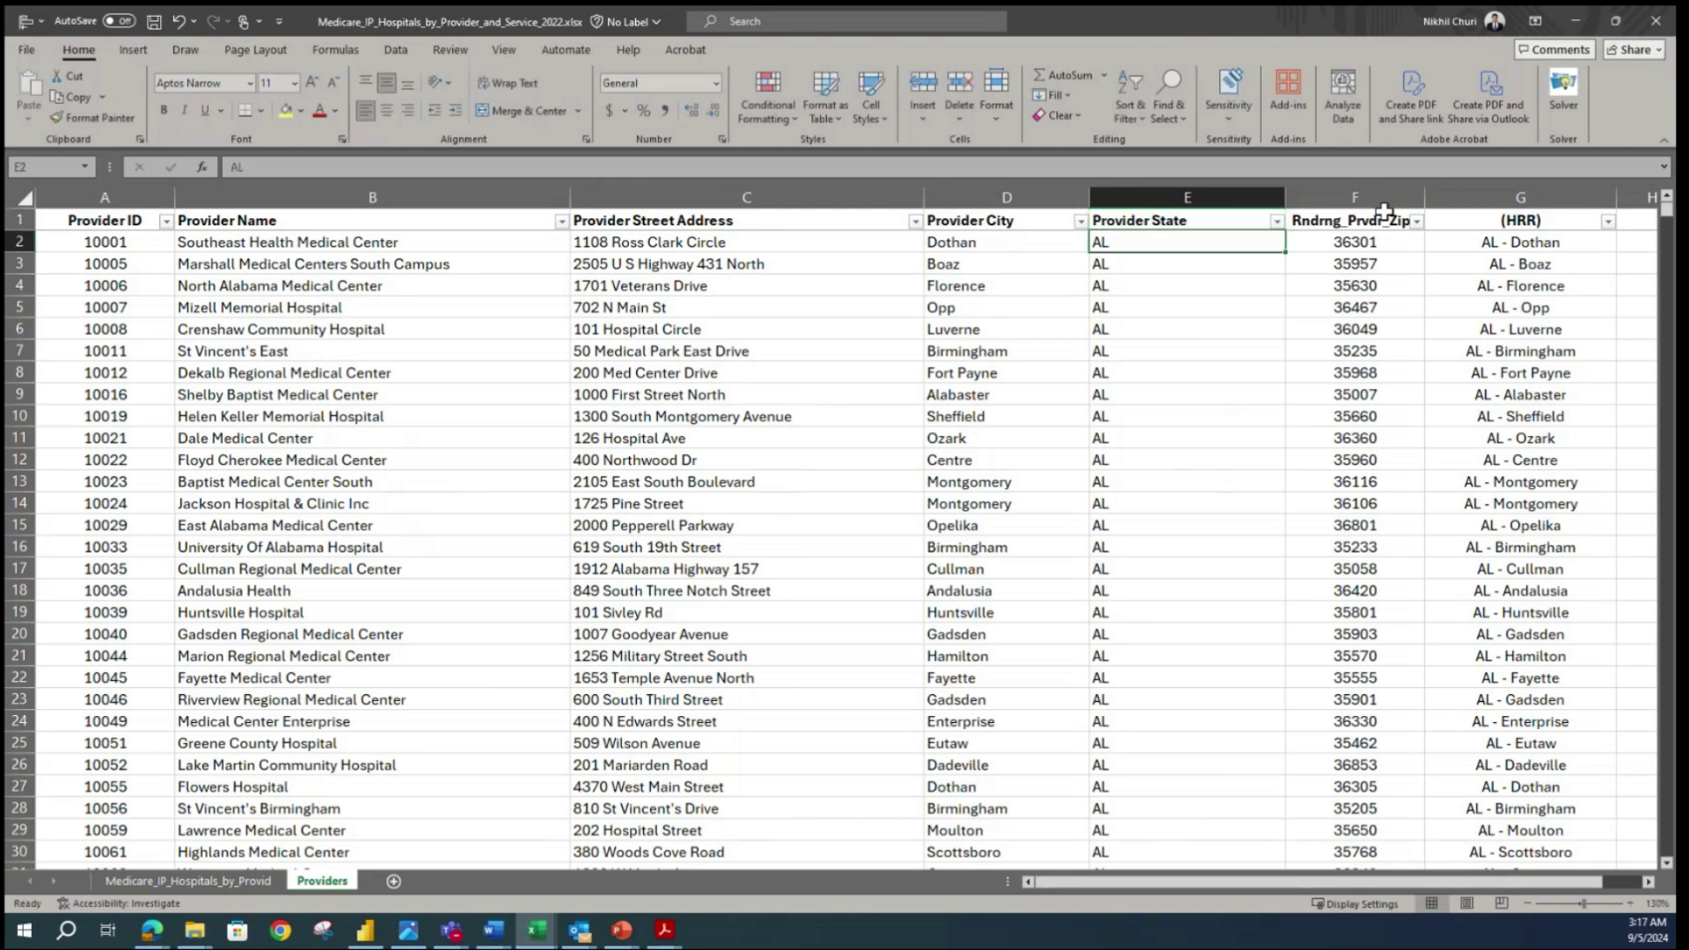
- Rename the Rndrng_Prvdr_Zip5 header in cell F1 as Provider Zip Code
double_click(1381, 220)
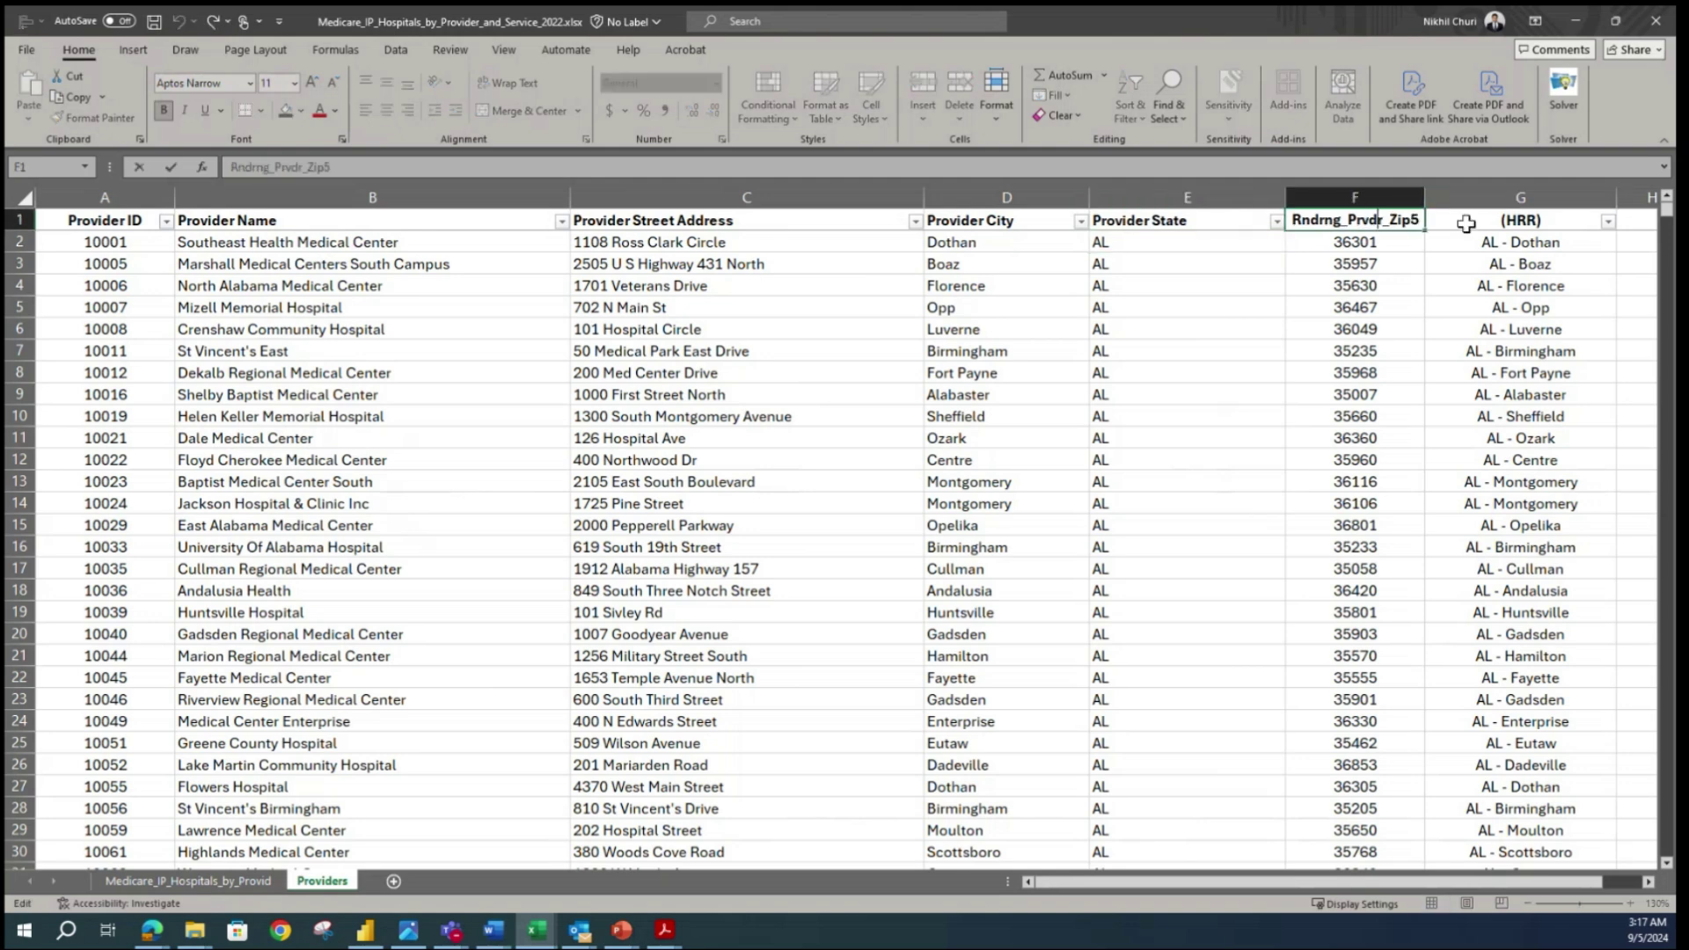
double_click(1408, 220)
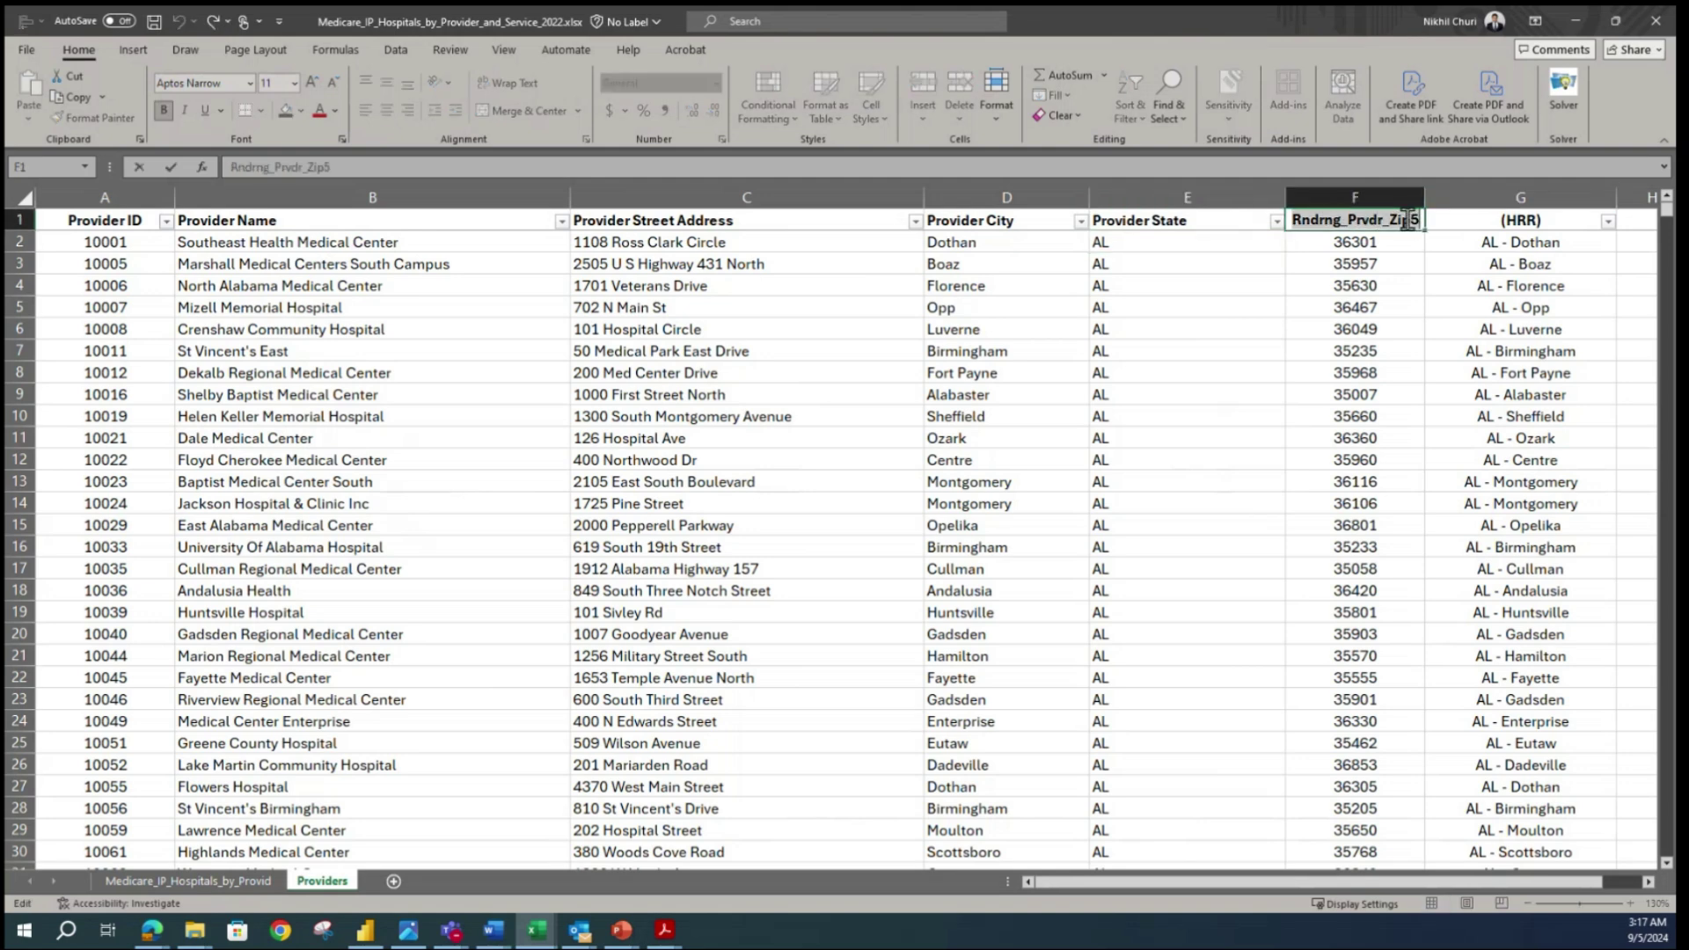
text(Provide)
text(r Zi)
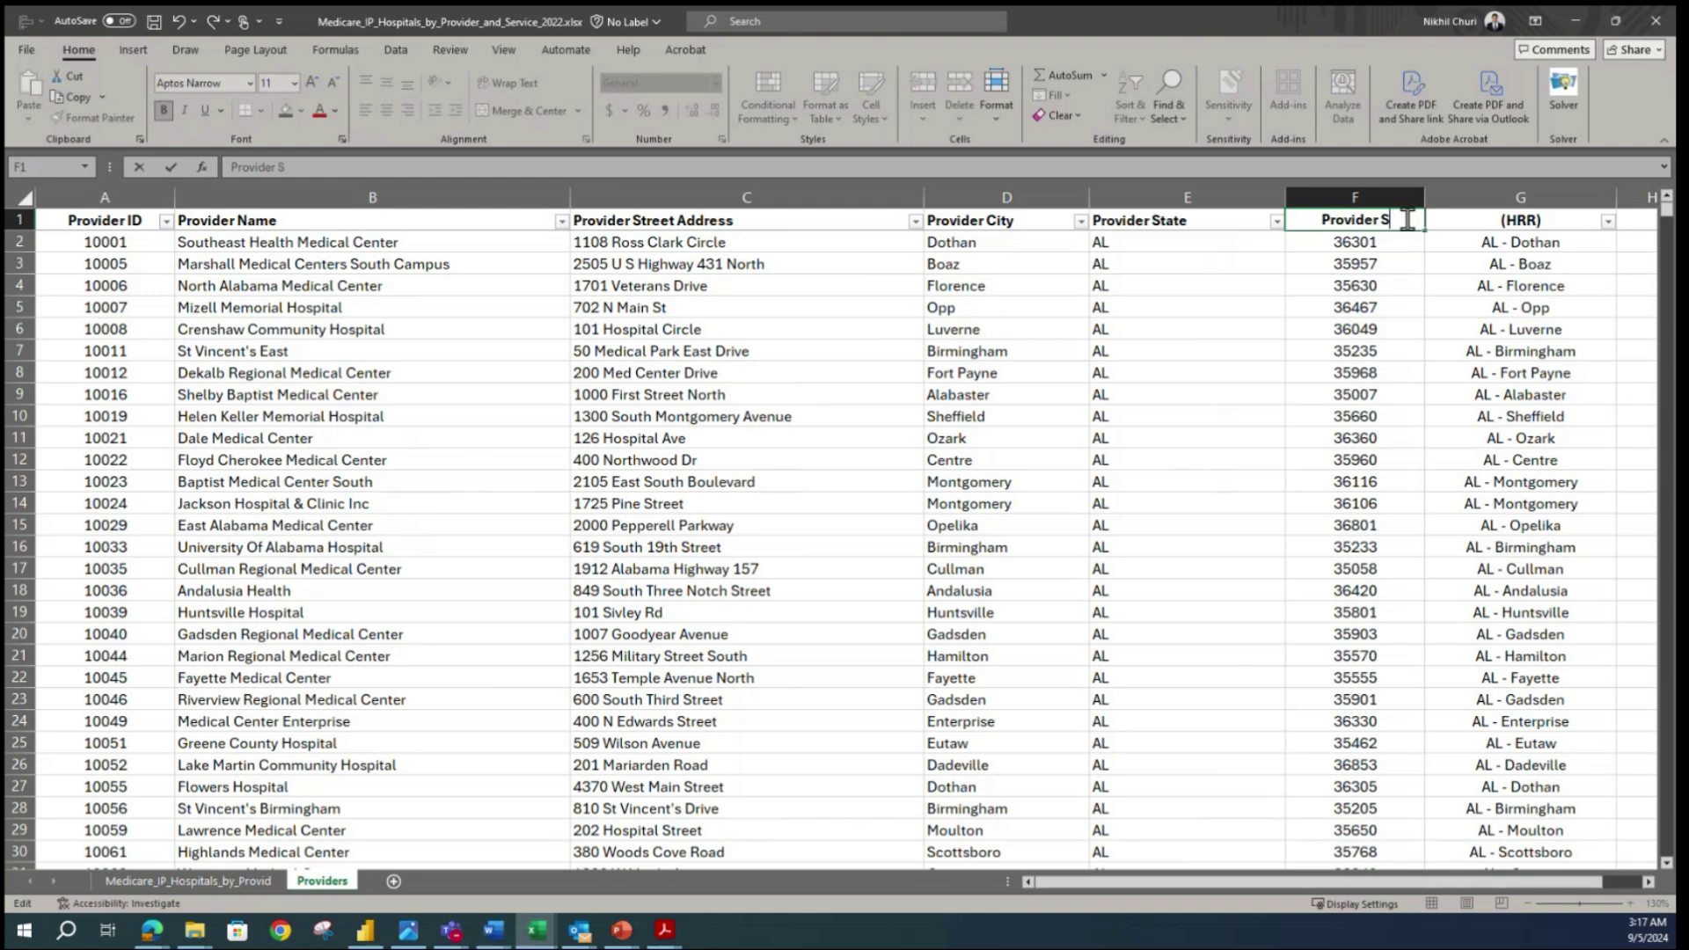
key(BackSpace)
key(BackSpace)
key(BackSpace)
text(Zip Code)
key(Return)
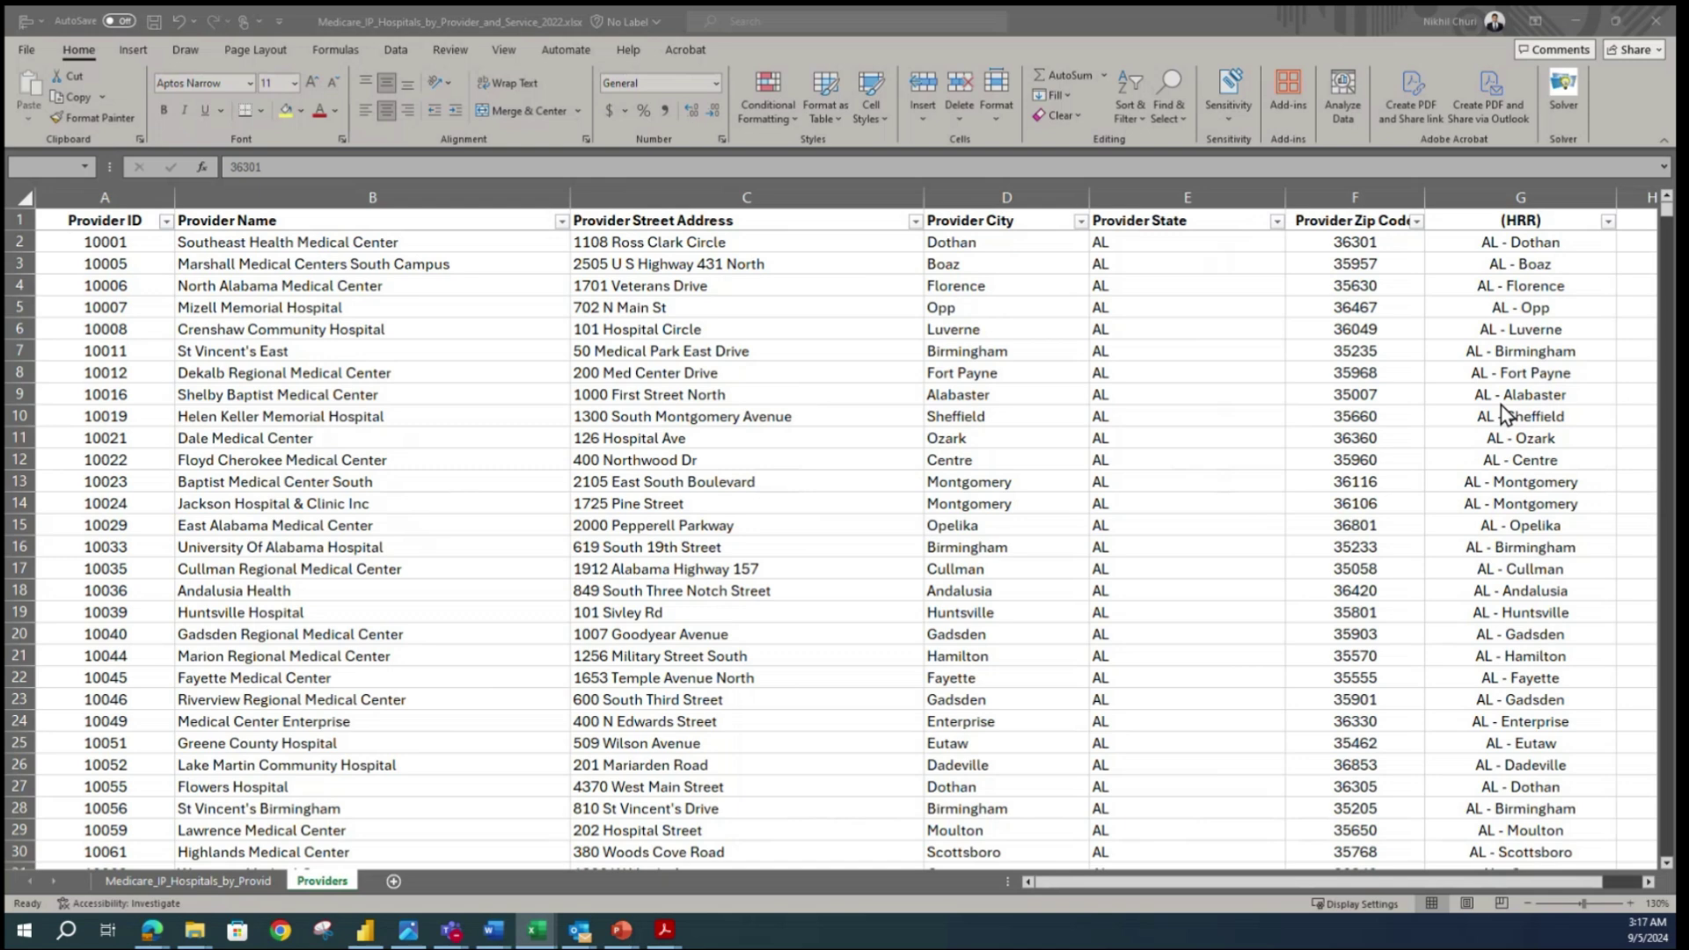
- Expand the (HRR) header in cell G1 to Hospital Referral Region (HRR) Description
click(1649, 880)
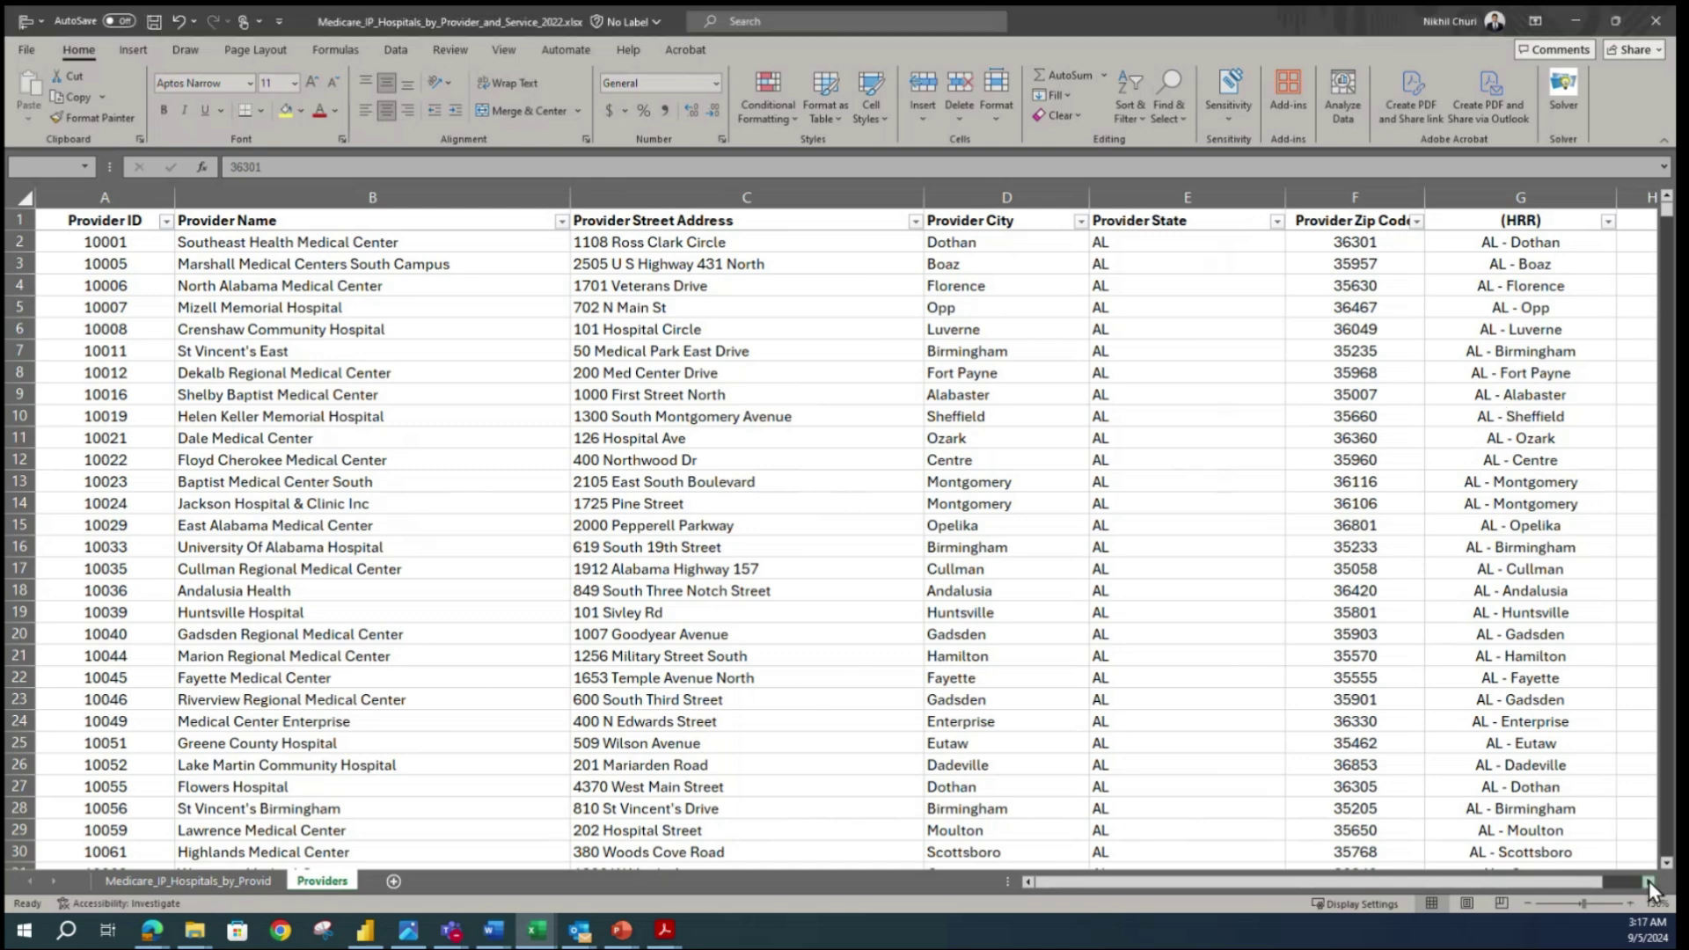
click(1649, 880)
click(1649, 880)
click(933, 223)
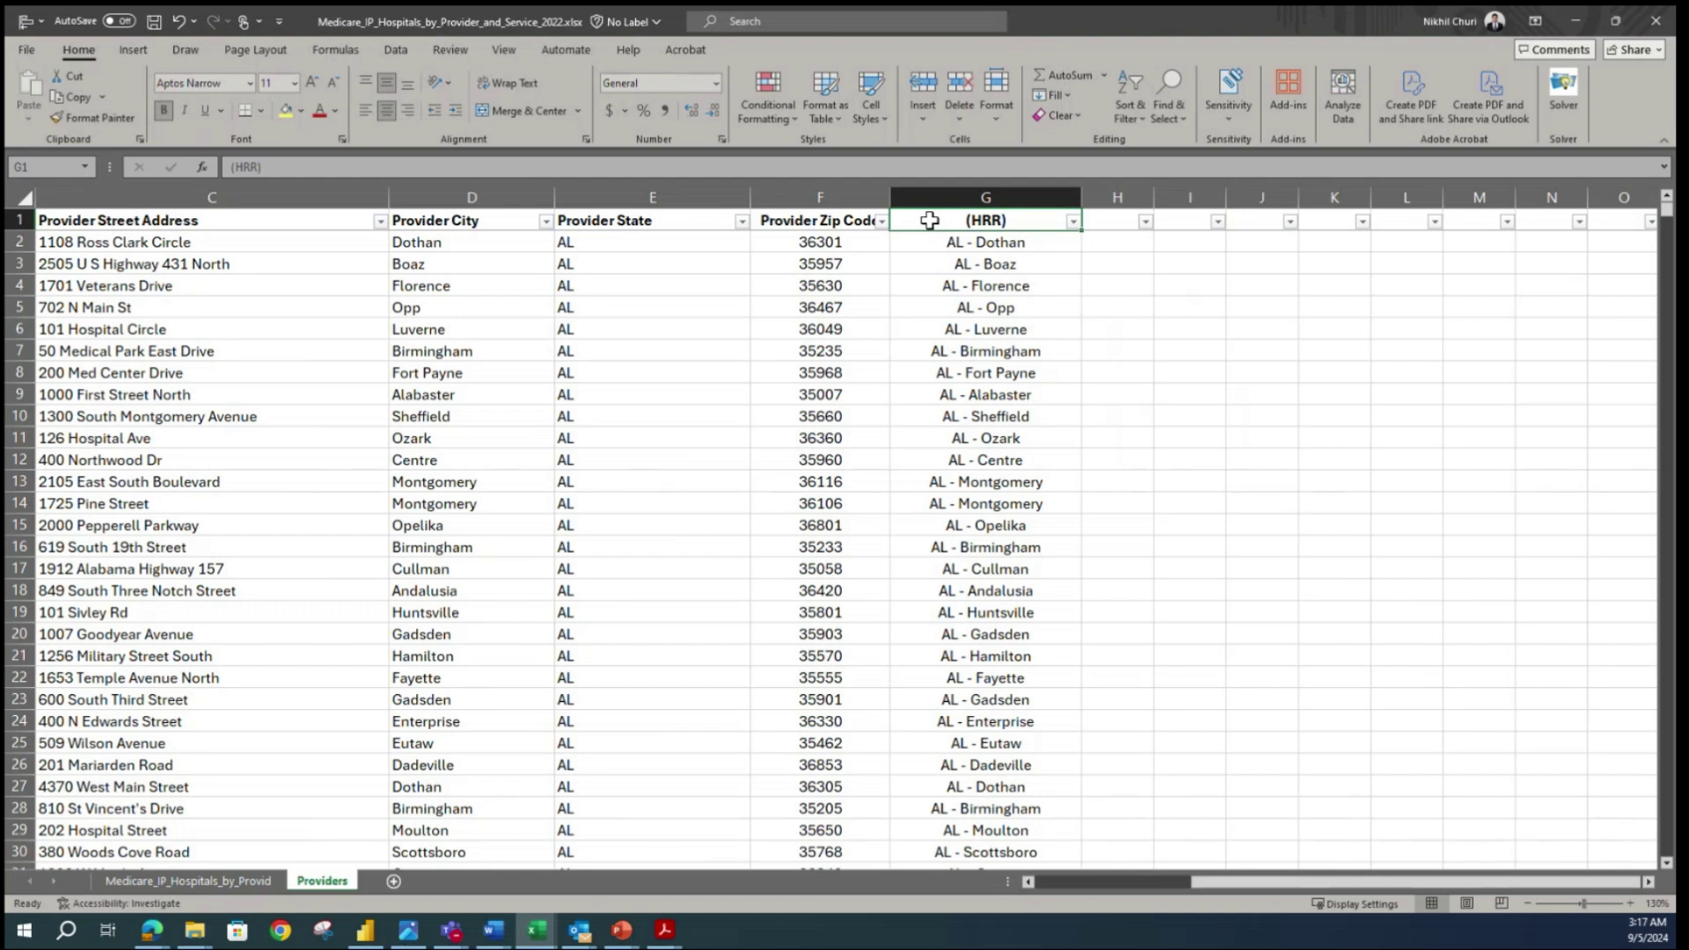
double_click(928, 219)
text(Hospital )
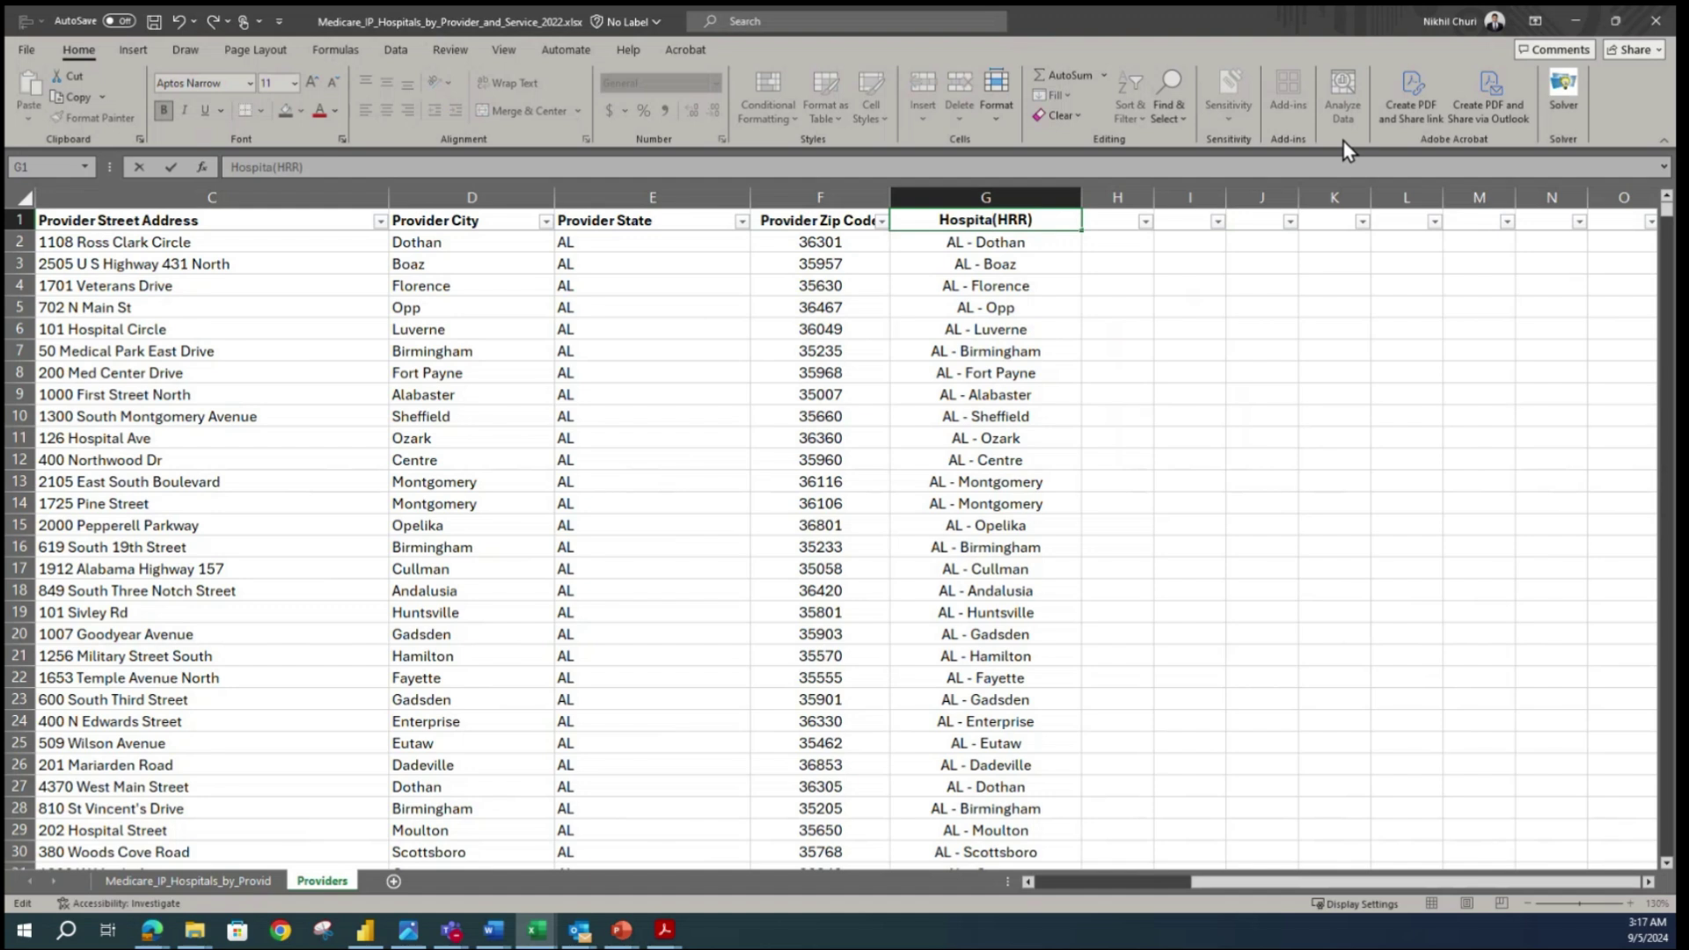
text(Referr)
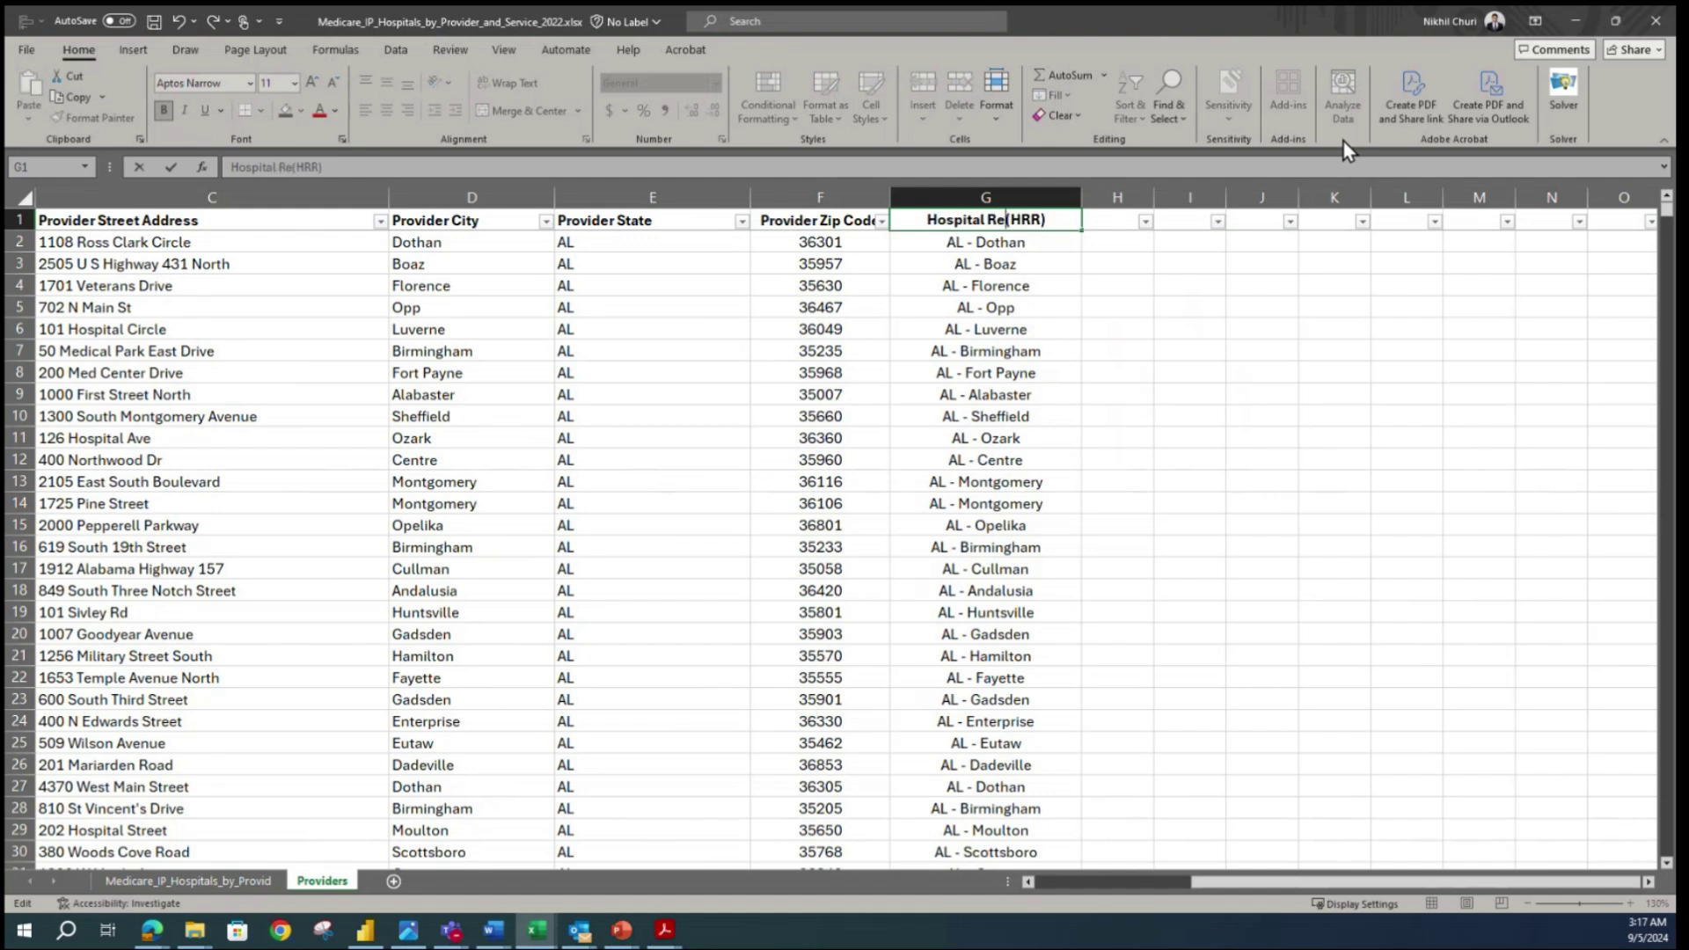
text(al )
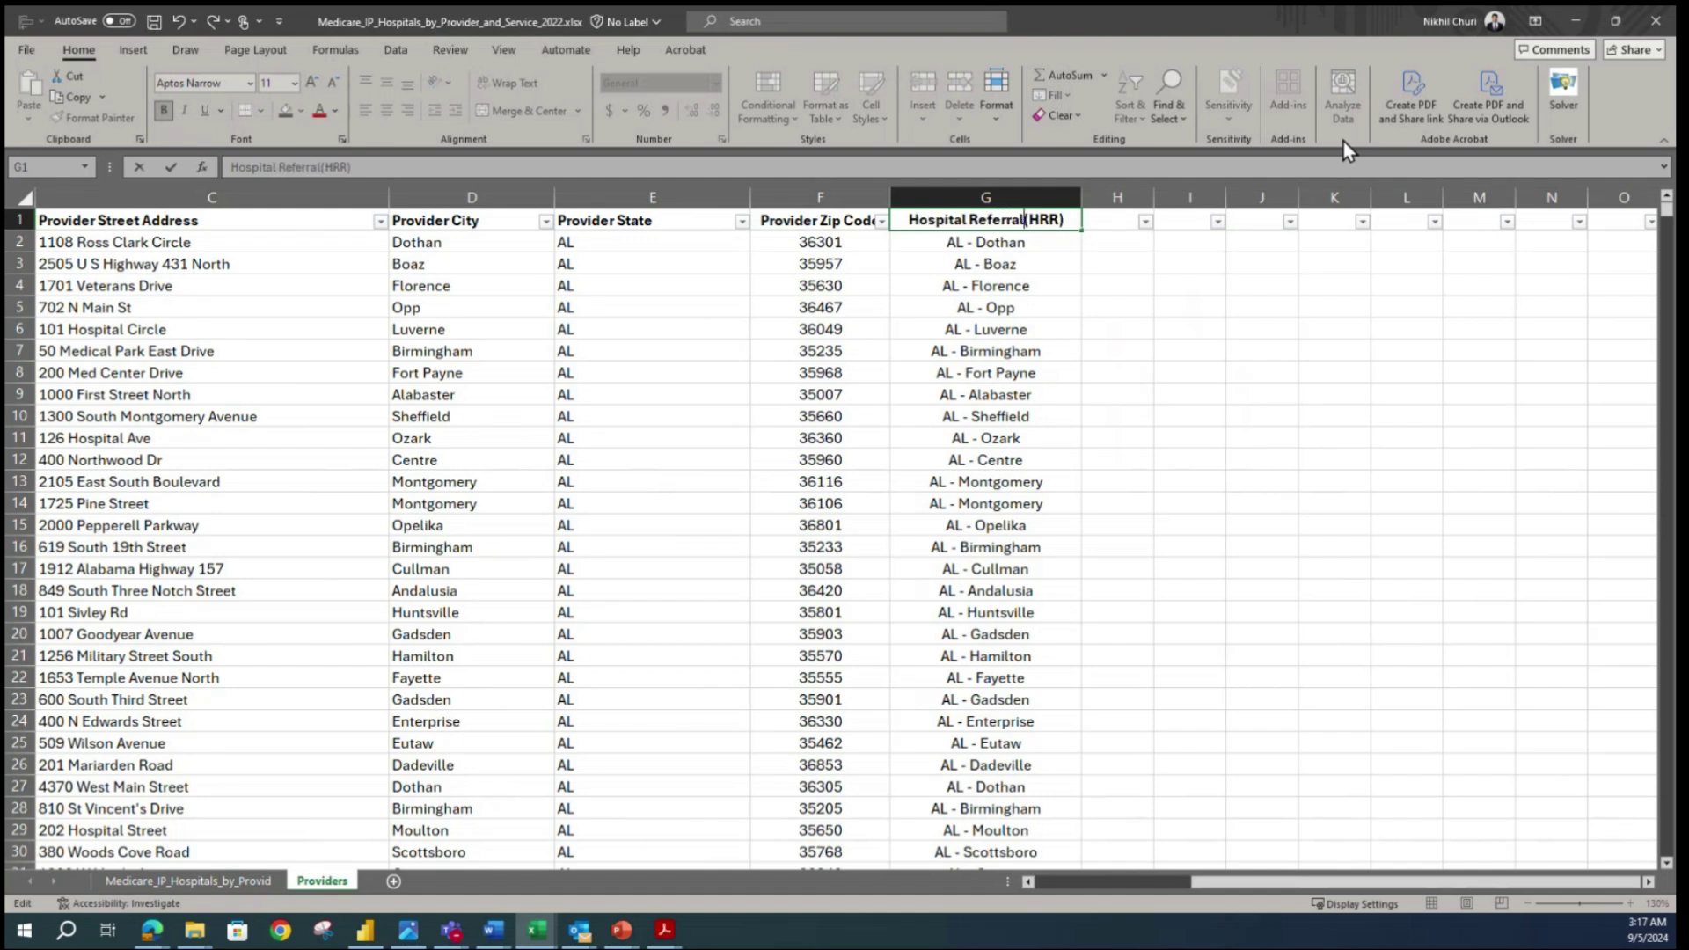
text(Region (HRR))
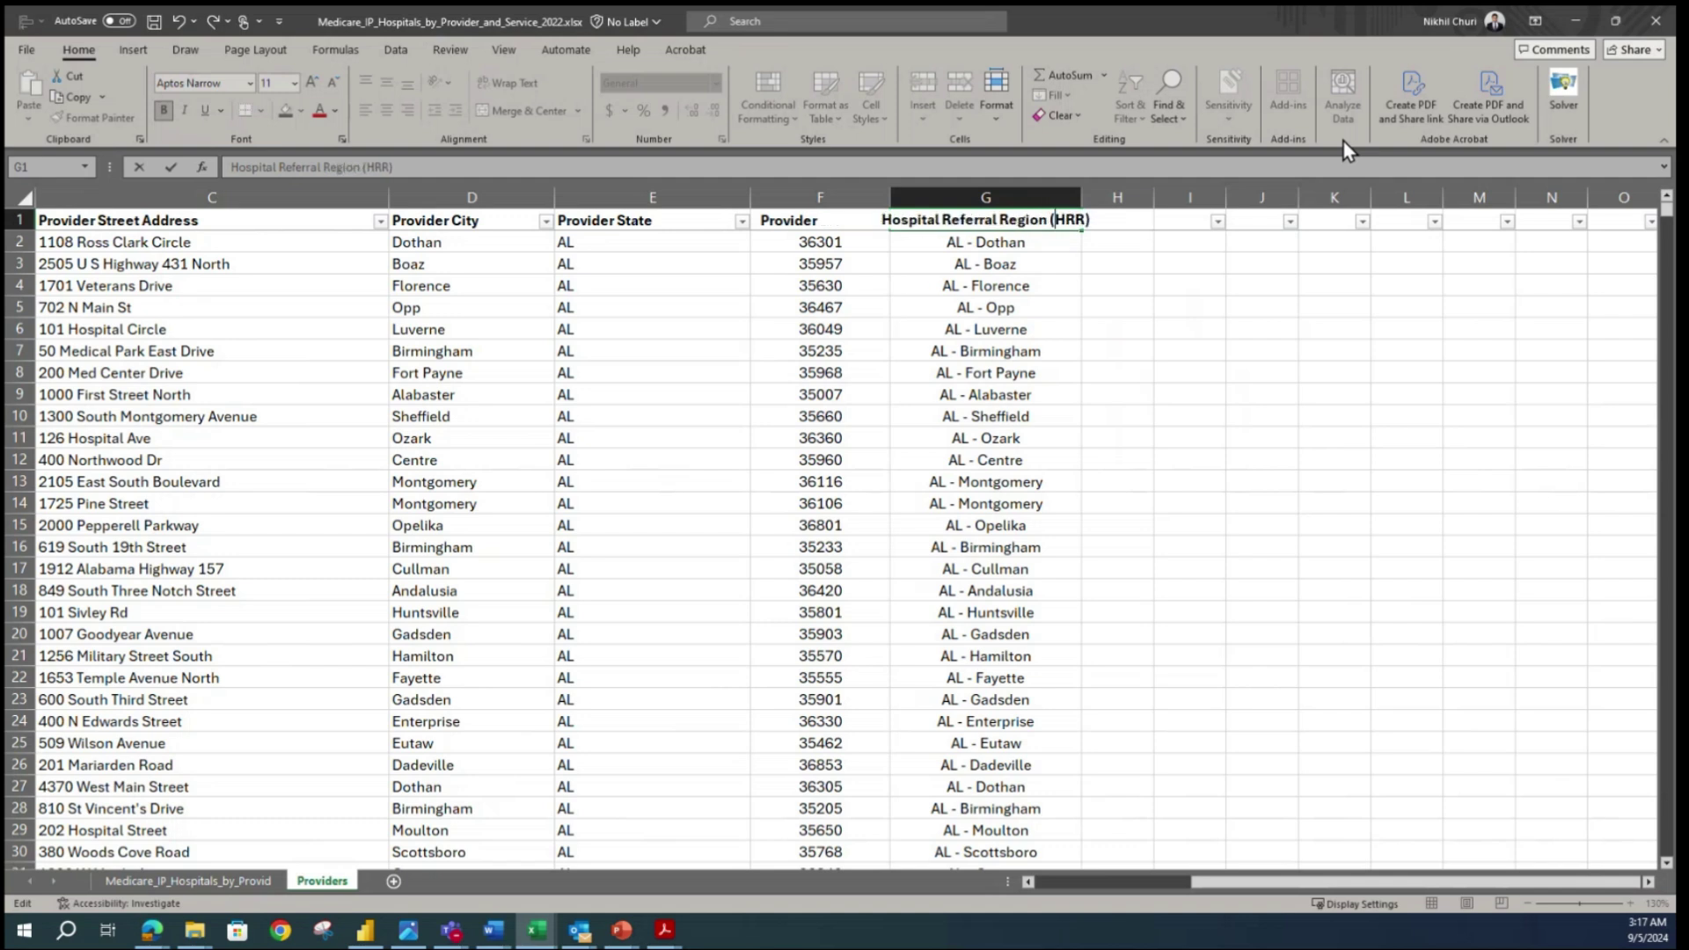
text( Description)
key(Return)
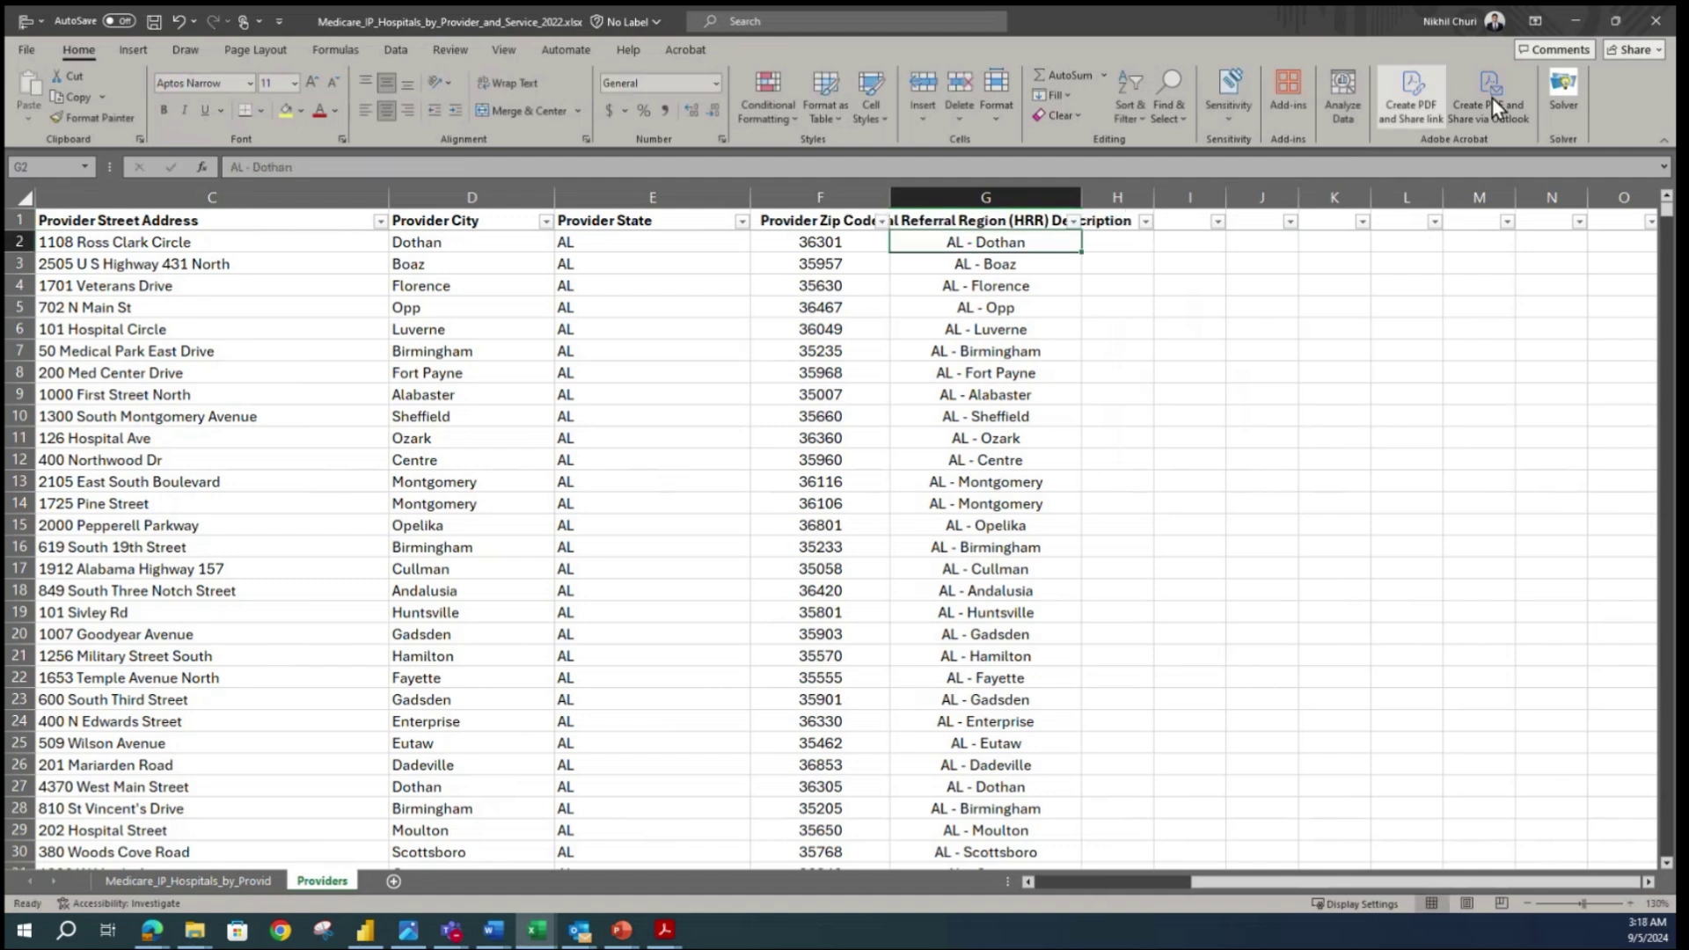
- Autofit column G to its full header text and save the workbook
double_click(1081, 197)
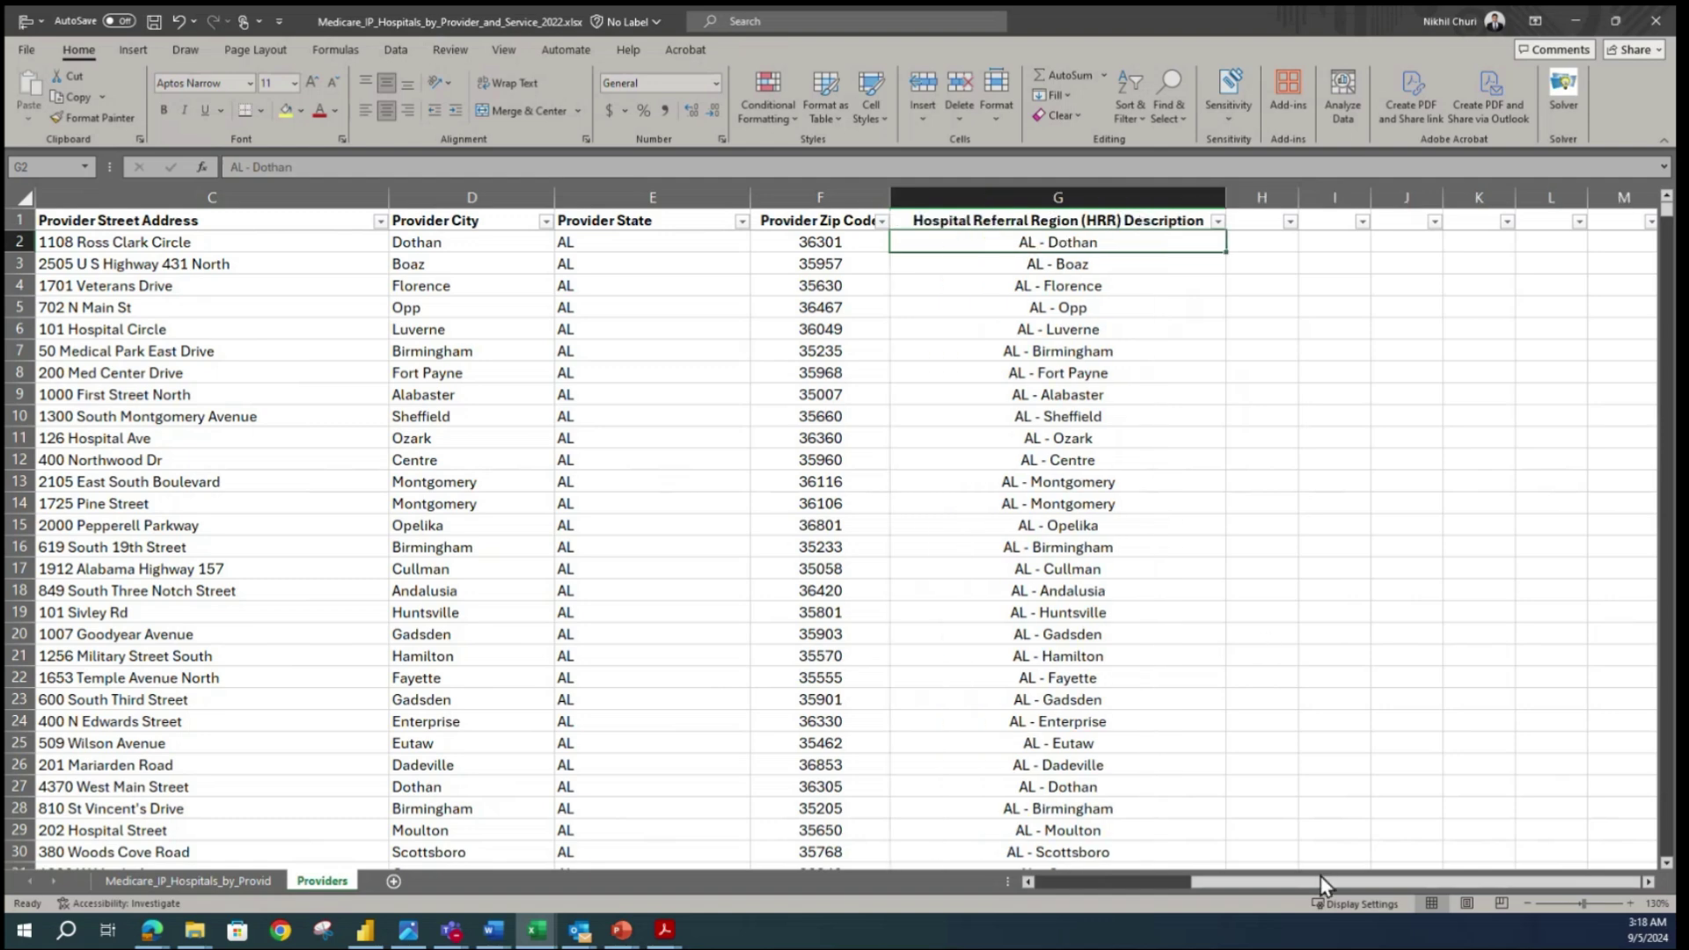
click(1041, 884)
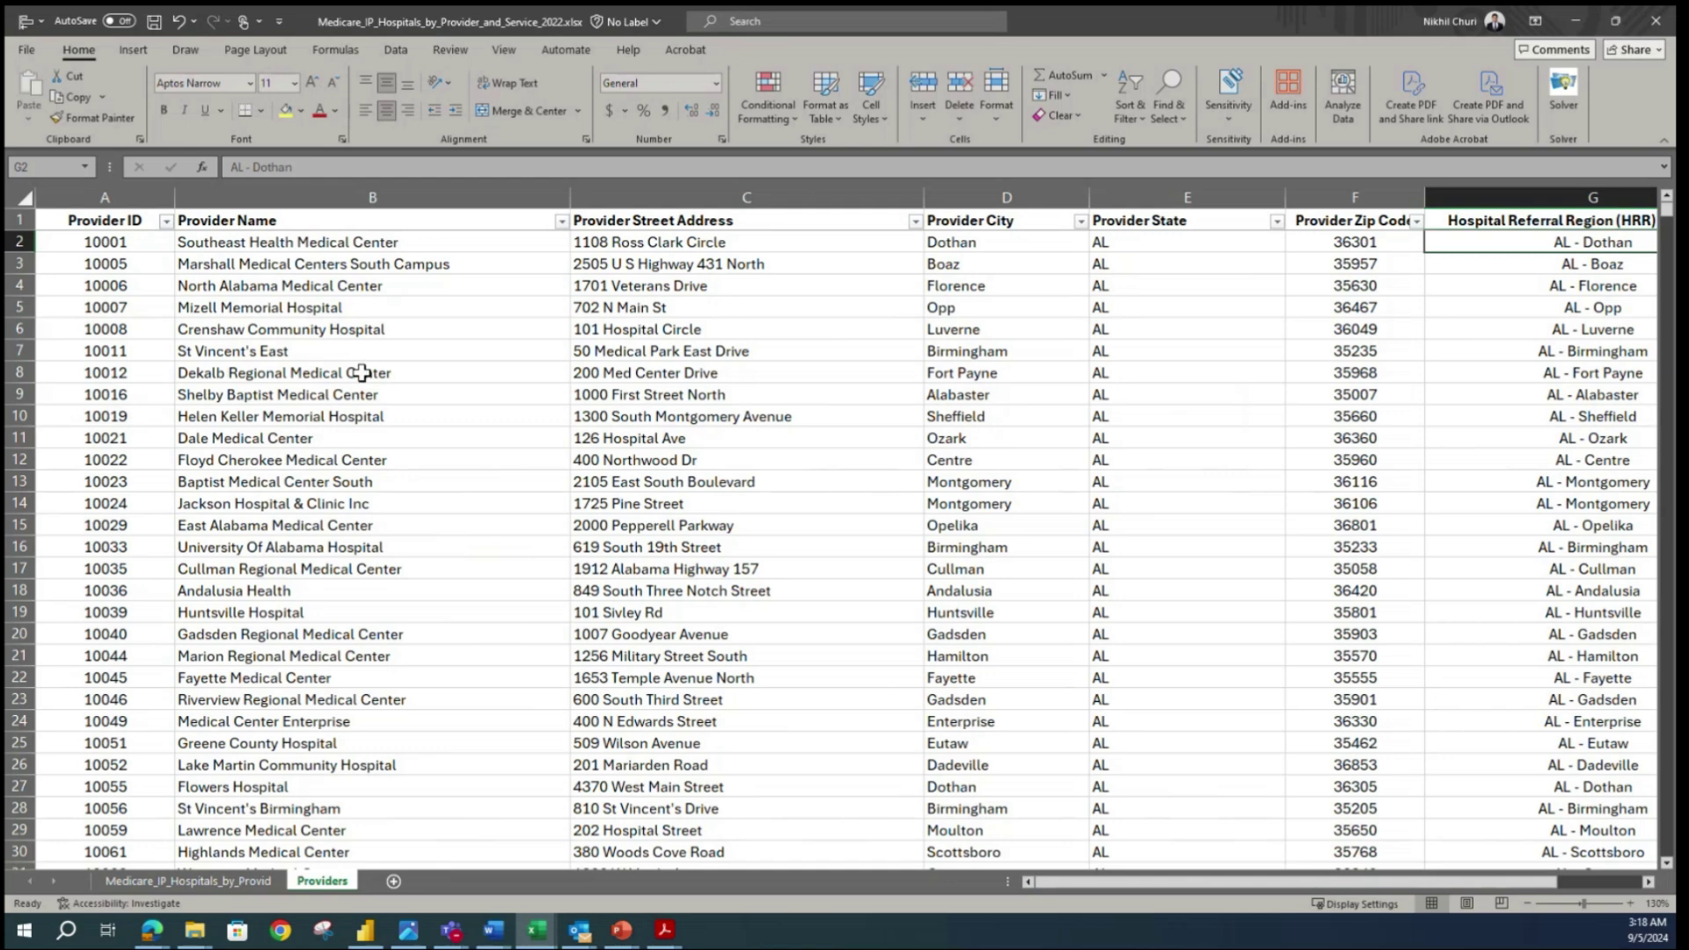
click(155, 22)
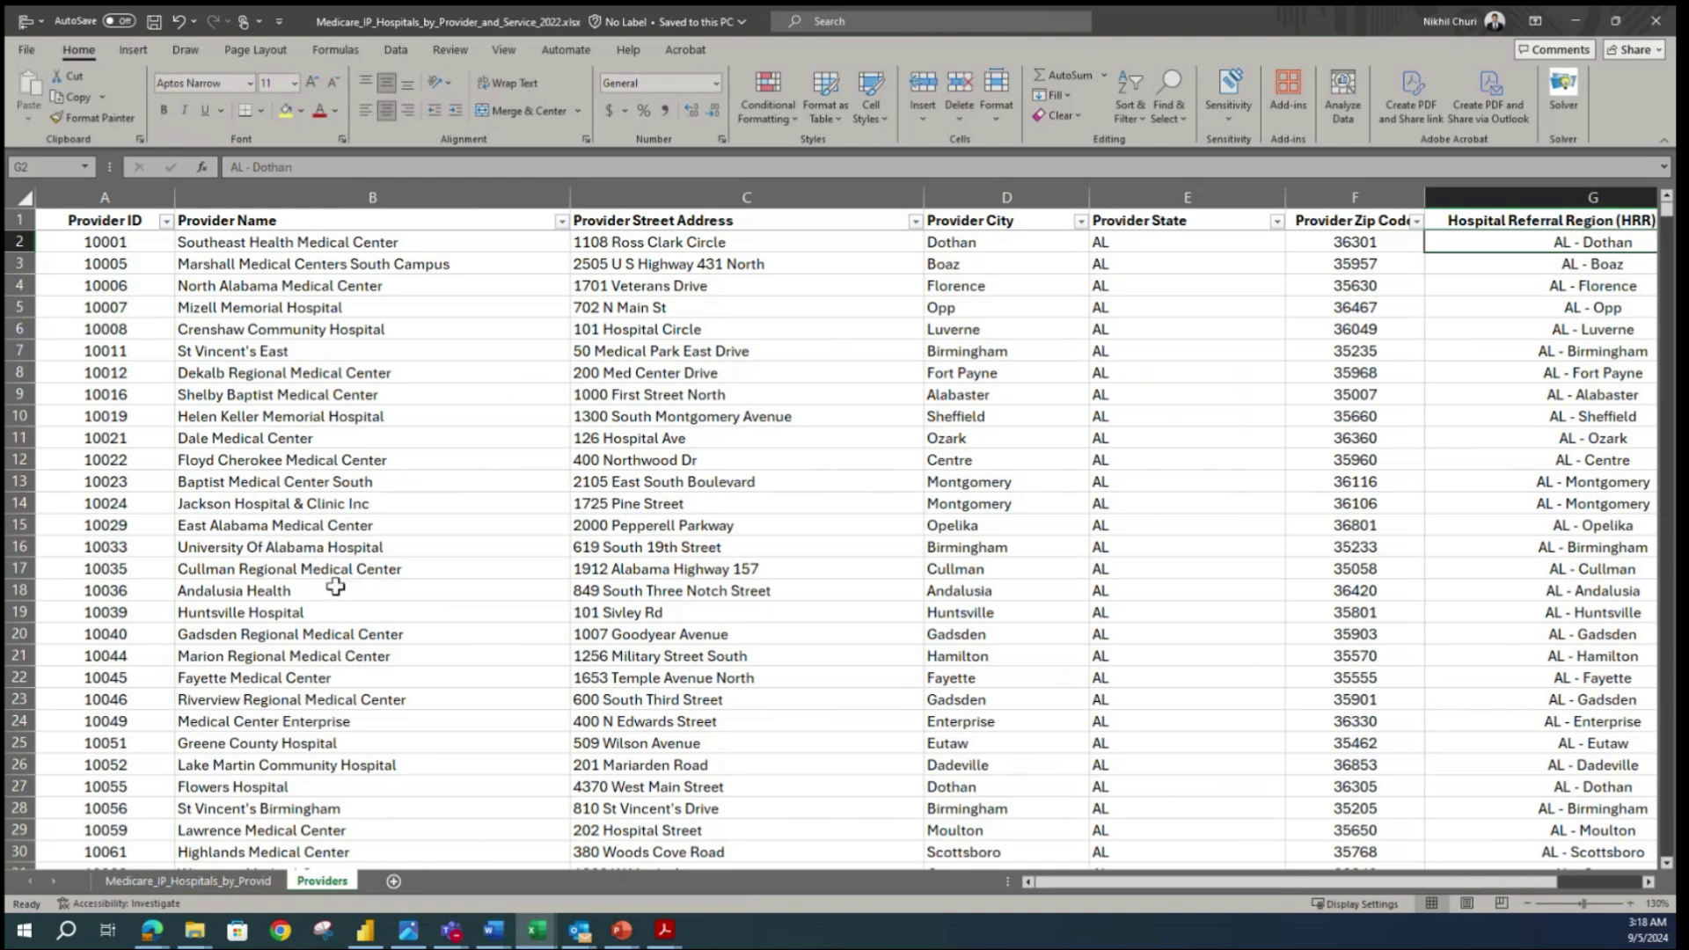
- Compare the source Medicare_IP_Hospitals_by_Provid sheet with the cleaned Providers sheet, ending on Providers
click(255, 881)
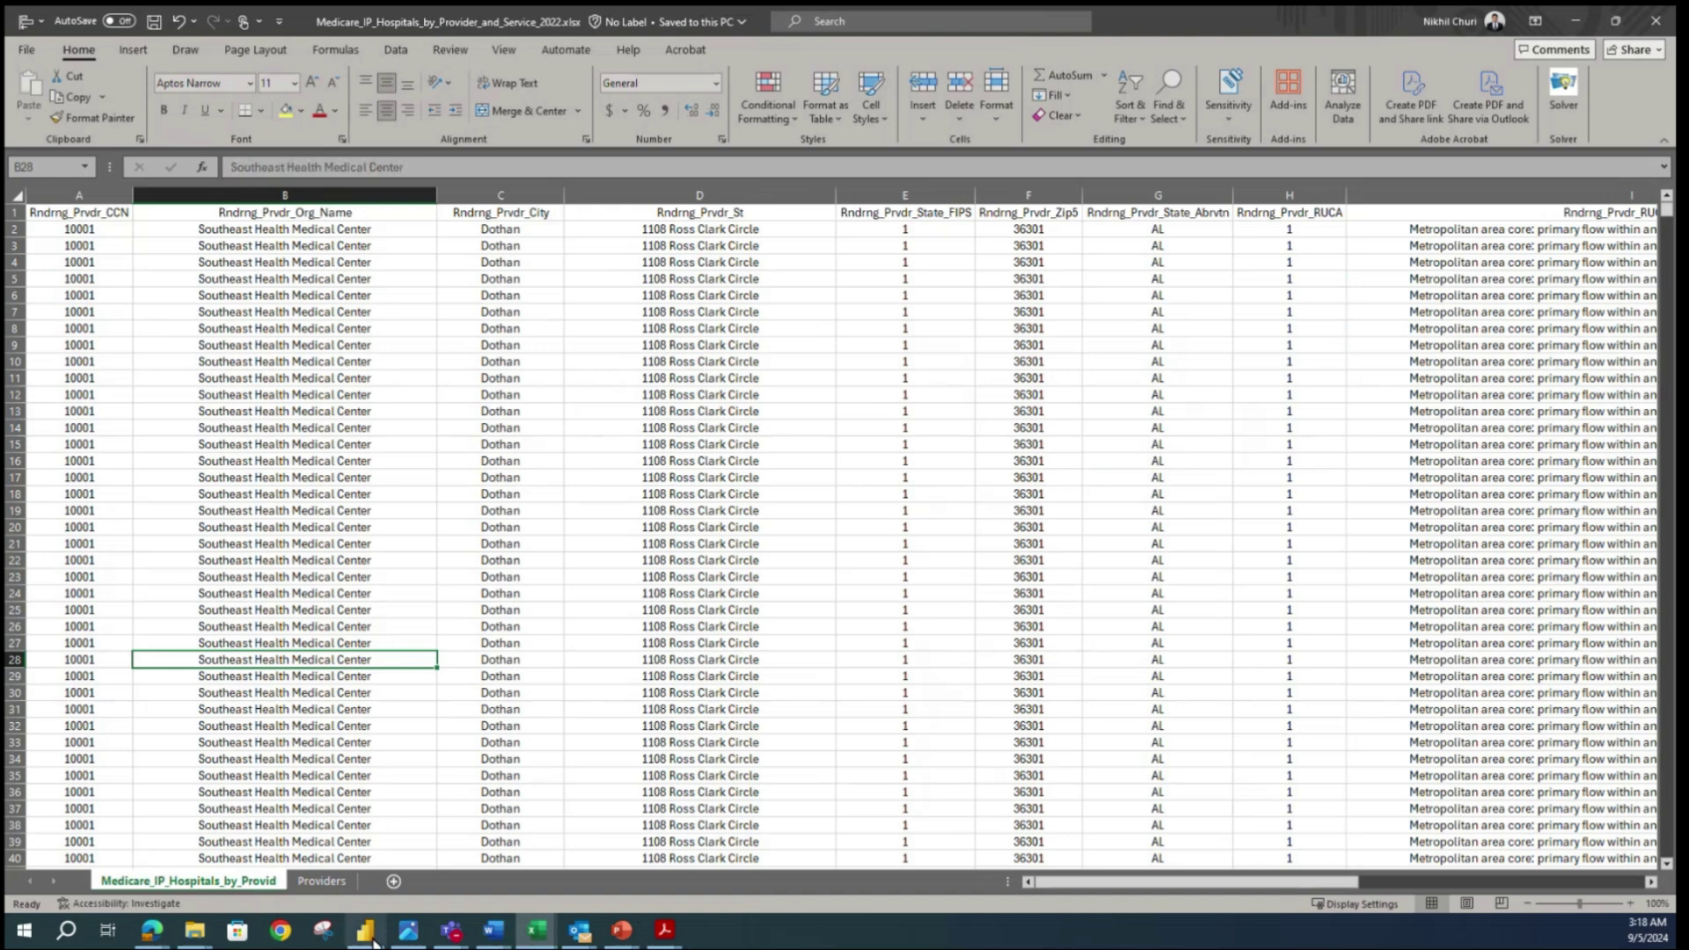
click(322, 880)
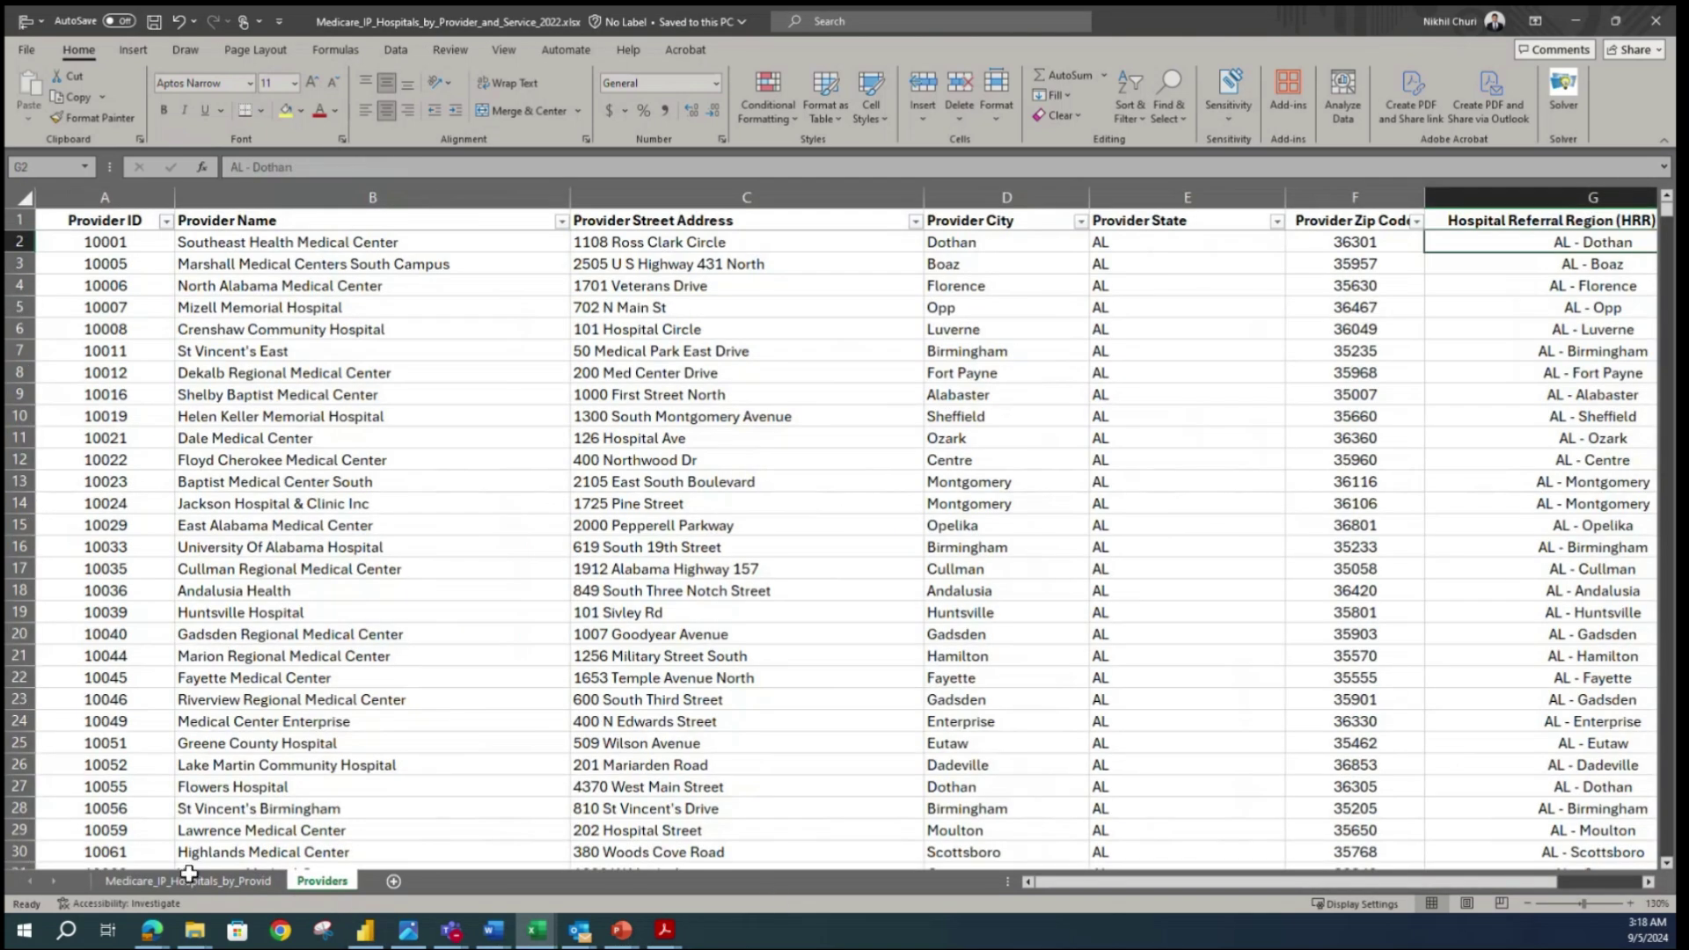
click(833, 571)
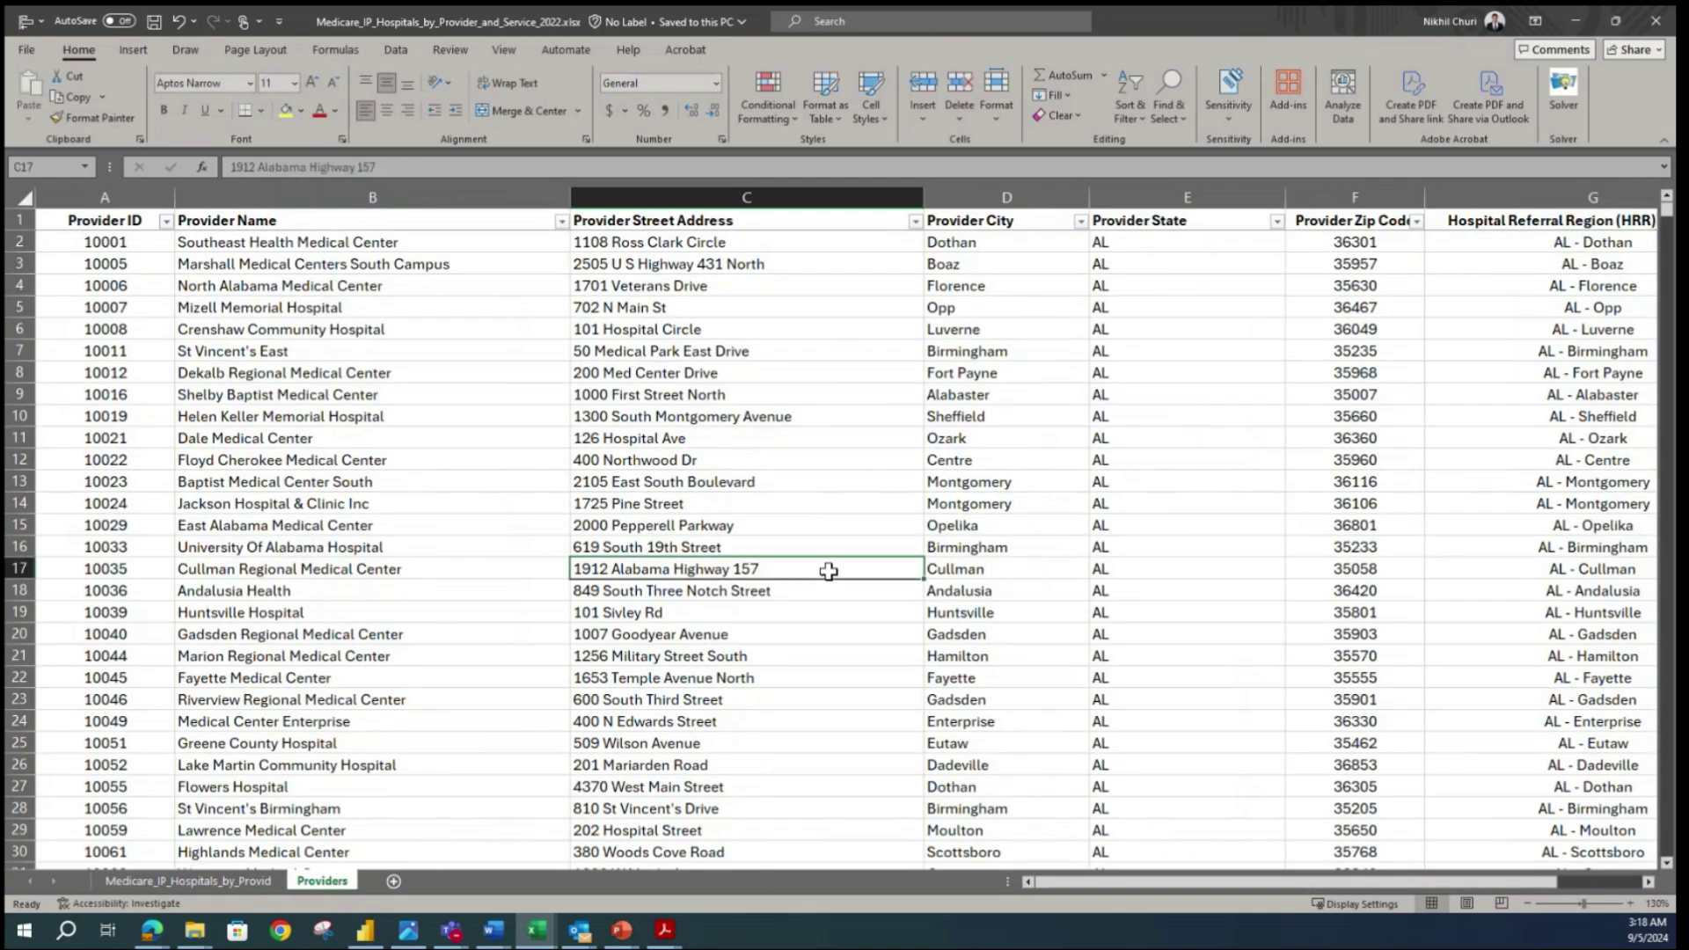
click(221, 882)
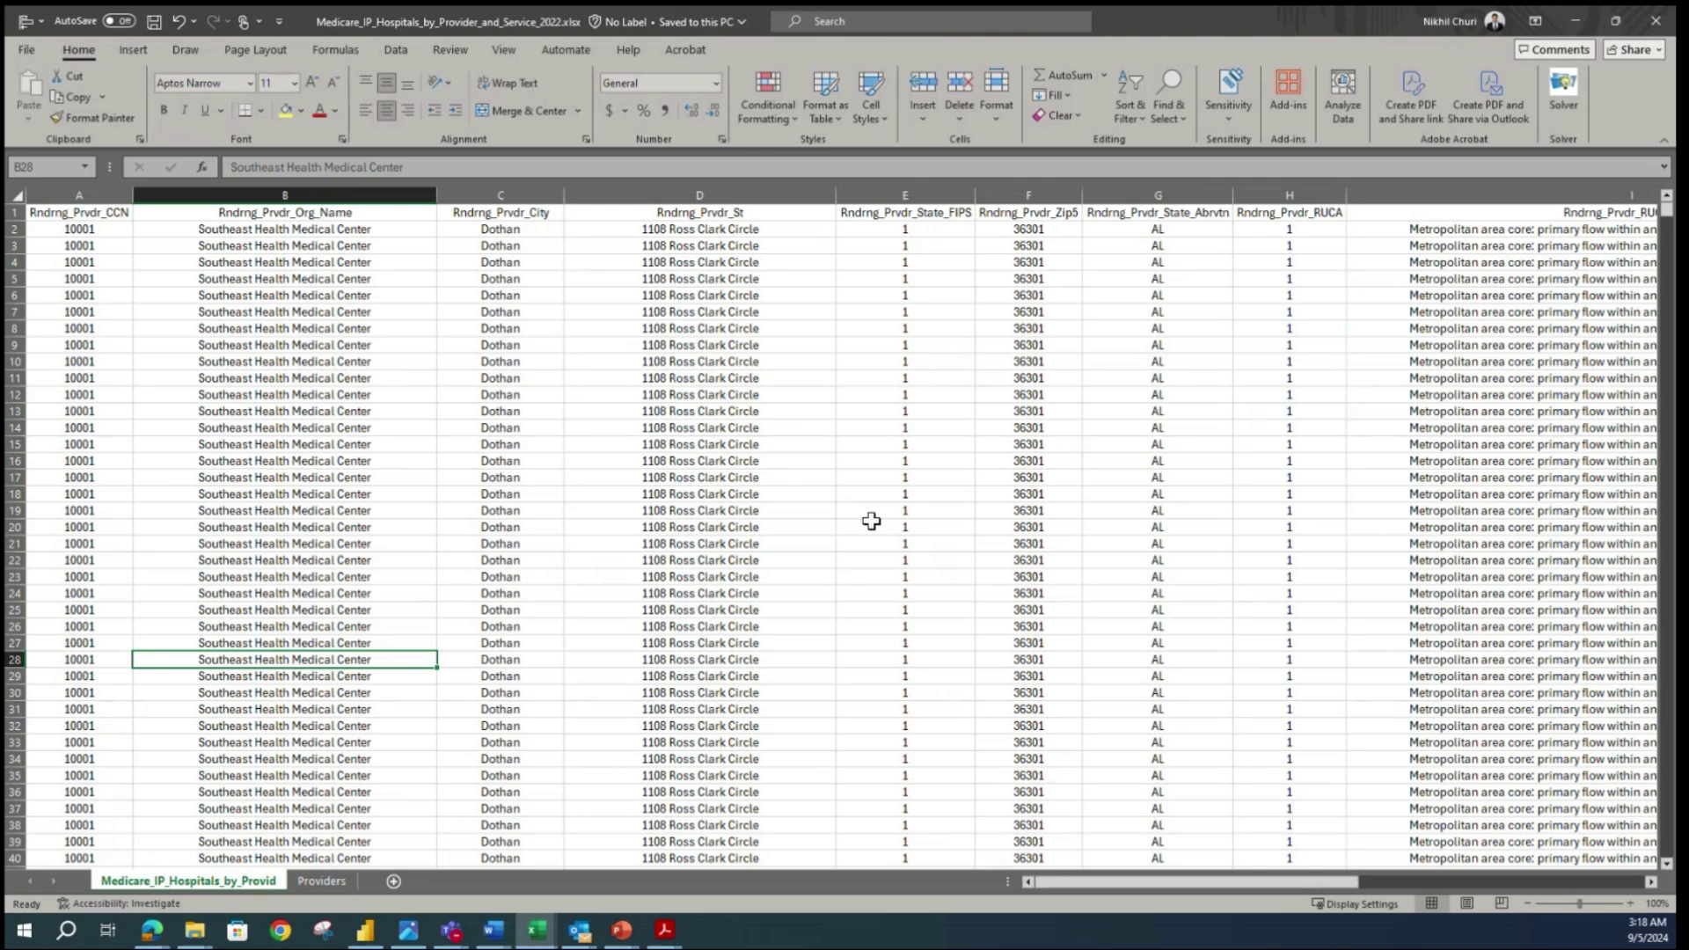
click(1003, 398)
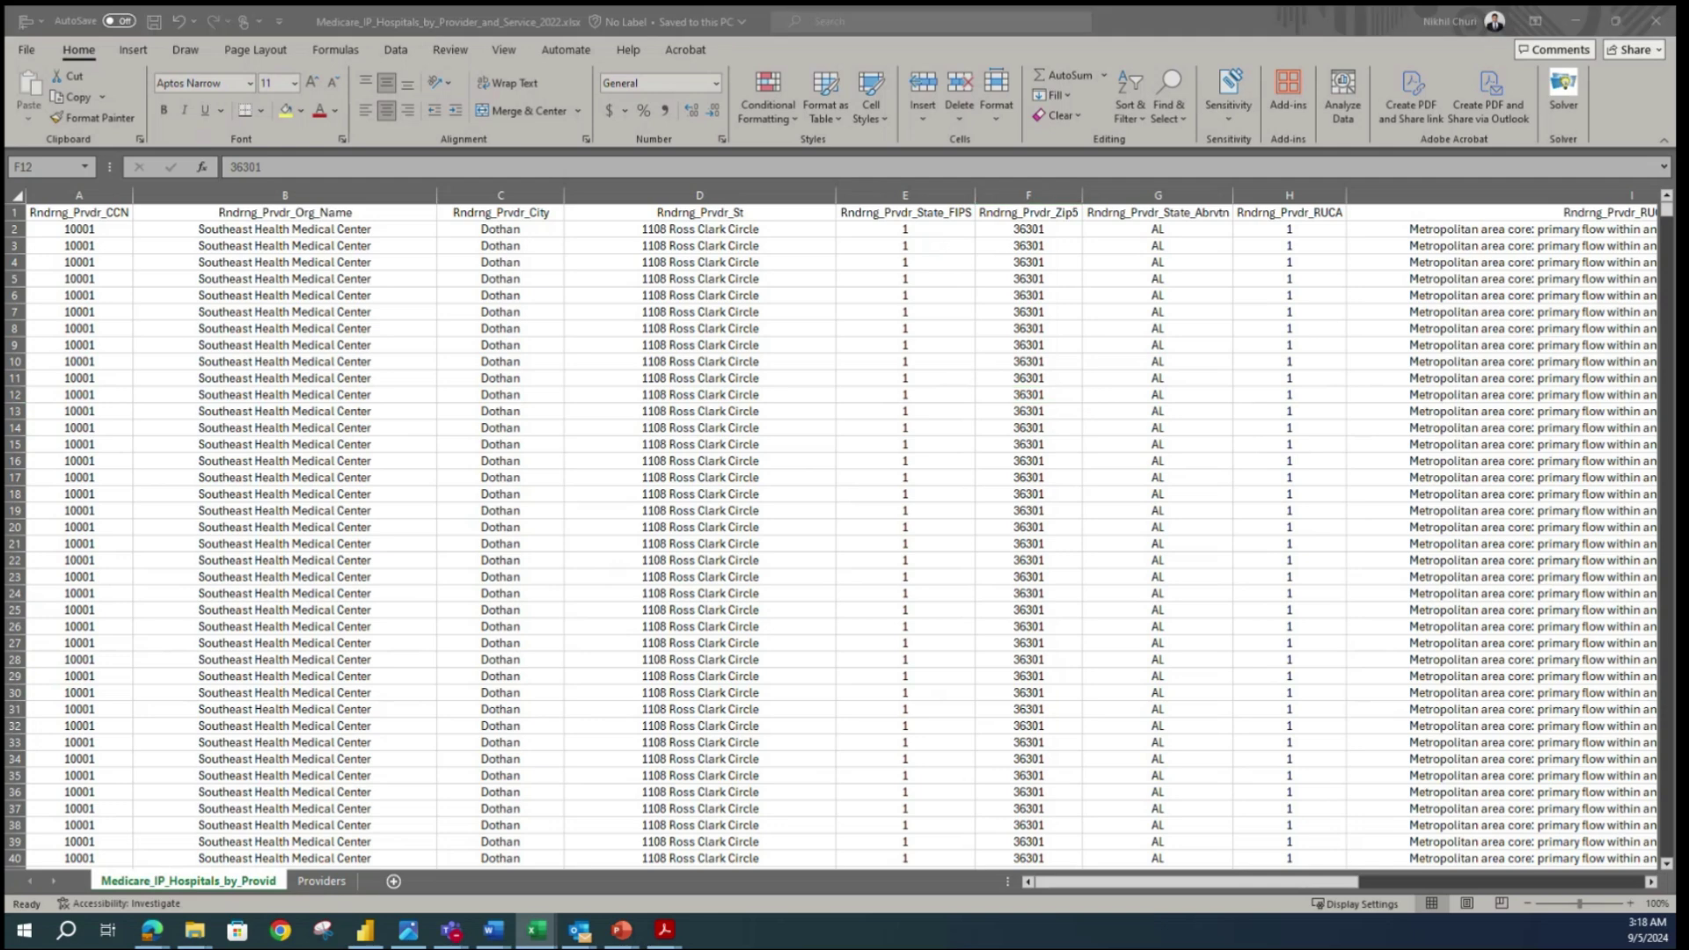
click(322, 882)
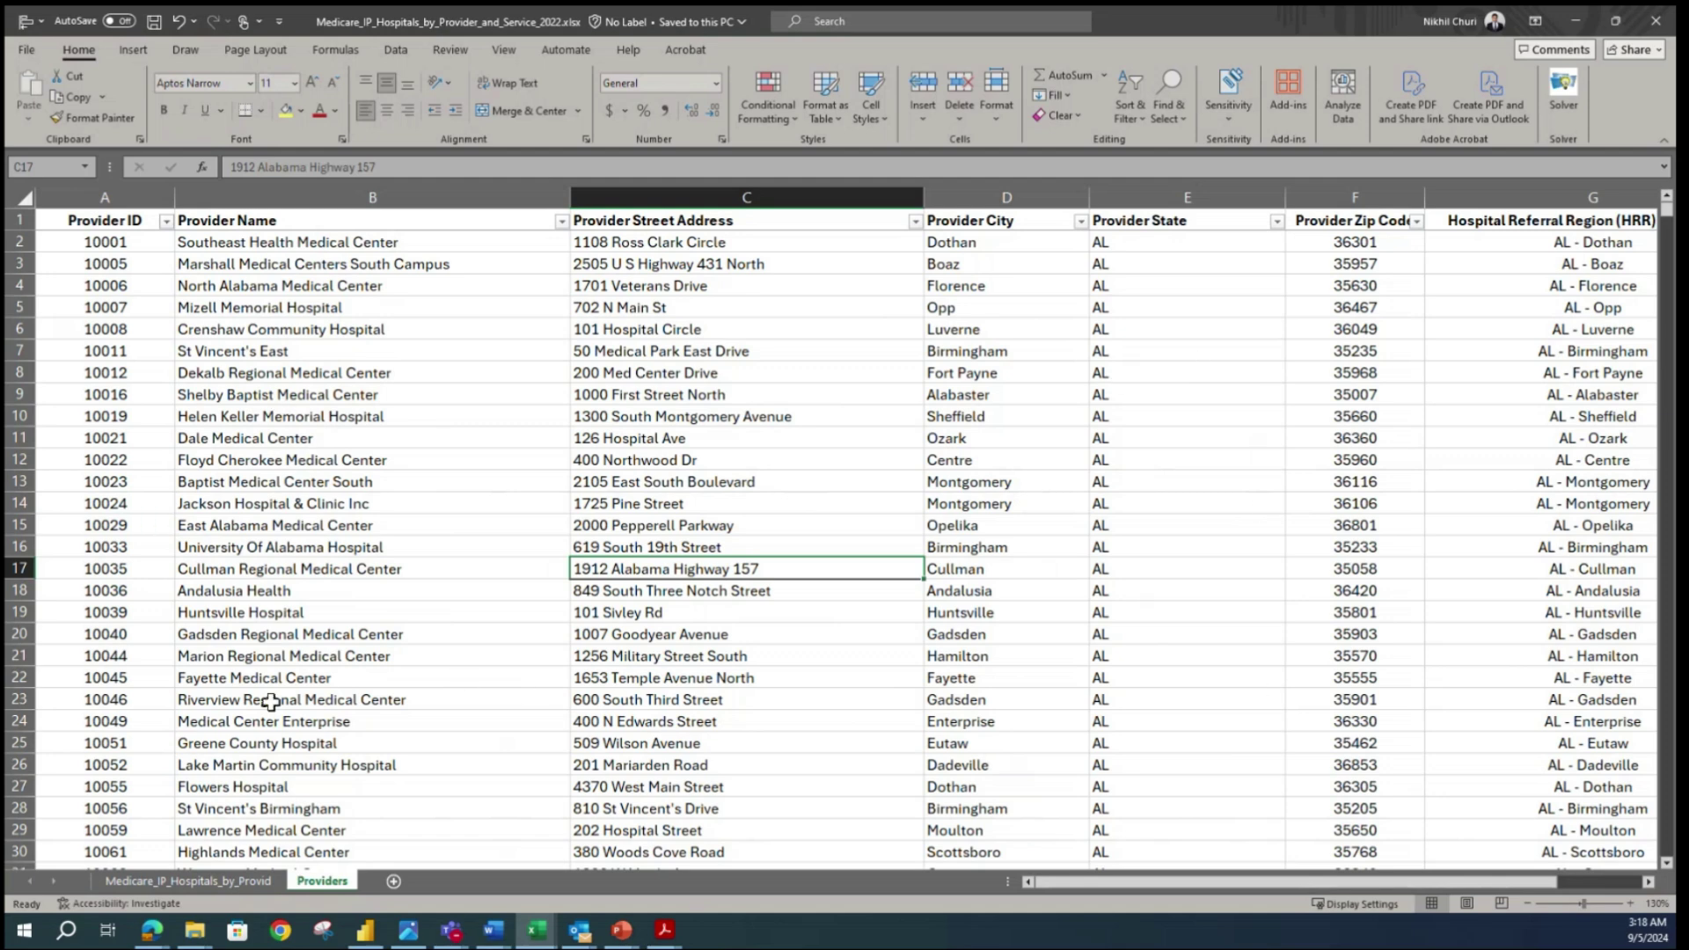
- Compare the Provider ID column on the Providers sheet with the Rndrng_Prvdr_CCN column on the Medicare_IP_Hospitals_by_Provid sheet
click(220, 880)
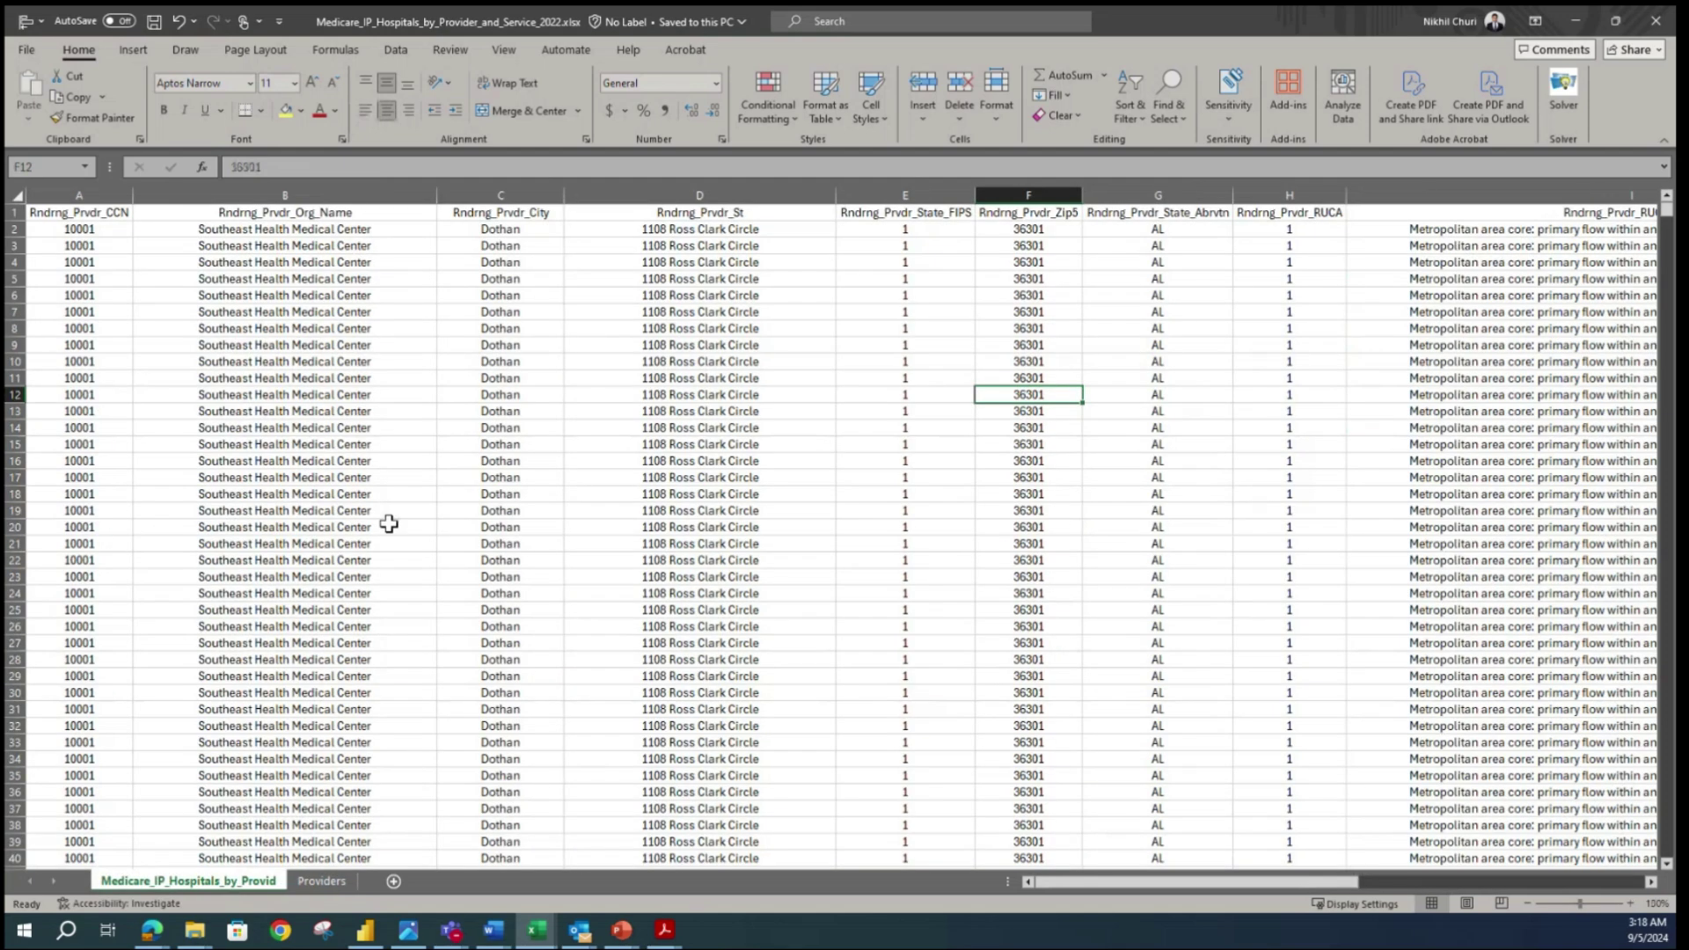
click(330, 884)
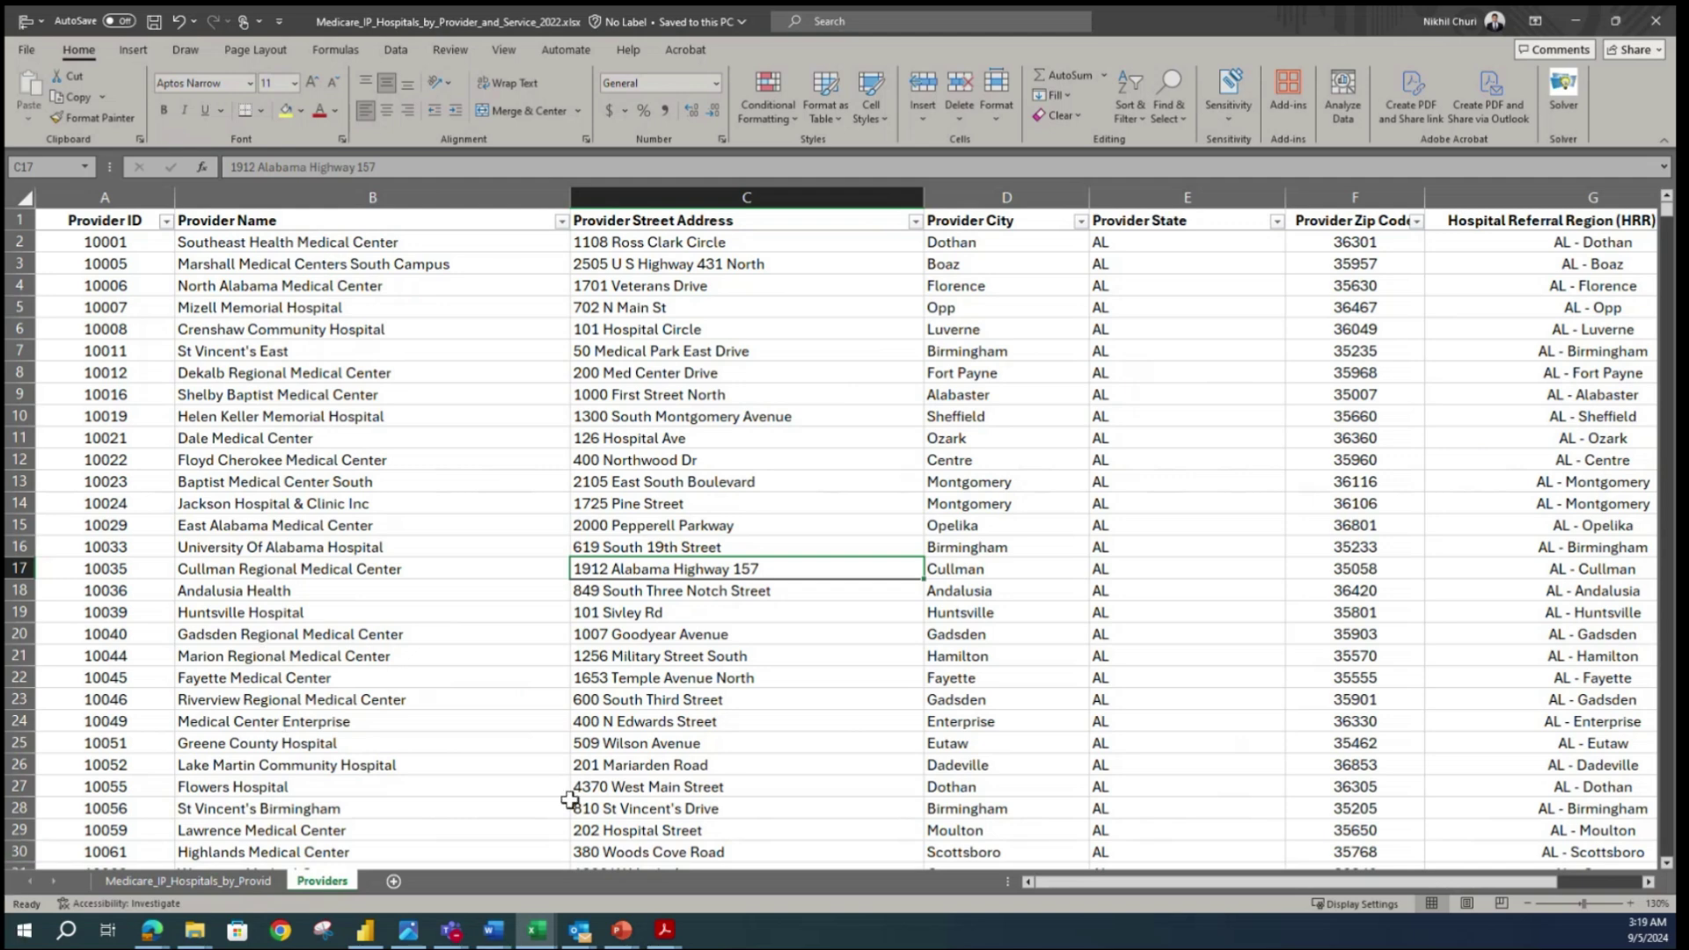
click(122, 195)
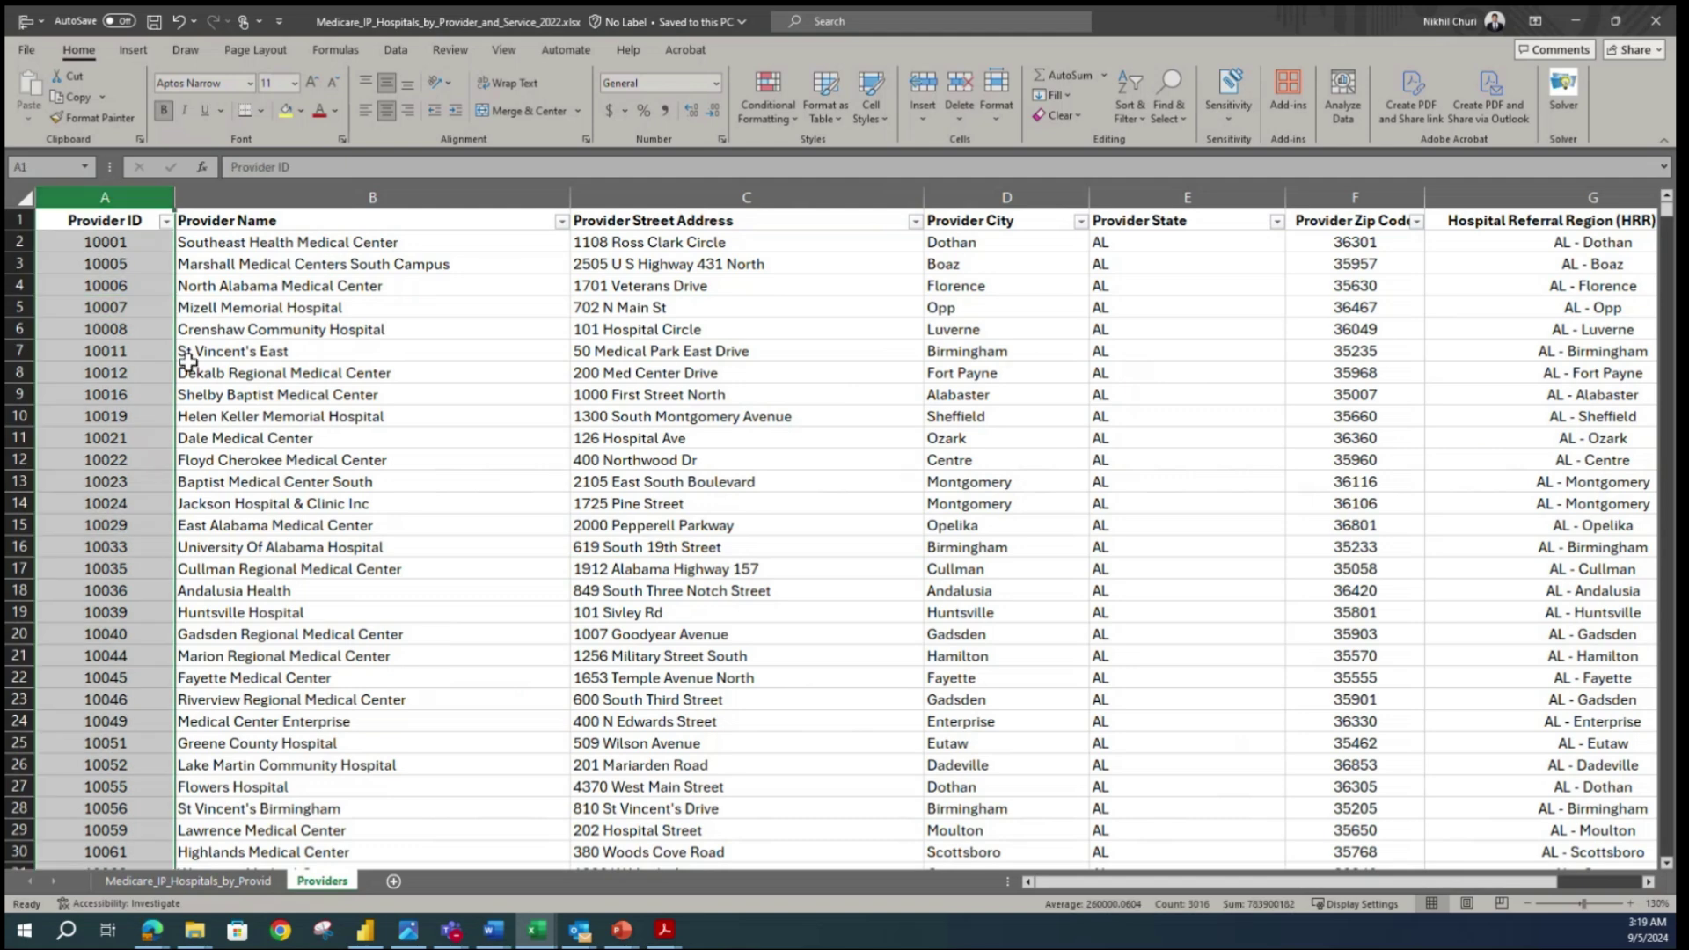
click(185, 889)
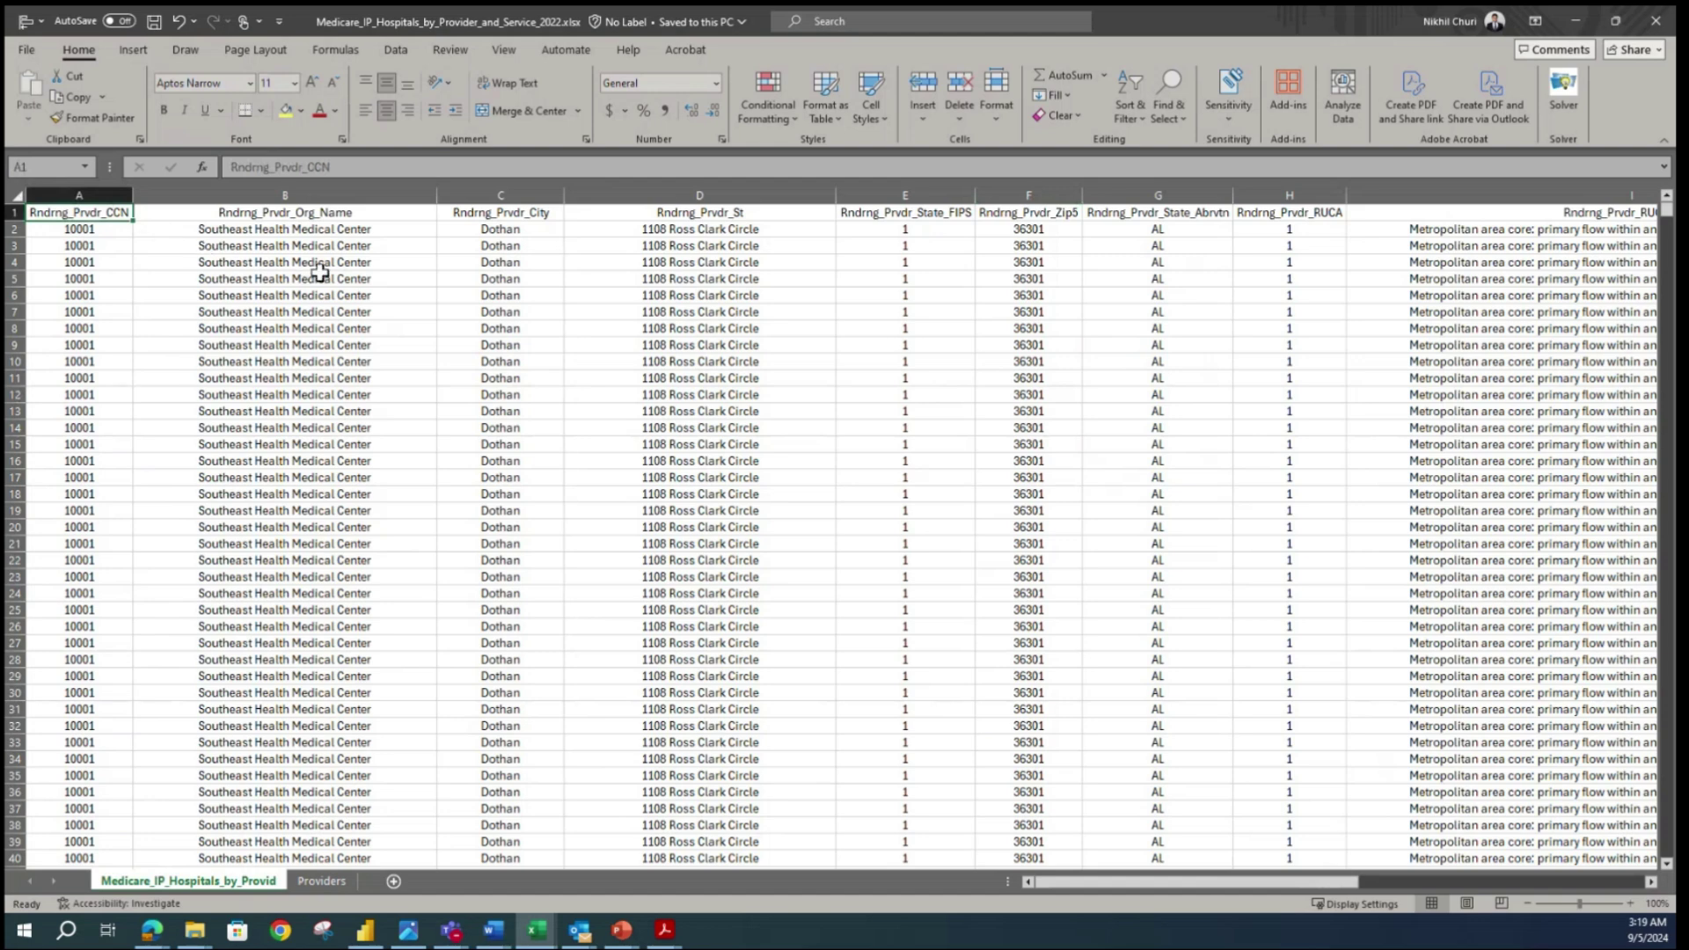
click(322, 882)
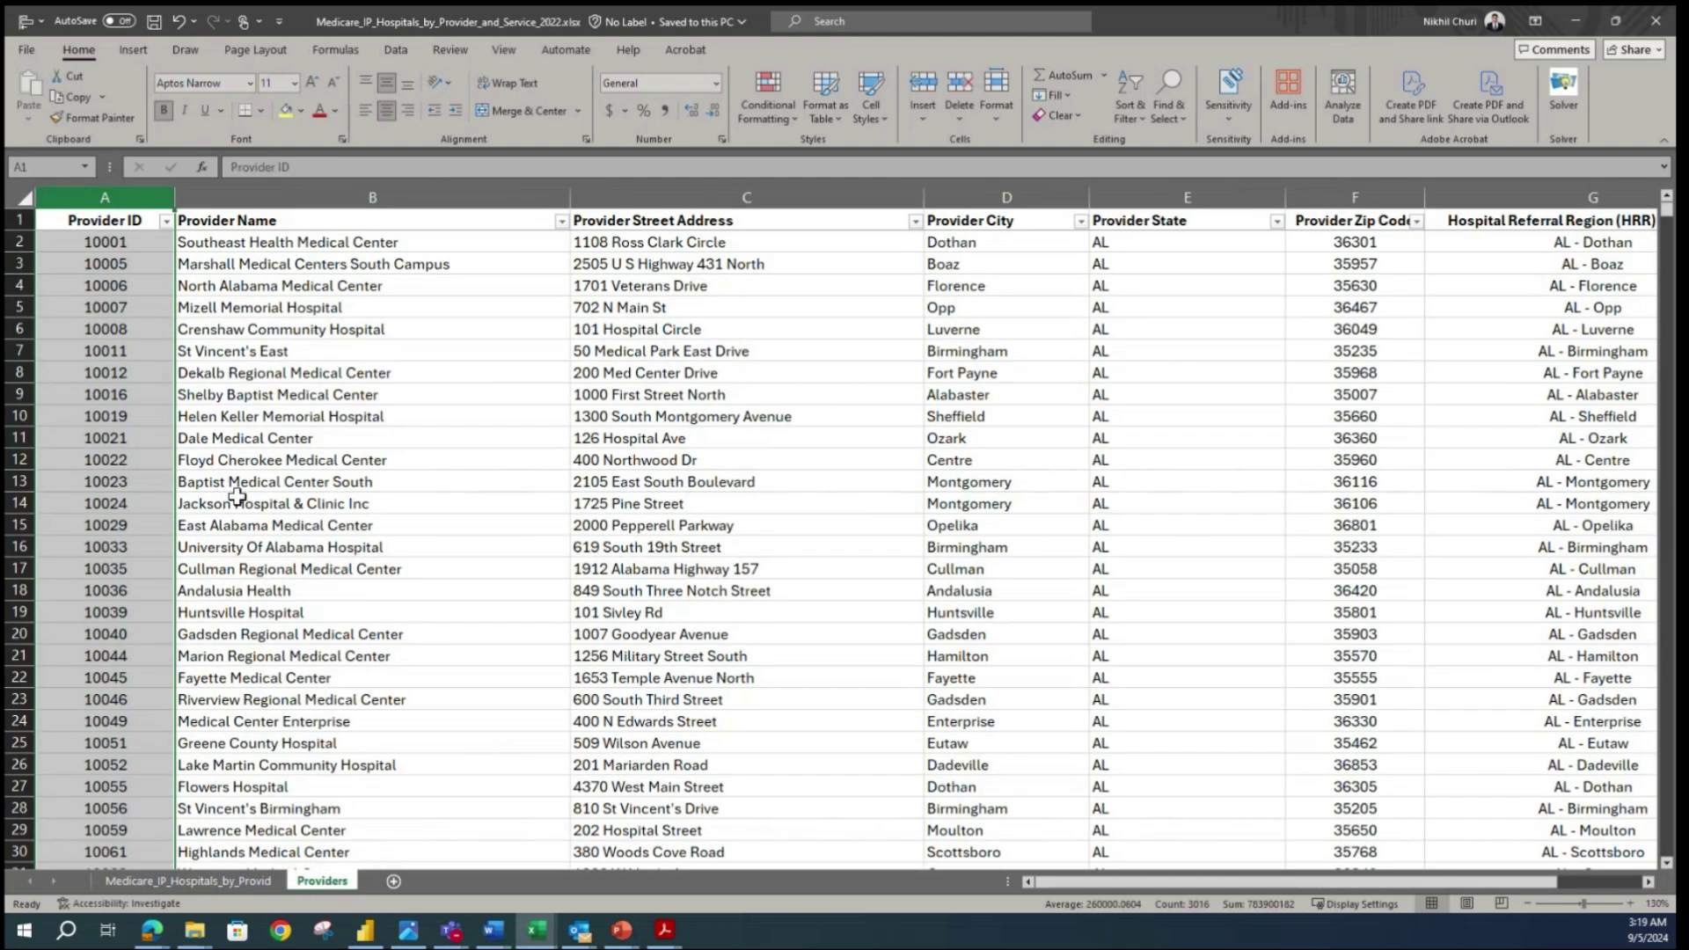
click(392, 476)
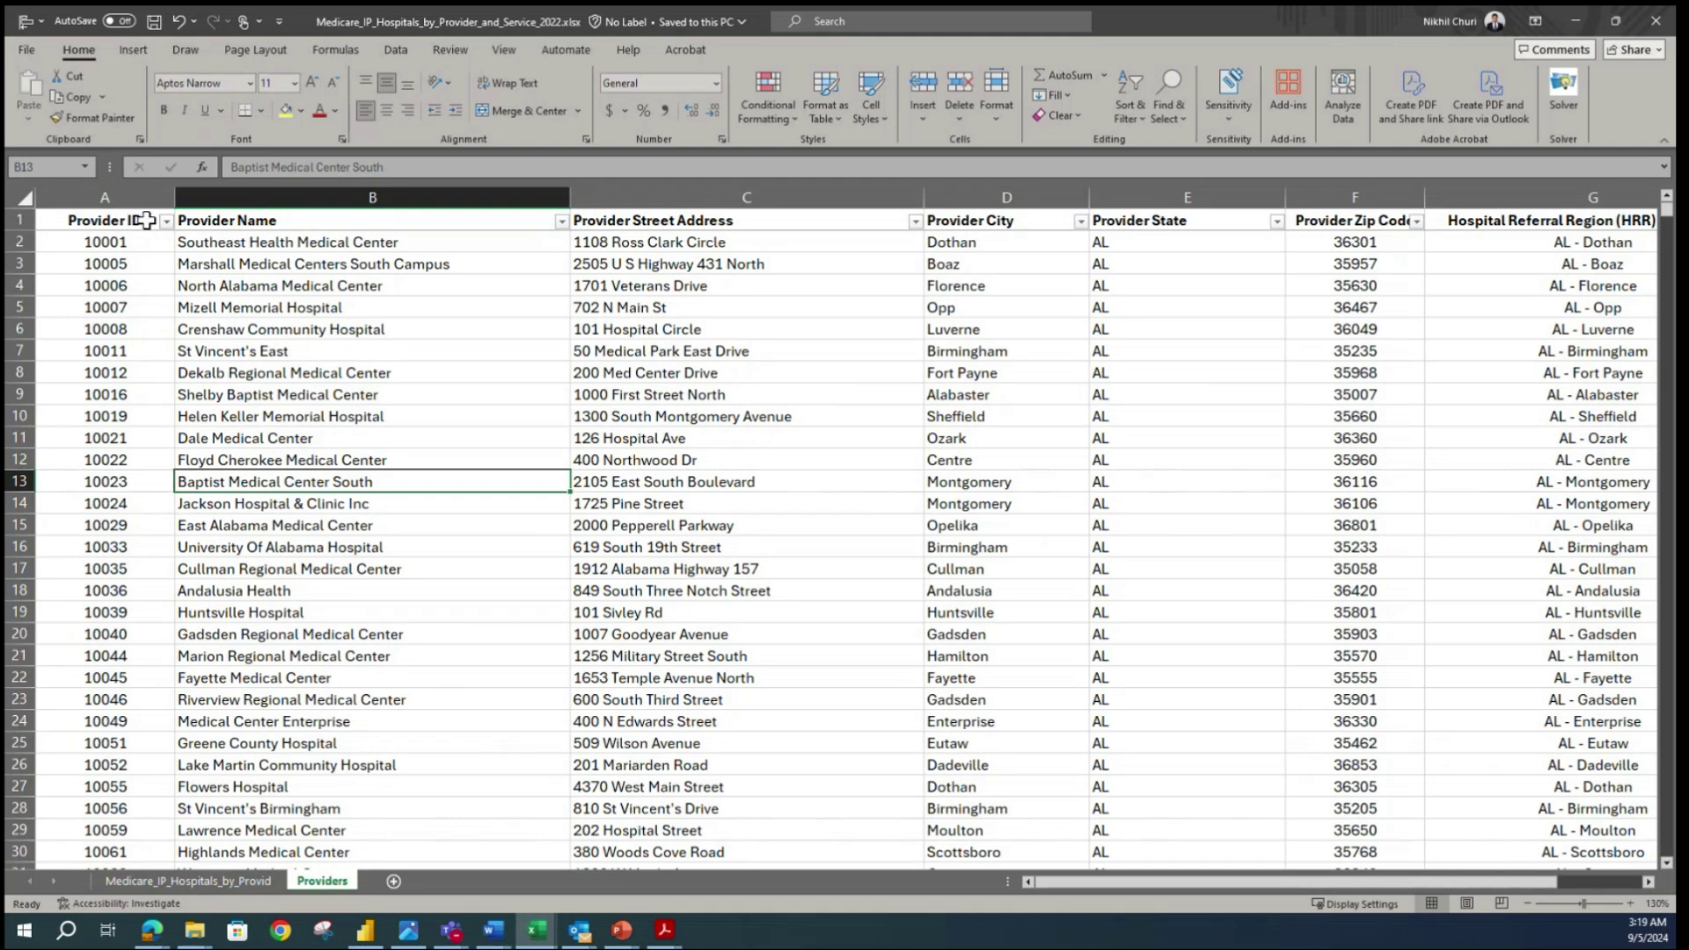
click(290, 328)
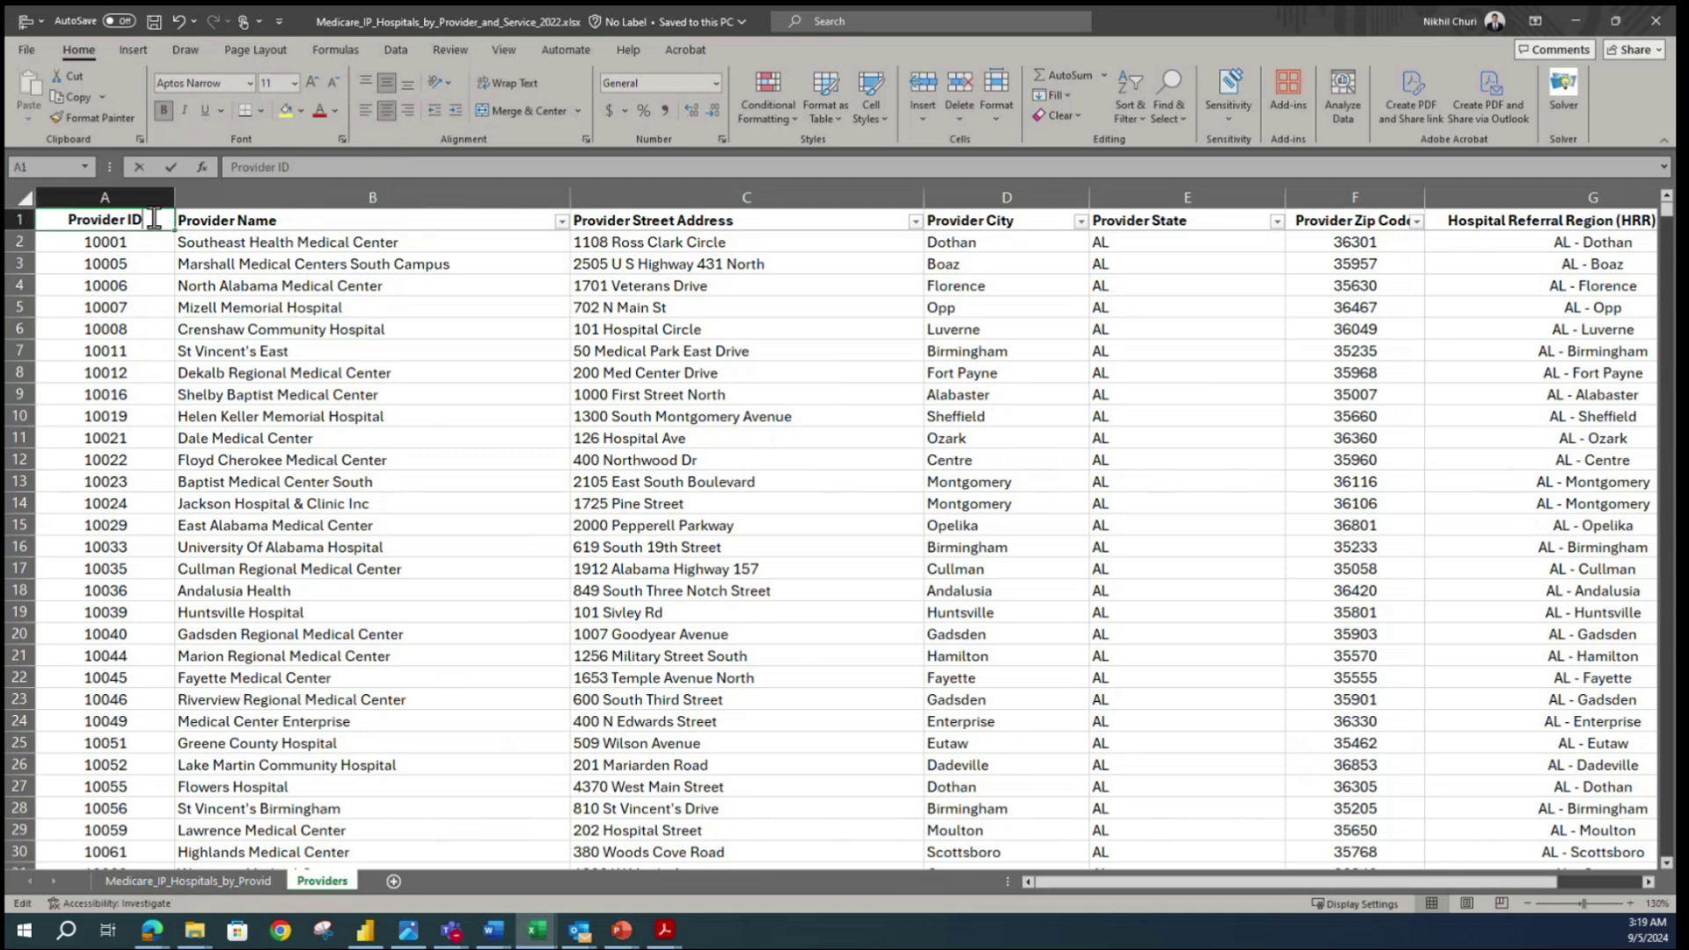
click(350, 369)
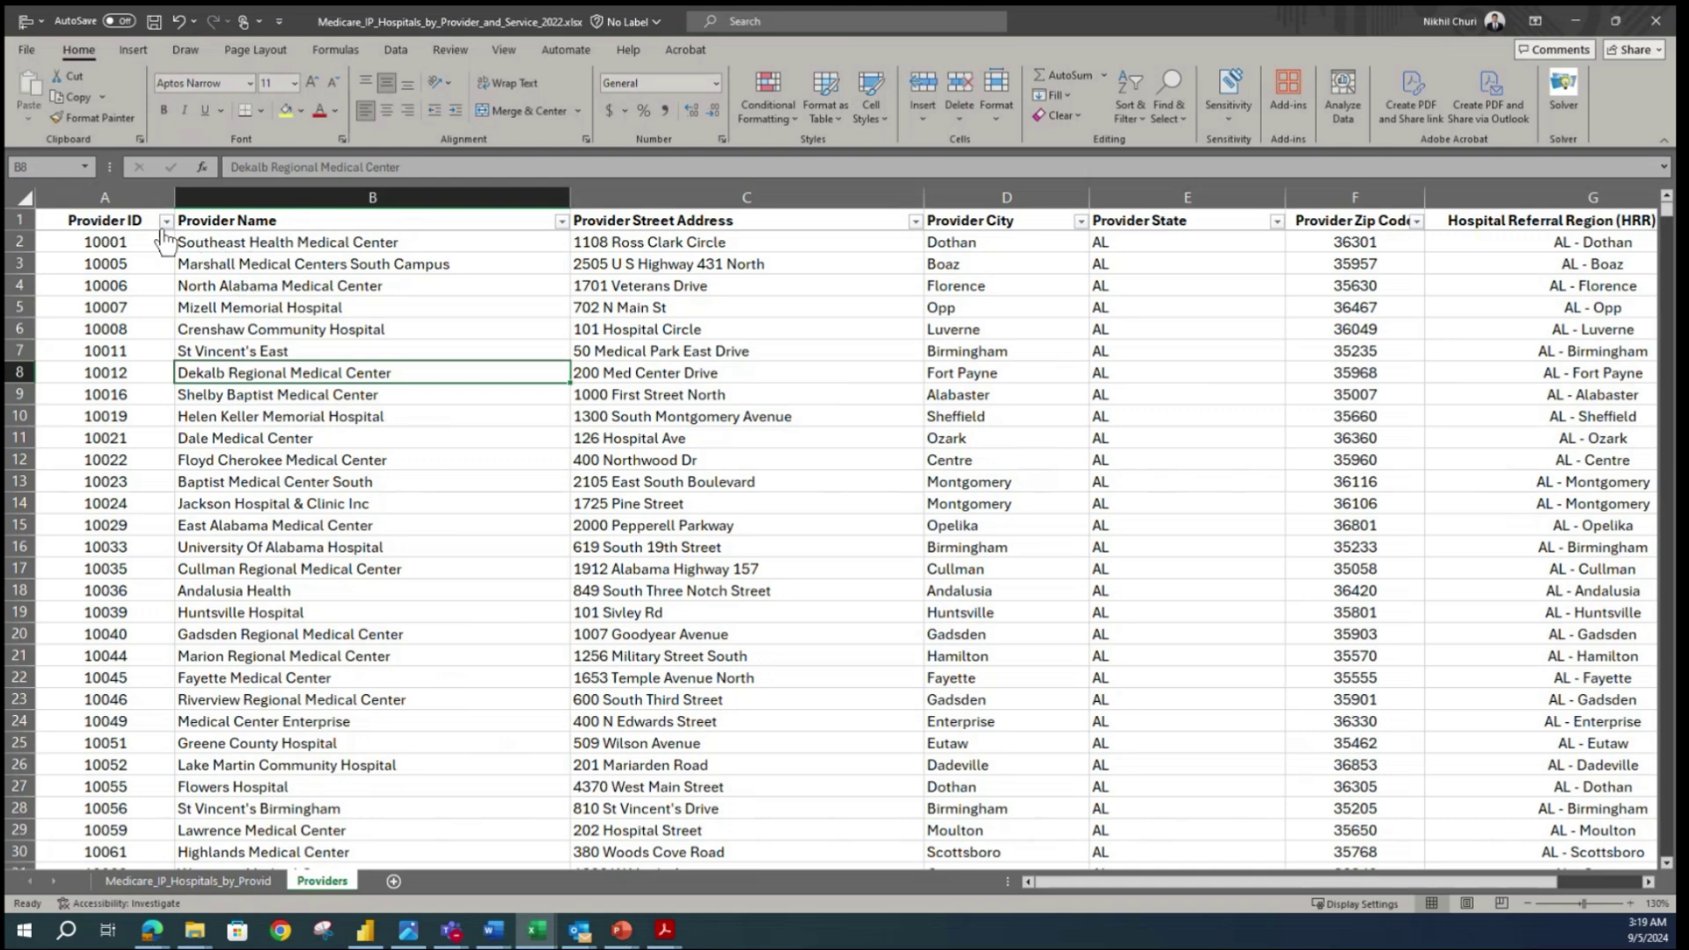
click(261, 335)
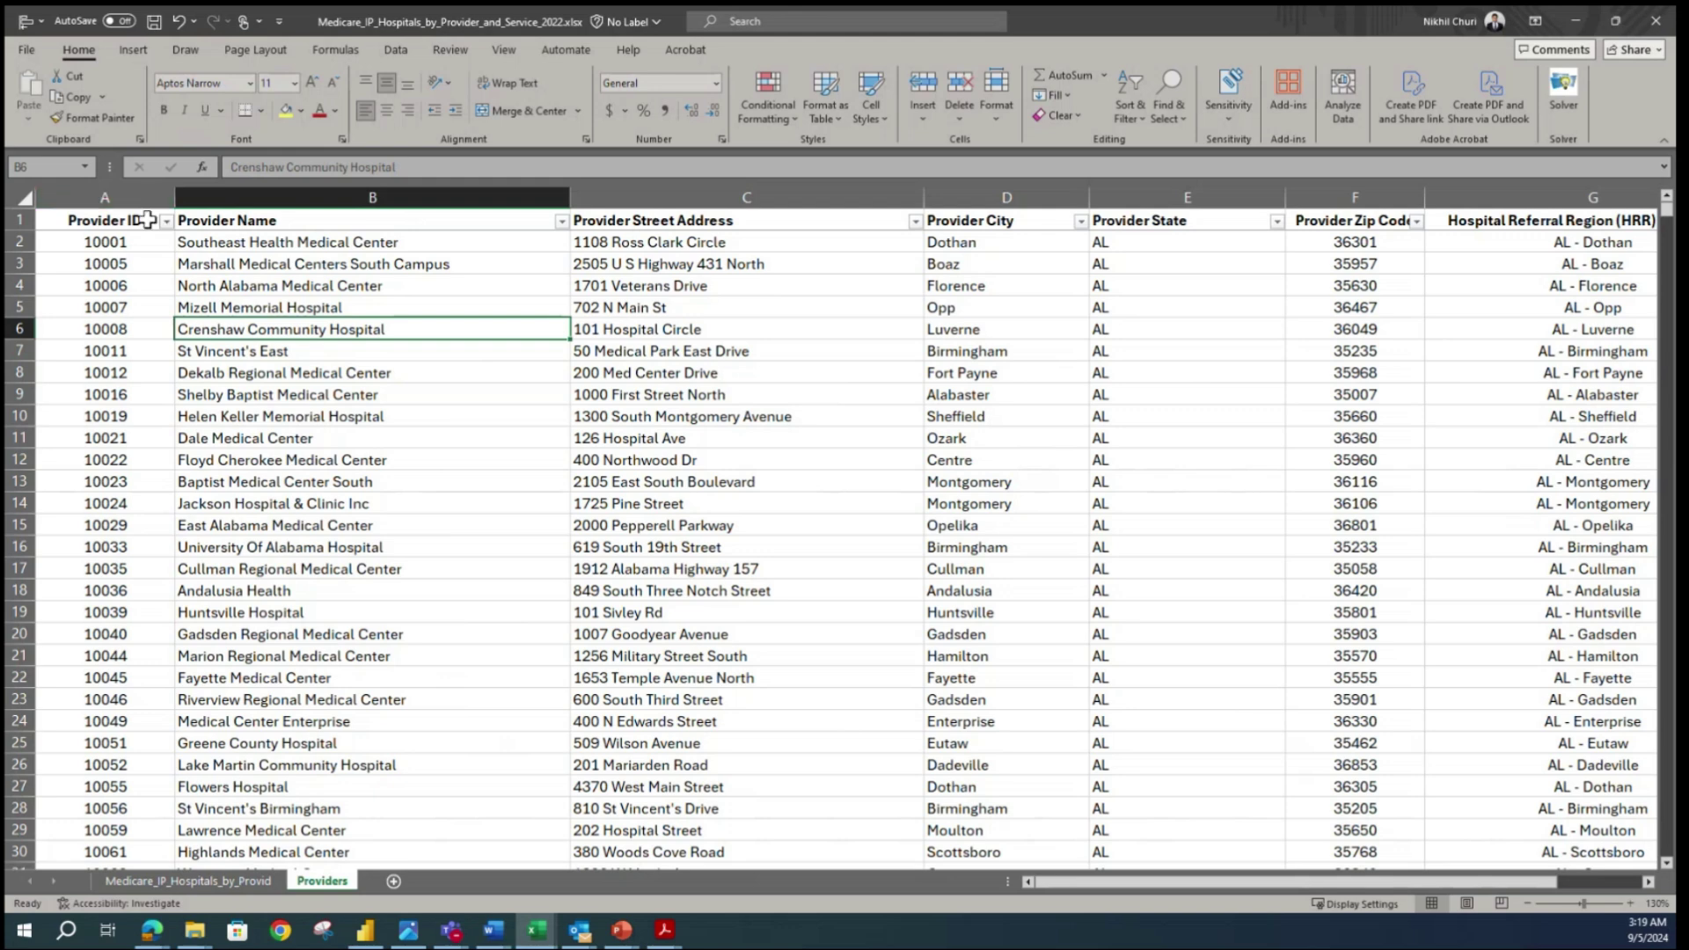
- Replace the Rndrng_Prvdr_CCN header in A1 of the Medicare sheet with a copy of the Provider ID header from the Providers sheet
click(147, 220)
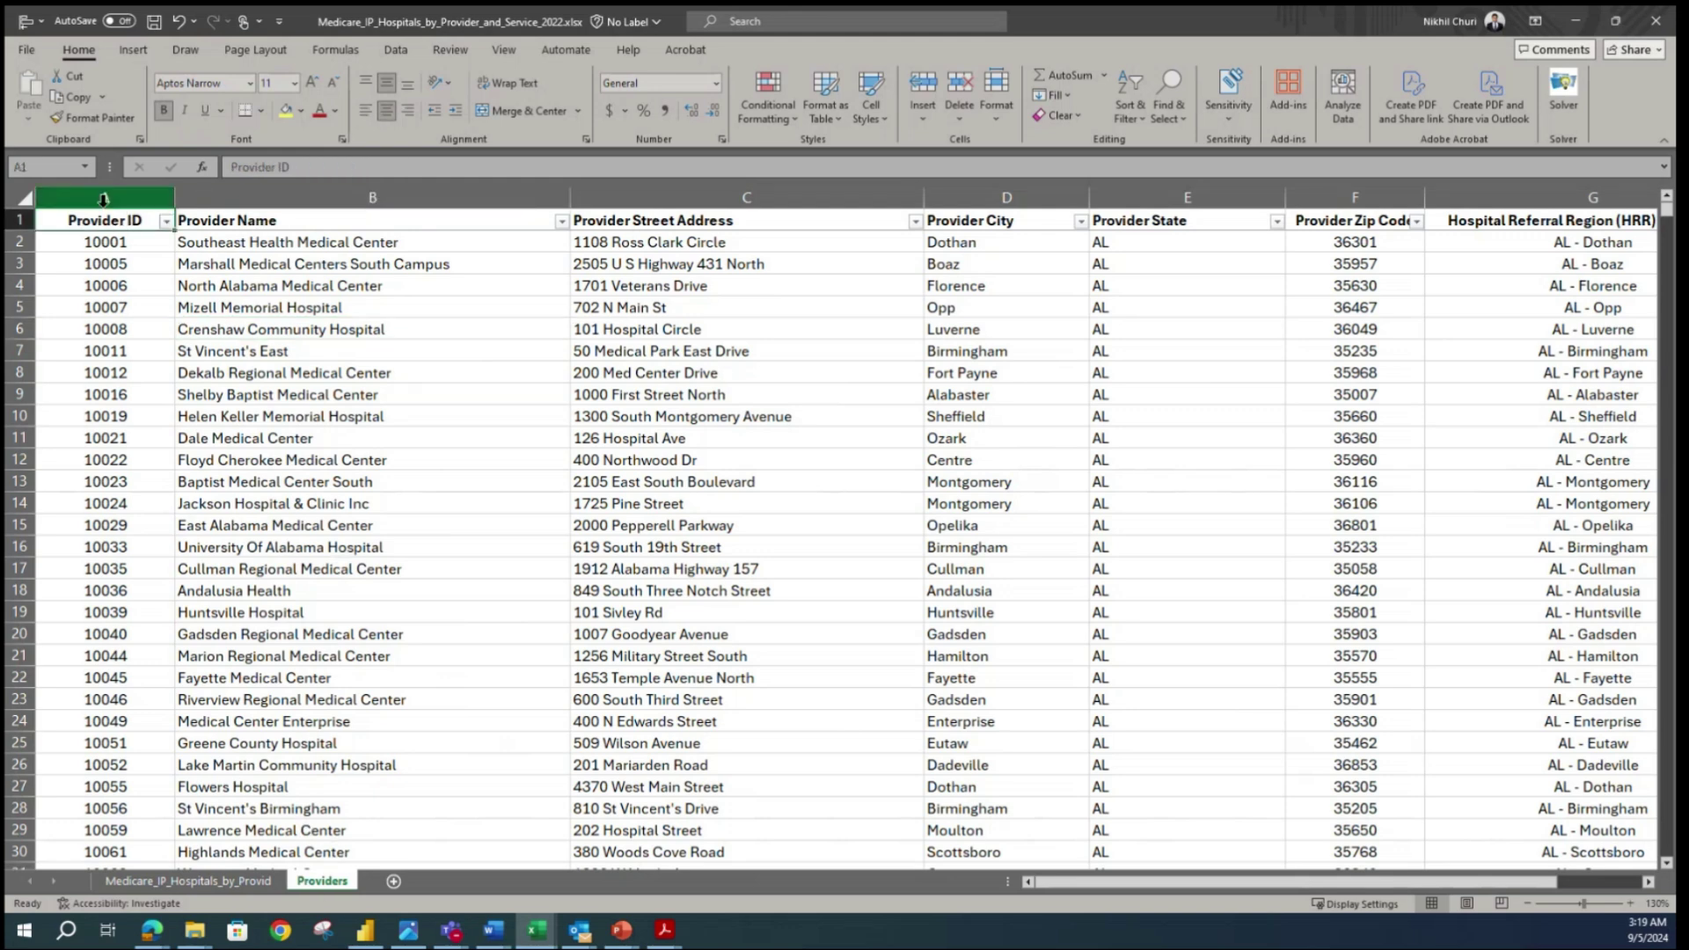
key(ctrl+c)
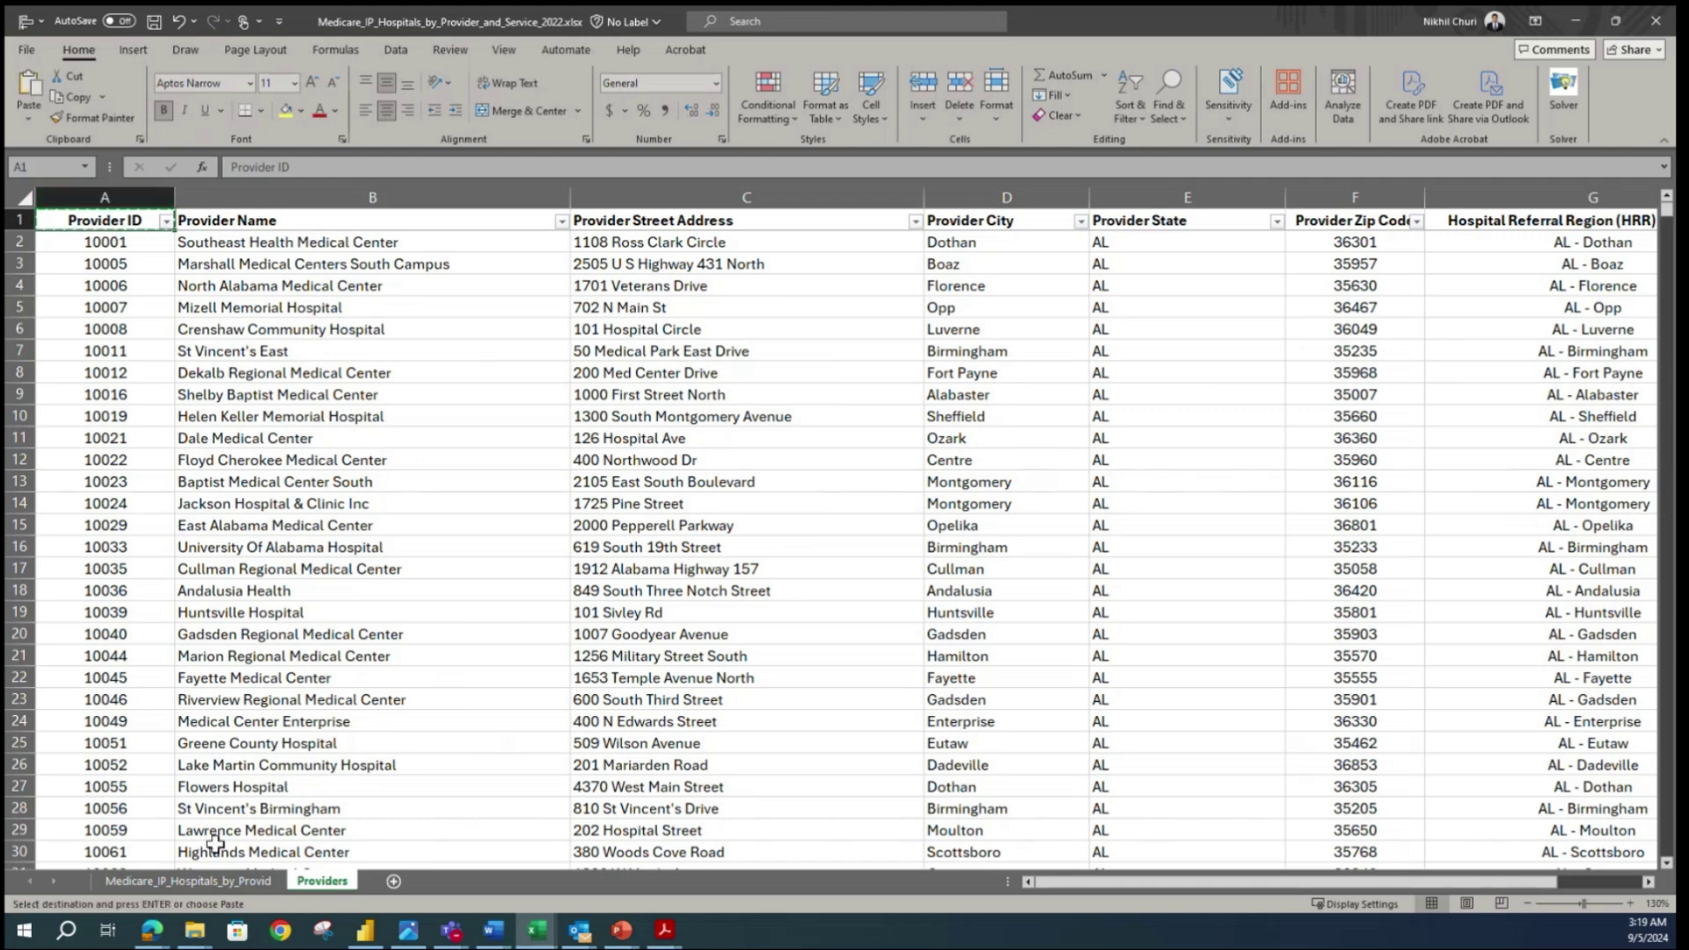
click(230, 882)
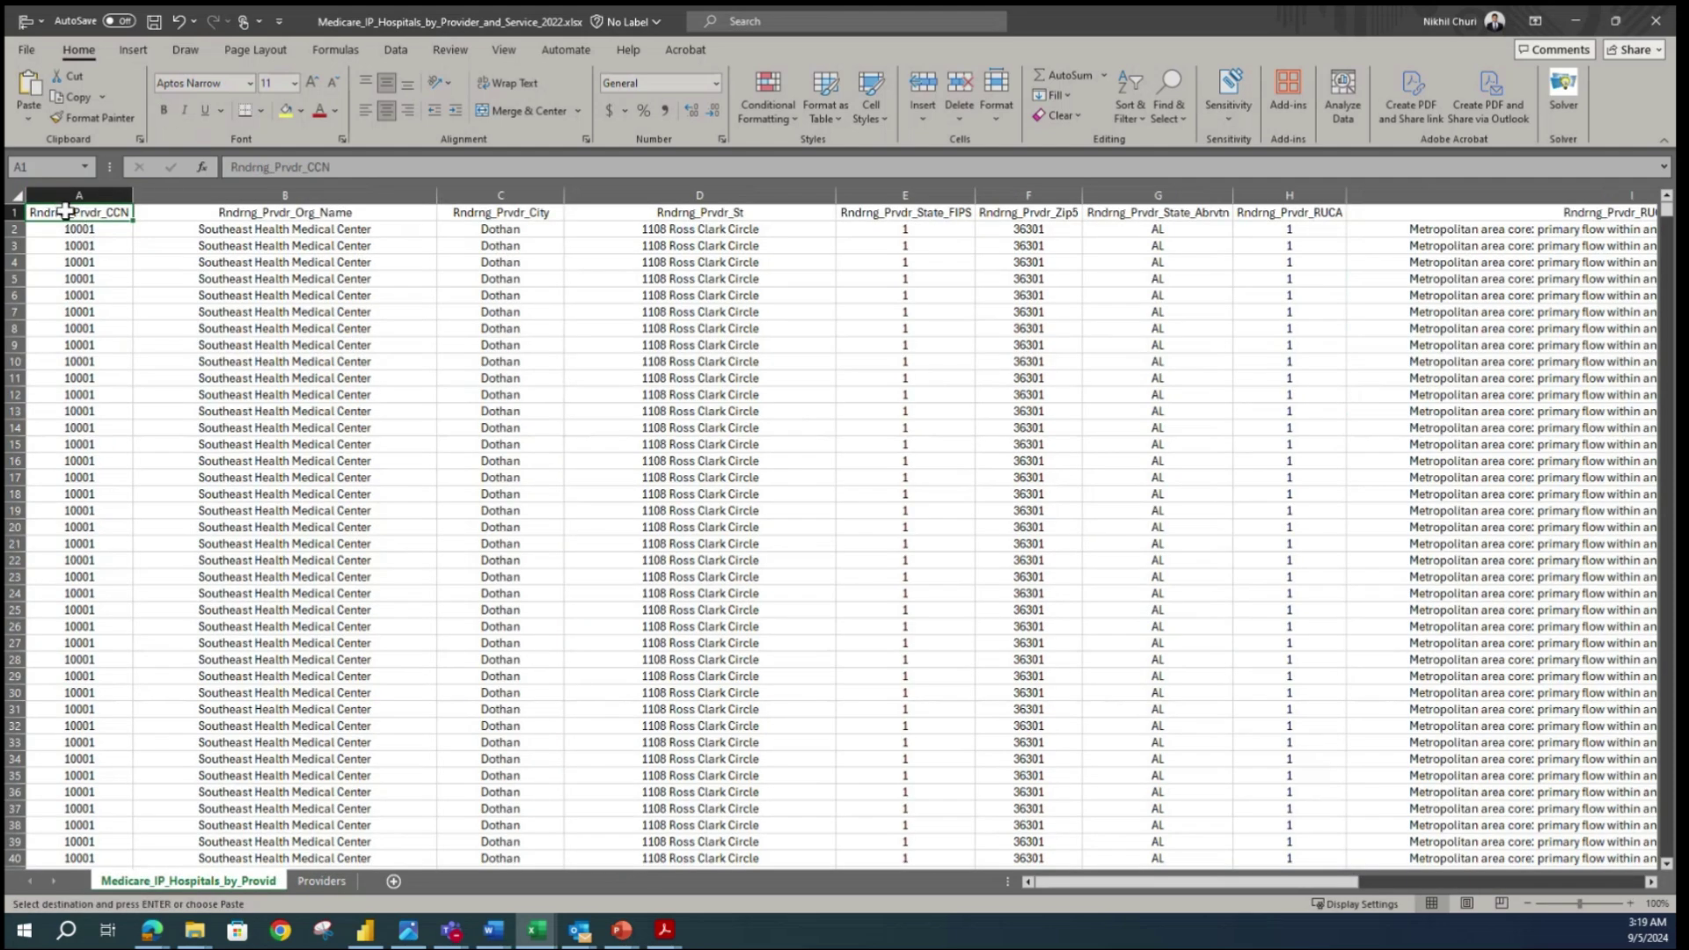
key(ctrl+v)
click(626, 394)
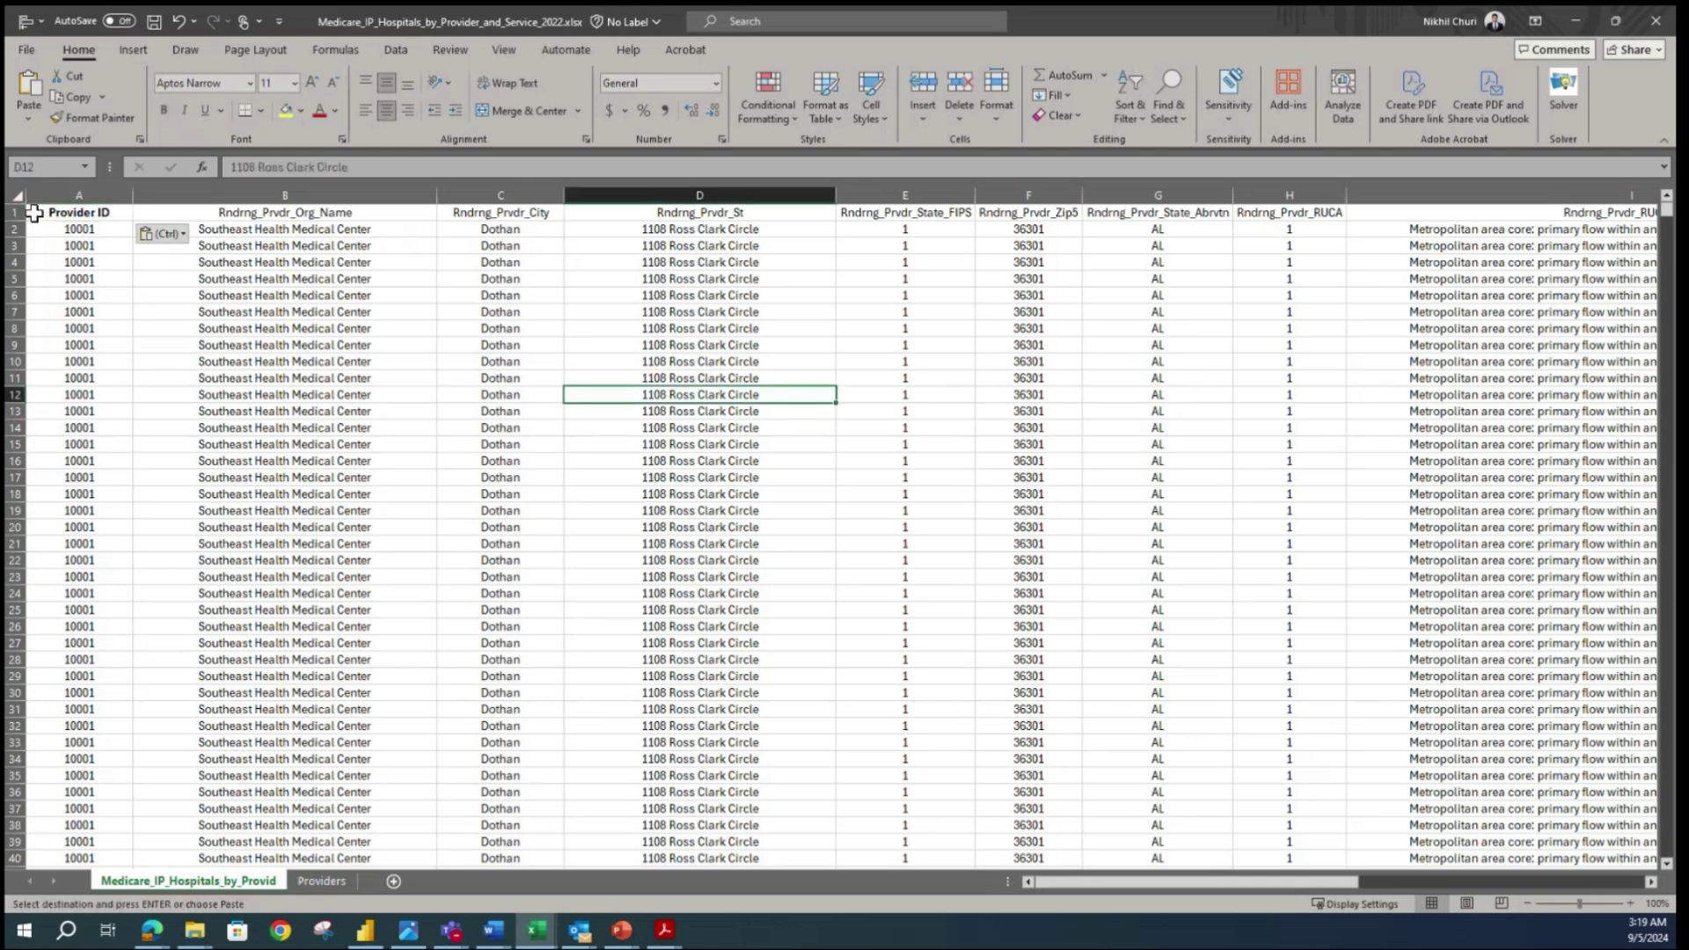
- Make the whole header row of the Medicare sheet bold and turn on filters for it
click(19, 214)
click(164, 109)
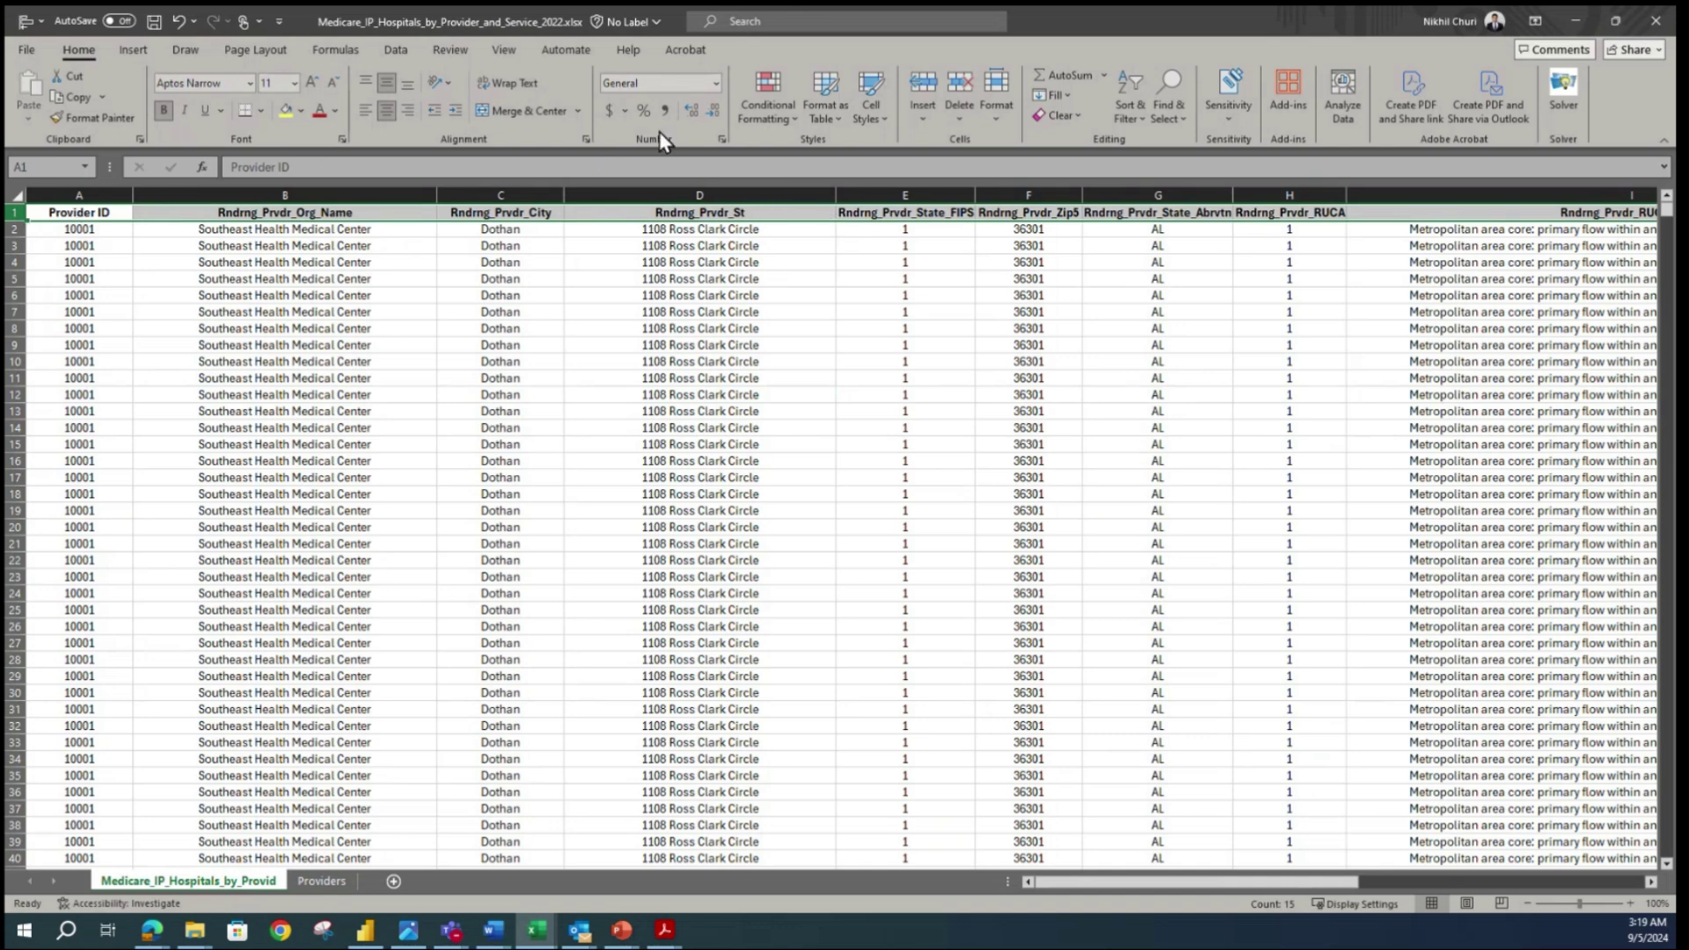
click(405, 50)
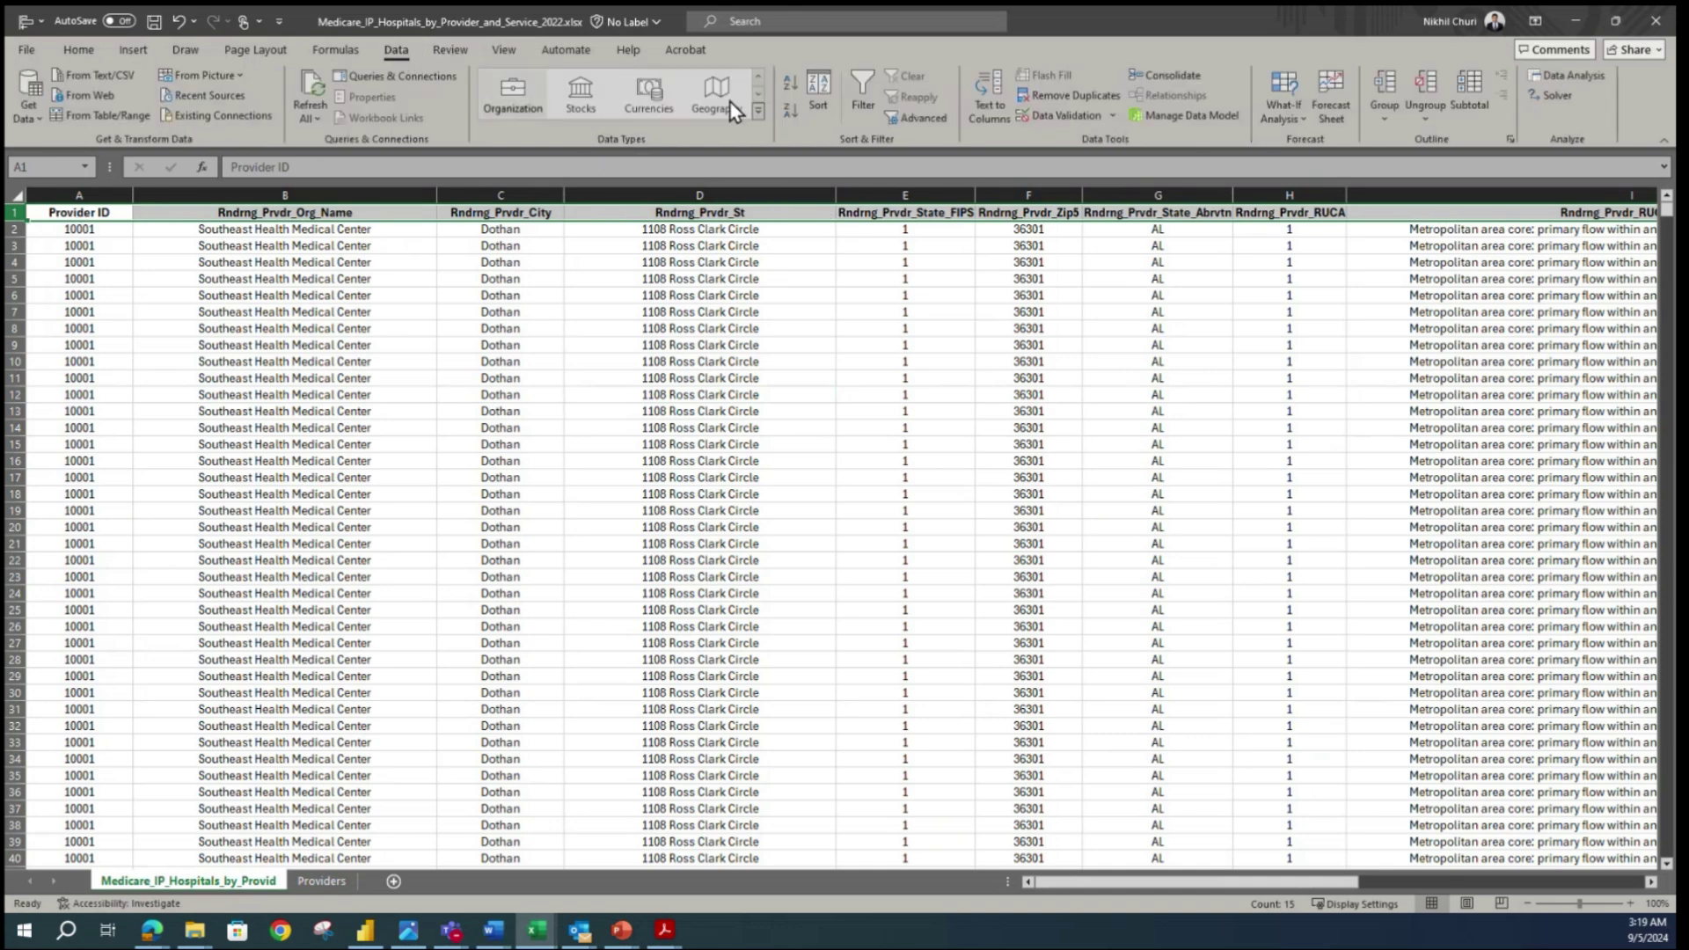
click(853, 83)
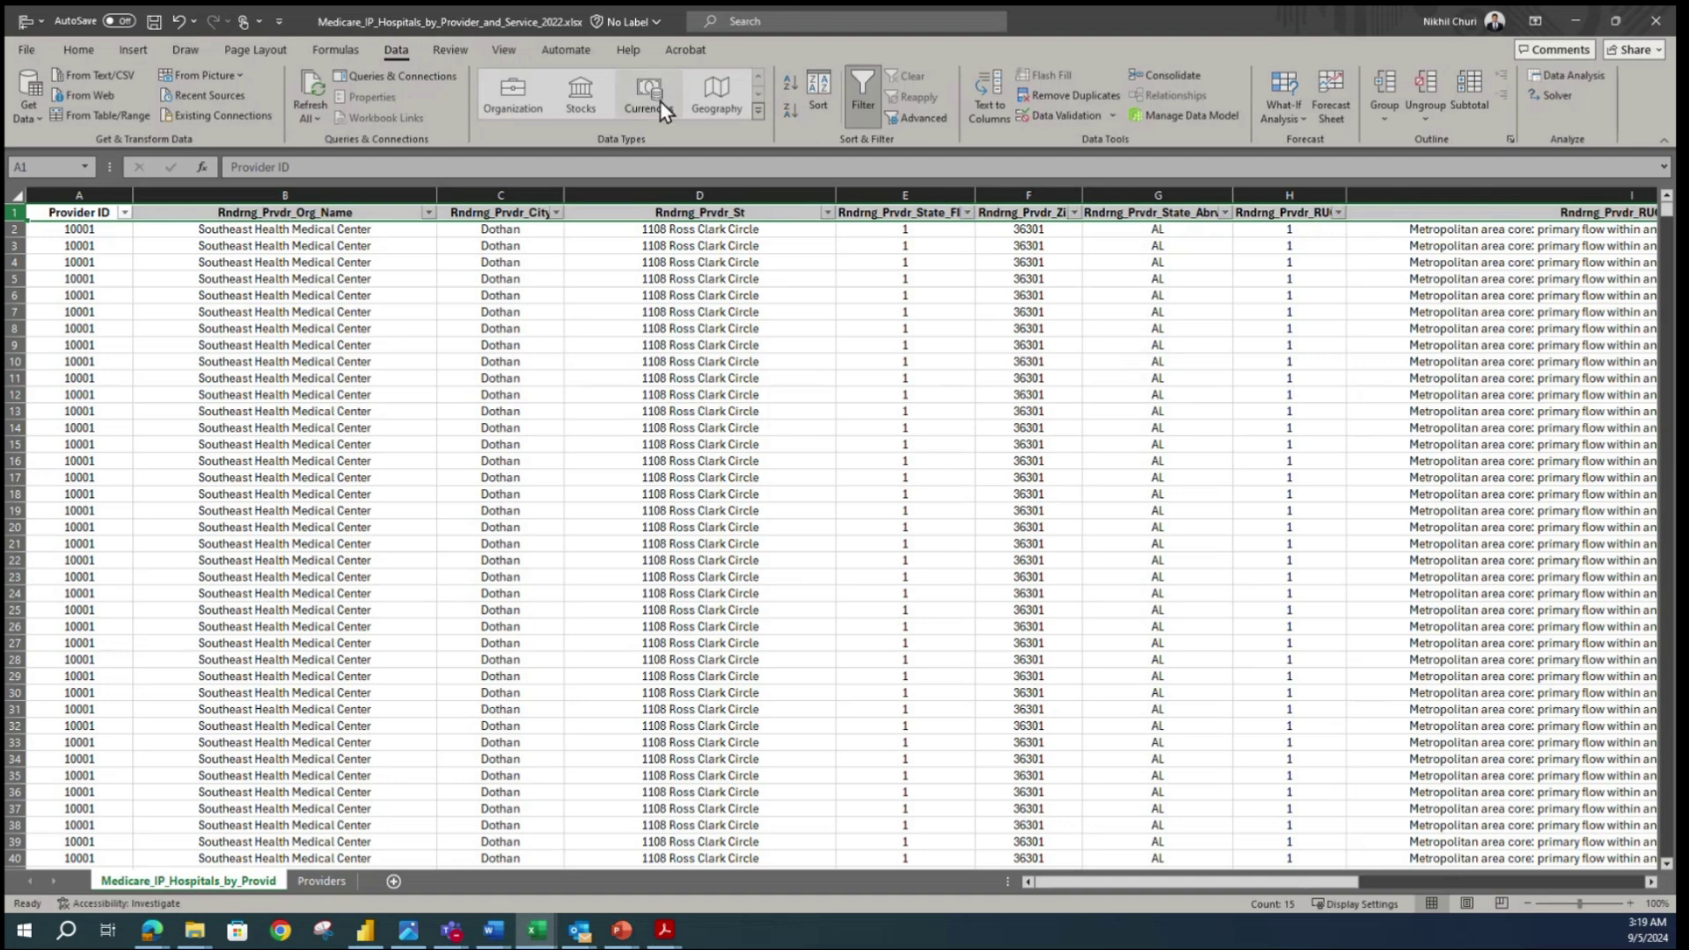
- Freeze the top row of the Medicare sheet
click(505, 53)
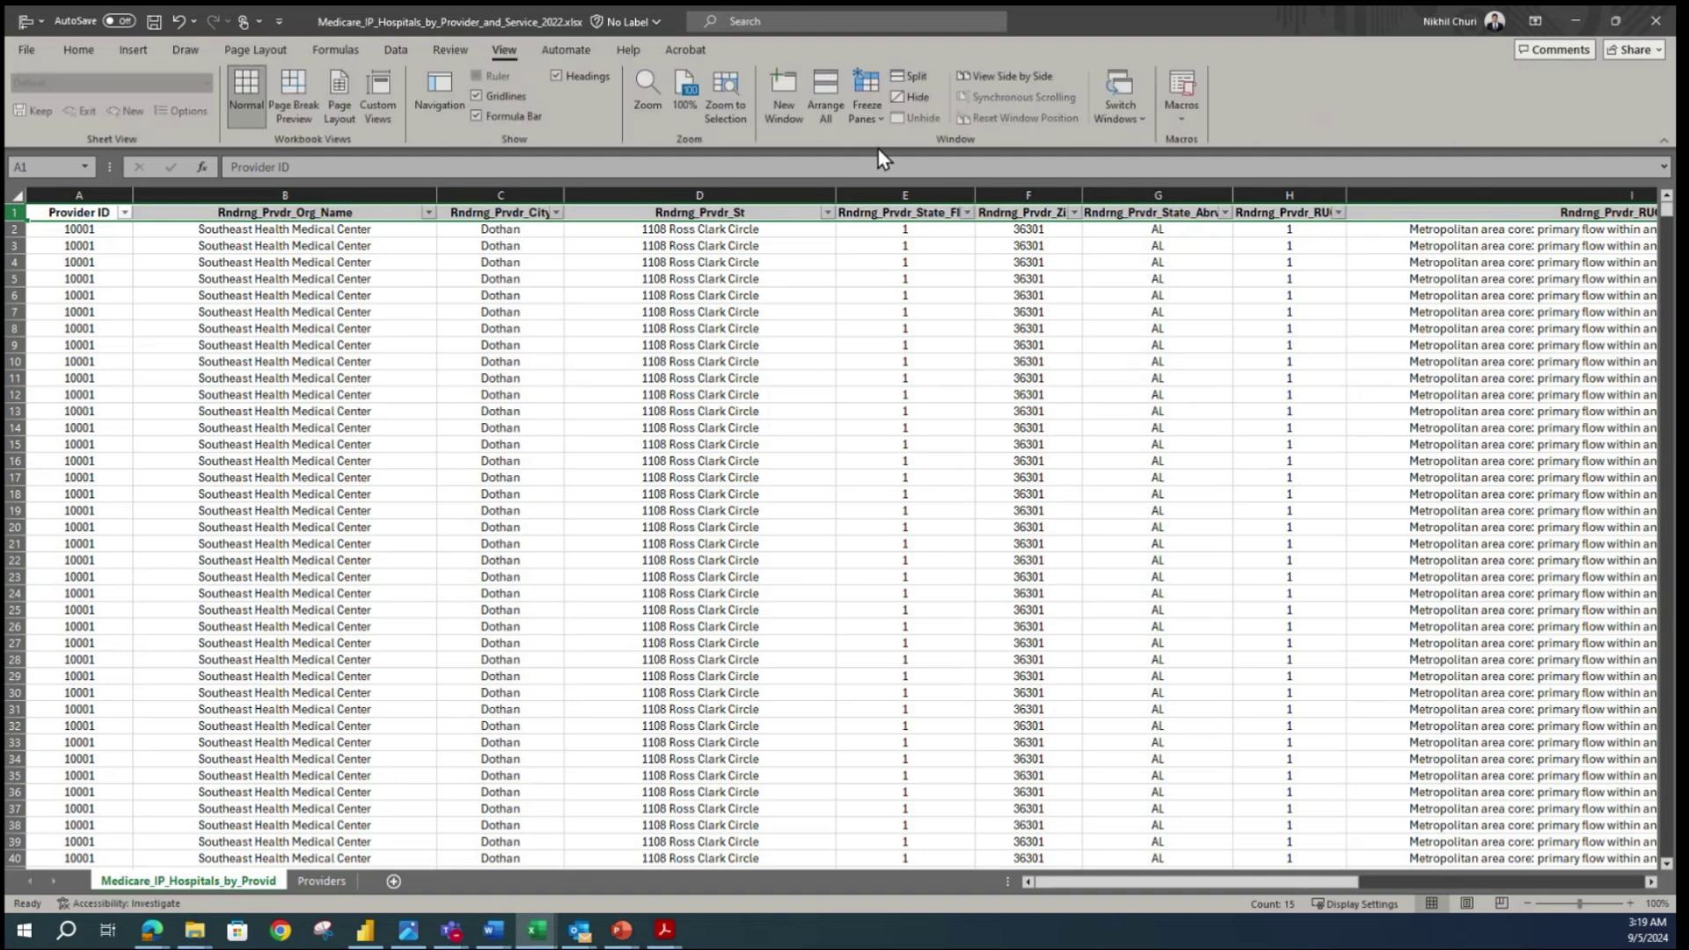
click(867, 113)
click(922, 199)
click(683, 410)
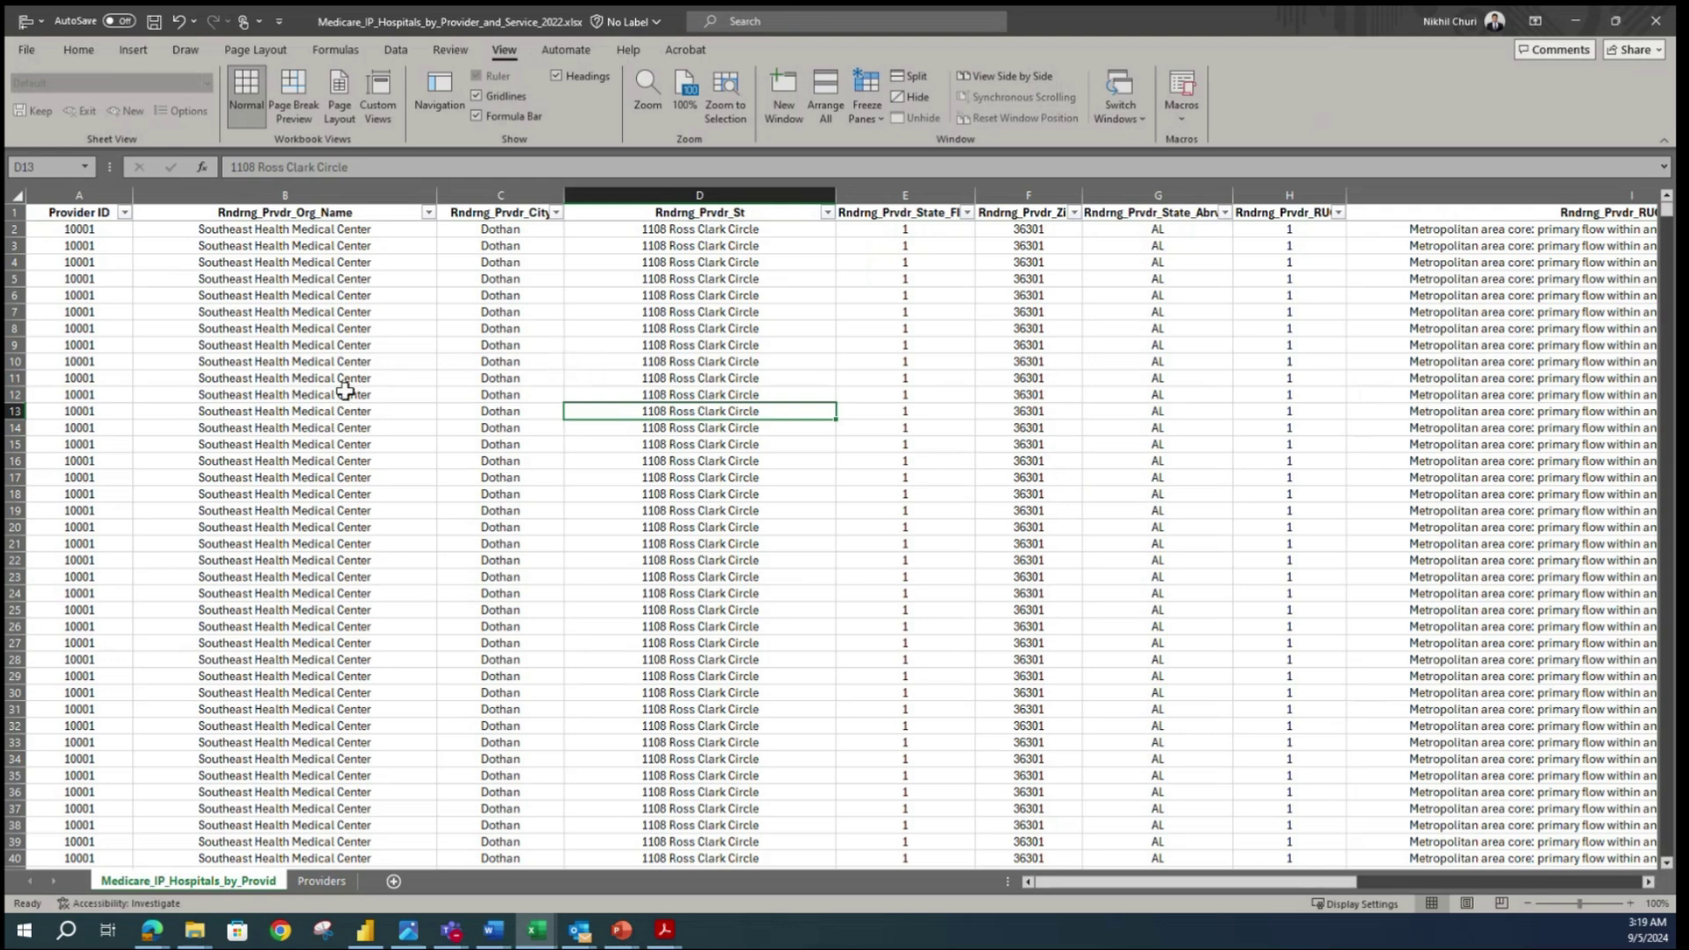
- Rename the Medicare_IP_Hospitals_by_Provid sheet as Medicare Inpatient 2022
click(327, 884)
click(252, 883)
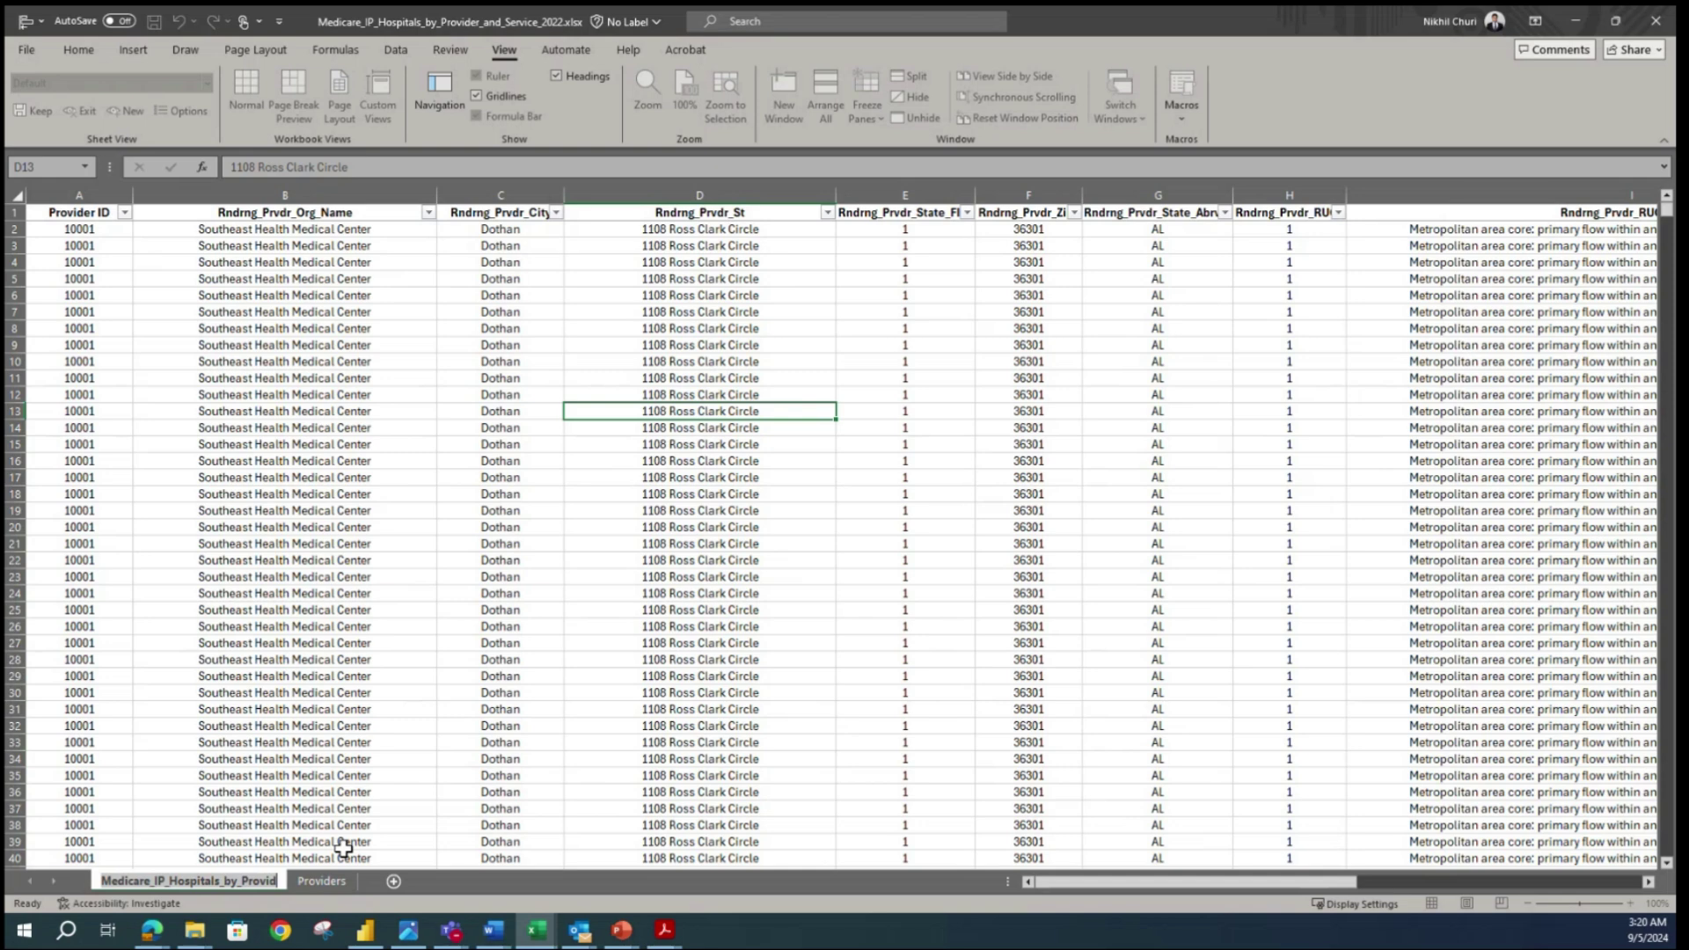
text(Medicare)
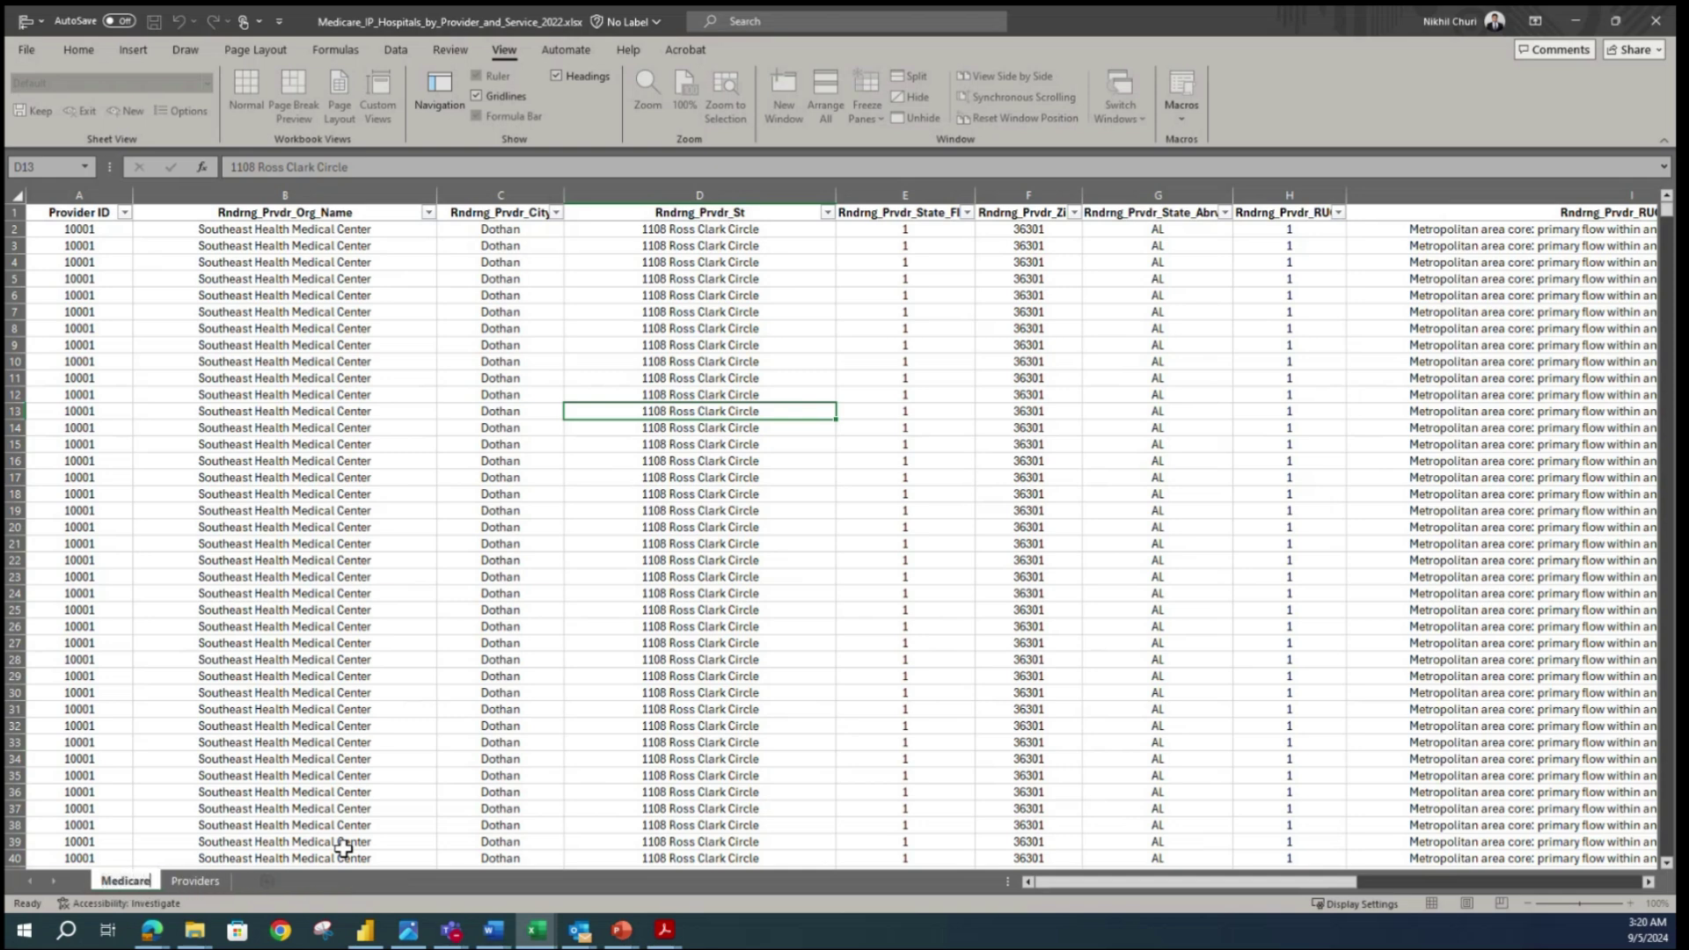
text( Inpatient)
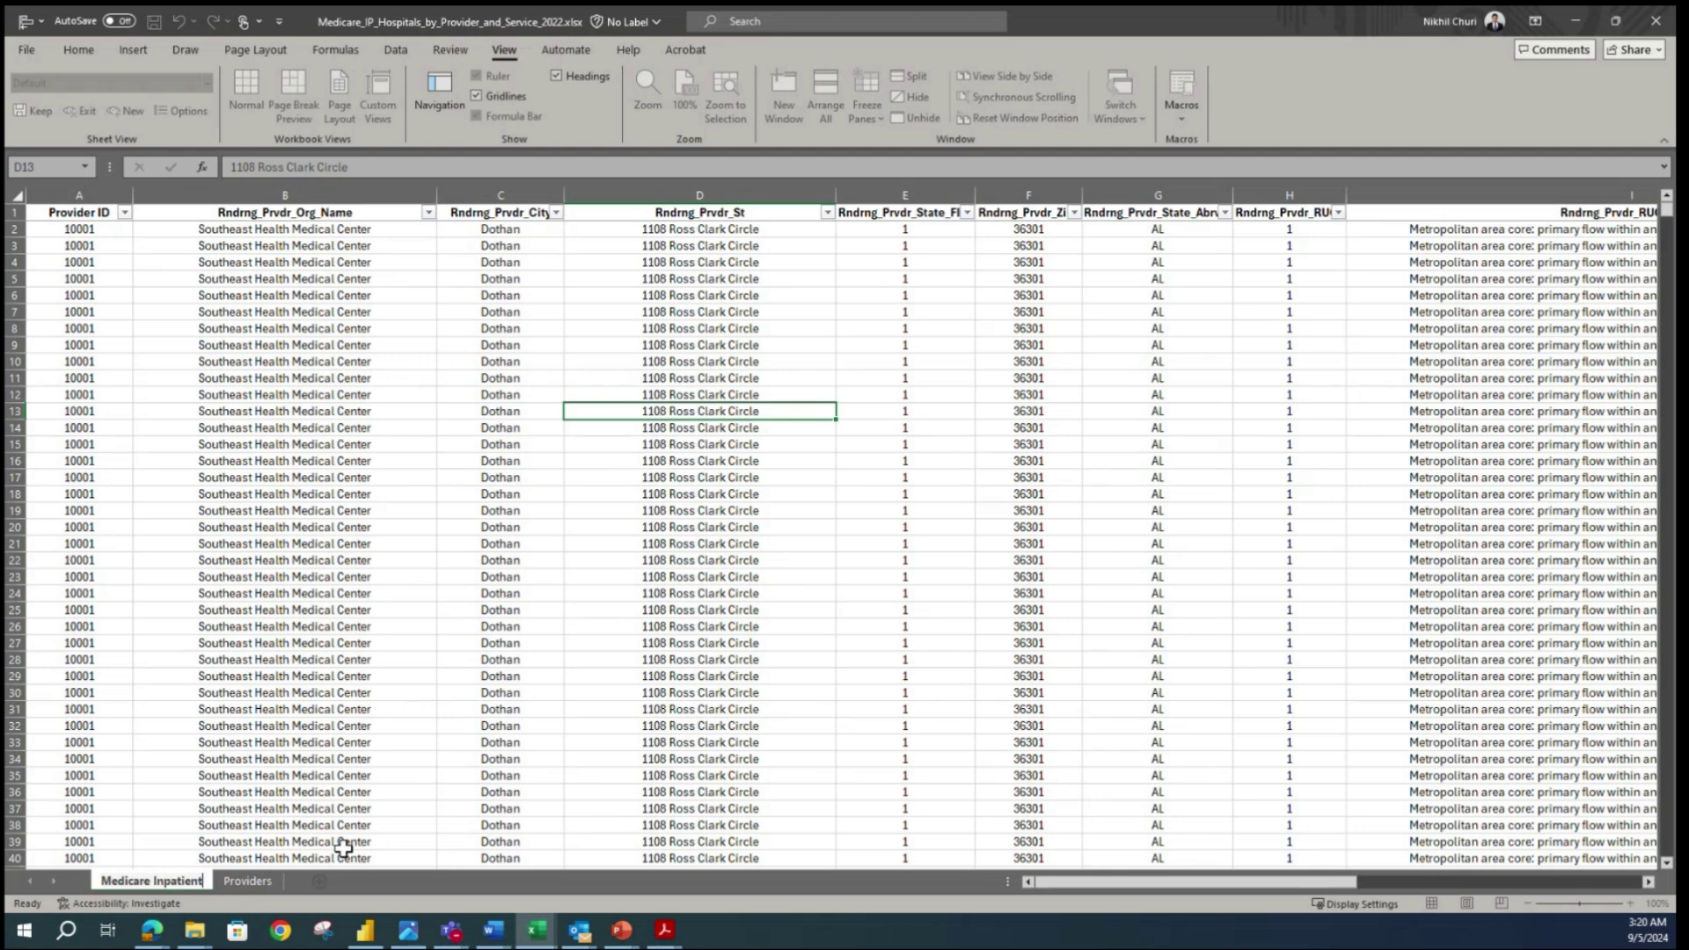
text(2022)
key(Return)
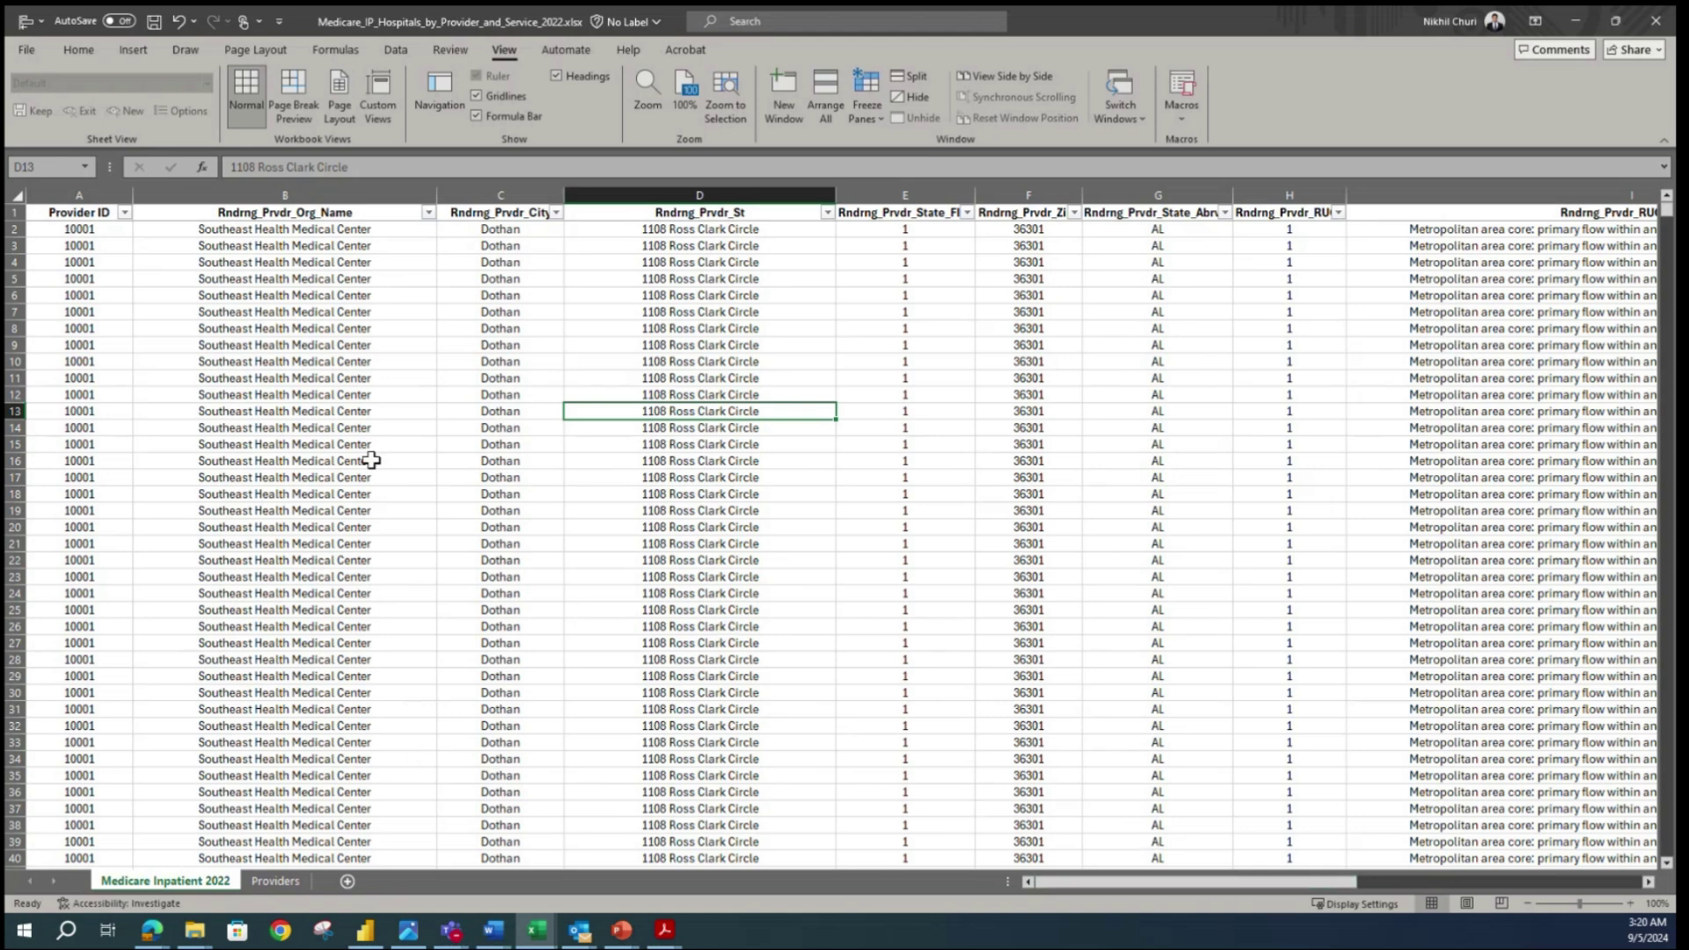
click(312, 477)
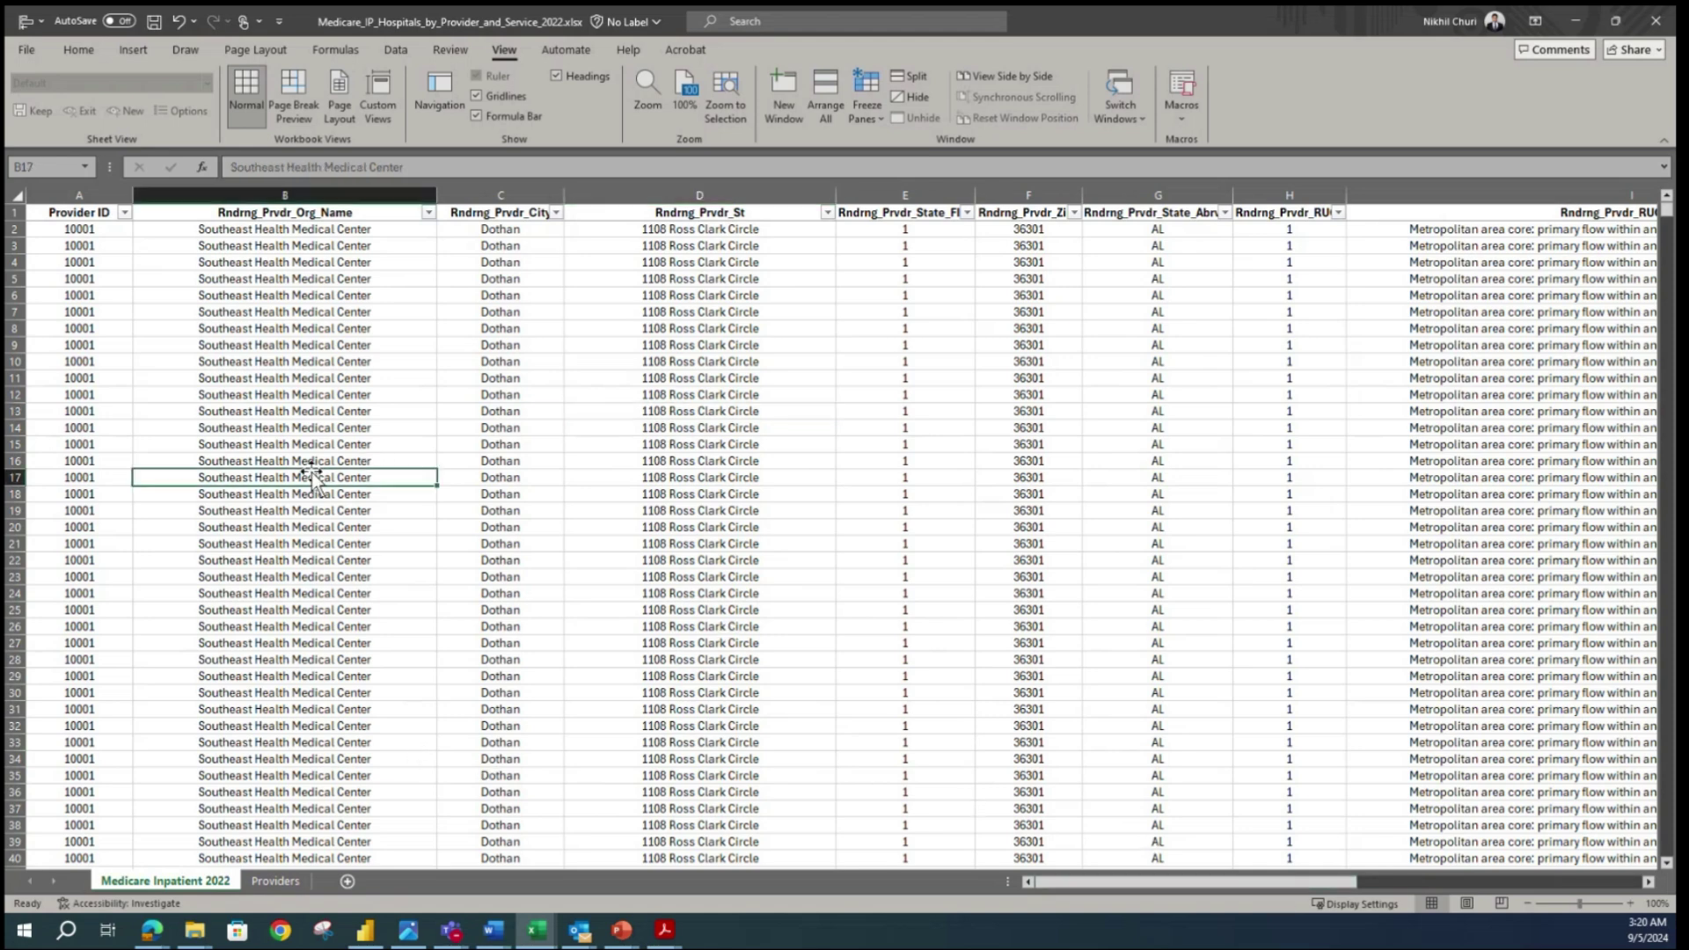
- Delete the Rndrng_Prvdr_Org_Name, Rndrng_Prvdr_City and Rndrng_Prvdr_St columns (B to D) from the Medicare Inpatient 2022 sheet
click(283, 881)
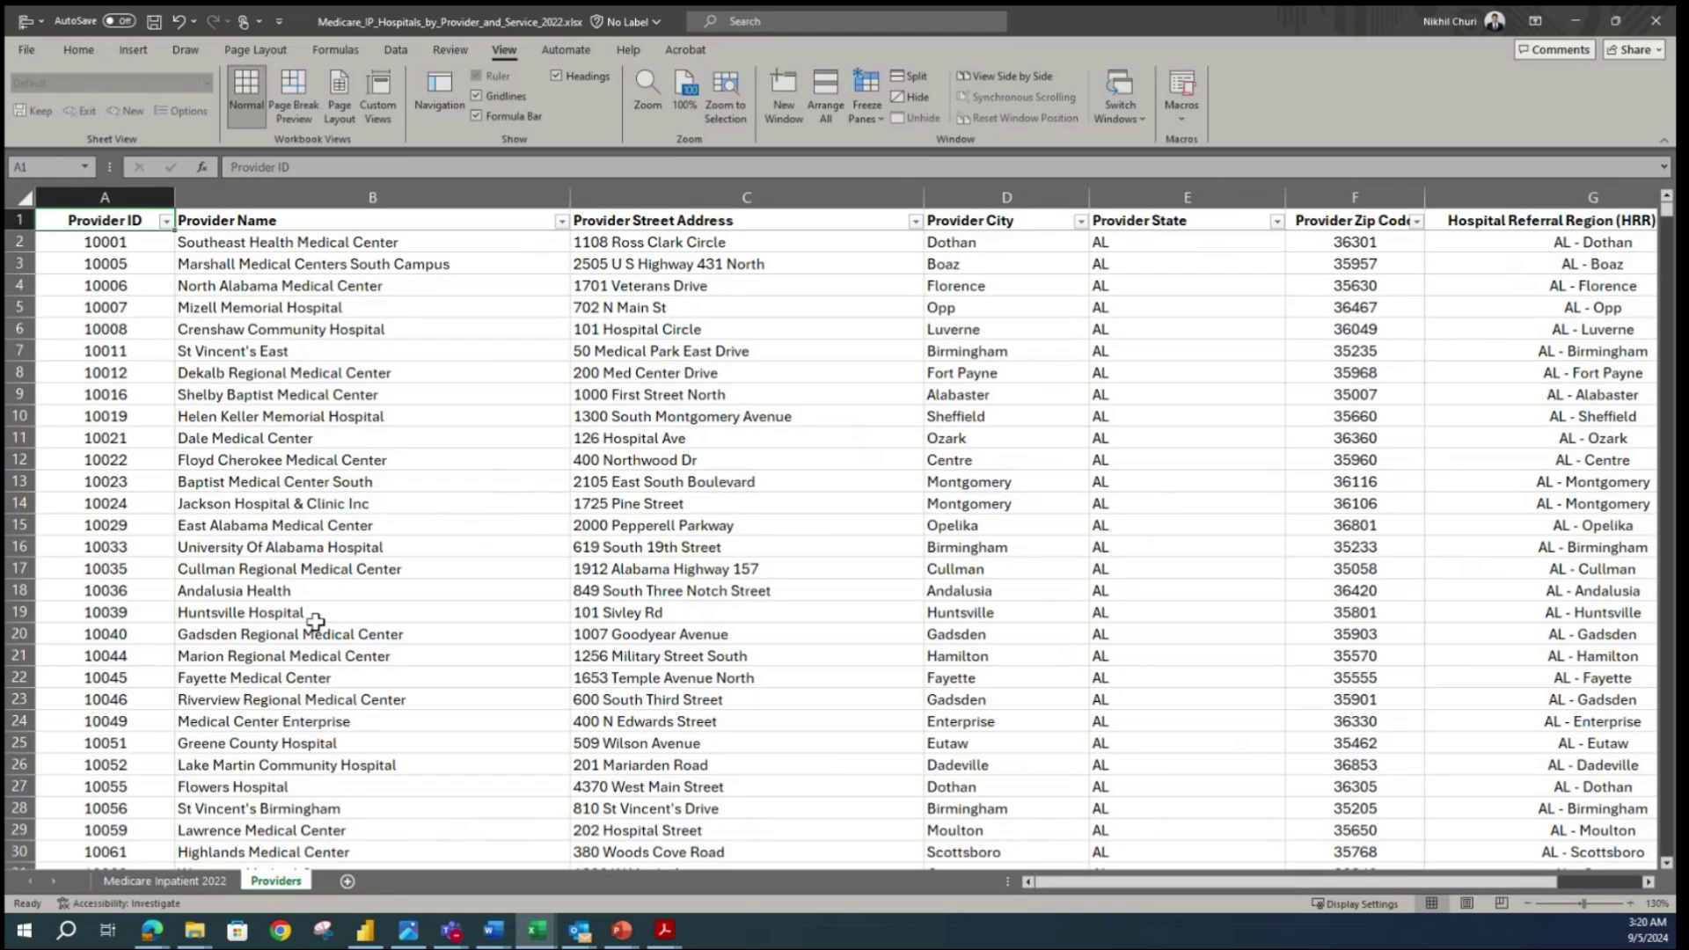
click(202, 887)
click(78, 246)
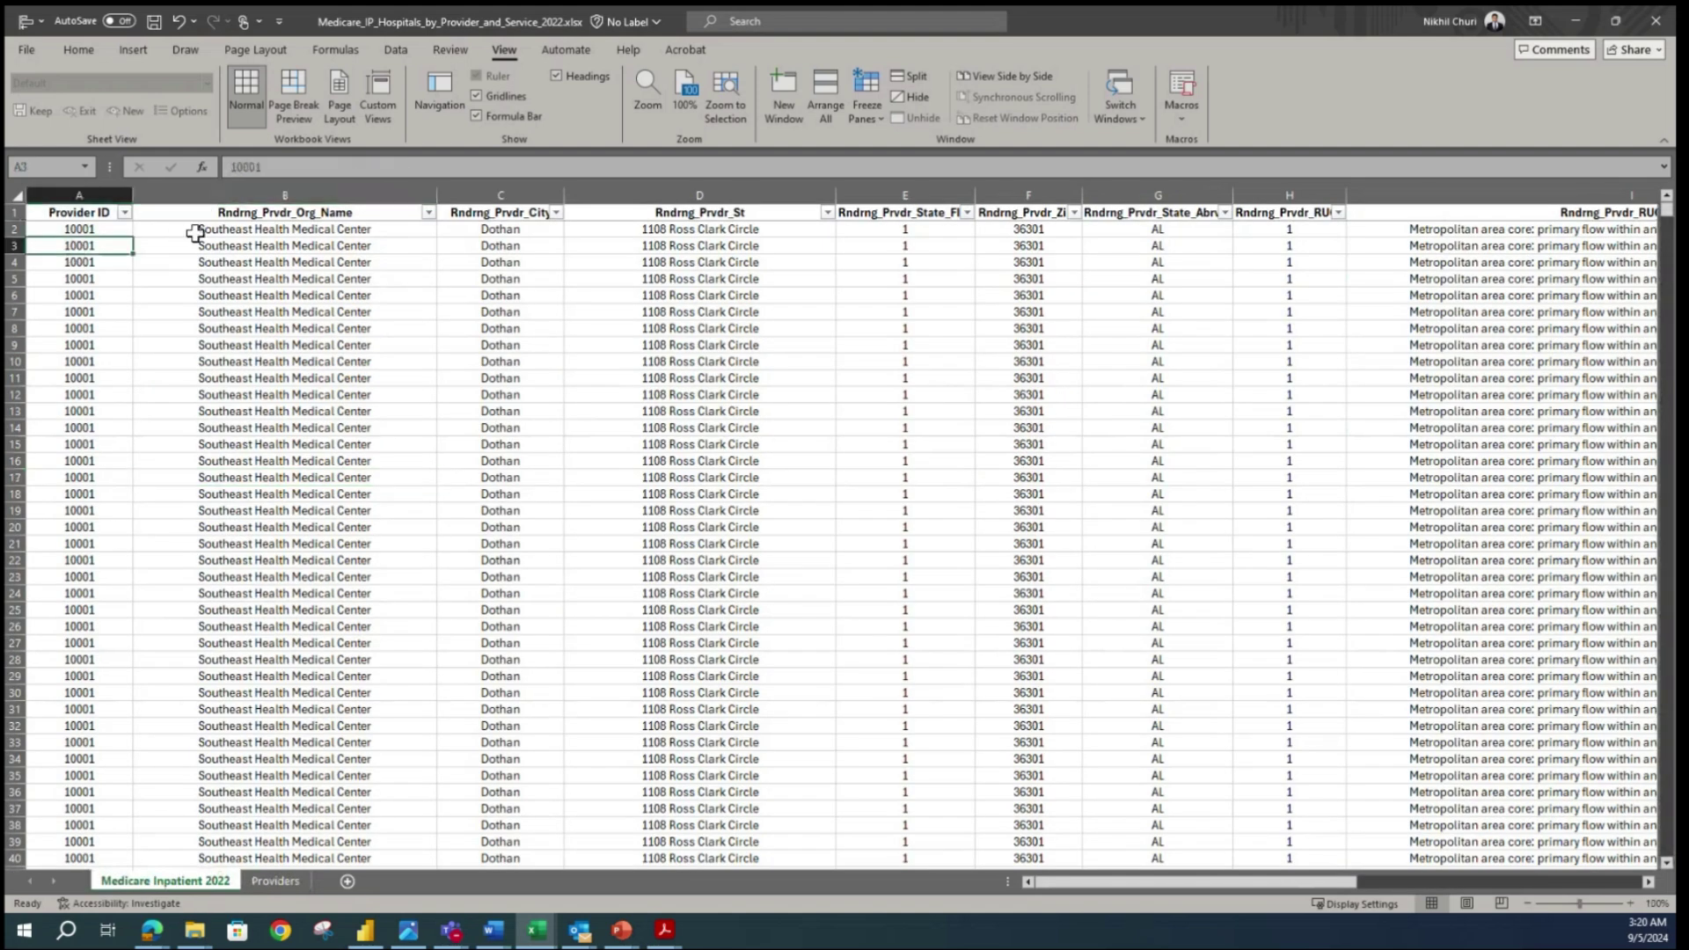
click(233, 193)
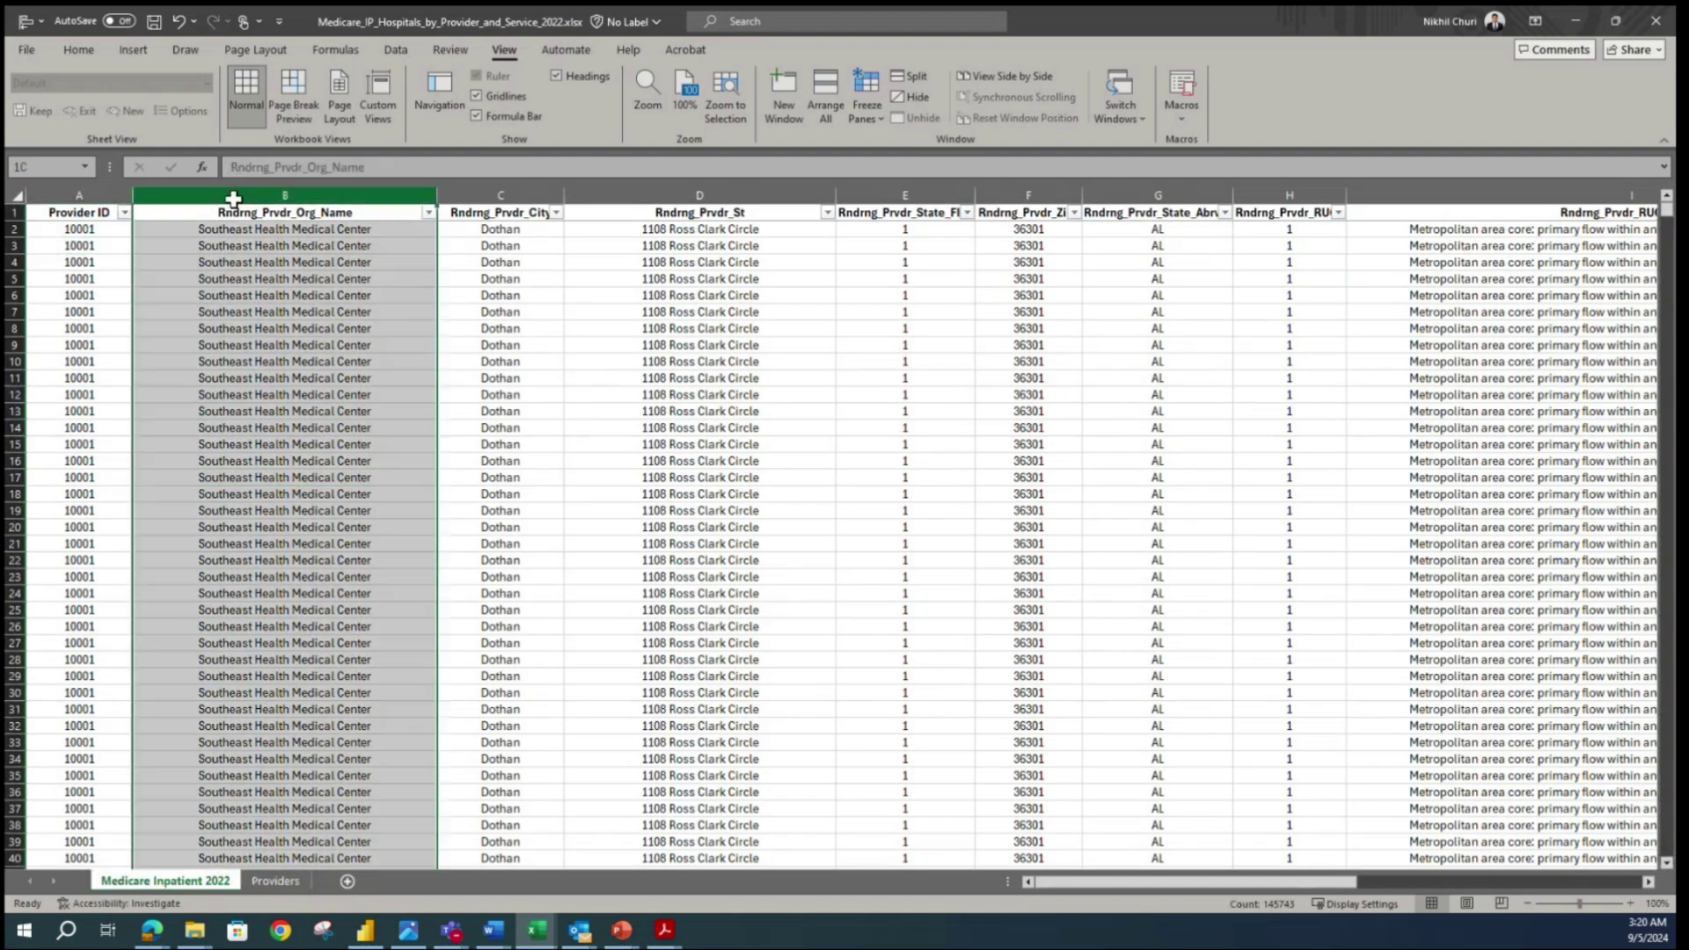
click(493, 428)
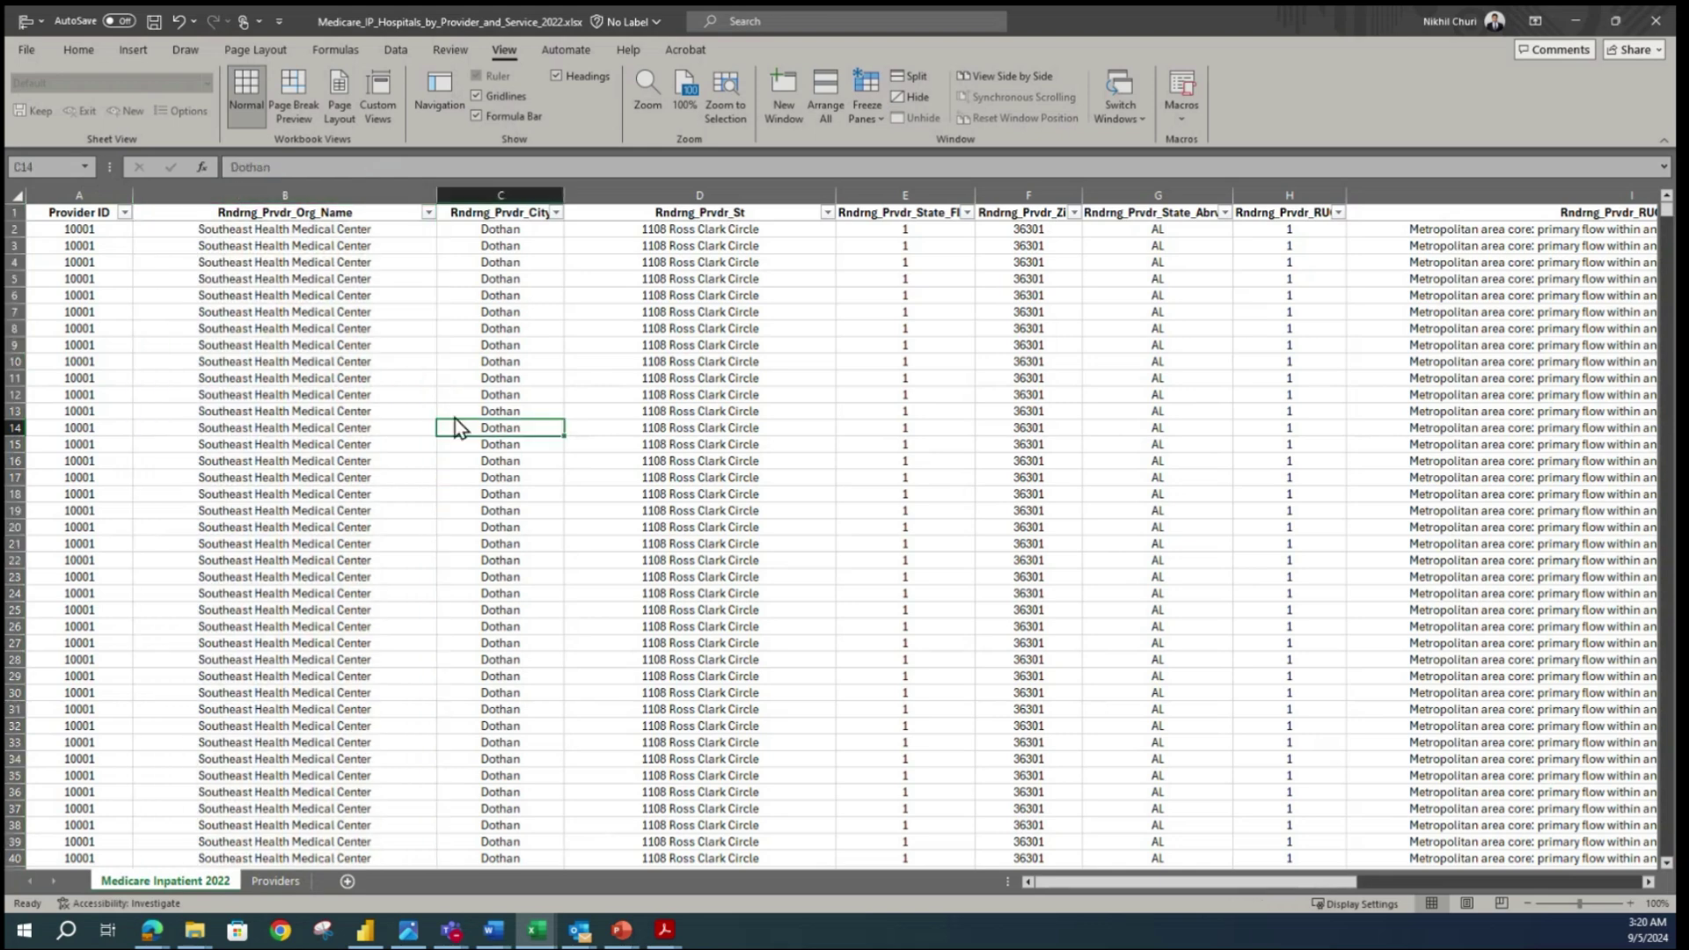
click(379, 197)
drag(399, 199, 662, 195)
right_click(682, 262)
key(Escape)
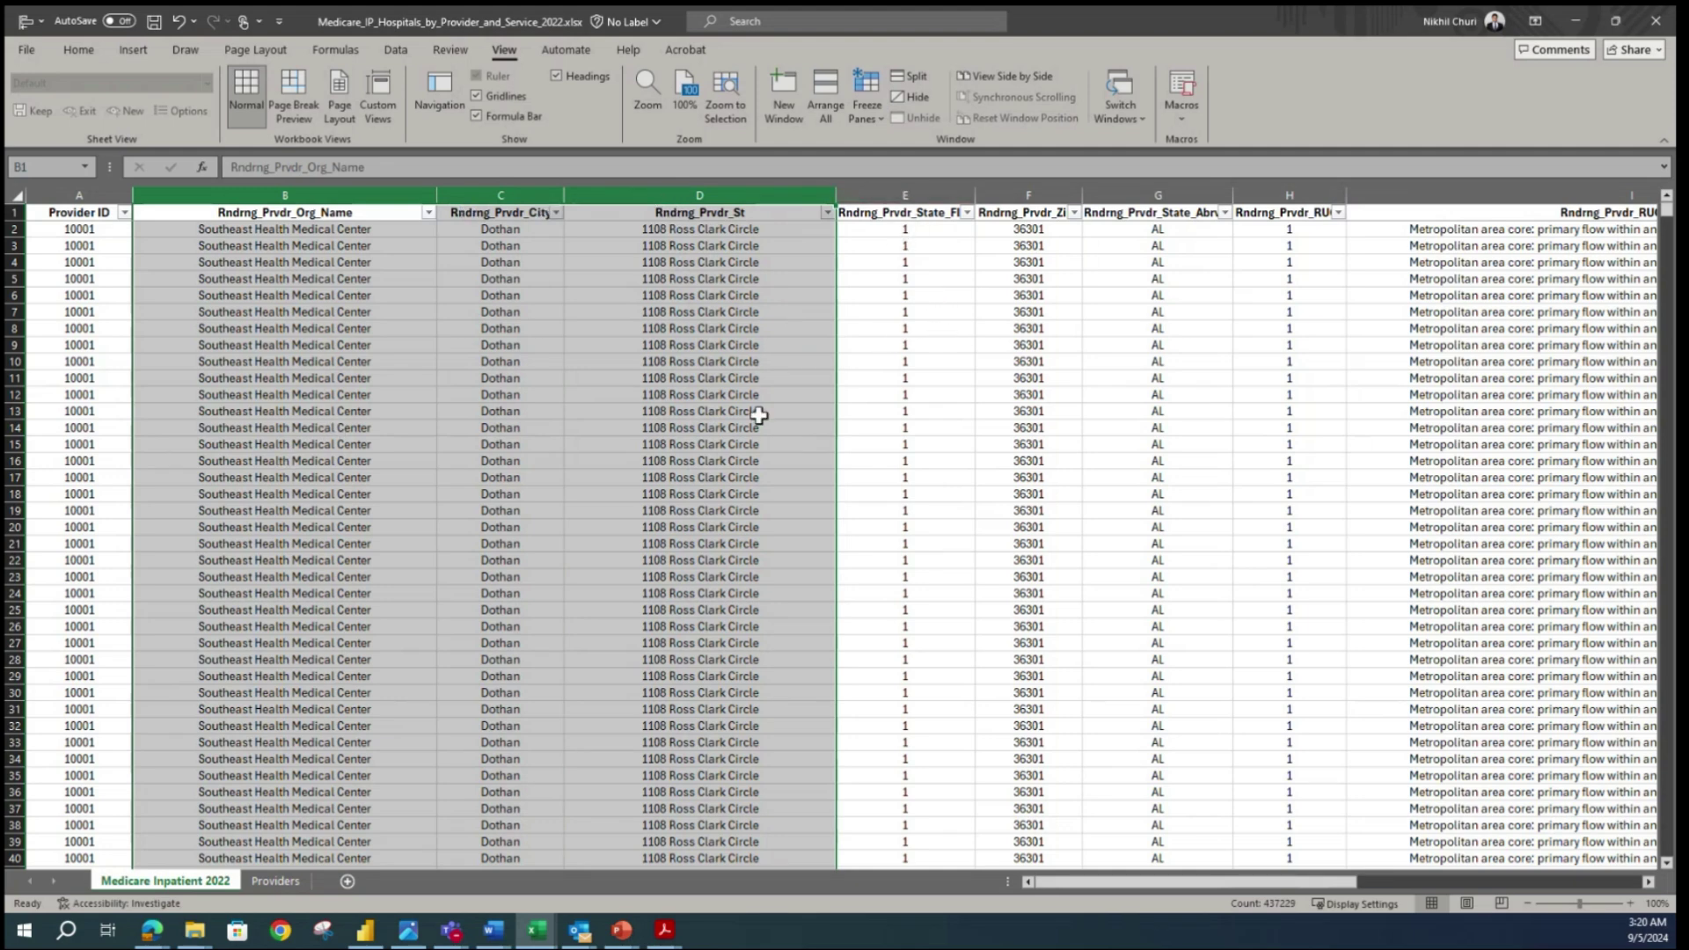
right_click(344, 209)
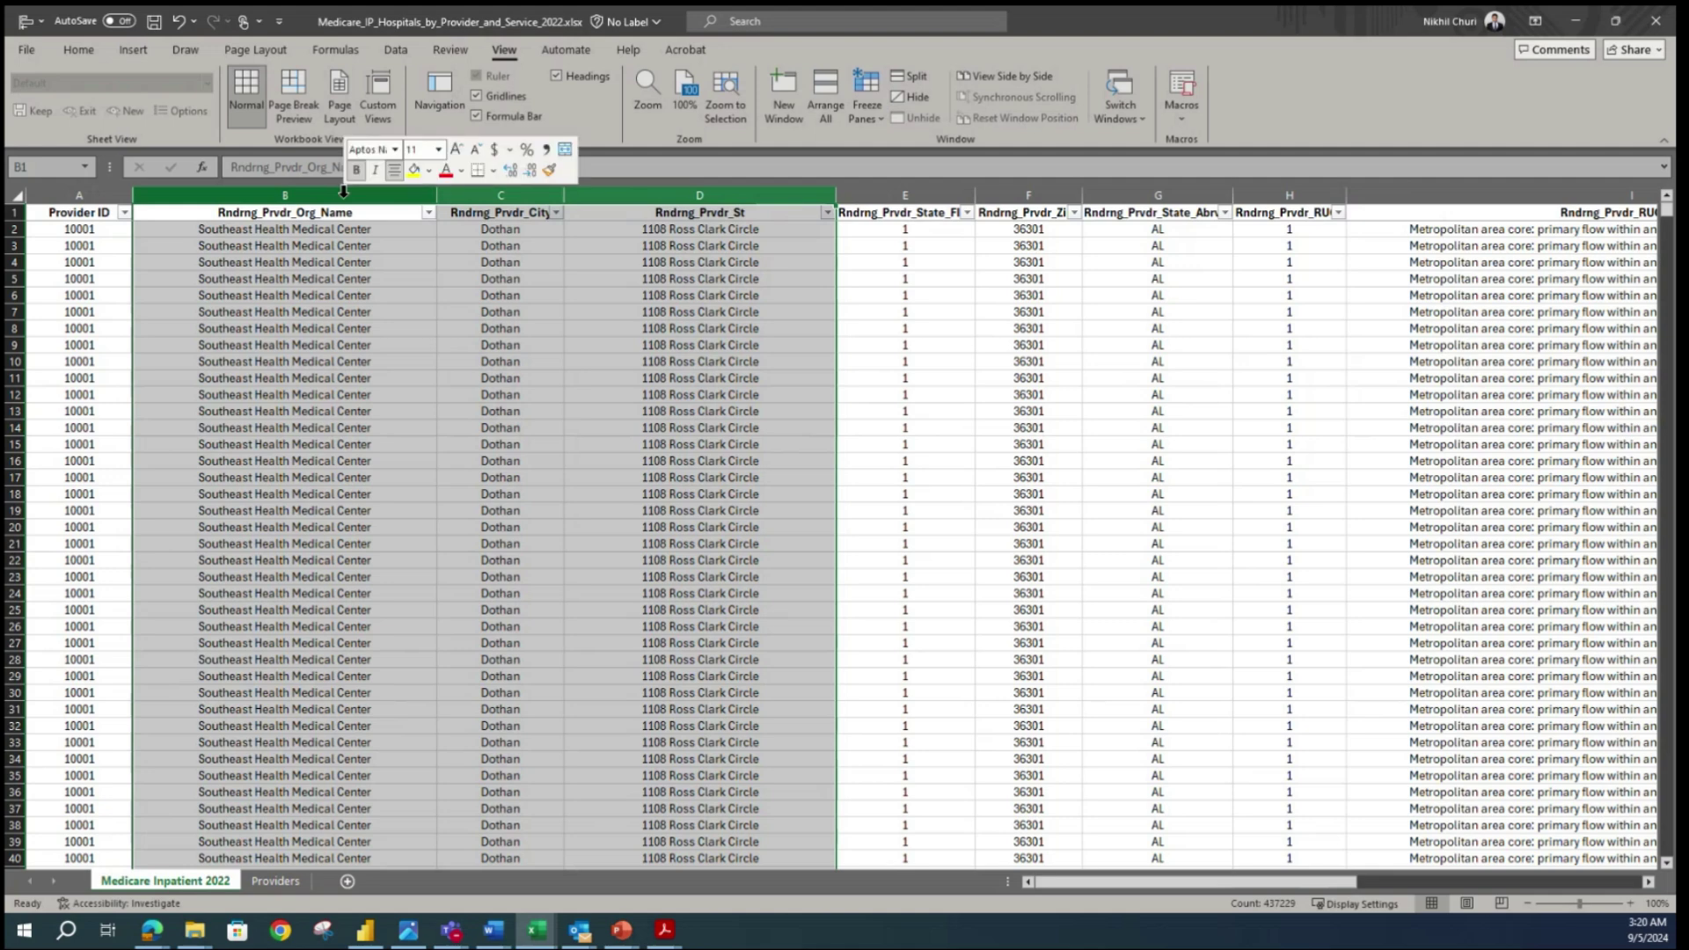
click(429, 390)
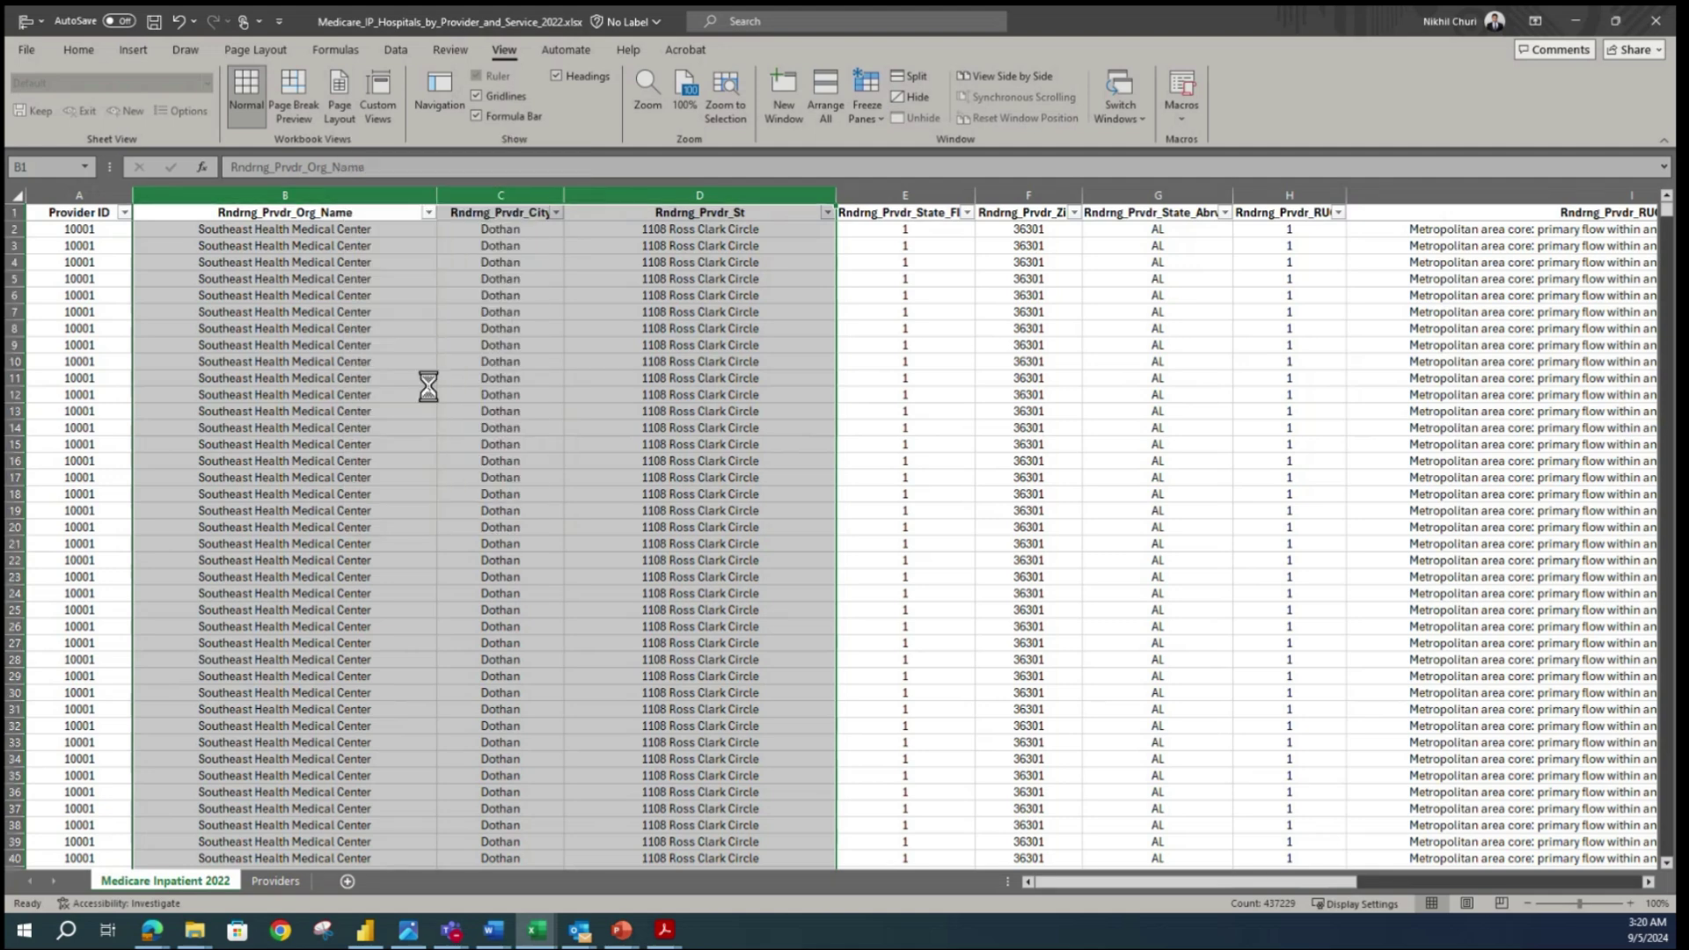
click(284, 410)
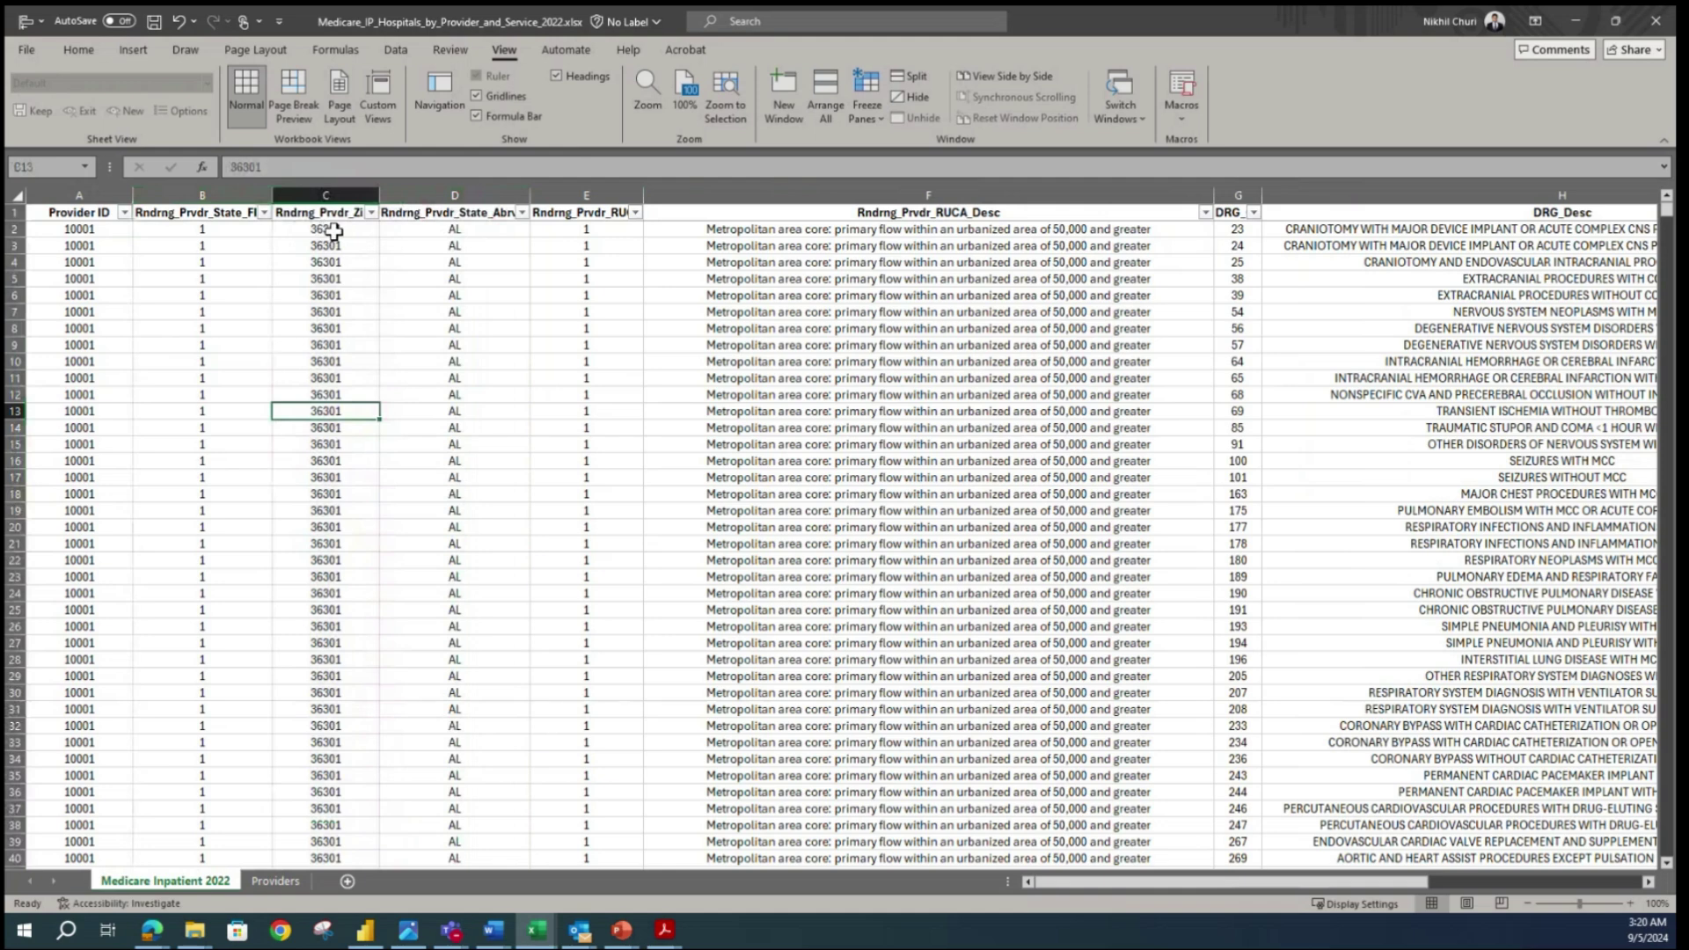
- Delete the provider zip code and state abbreviation columns (C and D) from the Medicare Inpatient 2022 sheet
click(316, 190)
right_click(318, 192)
key(Escape)
click(353, 298)
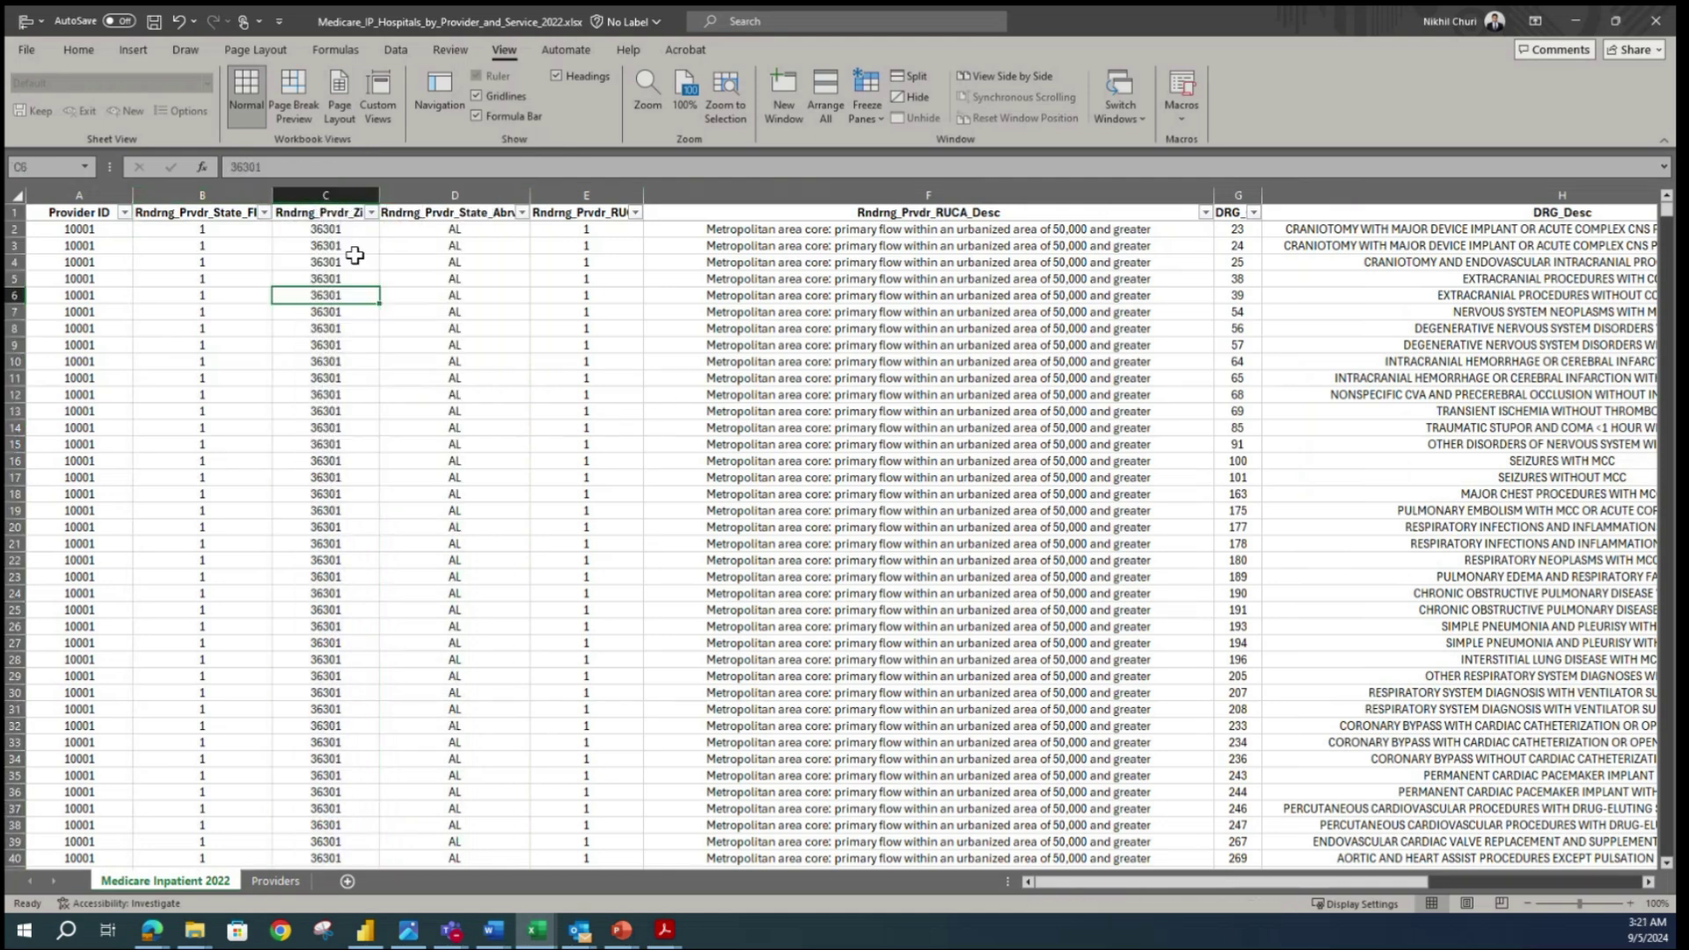
drag(324, 195, 435, 195)
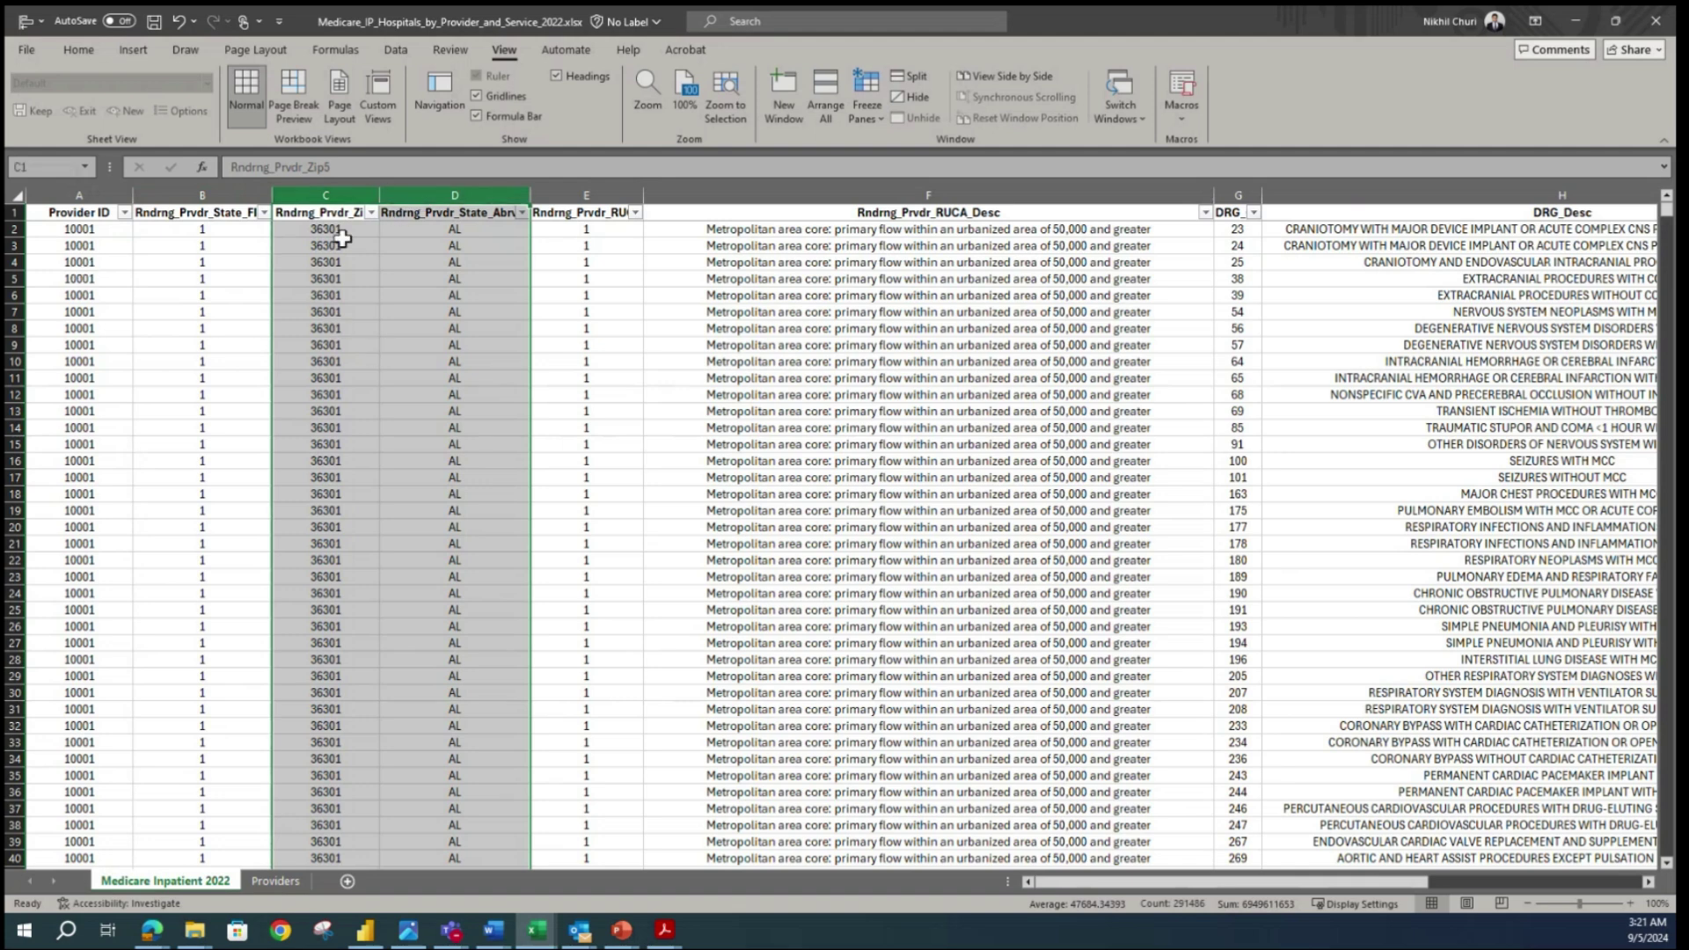
right_click(350, 305)
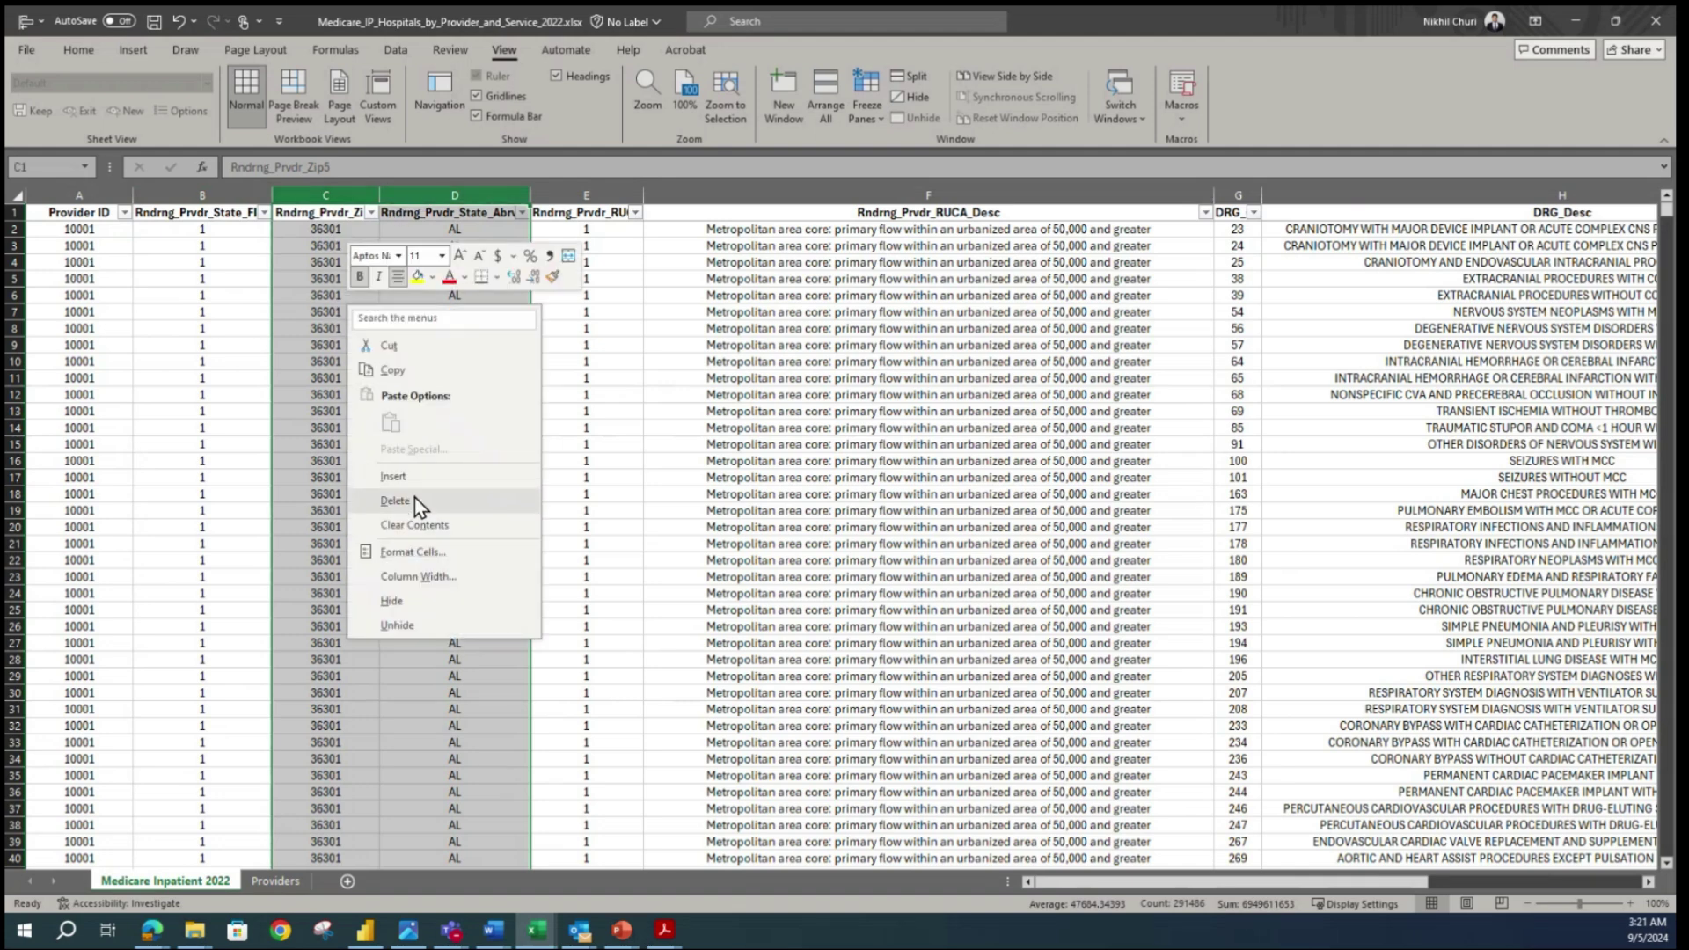
click(415, 499)
click(662, 525)
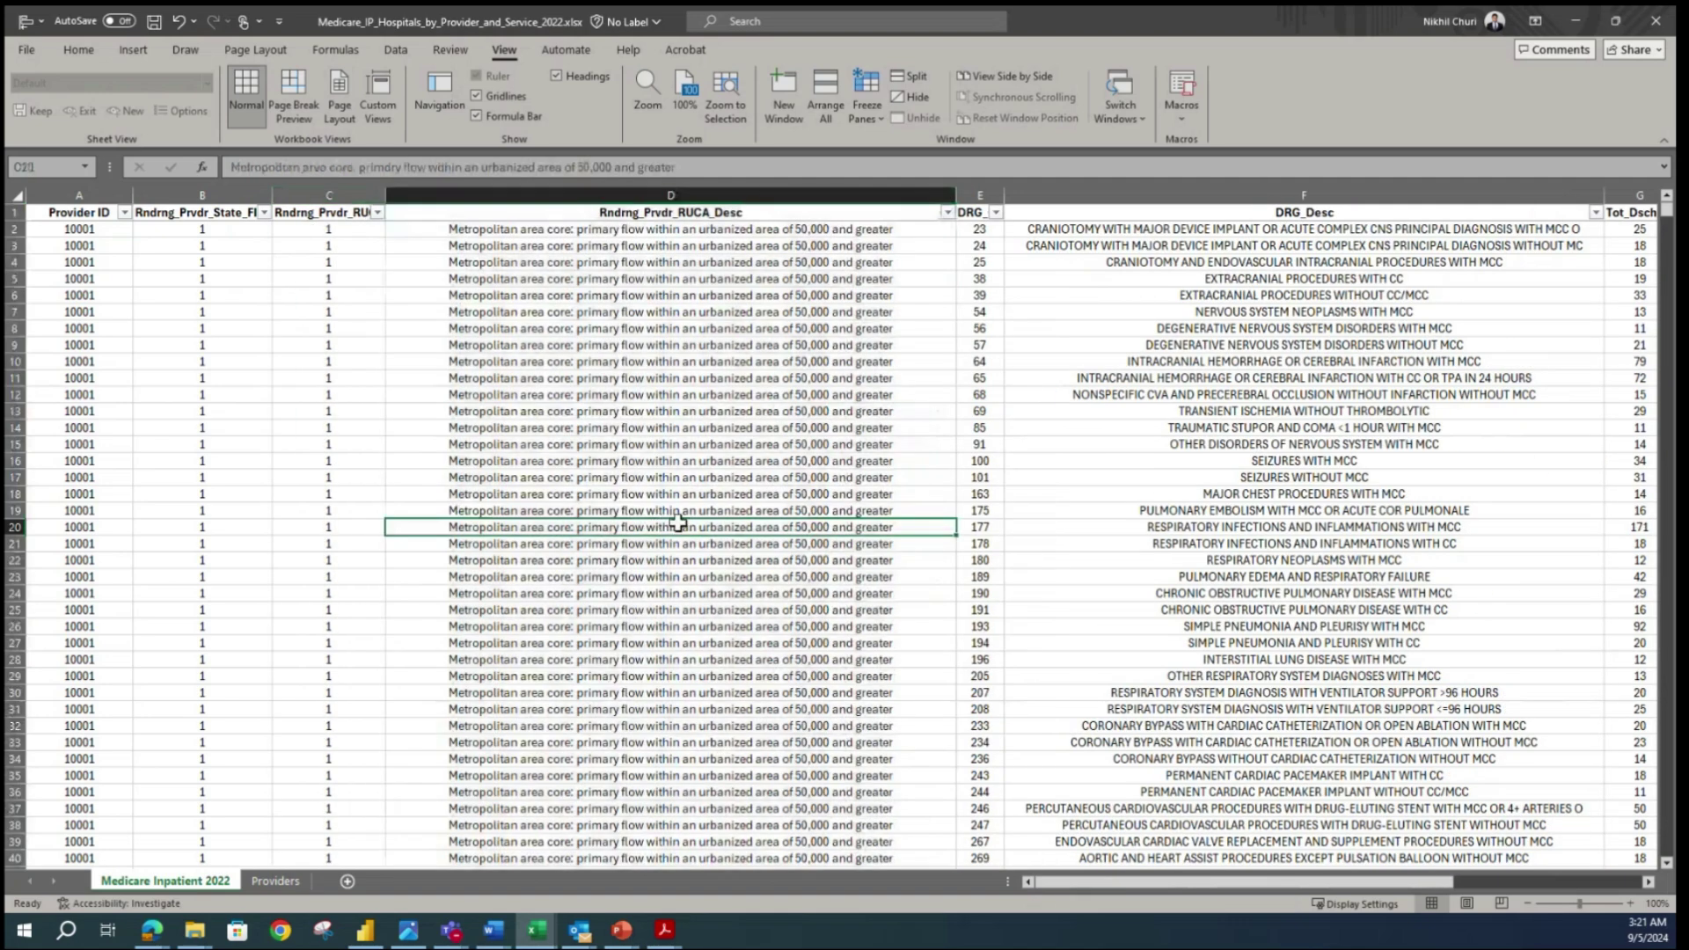
- Examine the remaining column headers of the Medicare Inpatient 2022 sheet, from the state FIPS and RUCA fields to the payment amounts
click(612, 364)
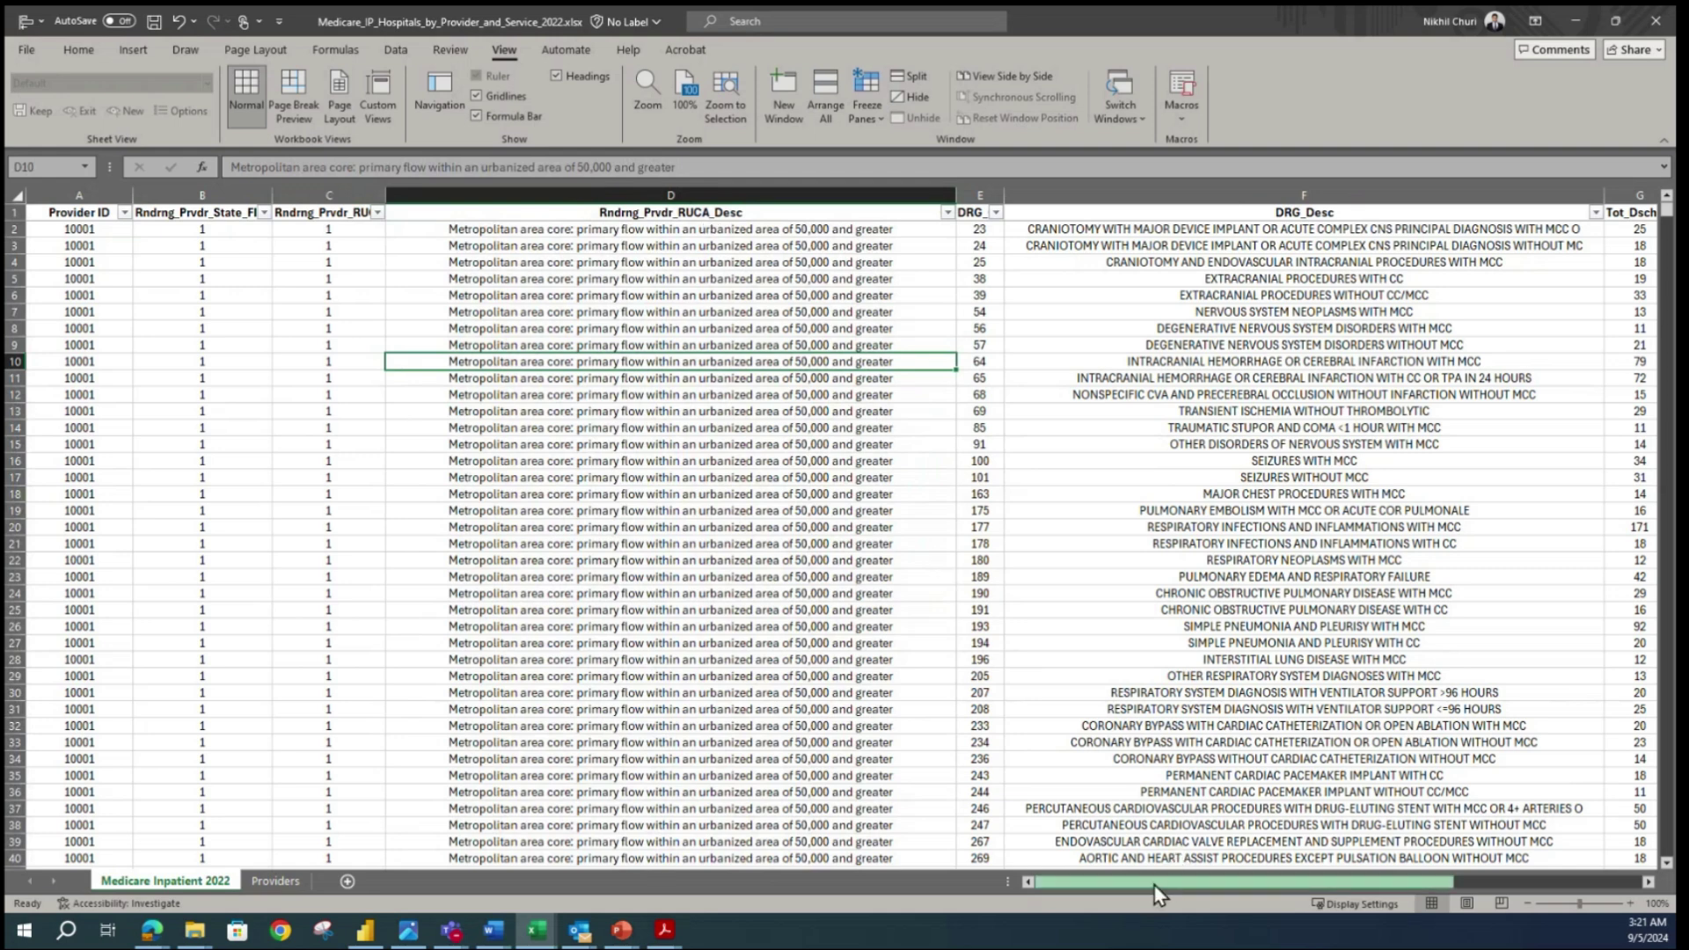
click(210, 215)
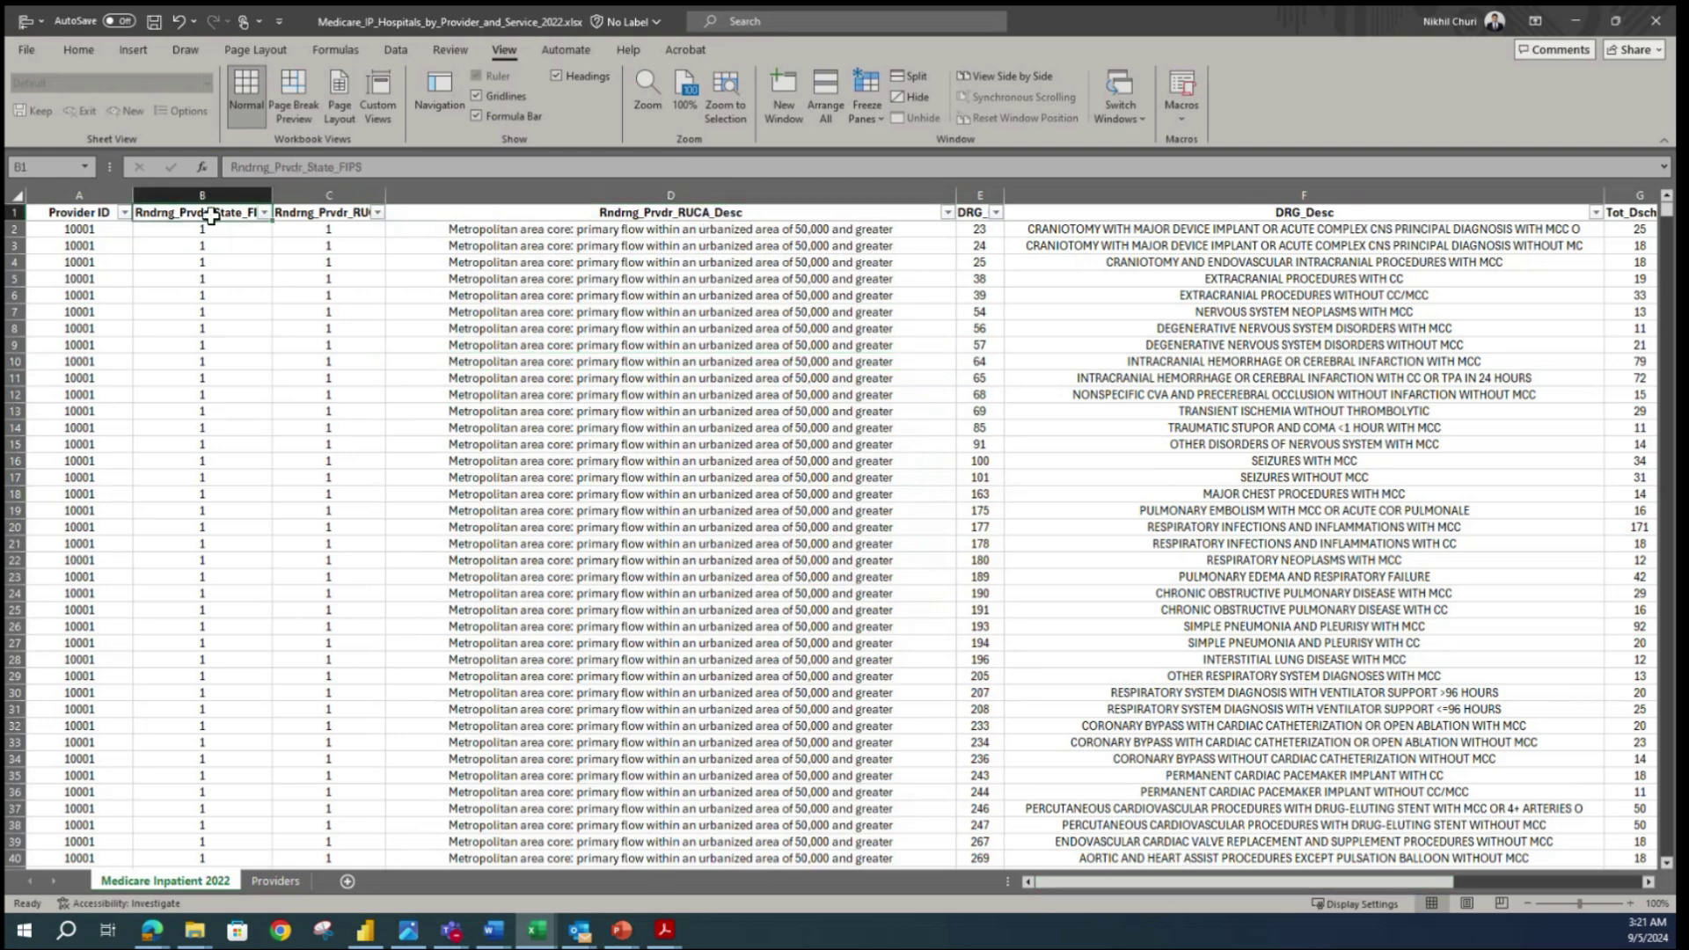
click(352, 216)
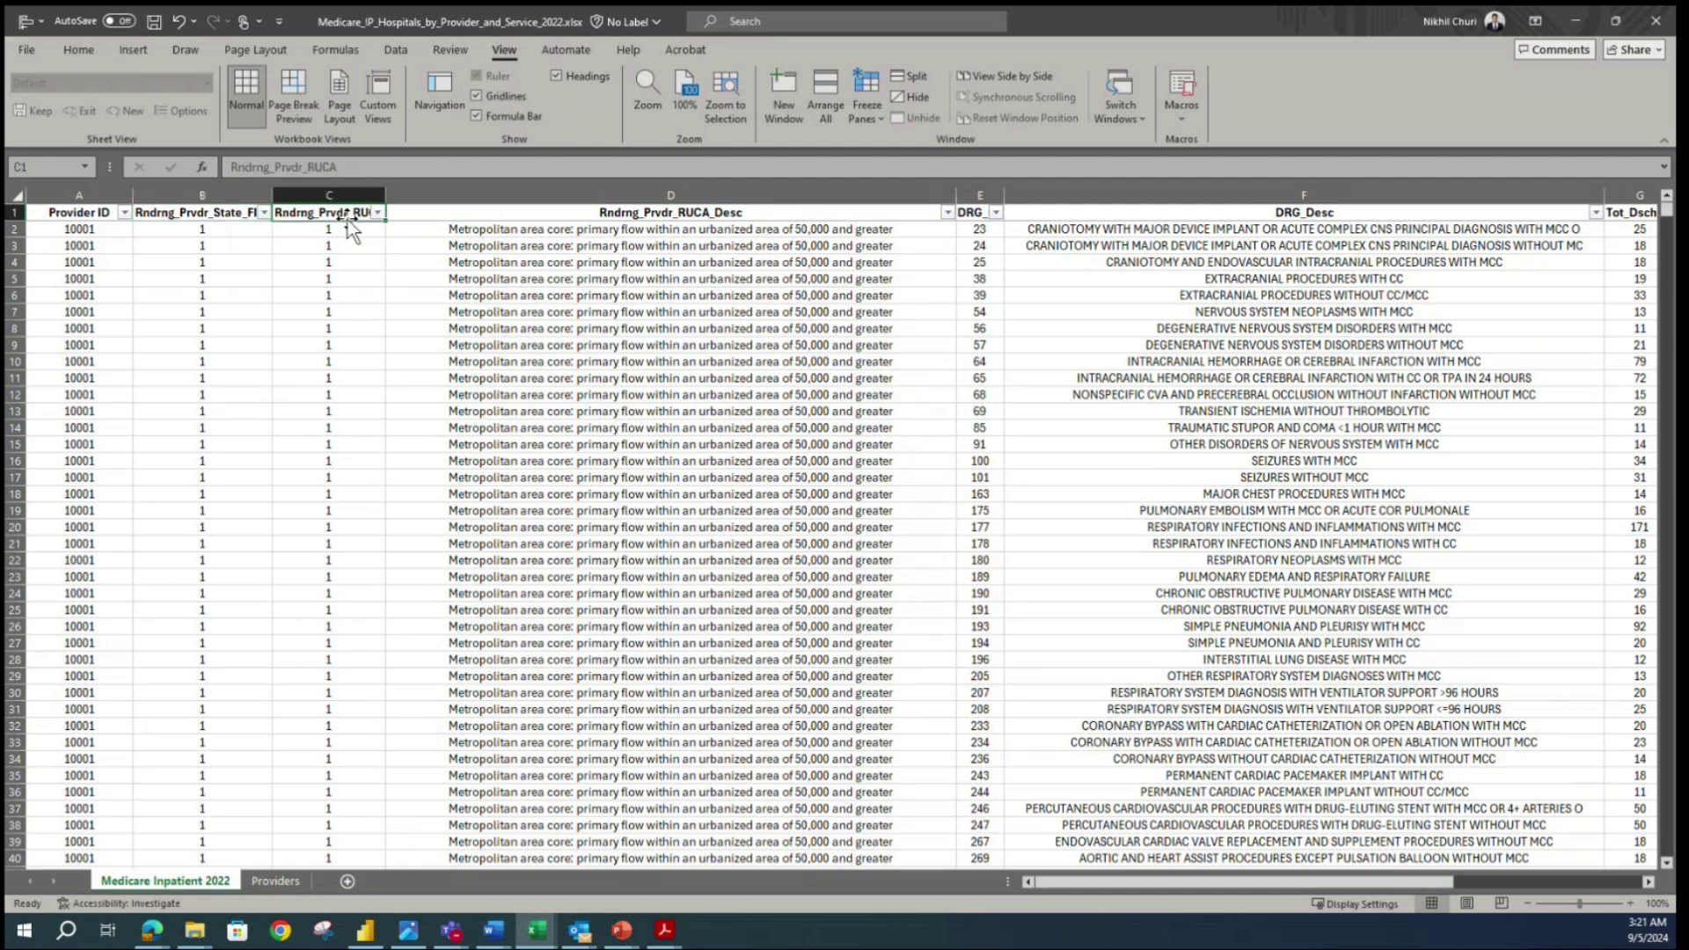
click(637, 332)
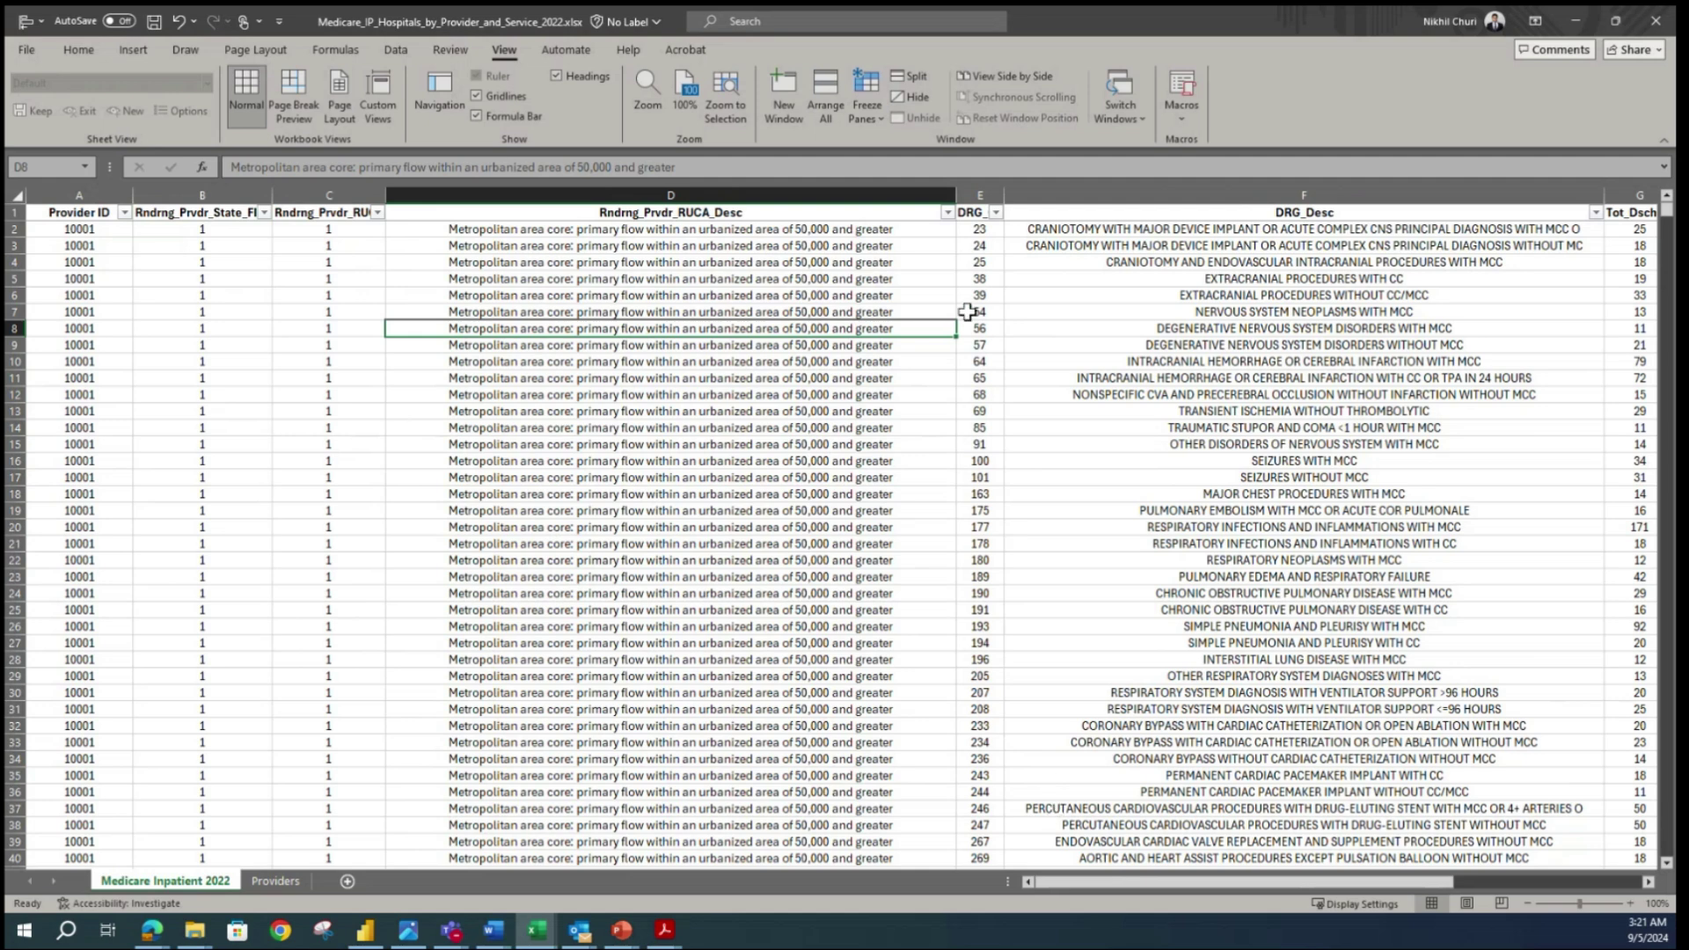
click(985, 271)
click(979, 211)
drag(1270, 884, 1371, 871)
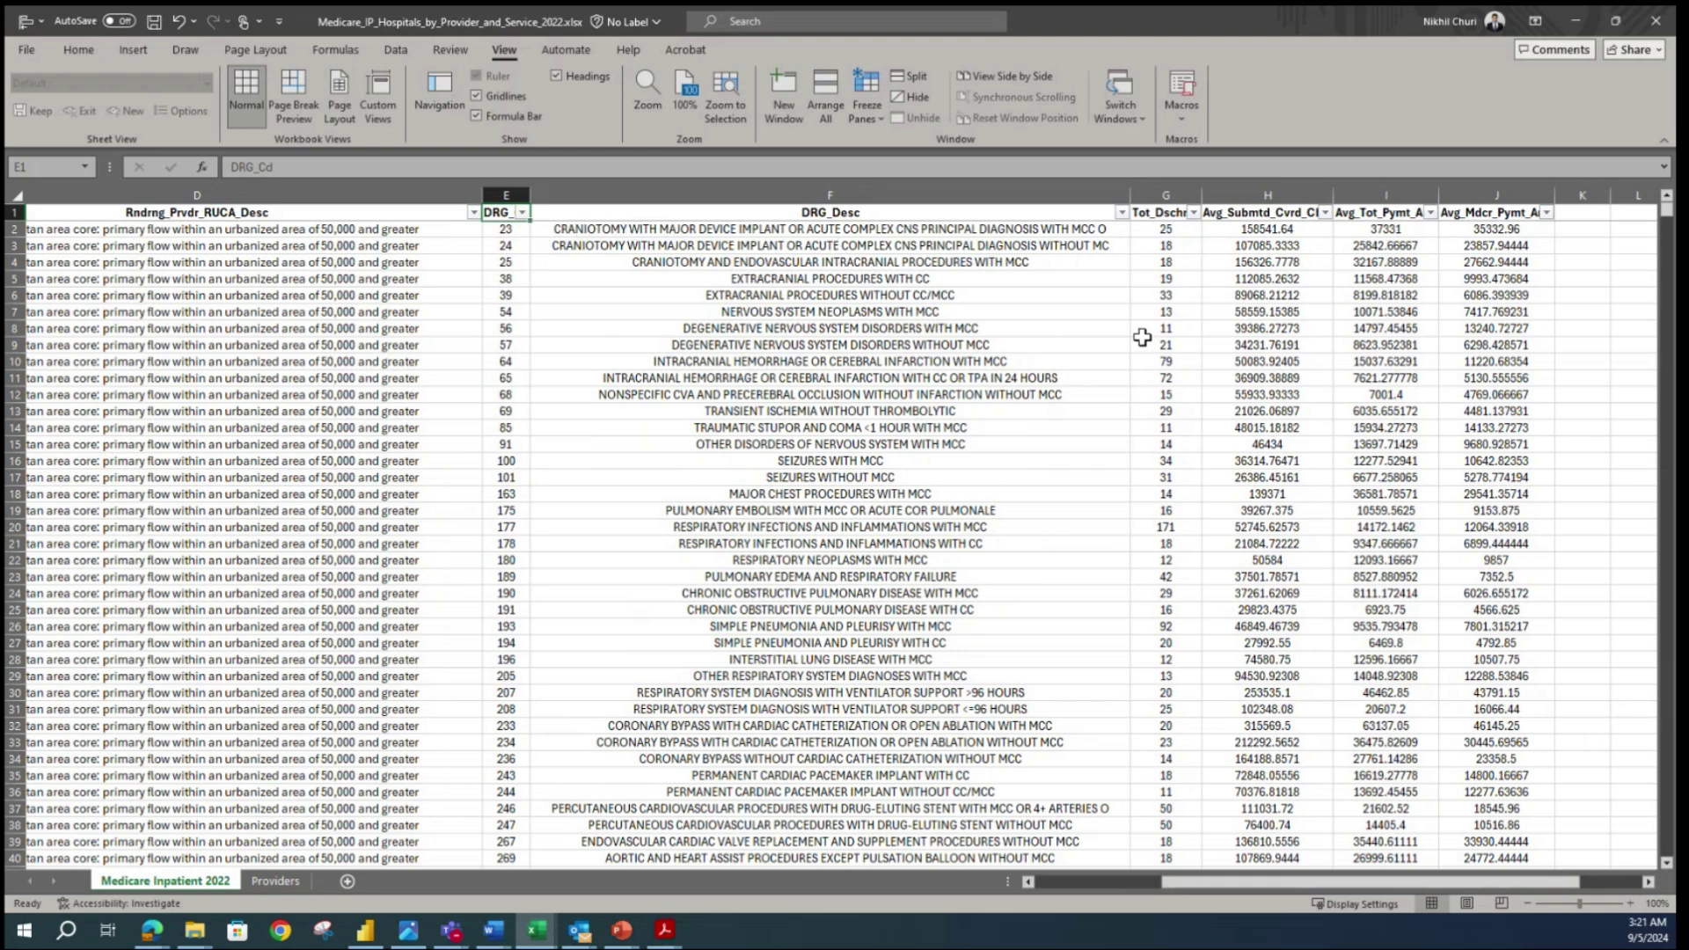
click(1162, 295)
click(1161, 217)
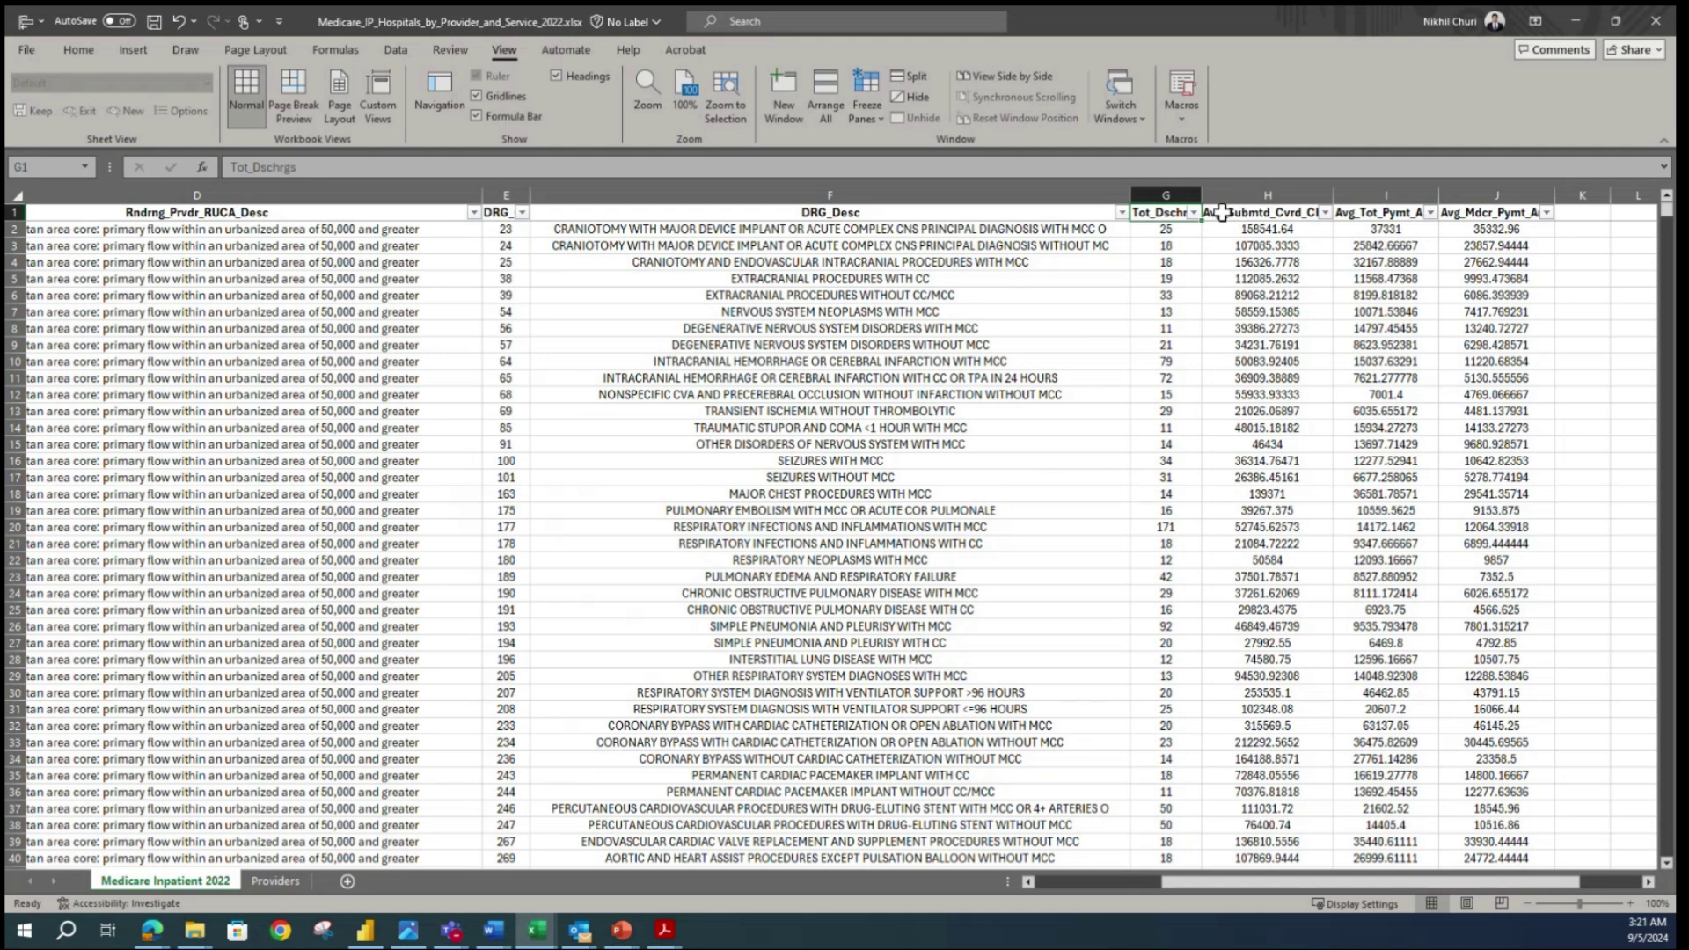
click(1222, 213)
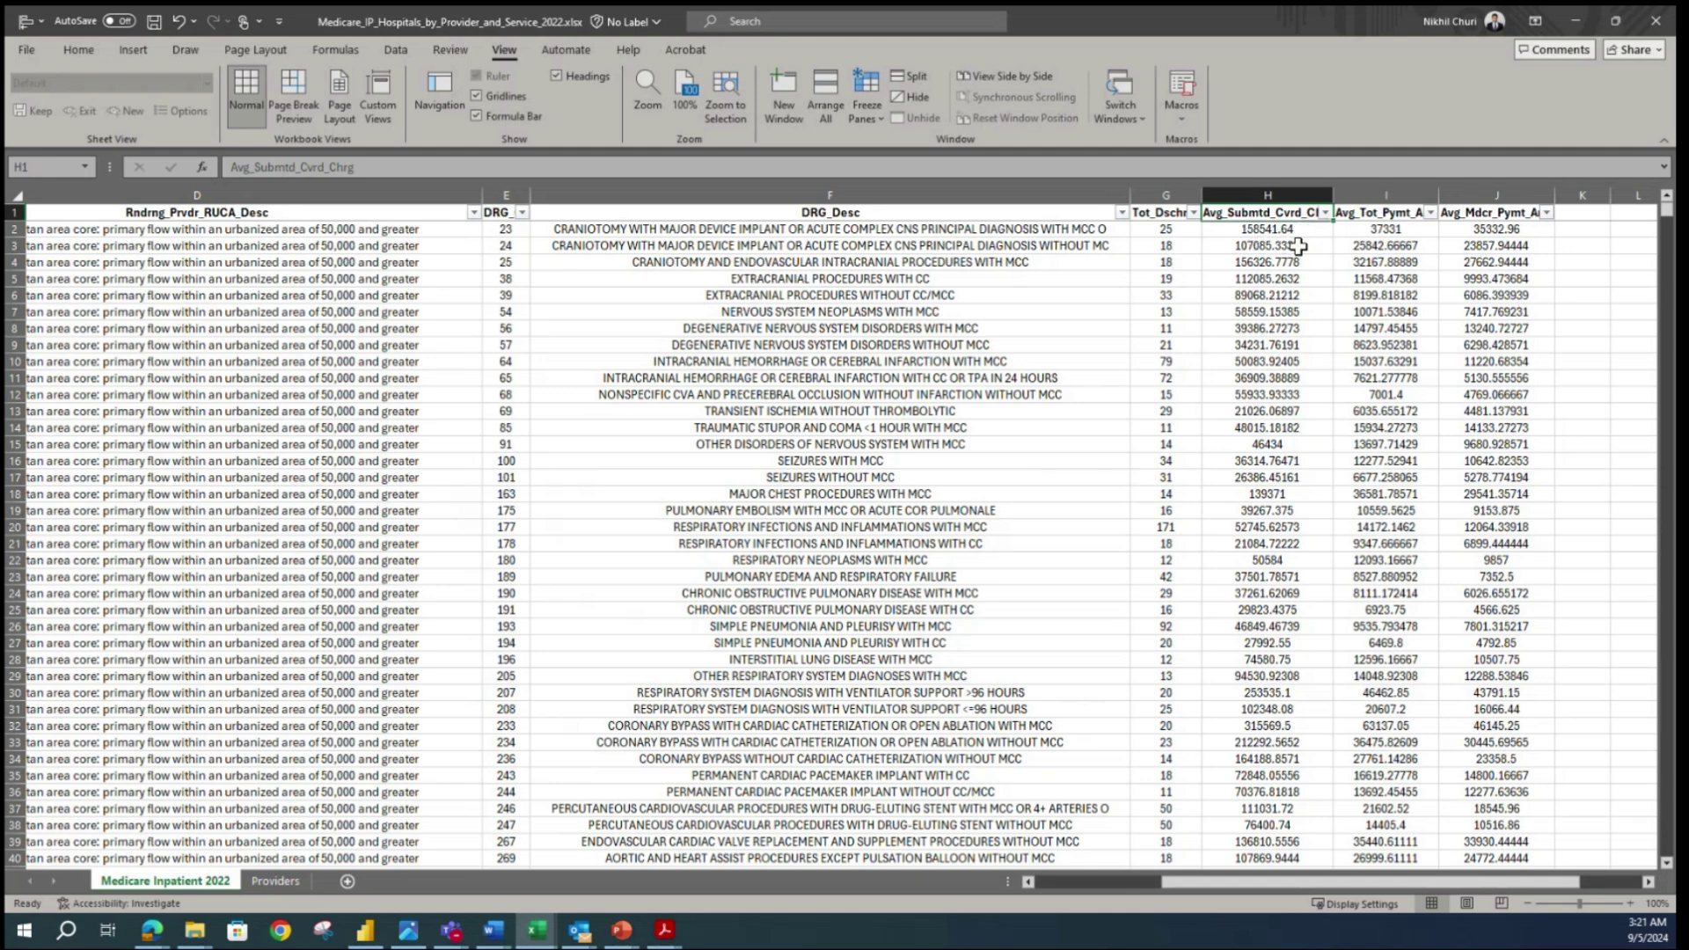
click(1389, 217)
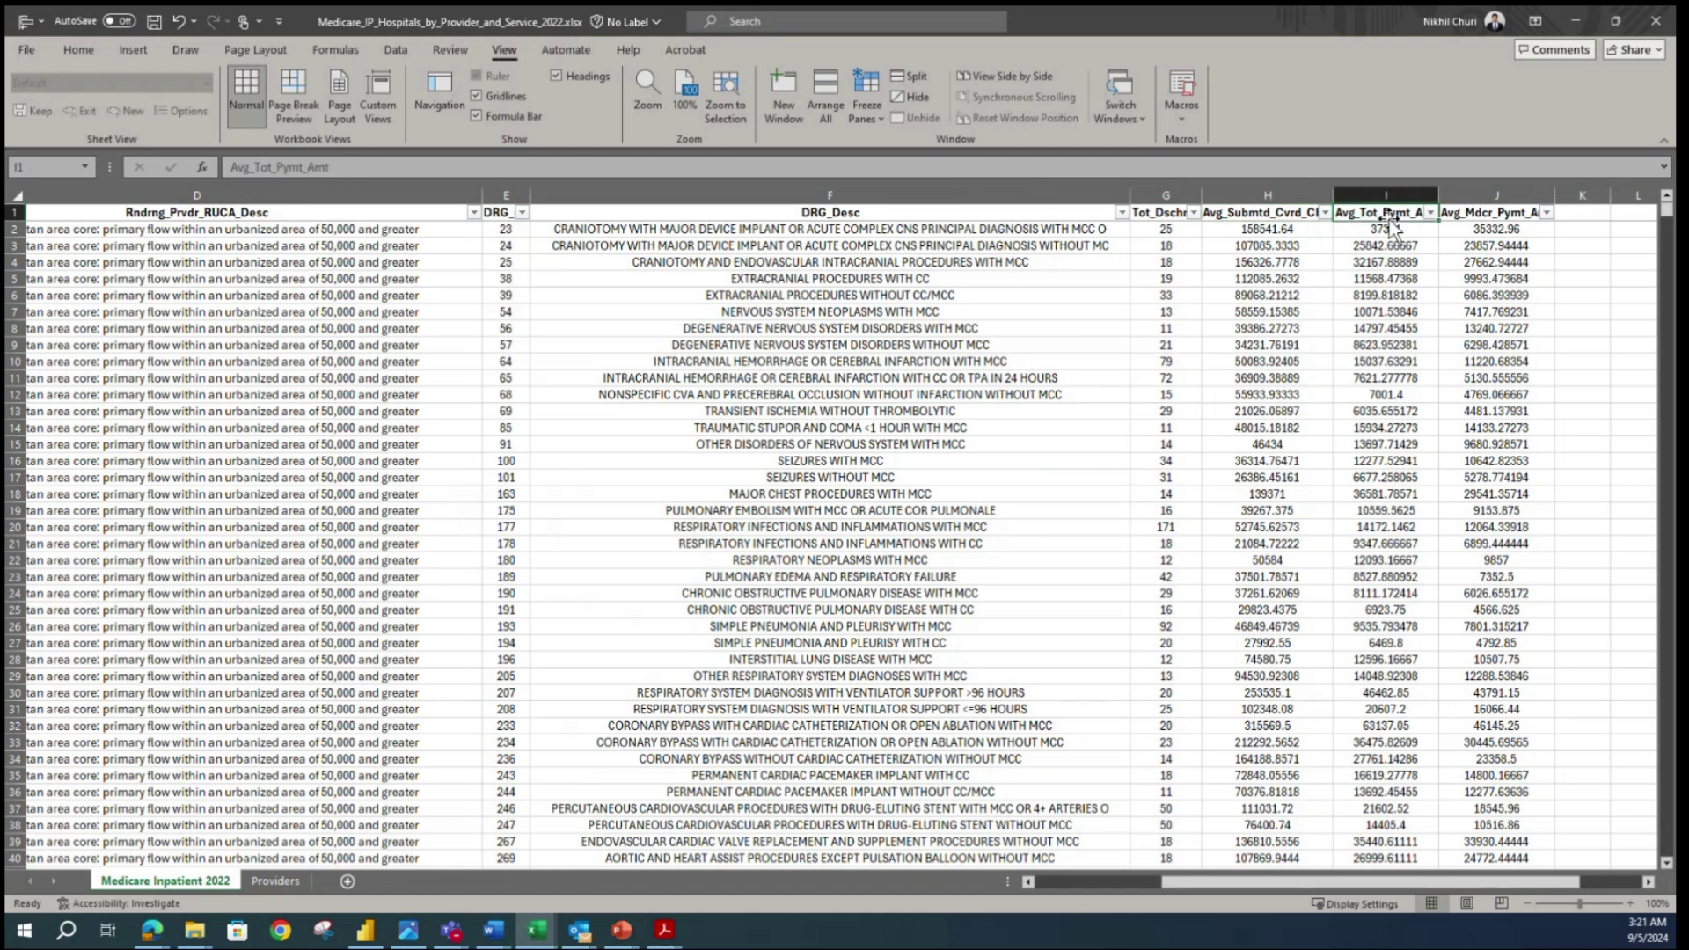
click(1483, 210)
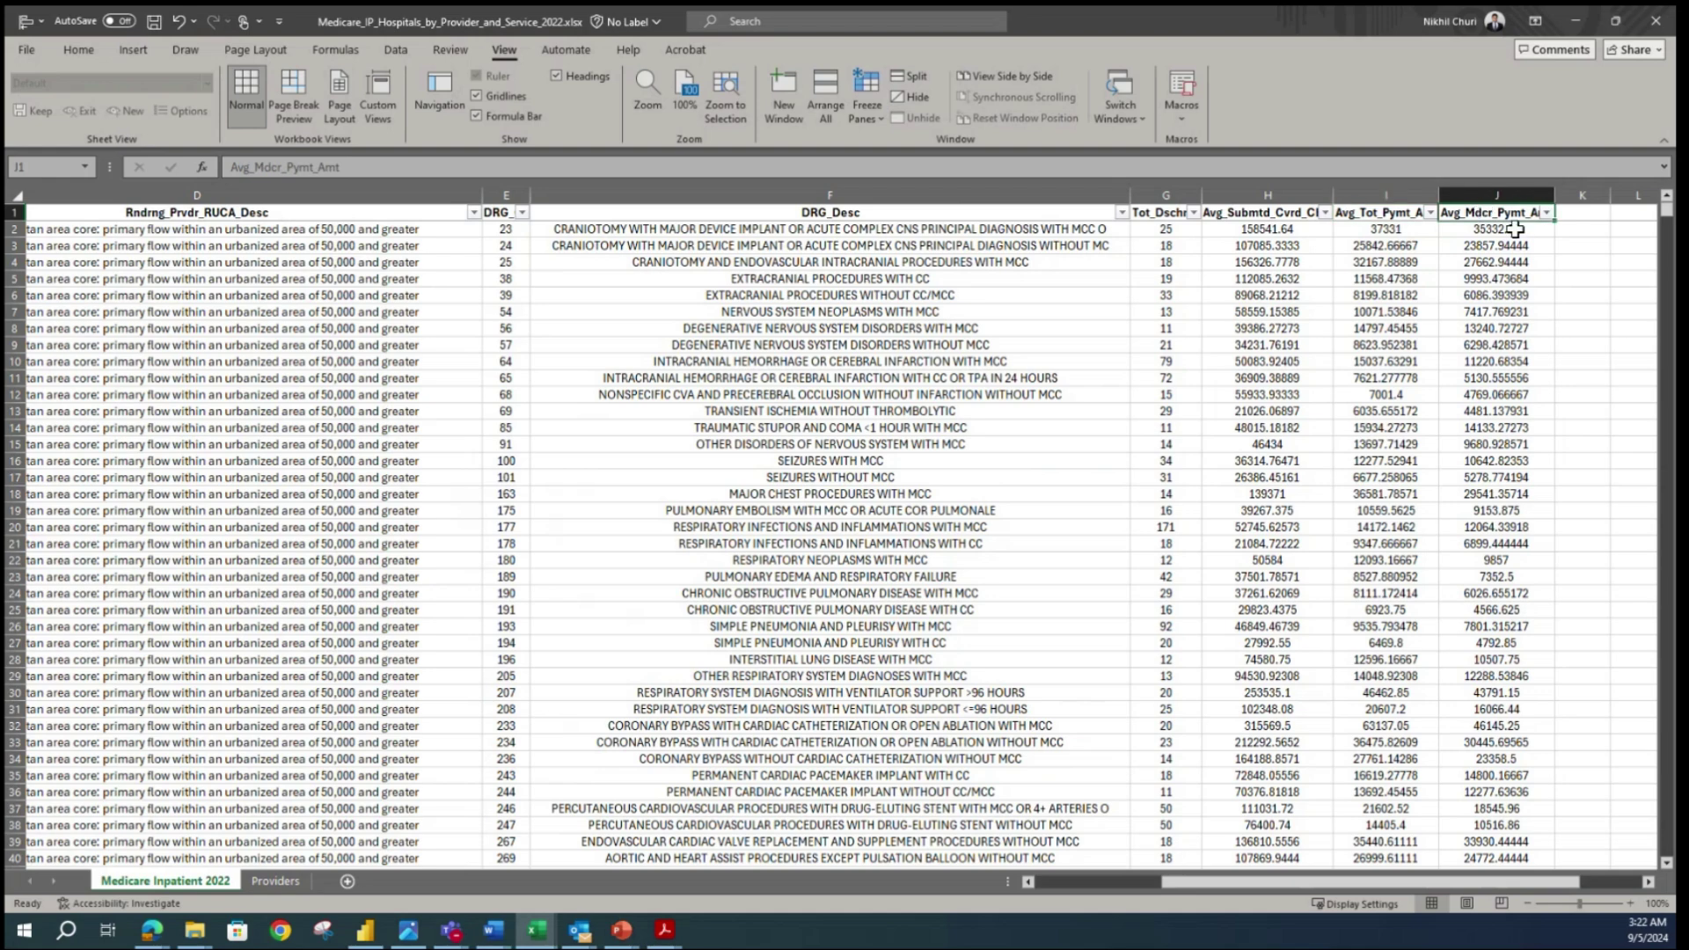
click(1029, 393)
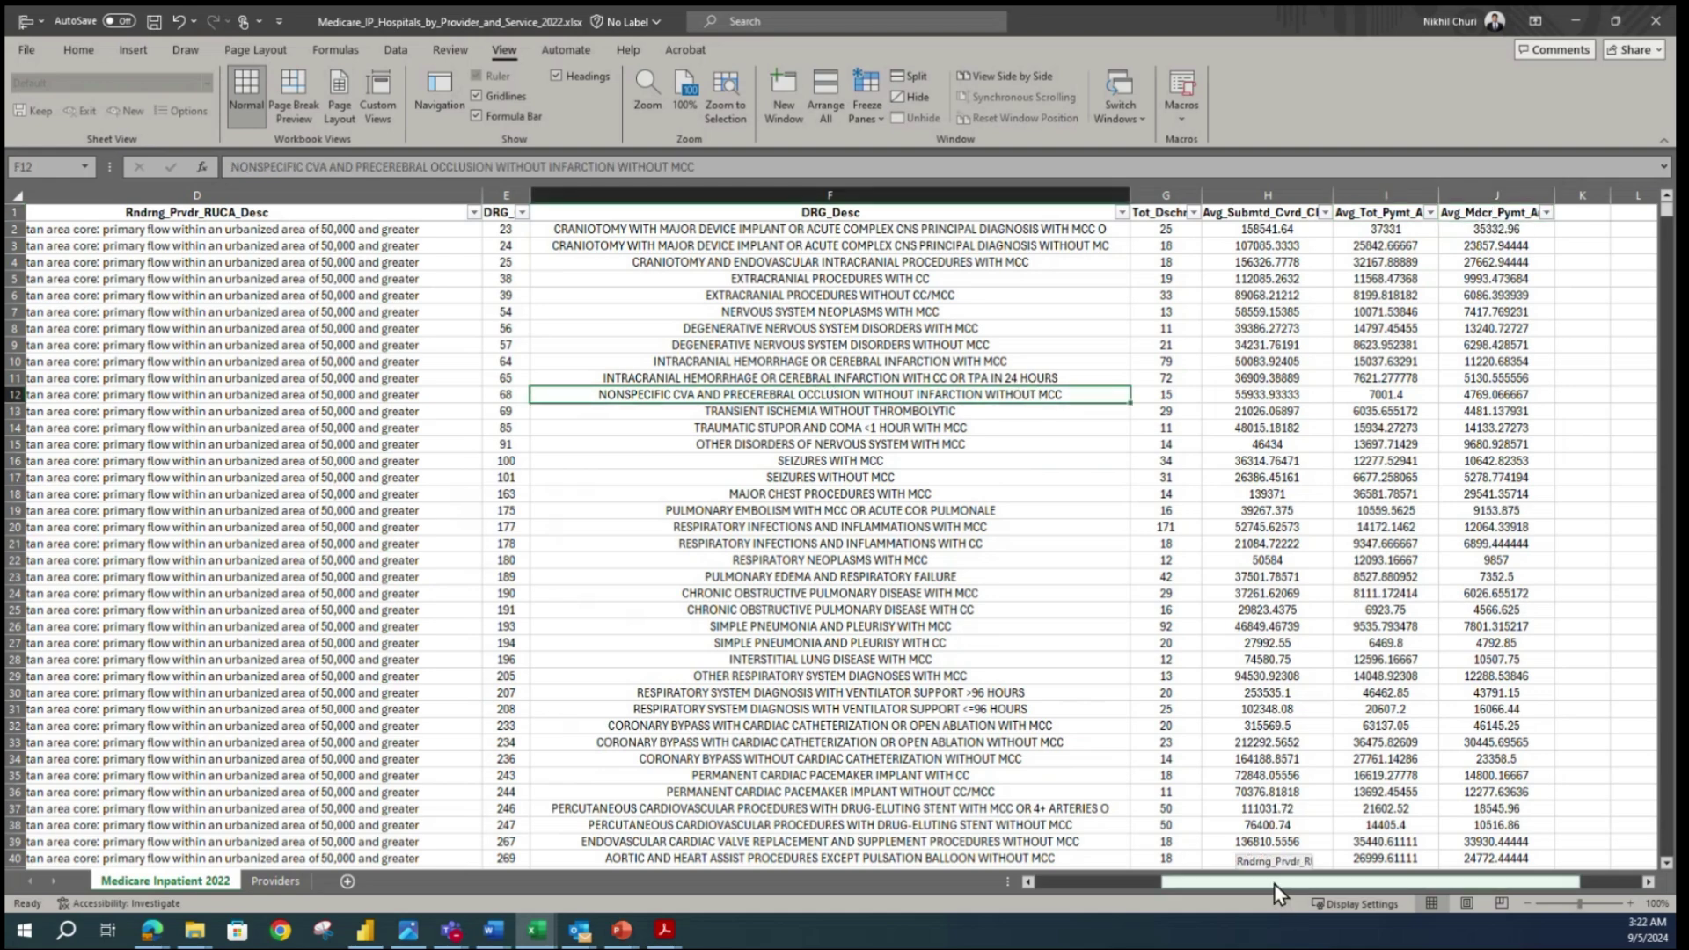
- Delete the Rndrng_Prvdr_State_FIPS and Rndrng_Prvdr_RUCA columns (B and C) from the Medicare Inpatient 2022 sheet
drag(1274, 883, 1146, 883)
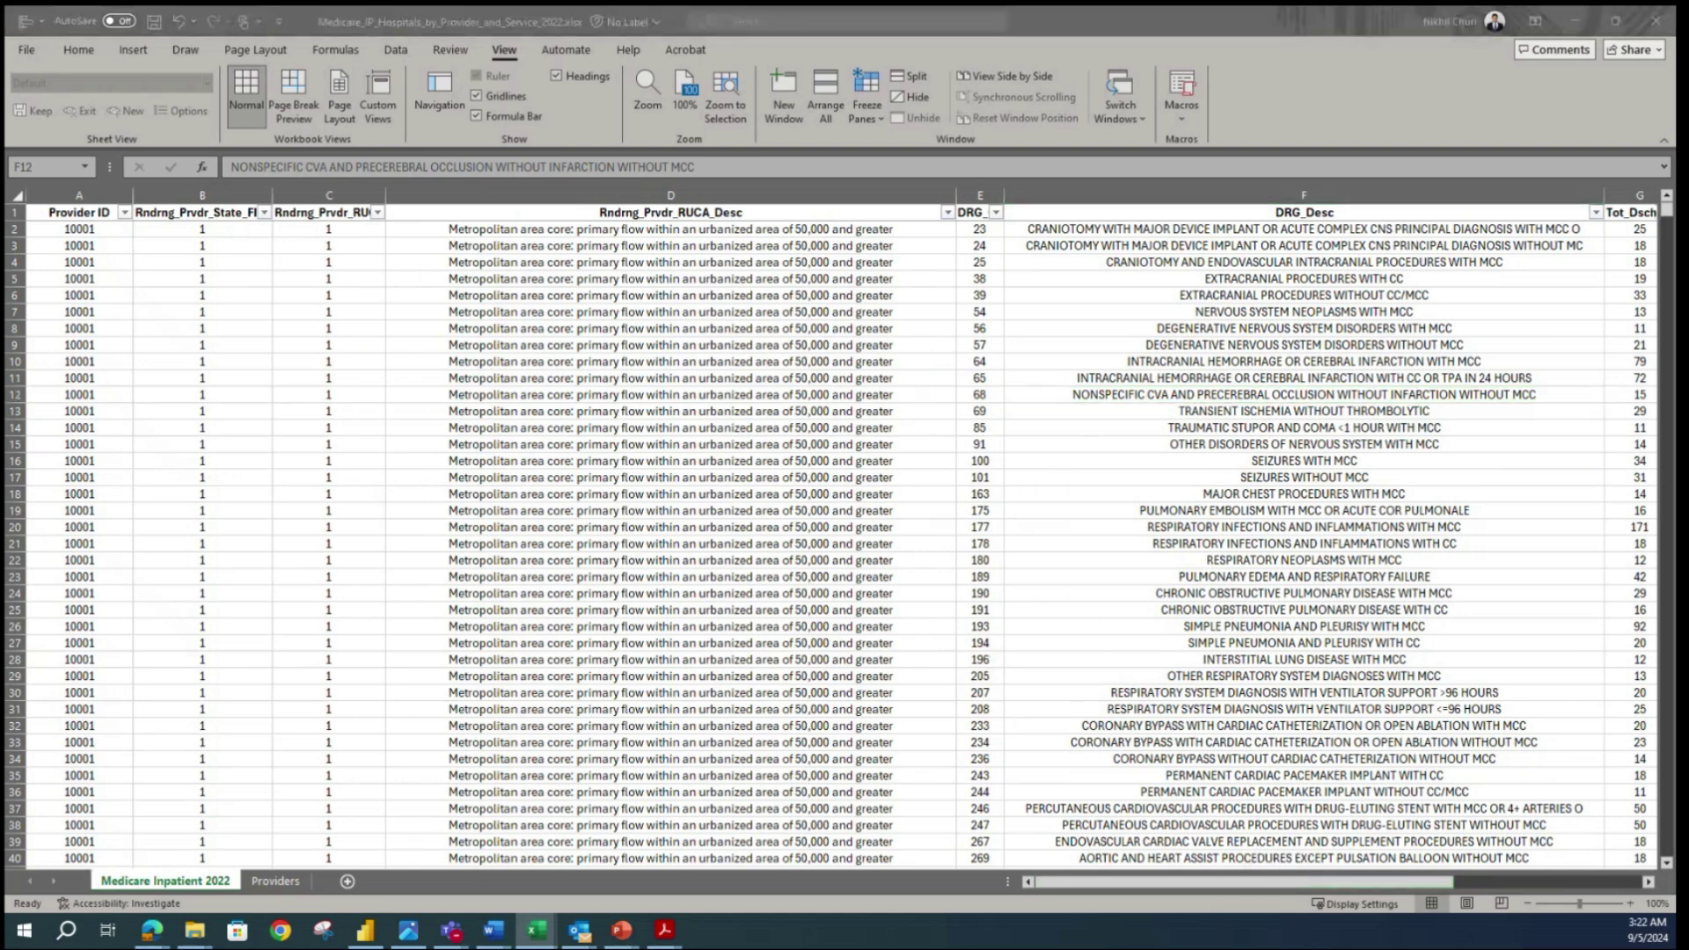
drag(202, 196, 300, 197)
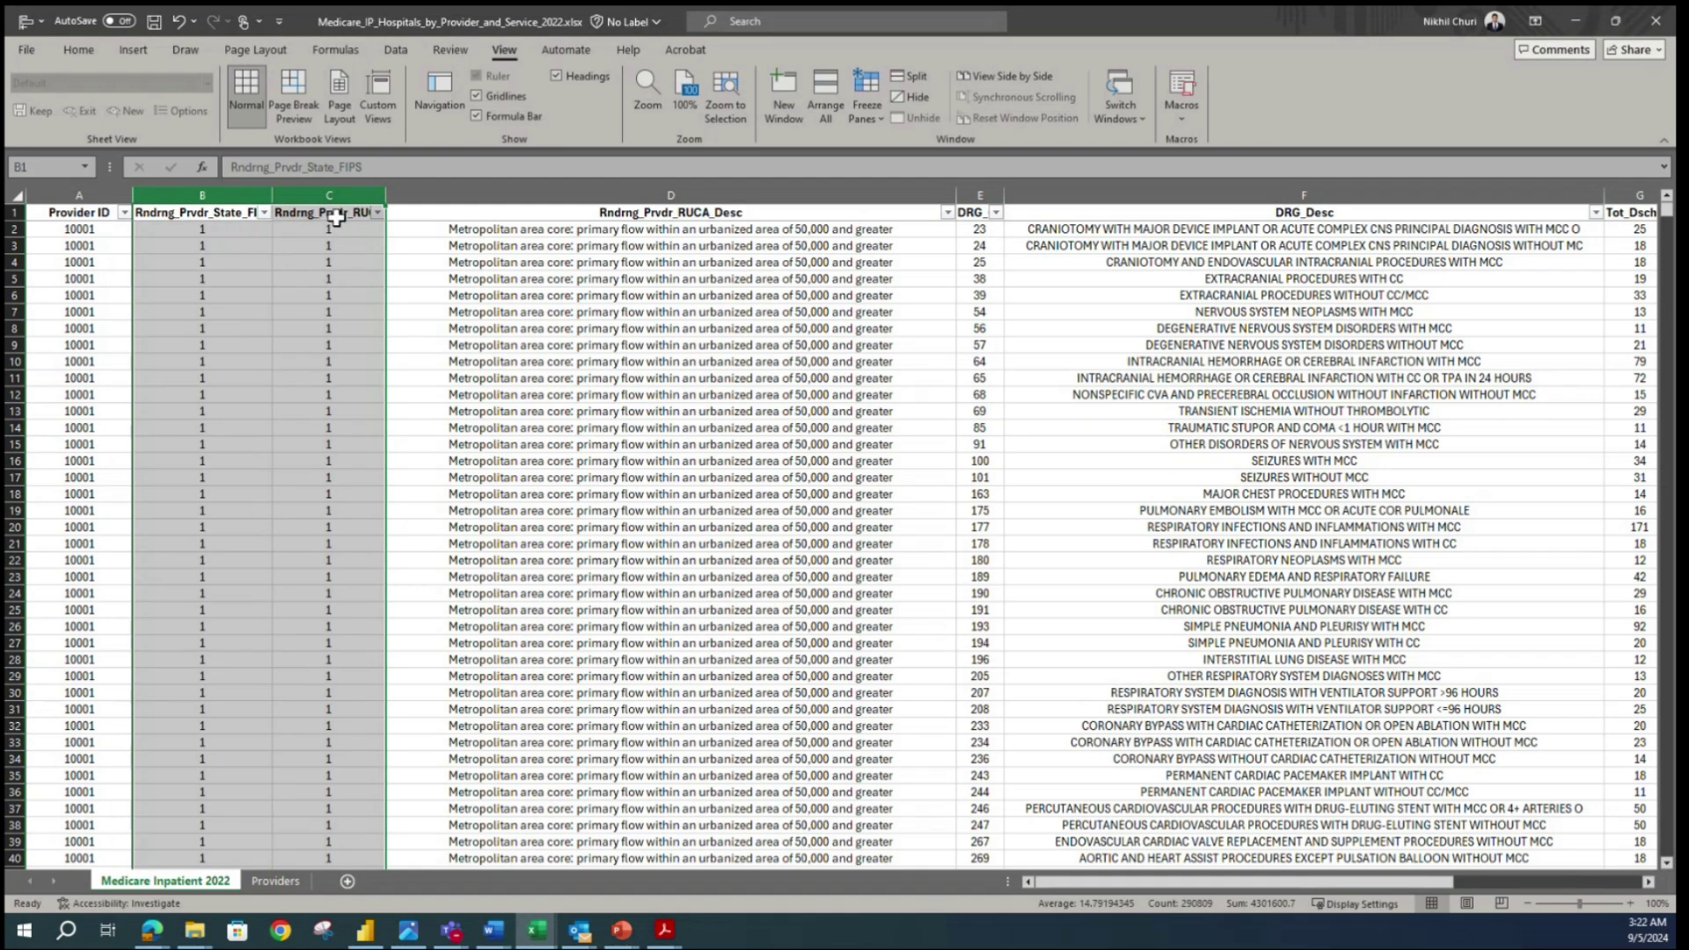
right_click(225, 194)
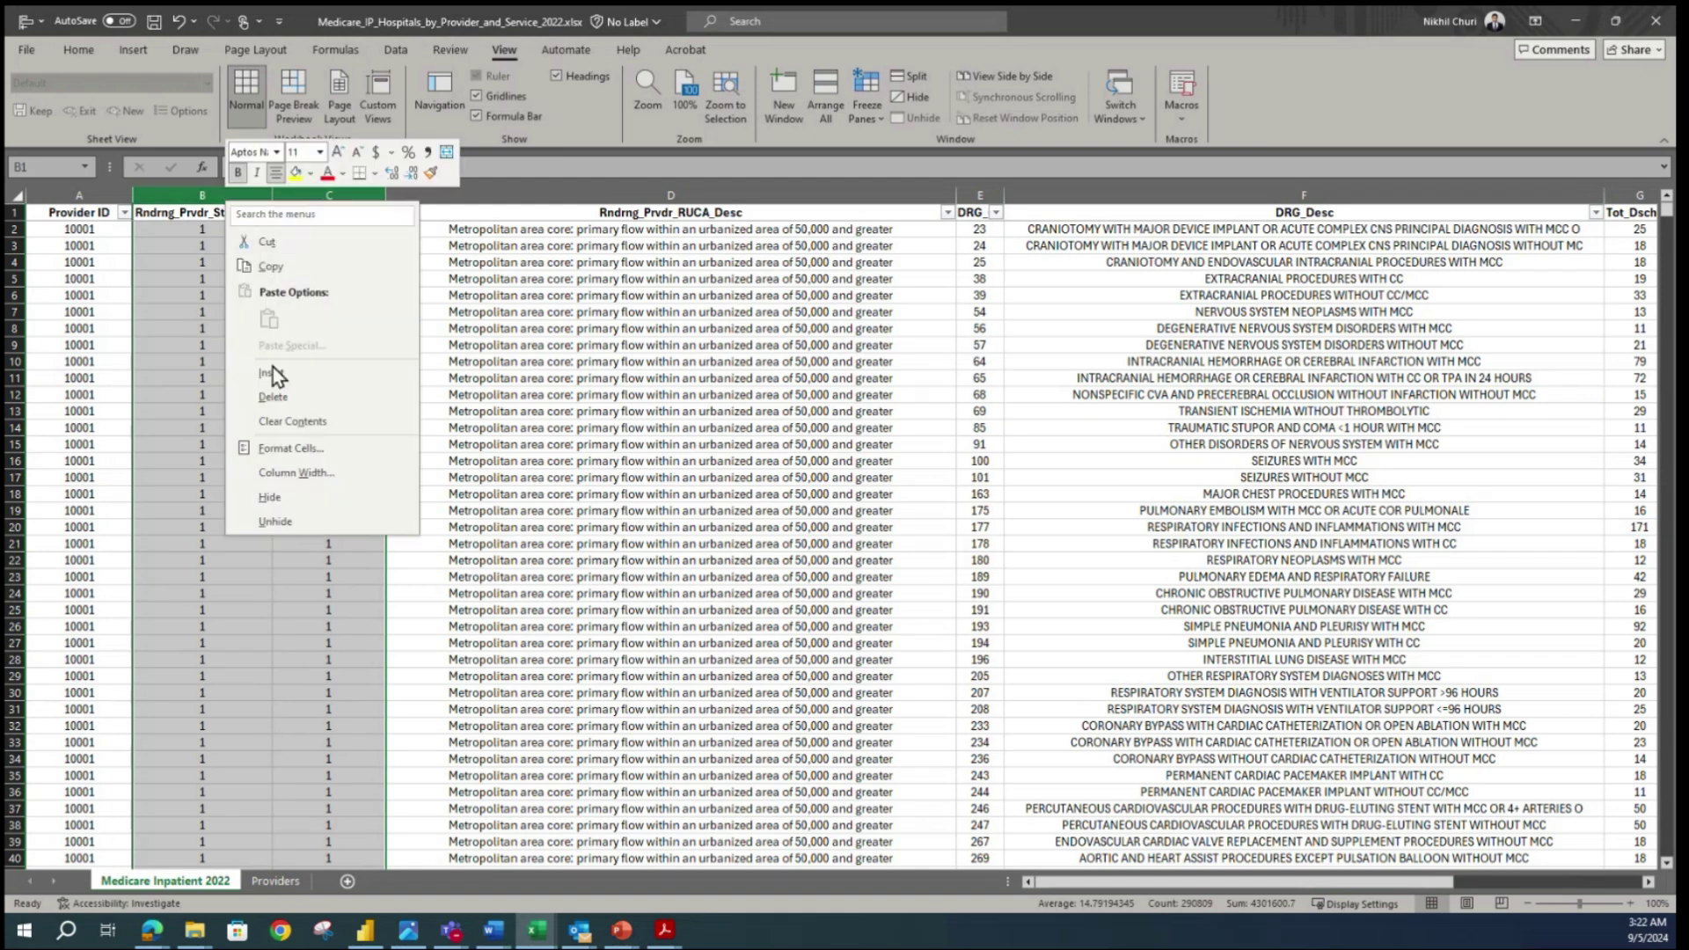
click(273, 397)
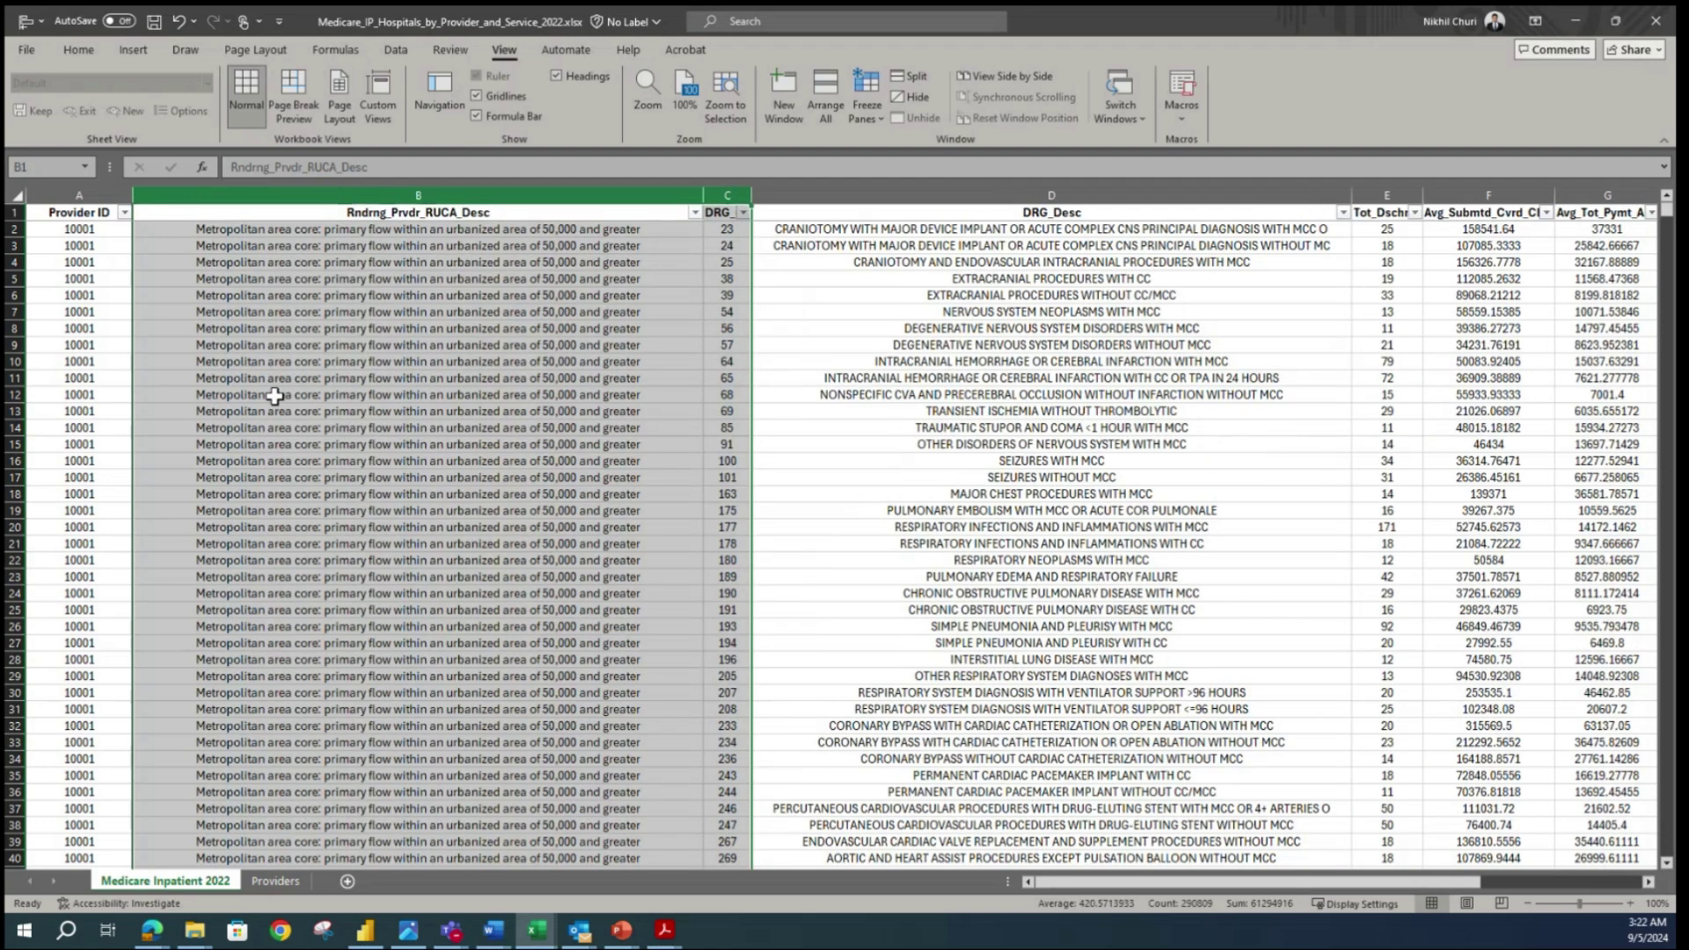
- Check the Rndrng_Prvdr_RUCA_Desc values and delete that column (B) from the Medicare Inpatient 2022 sheet
click(320, 347)
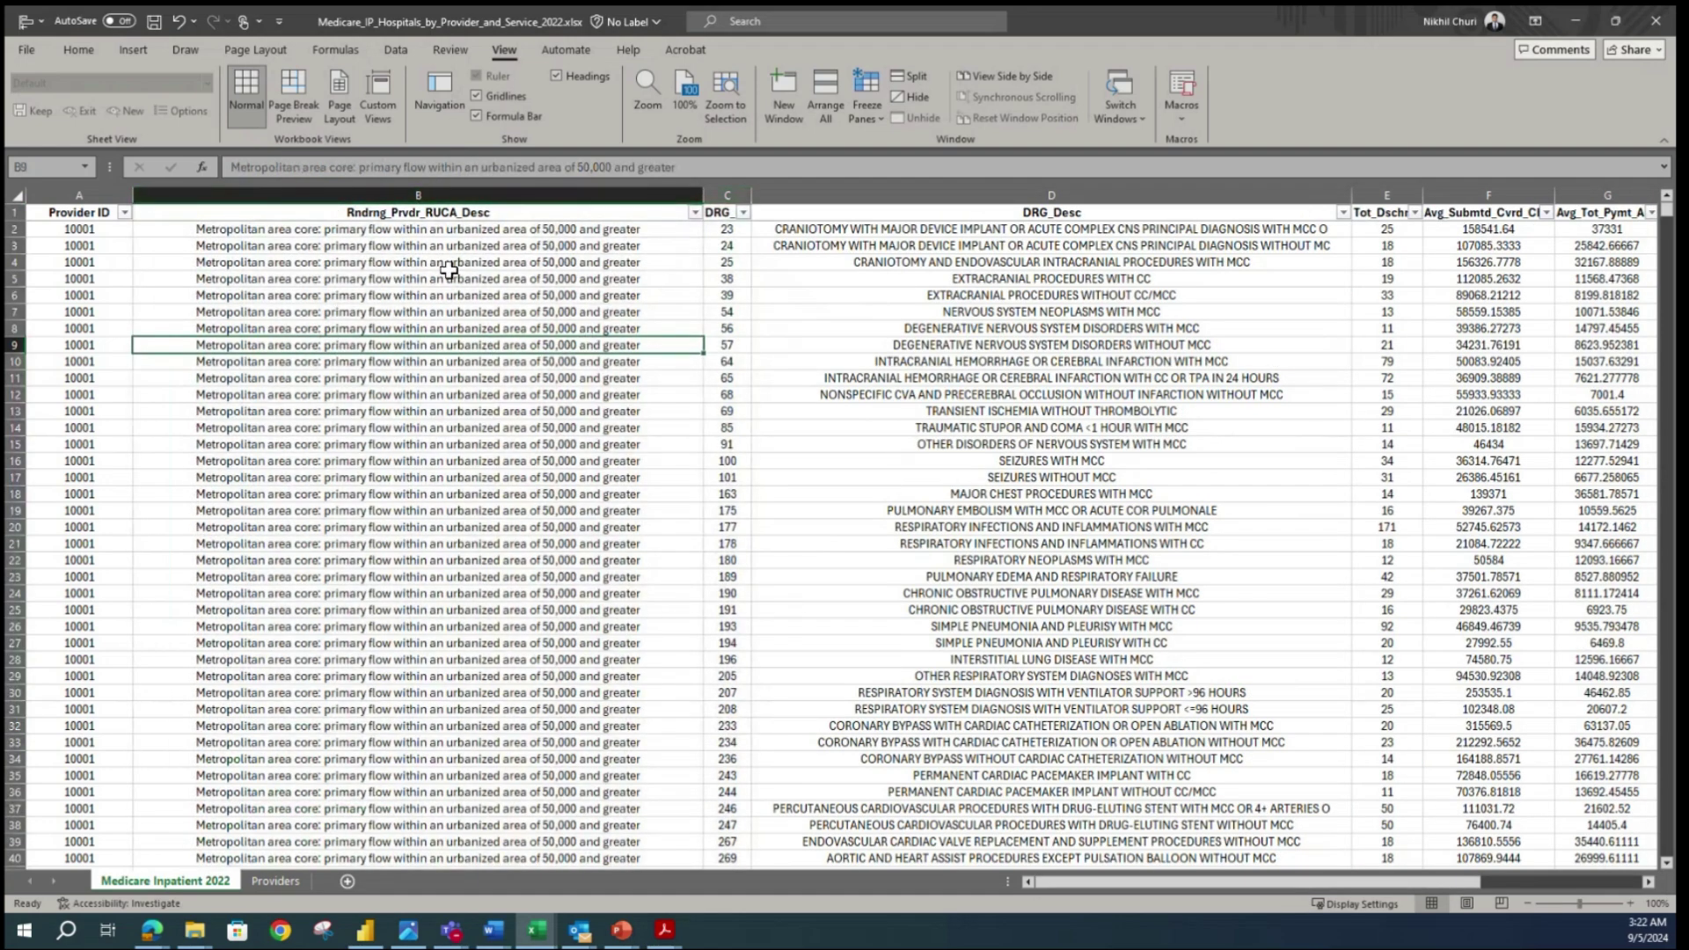
scroll(517, 453, down, 7)
scroll(518, 450, up, 7)
click(346, 187)
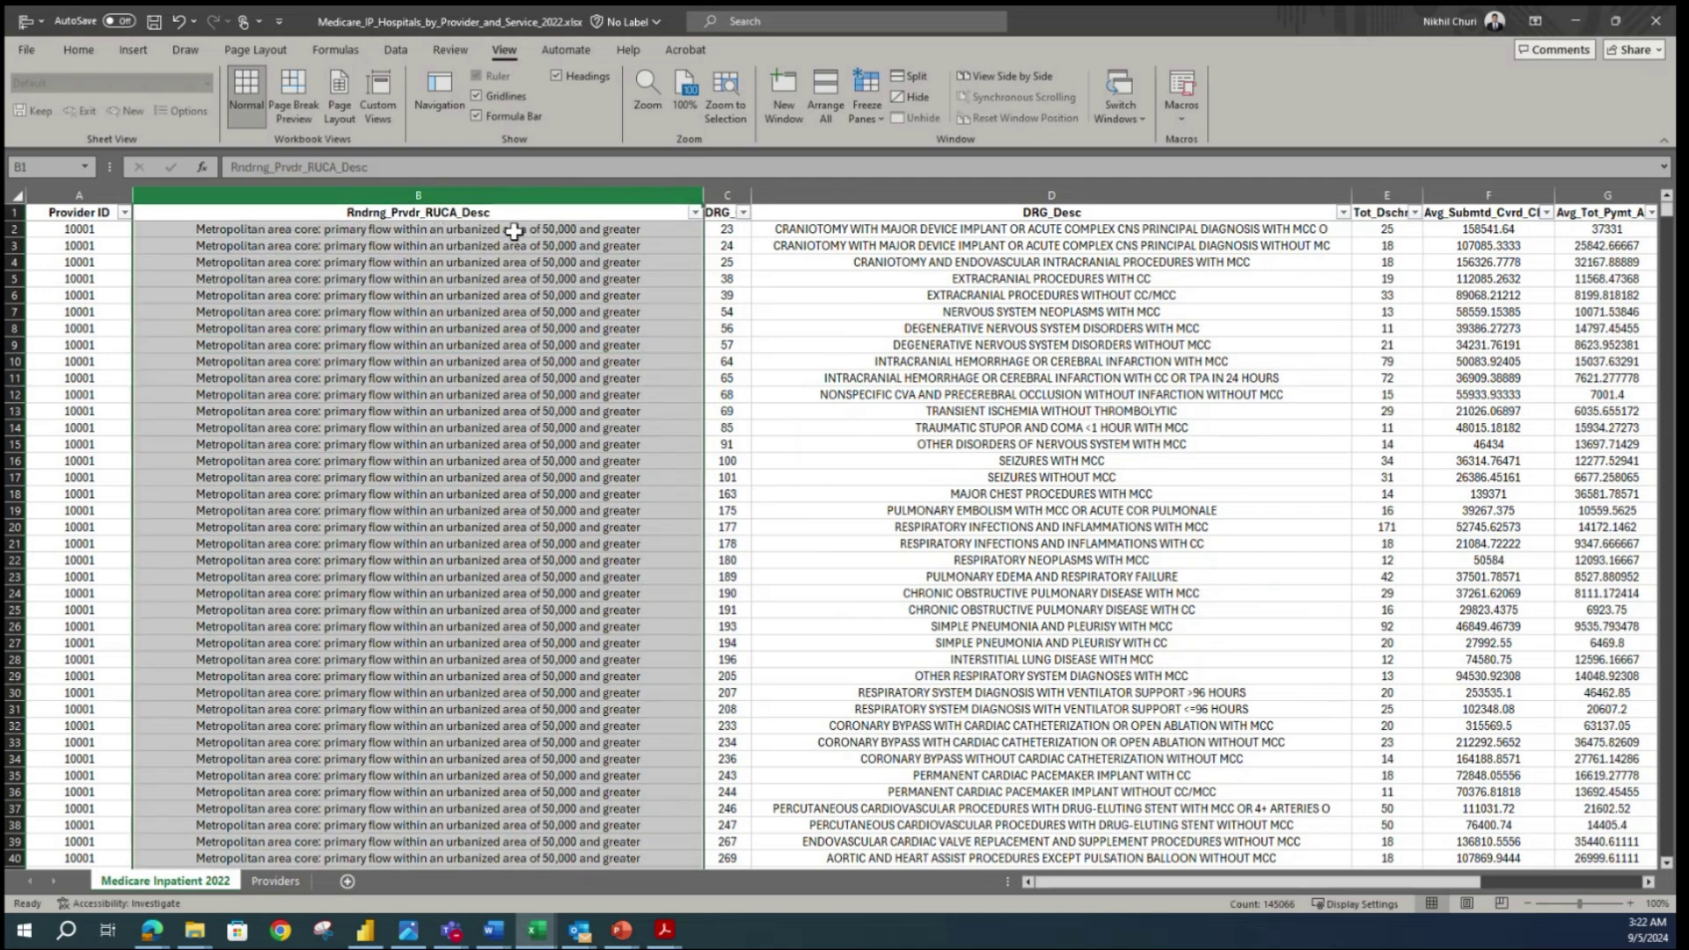
right_click(481, 192)
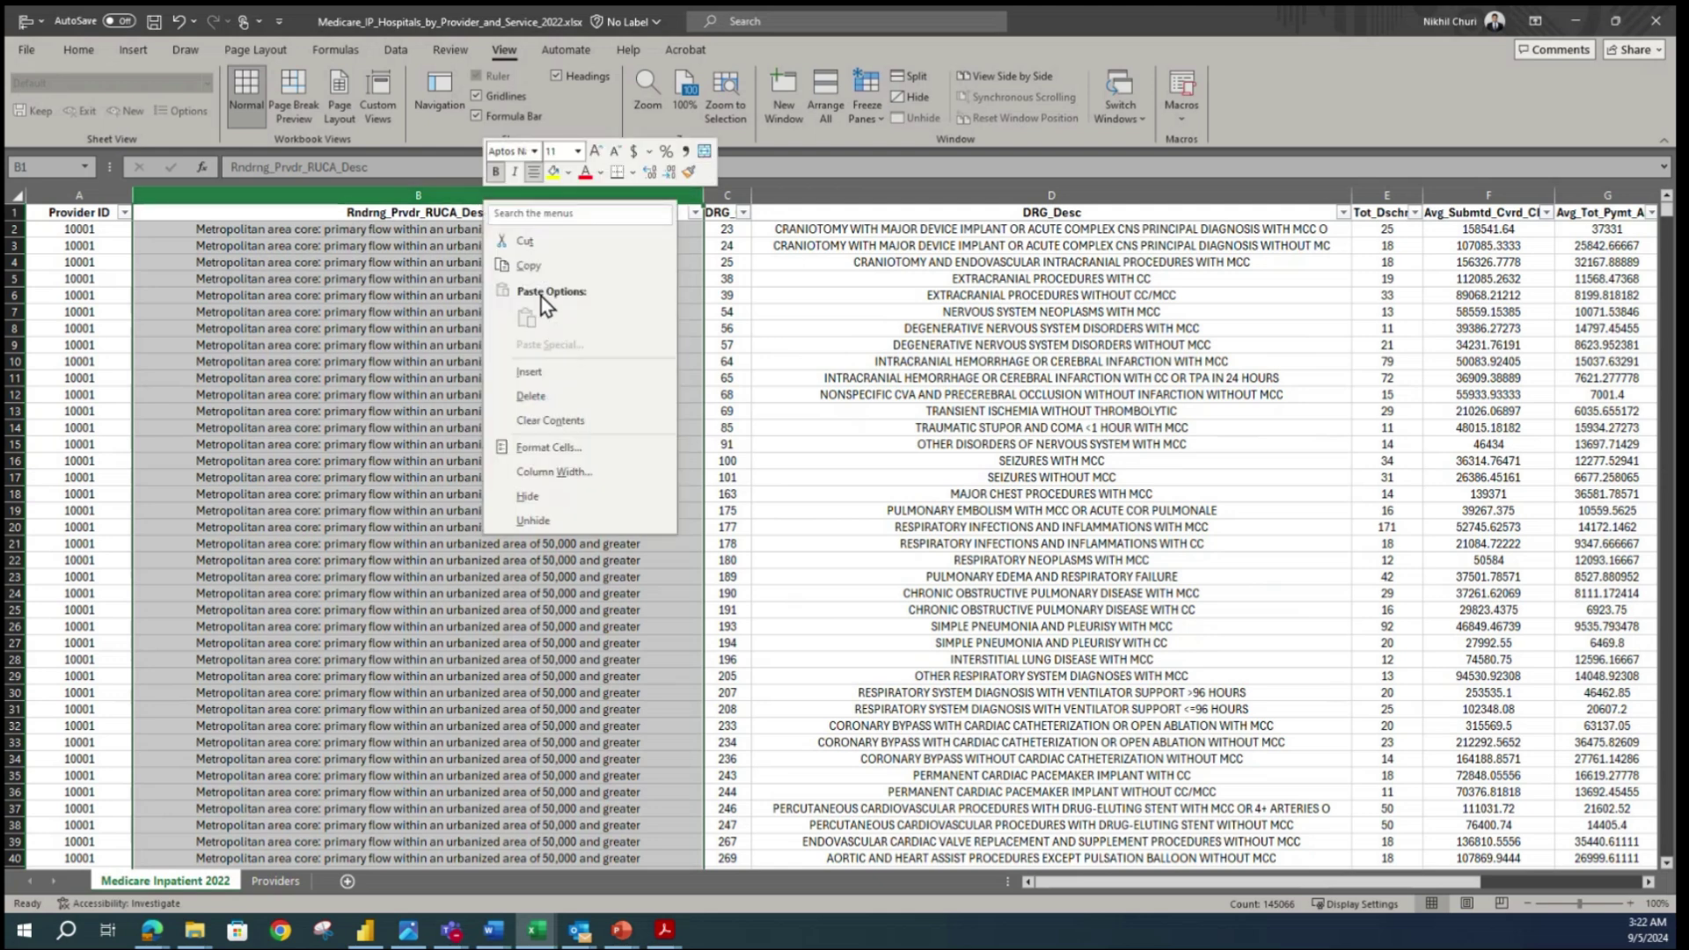
click(555, 397)
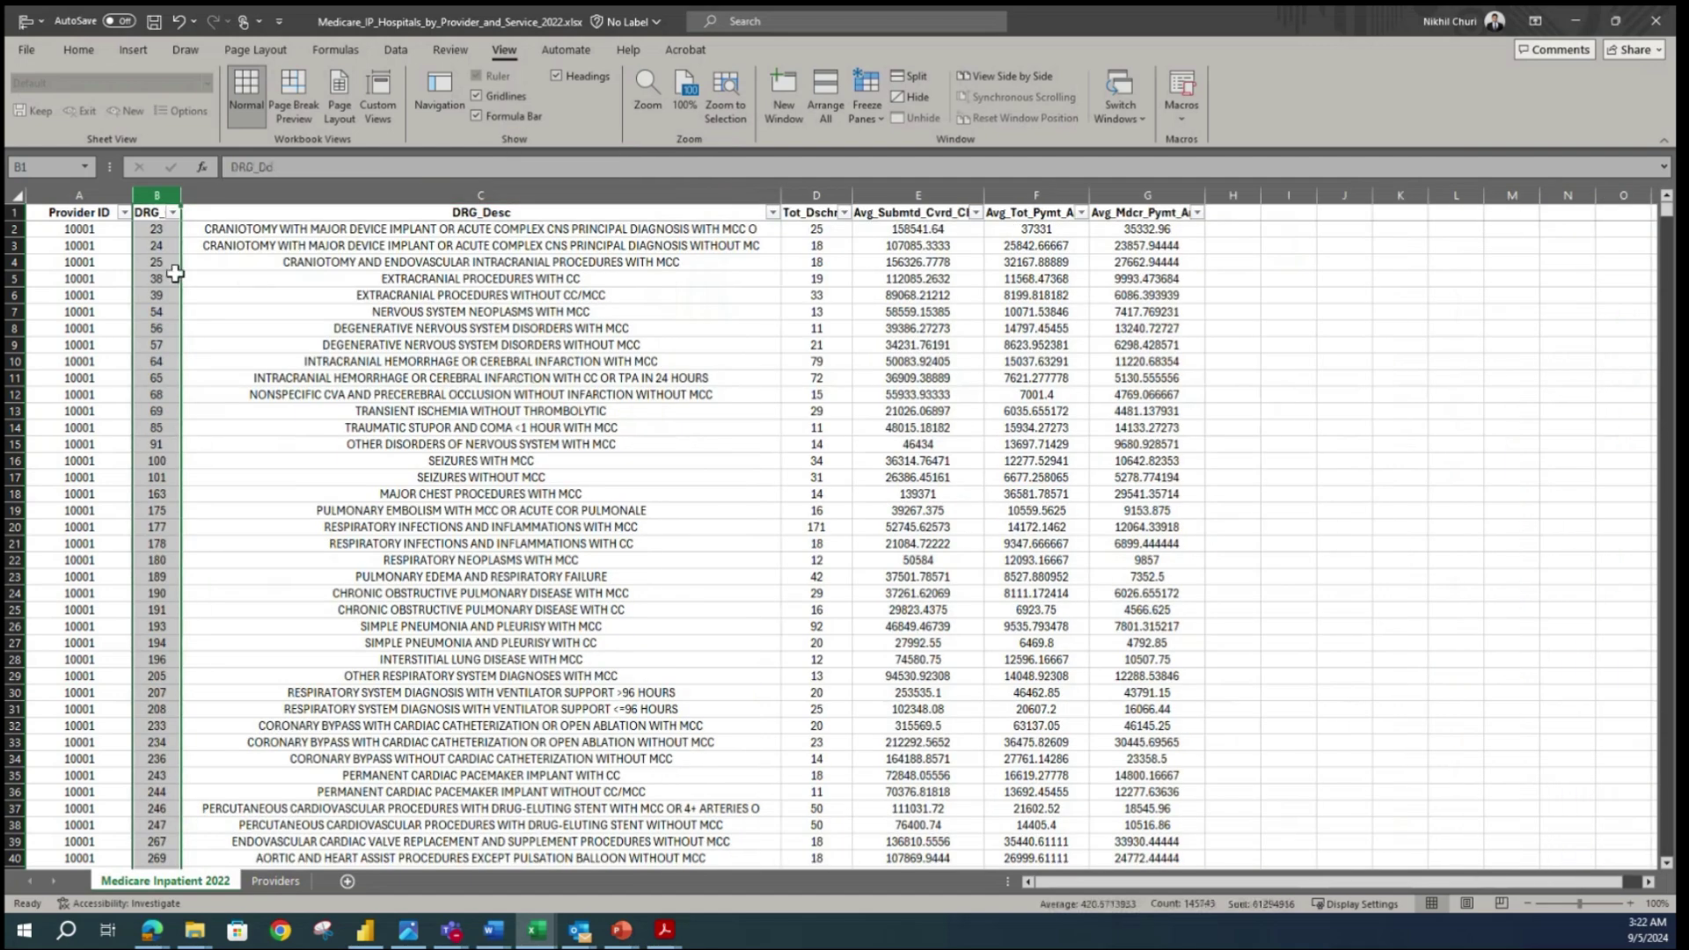
- Review the remaining Provider ID, DRG code, DRG description and total discharges columns on the Medicare Inpatient 2022 sheet
click(64, 246)
click(77, 217)
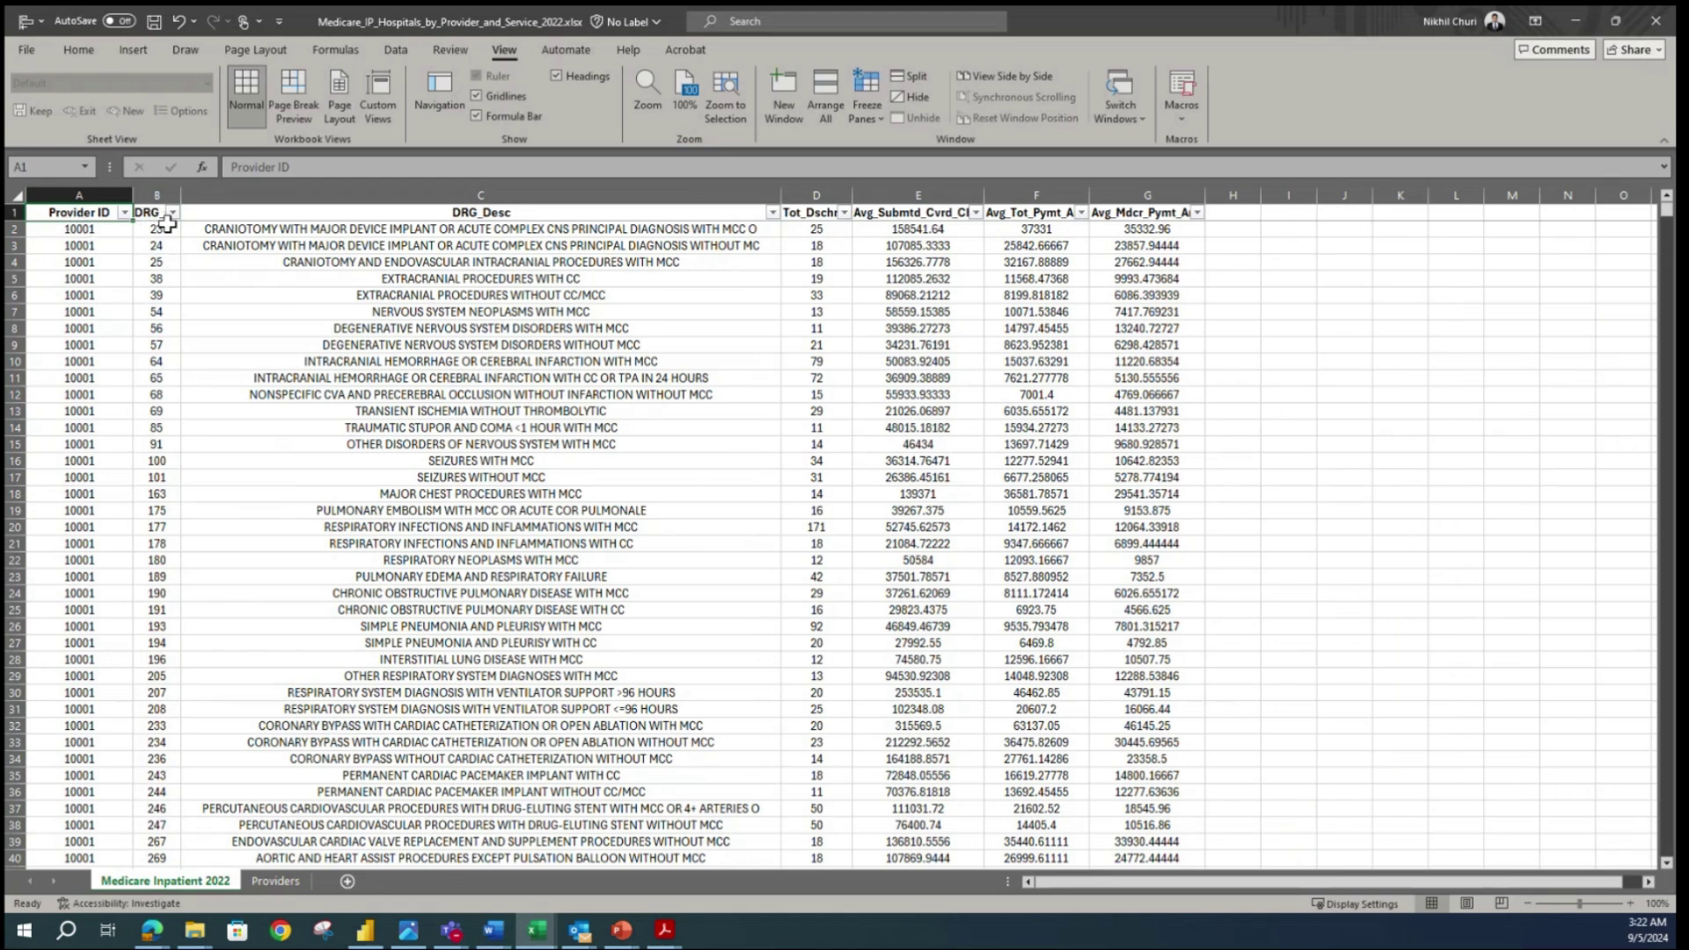
click(148, 212)
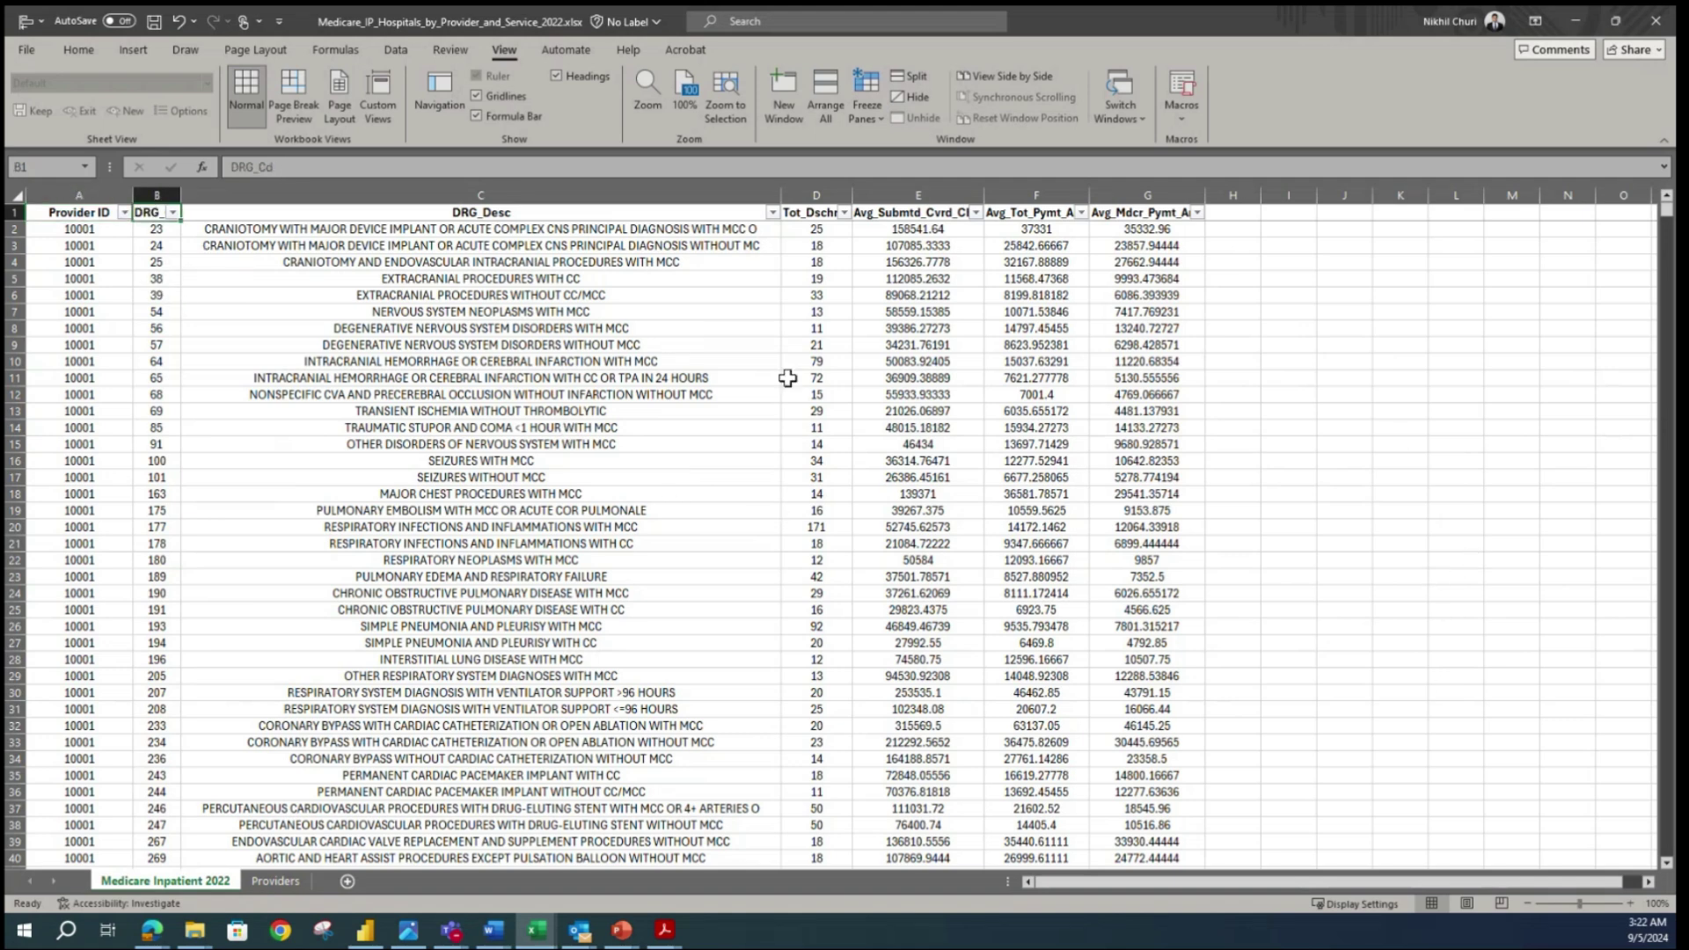
click(817, 194)
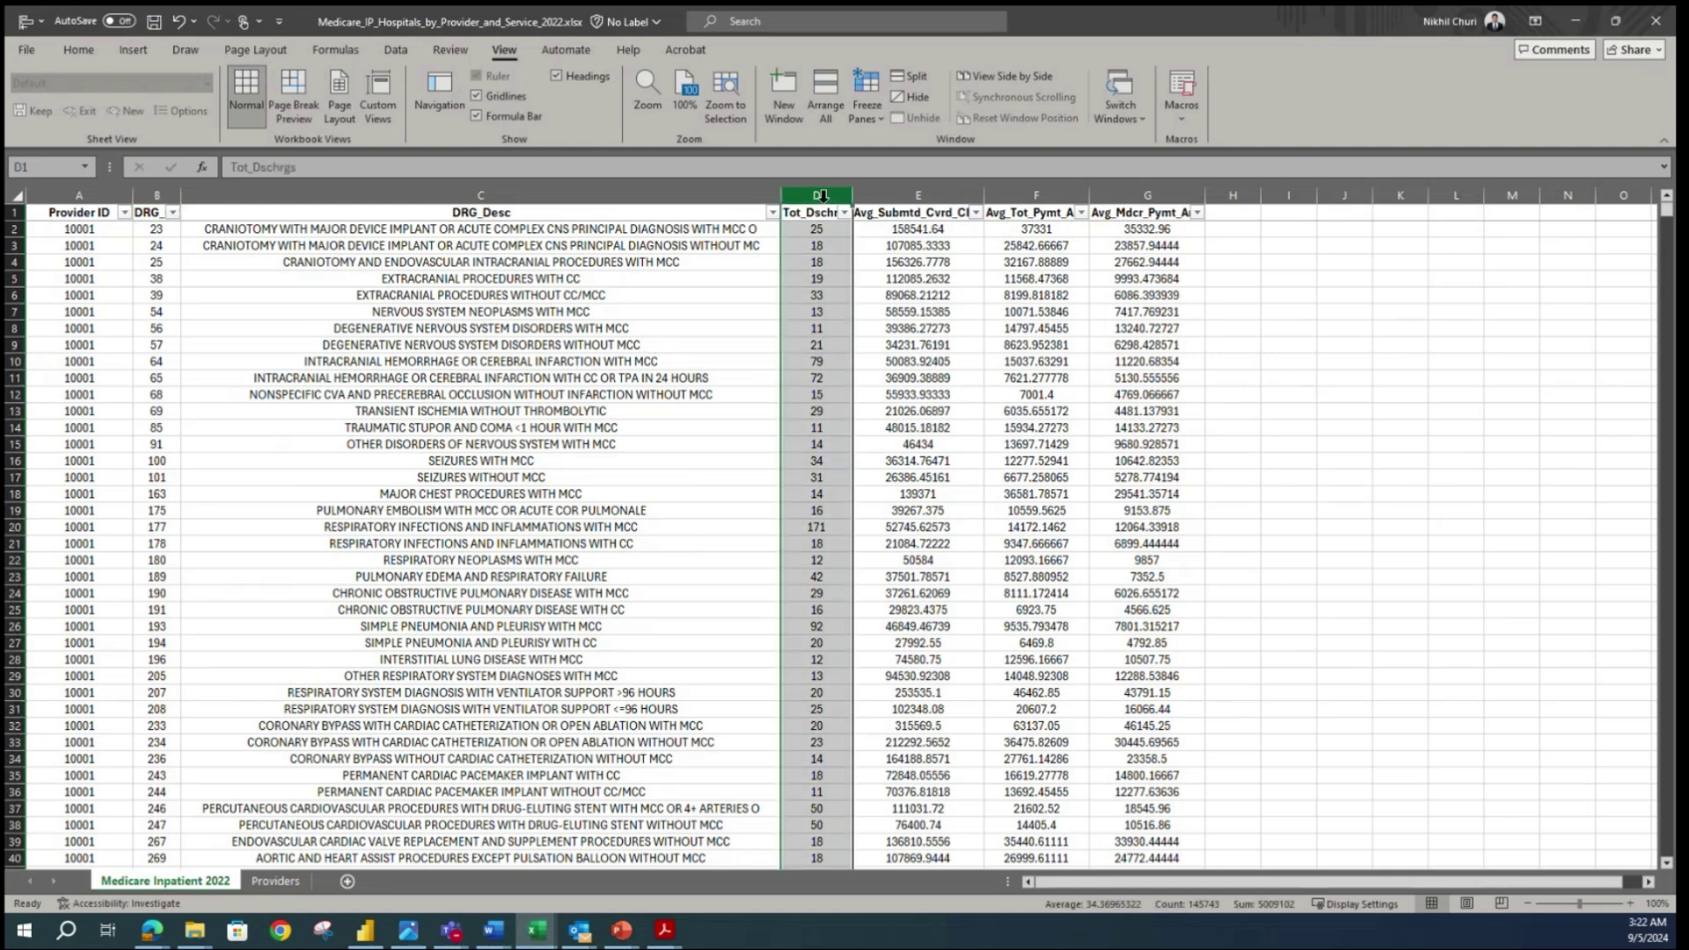
click(655, 285)
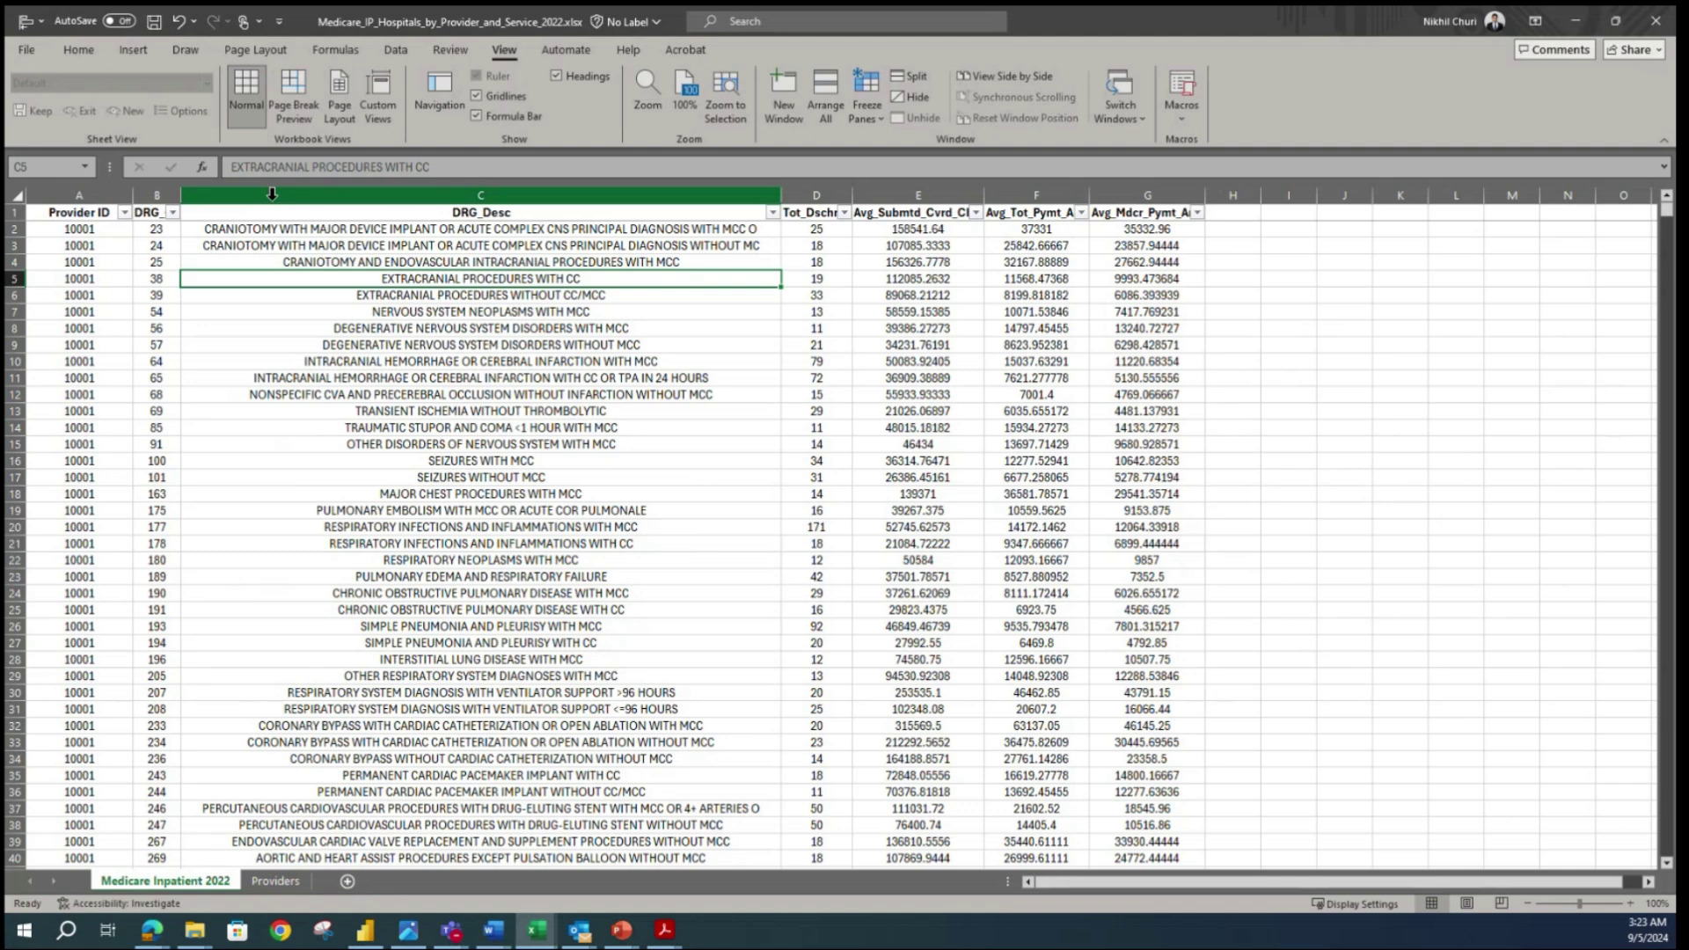
click(495, 431)
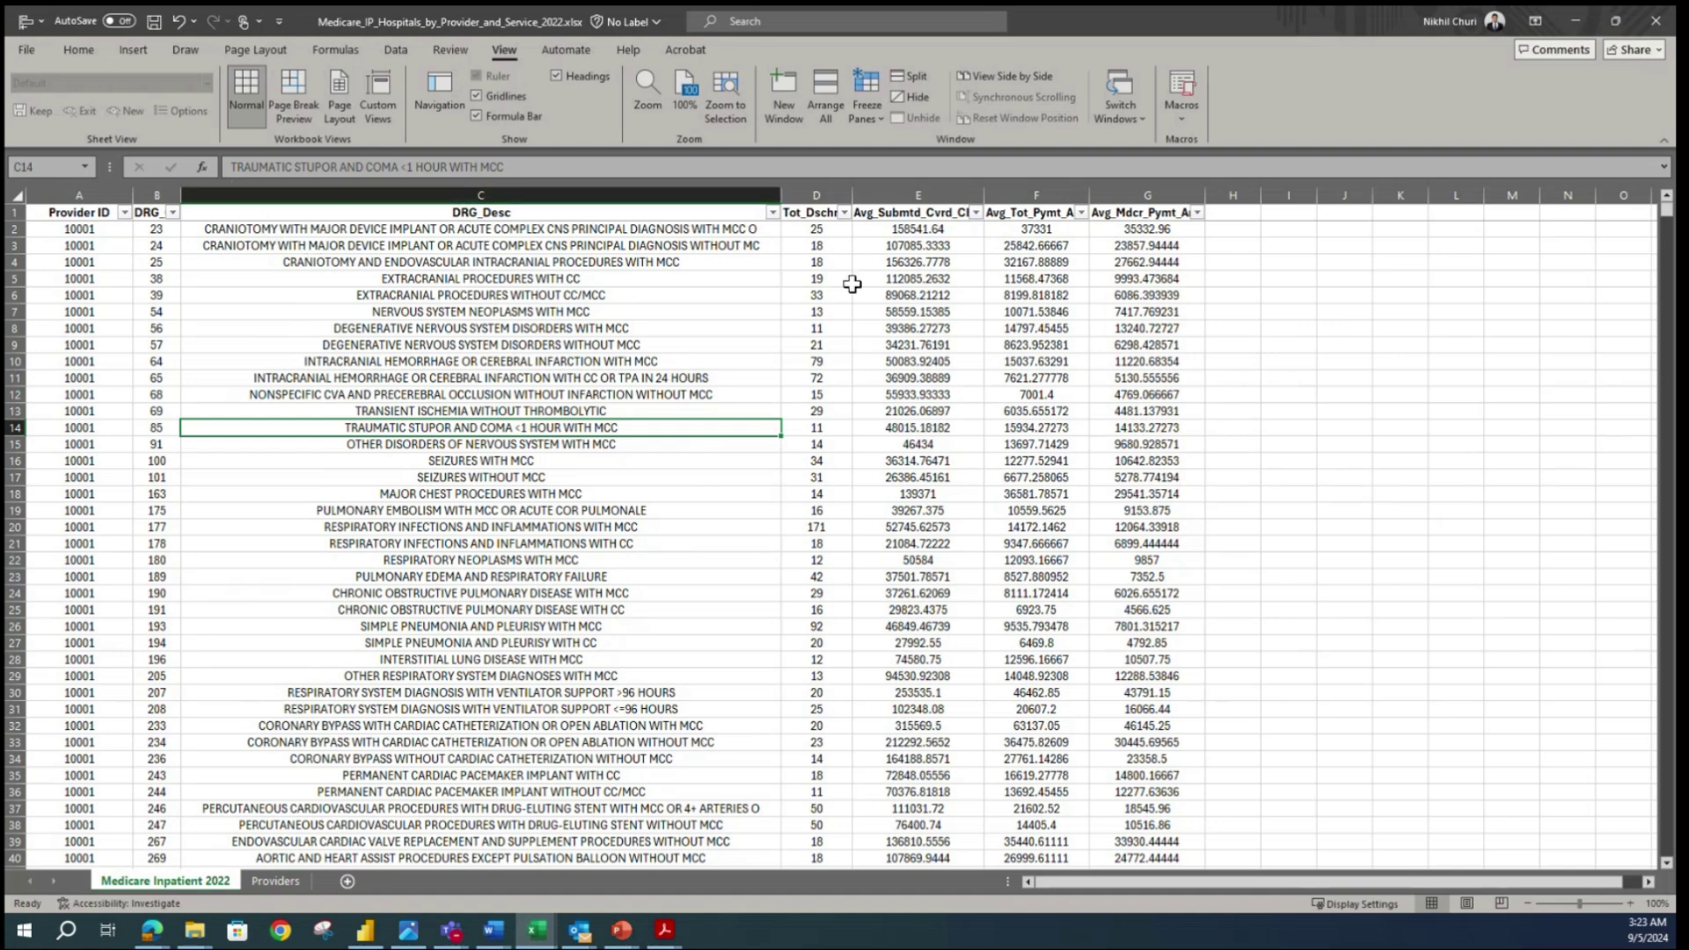
click(826, 260)
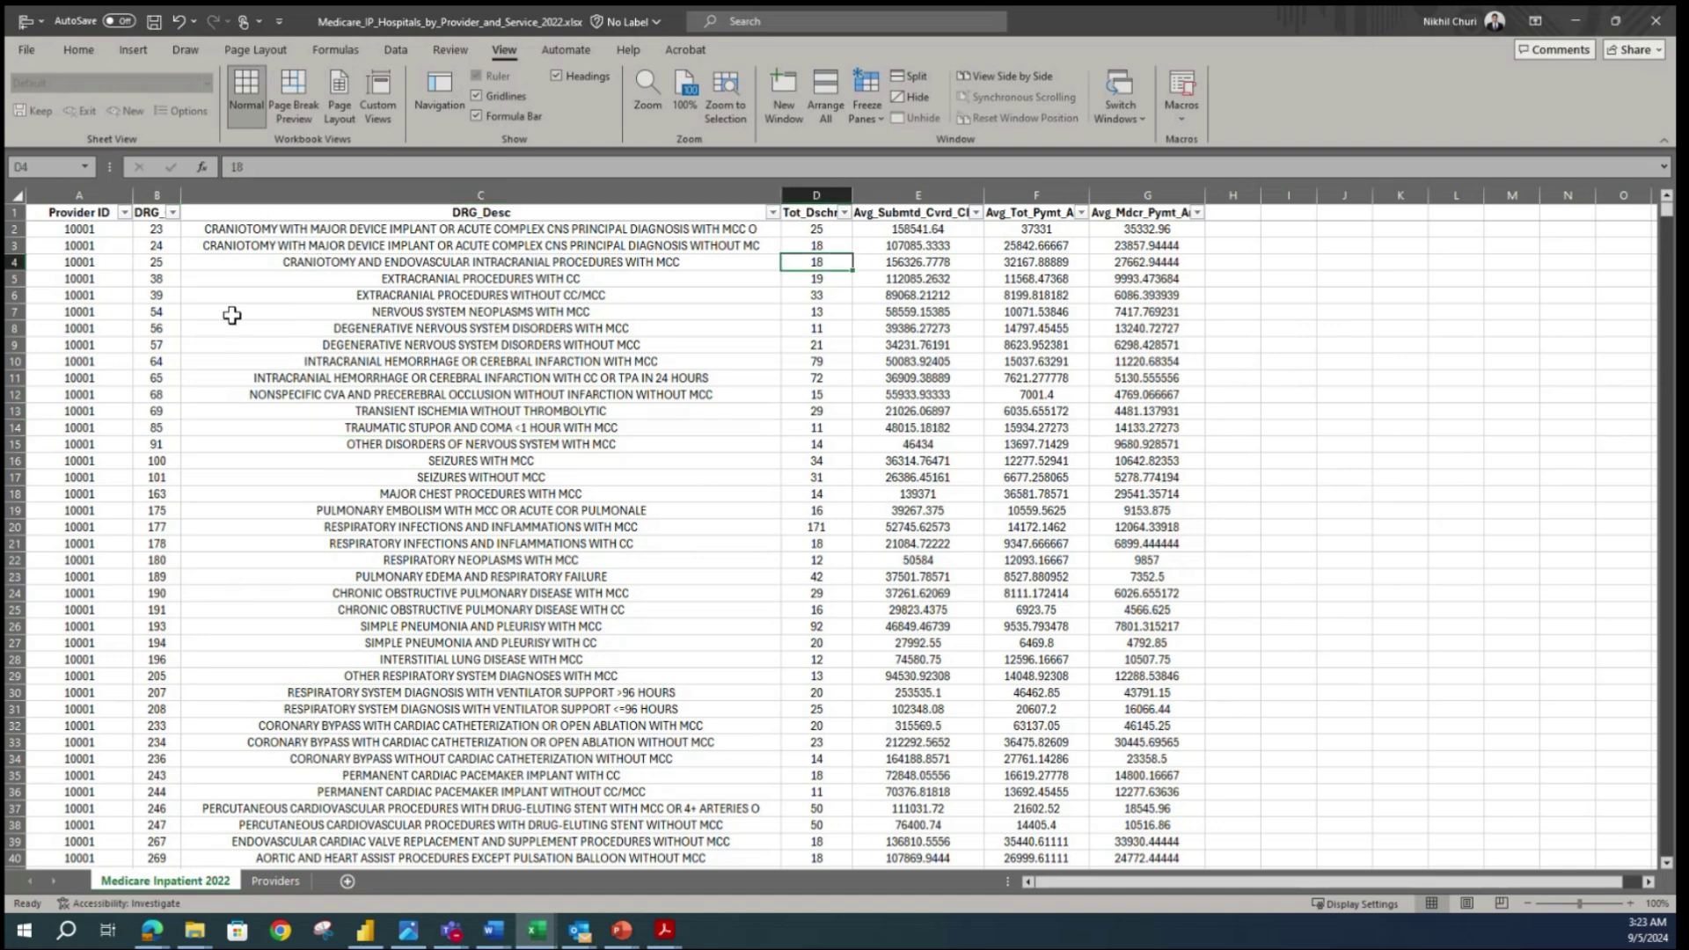
click(154, 211)
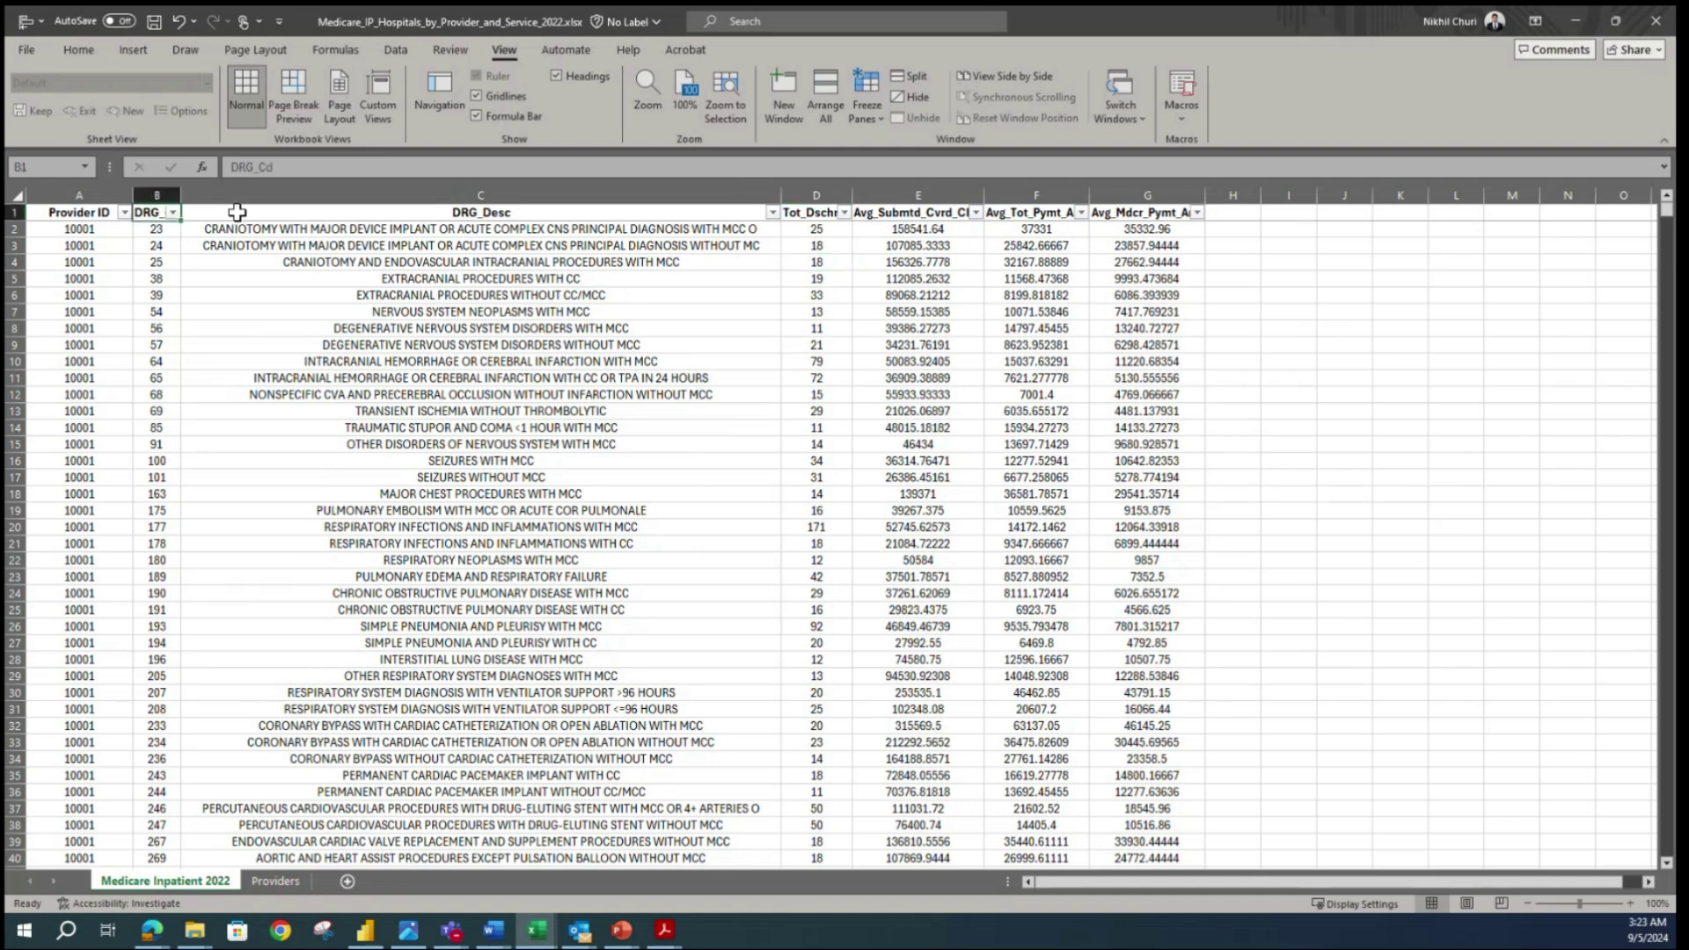
click(646, 210)
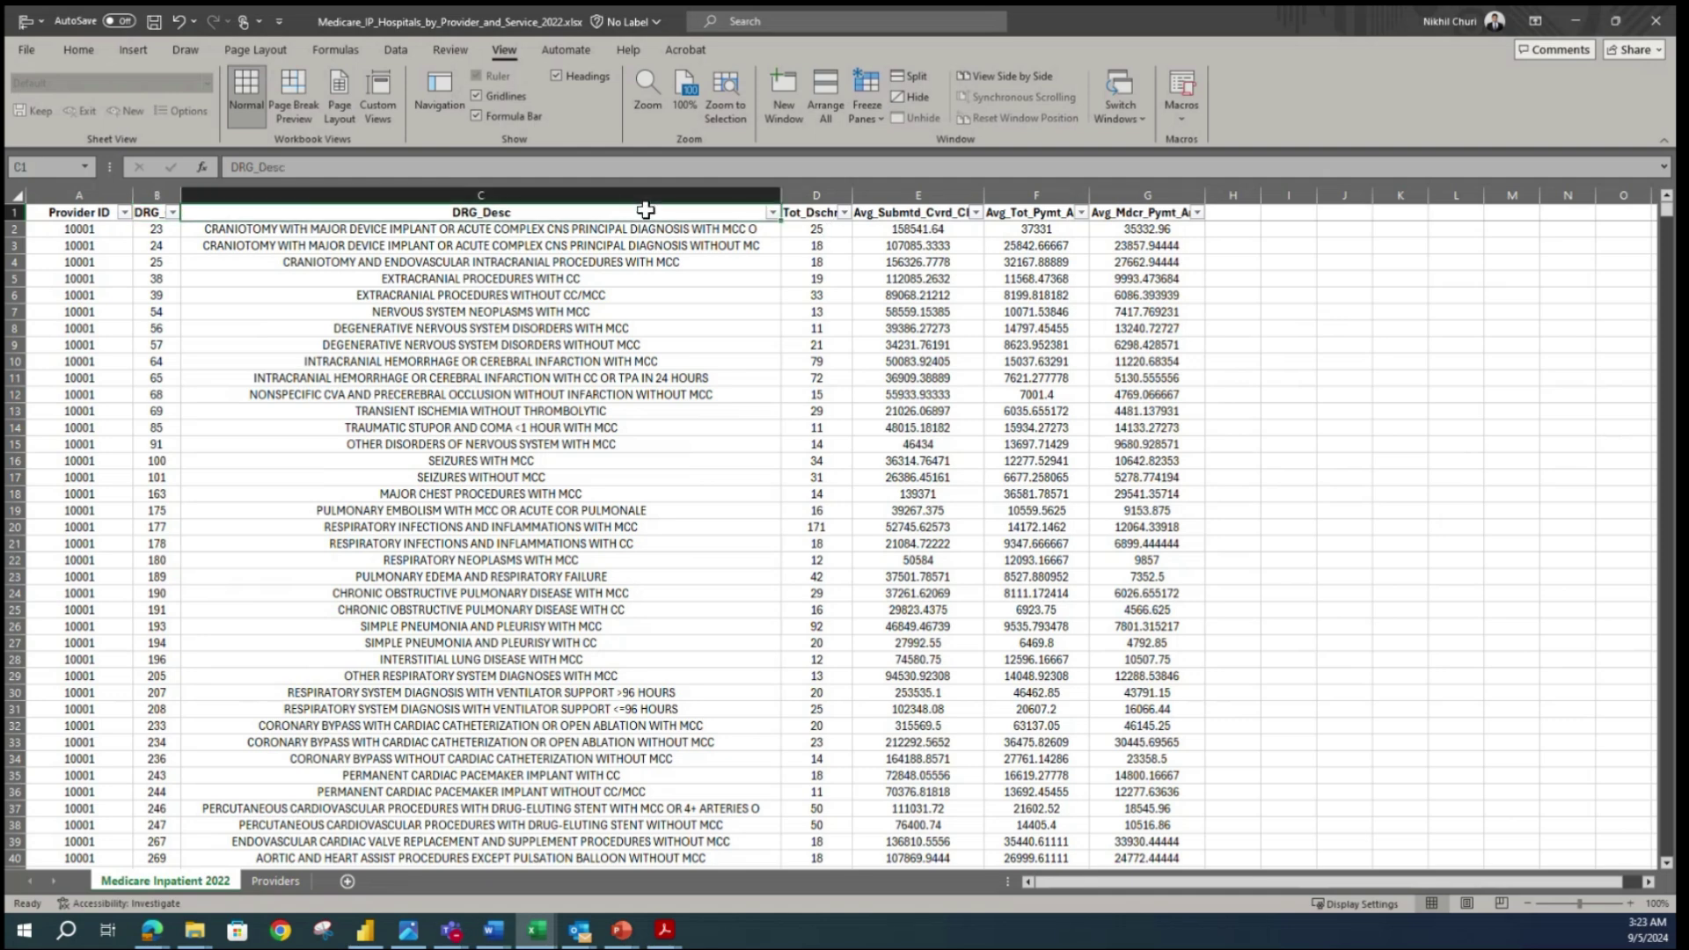
click(818, 210)
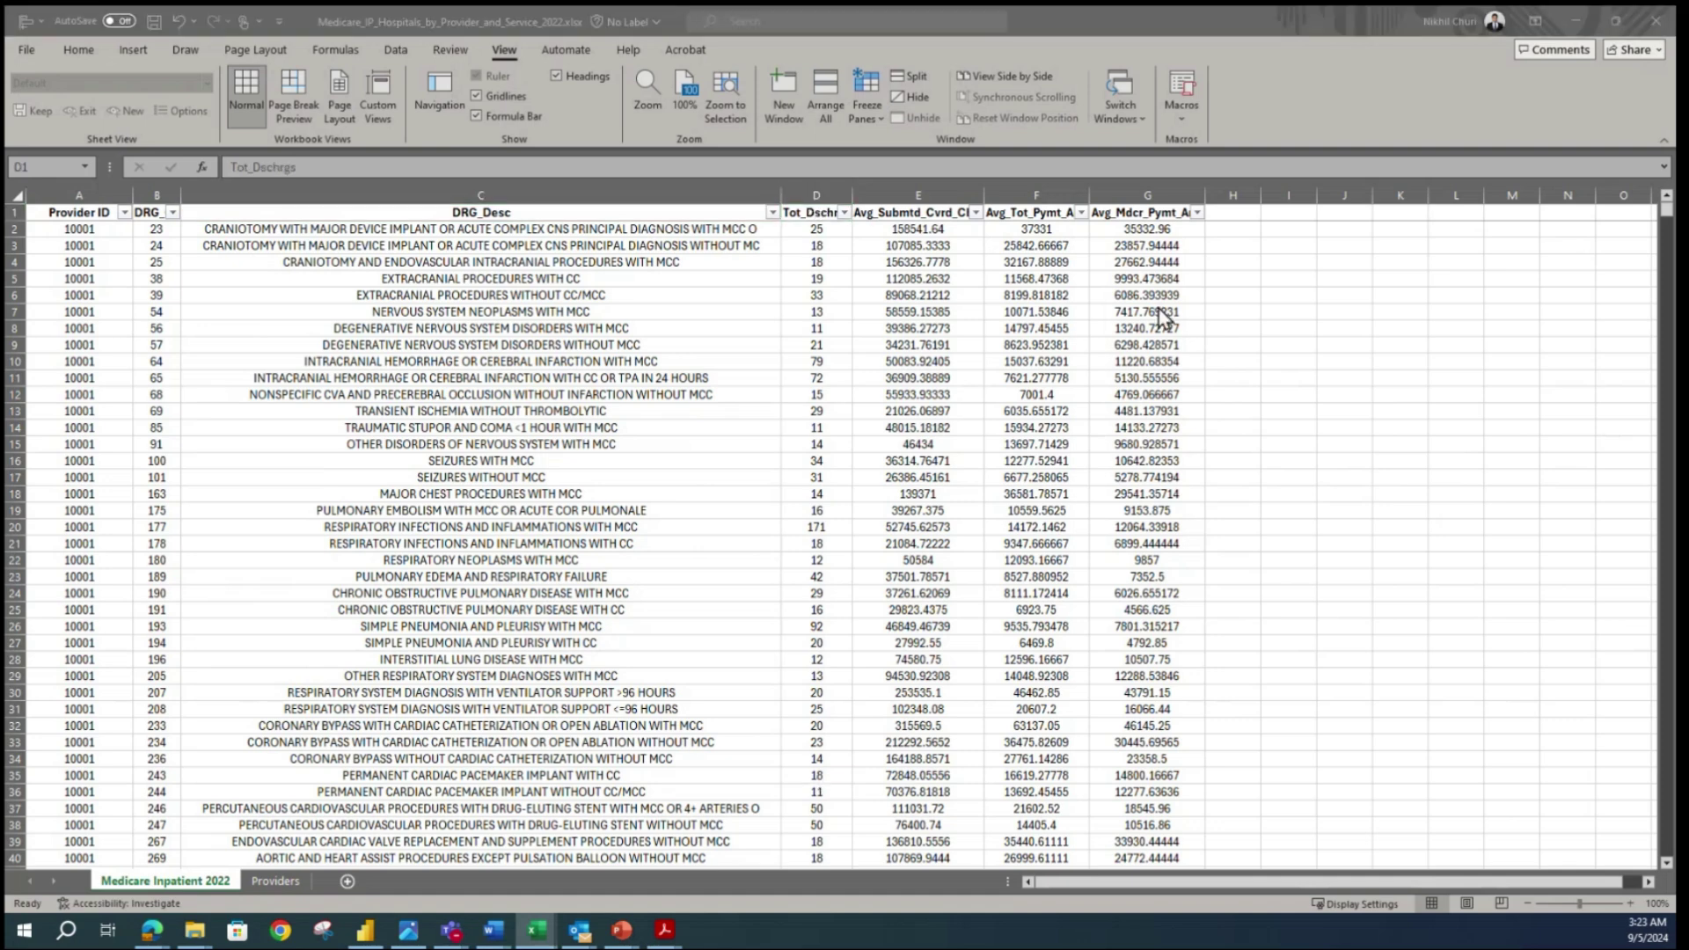
- Rename the Tot_Dschrgs header in D1 as Total Discharges and fit the column width to it
click(824, 217)
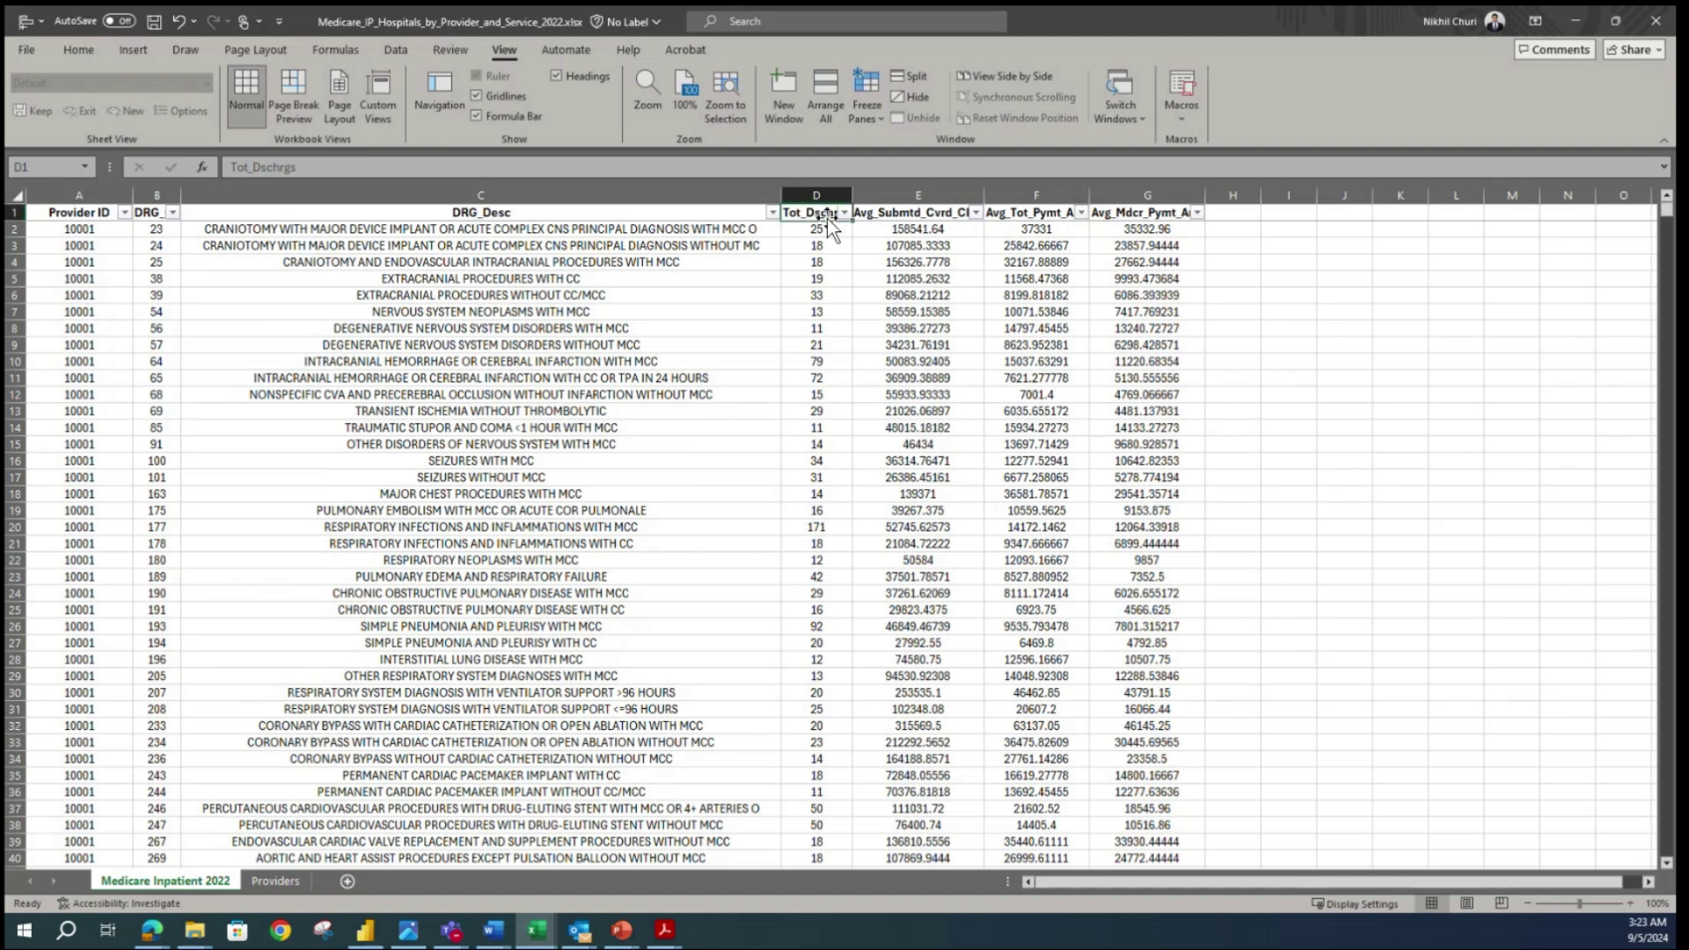
text(Total Discharge)
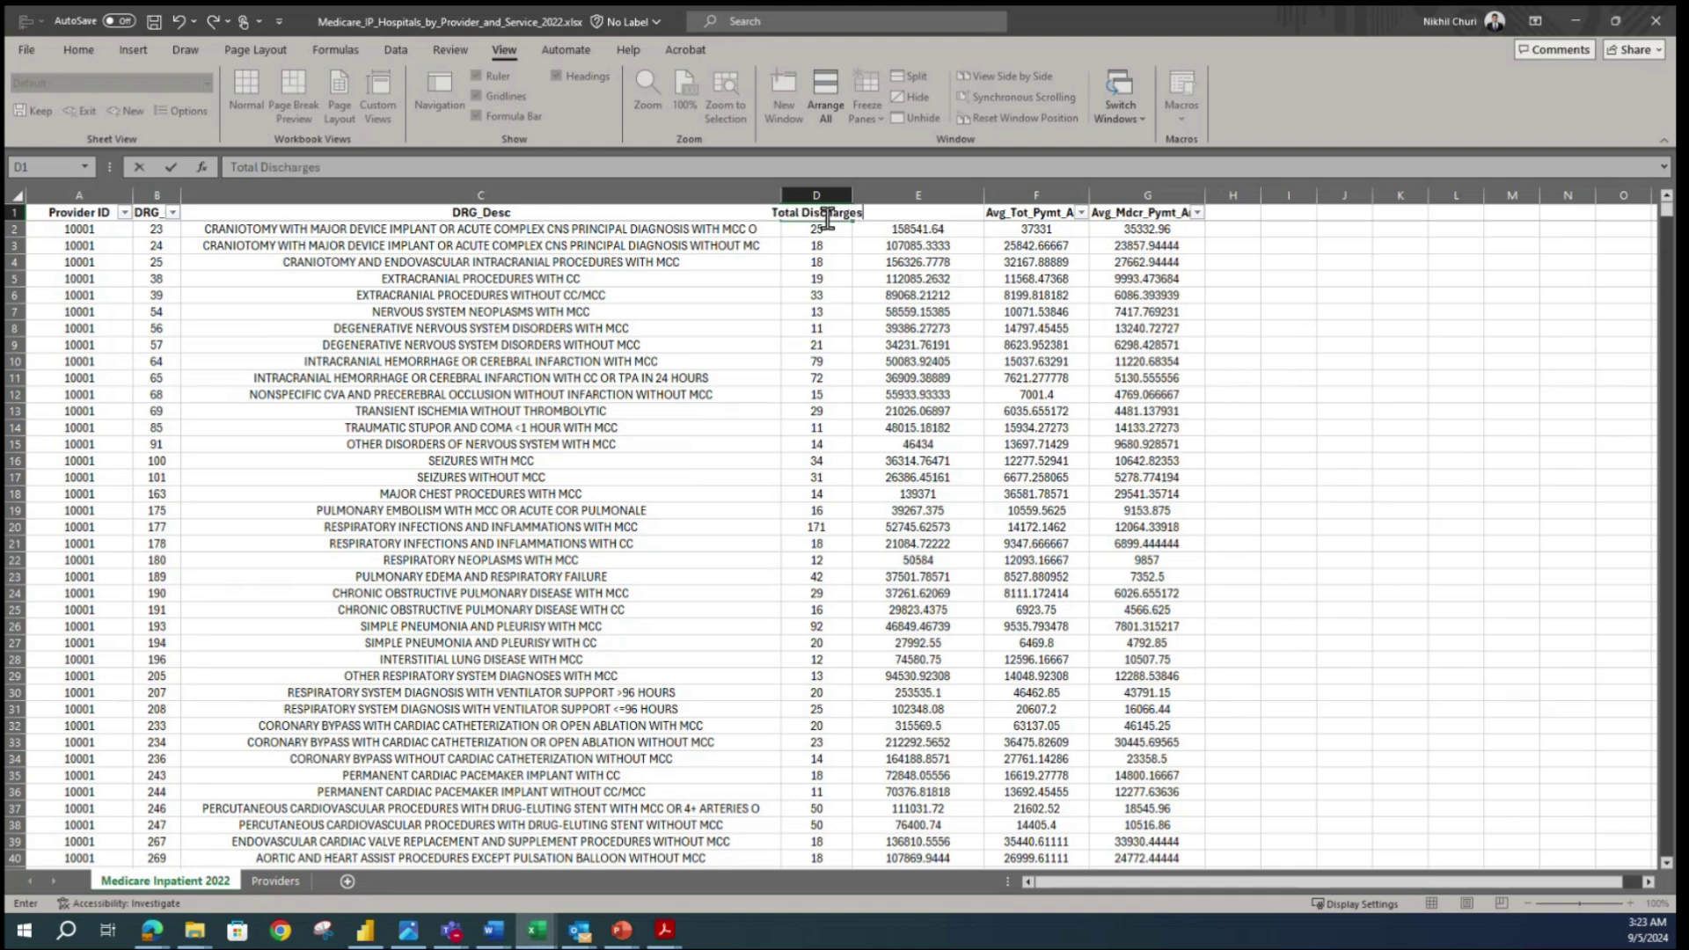
key(Return)
double_click(847, 192)
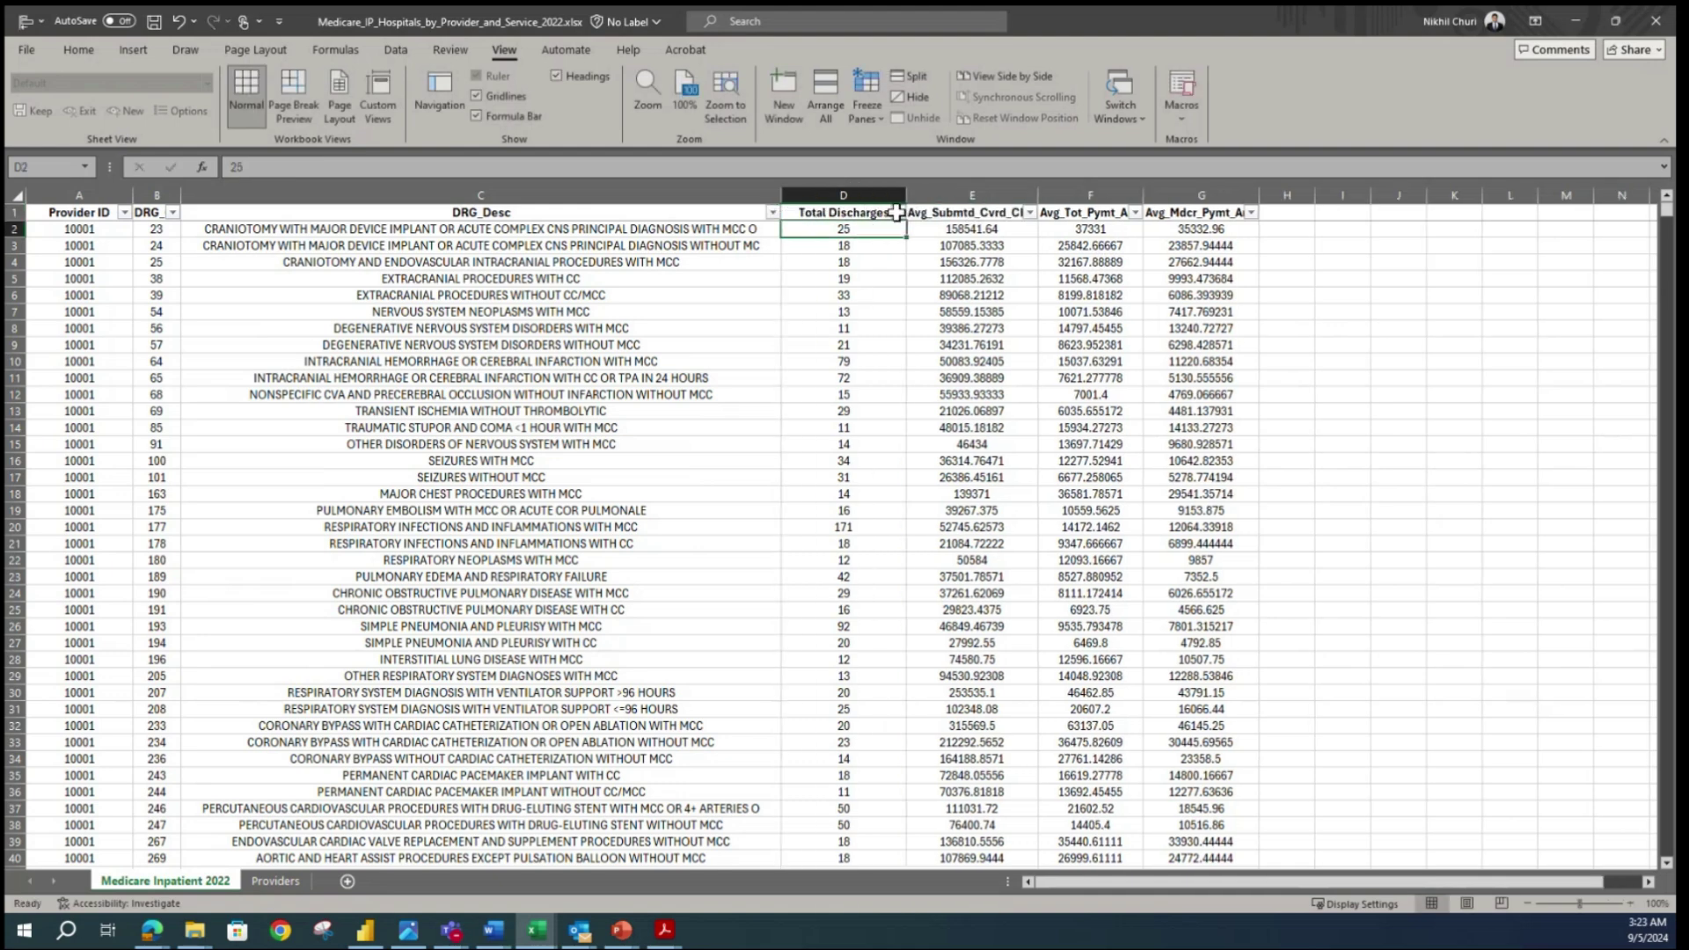
- Rename the Avg_Submtd_Cvrd_Chrg header in E1 as Average Covered Charges and fit the column width to it
click(962, 212)
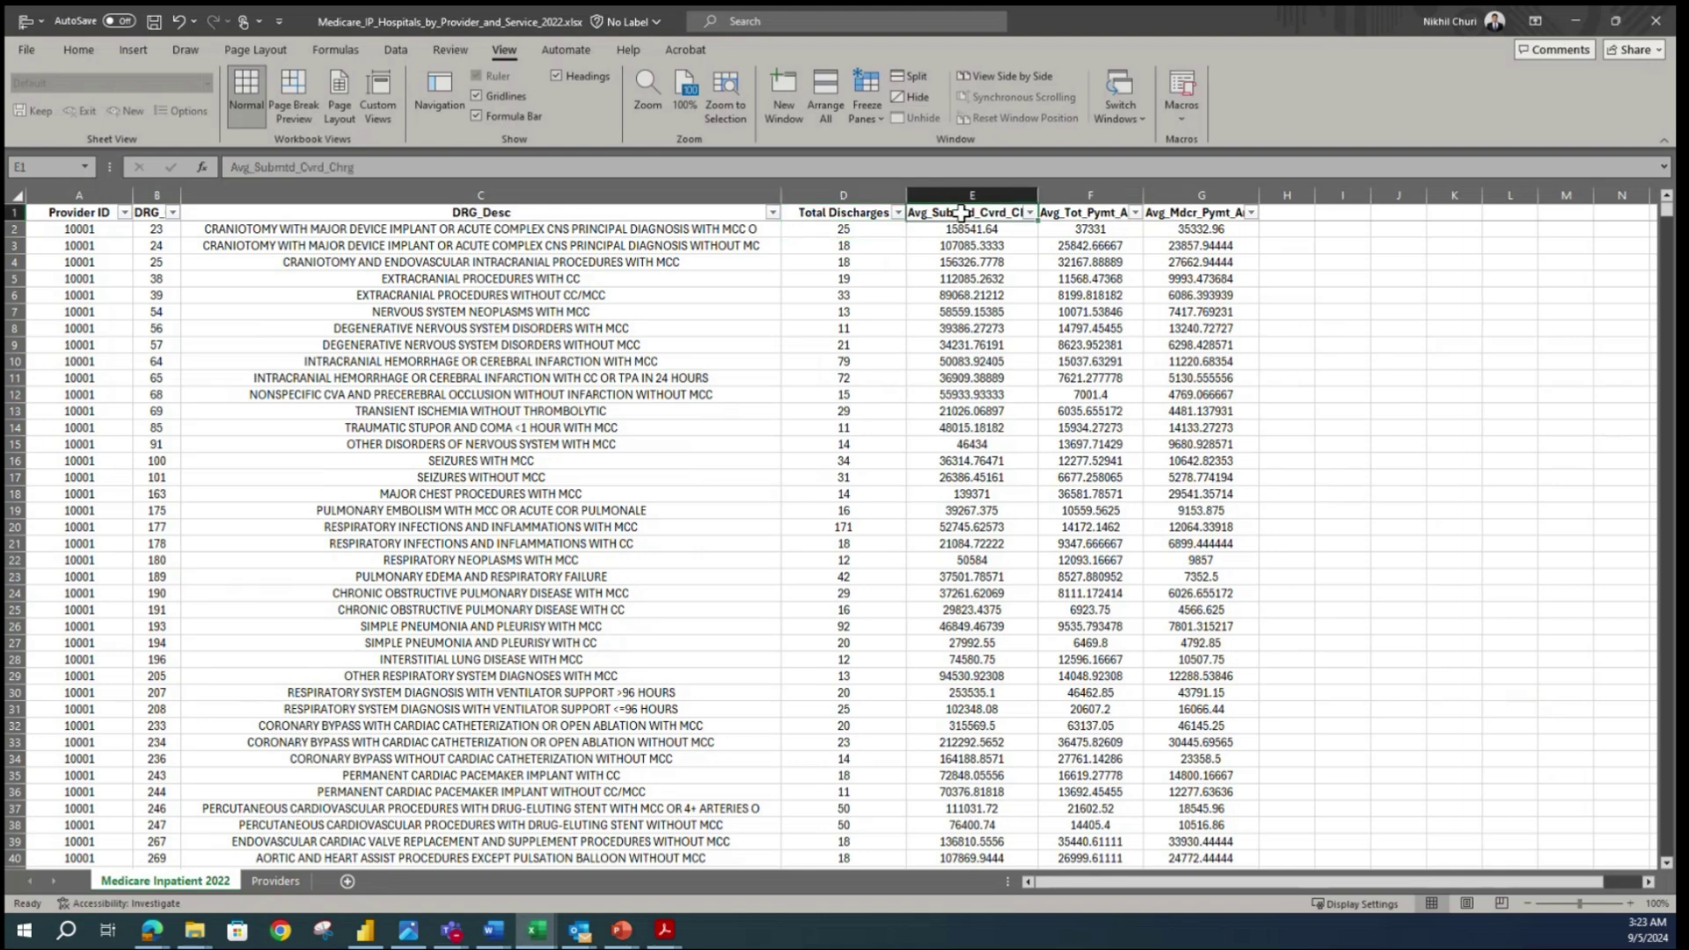
text(Average)
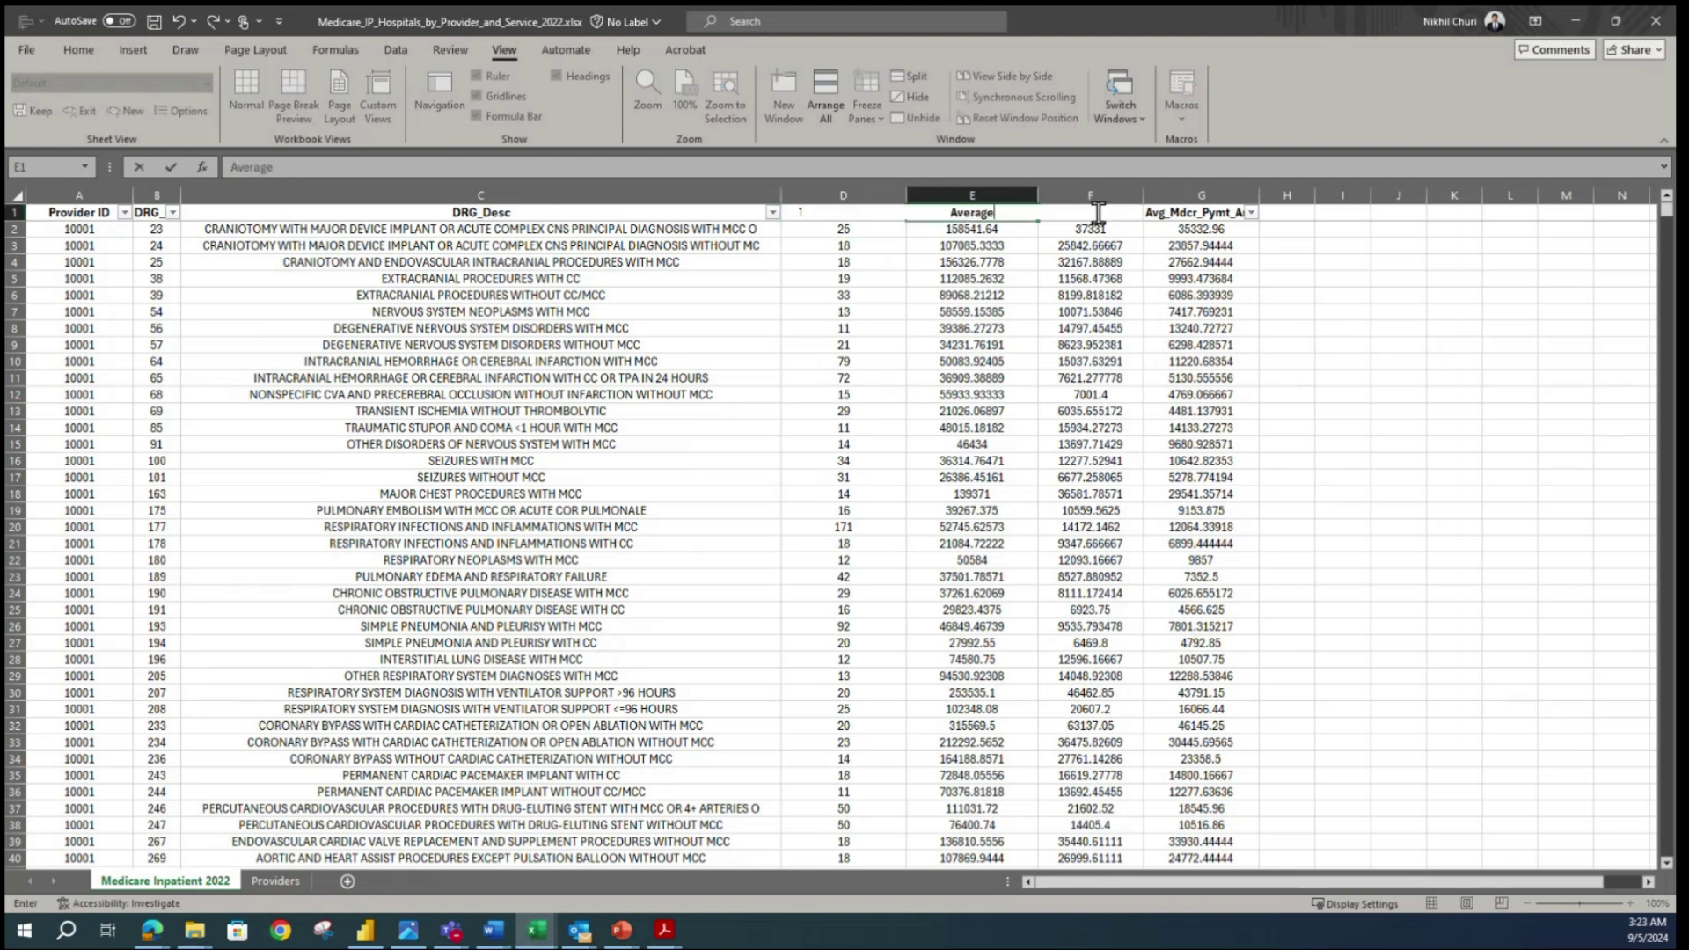
text( Covered Charges)
key(Return)
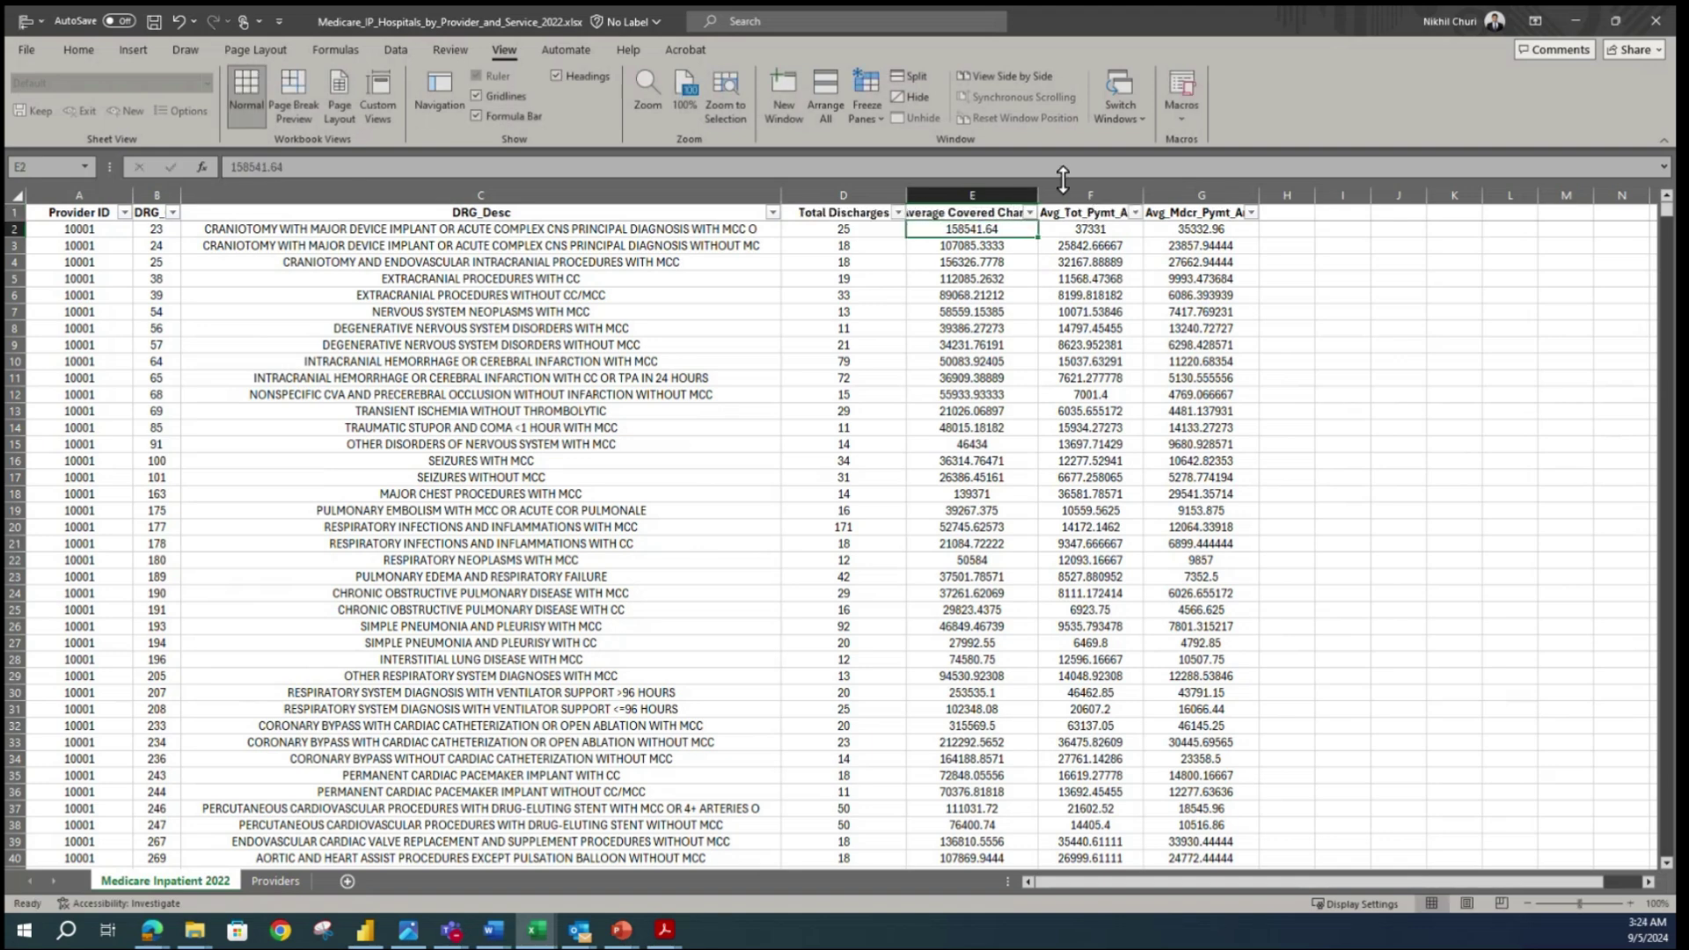
drag(1039, 192, 1038, 192)
double_click(1038, 192)
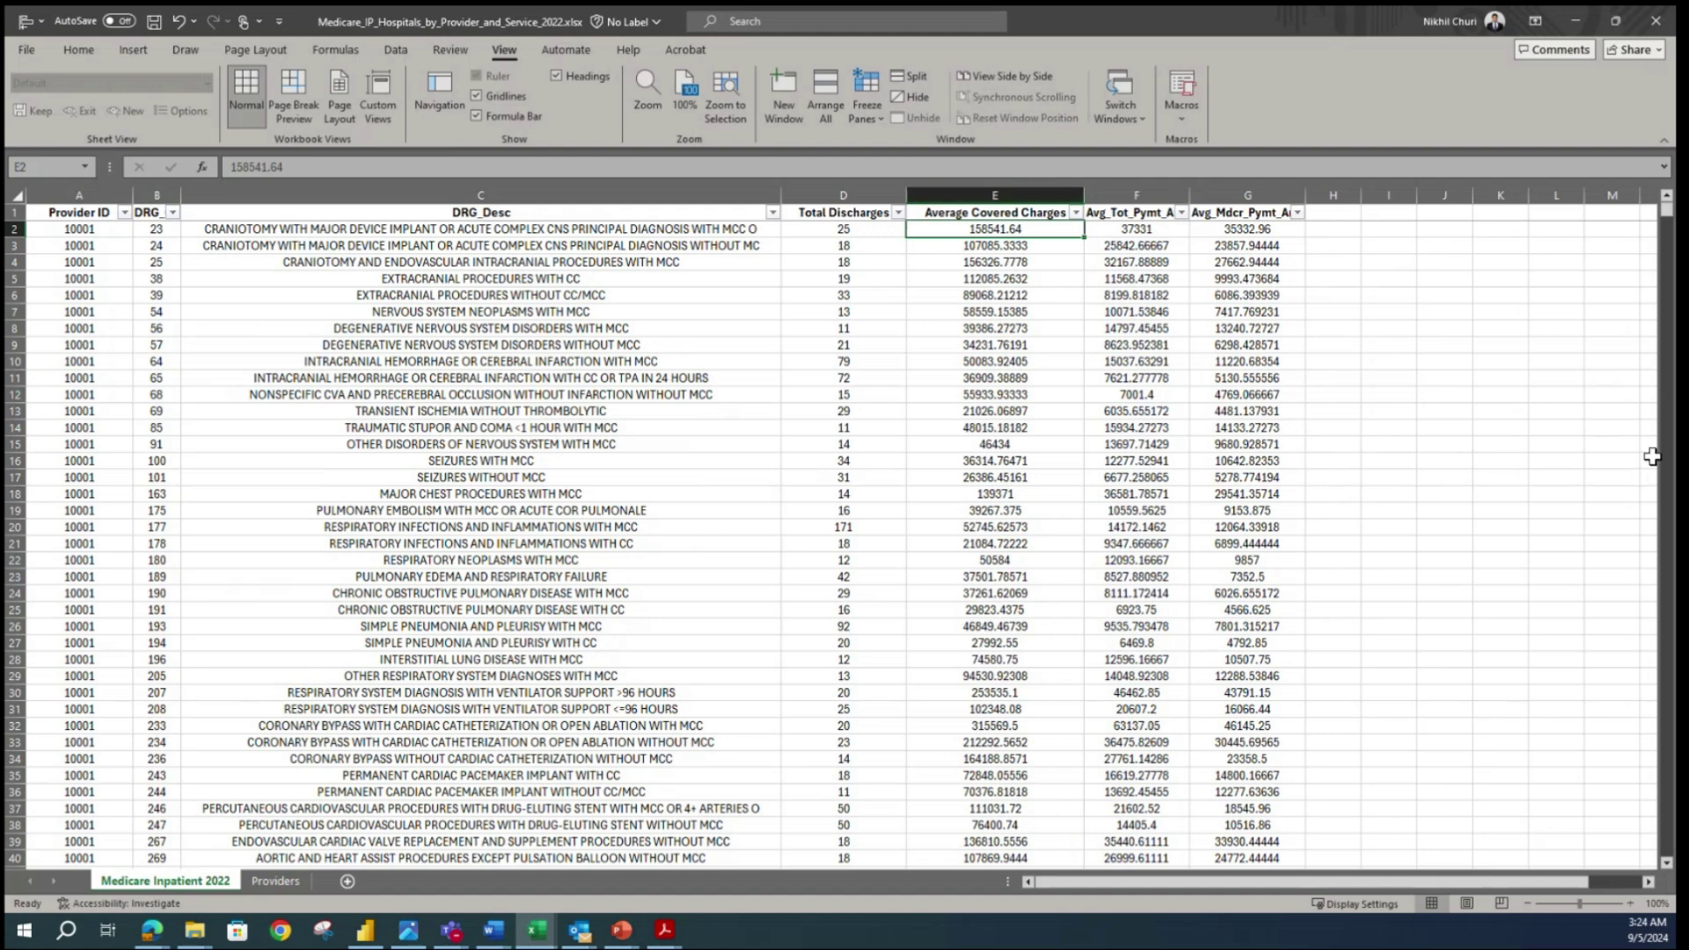
- Rename the Avg_Tot_Pymt_Amt header in F1 as Average Total Payments and fit the column width to it
click(1133, 214)
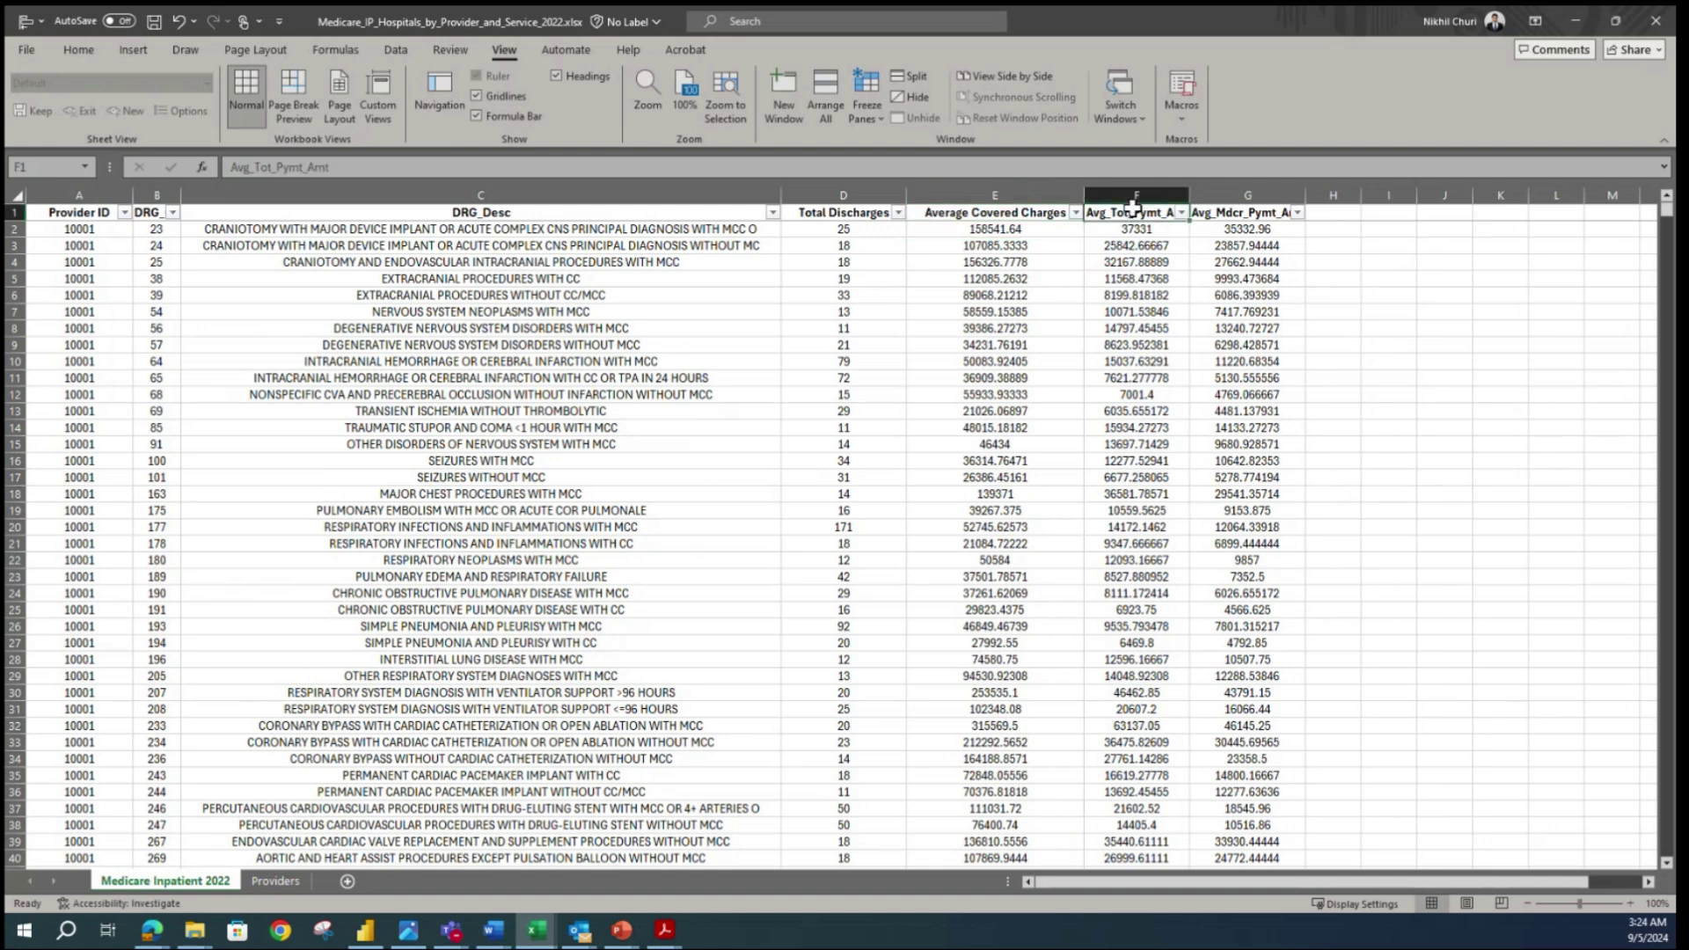
text(Average)
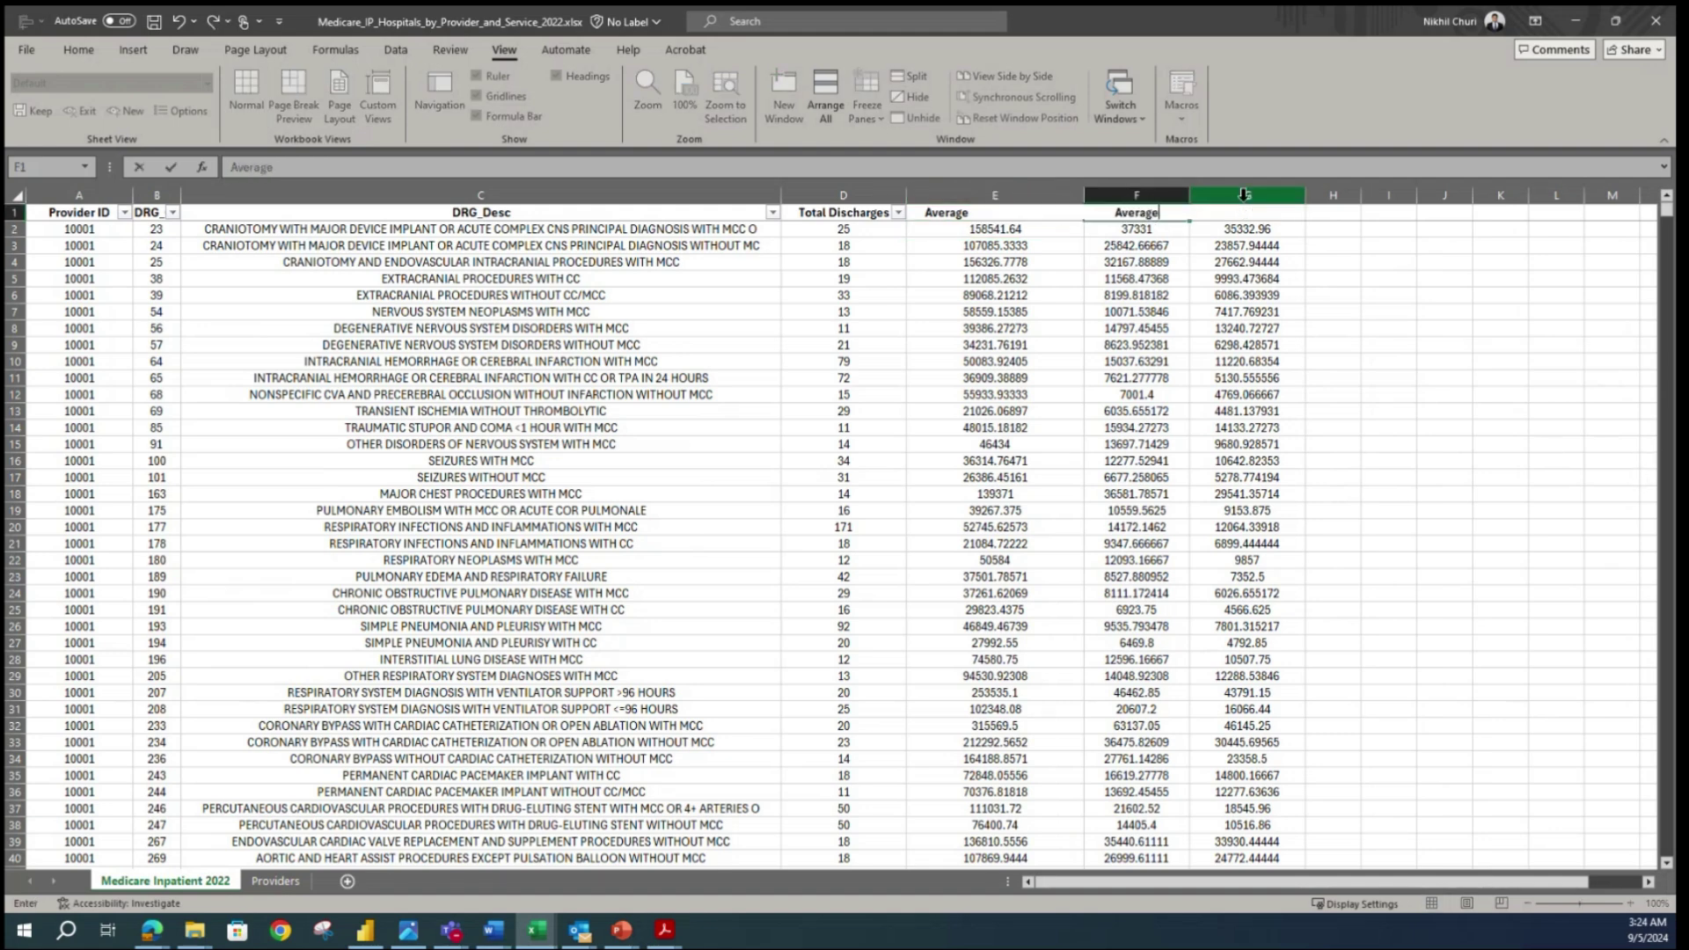
text( Total Payment)
key(Return)
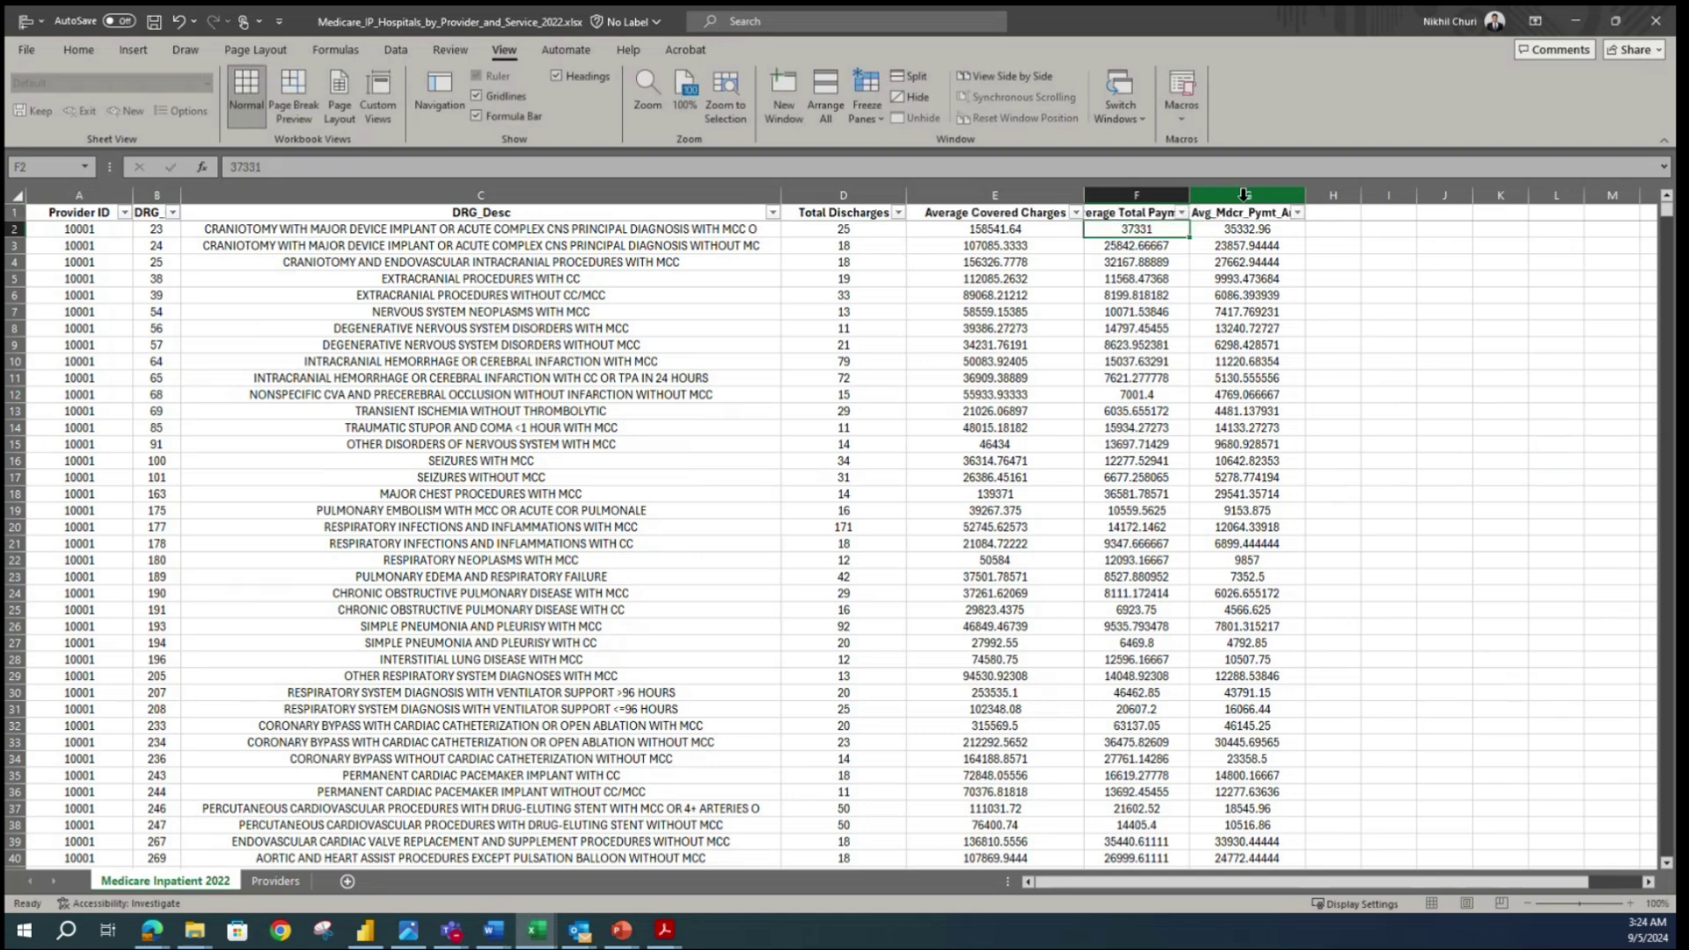
double_click(1190, 196)
- Rename the Avg_Mdcr_Pymt_Amt header in G1 as Average Medicare Payments and fit the column width to it
click(1311, 211)
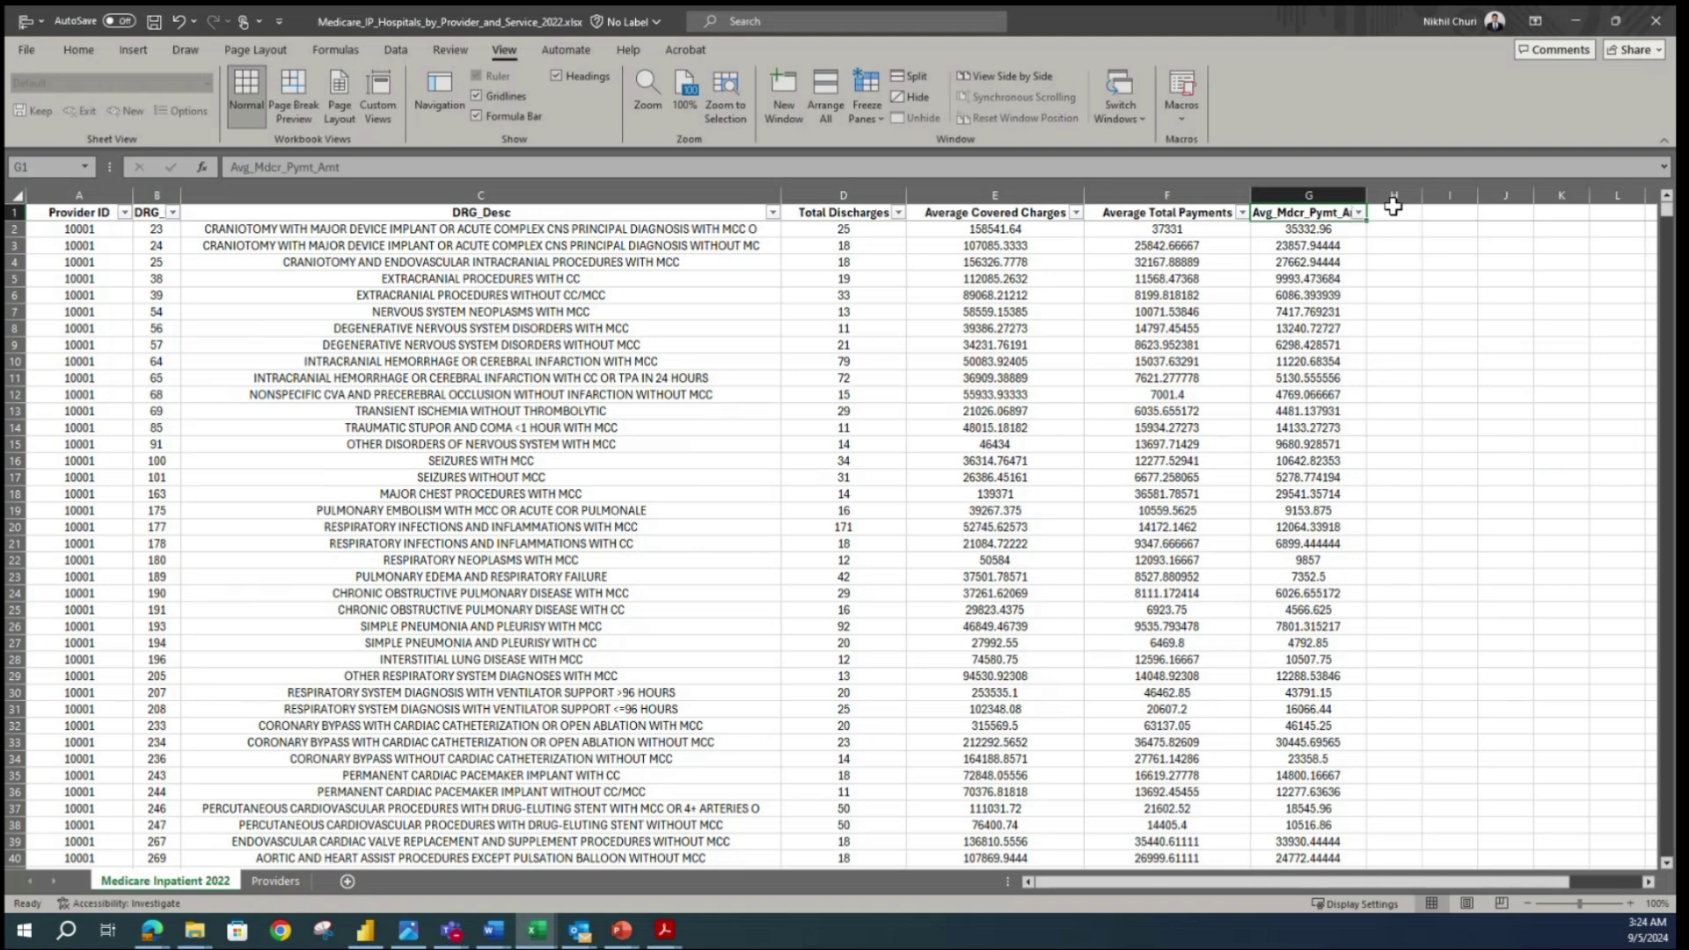
text(Average medicare Payments)
key(Return)
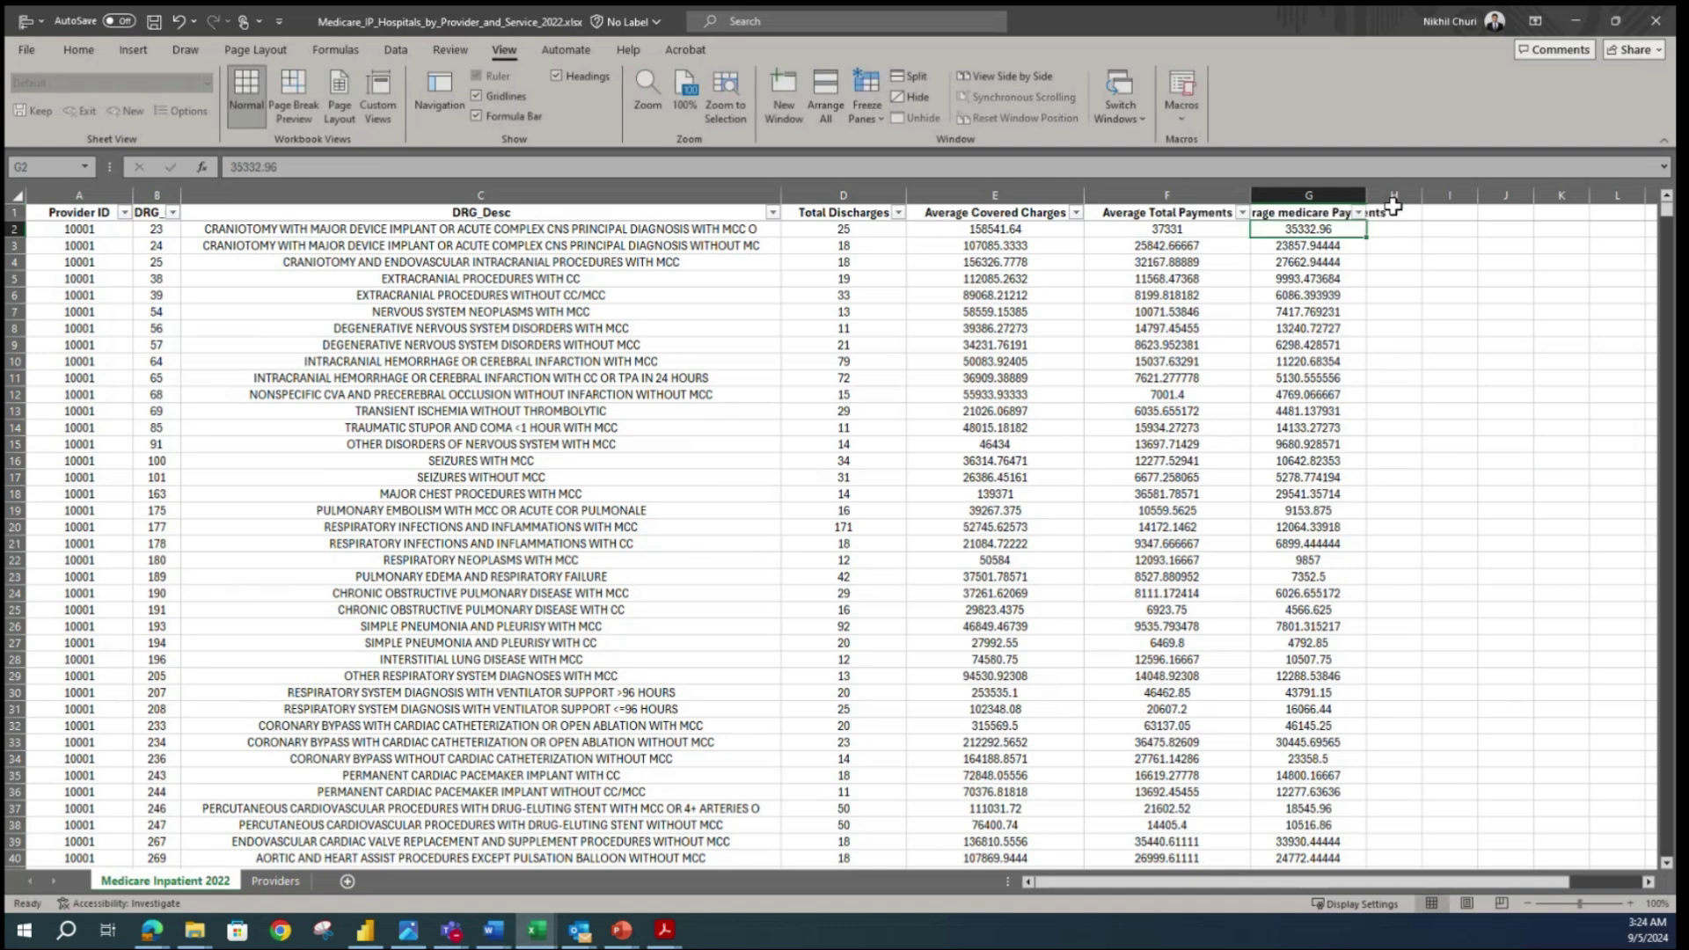
double_click(1367, 195)
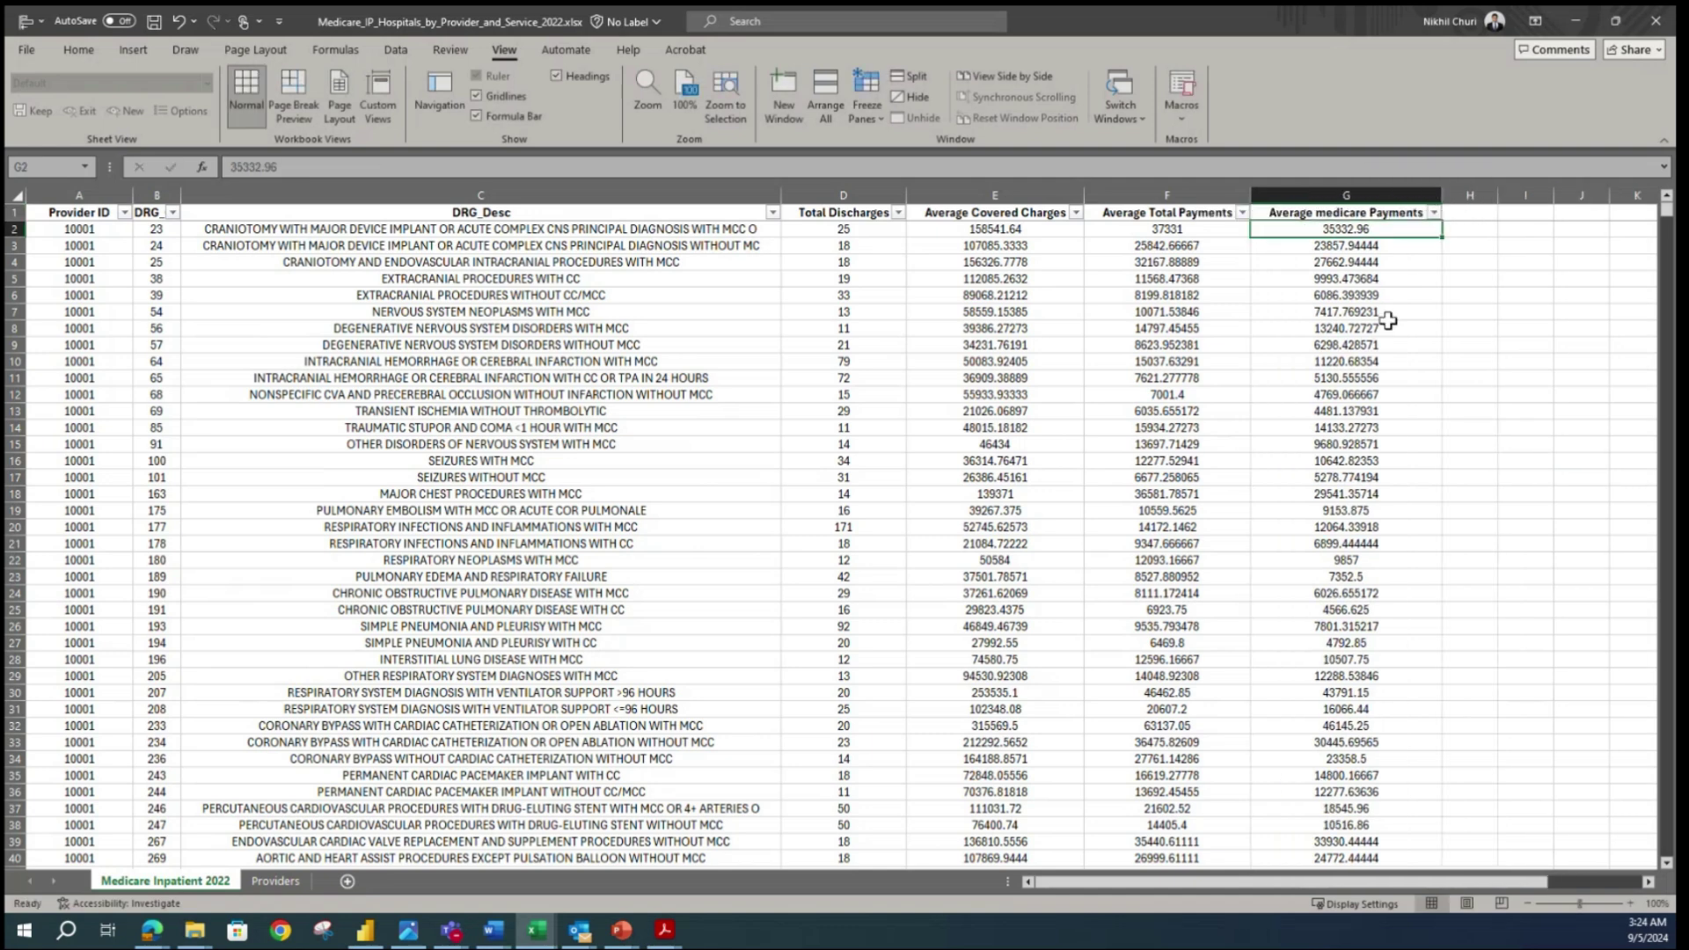
double_click(1326, 211)
key(BackSpace)
text(M)
key(Return)
- Review the DRG codes and their matching descriptions in columns B and C of the Medicare Inpatient 2022 sheet
drag(1527, 890, 1391, 885)
scroll(493, 655, down, 5)
scroll(576, 660, up, 5)
click(425, 414)
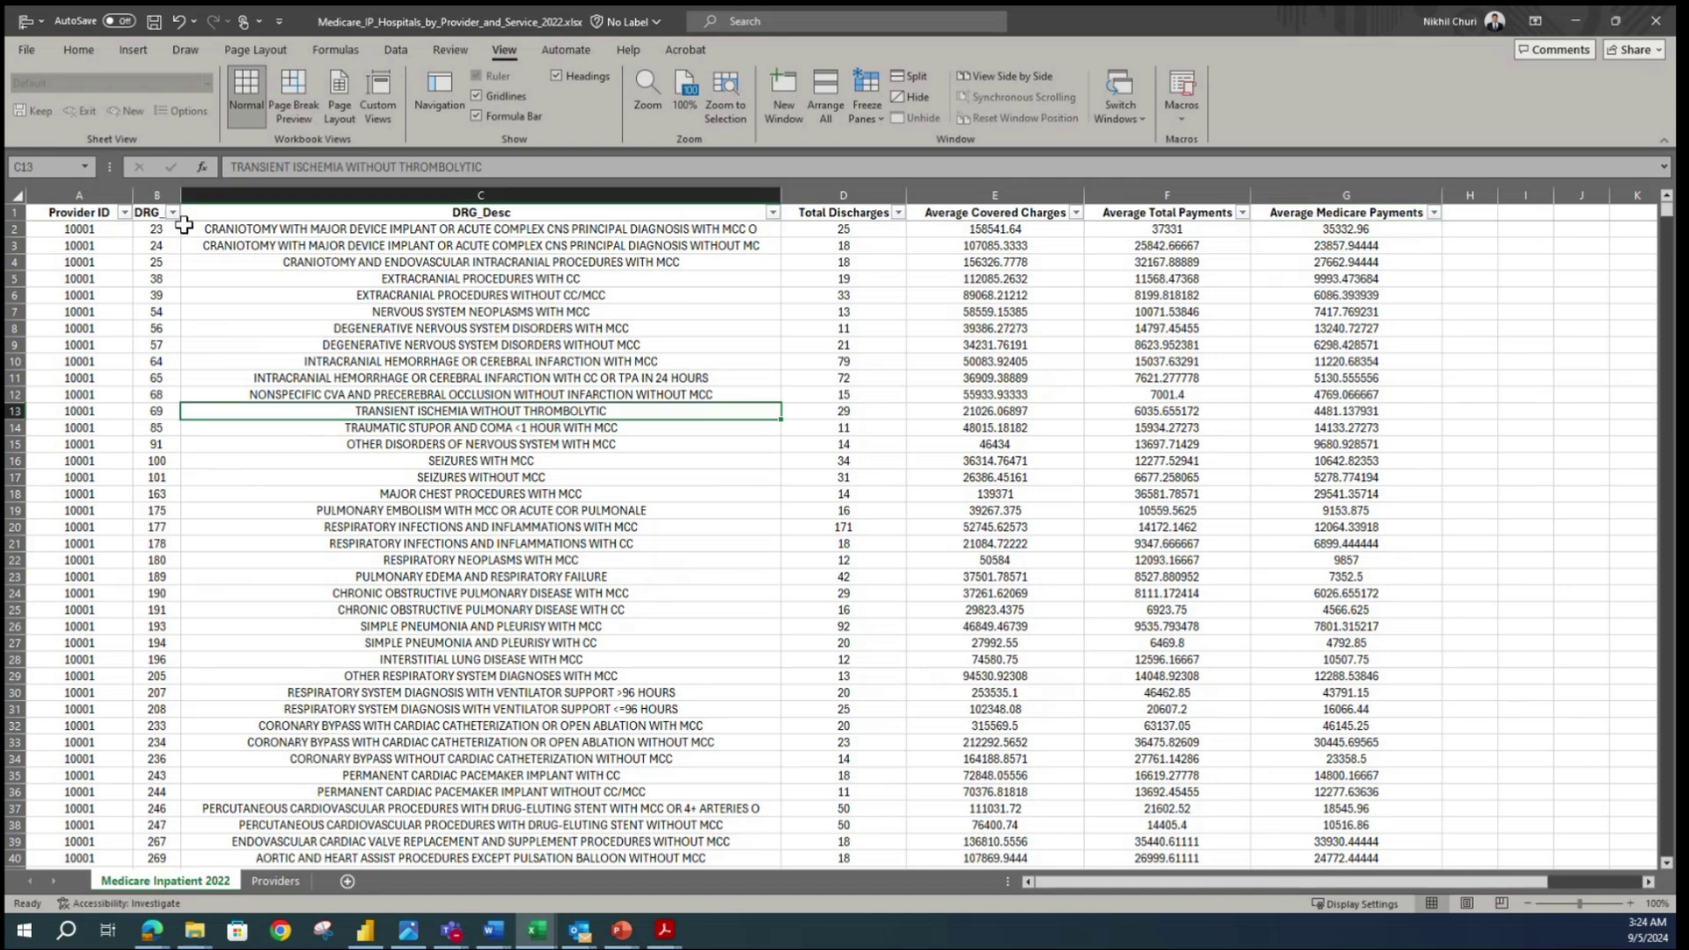
click(147, 212)
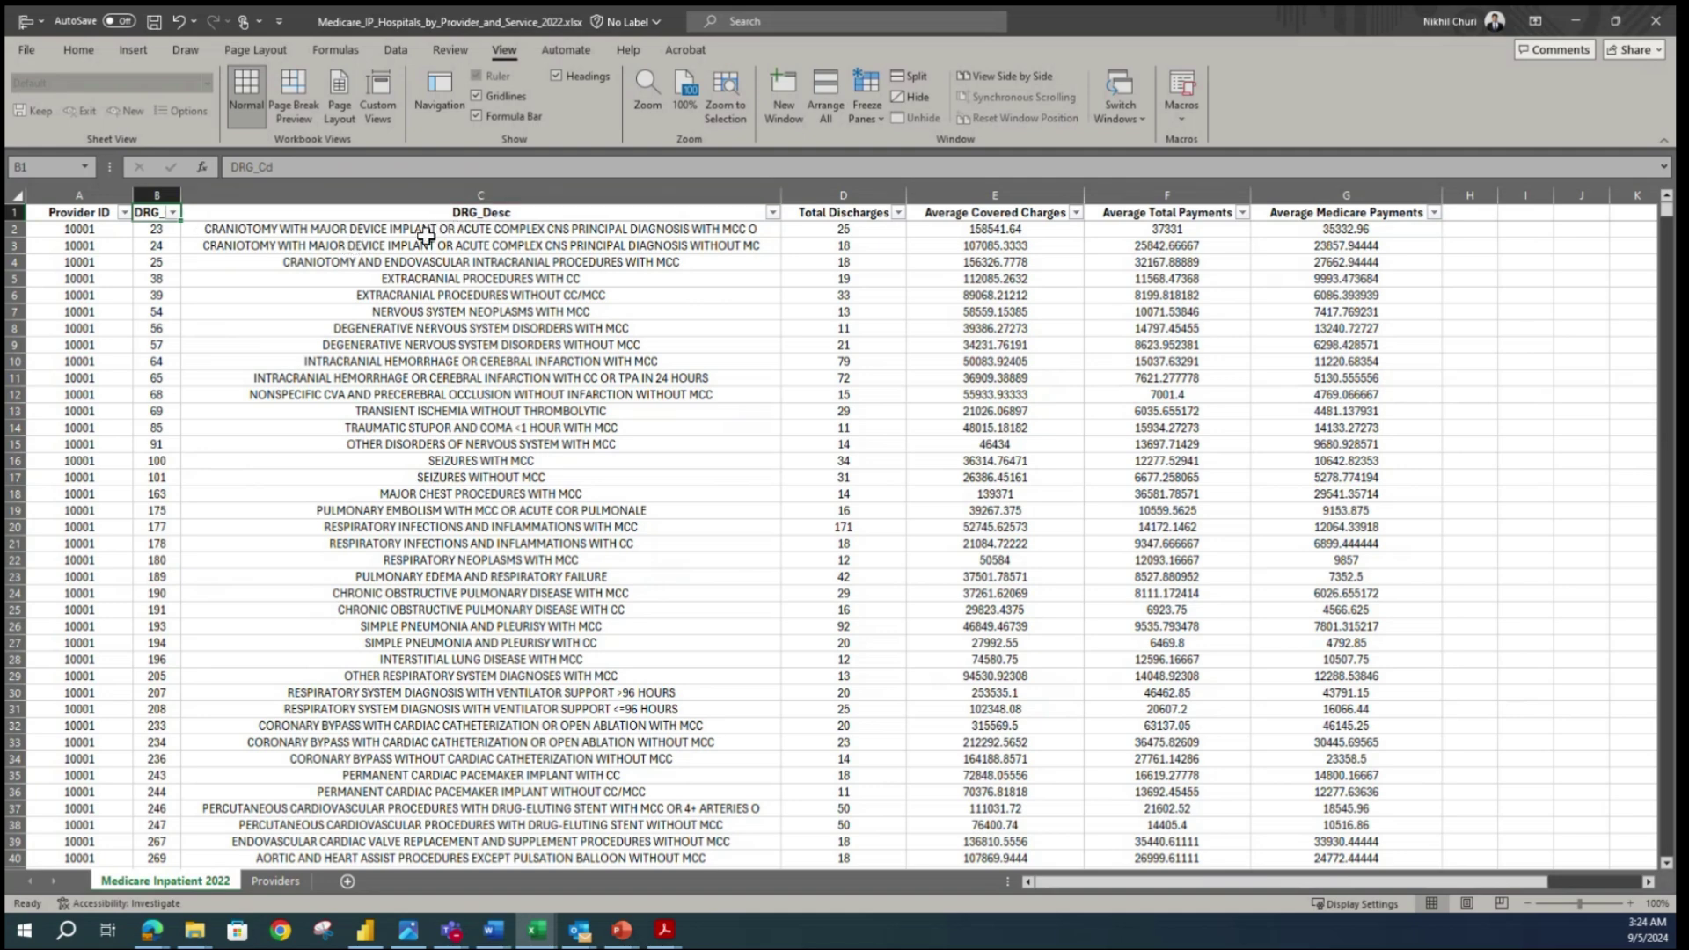
click(375, 226)
click(475, 262)
click(423, 309)
click(458, 374)
click(498, 446)
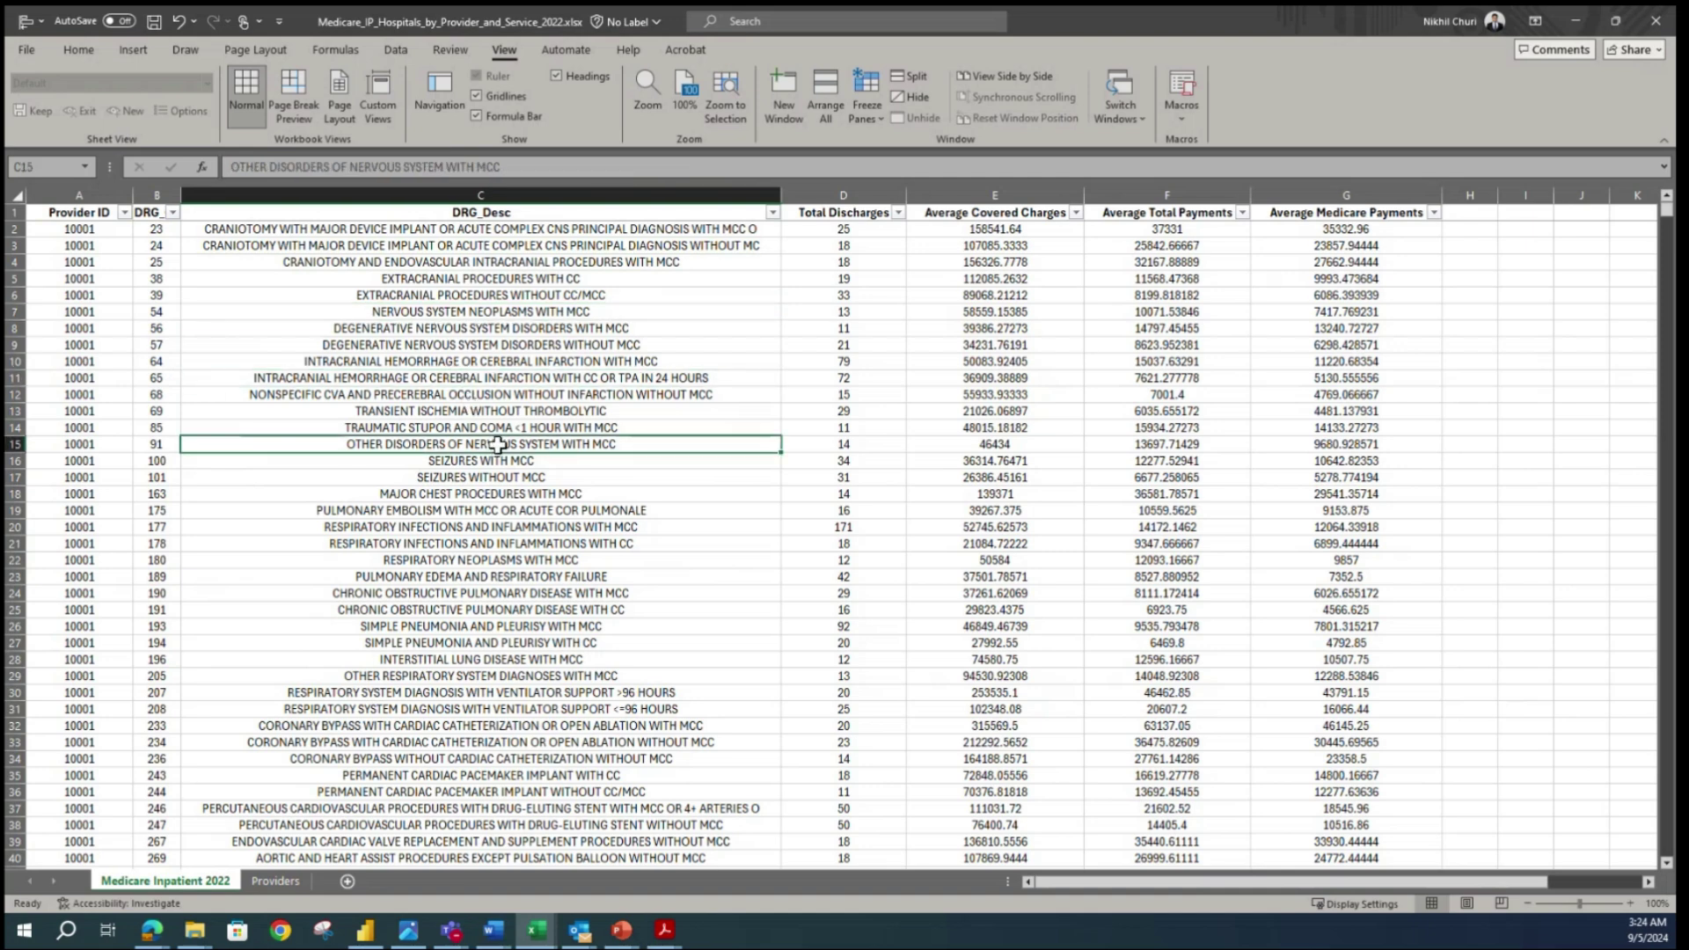
click(475, 461)
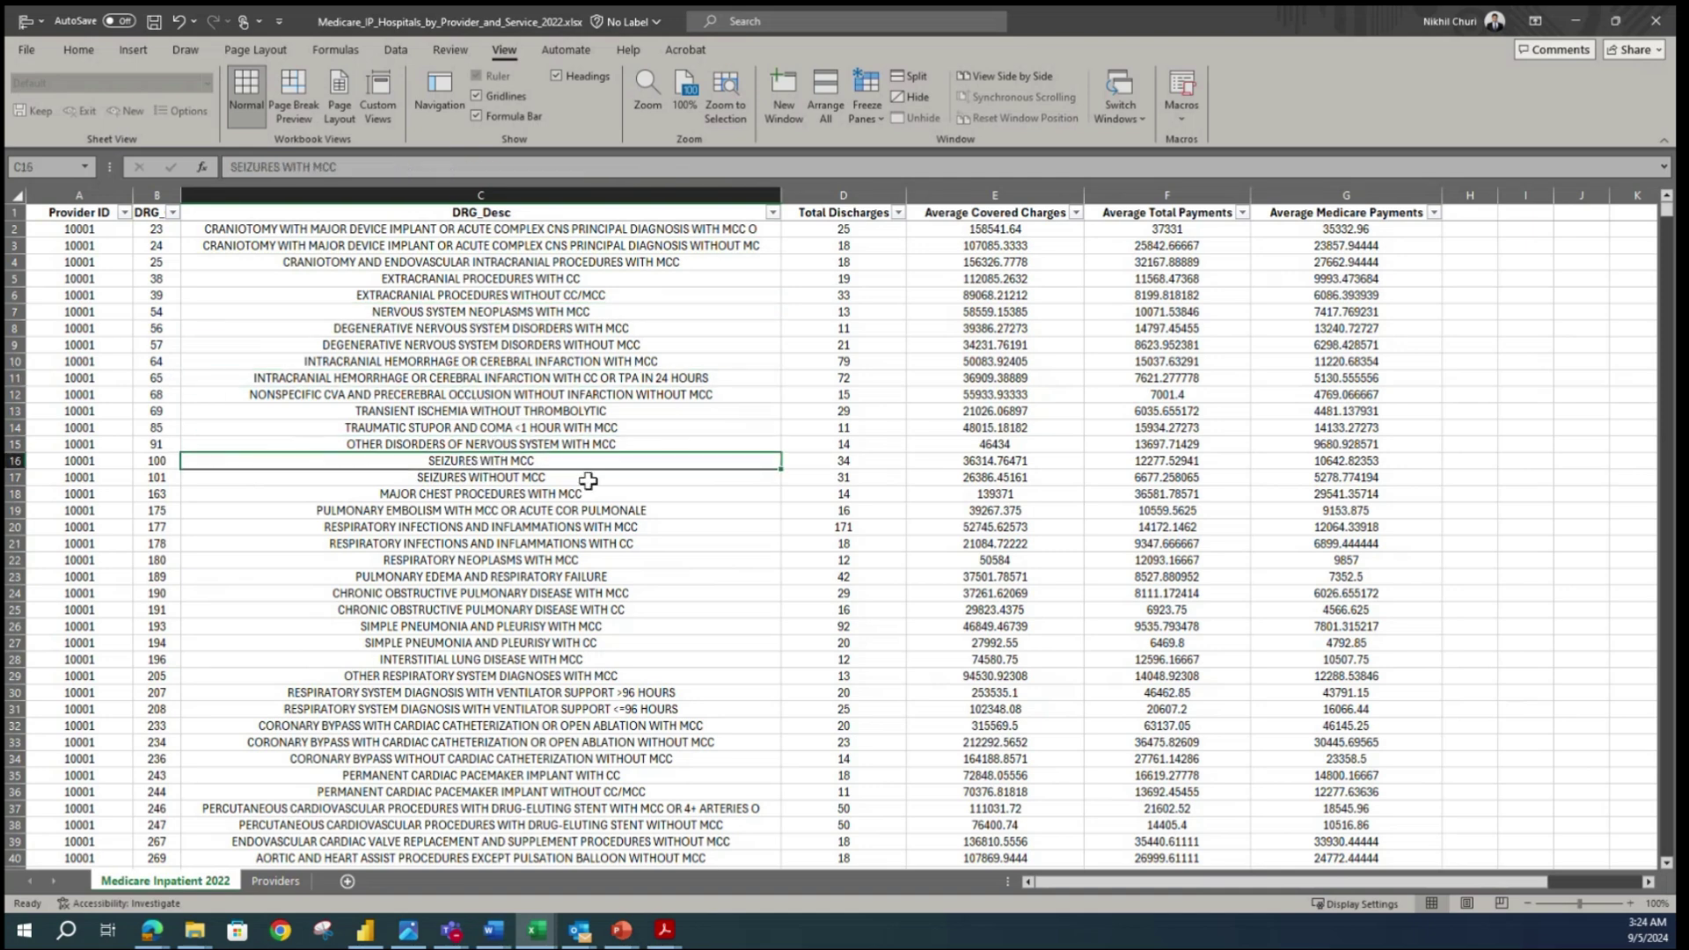
click(432, 480)
click(393, 496)
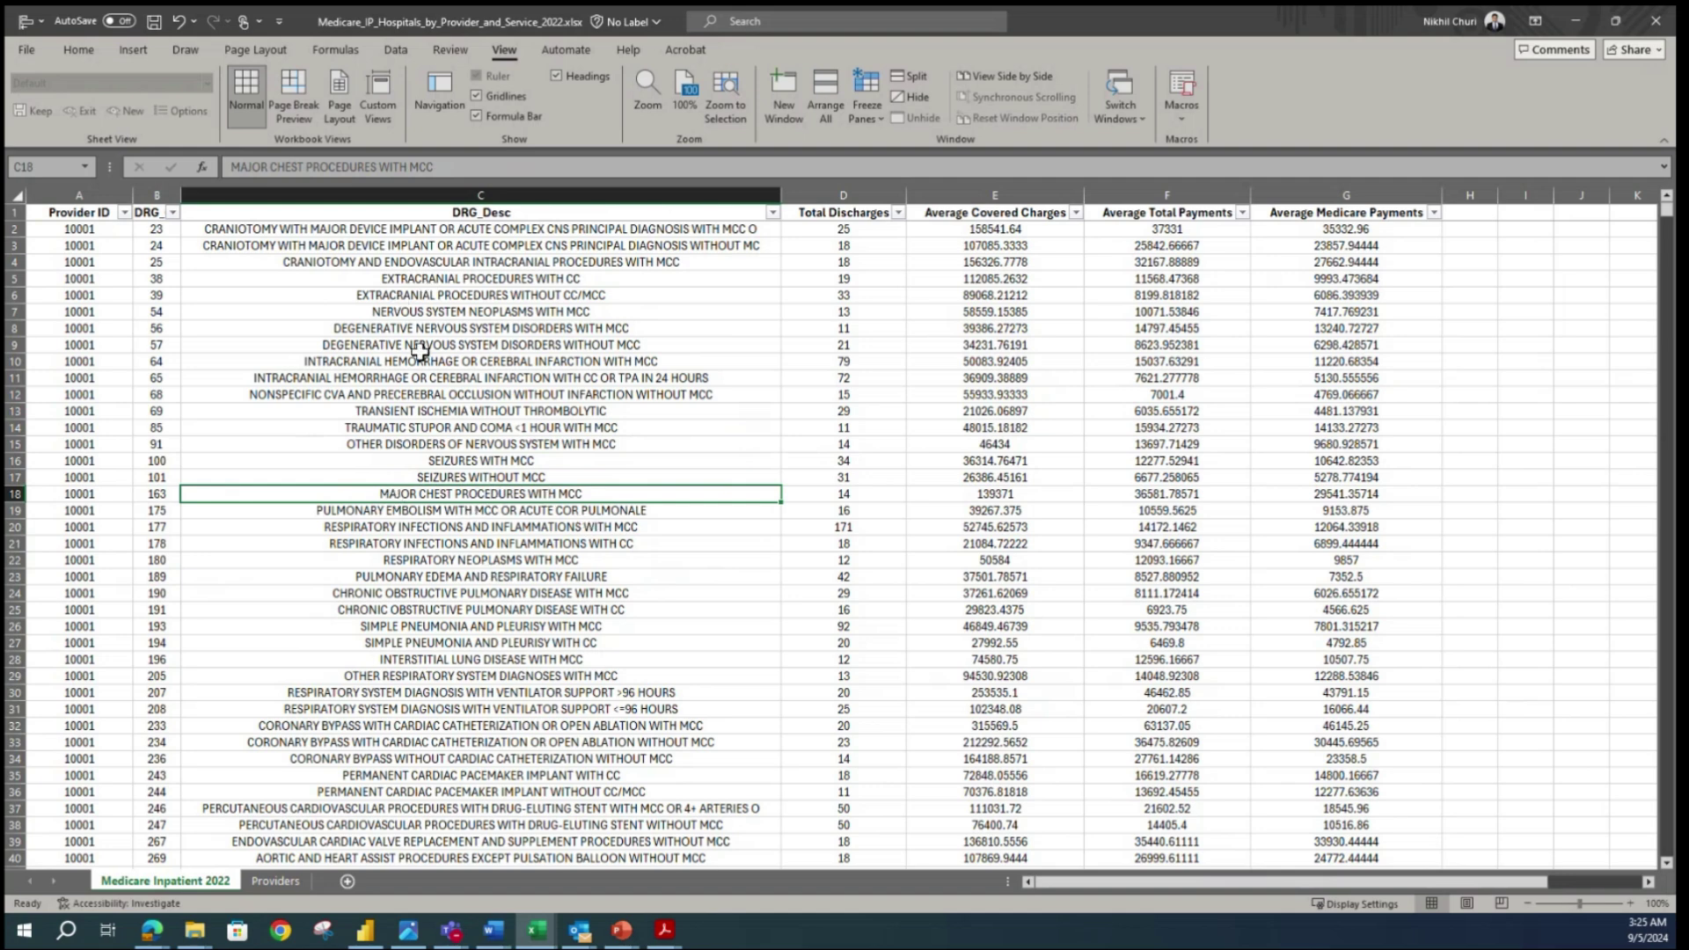
click(157, 513)
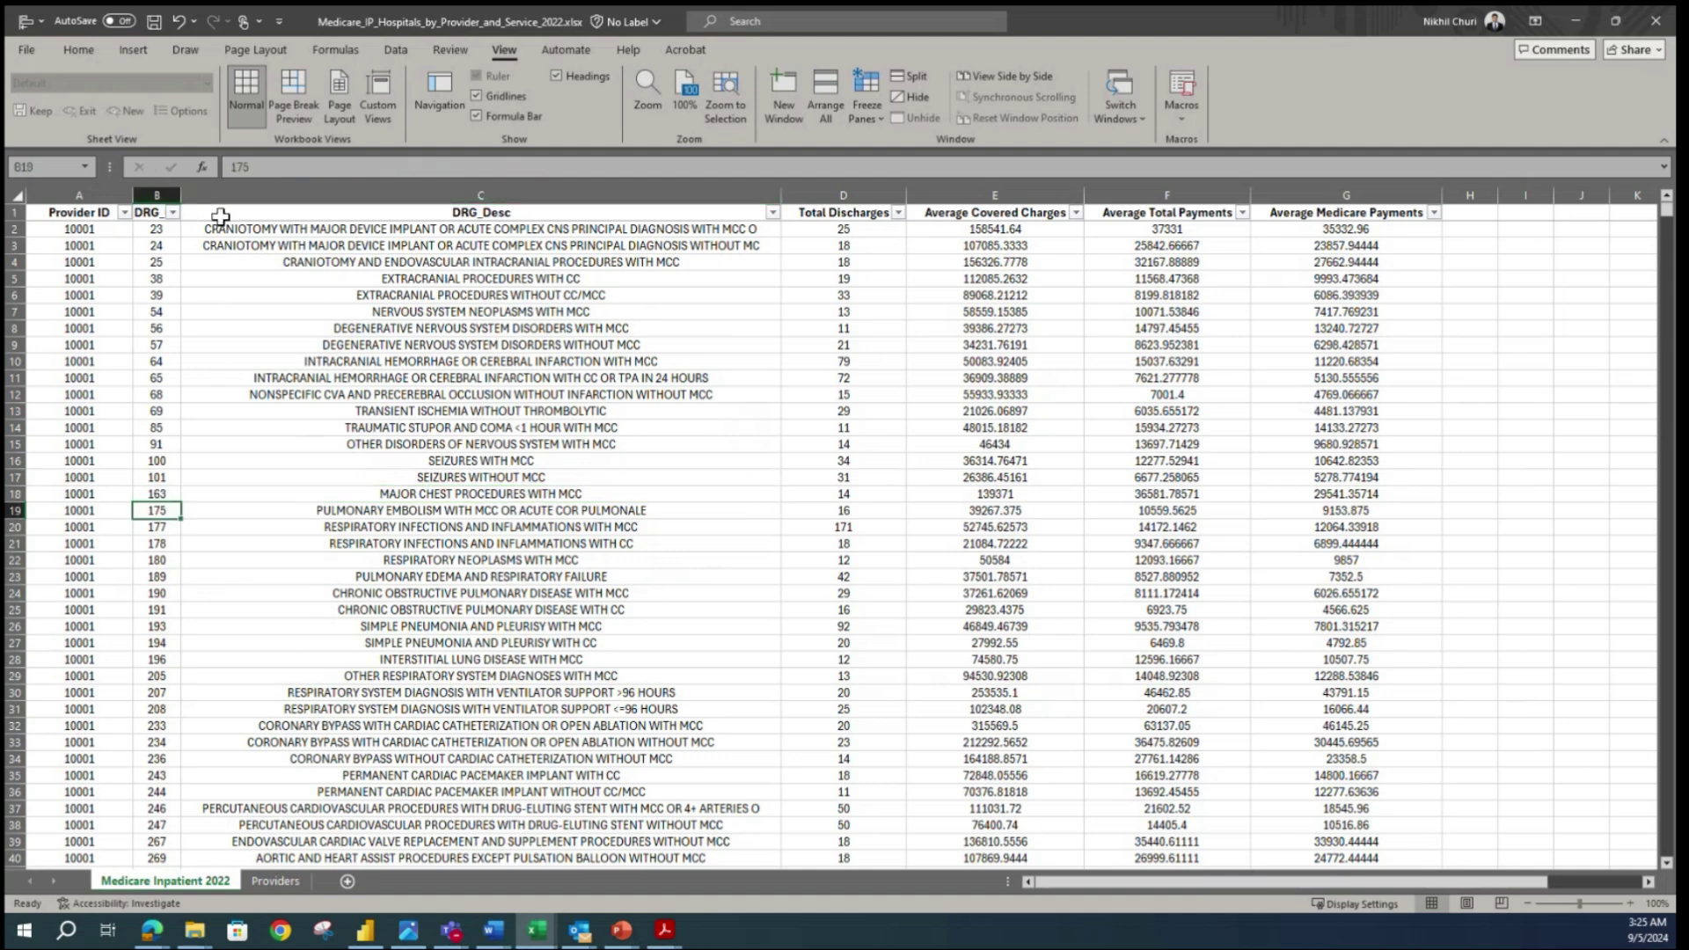
- Insert a new column before Provider ID, head it DRG Definition in A1 and fit its width
right_click(74, 198)
click(114, 375)
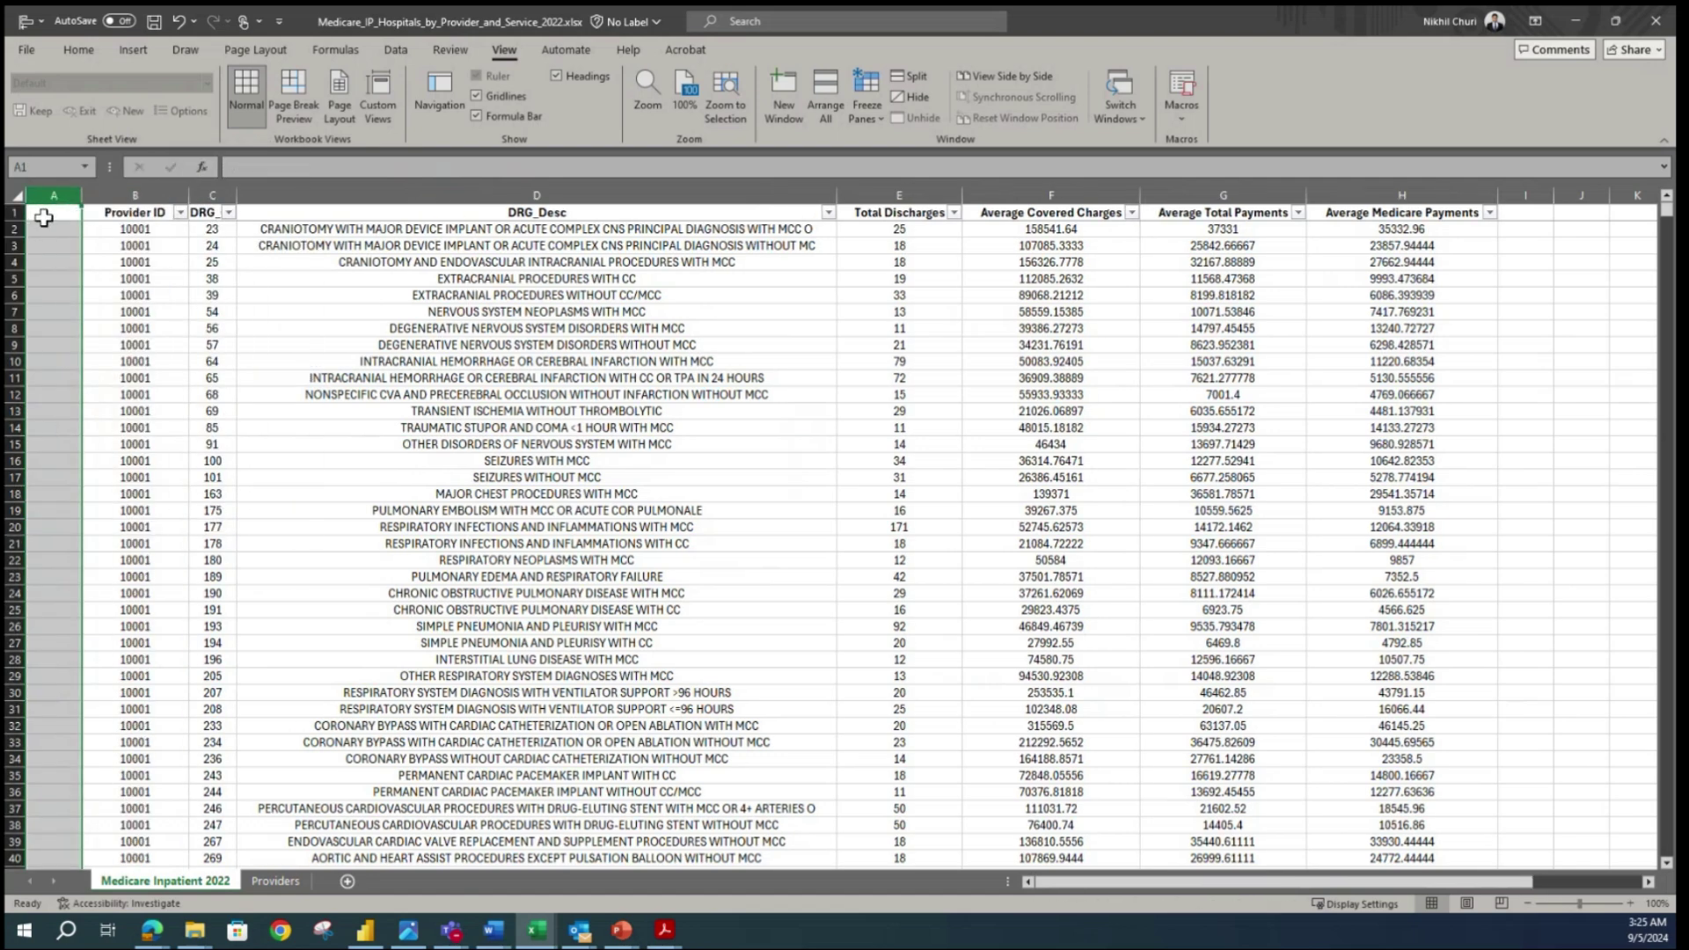
click(41, 218)
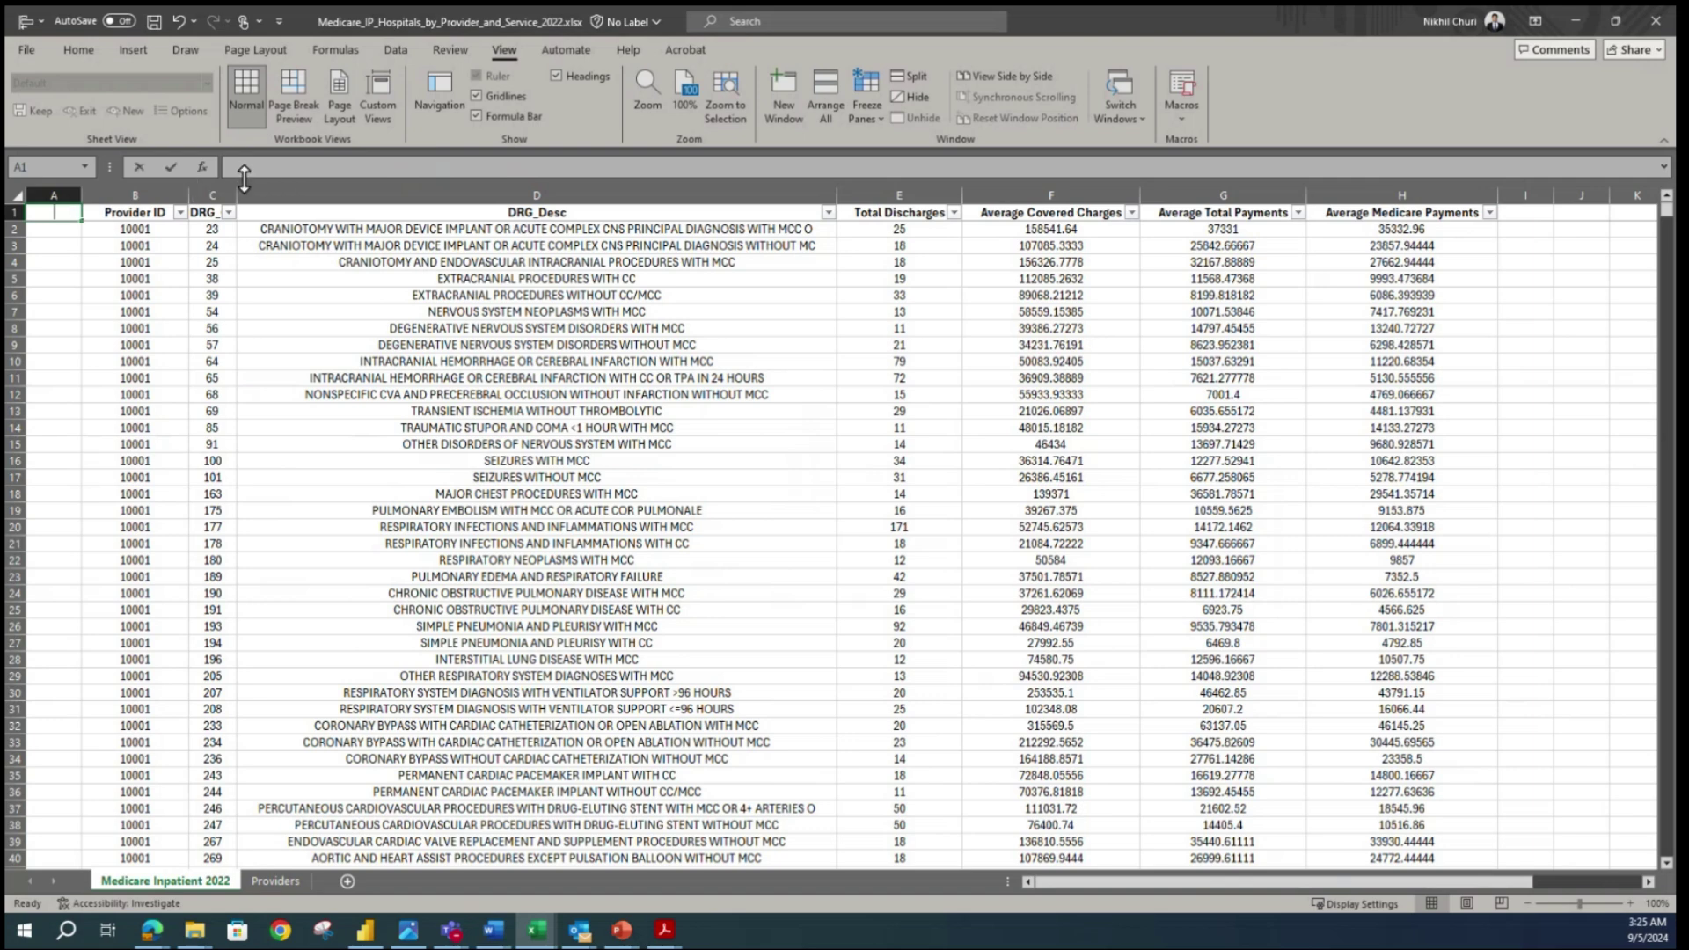
text(DRG Defin)
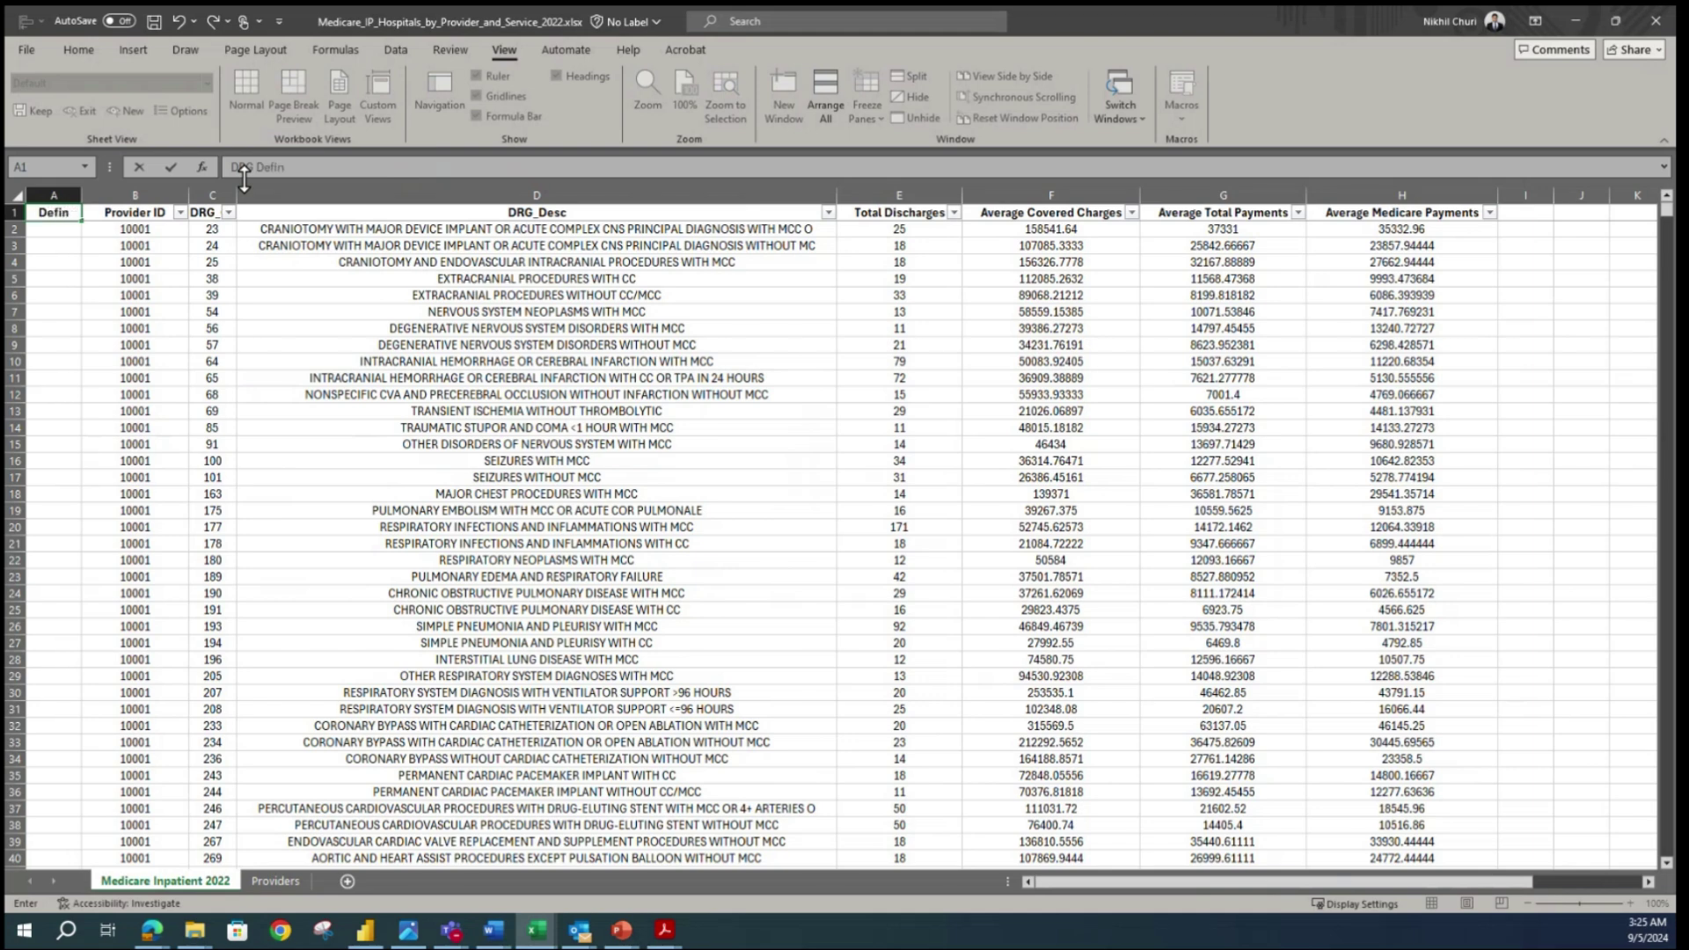
text(ition)
key(Return)
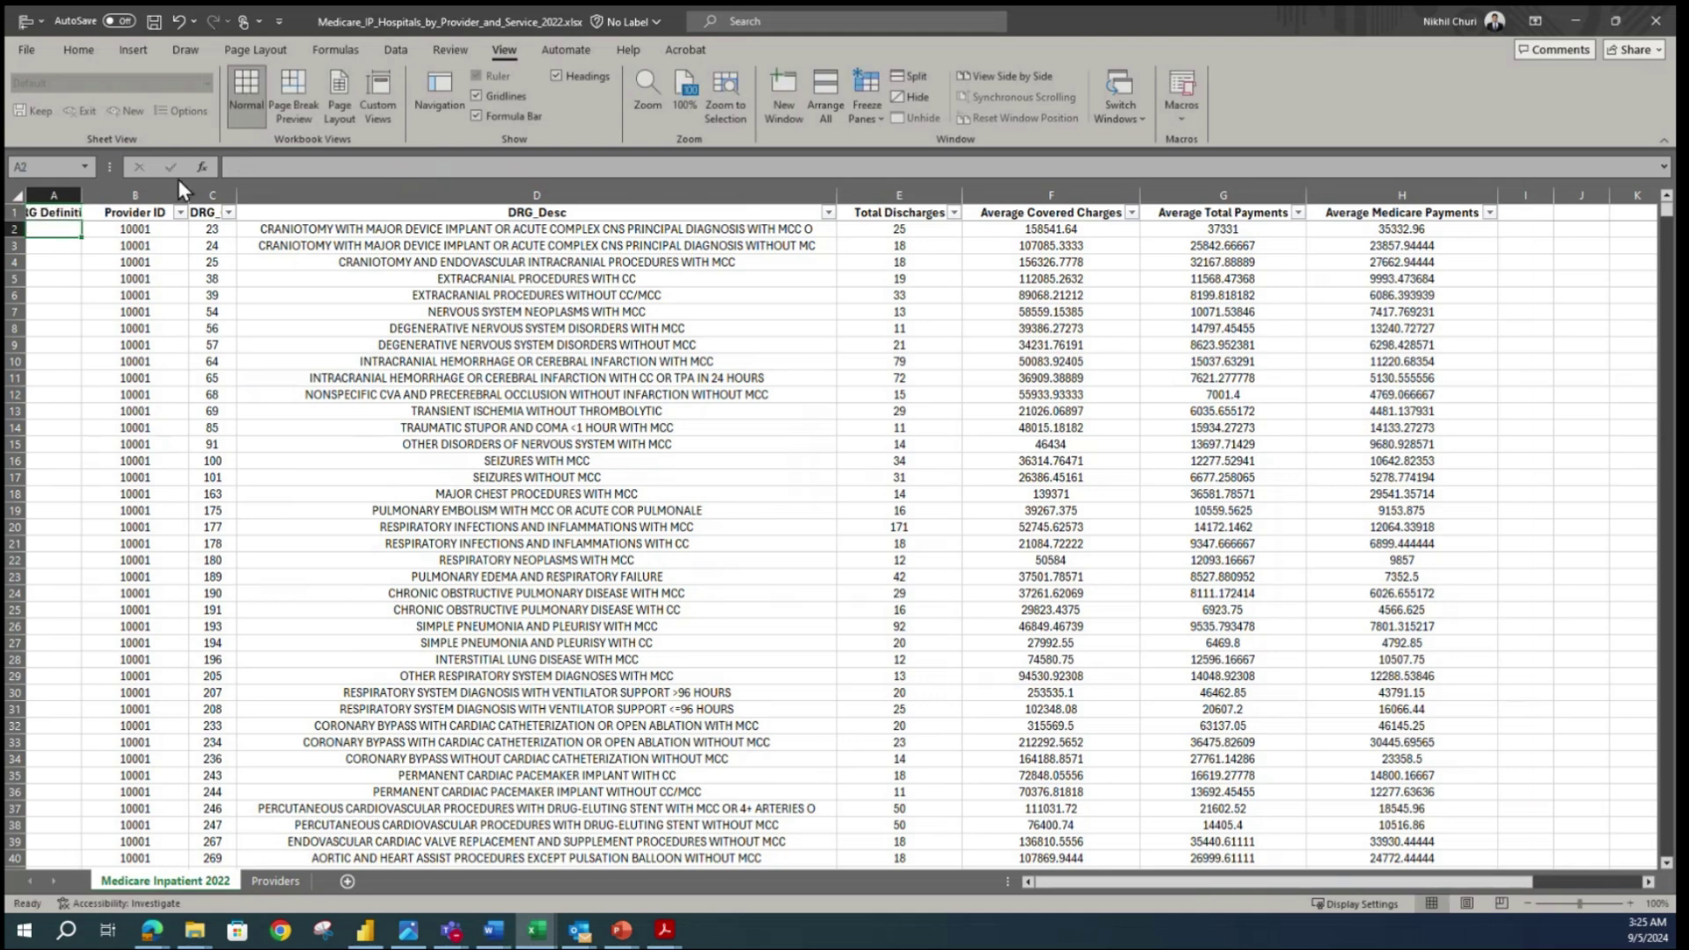
double_click(82, 193)
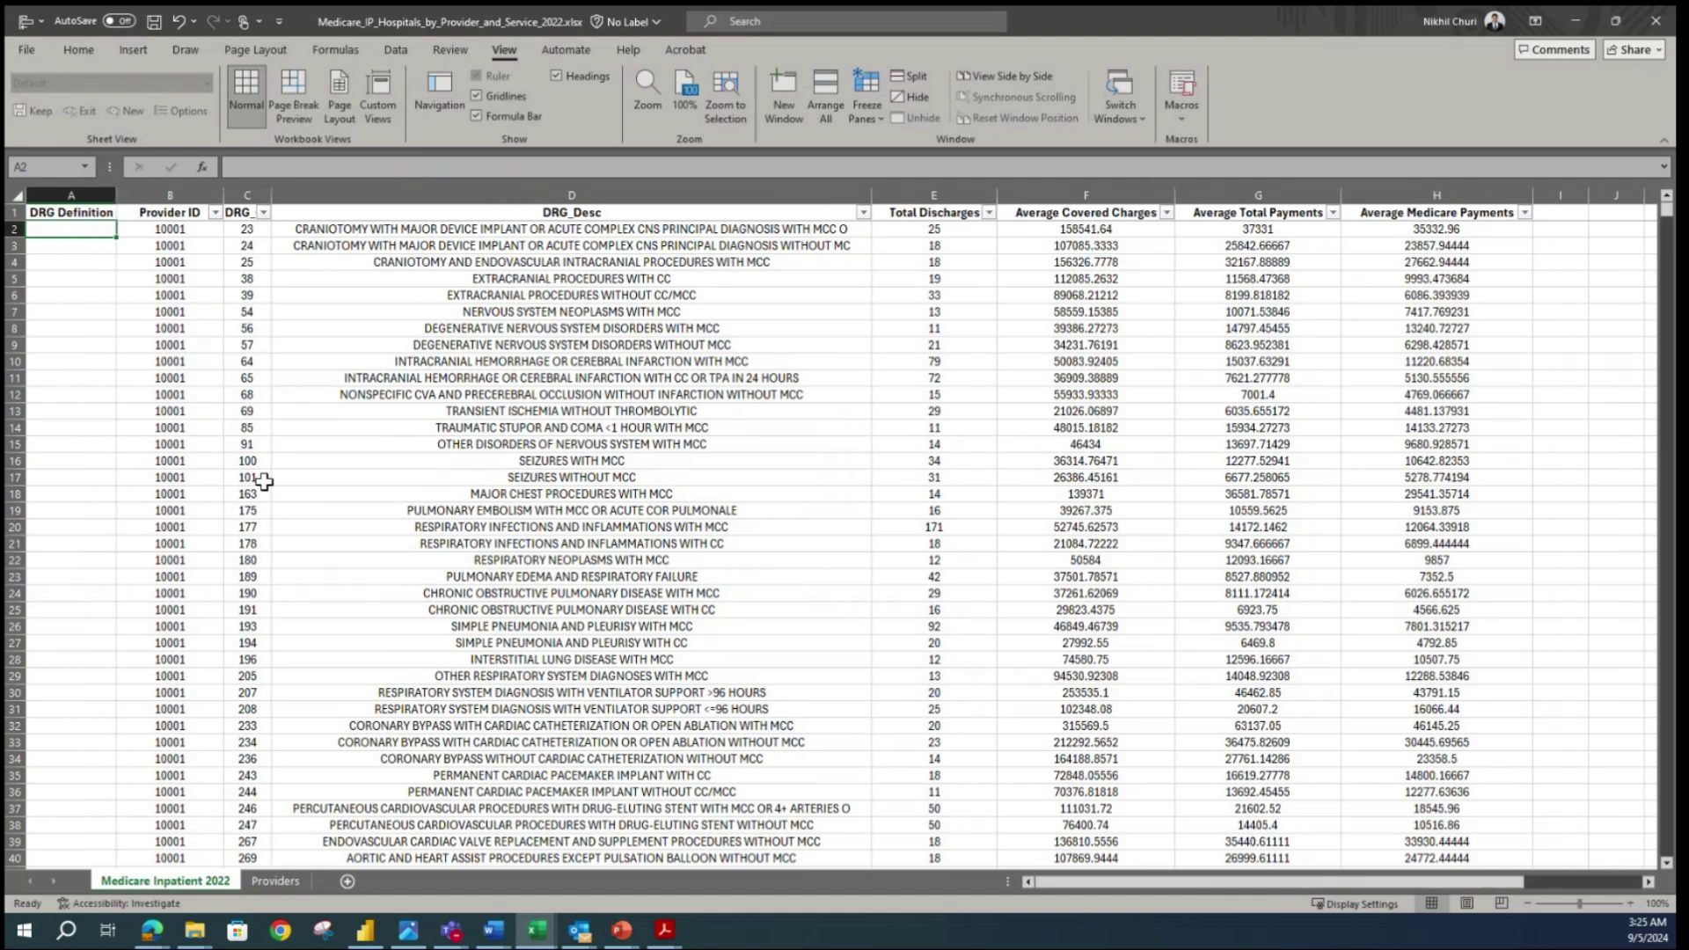
- Check the DRG_Cd filter values for codes with fewer than three digits, leaving the data unfiltered
scroll(245, 613, down, 10)
scroll(256, 332, up, 10)
click(263, 212)
mouse_move(258, 456)
mouse_down()
mouse_move(259, 566)
mouse_move(256, 447)
mouse_up()
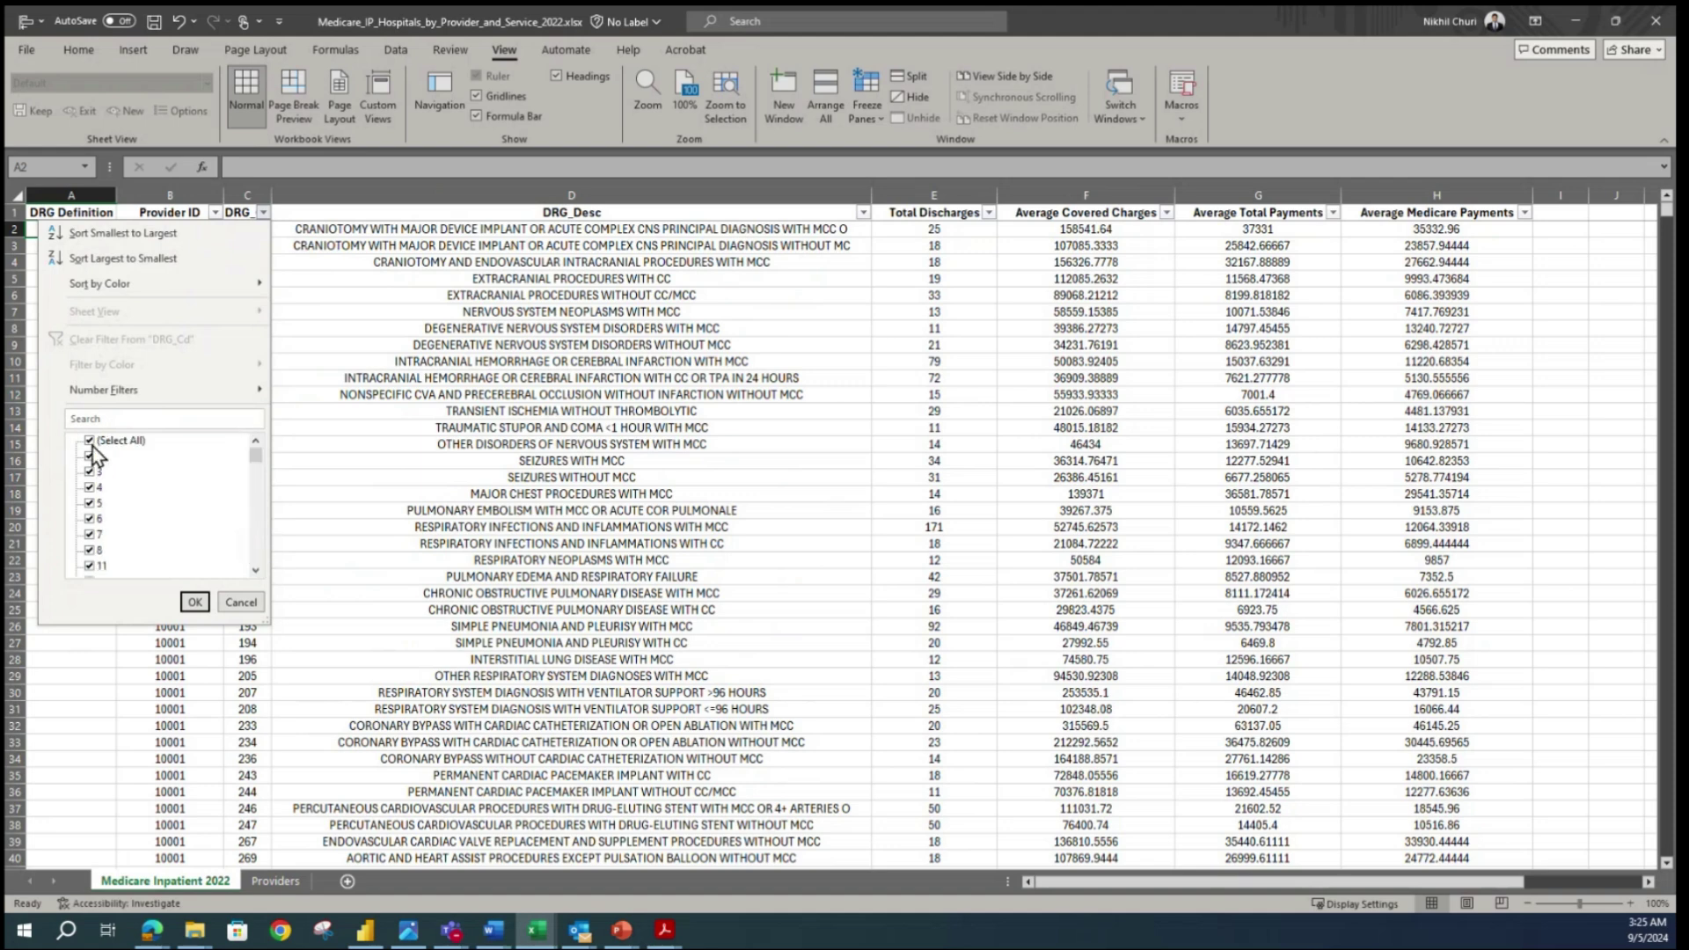
click(195, 605)
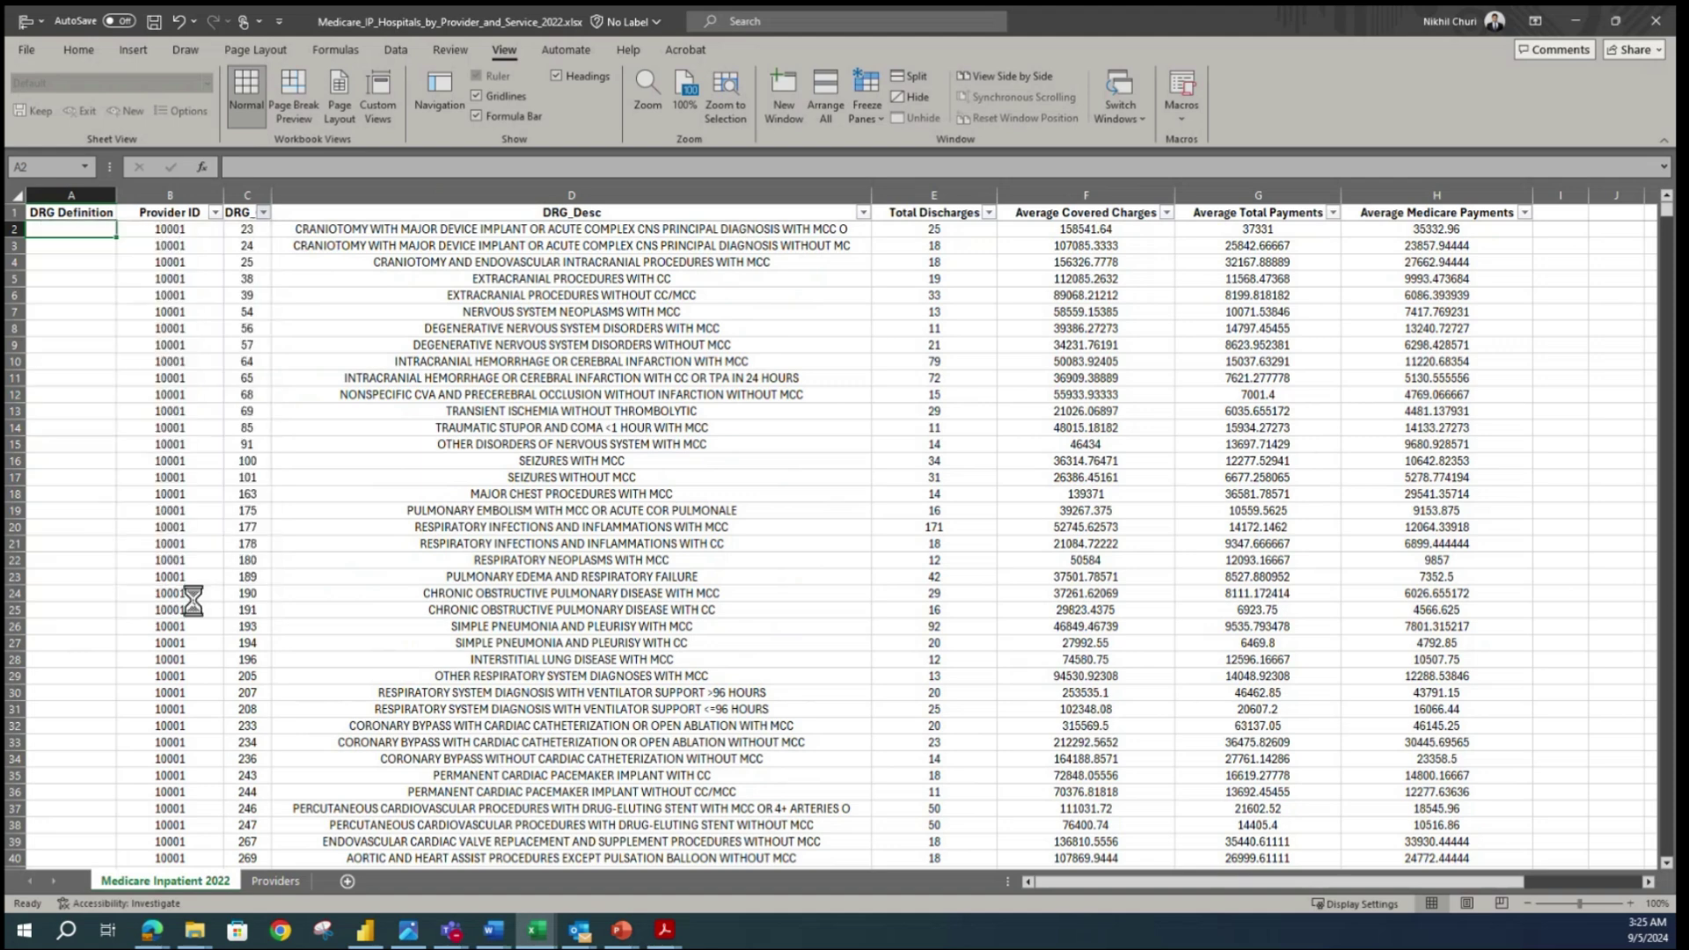
click(246, 192)
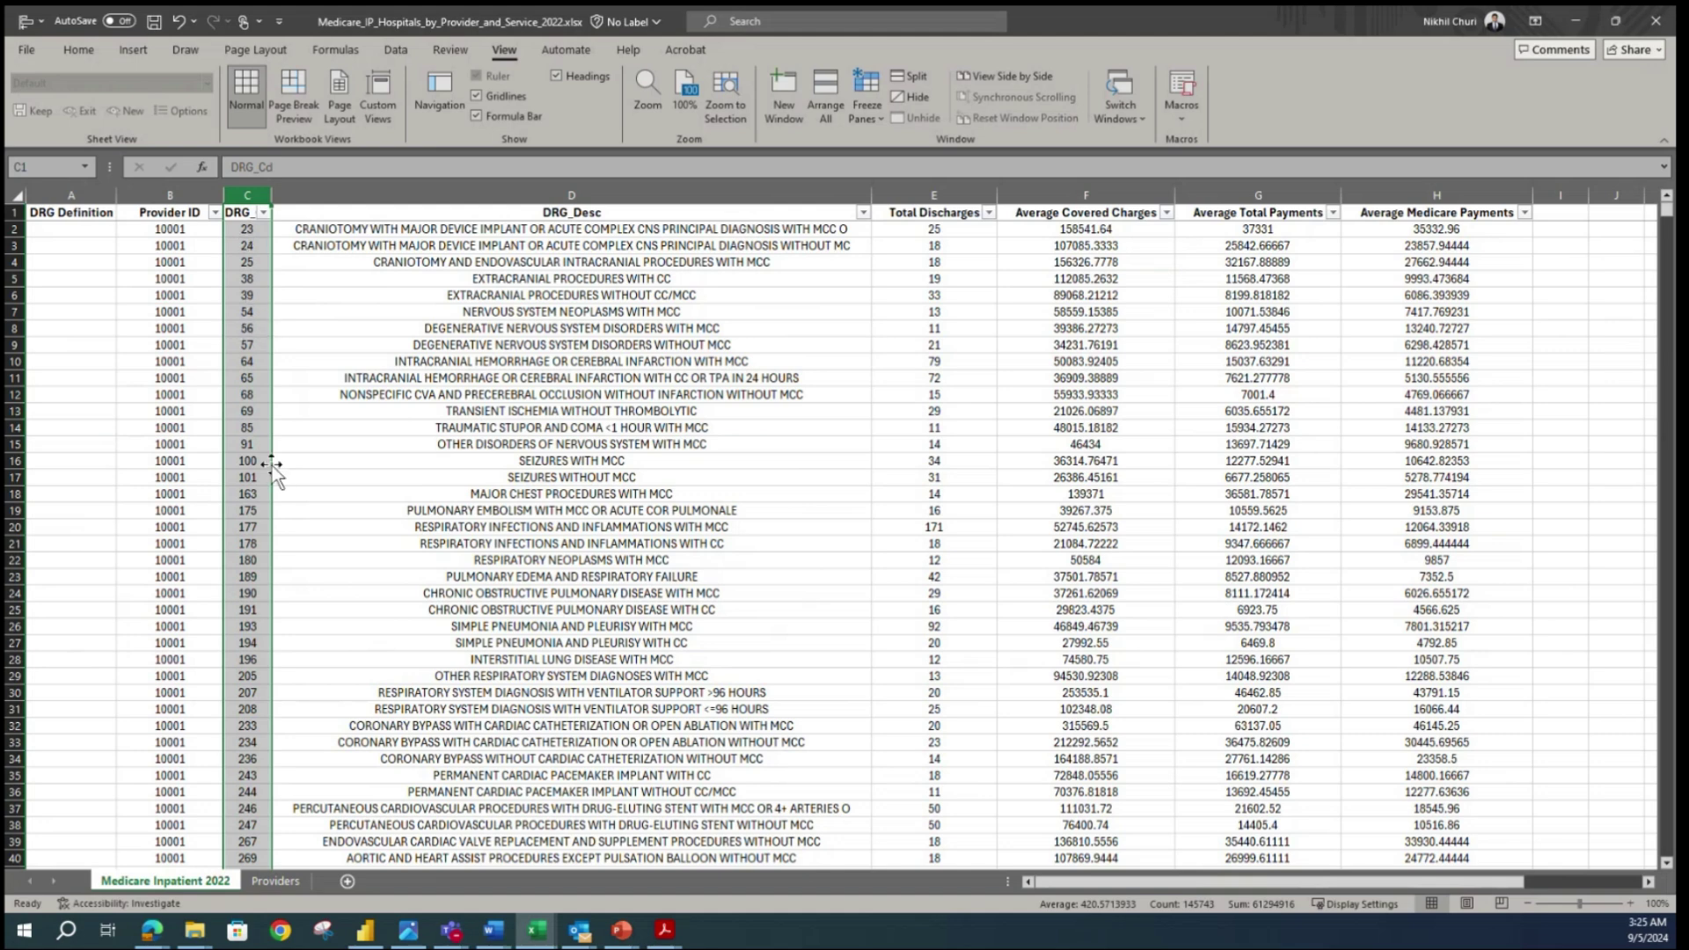
click(264, 212)
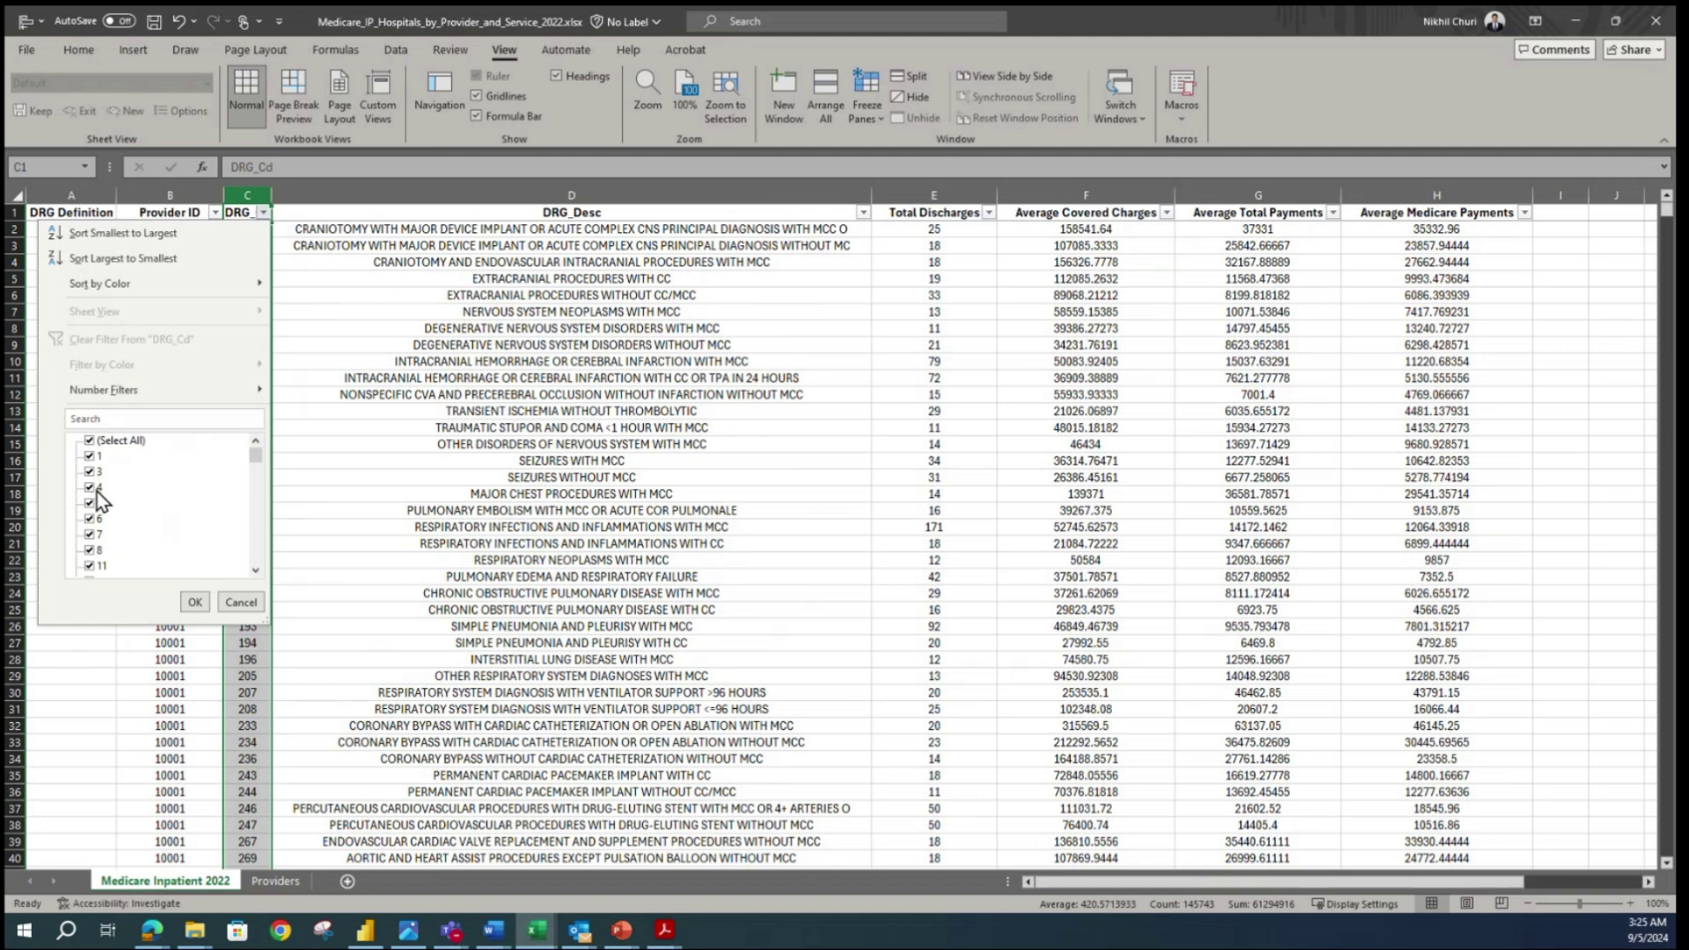
click(482, 449)
click(391, 376)
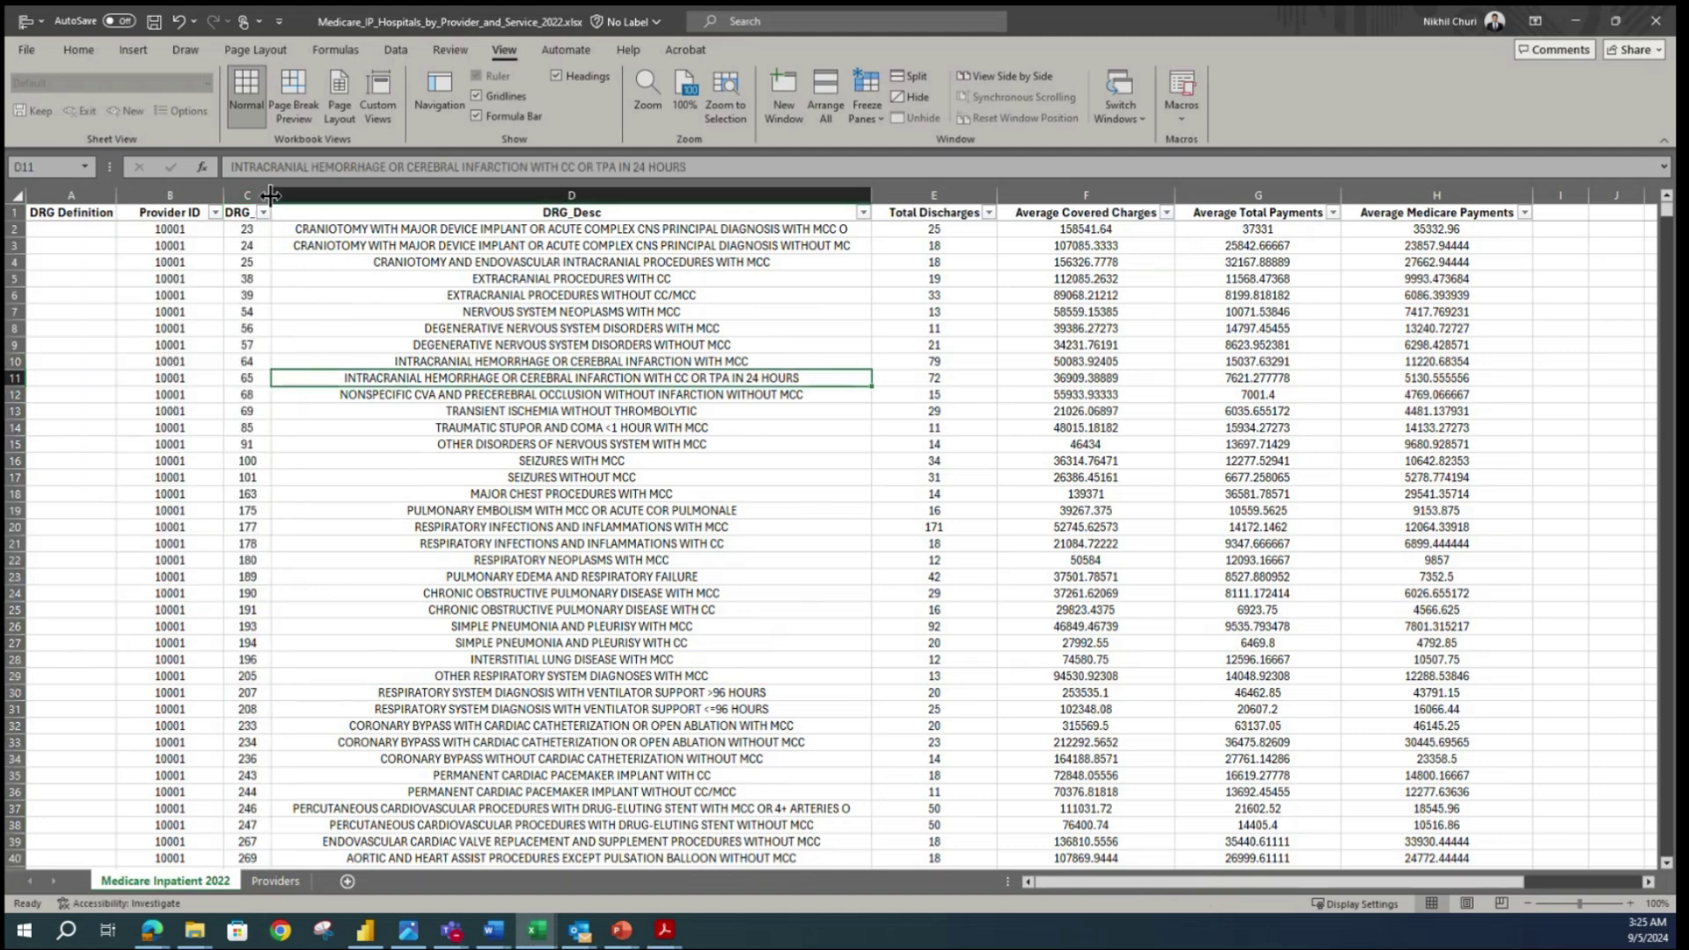
- Widen the DRG_Cd column (C) to show its header and apply the custom number format 000 to it
drag(299, 198, 300, 197)
click(438, 329)
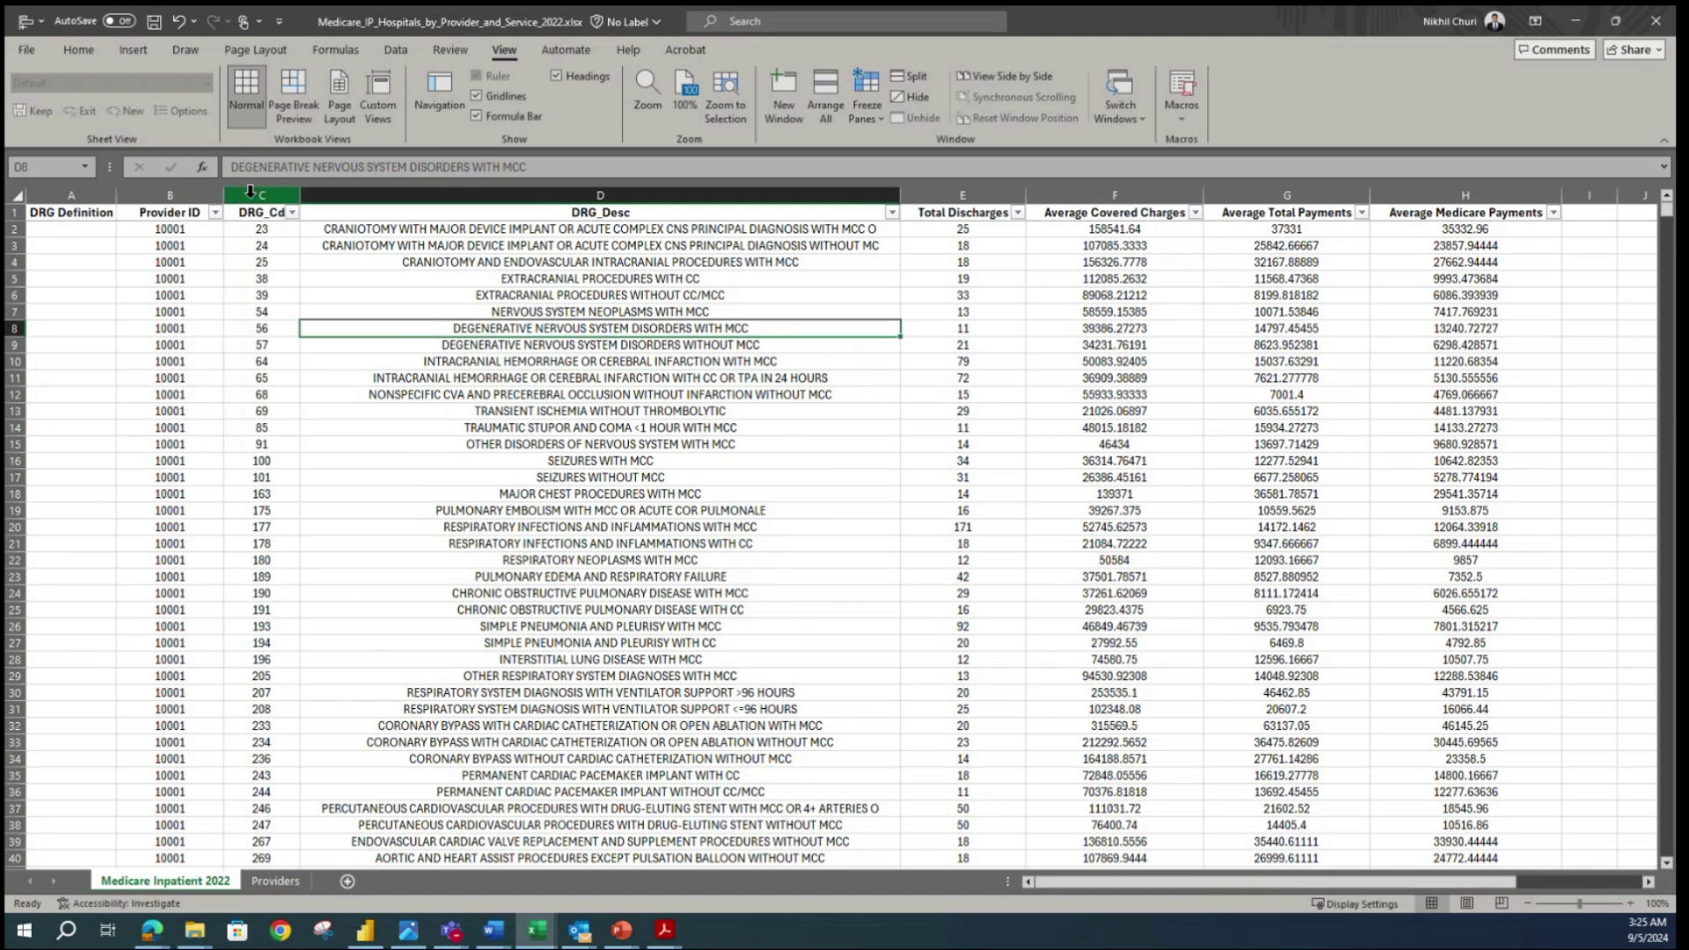
click(251, 191)
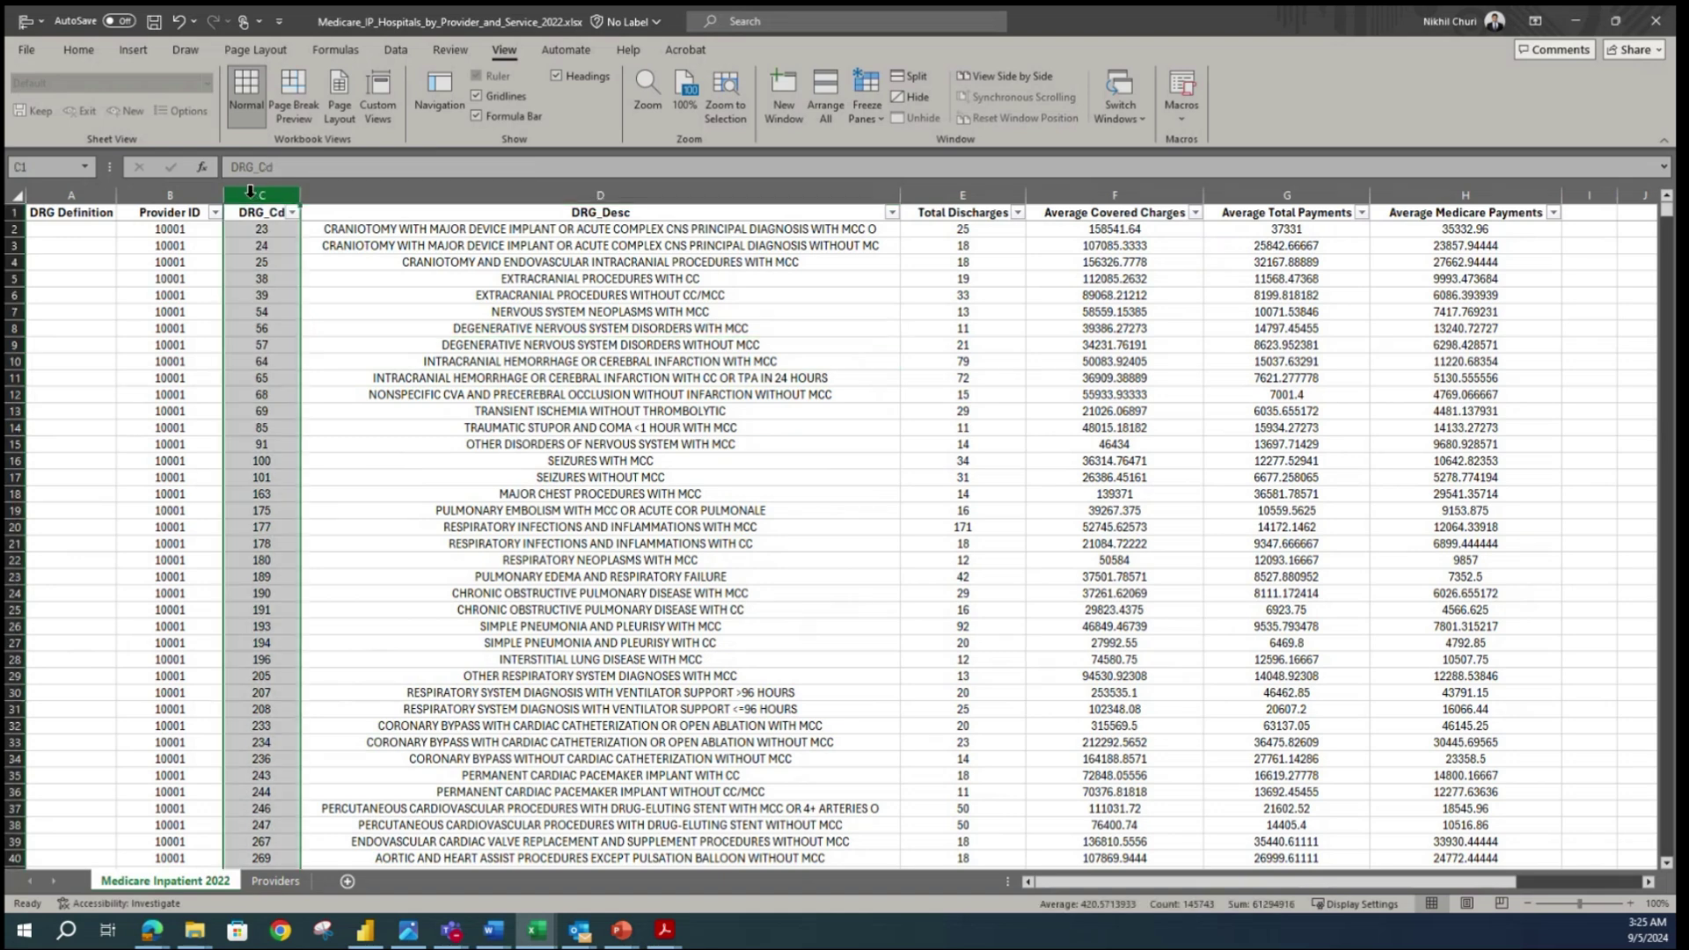
click(88, 52)
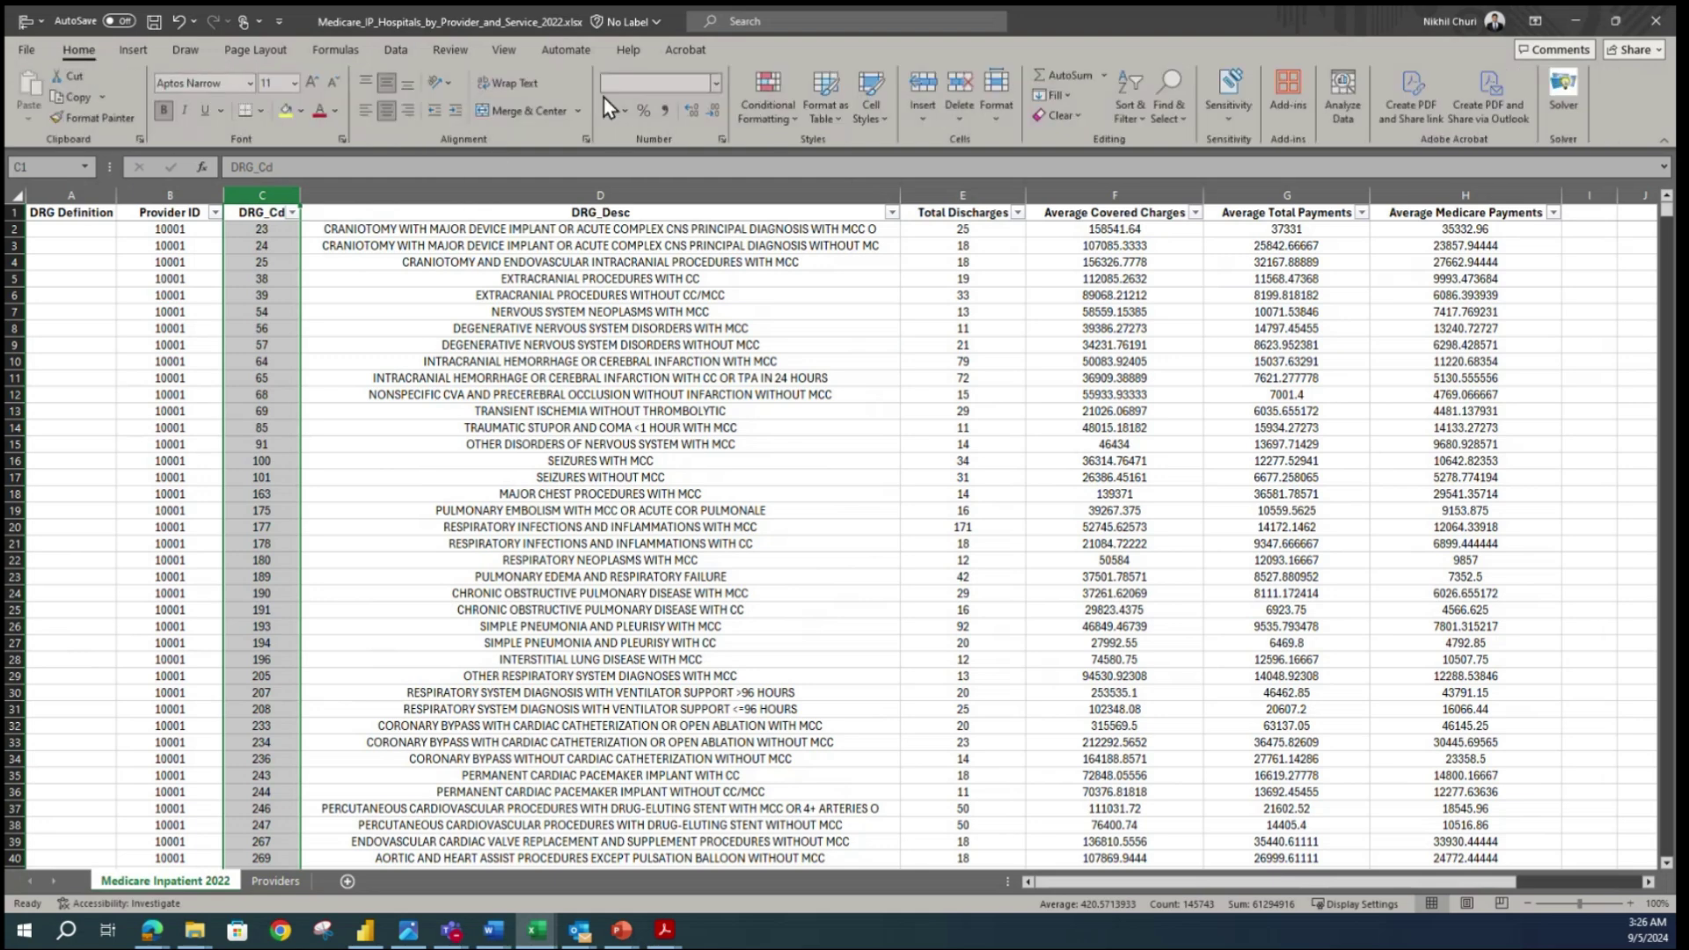
click(718, 84)
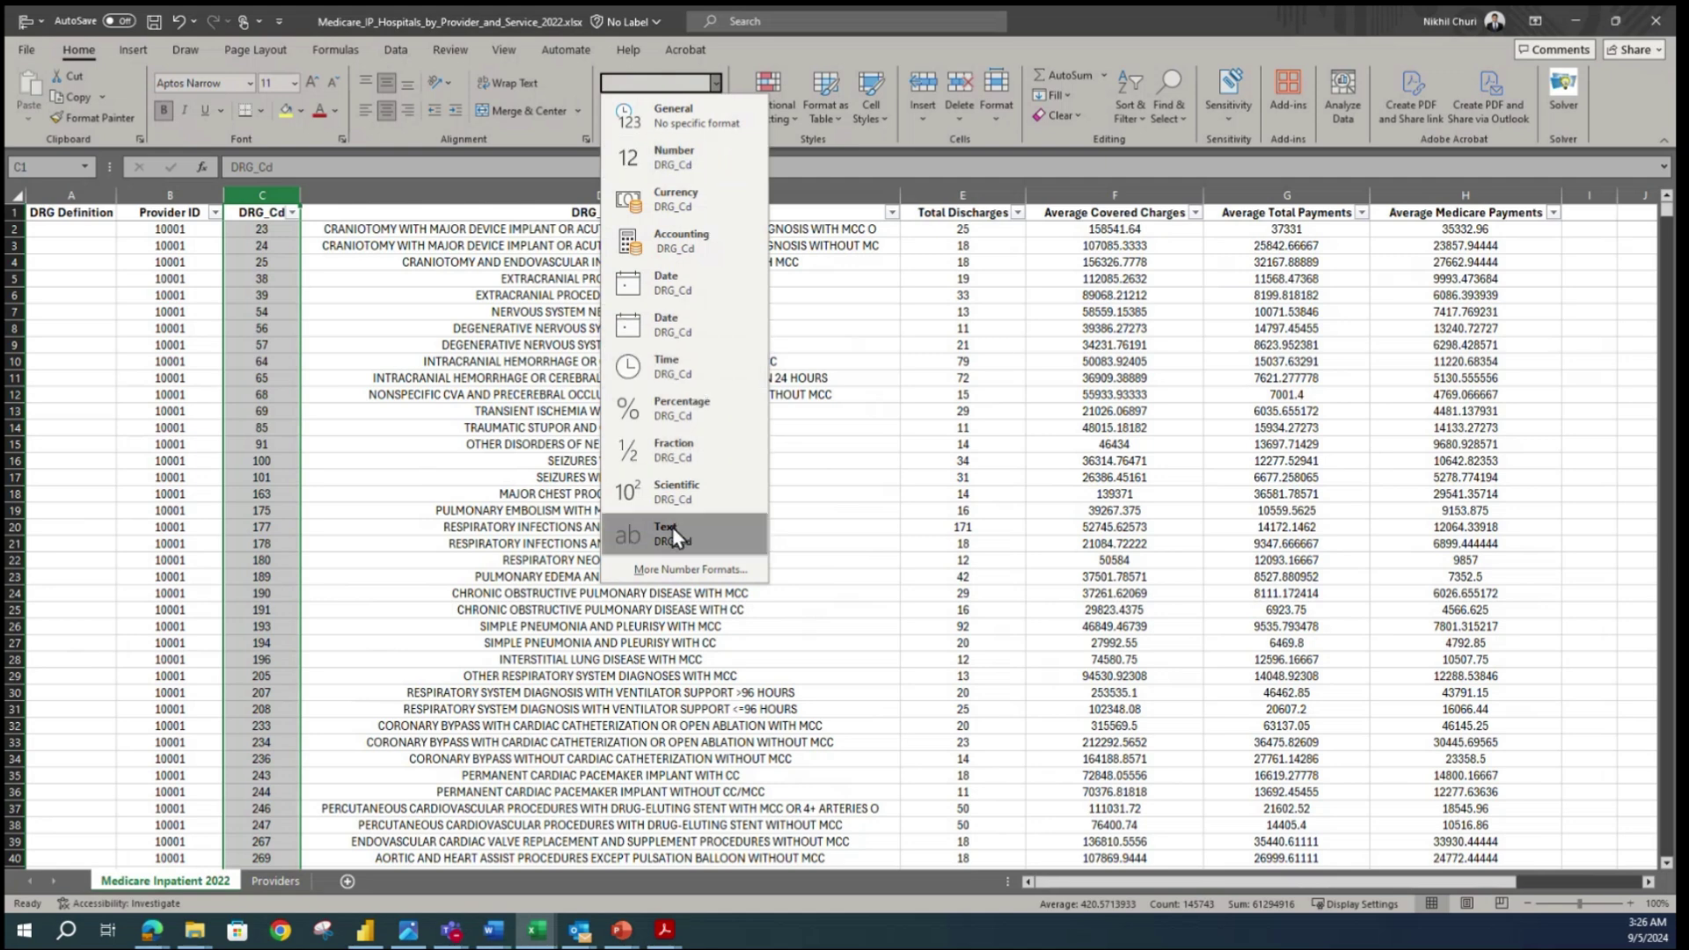
click(653, 572)
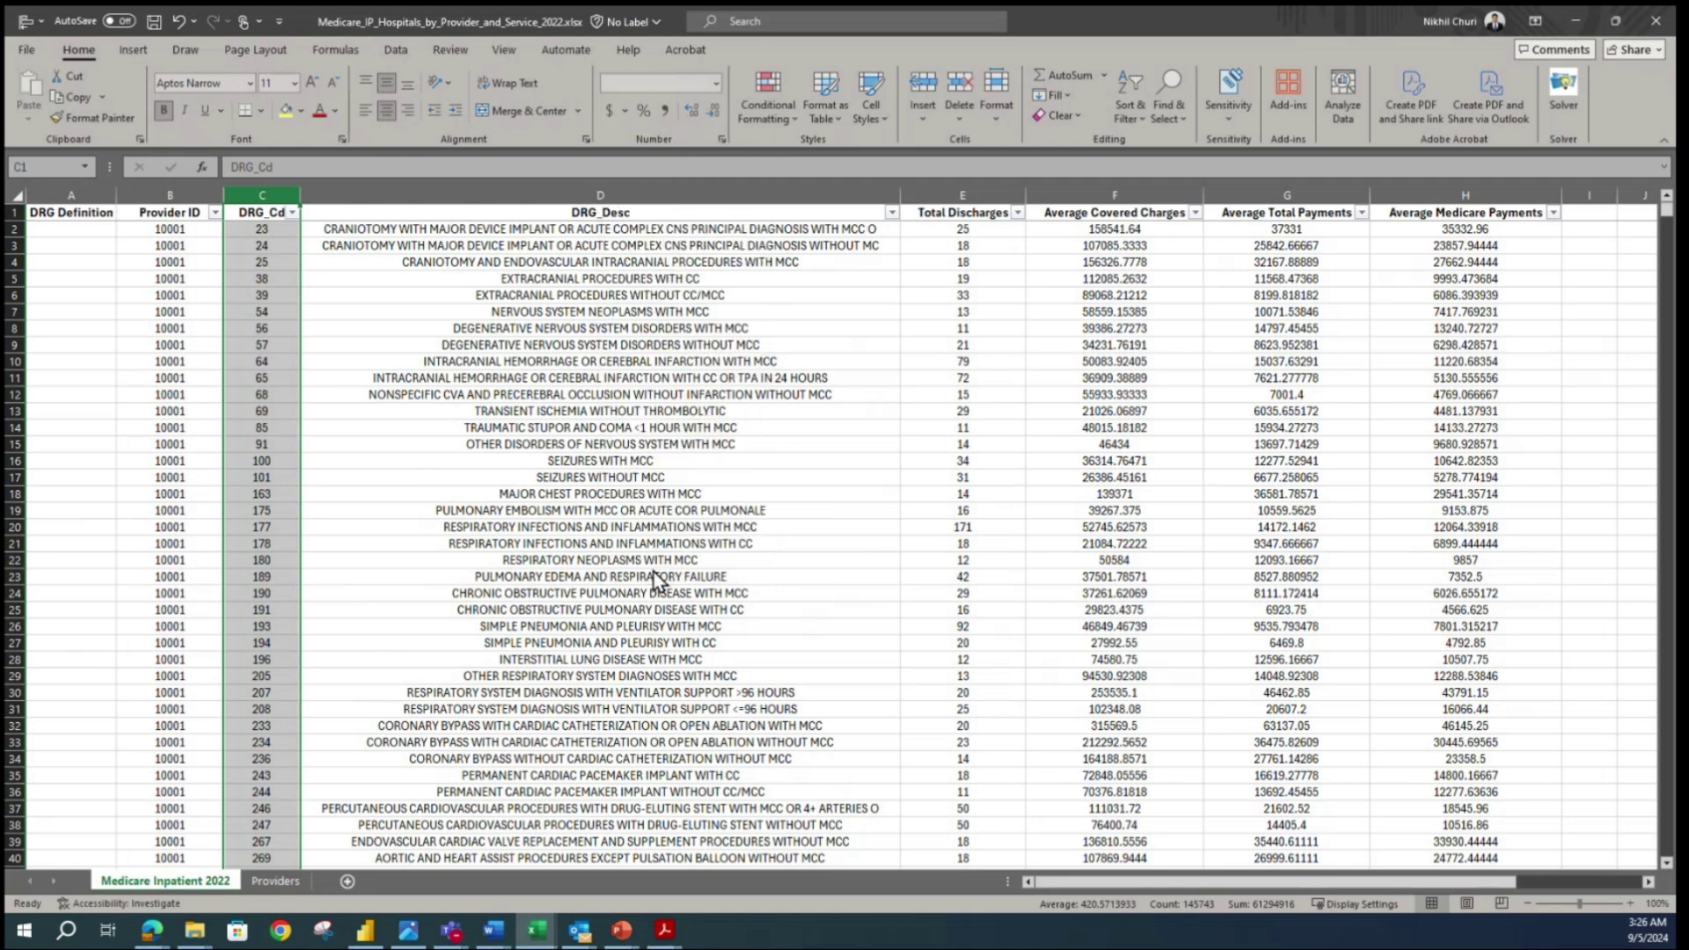
click(580, 312)
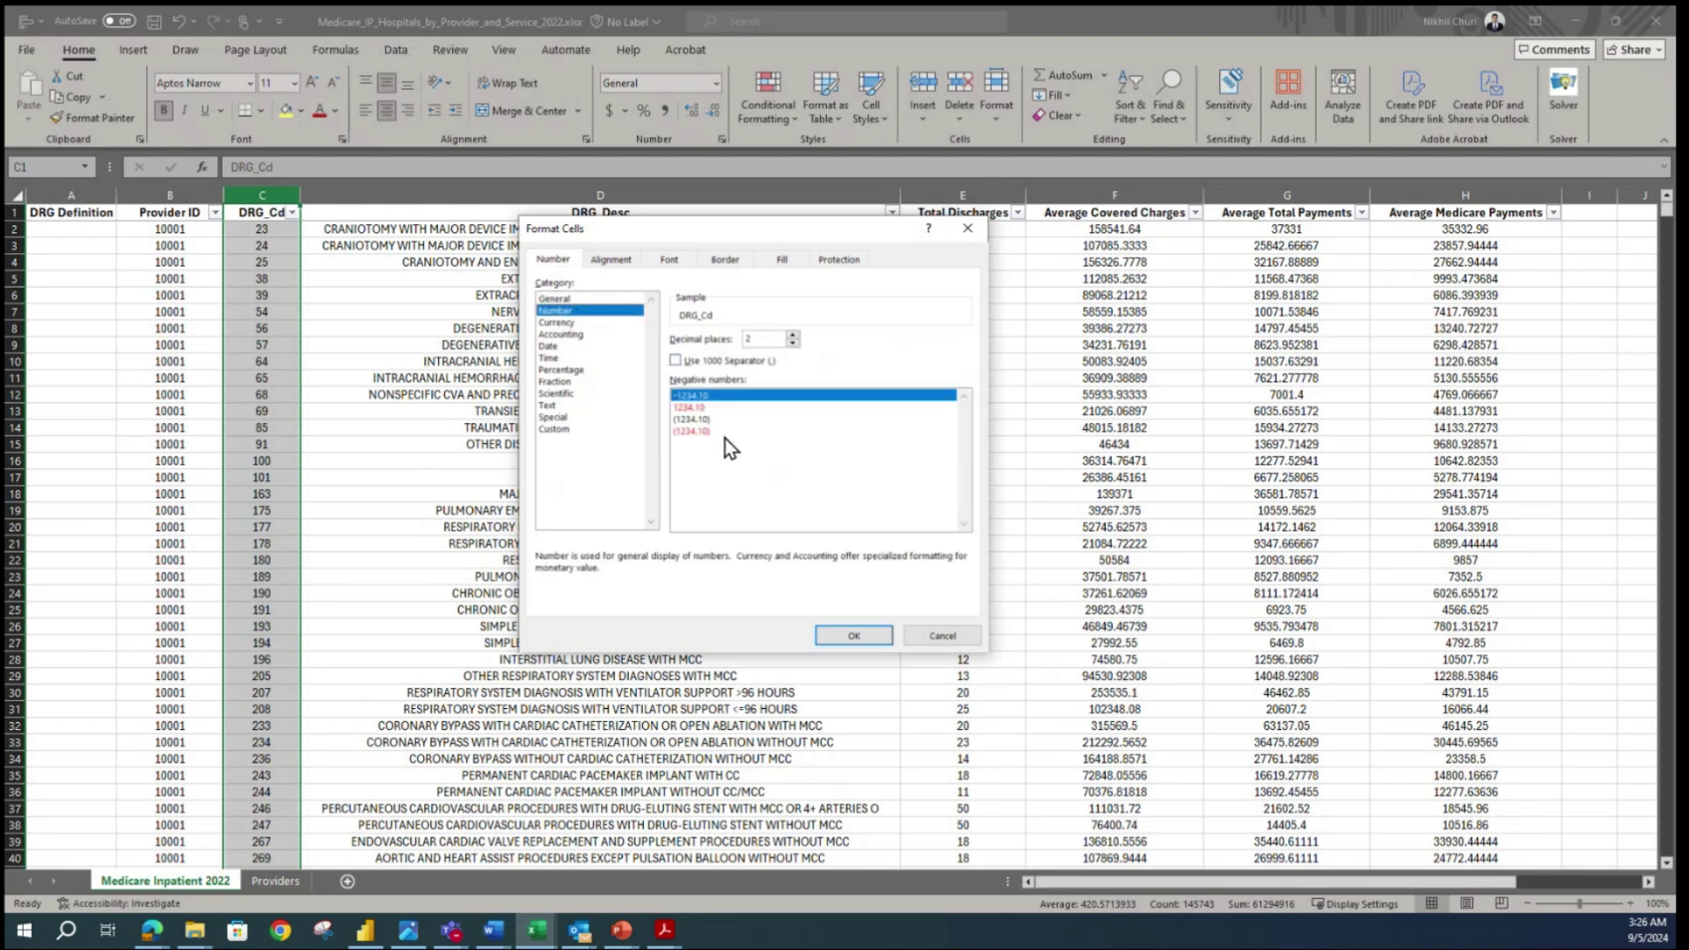
click(558, 428)
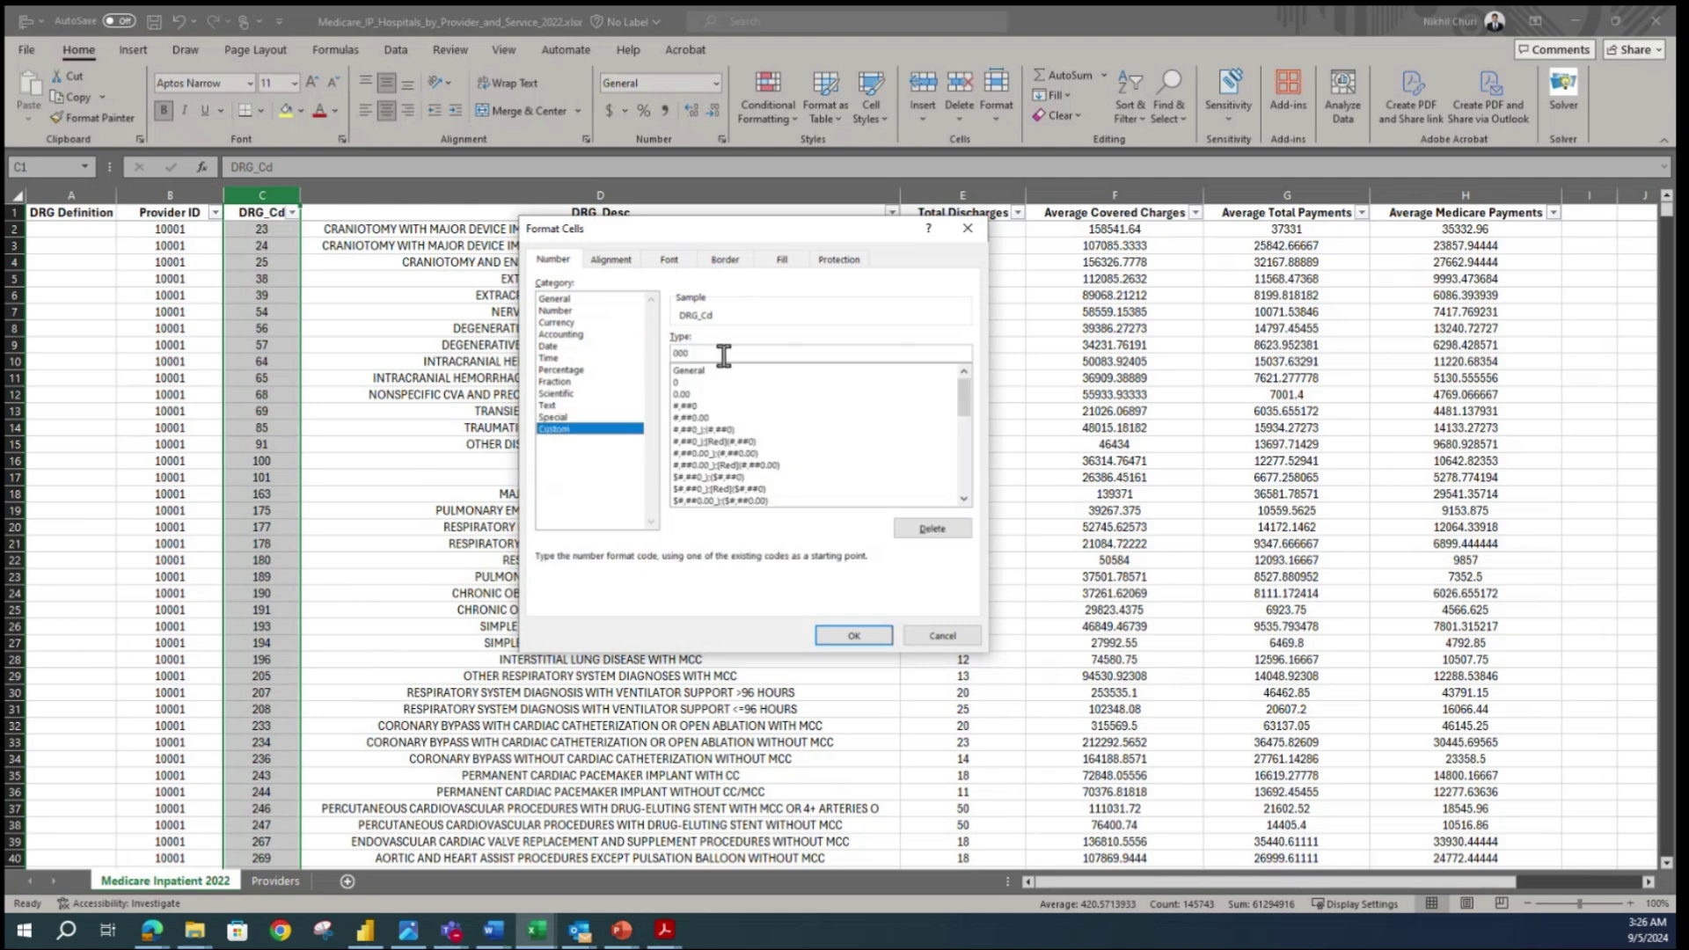
drag(722, 352, 630, 355)
key(ctrl+c)
double_click(736, 348)
text(000.)
click(854, 636)
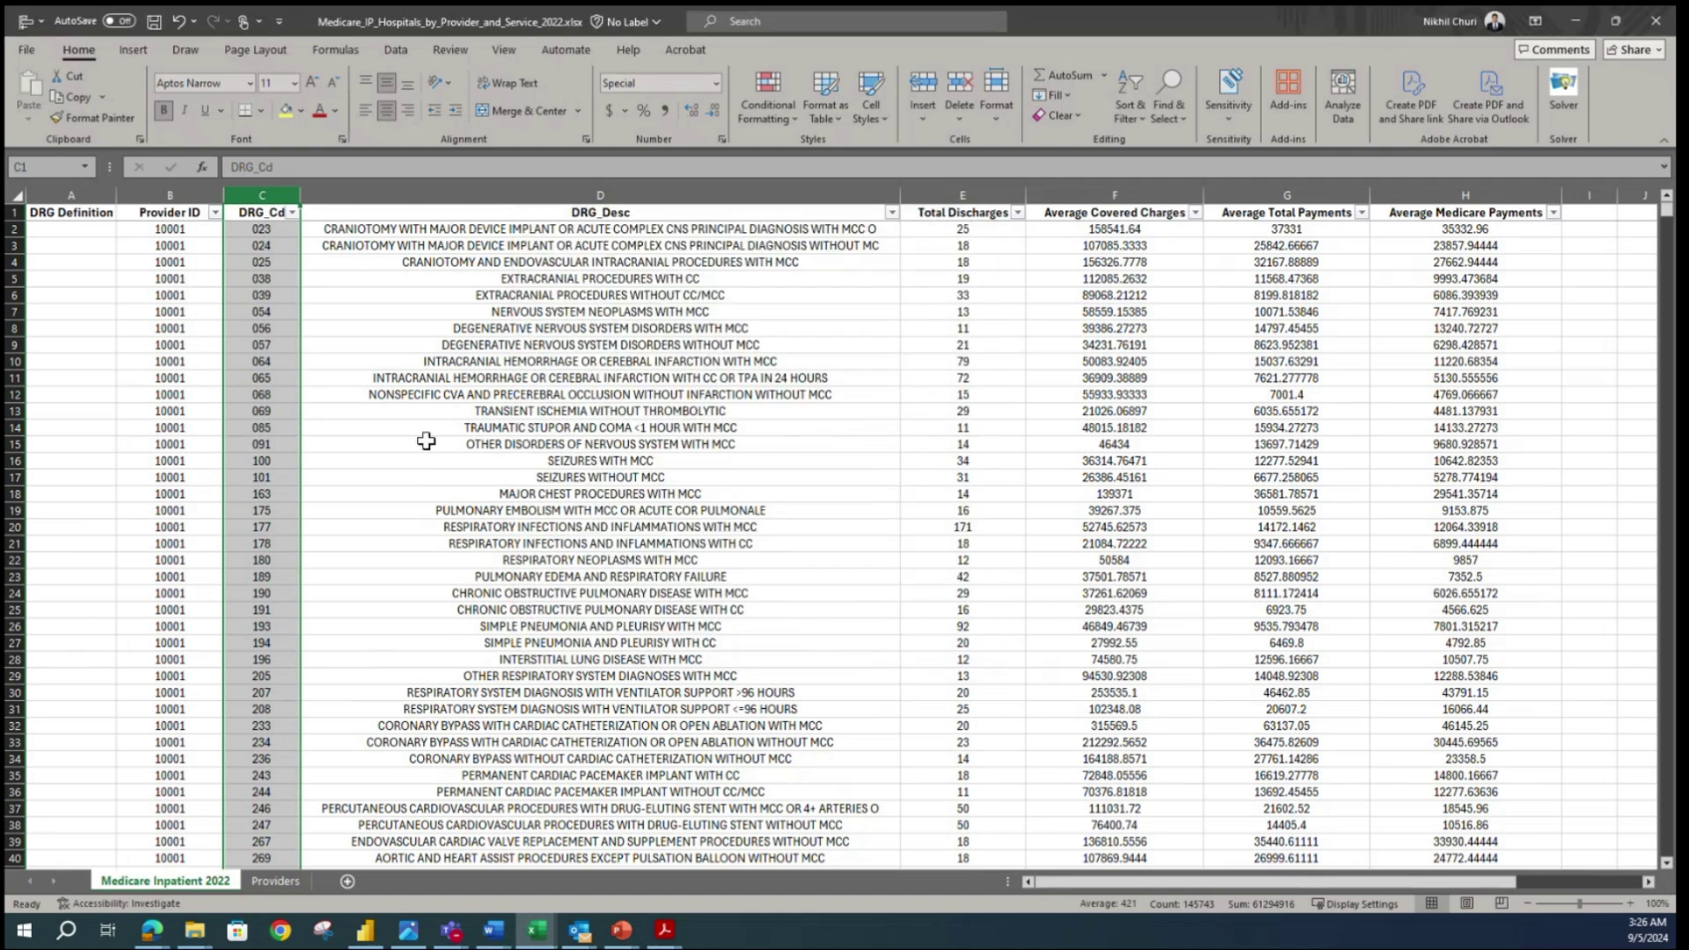
- Check the reformatted DRG codes in the DRG_Cd column and its filter list
click(264, 327)
scroll(280, 291, down, 1)
scroll(260, 275, up, 1)
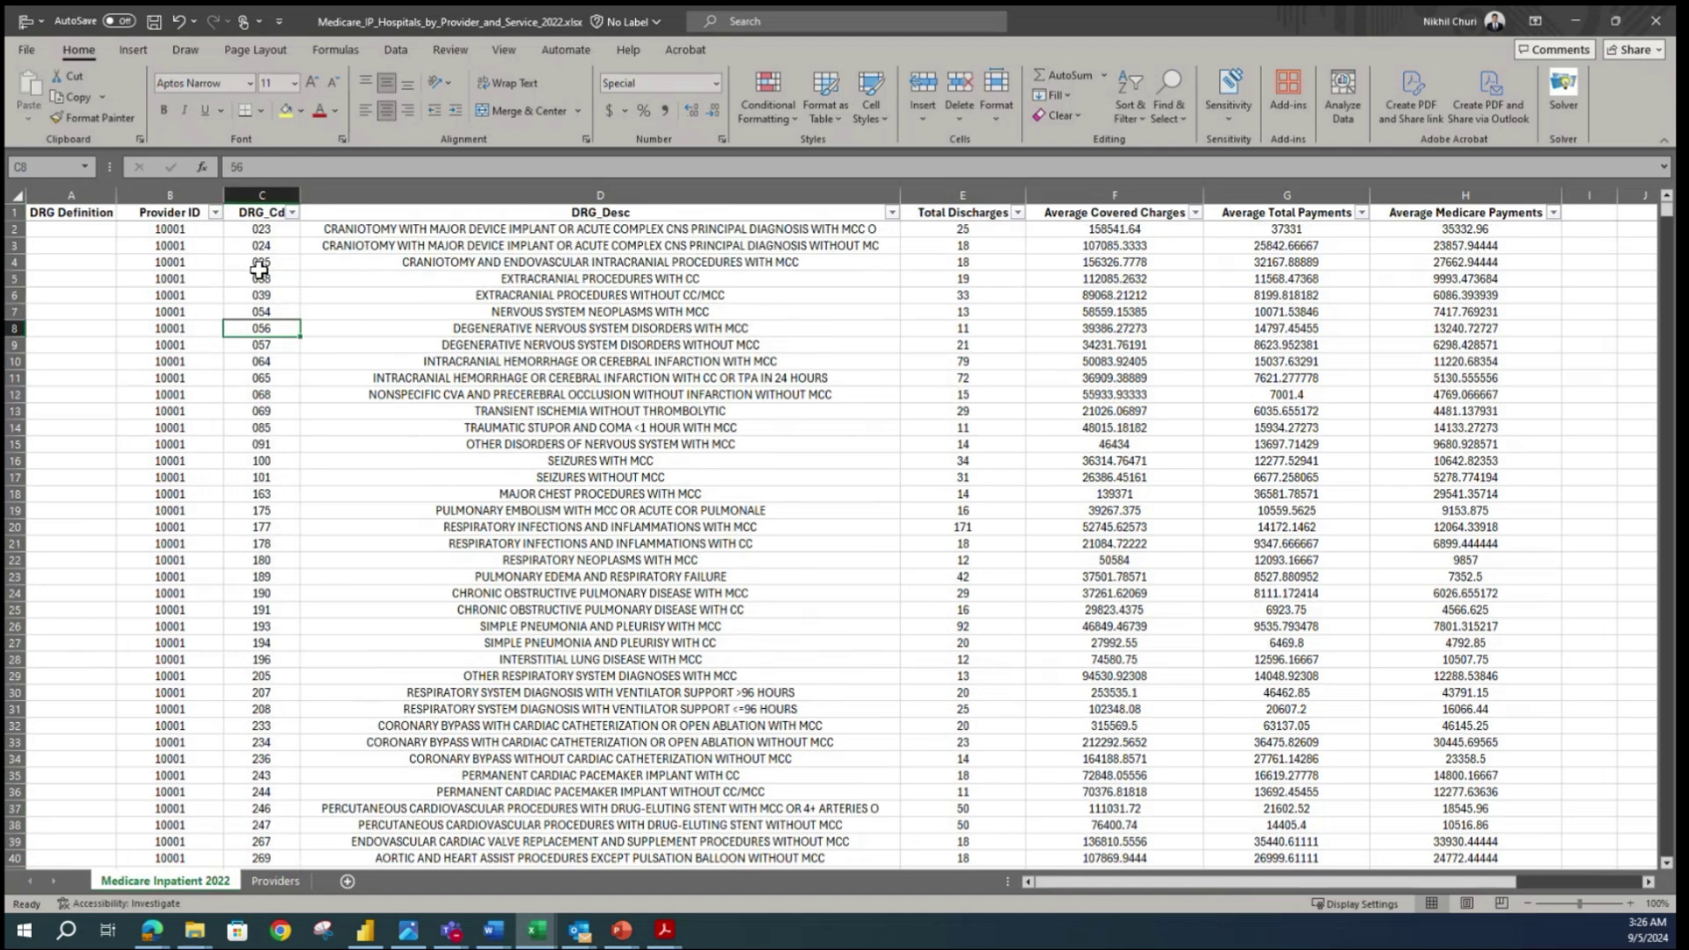
click(292, 212)
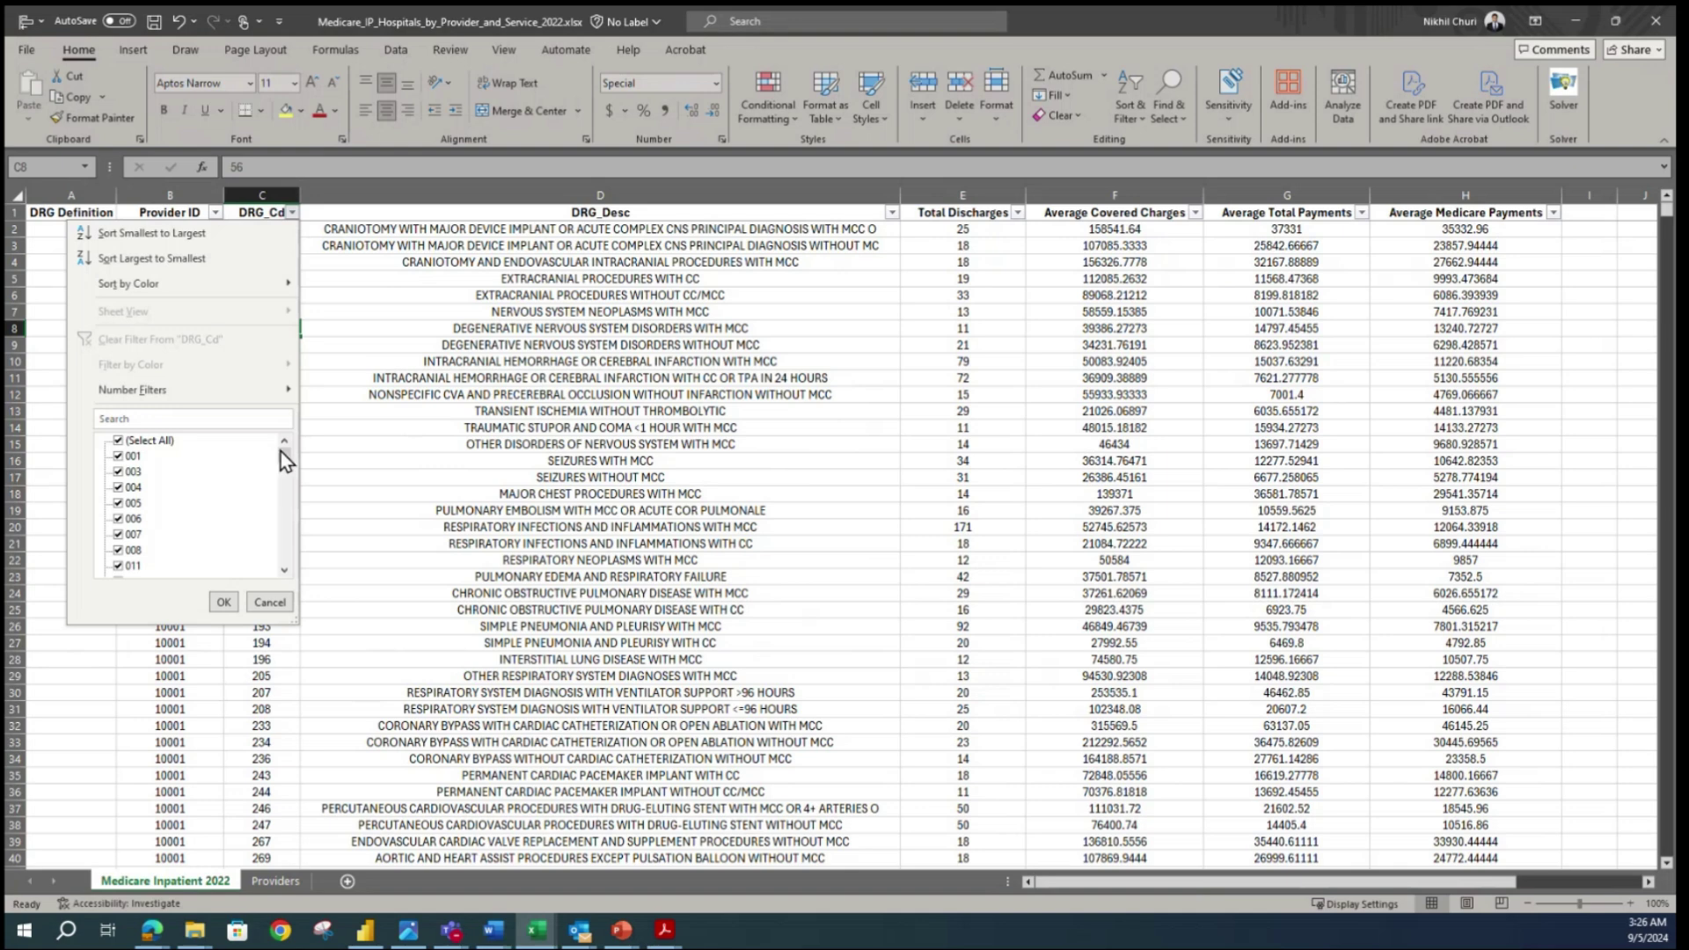
click(223, 602)
drag(261, 461, 261, 444)
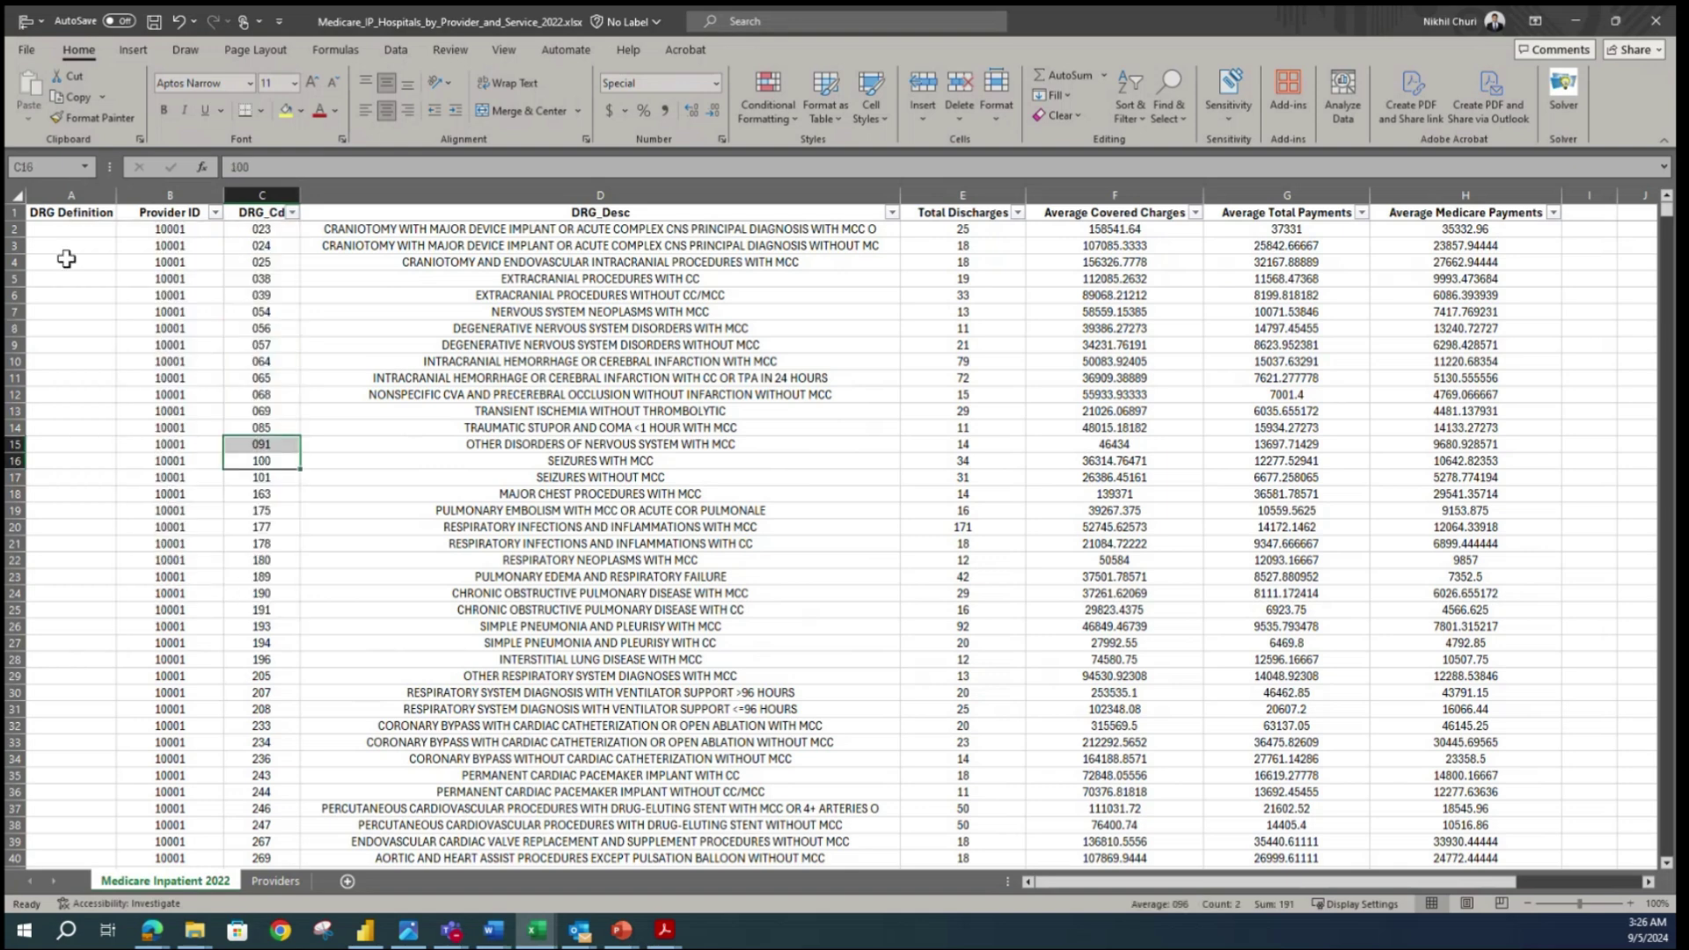
- Enter =CONCATENATE(C2," - ",D2) in A2 to combine the DRG code with its description
click(56, 230)
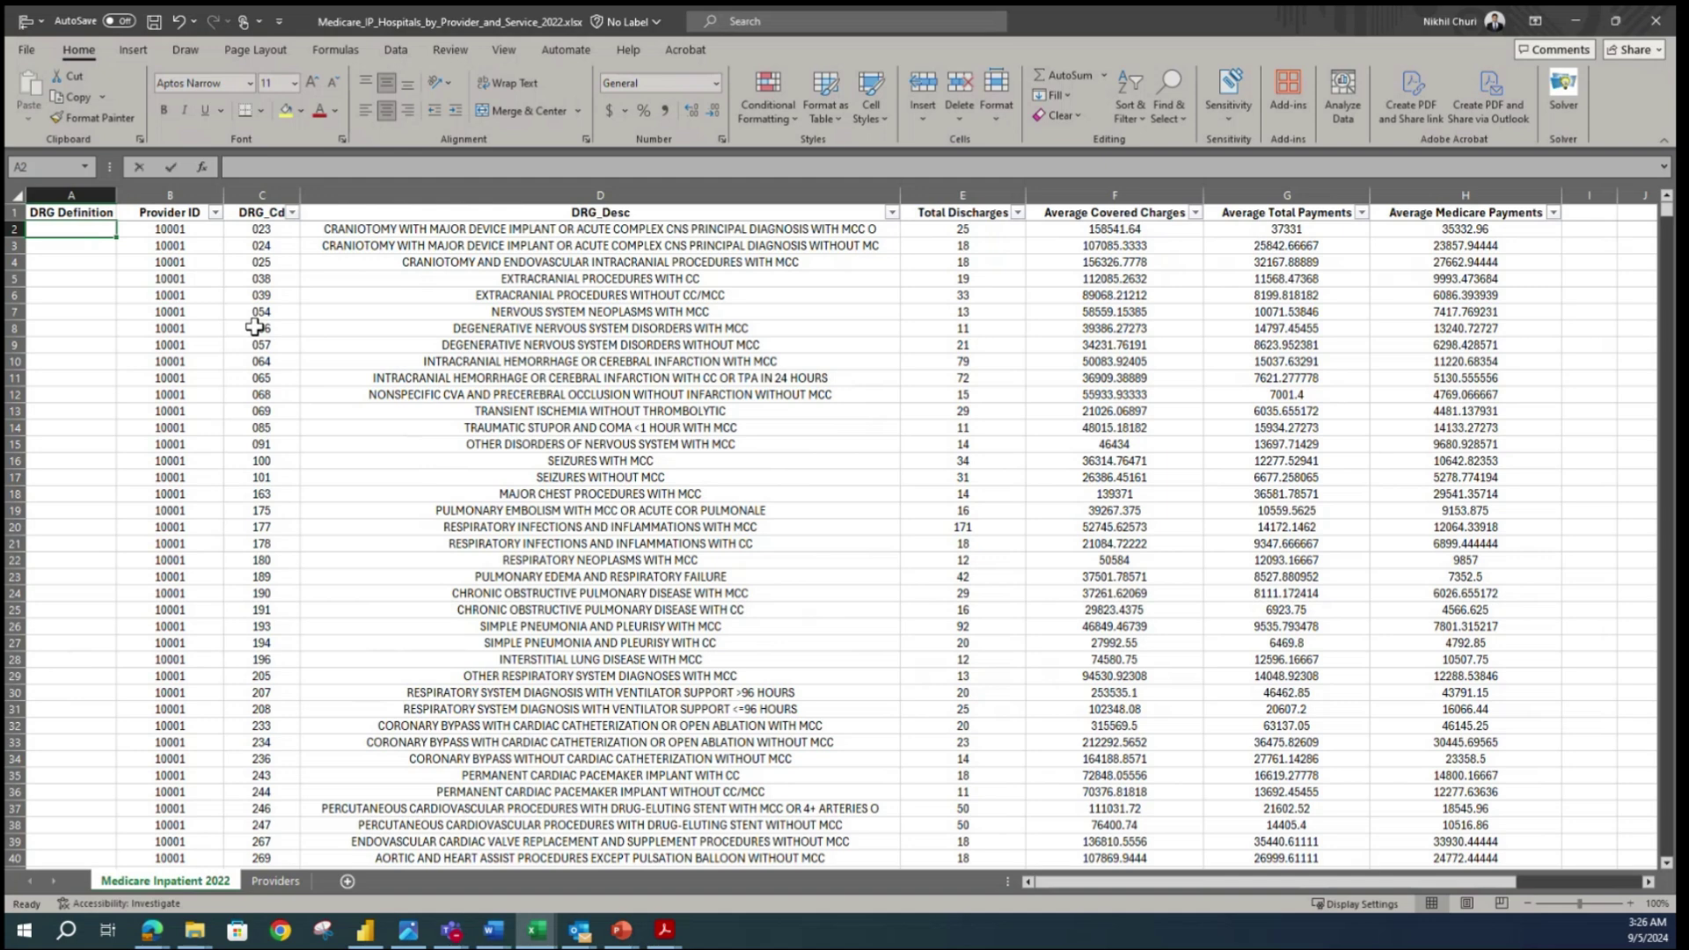
text(=concat)
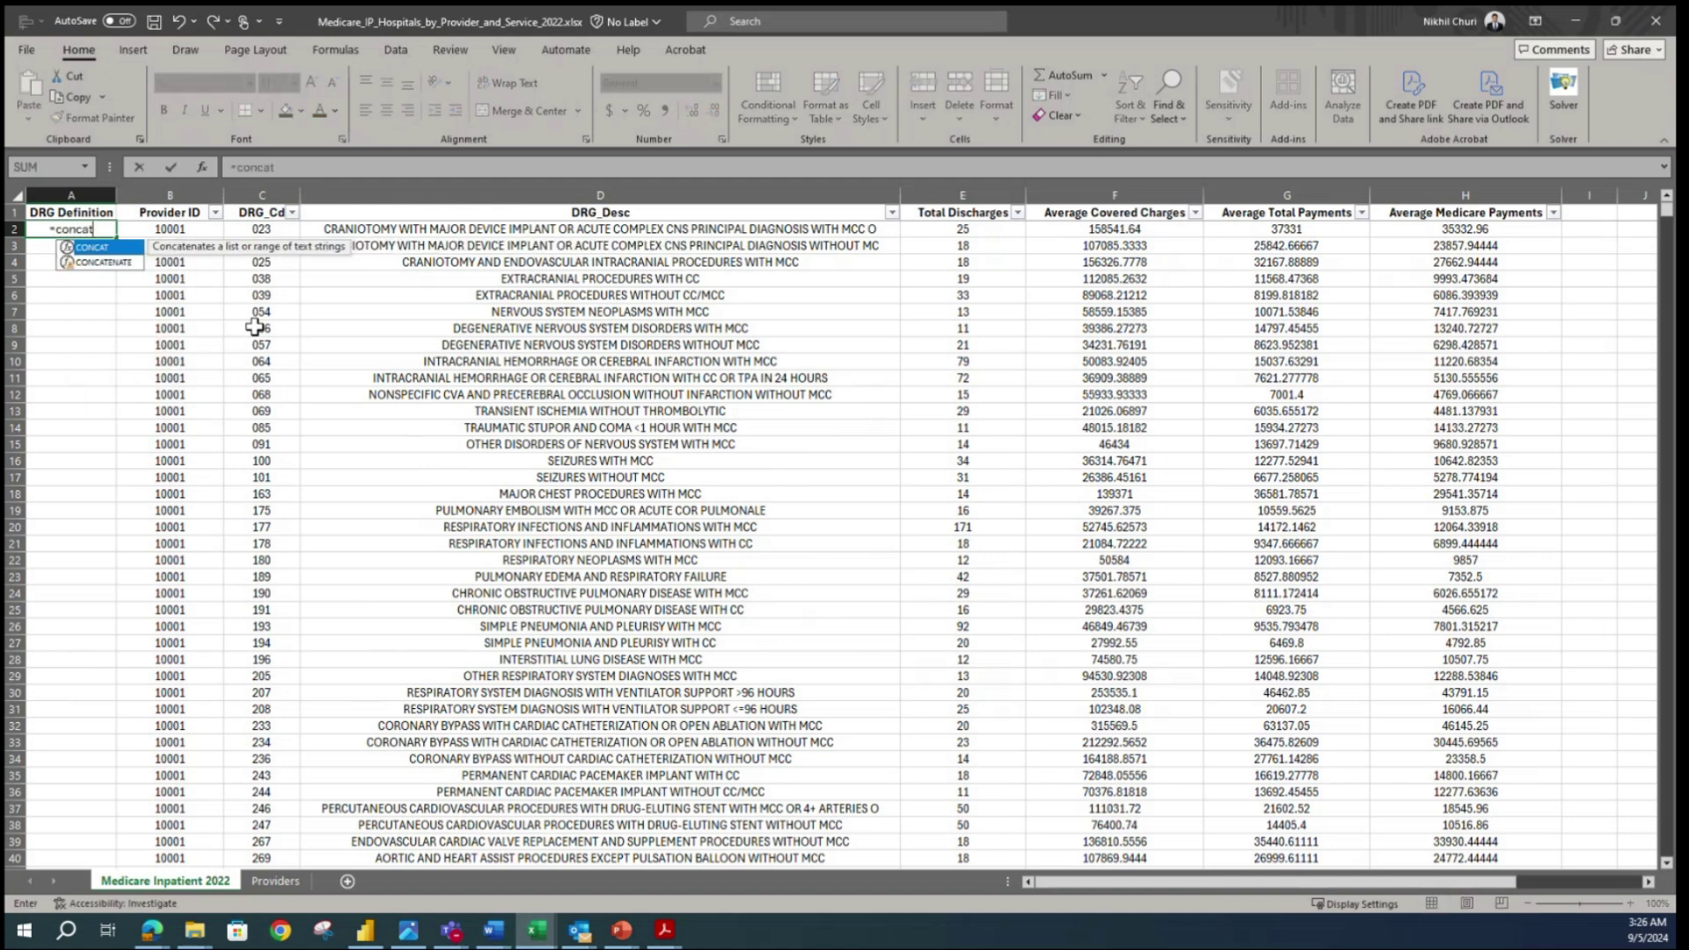
double_click(117, 266)
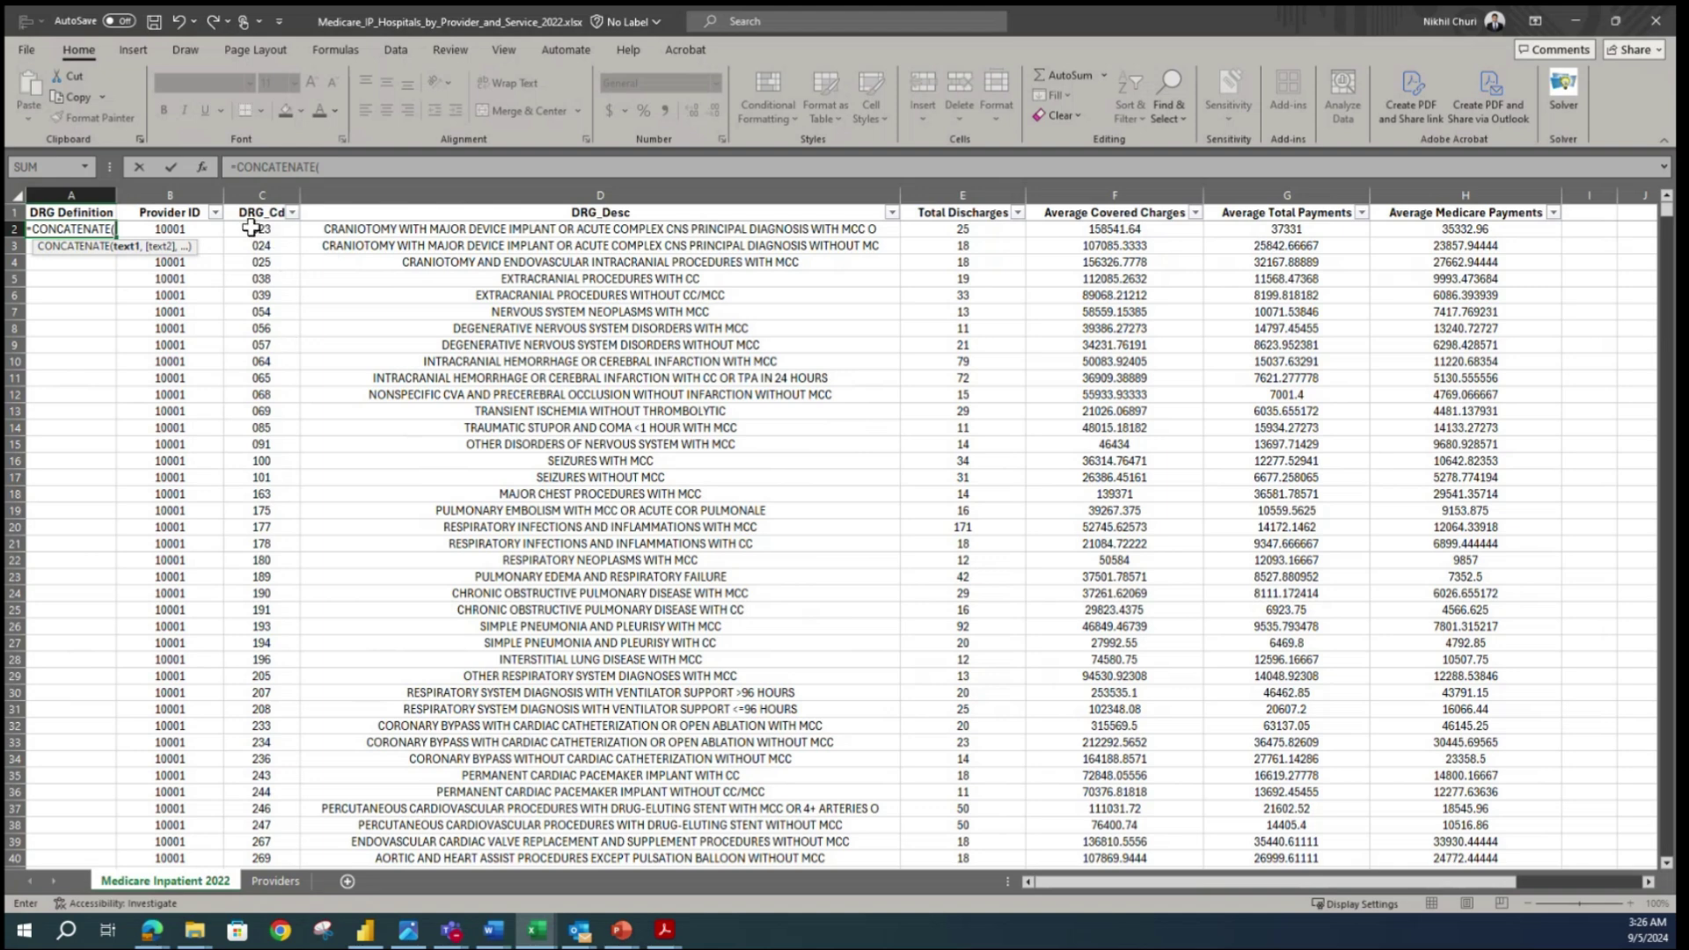
click(246, 228)
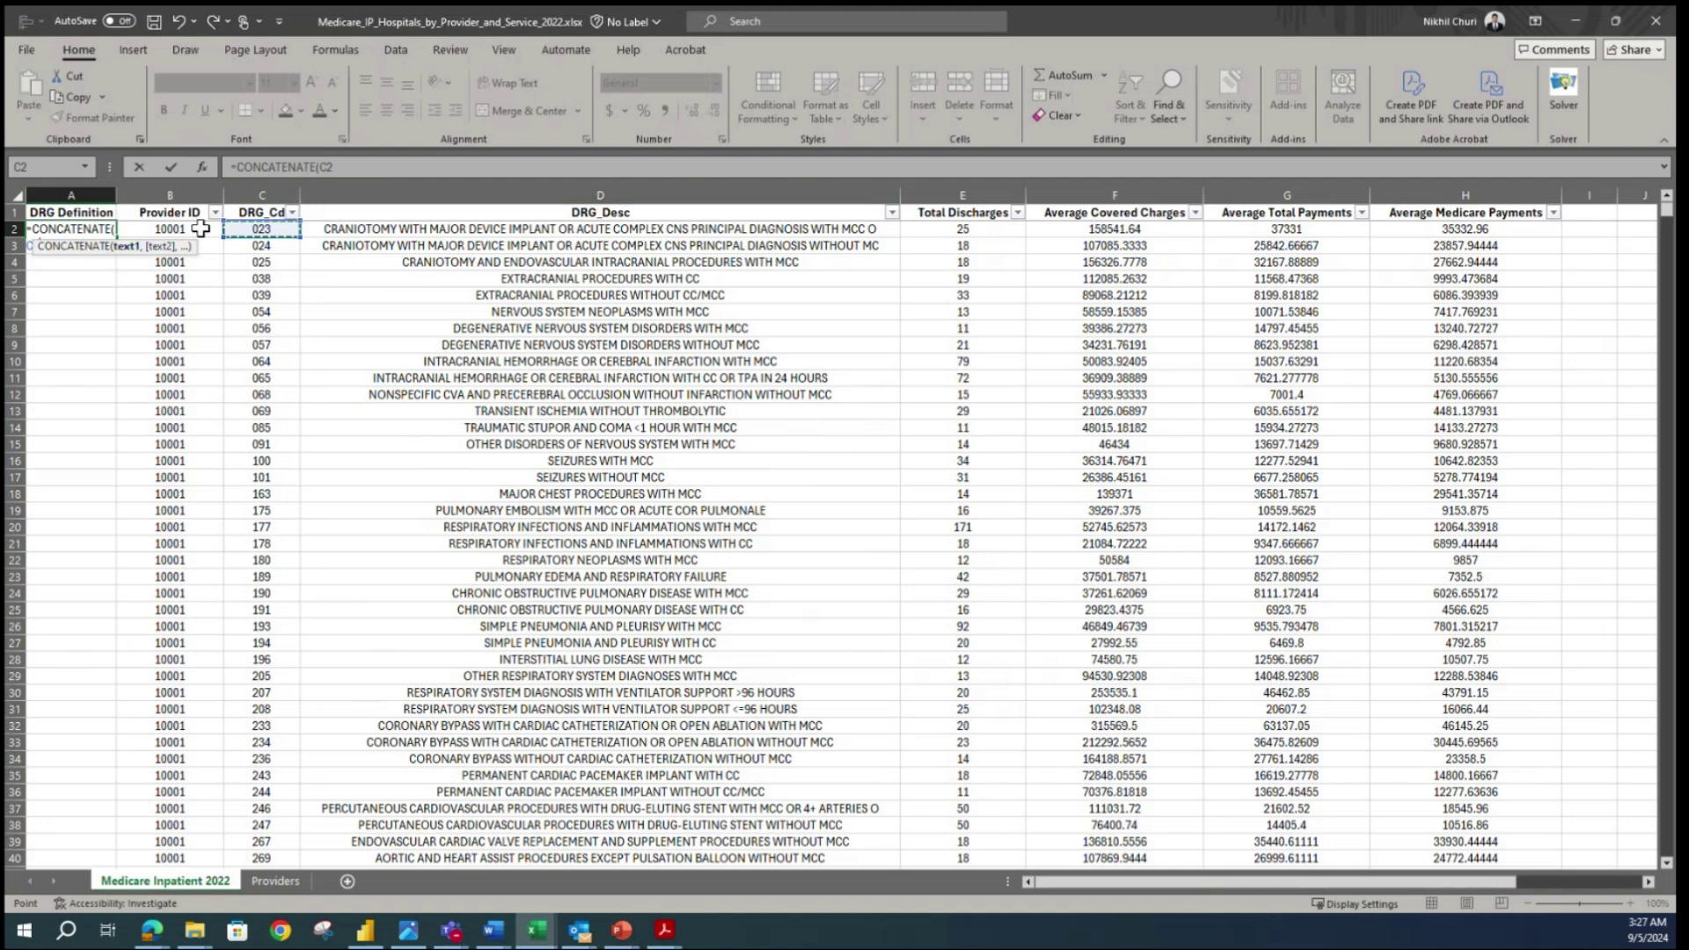
click(365, 167)
text(," -)
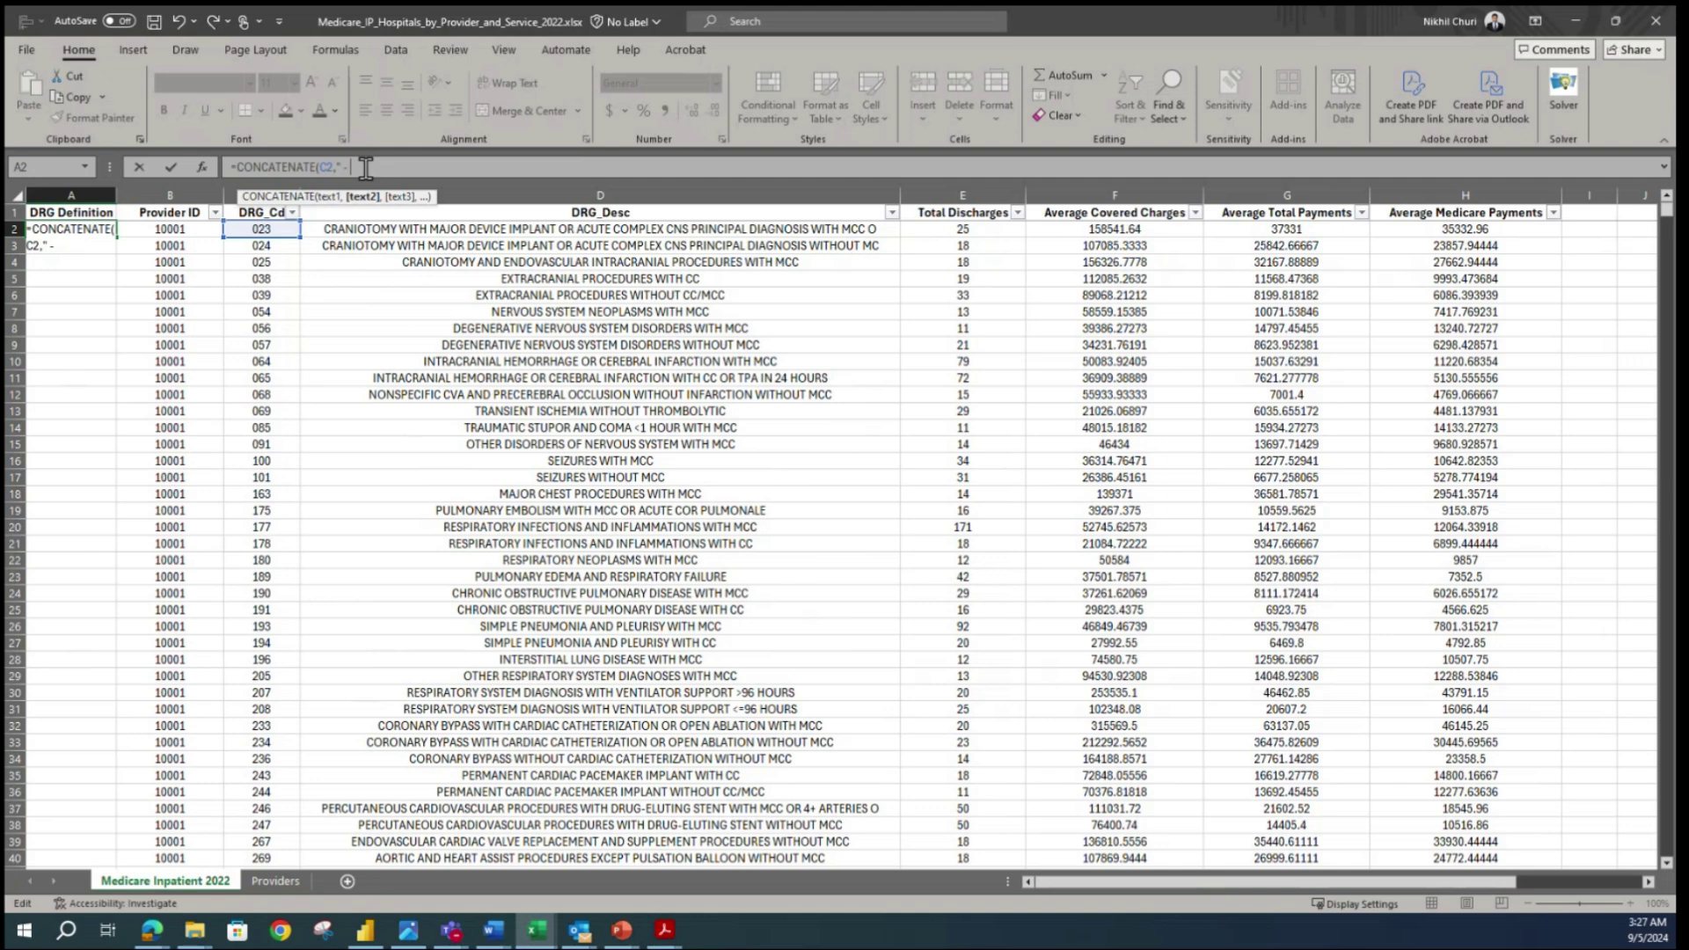
text(",)
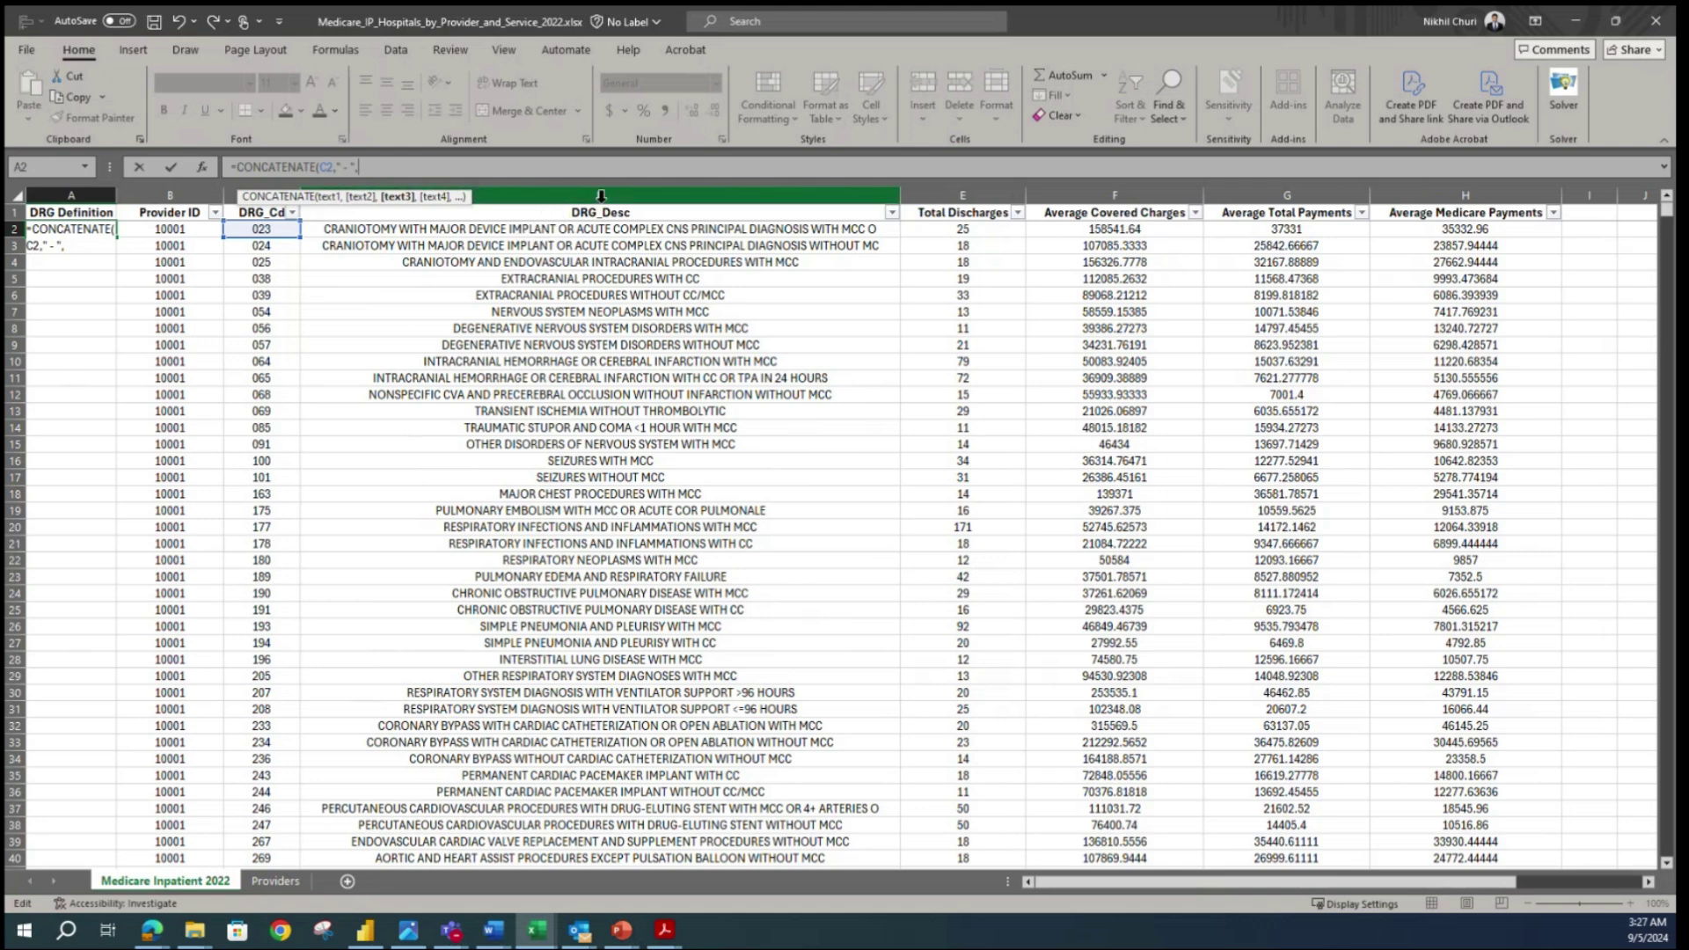
click(383, 231)
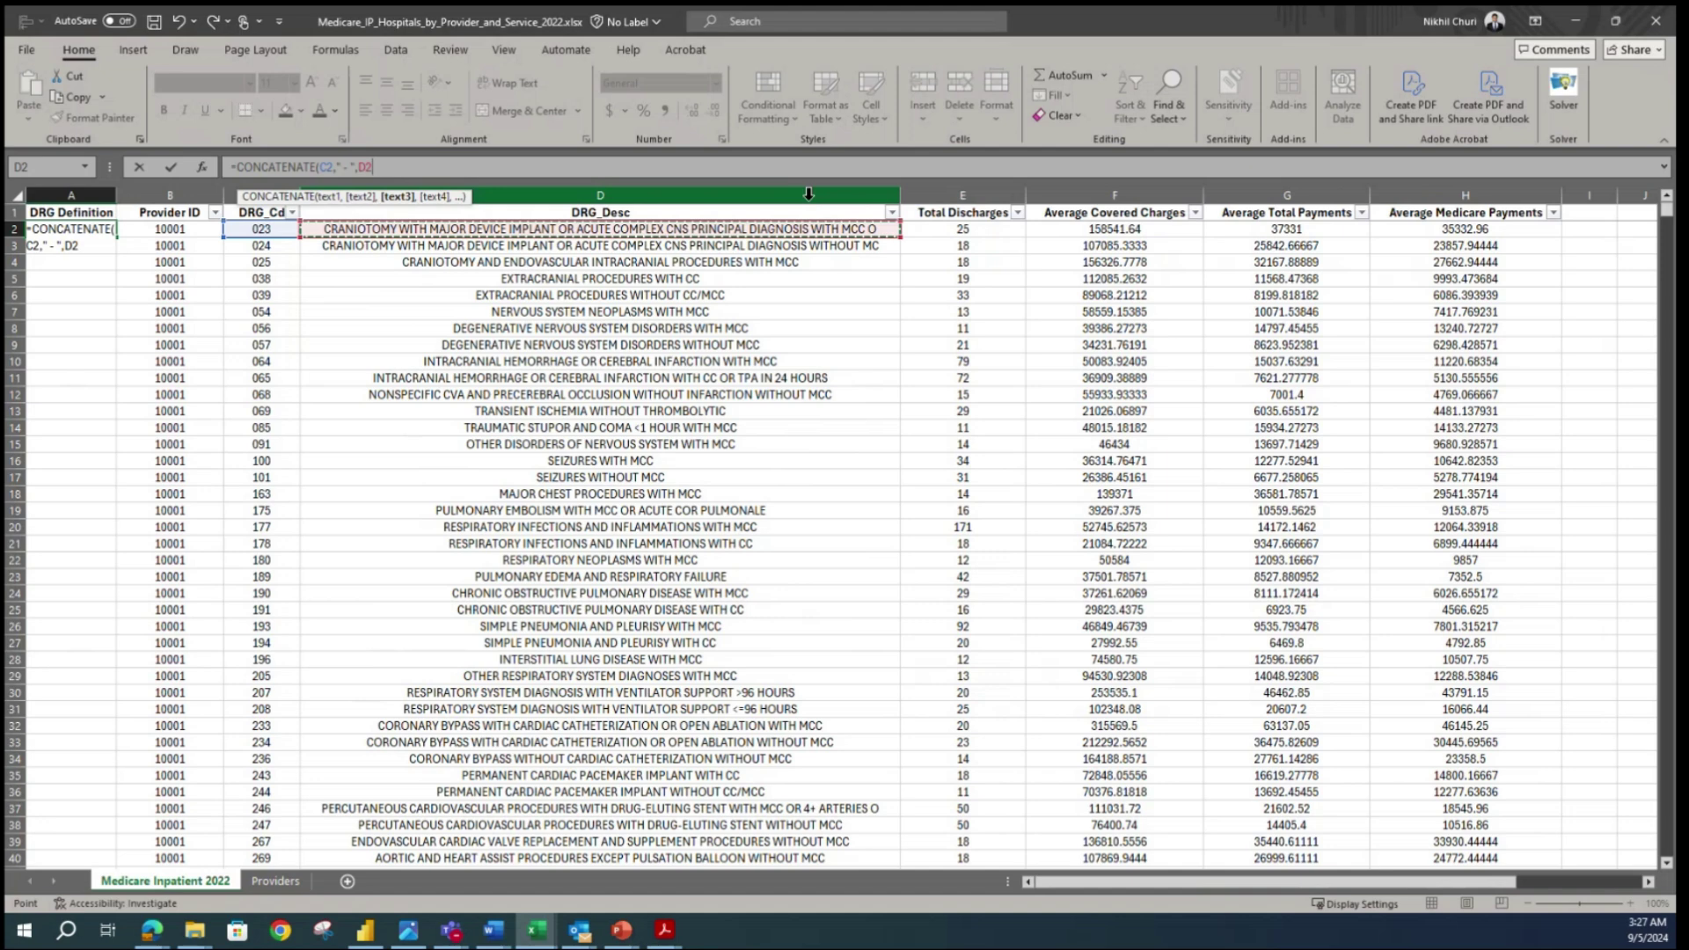
text())
key(Return)
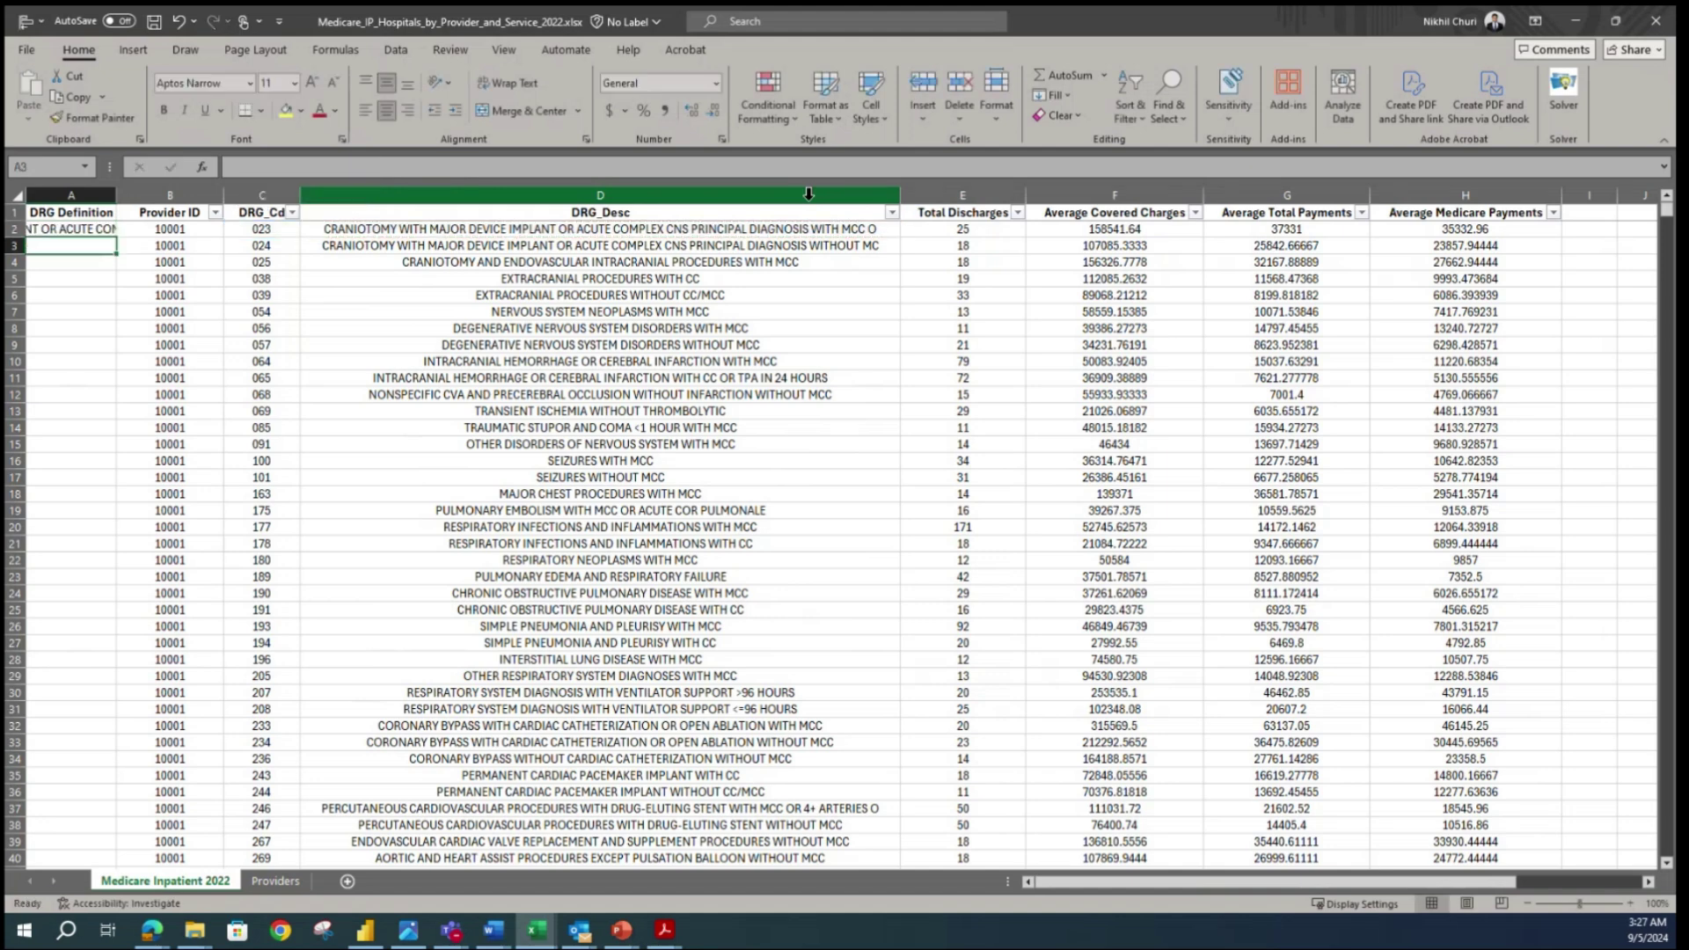
- Fit the DRG Definition column's width to its content and fill the A2 formula down through all data rows
double_click(116, 195)
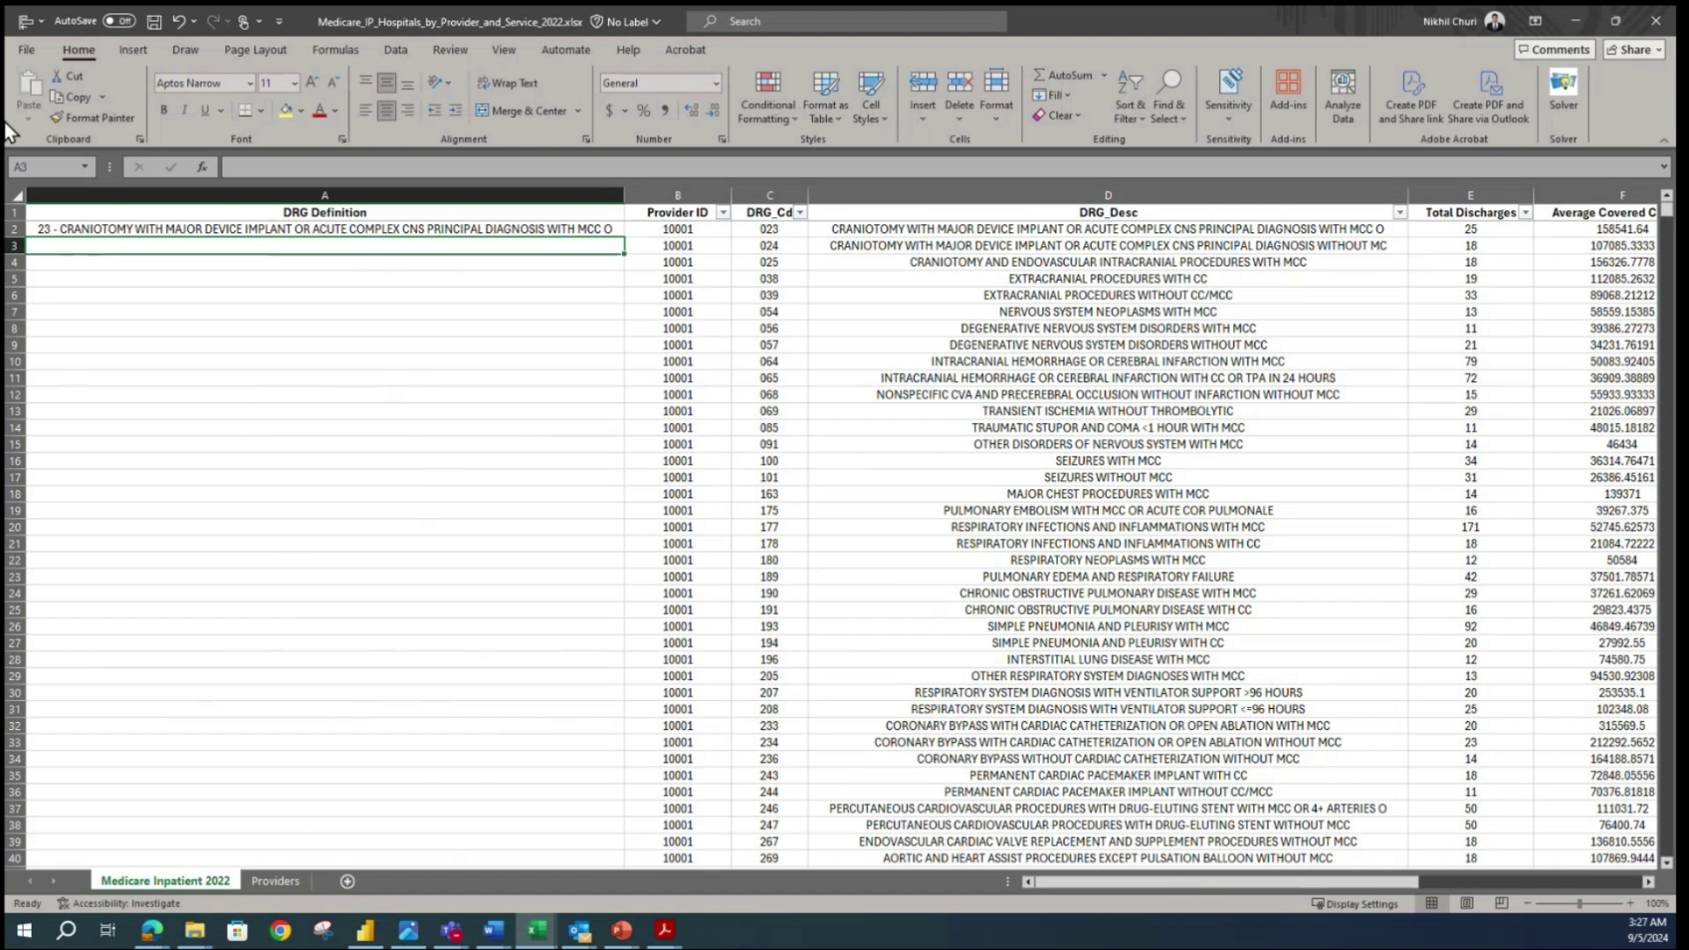
click(602, 229)
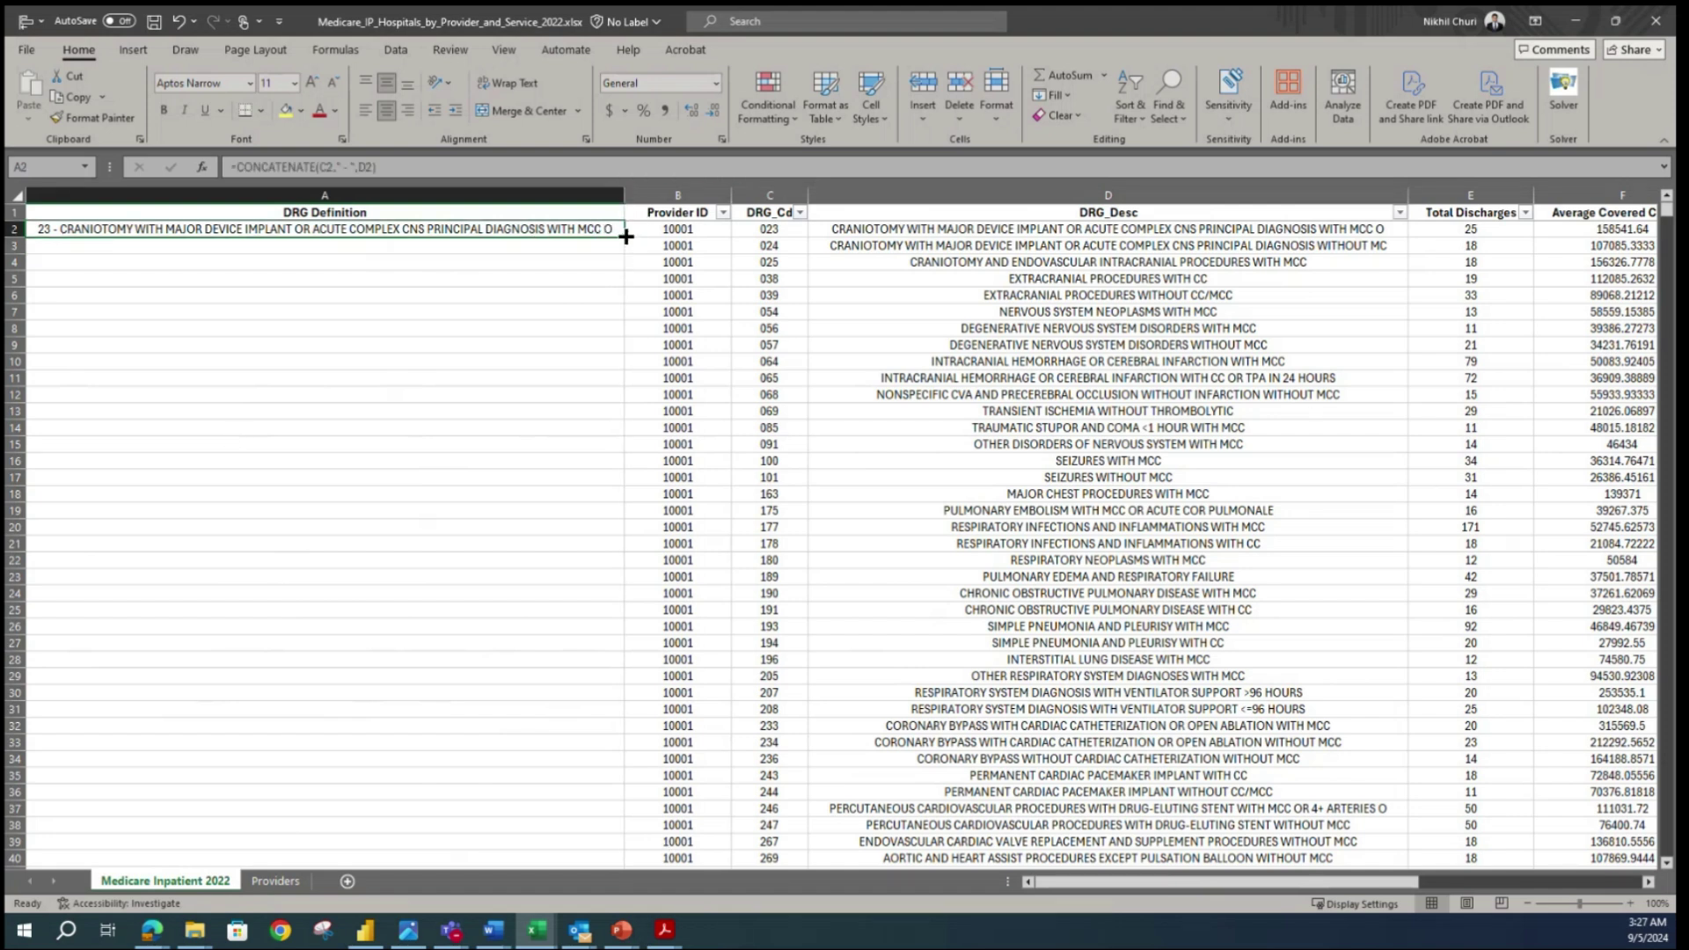
click(432, 359)
click(392, 227)
double_click(623, 235)
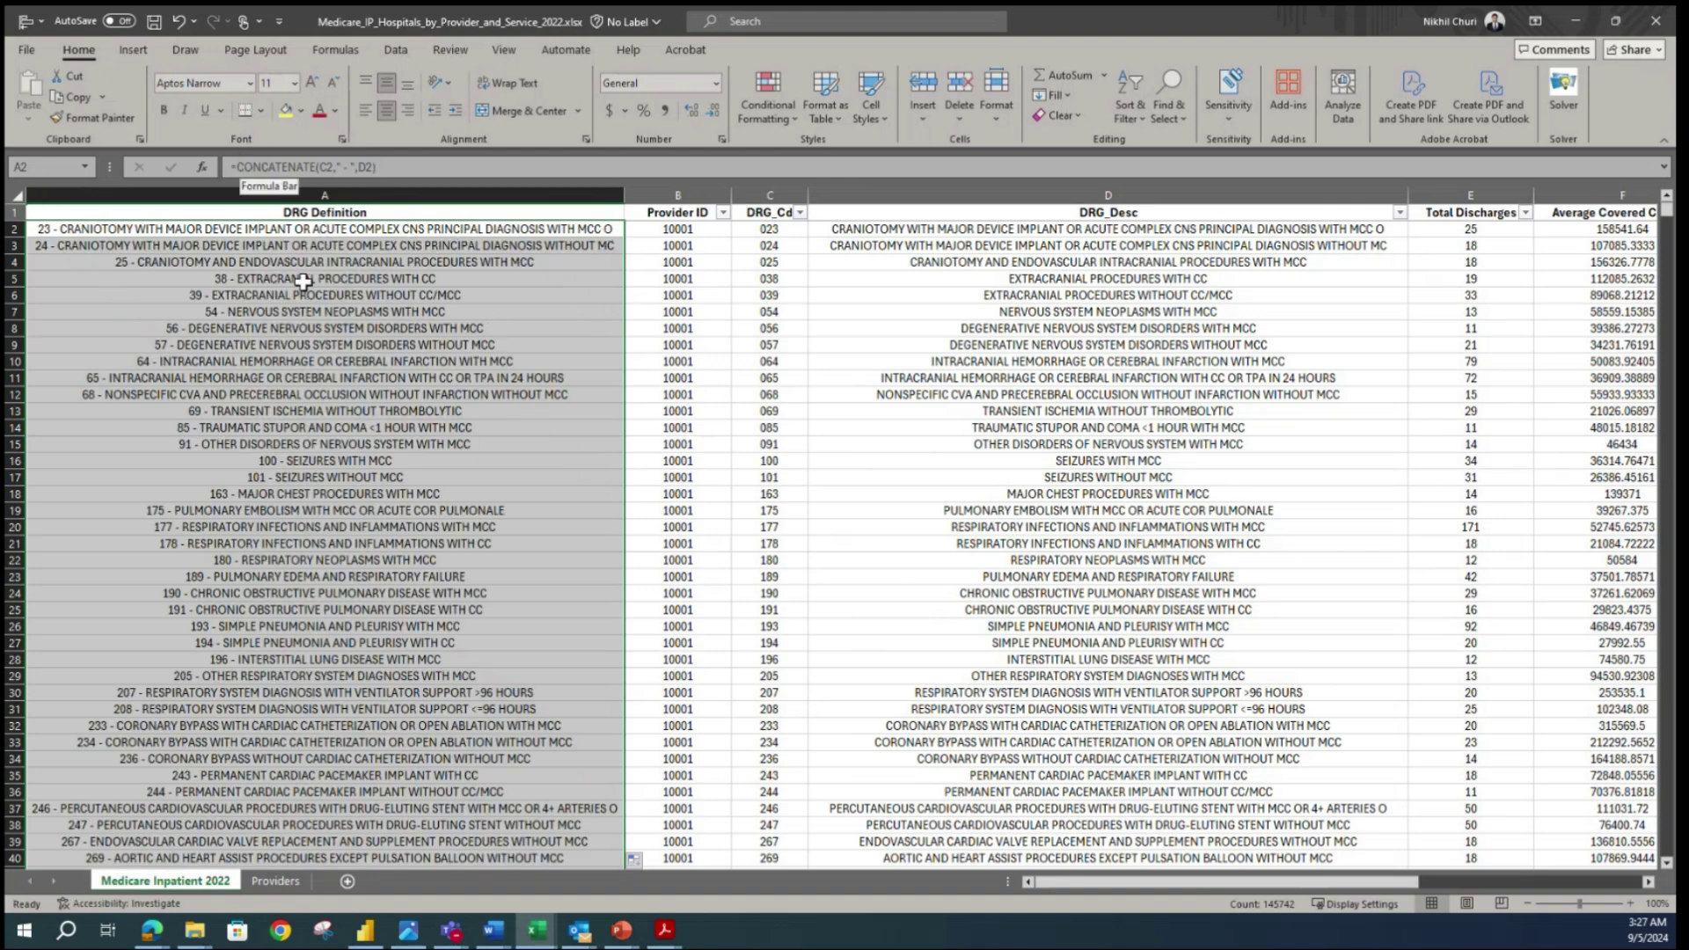
- Left-align the filled DRG Definition cells and replace their formulas with pasted values
click(365, 111)
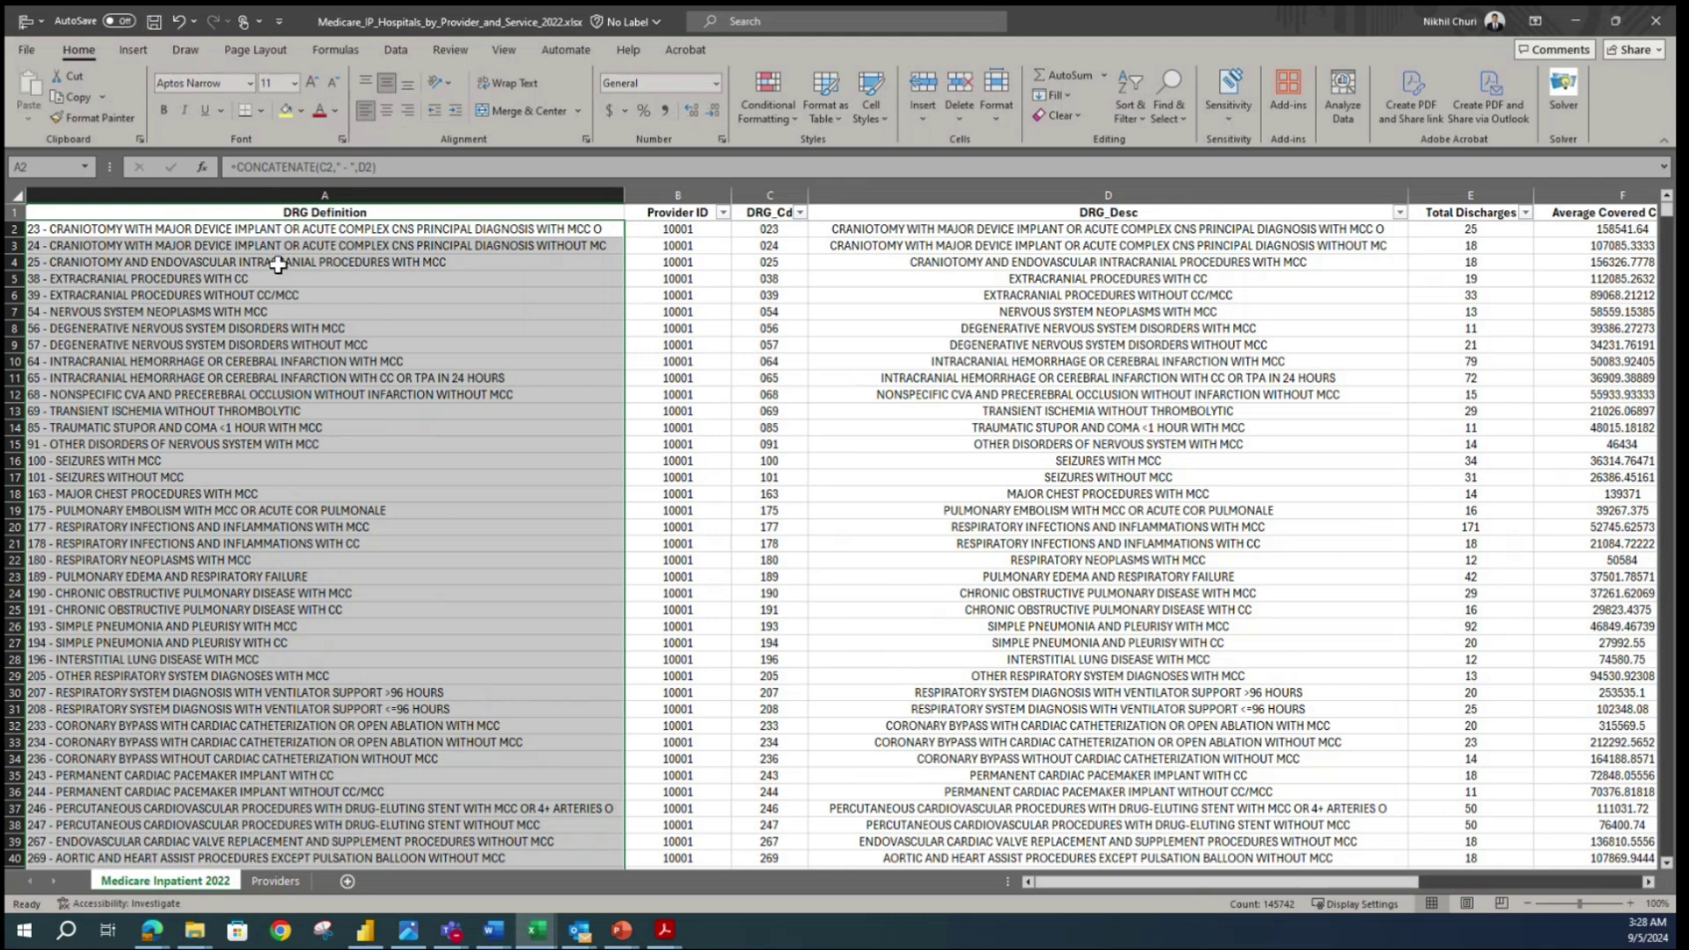
key(ctrl+c)
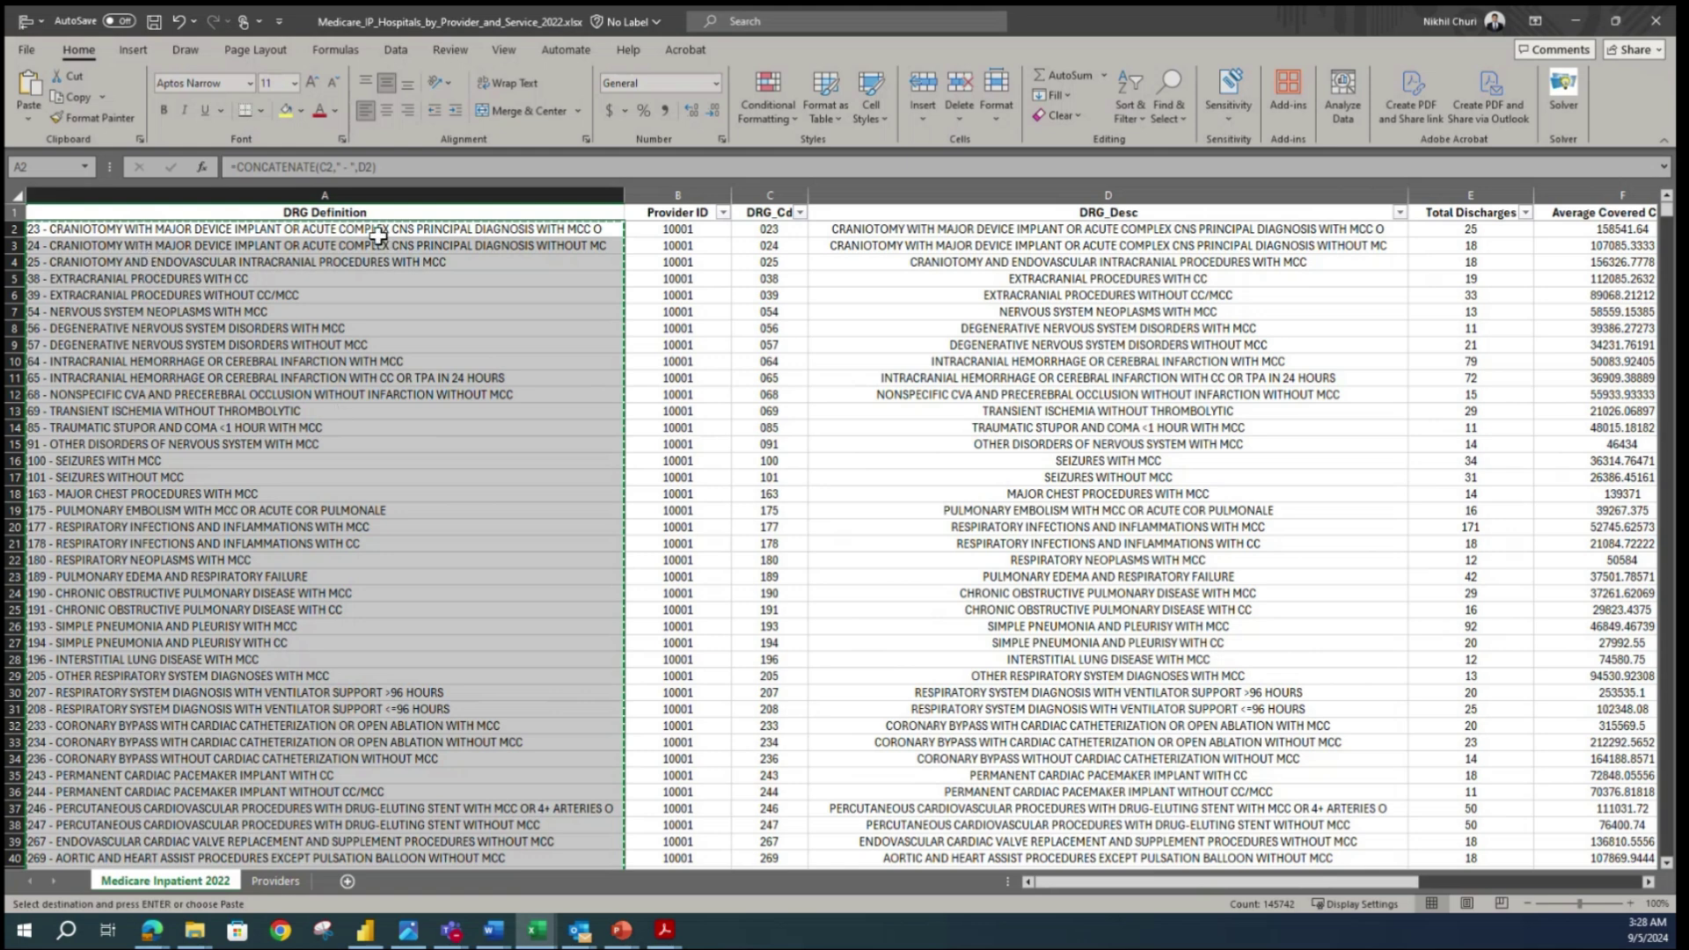
right_click(249, 313)
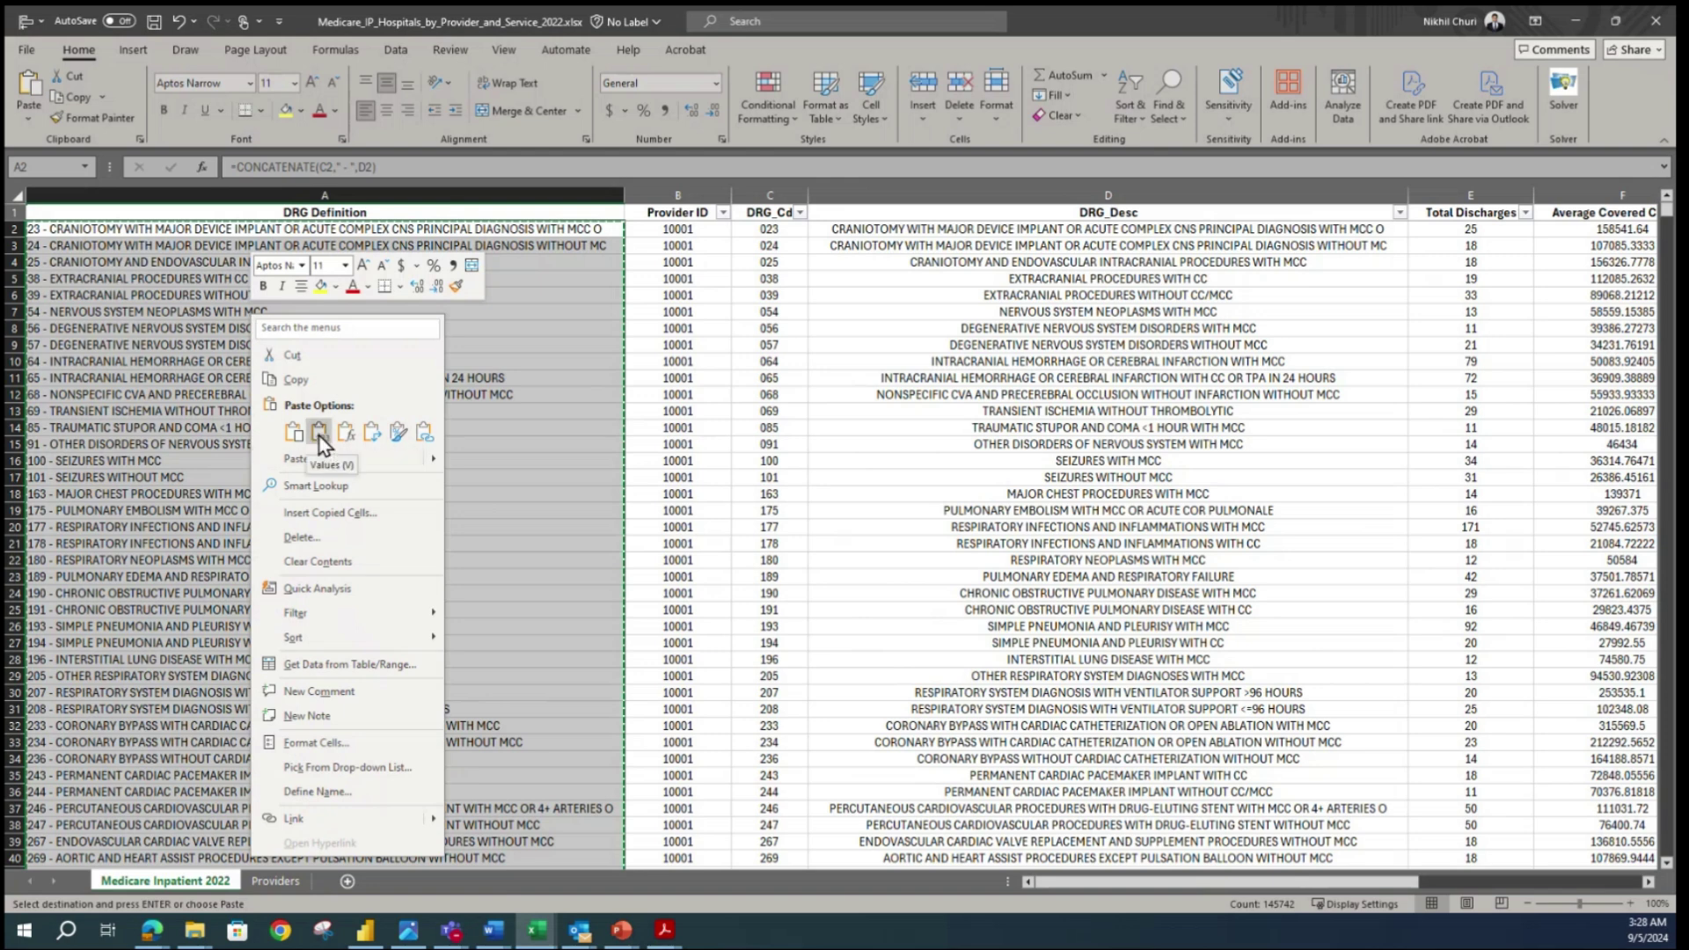
click(320, 431)
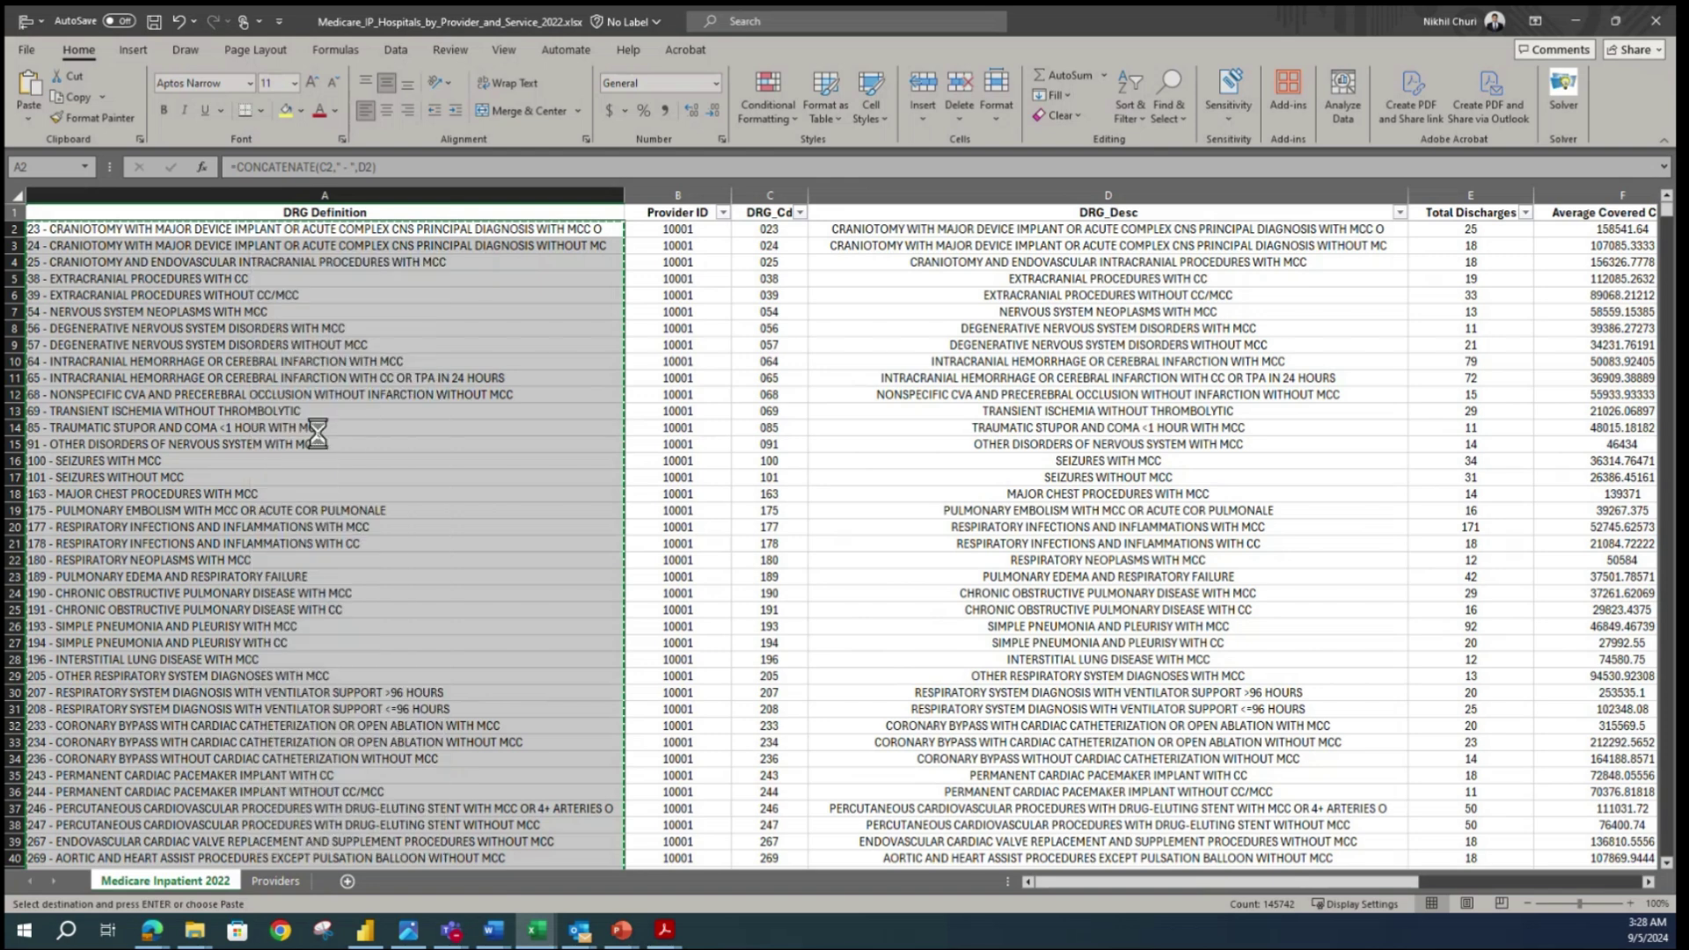
click(292, 329)
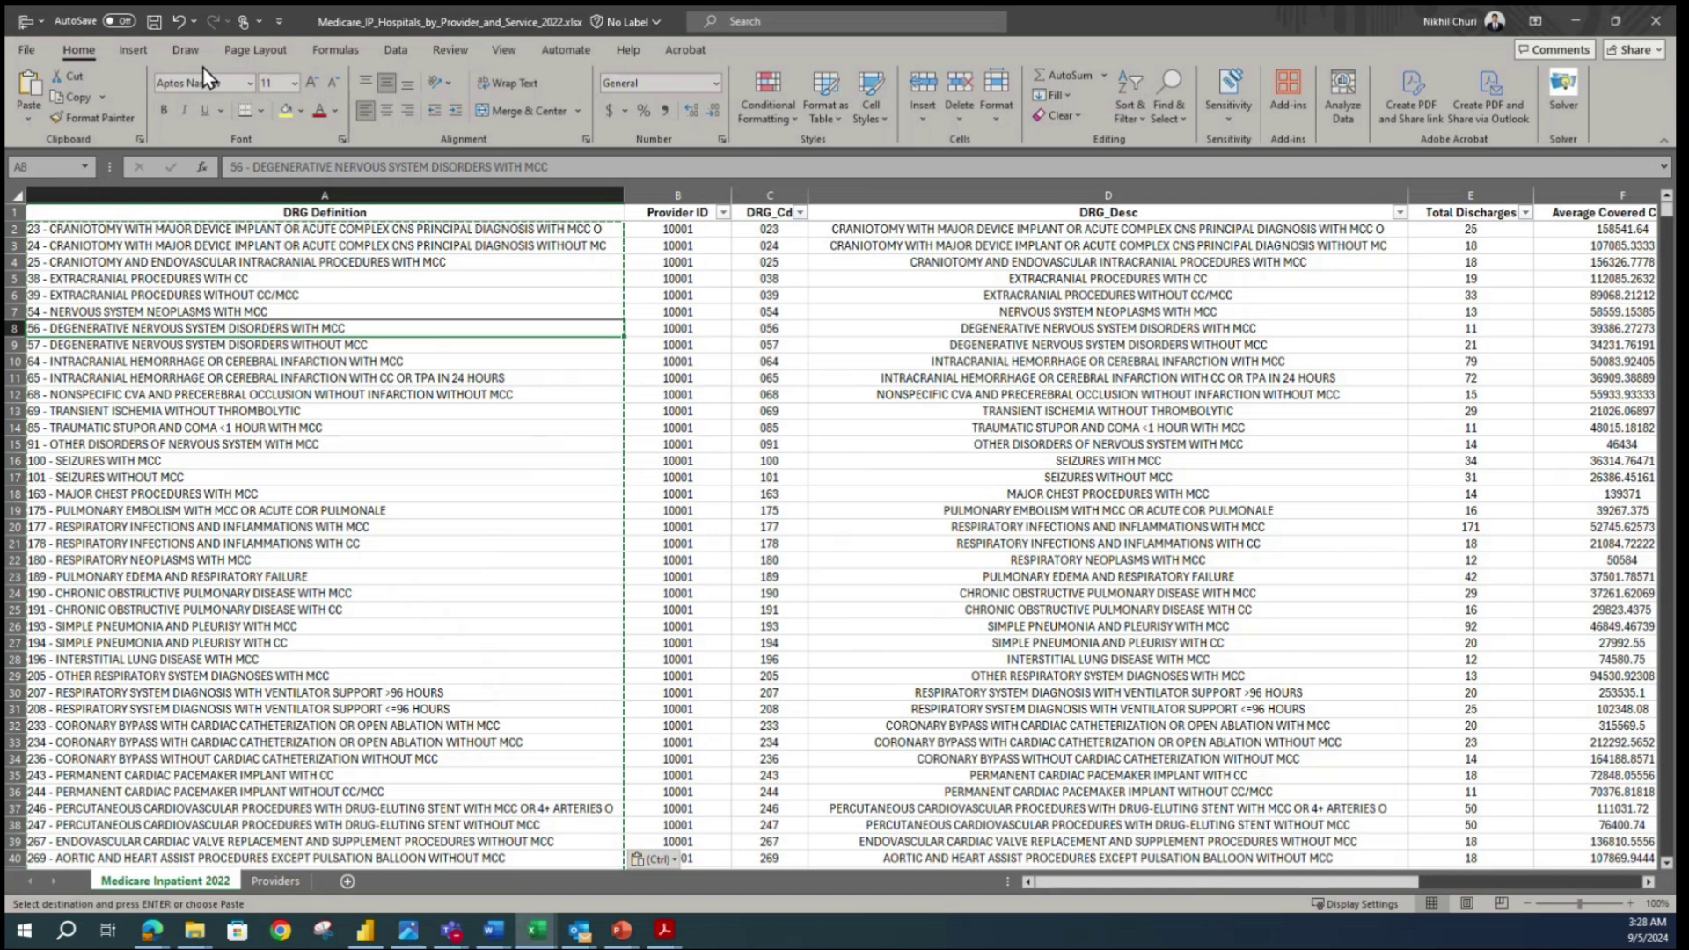
click(259, 431)
click(369, 361)
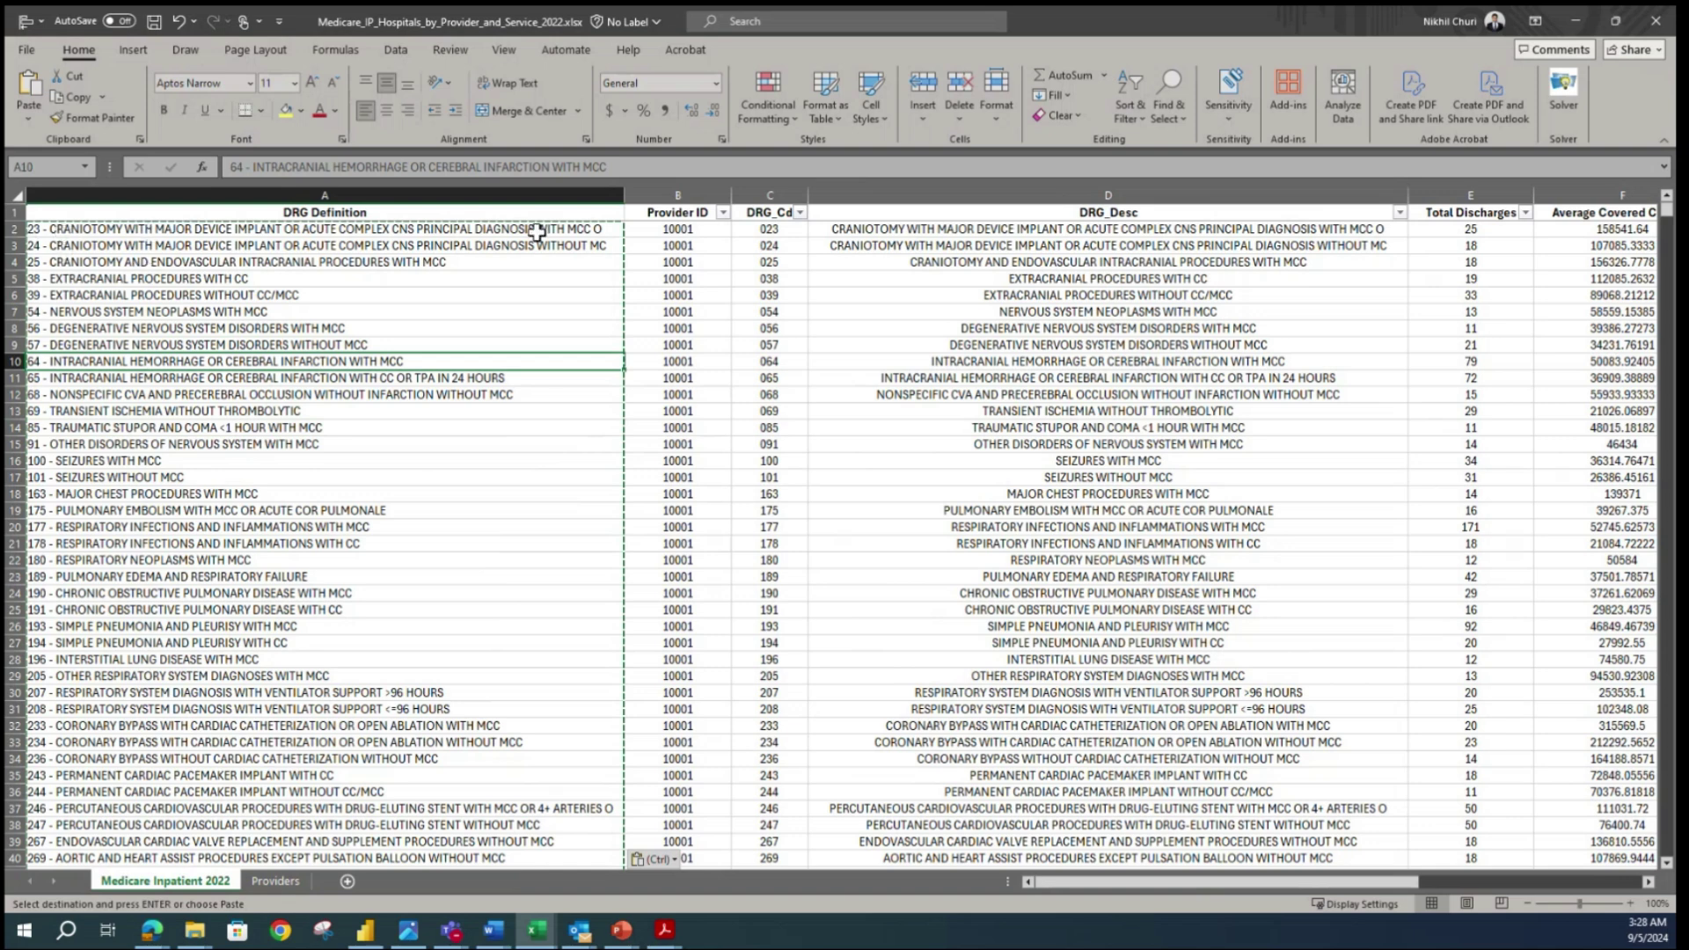
- Delete the DRG_Cd and DRG_Desc columns (C and D) and save the workbook
click(790, 252)
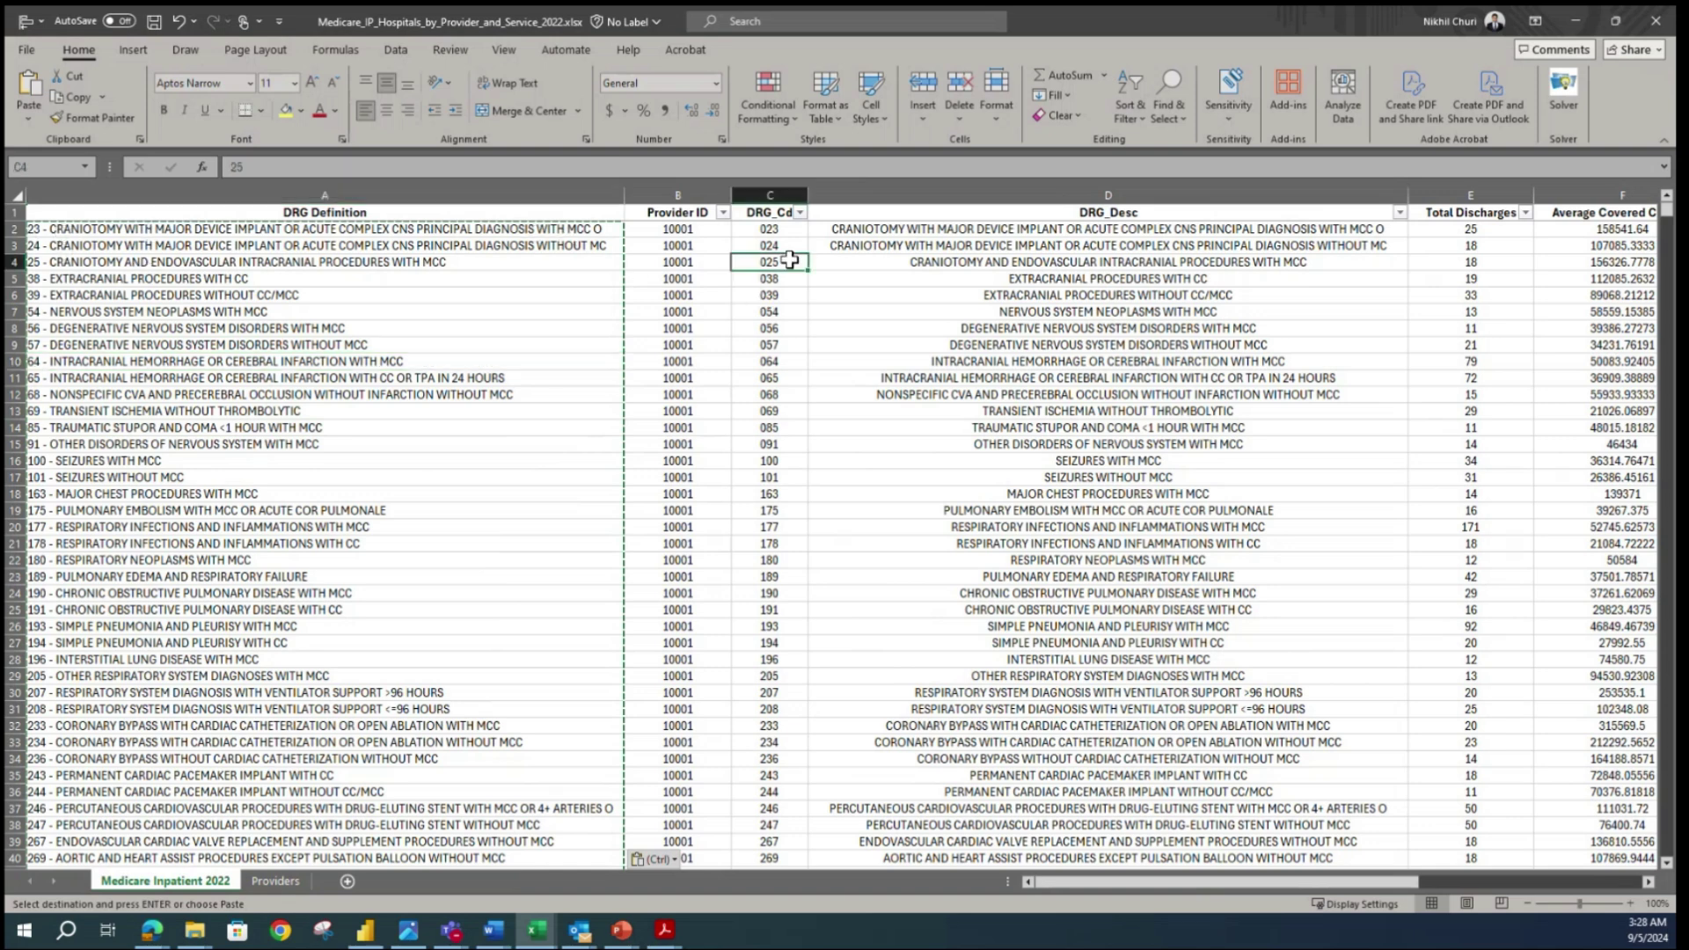
click(872, 248)
click(591, 282)
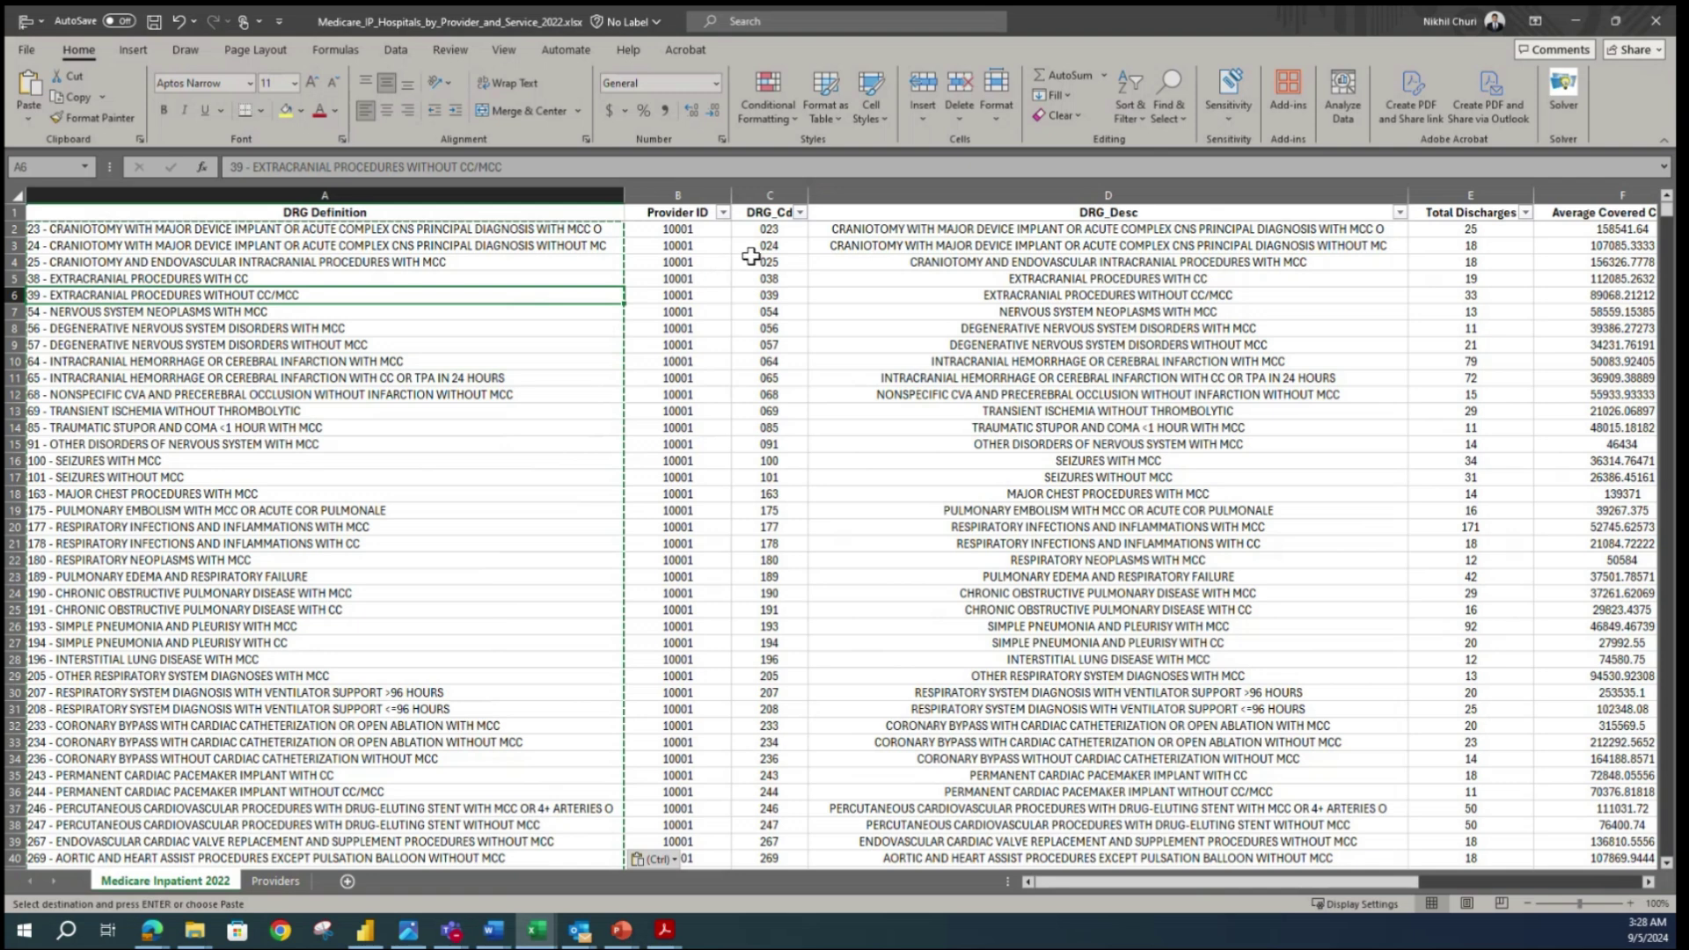
click(757, 262)
click(774, 194)
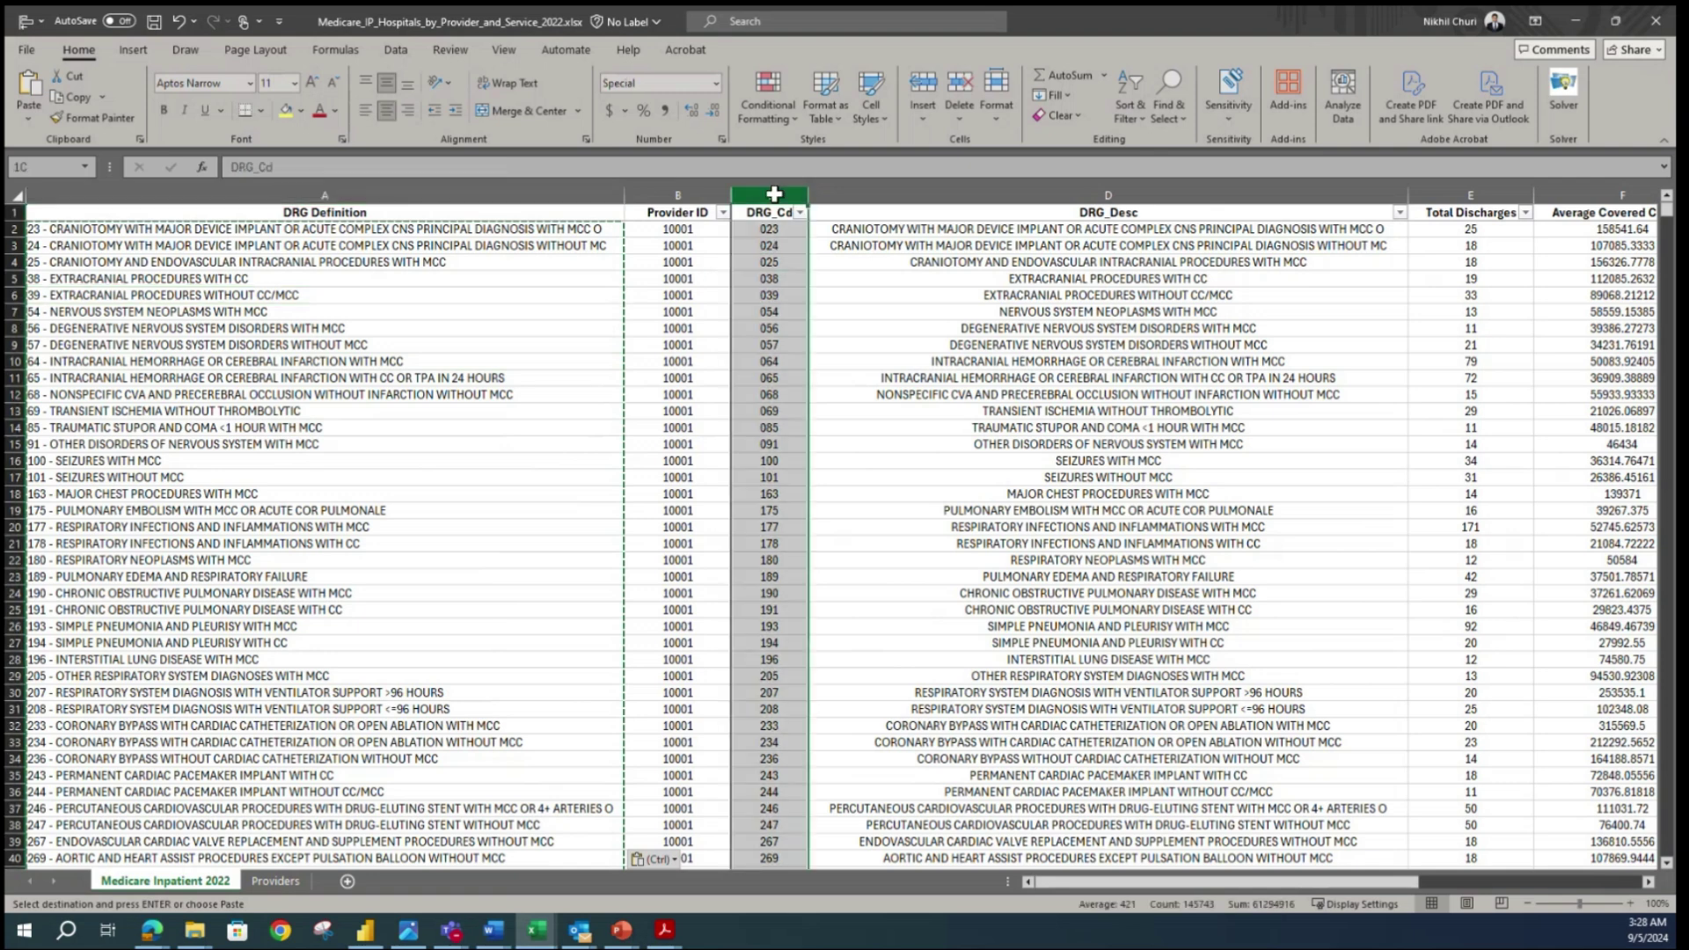
drag(775, 194, 911, 188)
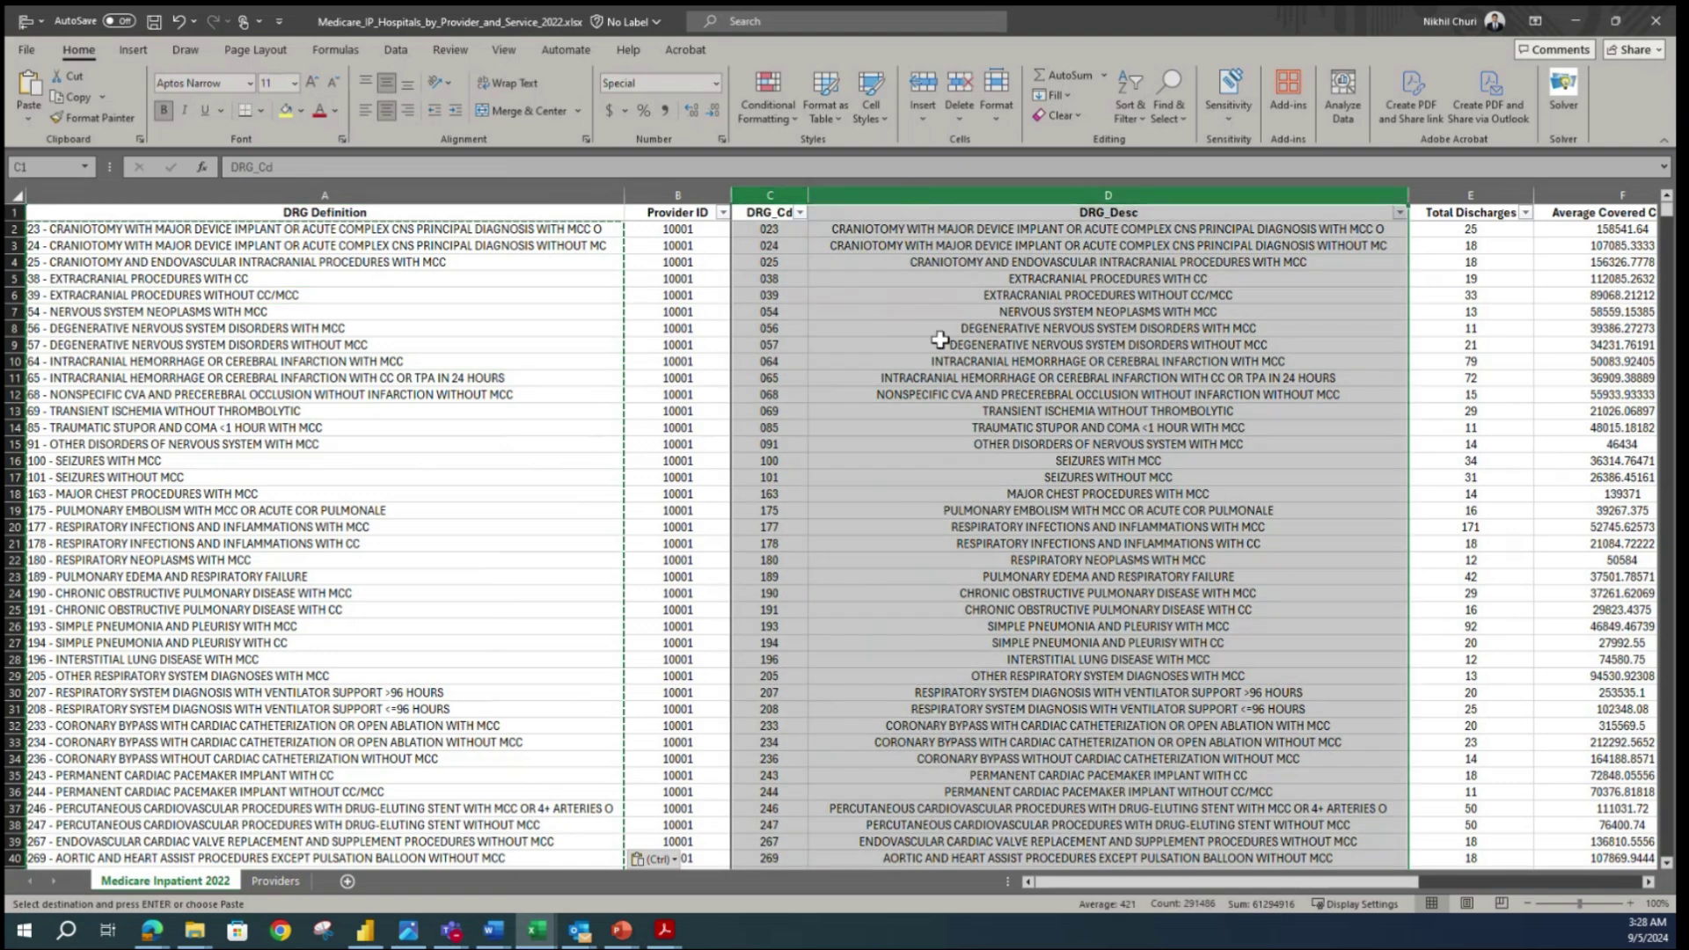
right_click(931, 190)
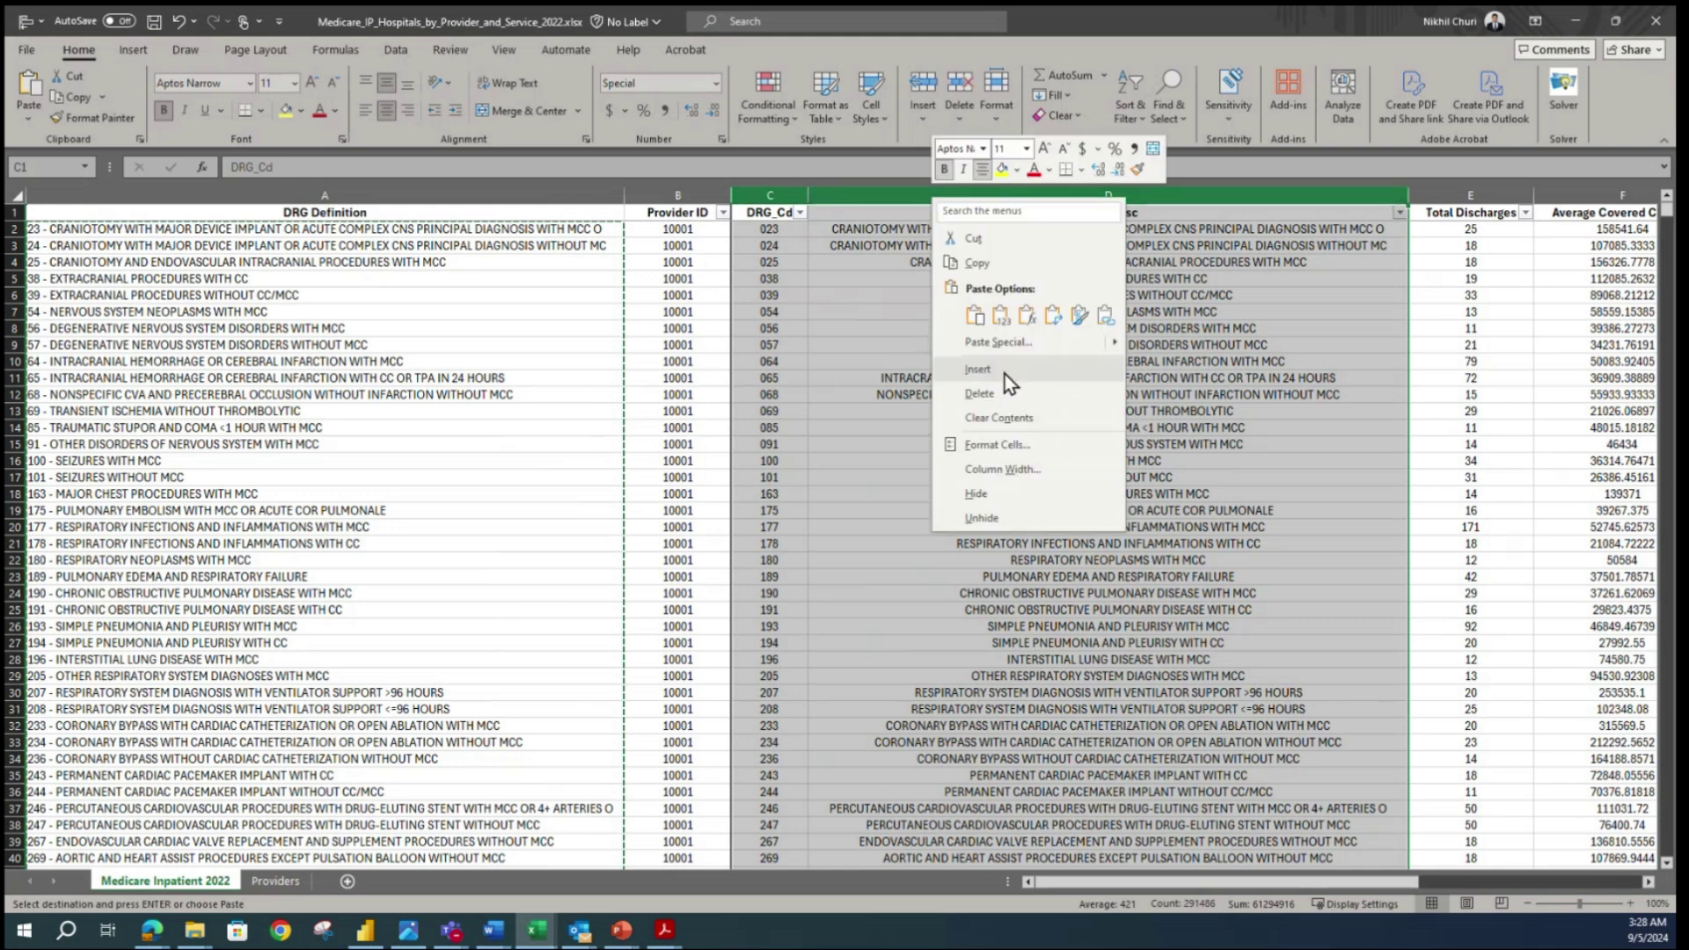
click(999, 391)
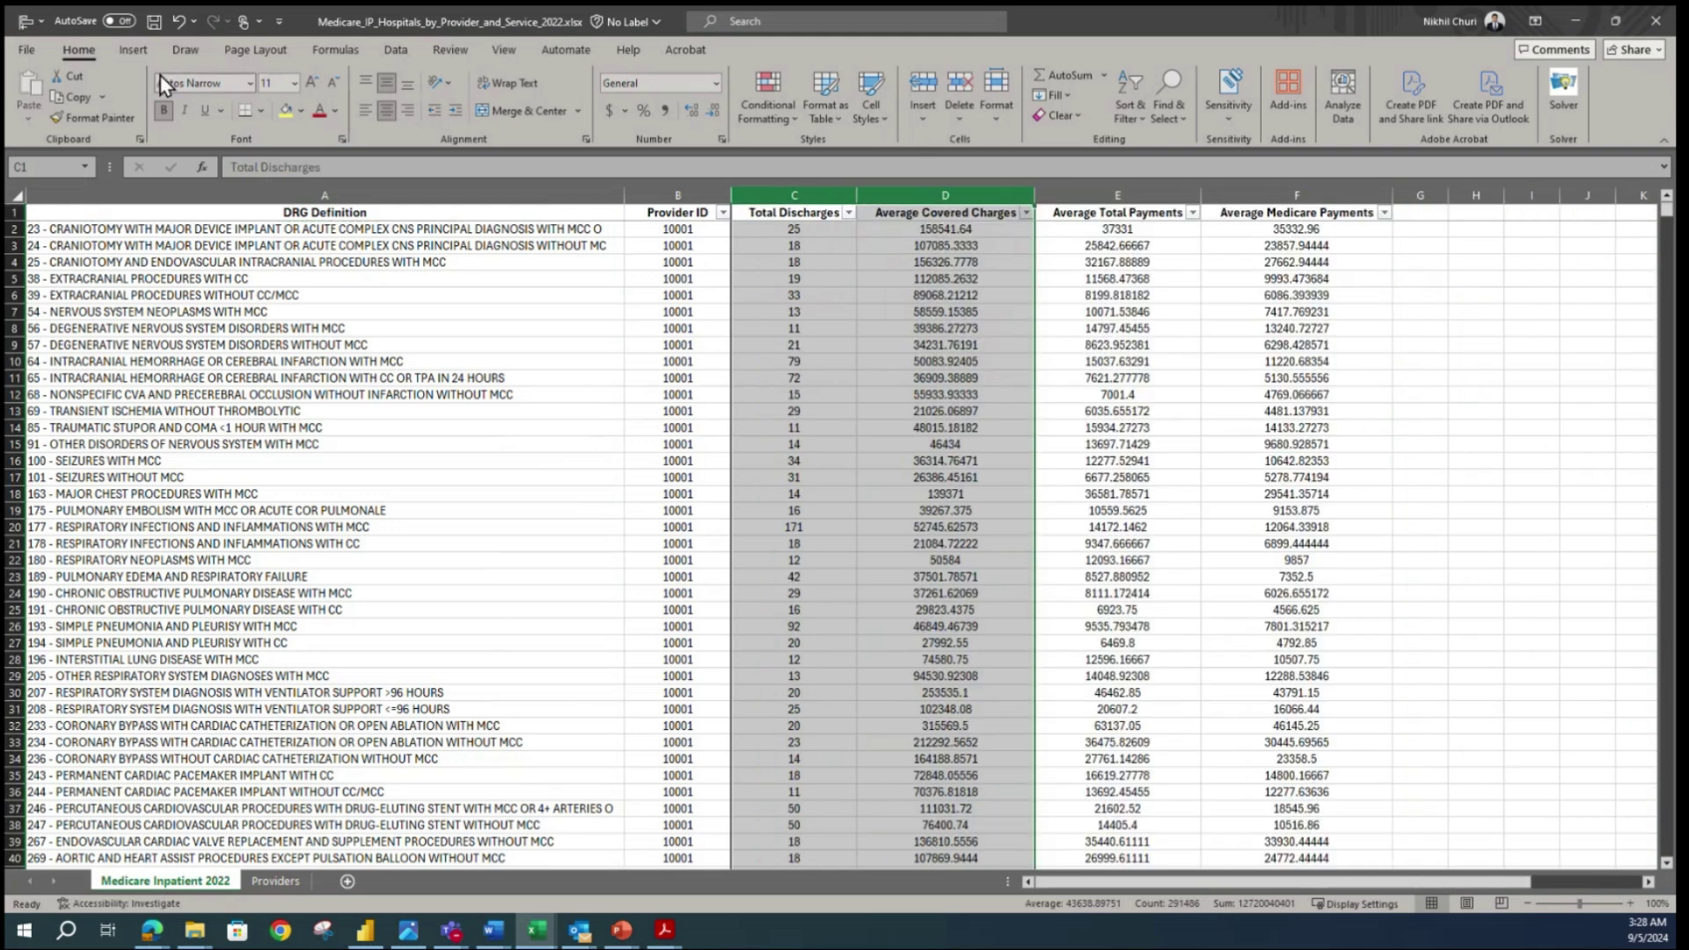
click(153, 21)
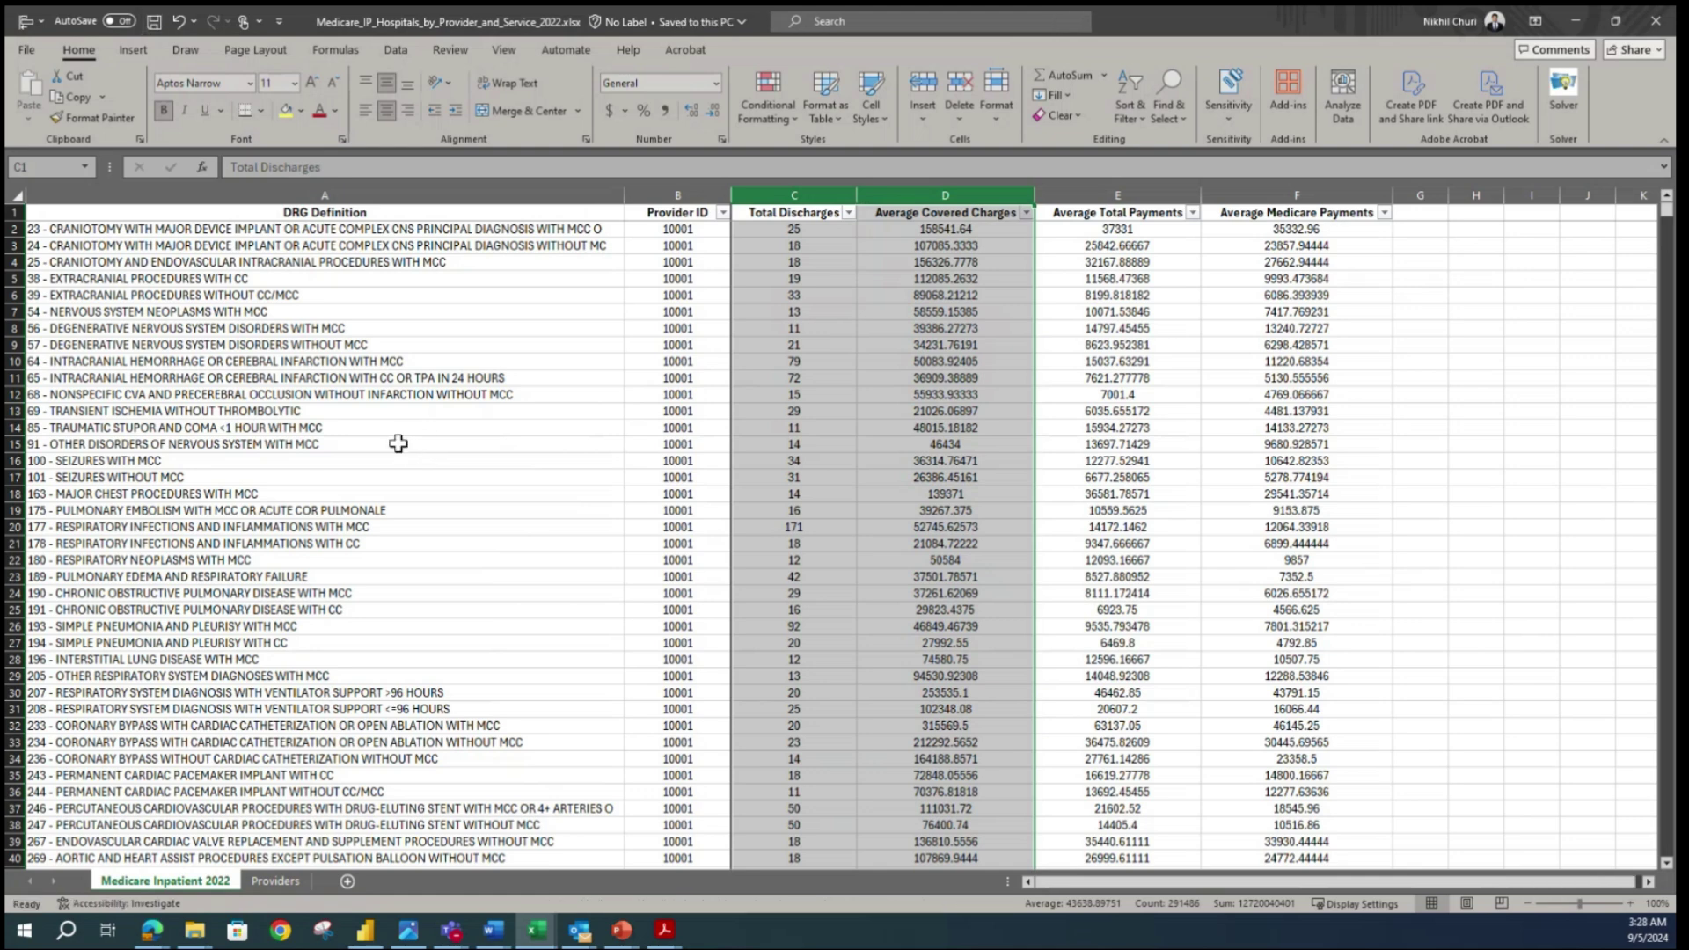
- Select the whole data range from A1 to check its extent, return to the first rows and save the workbook
click(330, 443)
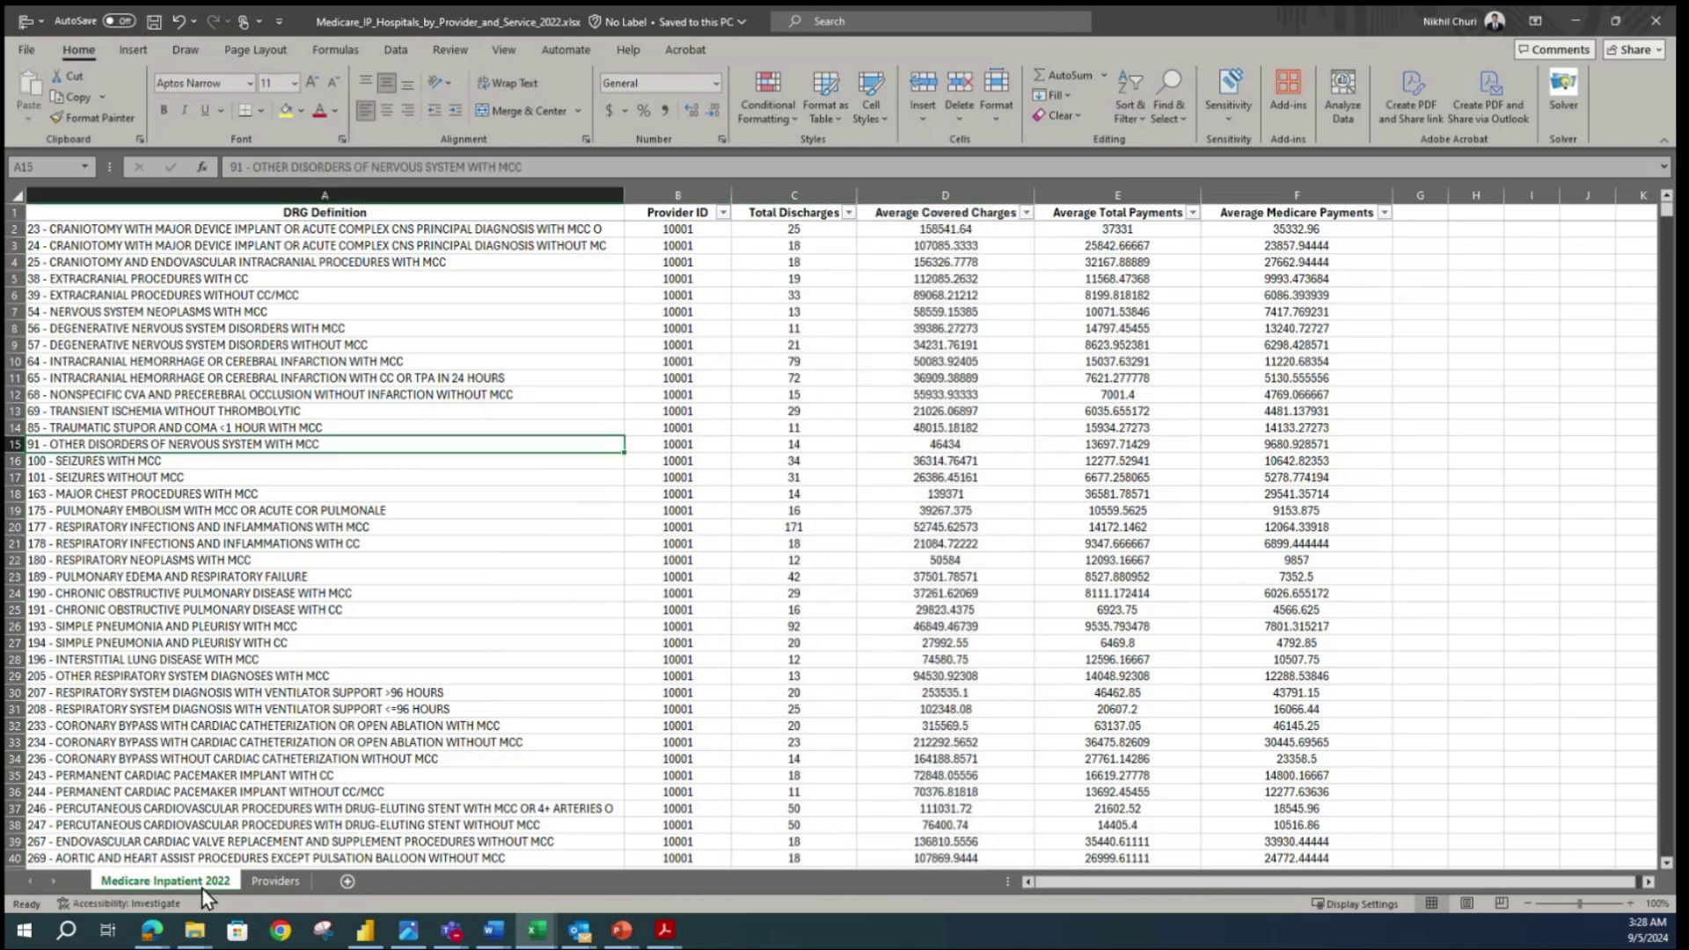
click(205, 660)
click(77, 216)
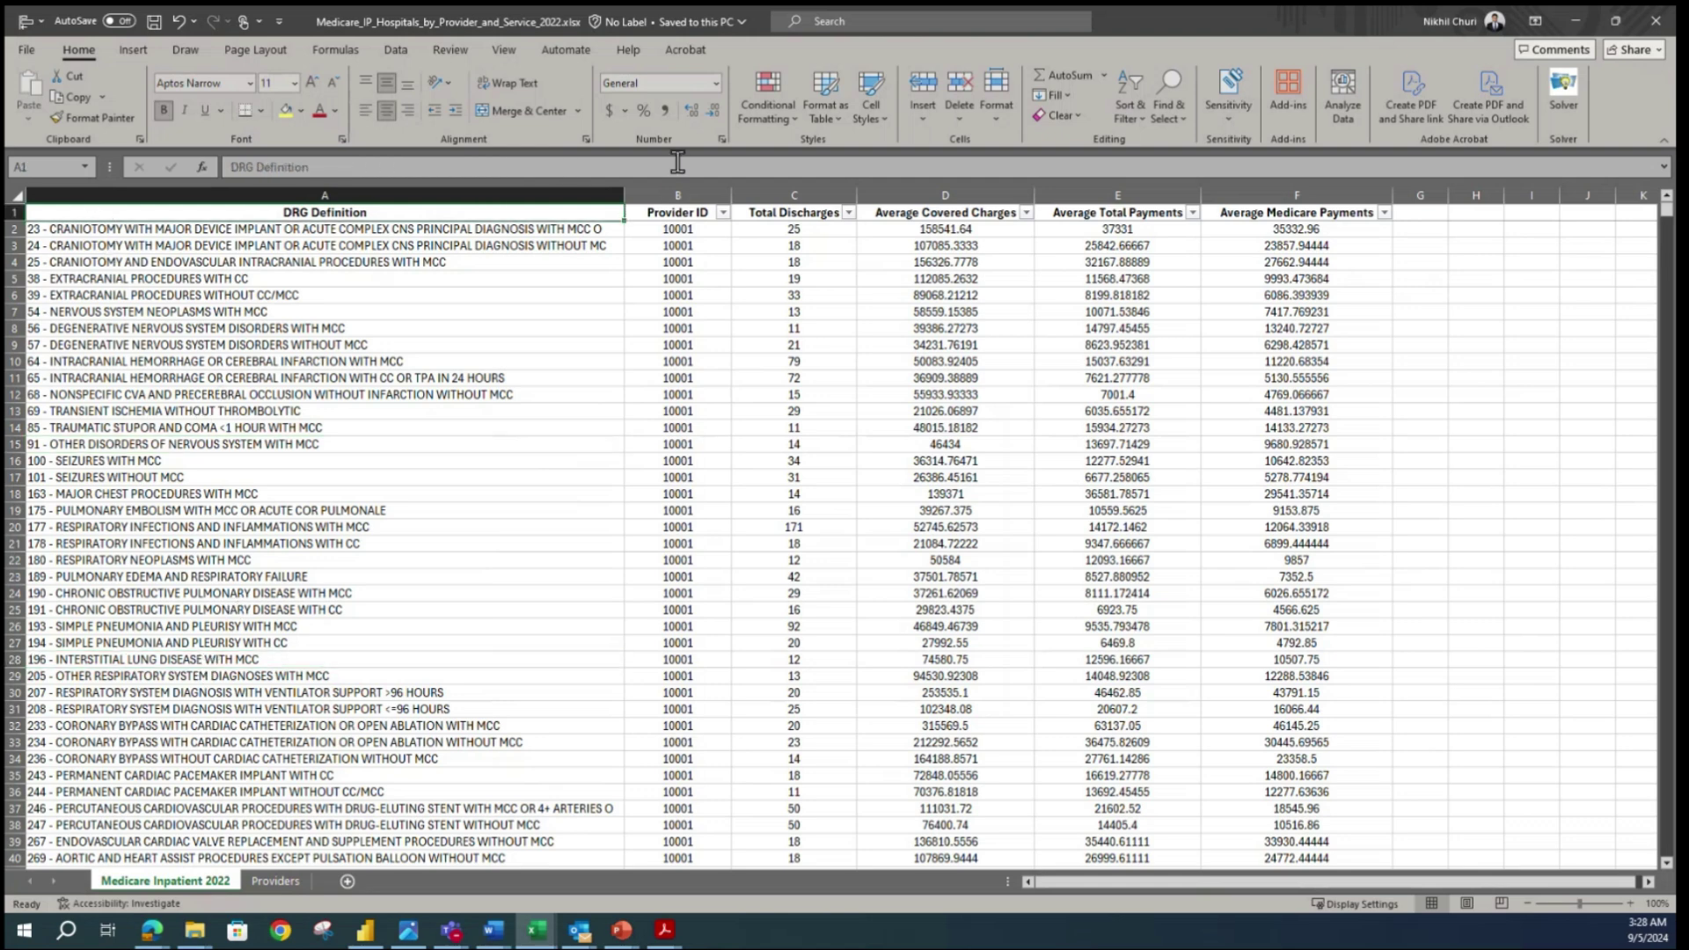
key(ctrl+shift+Right)
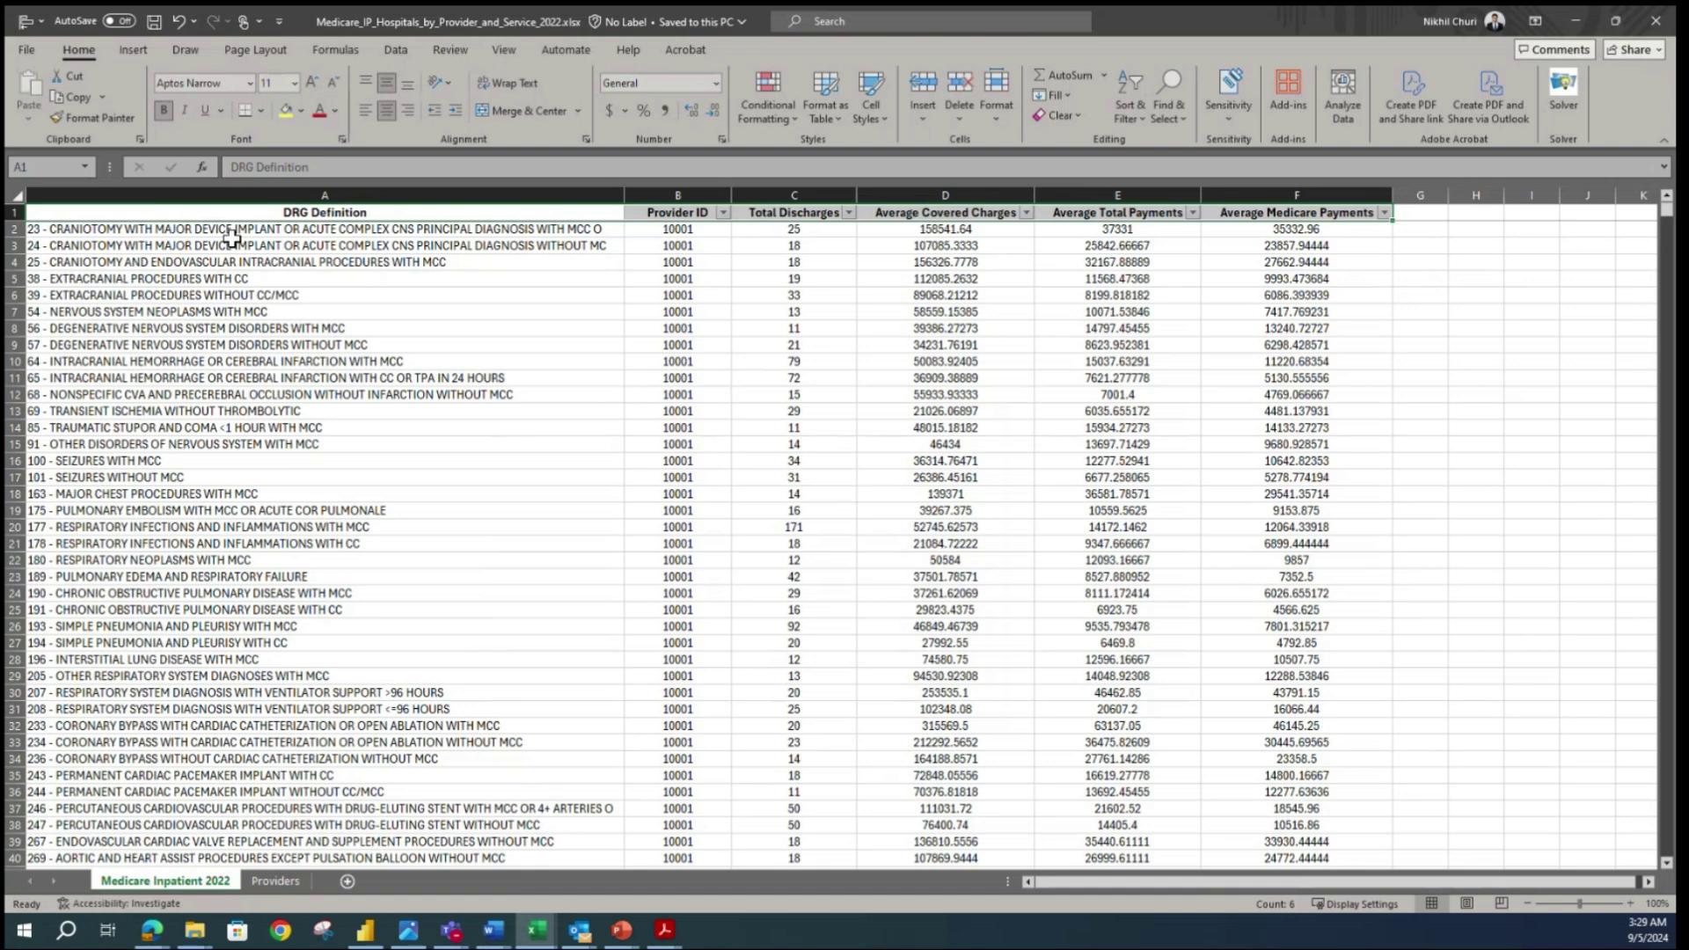
key(ctrl+shift+Down)
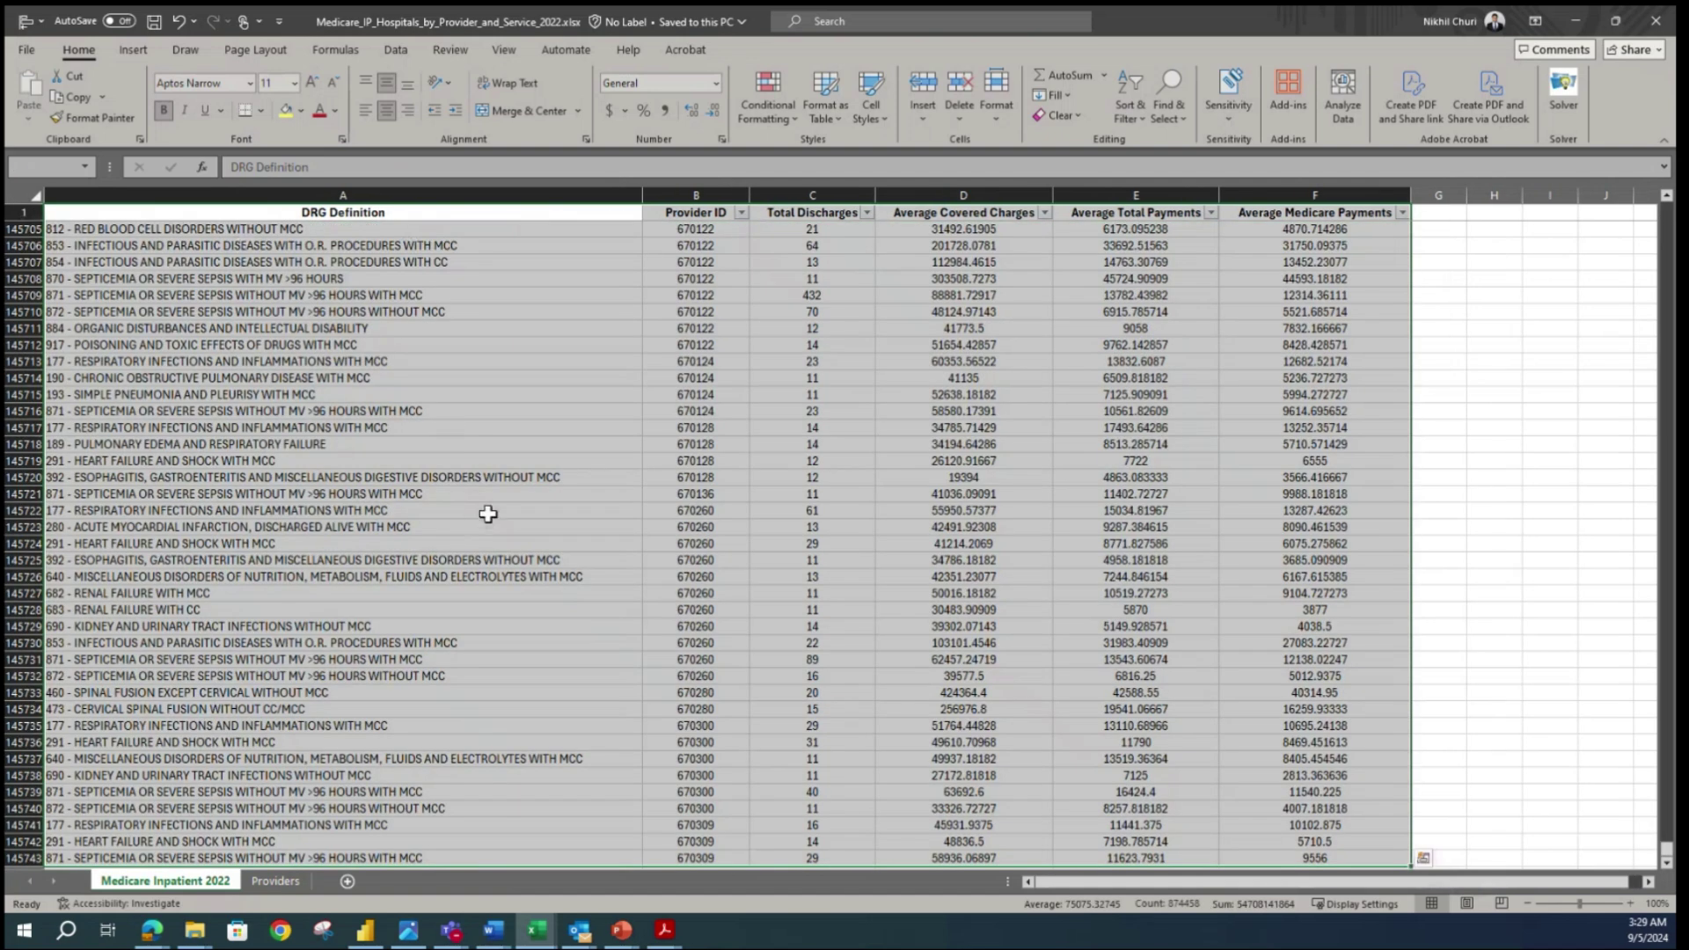
scroll(449, 484, down, 4)
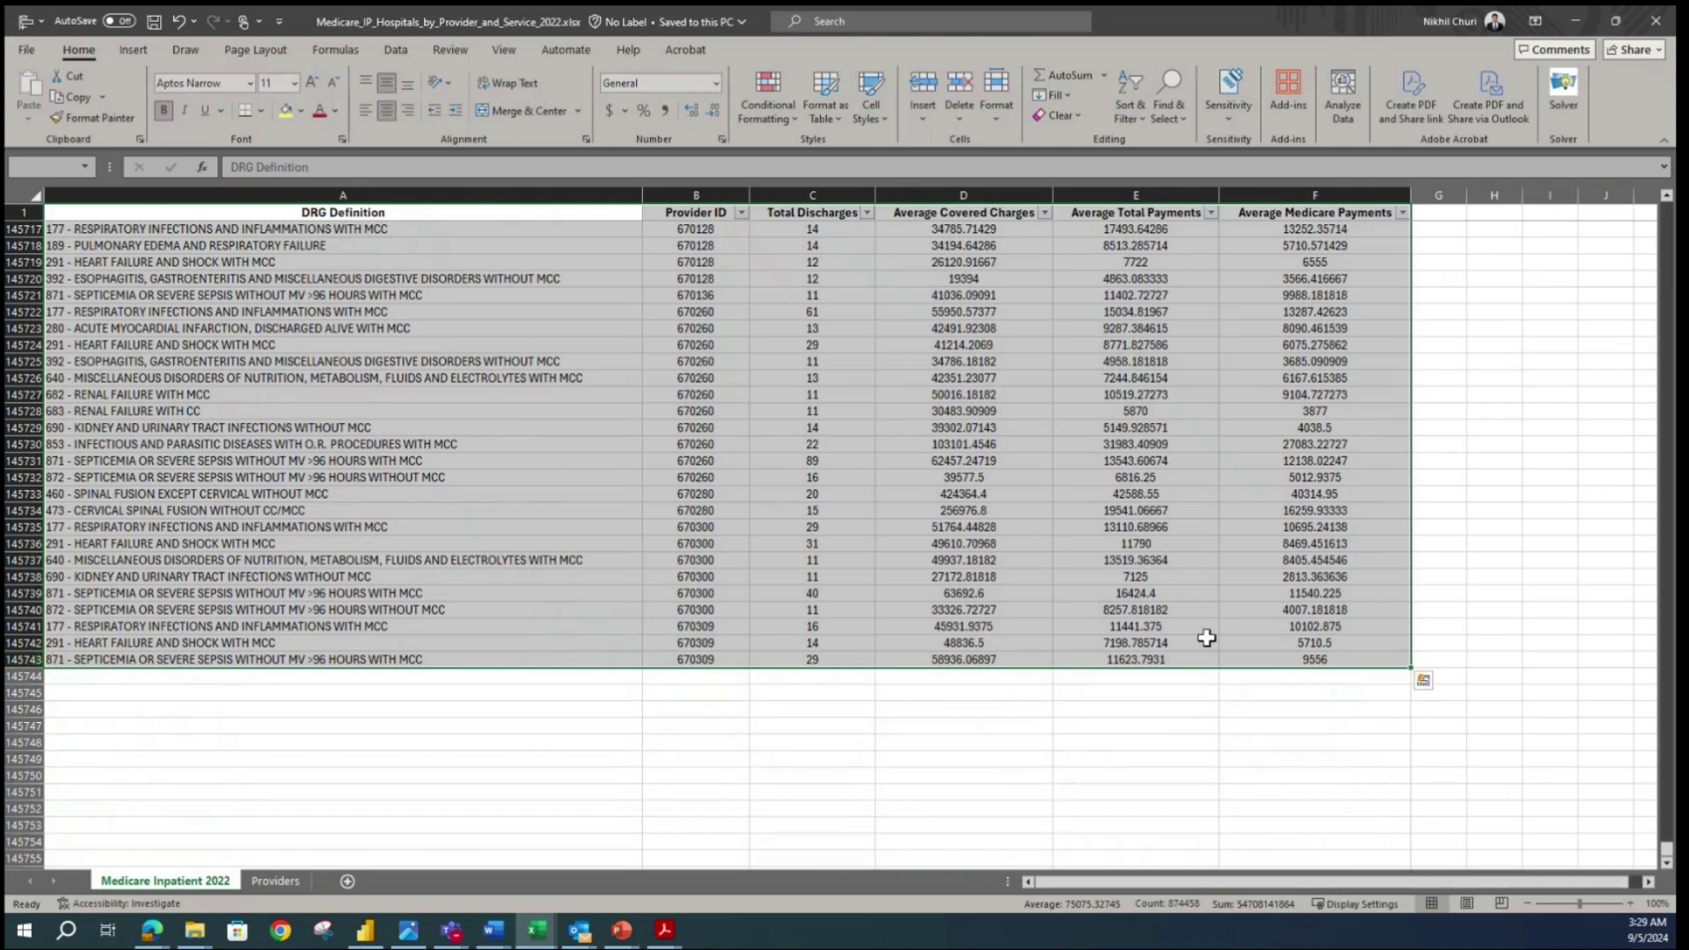
drag(1666, 852, 1666, 211)
click(319, 511)
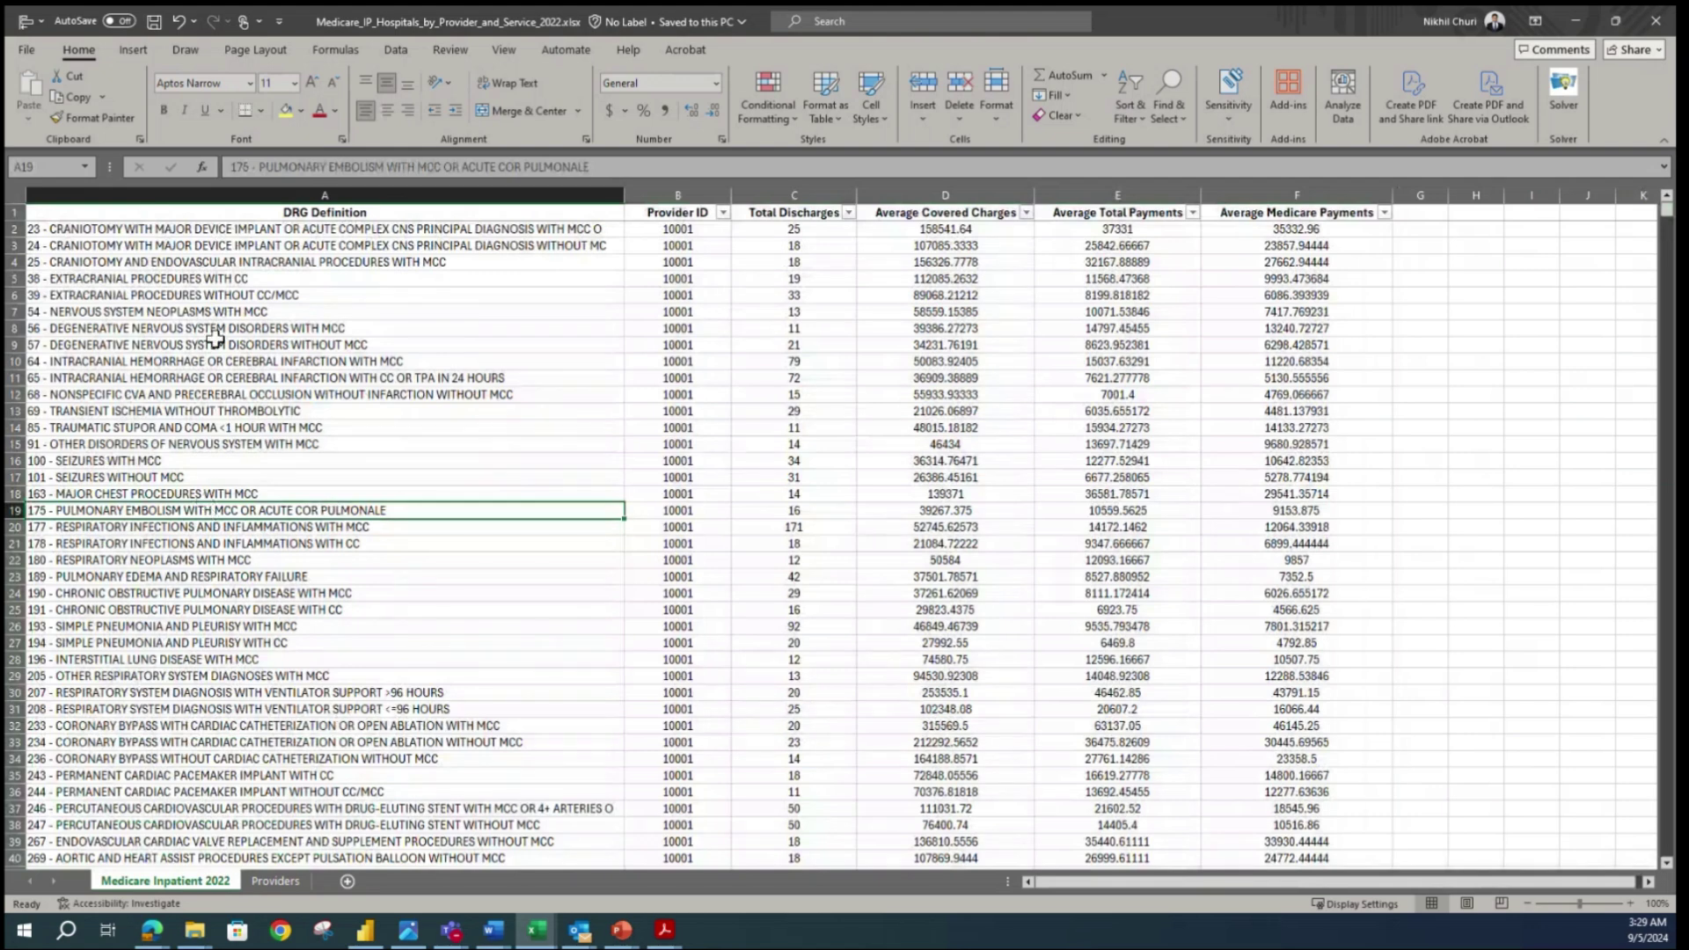
click(157, 22)
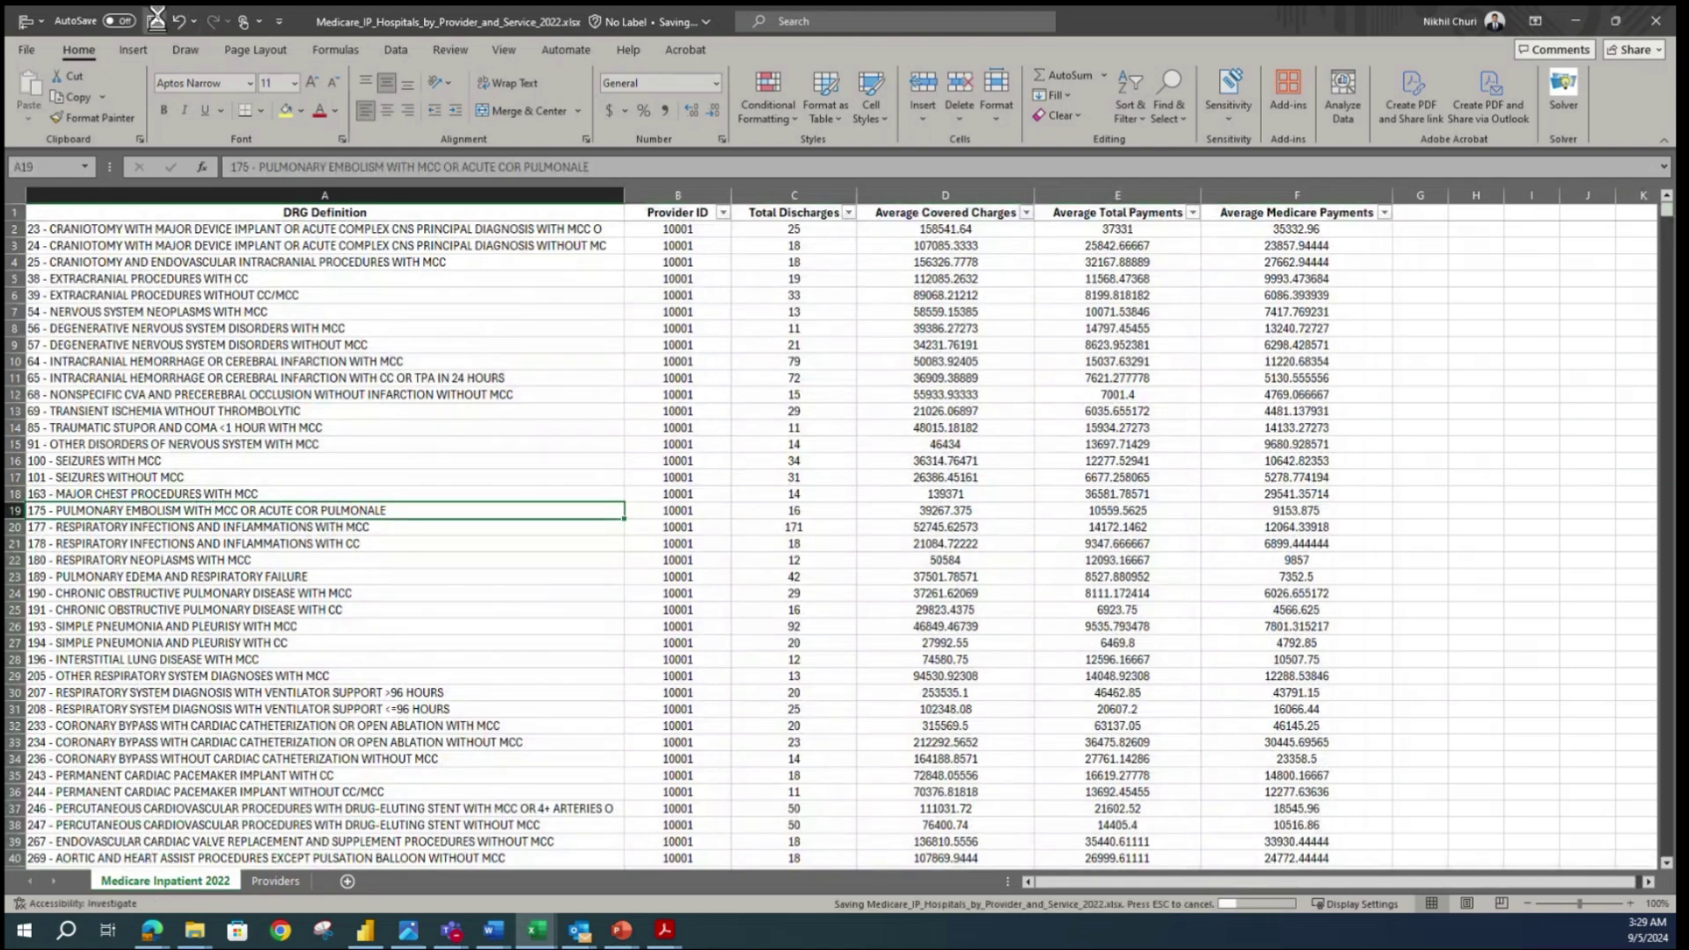
click(489, 359)
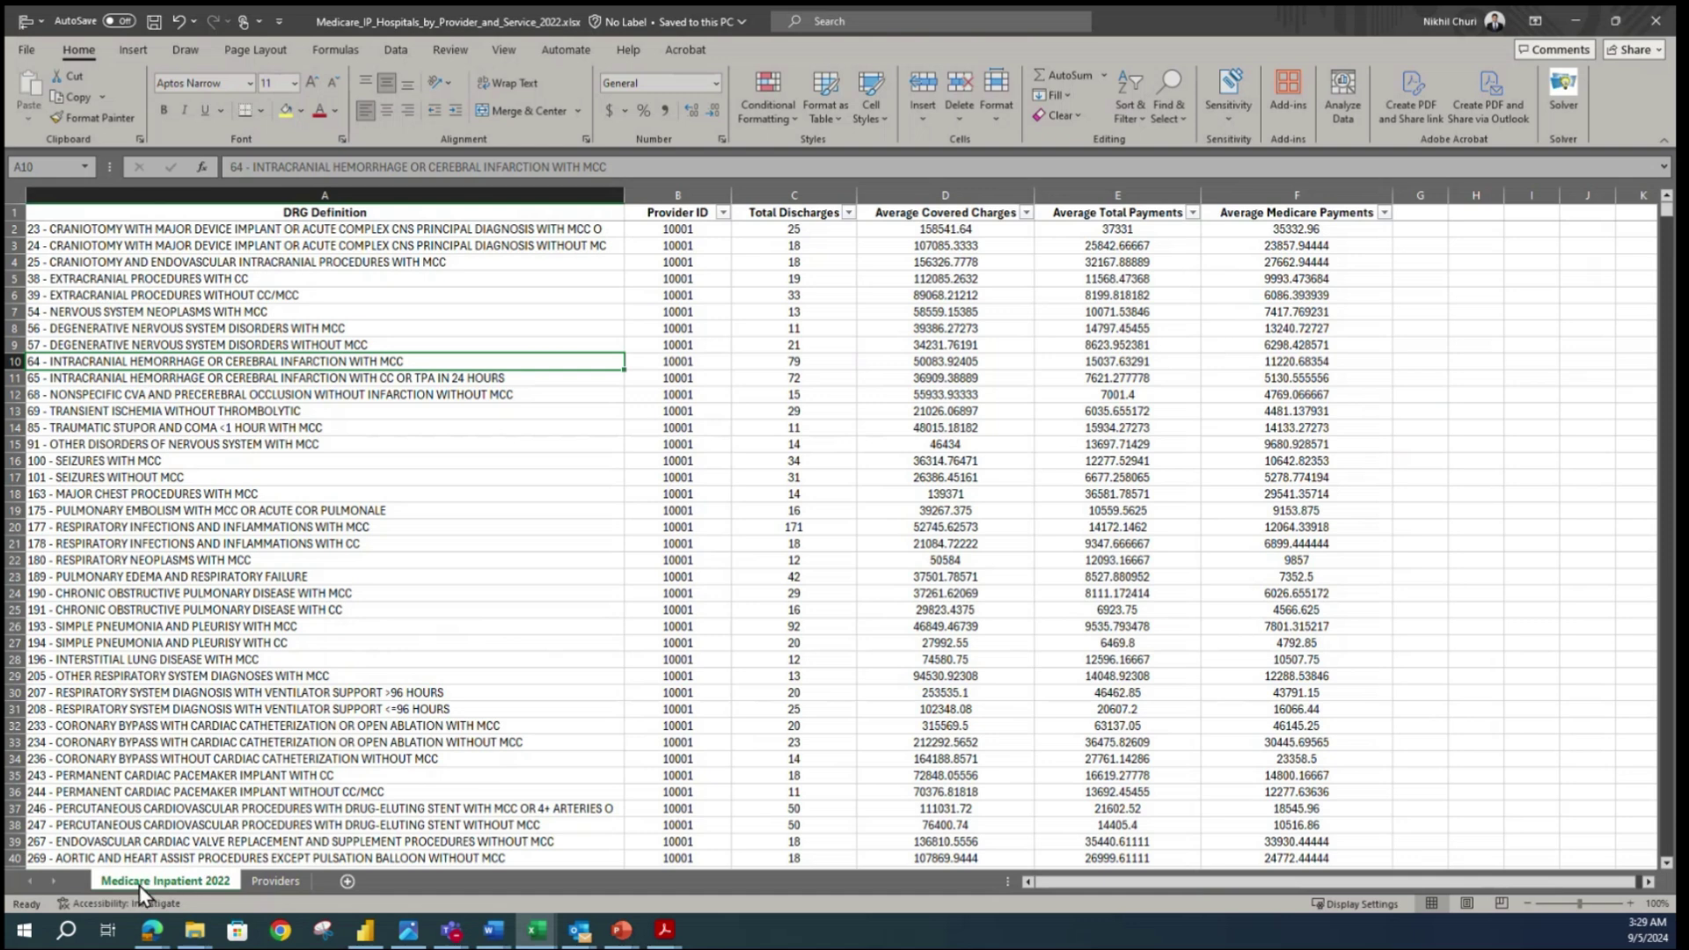
- Compare the Provider ID column on the Providers sheet with the one on the Medicare Inpatient 2022 sheet
click(268, 882)
click(90, 304)
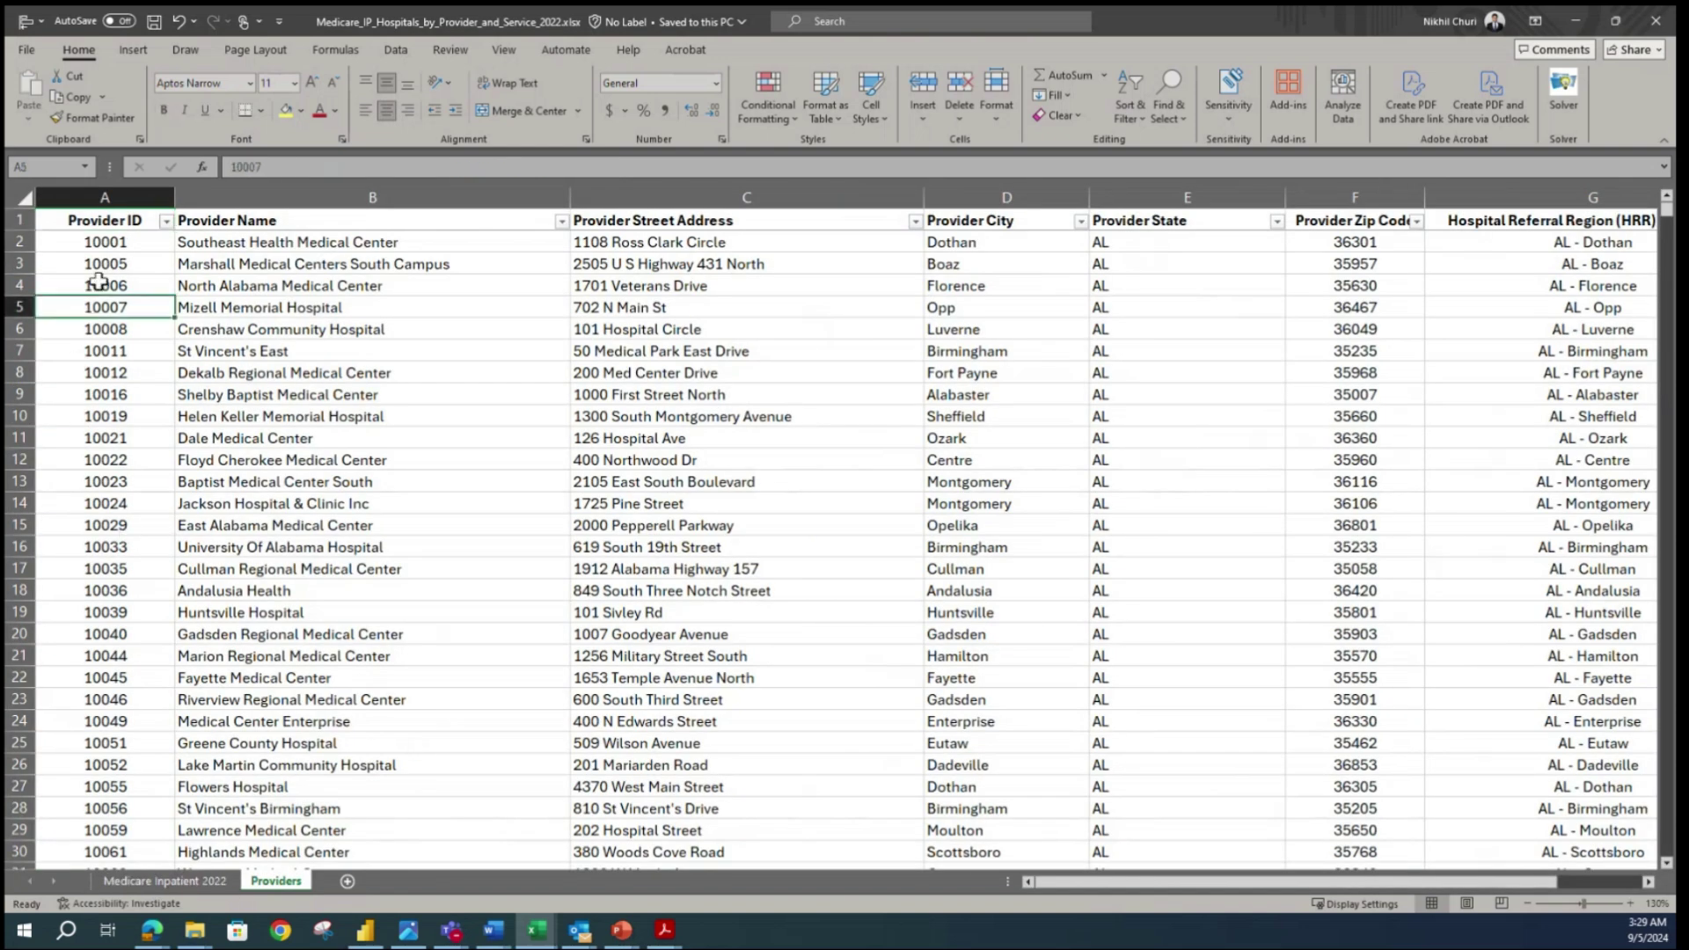
click(192, 883)
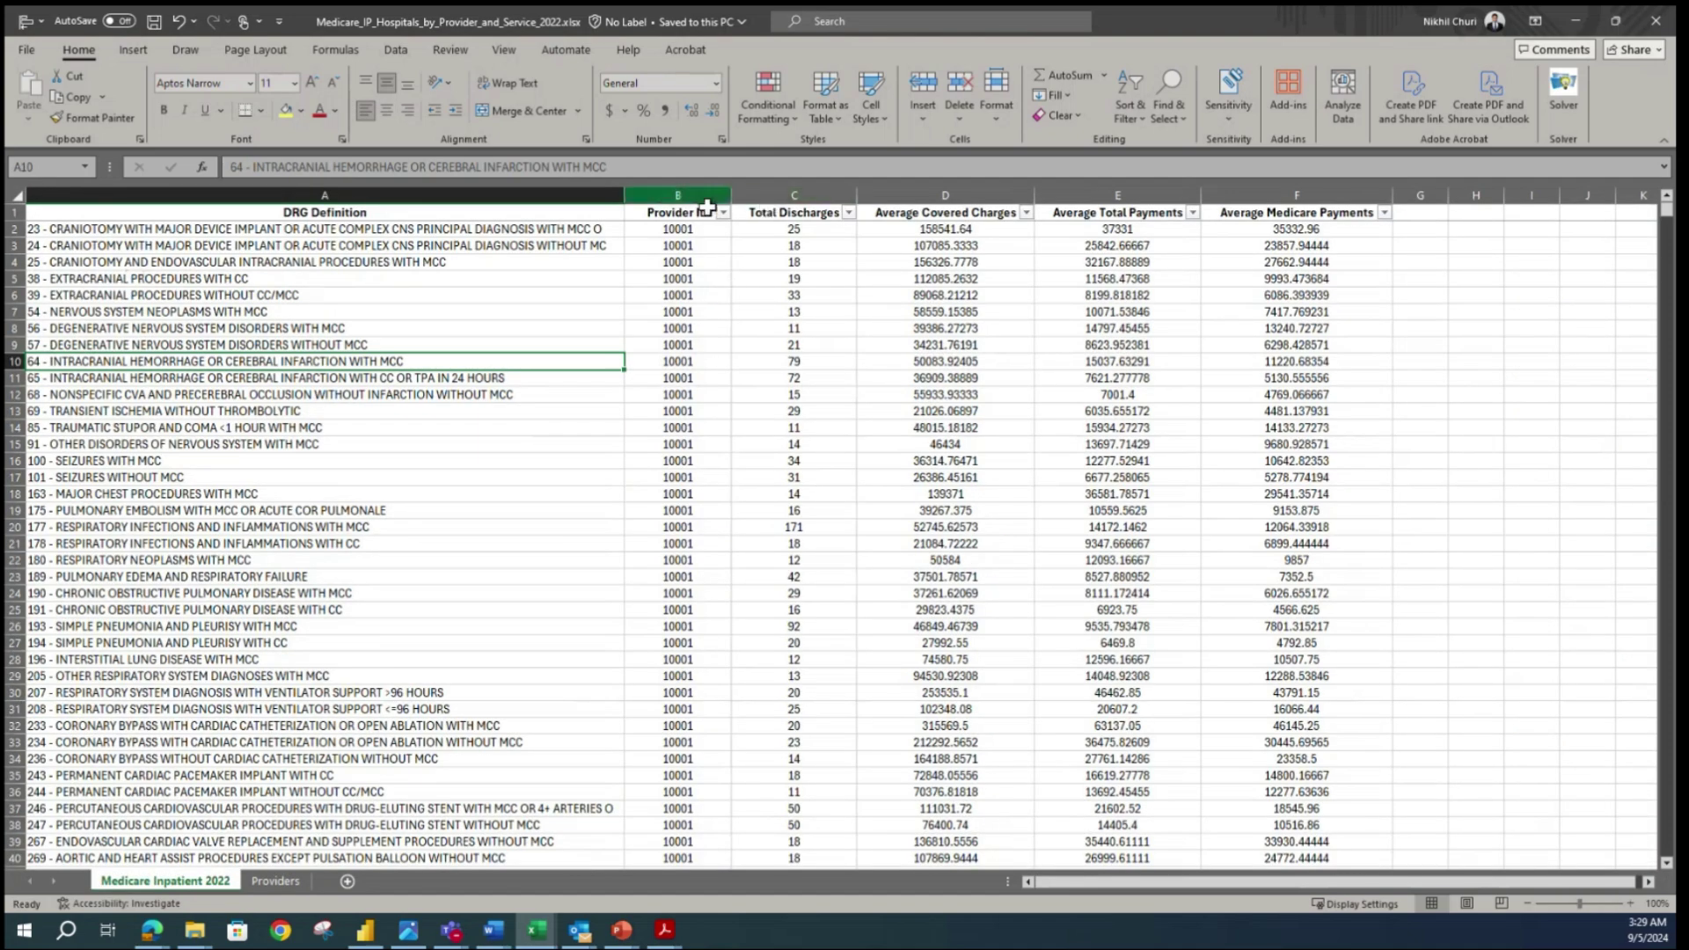
click(677, 244)
scroll(704, 352, down, 6)
scroll(717, 365, up, 6)
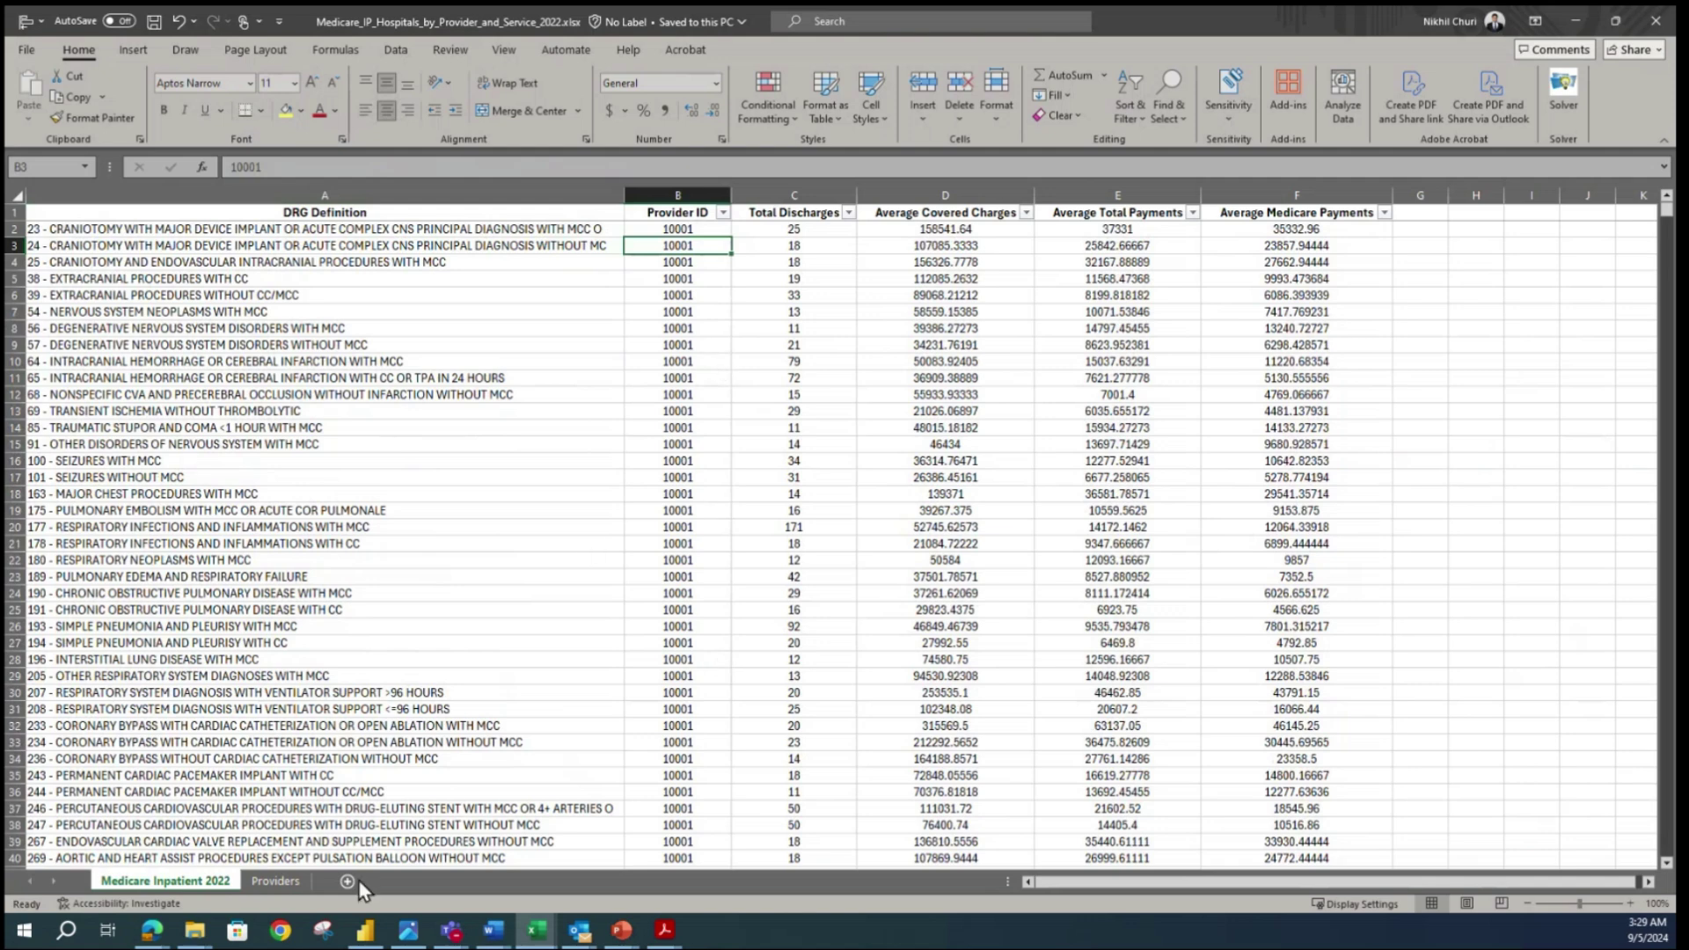
- Glance at the Providers sheet and review the columns and rows of the Medicare Inpatient 2022 sheet
click(276, 881)
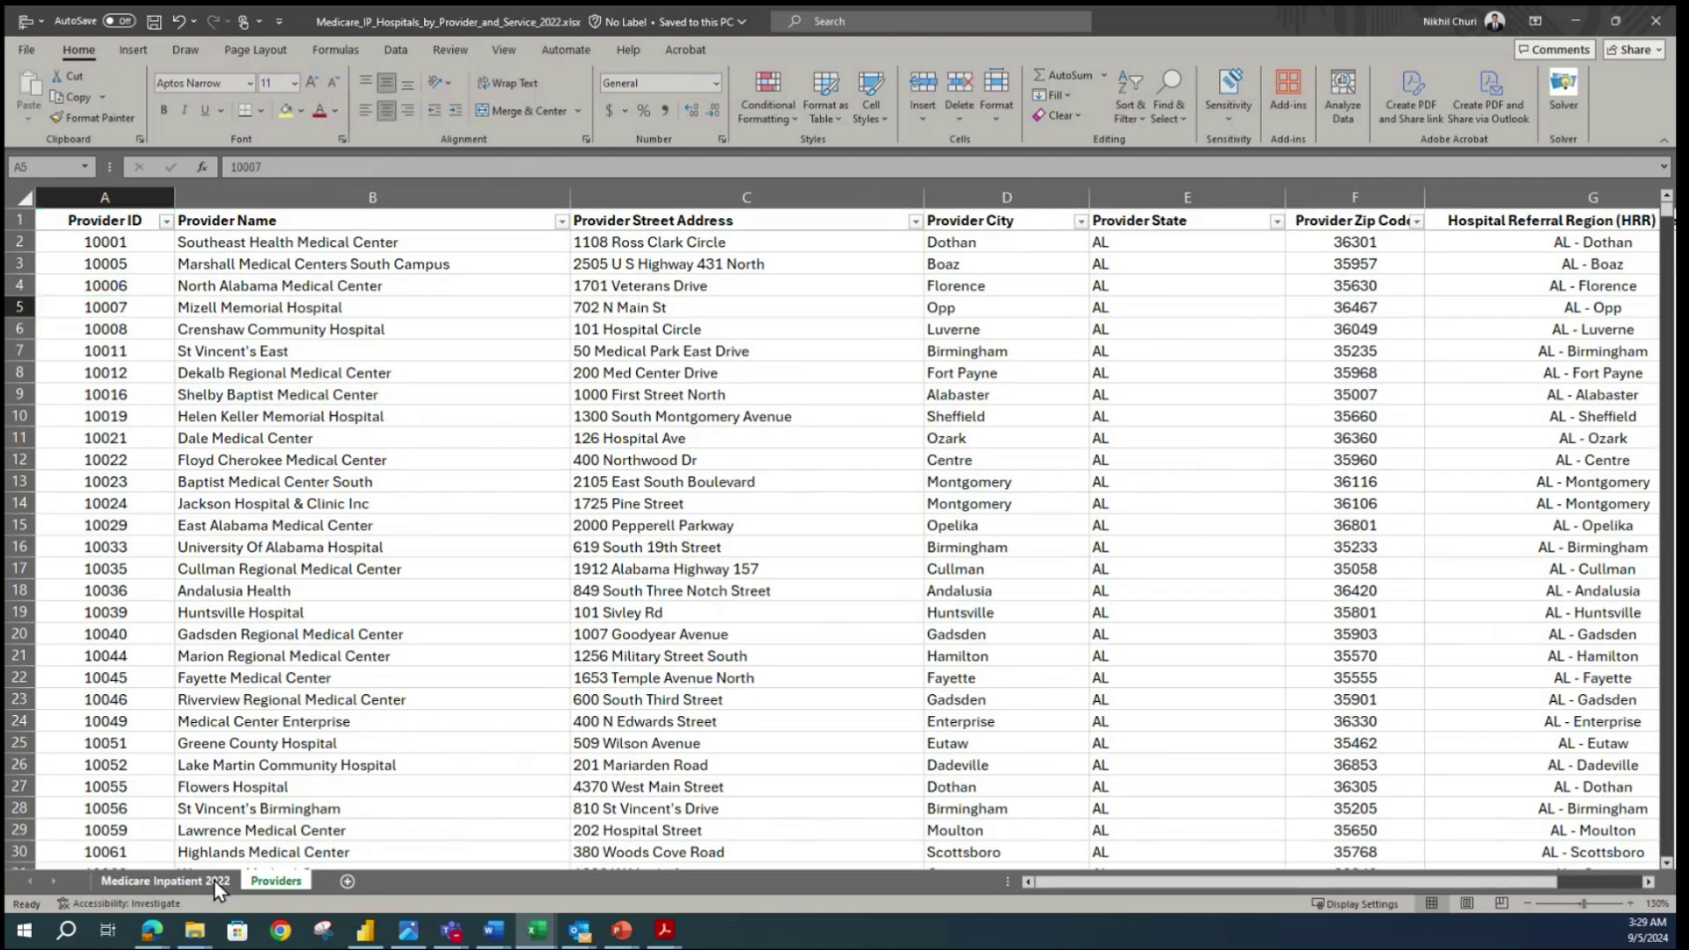
click(164, 881)
click(717, 329)
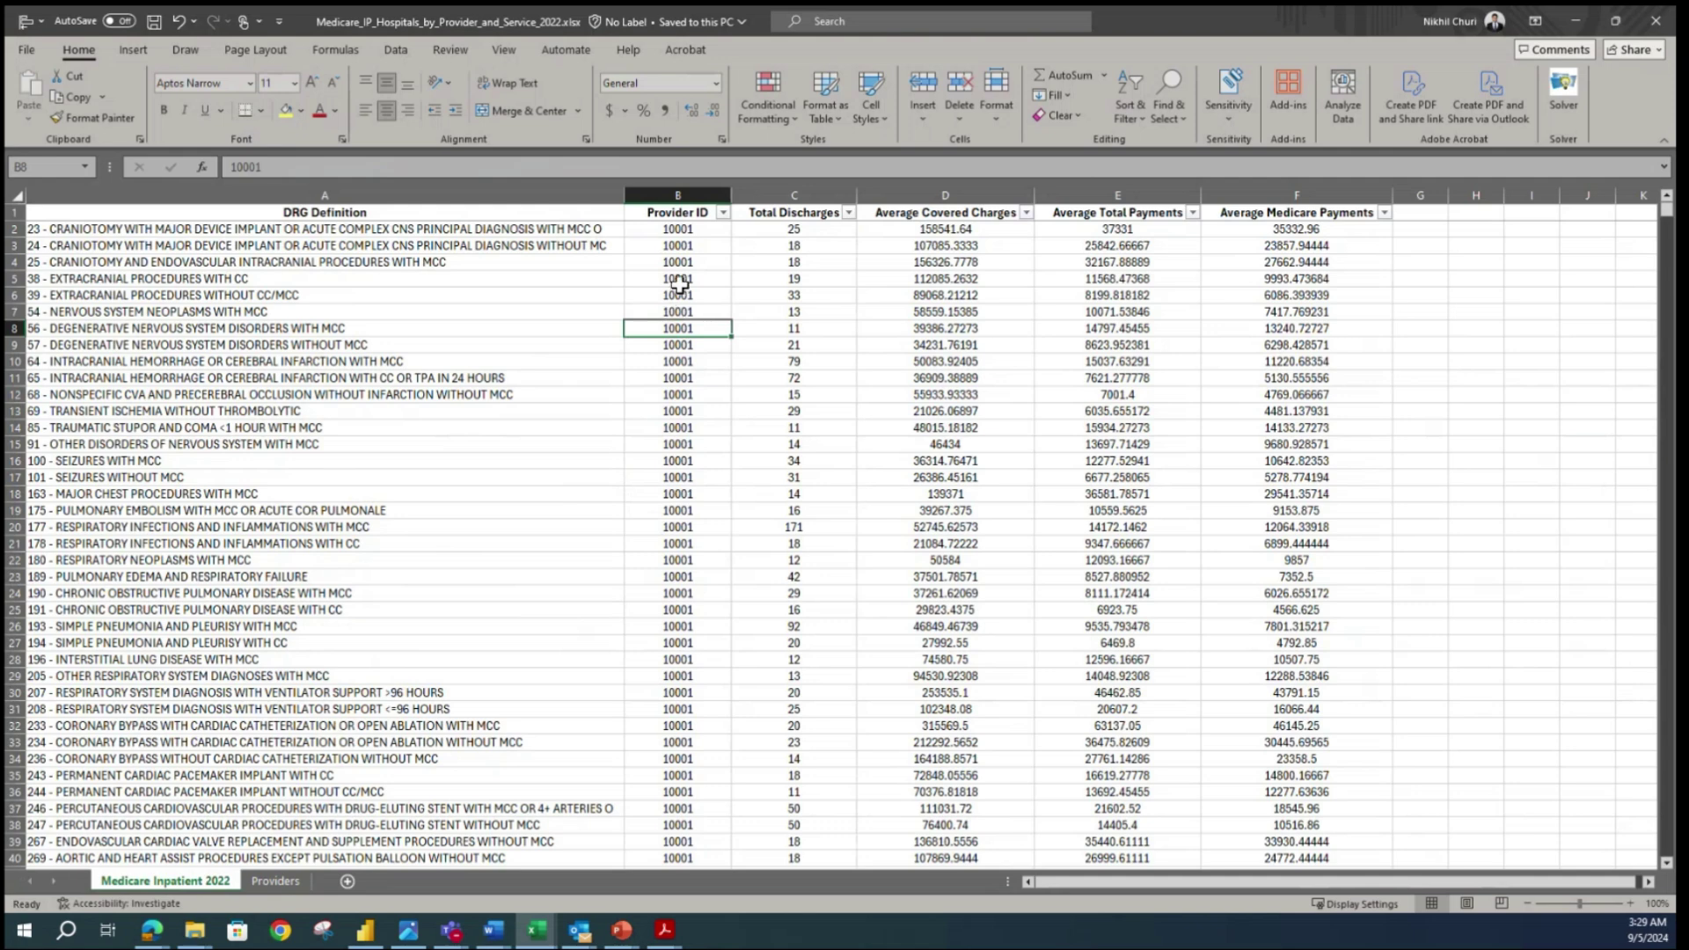
click(796, 344)
key(Right)
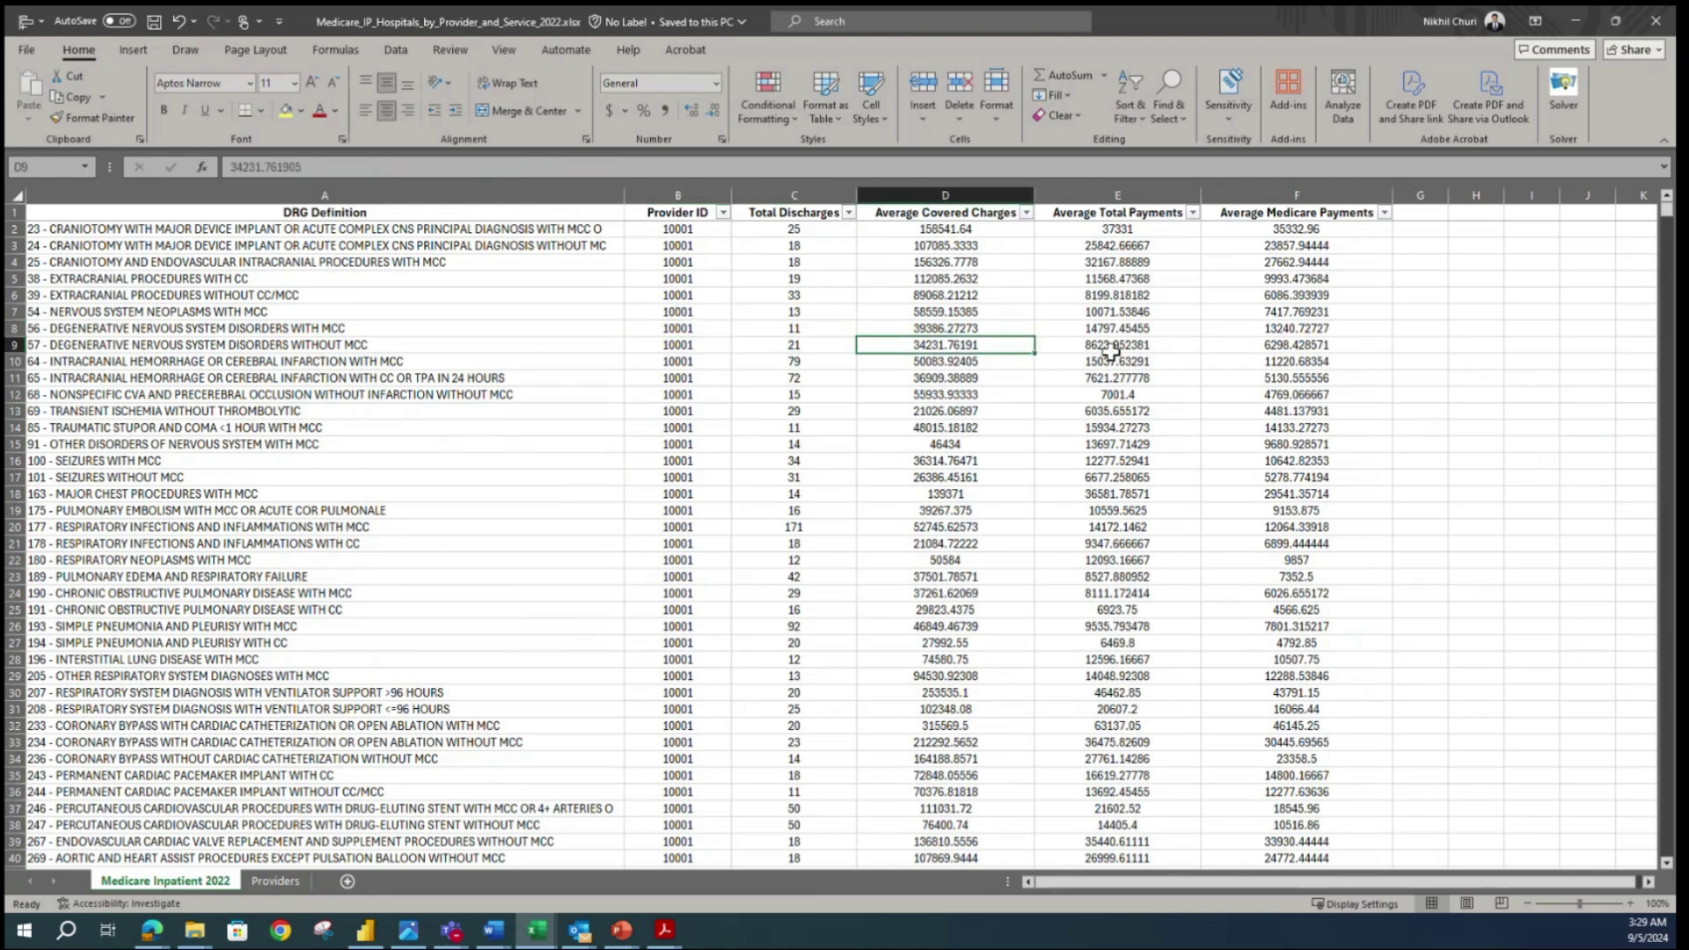
key(Right)
key(Right)
key(Right)
key(Down)
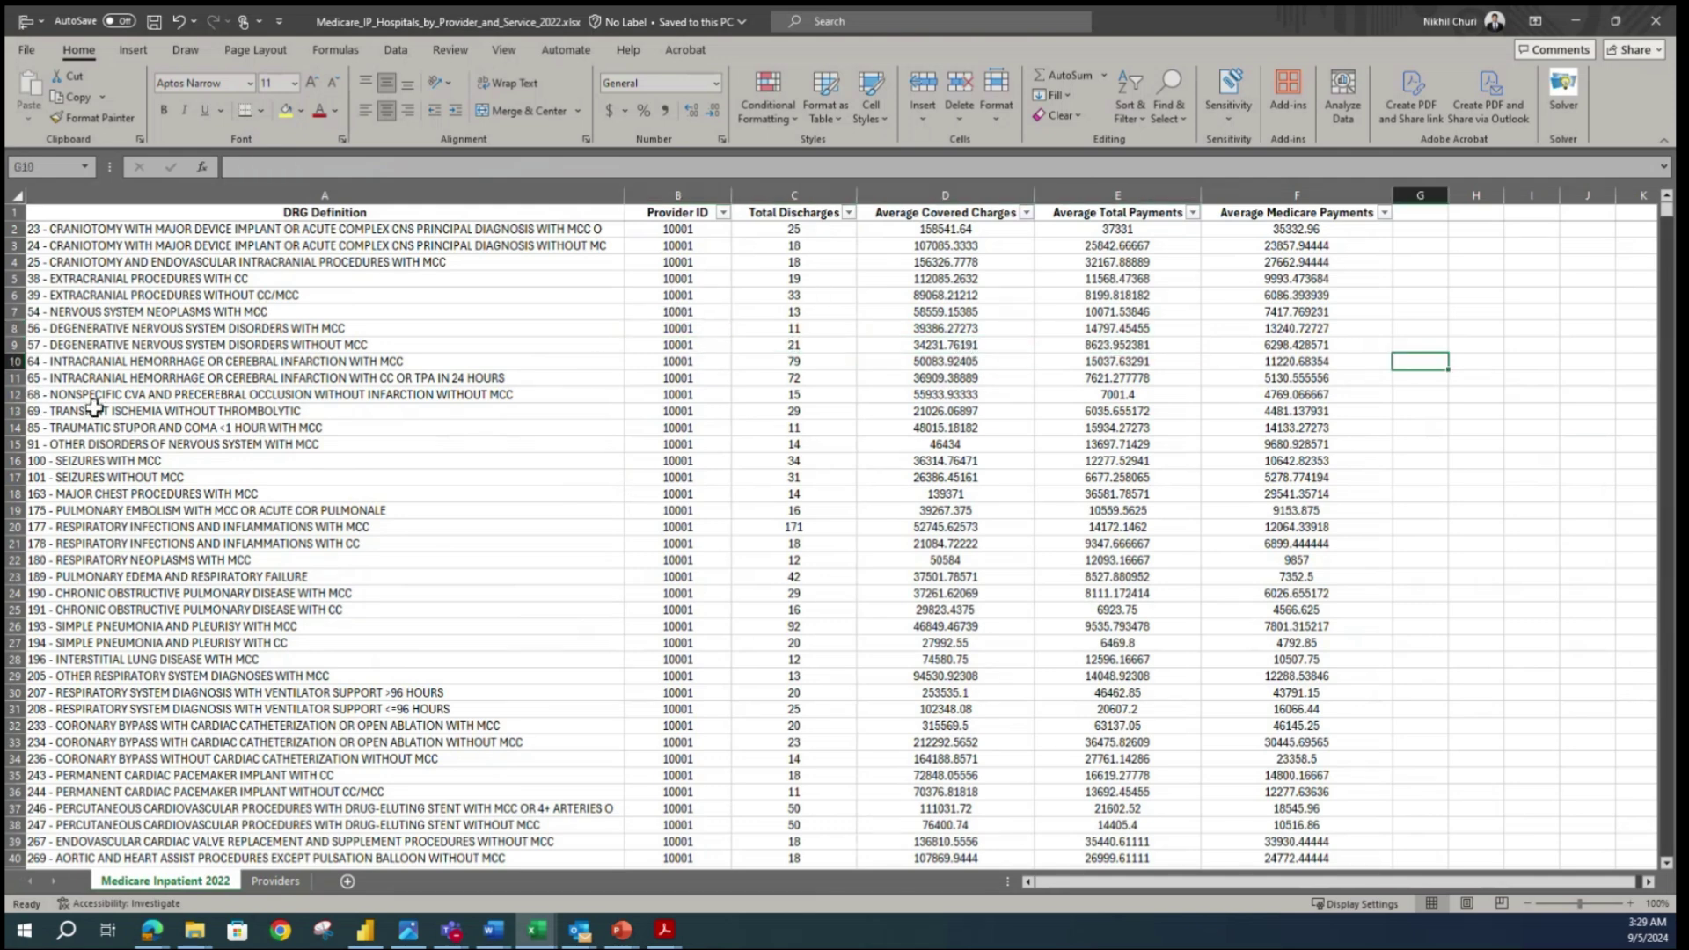
click(13, 395)
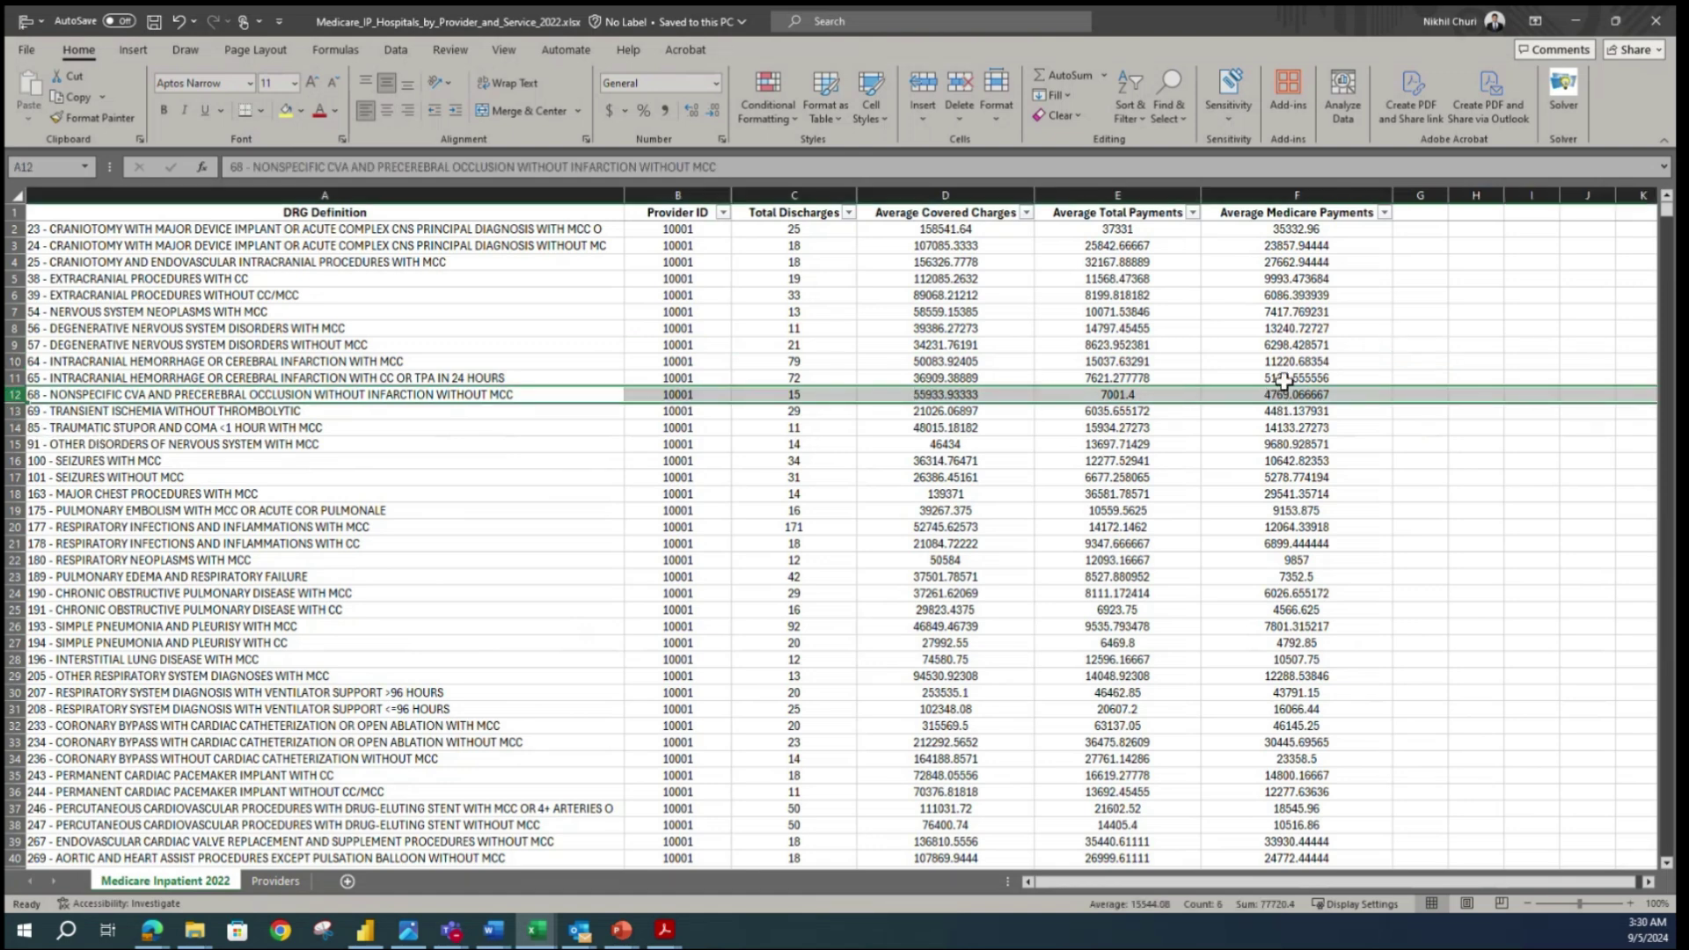
scroll(772, 378, down, 6)
scroll(771, 378, up, 6)
scroll(510, 422, down, 5)
scroll(510, 422, up, 5)
- Save the workbook with the Medicare Inpatient 2022 sheet open
drag(458, 345, 366, 295)
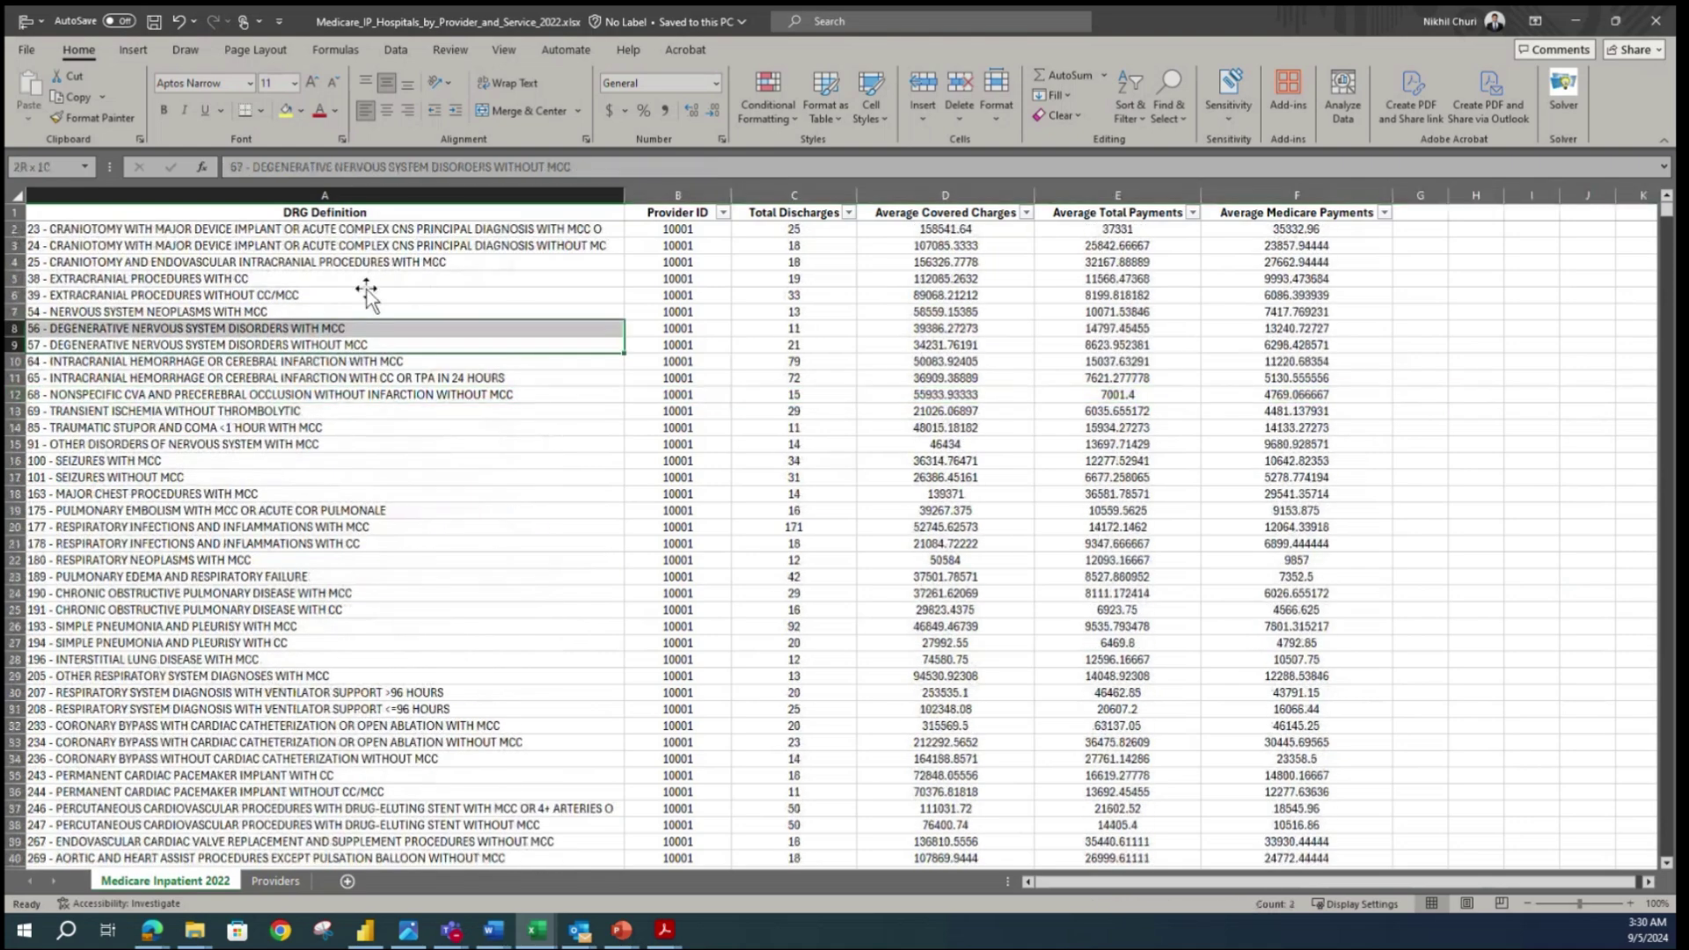
click(155, 26)
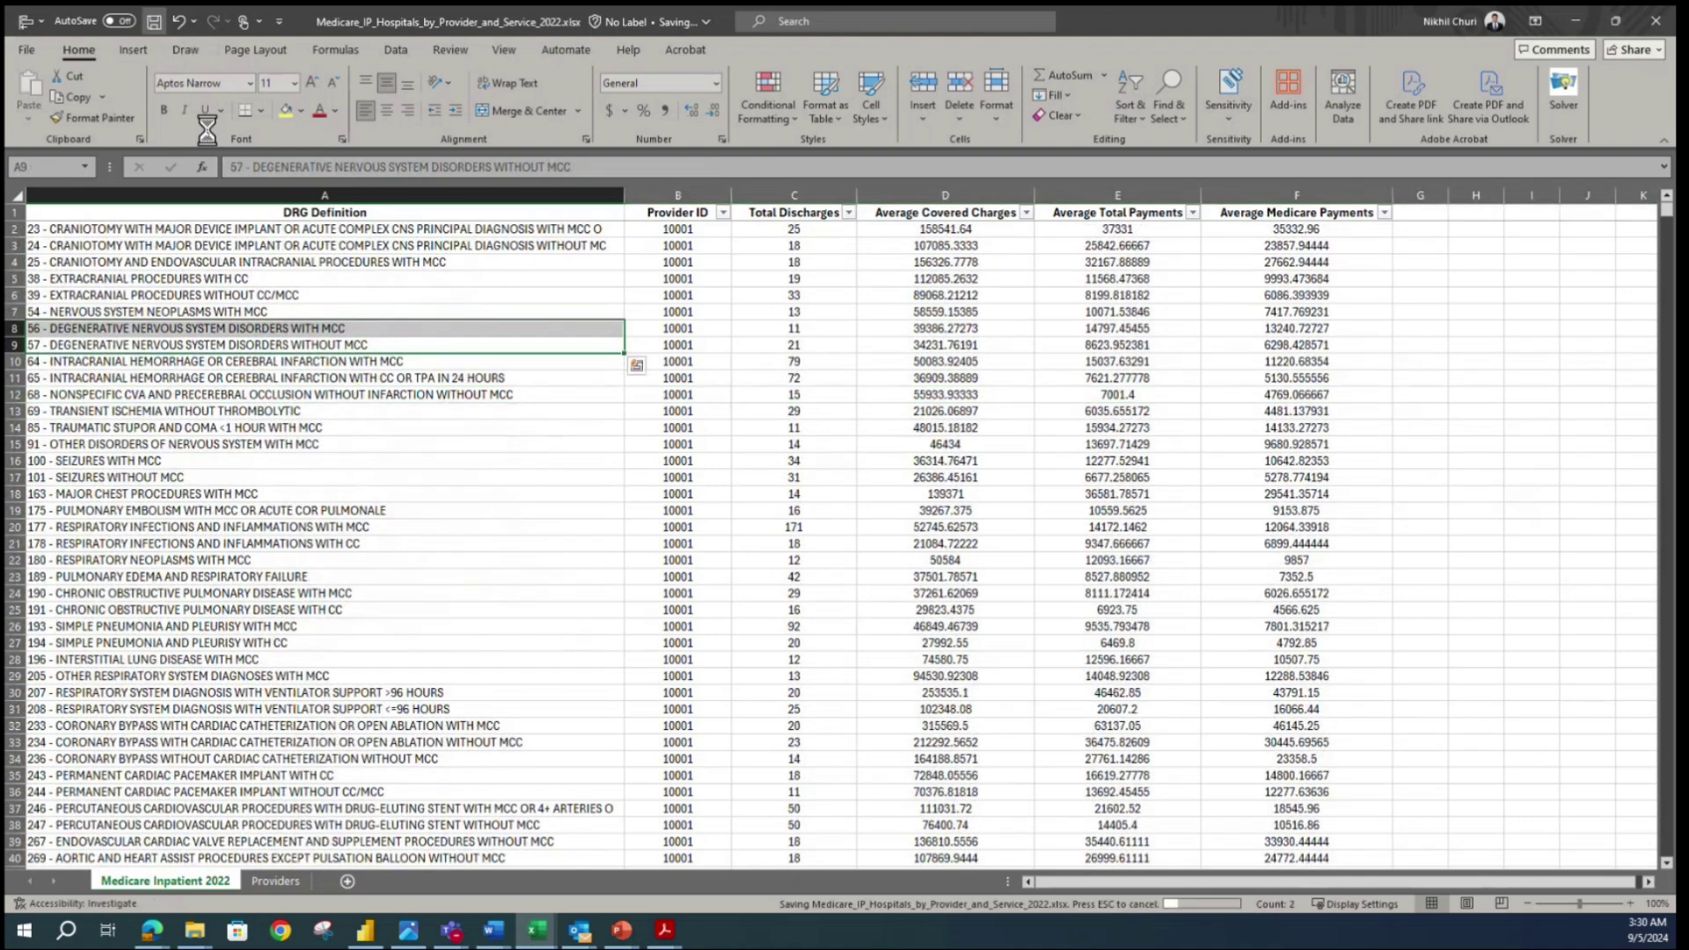
click(495, 262)
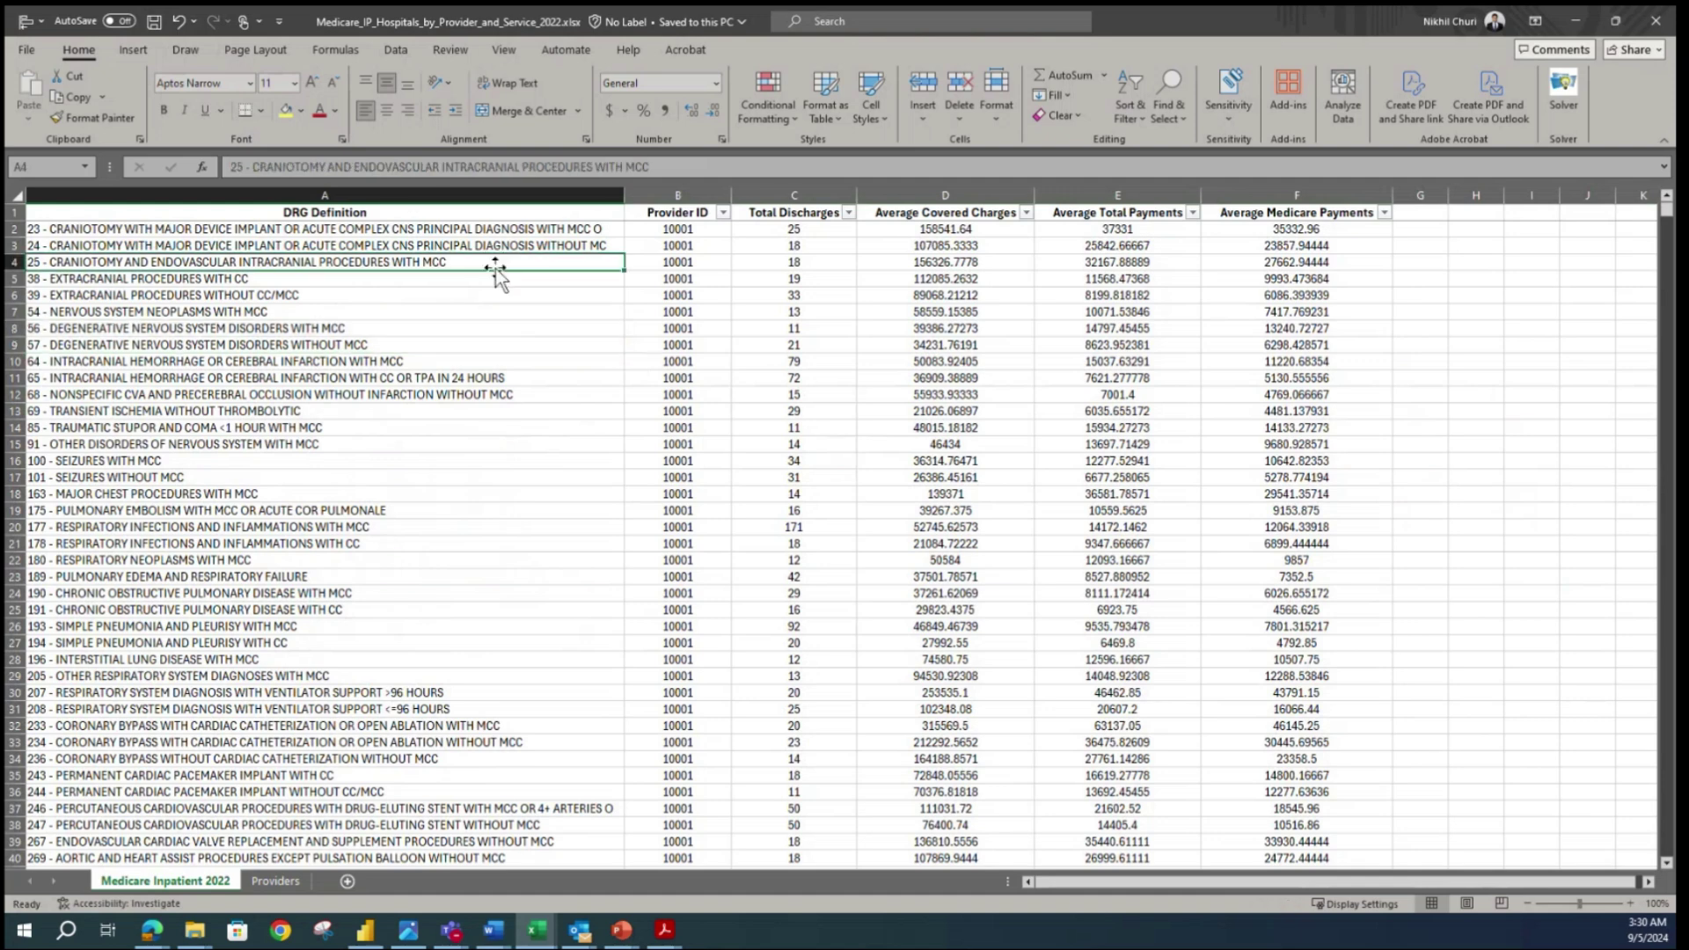
click(475, 462)
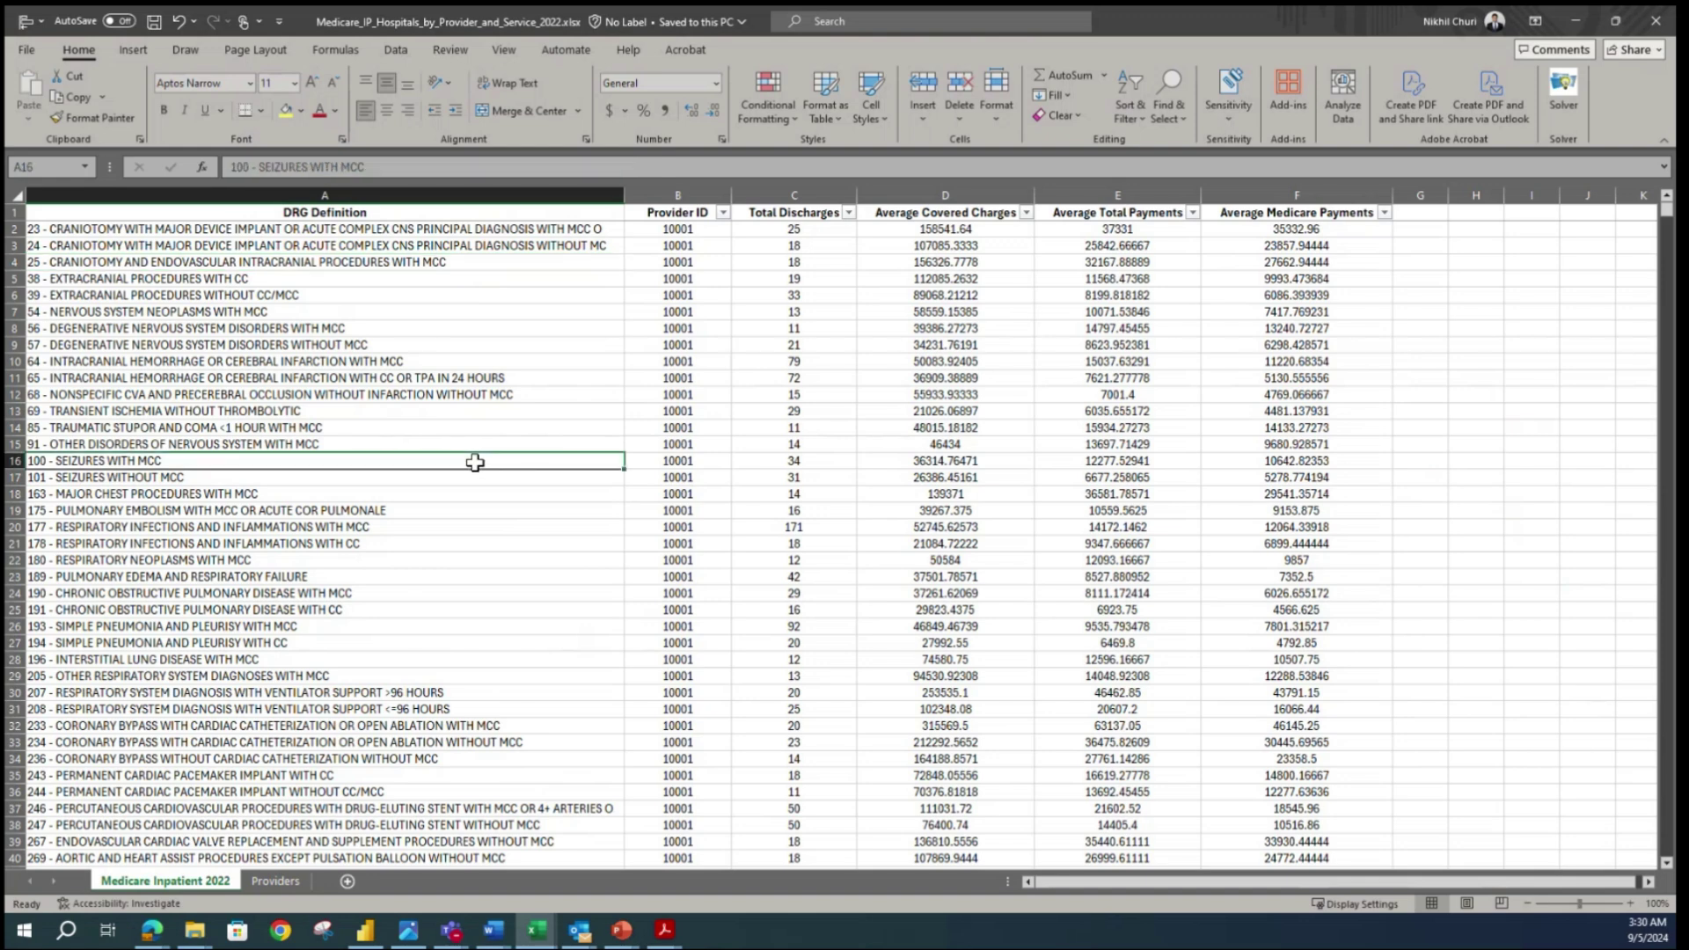
- Compare the Provider ID values on the Medicare Inpatient 2022 sheet with those on the Providers sheet
click(684, 525)
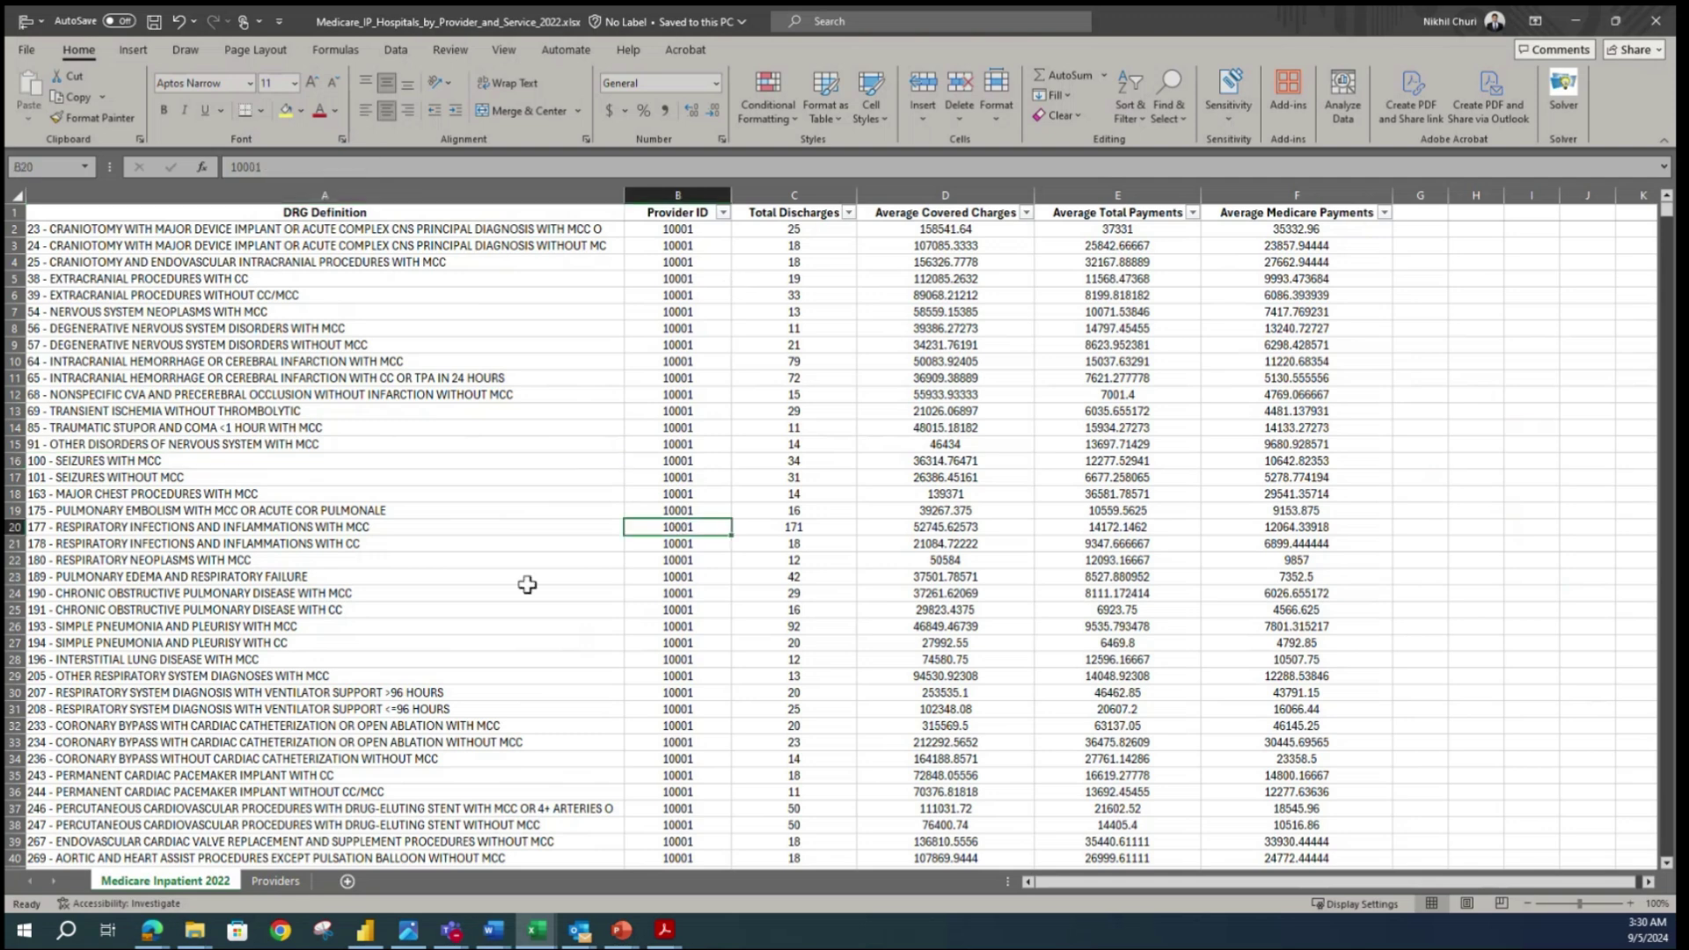
click(297, 882)
click(210, 881)
click(264, 882)
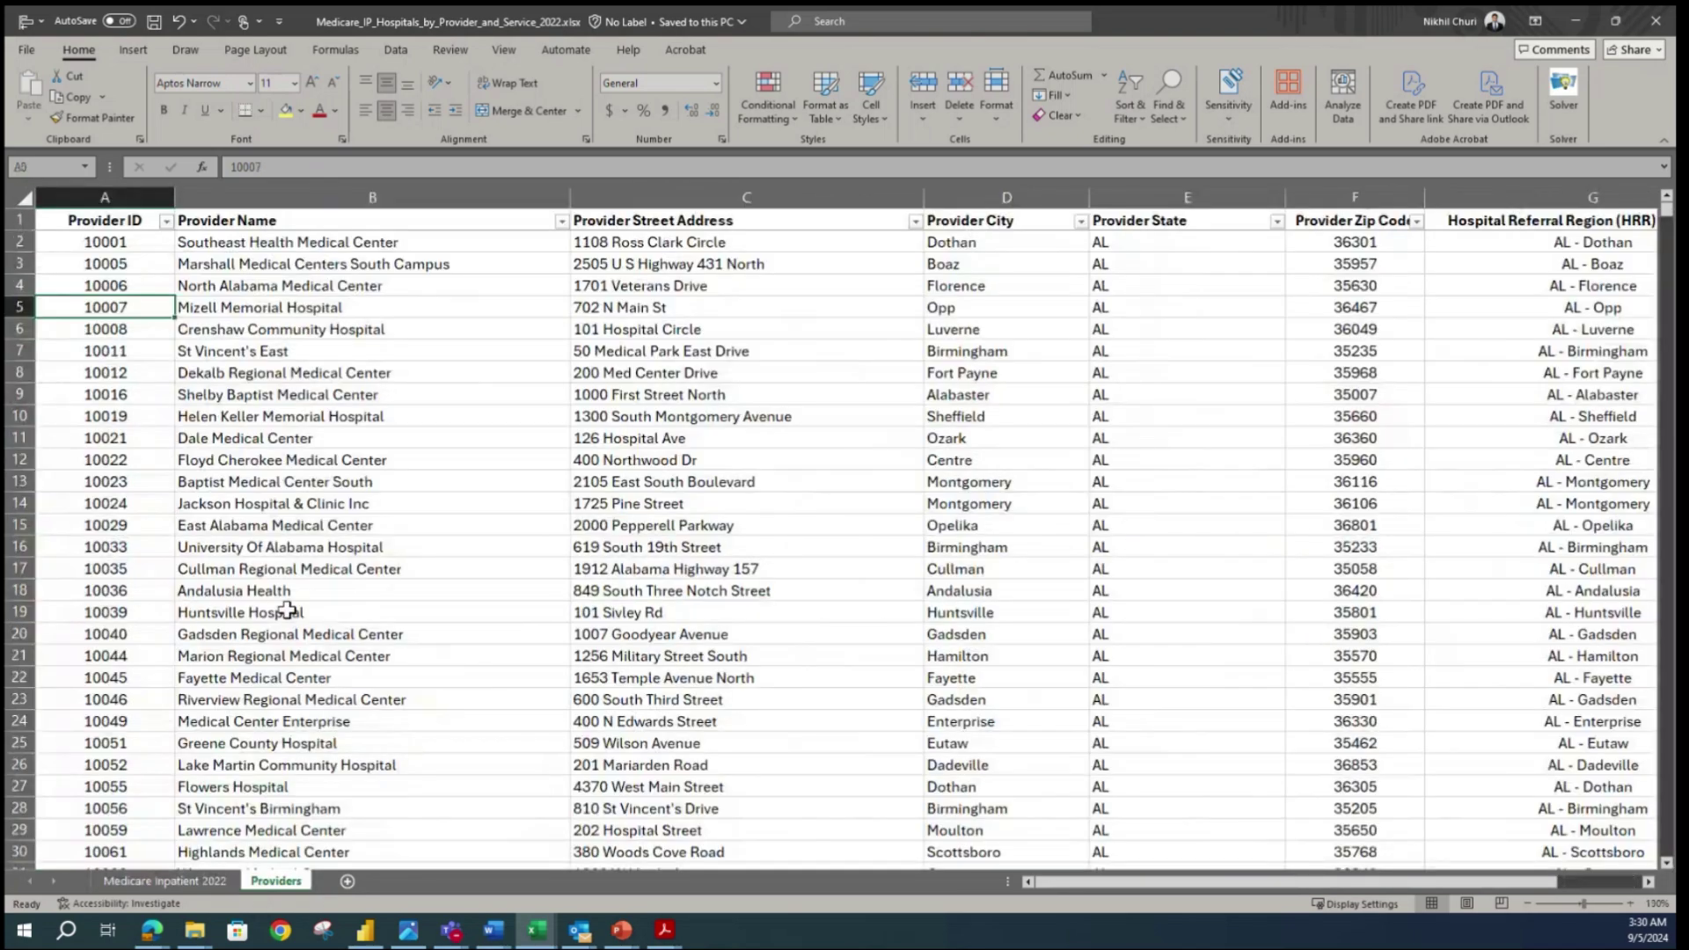
click(195, 884)
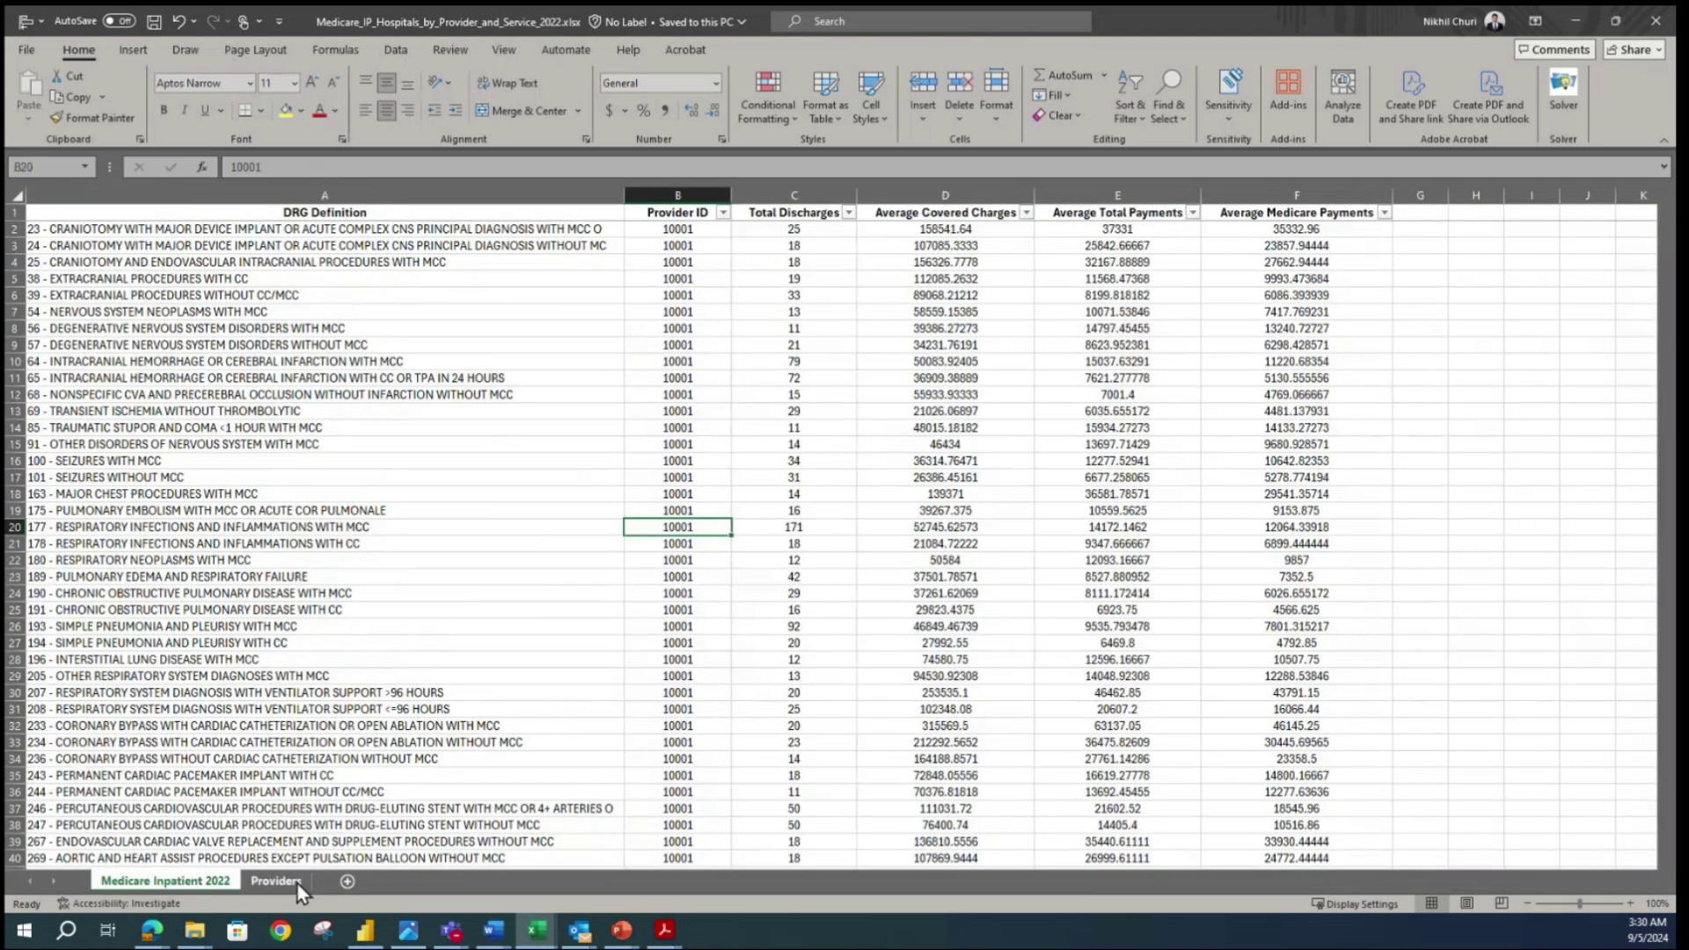
click(298, 882)
click(143, 392)
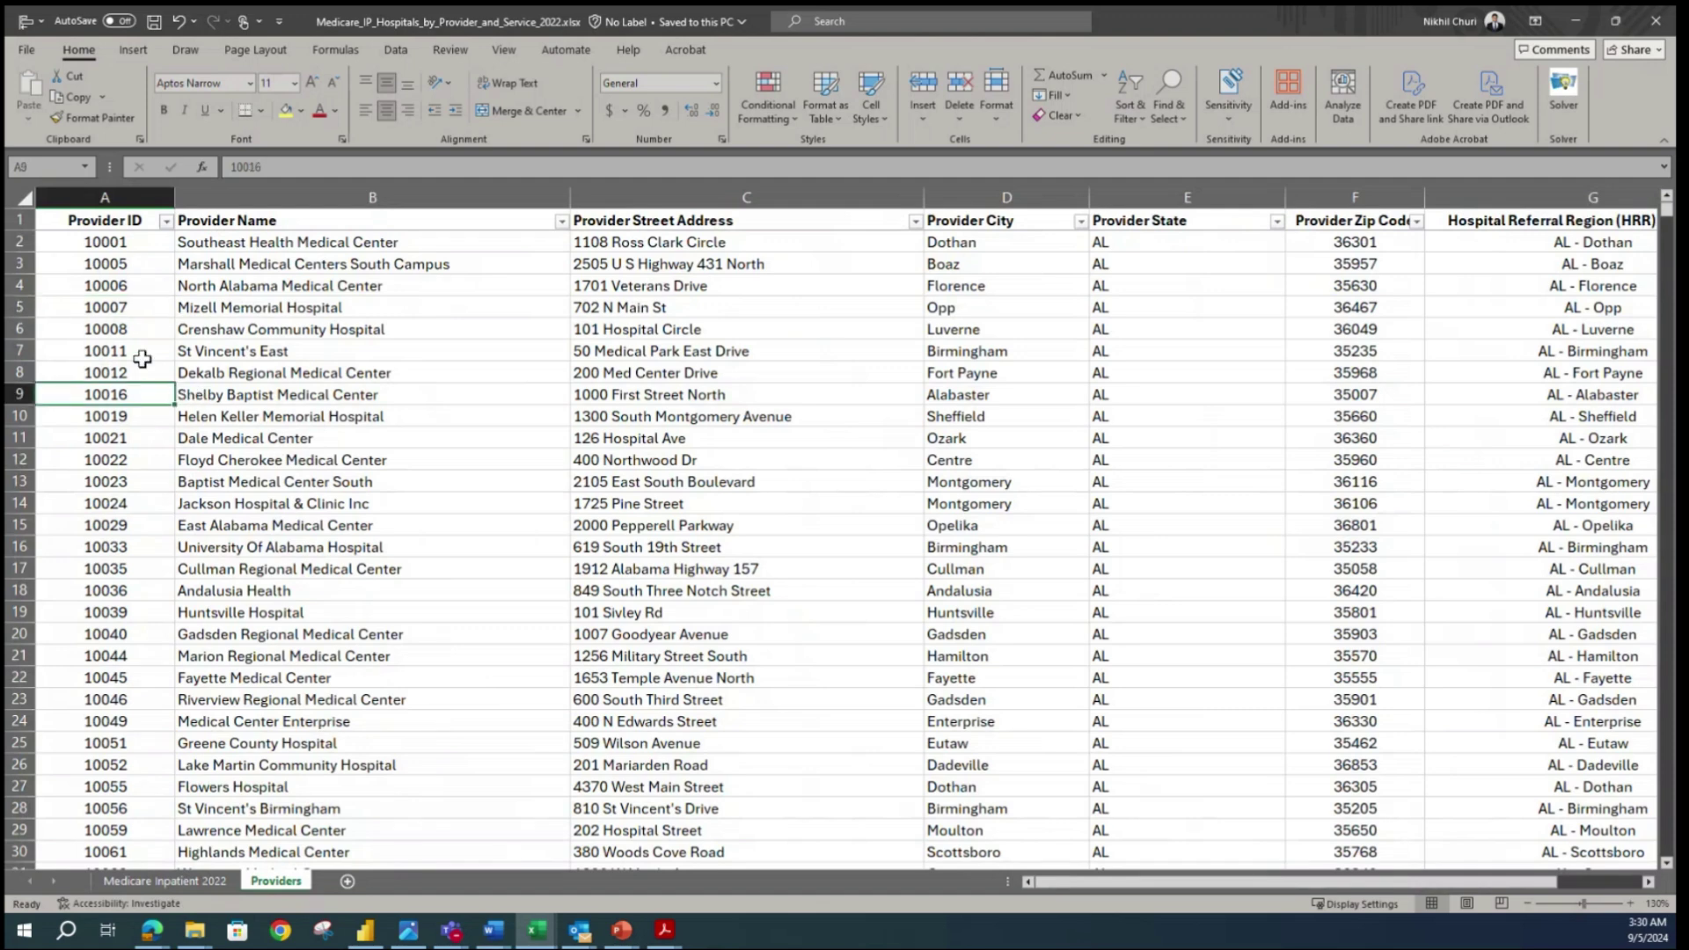
- Select the Providers header row from A1 across to check its columns, and return to the Provider ID column
click(81, 223)
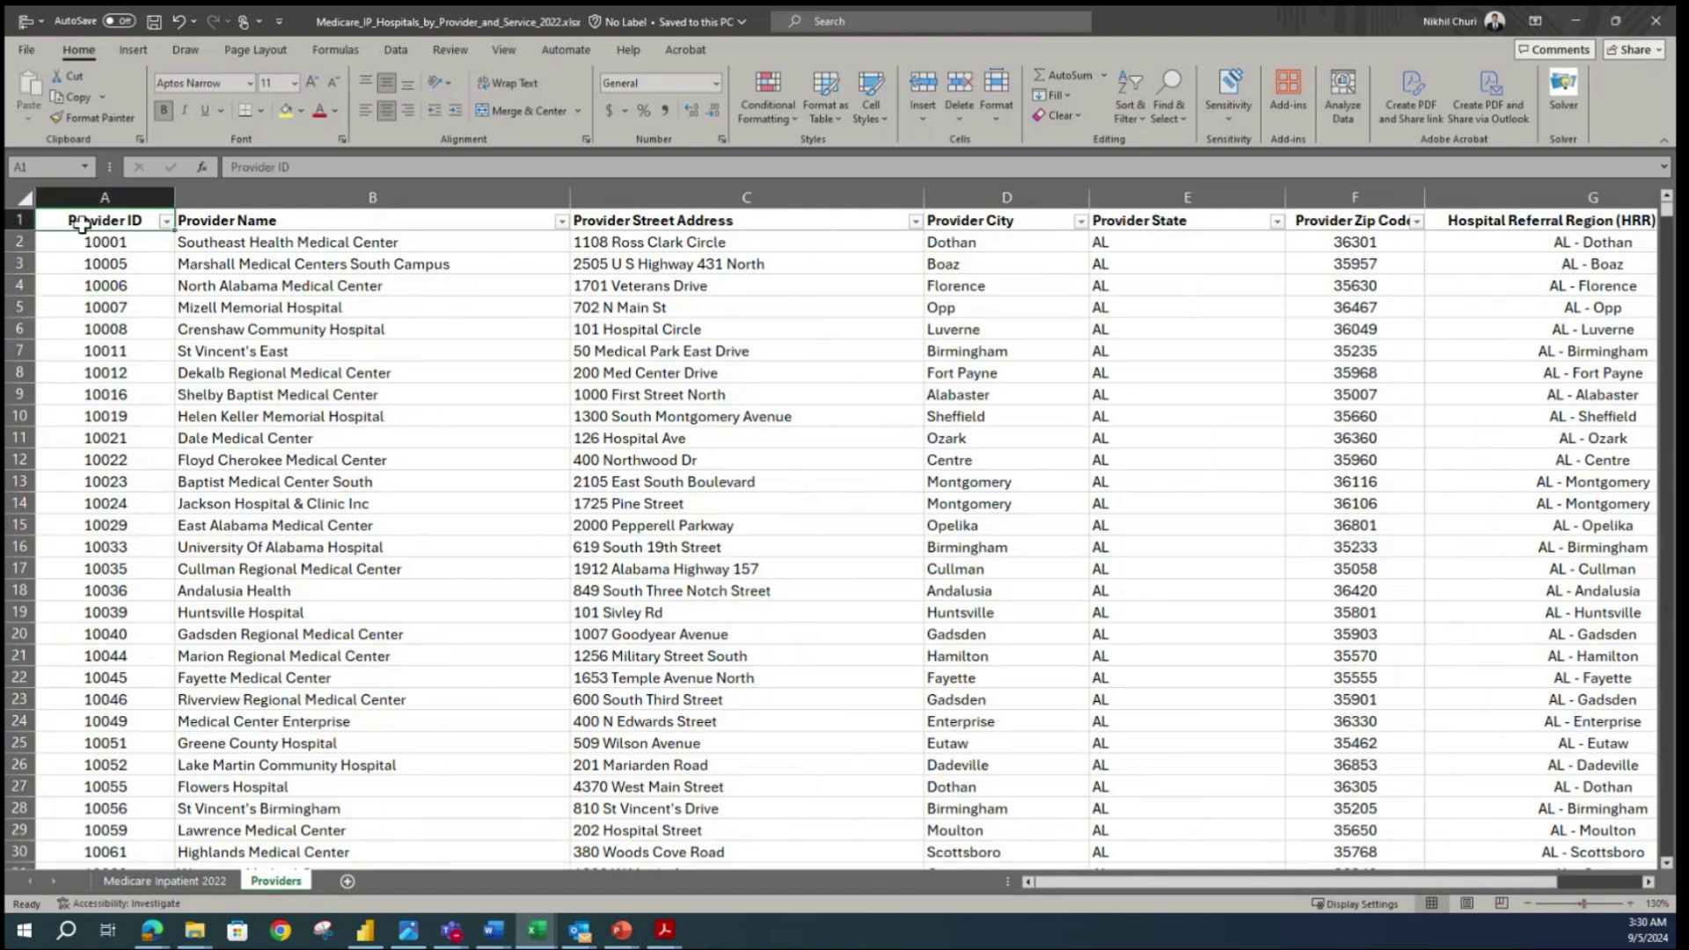
key(ctrl+shift+Right)
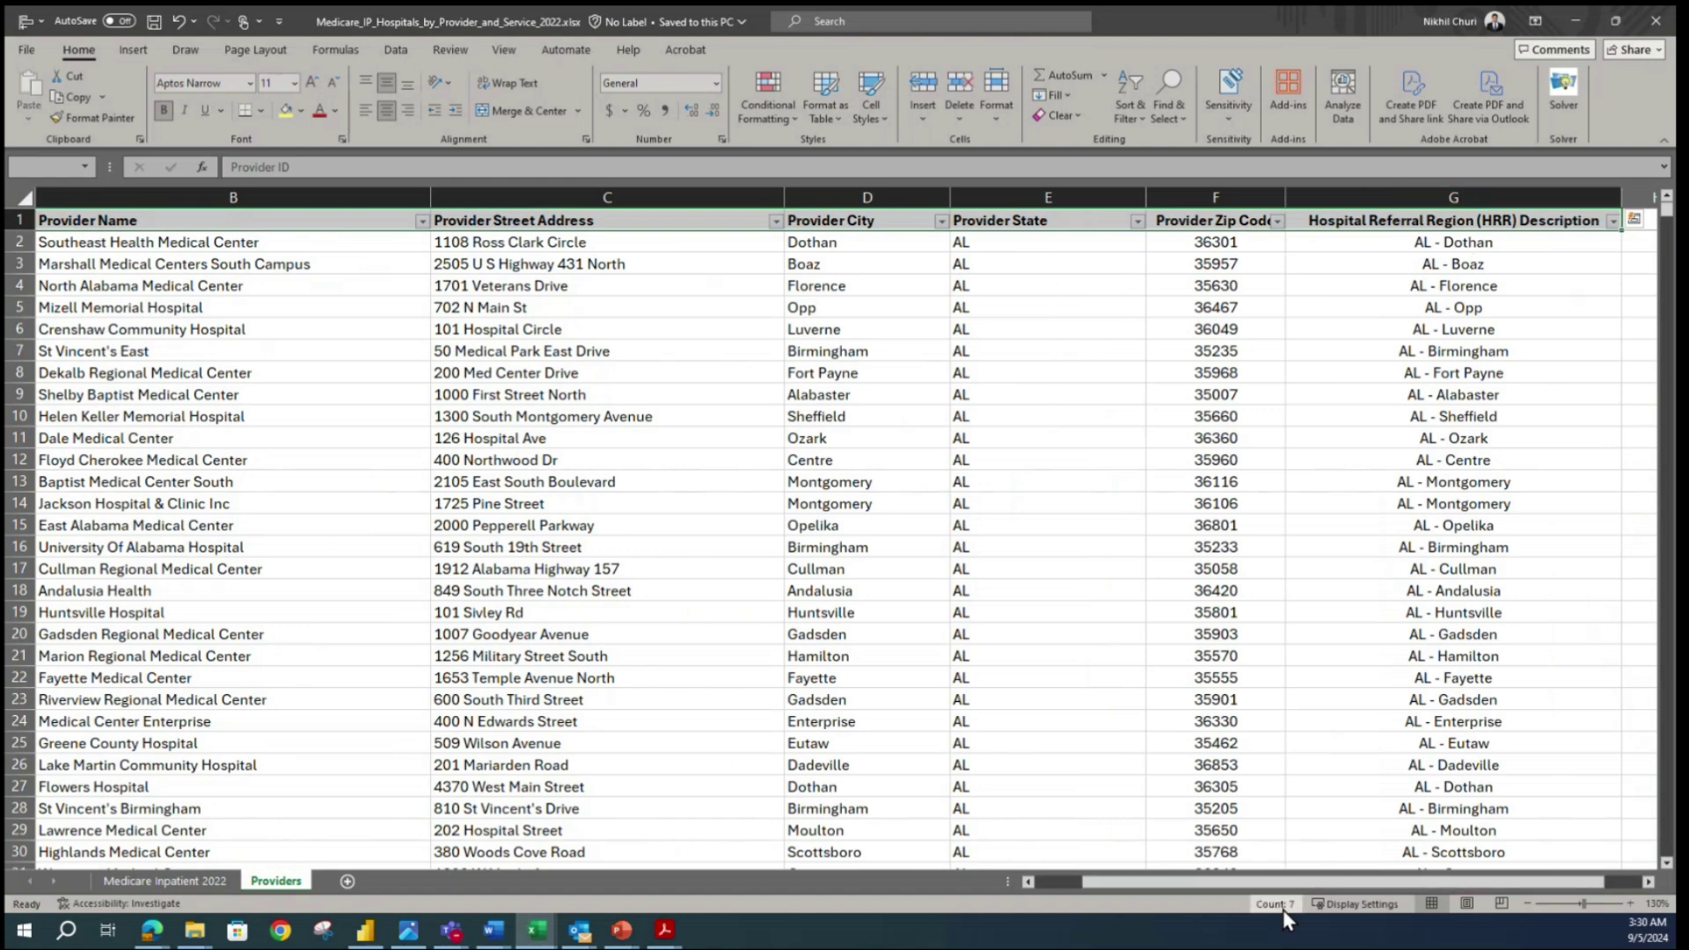
drag(1297, 880, 1090, 891)
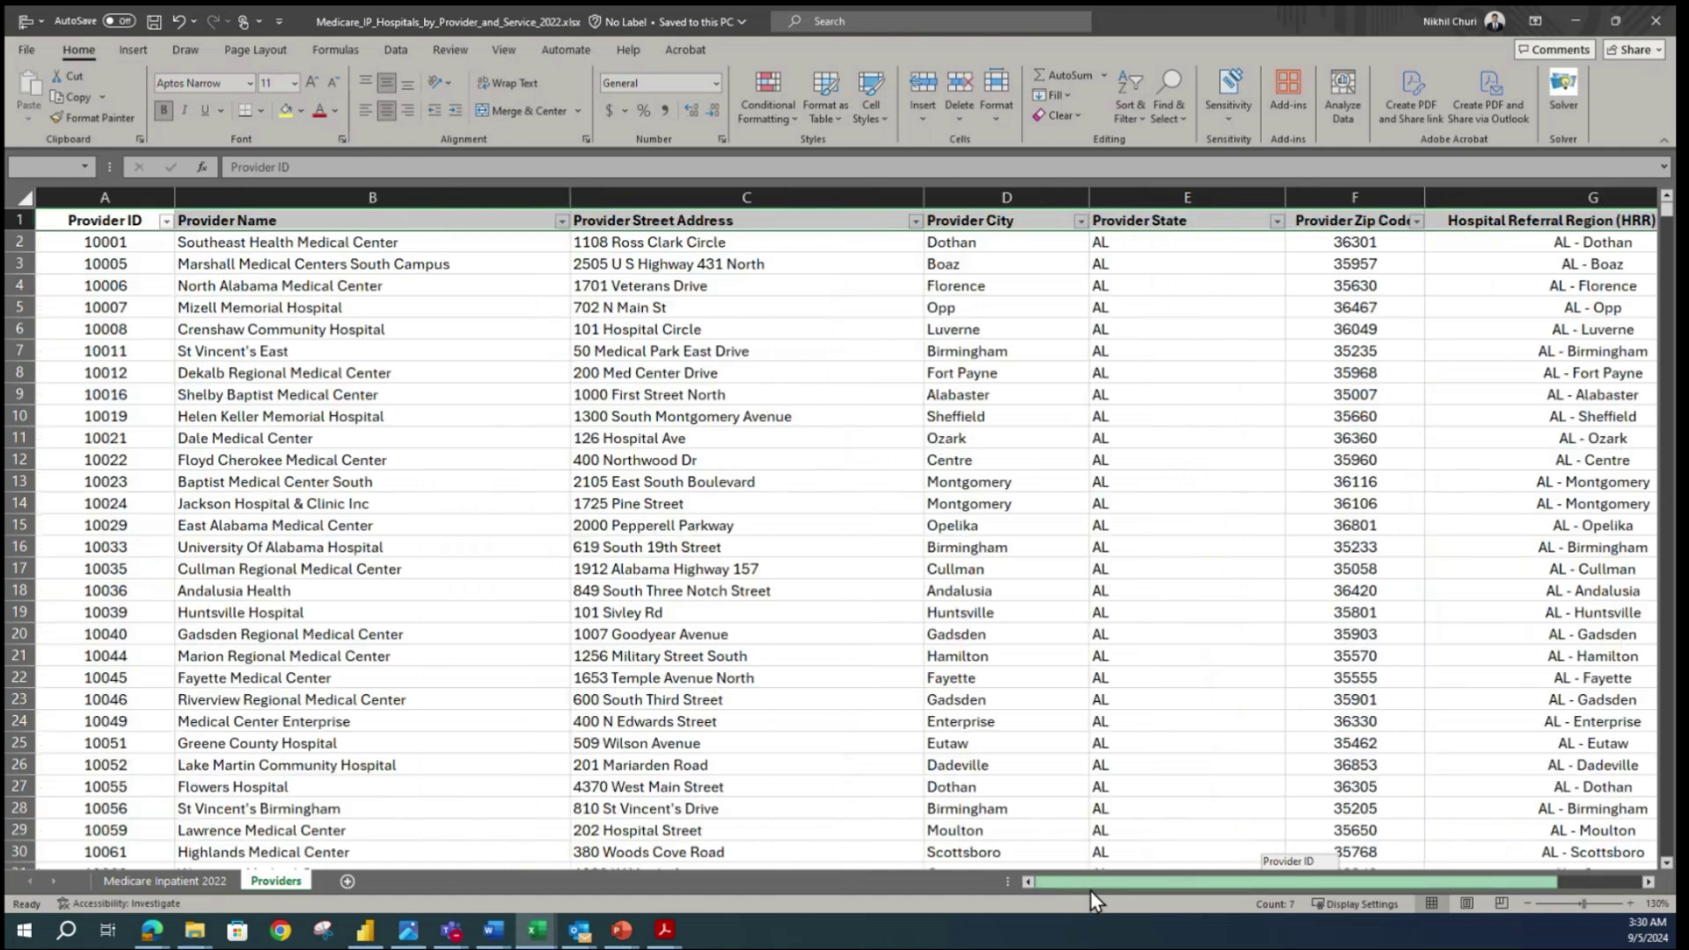
click(136, 331)
- Filter the Provider ID column on the Providers sheet to show only blank cells
click(116, 223)
click(166, 221)
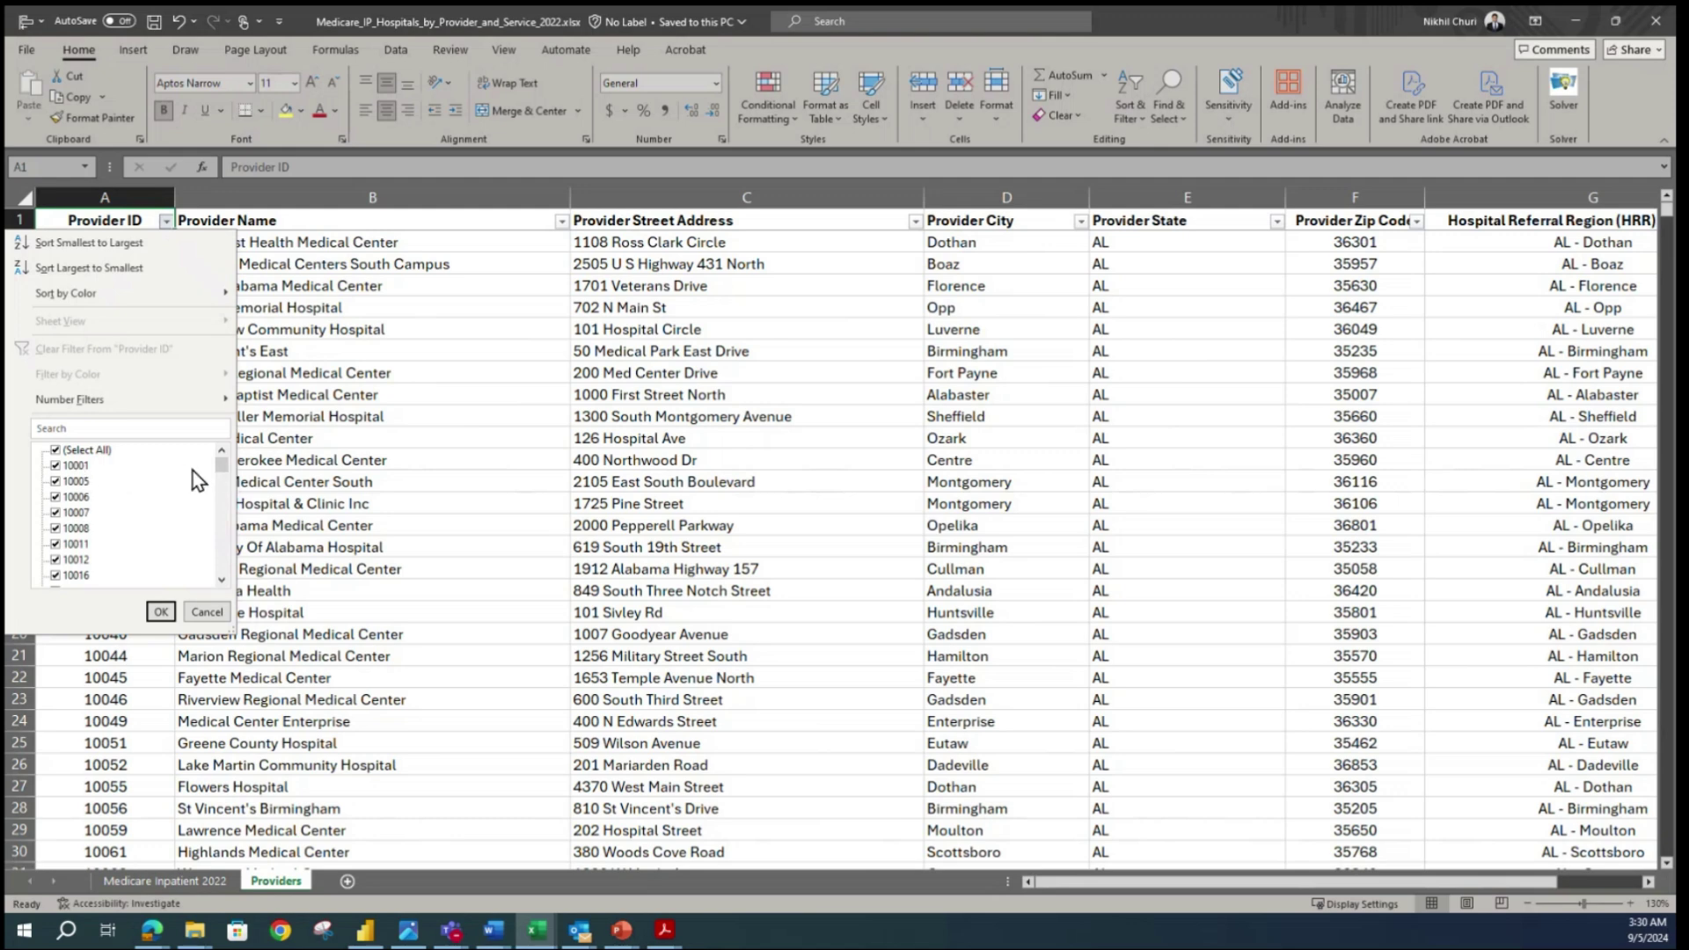
drag(221, 464, 234, 607)
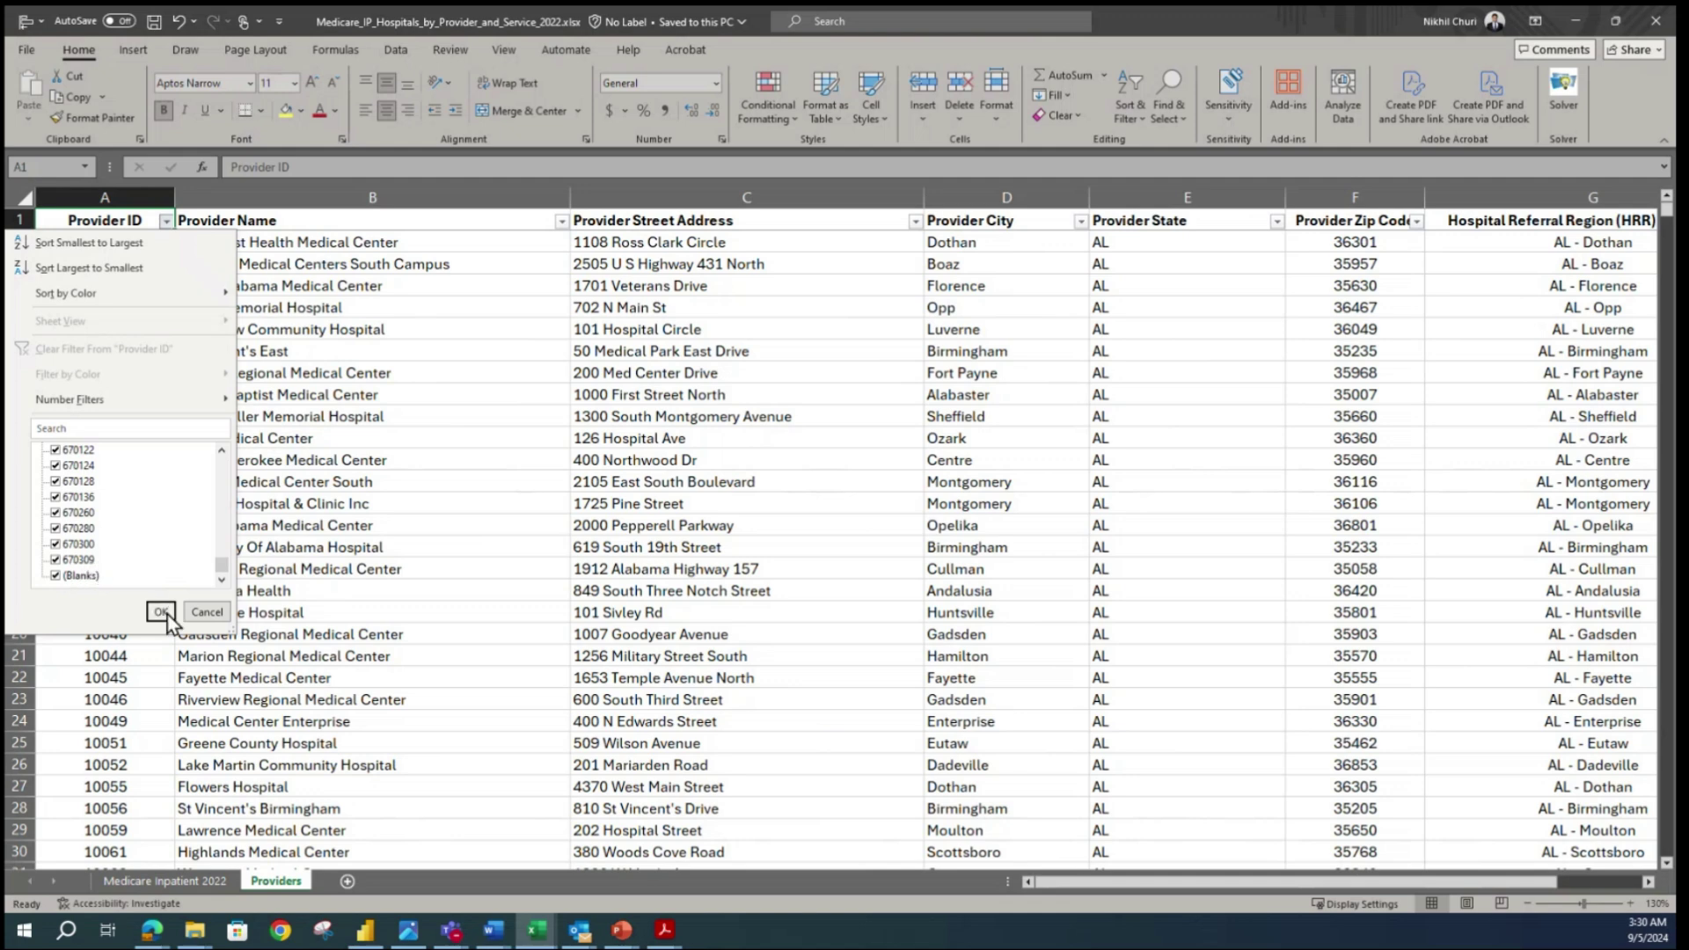
drag(222, 565, 224, 453)
click(59, 451)
drag(225, 471, 220, 588)
click(56, 576)
click(161, 612)
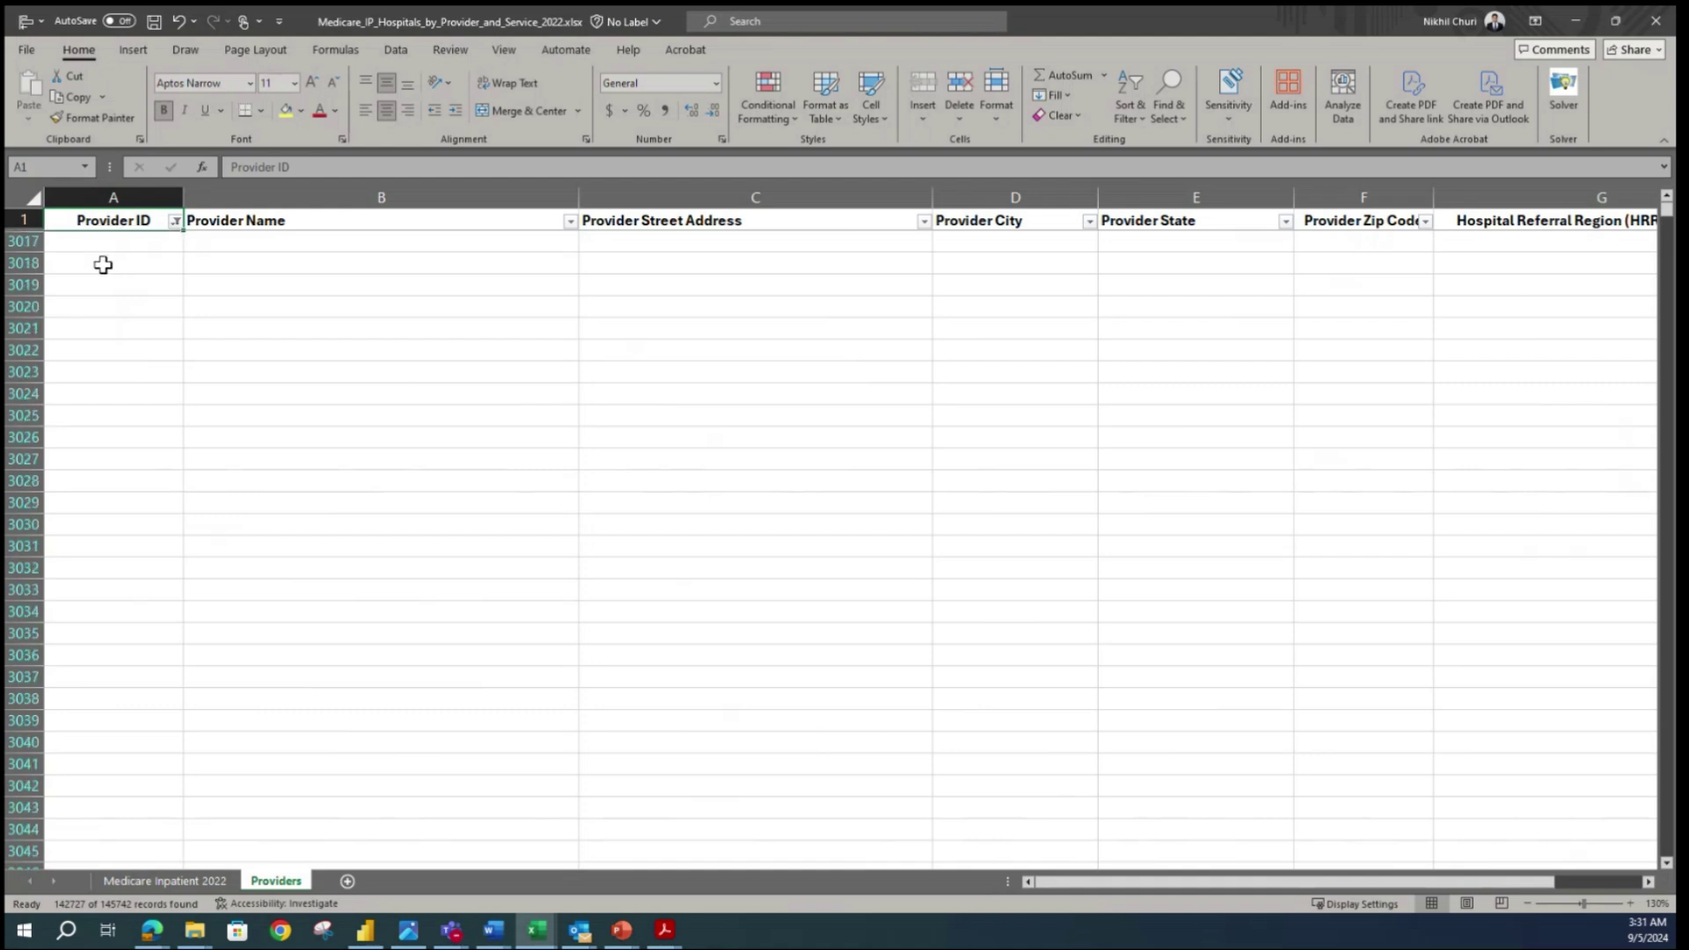
- Reopen the Provider ID filter, reset its selection and apply it again with only blanks chosen
click(175, 221)
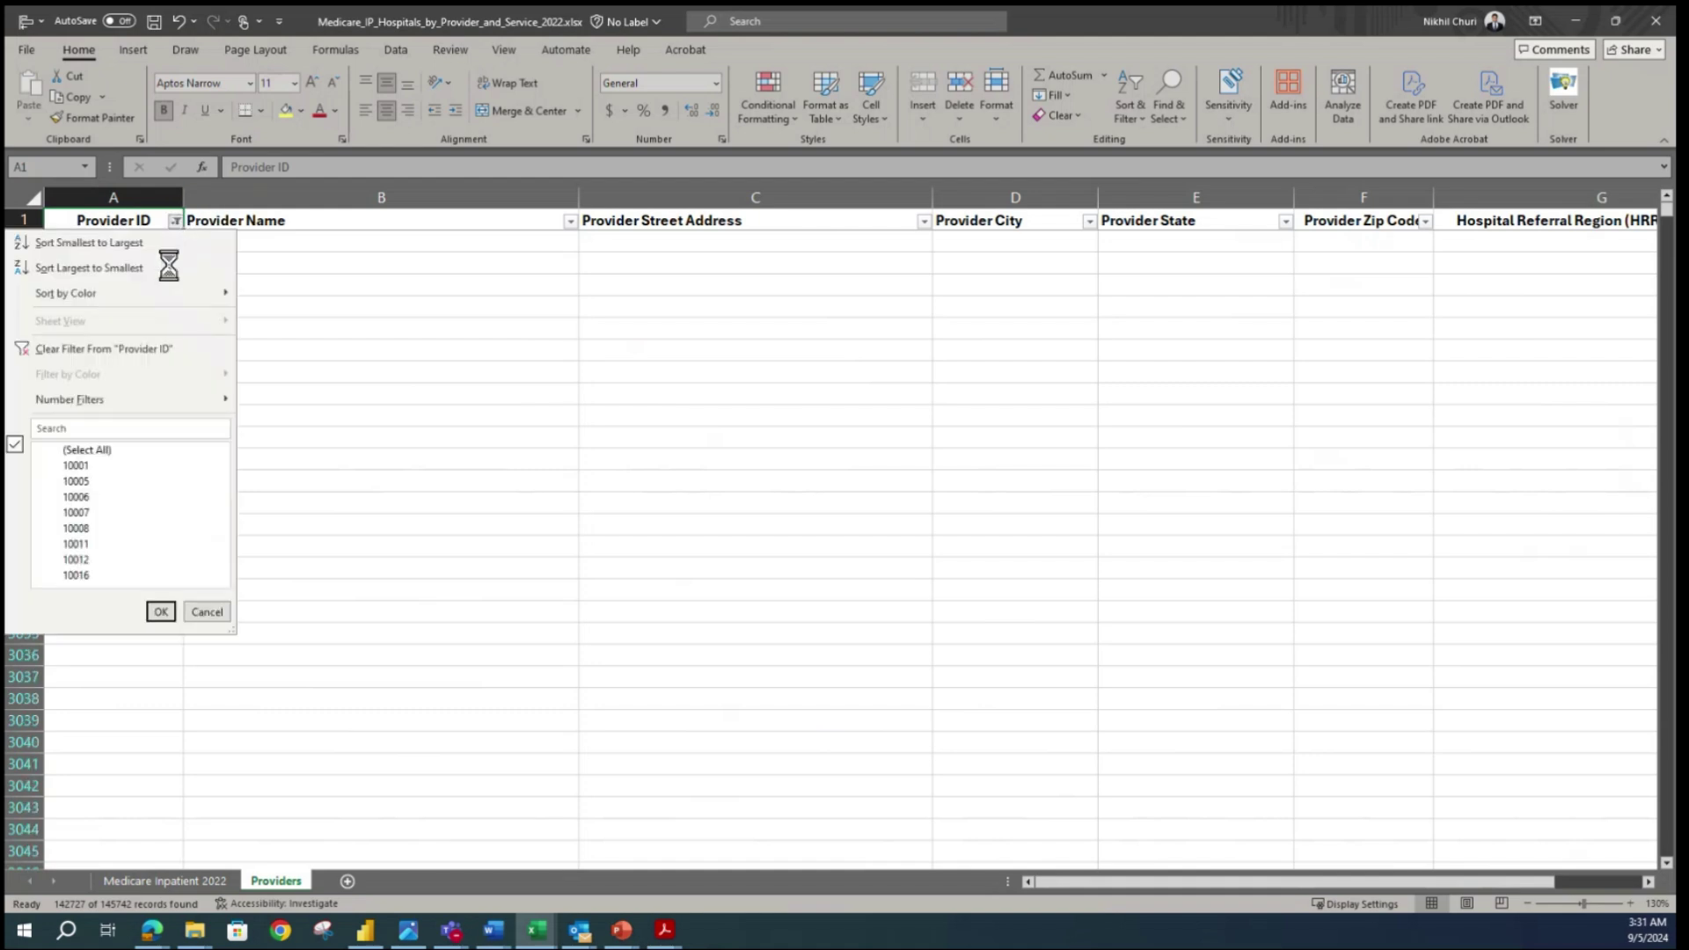
click(84, 450)
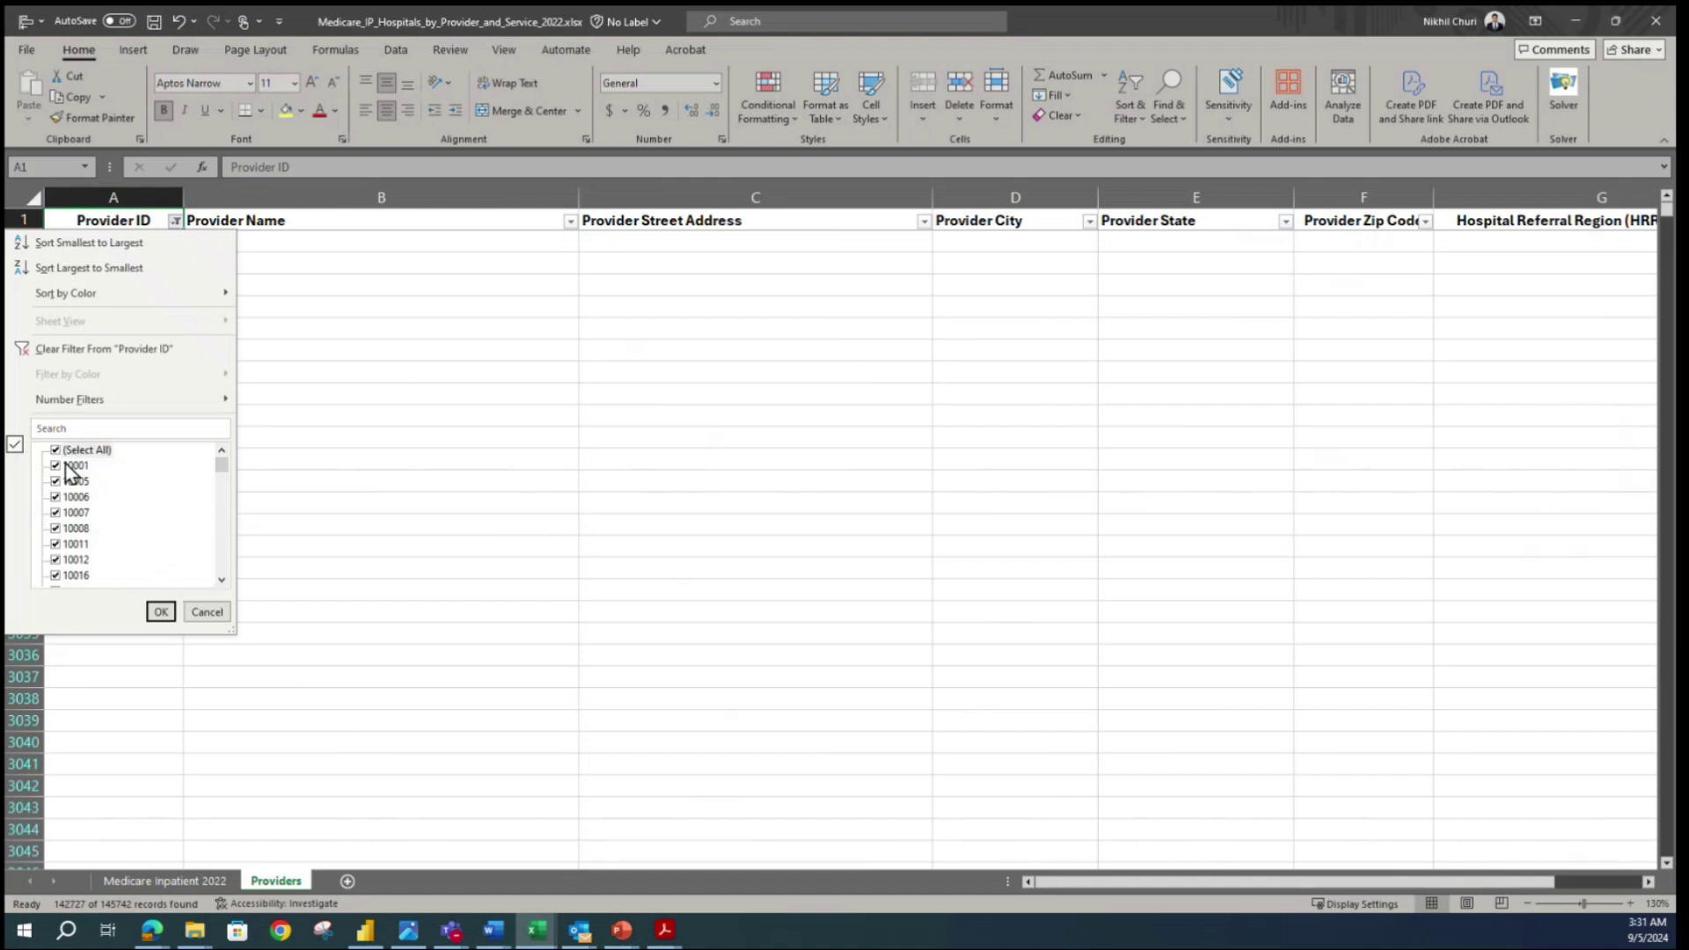
mouse_move(228, 473)
mouse_down()
mouse_move(223, 572)
mouse_move(214, 460)
mouse_up()
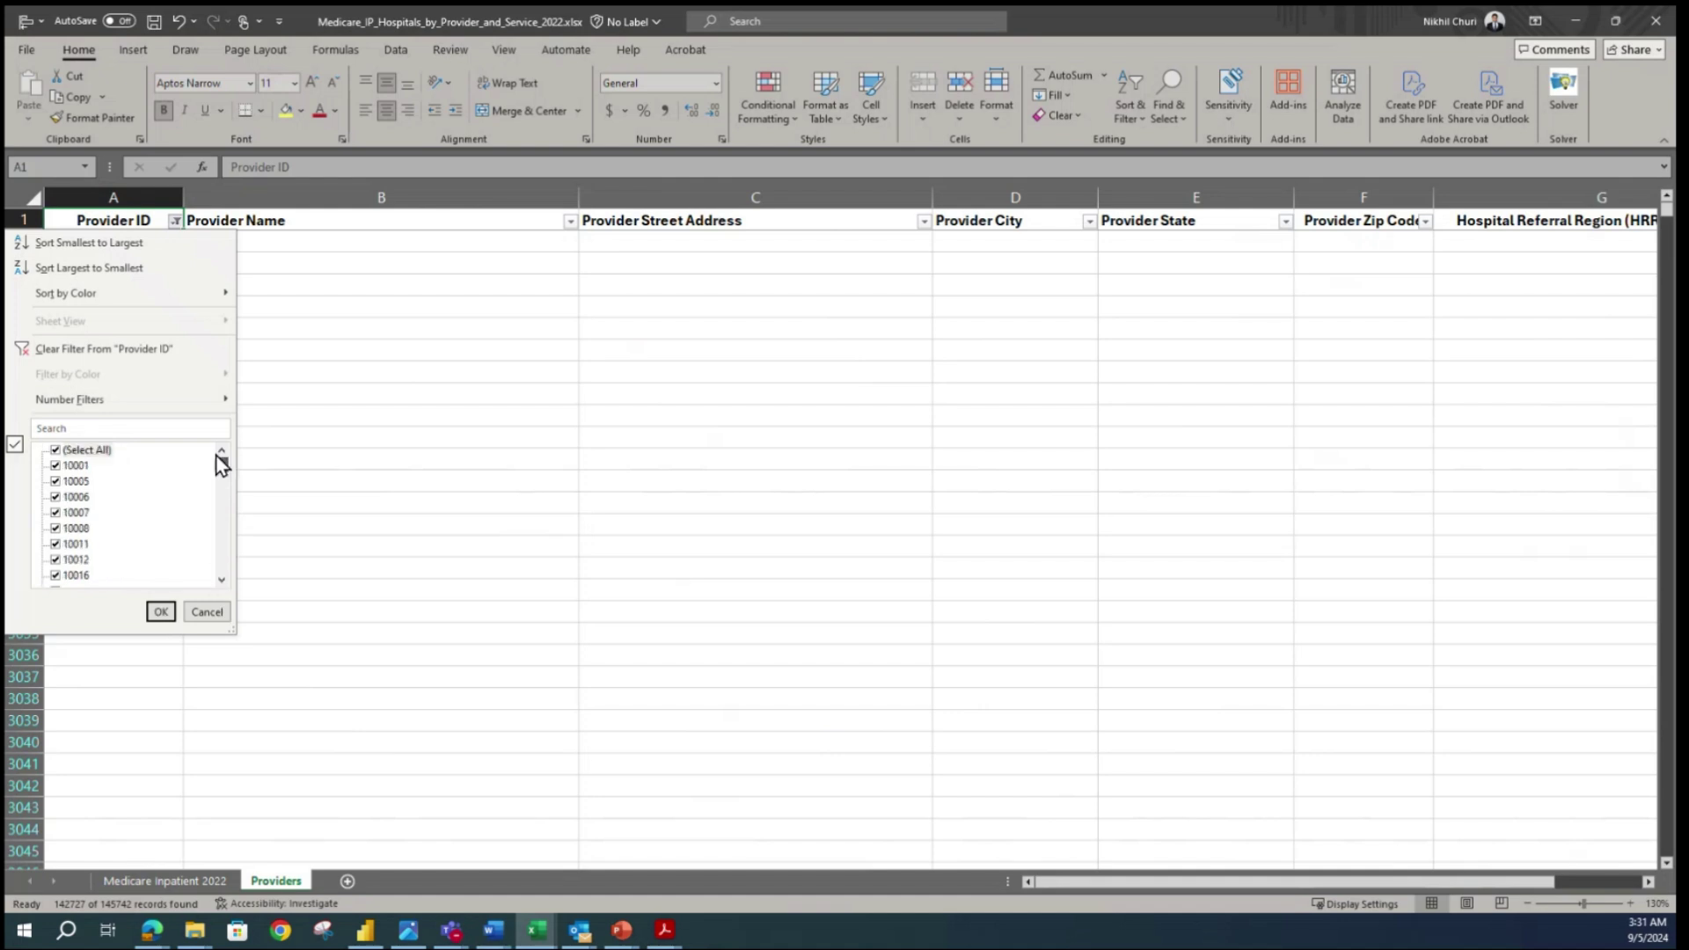
click(56, 451)
click(57, 451)
click(56, 451)
drag(220, 466, 226, 586)
click(76, 579)
click(161, 612)
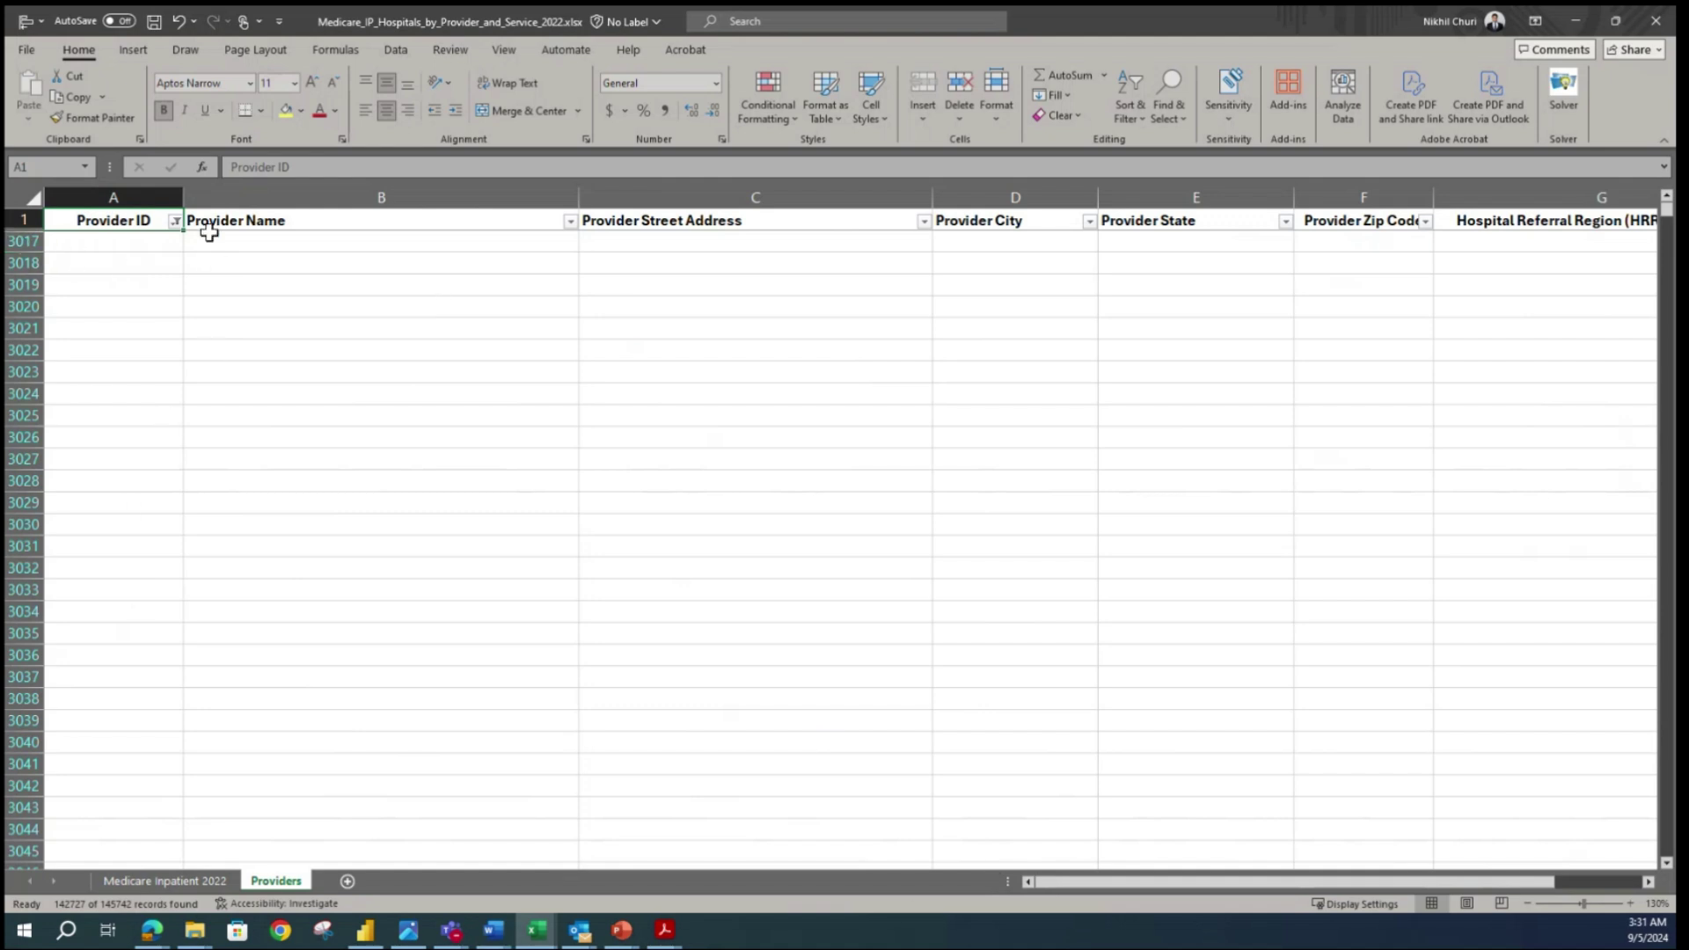
- Show all Provider IDs again and go to the first empty row below the last provider
click(173, 222)
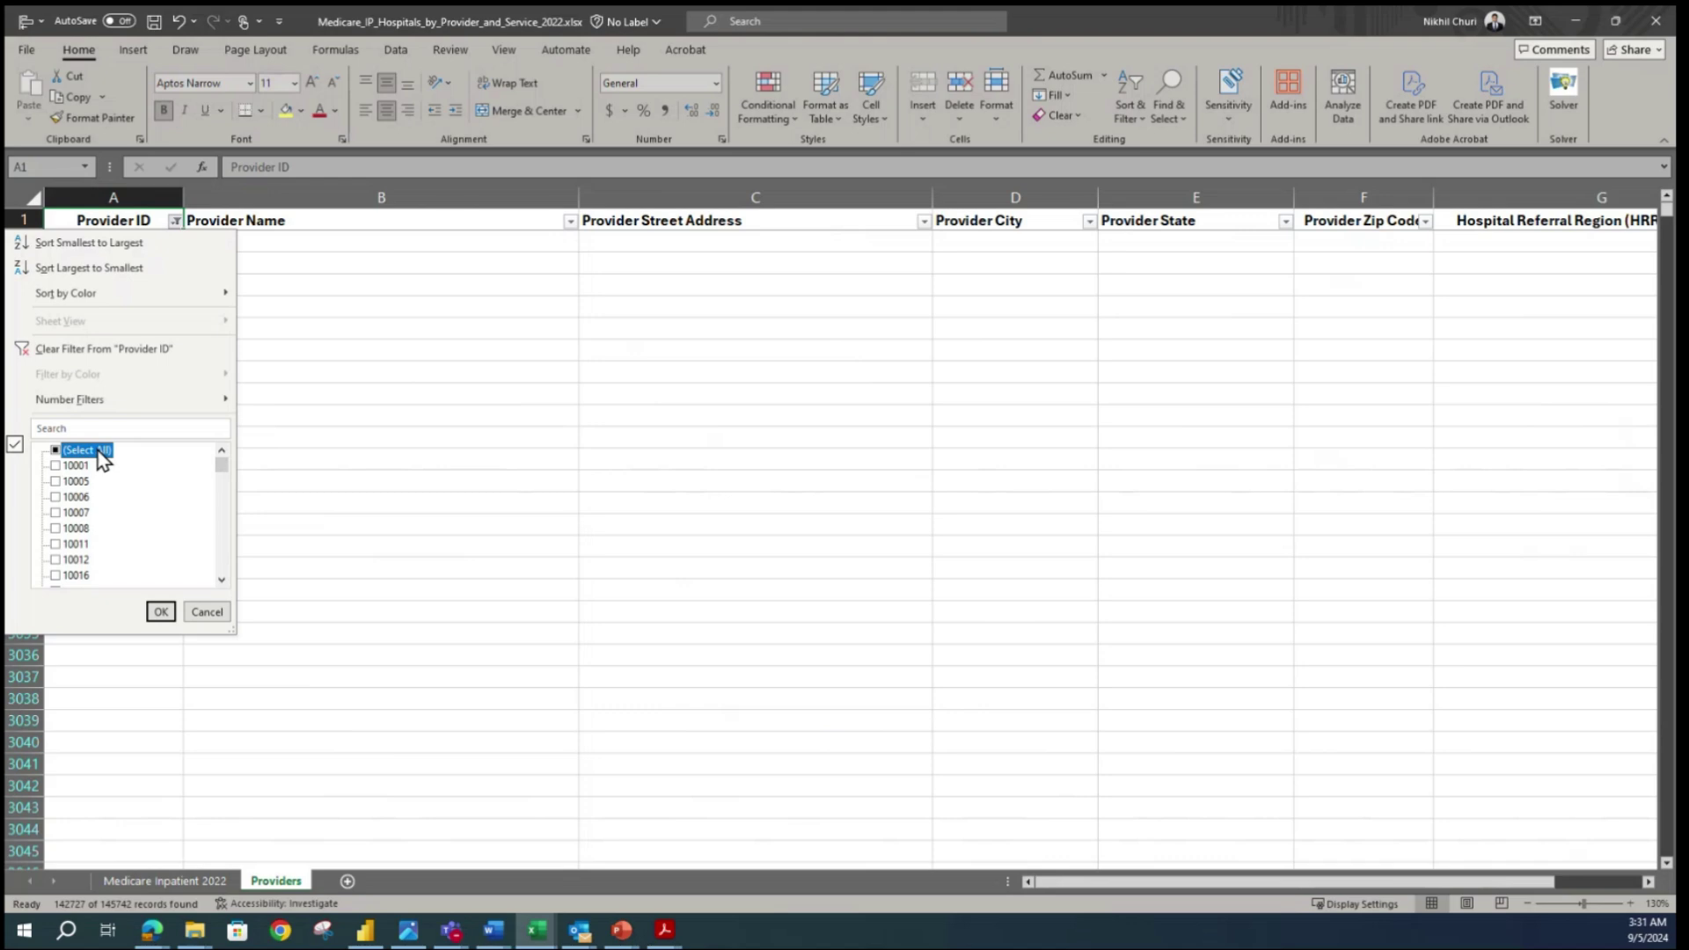
click(160, 613)
scroll(167, 543, up, 15)
scroll(124, 633, down, 13)
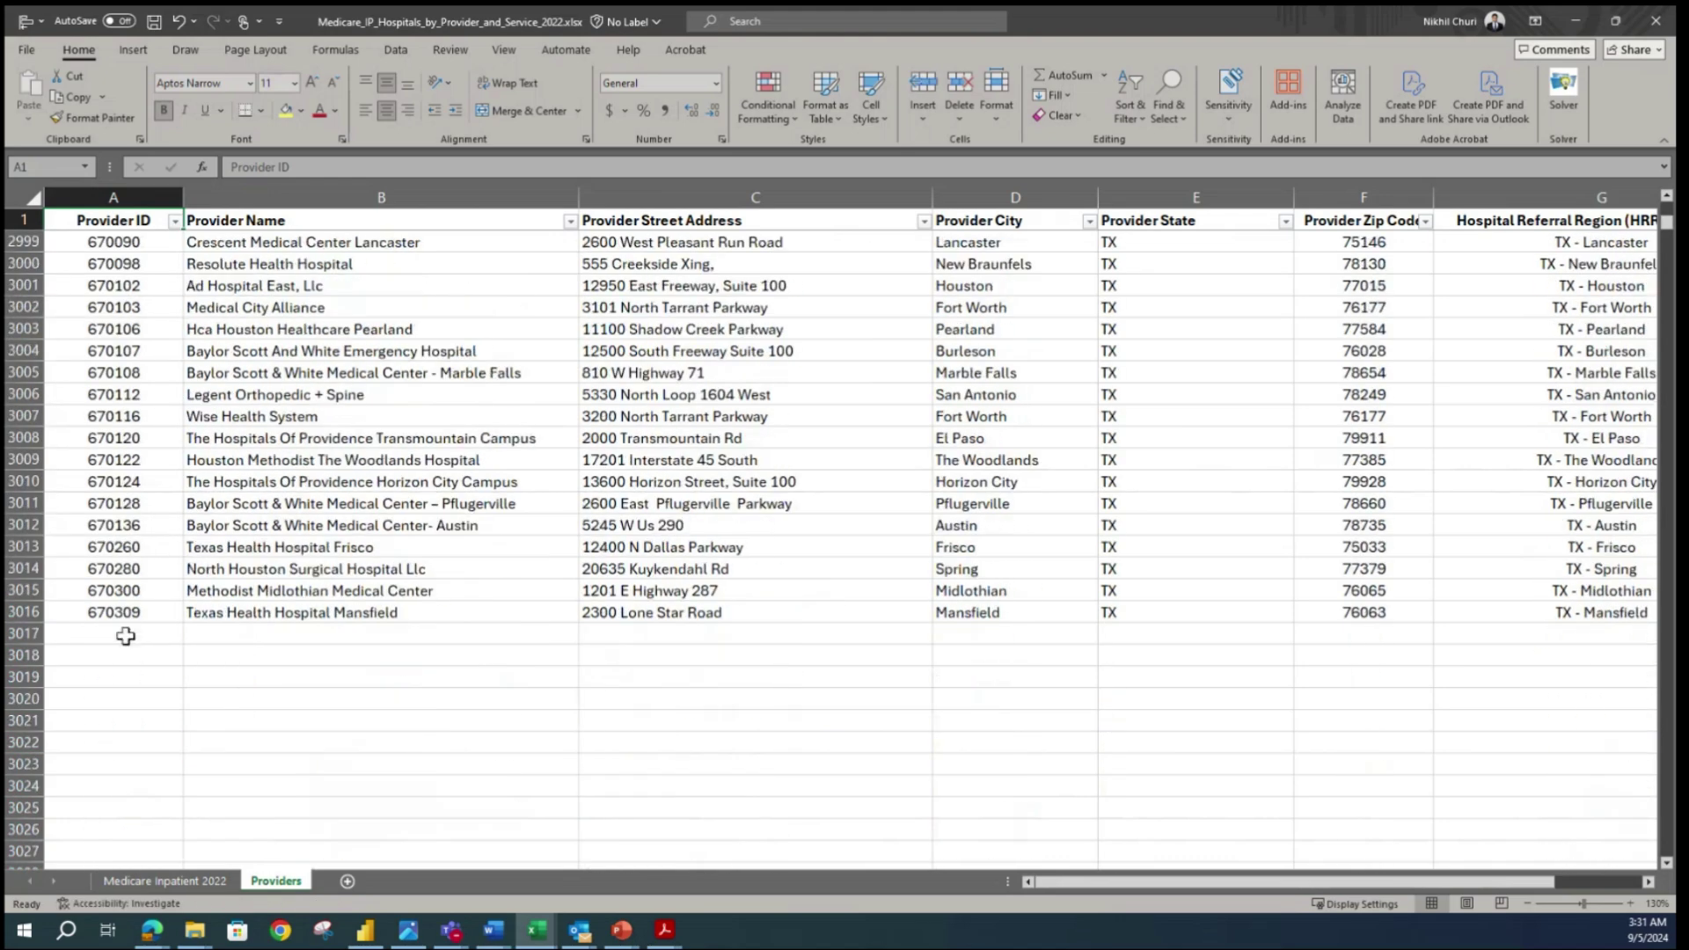
click(113, 639)
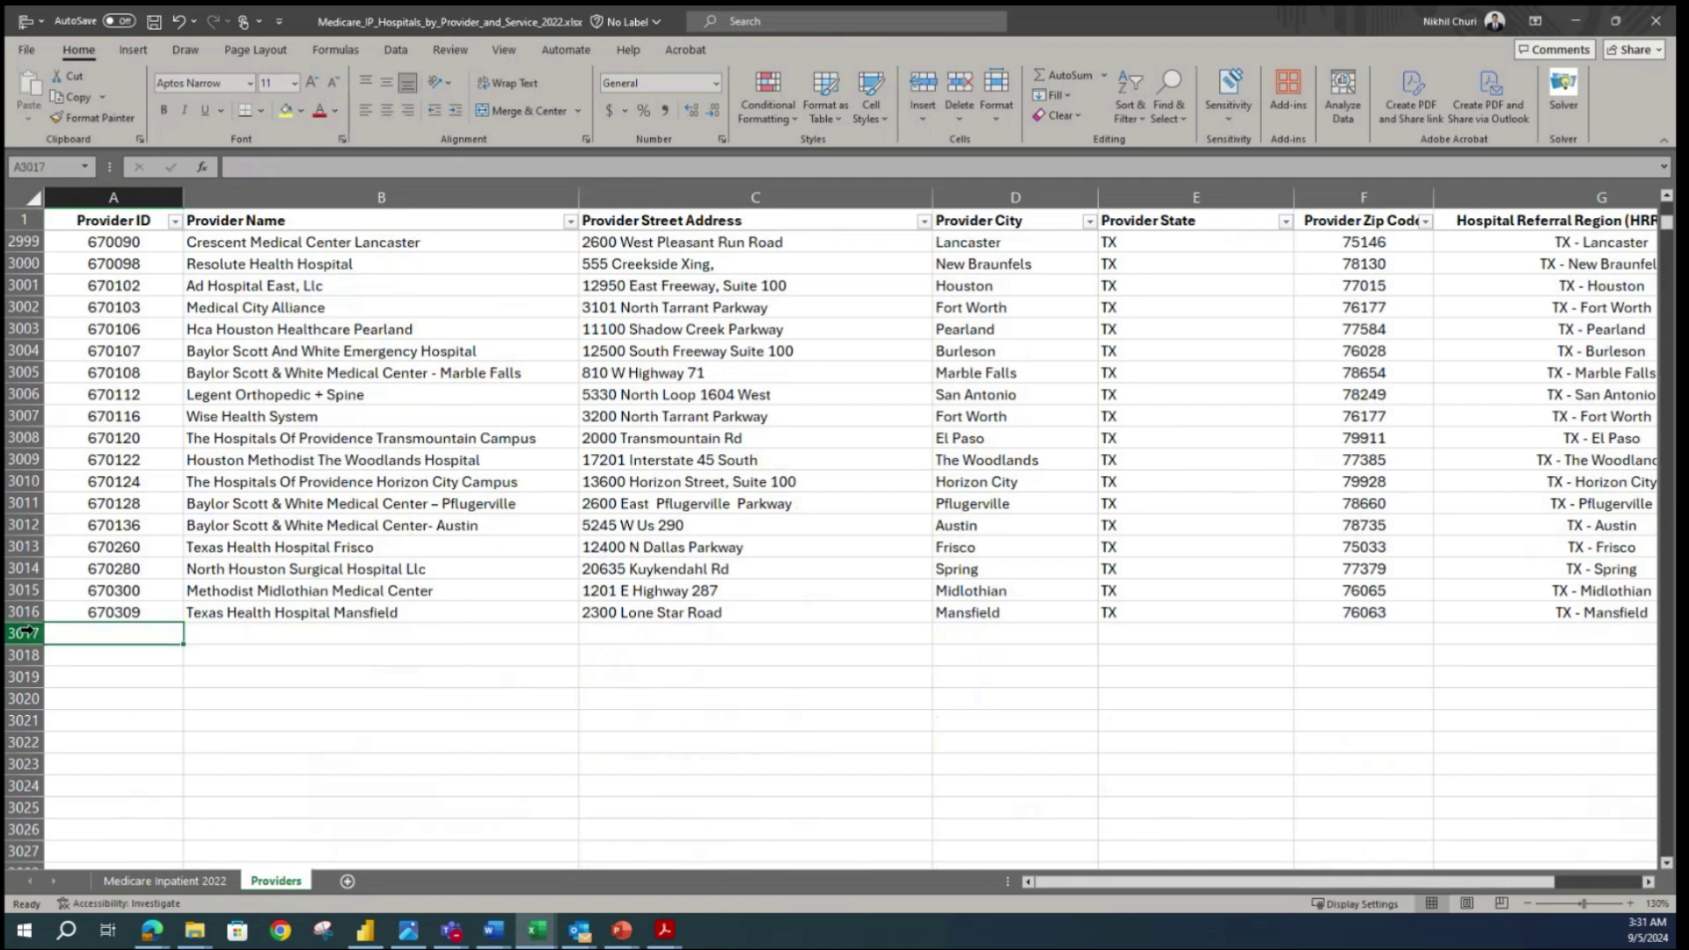
scroll(97, 598, up, 1)
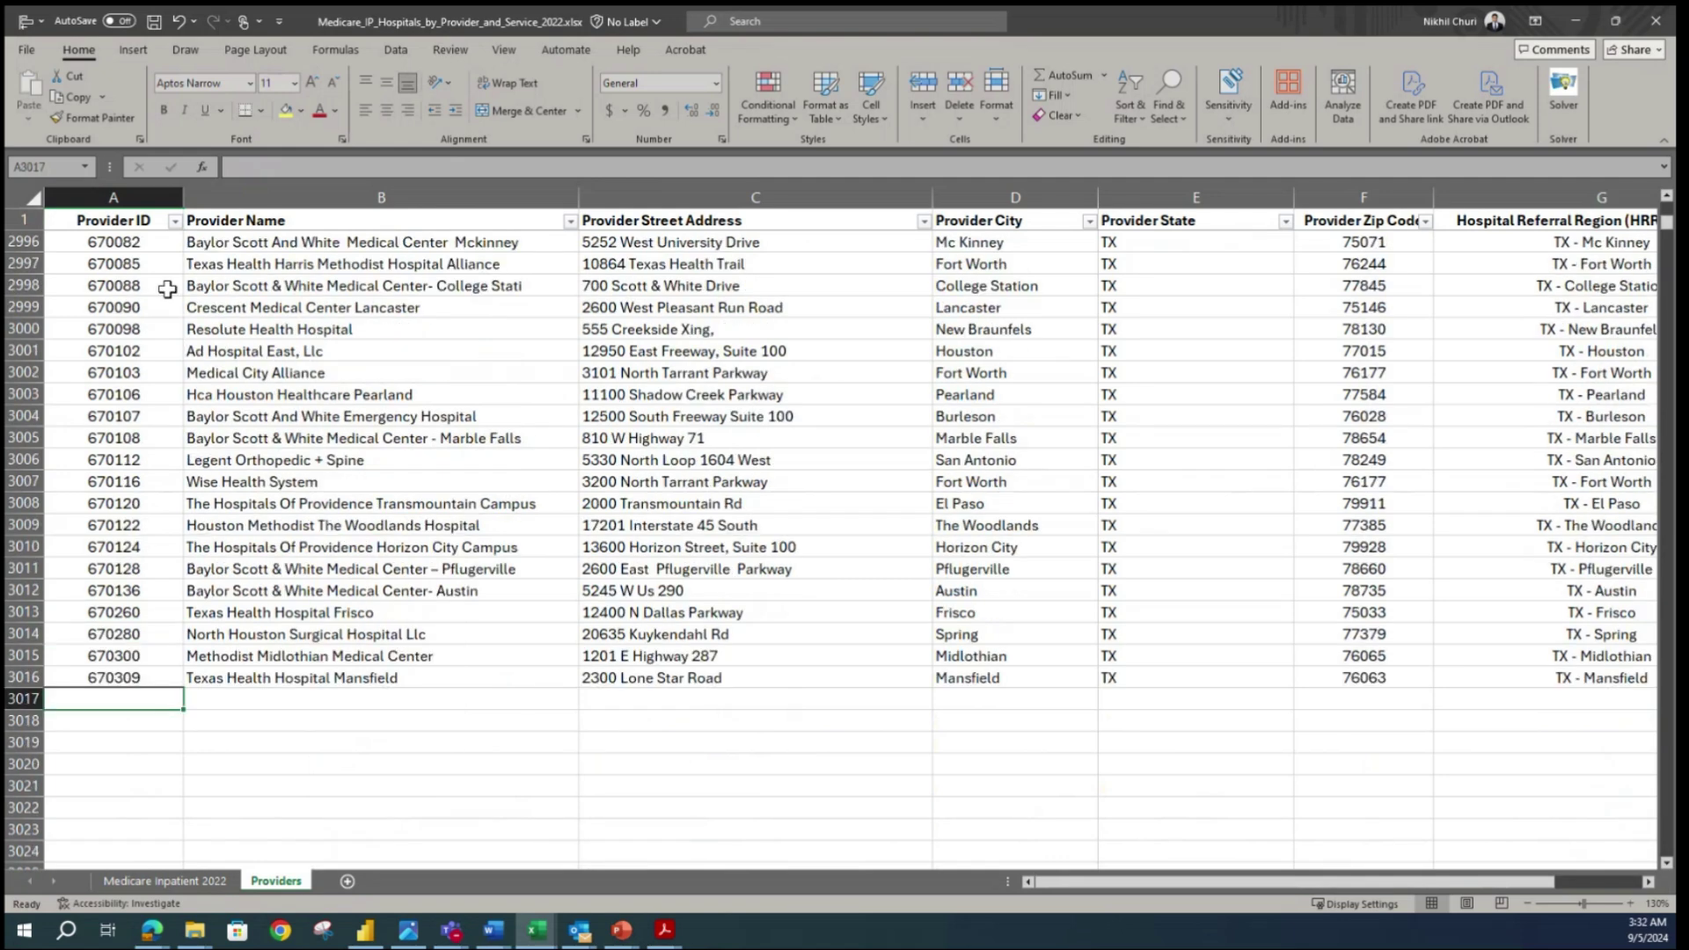
- Delete the empty row 3017 beneath the provider list
click(22, 699)
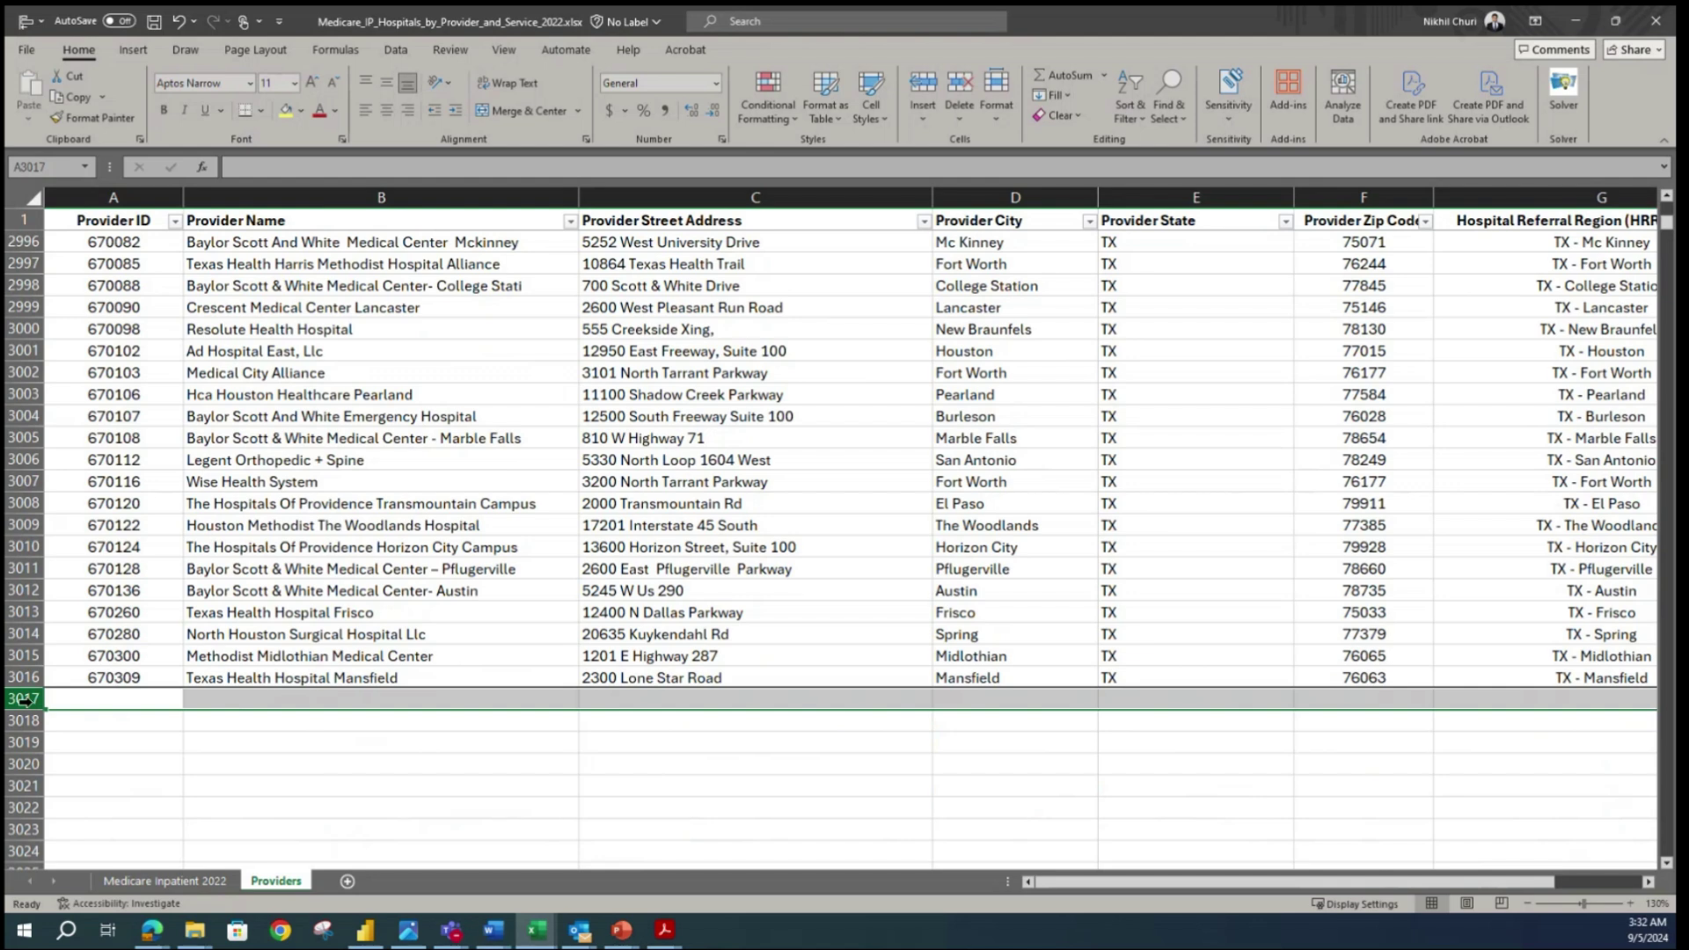
right_click(22, 699)
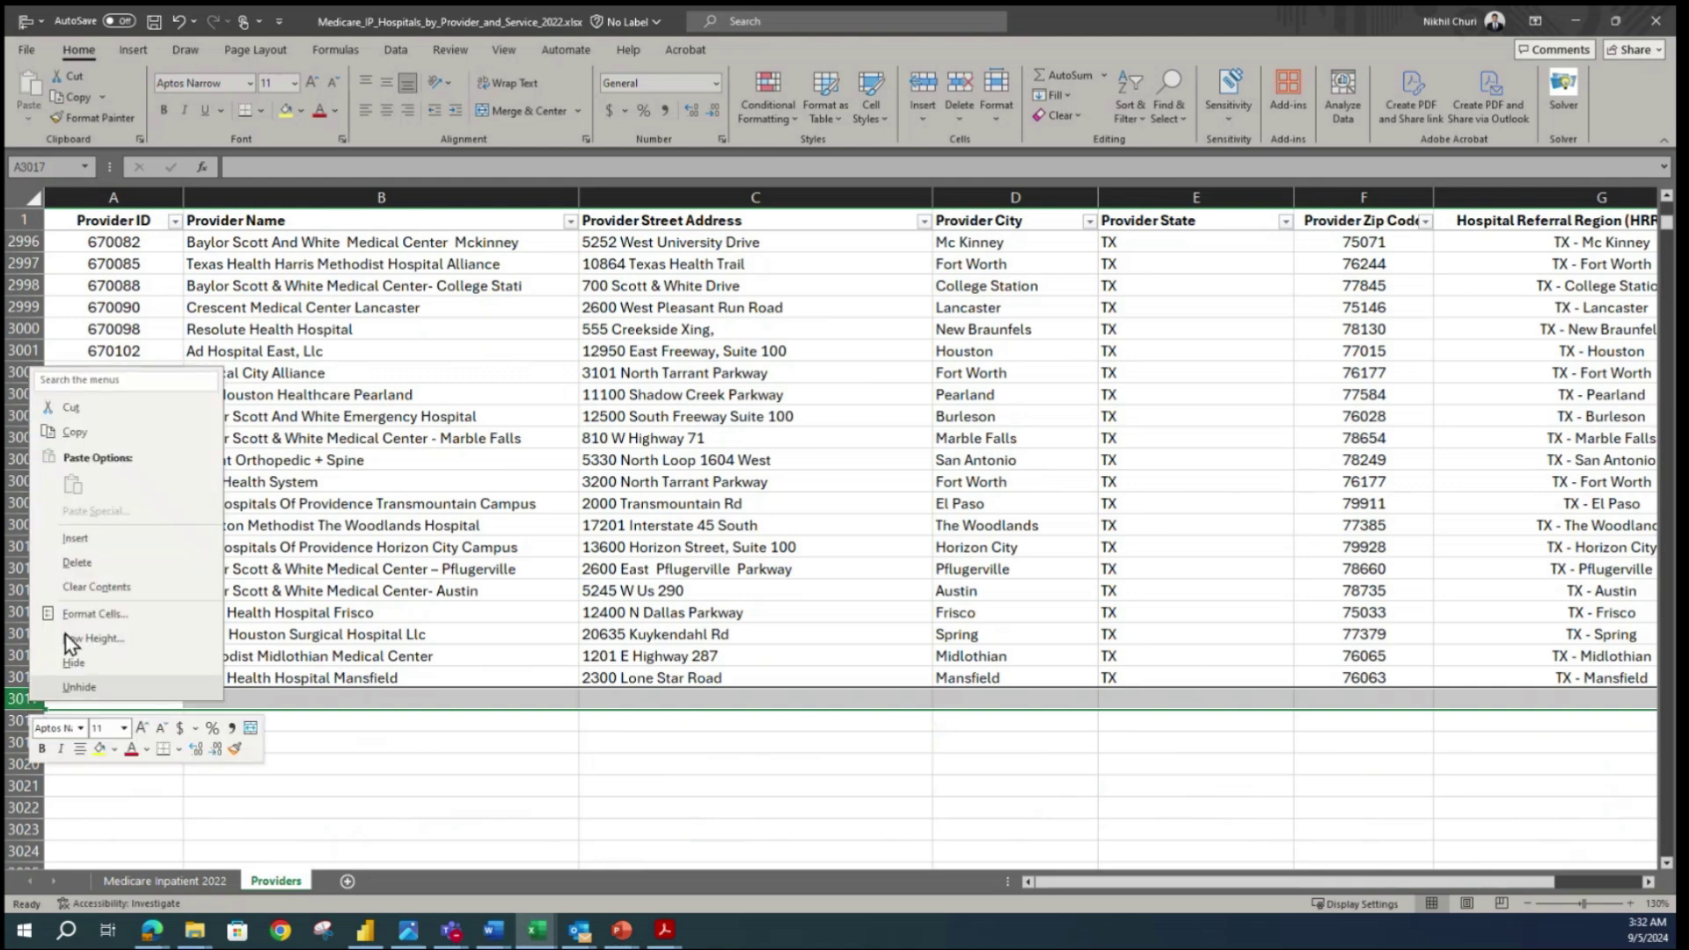
click(82, 559)
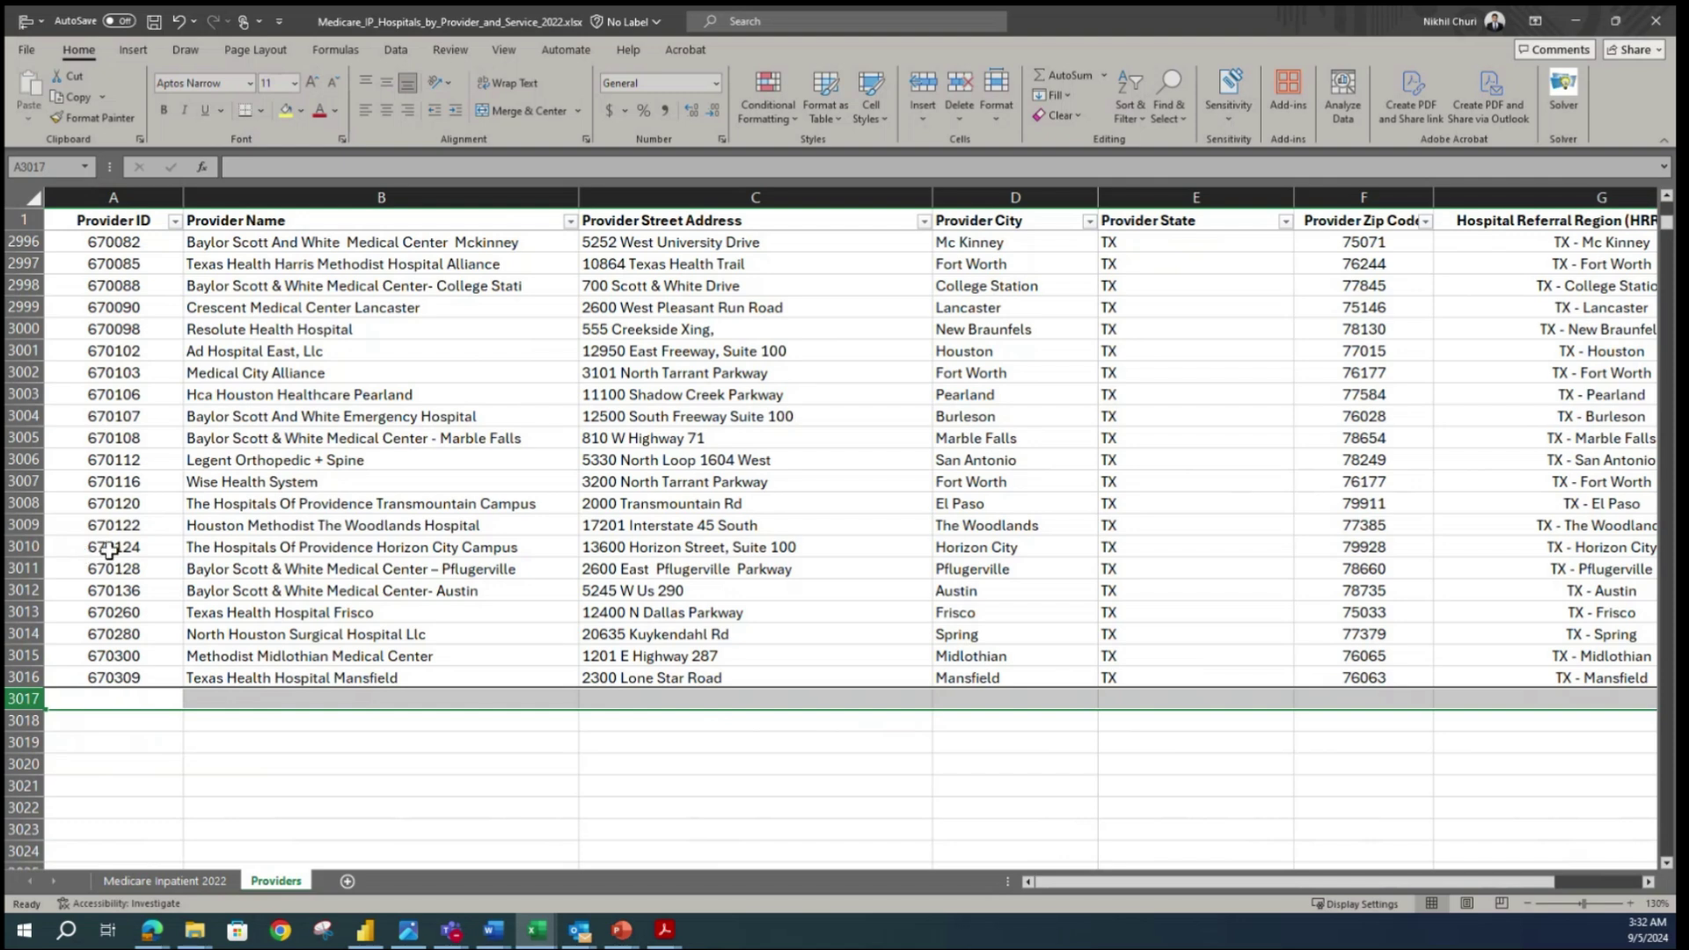
click(109, 550)
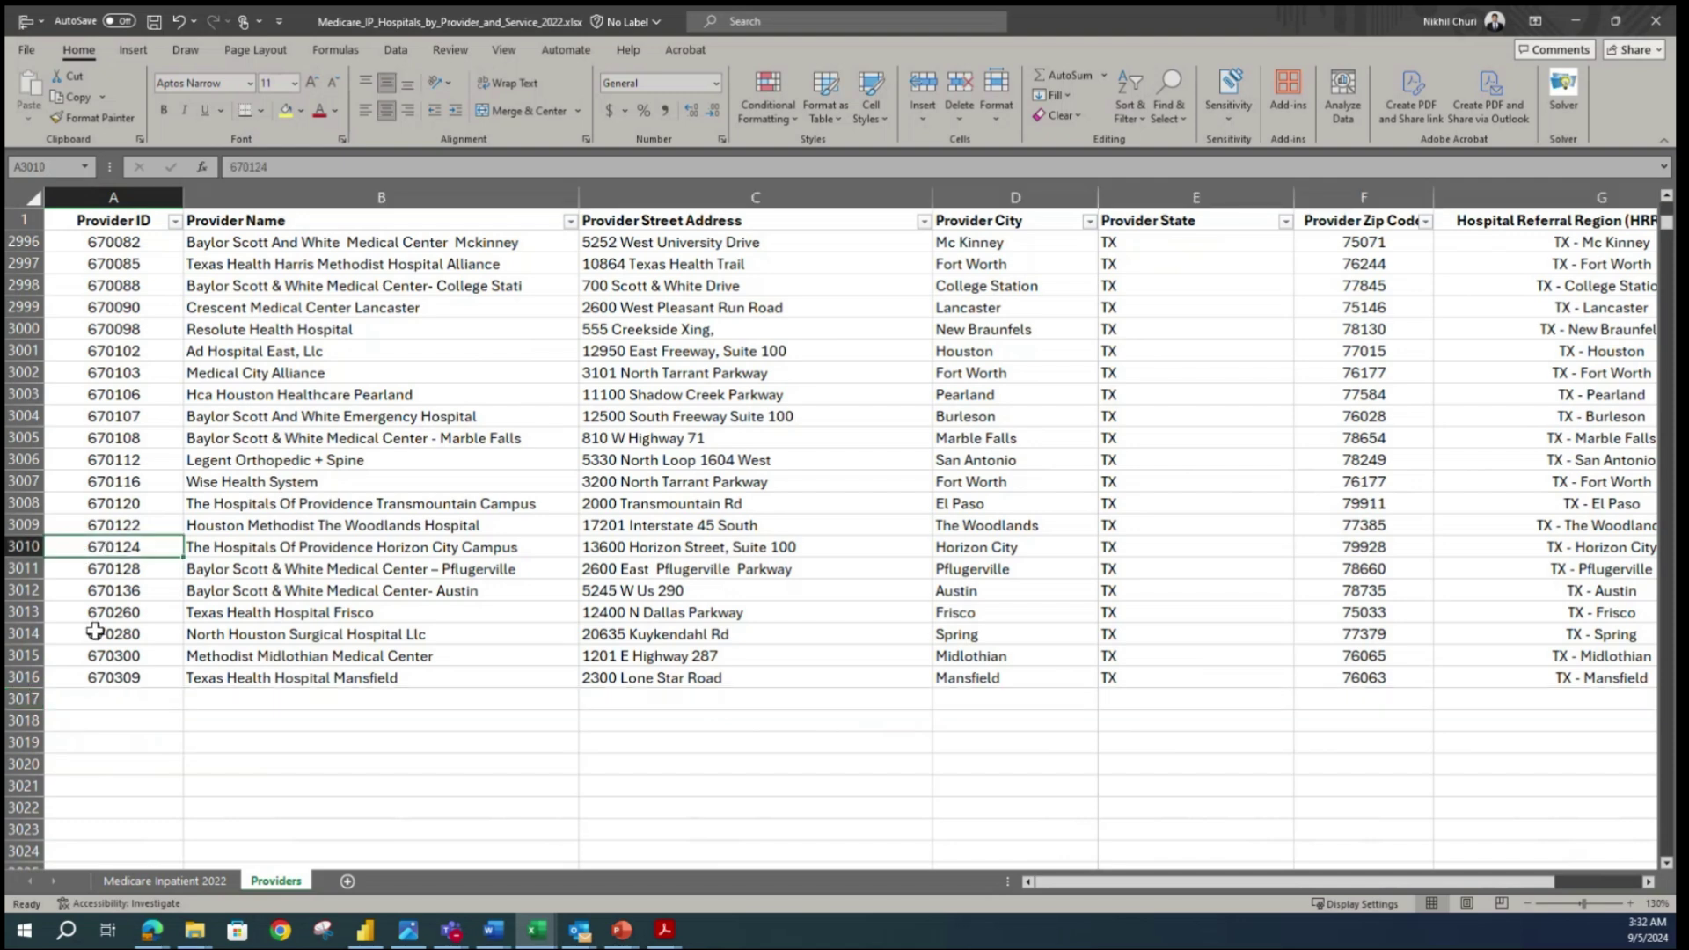
- Filter the Provider ID column to blanks only and select the first blank row, 3017
scroll(179, 227, up, 5)
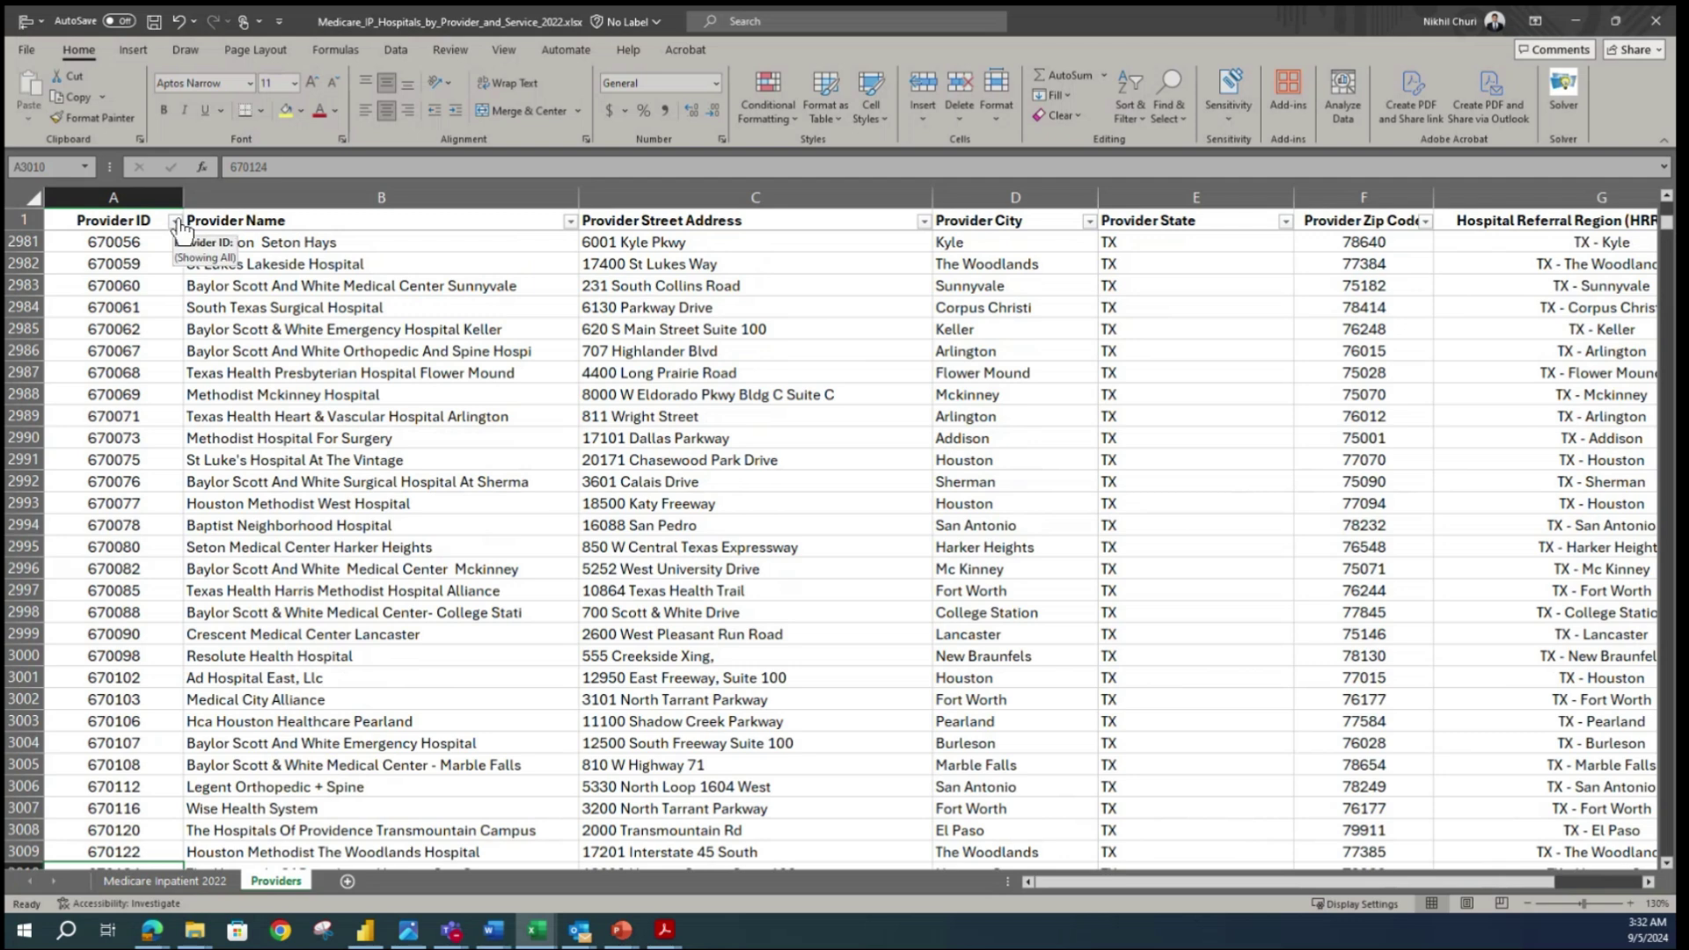
click(175, 222)
mouse_move(216, 471)
mouse_down()
mouse_move(230, 595)
mouse_move(230, 414)
mouse_move(237, 453)
mouse_up()
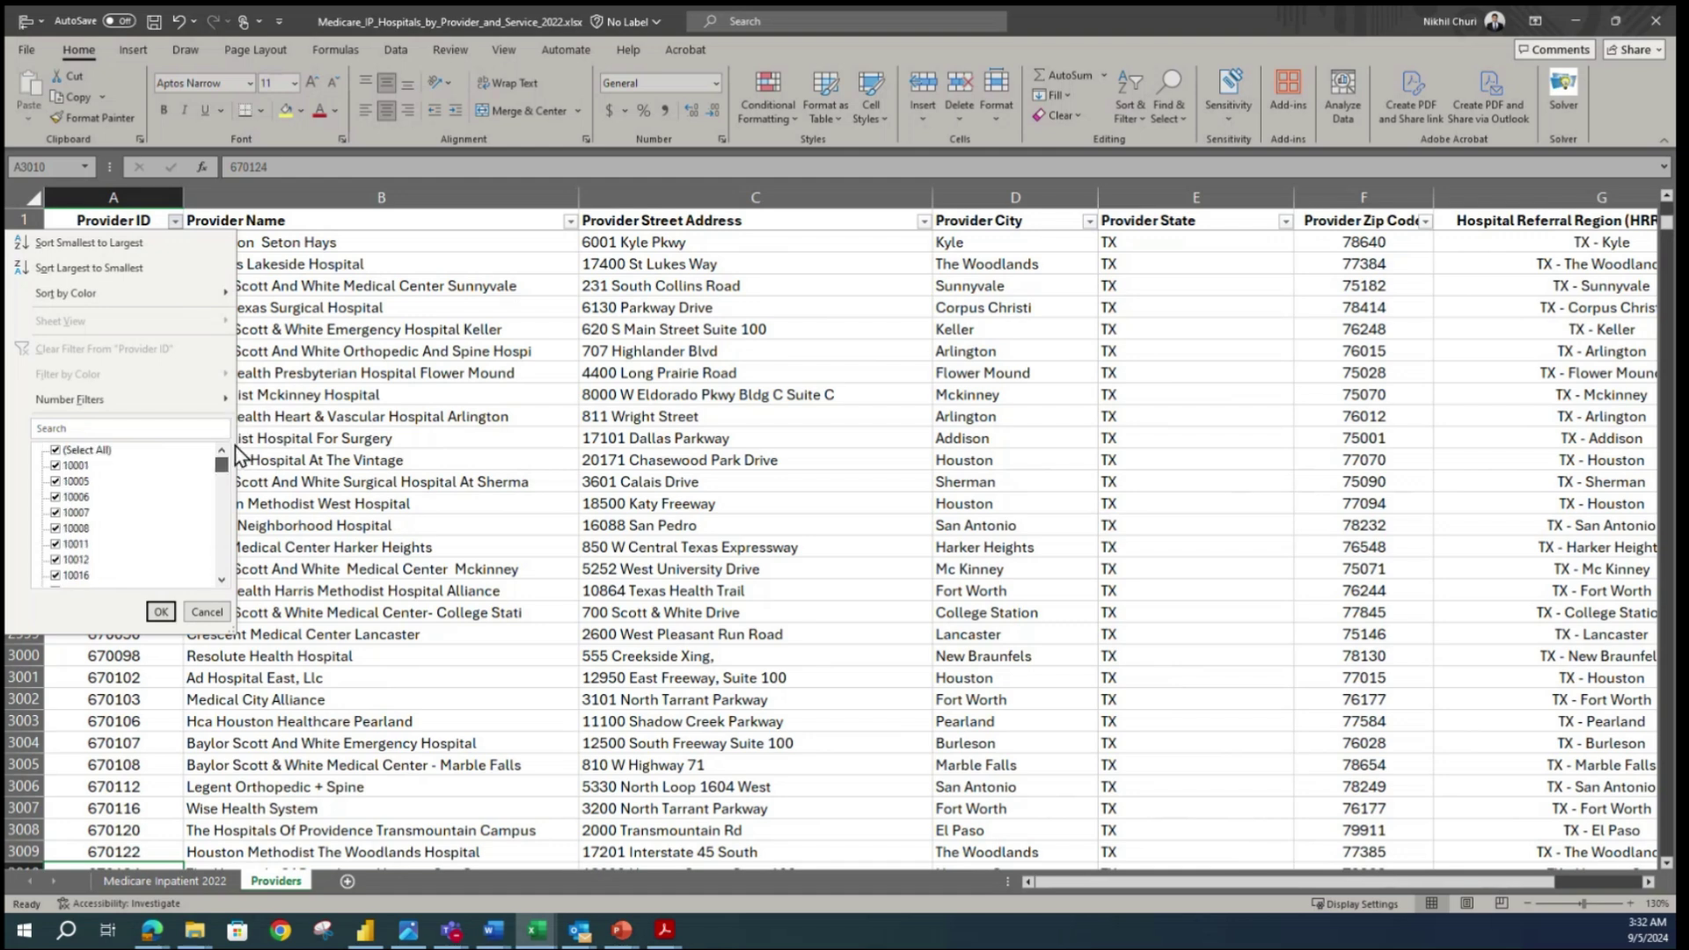
click(56, 451)
drag(225, 473, 222, 568)
click(79, 576)
click(159, 613)
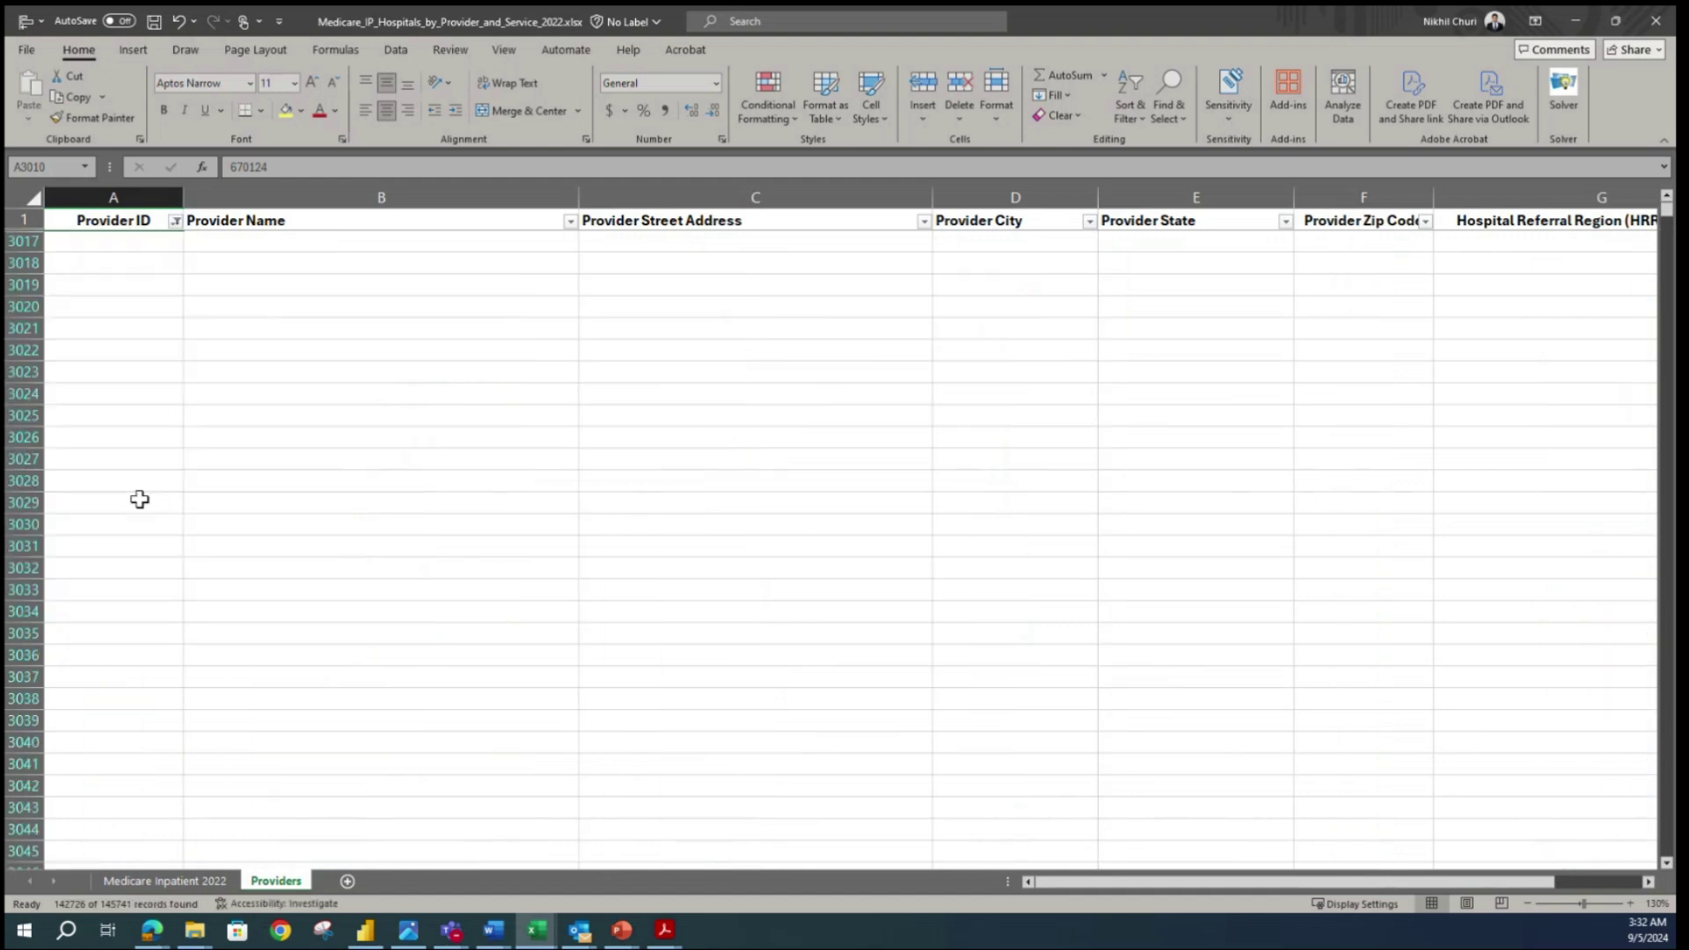
click(22, 241)
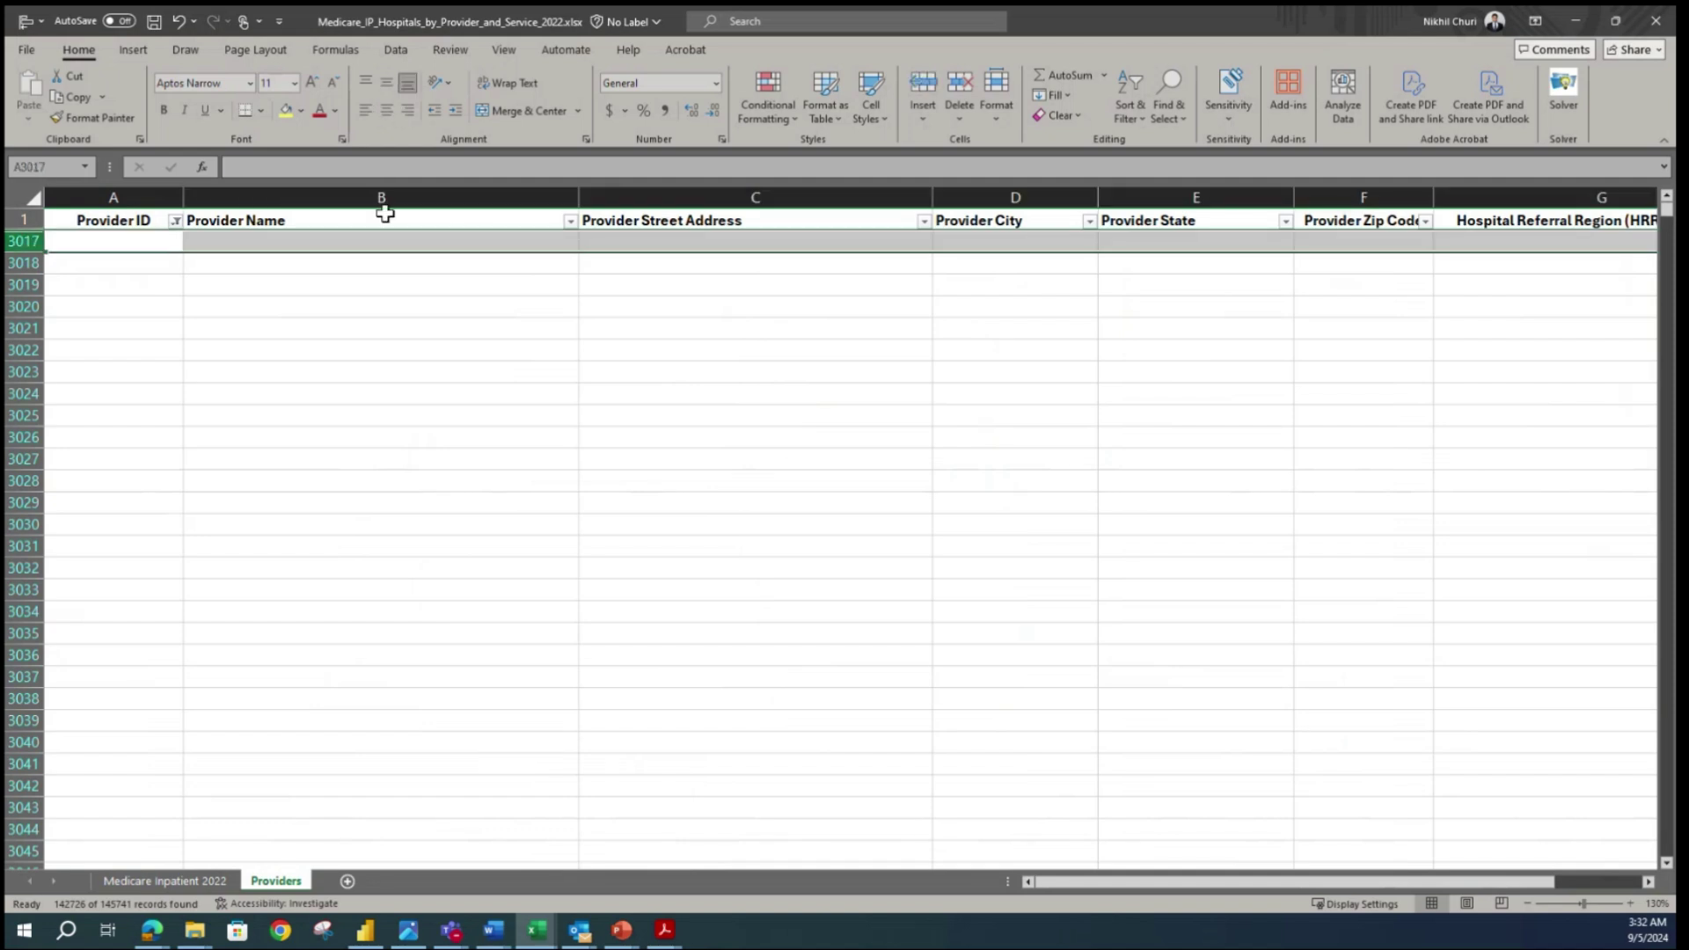
- Try to select all blank rows from row 3017 down to the end of the Providers sheet
key(ctrl+shift+Down)
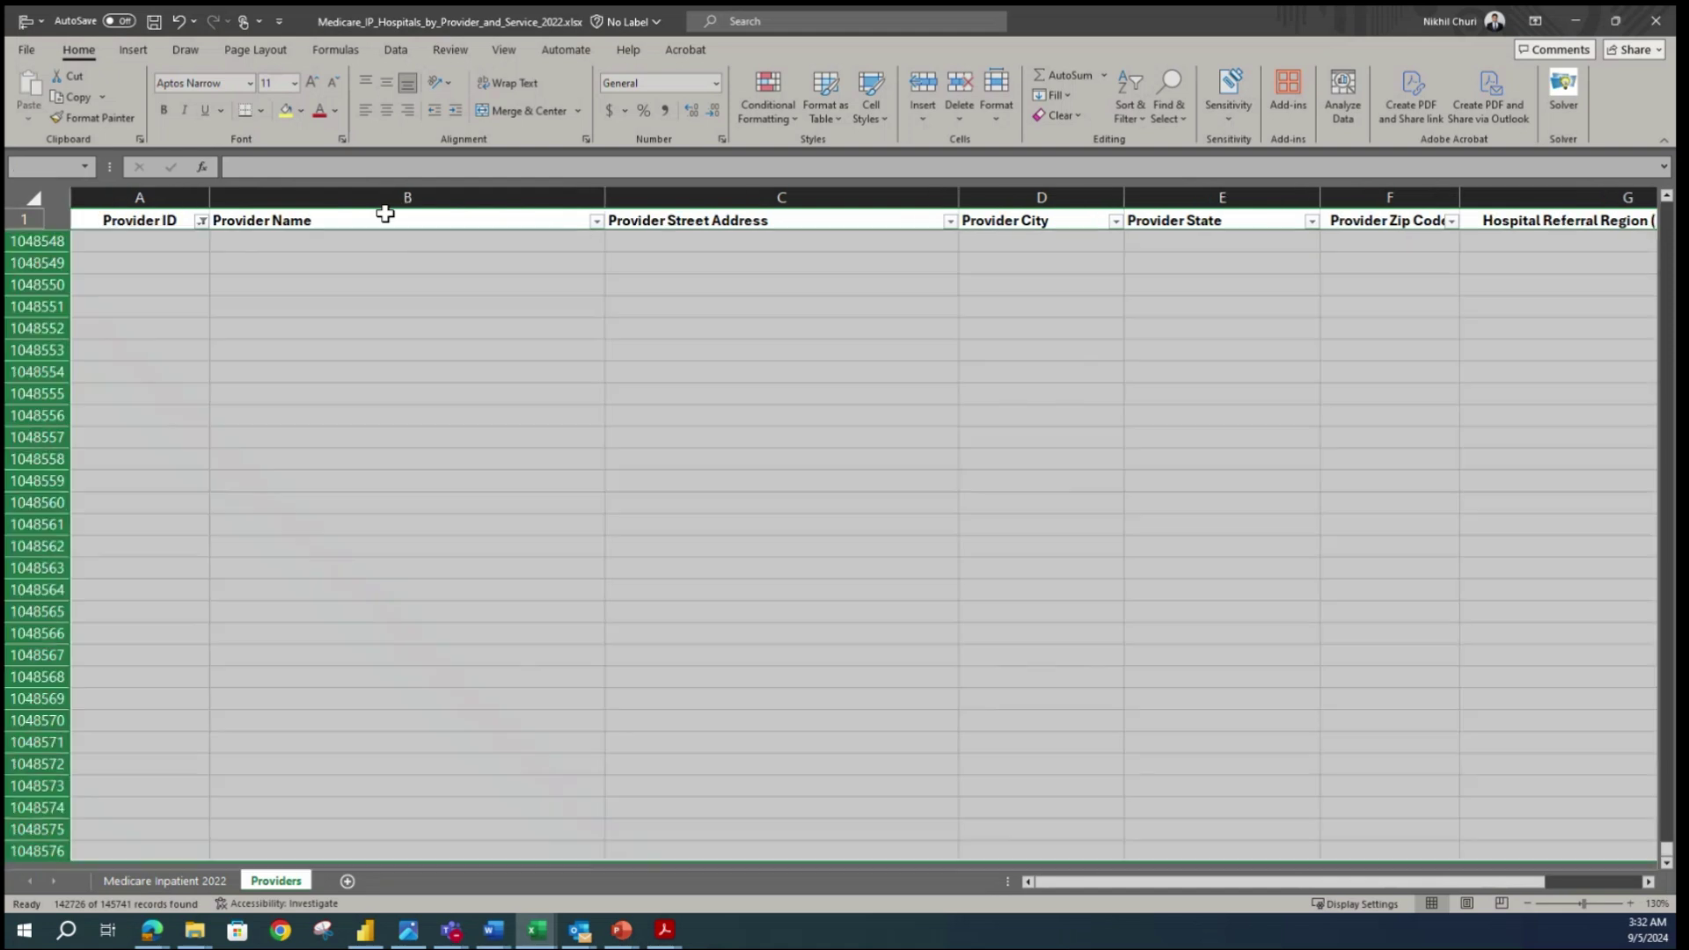
key(ctrl+shift+Up)
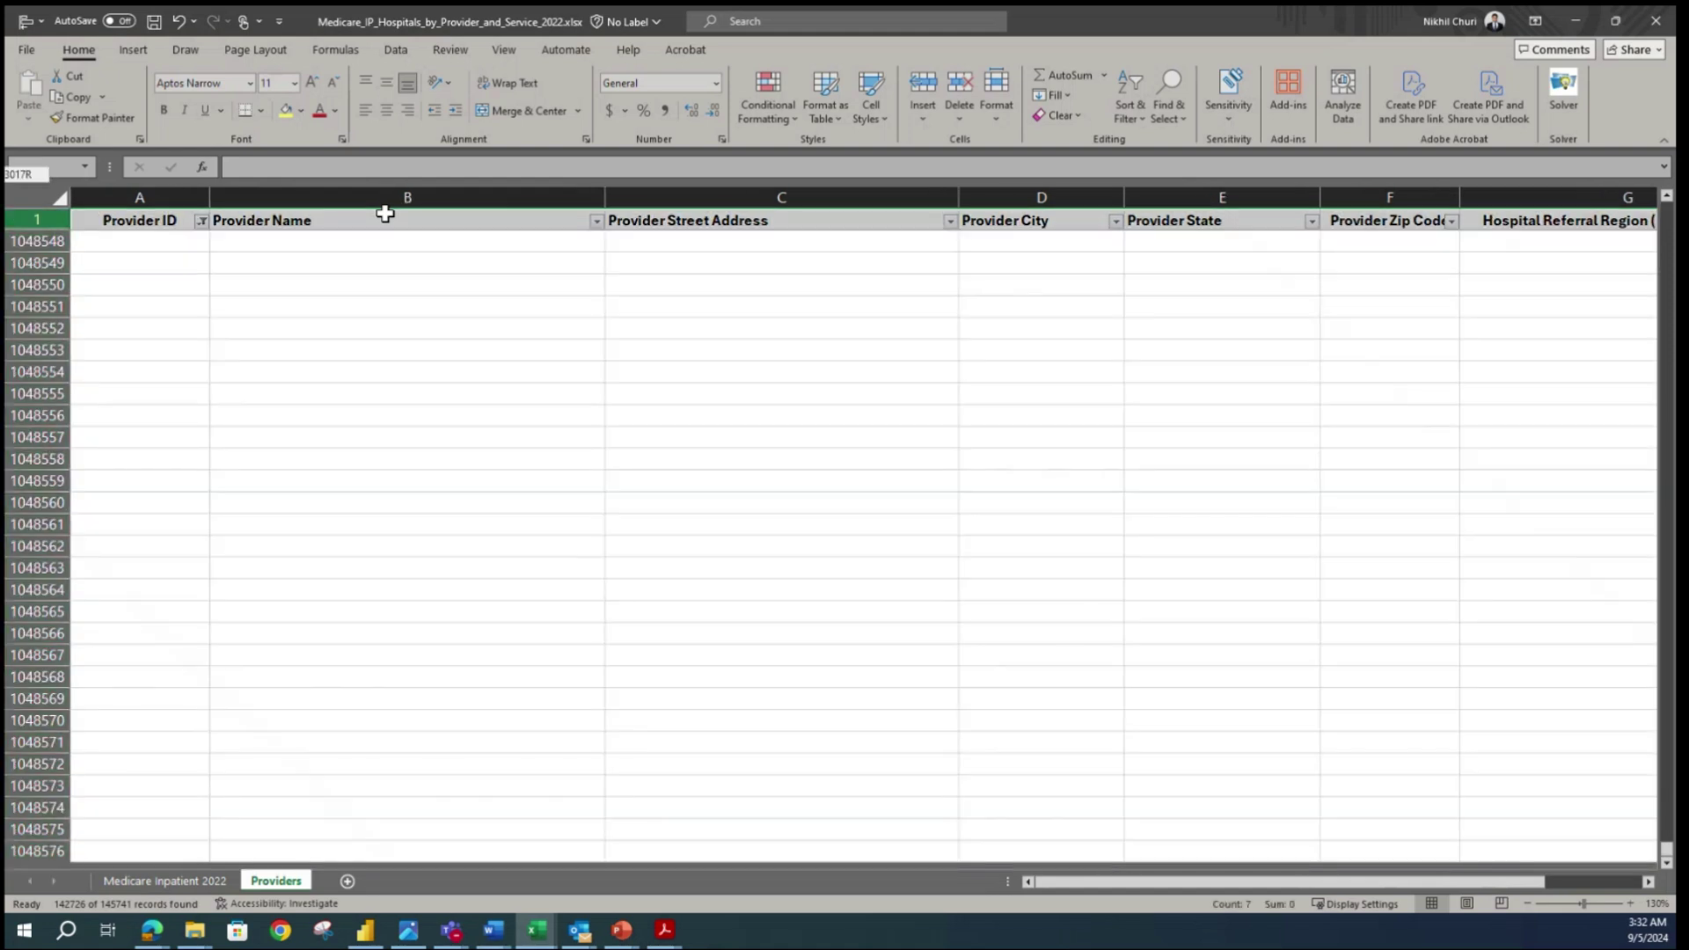
key(ctrl+shift+Down)
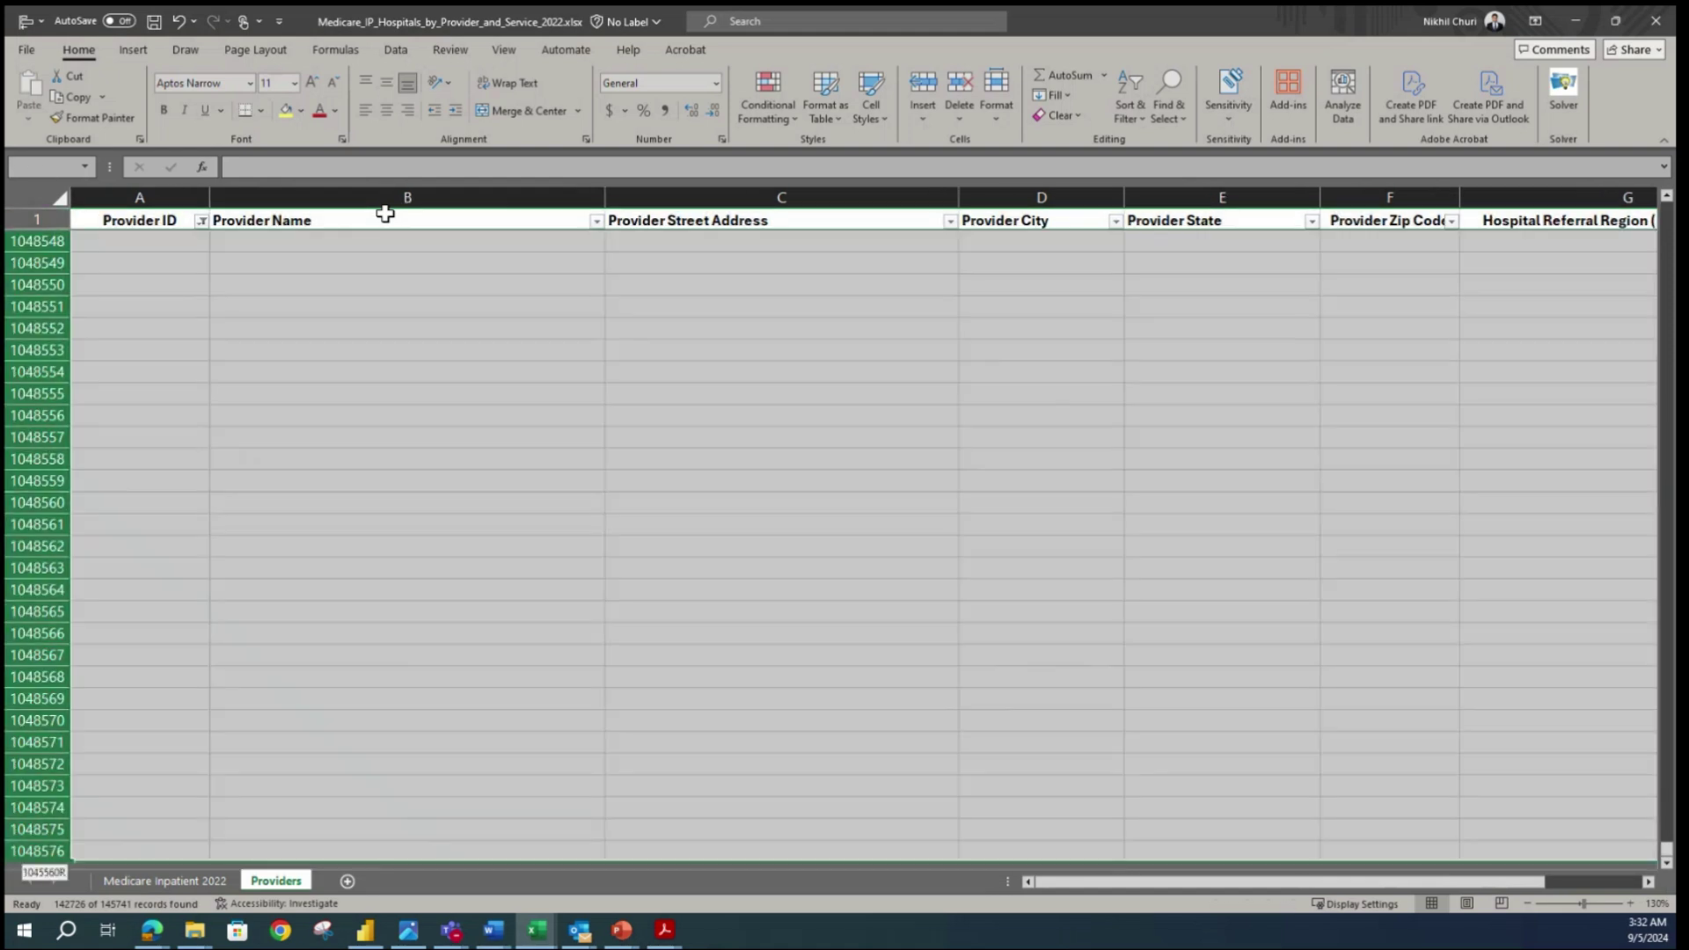
key(ctrl+shift+Up)
key(ctrl+shift+Down)
click(217, 543)
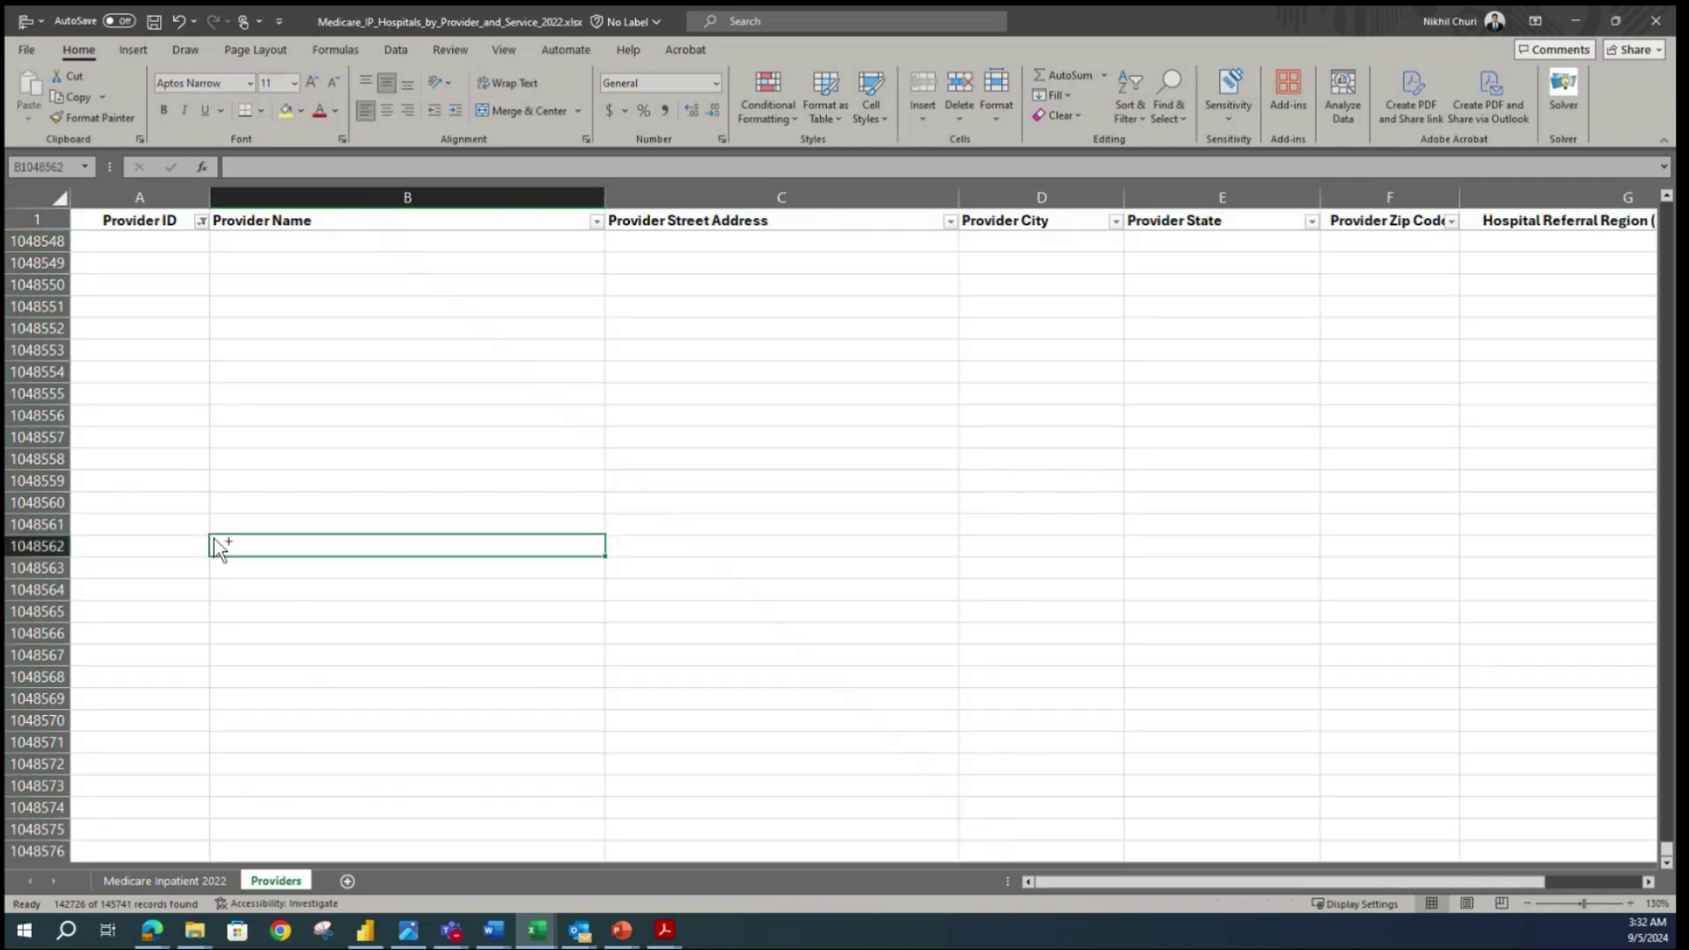
key(ctrl+shift+Up)
scroll(218, 537, up, 19)
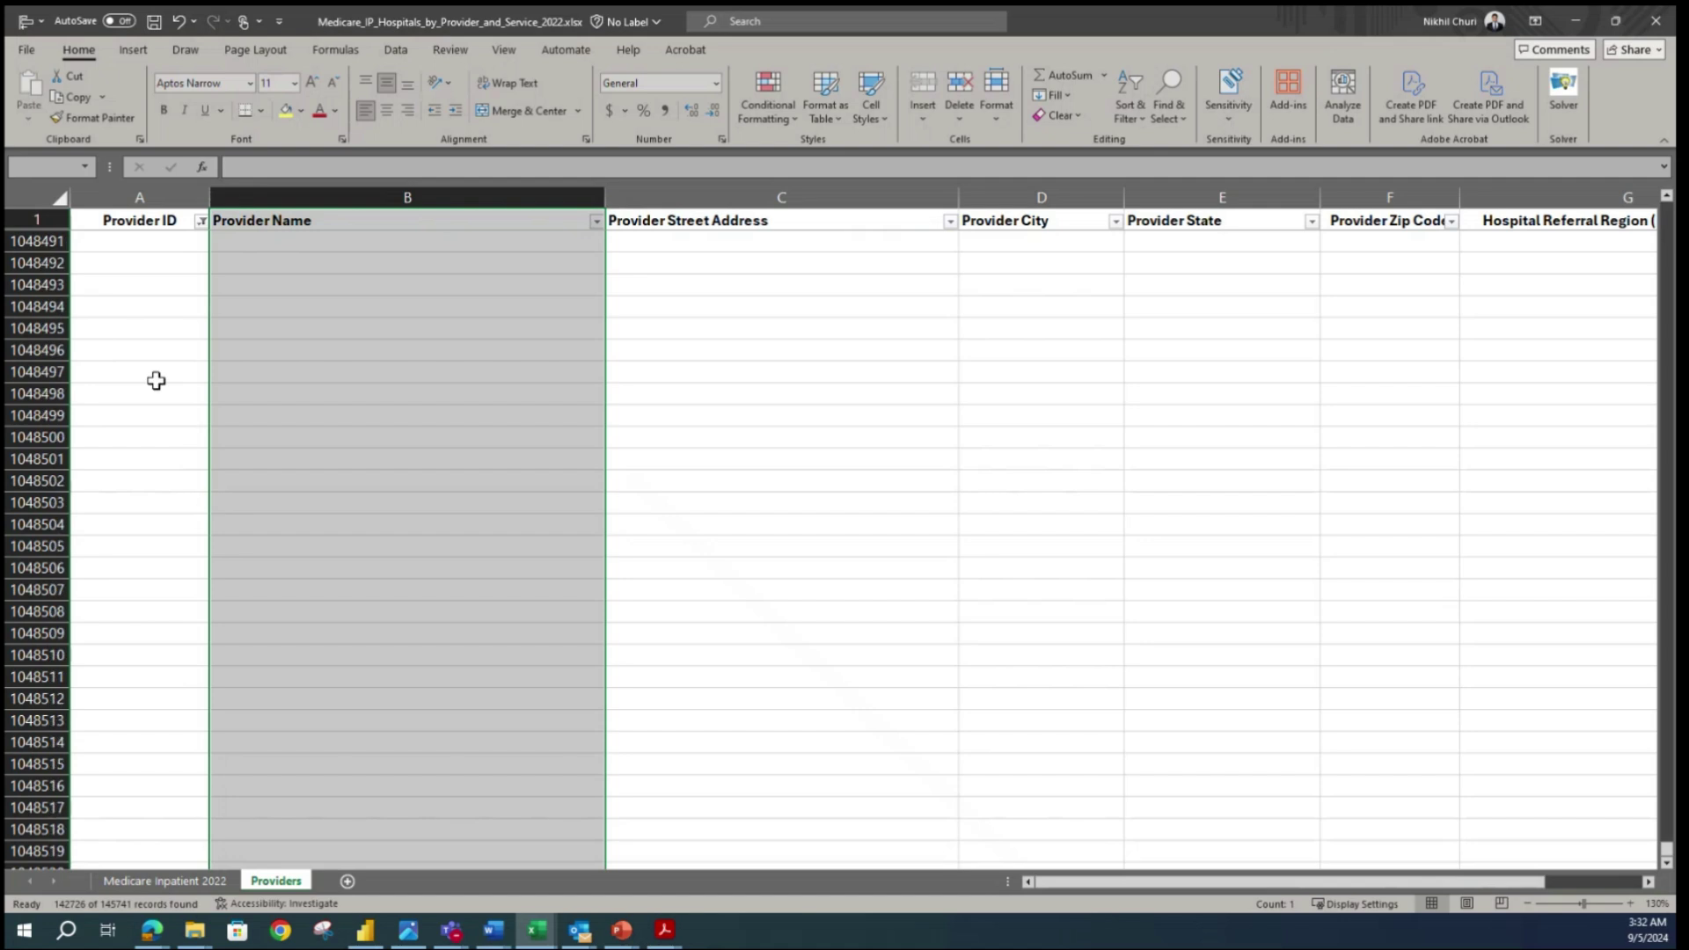
click(156, 376)
key(ctrl+shift+Up)
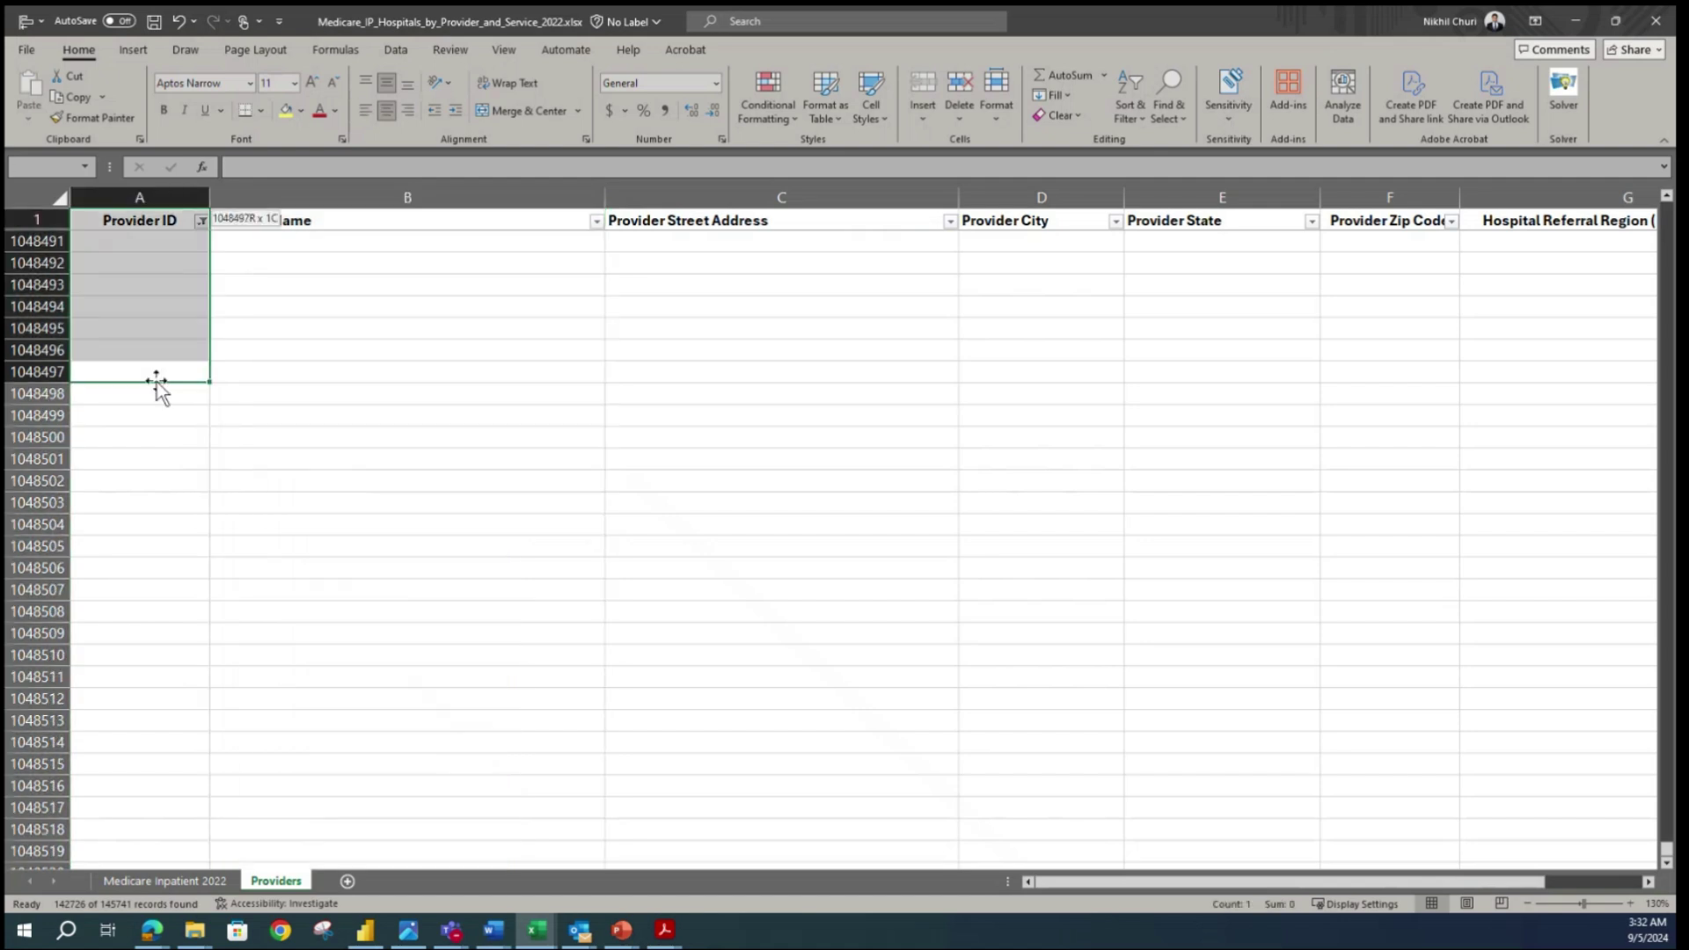
- Delete the blank rows 3017 to 3021 from the filtered Providers sheet
click(34, 243)
drag(26, 241, 52, 327)
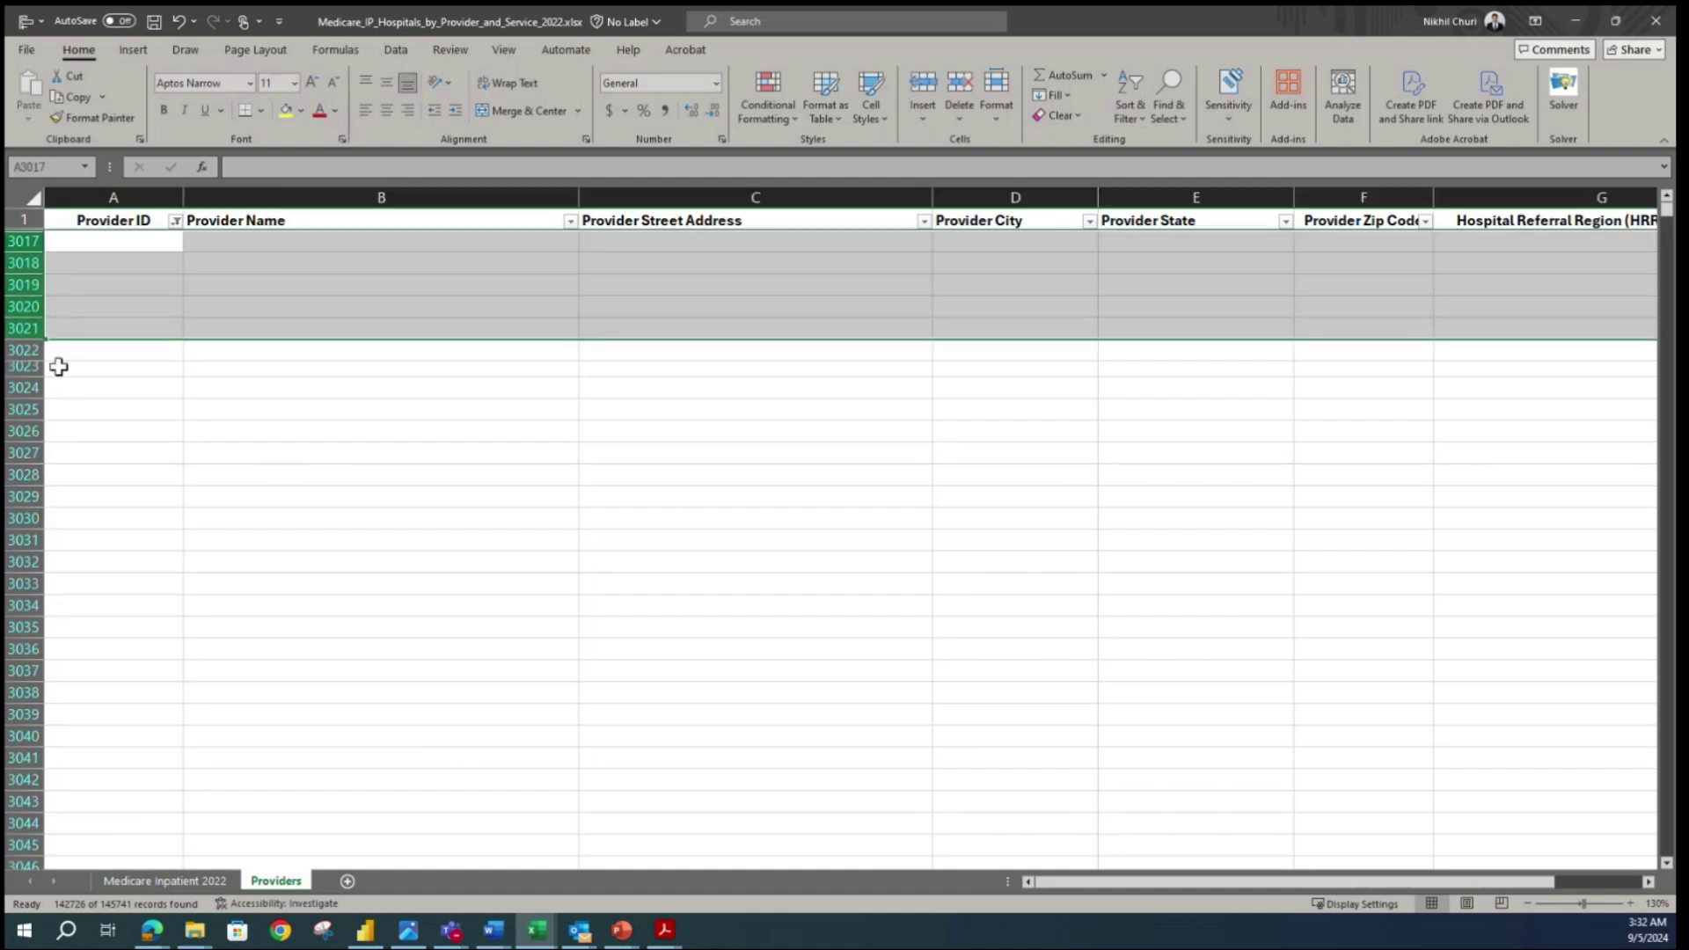
right_click(26, 283)
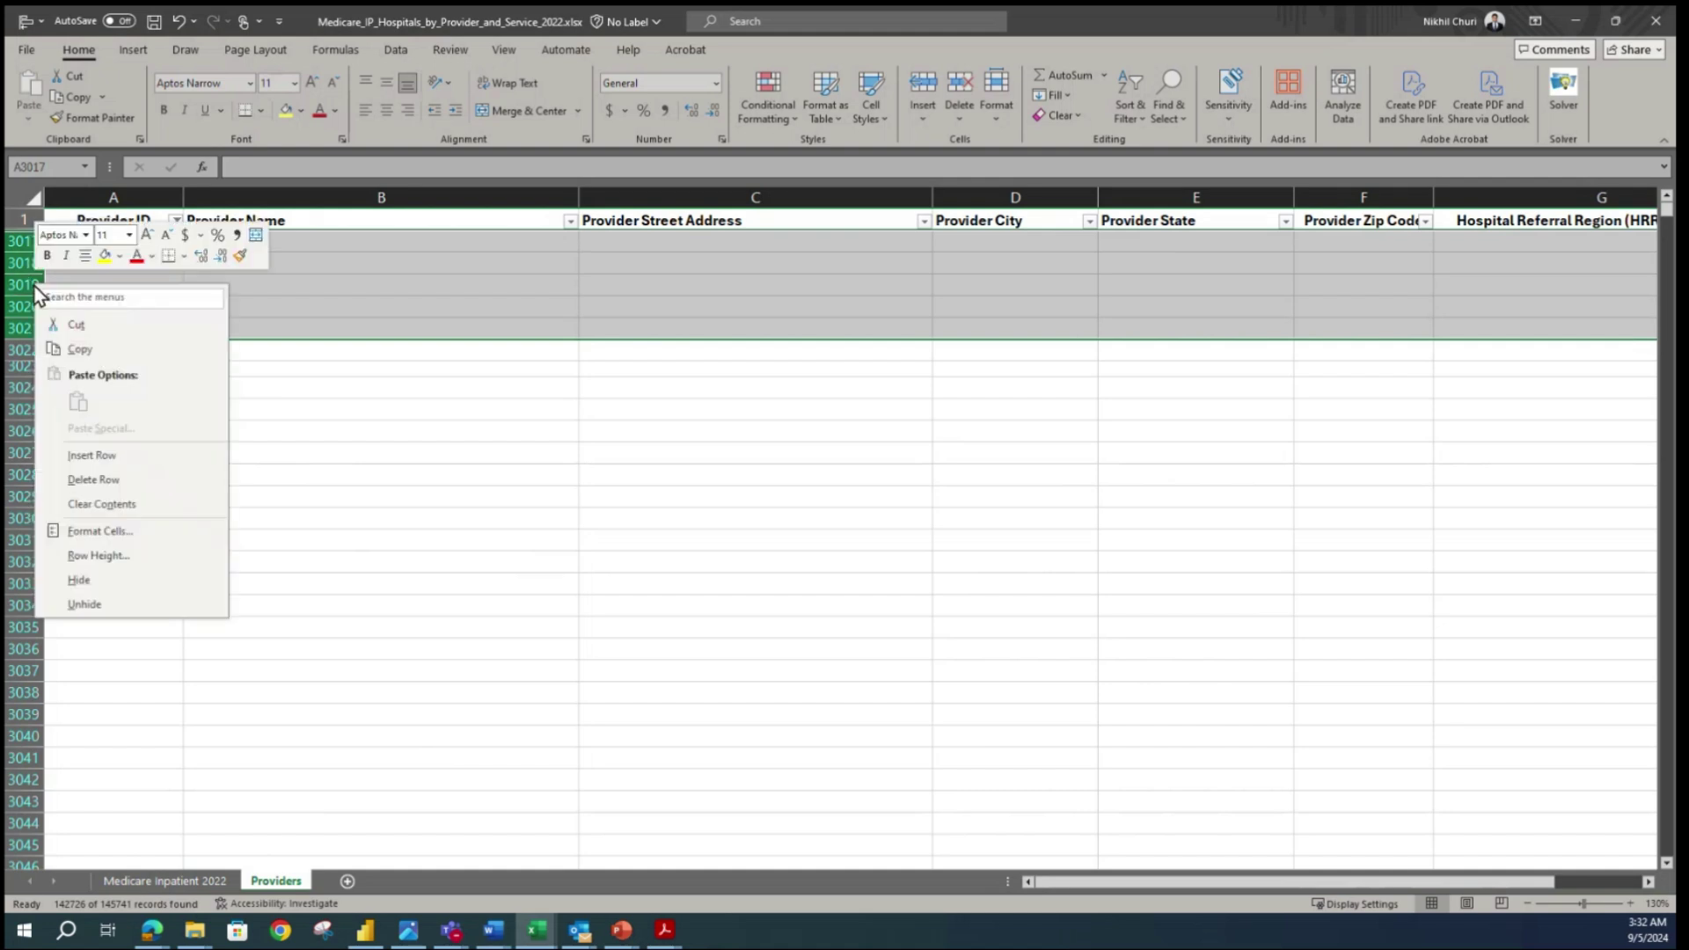
click(124, 483)
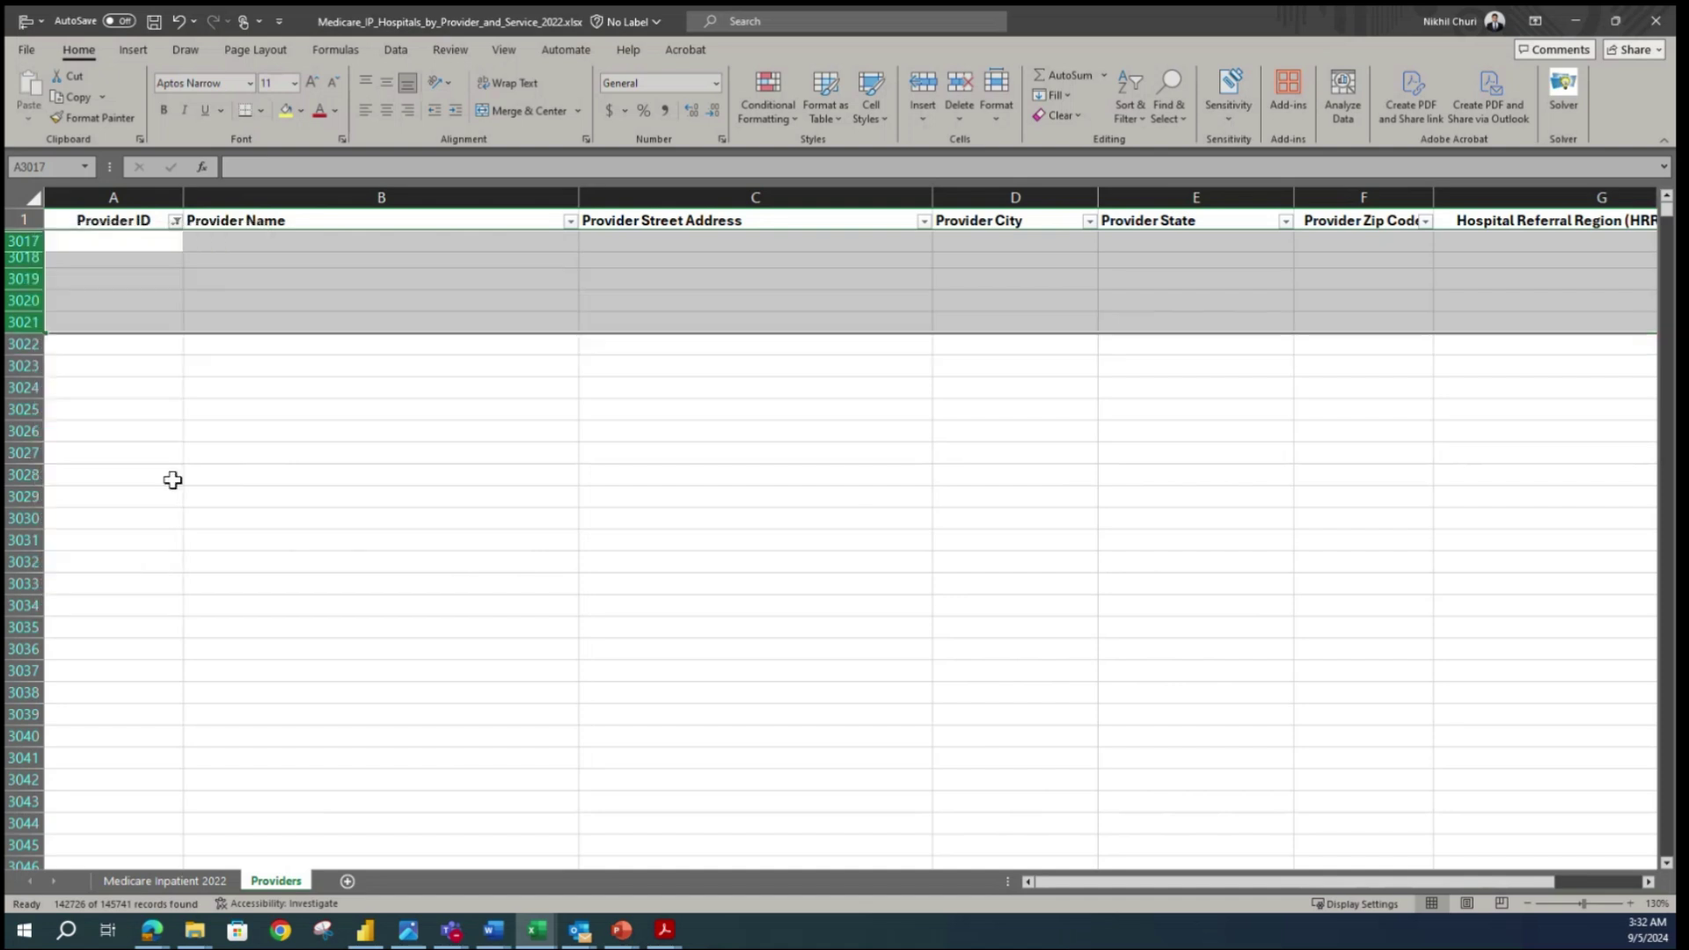
click(97, 276)
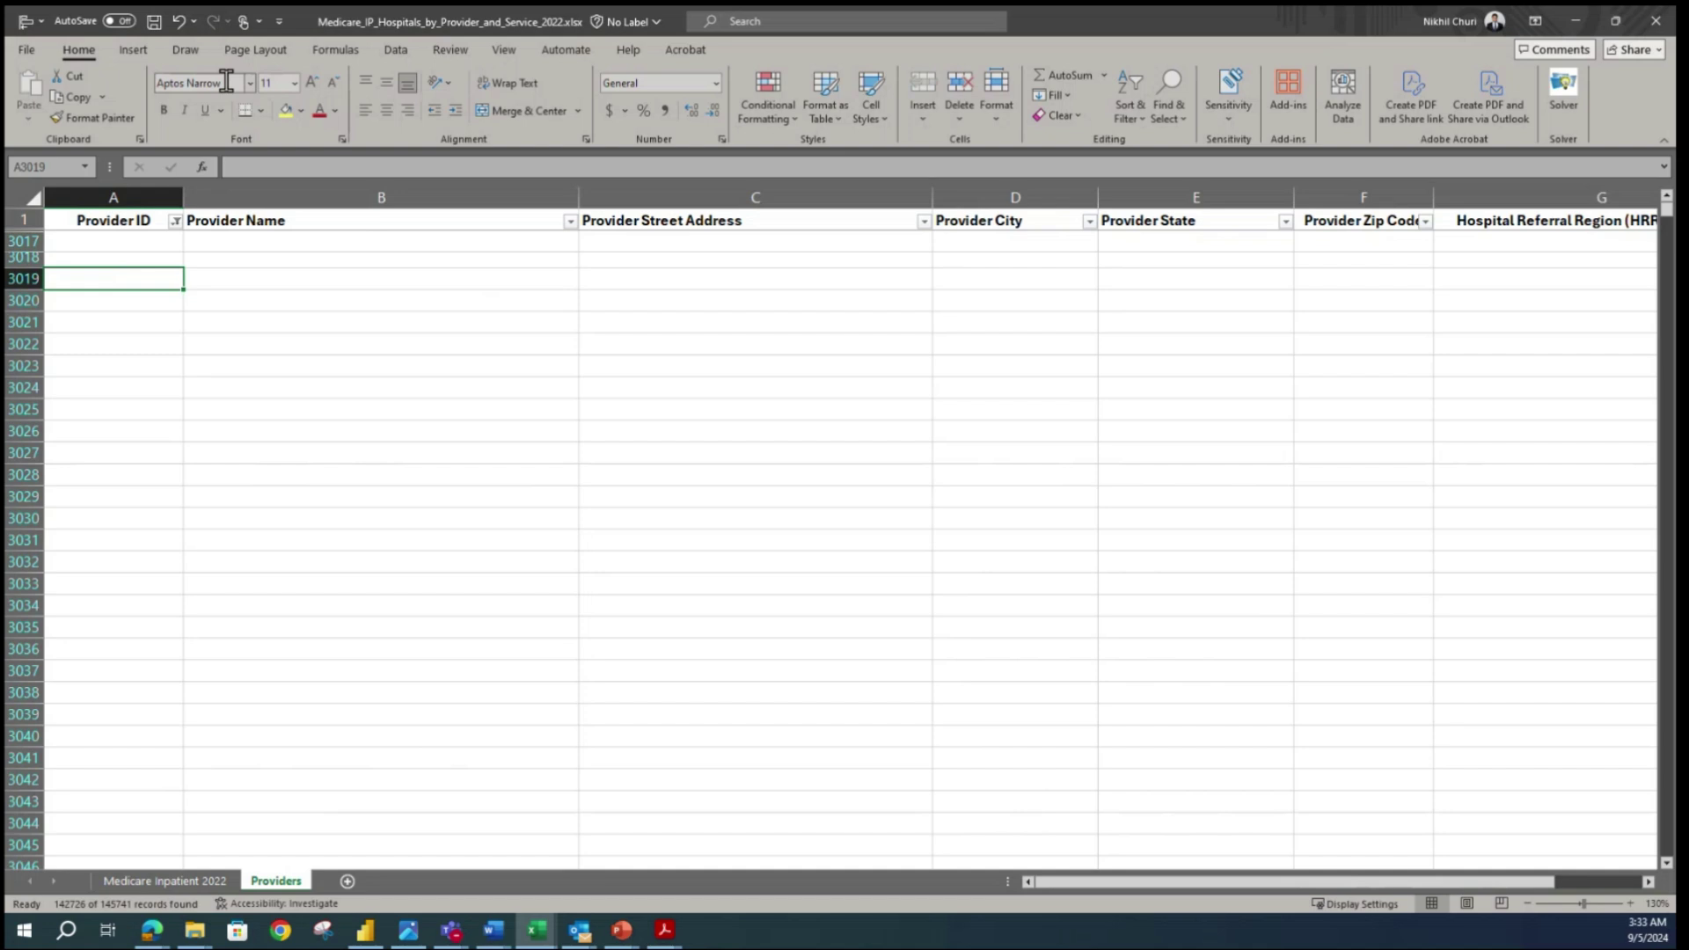
- Reselect all values in the Provider ID filter to show the full provider list
click(176, 224)
click(55, 450)
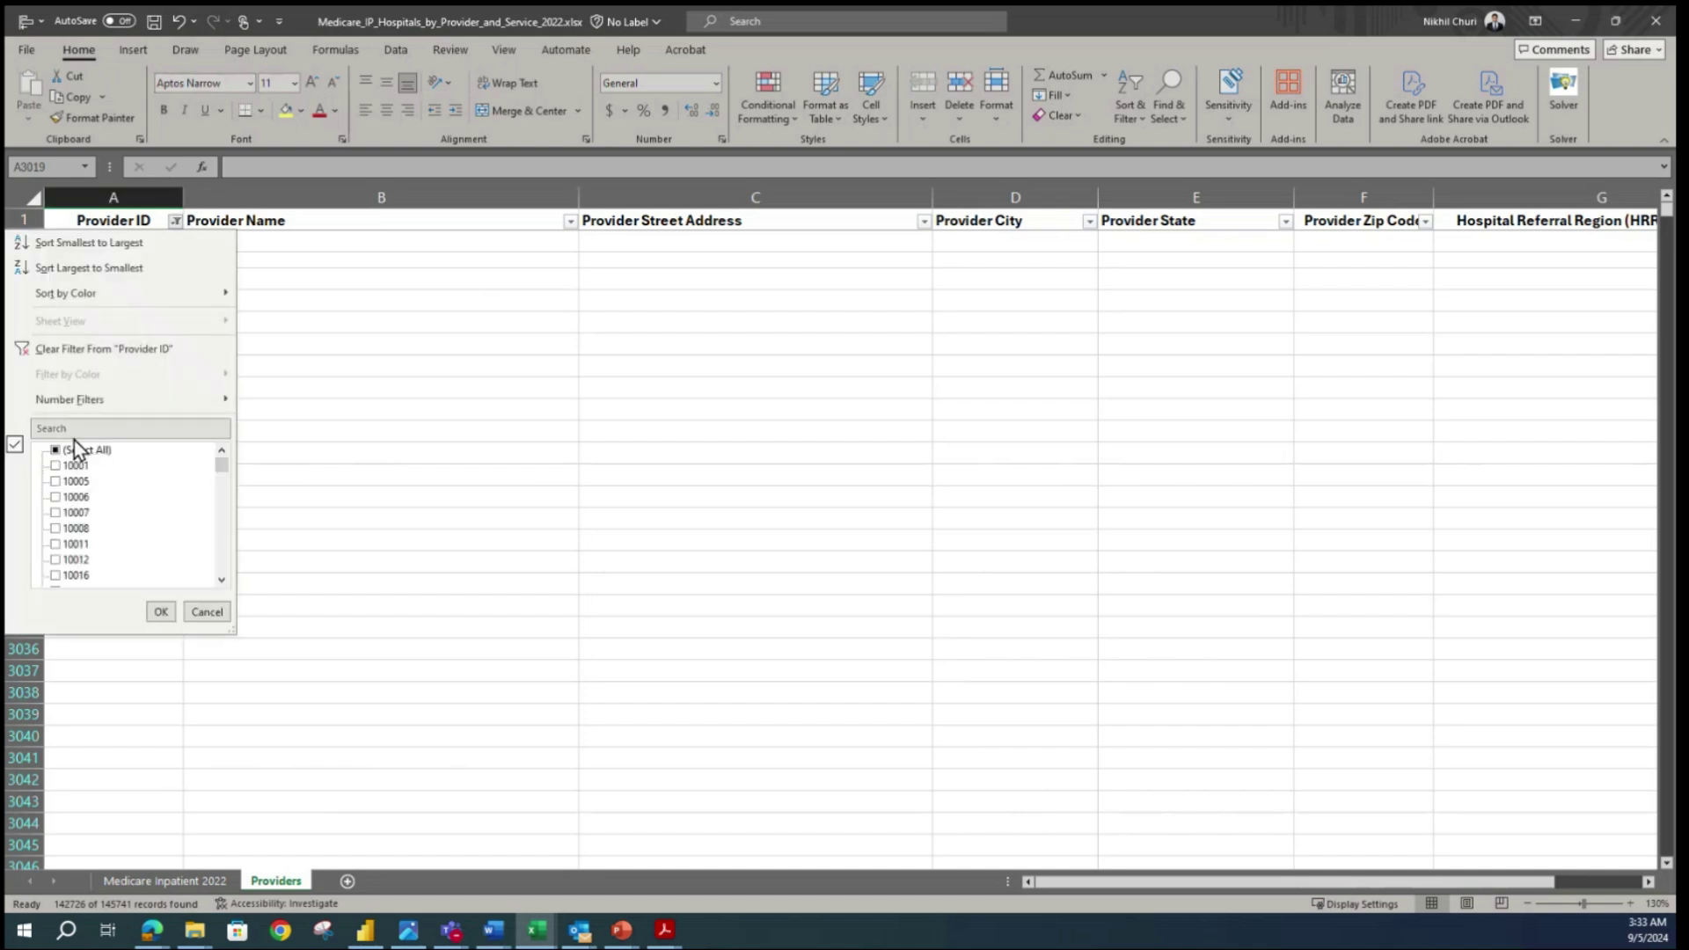
click(161, 611)
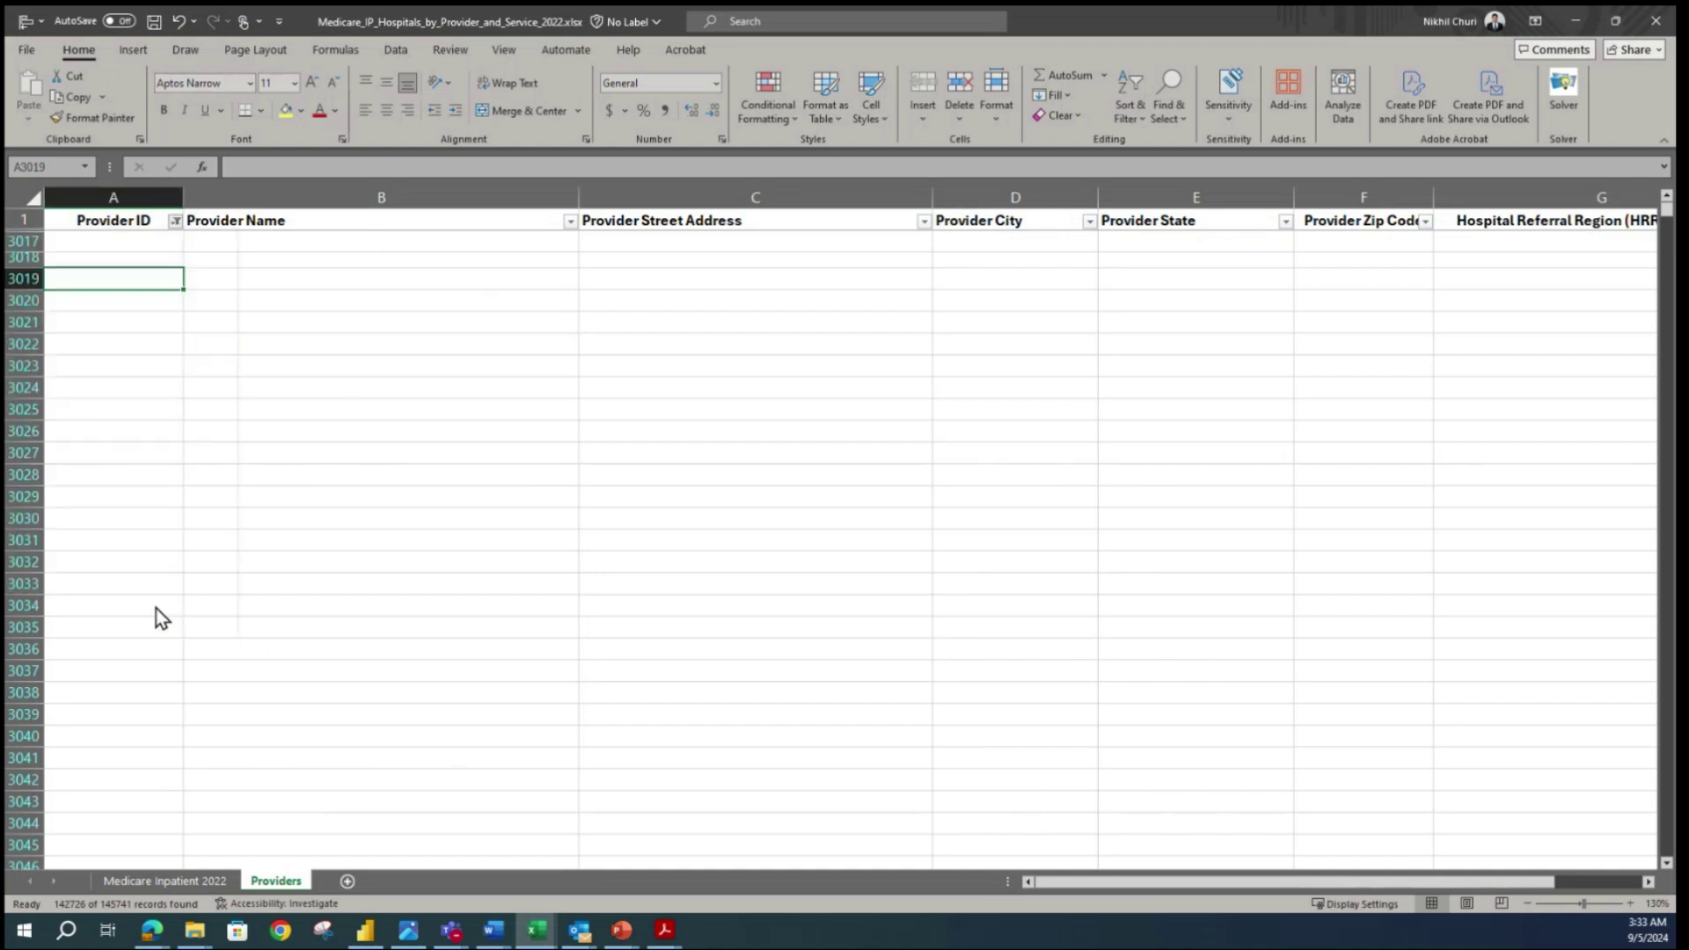
scroll(207, 309, up, 18)
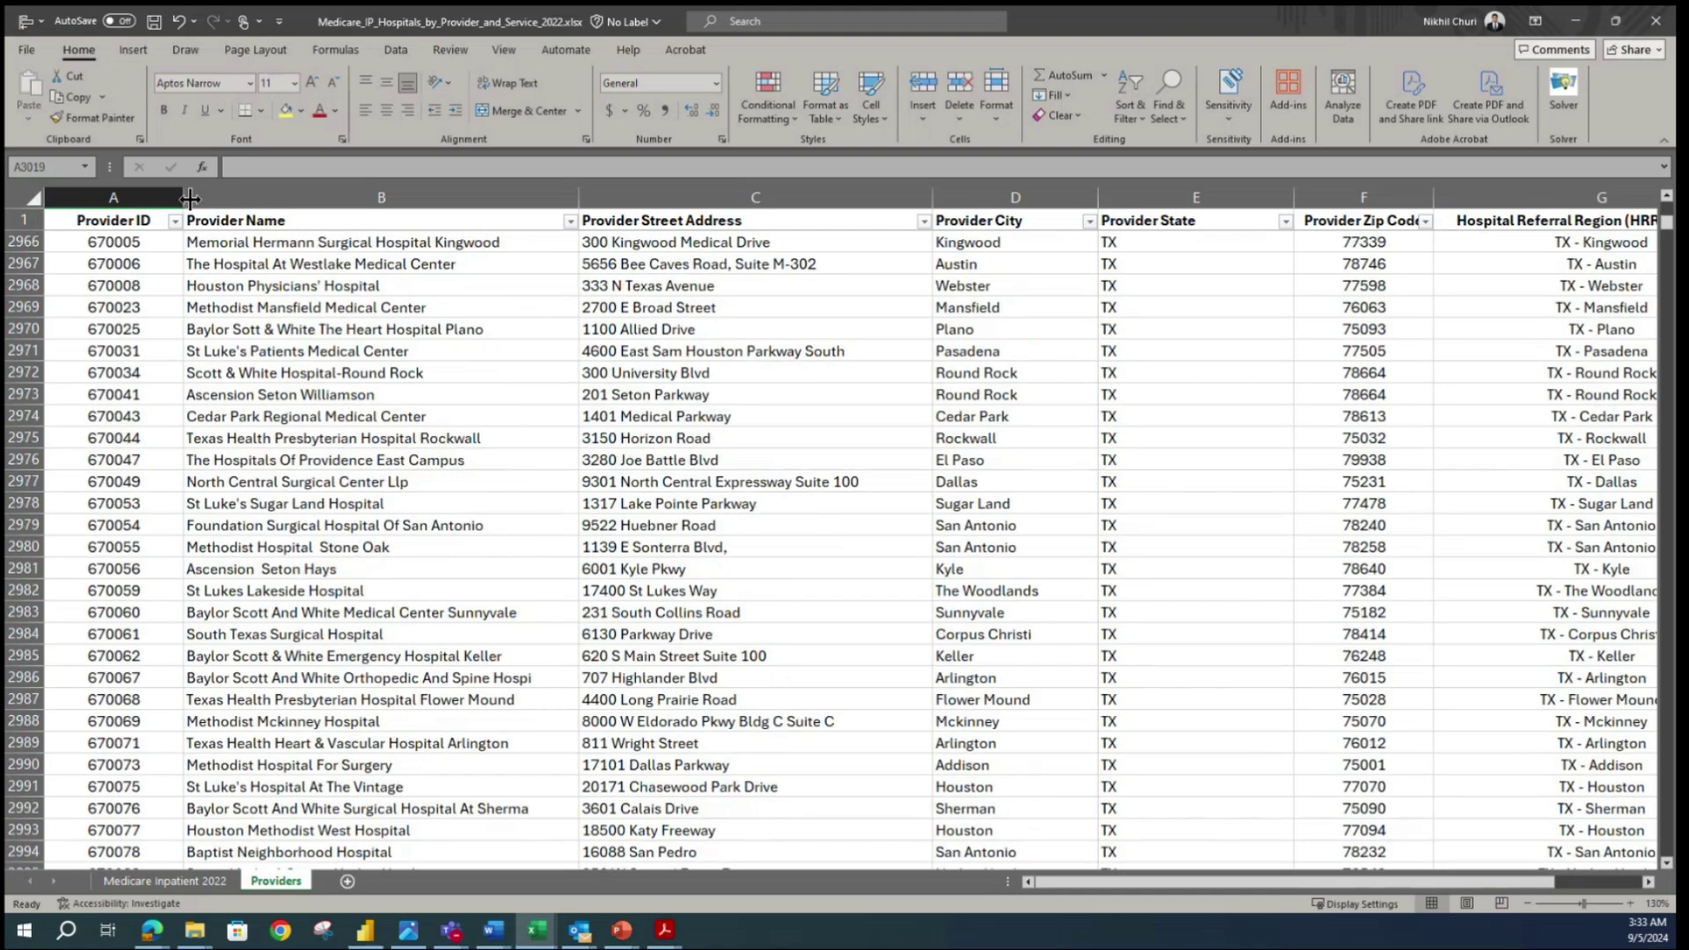
- Check the end of the Provider ID filter's value list, keeping all values selected
click(176, 221)
scroll(168, 514, down, 5)
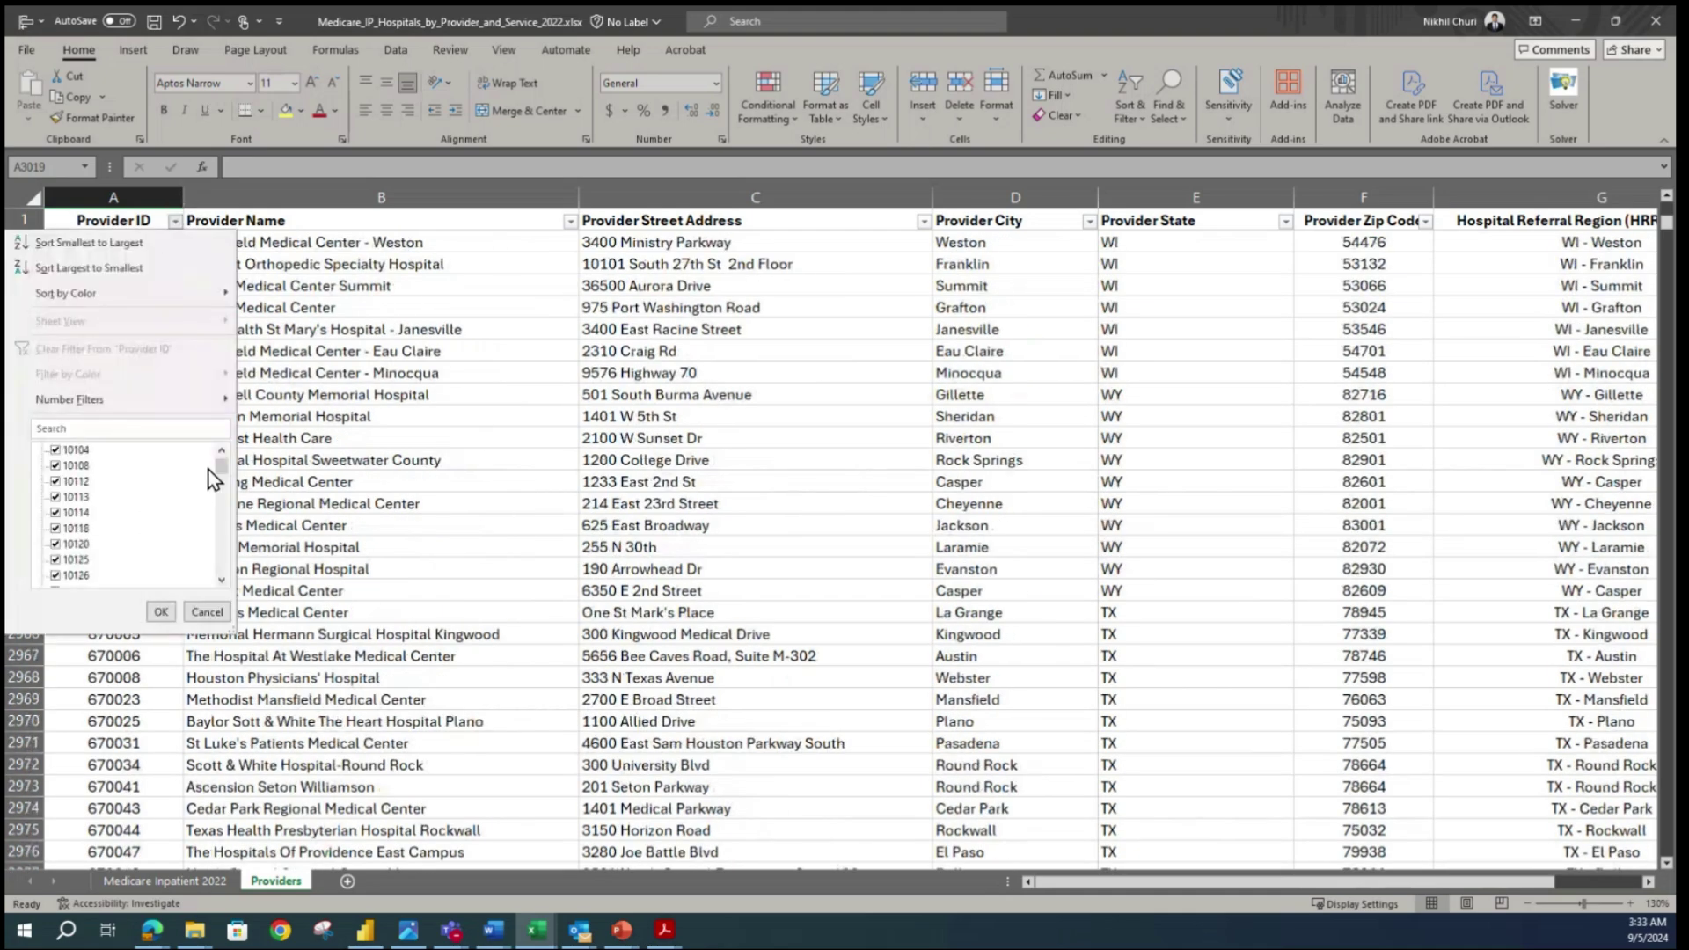
drag(221, 465, 204, 582)
click(162, 612)
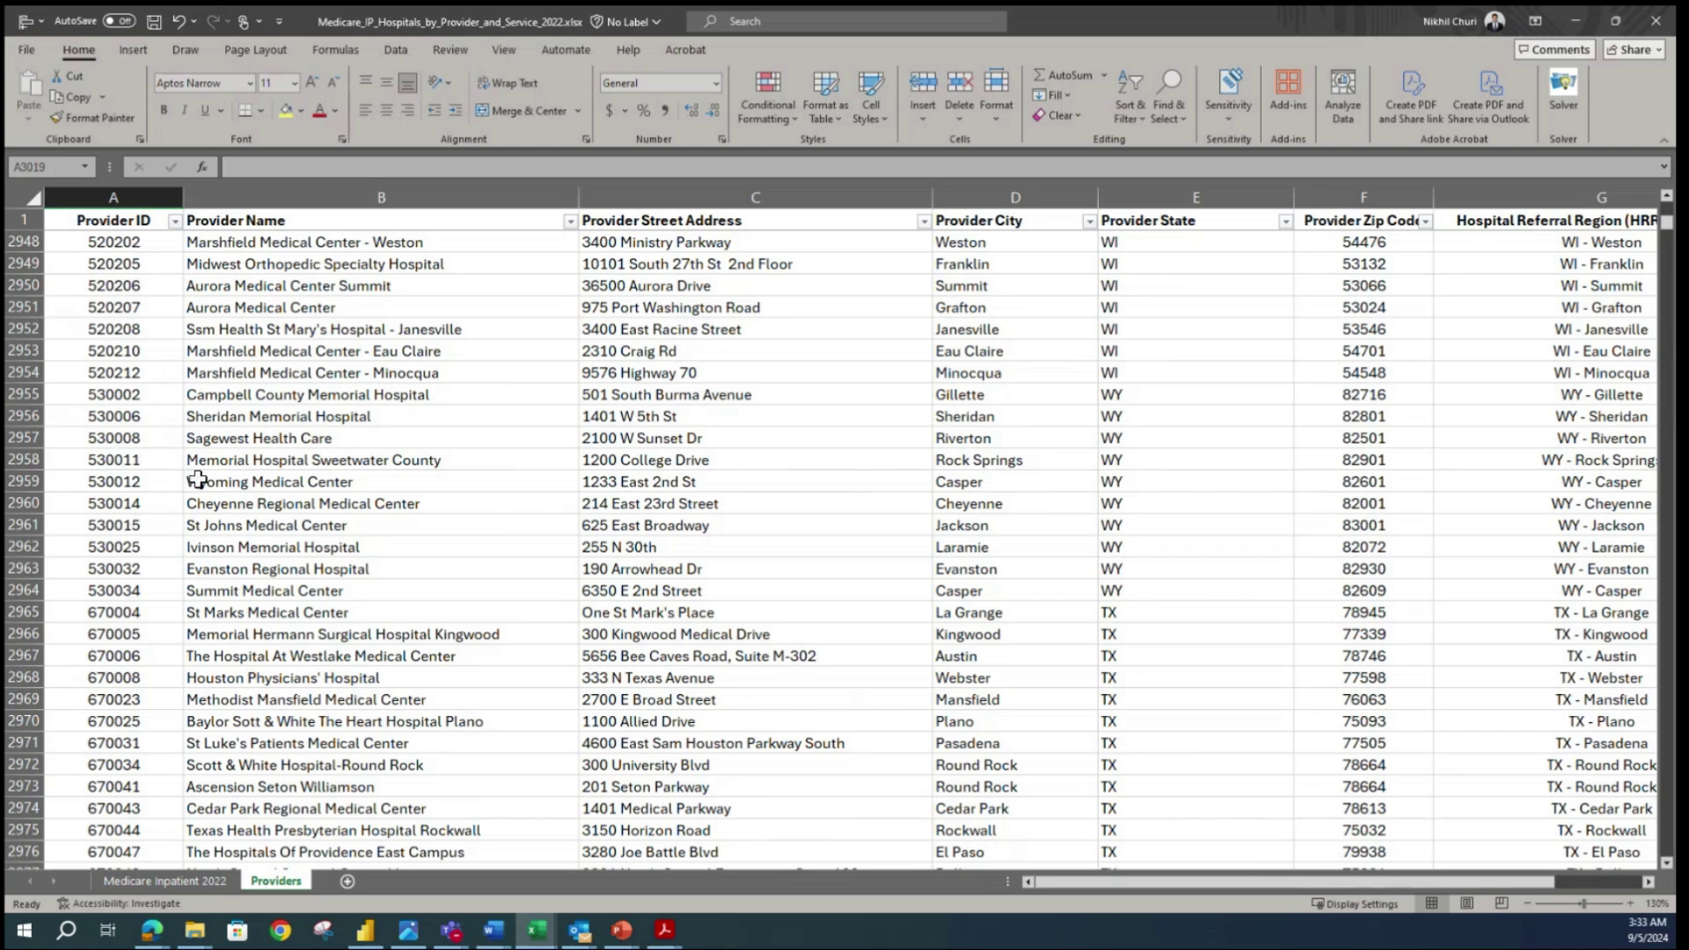
- Return to the start of the provider list and select the Provider IDs from A2 down to check their extent
click(267, 454)
scroll(167, 286, up, 6)
scroll(165, 281, up, 15)
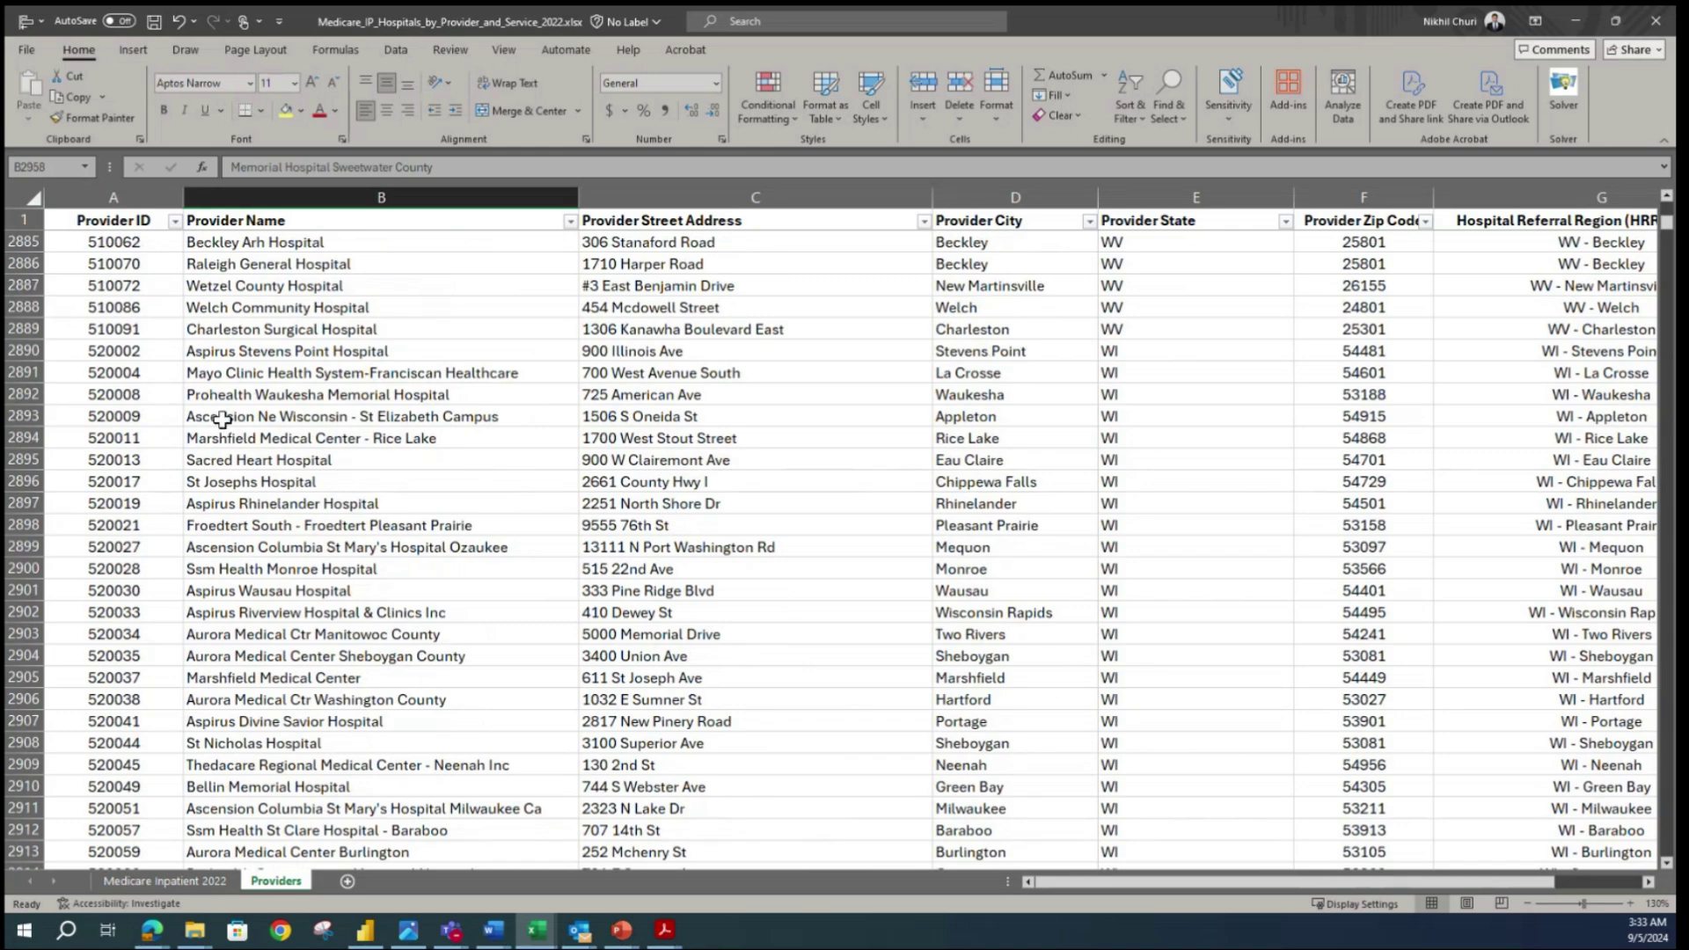
scroll(176, 370, up, 20)
scroll(150, 307, up, 15)
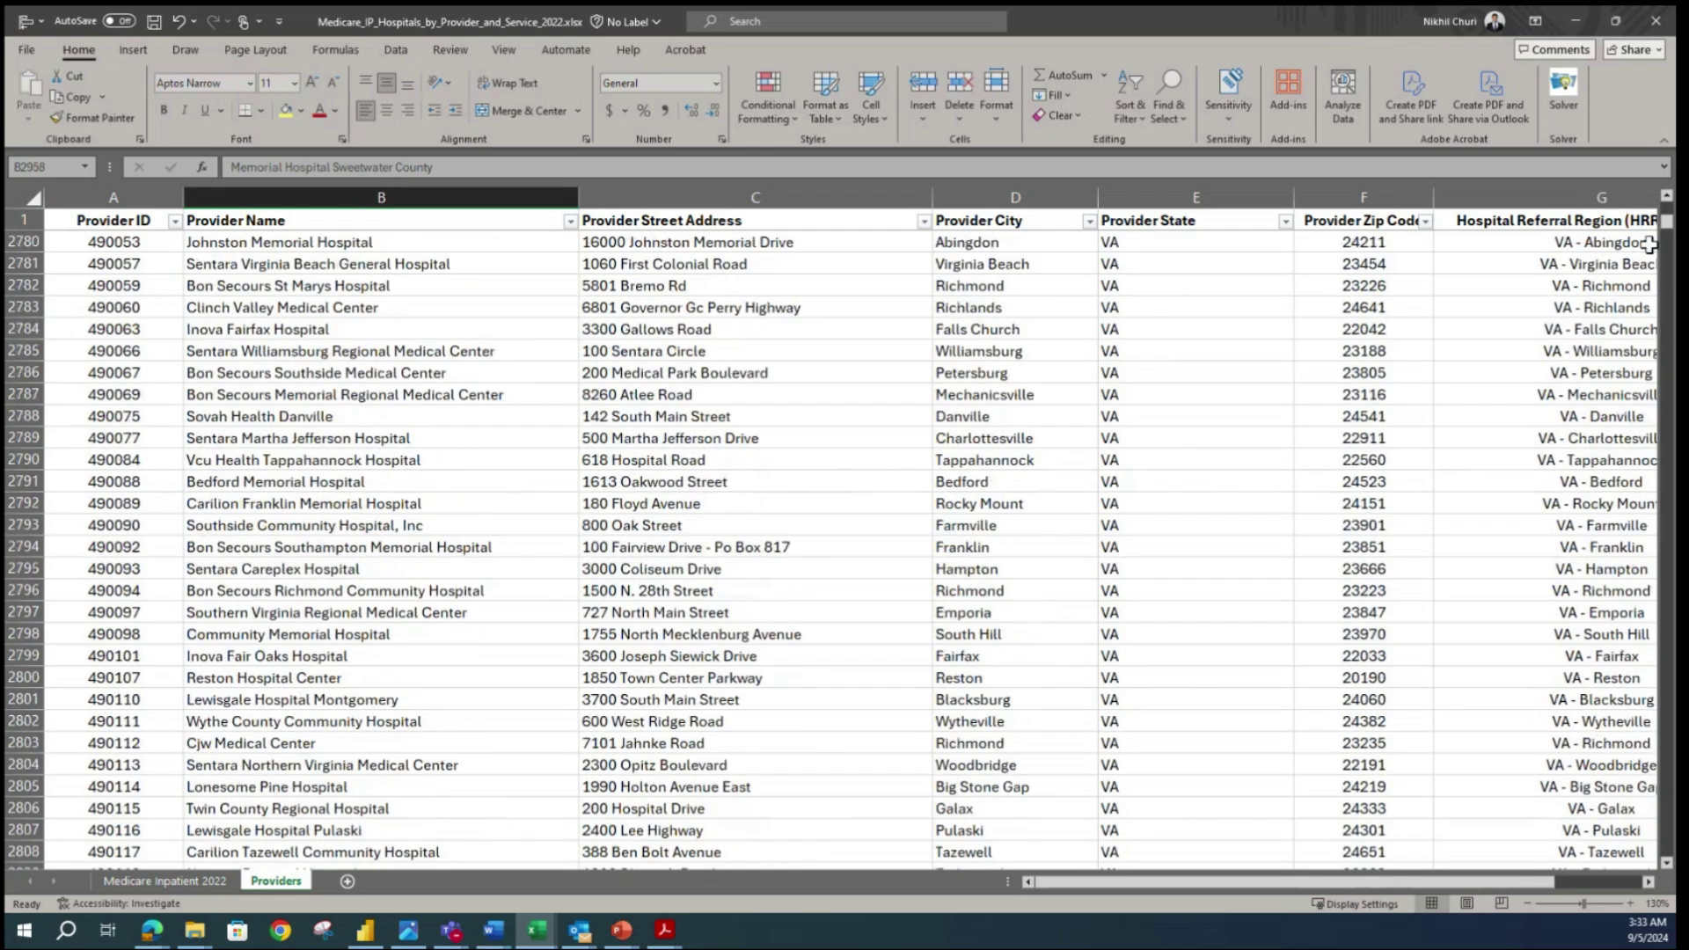
drag(1668, 230, 1672, 195)
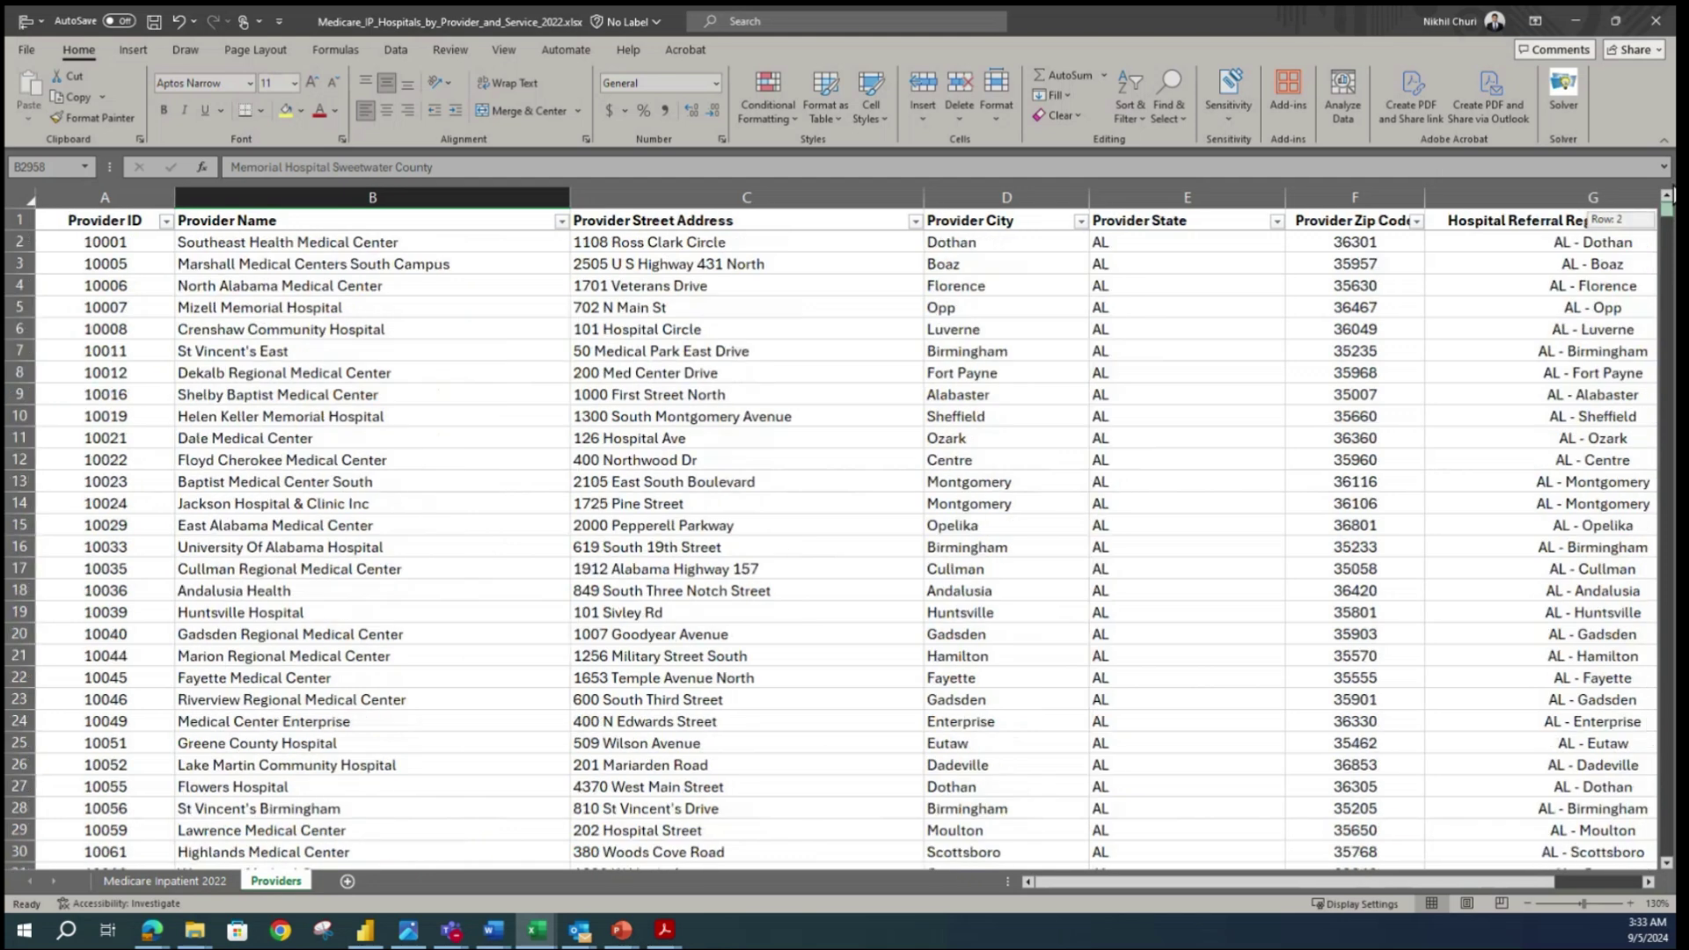
click(123, 242)
key(ctrl+shift+Down)
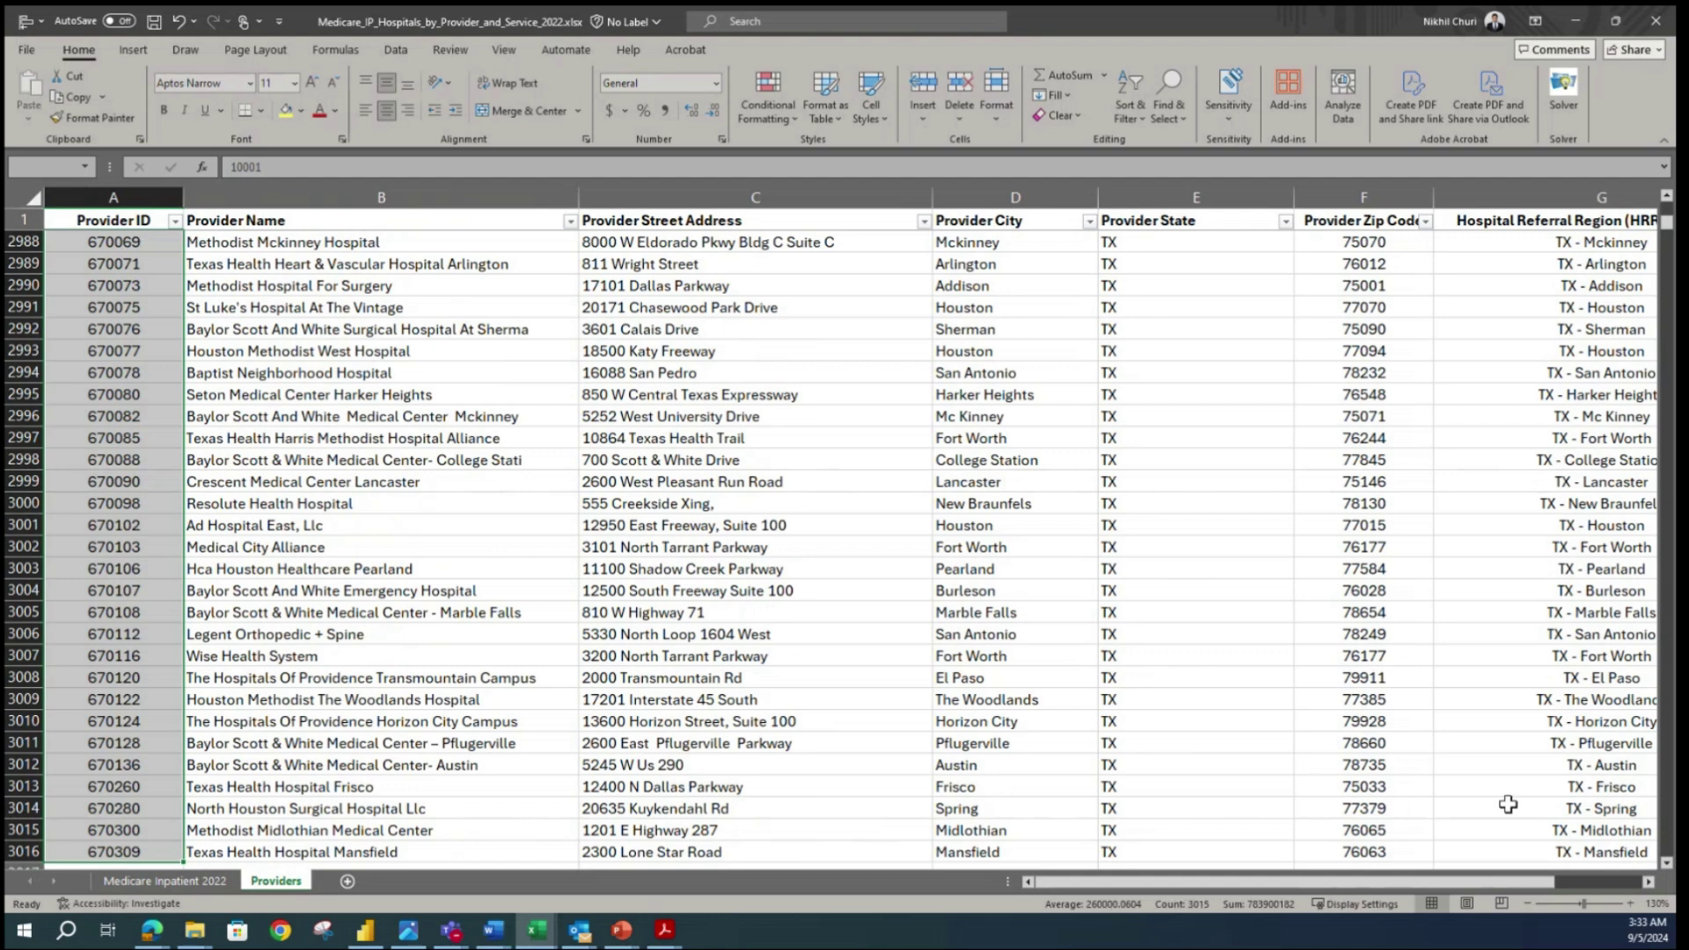
drag(1668, 227, 1670, 213)
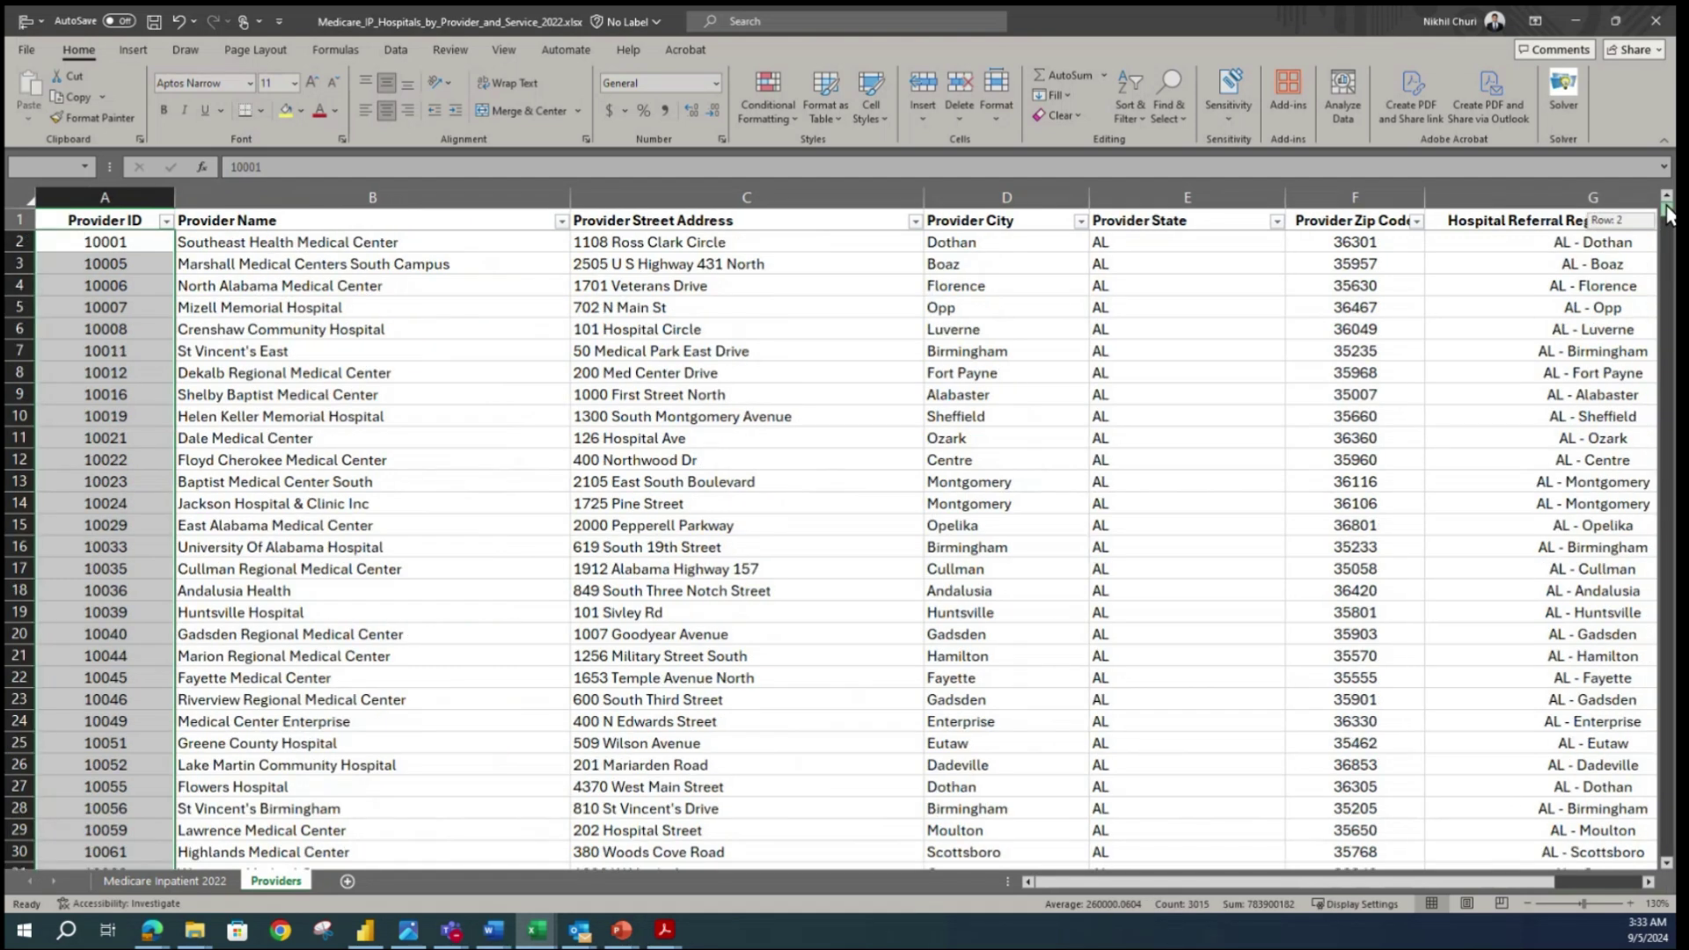
click(145, 395)
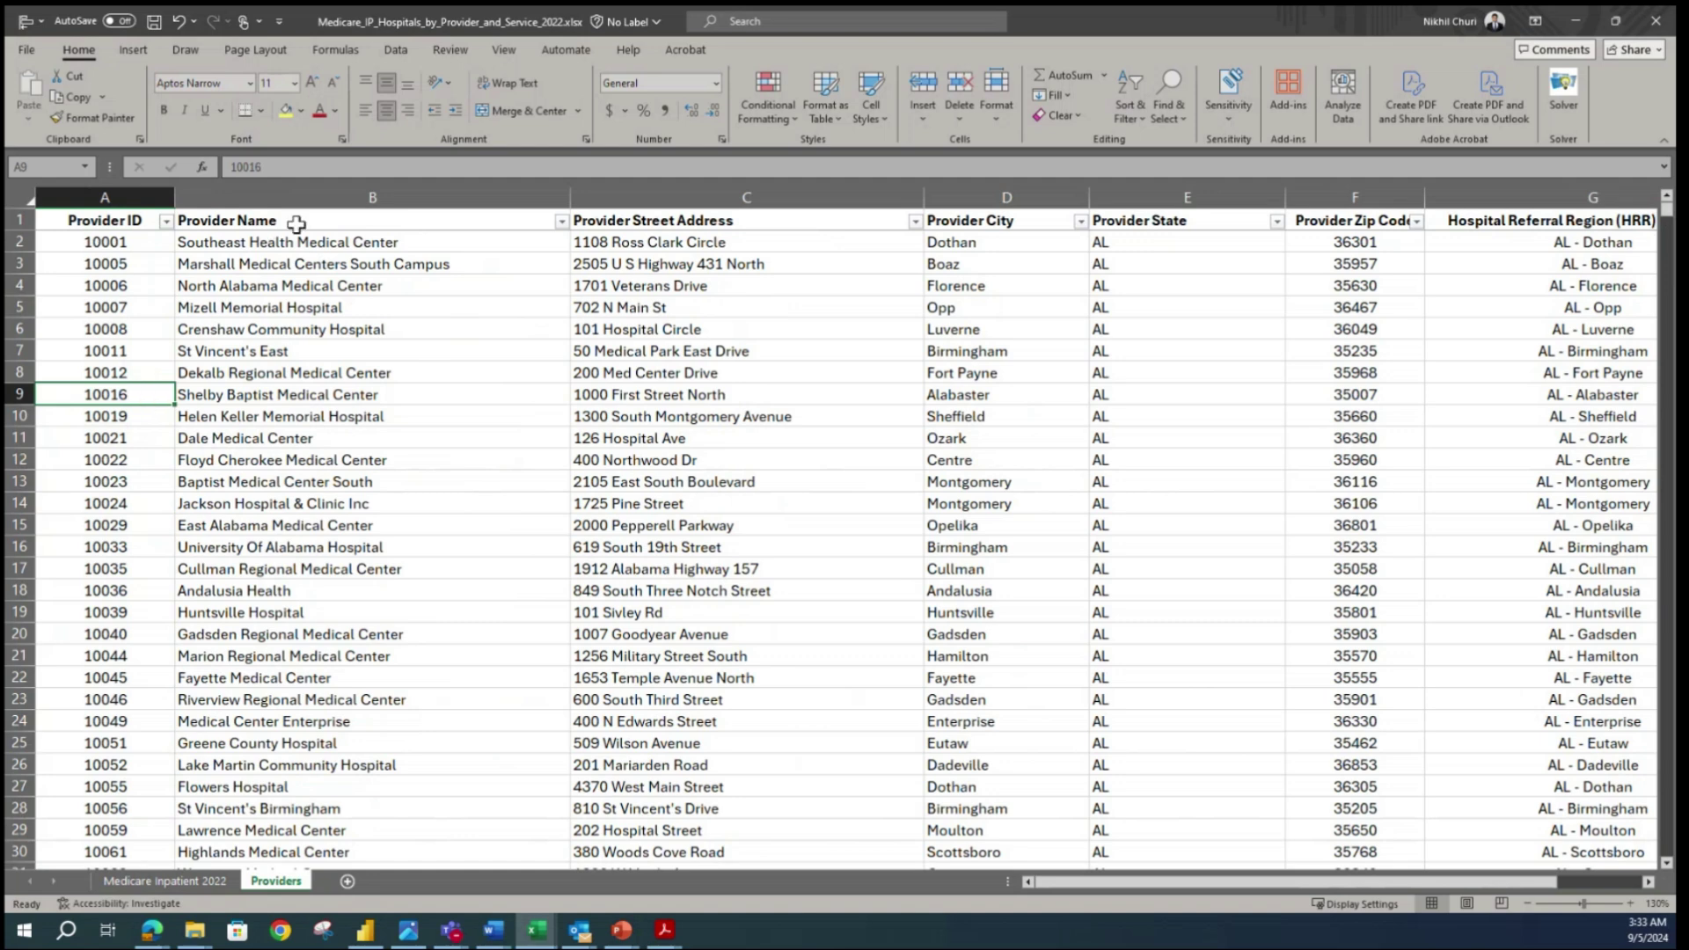
- Examine the Provider Name filter values in an enlarged list for blanks and irregular names, keeping all values selected
click(419, 226)
click(561, 222)
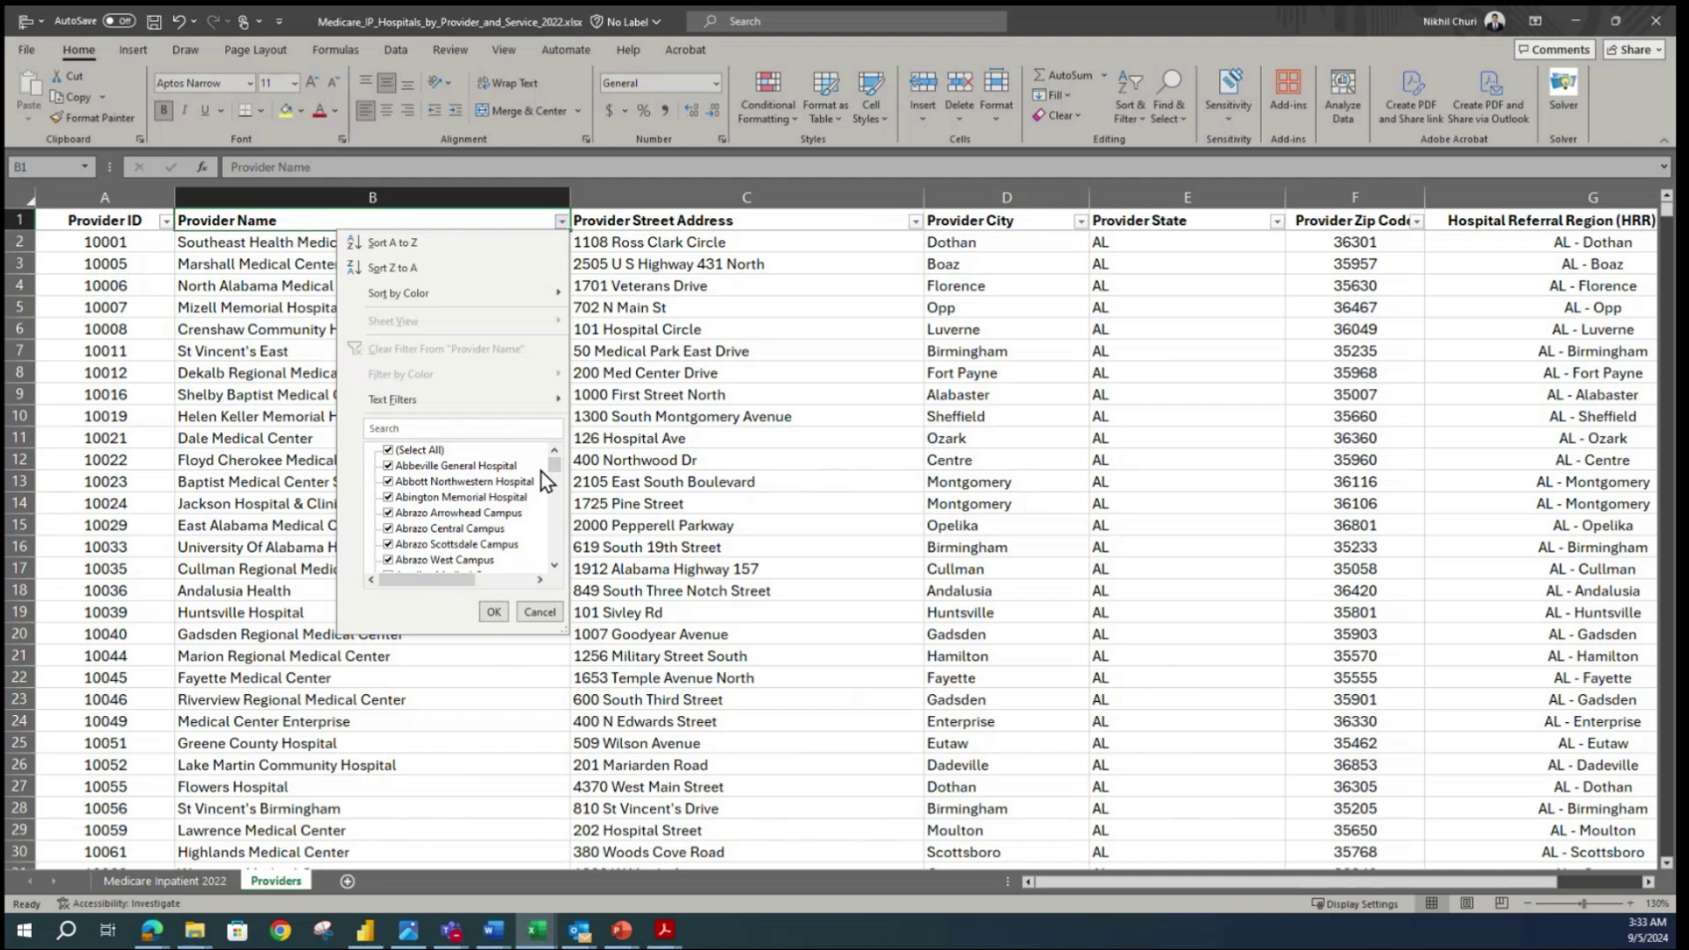
drag(554, 469, 563, 580)
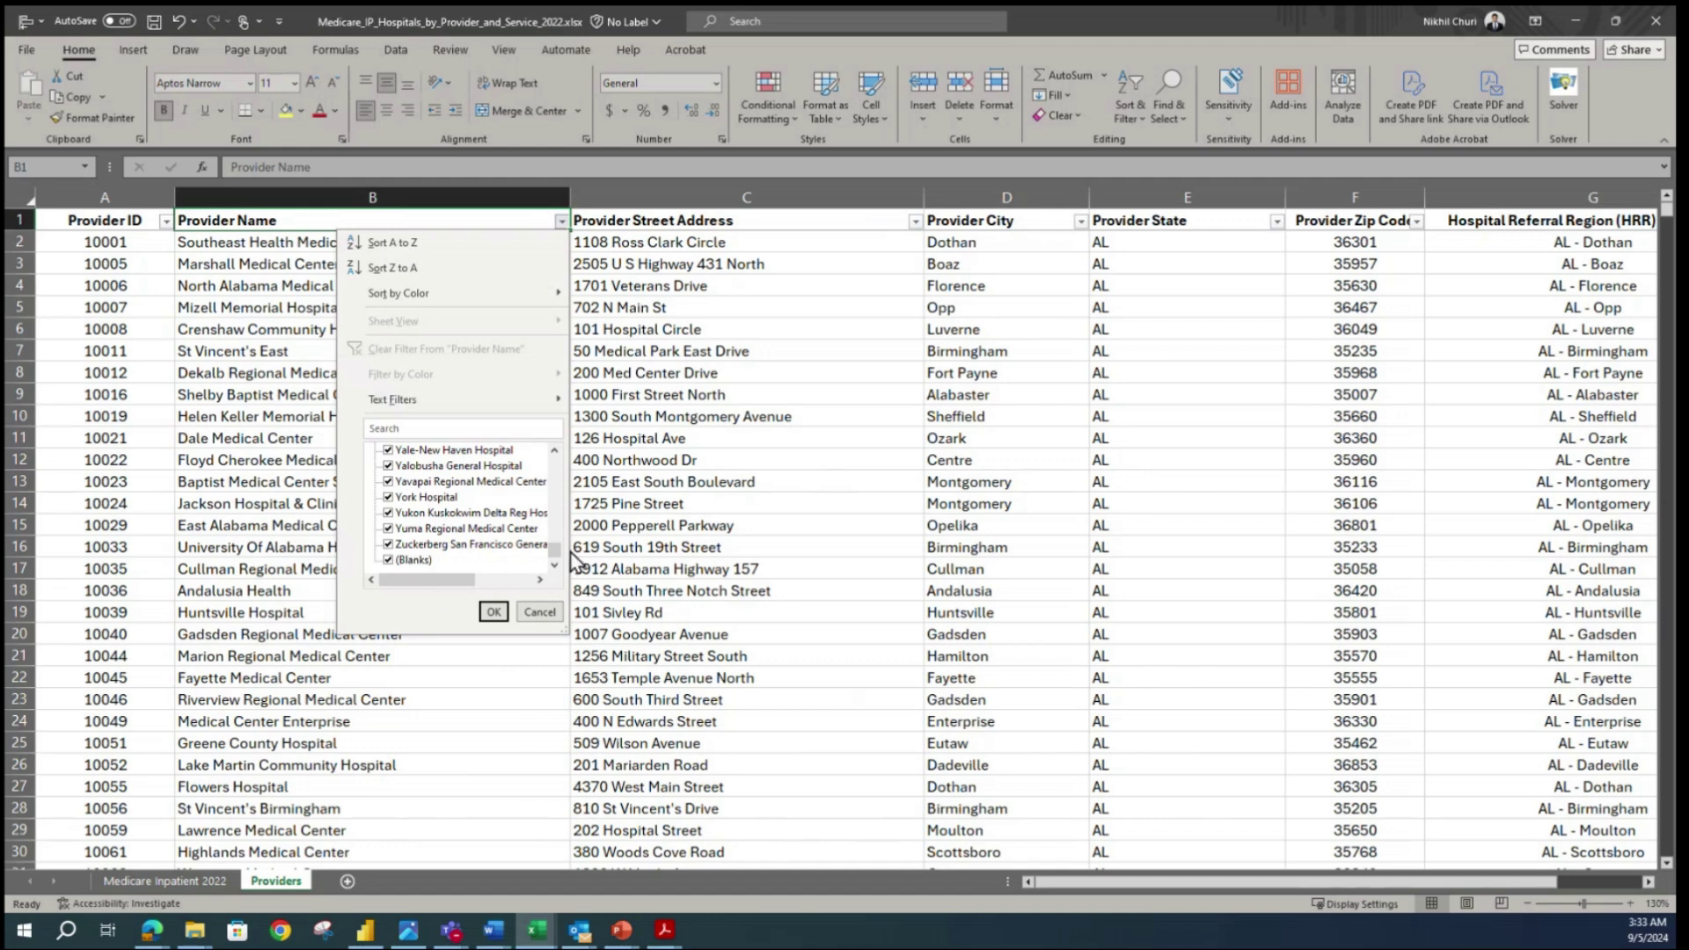
drag(564, 631, 896, 668)
scroll(528, 558, up, 15)
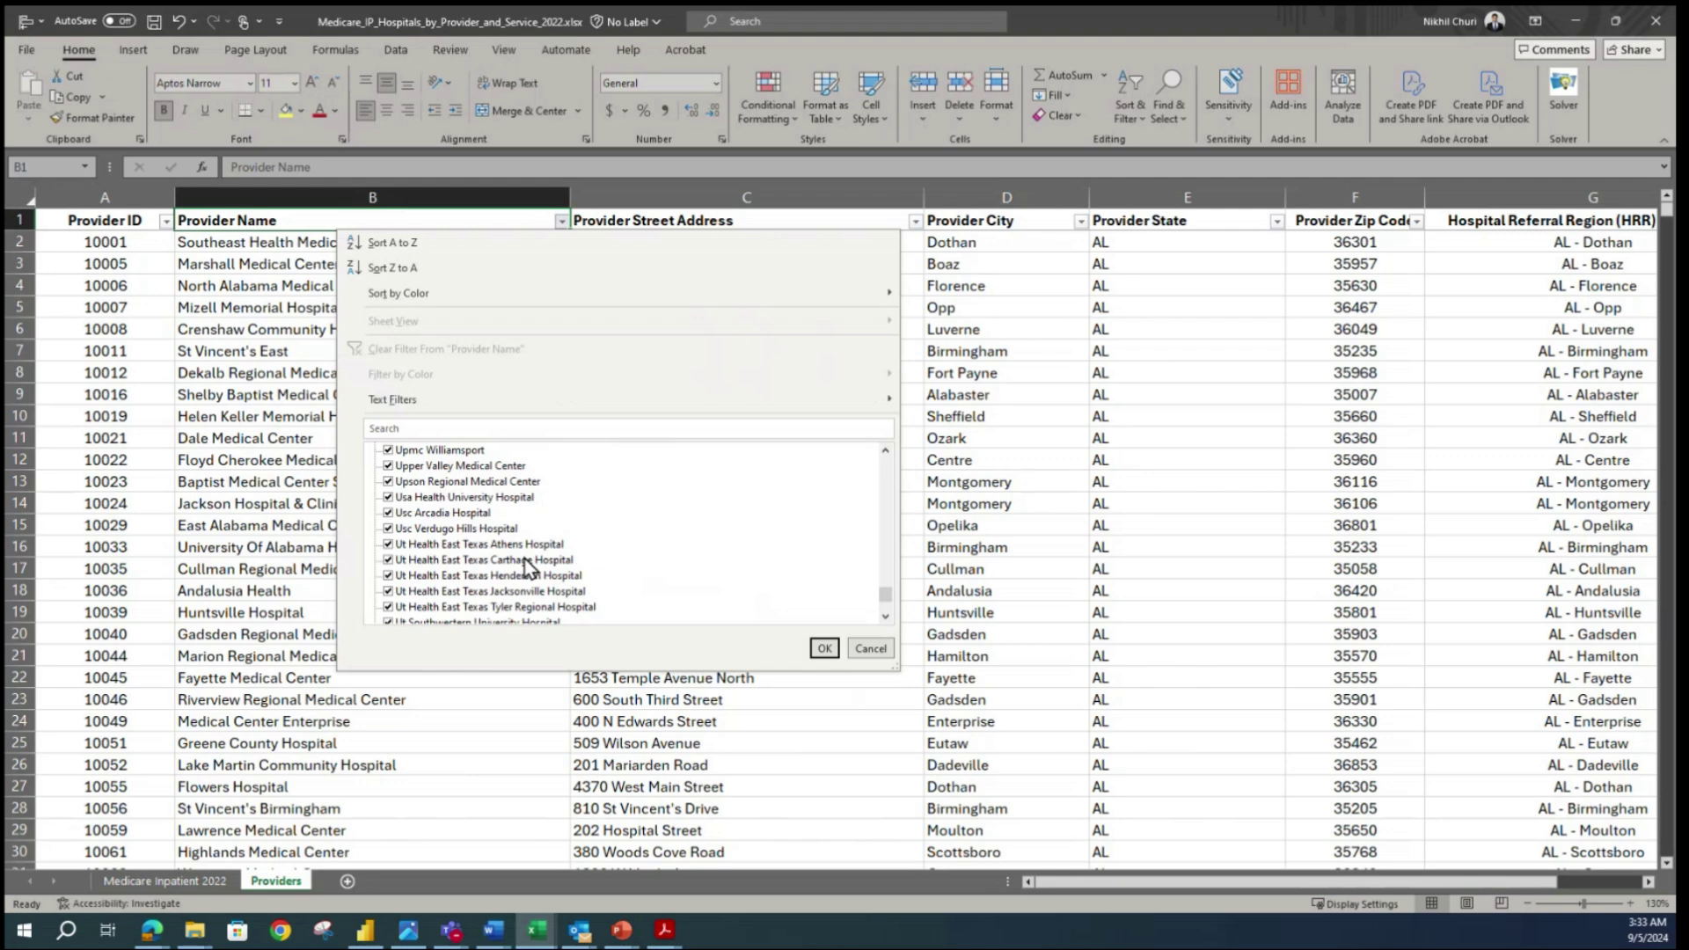
scroll(524, 556, up, 8)
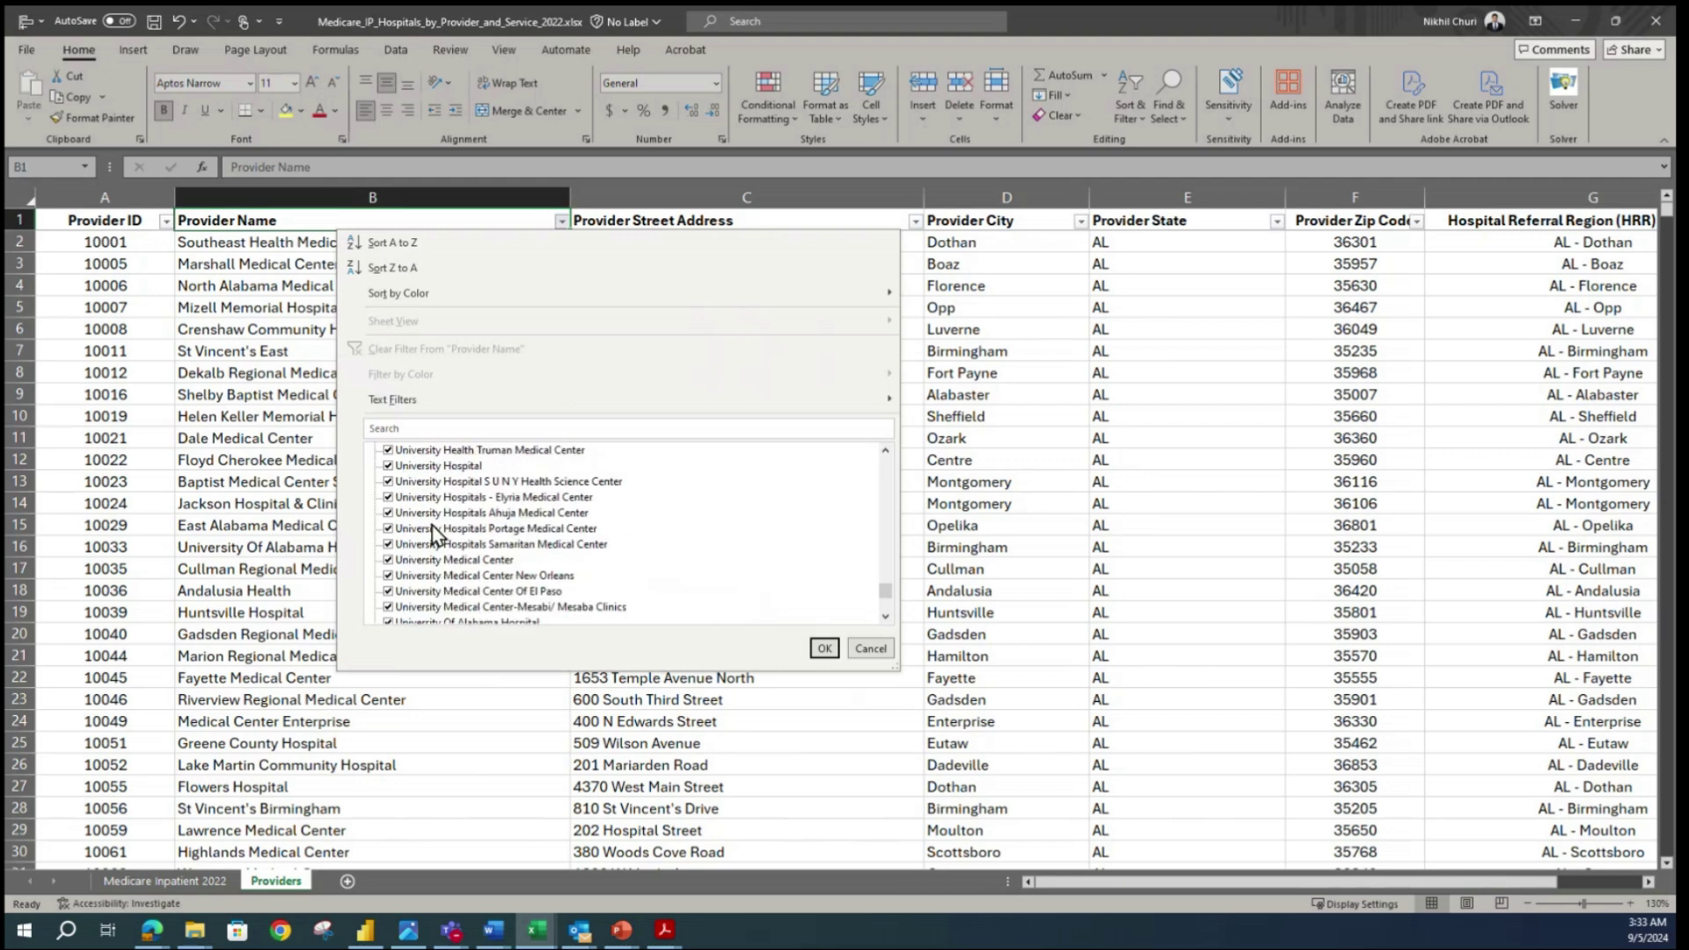
scroll(420, 530, up, 5)
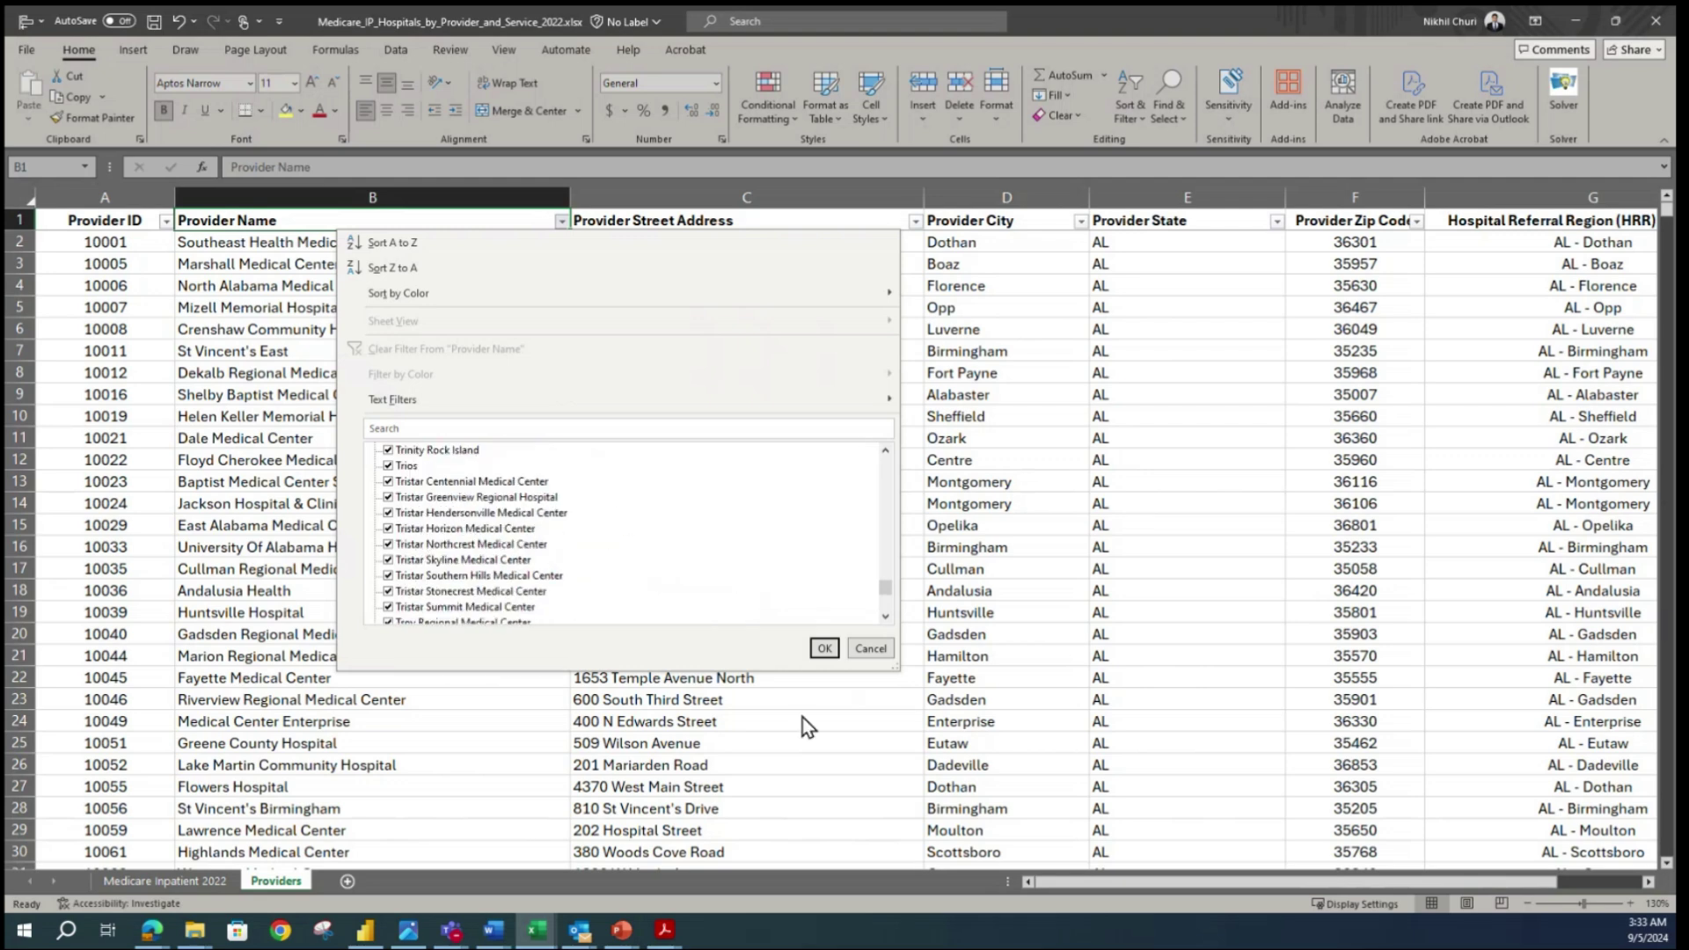
click(823, 649)
click(358, 461)
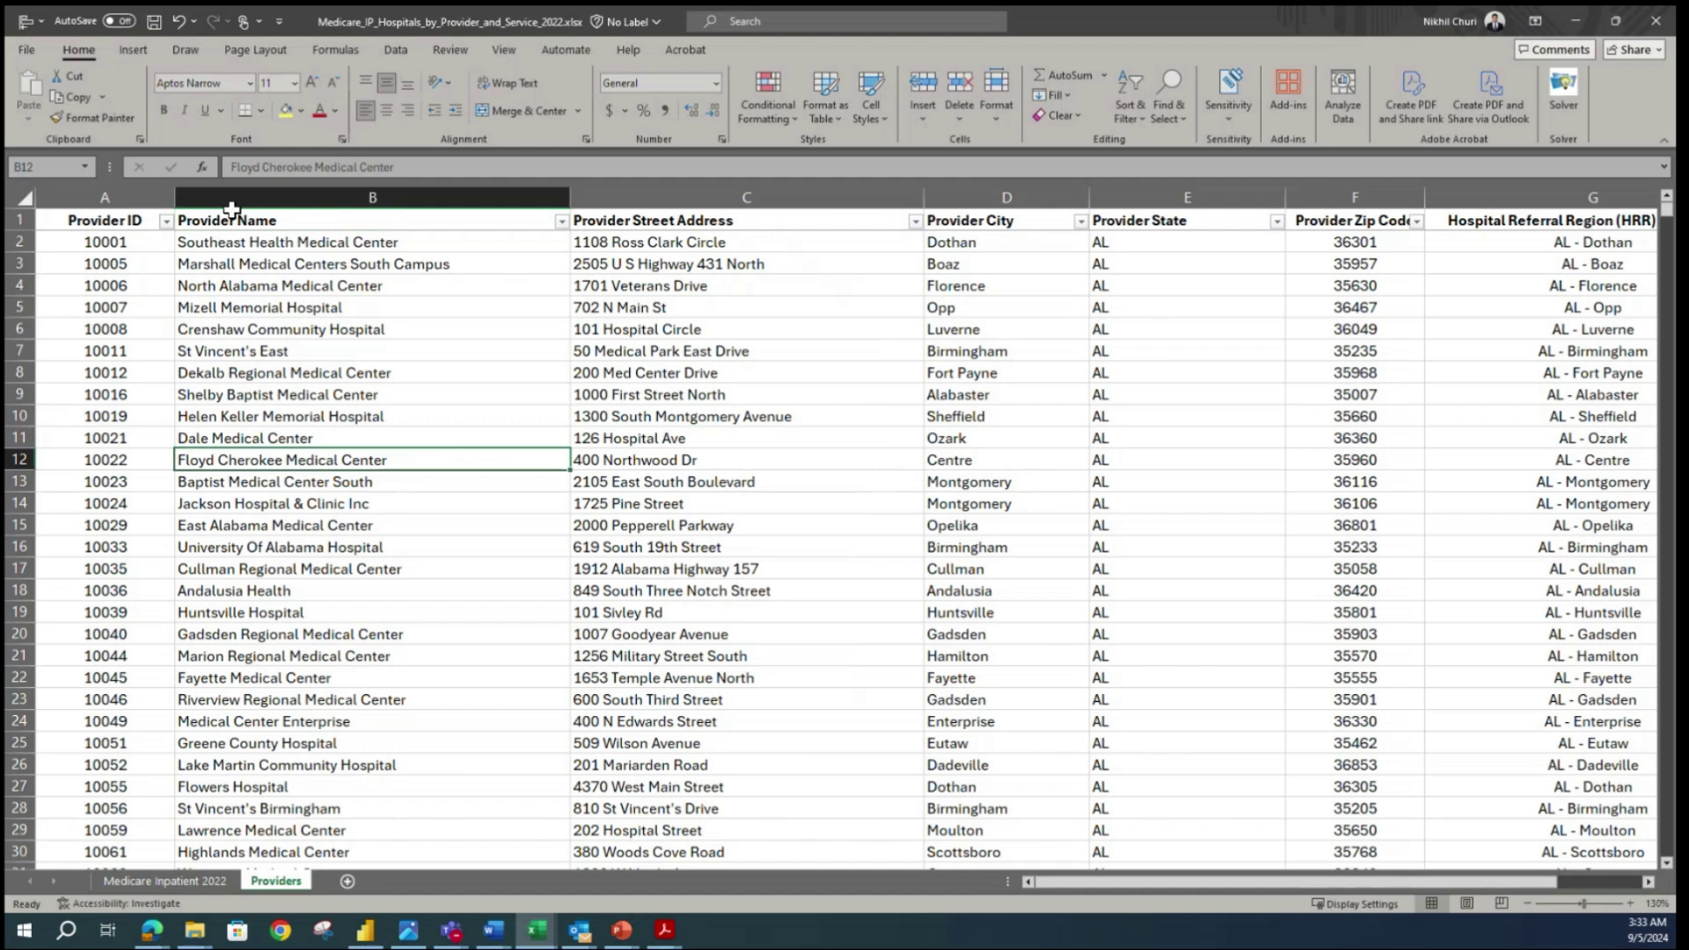
- Check the ends of the Provider Street Address and Provider City filter lists, keeping all values selected
click(916, 221)
drag(905, 466, 911, 588)
click(847, 613)
click(959, 328)
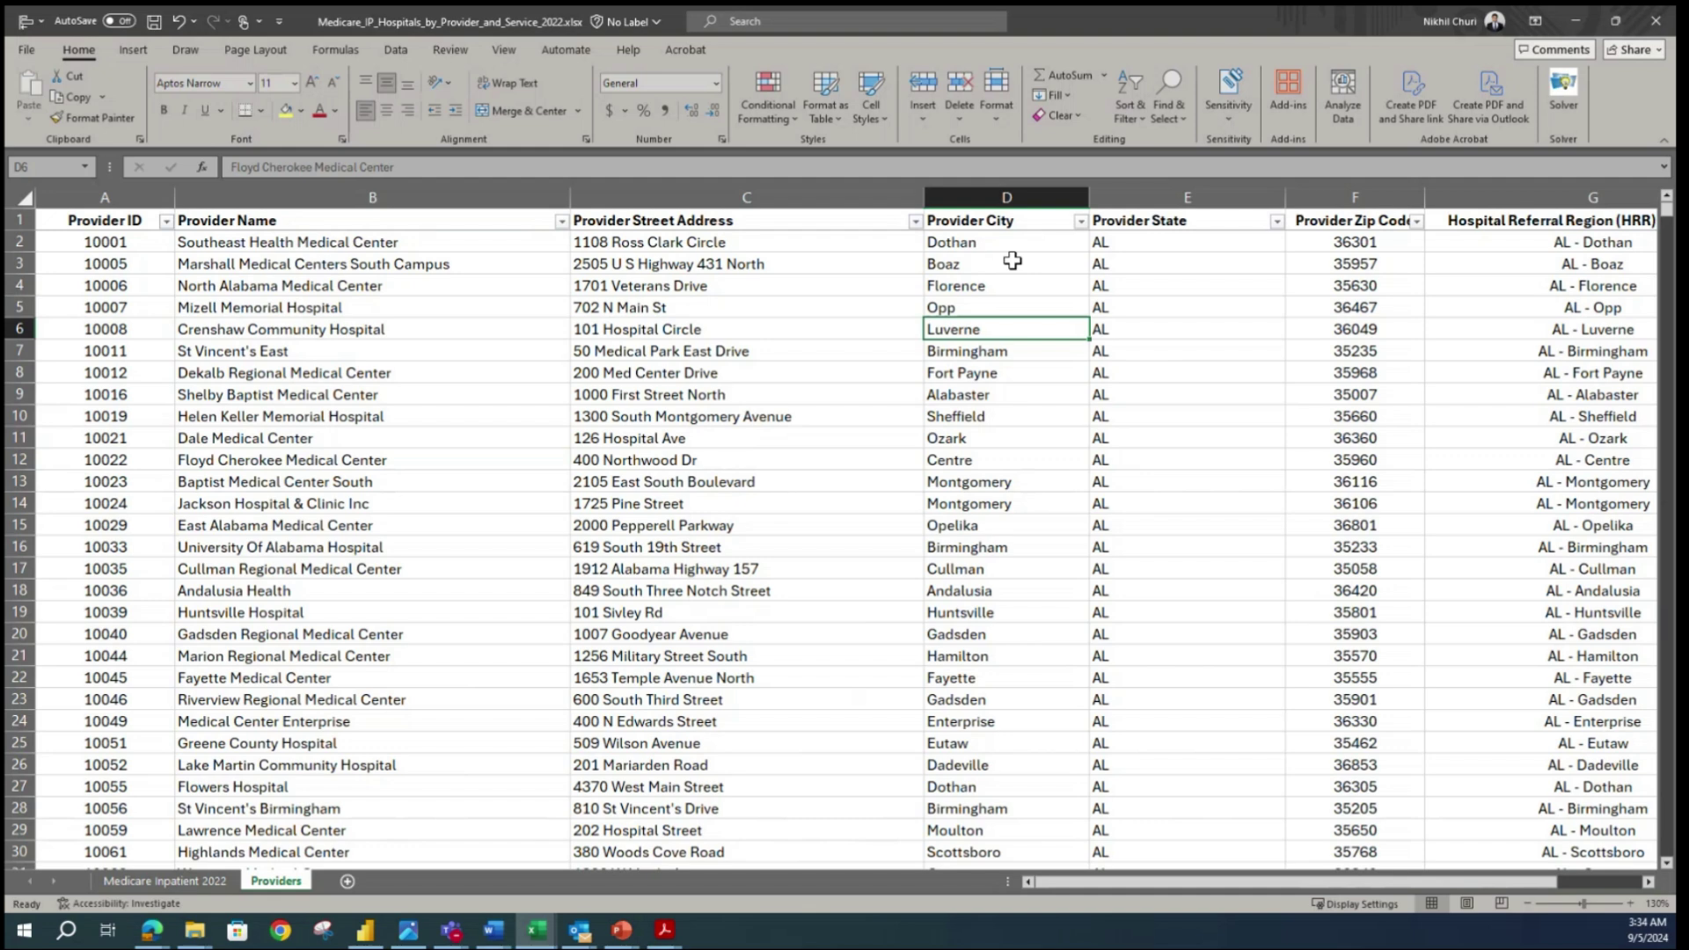
click(1081, 221)
drag(1082, 482, 1072, 558)
click(1011, 613)
click(1165, 328)
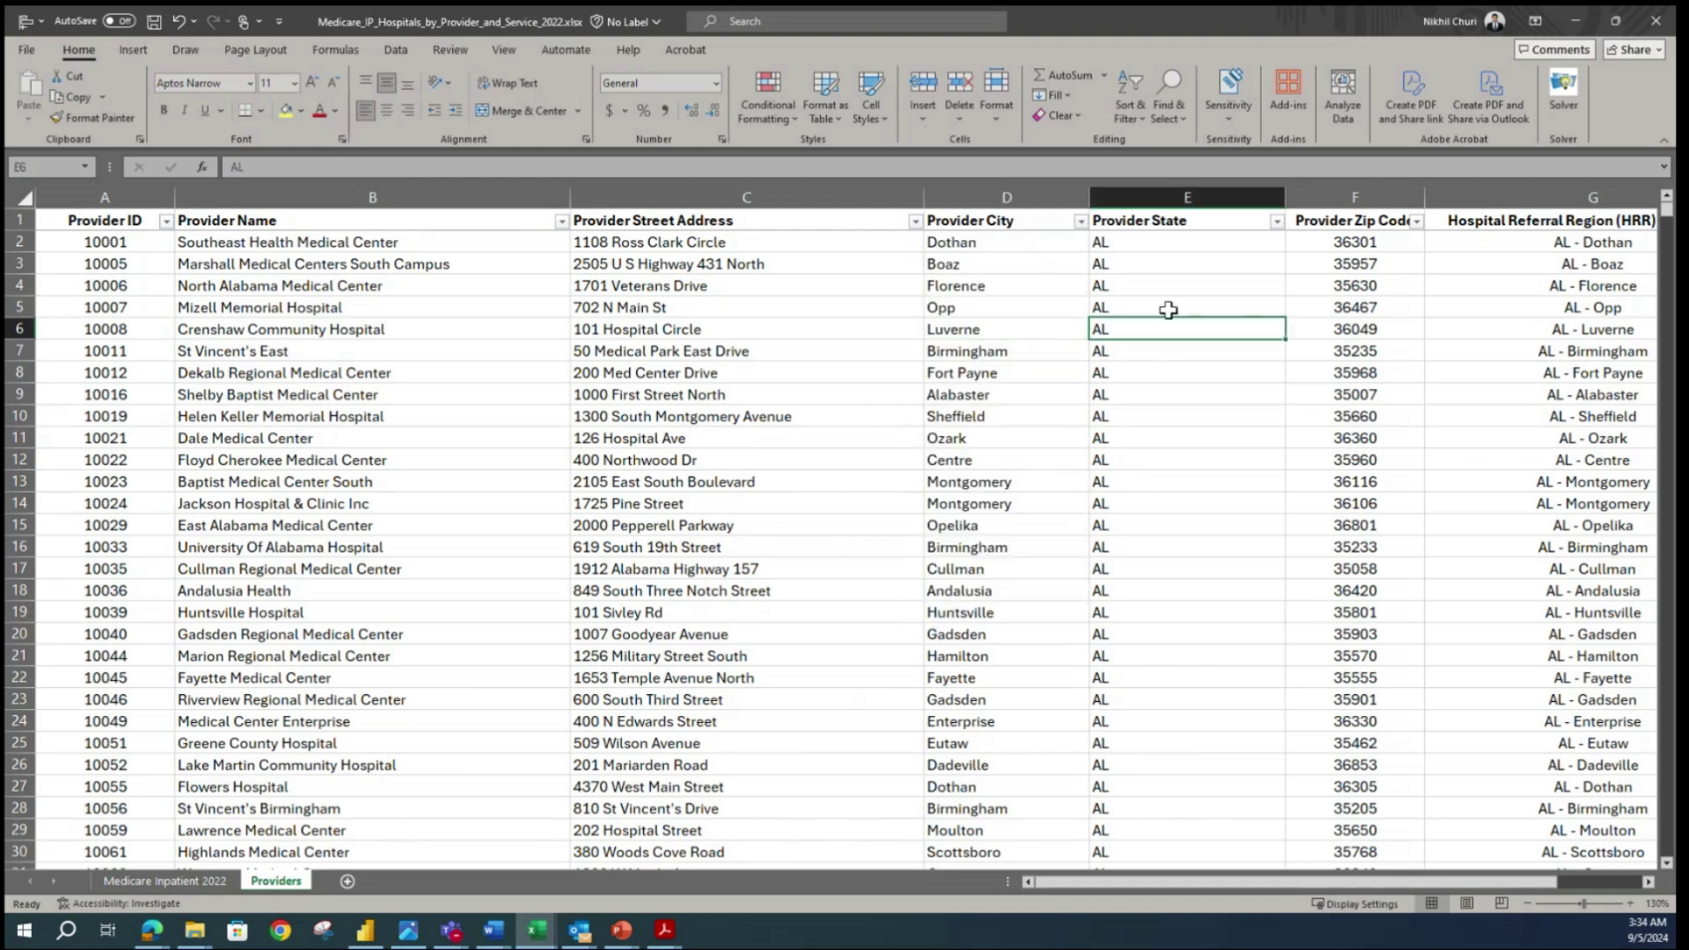
- Review the Provider State and Provider Zip Code filter lists, keeping all values selected
click(1276, 221)
drag(1270, 470, 1270, 559)
click(1208, 614)
click(1416, 221)
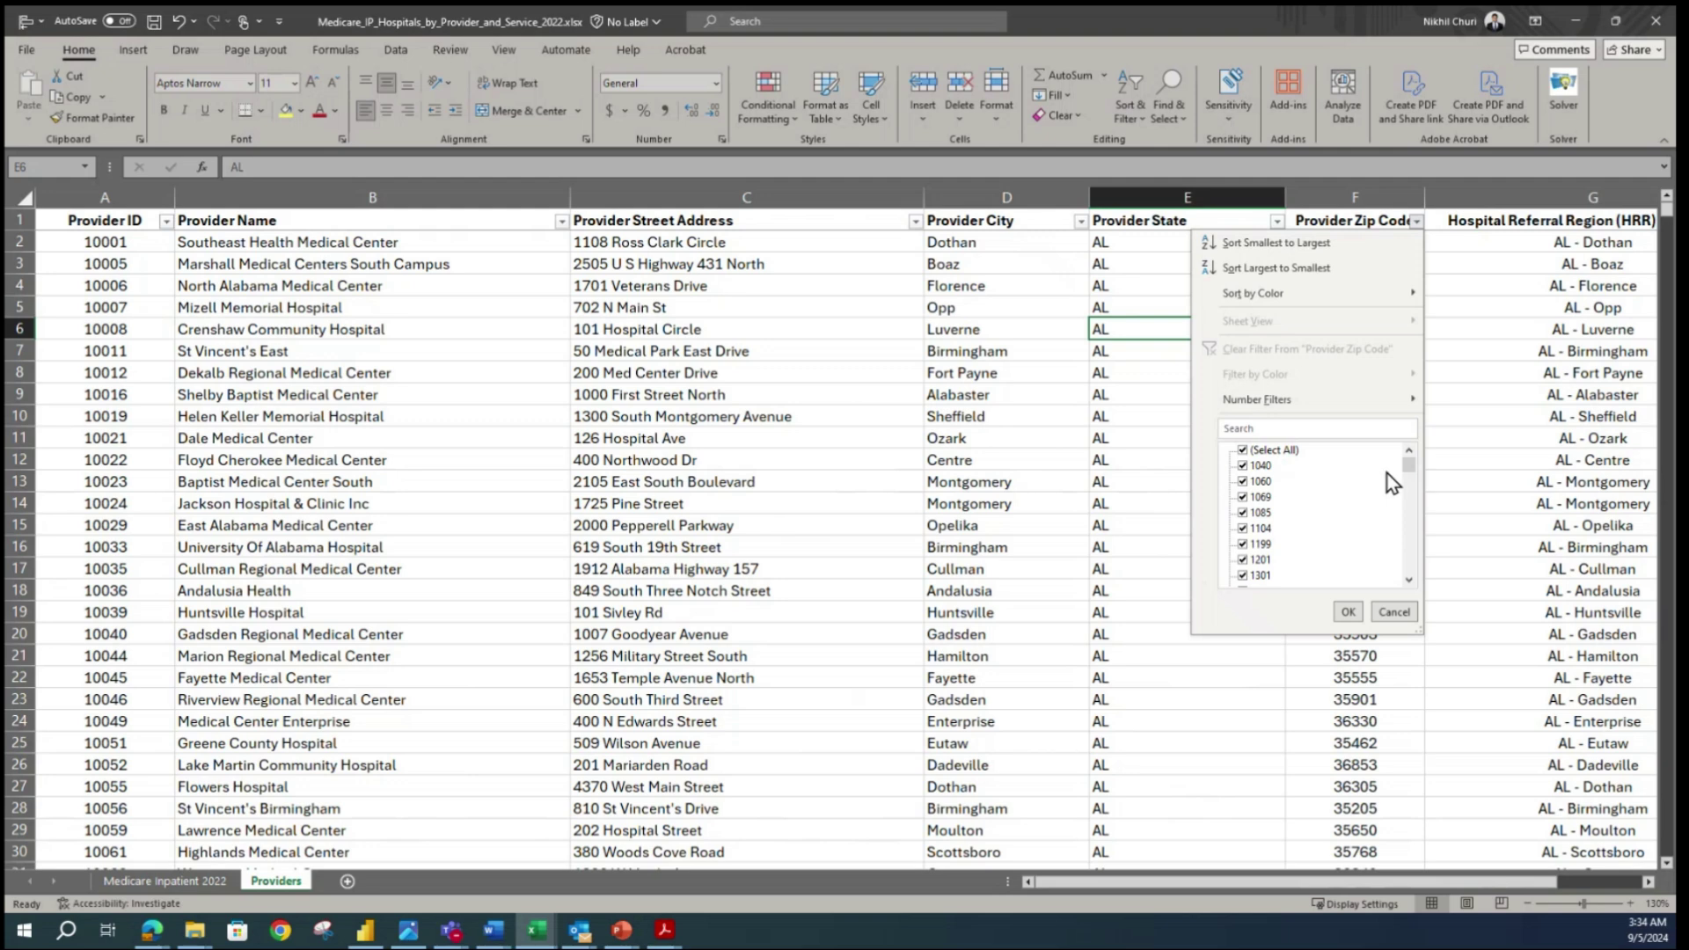
drag(1410, 475, 1436, 430)
click(1348, 612)
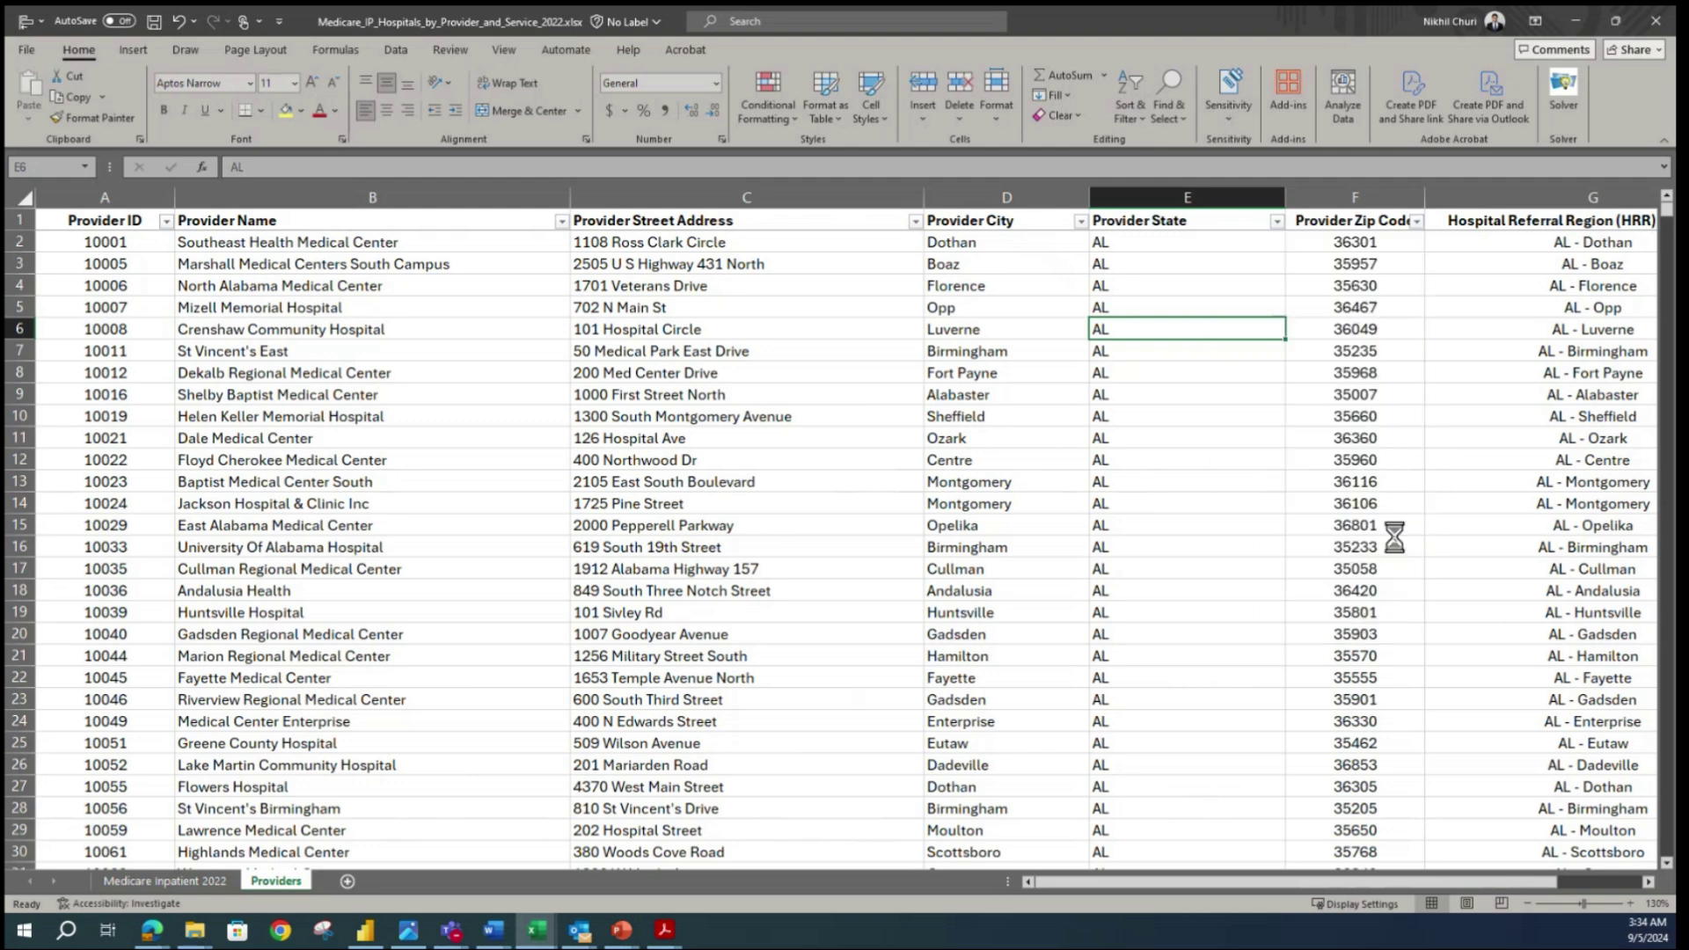
- Append the text "yufutd" to the Provider Zip Code in cell F14 as a sample invalid entry
double_click(1395, 503)
text(yufutd)
key(Return)
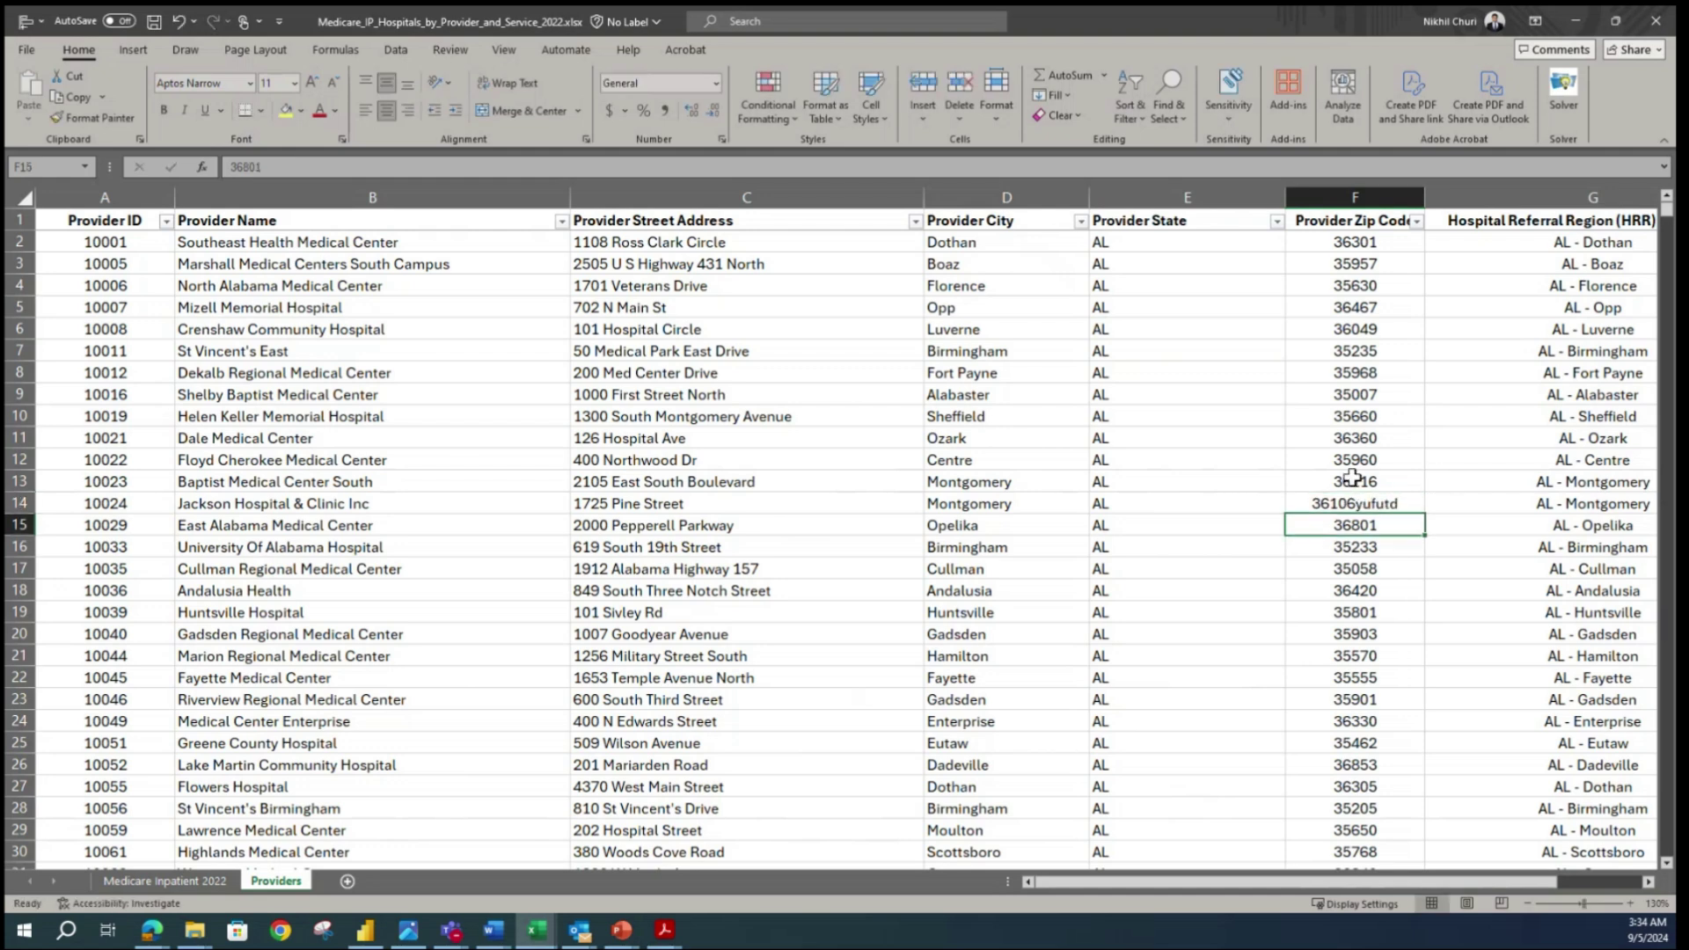
- Filter the Provider Zip Code column to show only the invalid entry "36106yufutd"
drag(1355, 351, 1355, 374)
click(1416, 220)
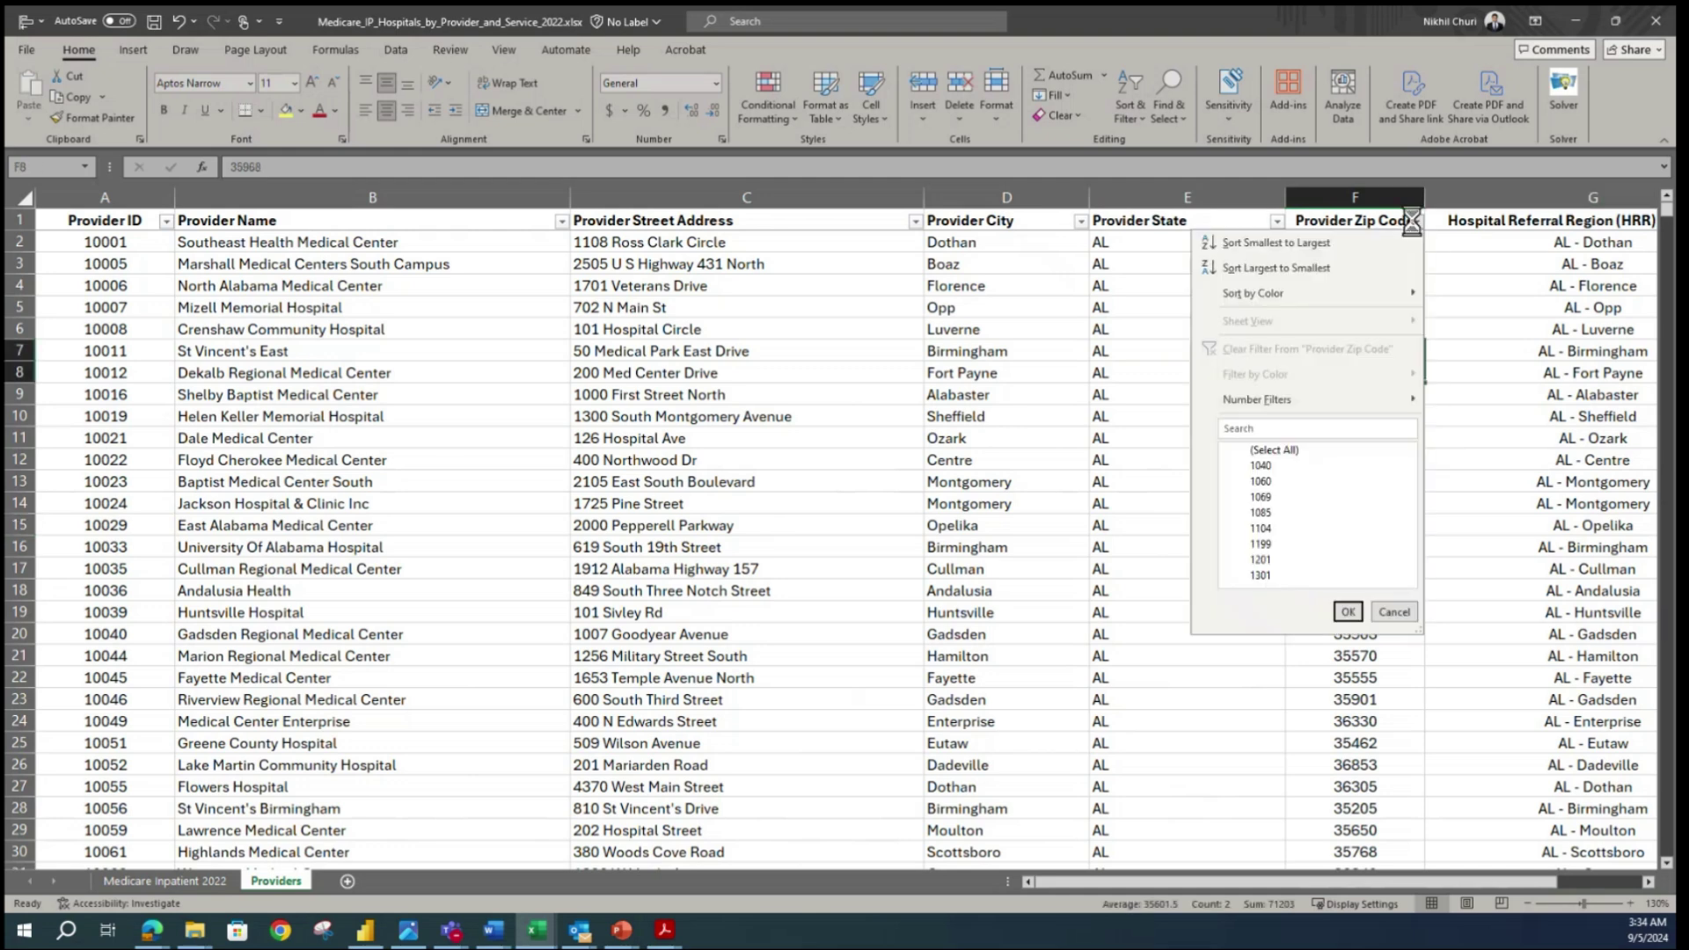
scroll(1293, 487, down, 10)
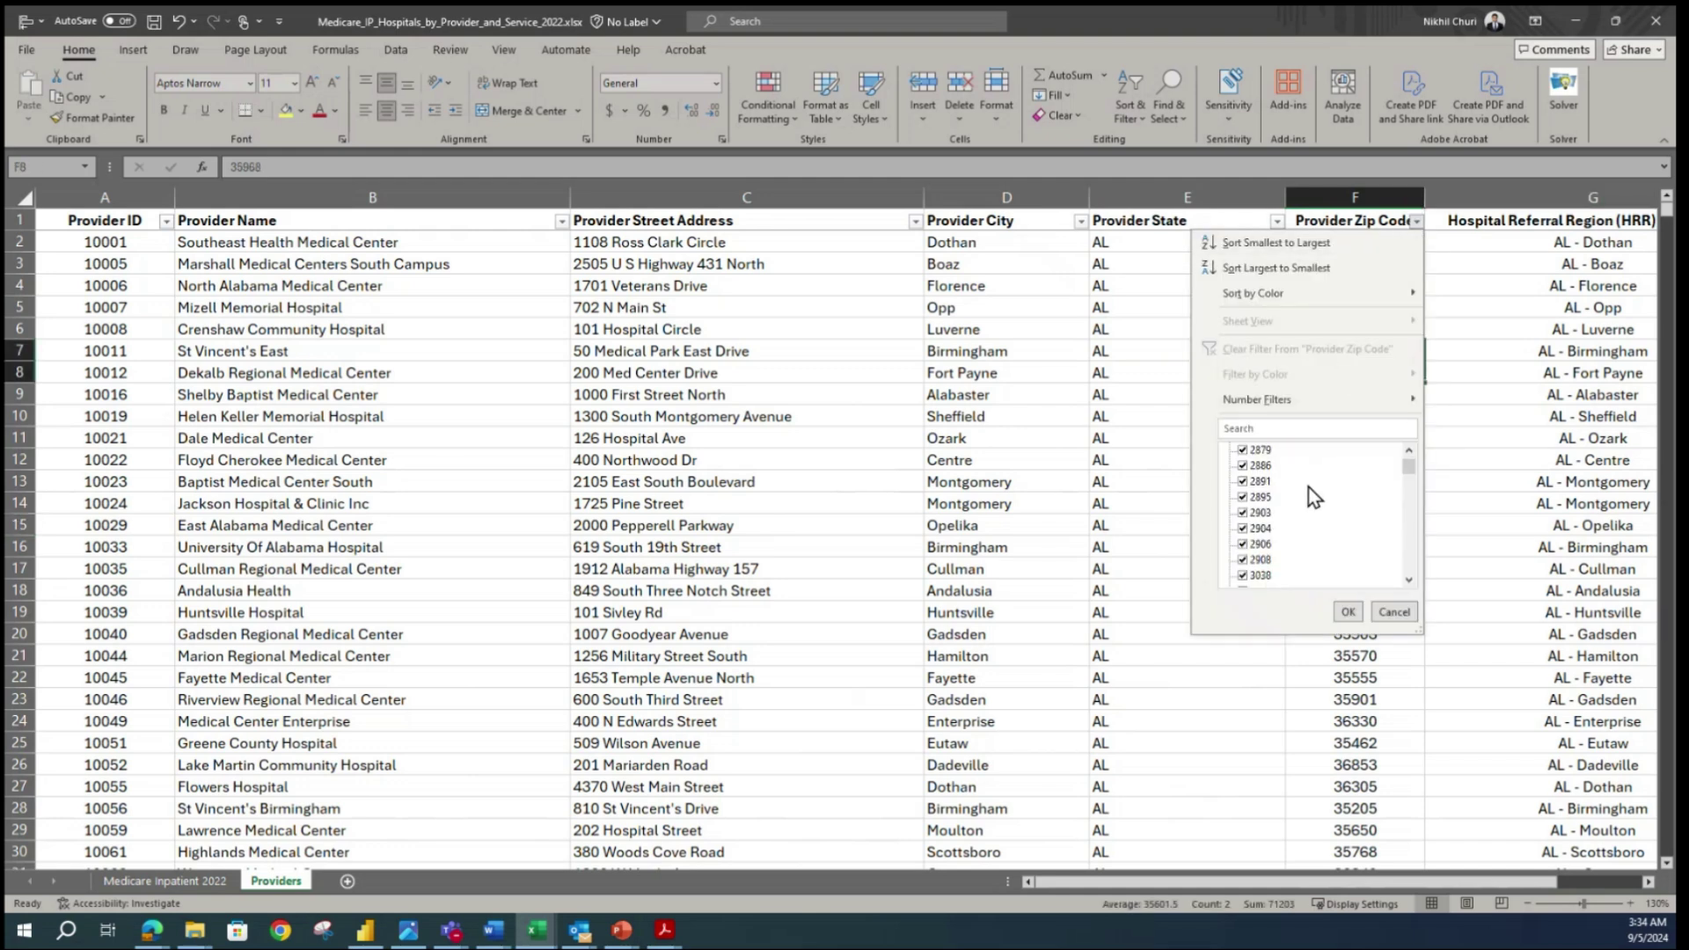
drag(1410, 468, 1406, 586)
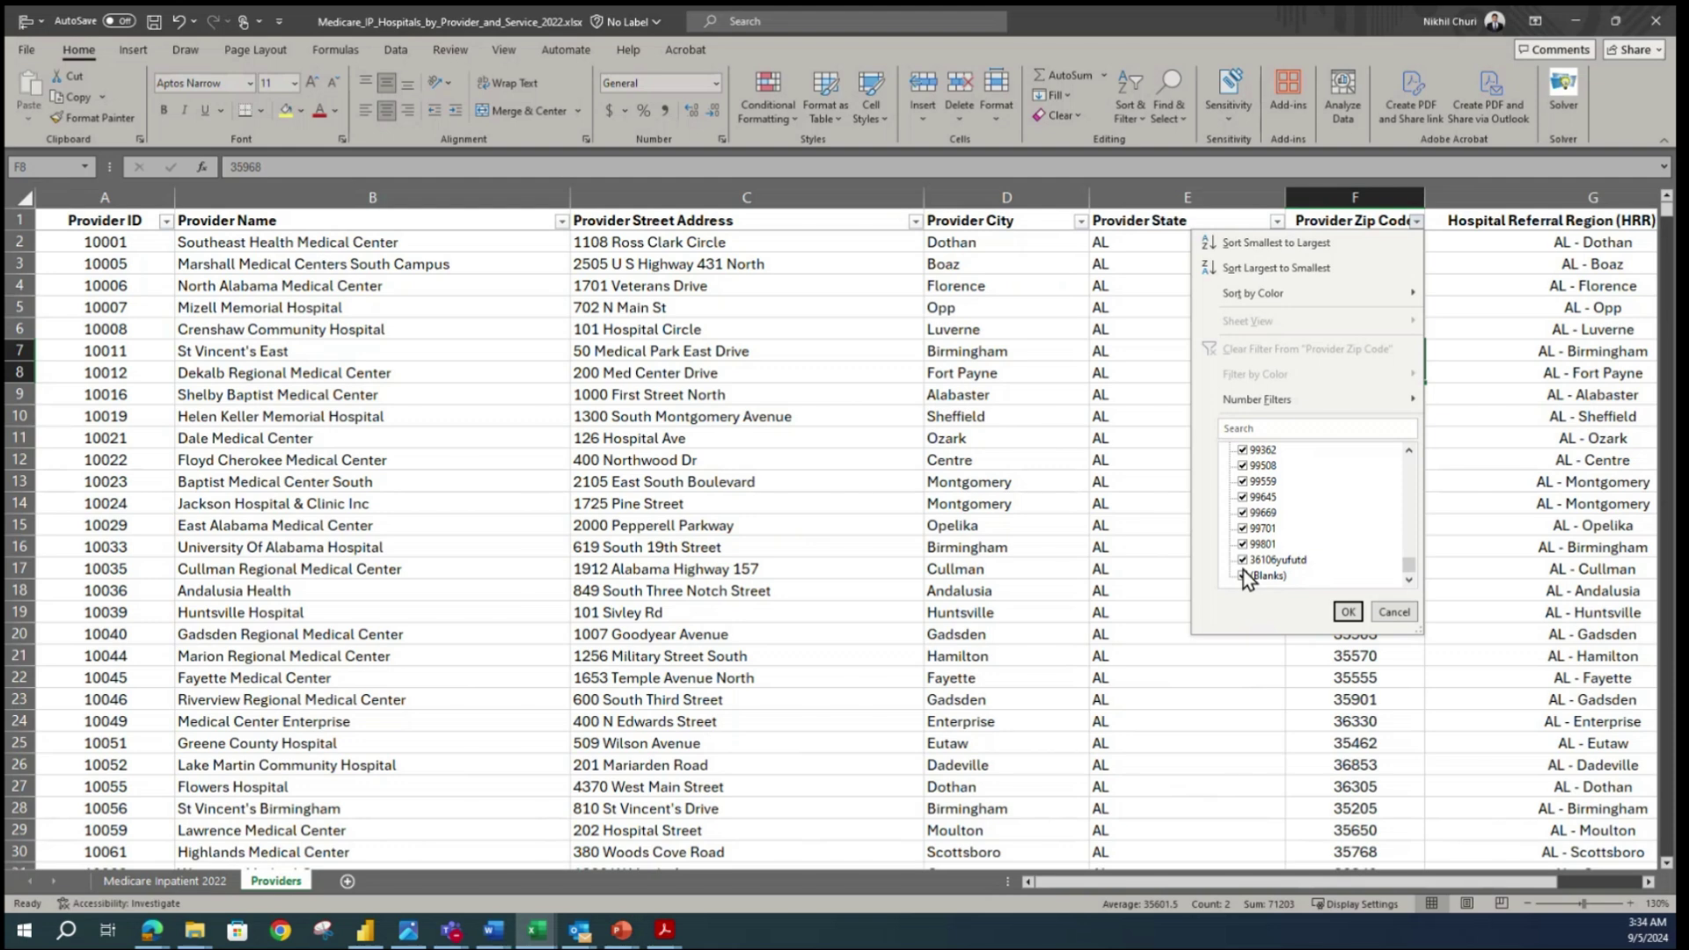
drag(1413, 567, 1418, 474)
click(1262, 452)
drag(1410, 467, 1414, 572)
click(1243, 560)
click(1348, 612)
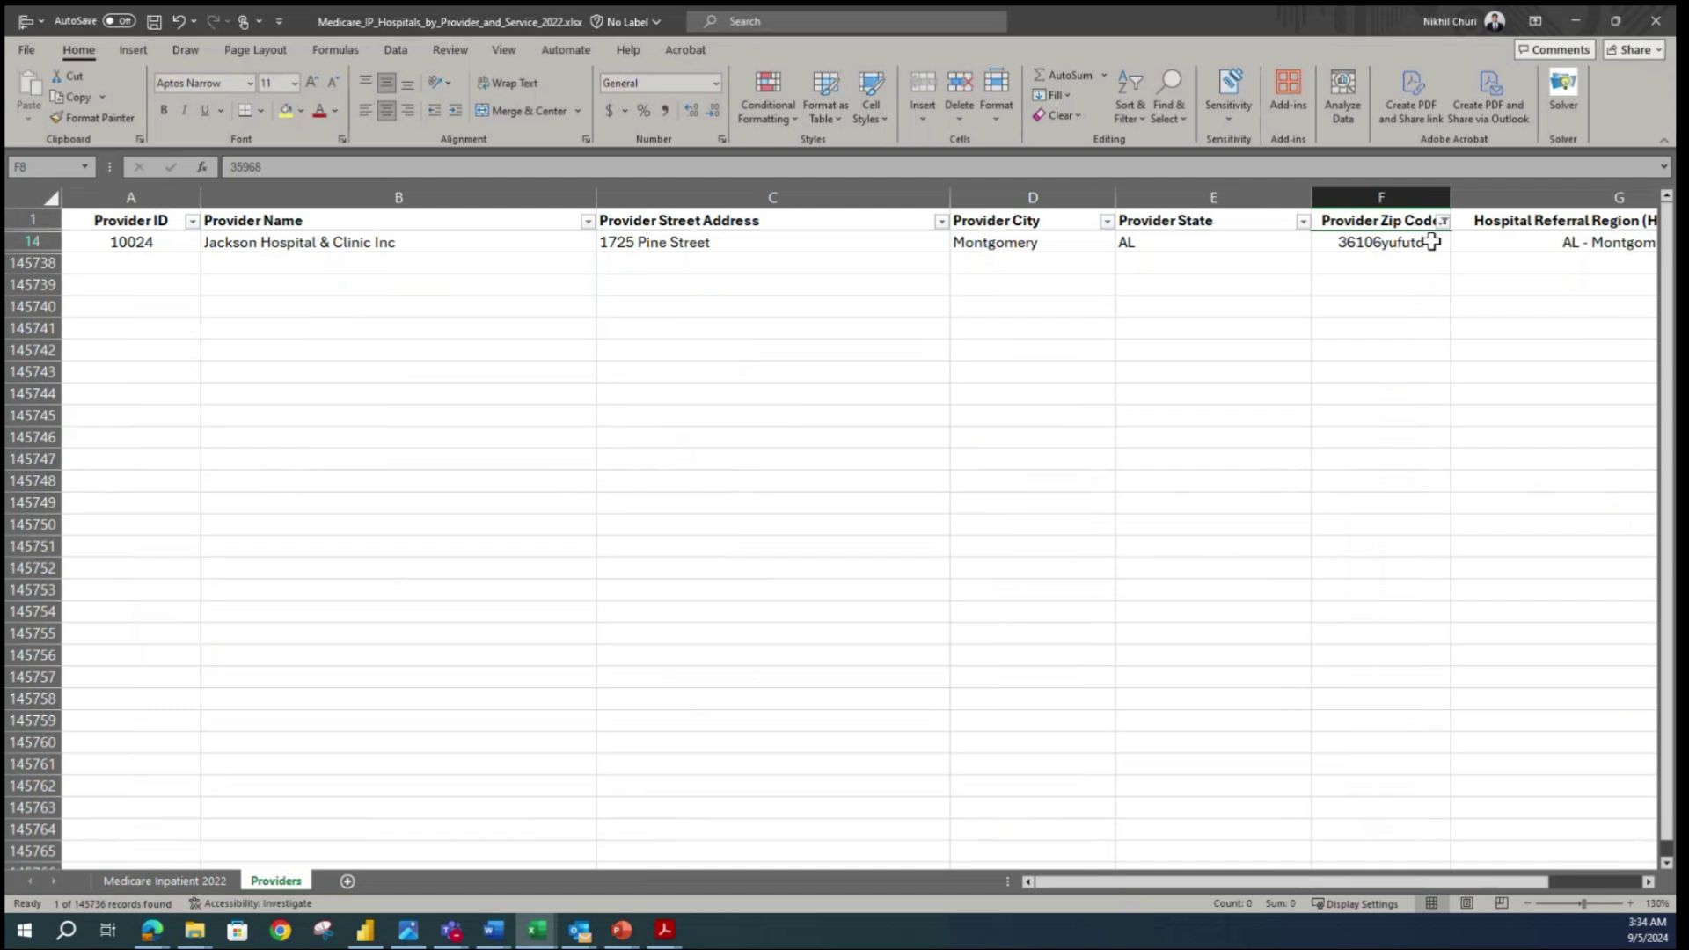
- Remove the text "yufutd" from the zip code in cell F14 and clear the Provider Zip Code filter
double_click(1436, 242)
drag(1395, 244, 1362, 242)
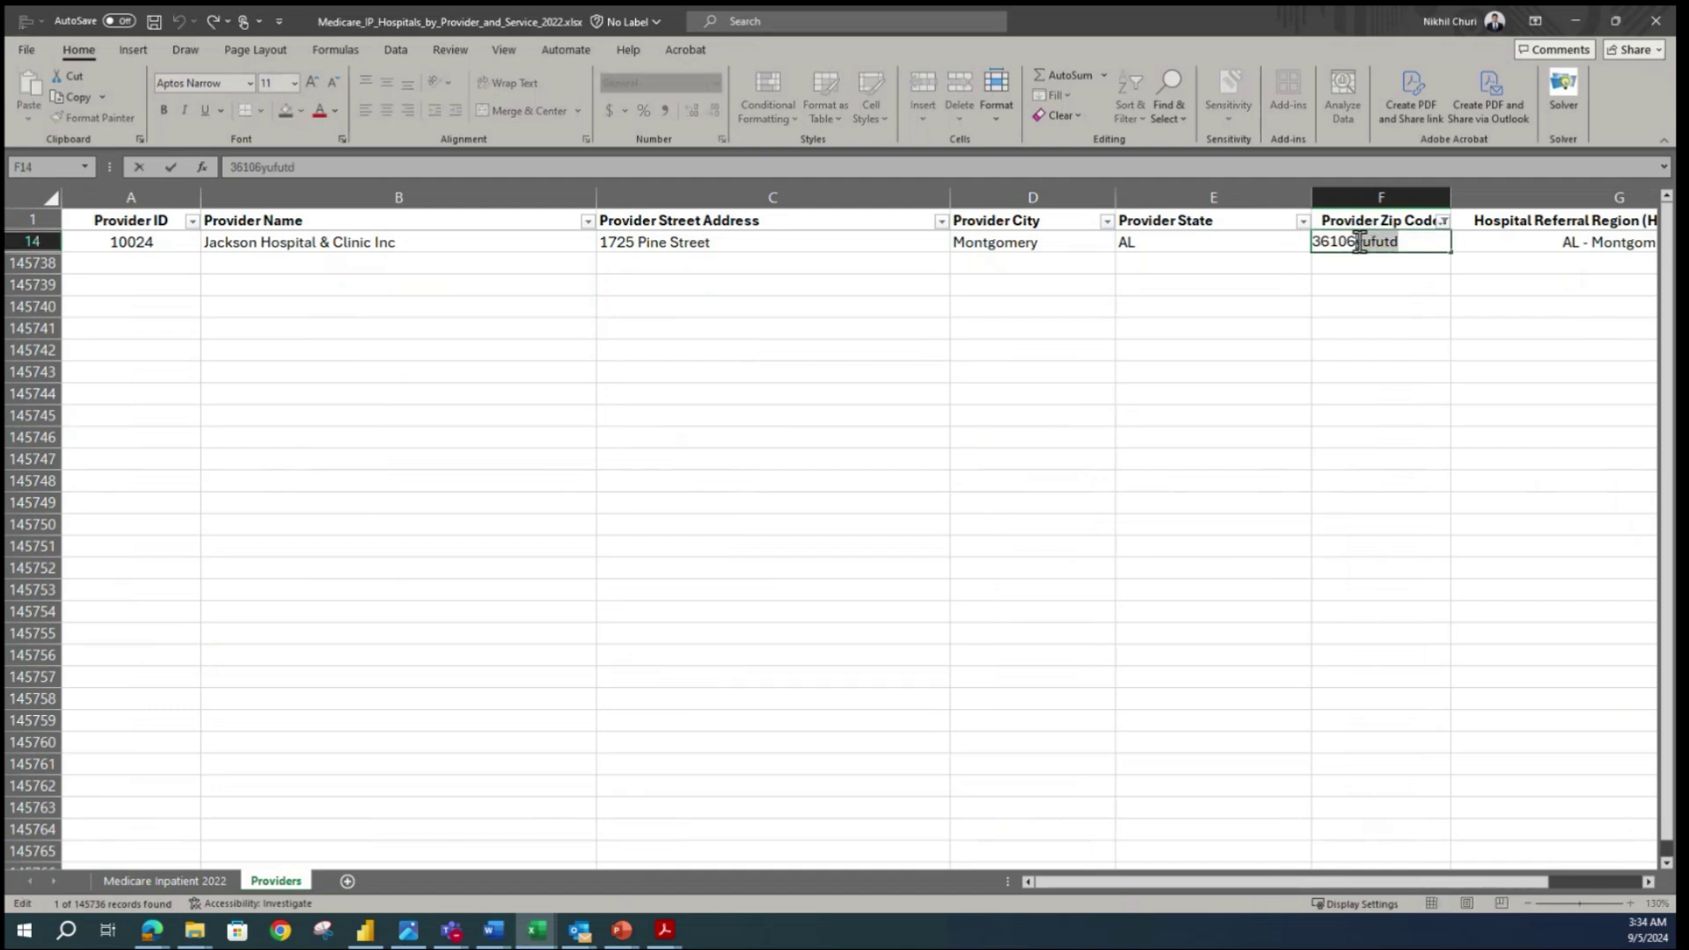
key(BackSpace)
key(Return)
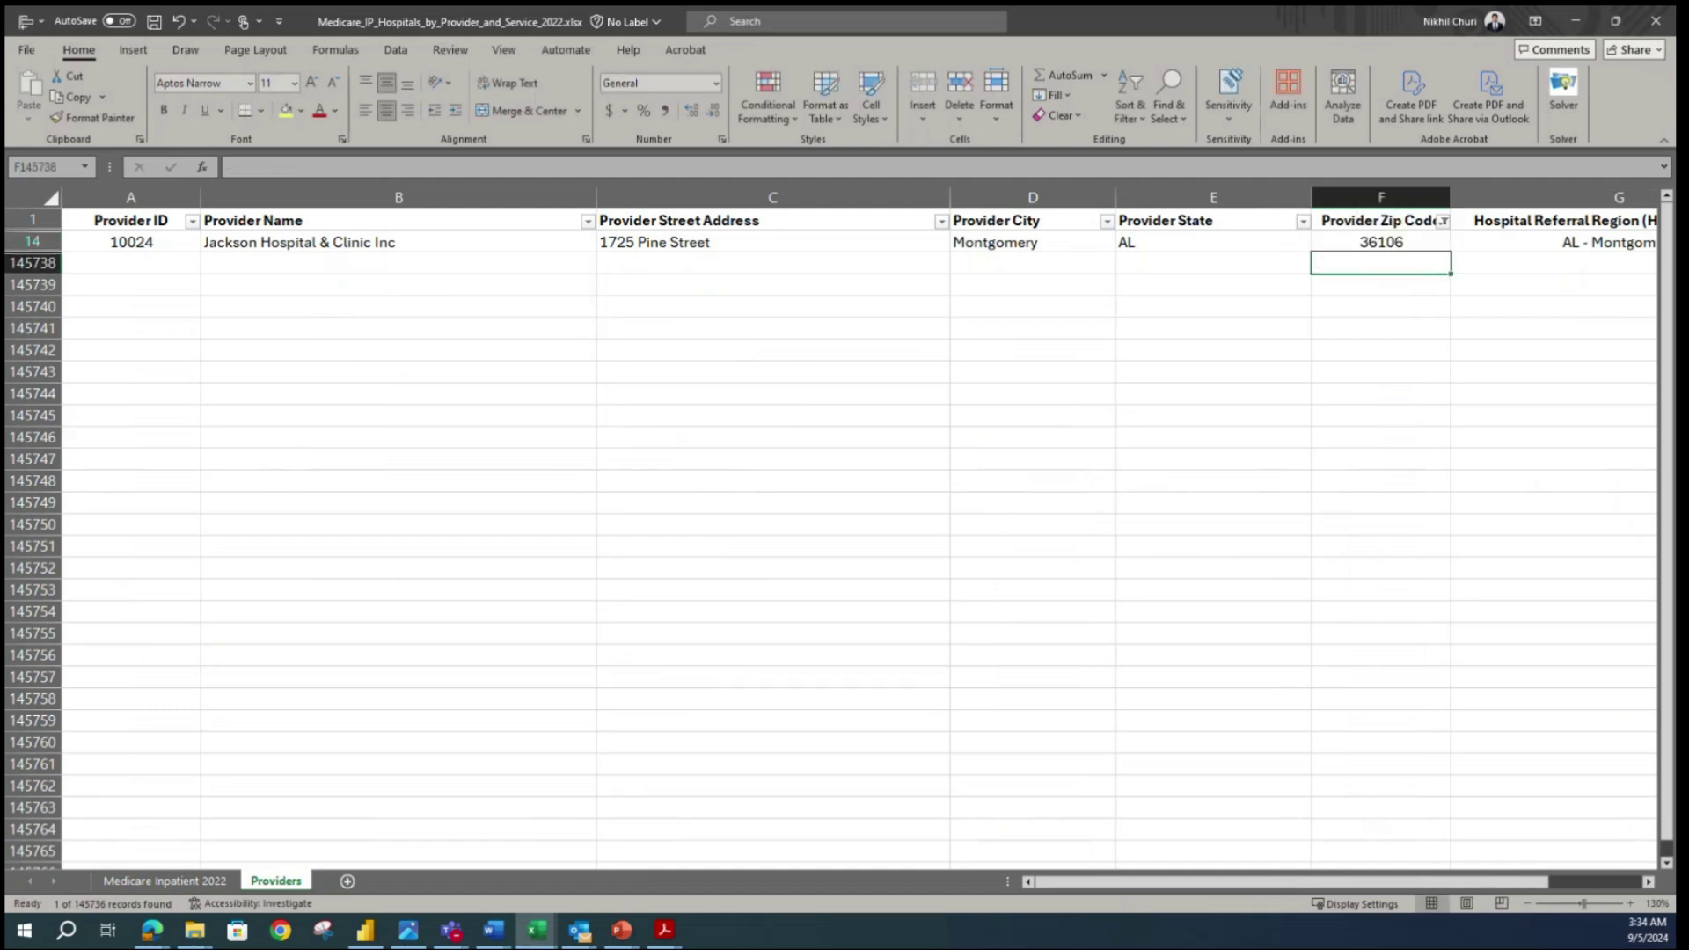
click(1441, 220)
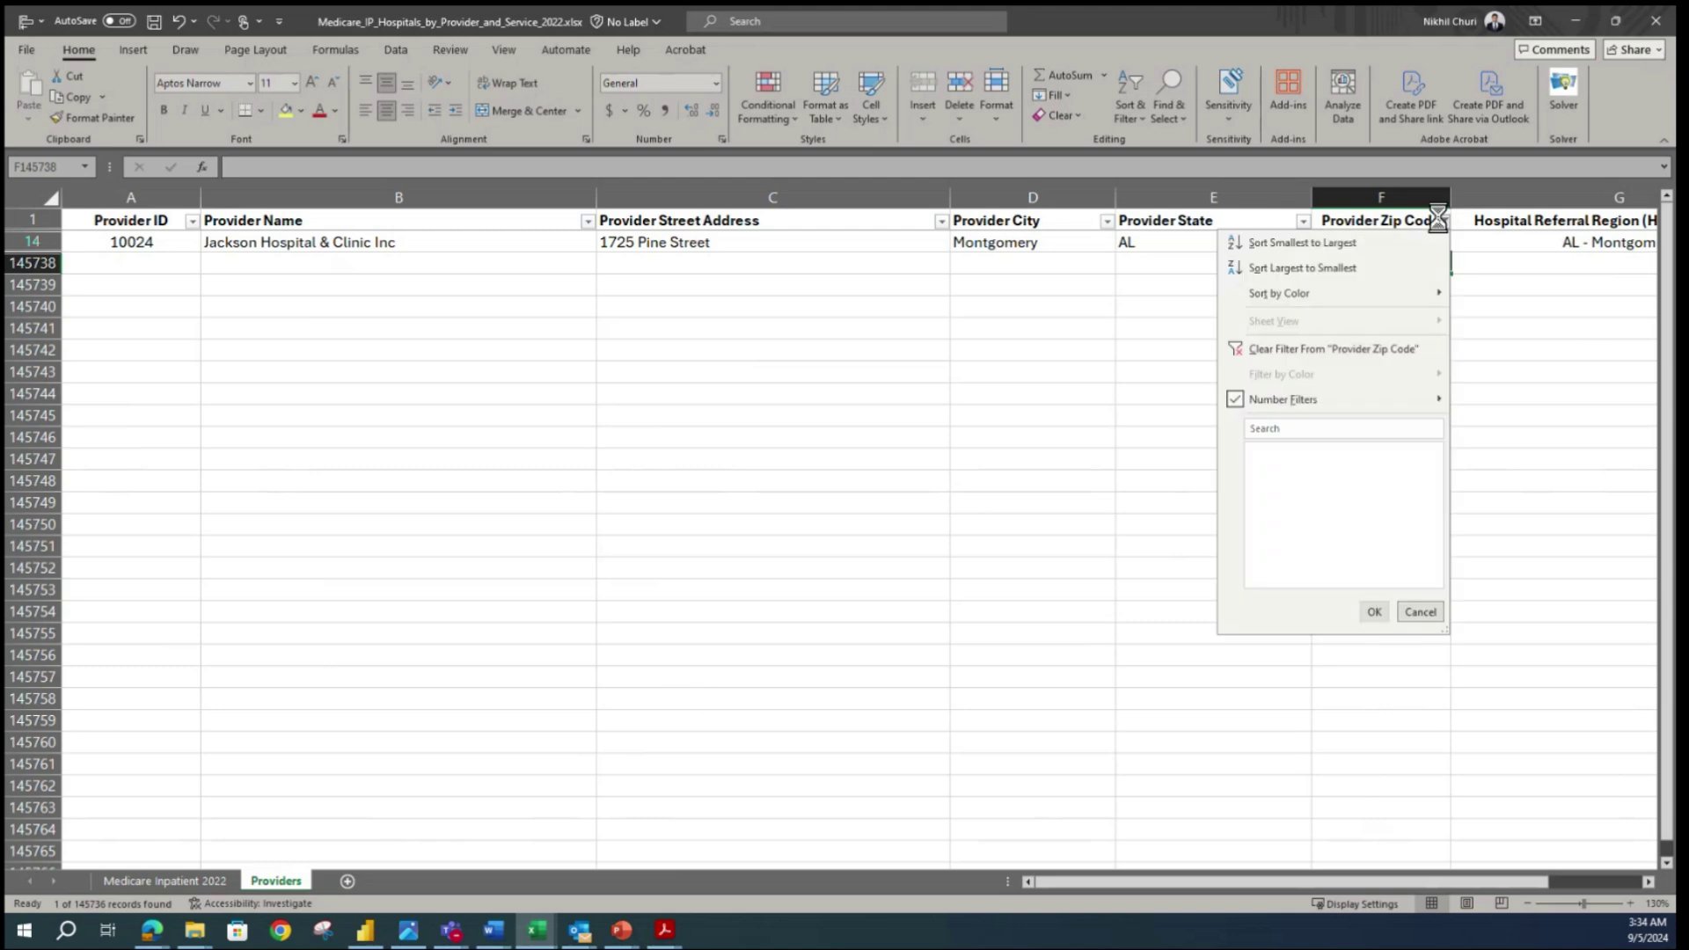
click(1271, 351)
scroll(1362, 390, up, 4)
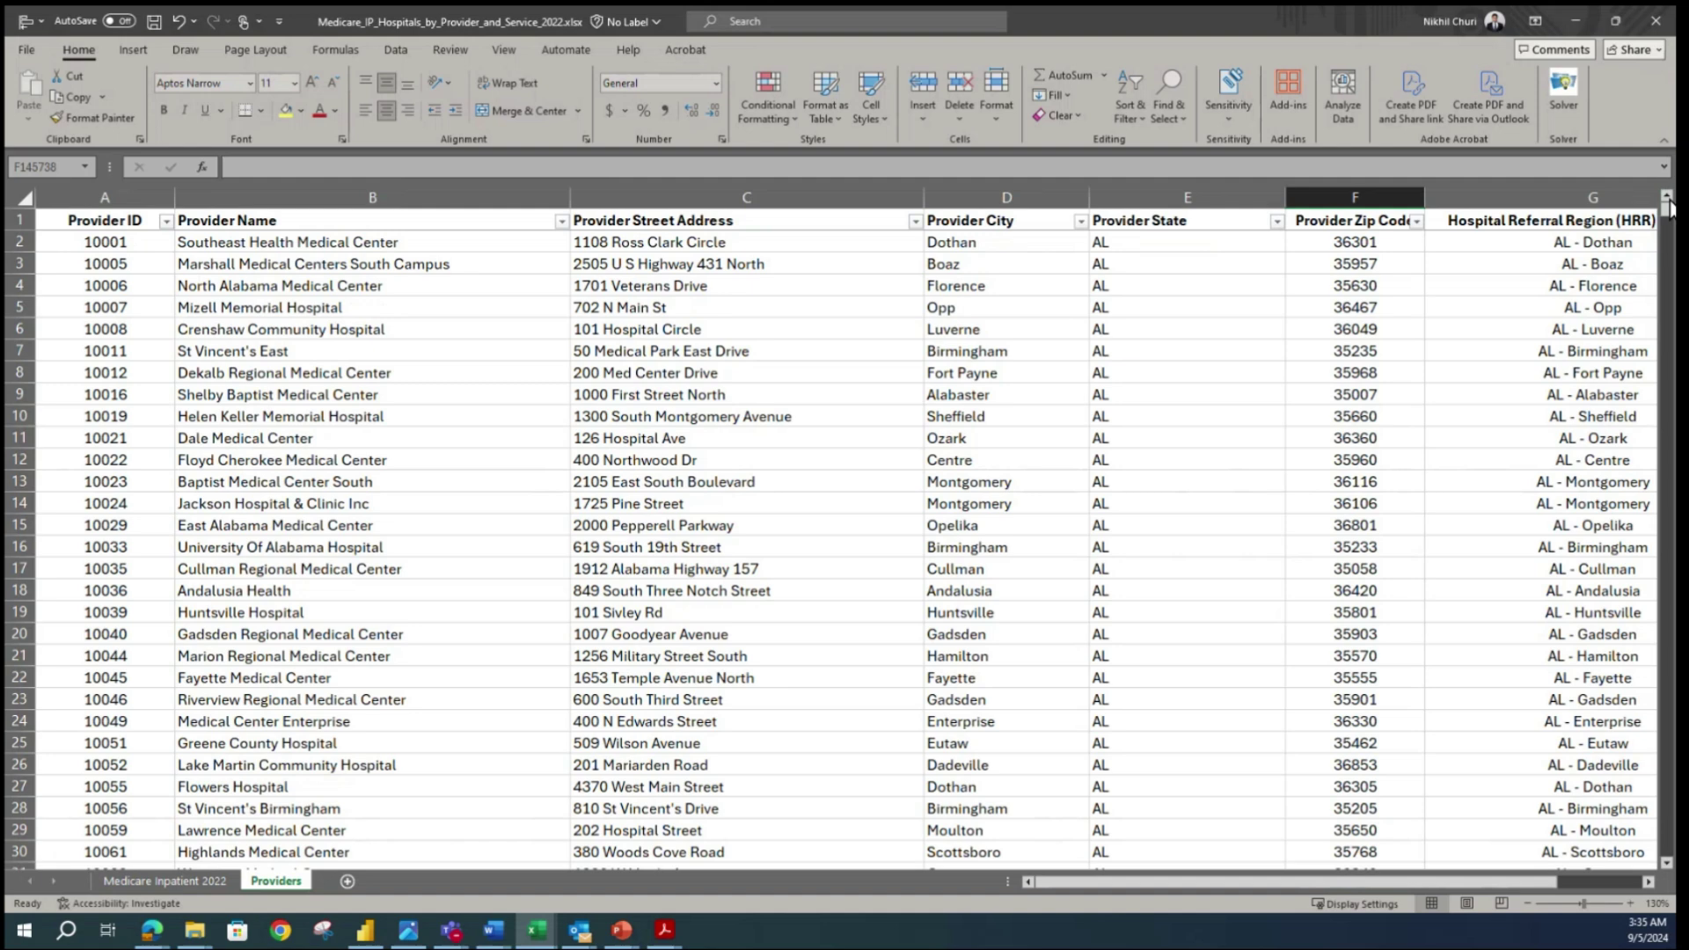
- Check the ends of the Provider Zip Code and Hospital Referral Region (HRR) Description filter lists, keeping all values selected
click(1416, 220)
drag(1409, 461, 1409, 570)
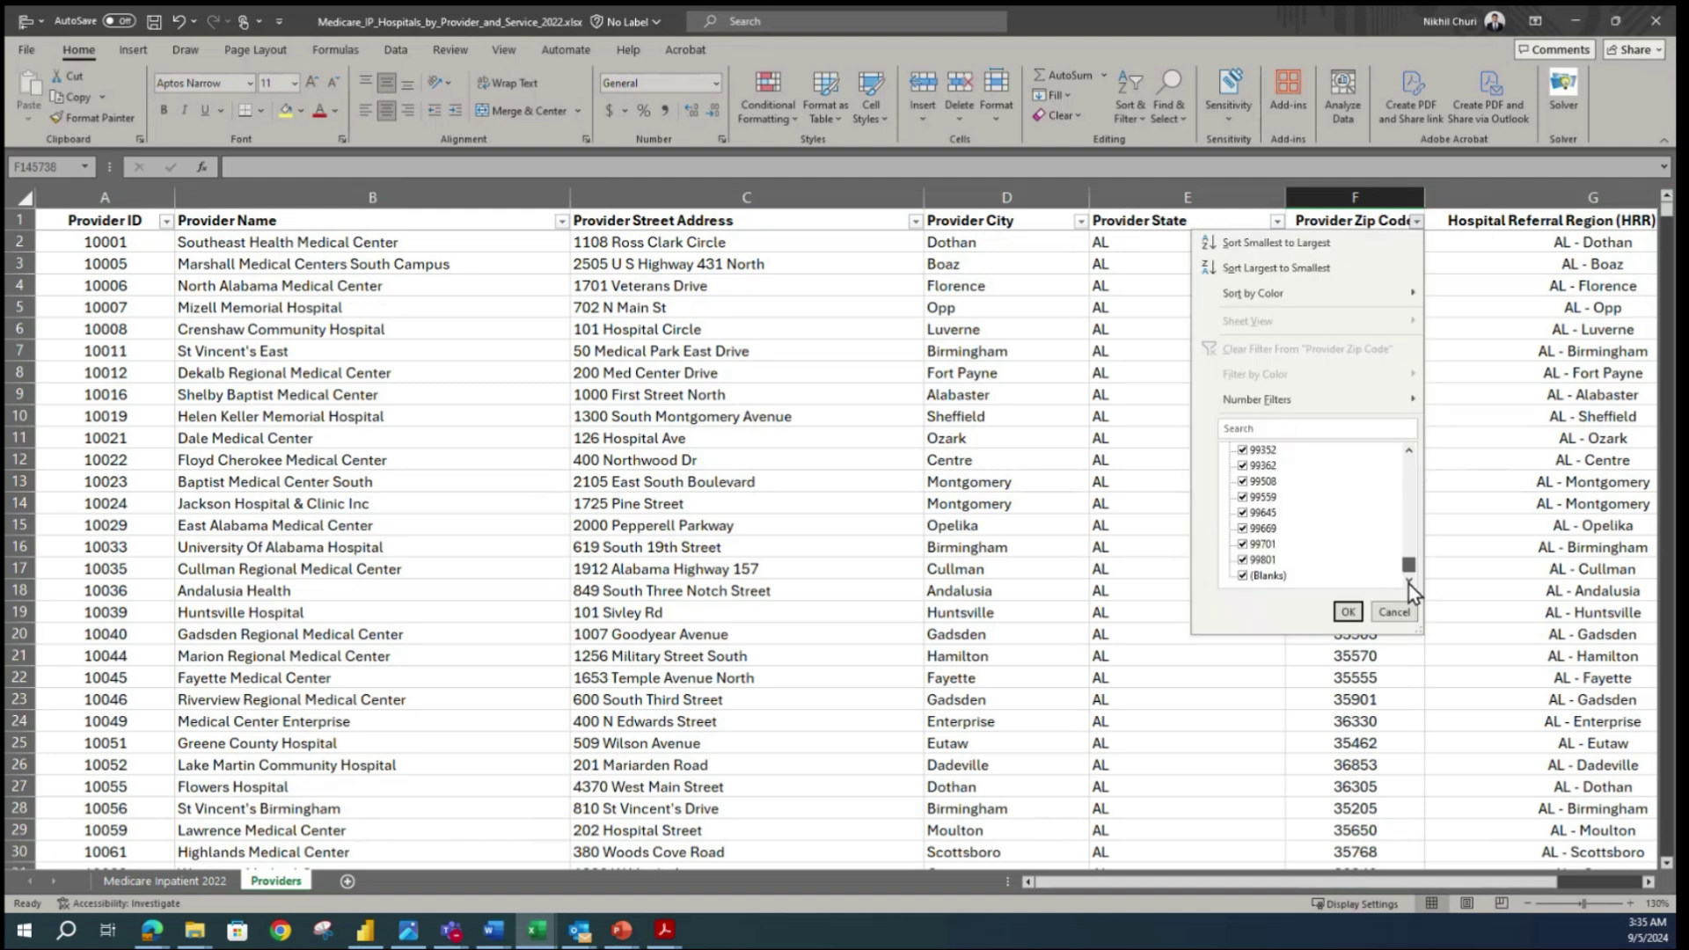
click(1349, 613)
drag(1473, 881, 1581, 904)
click(1504, 221)
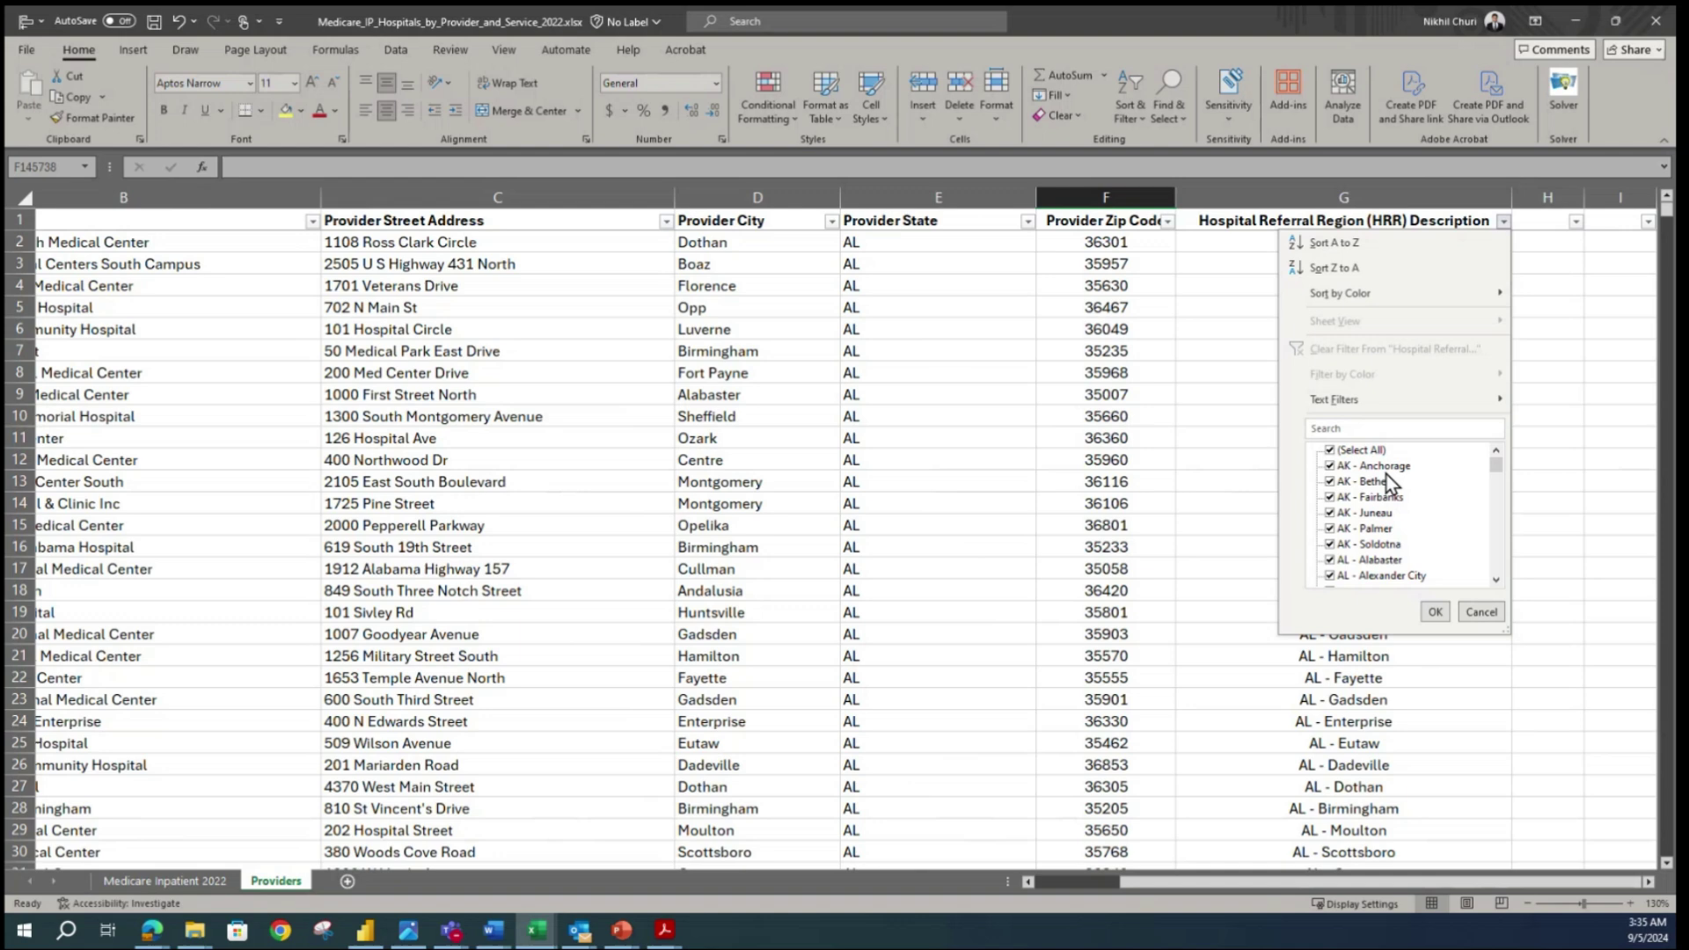
drag(1501, 475, 1497, 573)
click(1436, 612)
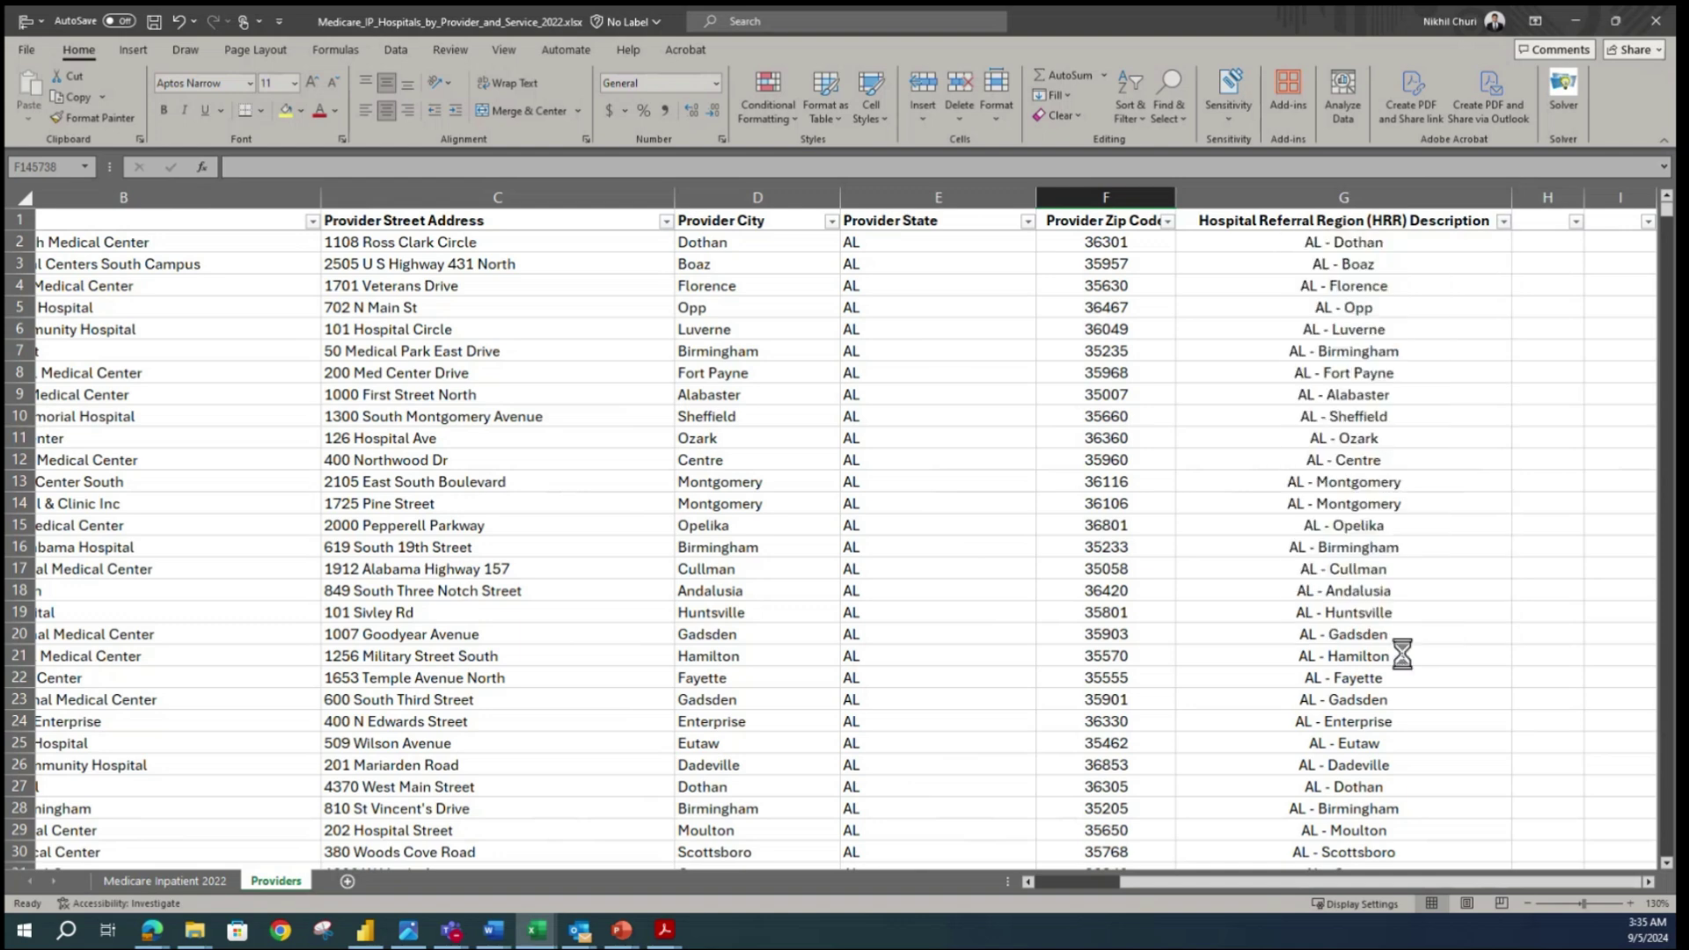
scroll(1311, 889, left, 2)
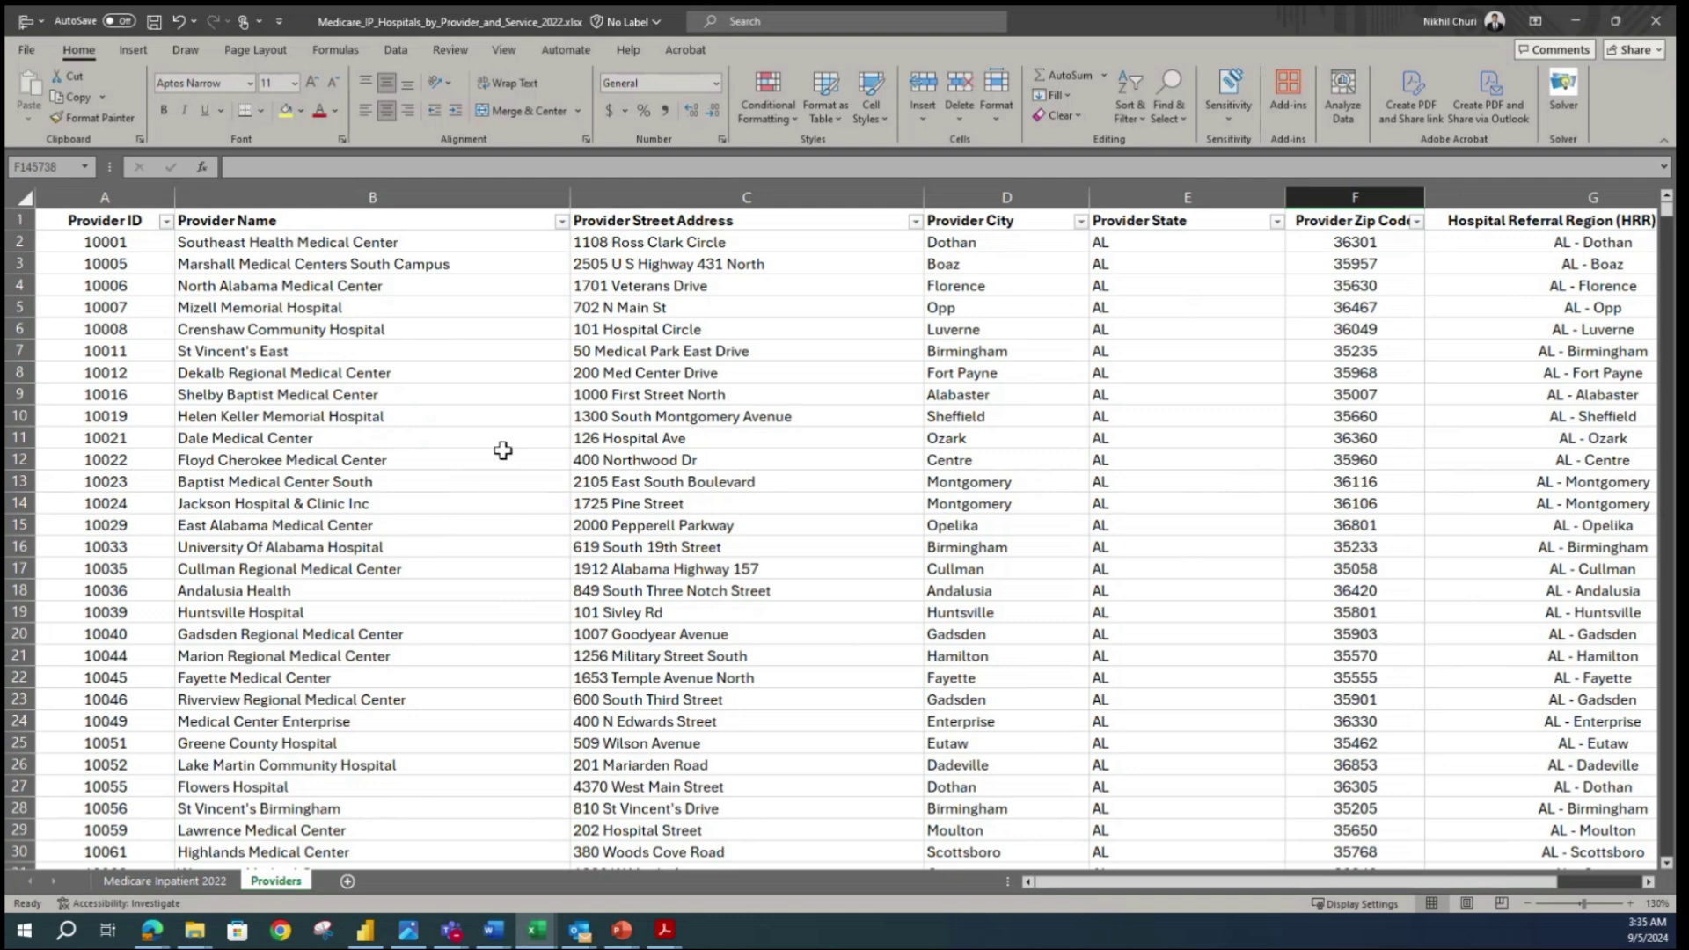
click(127, 262)
drag(127, 262, 248, 262)
drag(616, 307, 1217, 333)
click(1460, 284)
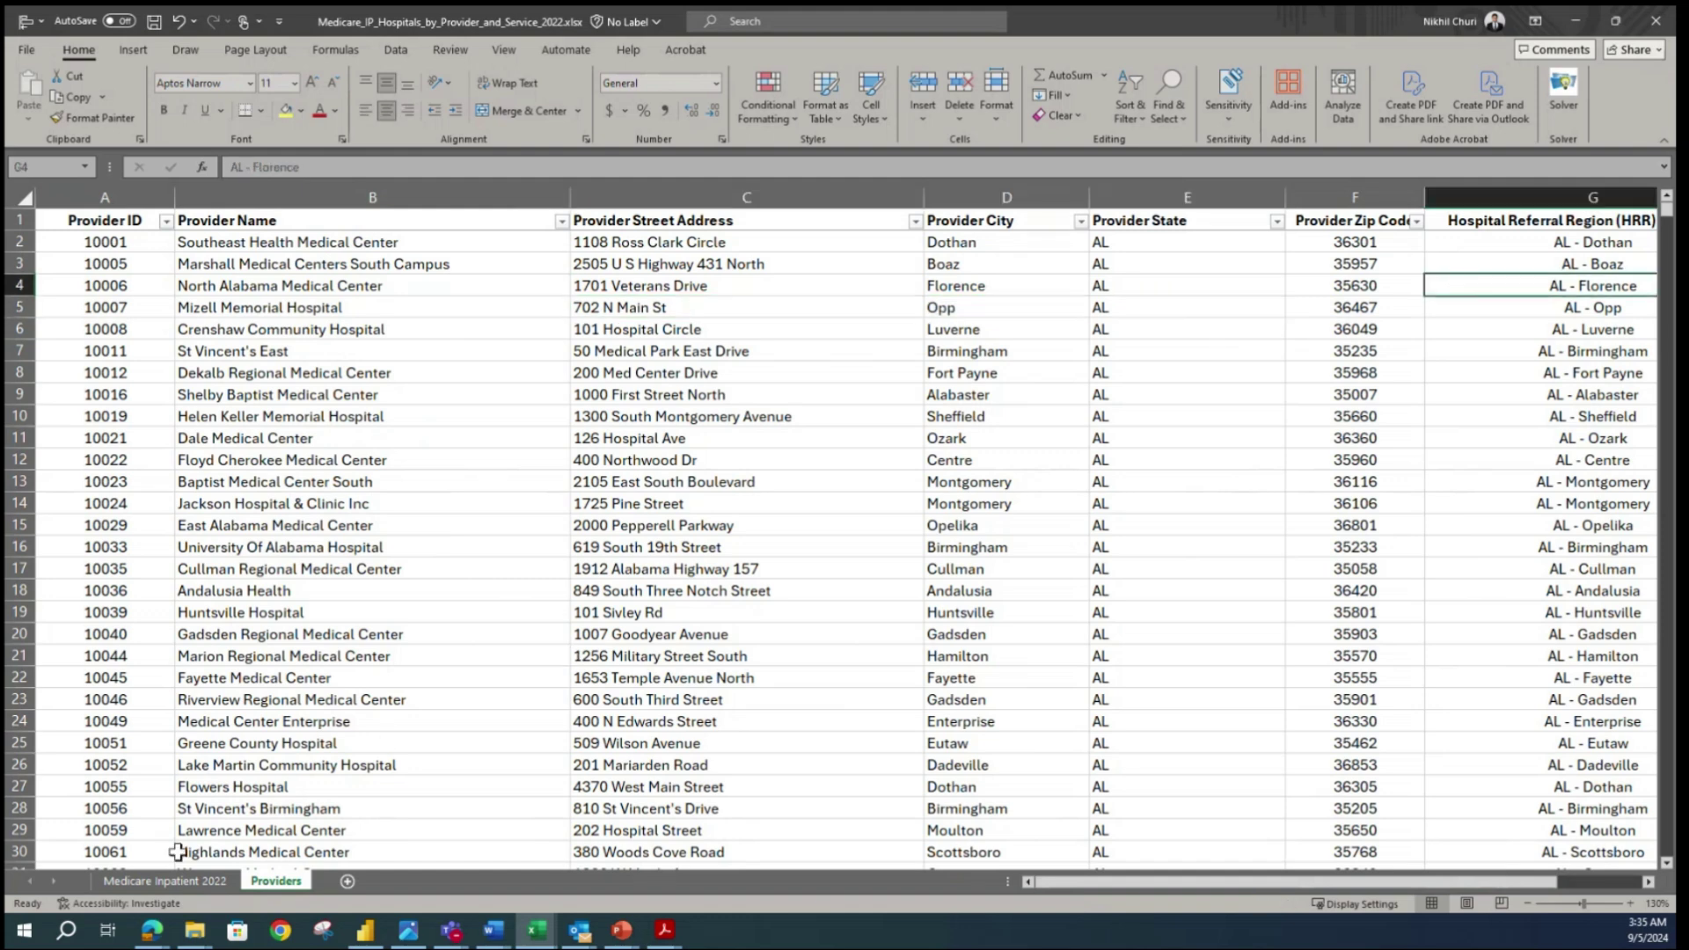
- On the Medicare Inpatient 2022 sheet, check the count of column headers and of DRG Definition entries by selecting each range
click(163, 880)
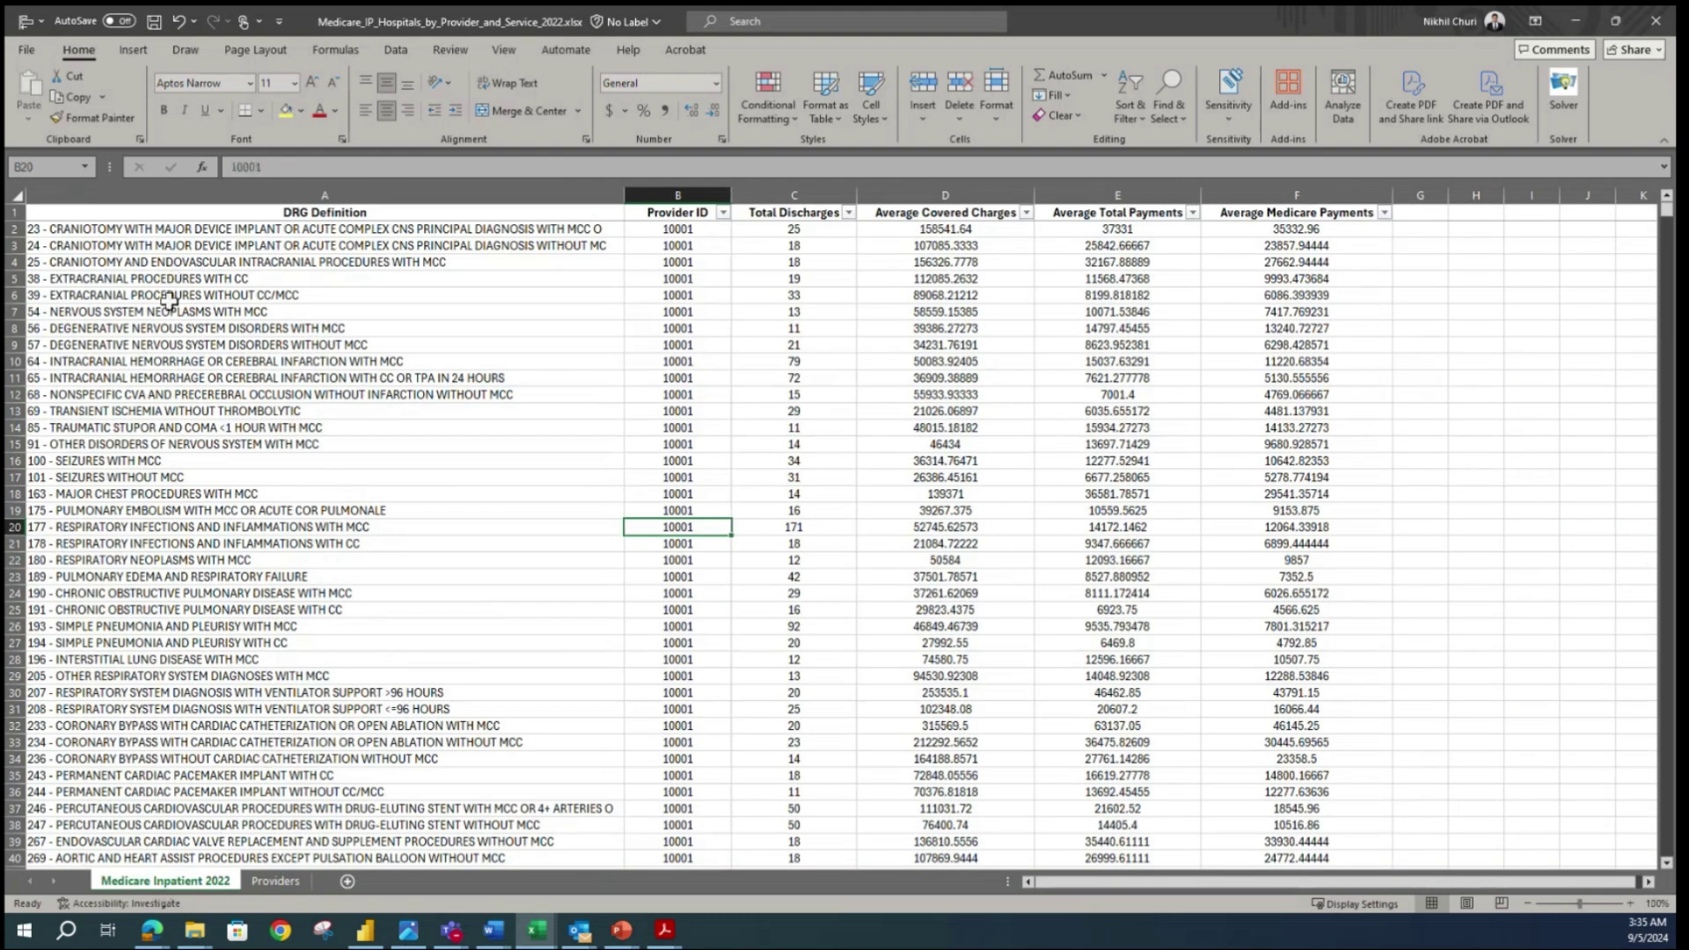
click(70, 212)
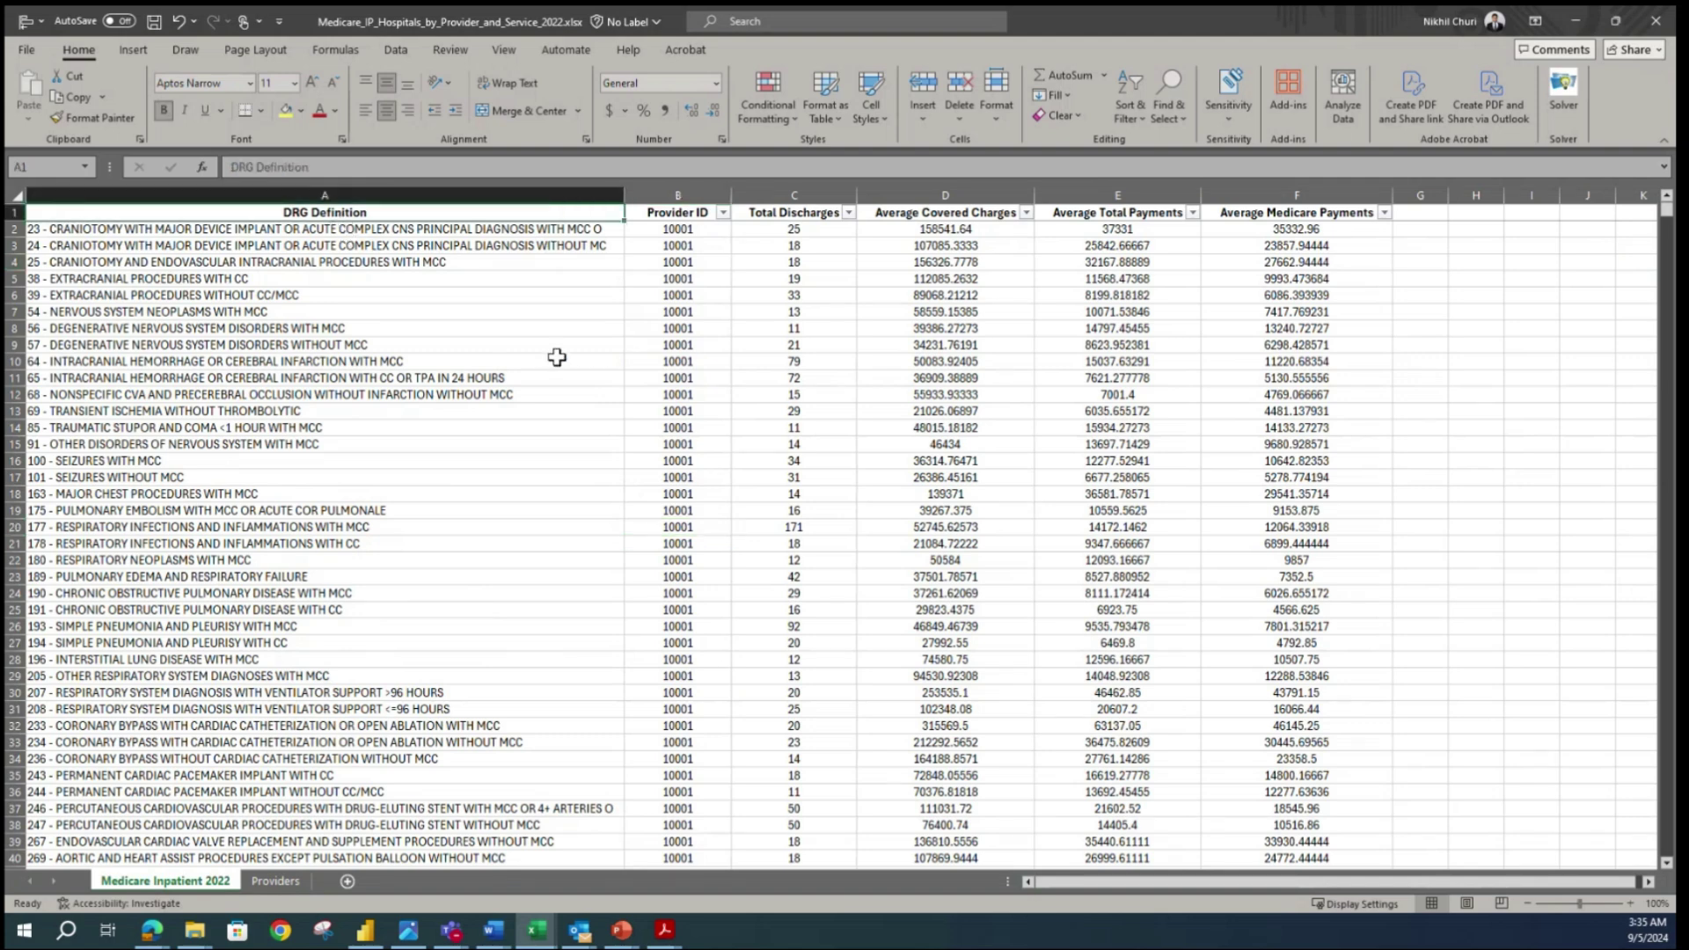
key(ctrl+shift+Right)
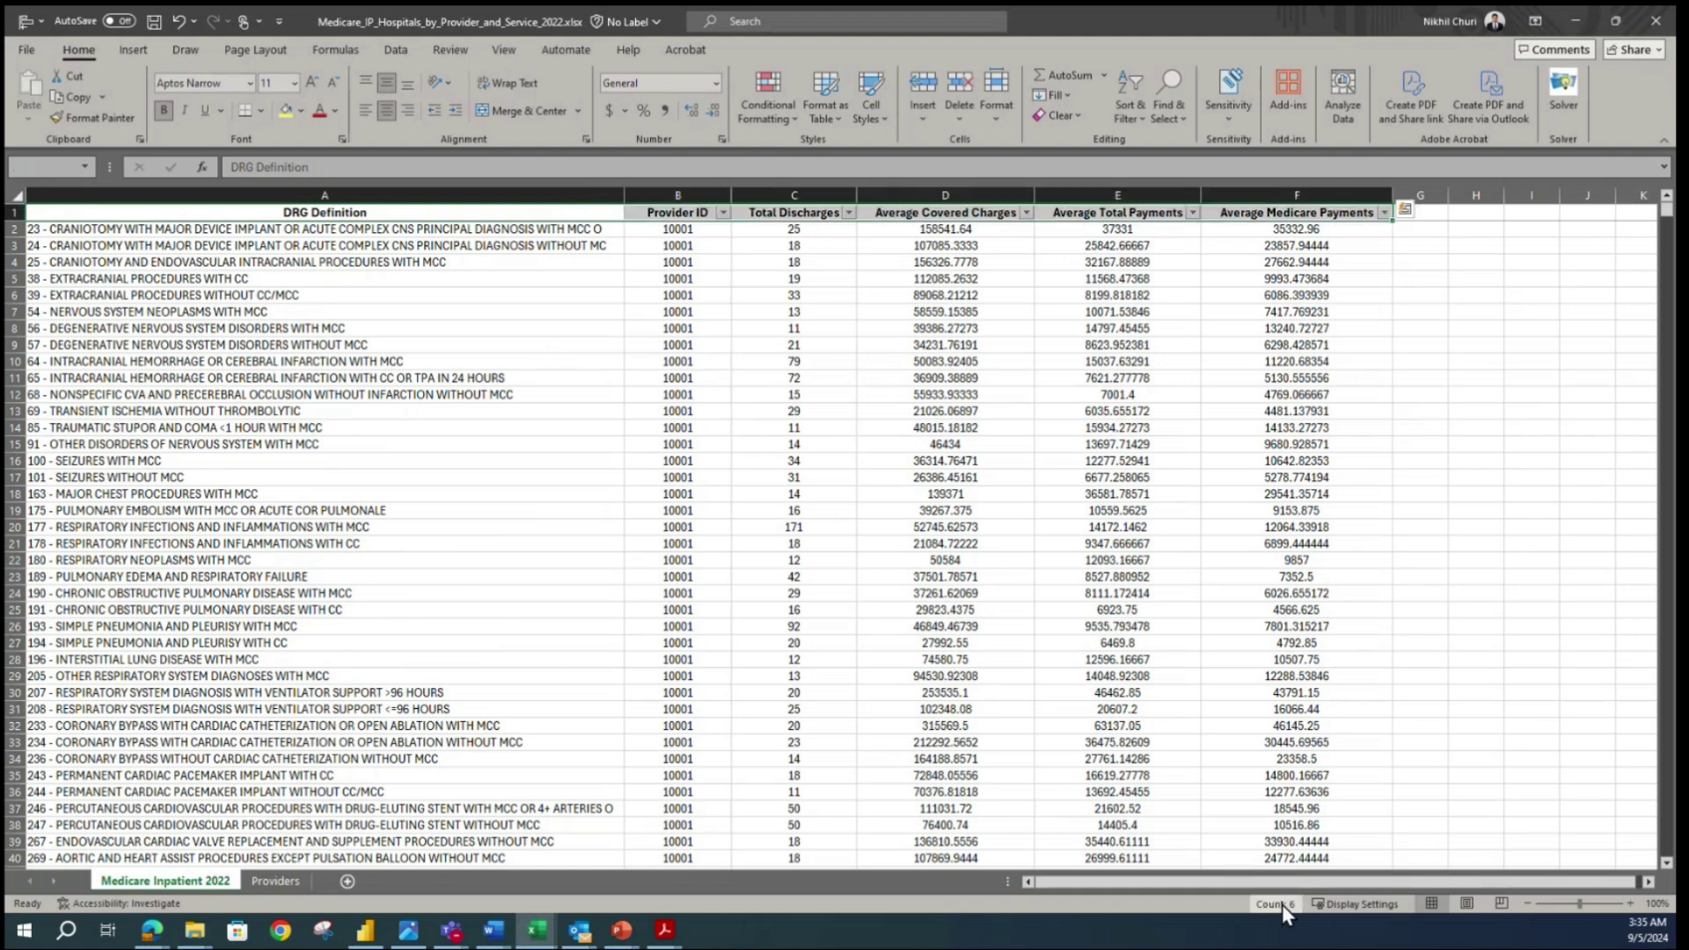
click(106, 229)
key(ctrl+shift+Down)
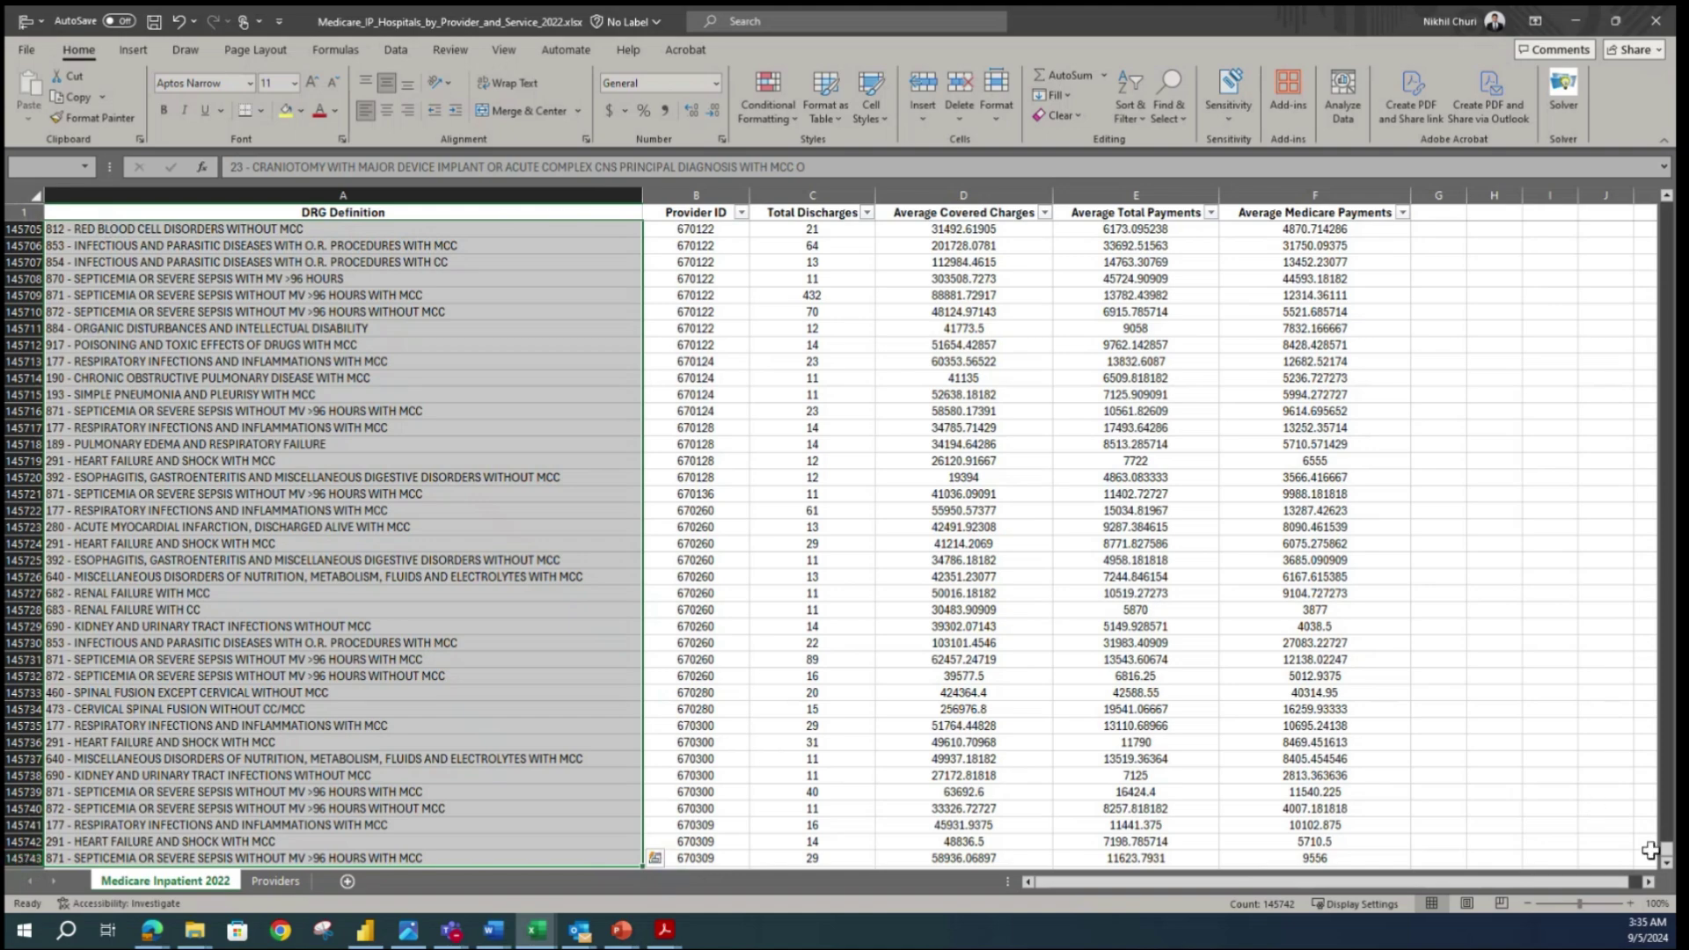
drag(1665, 852, 1666, 204)
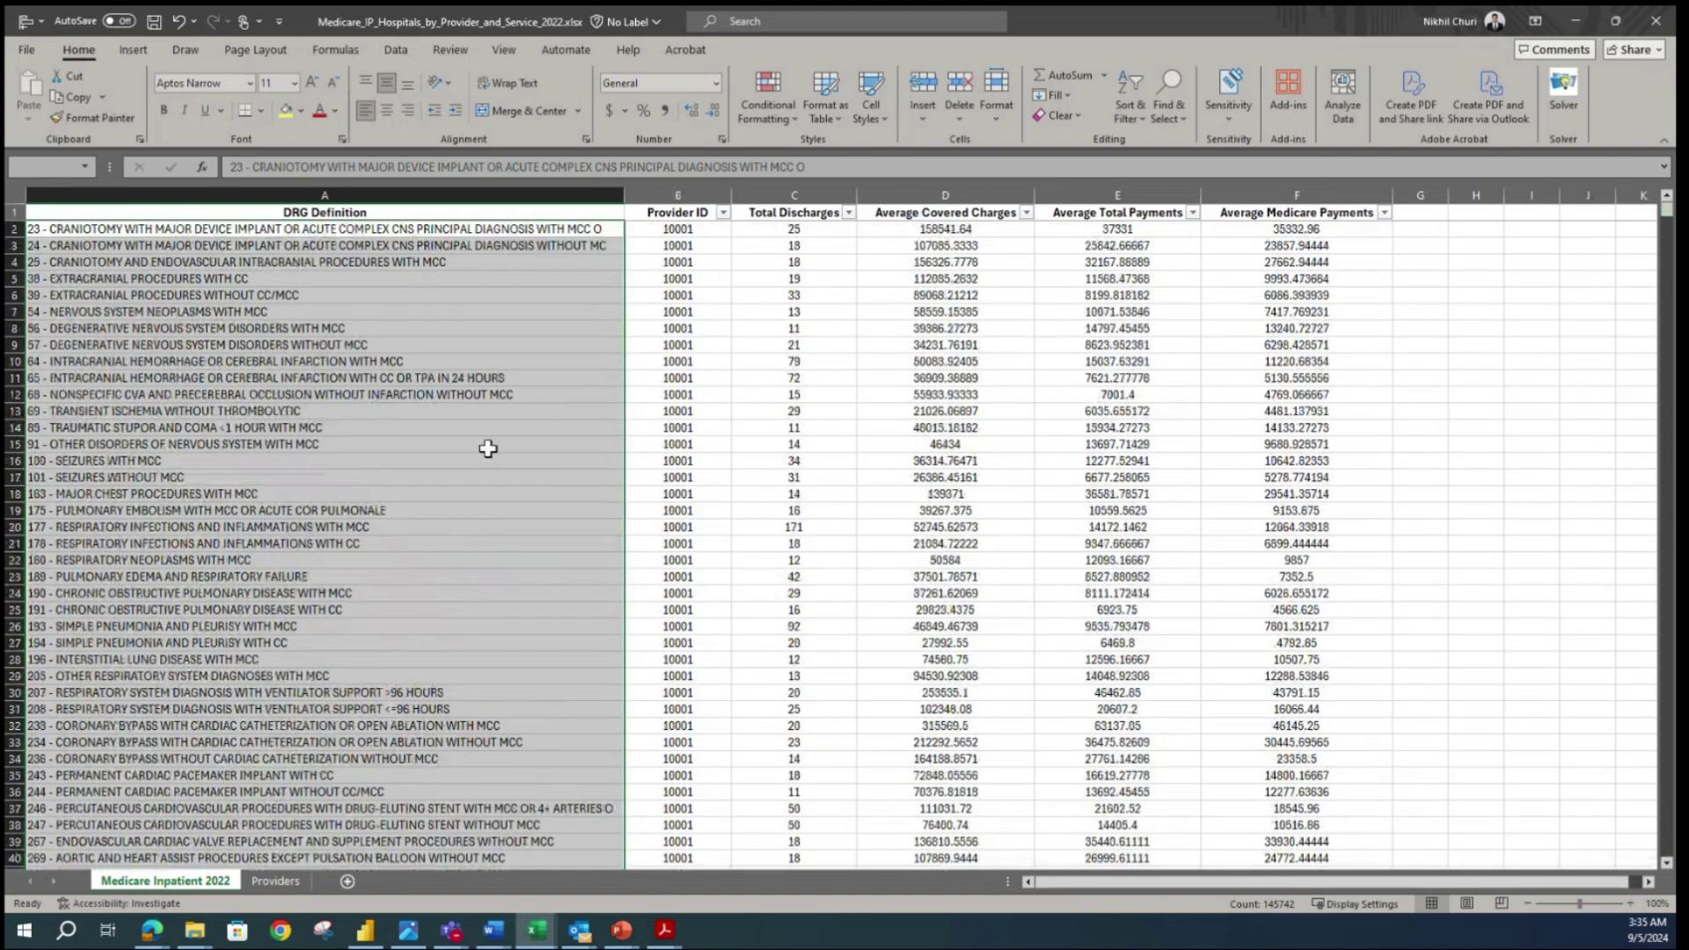
click(459, 428)
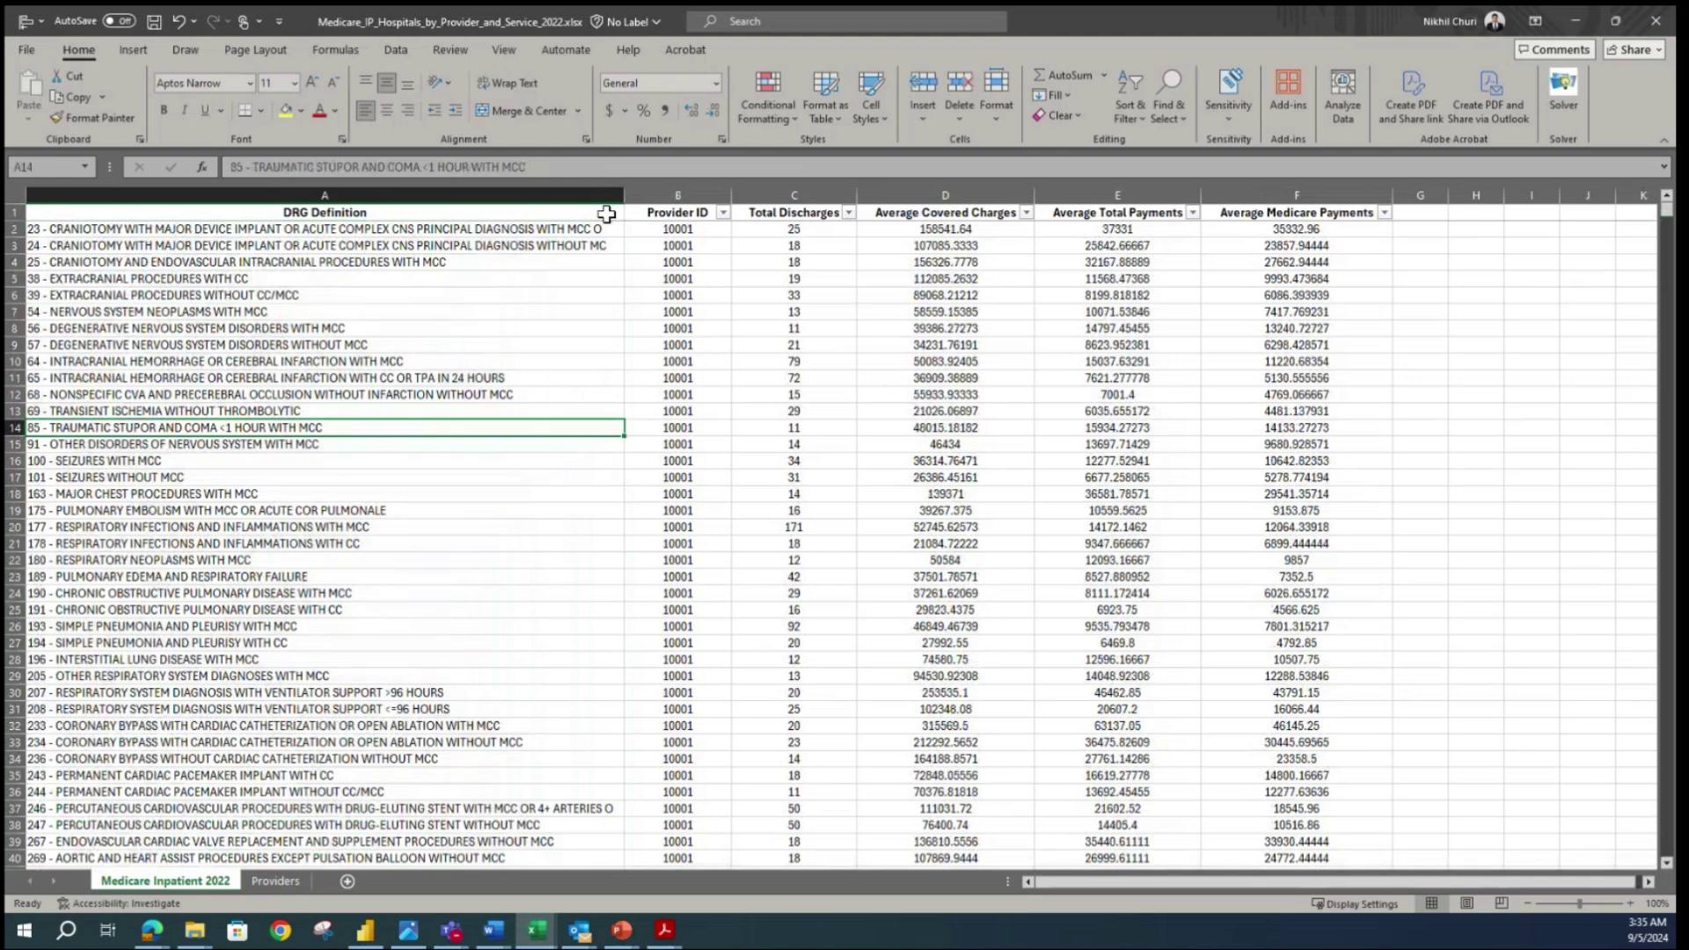
- Reapply the filter to the whole of header row 1 so that it also covers the DRG Definition column
click(16, 213)
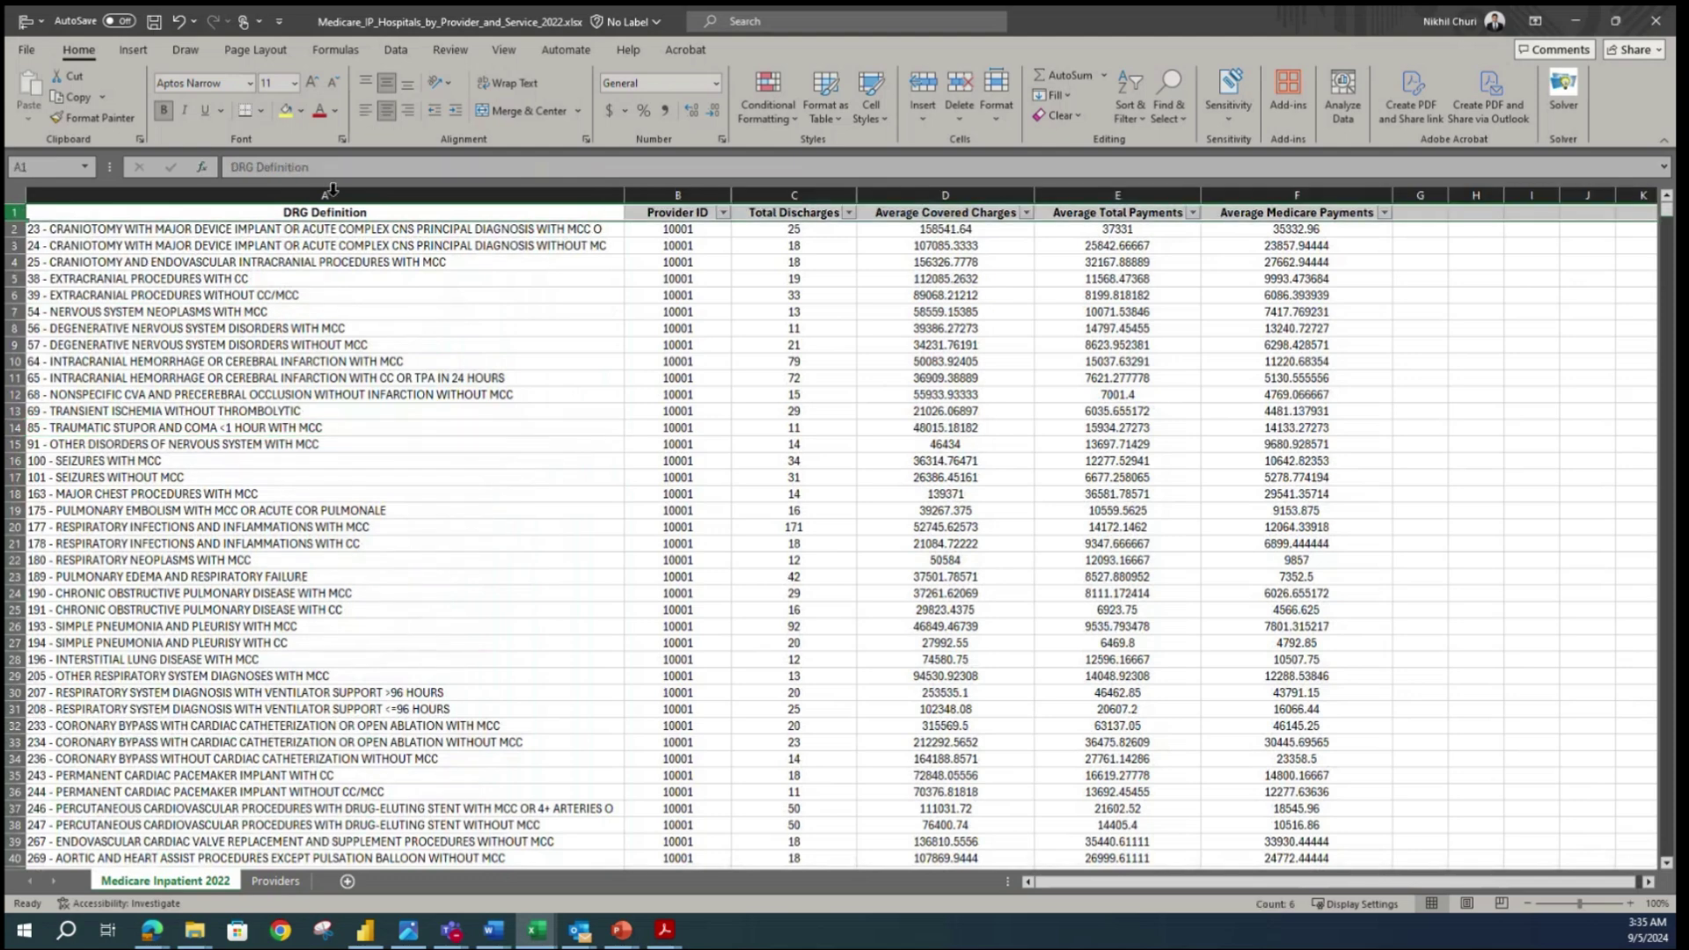
click(396, 49)
click(864, 81)
click(864, 81)
click(539, 394)
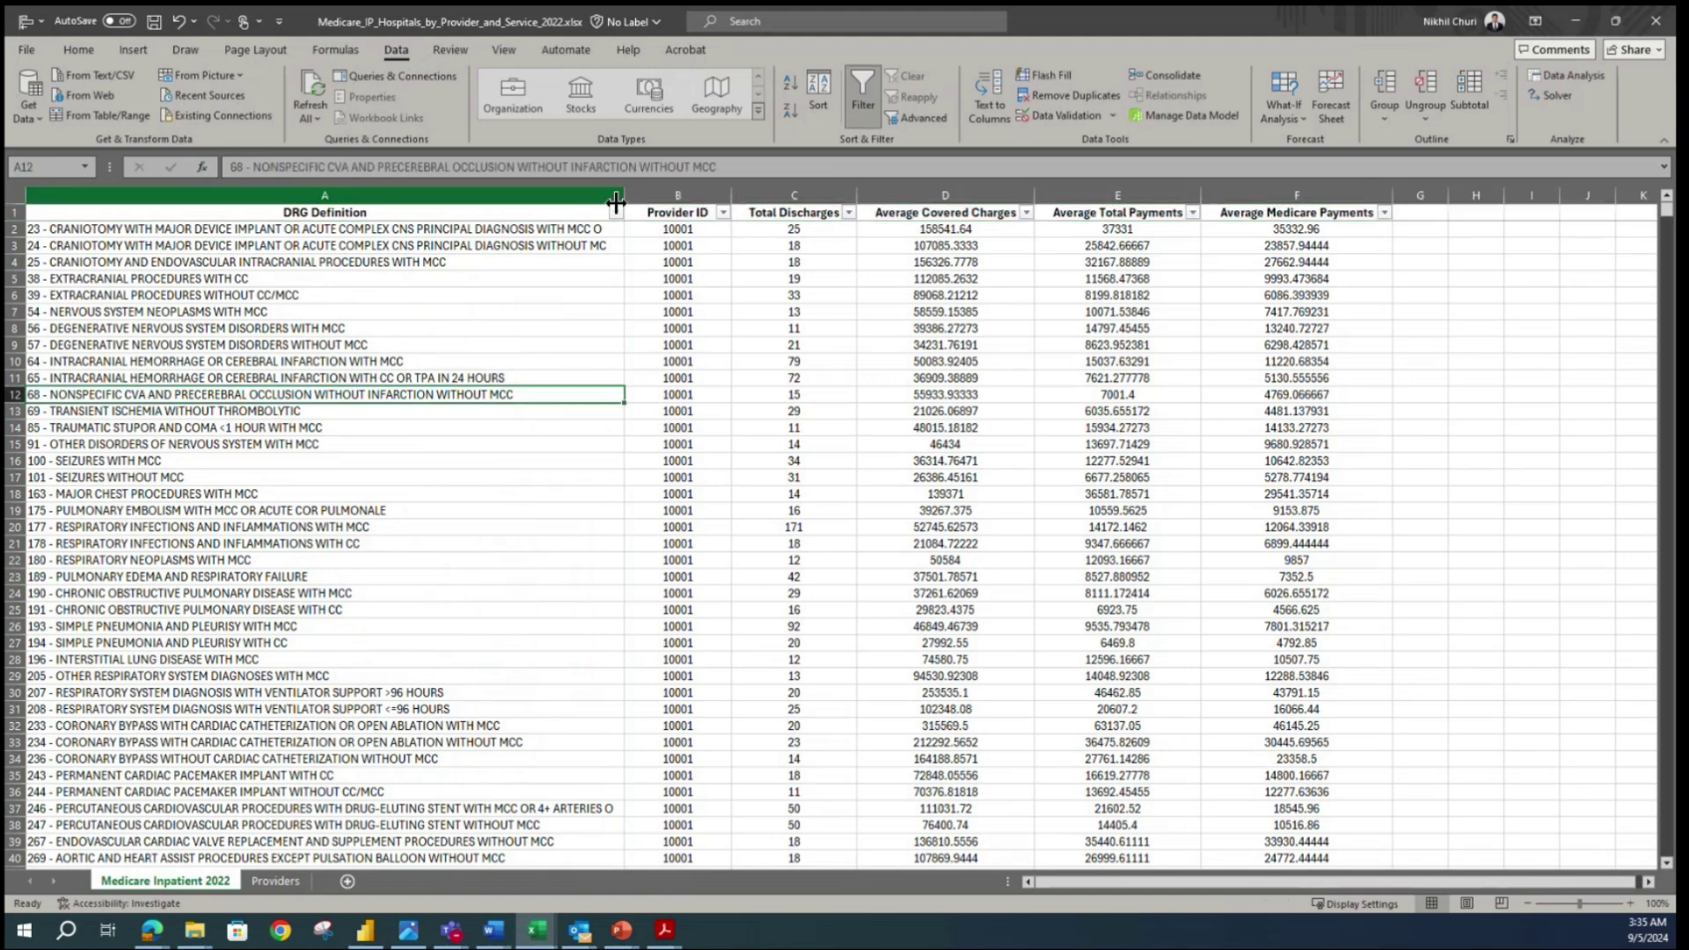
- Examine the DRG Definition filter values in an enlarged list for blanks and irregular entries, keeping all values selected
click(616, 212)
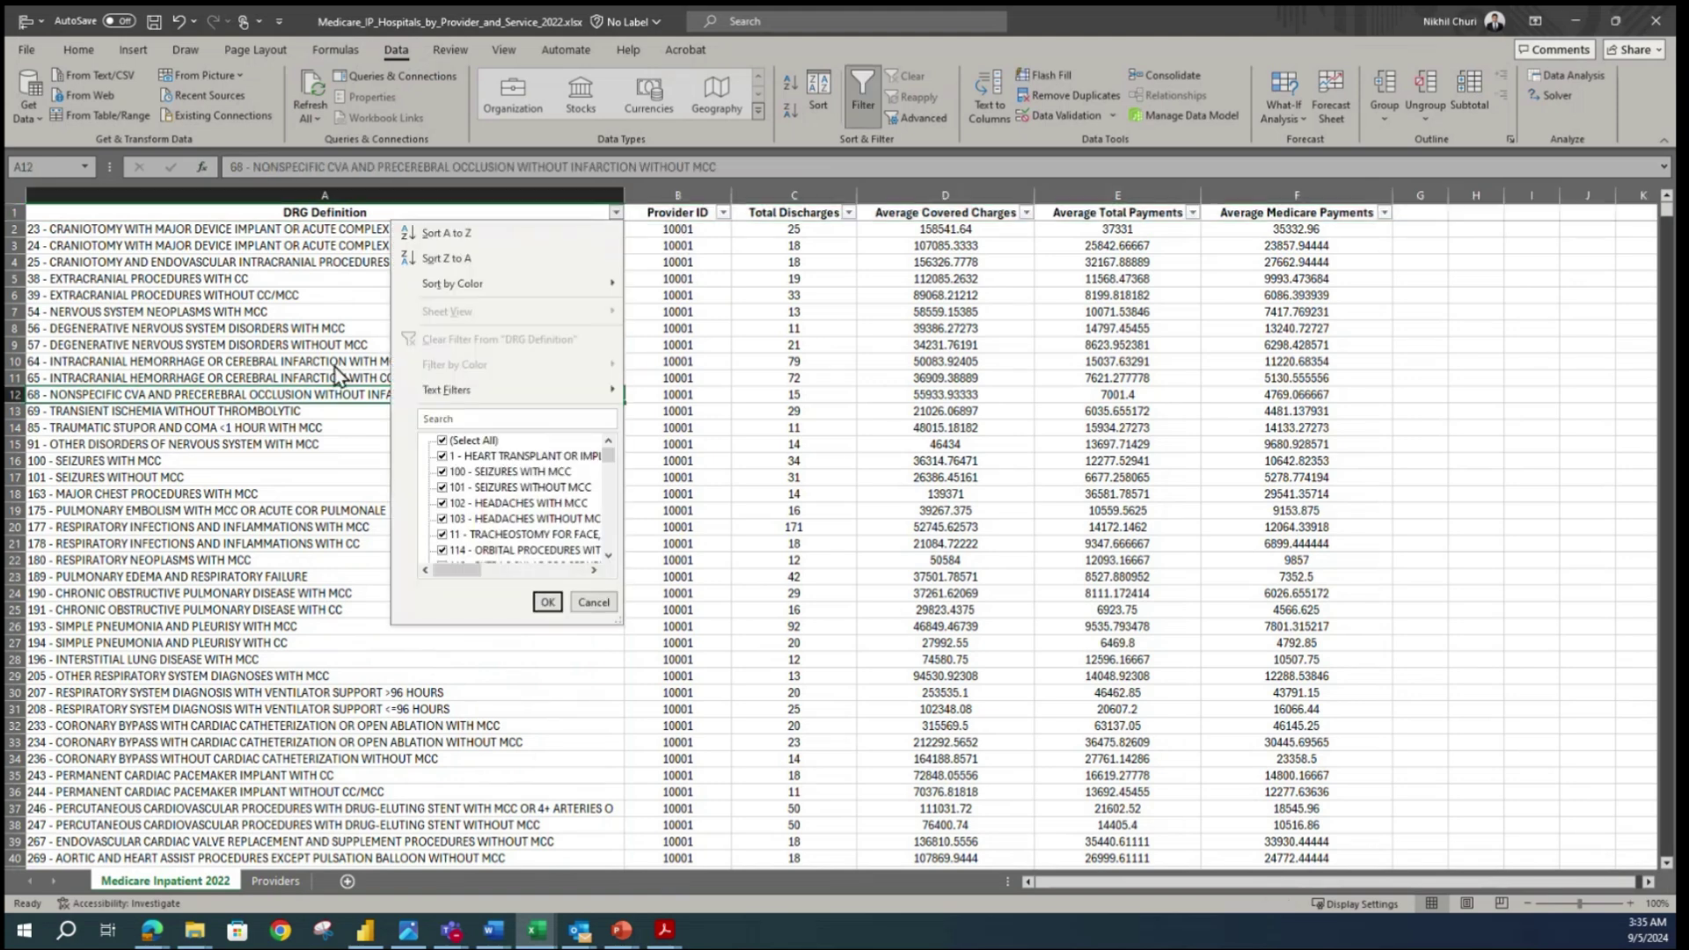
drag(620, 622, 1350, 830)
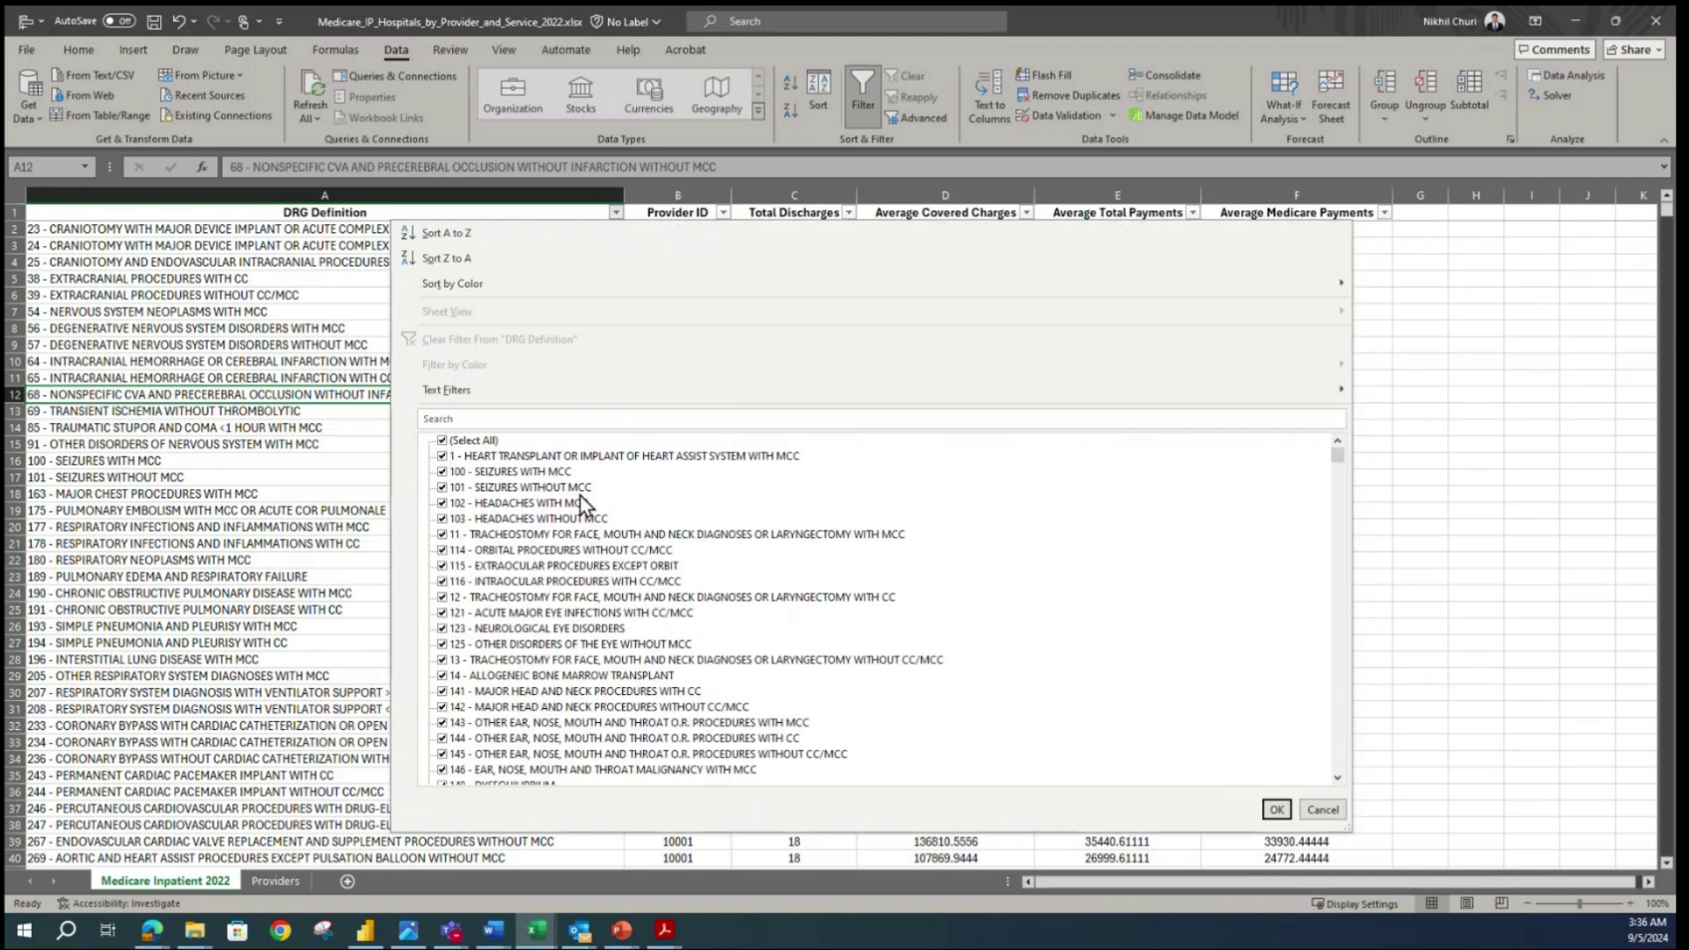
click(1329, 811)
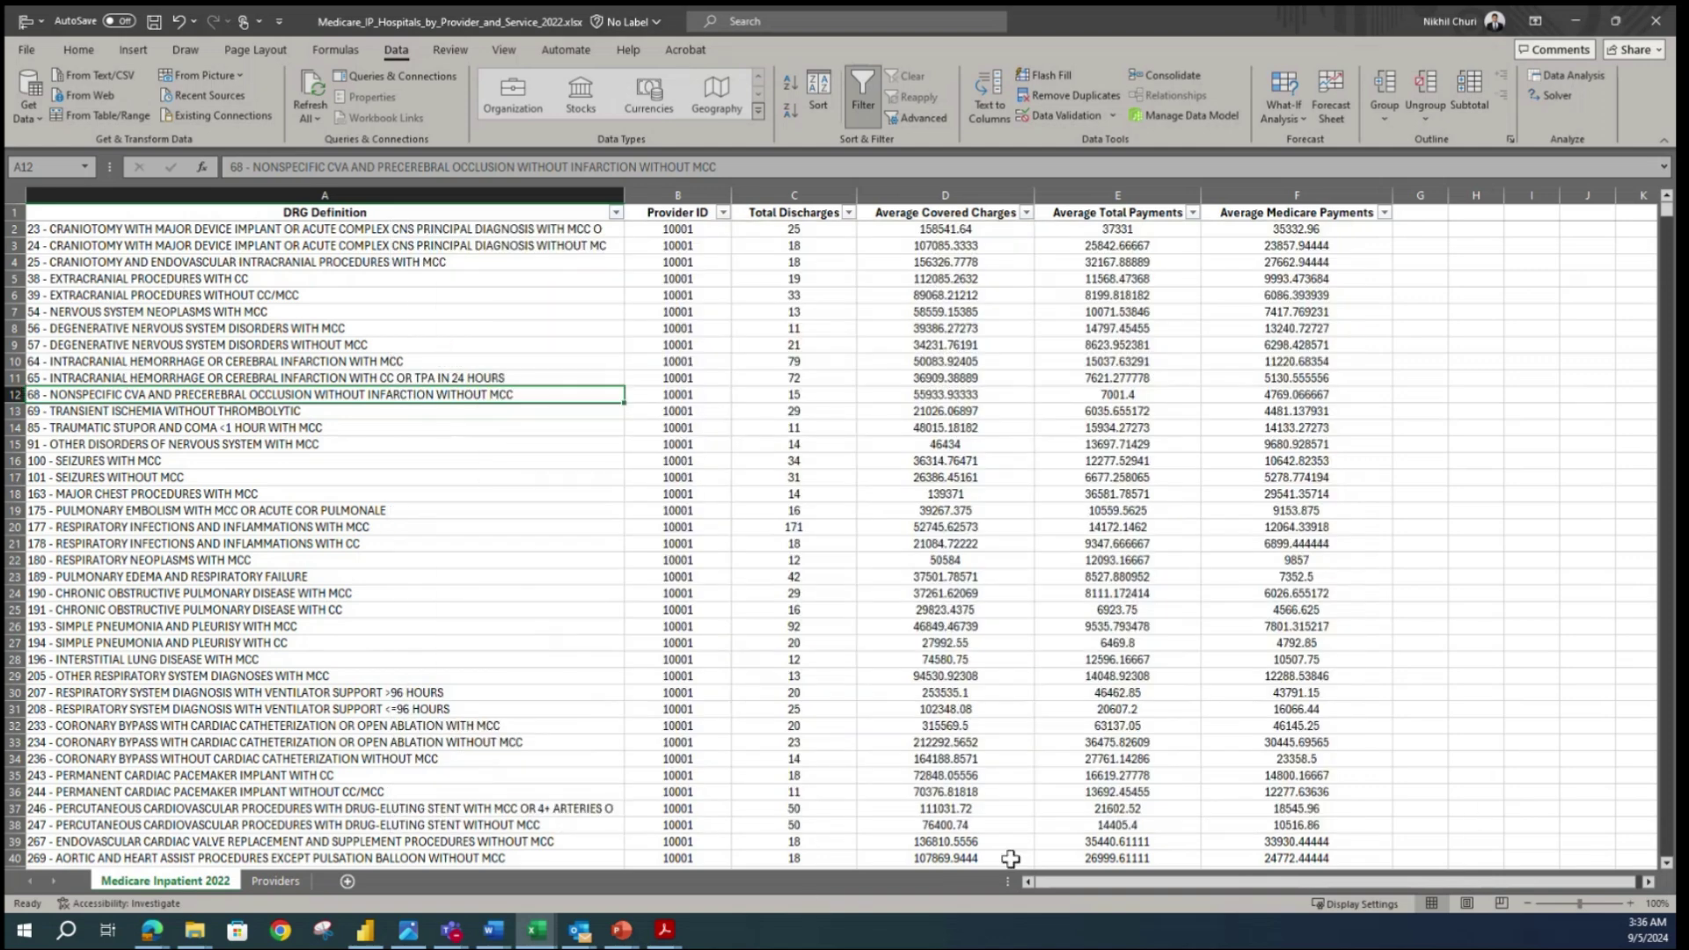
click(616, 214)
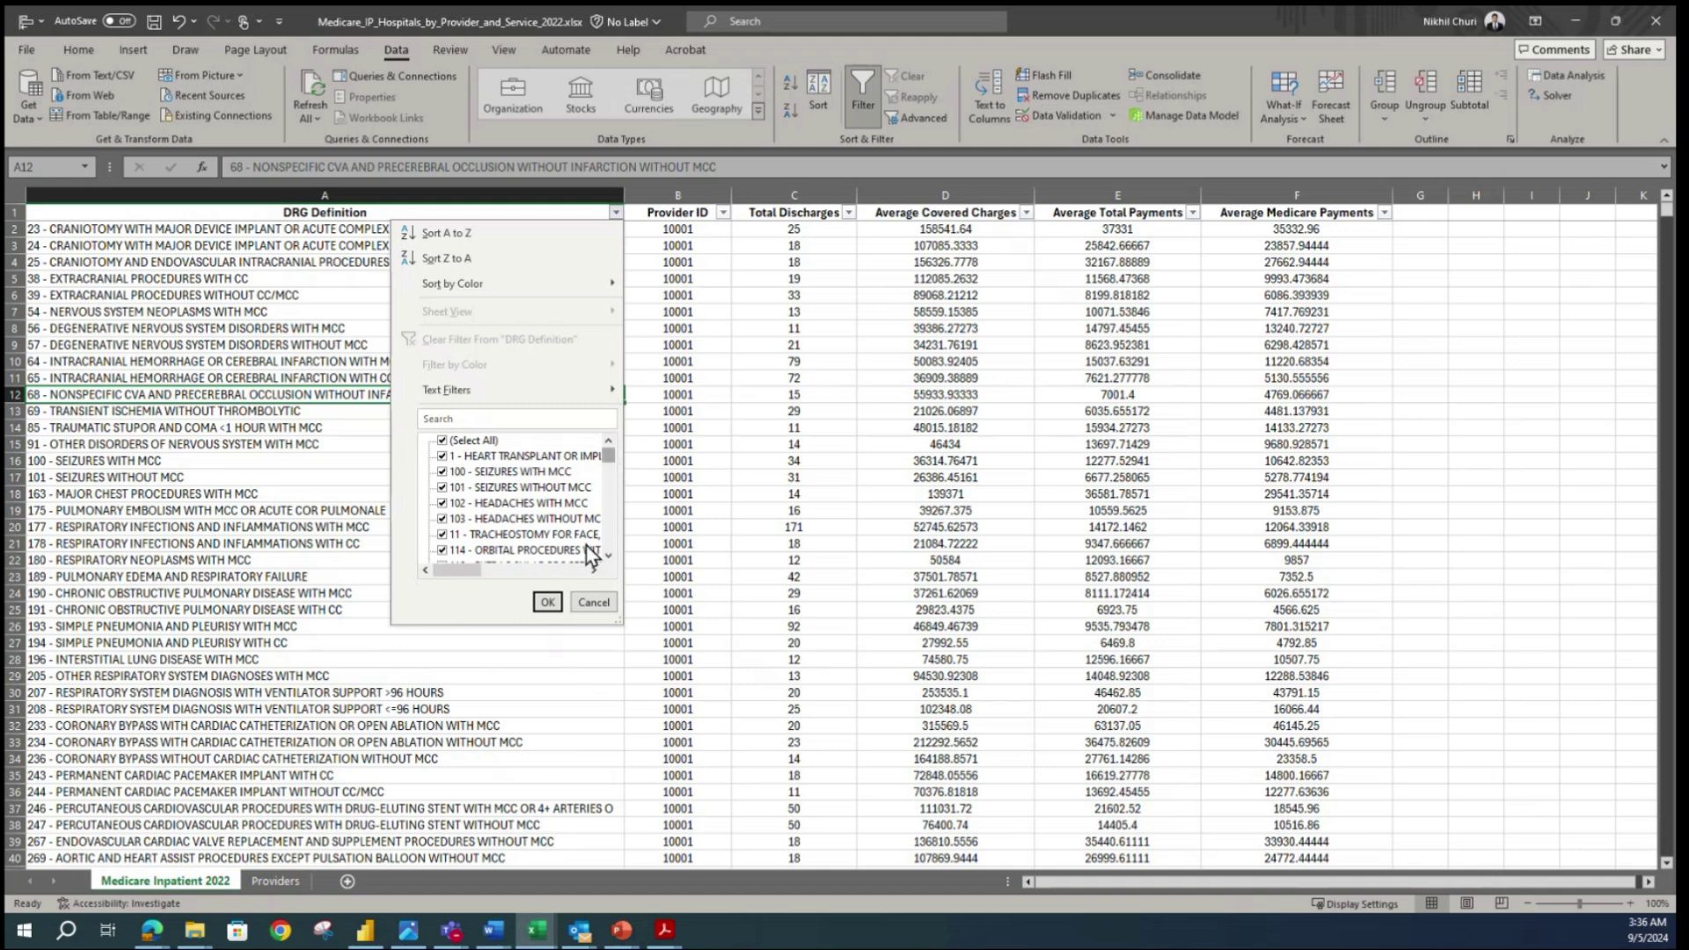
drag(619, 621, 1096, 818)
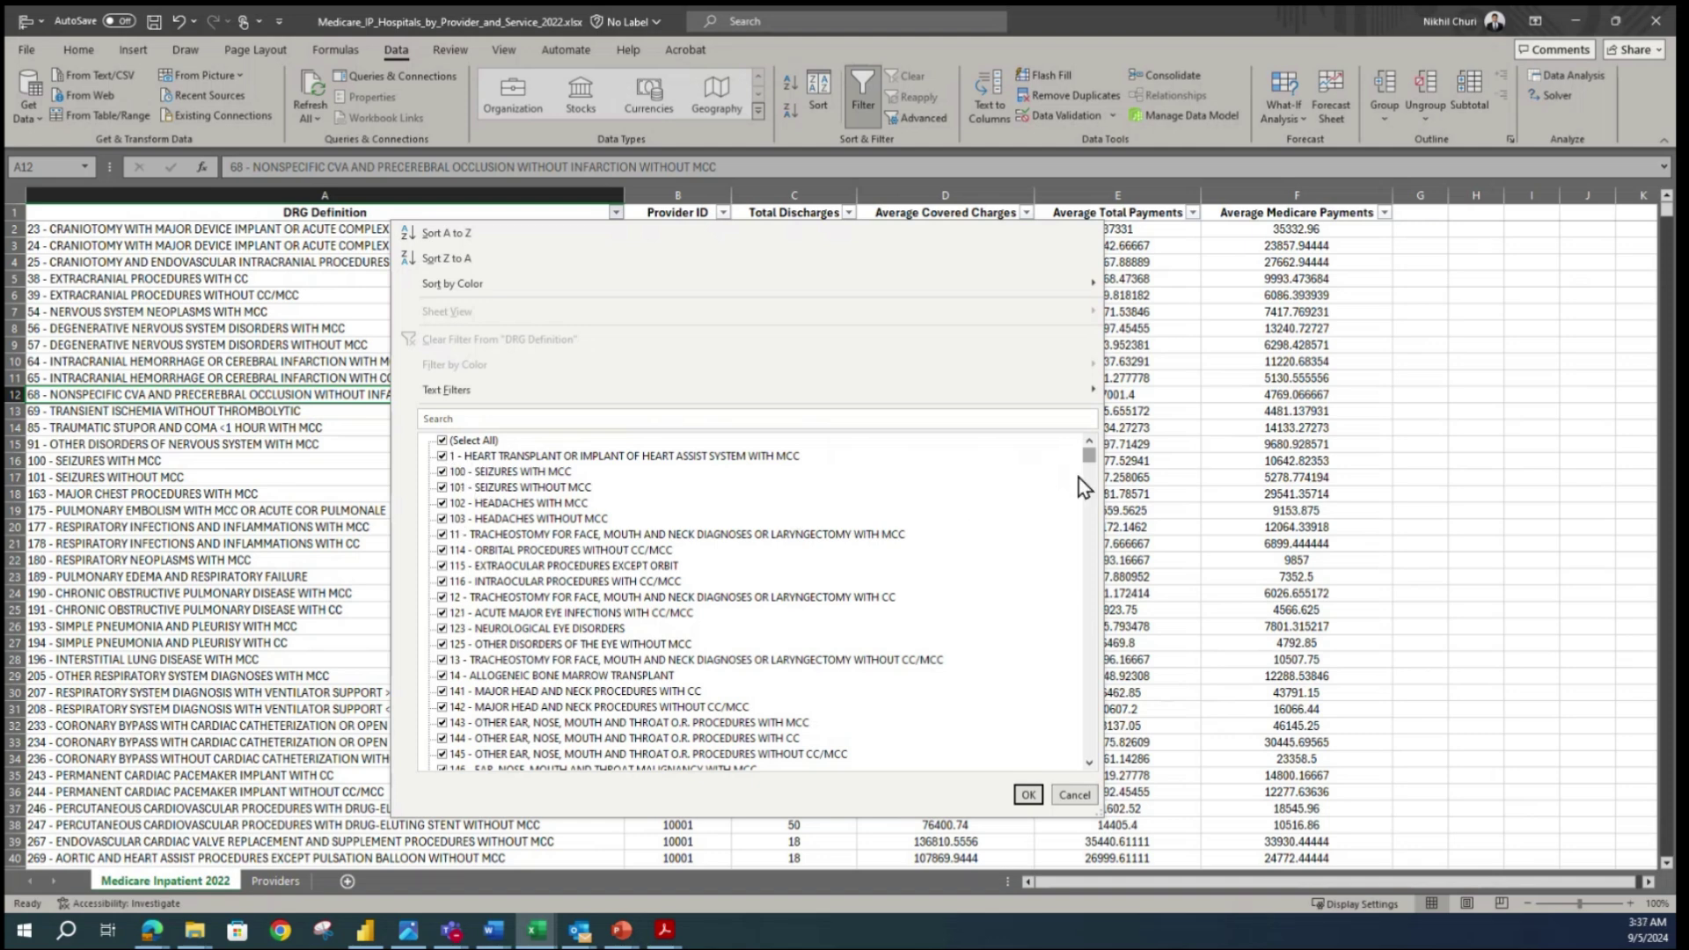
drag(1088, 457, 1028, 794)
click(1028, 795)
drag(323, 423, 323, 411)
- Check the ends of the Provider ID and Total Discharges filter lists for blanks and invalid entries, keeping all values selected
click(723, 212)
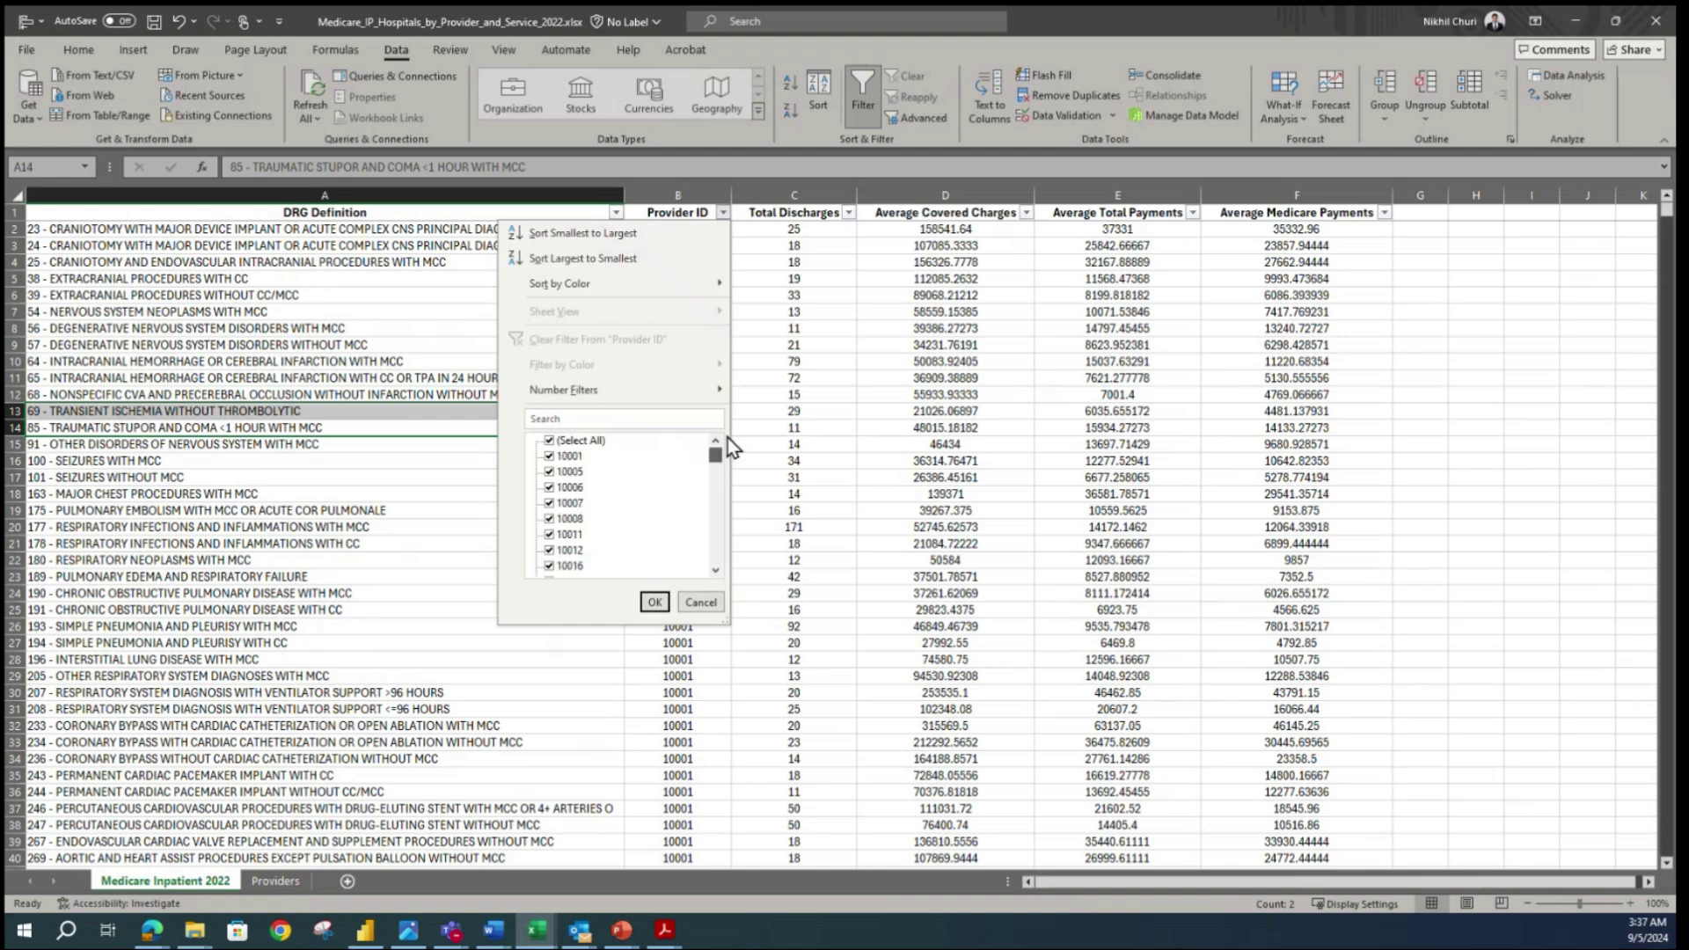
drag(716, 456, 717, 567)
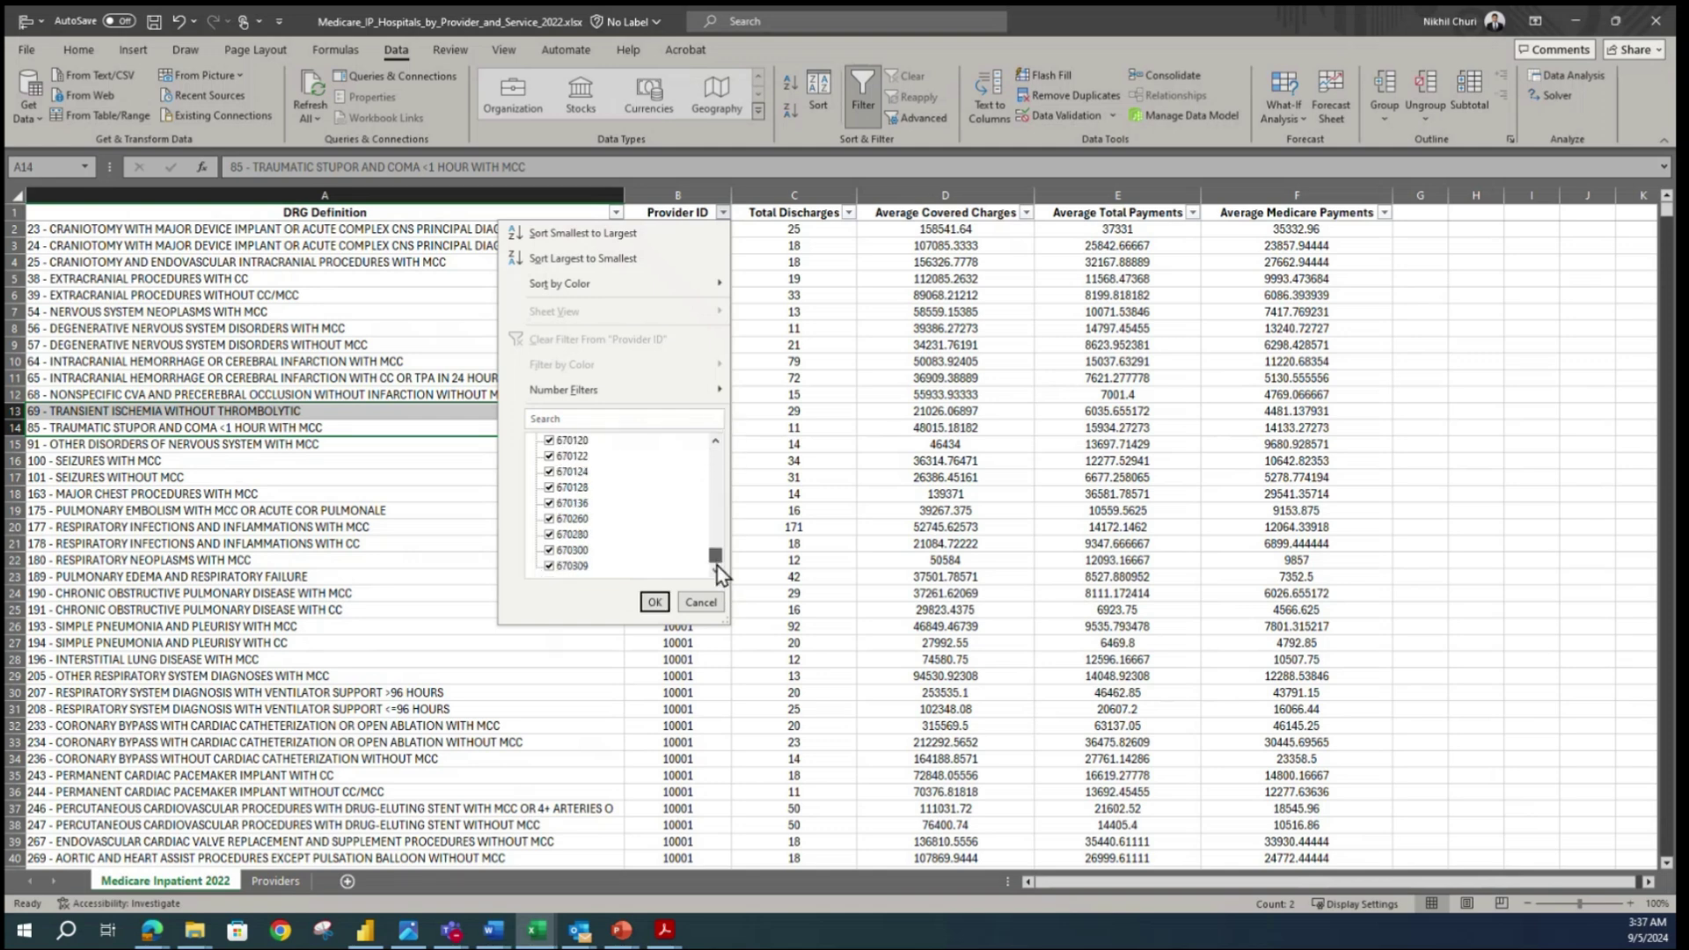
click(655, 602)
click(790, 231)
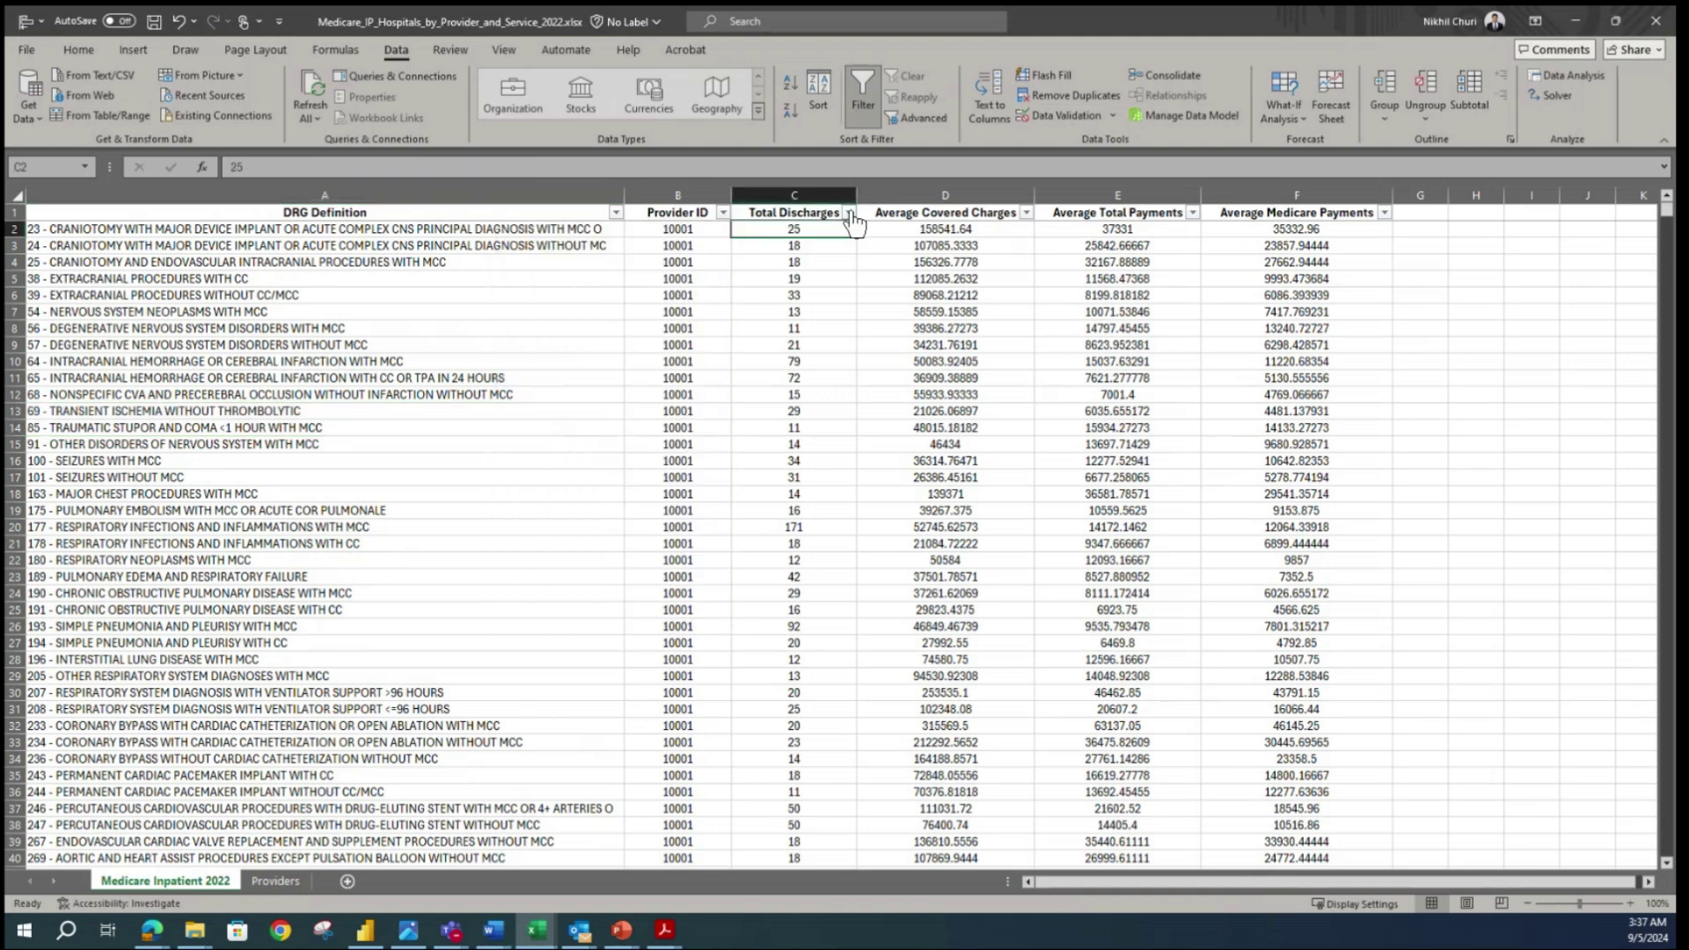
click(849, 213)
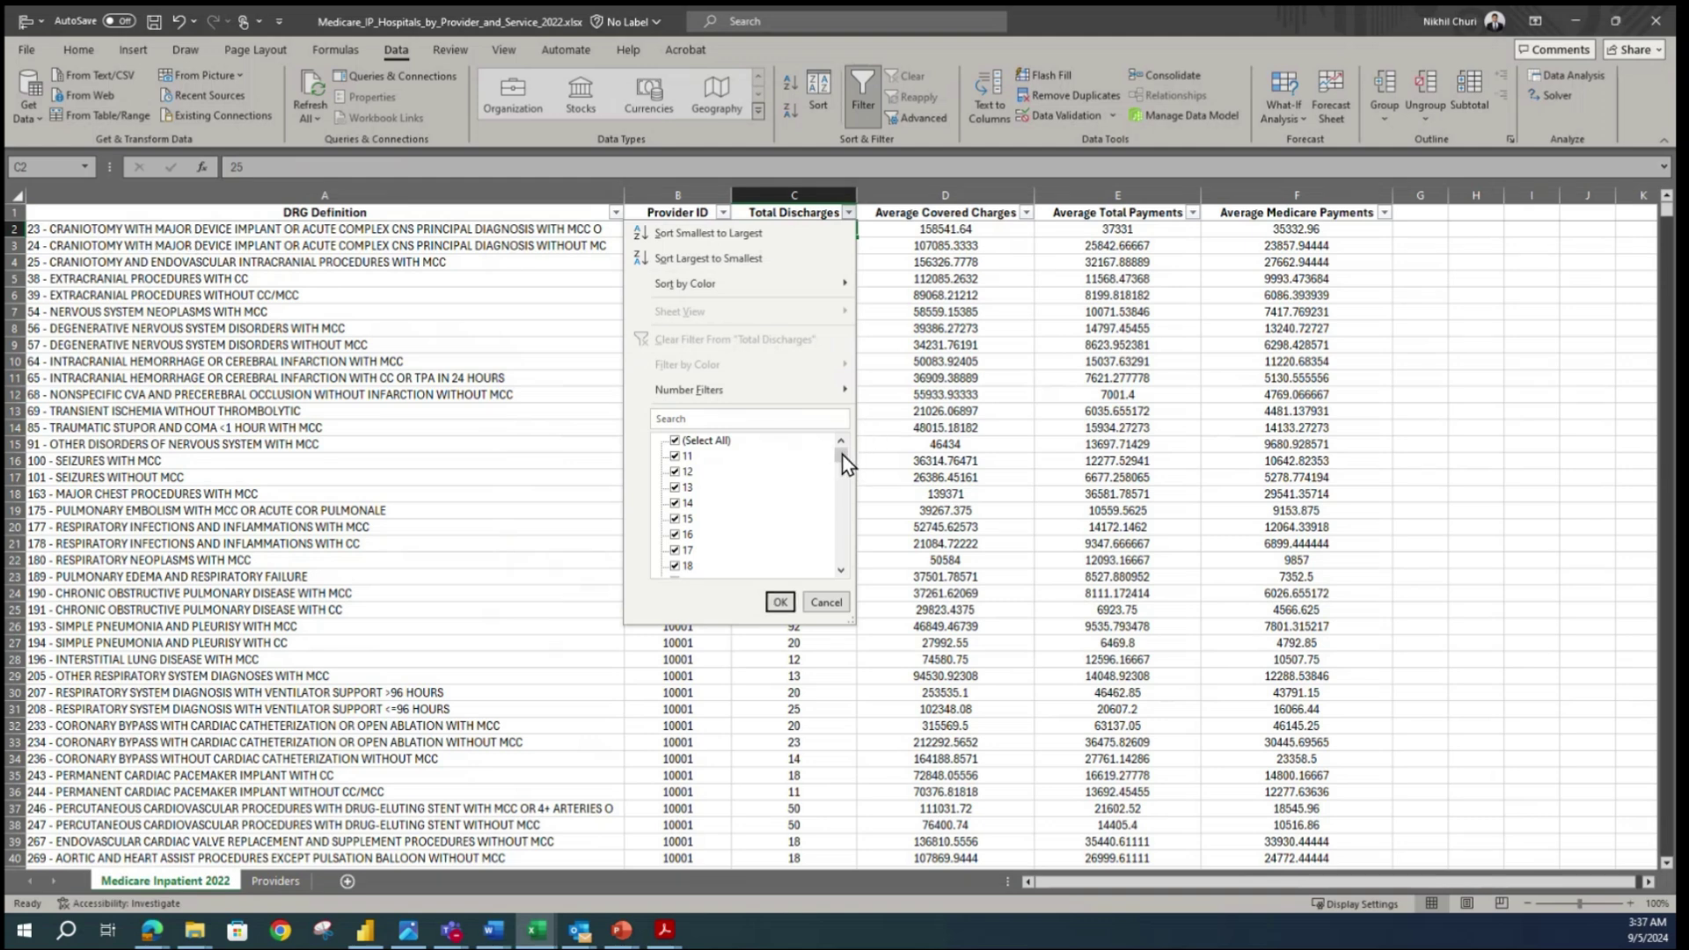
drag(842, 456, 840, 580)
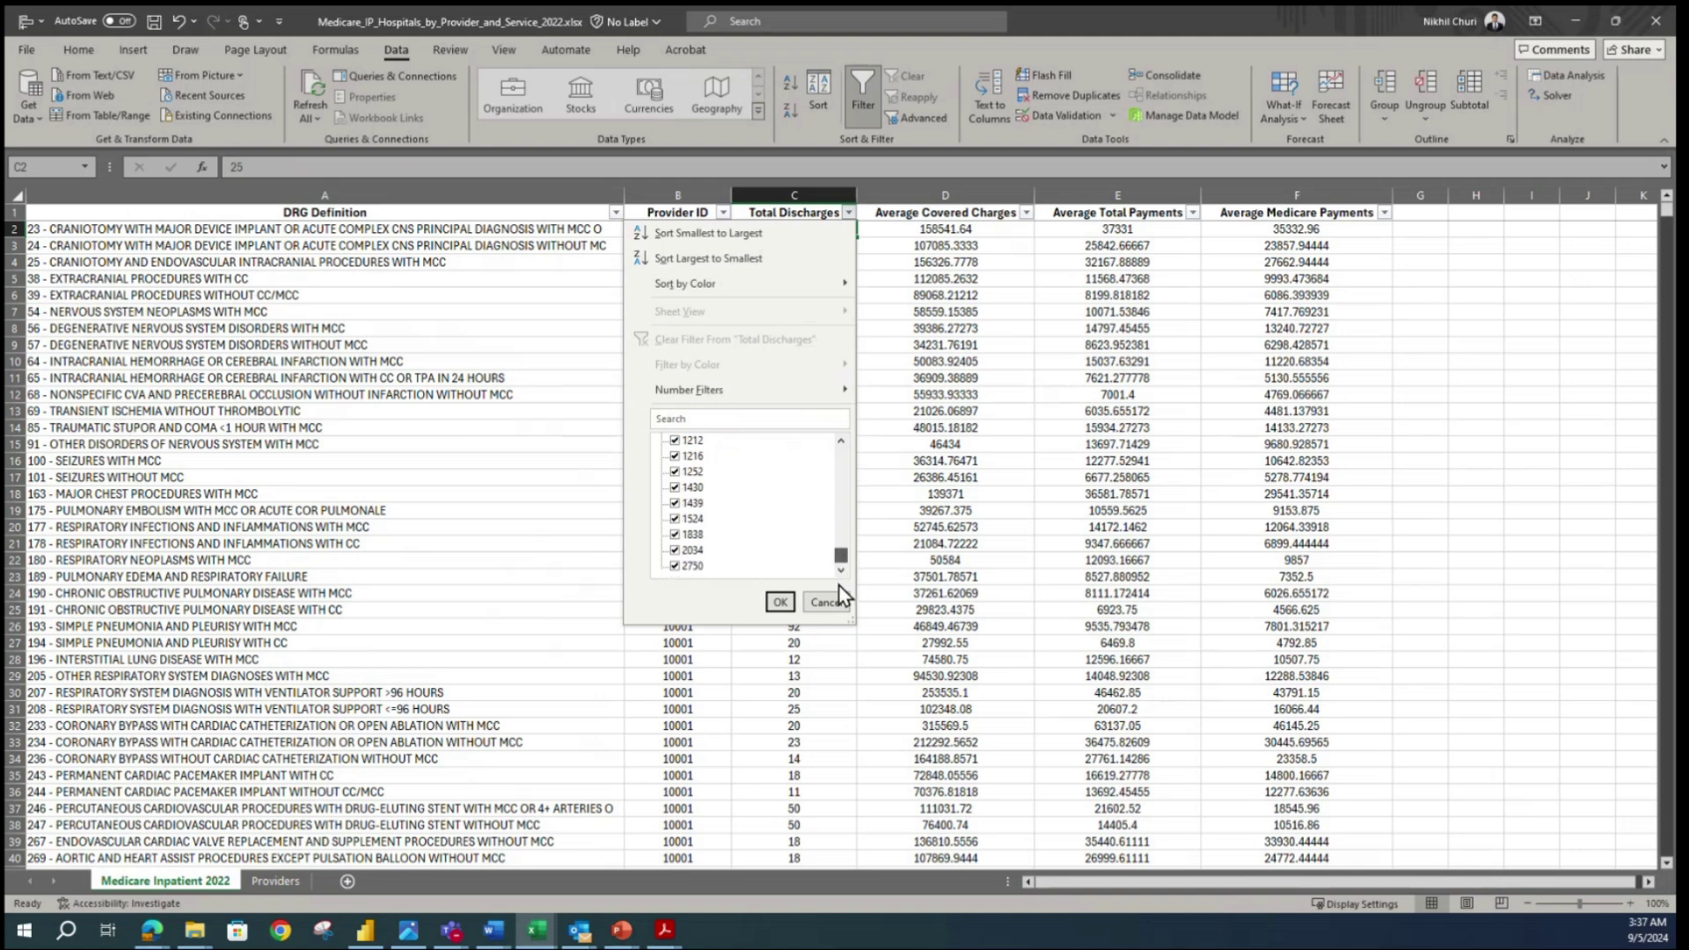
click(781, 603)
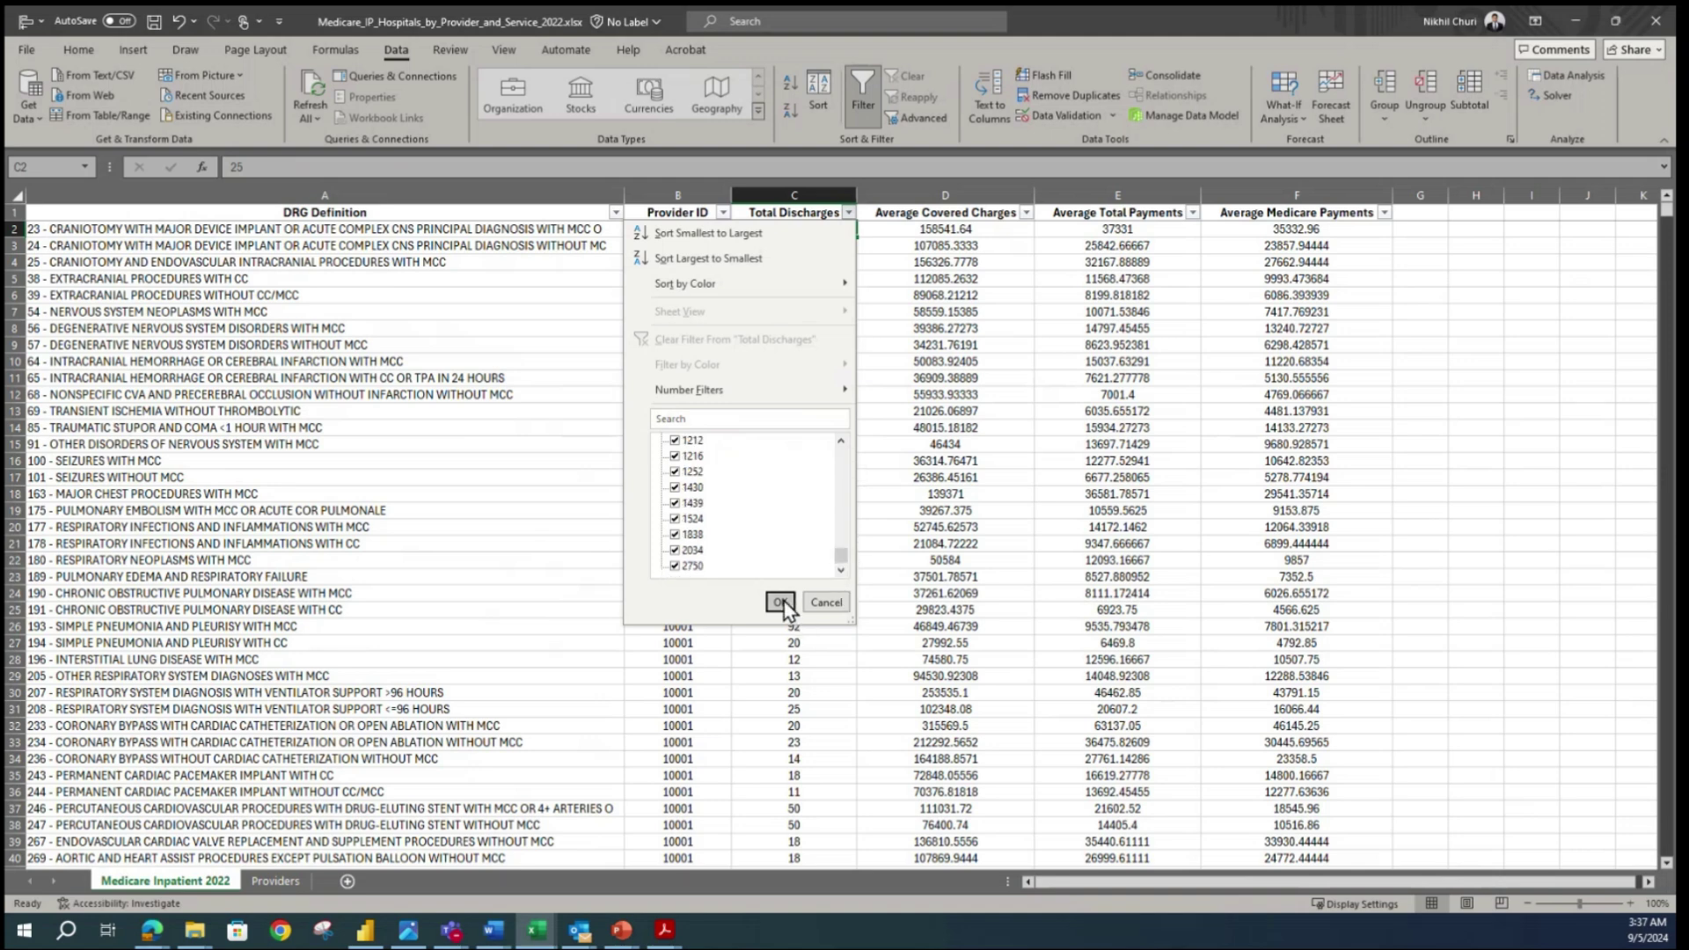
- Recheck the last values in the Total Discharges filter list and in the Provider ID filter list, keeping all values selected
click(848, 213)
drag(840, 456, 855, 574)
click(780, 603)
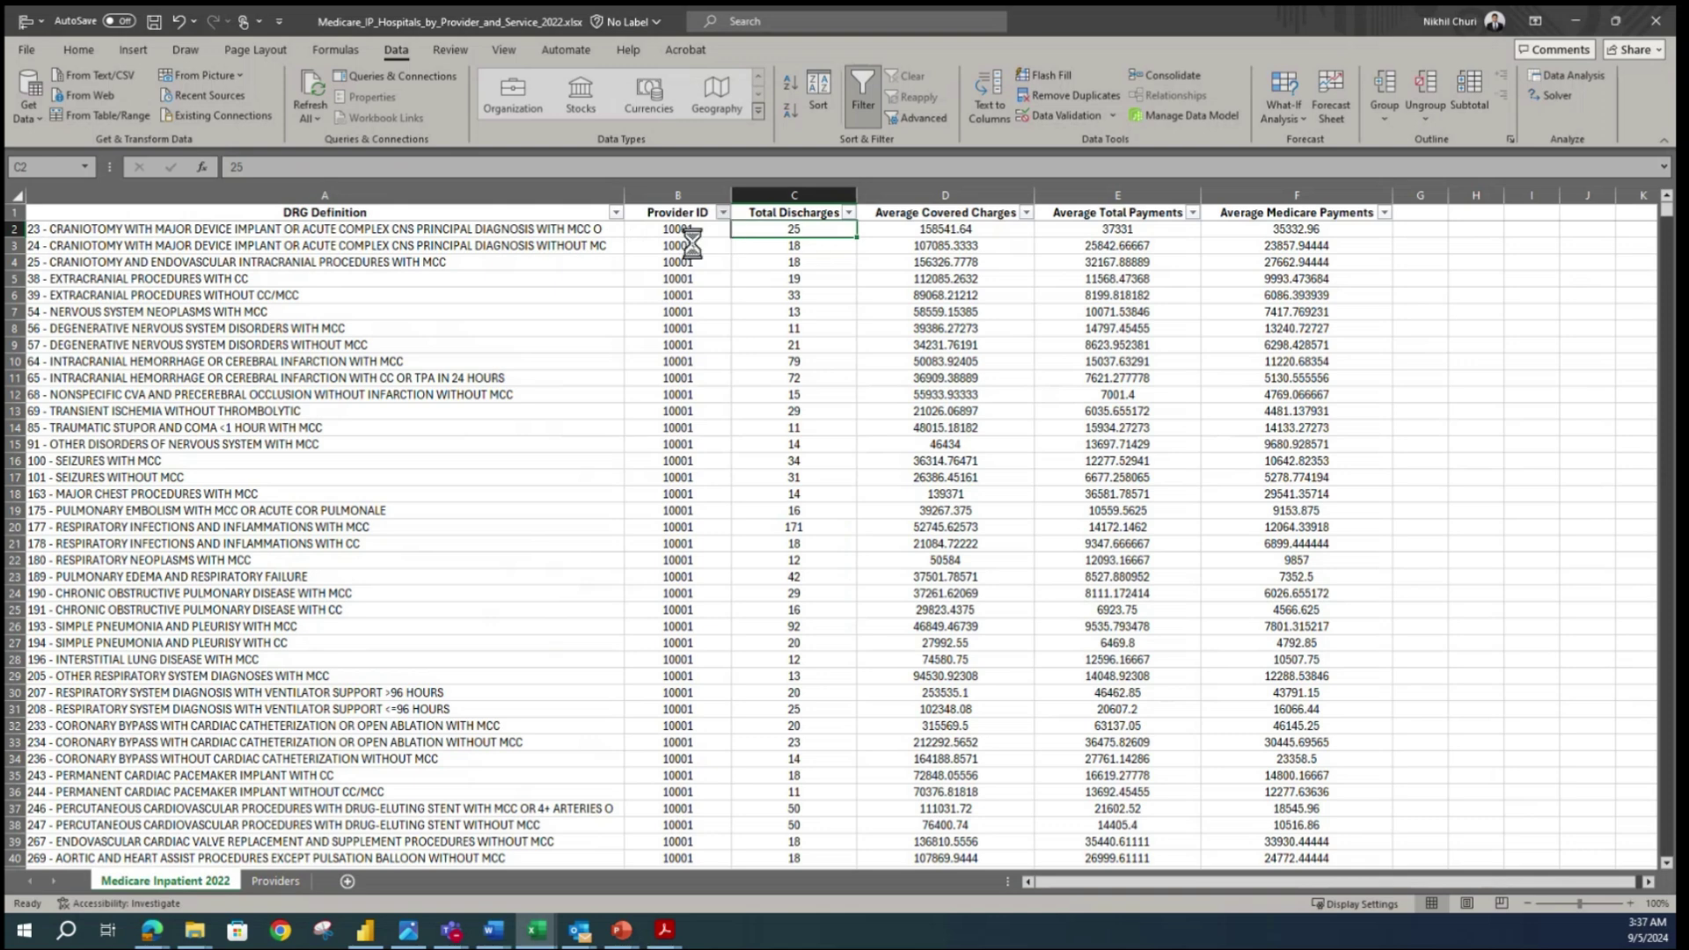
click(723, 213)
drag(717, 457, 726, 572)
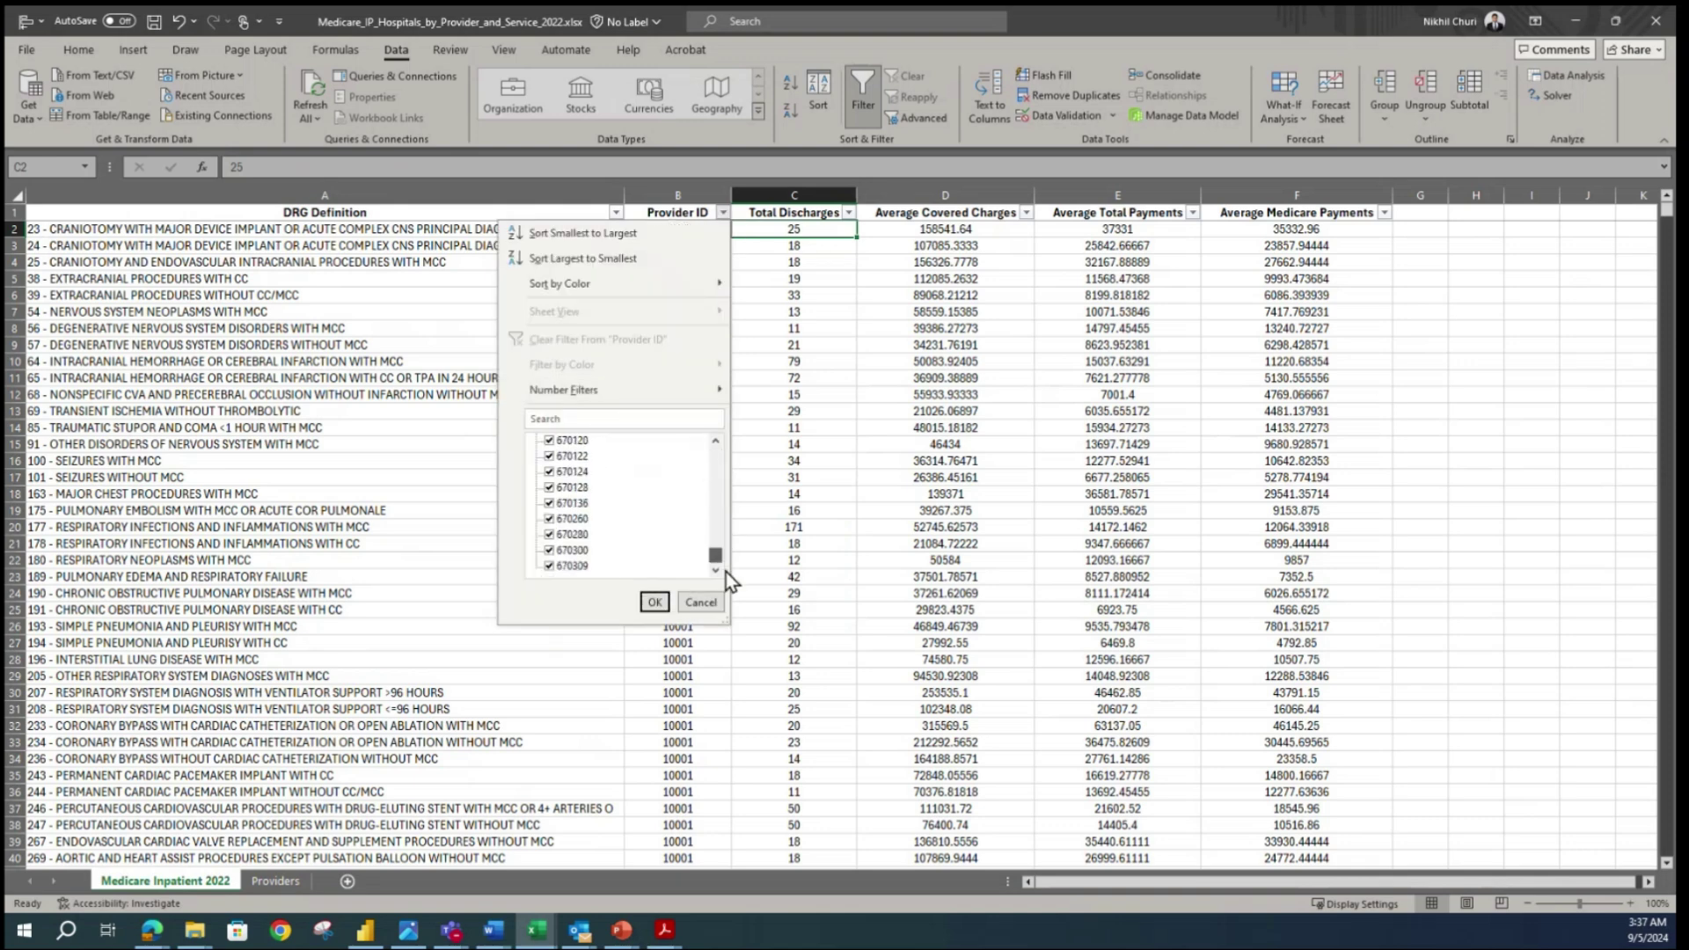
click(654, 603)
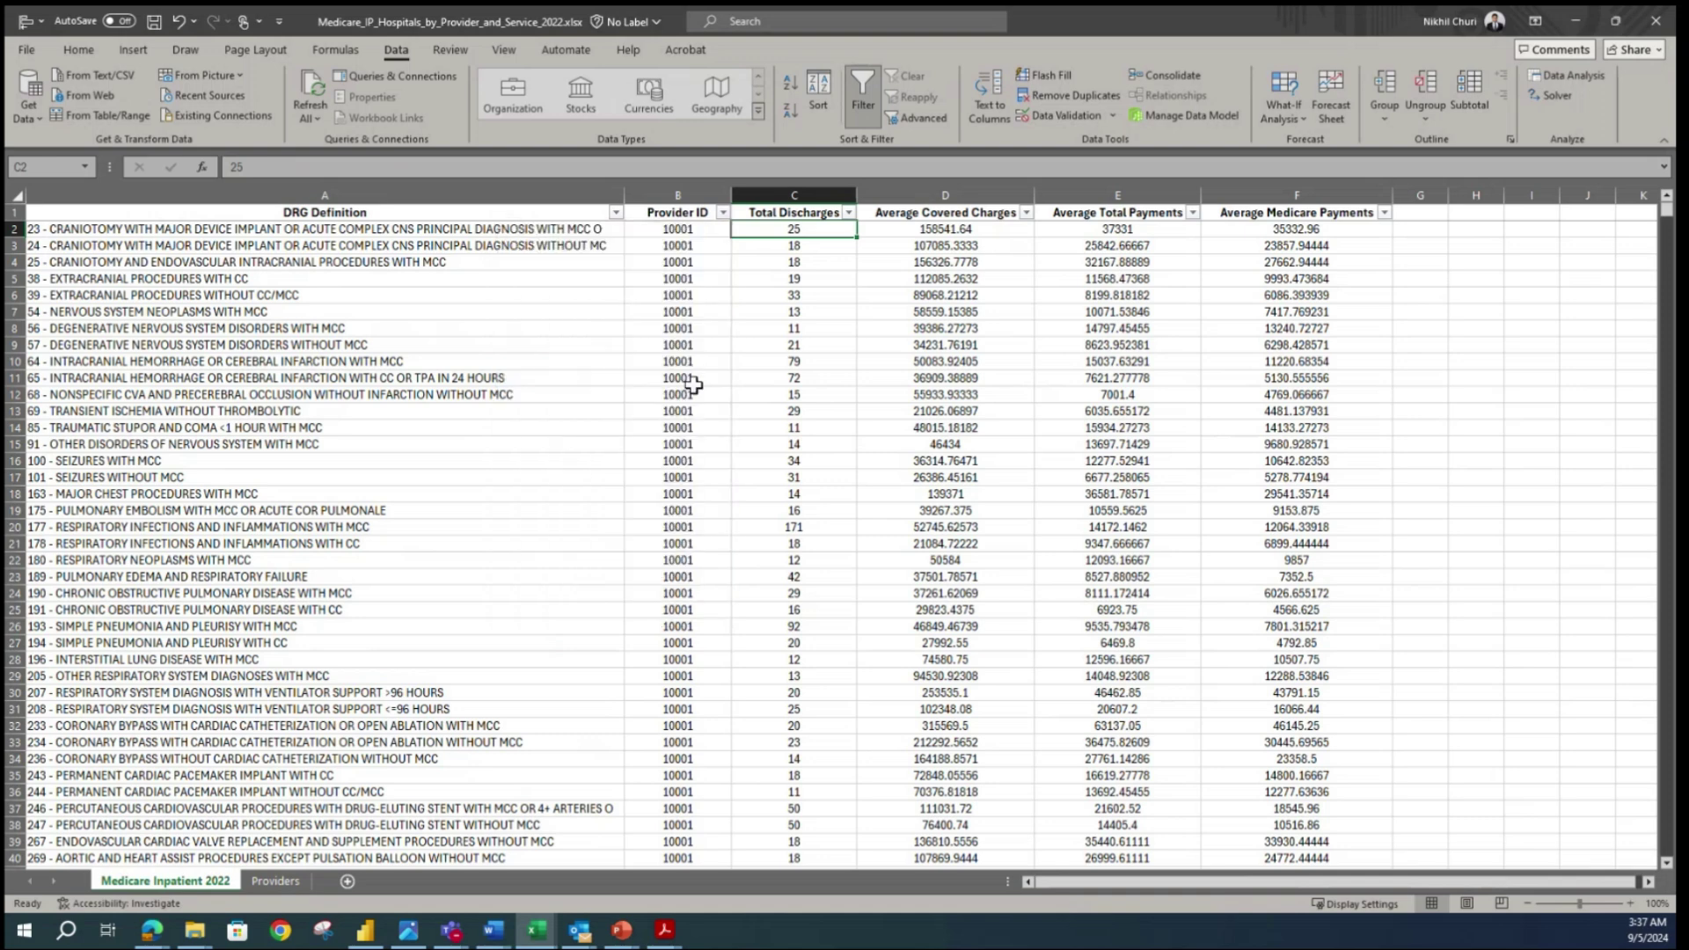
- Check both ends of the Average Covered Charges filter list for blanks and invalid entries, keeping all values selected
click(706, 295)
click(710, 229)
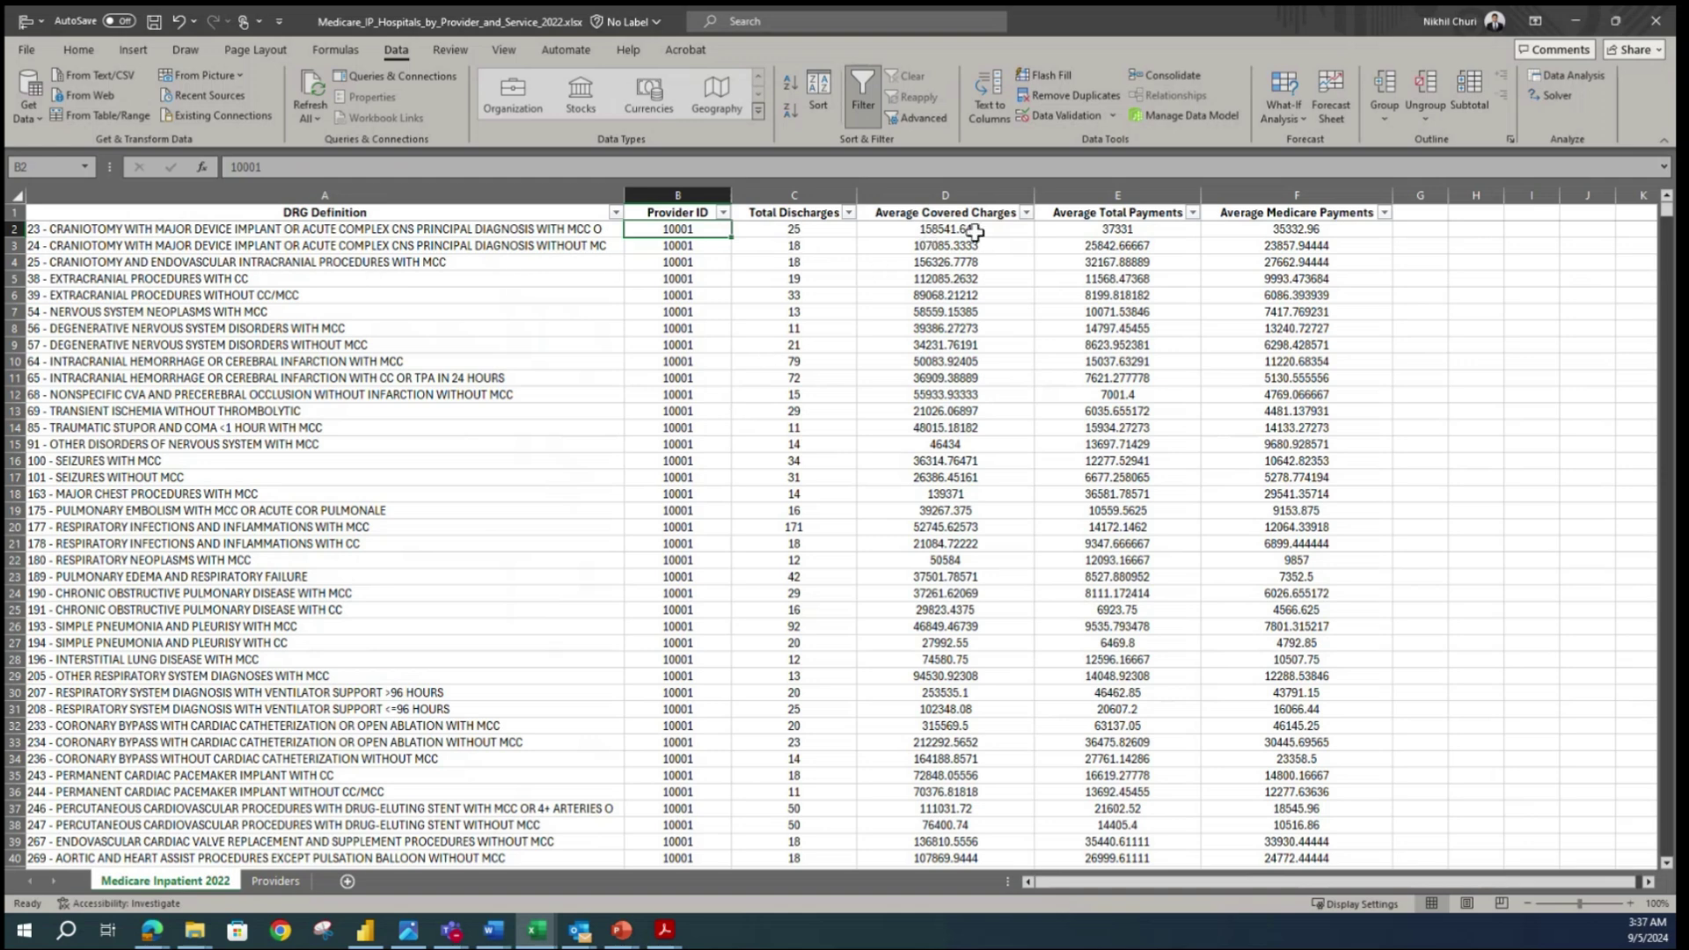
click(1024, 211)
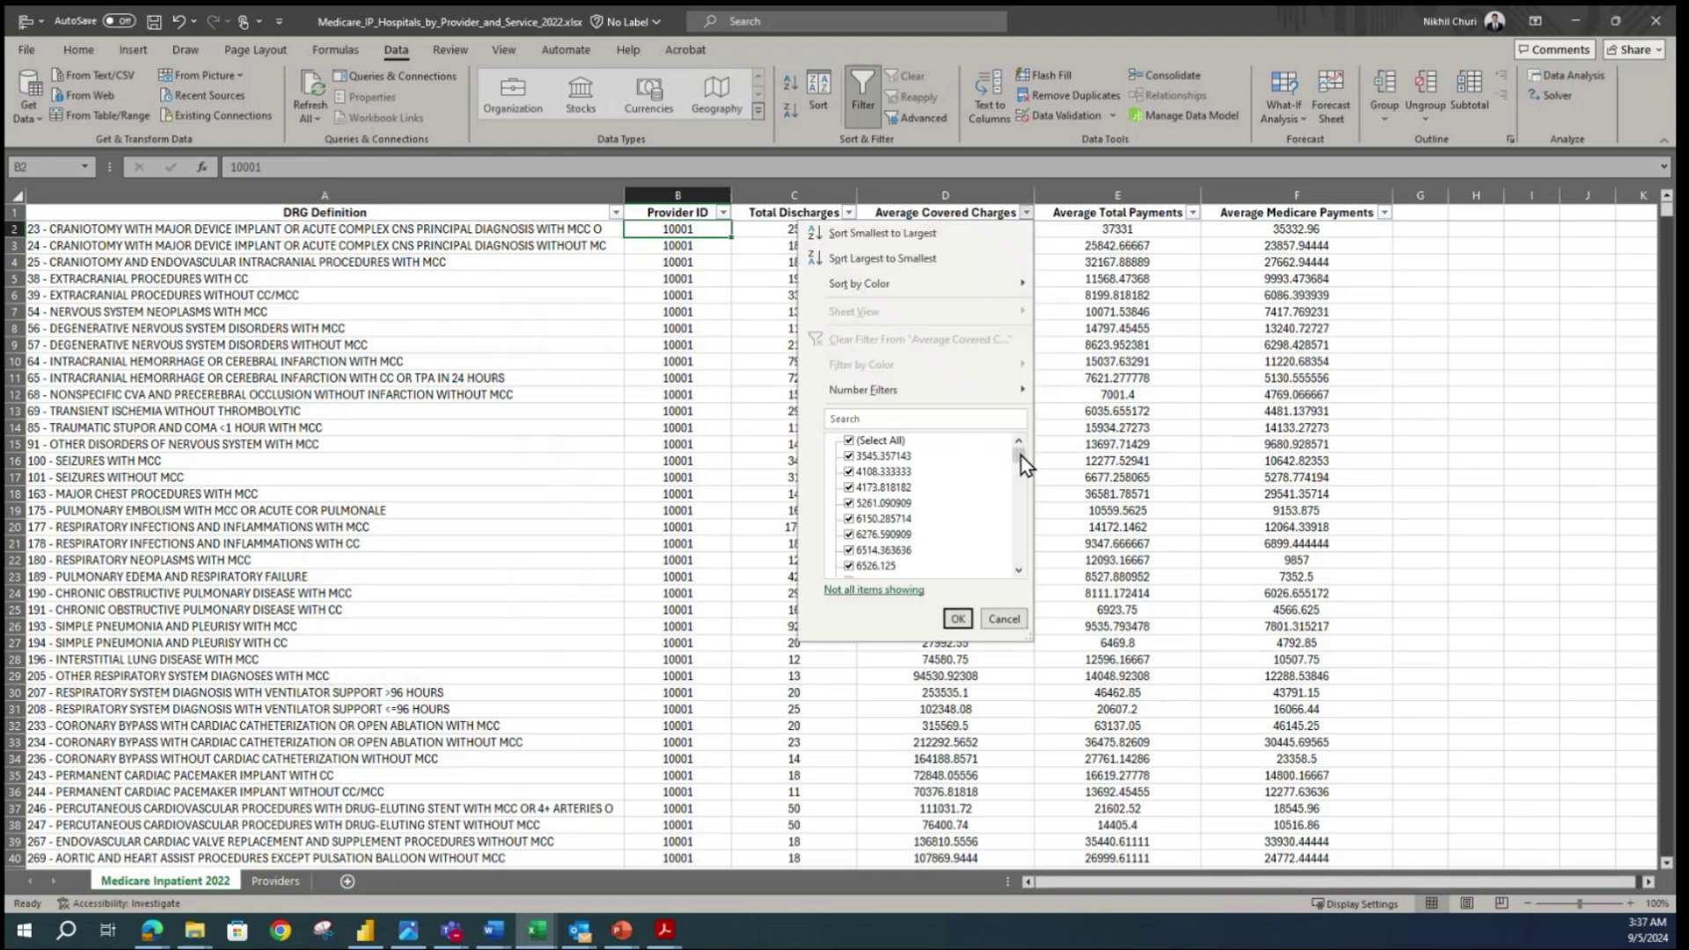
drag(1020, 451, 1023, 450)
drag(1021, 451, 1008, 577)
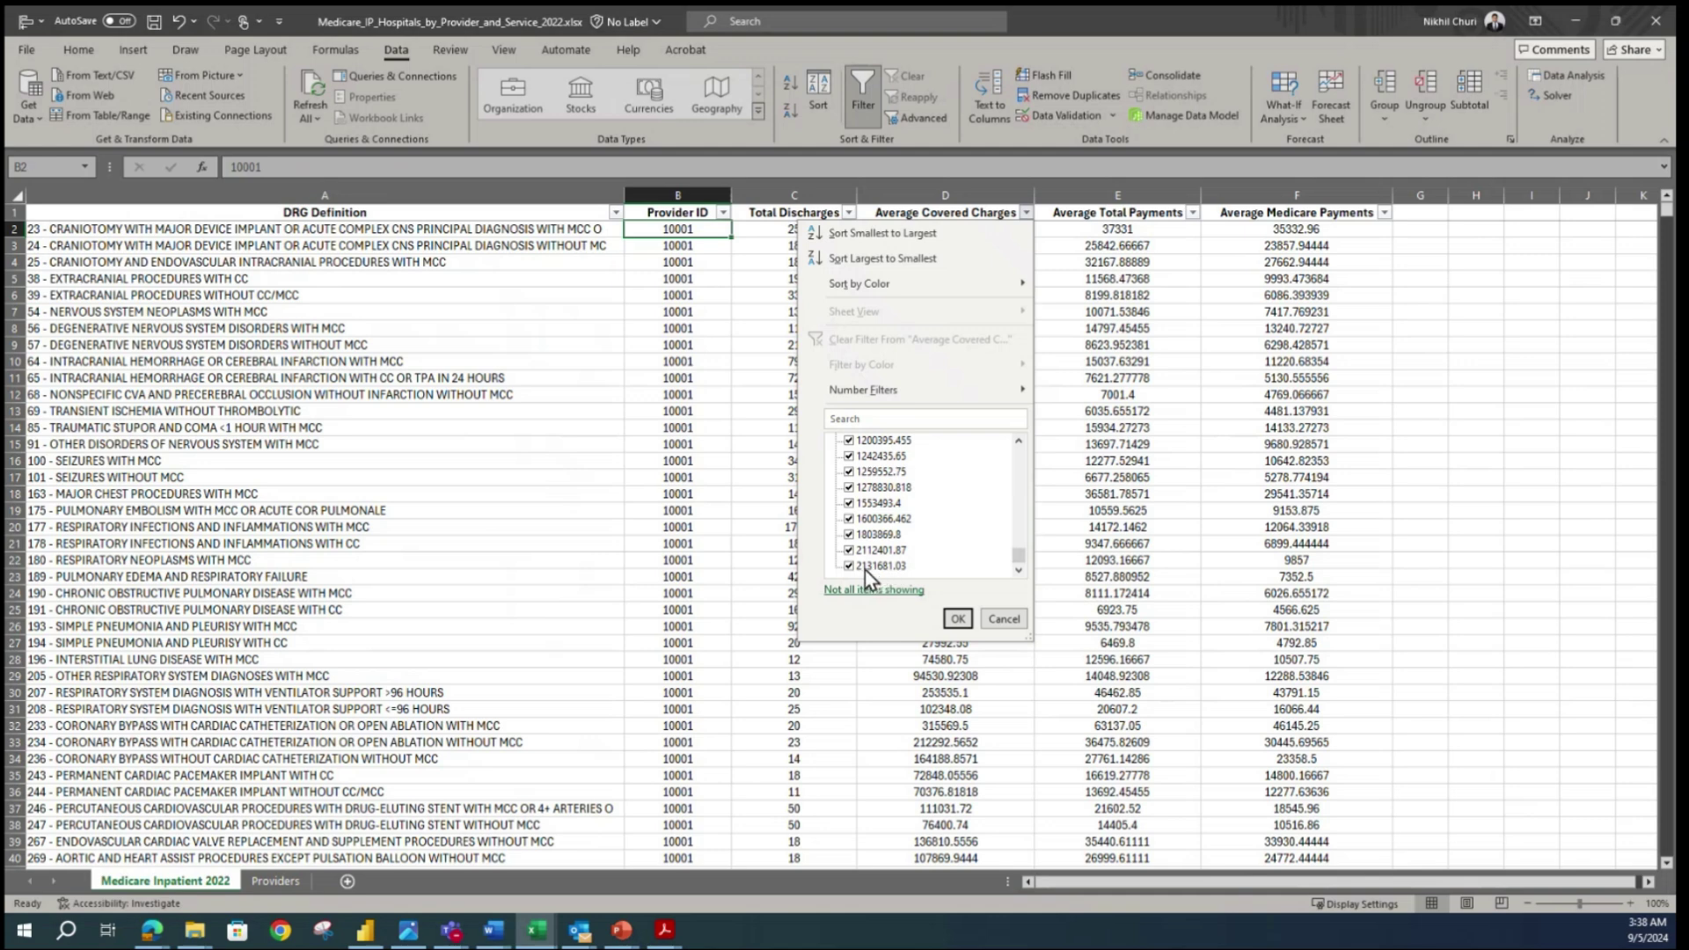
click(957, 618)
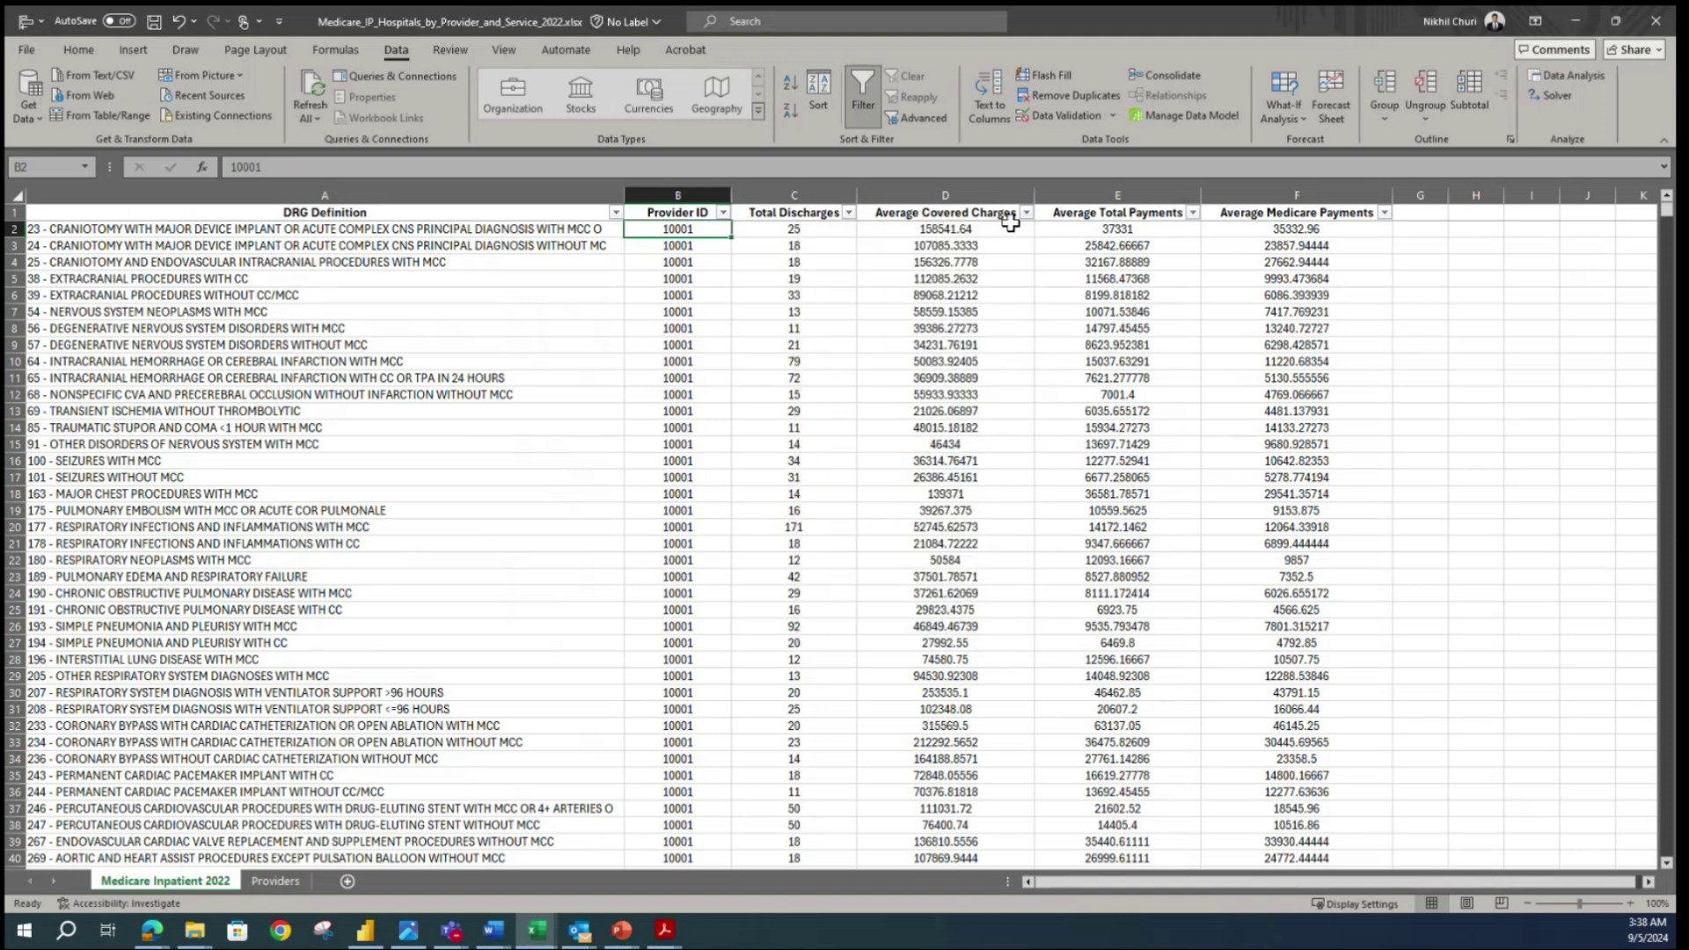
- Check both ends of the Average Total Payments and Average Medicare Payments filter lists for blanks and invalid entries, keeping all values selected
click(1193, 213)
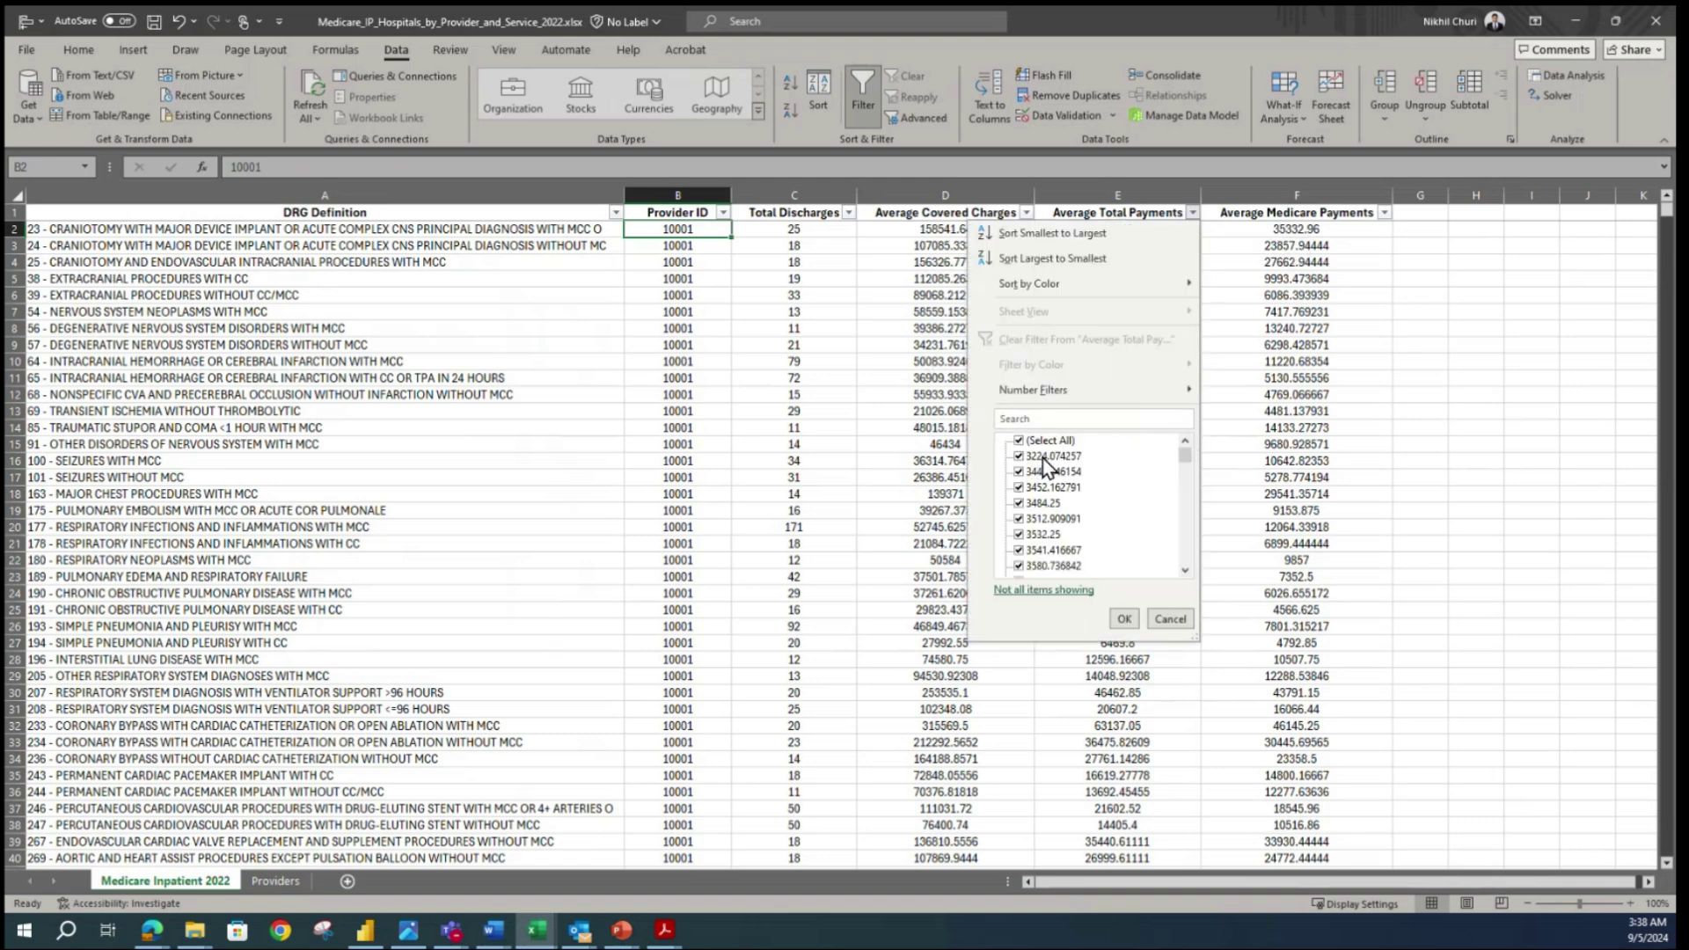
drag(1185, 457, 1187, 565)
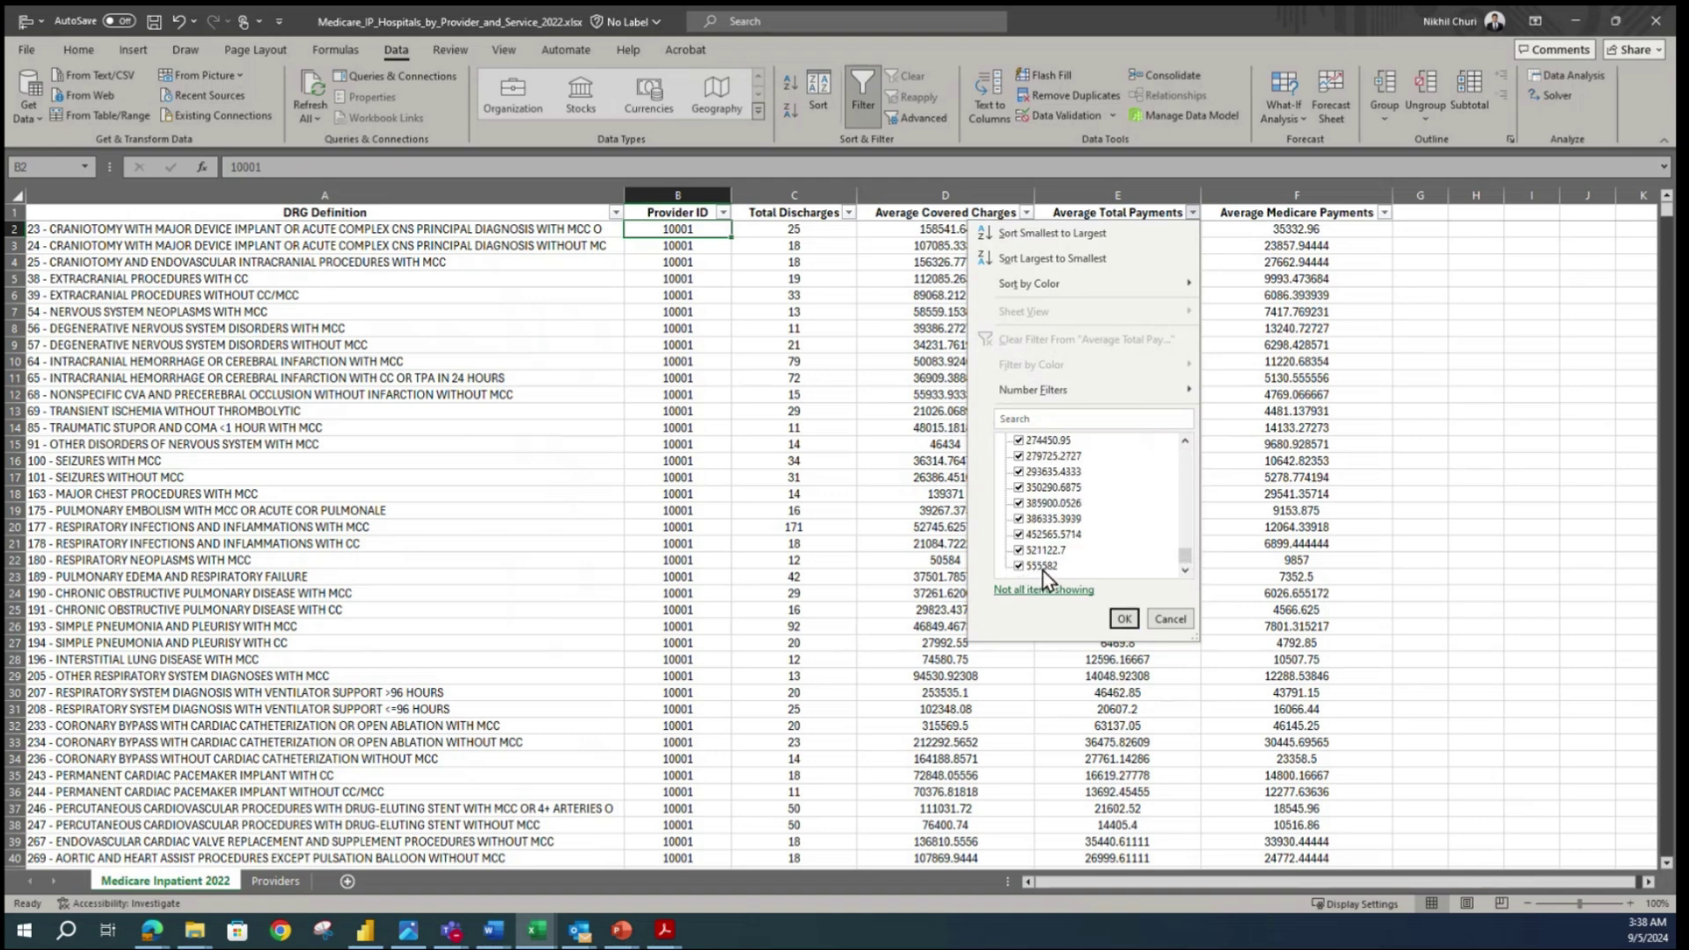
click(1124, 619)
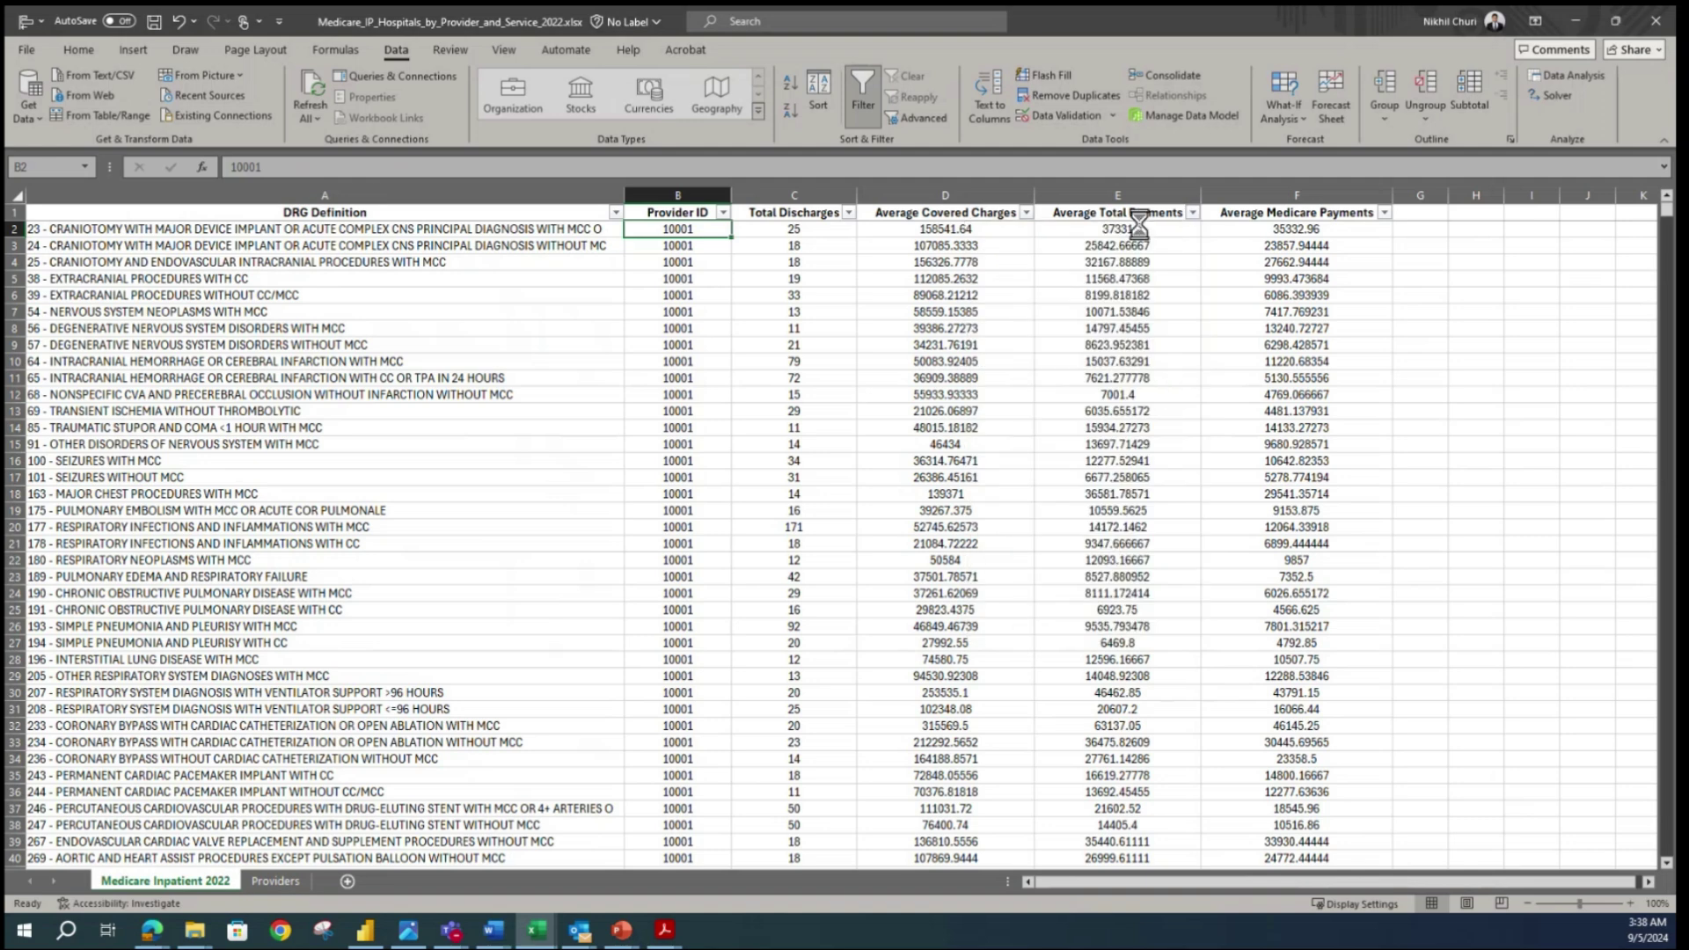
click(1385, 212)
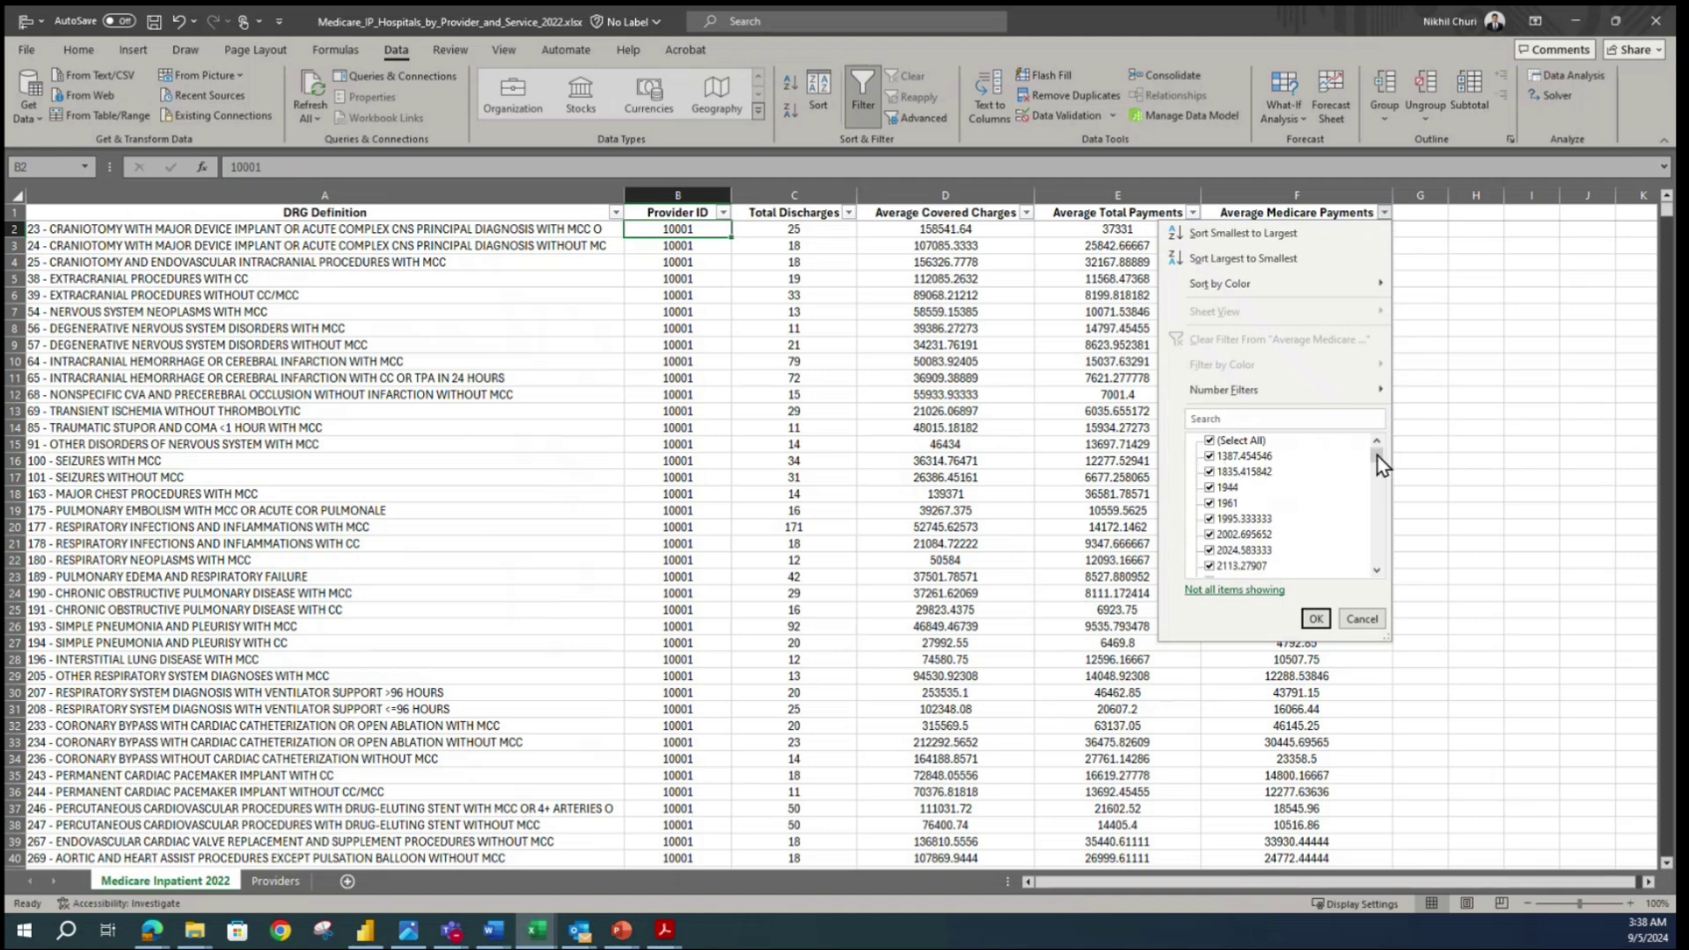
drag(1379, 464, 1396, 595)
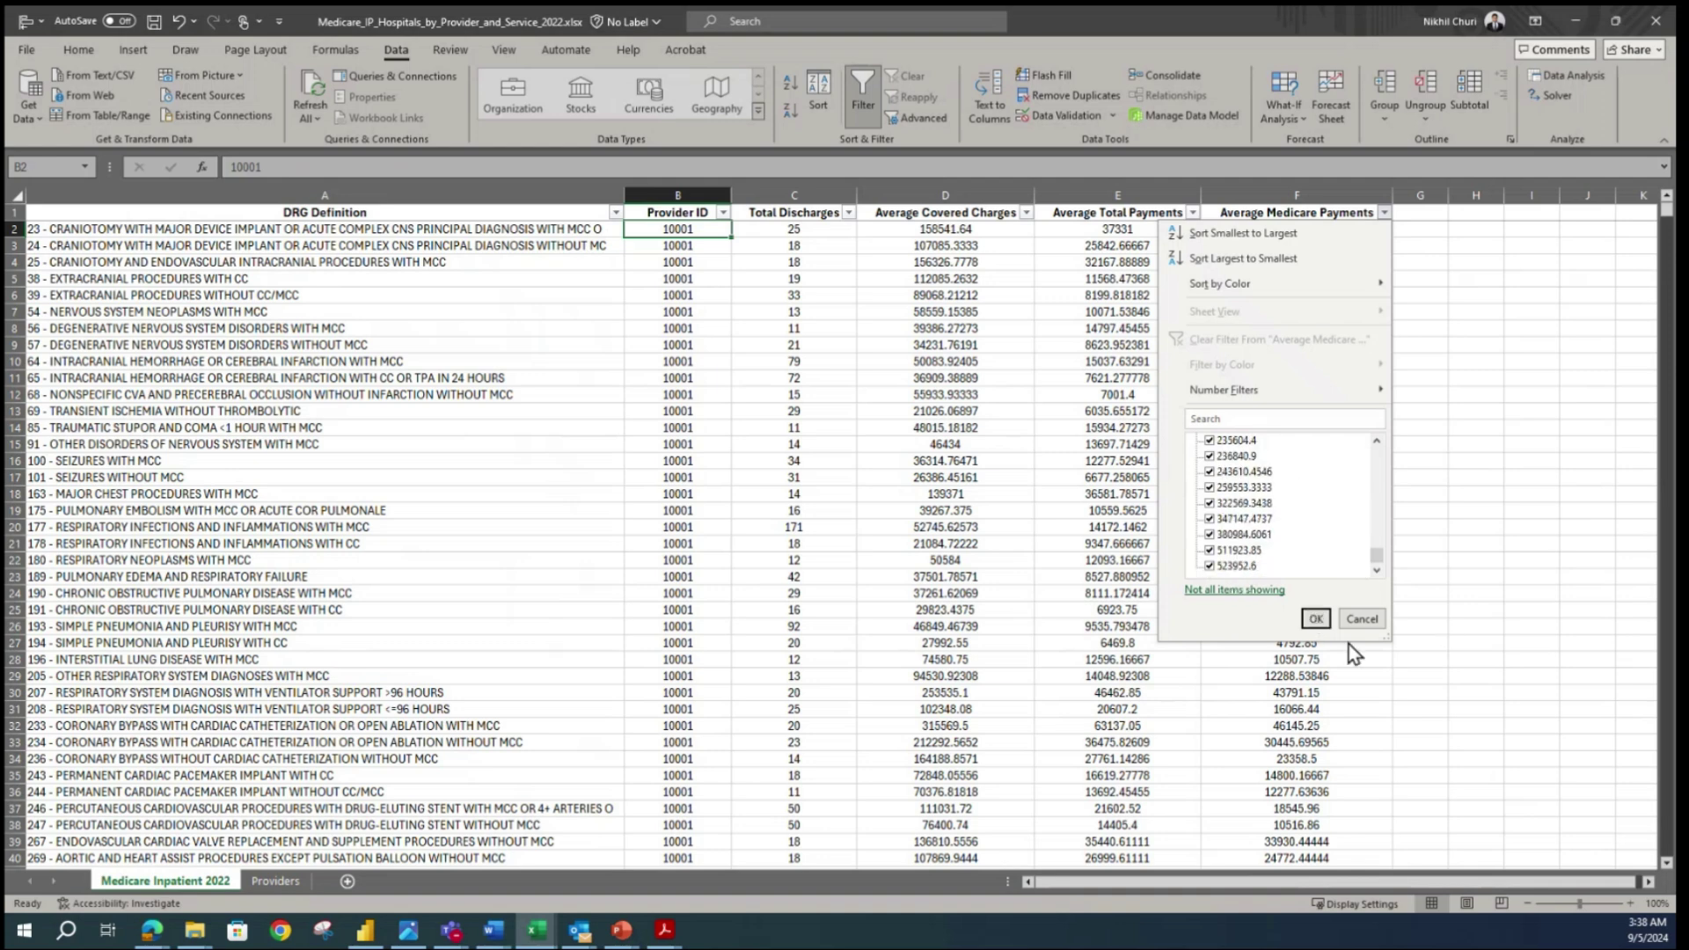
click(1315, 618)
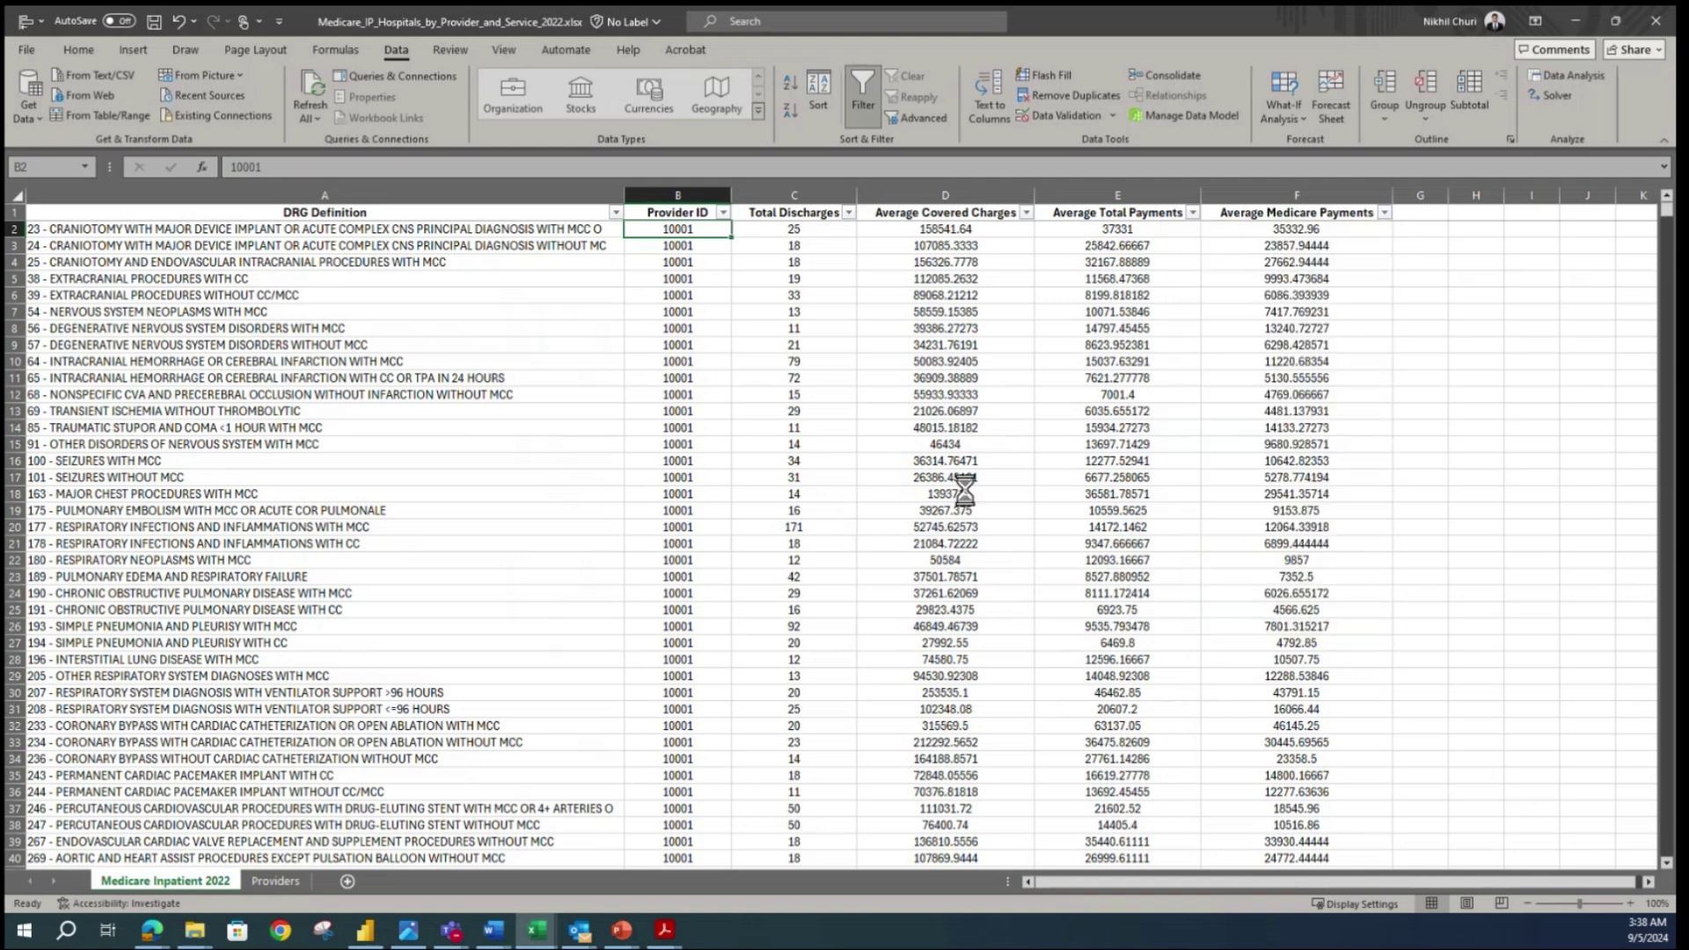
click(794, 510)
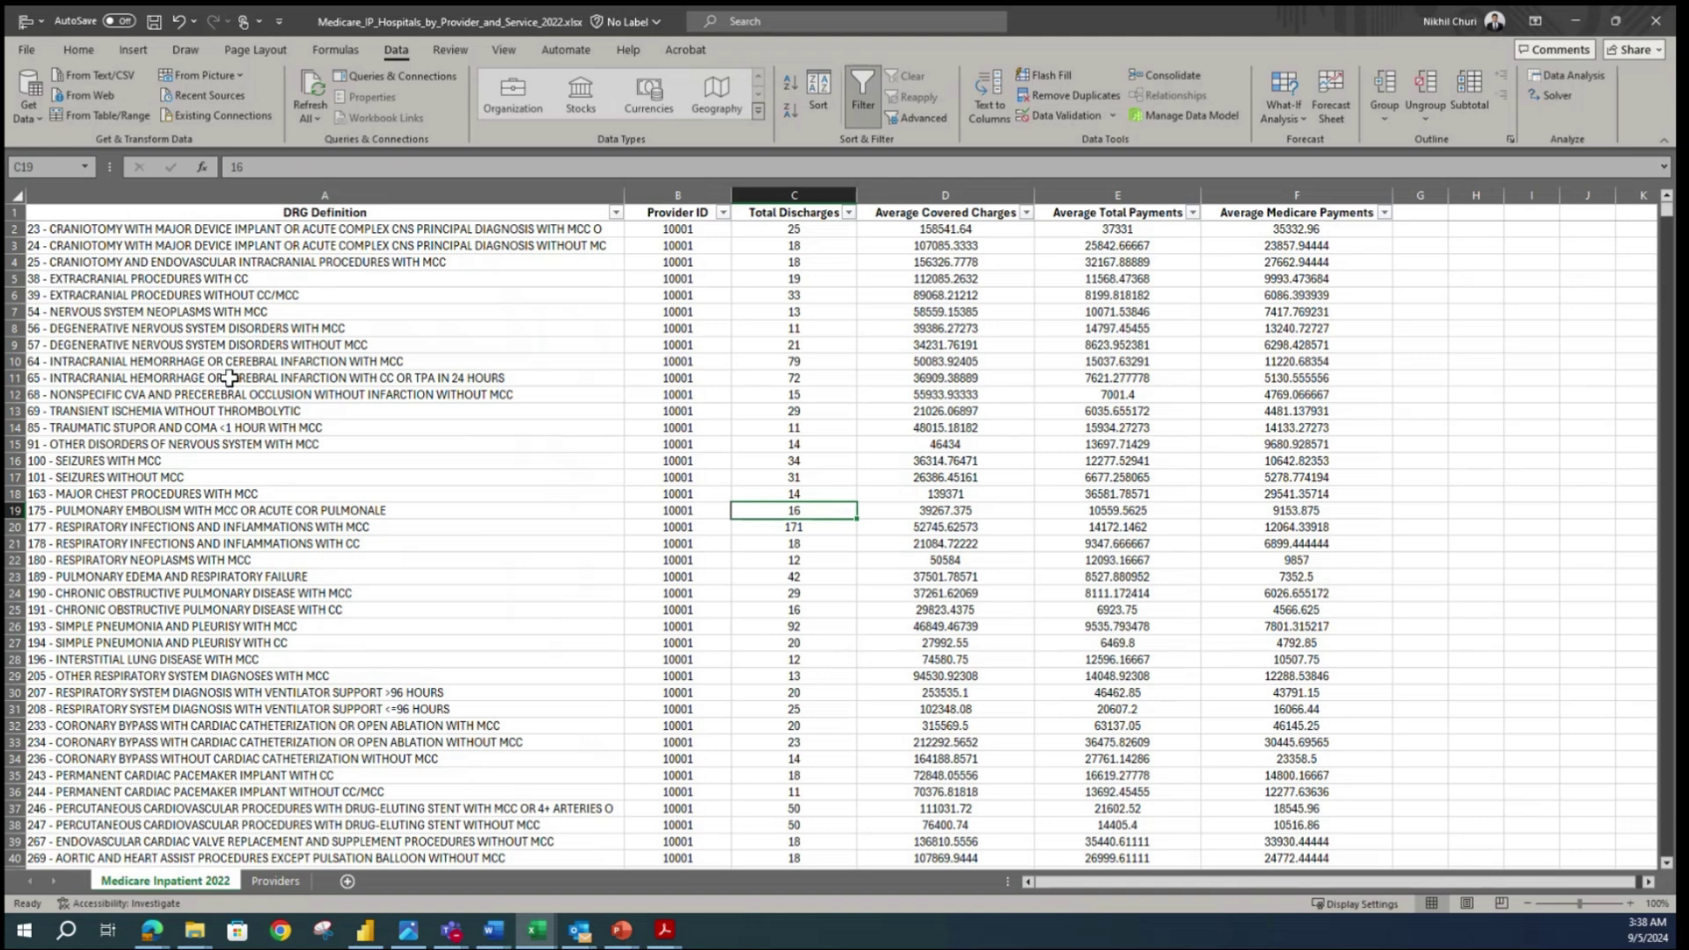
- Briefly revisit the DRG Definition and Provider ID column filters, leaving their selections as they are
click(269, 211)
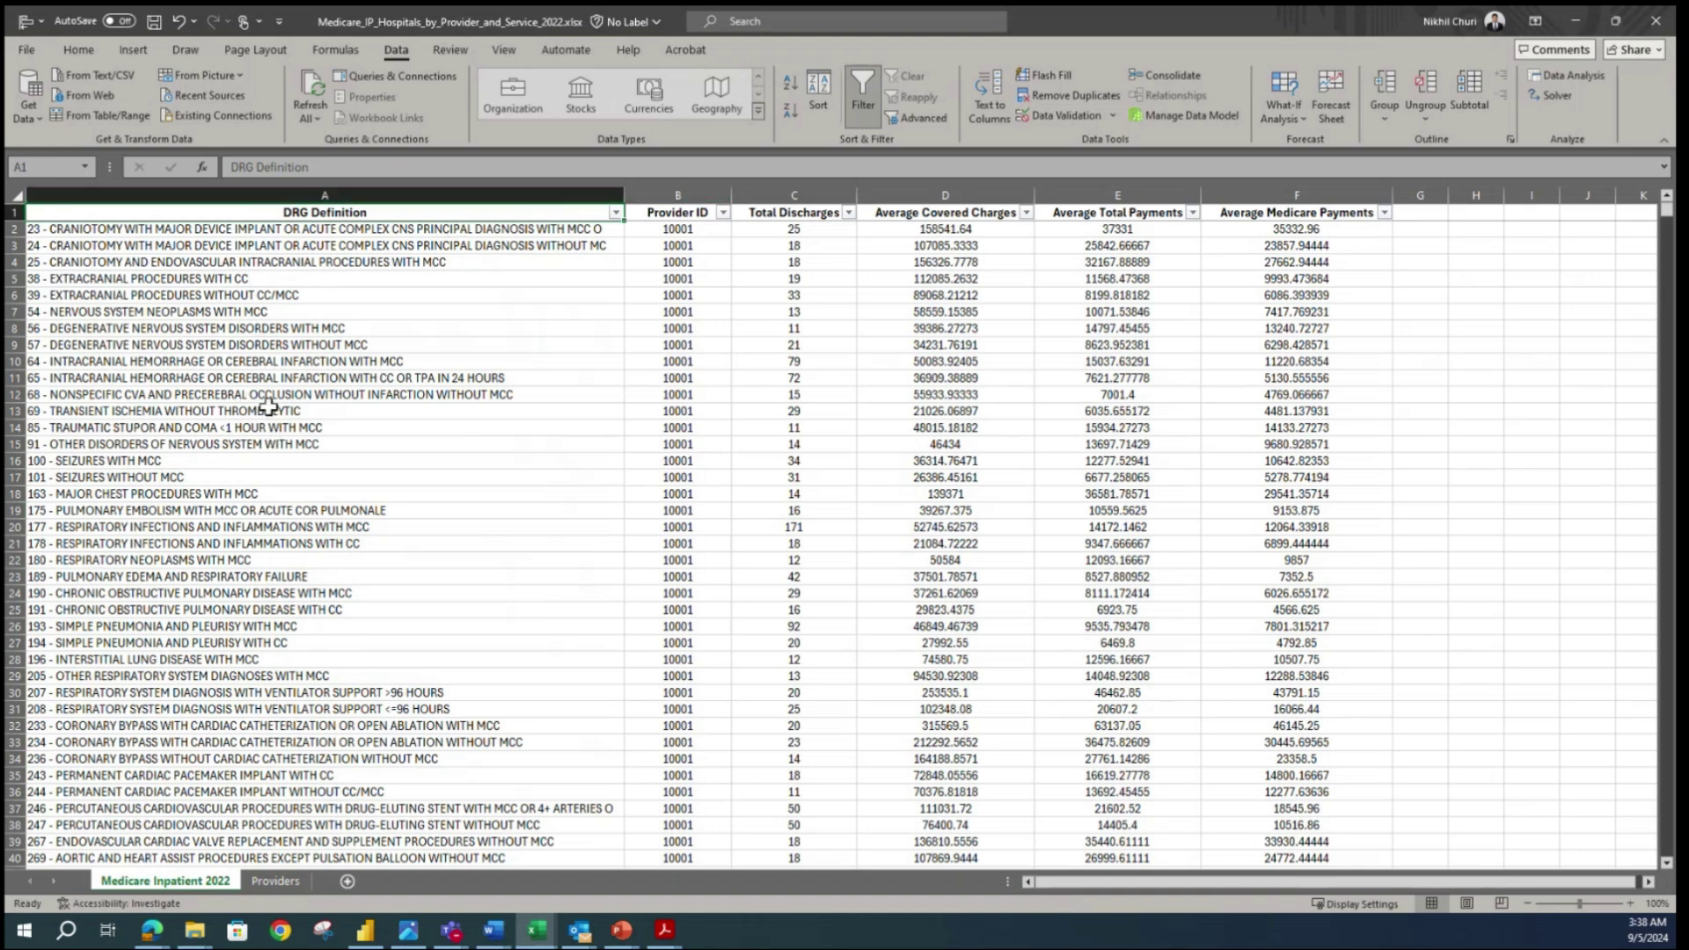
click(616, 212)
click(924, 363)
click(722, 213)
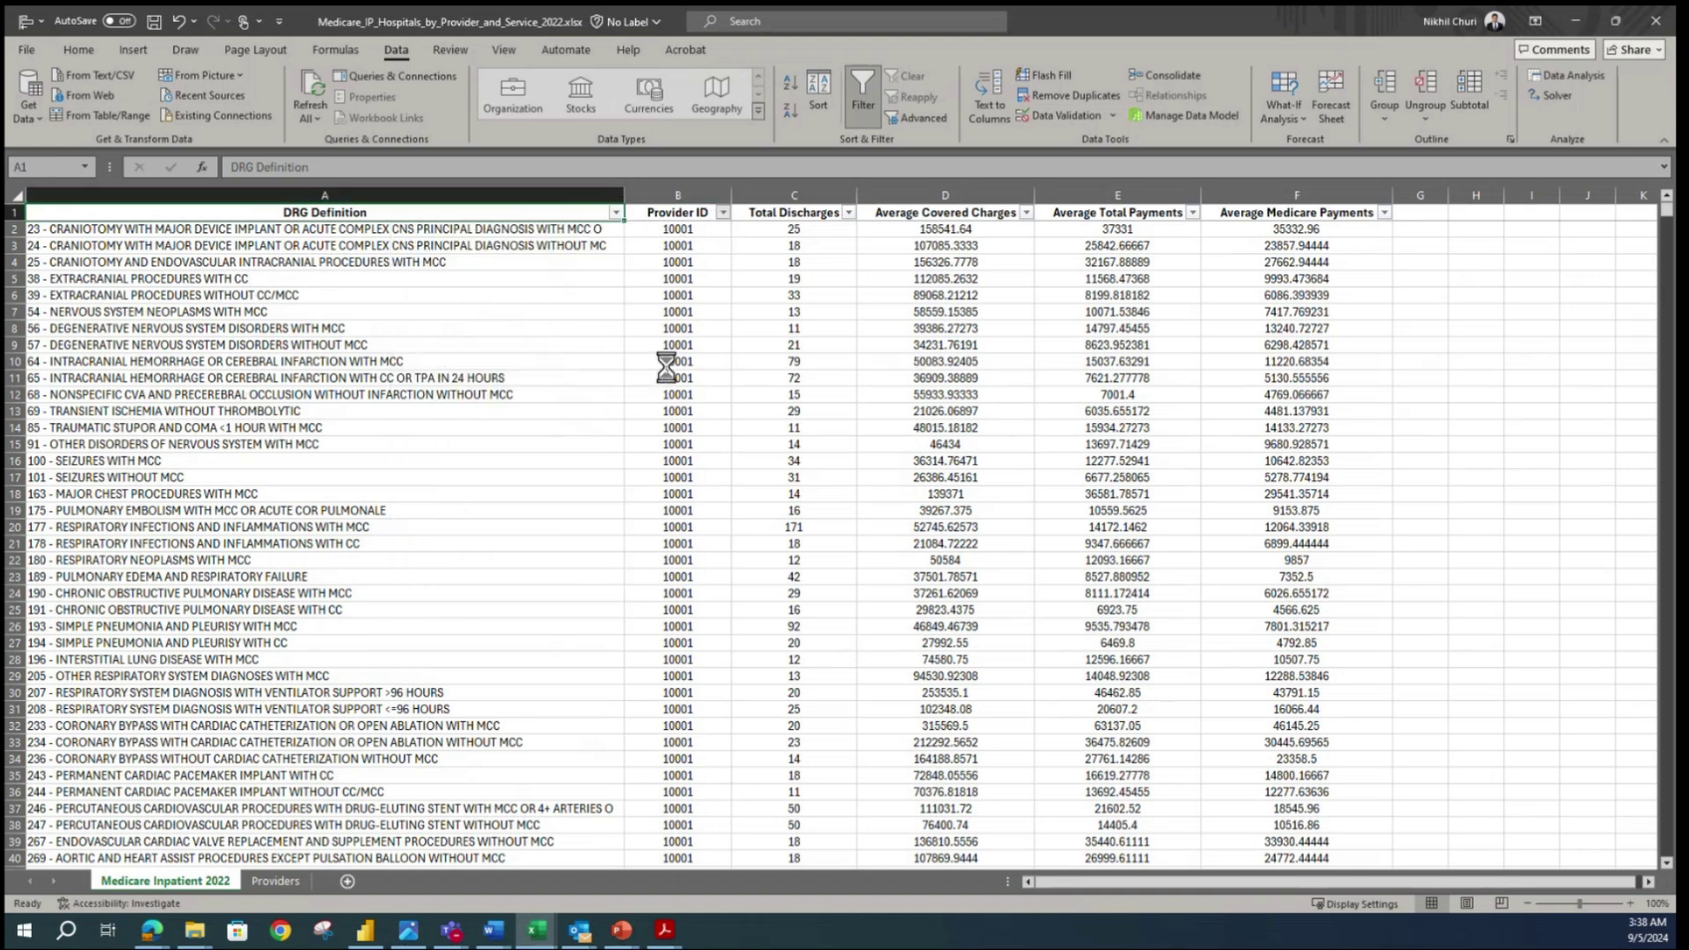
click(931, 537)
click(514, 295)
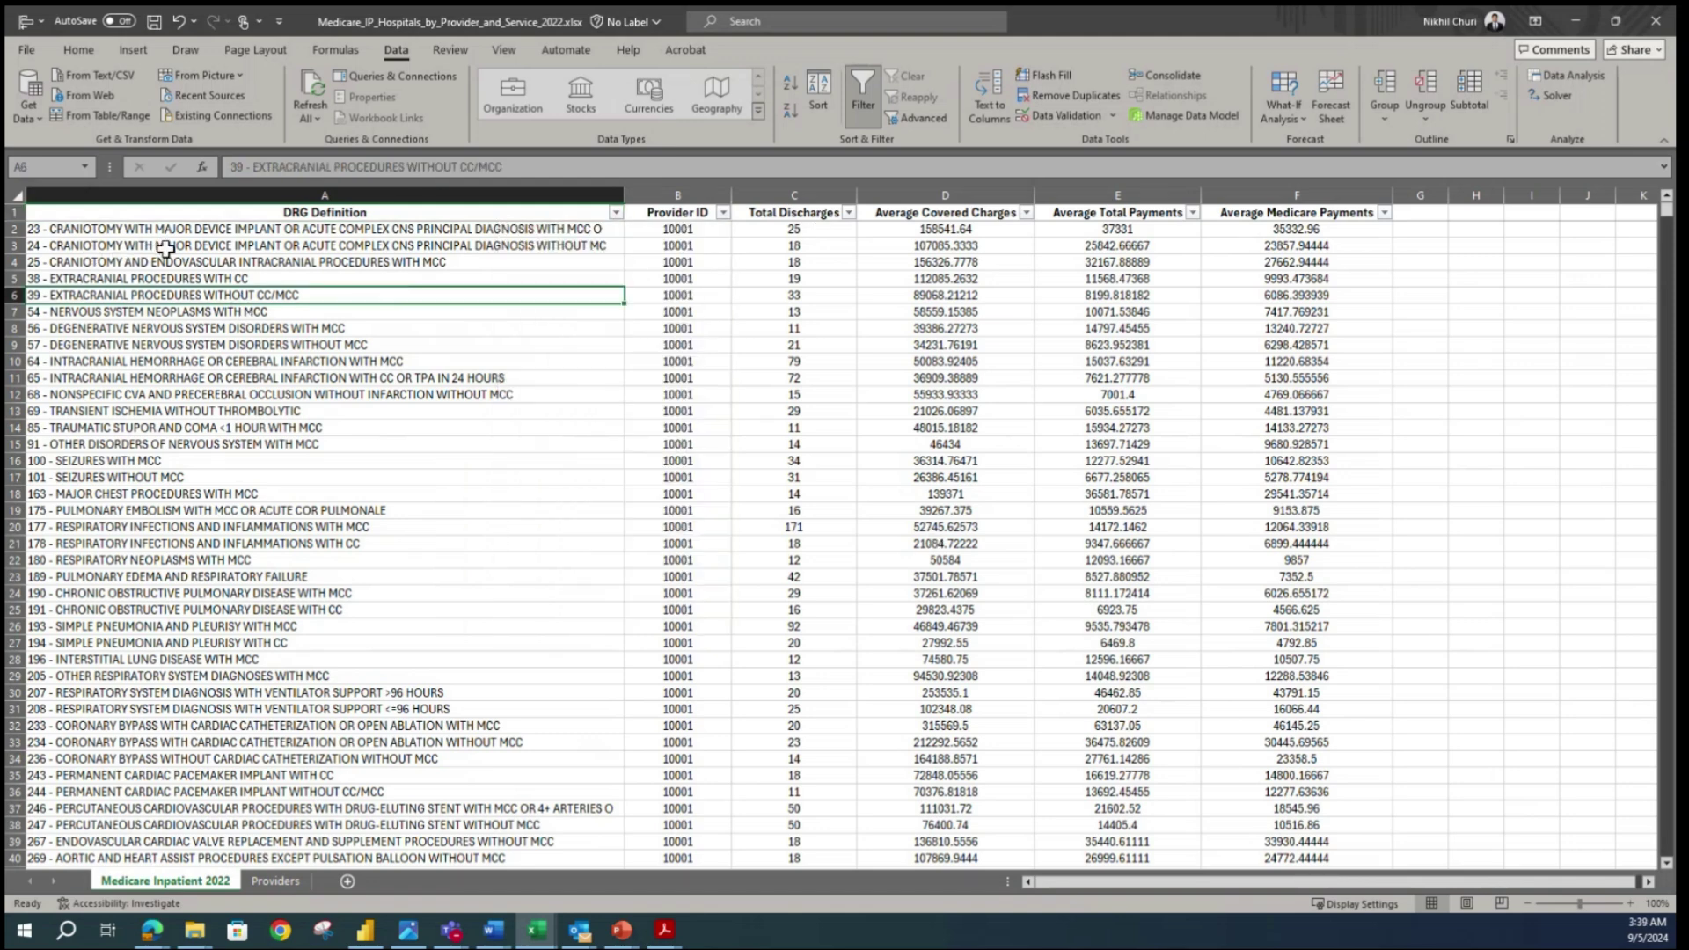
click(123, 229)
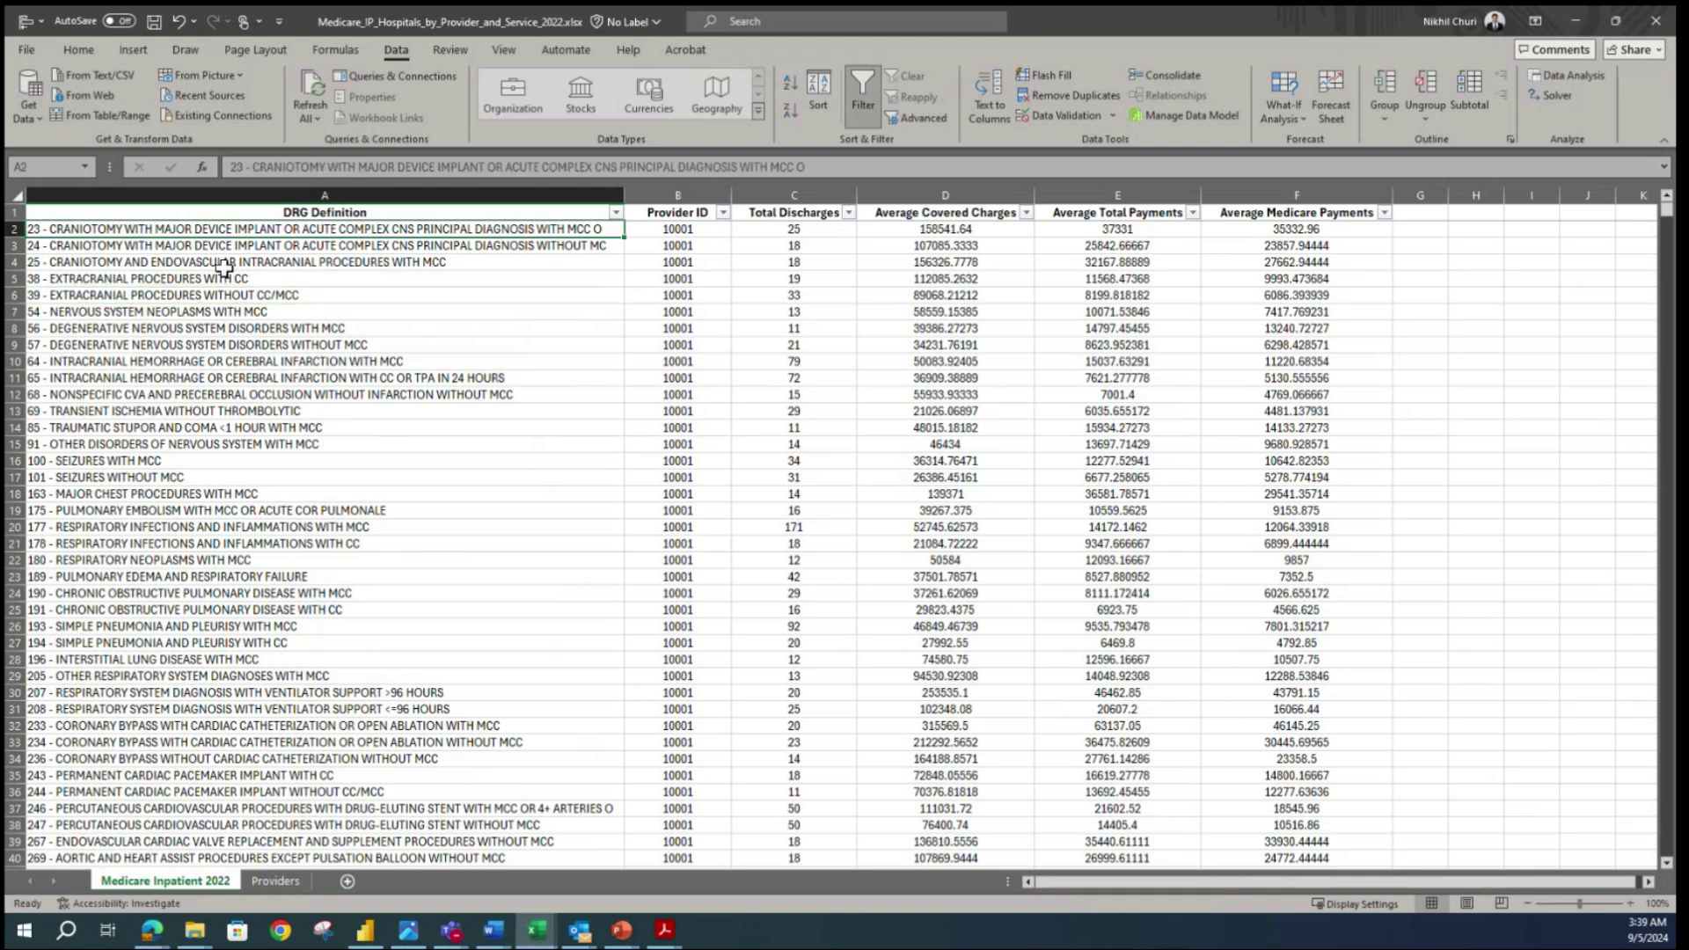
- Briefly revisit the Total Discharges and Average Covered Charges column filters, leaving their selections as they are
click(687, 212)
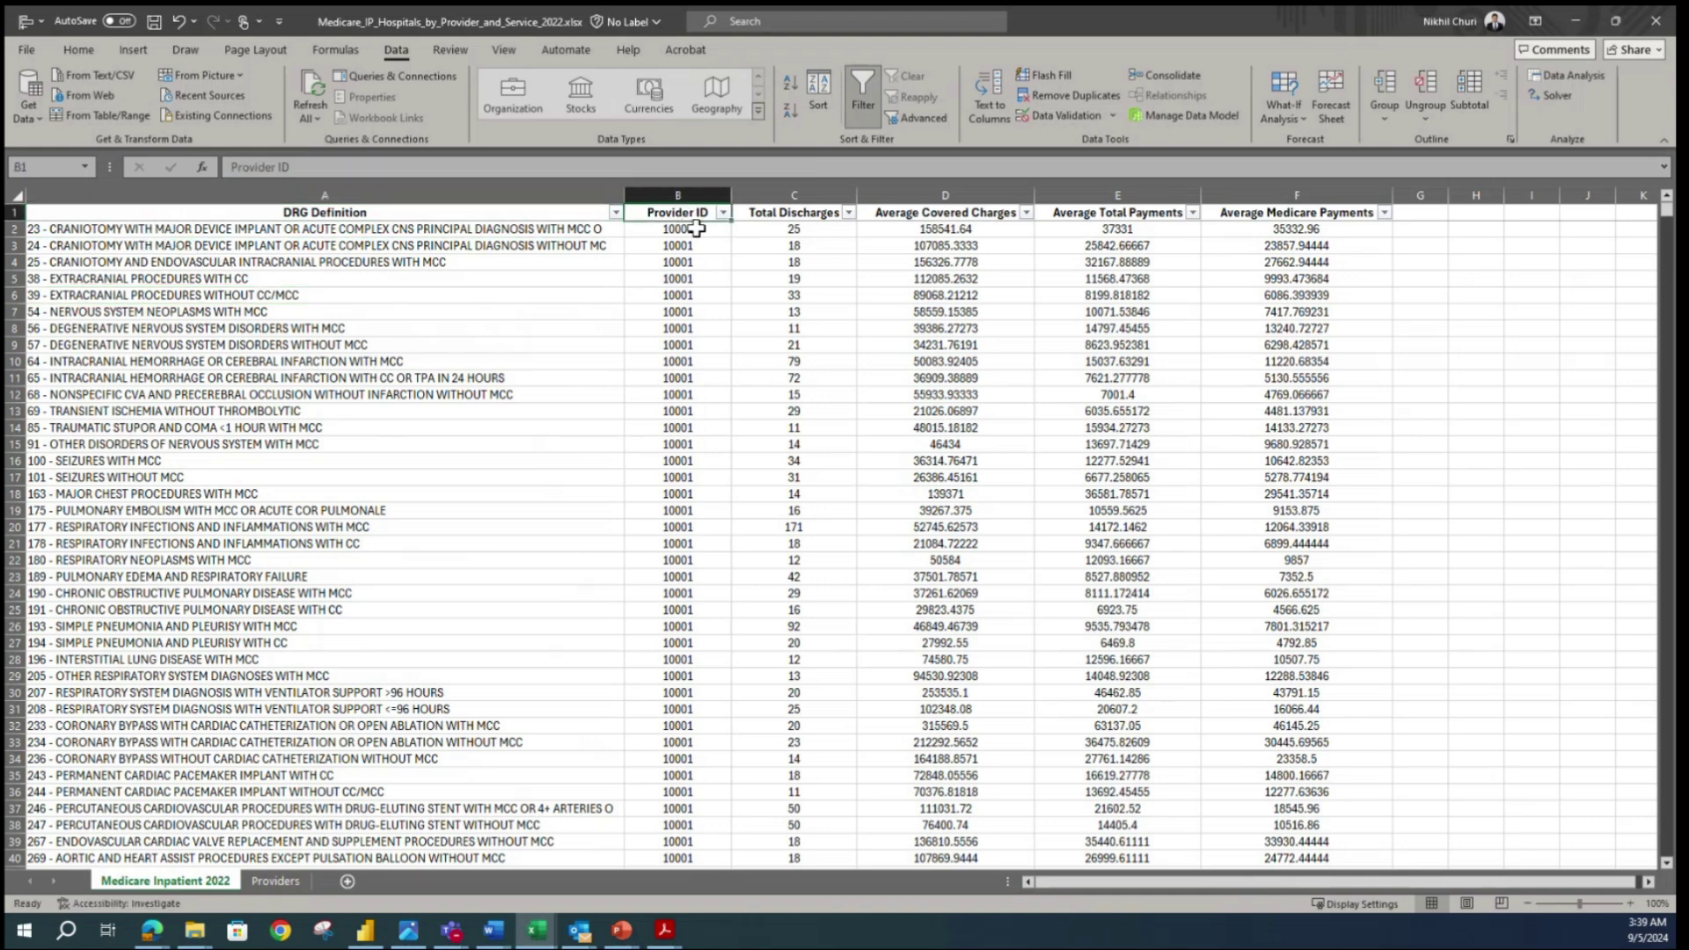
click(848, 214)
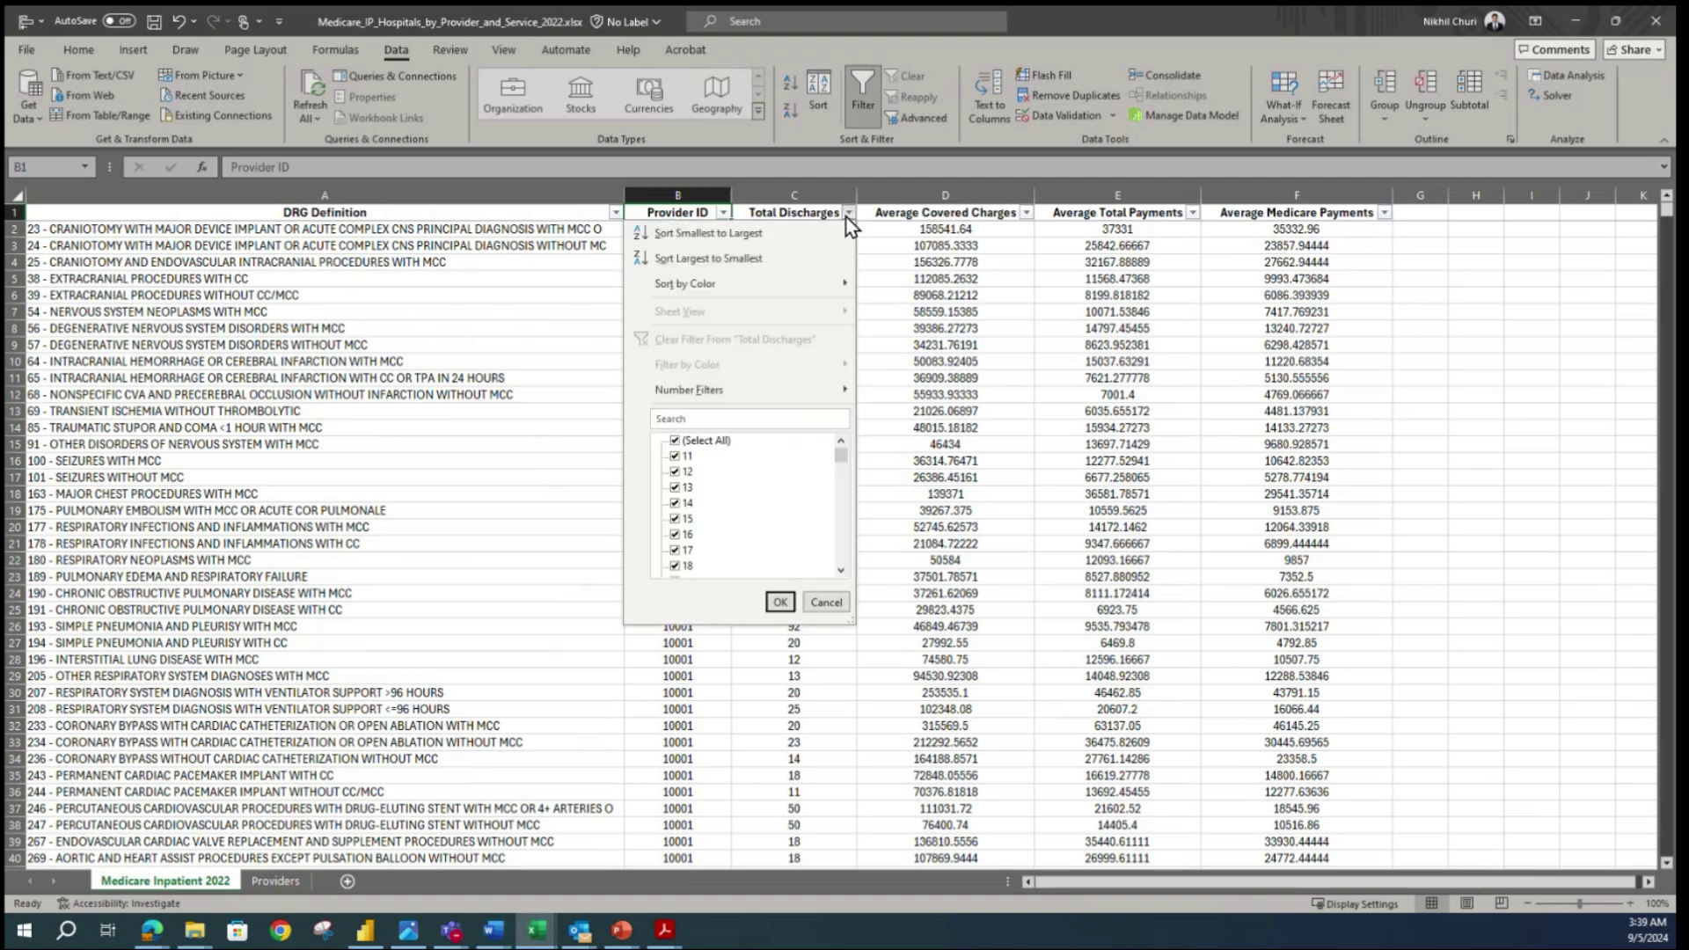
click(849, 216)
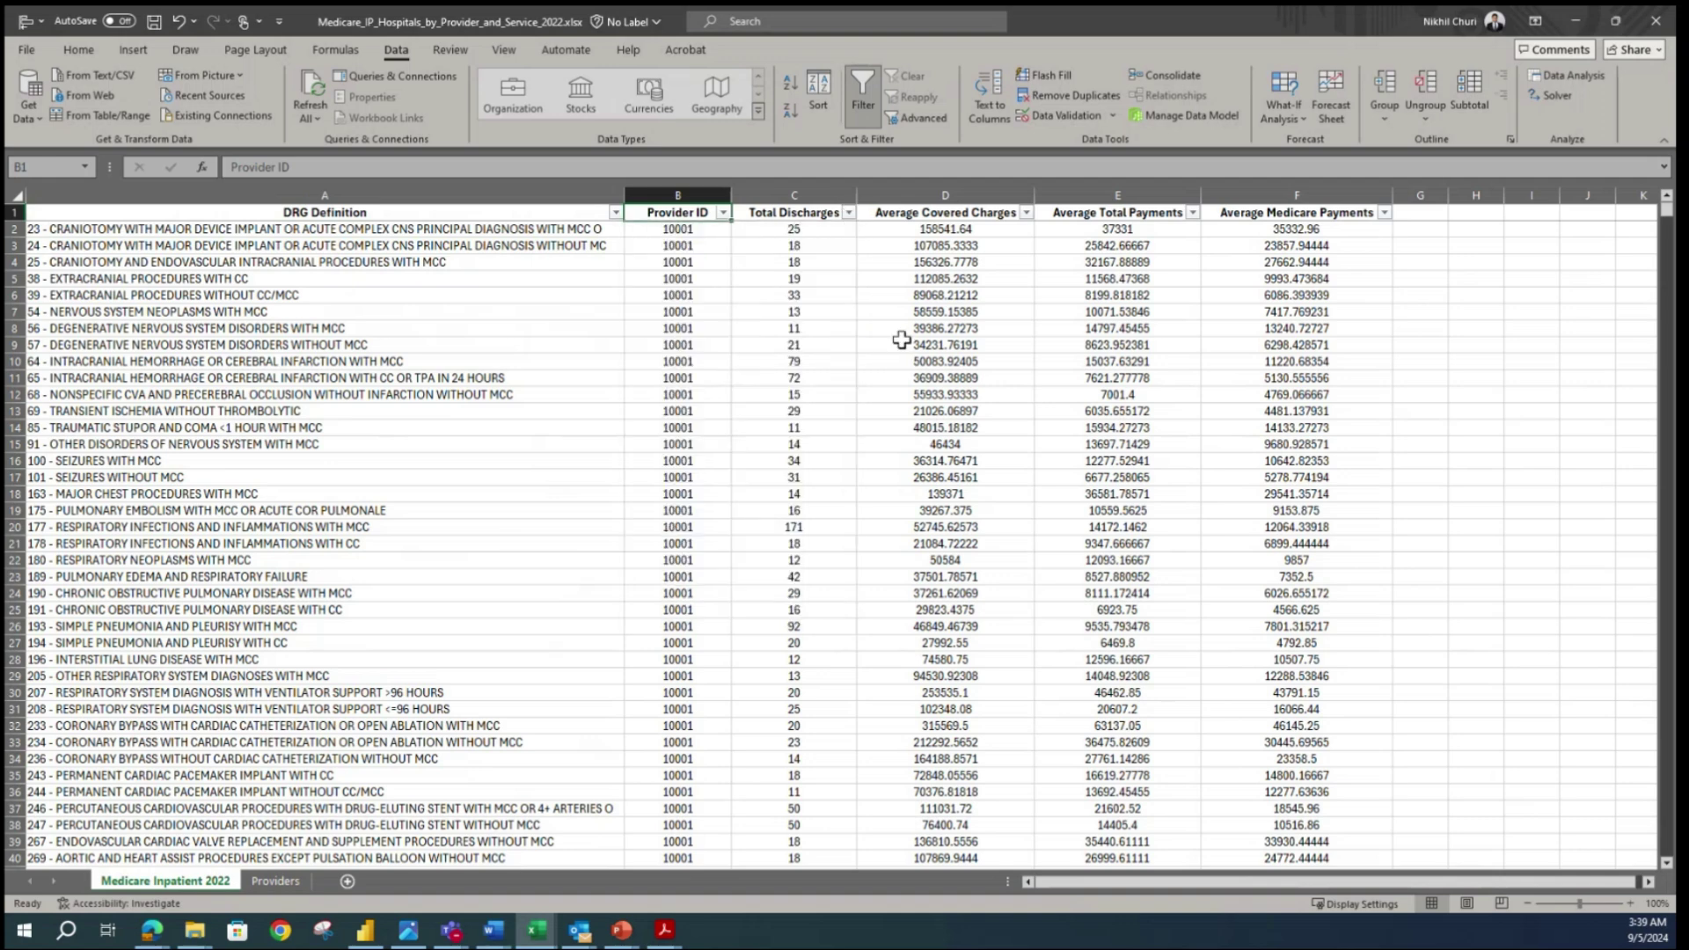
click(1027, 214)
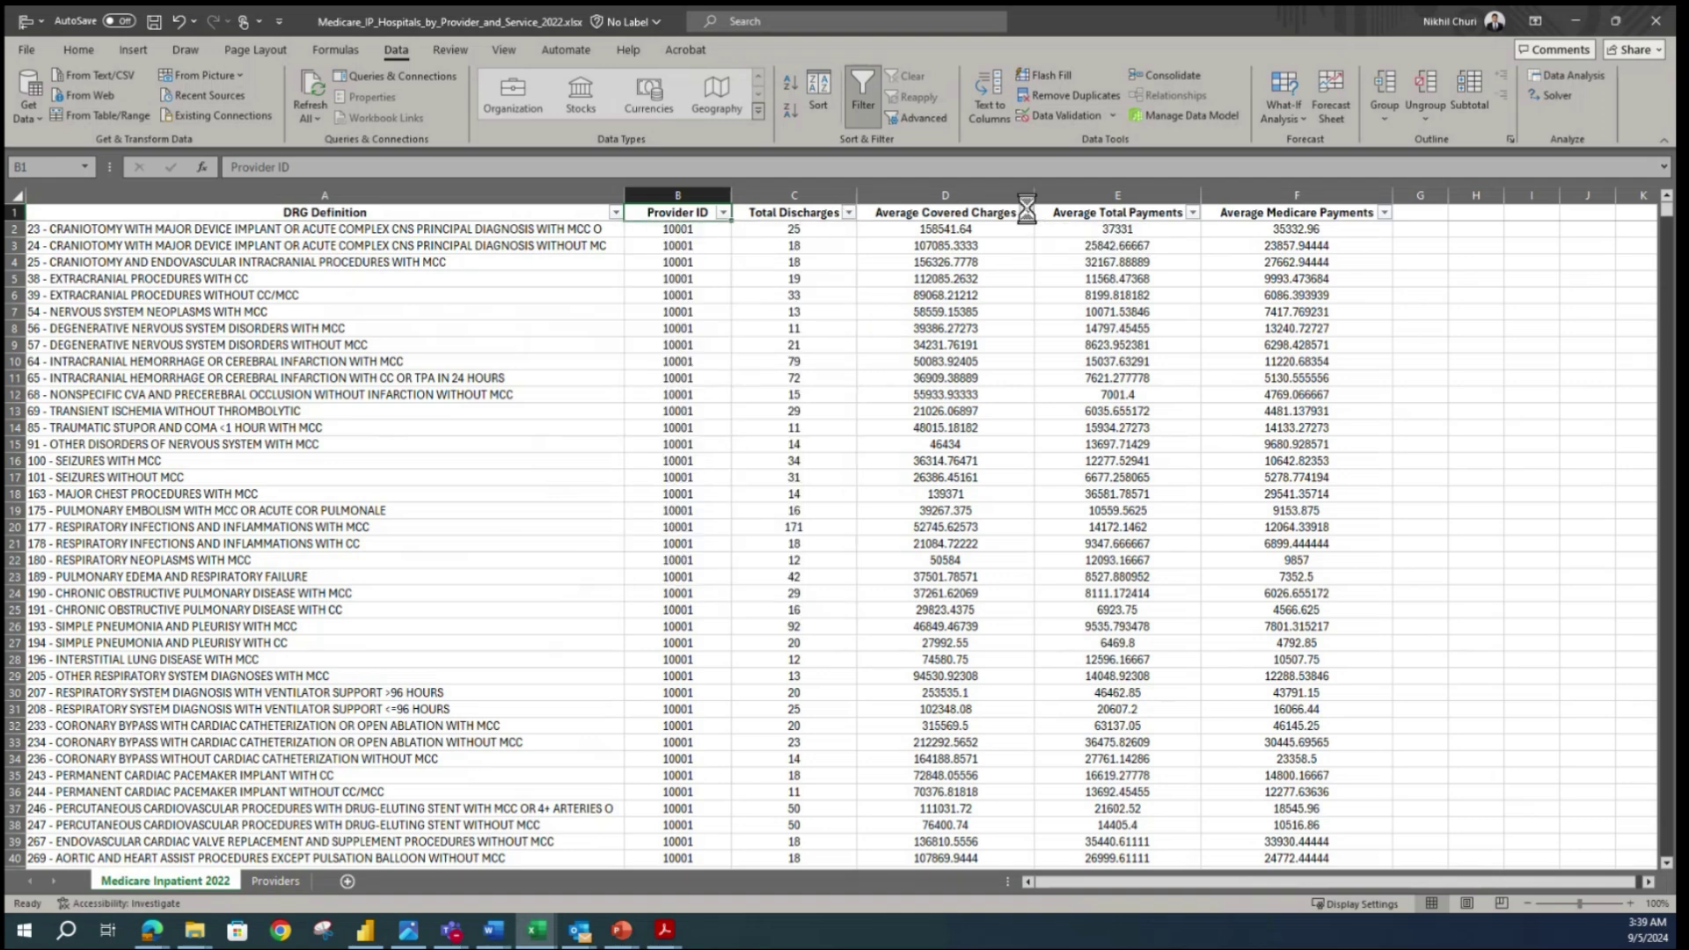
click(1117, 380)
click(1297, 294)
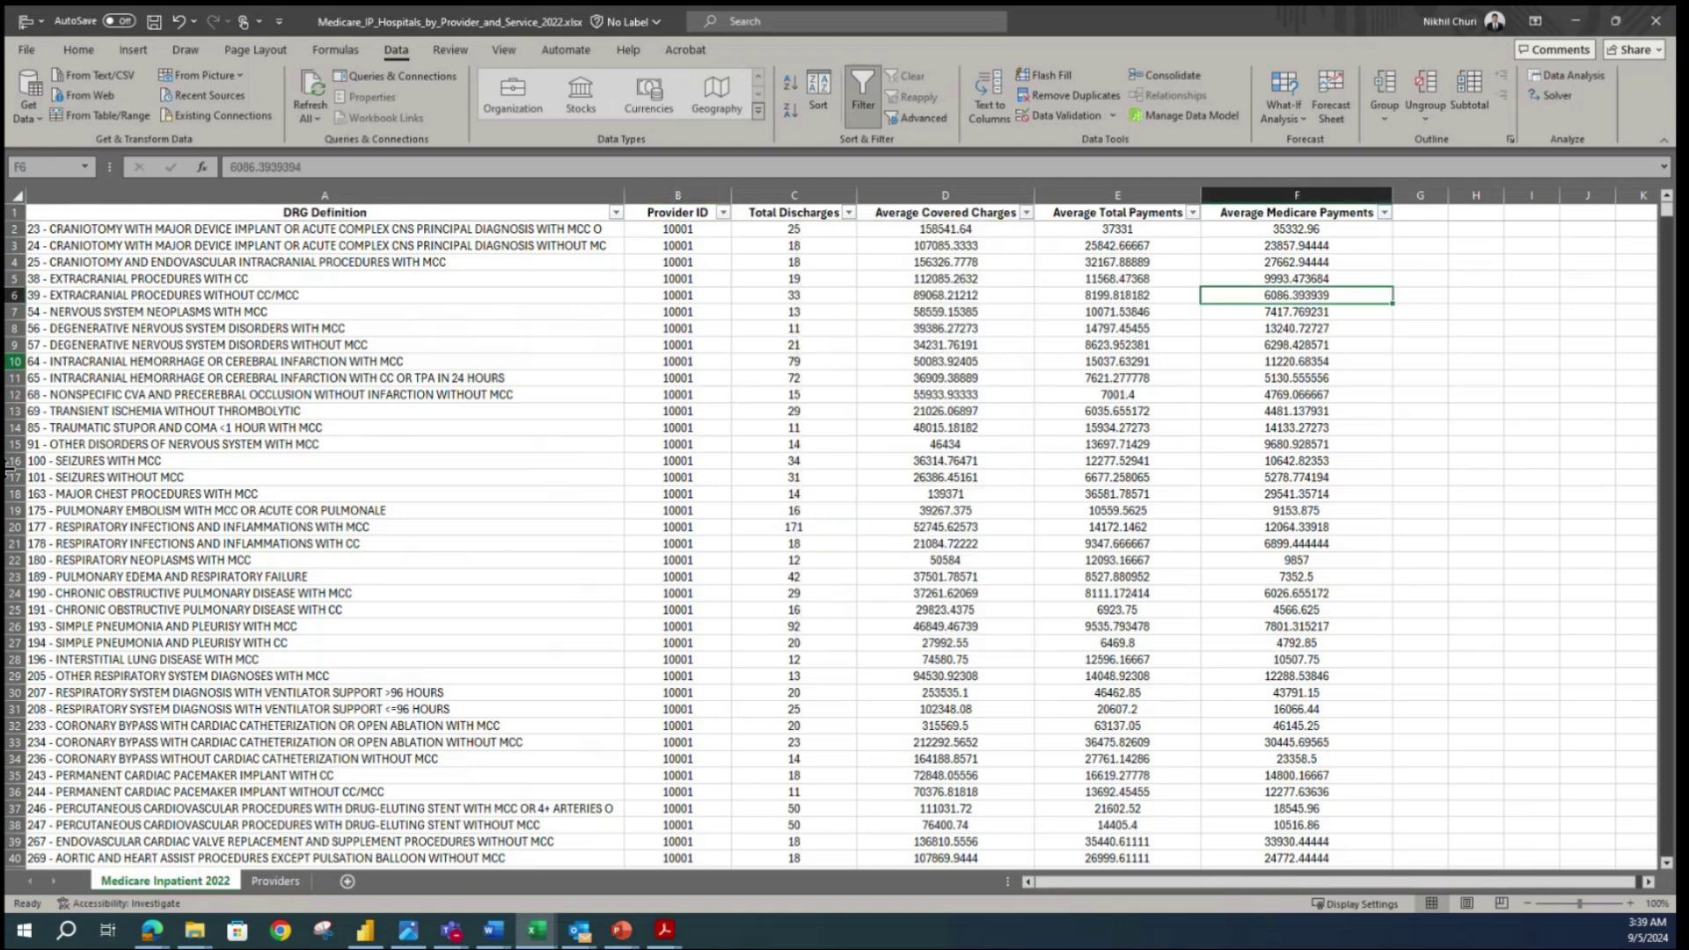
- Save the cleaned Medicare_IP_Hospitals_by_Provider_and_Service_2022.xlsx workbook
click(310, 561)
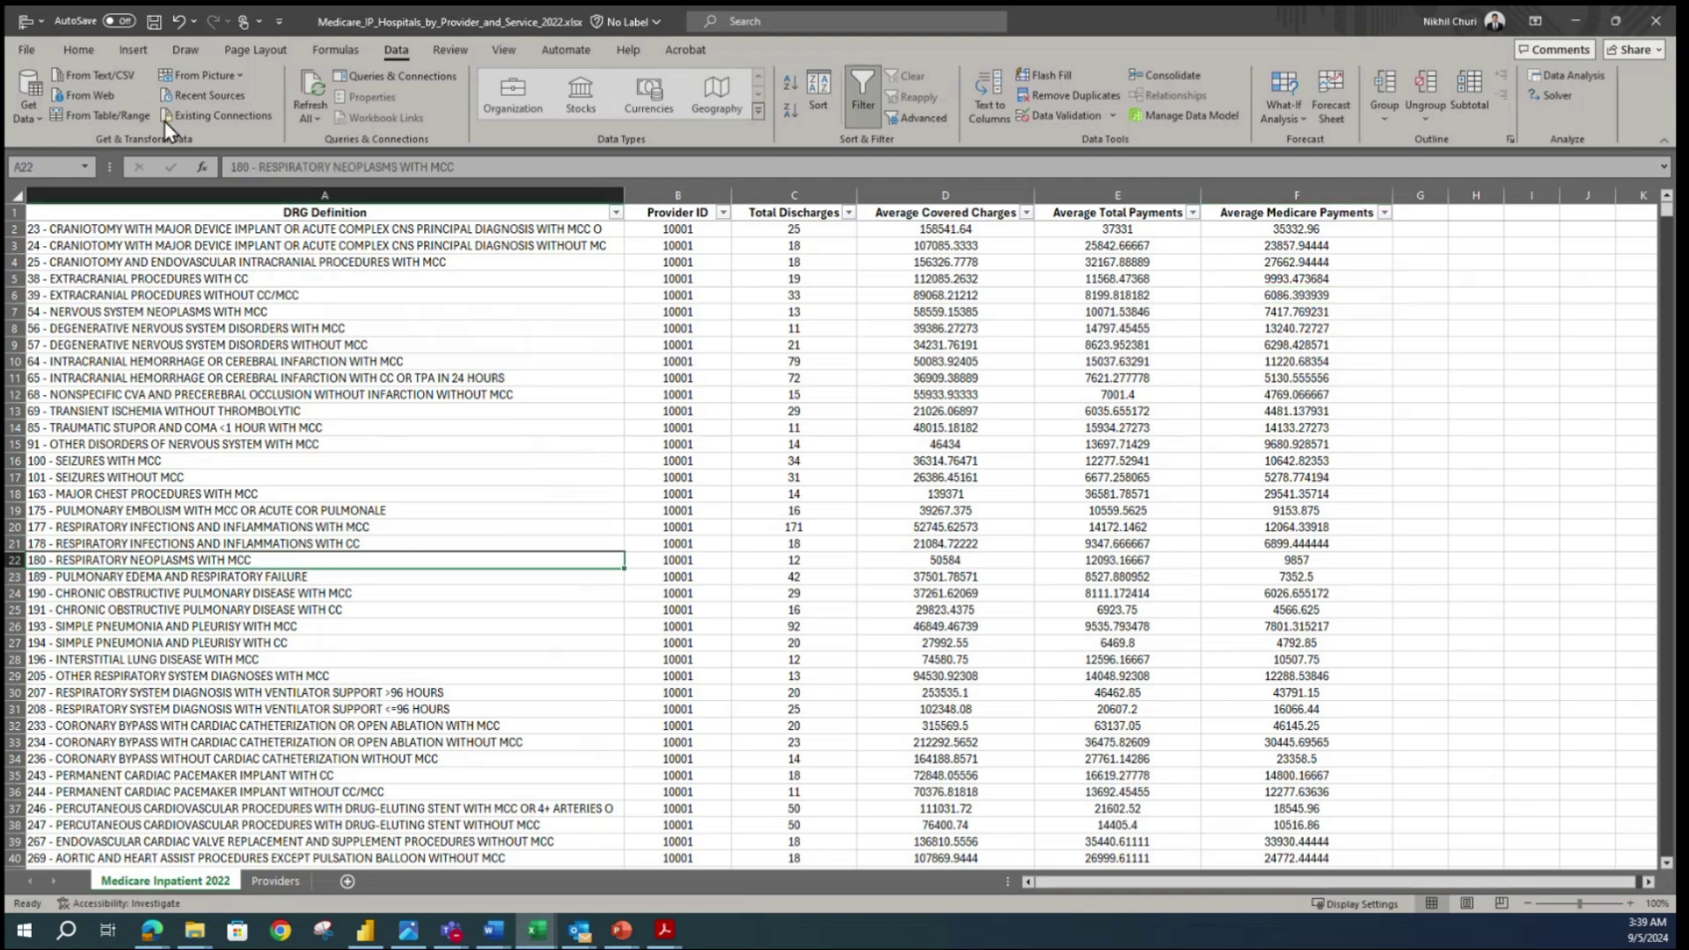
click(154, 21)
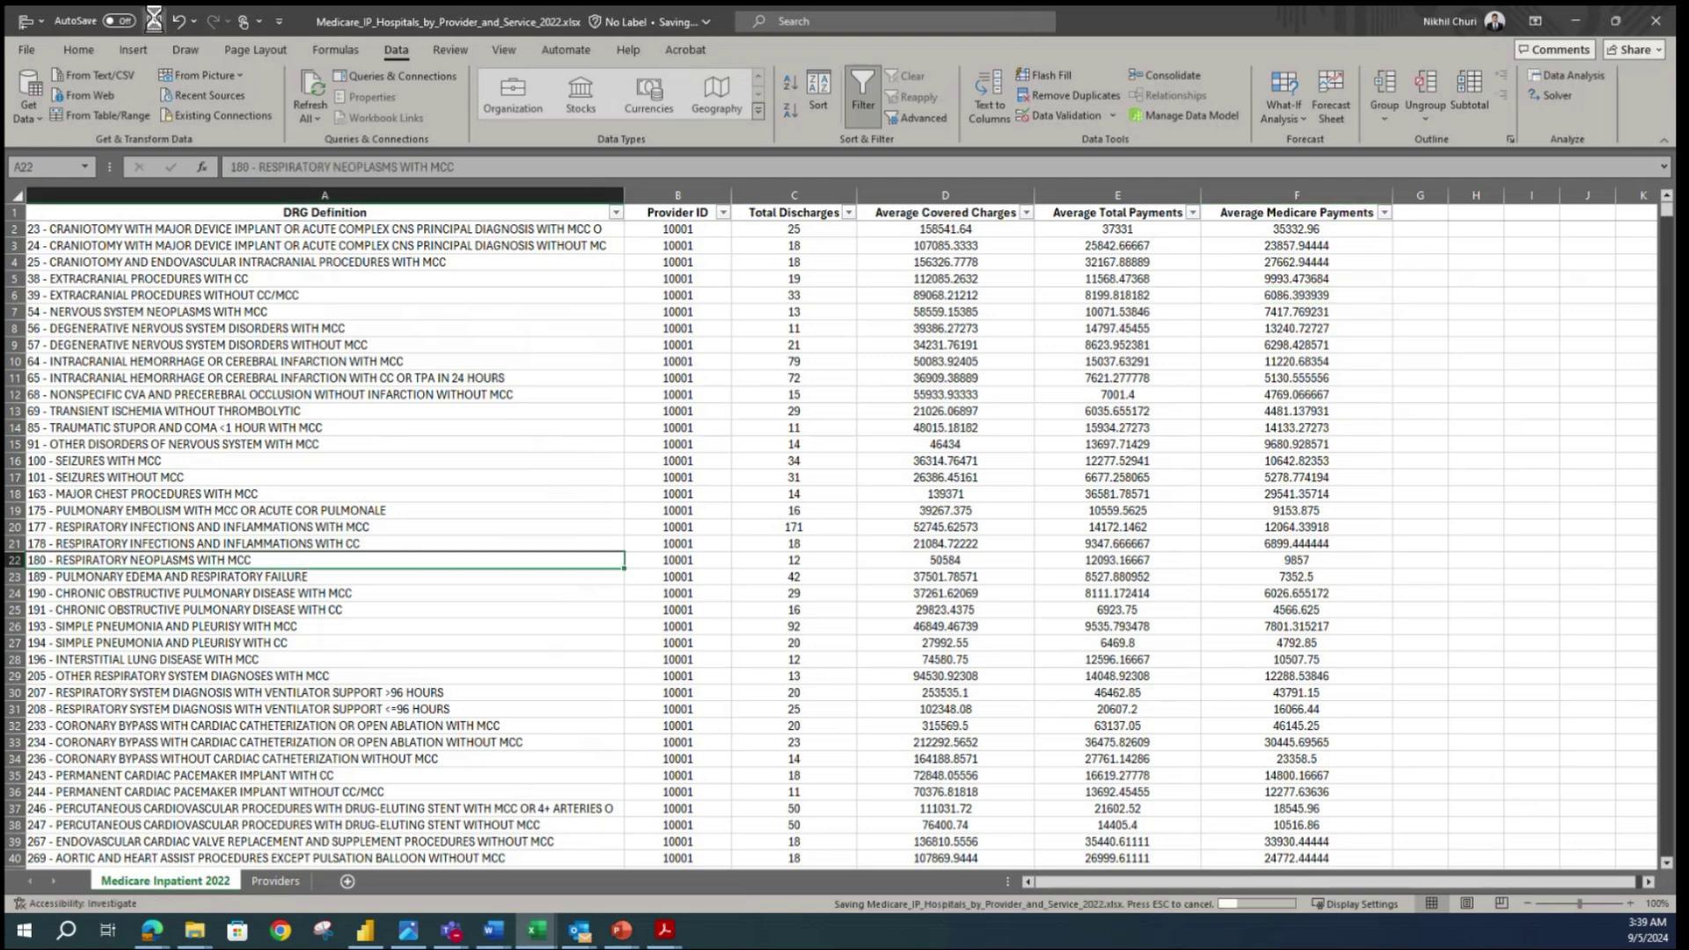